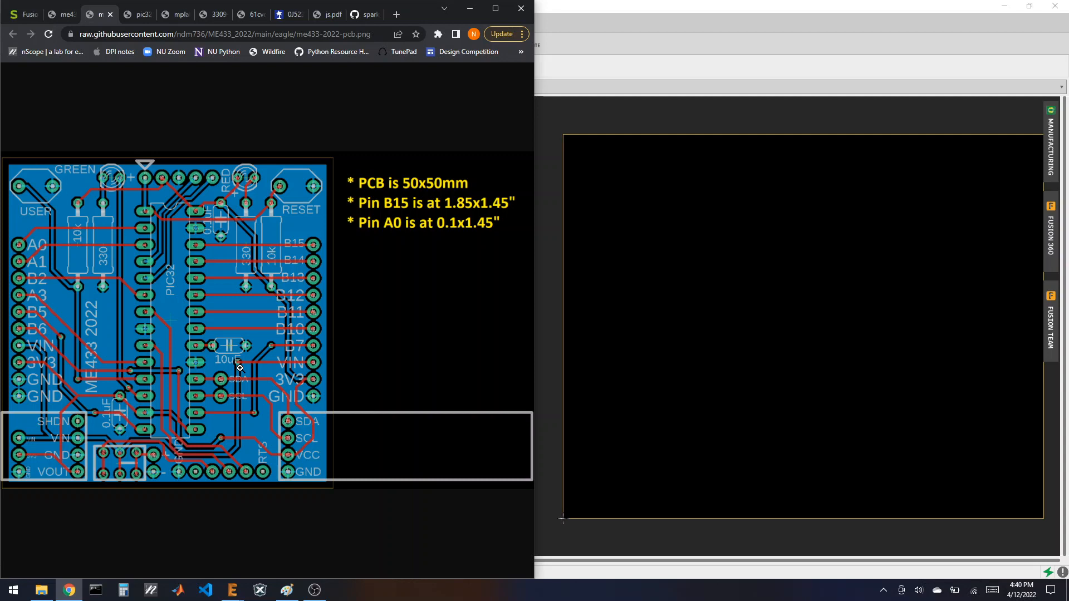
- Check the PCB reference image and its neighbouring browser tab, and bring the EAGLE board editor to the front
{"action": "left_click", "coordinate": [67, 14]}
{"action": "left_click", "coordinate": [114, 15]}
{"action": "left_click", "coordinate": [730, 7]}
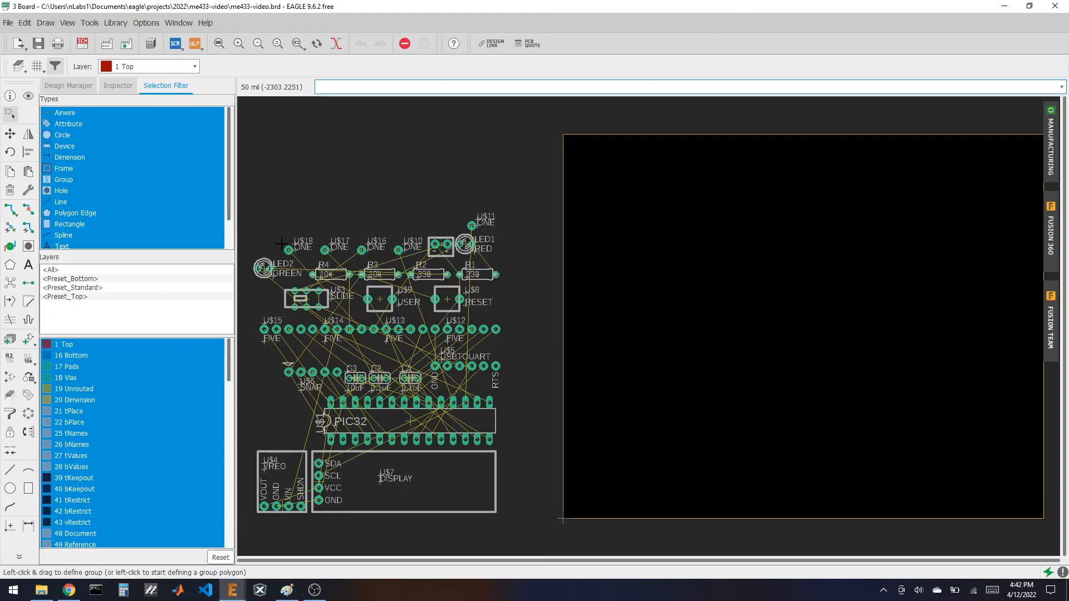
- Compare the schematic with the unplaced parts and airwires of the board, alternating between both editors and ending on the board
{"action": "left_click", "coordinate": [241, 598]}
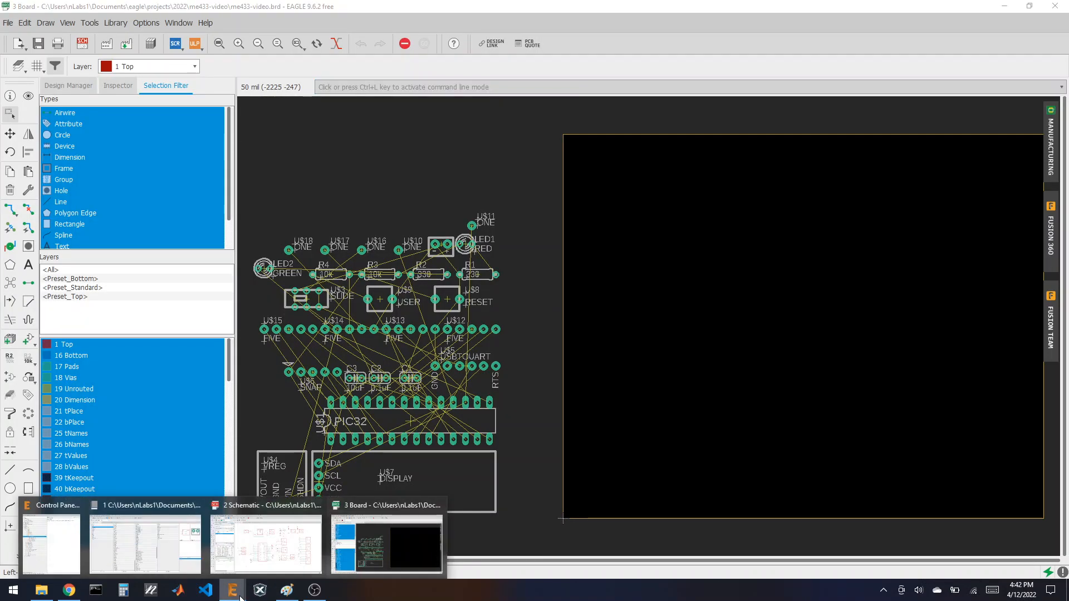
{"action": "left_click", "coordinate": [266, 543]}
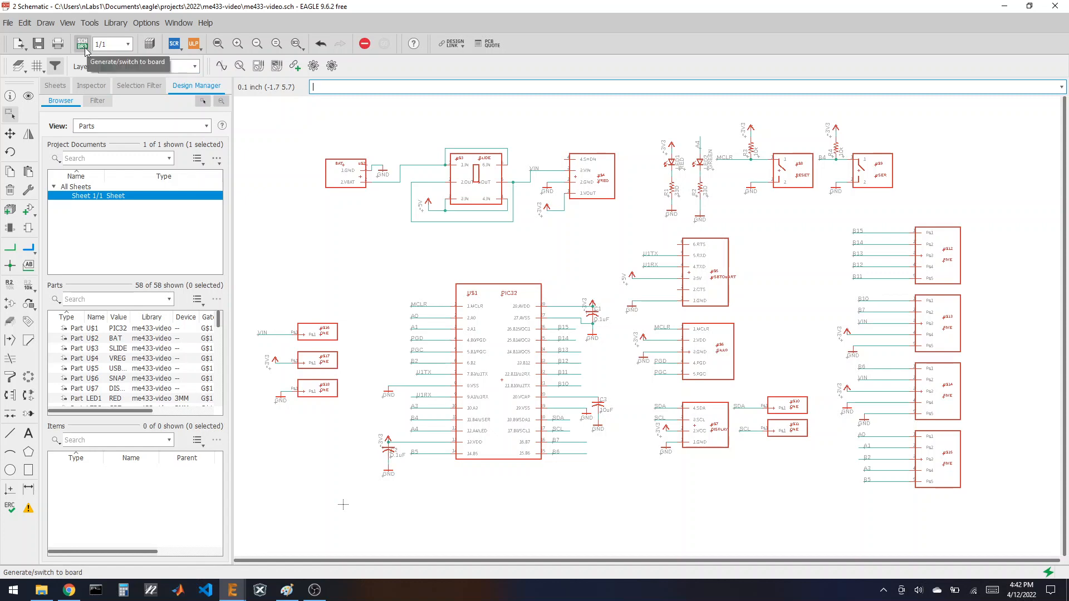
{"action": "left_click", "coordinate": [234, 591]}
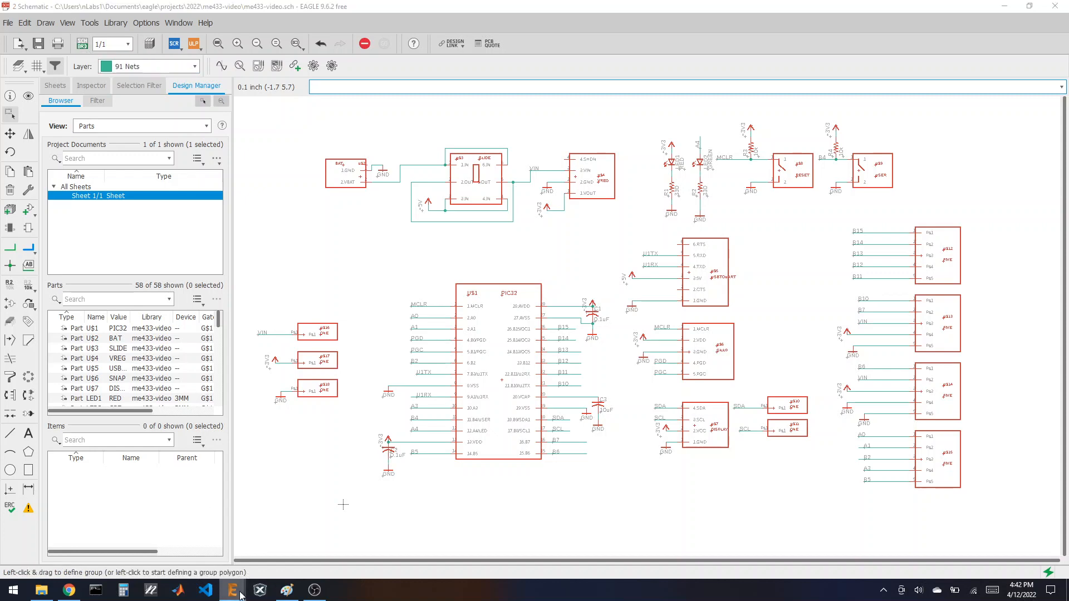
{"action": "left_click", "coordinate": [333, 563]}
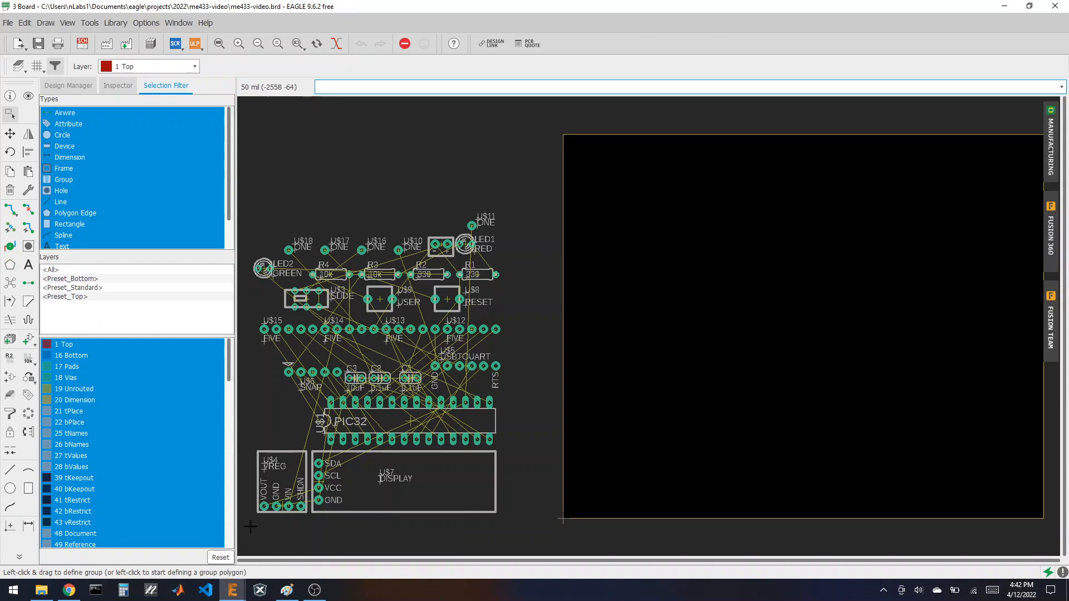
{"action": "mouse_move", "coordinate": [233, 590]}
{"action": "left_click", "coordinate": [343, 504]}
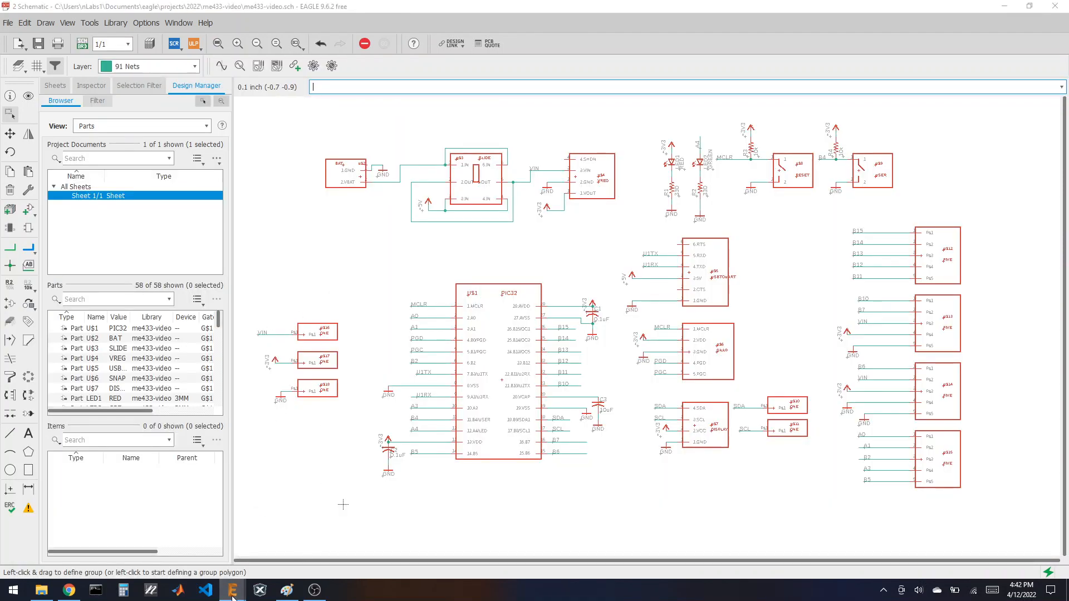
{"action": "mouse_move", "coordinate": [232, 592]}
{"action": "left_click", "coordinate": [377, 557]}
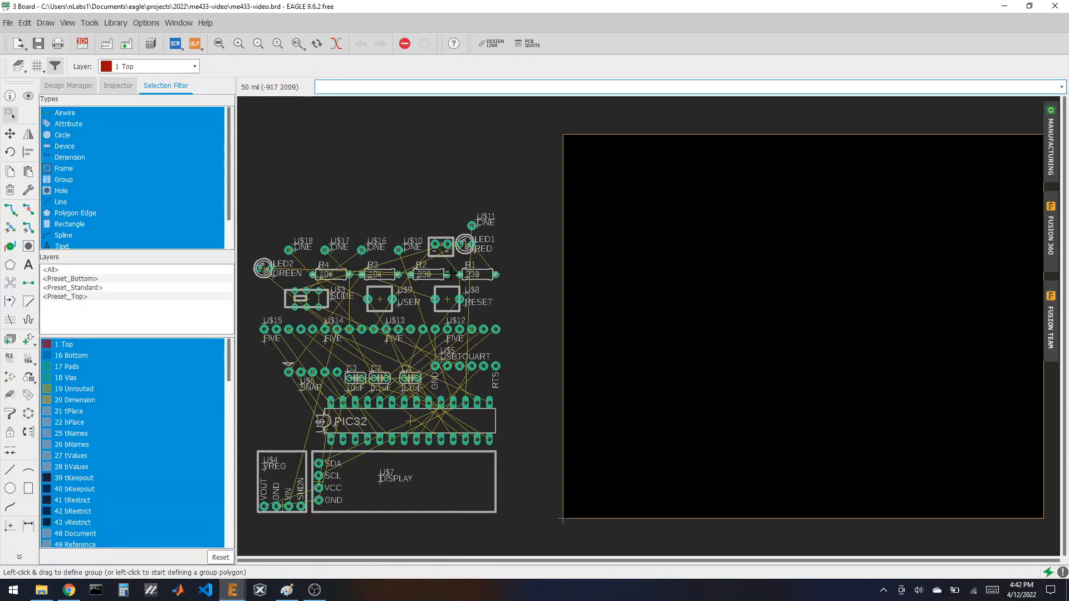
{"action": "mouse_move", "coordinate": [233, 590]}
{"action": "left_click", "coordinate": [260, 550]}
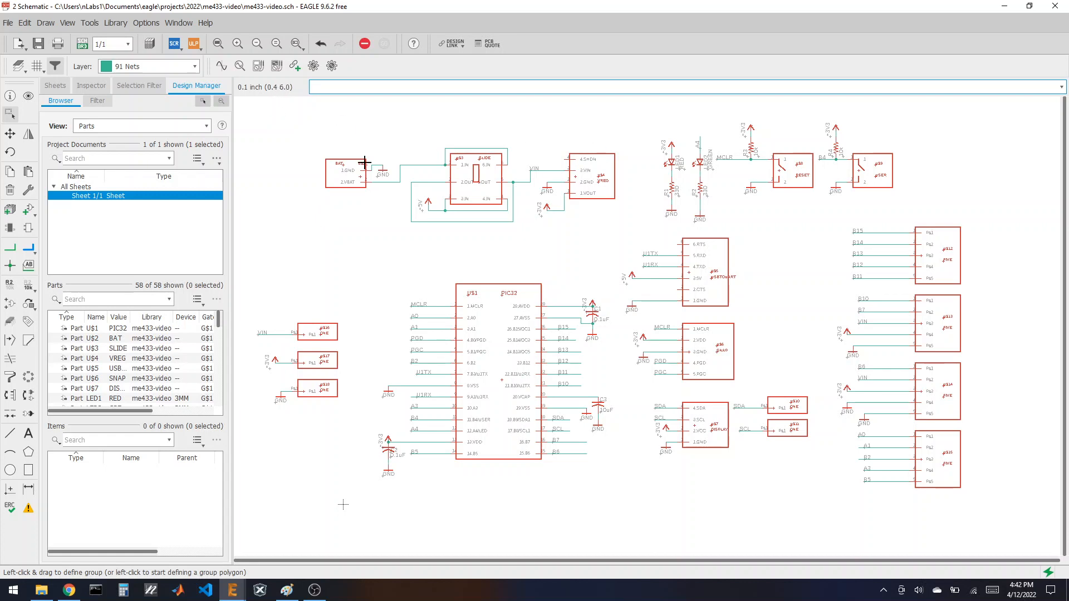
{"action": "left_click", "coordinate": [232, 590]}
{"action": "left_click", "coordinate": [387, 542]}
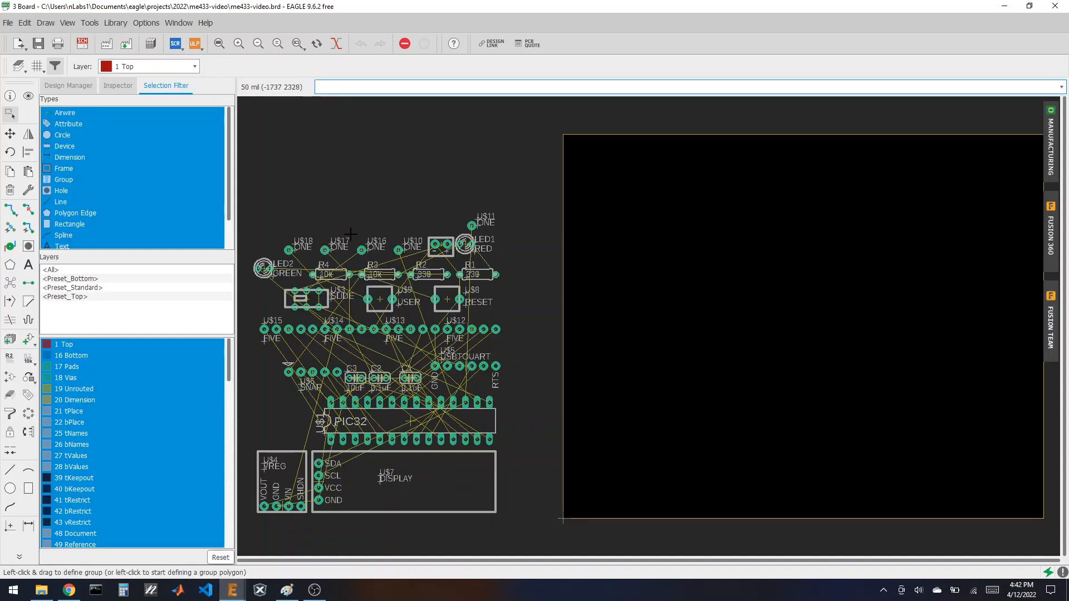
- Change the board grid unit to mm
{"action": "scroll", "coordinate": [350, 232], "scroll_direction": "down", "scroll_amount": 1}
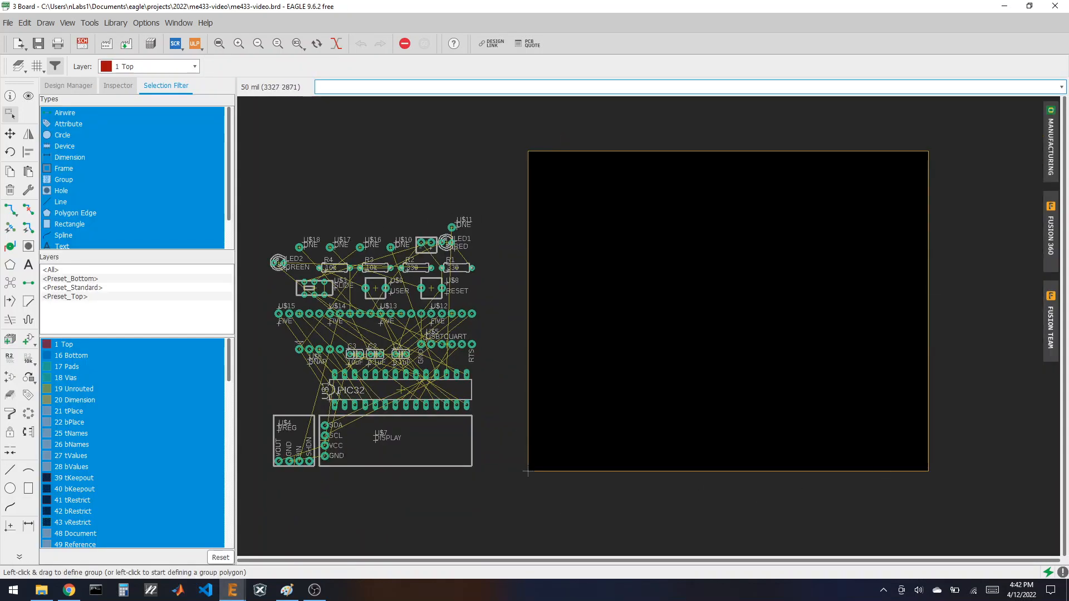
{"action": "left_click", "coordinate": [34, 66]}
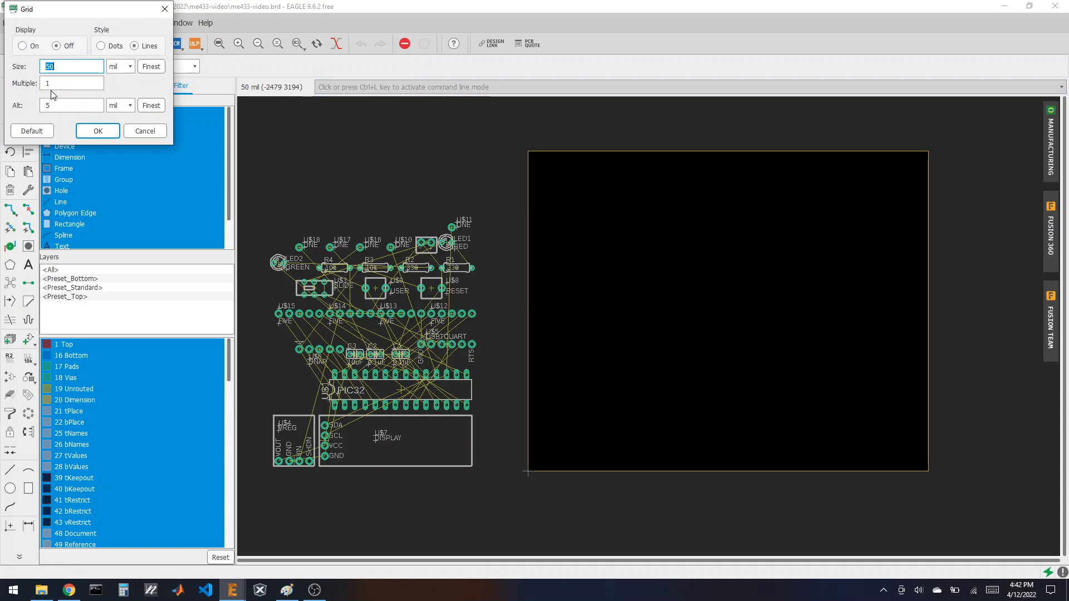
{"action": "left_click", "coordinate": [128, 66]}
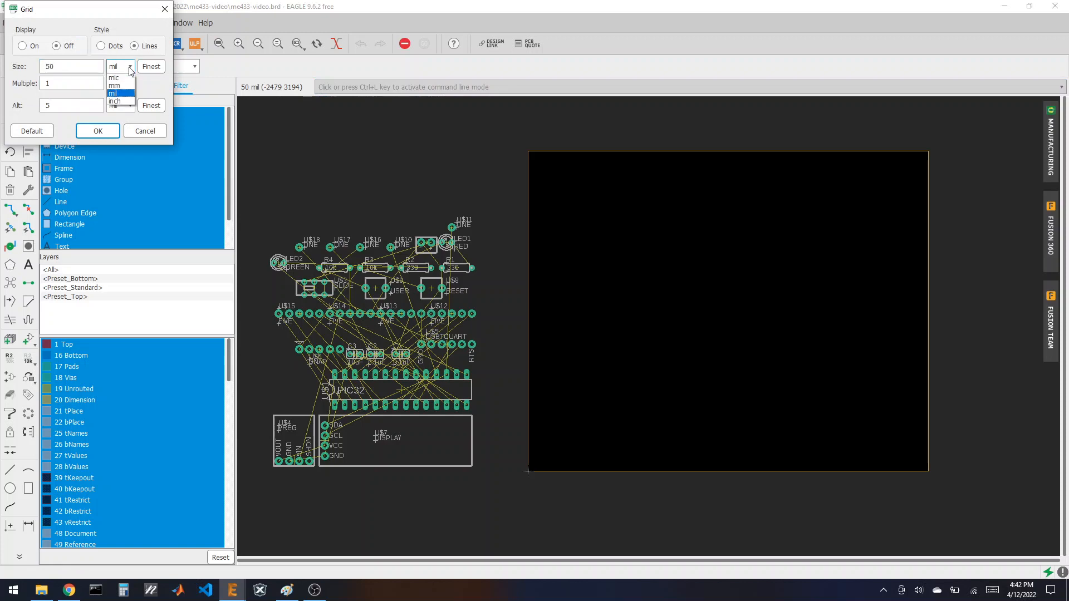
{"action": "left_click", "coordinate": [107, 135]}
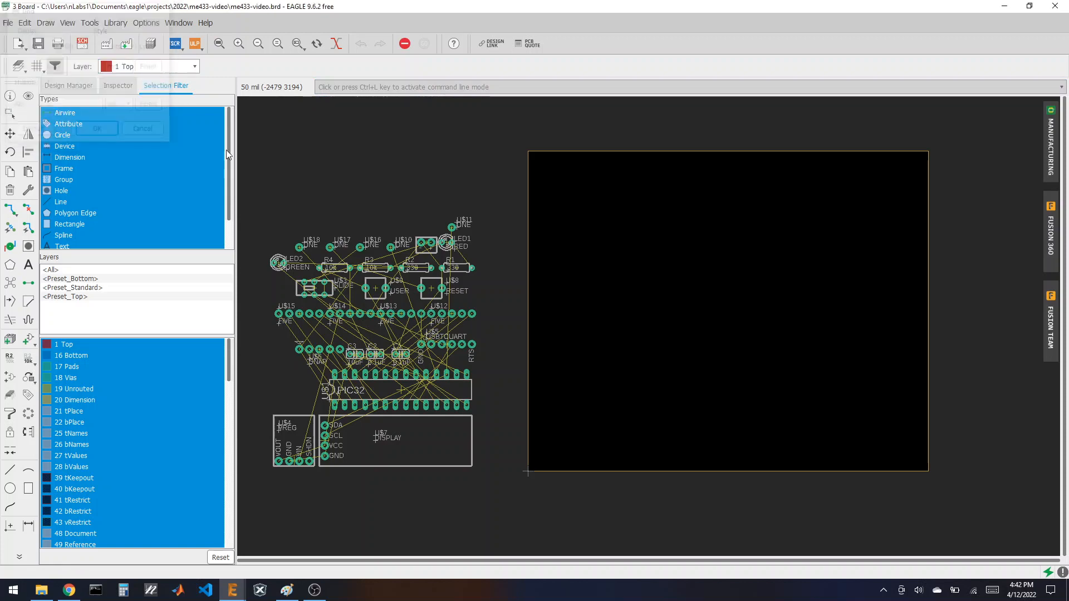
- Edit the upper board outline line so it runs from 50, 50 to 0, 50 mm
{"action": "left_click", "coordinate": [10, 96]}
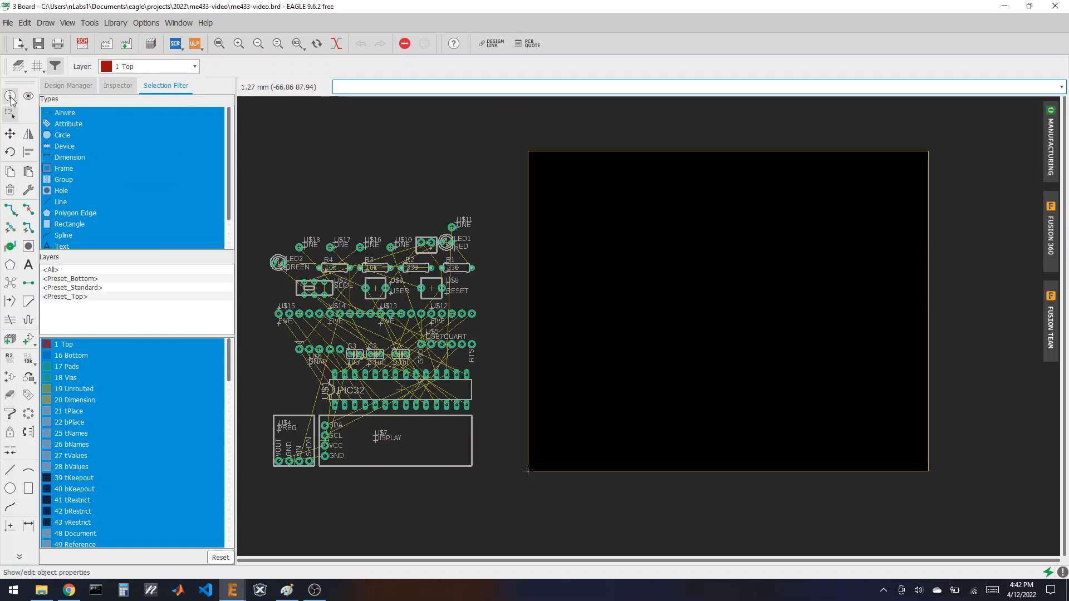
{"action": "left_click", "coordinate": [814, 151]}
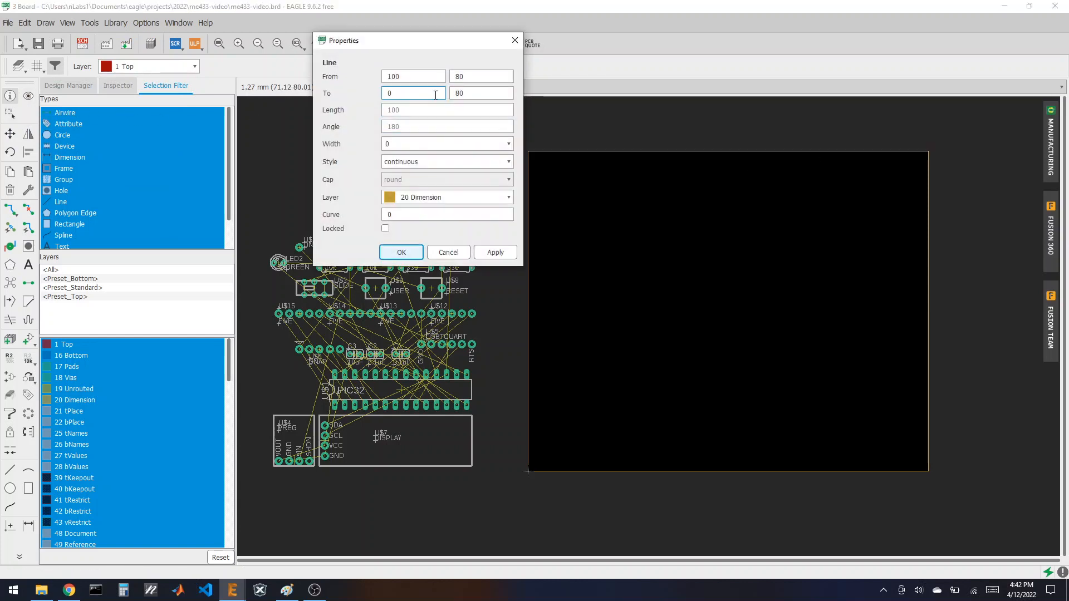
{"action": "double_click", "coordinate": [423, 76]}
{"action": "type", "text": "50"}
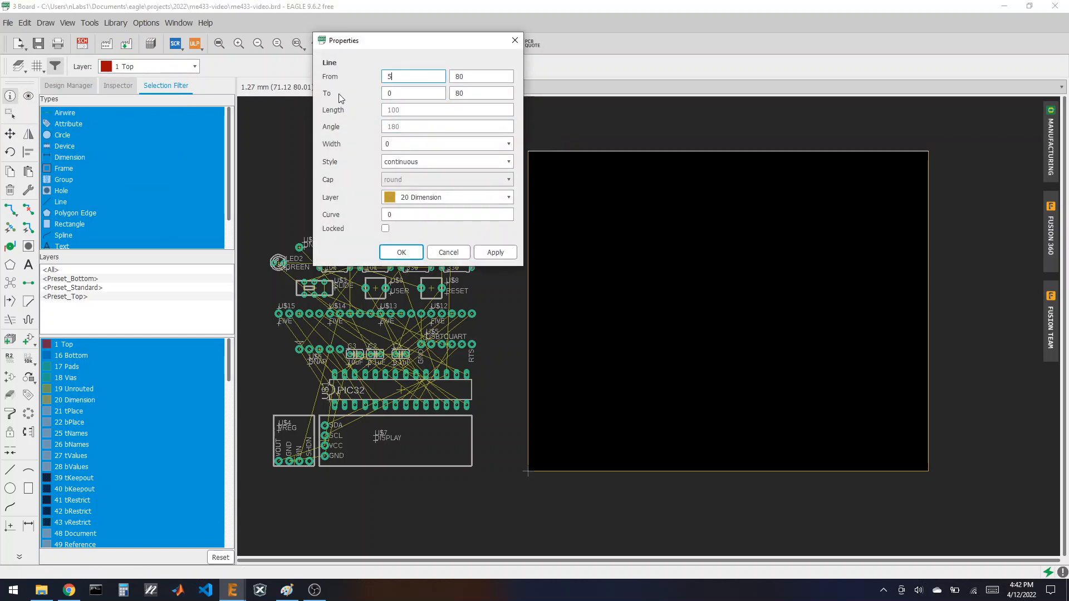
{"action": "double_click", "coordinate": [482, 76]}
{"action": "type", "text": "50"}
{"action": "double_click", "coordinate": [473, 93]}
{"action": "type", "text": "50"}
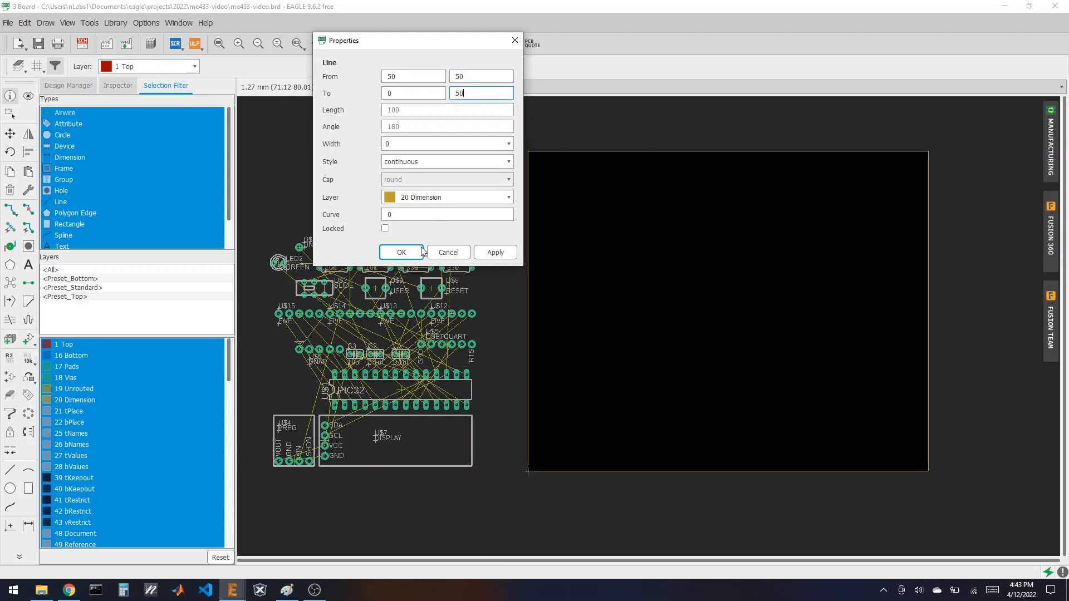
{"action": "left_click", "coordinate": [412, 252]}
- Set the end point of the lower board outline line to X 50 mm
{"action": "left_click", "coordinate": [707, 471]}
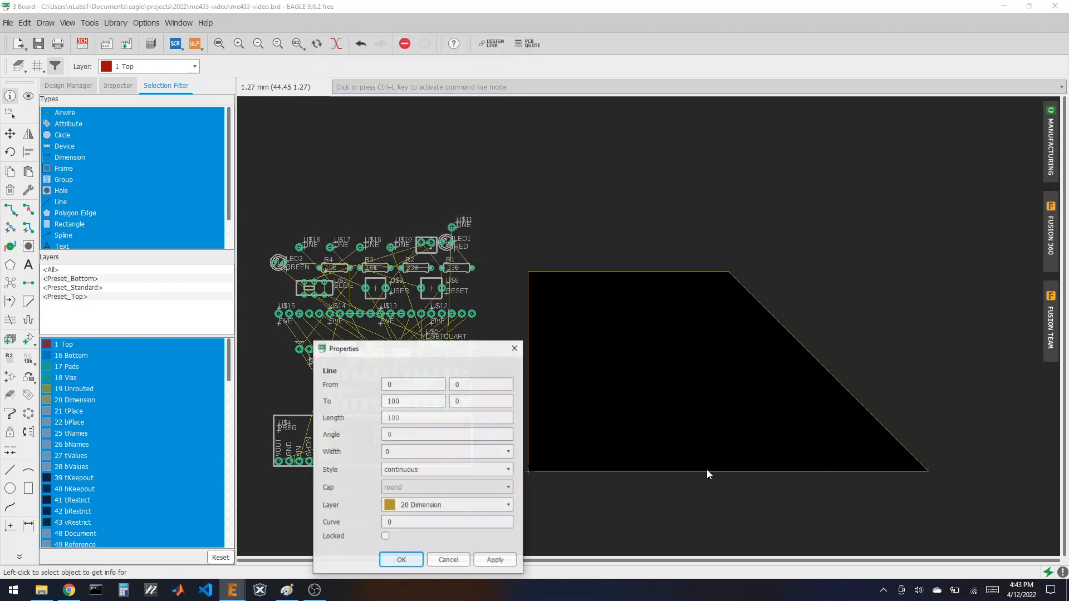
{"action": "double_click", "coordinate": [421, 398]}
{"action": "type", "text": "50"}
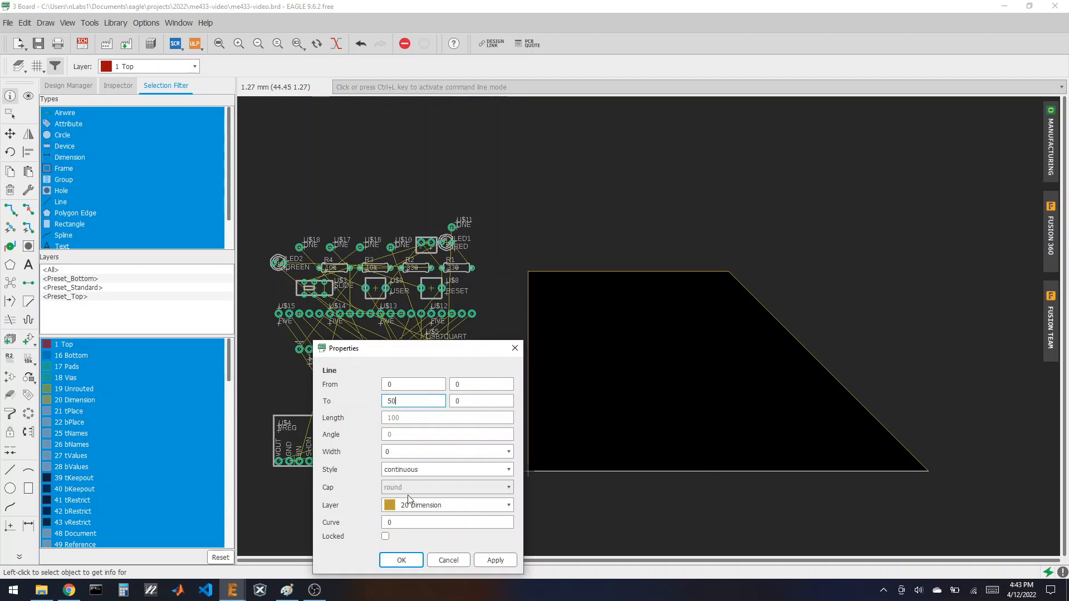
{"action": "left_click", "coordinate": [402, 560]}
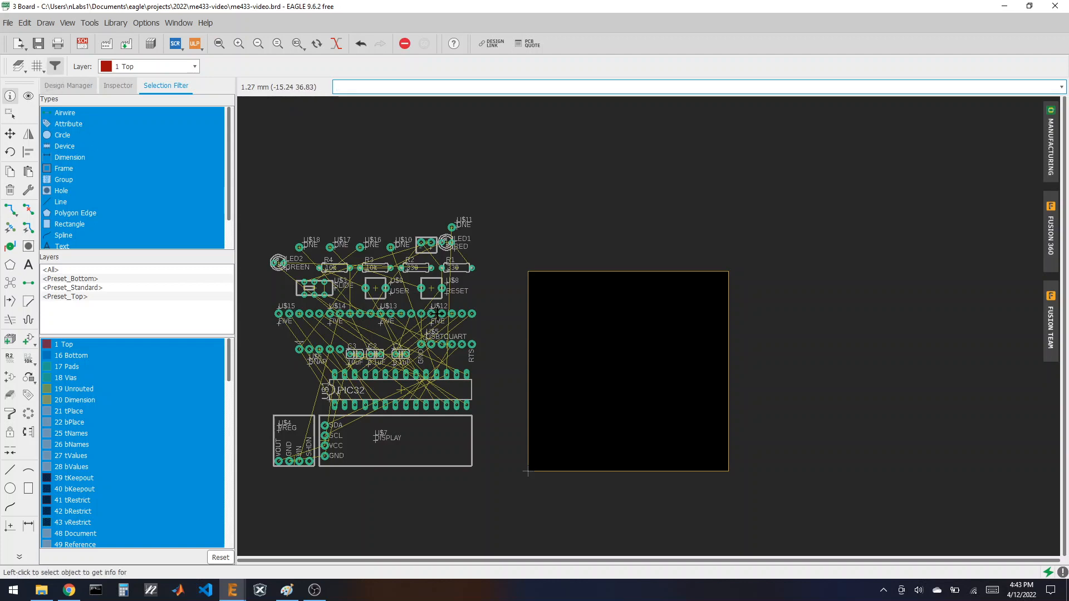
- Set the board grid unit back to mil
{"action": "left_click", "coordinate": [37, 66]}
{"action": "left_click", "coordinate": [125, 66]}
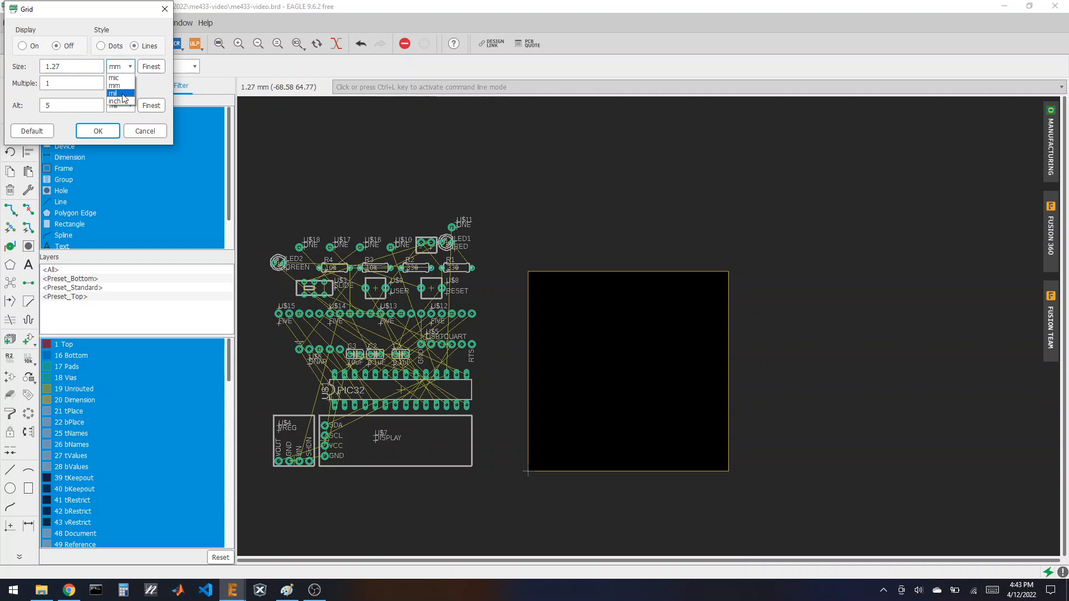
{"action": "left_click", "coordinate": [118, 93]}
{"action": "left_click", "coordinate": [100, 132]}
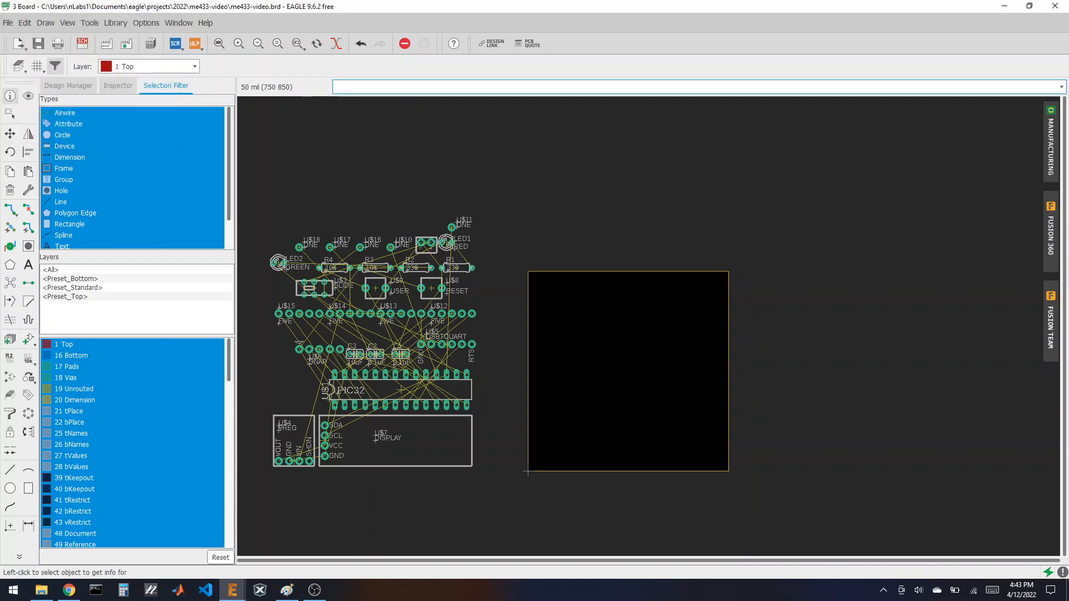
{"action": "scroll", "coordinate": [538, 438], "scroll_direction": "up", "scroll_amount": 2}
{"action": "scroll", "coordinate": [666, 377], "scroll_direction": "down", "scroll_amount": 2}
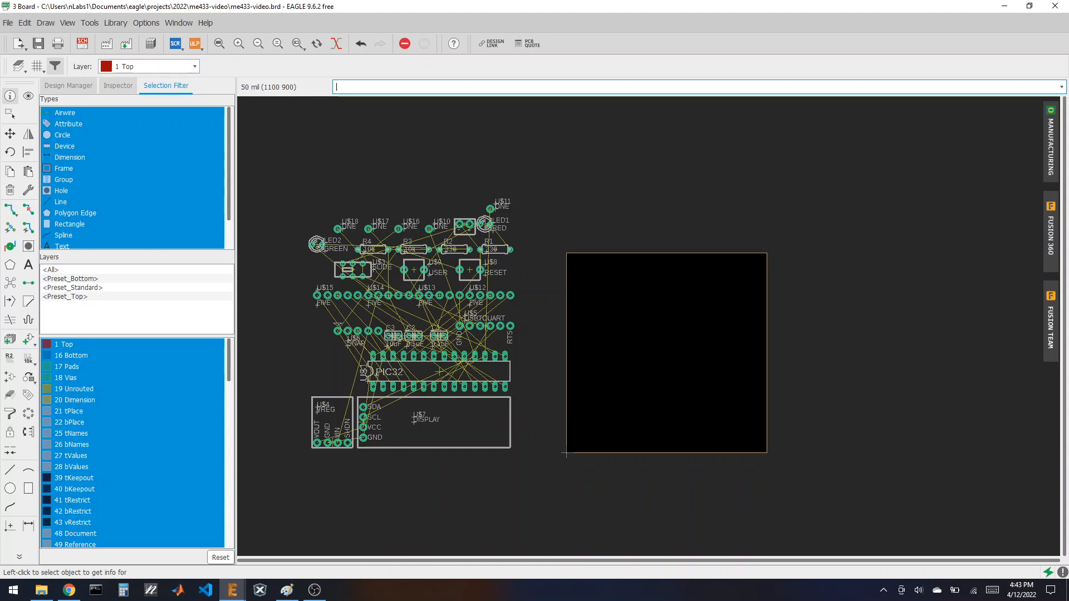
{"action": "scroll", "coordinate": [366, 396], "scroll_direction": "up", "scroll_amount": 5}
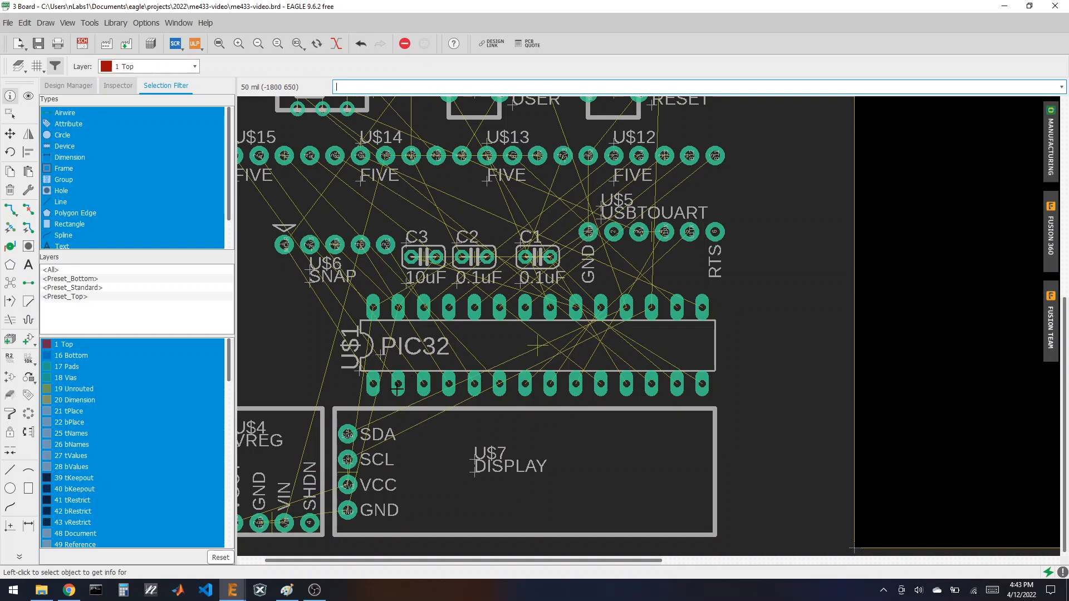
{"action": "scroll", "coordinate": [397, 388], "scroll_direction": "down", "scroll_amount": 2}
{"action": "scroll", "coordinate": [397, 388], "scroll_direction": "down", "scroll_amount": 1}
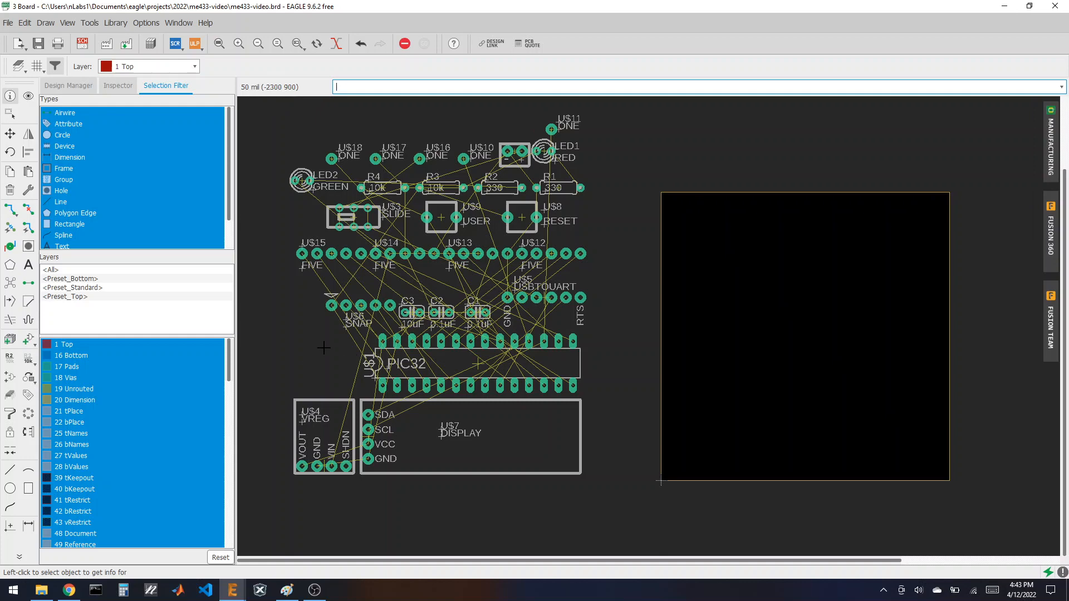
{"action": "scroll", "coordinate": [261, 357], "scroll_direction": "down", "scroll_amount": 1}
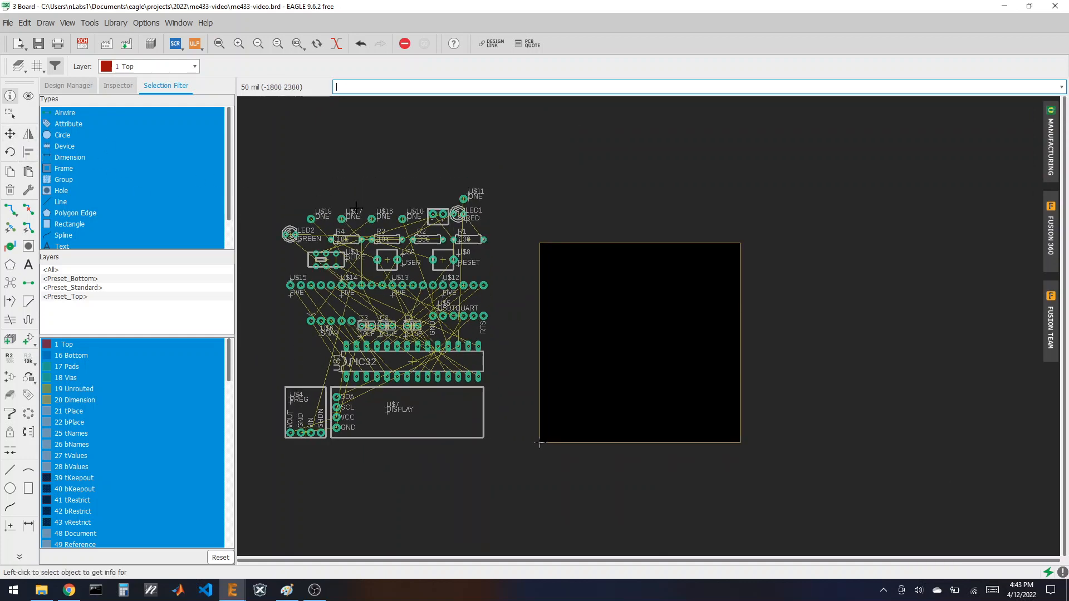
- Try moving the PIC32 to several spots outside the board outline, first to its right and finally above it
{"action": "left_click", "coordinate": [10, 133]}
{"action": "left_click", "coordinate": [406, 361]}
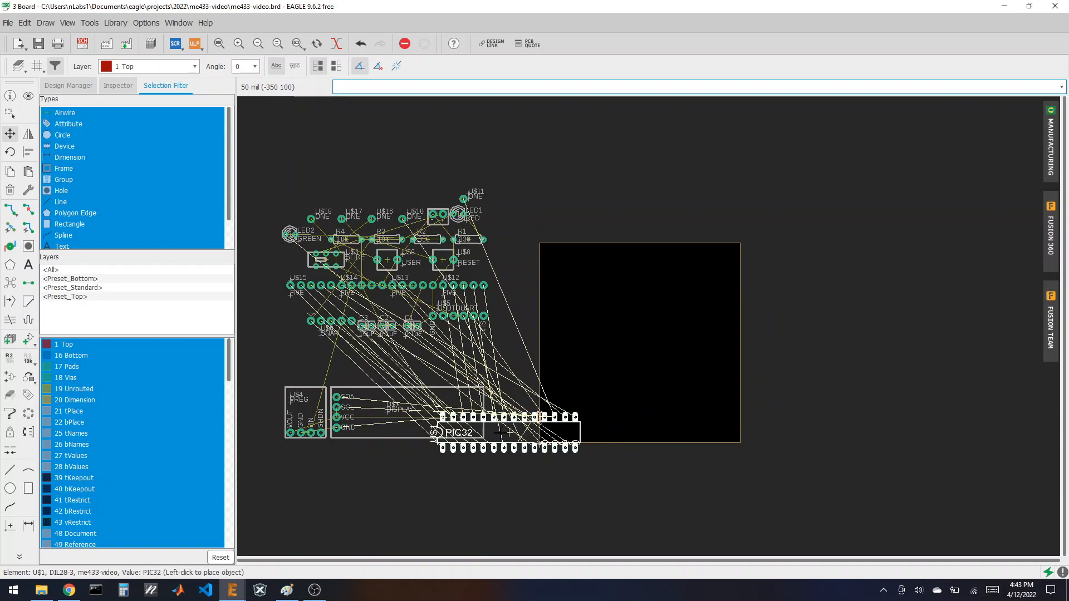
{"action": "scroll", "coordinate": [486, 436], "scroll_direction": "down", "scroll_amount": 1}
{"action": "left_click", "coordinate": [837, 299]}
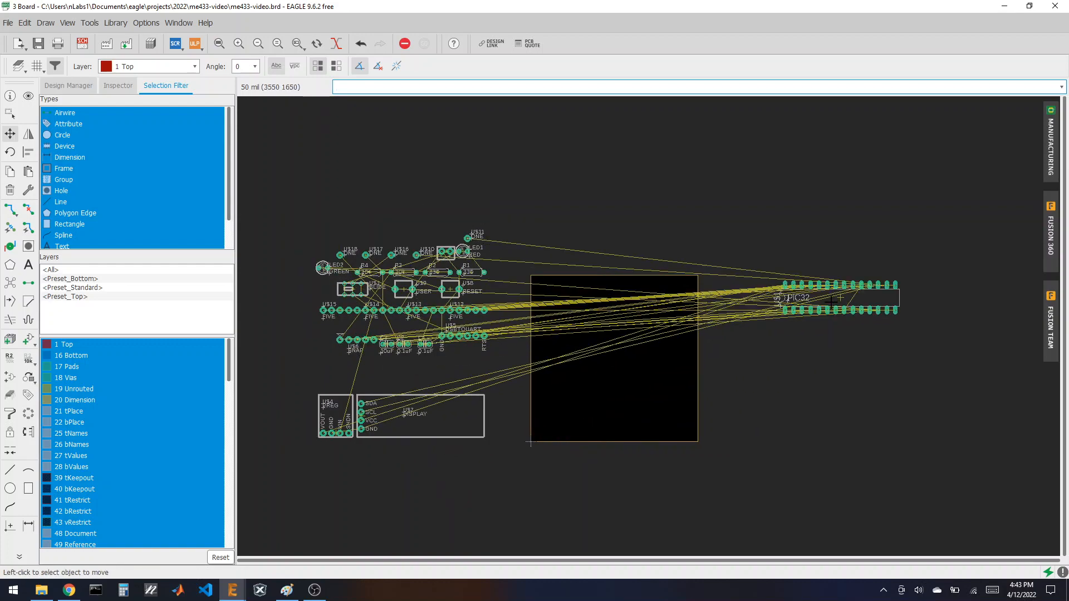
{"action": "left_click", "coordinate": [841, 299]}
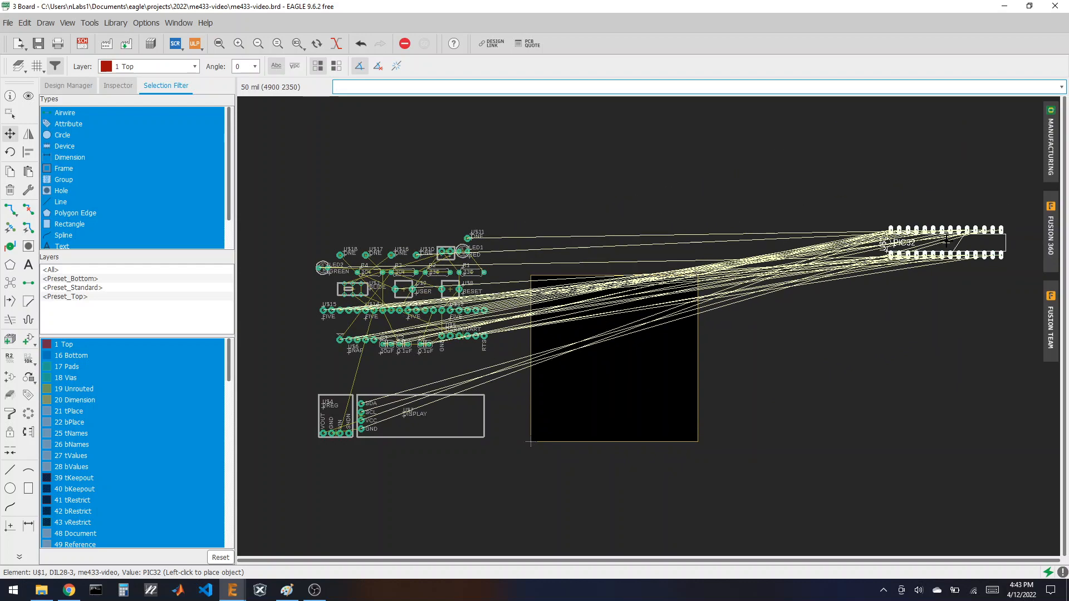
{"action": "left_click", "coordinate": [967, 361]}
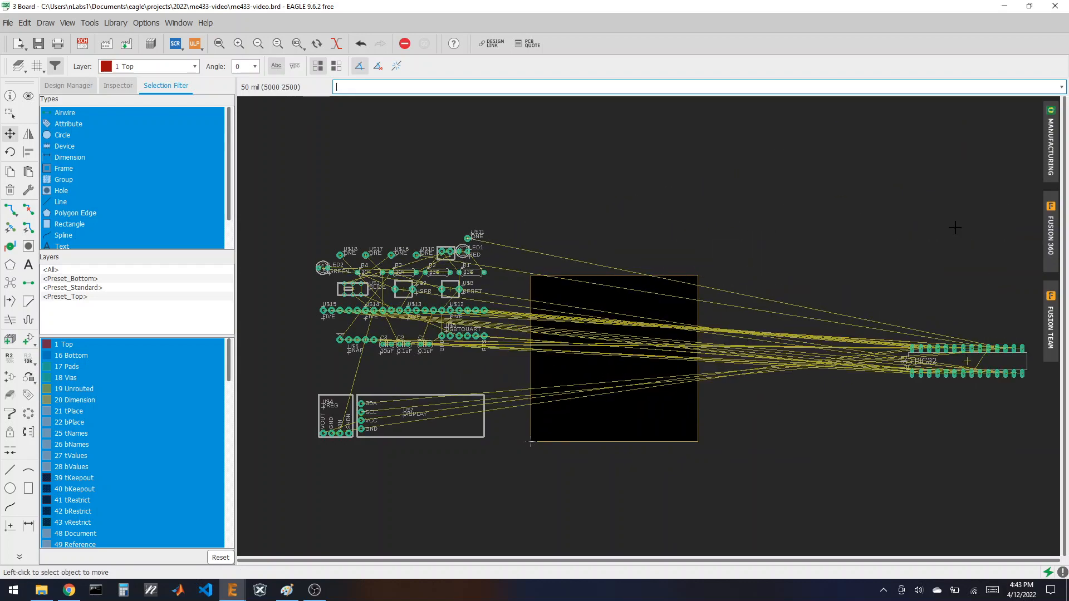
{"action": "left_click", "coordinate": [968, 360]}
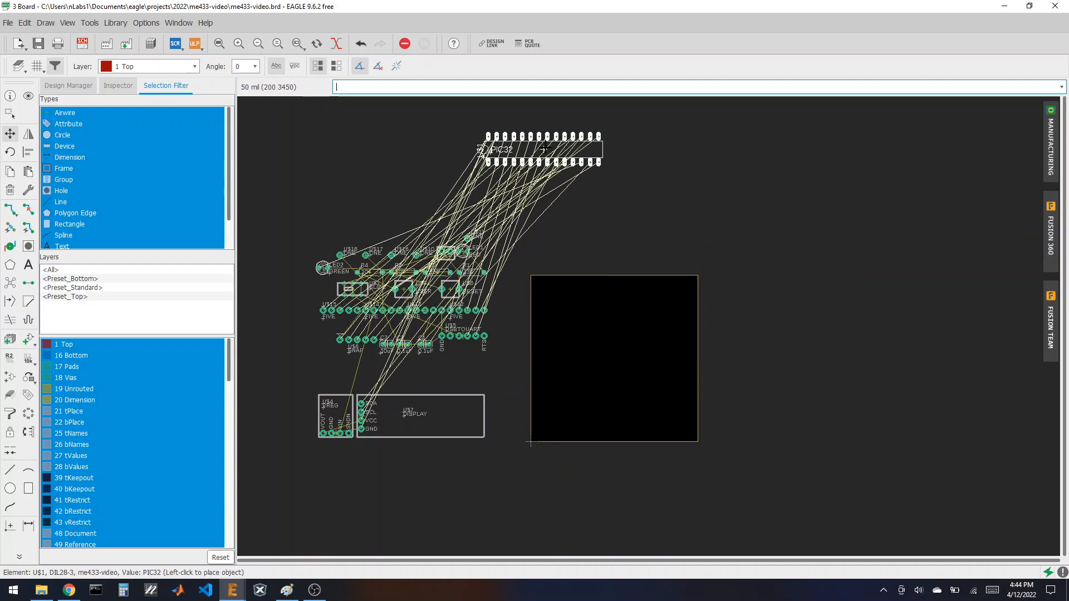
{"action": "left_click", "coordinate": [594, 121]}
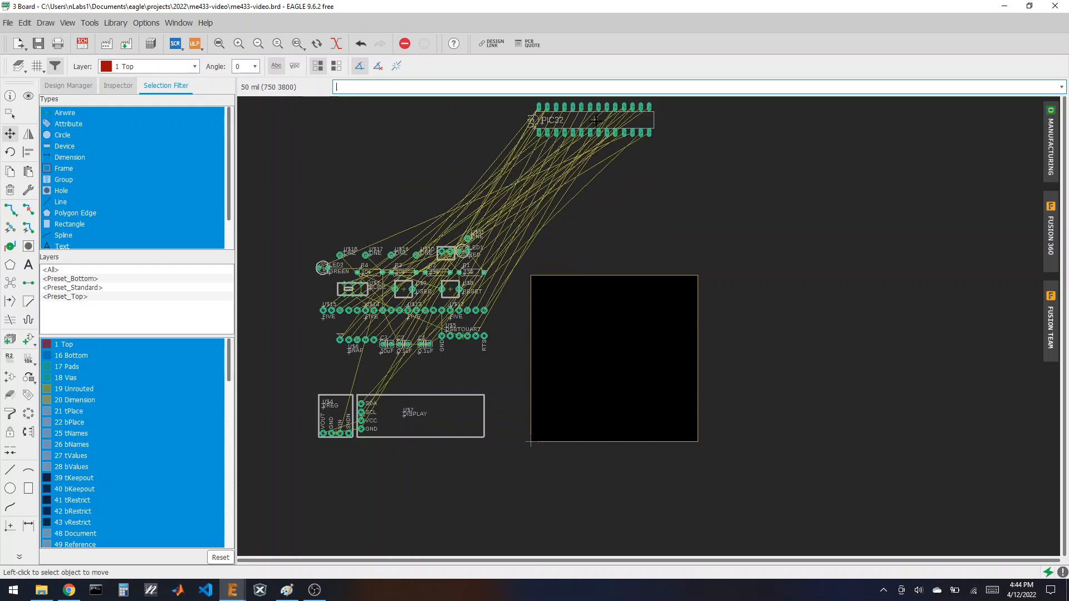
- Rotate the PIC32 upright with its notch facing up and place it near the centre of the board outline
{"action": "left_click", "coordinate": [595, 120]}
{"action": "right_click", "coordinate": [562, 323]}
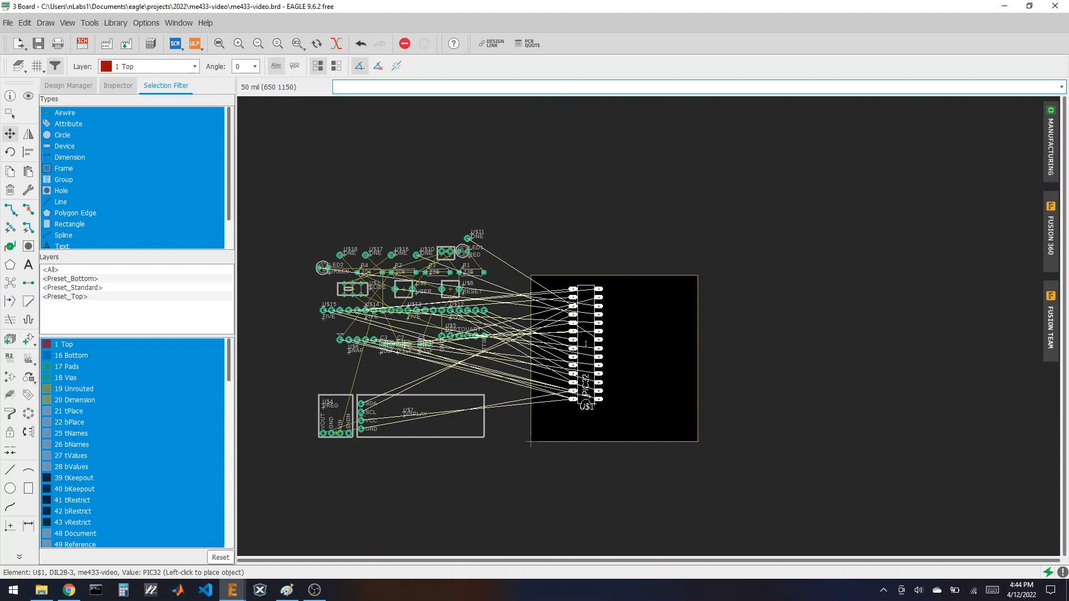
{"action": "scroll", "coordinate": [590, 351], "scroll_direction": "up", "scroll_amount": 4}
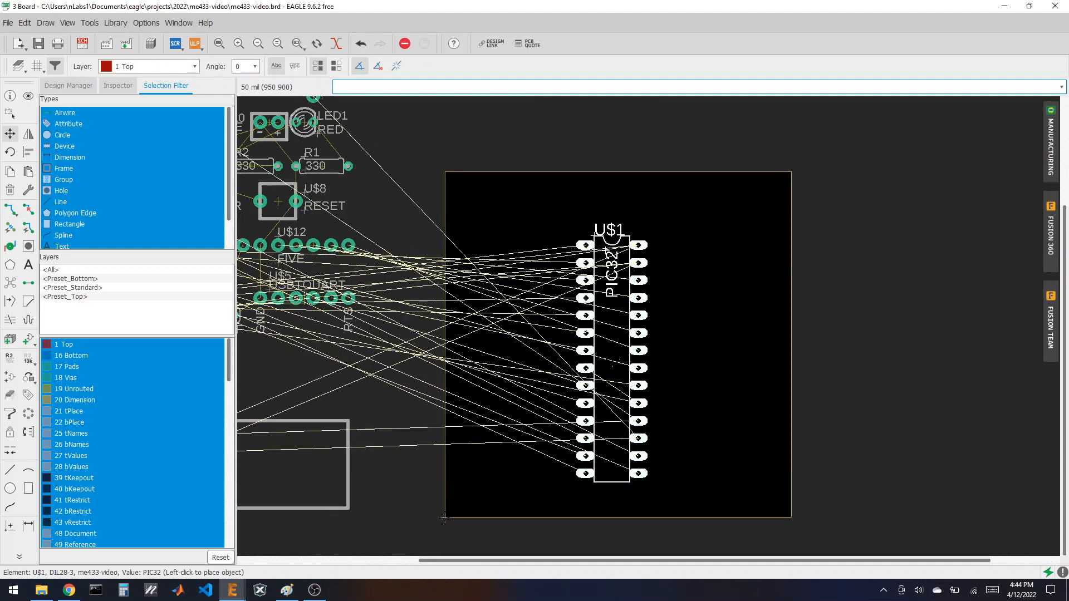
{"action": "left_click", "coordinate": [620, 349]}
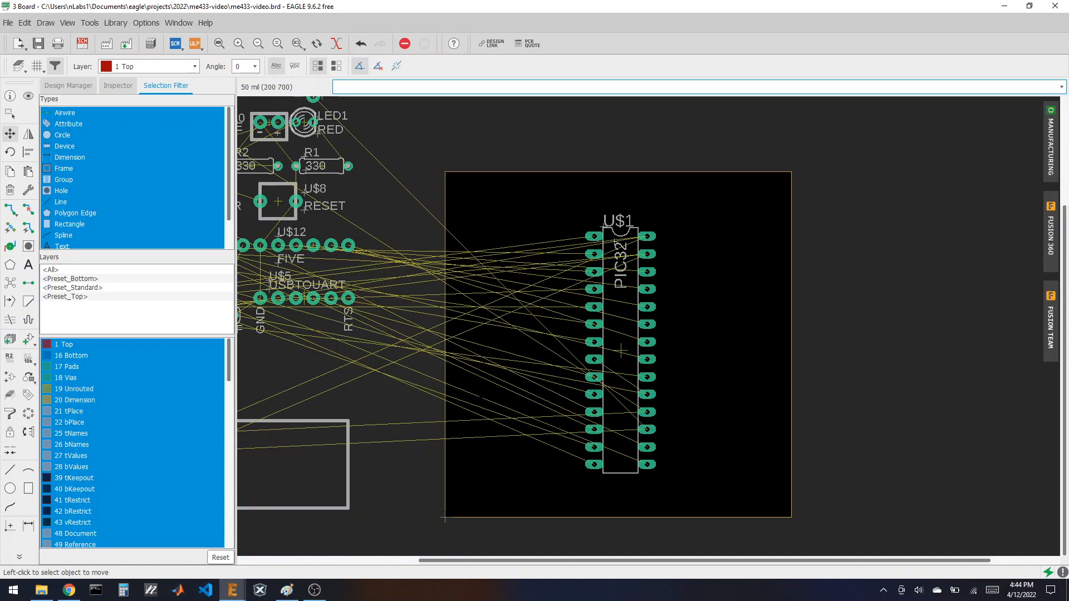
- Set the PIC32's Y position to 1000 mil in its properties, keeping X at 1000 mil
{"action": "left_click", "coordinate": [10, 96]}
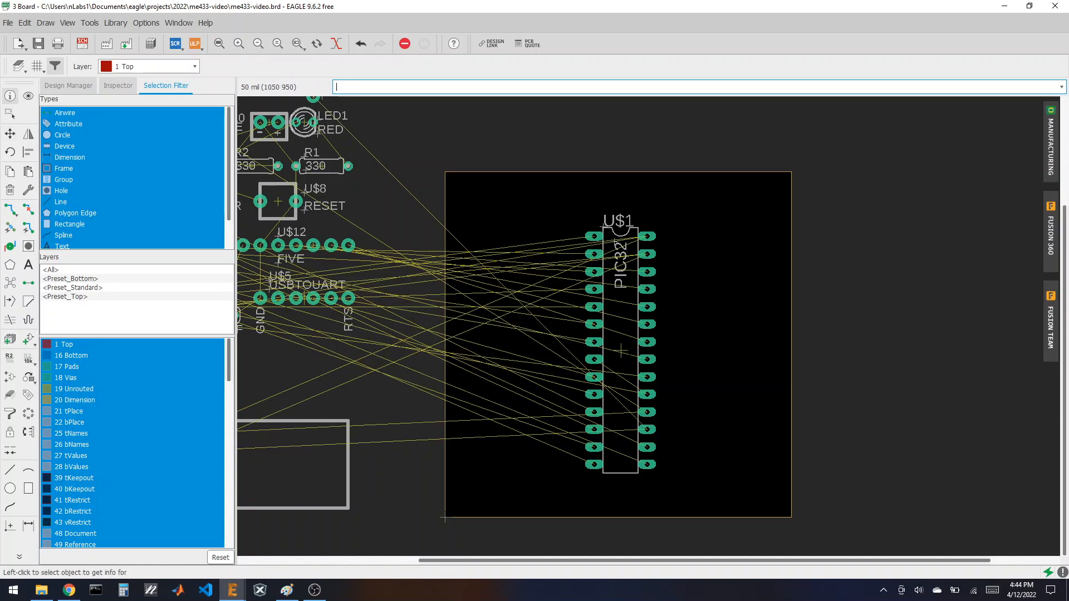
{"action": "left_click", "coordinate": [623, 351]}
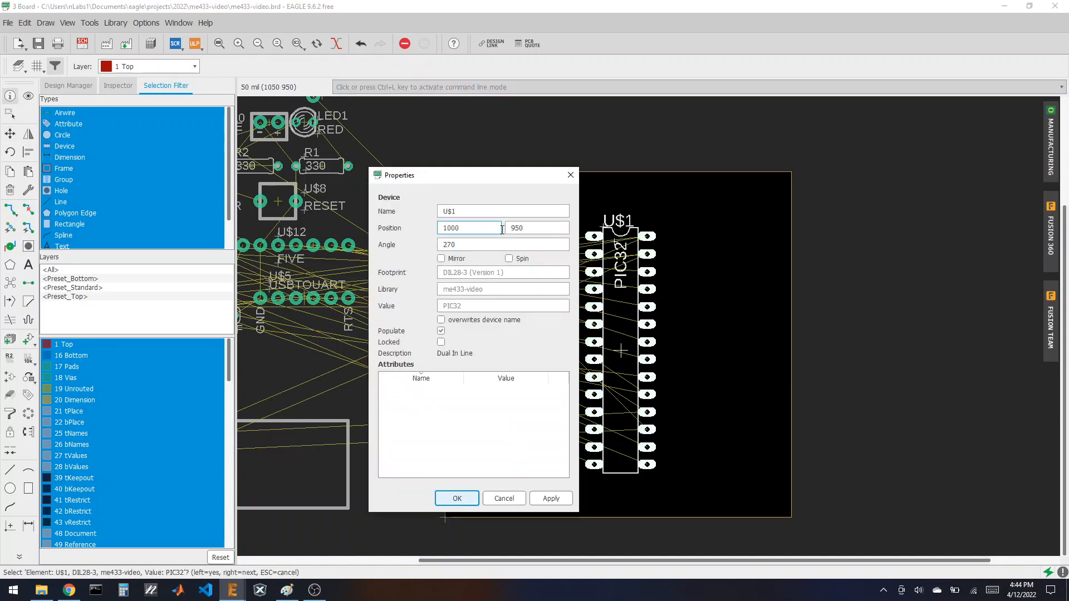
{"action": "key", "text": "Tab"}
{"action": "type", "text": "100"}
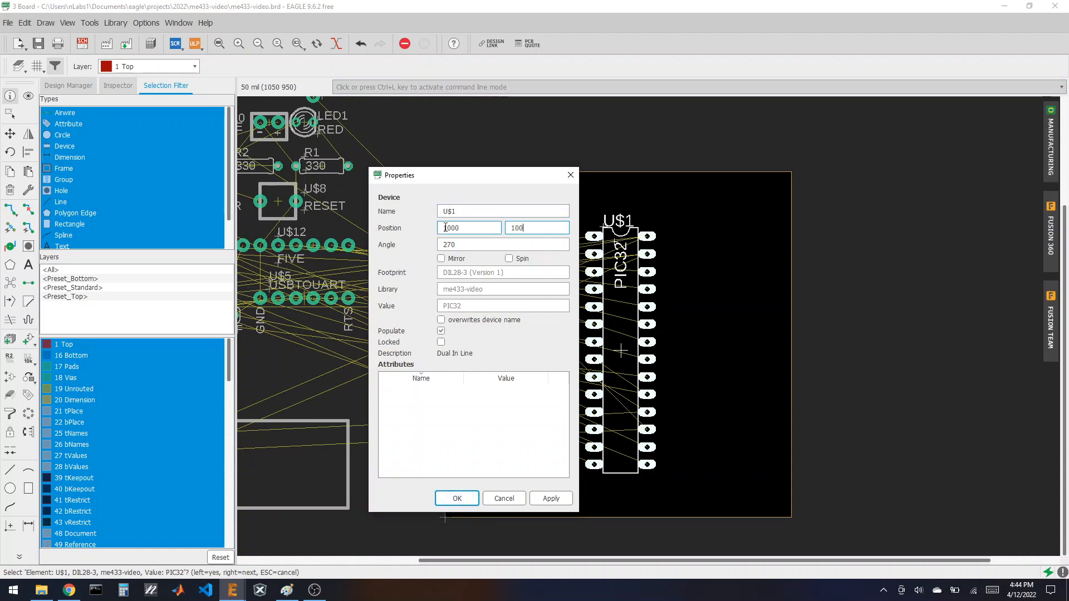
{"action": "type", "text": "0"}
{"action": "left_click", "coordinate": [457, 498]}
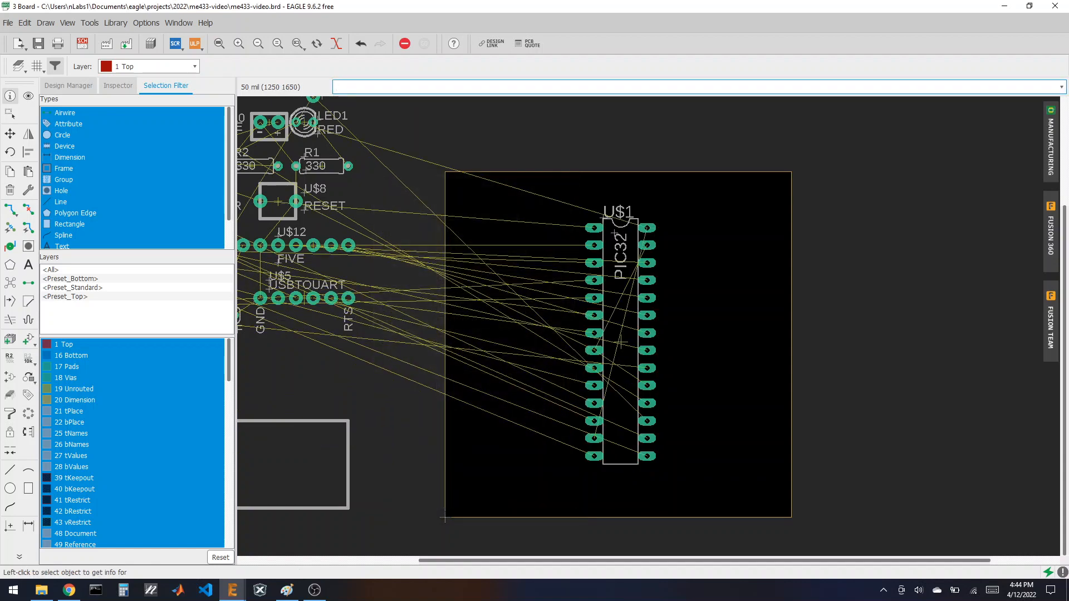
- Move the display module inside the board outline, across the lower end of the PIC32
{"action": "scroll", "coordinate": [729, 223], "scroll_direction": "down", "scroll_amount": 3}
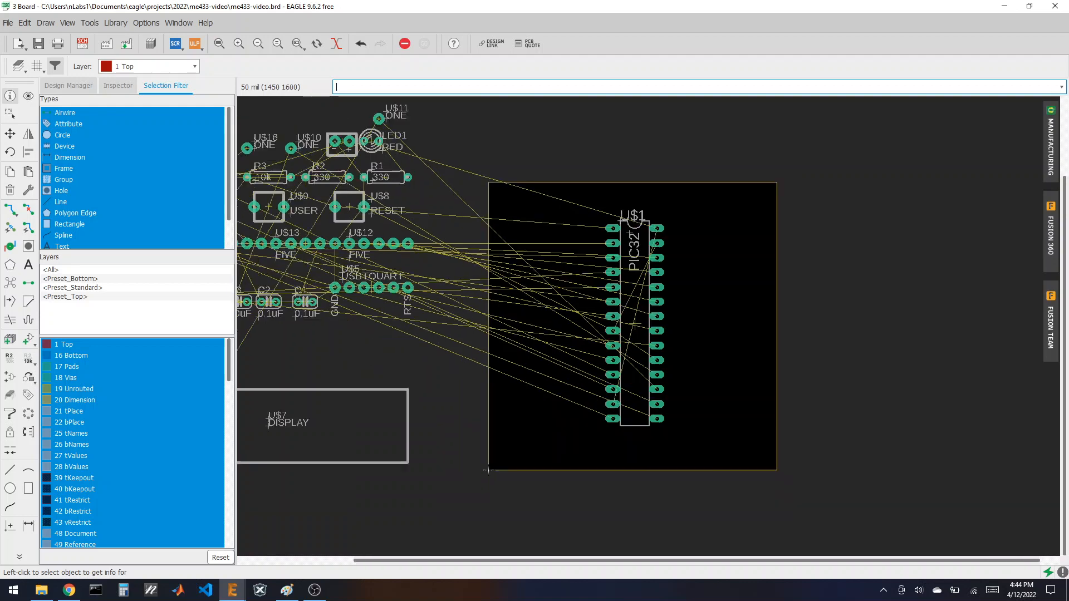
{"action": "scroll", "coordinate": [729, 223], "scroll_direction": "up", "scroll_amount": 3}
{"action": "scroll", "coordinate": [729, 223], "scroll_direction": "down", "scroll_amount": 3}
{"action": "scroll", "coordinate": [661, 216], "scroll_direction": "up", "scroll_amount": 1}
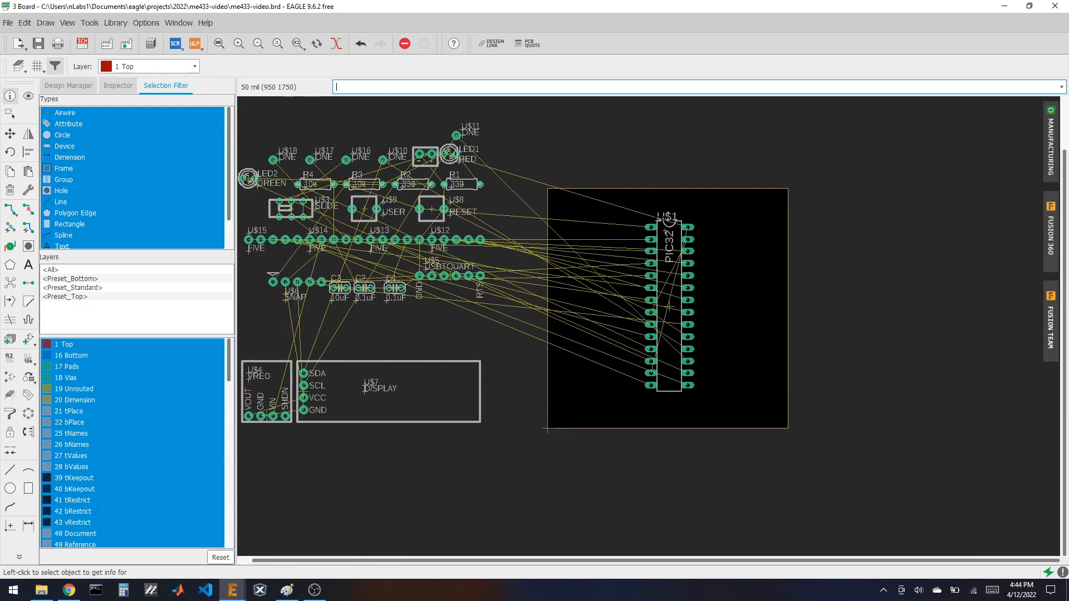
{"action": "scroll", "coordinate": [710, 233], "scroll_direction": "down", "scroll_amount": 1}
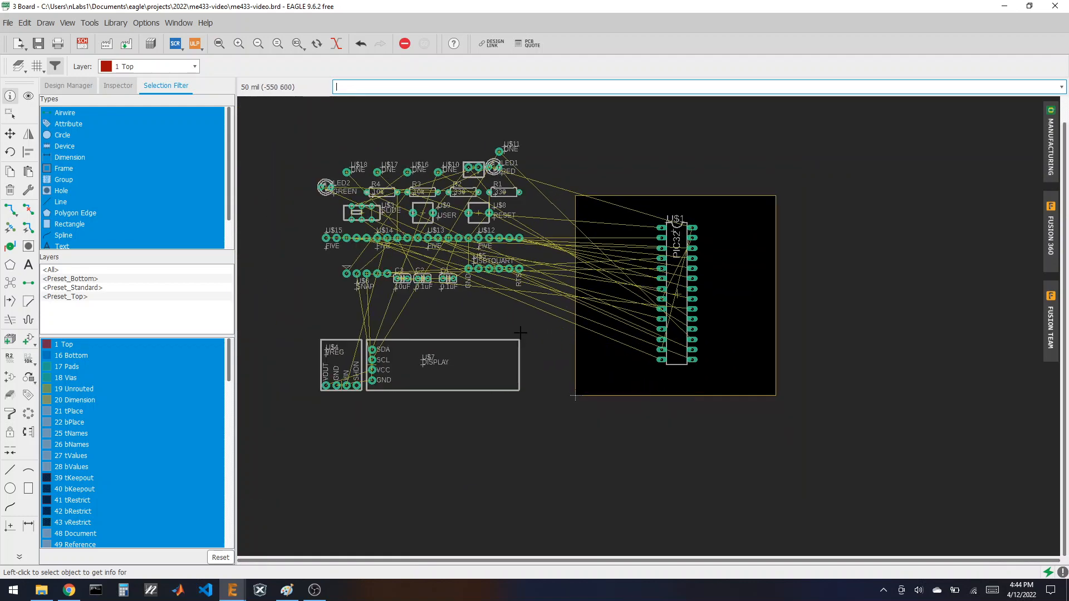
{"action": "left_click", "coordinate": [461, 382]}
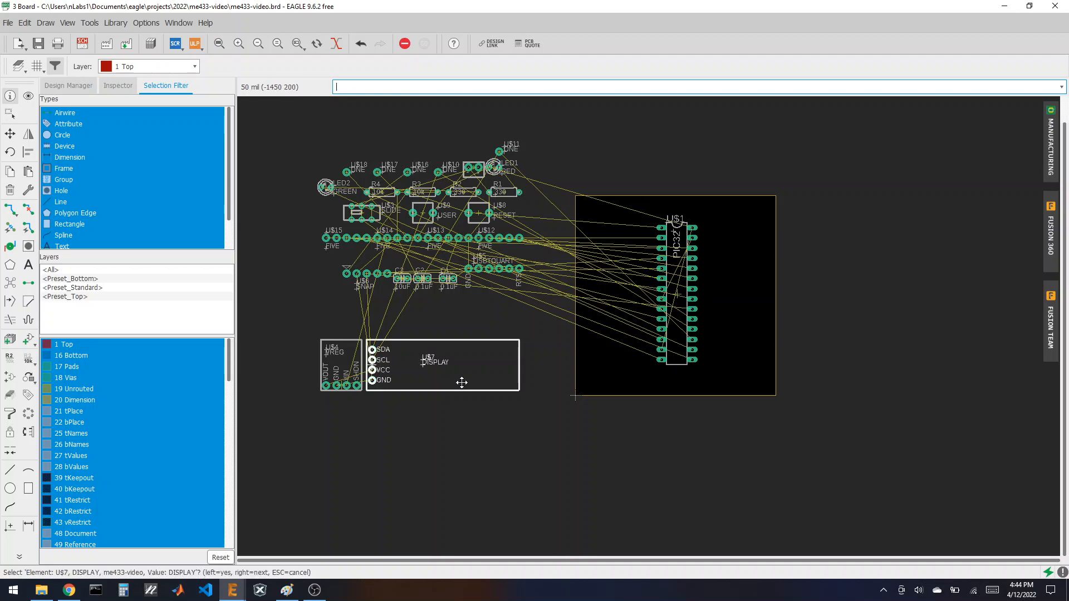
{"action": "left_click", "coordinate": [524, 373]}
{"action": "left_click", "coordinate": [612, 516]}
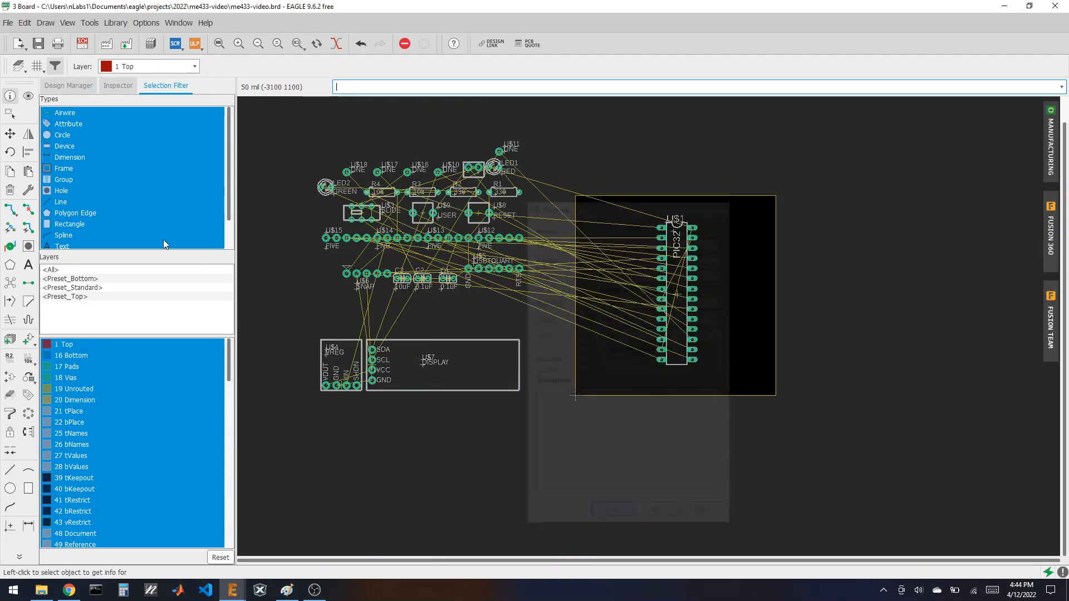
{"action": "key", "text": "F7"}
{"action": "left_click", "coordinate": [371, 364]}
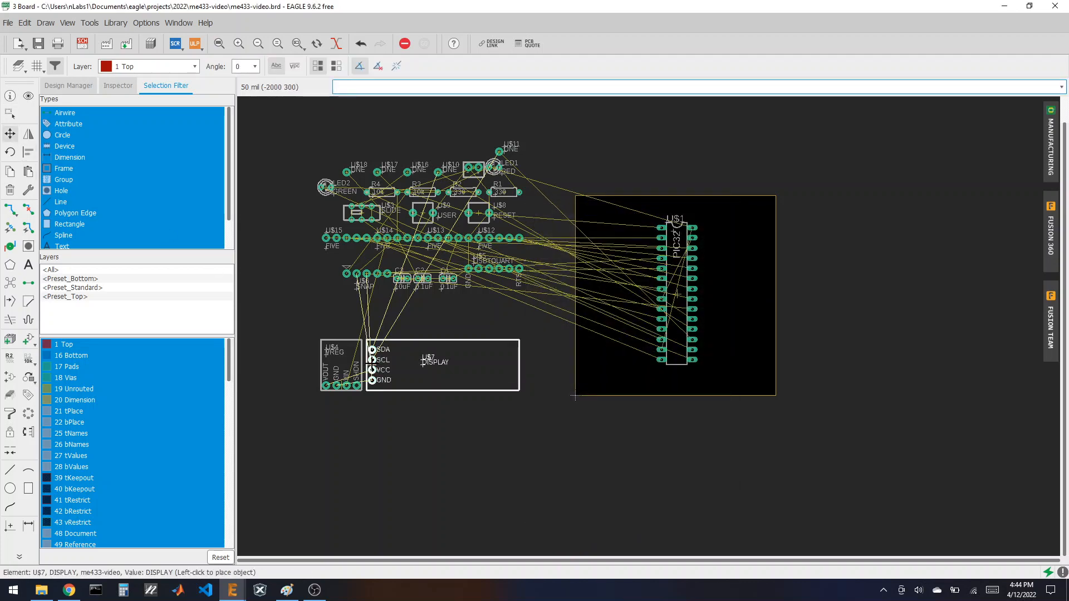
{"action": "left_click", "coordinate": [595, 364]}
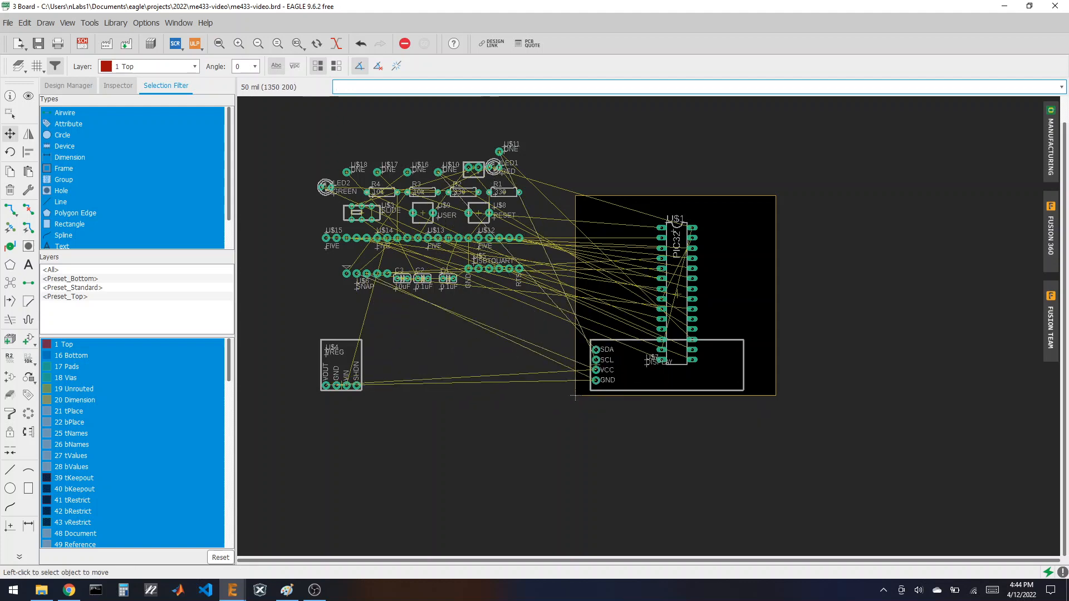
- Move the display module to the board's lower right edge, with its four pins inside the outline and its body overhanging
{"action": "scroll", "coordinate": [681, 350], "scroll_direction": "up", "scroll_amount": 2}
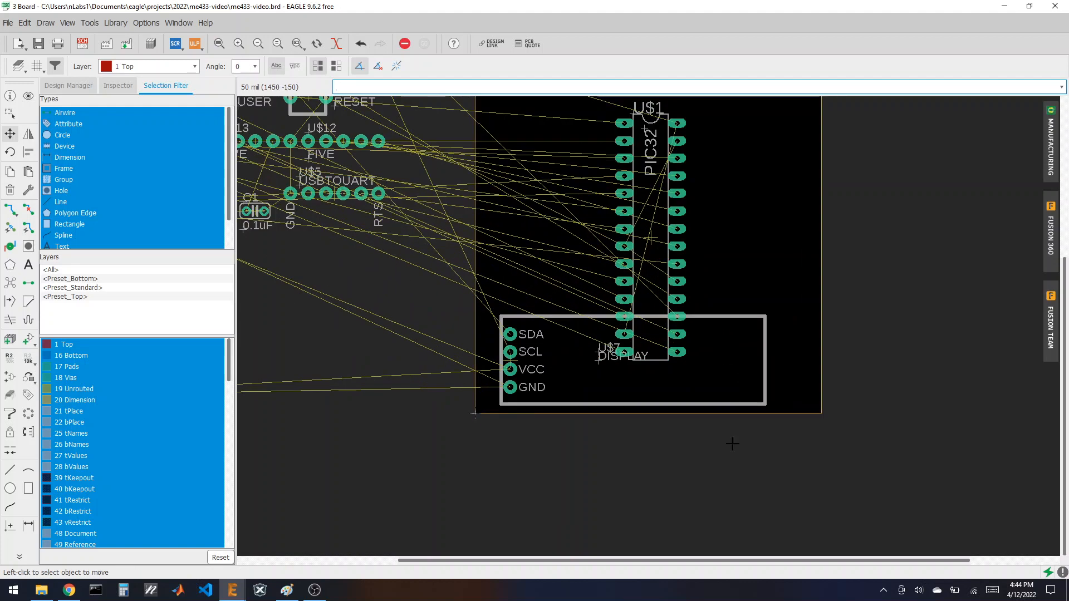
{"action": "left_click", "coordinate": [510, 360]}
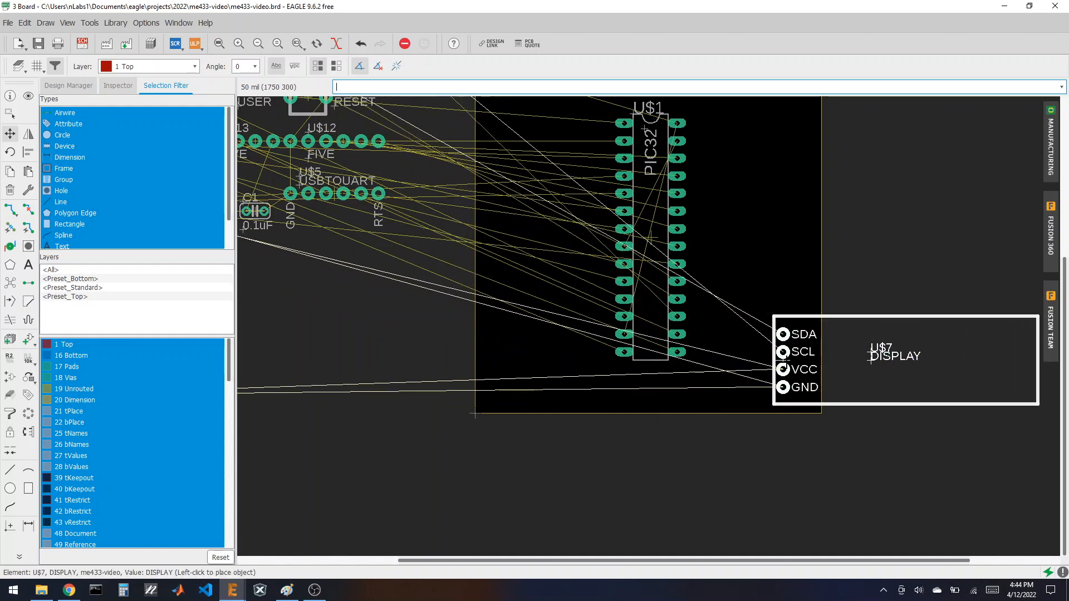
{"action": "left_click", "coordinate": [783, 363]}
{"action": "scroll", "coordinate": [818, 357], "scroll_direction": "up", "scroll_amount": 5}
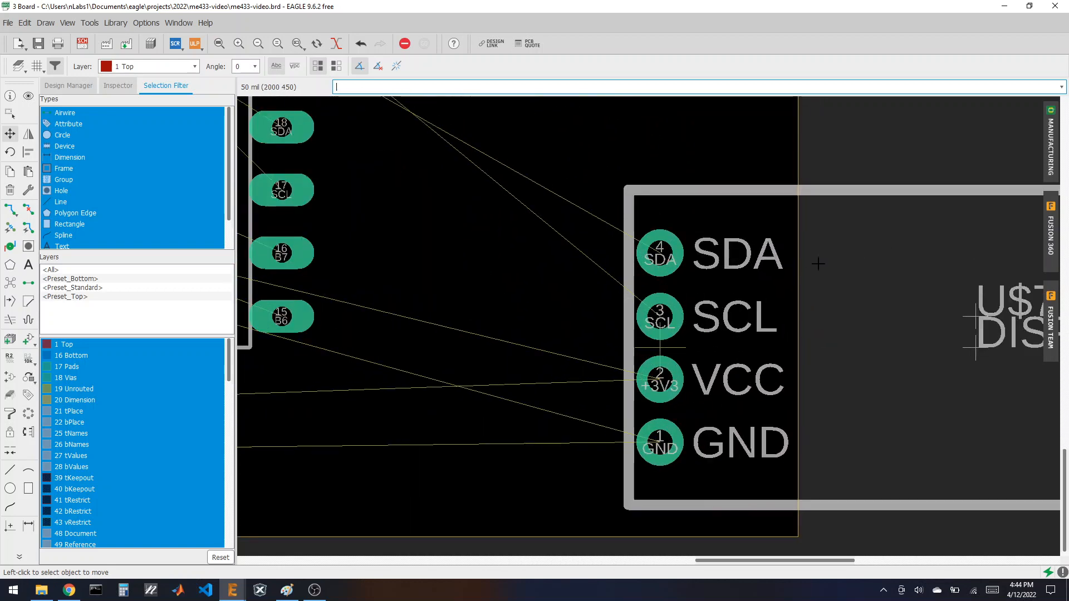
{"action": "scroll", "coordinate": [626, 327], "scroll_direction": "down", "scroll_amount": 5}
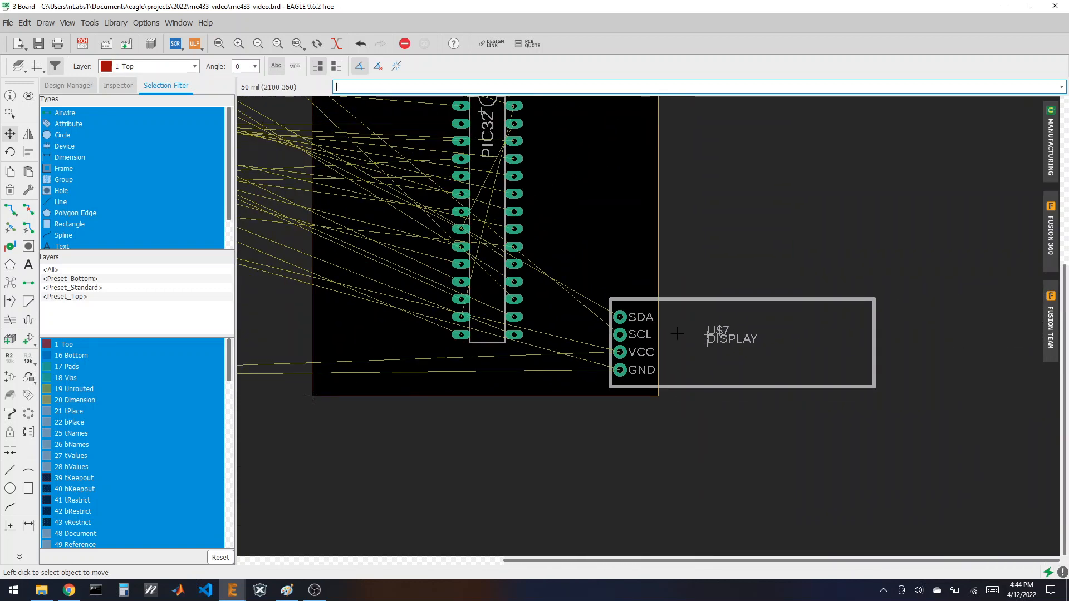
{"action": "scroll", "coordinate": [691, 399], "scroll_direction": "down", "scroll_amount": 3}
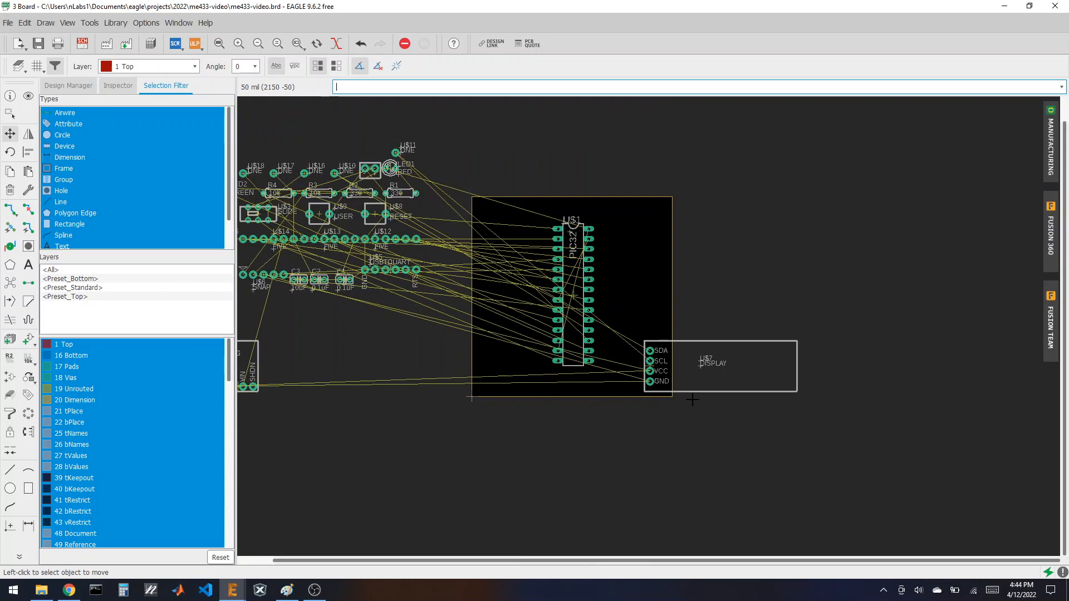
{"action": "scroll", "coordinate": [594, 381], "scroll_direction": "up", "scroll_amount": 2}
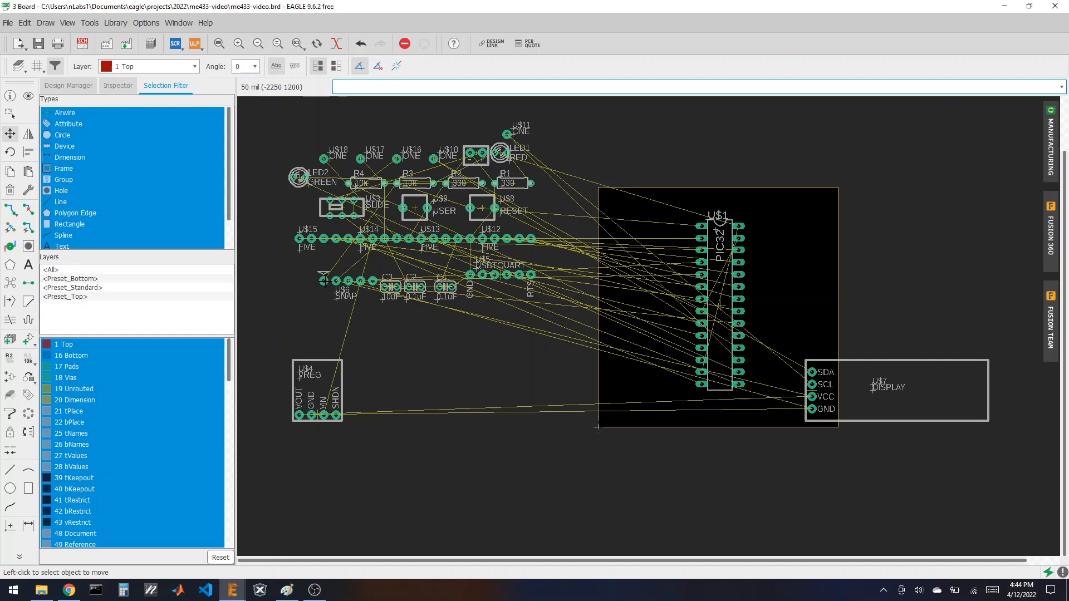
- Place the SNAP header just inside the board's upper edge, centred above the PIC32, at (1000 1890) on the 5 mil alternate grid
{"action": "left_click", "coordinate": [348, 281]}
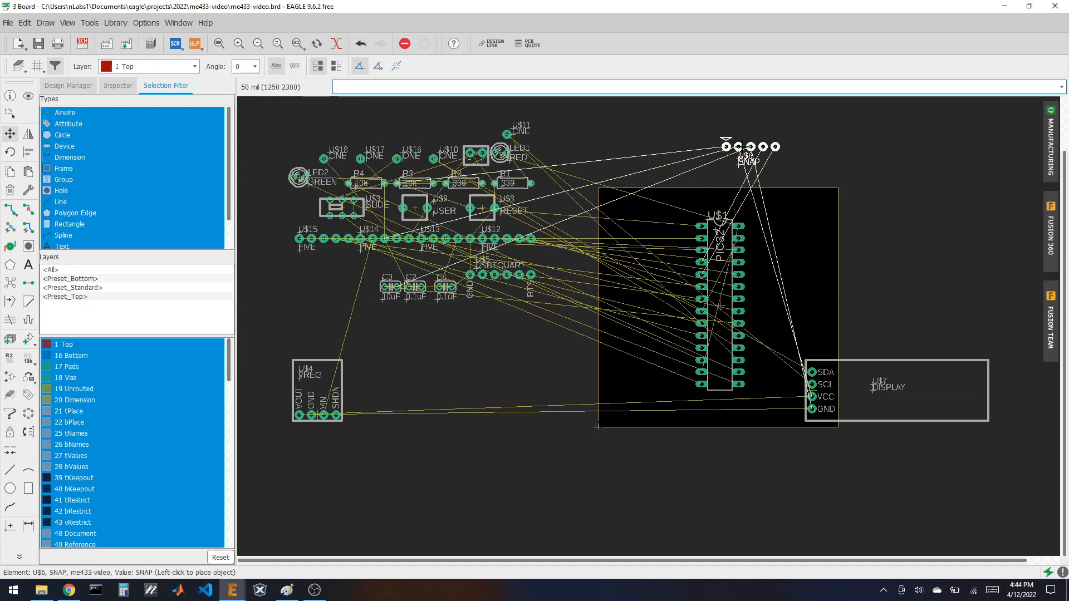
{"action": "scroll", "coordinate": [739, 145], "scroll_direction": "up", "scroll_amount": 2}
{"action": "scroll", "coordinate": [738, 146], "scroll_direction": "up", "scroll_amount": 3}
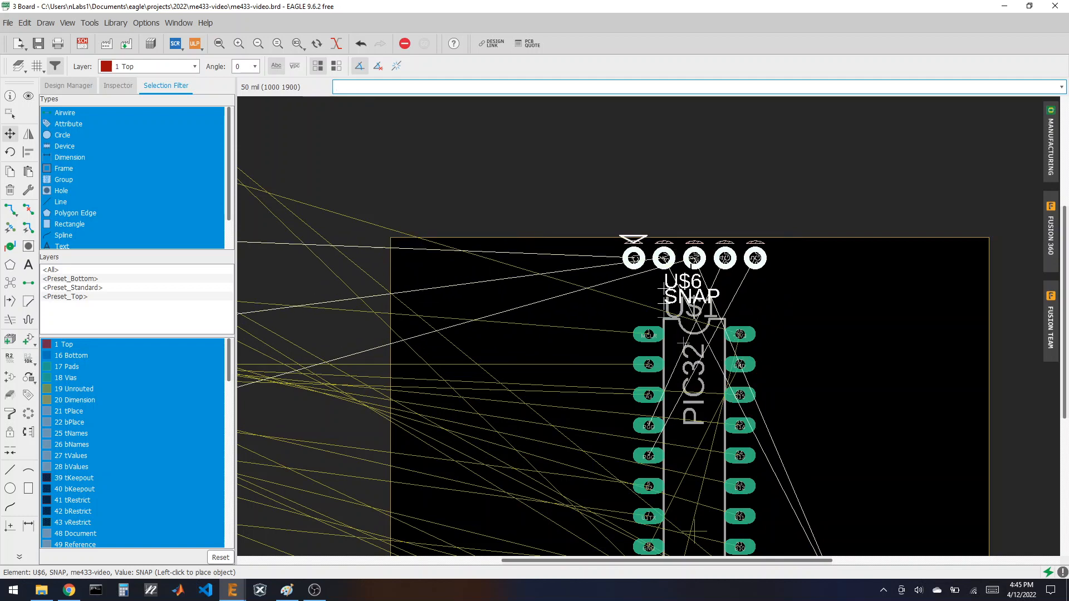
{"action": "scroll", "coordinate": [693, 532], "scroll_direction": "up", "scroll_amount": 3}
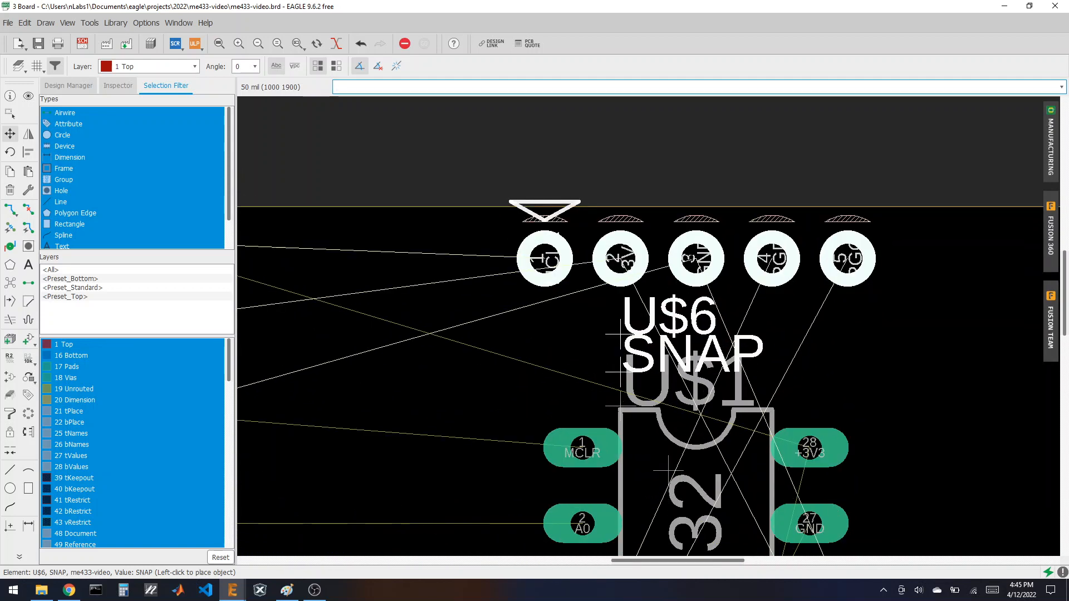
{"action": "key", "text": "alt"}
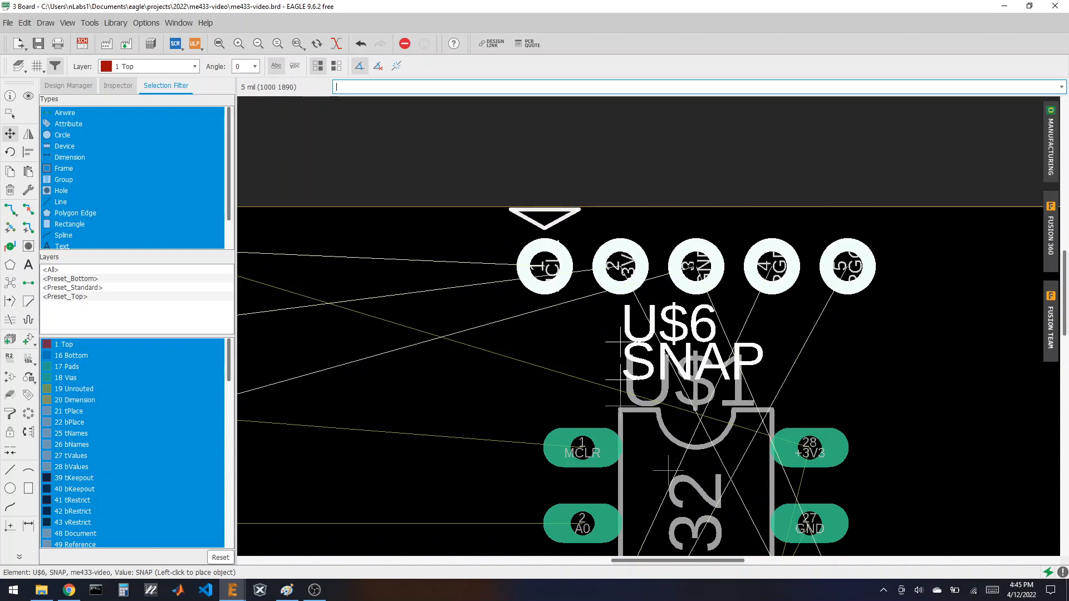
{"action": "left_click", "coordinate": [668, 472]}
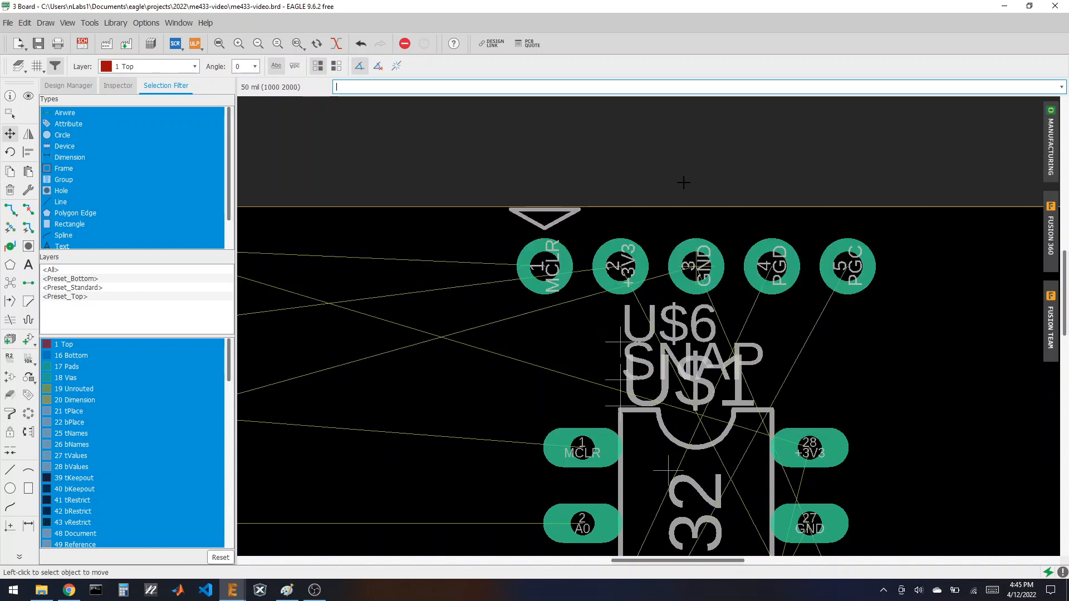
- Pick up the USBTOUART header, rotate it 180 degrees and bring it below the PIC32 with its RTS and GND labels facing up
{"action": "scroll", "coordinate": [629, 116], "scroll_direction": "down", "scroll_amount": 3}
{"action": "scroll", "coordinate": [630, 115], "scroll_direction": "down", "scroll_amount": 2}
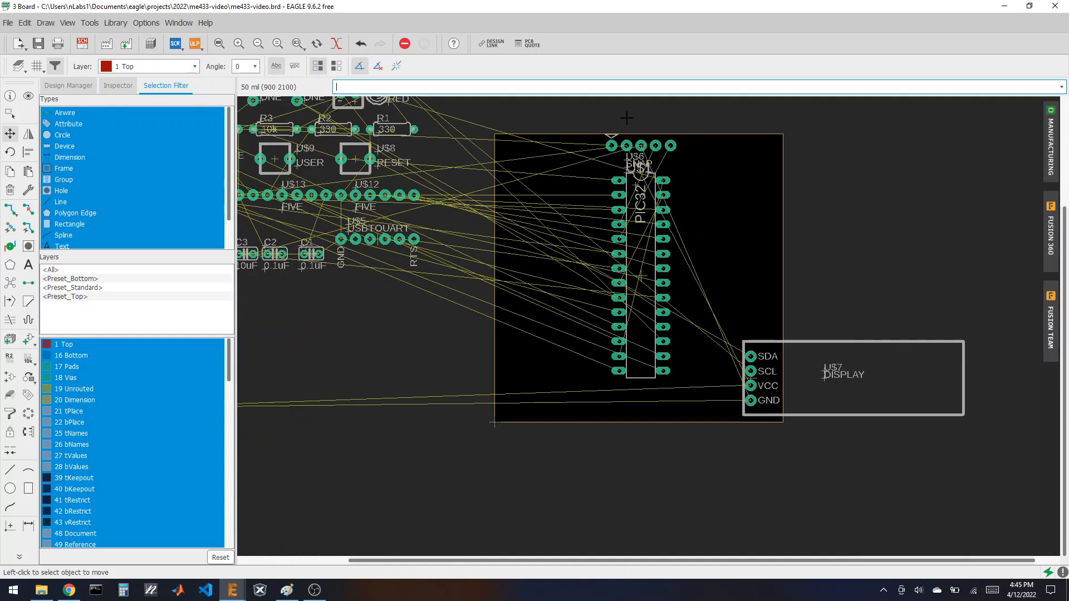
{"action": "scroll", "coordinate": [429, 330], "scroll_direction": "down", "scroll_amount": 1}
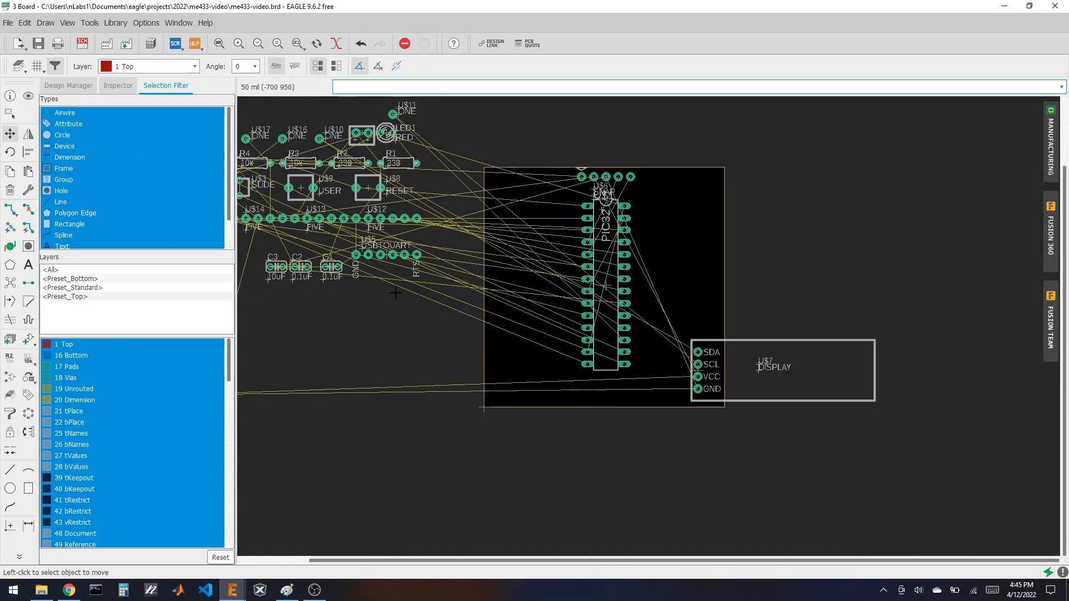
{"action": "scroll", "coordinate": [367, 287], "scroll_direction": "up", "scroll_amount": 4}
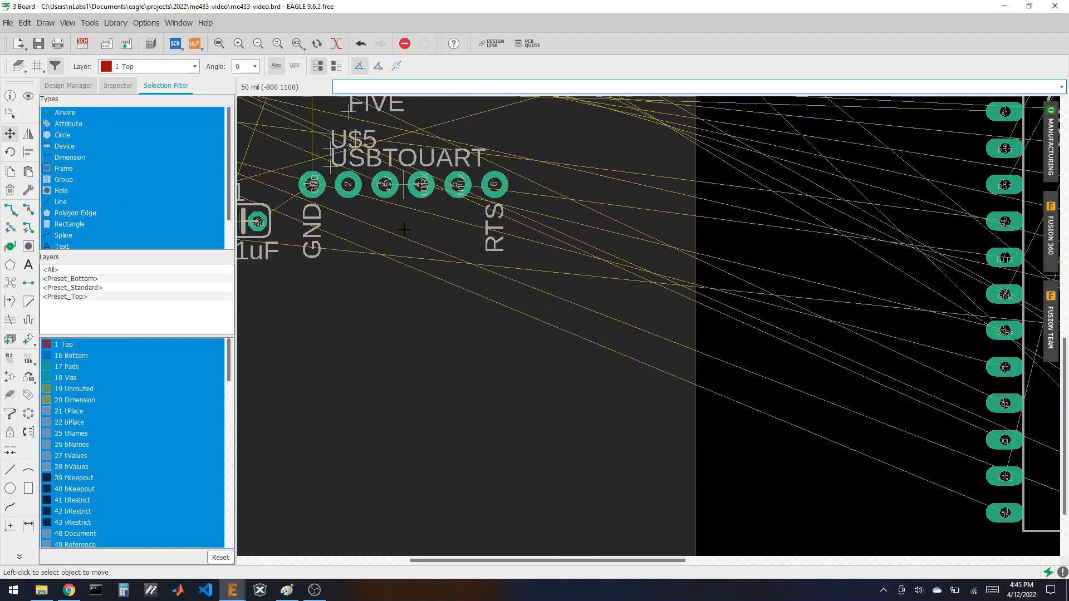
{"action": "left_click", "coordinate": [312, 184]}
{"action": "scroll", "coordinate": [361, 244], "scroll_direction": "down", "scroll_amount": 2}
{"action": "scroll", "coordinate": [359, 244], "scroll_direction": "down", "scroll_amount": 1}
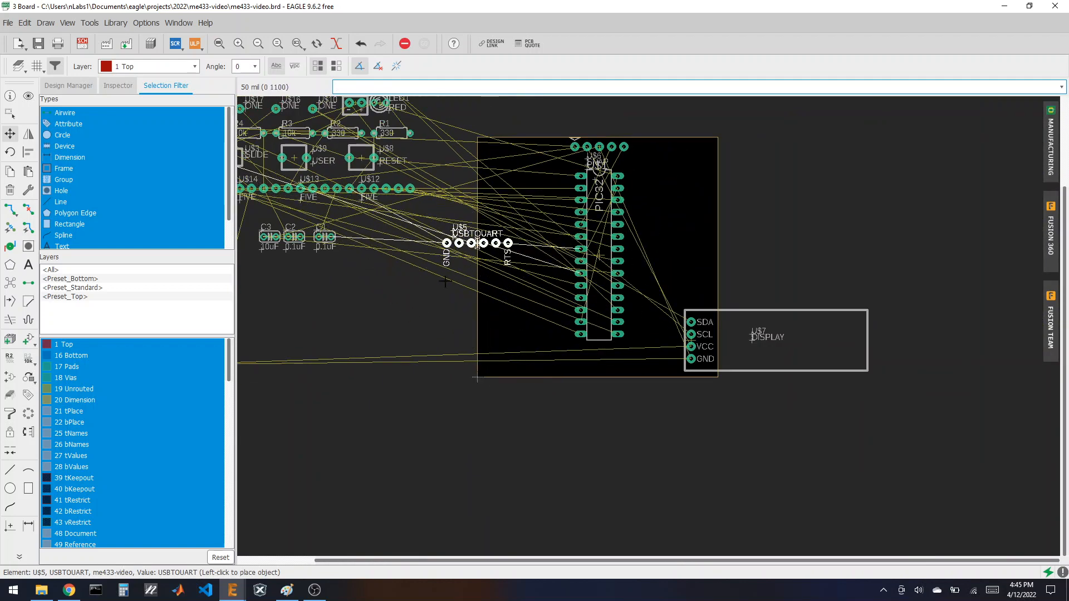
{"action": "scroll", "coordinate": [524, 243], "scroll_direction": "up", "scroll_amount": 2}
{"action": "scroll", "coordinate": [532, 241], "scroll_direction": "up", "scroll_amount": 2}
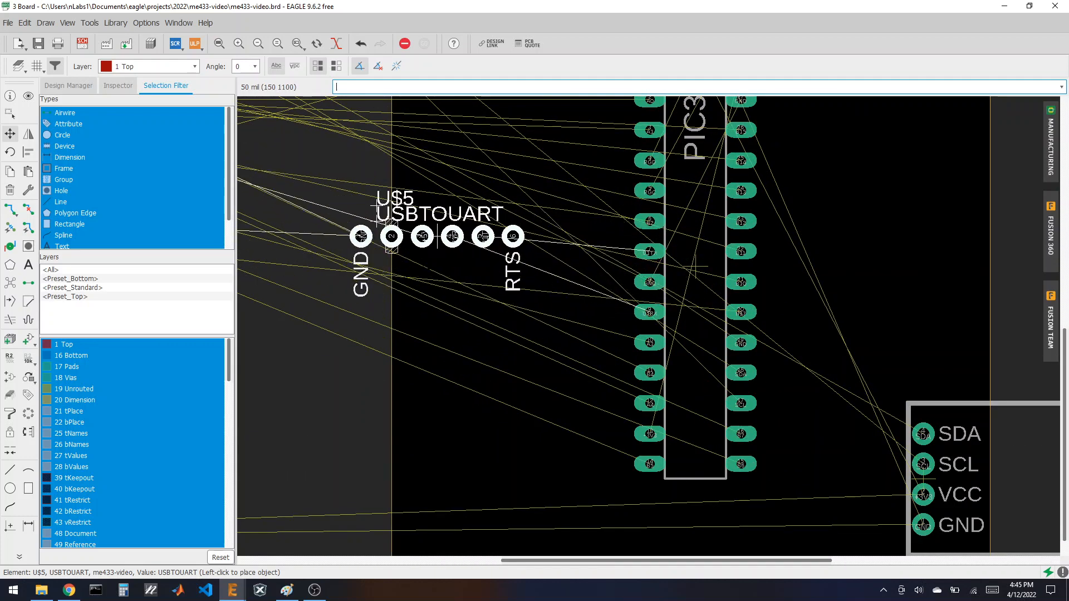
{"action": "right_click", "coordinate": [437, 267]}
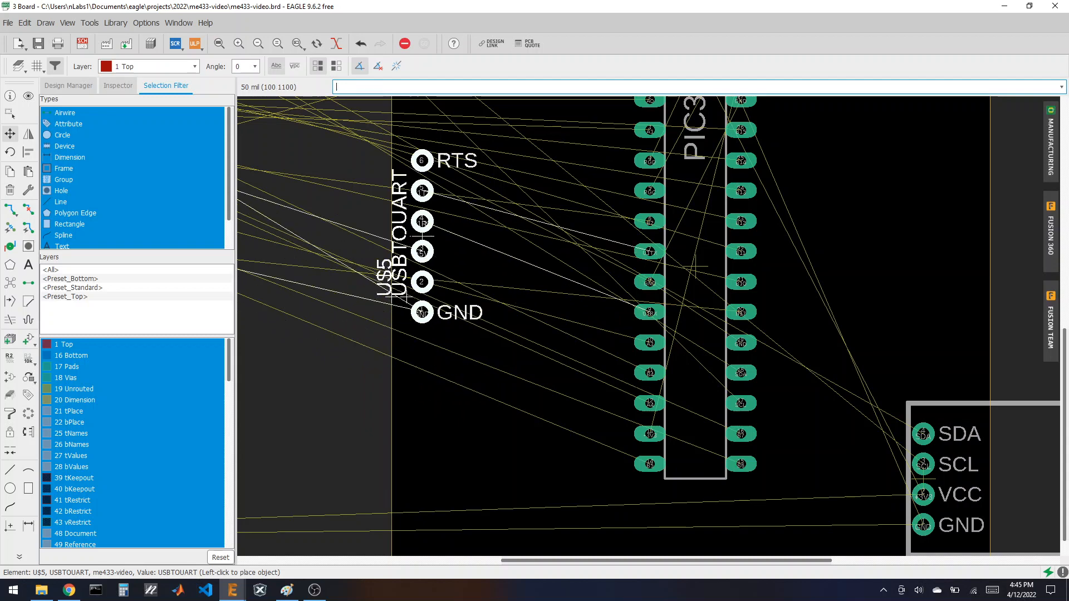
{"action": "scroll", "coordinate": [395, 301], "scroll_direction": "down", "scroll_amount": 1}
{"action": "right_click", "coordinate": [557, 387]}
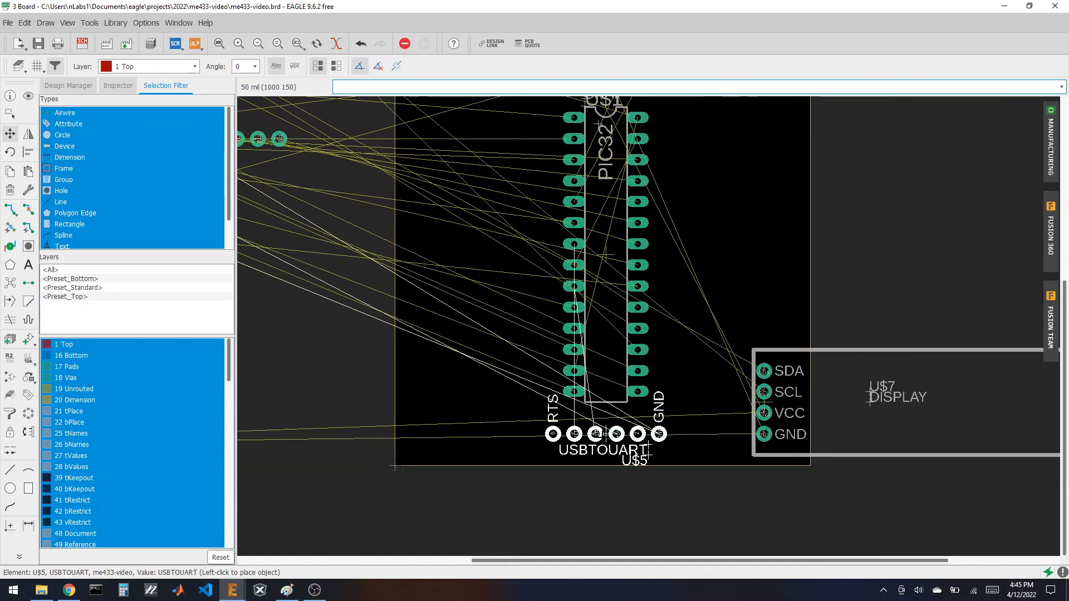
- Place the USBTOUART header along the board's lower edge beneath the PIC32, at (1035 85) on the 5 mil alternate grid
{"action": "scroll", "coordinate": [536, 368], "scroll_direction": "up", "scroll_amount": 1}
{"action": "scroll", "coordinate": [556, 390], "scroll_direction": "up", "scroll_amount": 1}
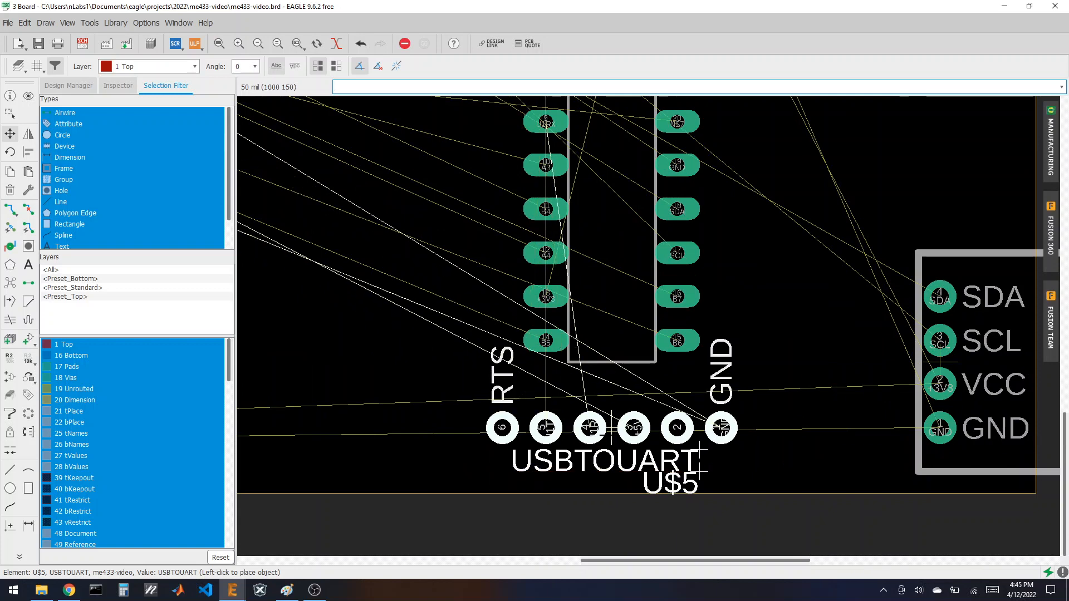
{"action": "scroll", "coordinate": [612, 427], "scroll_direction": "up", "scroll_amount": 1}
{"action": "scroll", "coordinate": [611, 429], "scroll_direction": "down", "scroll_amount": 2}
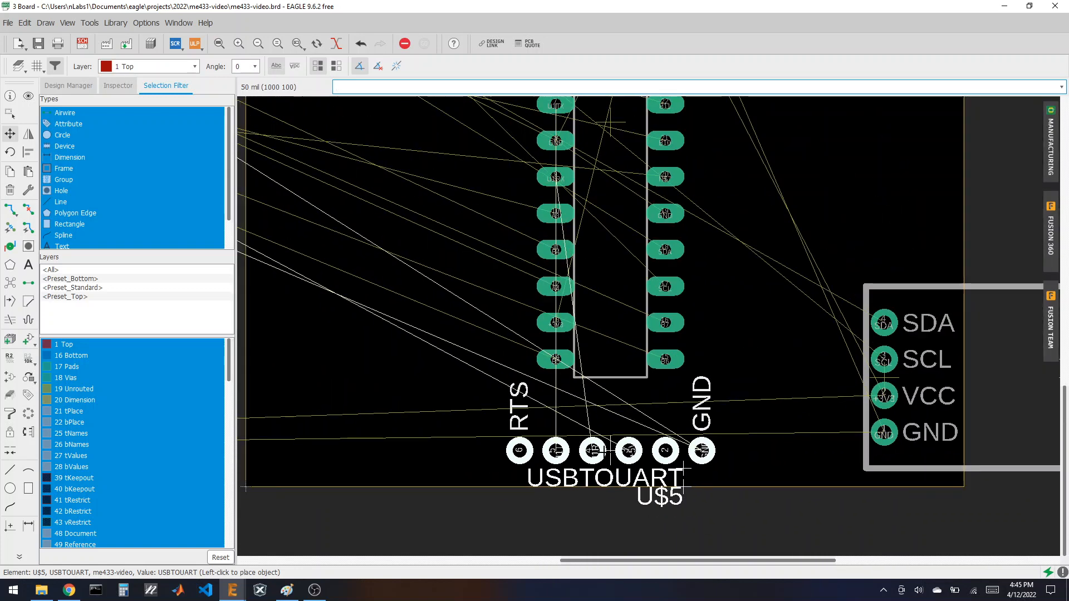
{"action": "scroll", "coordinate": [612, 440], "scroll_direction": "up", "scroll_amount": 2}
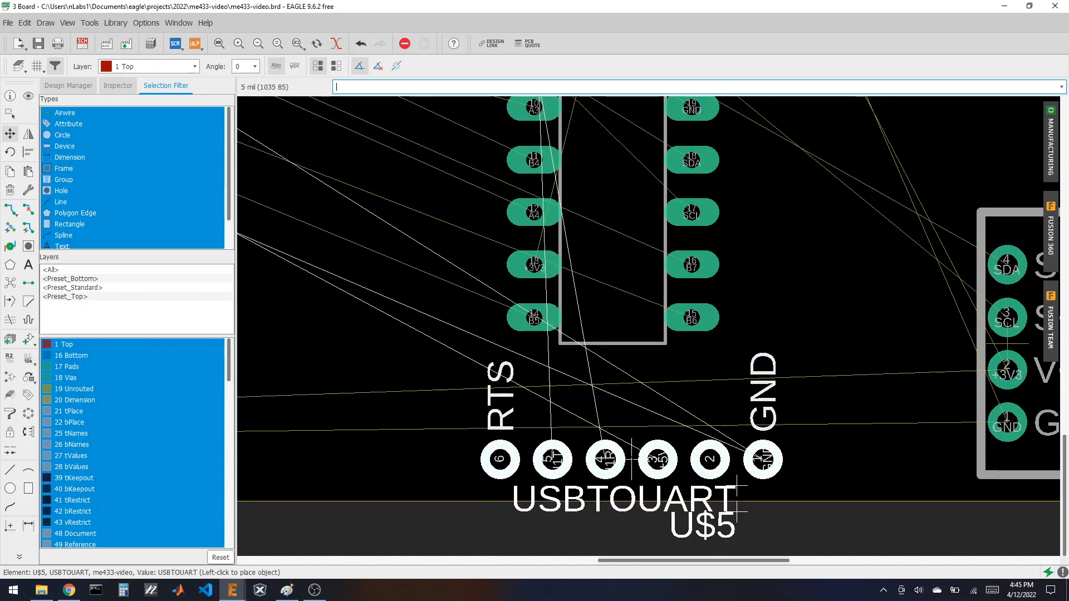
{"action": "left_click", "coordinate": [631, 458]}
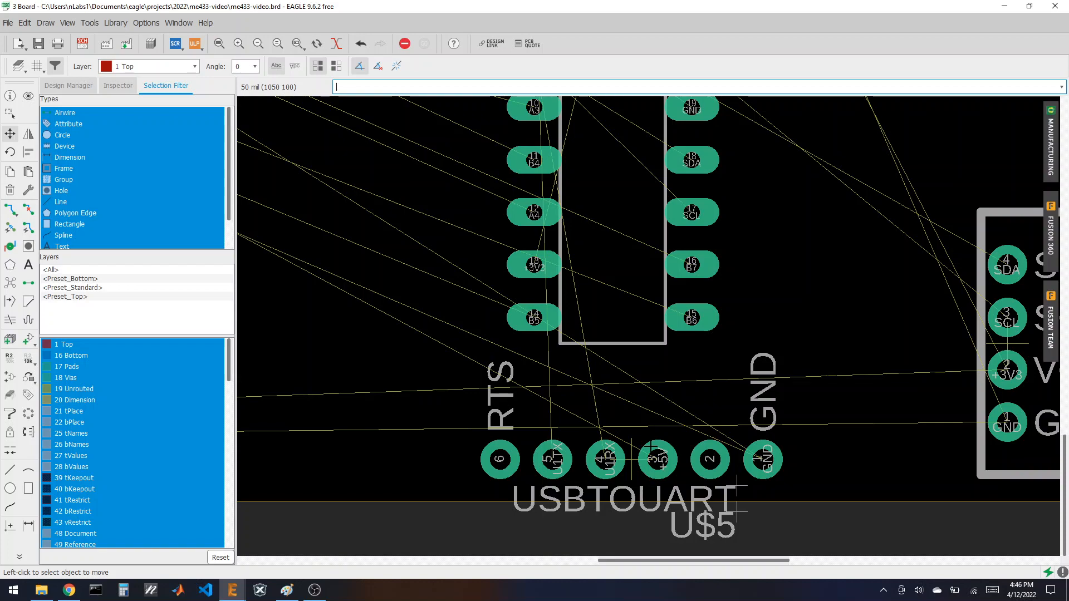
{"action": "scroll", "coordinate": [651, 447], "scroll_direction": "down", "scroll_amount": 8}
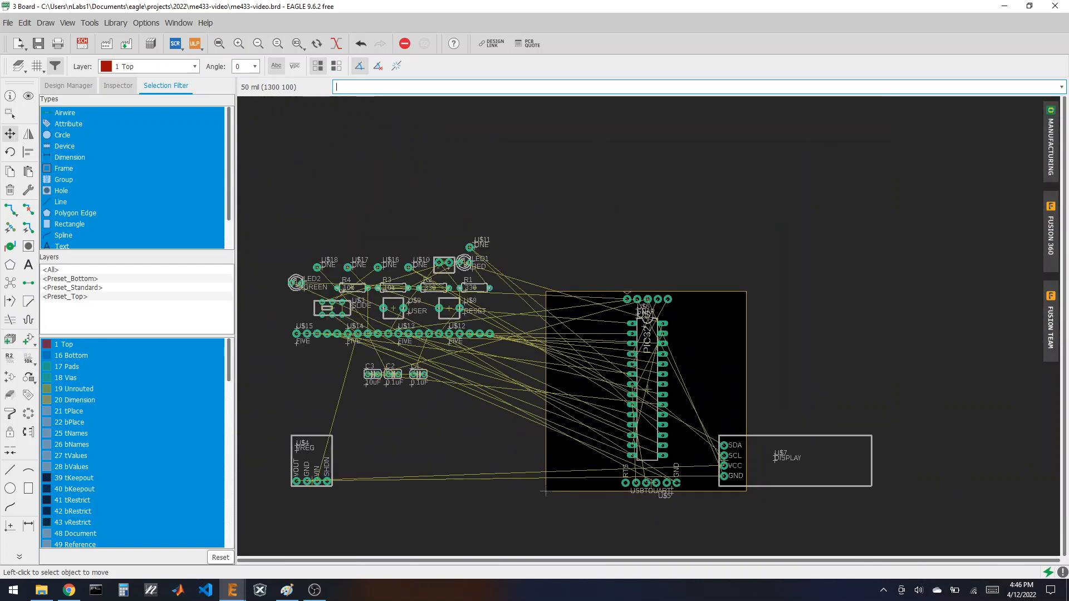
{"action": "scroll", "coordinate": [541, 498], "scroll_direction": "up", "scroll_amount": 3}
{"action": "scroll", "coordinate": [513, 497], "scroll_direction": "down", "scroll_amount": 4}
{"action": "scroll", "coordinate": [580, 479], "scroll_direction": "up", "scroll_amount": 3}
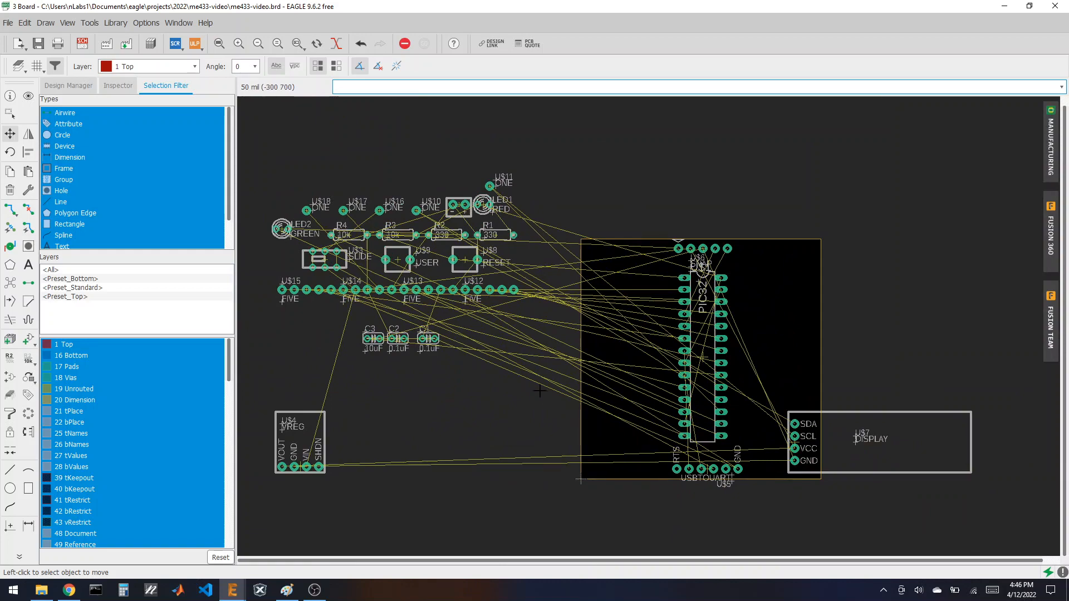
- Read the pin labels on the row of five-pin headers and check pin A0's specified position in the browser's reference PCB image
{"action": "scroll", "coordinate": [287, 290], "scroll_direction": "up", "scroll_amount": 2}
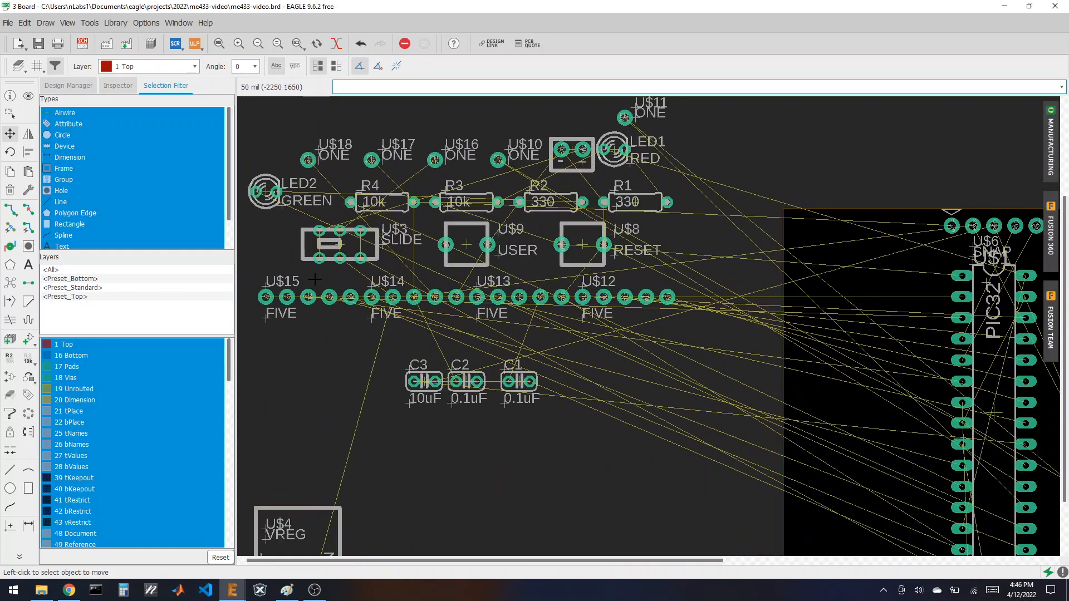
{"action": "scroll", "coordinate": [286, 291], "scroll_direction": "down", "scroll_amount": 1}
{"action": "scroll", "coordinate": [287, 291], "scroll_direction": "up", "scroll_amount": 3}
{"action": "scroll", "coordinate": [287, 290], "scroll_direction": "up", "scroll_amount": 3}
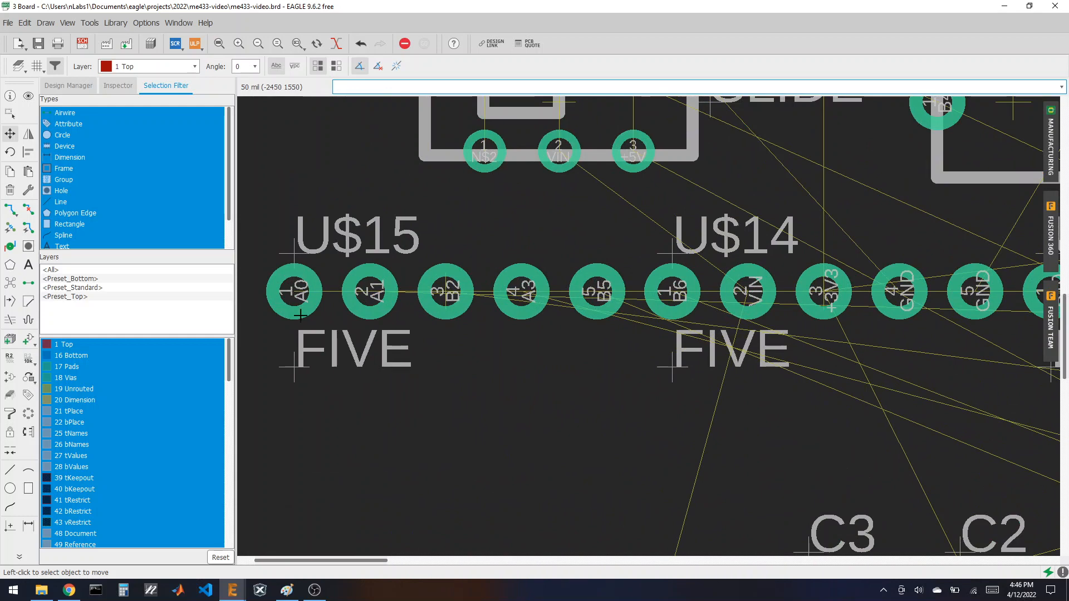
{"action": "left_click", "coordinate": [69, 596]}
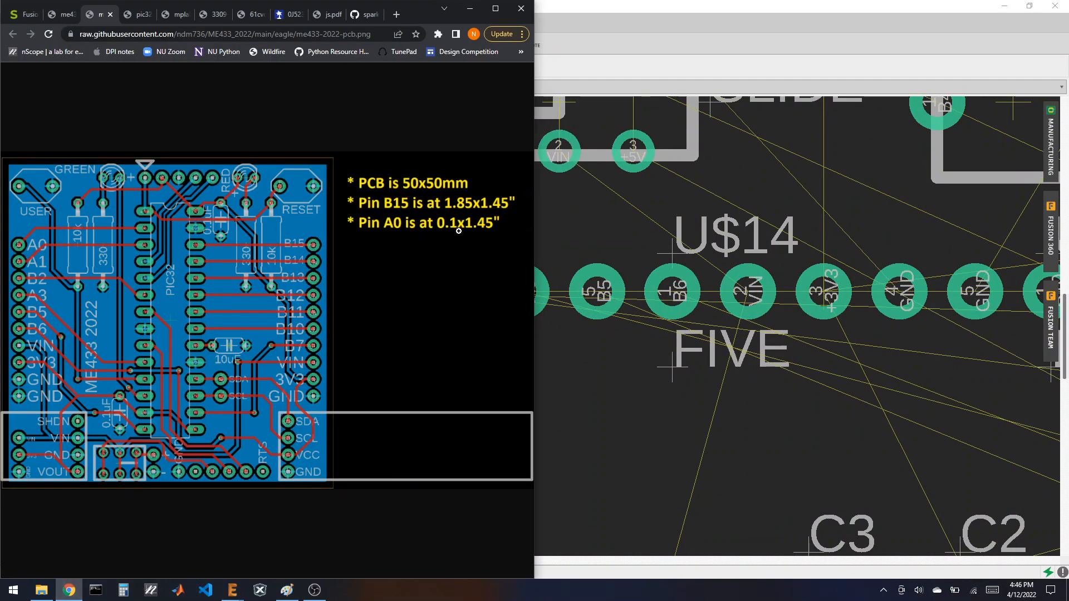
{"action": "left_click", "coordinate": [69, 590]}
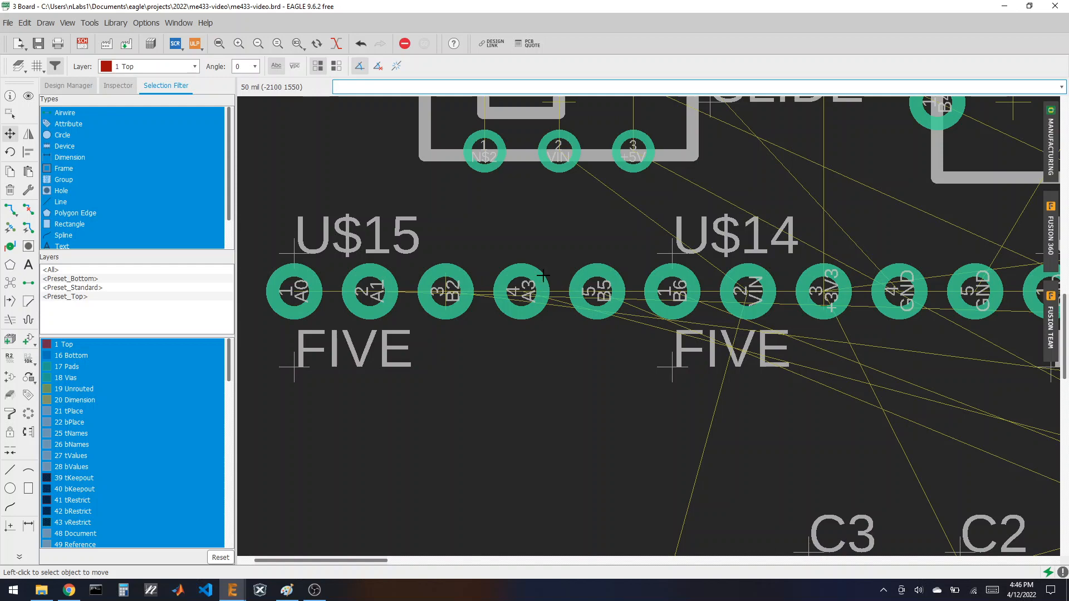
- Turn header U$15 vertical with A0 uppermost and place it just inside the board's left edge, centred at (100 1200)
{"action": "scroll", "coordinate": [542, 275], "scroll_direction": "down", "scroll_amount": 2}
{"action": "scroll", "coordinate": [518, 284], "scroll_direction": "up", "scroll_amount": 5}
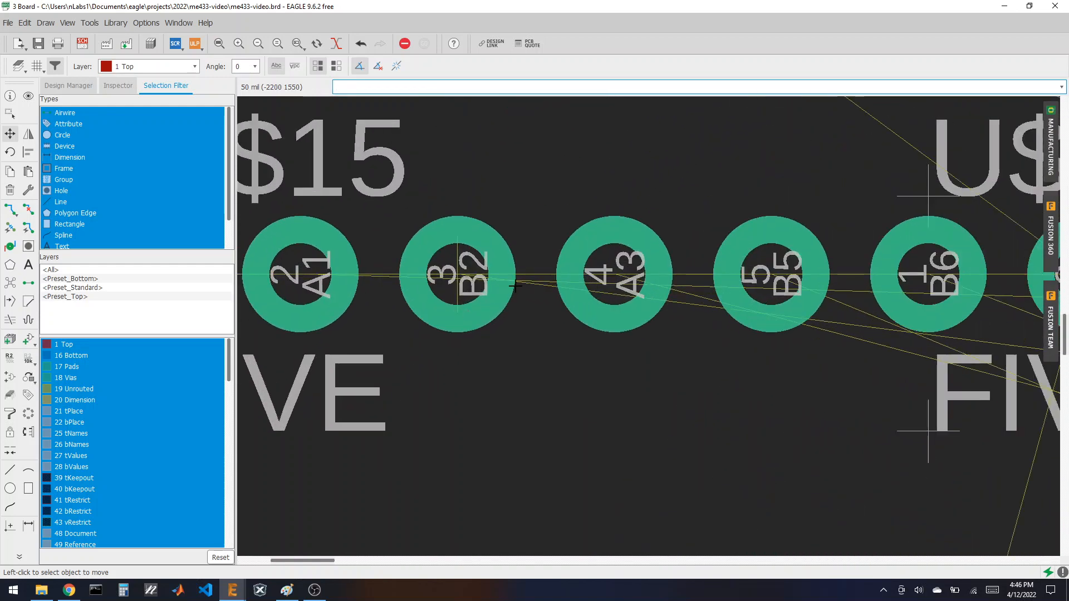
{"action": "left_click", "coordinate": [460, 274]}
{"action": "scroll", "coordinate": [530, 287], "scroll_direction": "down", "scroll_amount": 2}
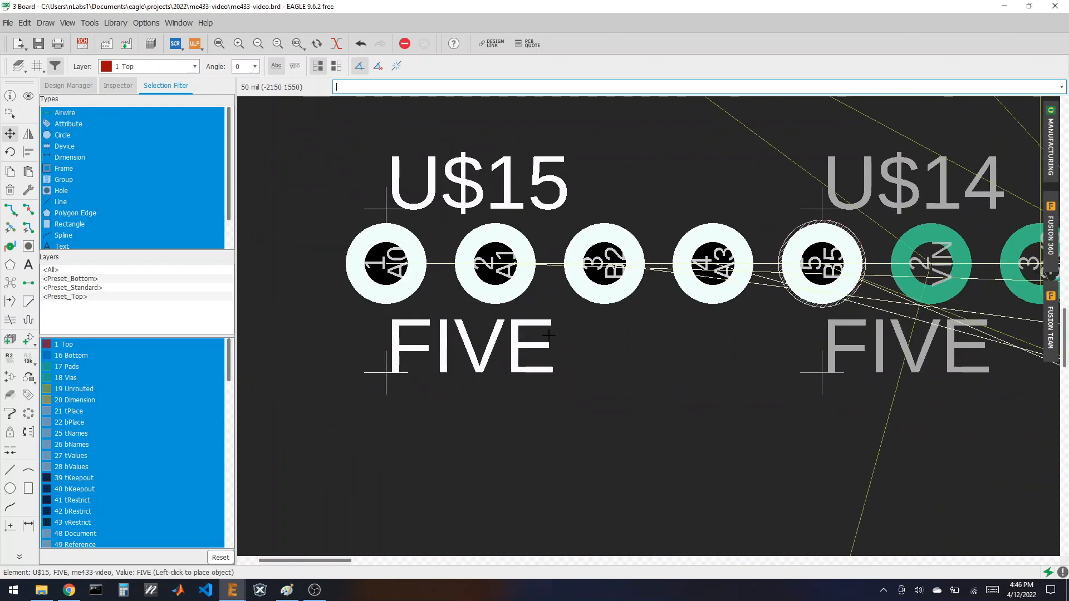
{"action": "scroll", "coordinate": [548, 335], "scroll_direction": "down", "scroll_amount": 6}
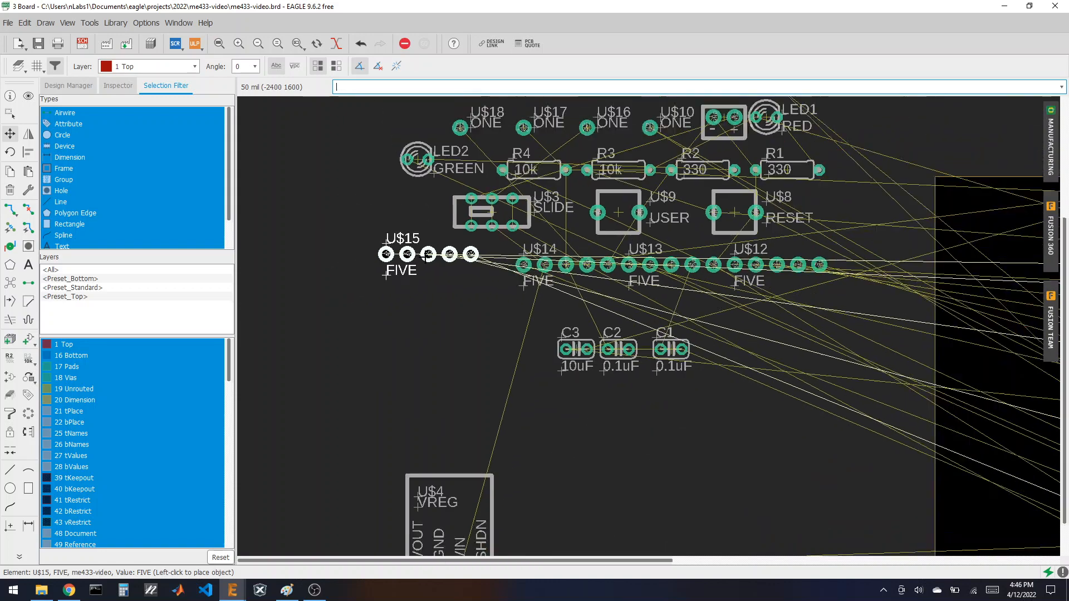
{"action": "scroll", "coordinate": [427, 254], "scroll_direction": "down", "scroll_amount": 3}
{"action": "right_click", "coordinate": [724, 317]}
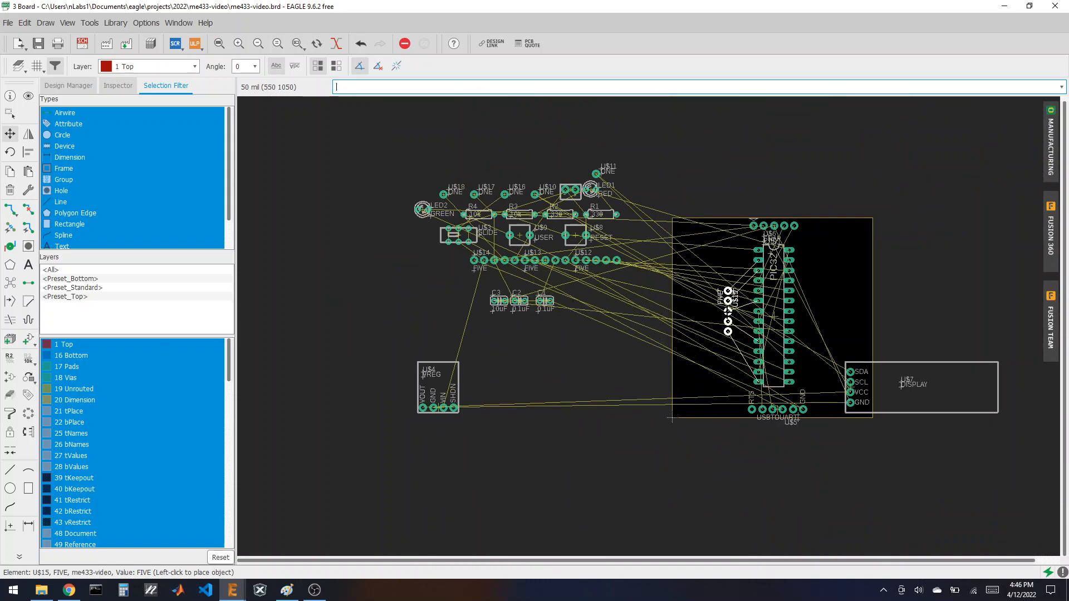
{"action": "scroll", "coordinate": [696, 278], "scroll_direction": "up", "scroll_amount": 5}
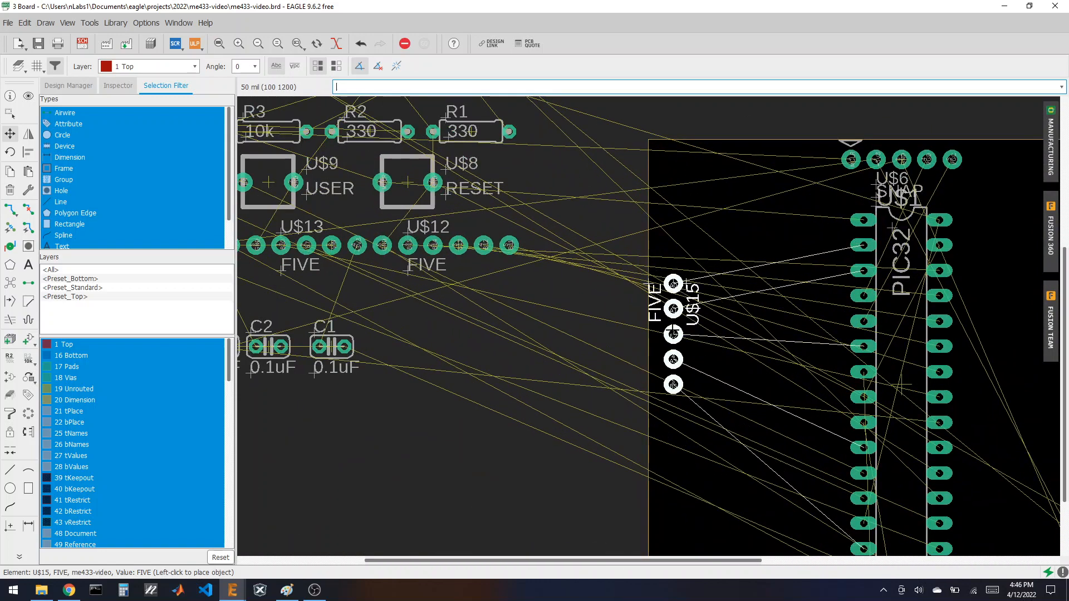
{"action": "left_click", "coordinate": [672, 334]}
{"action": "scroll", "coordinate": [490, 182], "scroll_direction": "down", "scroll_amount": 3}
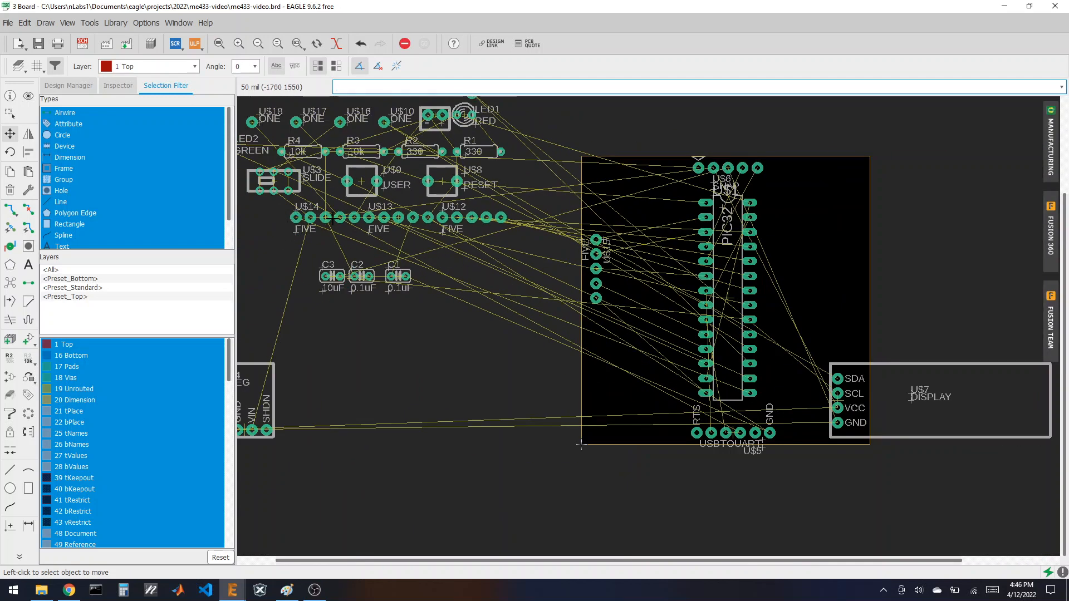
- Turn header U$14 vertical, place it directly below U$15 at (100 700), and compare the pin order with the reference PCB image
{"action": "left_click", "coordinate": [332, 219]}
{"action": "right_click", "coordinate": [455, 361]}
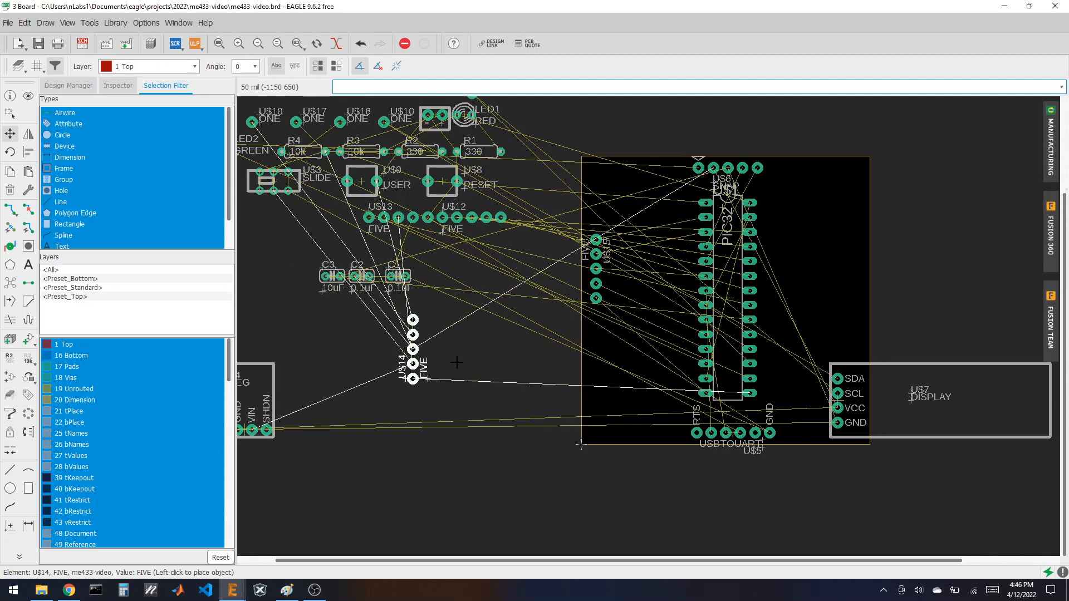
{"action": "scroll", "coordinate": [584, 358], "scroll_direction": "up", "scroll_amount": 4}
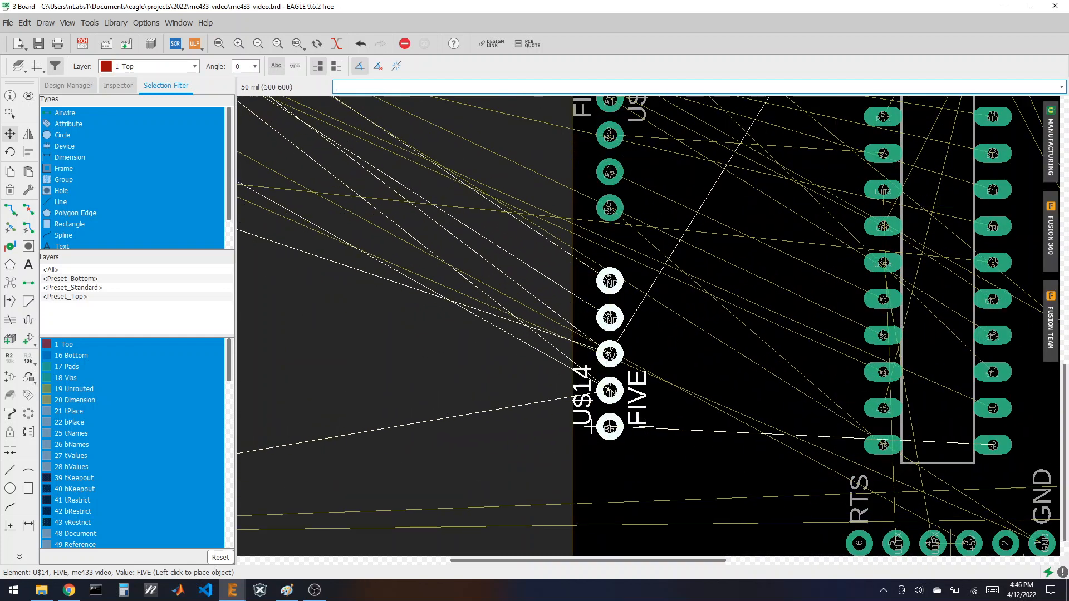
{"action": "right_click", "coordinate": [609, 352]}
{"action": "left_click", "coordinate": [608, 315]}
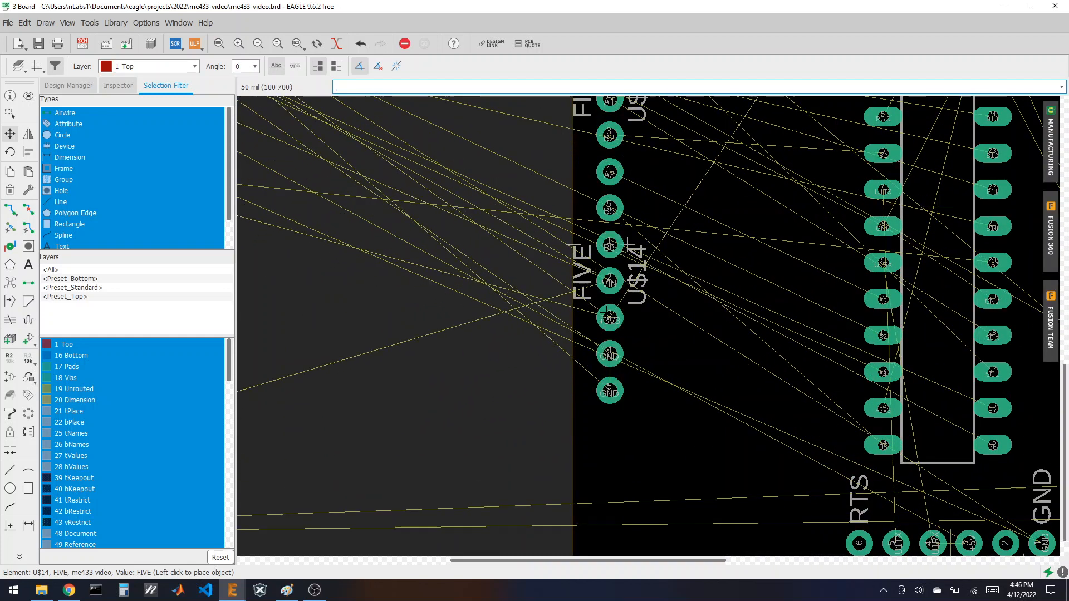
{"action": "left_click", "coordinate": [77, 593]}
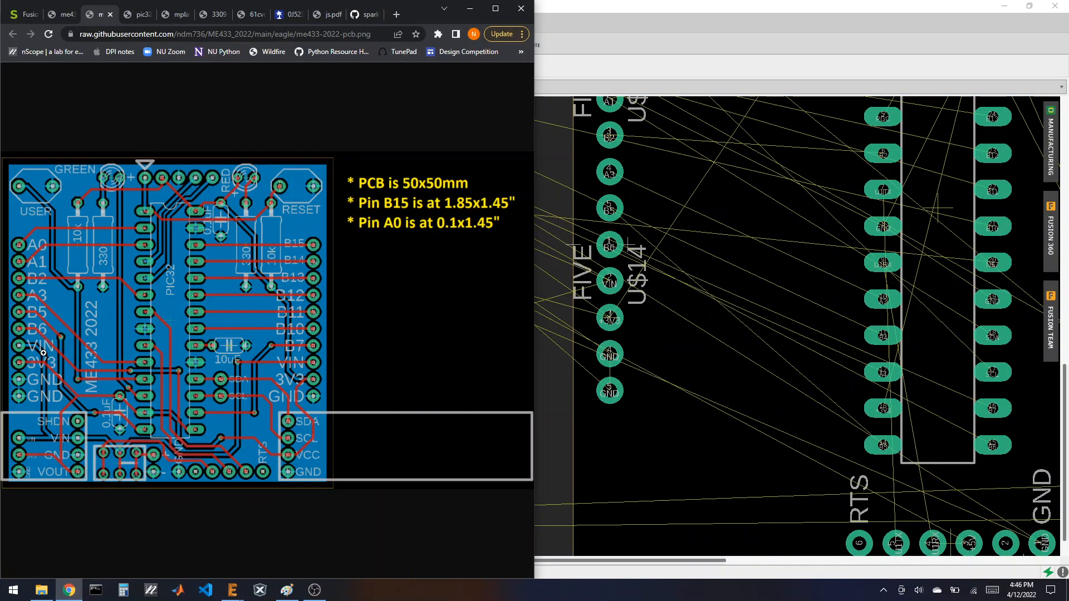
{"action": "left_click", "coordinate": [69, 590]}
- Turn header U$12 vertical and place it just inside the board's right edge, beside the PIC32, at (1850 1300)
{"action": "scroll", "coordinate": [473, 362], "scroll_direction": "down", "scroll_amount": 5}
{"action": "scroll", "coordinate": [438, 338], "scroll_direction": "up", "scroll_amount": 5}
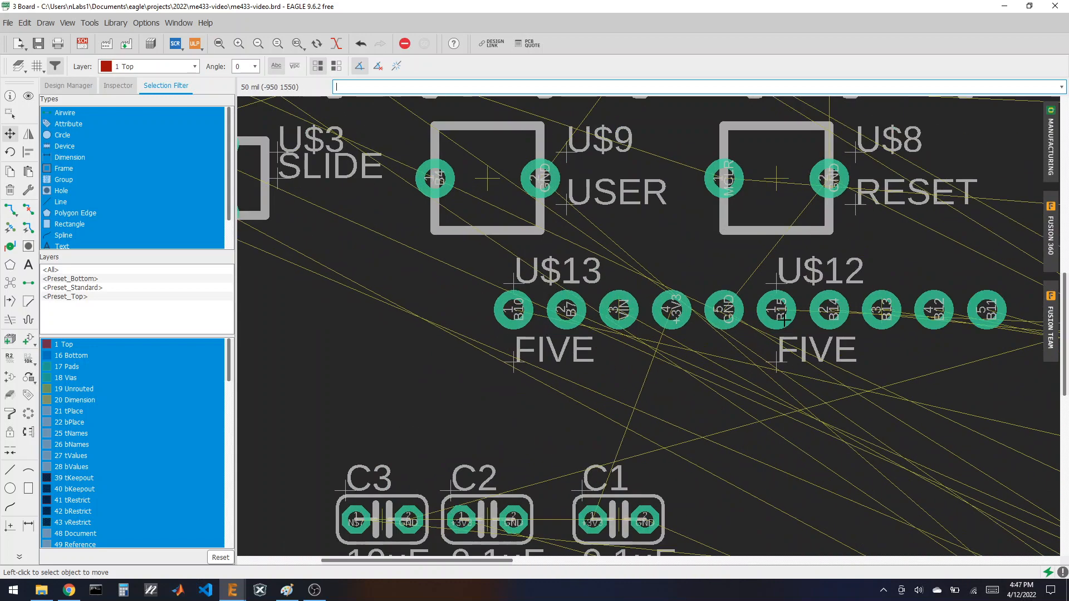
{"action": "left_click", "coordinate": [873, 311]}
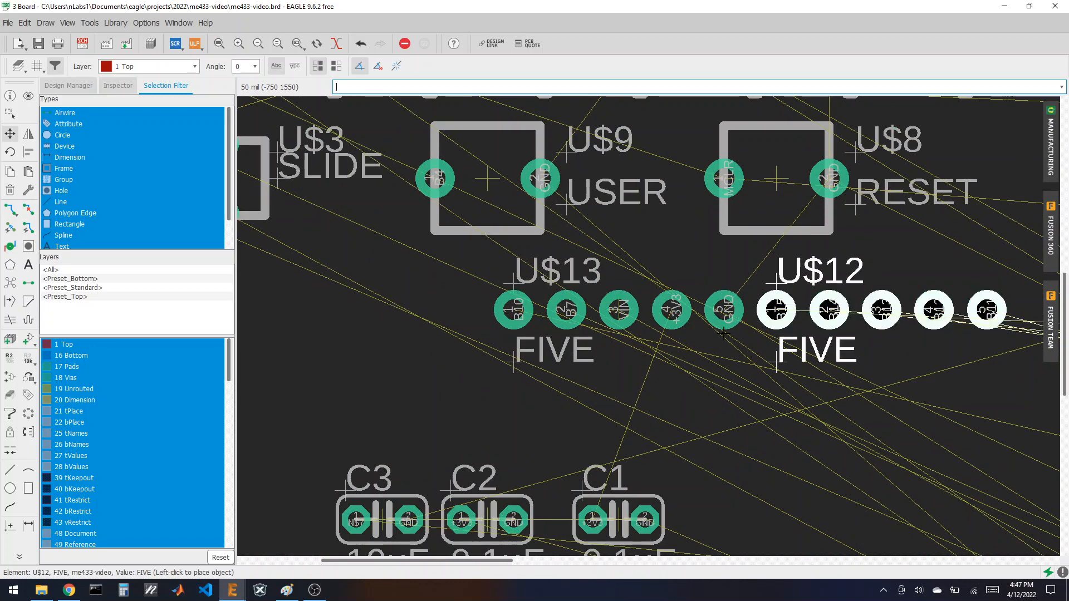
{"action": "scroll", "coordinate": [590, 338], "scroll_direction": "down", "scroll_amount": 2}
{"action": "scroll", "coordinate": [466, 293], "scroll_direction": "down", "scroll_amount": 2}
{"action": "scroll", "coordinate": [556, 312], "scroll_direction": "down", "scroll_amount": 4}
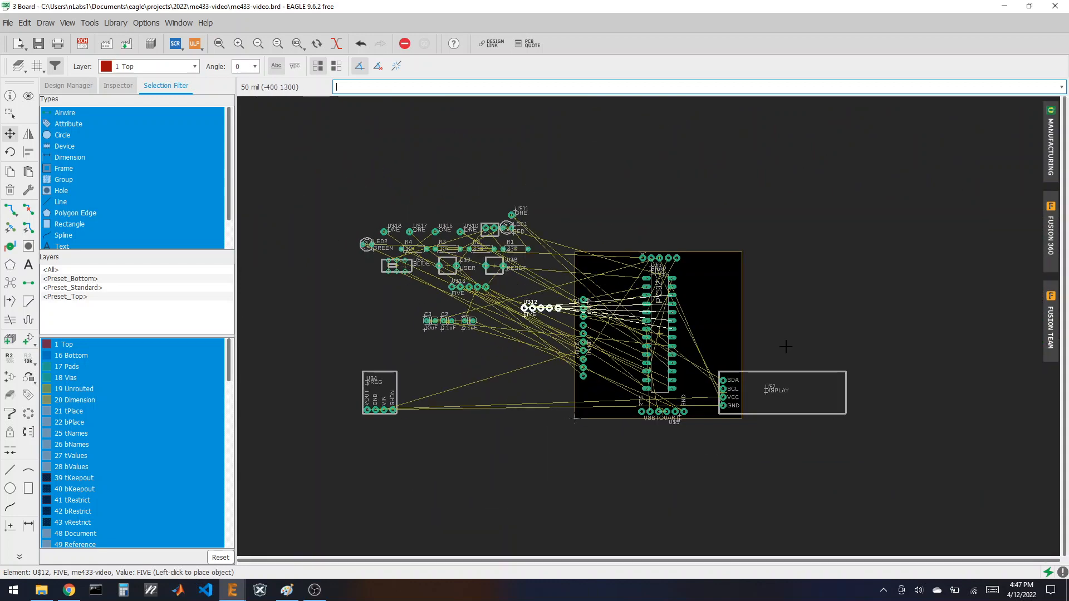
{"action": "scroll", "coordinate": [703, 305], "scroll_direction": "up", "scroll_amount": 5}
{"action": "right_click", "coordinate": [678, 334]}
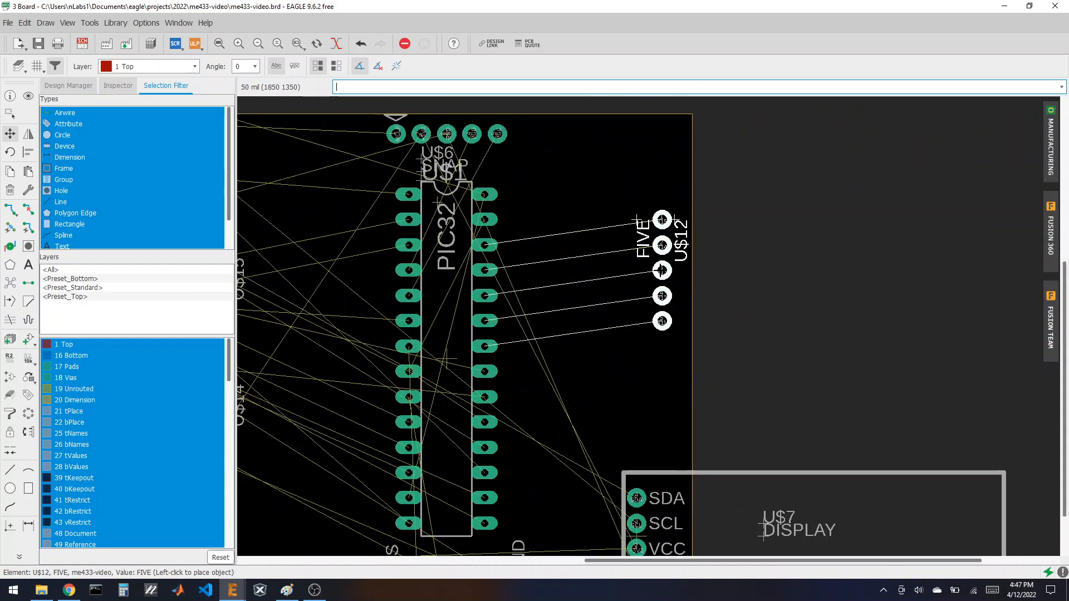
{"action": "left_click", "coordinate": [674, 283]}
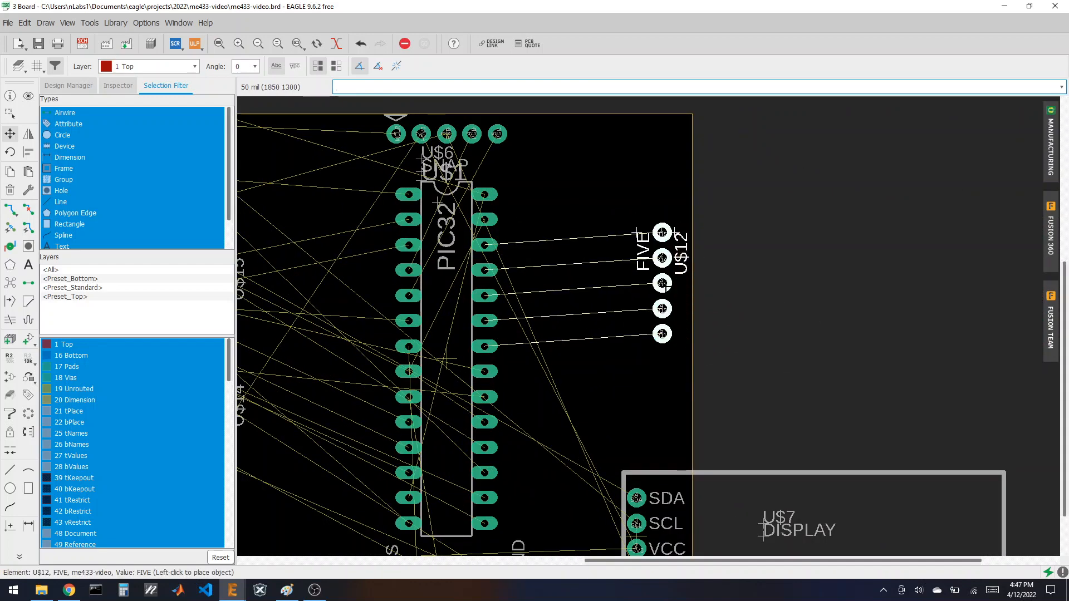
- Turn header U$13 vertical and place it directly below U$12 in the same column, above the display pins
{"action": "scroll", "coordinate": [879, 312], "scroll_direction": "down", "scroll_amount": 2}
{"action": "scroll", "coordinate": [406, 325], "scroll_direction": "up", "scroll_amount": 1}
{"action": "scroll", "coordinate": [406, 326], "scroll_direction": "up", "scroll_amount": 2}
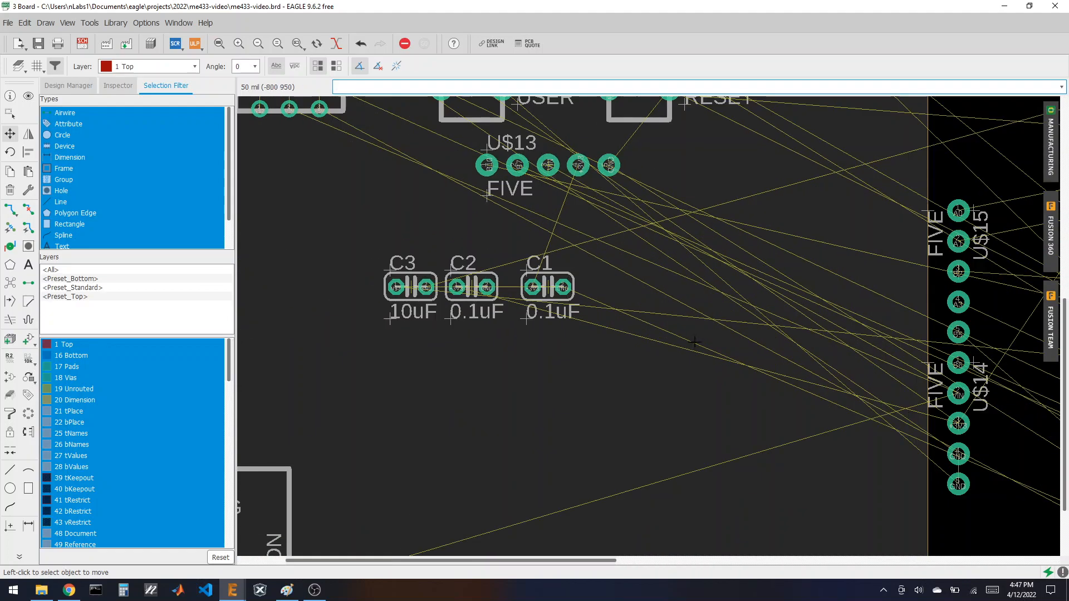
{"action": "scroll", "coordinate": [712, 334], "scroll_direction": "down", "scroll_amount": 3}
{"action": "scroll", "coordinate": [655, 275], "scroll_direction": "up", "scroll_amount": 3}
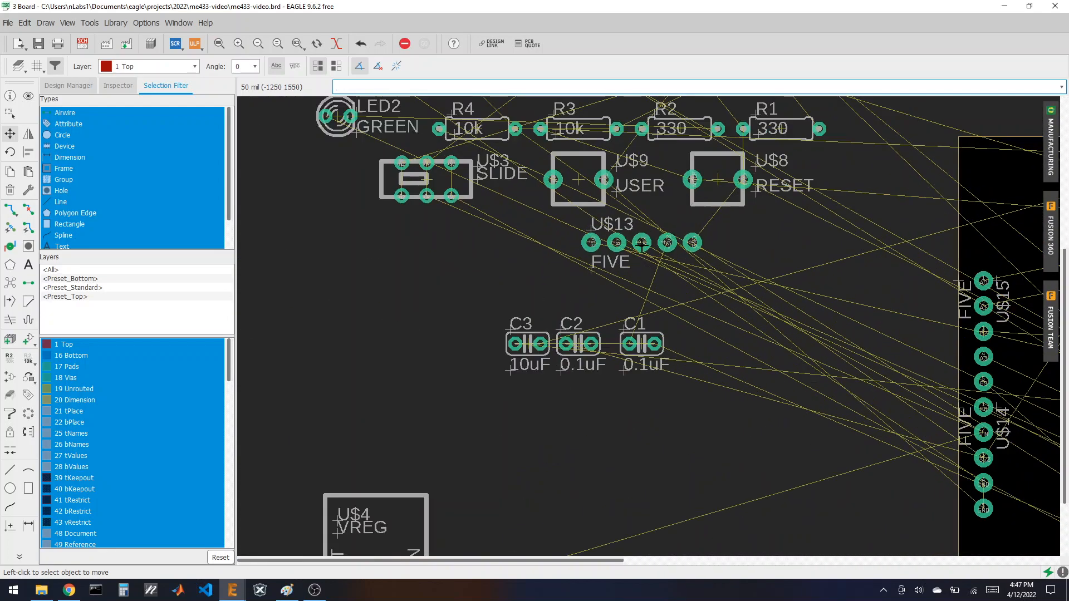
{"action": "left_click", "coordinate": [642, 244]}
{"action": "scroll", "coordinate": [429, 381], "scroll_direction": "down", "scroll_amount": 3}
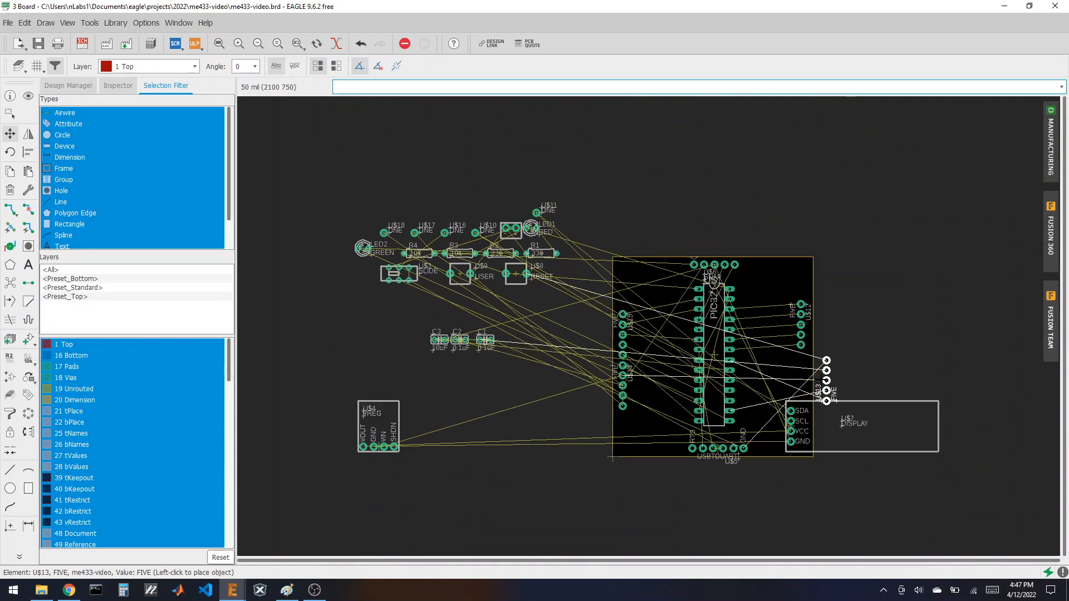
{"action": "scroll", "coordinate": [808, 382], "scroll_direction": "up", "scroll_amount": 4}
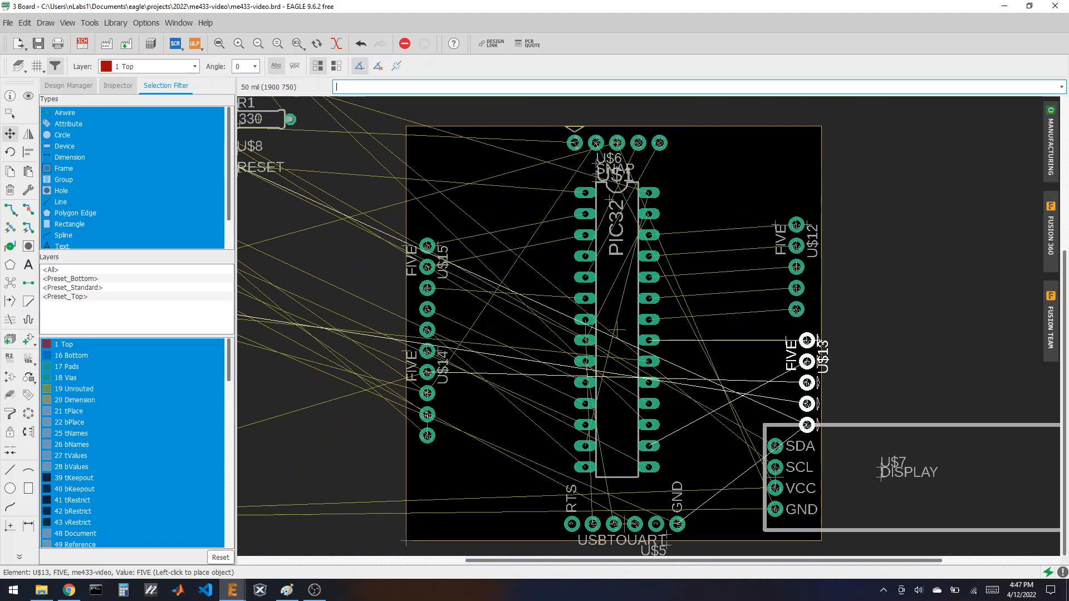
{"action": "left_click", "coordinate": [808, 382]}
- Rotate the VREG module so its pins face the PIC32 and place it in the board's lower left corner, beside the USBTOUART header
{"action": "scroll", "coordinate": [884, 371], "scroll_direction": "down", "scroll_amount": 3}
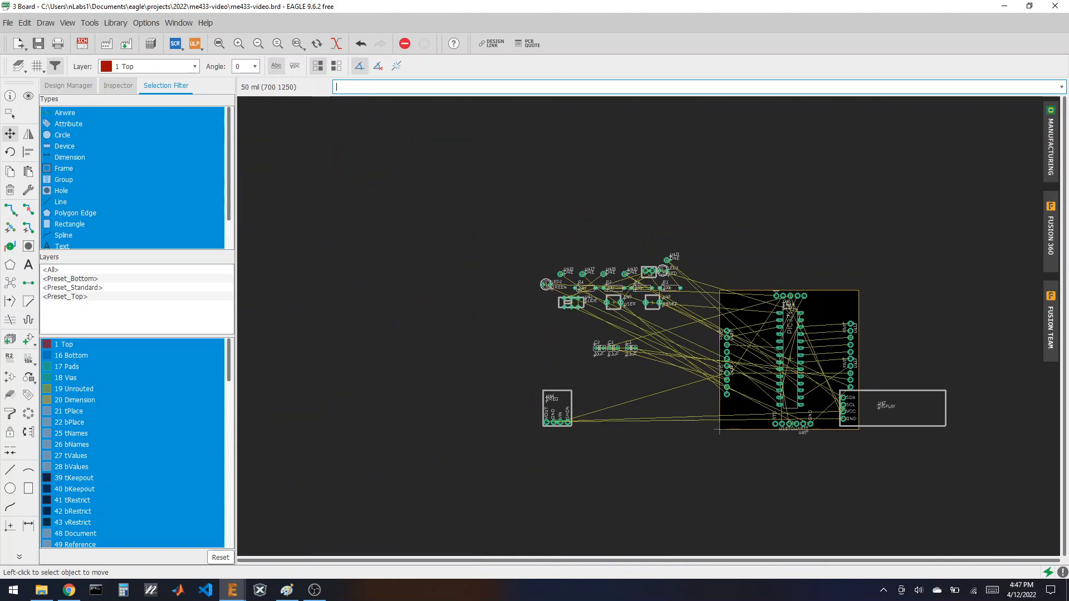
{"action": "scroll", "coordinate": [668, 326], "scroll_direction": "up", "scroll_amount": 3}
{"action": "scroll", "coordinate": [629, 237], "scroll_direction": "down", "scroll_amount": 2}
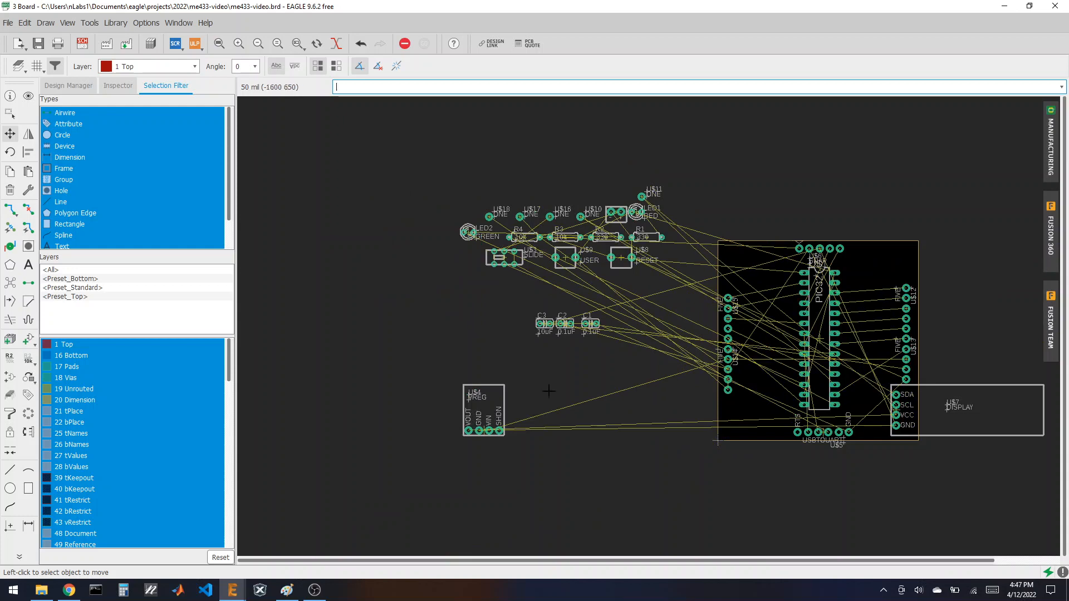
{"action": "scroll", "coordinate": [555, 462], "scroll_direction": "up", "scroll_amount": 3}
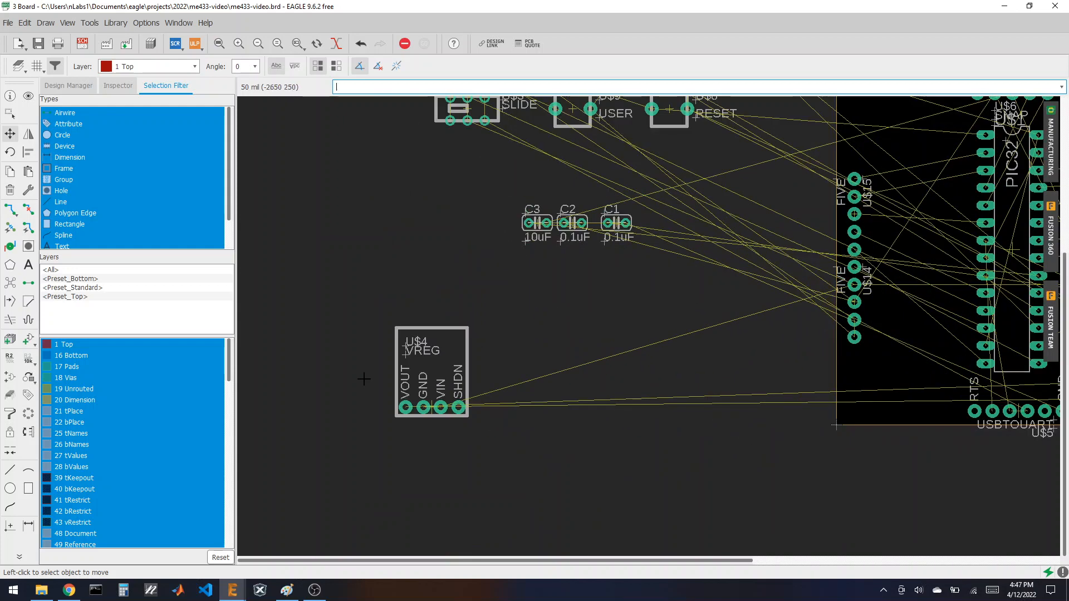
{"action": "left_click", "coordinate": [427, 388]}
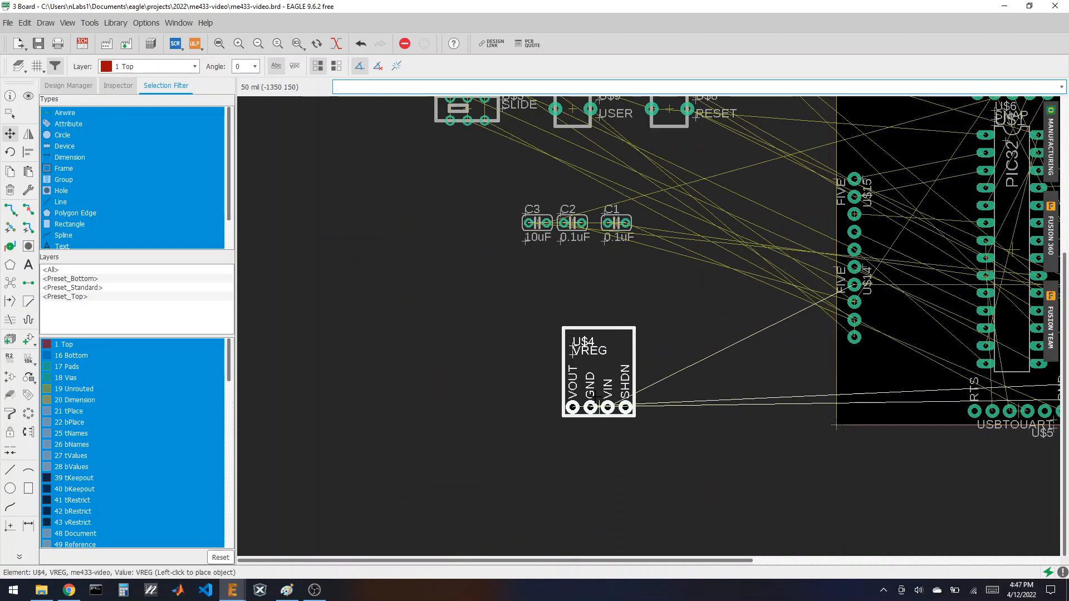
{"action": "right_click", "coordinate": [617, 390]}
{"action": "scroll", "coordinate": [557, 368], "scroll_direction": "down", "scroll_amount": 4}
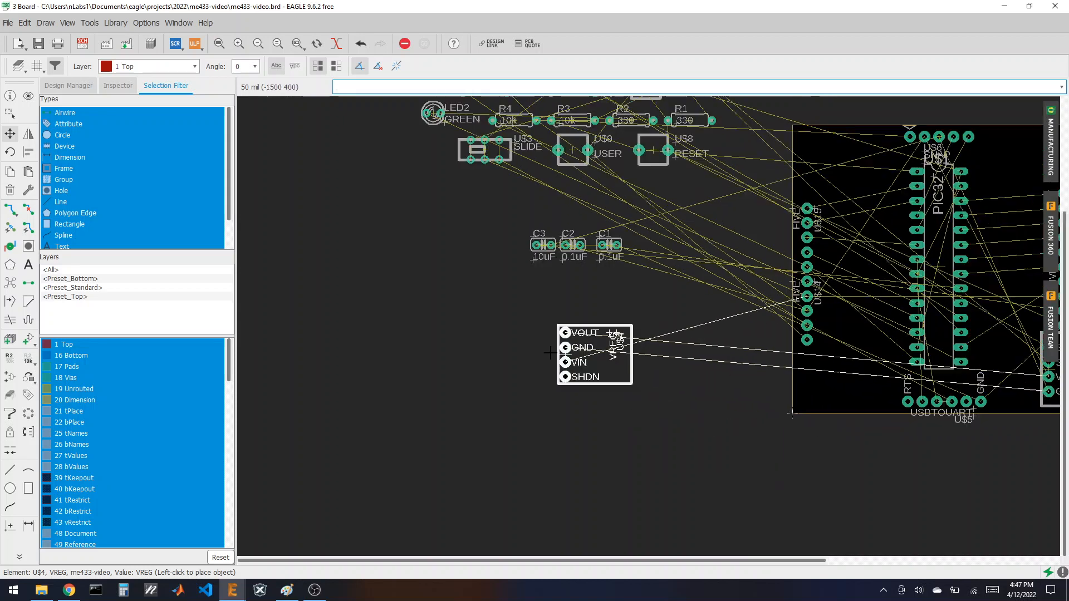
{"action": "scroll", "coordinate": [818, 393], "scroll_direction": "up", "scroll_amount": 5}
{"action": "scroll", "coordinate": [839, 385], "scroll_direction": "up", "scroll_amount": 2}
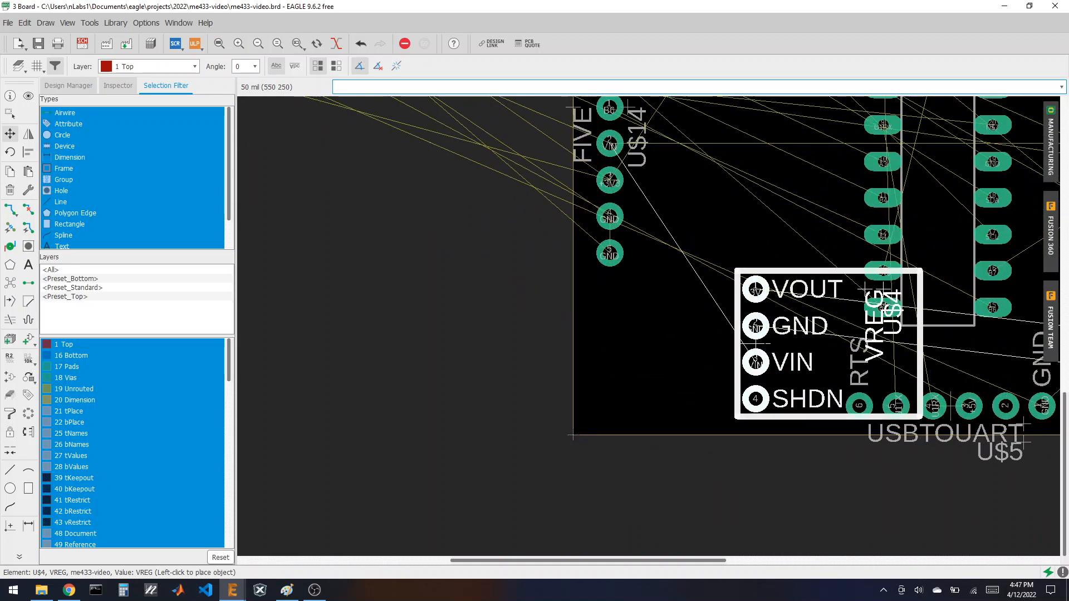
{"action": "right_click", "coordinate": [773, 344]}
{"action": "right_click", "coordinate": [774, 344]}
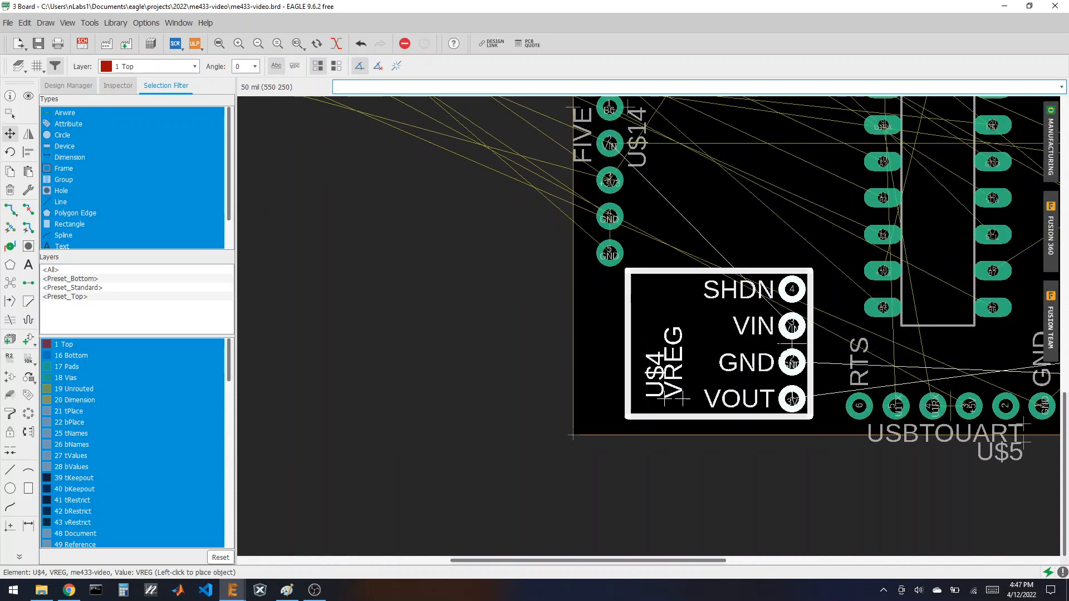
{"action": "left_click", "coordinate": [774, 344]}
- Shift the VREG module left so its body sits just inside the board's left edge, leaving more room beside the USBTOUART header
{"action": "scroll", "coordinate": [724, 390], "scroll_direction": "down", "scroll_amount": 8}
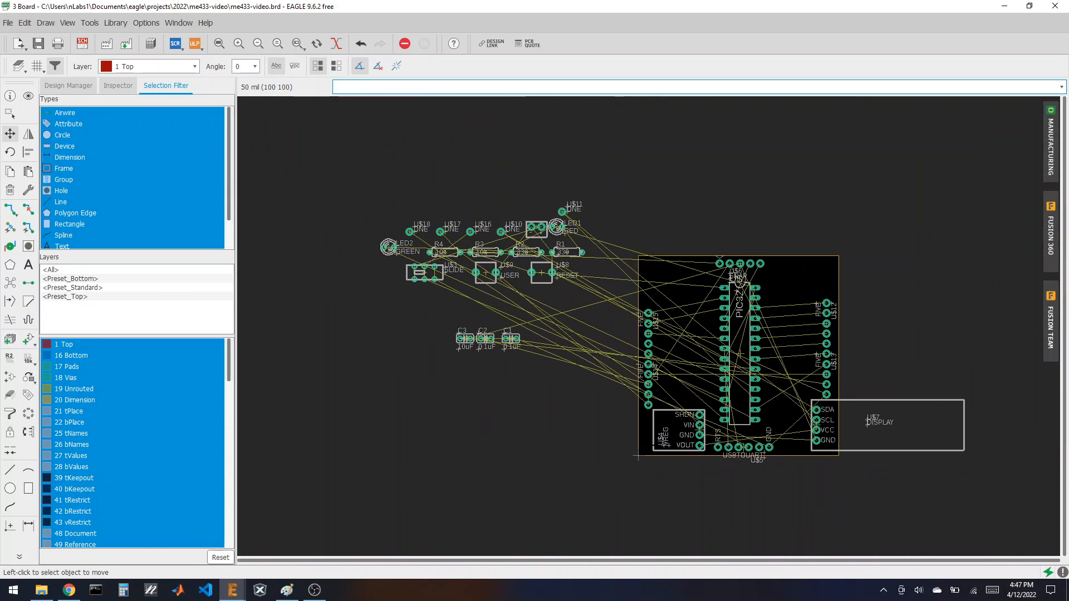
{"action": "scroll", "coordinate": [657, 440], "scroll_direction": "up", "scroll_amount": 4}
{"action": "scroll", "coordinate": [659, 441], "scroll_direction": "up", "scroll_amount": 2}
{"action": "left_click", "coordinate": [758, 413]}
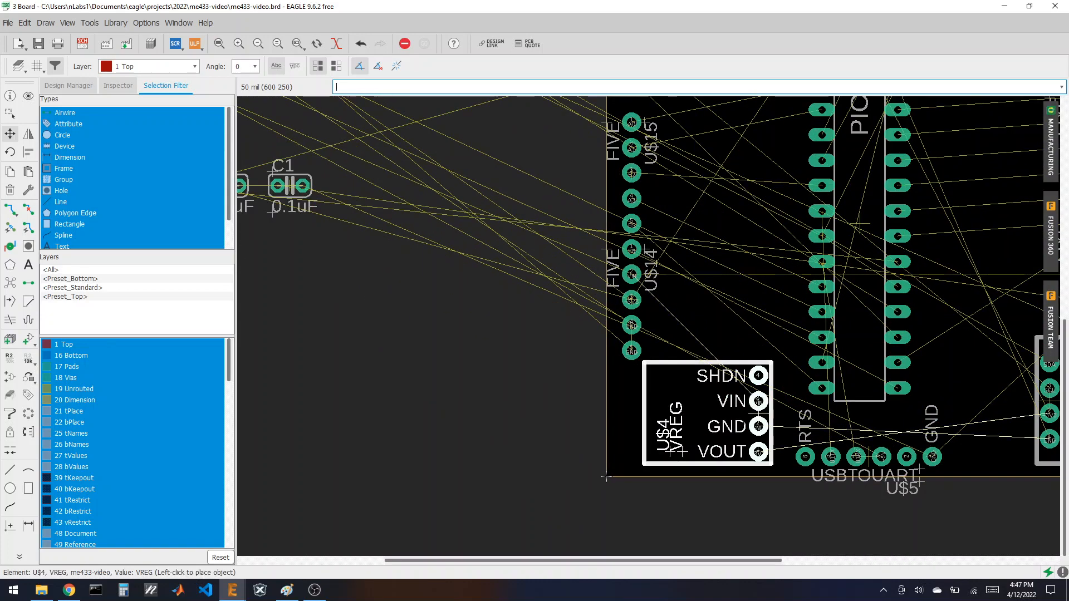
{"action": "left_click", "coordinate": [732, 411]}
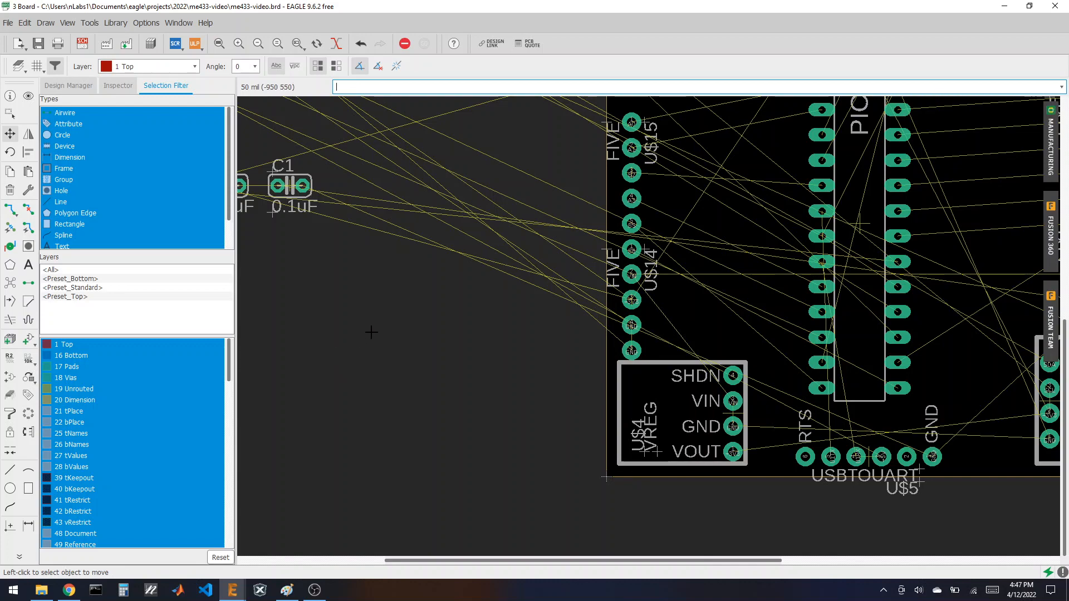
- Move slide switch U$3 onto the board near the bottom edge, between the VREG module and the USBTOUART header
{"action": "scroll", "coordinate": [371, 332], "scroll_direction": "down", "scroll_amount": 5}
{"action": "scroll", "coordinate": [401, 301], "scroll_direction": "up", "scroll_amount": 3}
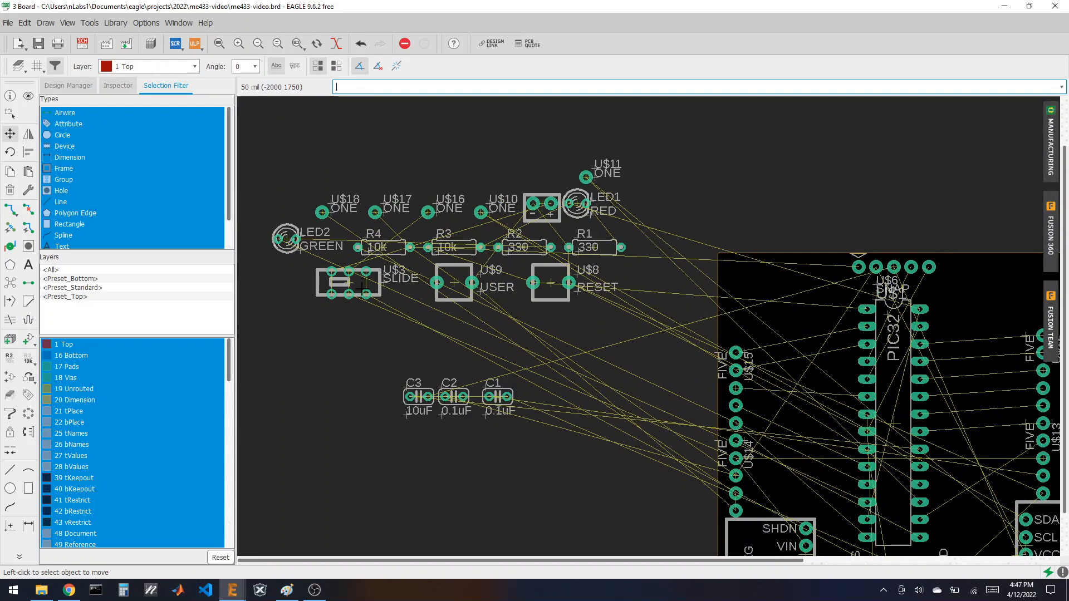
{"action": "left_click", "coordinate": [363, 288]}
{"action": "scroll", "coordinate": [596, 490], "scroll_direction": "down", "scroll_amount": 3}
{"action": "scroll", "coordinate": [633, 465], "scroll_direction": "up", "scroll_amount": 4}
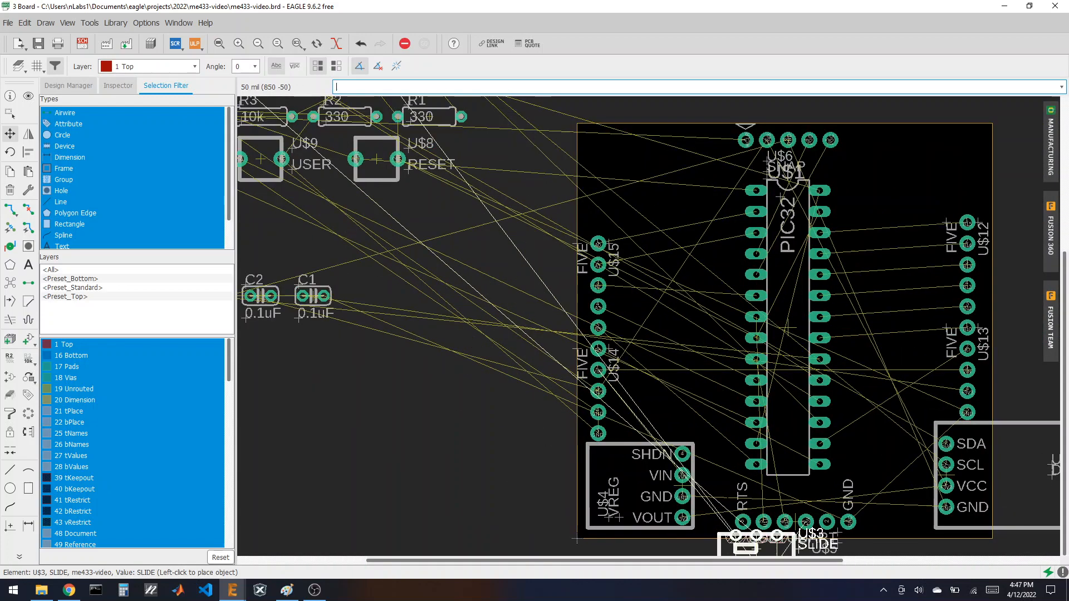
{"action": "scroll", "coordinate": [692, 446], "scroll_direction": "down", "scroll_amount": 2}
{"action": "scroll", "coordinate": [759, 501], "scroll_direction": "up", "scroll_amount": 4}
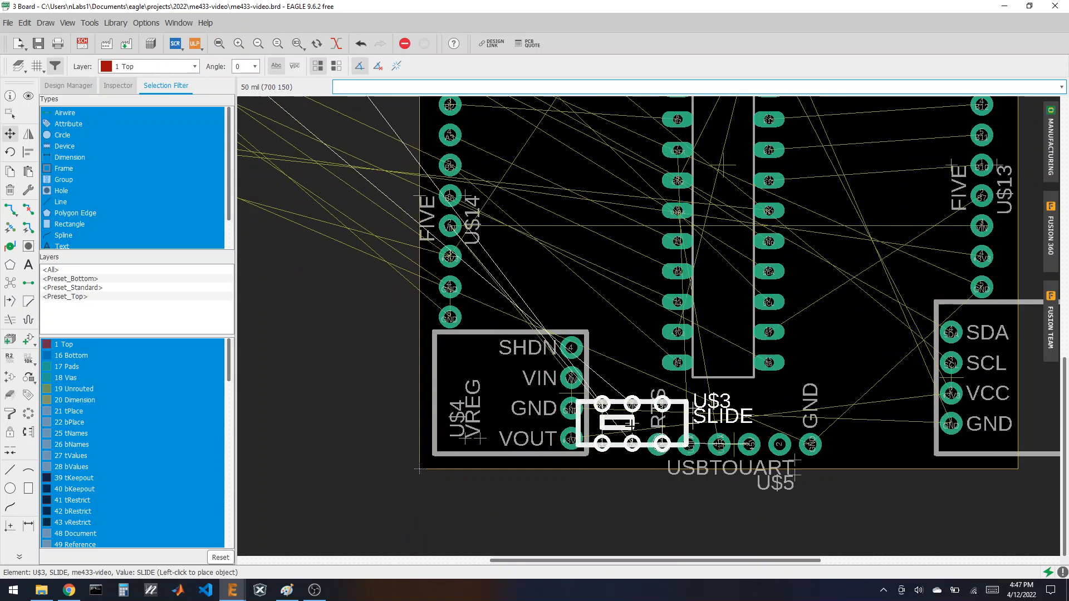
{"action": "left_click", "coordinate": [628, 423]}
- Shift the USBTOUART header right along the bottom edge and move the slide switch right so it clears the VREG module
{"action": "left_click_drag", "start_coordinate": [660, 444], "coordinate": [736, 444]}
{"action": "left_click_drag", "start_coordinate": [637, 431], "coordinate": [667, 431]}
{"action": "scroll", "coordinate": [716, 528], "scroll_direction": "down", "scroll_amount": 5}
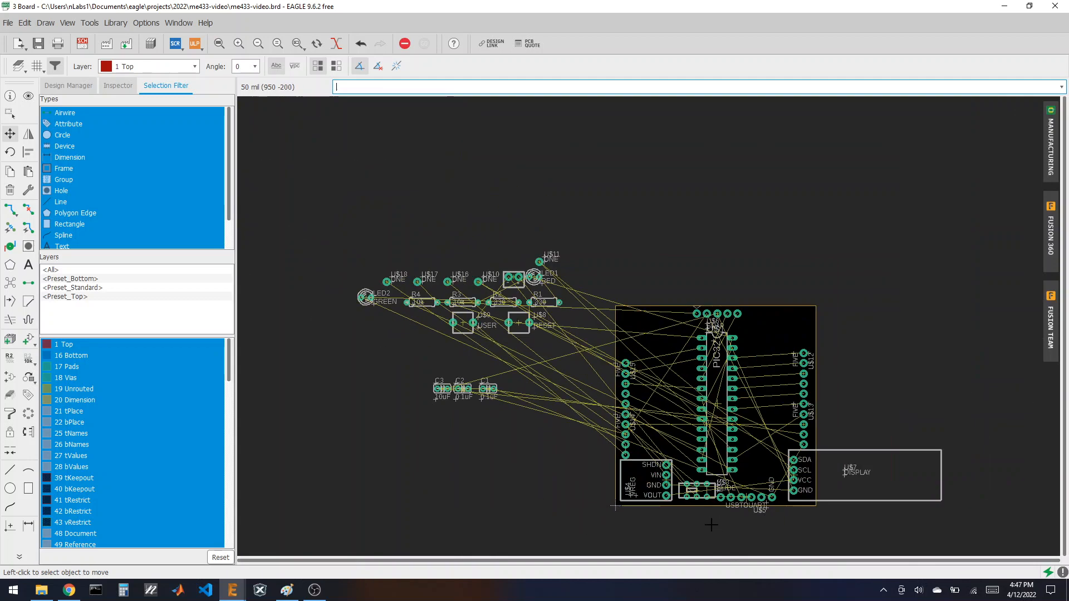
- Turn battery connector U$2 vertical and place it between the VREG pins and the left end of the slide switch
{"action": "scroll", "coordinate": [534, 311], "scroll_direction": "up", "scroll_amount": 3}
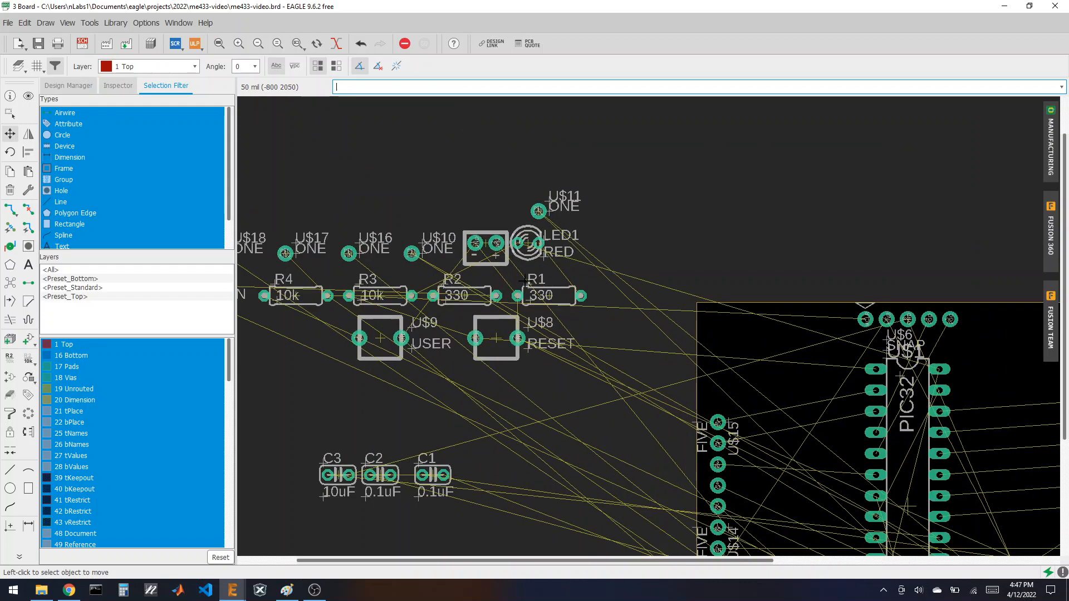
{"action": "scroll", "coordinate": [472, 302], "scroll_direction": "down", "scroll_amount": 2}
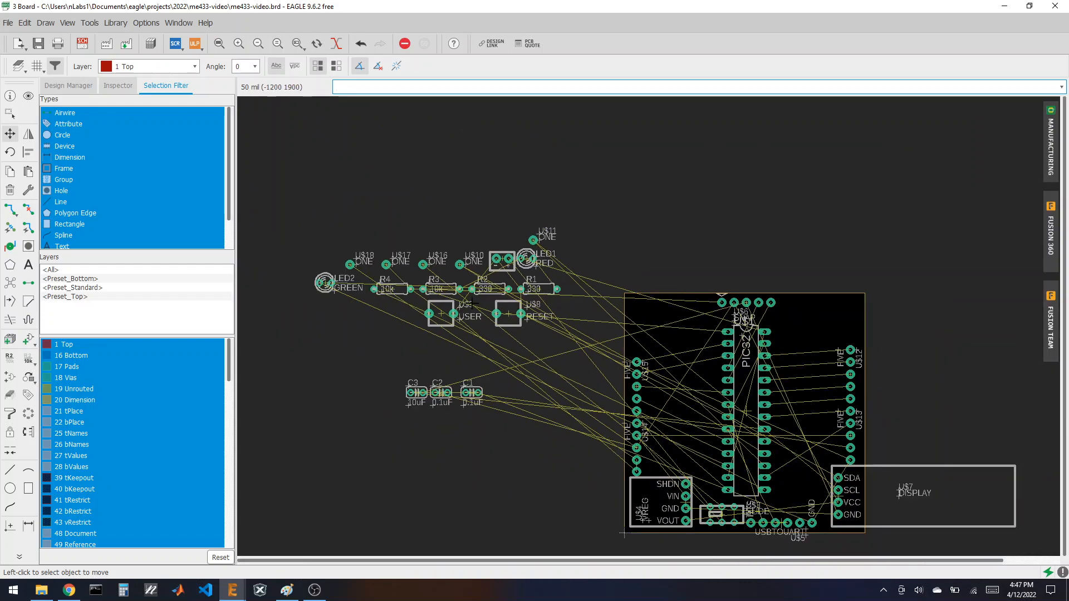
{"action": "left_click", "coordinate": [502, 261]}
{"action": "scroll", "coordinate": [644, 530], "scroll_direction": "down", "scroll_amount": 2}
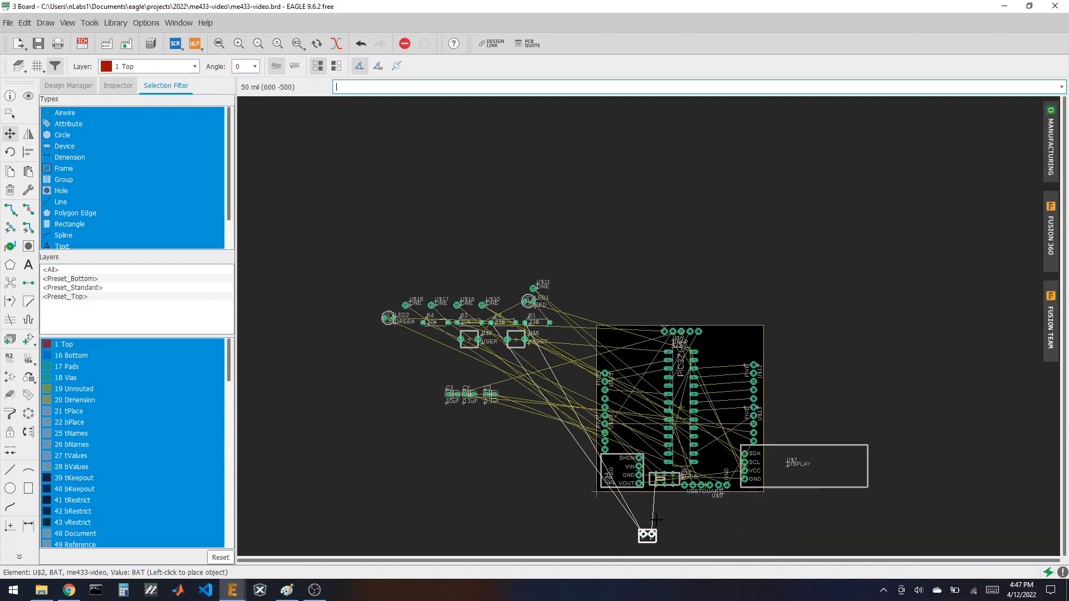
{"action": "scroll", "coordinate": [657, 490], "scroll_direction": "up", "scroll_amount": 4}
{"action": "scroll", "coordinate": [657, 487], "scroll_direction": "up", "scroll_amount": 2}
{"action": "right_click", "coordinate": [646, 439]}
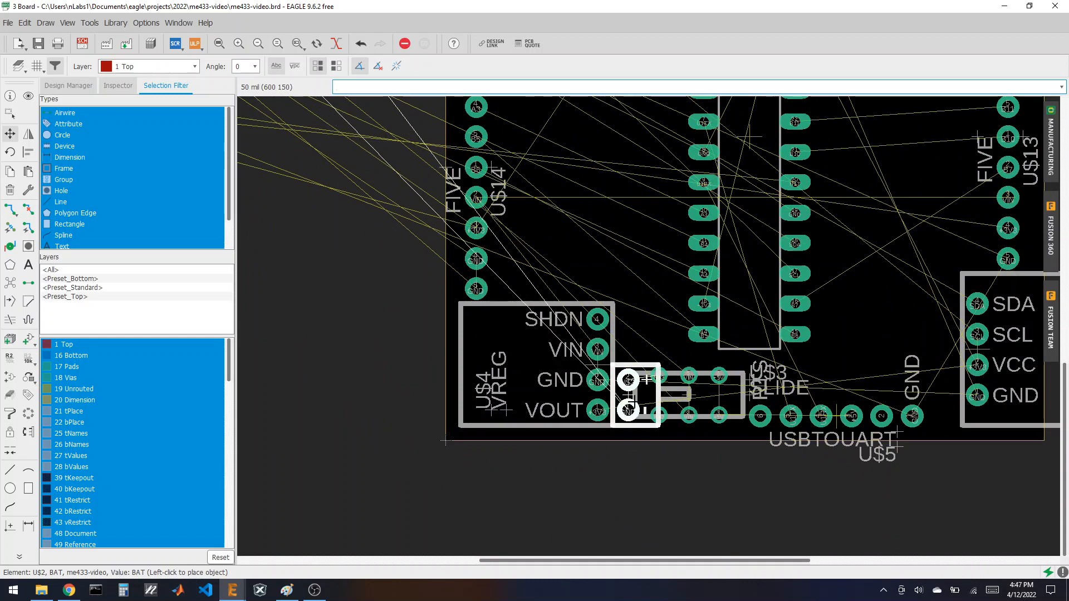
{"action": "left_click", "coordinate": [635, 396]}
- Check in the schematic which PIC32 pins capacitors C1, C2 and C3 connect to, and return to the board
{"action": "scroll", "coordinate": [715, 468], "scroll_direction": "down", "scroll_amount": 4}
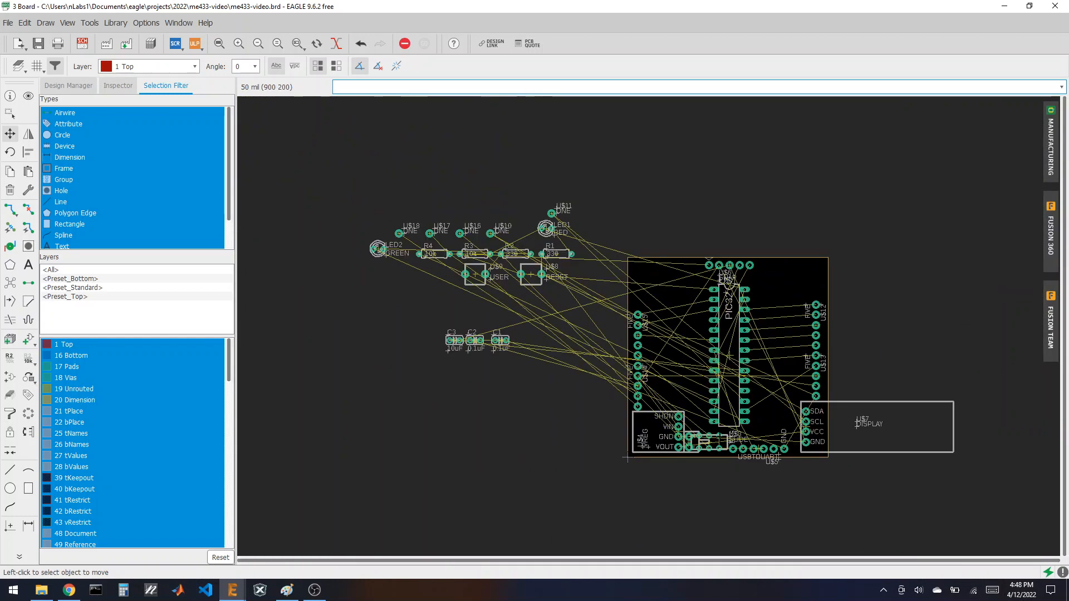
{"action": "scroll", "coordinate": [439, 214], "scroll_direction": "up", "scroll_amount": 3}
{"action": "scroll", "coordinate": [405, 271], "scroll_direction": "down", "scroll_amount": 2}
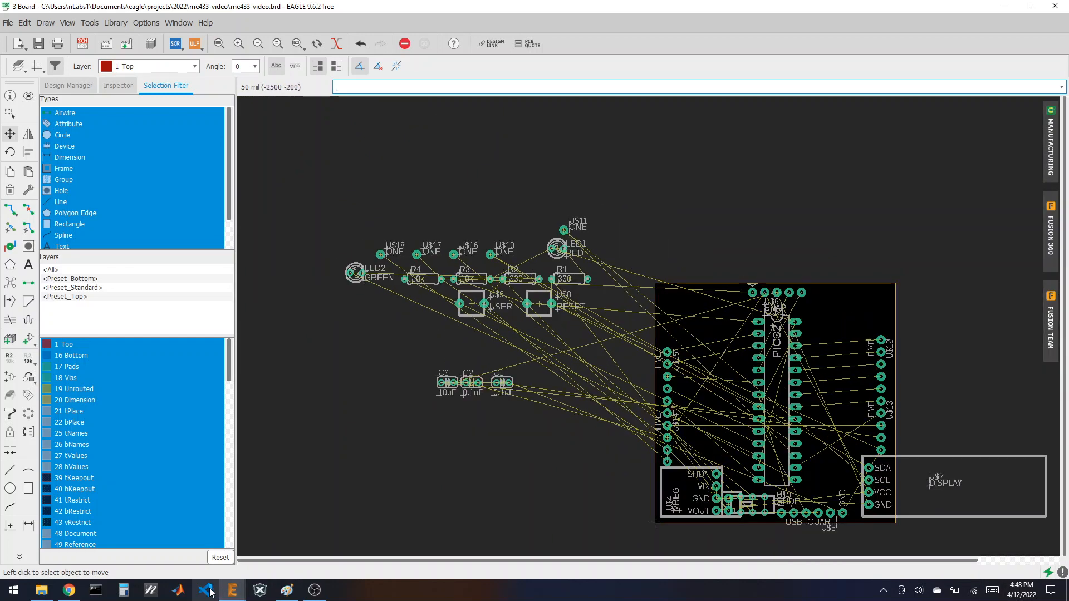
{"action": "left_click", "coordinate": [230, 591]}
{"action": "left_click", "coordinate": [243, 563]}
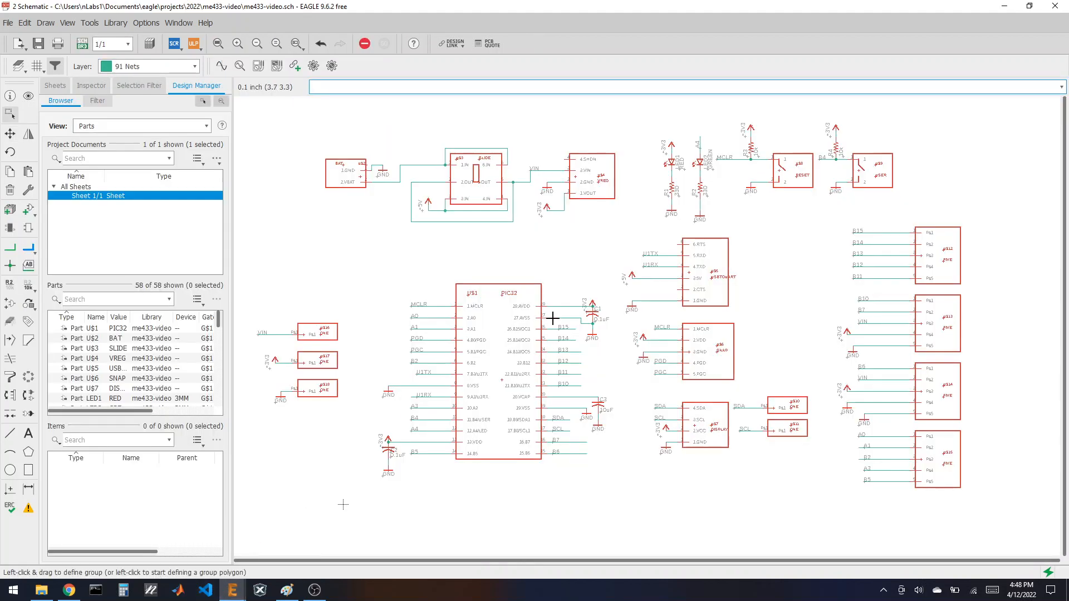
{"action": "scroll", "coordinate": [594, 319], "scroll_direction": "up", "scroll_amount": 4}
{"action": "scroll", "coordinate": [628, 287], "scroll_direction": "down", "scroll_amount": 2}
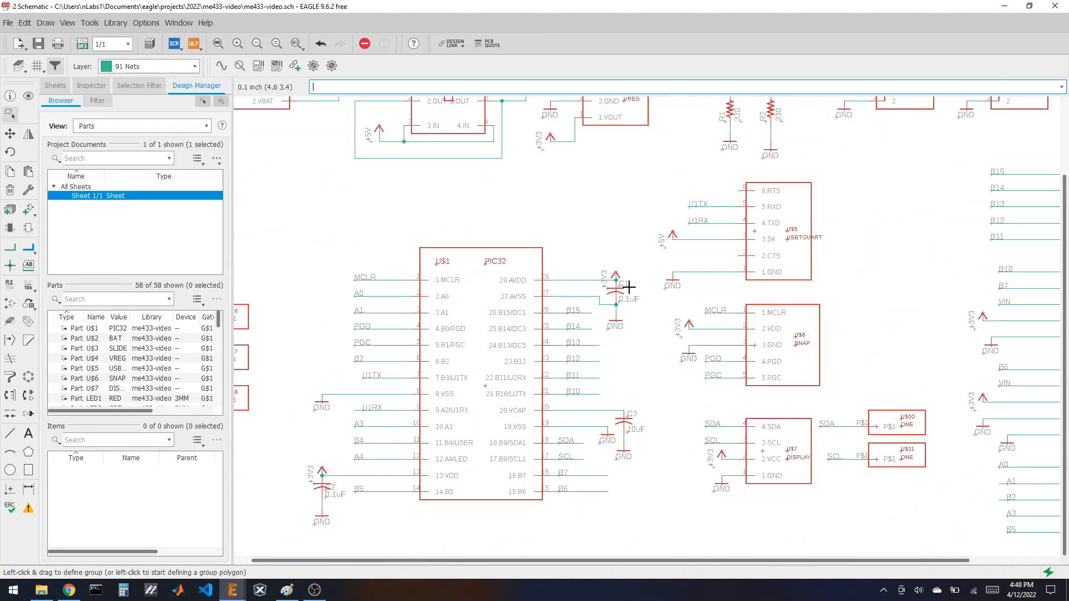
{"action": "left_click", "coordinate": [240, 596]}
{"action": "left_click", "coordinate": [389, 551]}
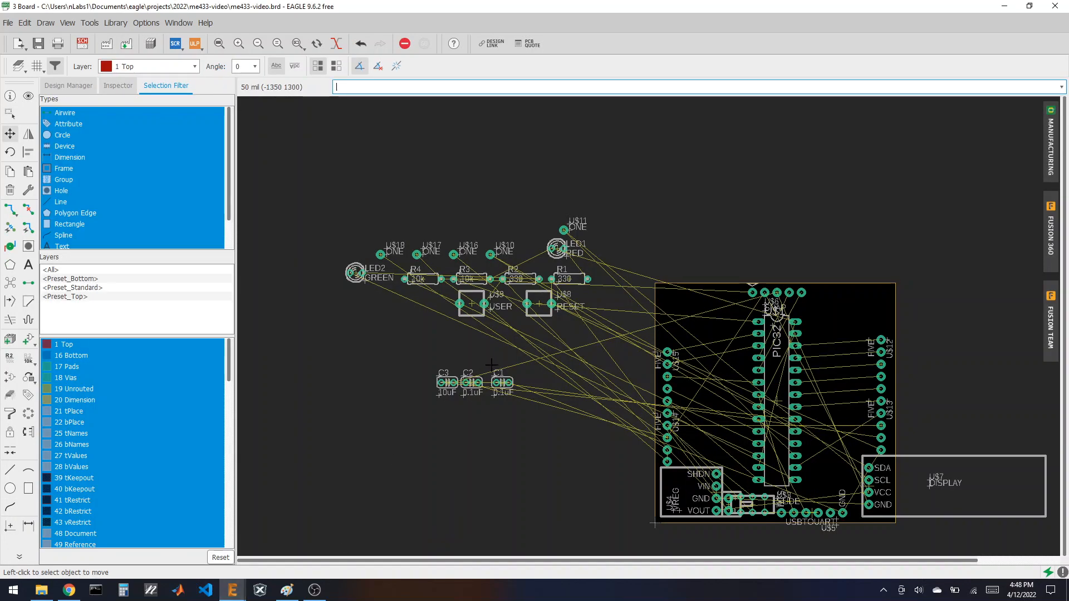
- Turn capacitor C1 vertical with its name facing away from the PIC32 and place it beside the chip's upper right pins at (1350 1600)
{"action": "scroll", "coordinate": [440, 375], "scroll_direction": "up", "scroll_amount": 2}
{"action": "left_click", "coordinate": [539, 386]}
{"action": "scroll", "coordinate": [396, 303], "scroll_direction": "down", "scroll_amount": 3}
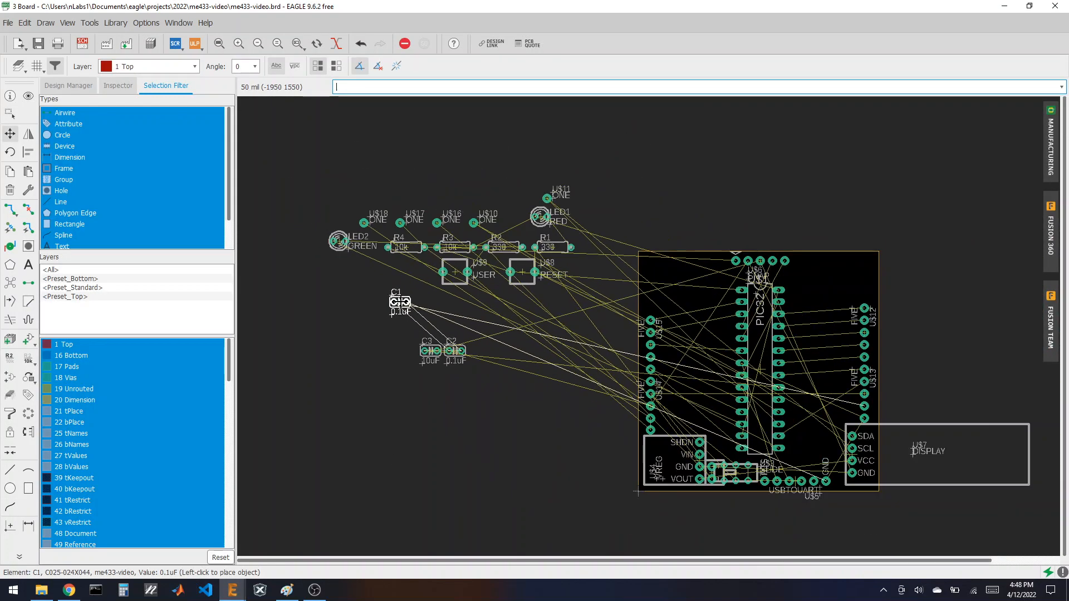
{"action": "scroll", "coordinate": [581, 292], "scroll_direction": "up", "scroll_amount": 3}
{"action": "scroll", "coordinate": [580, 291], "scroll_direction": "up", "scroll_amount": 3}
{"action": "right_click", "coordinate": [581, 242]}
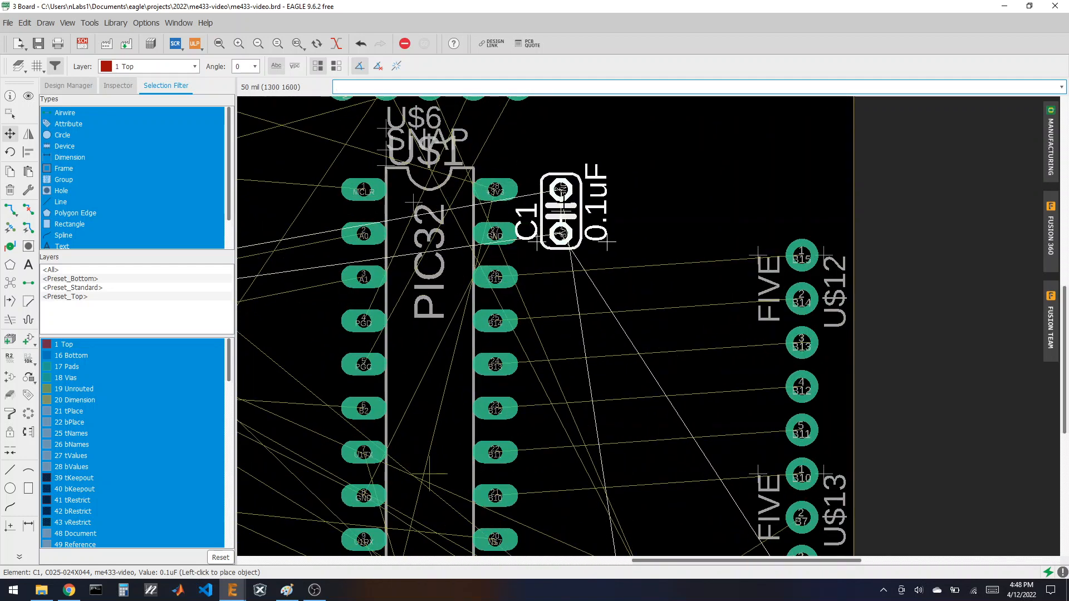
{"action": "right_click", "coordinate": [561, 211]}
{"action": "right_click", "coordinate": [561, 211]}
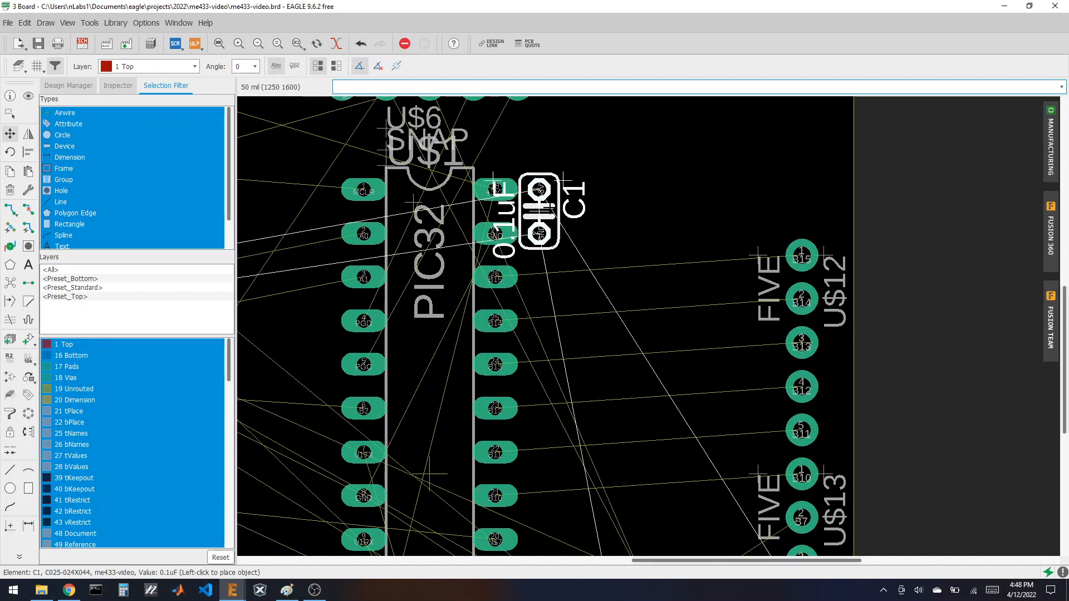
{"action": "left_click", "coordinate": [582, 210]}
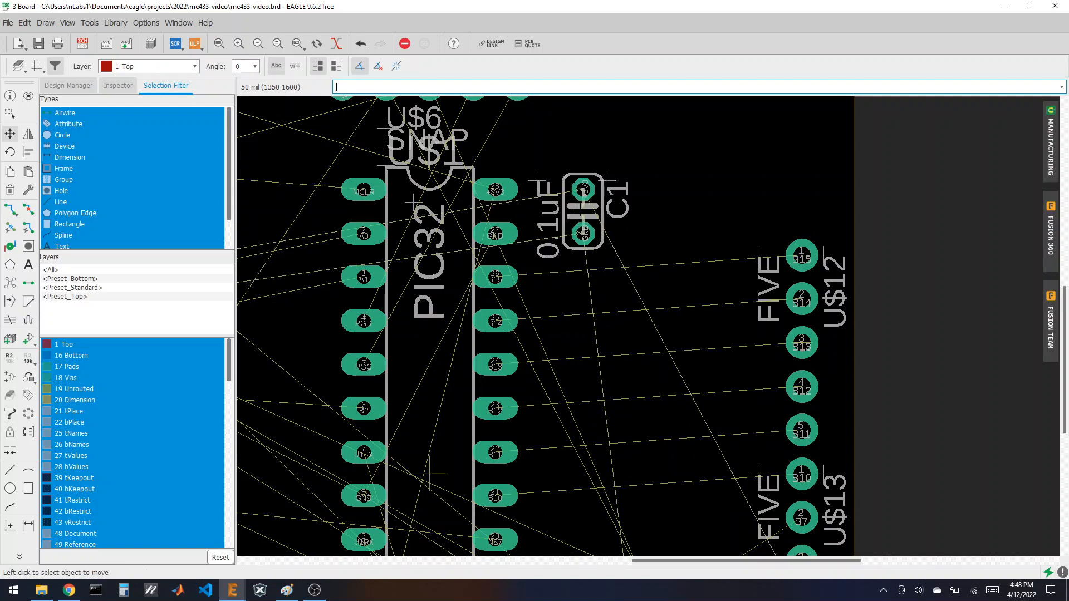
- Recalculate the airwires and move C1 closer to the PIC32, to (1300 1600)
{"action": "left_click", "coordinate": [10, 285]}
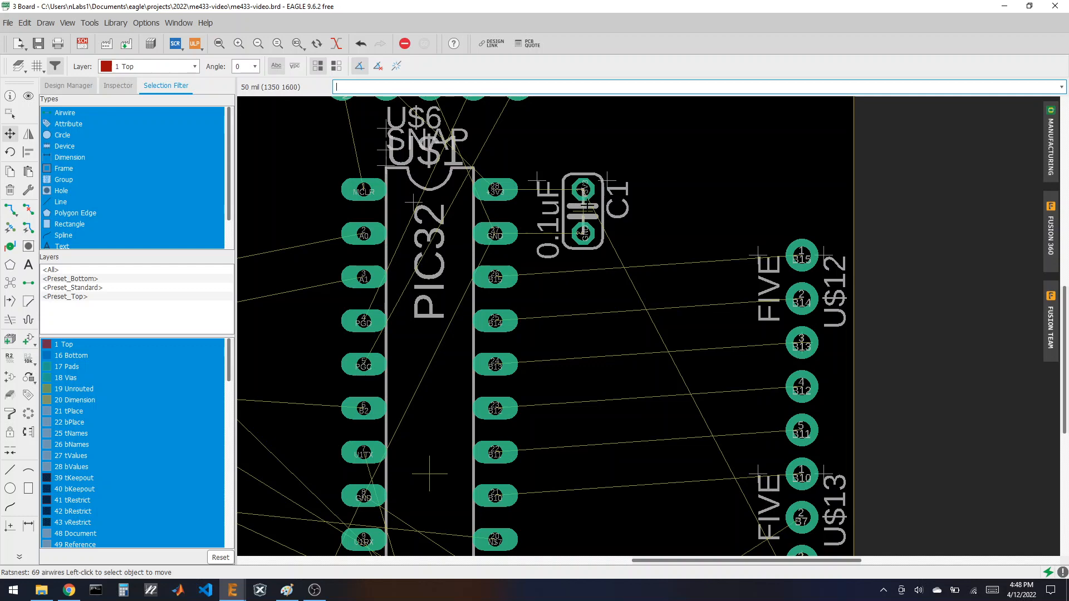
{"action": "left_click", "coordinate": [583, 211]}
{"action": "left_click", "coordinate": [561, 211]}
{"action": "scroll", "coordinate": [644, 200], "scroll_direction": "down", "scroll_amount": 7}
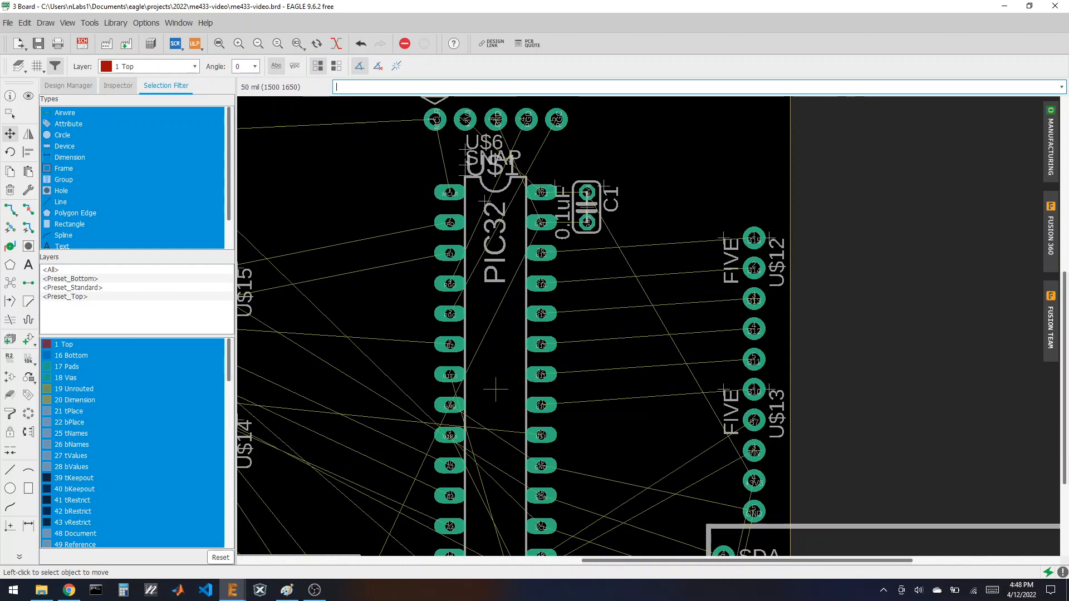
- Turn capacitor C2 vertical, place it on the board just above the battery connector, and recalculate the airwires
{"action": "scroll", "coordinate": [644, 202], "scroll_direction": "down", "scroll_amount": 2}
{"action": "scroll", "coordinate": [420, 226], "scroll_direction": "up", "scroll_amount": 5}
{"action": "left_click", "coordinate": [353, 261]}
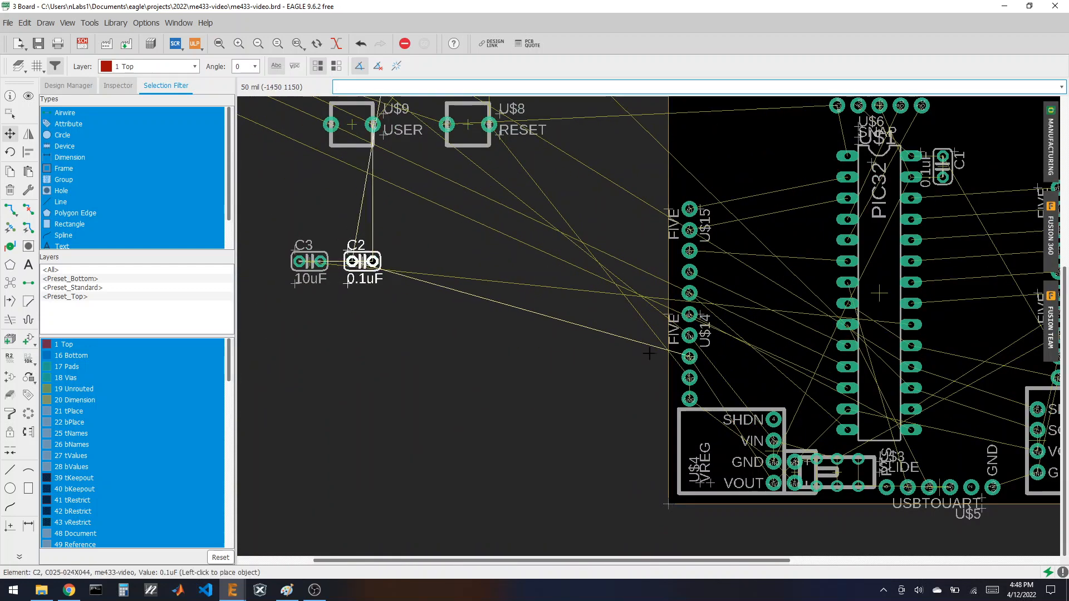
{"action": "right_click", "coordinate": [799, 384]}
{"action": "left_click", "coordinate": [795, 397]}
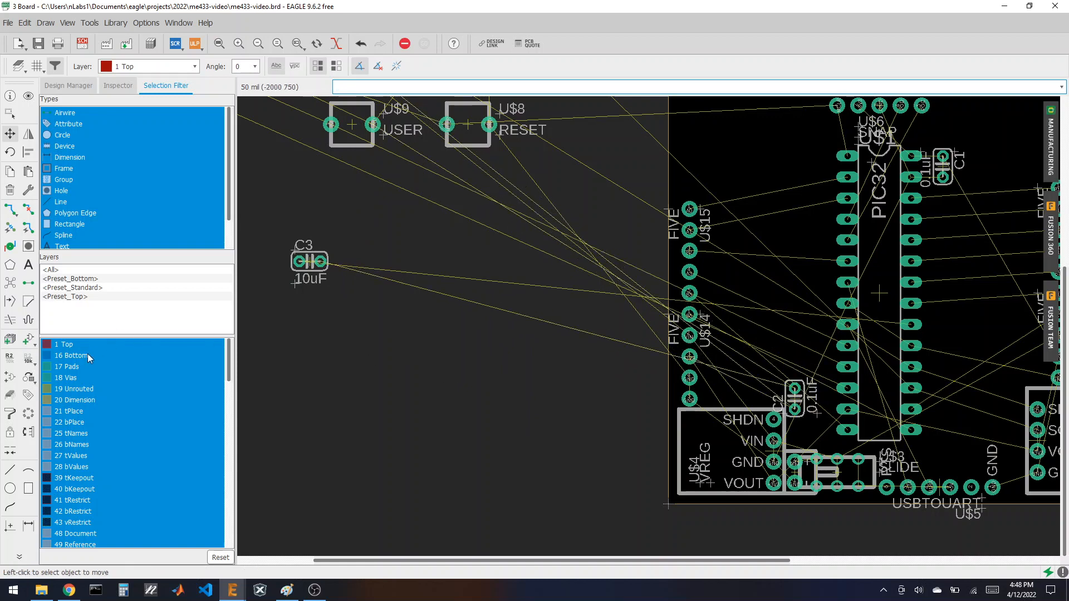
{"action": "left_click", "coordinate": [10, 283]}
{"action": "scroll", "coordinate": [807, 449], "scroll_direction": "up", "scroll_amount": 3}
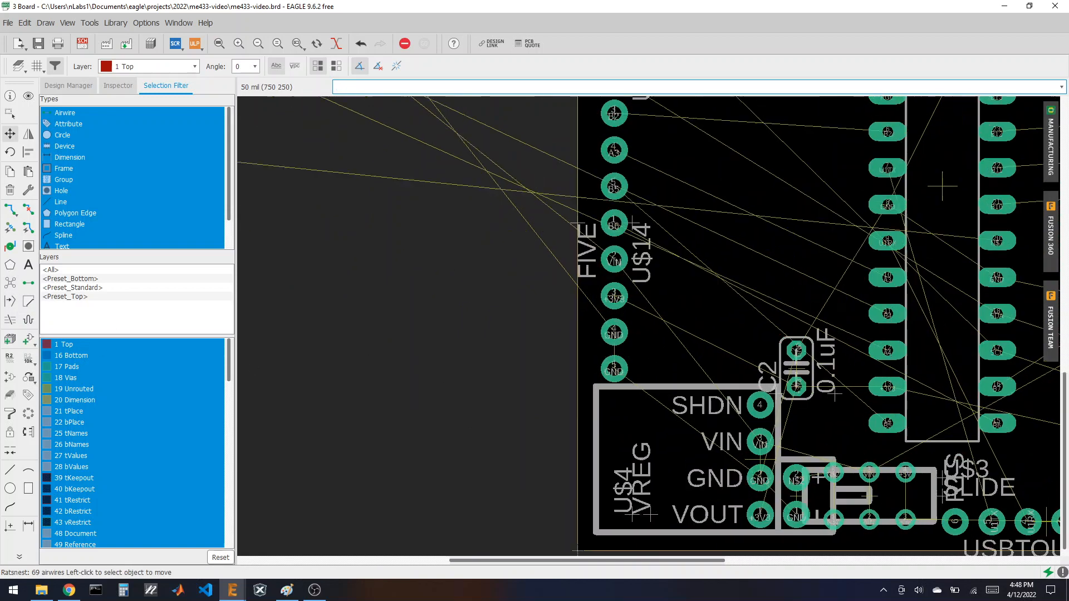
- Turn C2 horizontal with its 3V3 pad facing the PIC32 and place it level with the chip's VDD pin 13
{"action": "left_click", "coordinate": [787, 349]}
{"action": "right_click", "coordinate": [829, 350]}
{"action": "right_click", "coordinate": [829, 351]}
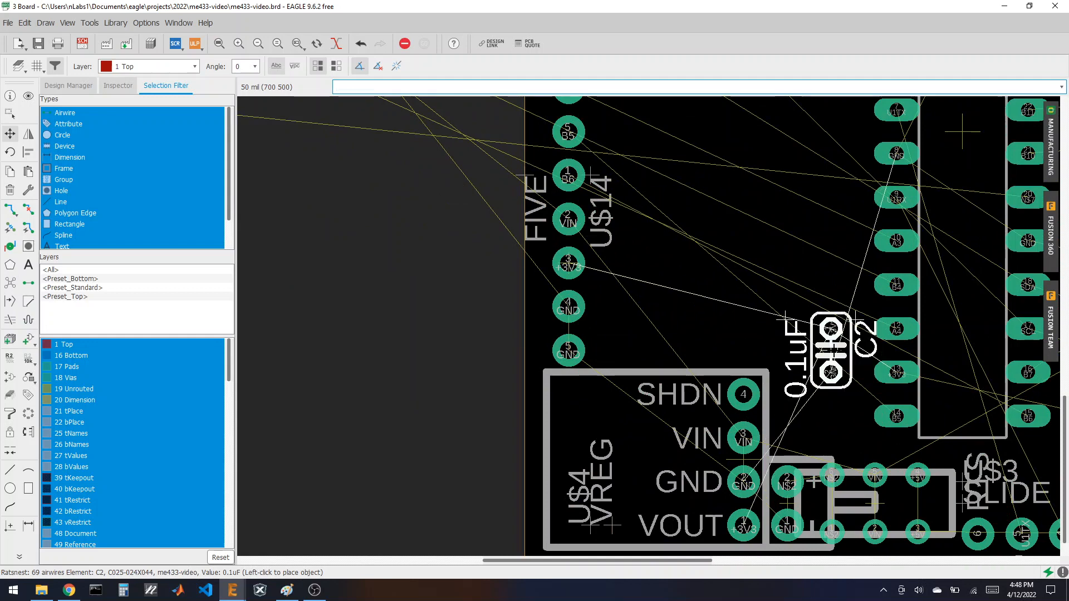
{"action": "right_click", "coordinate": [815, 375]}
{"action": "right_click", "coordinate": [815, 375]}
{"action": "right_click", "coordinate": [808, 372]}
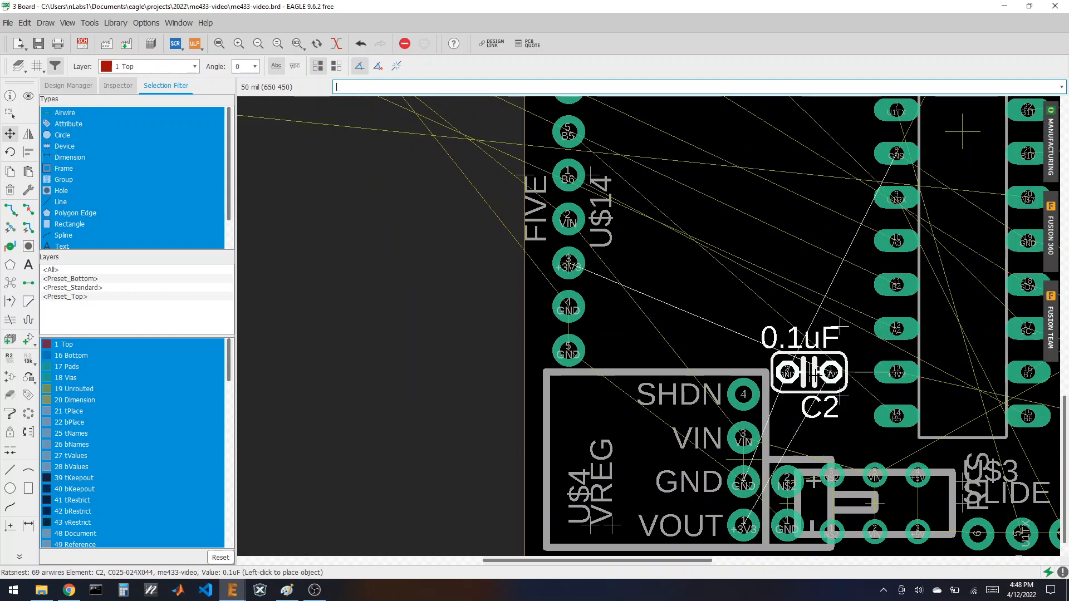
{"action": "left_click", "coordinate": [829, 373]}
- Place capacitor C3 horizontally to the right of the PIC32, level with VCAP pin 20, and recalculate the airwires
{"action": "scroll", "coordinate": [405, 284], "scroll_direction": "down", "scroll_amount": 2}
{"action": "scroll", "coordinate": [404, 284], "scroll_direction": "down", "scroll_amount": 4}
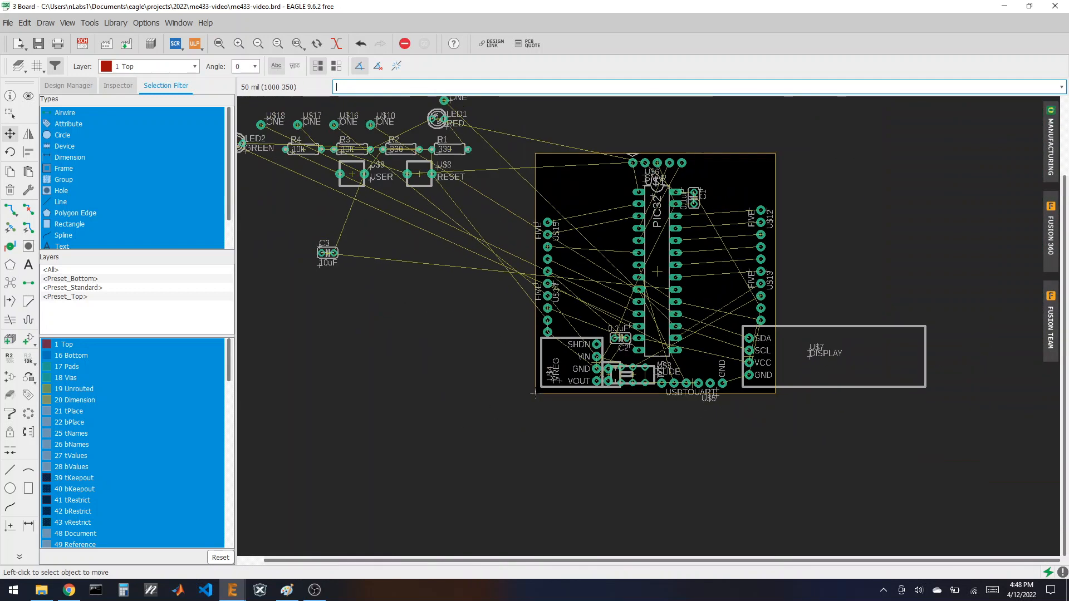
{"action": "left_click", "coordinate": [470, 293]}
{"action": "scroll", "coordinate": [693, 334], "scroll_direction": "up", "scroll_amount": 5}
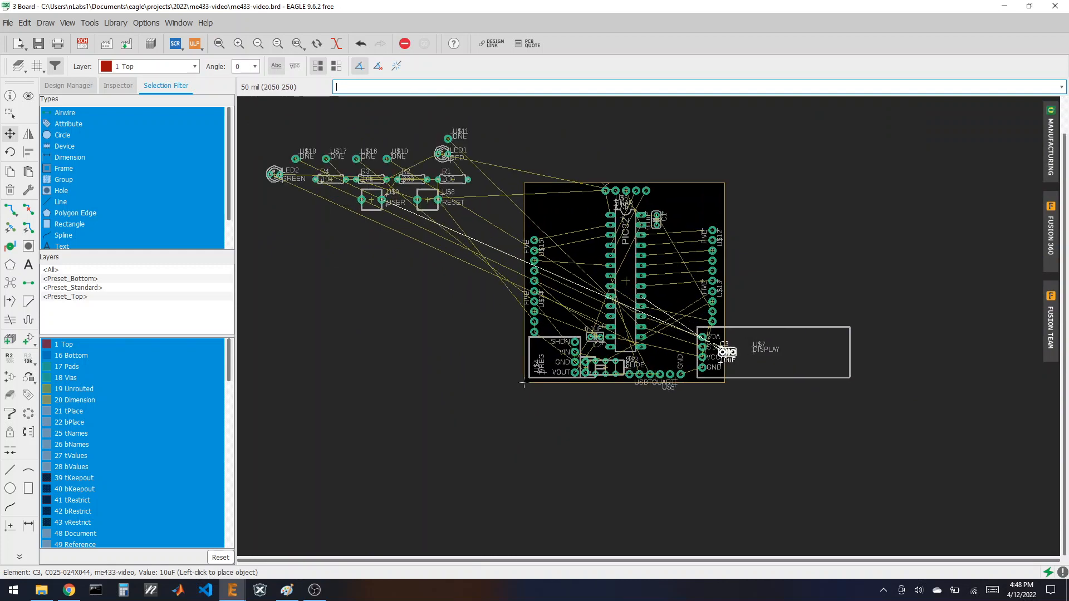
{"action": "right_click", "coordinate": [643, 284]}
{"action": "right_click", "coordinate": [642, 284]}
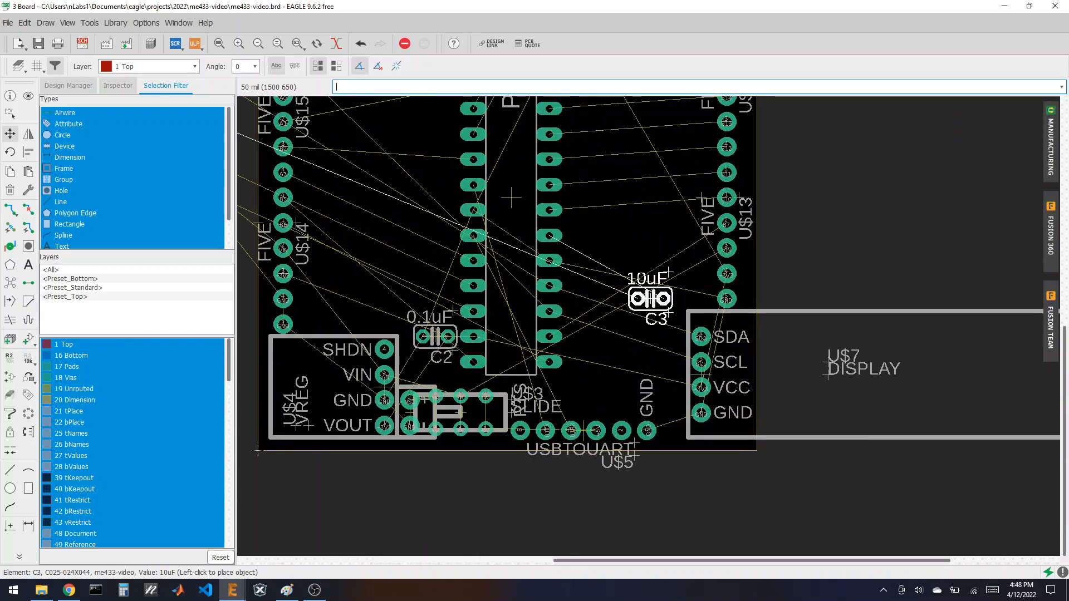
{"action": "right_click", "coordinate": [612, 240]}
{"action": "right_click", "coordinate": [611, 239]}
{"action": "left_click", "coordinate": [587, 235]}
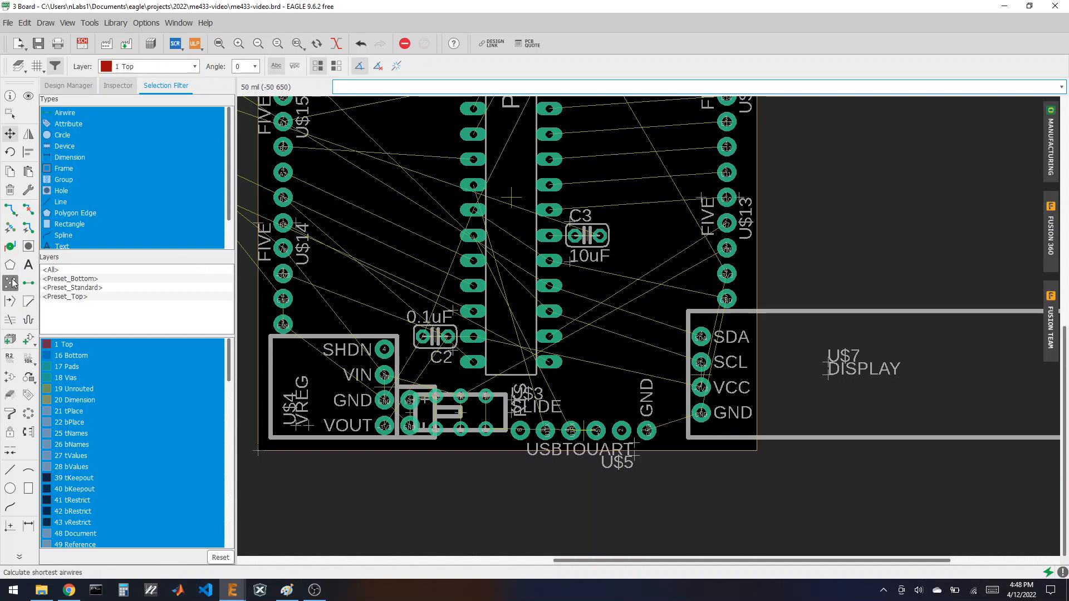
{"action": "left_click", "coordinate": [14, 282]}
- Move the single SCL pin U$11 onto the board, directly left of the display's SCL pin
{"action": "scroll", "coordinate": [774, 423], "scroll_direction": "down", "scroll_amount": 7}
{"action": "scroll", "coordinate": [678, 367], "scroll_direction": "up", "scroll_amount": 4}
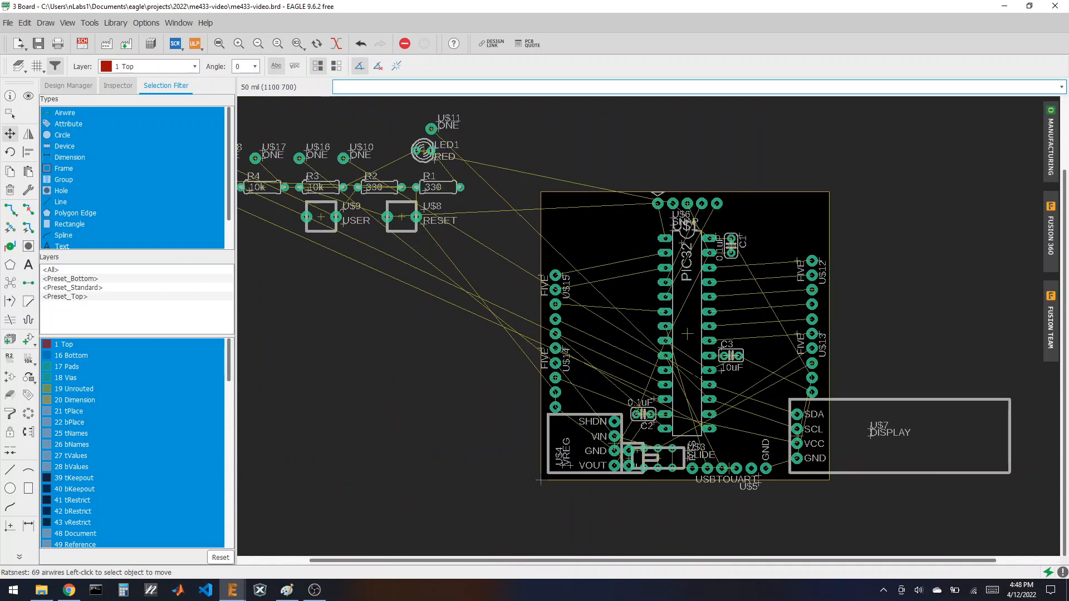
{"action": "scroll", "coordinate": [675, 364], "scroll_direction": "down", "scroll_amount": 3}
{"action": "scroll", "coordinate": [501, 238], "scroll_direction": "up", "scroll_amount": 3}
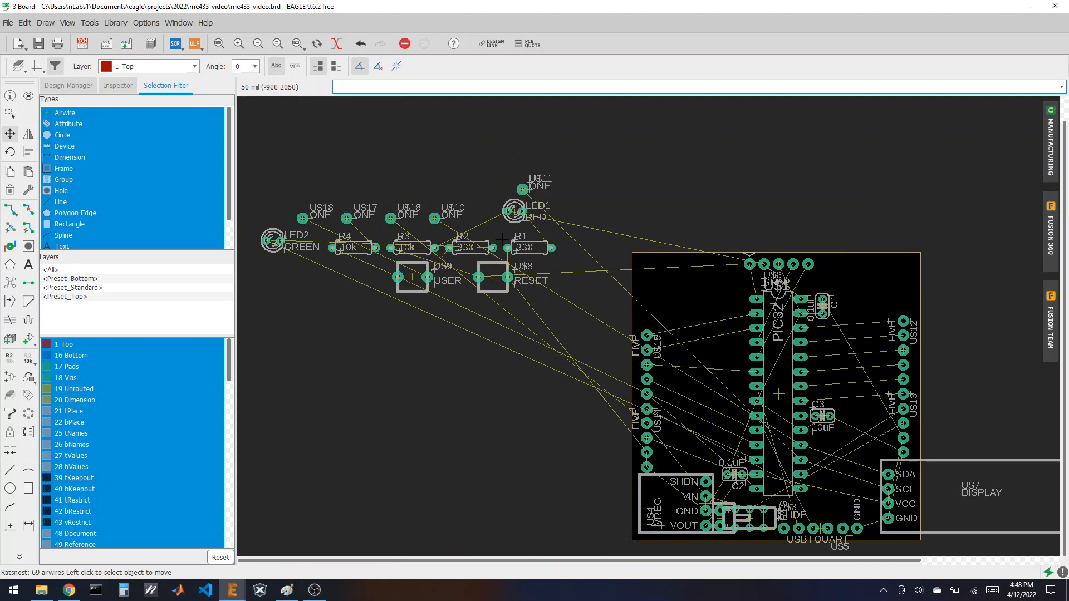
{"action": "scroll", "coordinate": [547, 238], "scroll_direction": "up", "scroll_amount": 2}
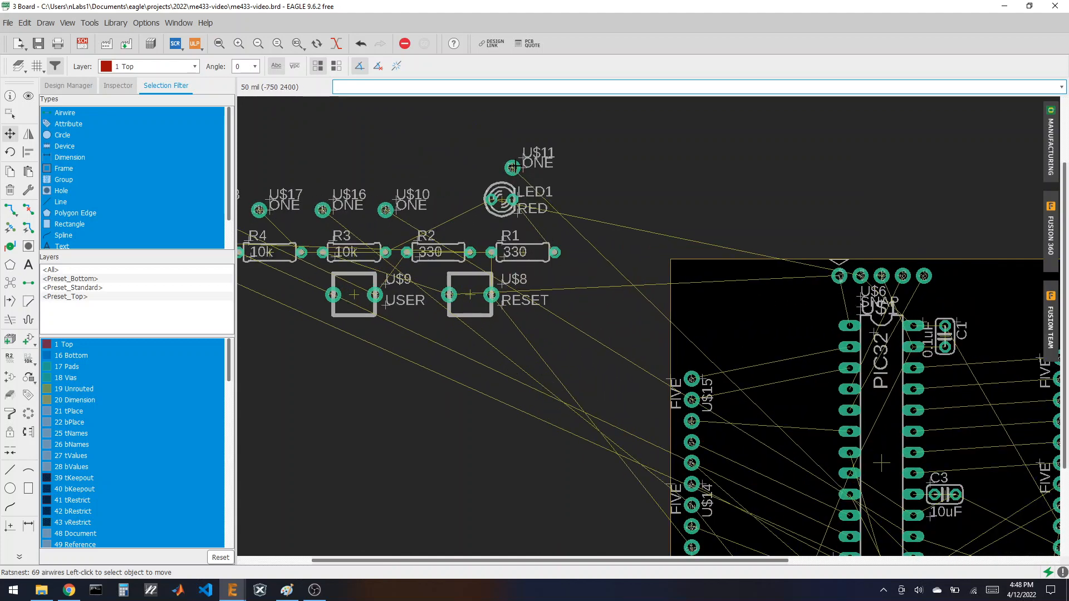
{"action": "scroll", "coordinate": [503, 167], "scroll_direction": "up", "scroll_amount": 5}
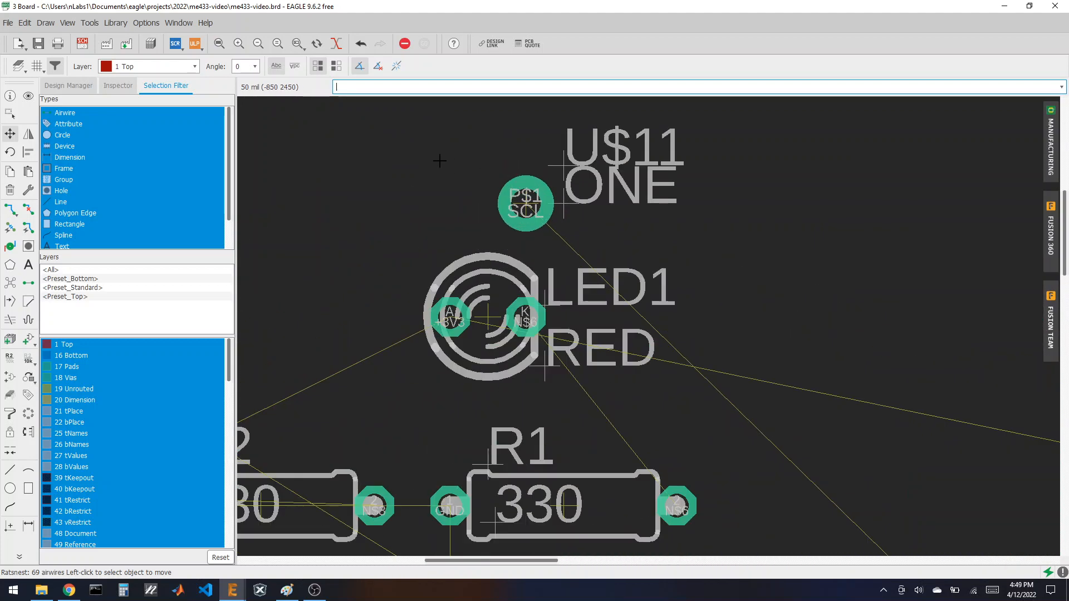
{"action": "left_click", "coordinate": [525, 203]}
{"action": "scroll", "coordinate": [445, 167], "scroll_direction": "down", "scroll_amount": 6}
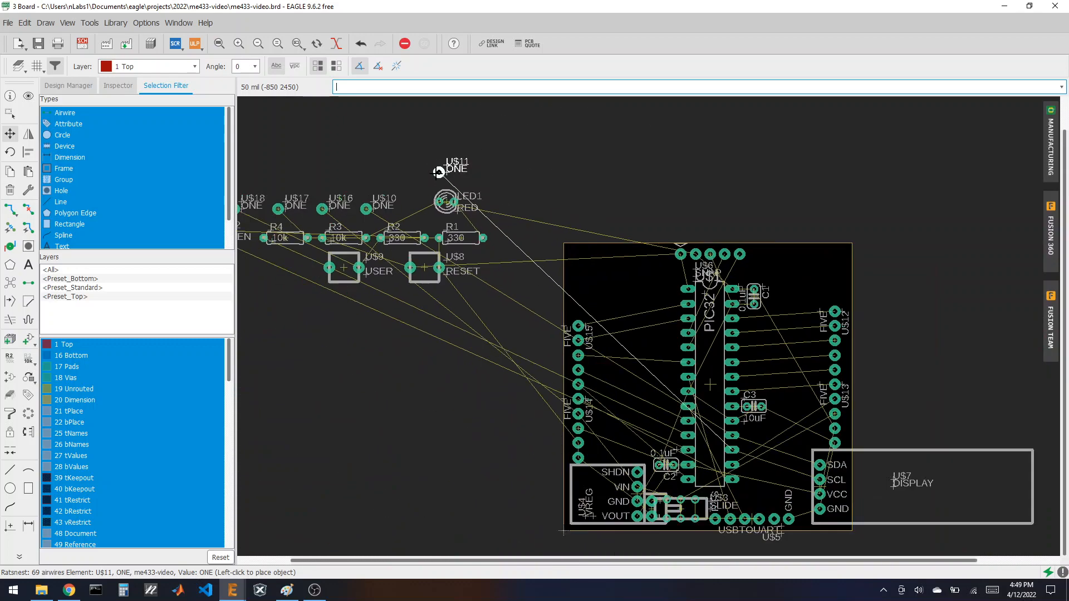
{"action": "scroll", "coordinate": [698, 389], "scroll_direction": "up", "scroll_amount": 5}
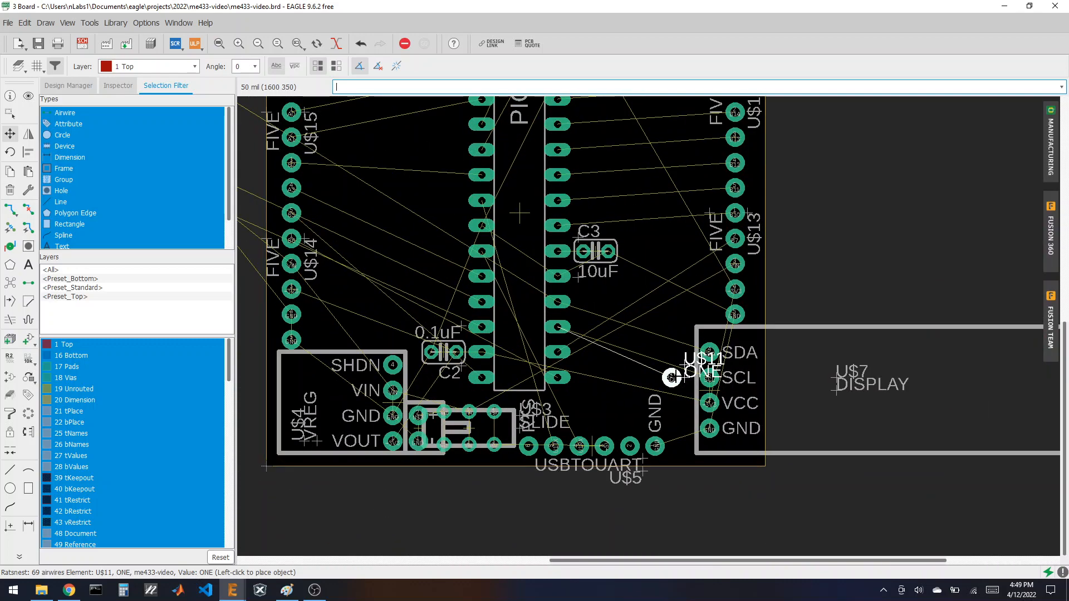
{"action": "left_click", "coordinate": [671, 377]}
{"action": "scroll", "coordinate": [918, 434], "scroll_direction": "down", "scroll_amount": 4}
{"action": "scroll", "coordinate": [470, 254], "scroll_direction": "up", "scroll_amount": 3}
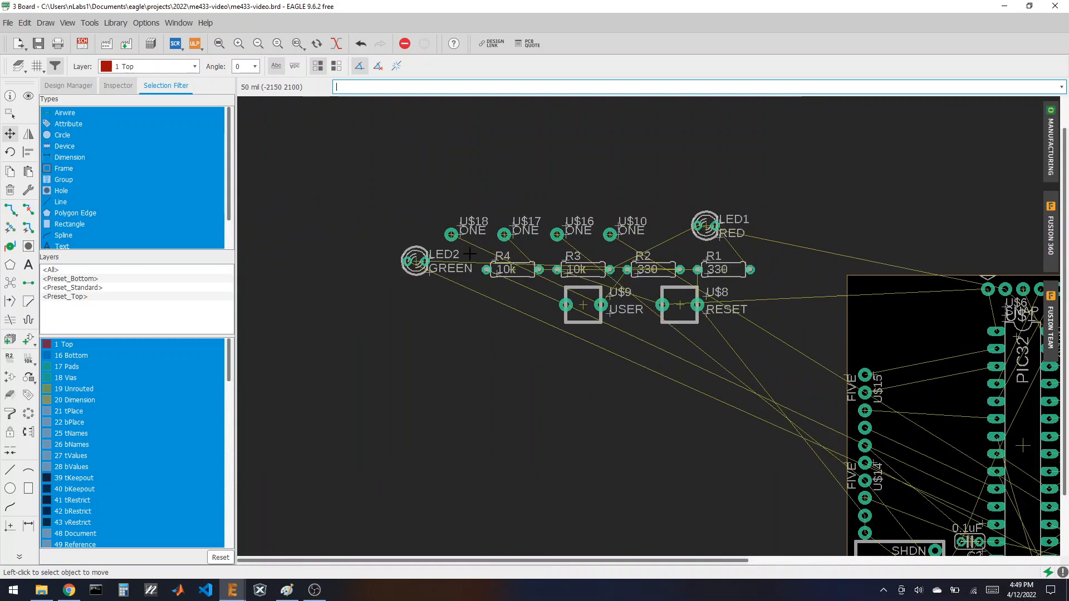
- Move the single SDA pin U$10 onto the board, directly left of the display's SDA pin and above the single SCL pin
{"action": "scroll", "coordinate": [465, 245], "scroll_direction": "up", "scroll_amount": 3}
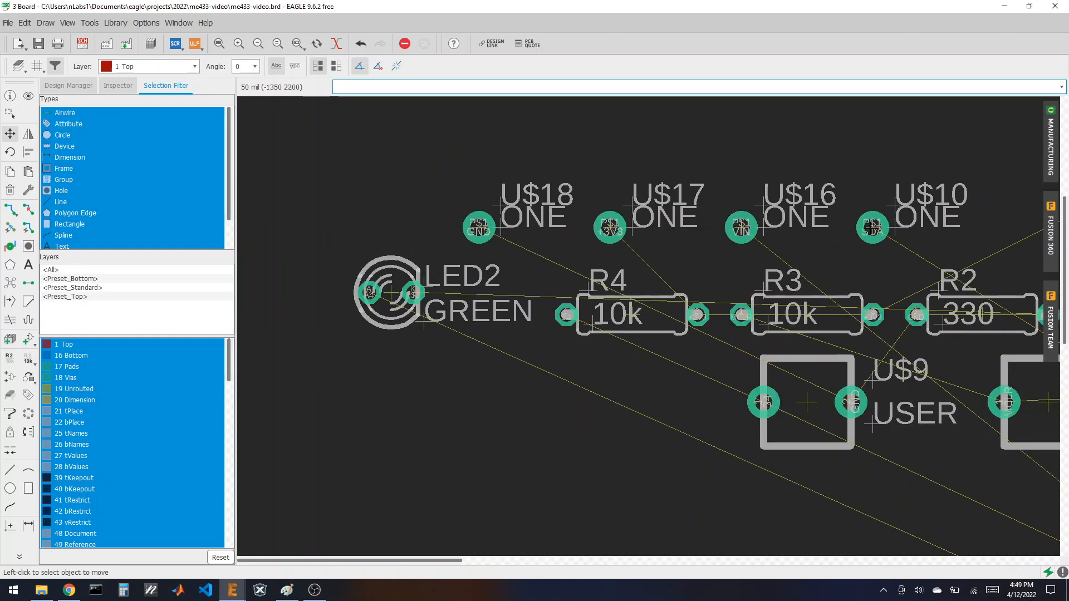
{"action": "left_click", "coordinate": [890, 233]}
{"action": "scroll", "coordinate": [544, 228], "scroll_direction": "down", "scroll_amount": 5}
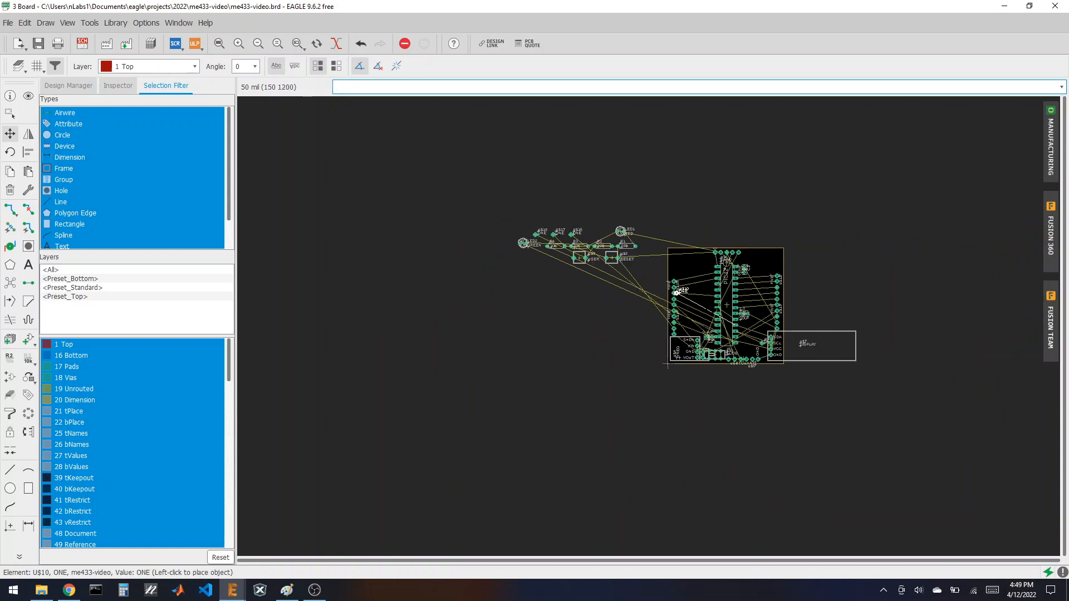
{"action": "scroll", "coordinate": [787, 358], "scroll_direction": "up", "scroll_amount": 6}
{"action": "left_click", "coordinate": [802, 356]}
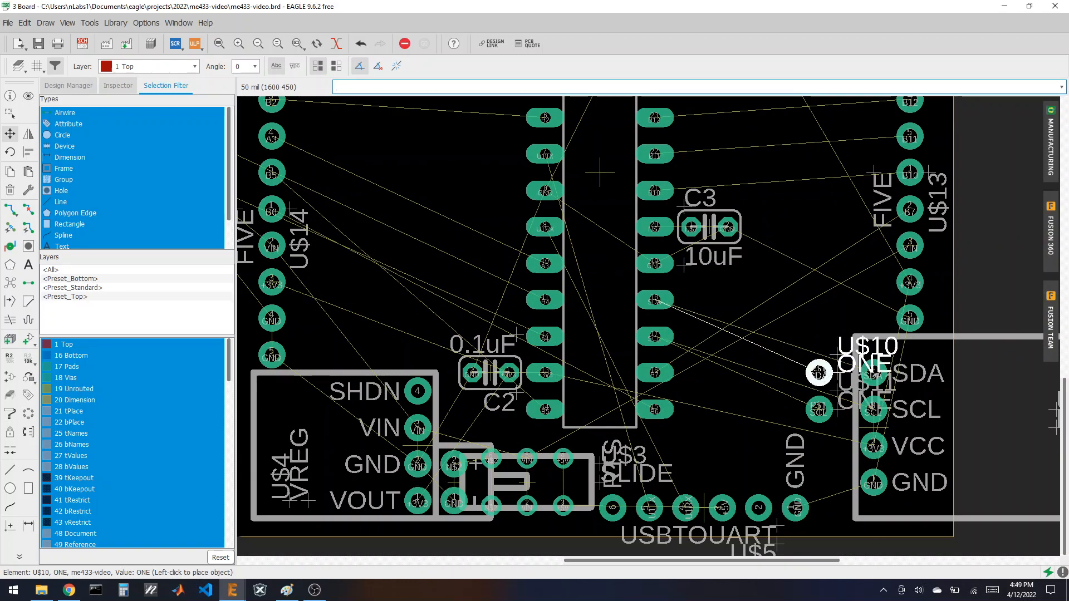
- Move the single VIN pin U$16 into the voltage regulator's outline, in line with and below header U$14
{"action": "scroll", "coordinate": [723, 334], "scroll_direction": "down", "scroll_amount": 5}
{"action": "scroll", "coordinate": [612, 248], "scroll_direction": "up", "scroll_amount": 5}
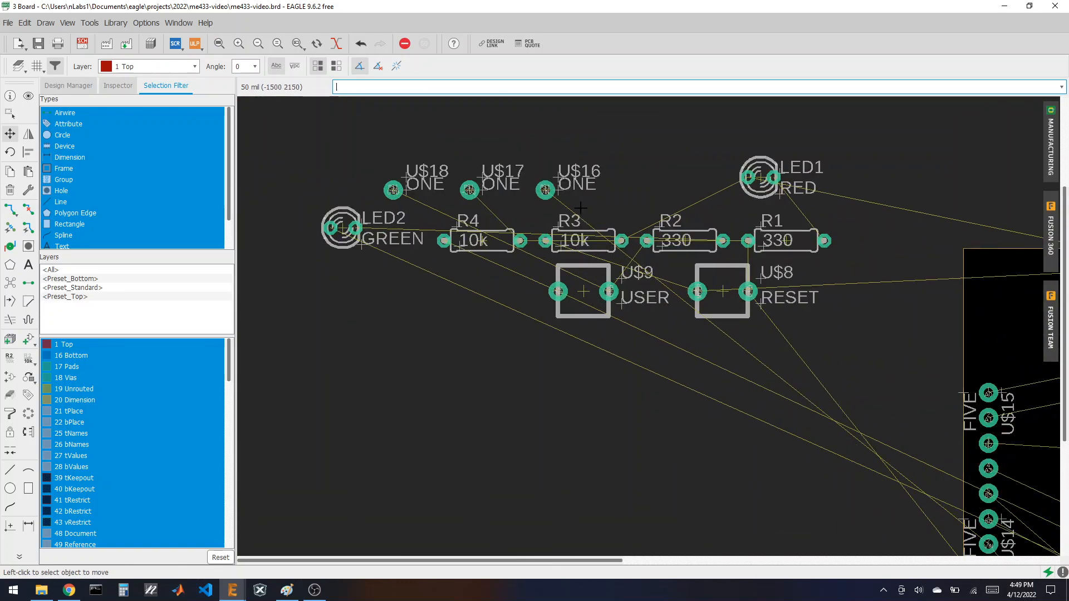
{"action": "left_click", "coordinate": [544, 190]}
{"action": "scroll", "coordinate": [523, 234], "scroll_direction": "down", "scroll_amount": 5}
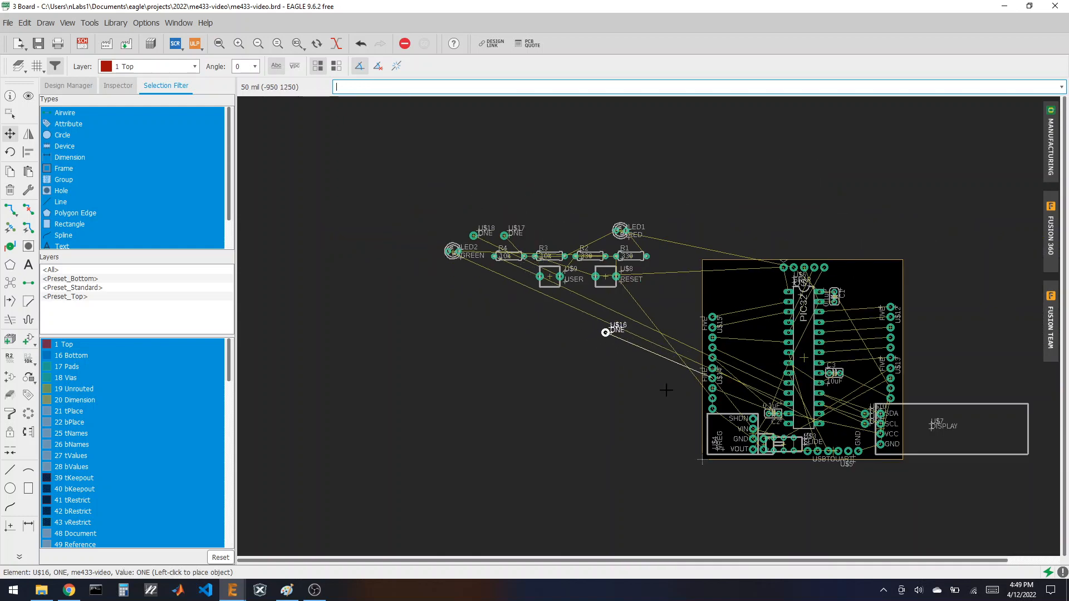
{"action": "scroll", "coordinate": [706, 380], "scroll_direction": "up", "scroll_amount": 3}
{"action": "left_click", "coordinate": [697, 426]}
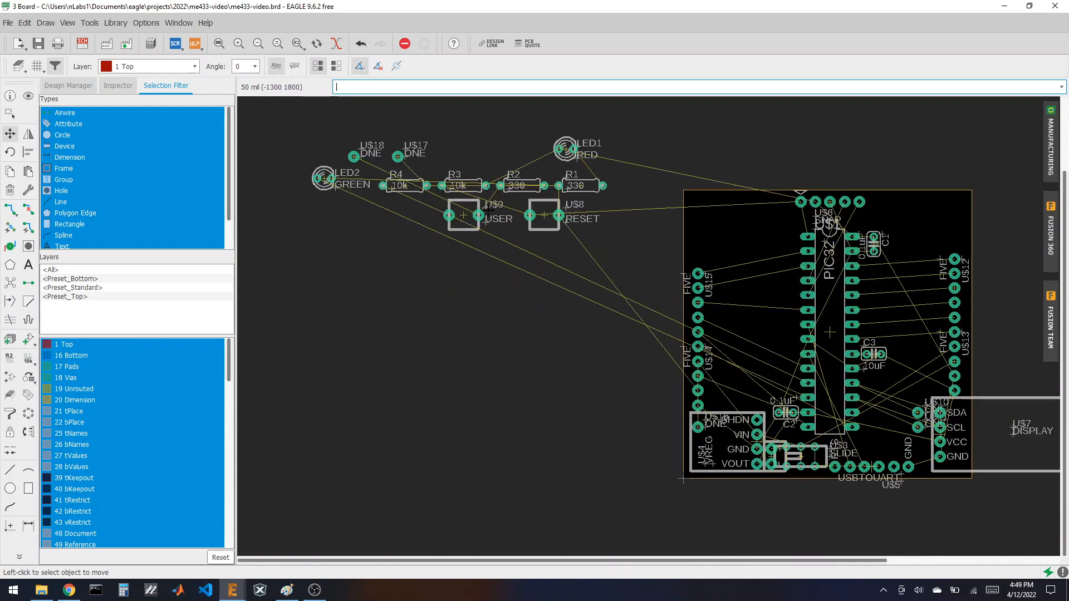
- Stack the single pins U$17 and U$18 in a column directly below U$16 inside the voltage regulator's outline
{"action": "left_click", "coordinate": [399, 157]}
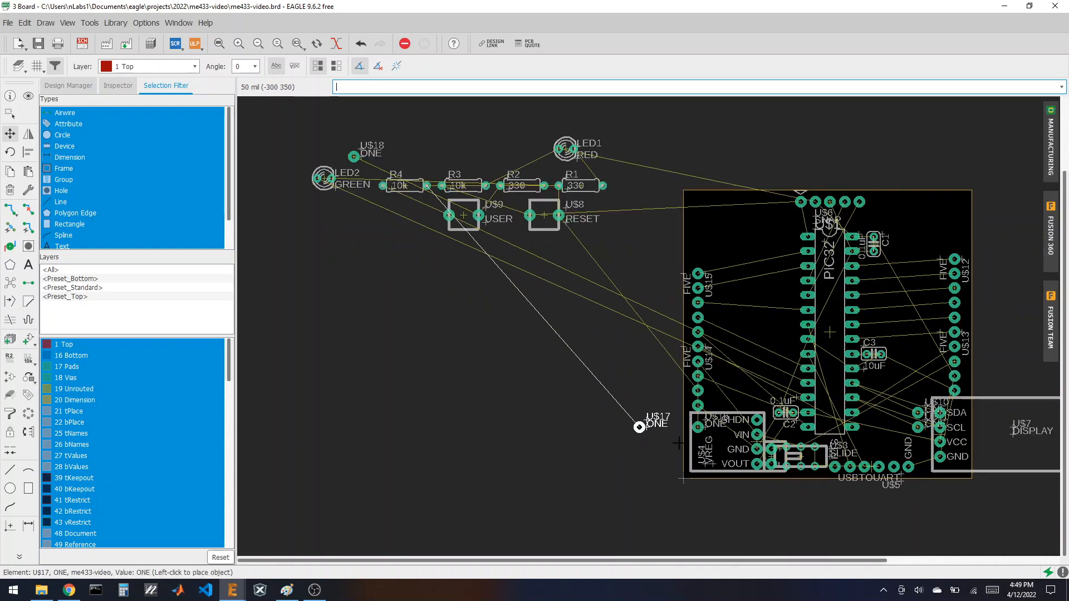
{"action": "left_click", "coordinate": [697, 443]}
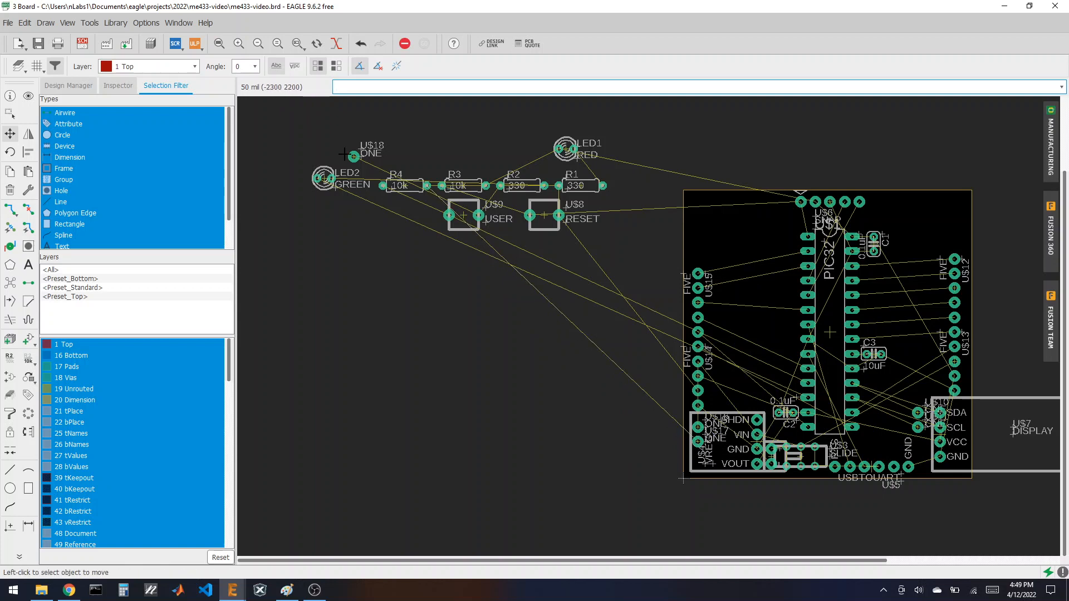
{"action": "left_click", "coordinate": [350, 155]}
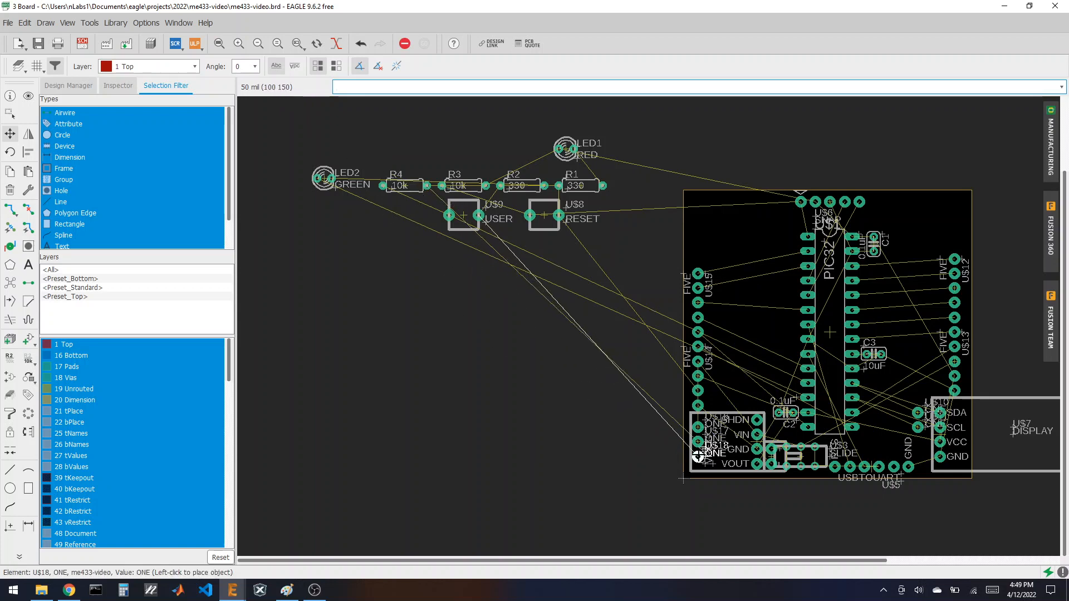
{"action": "left_click", "coordinate": [697, 457]}
- Examine the single pins inside the regulator's outline and the parts still waiting outside the board
{"action": "scroll", "coordinate": [751, 454], "scroll_direction": "up", "scroll_amount": 5}
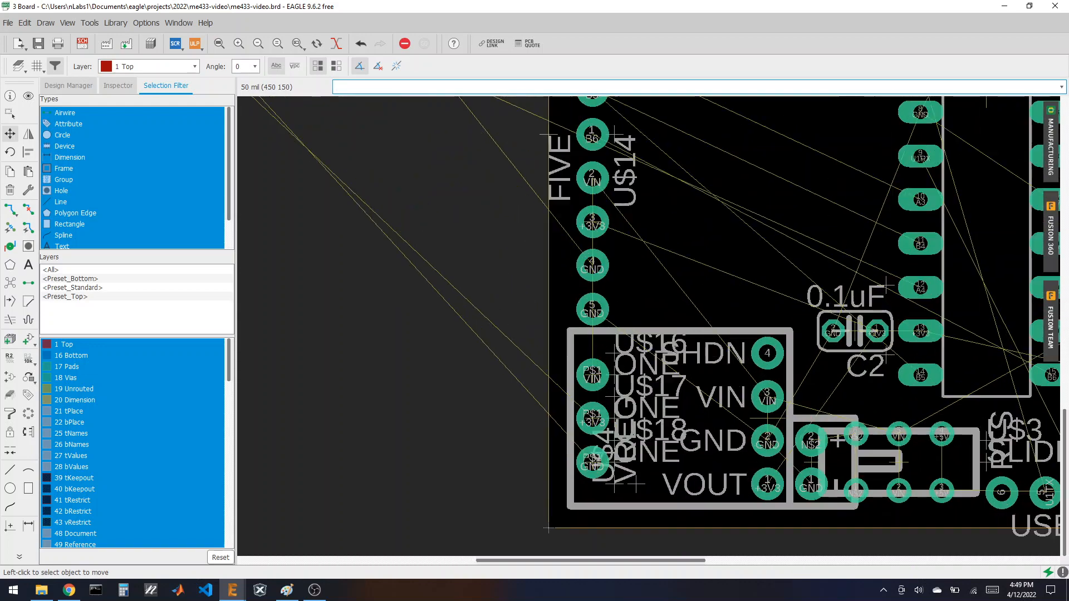
{"action": "scroll", "coordinate": [693, 446], "scroll_direction": "up", "scroll_amount": 5}
{"action": "scroll", "coordinate": [600, 385], "scroll_direction": "down", "scroll_amount": 9}
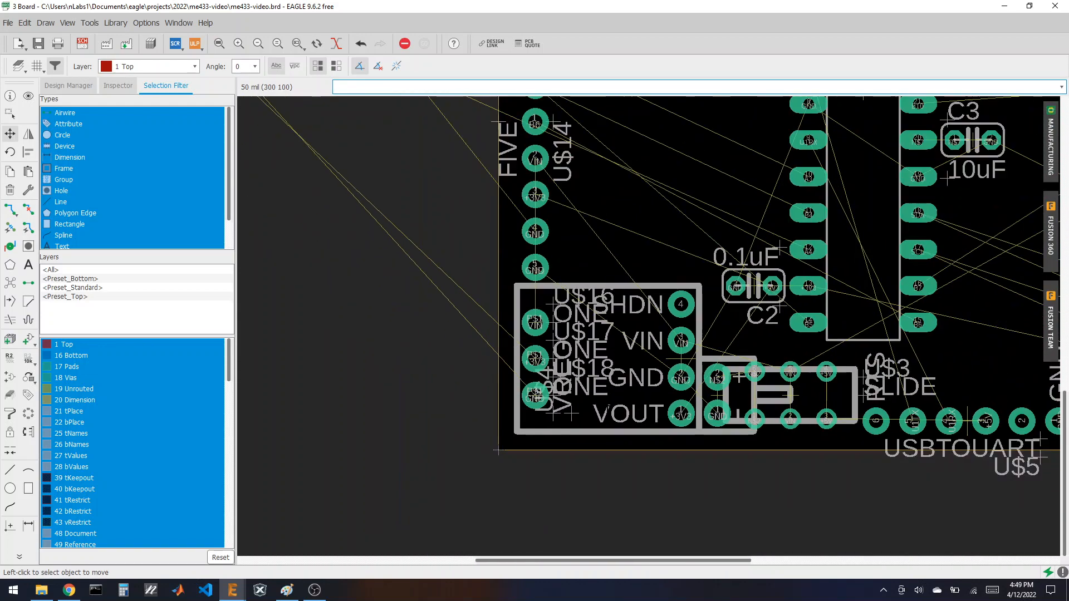
{"action": "scroll", "coordinate": [548, 435], "scroll_direction": "down", "scroll_amount": 5}
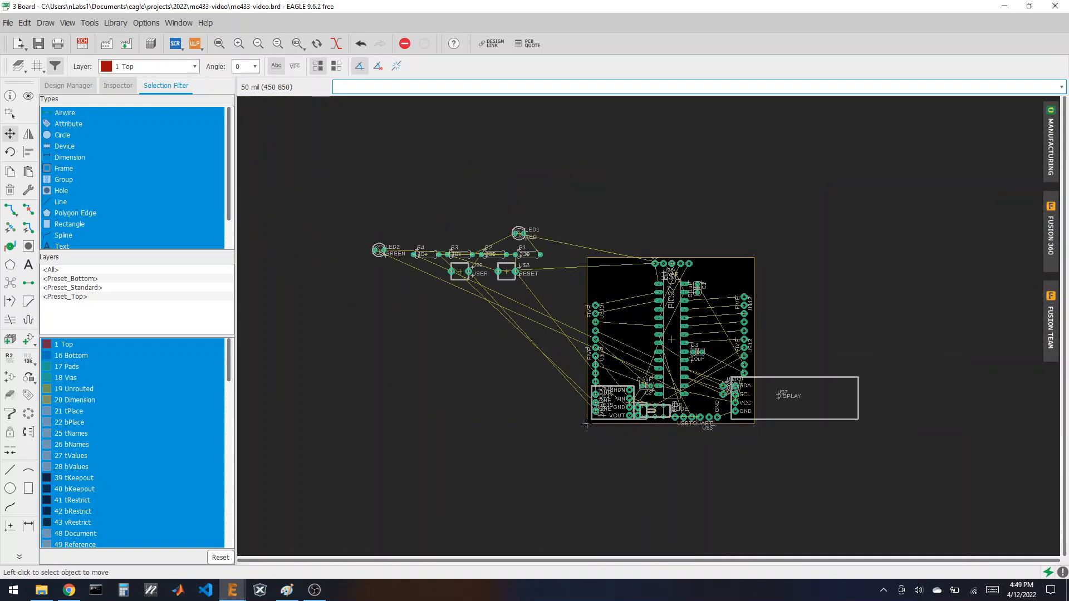
{"action": "scroll", "coordinate": [612, 352], "scroll_direction": "up", "scroll_amount": 3}
{"action": "scroll", "coordinate": [612, 352], "scroll_direction": "down", "scroll_amount": 3}
{"action": "scroll", "coordinate": [585, 323], "scroll_direction": "up", "scroll_amount": 3}
{"action": "scroll", "coordinate": [550, 284], "scroll_direction": "down", "scroll_amount": 1}
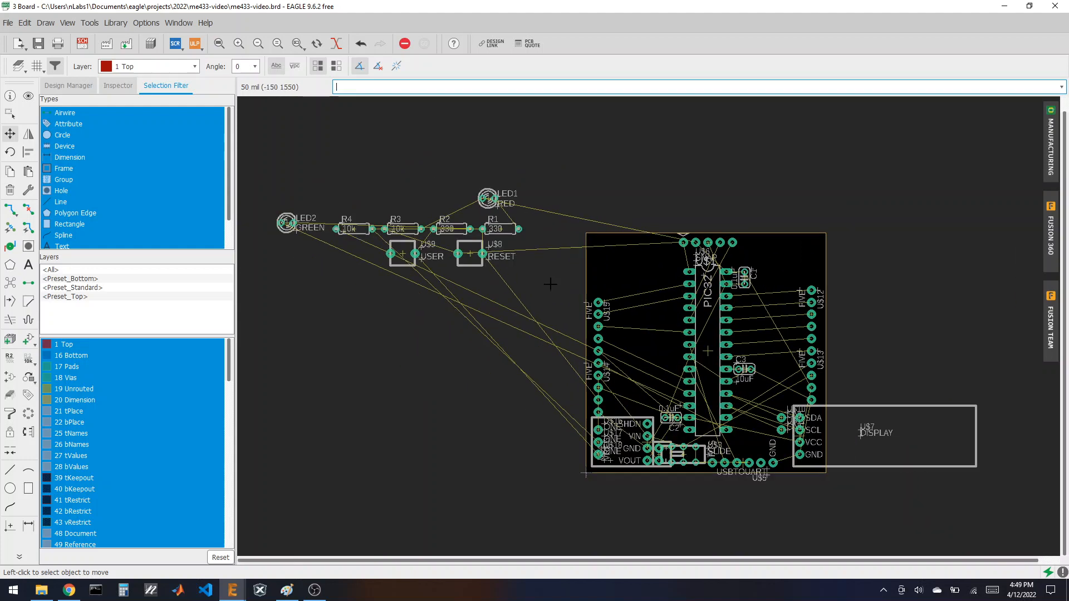
- Place the RESET button in the board's upper-right corner and the USER button near the upper-left corner at the same height
{"action": "scroll", "coordinate": [545, 310], "scroll_direction": "up", "scroll_amount": 2}
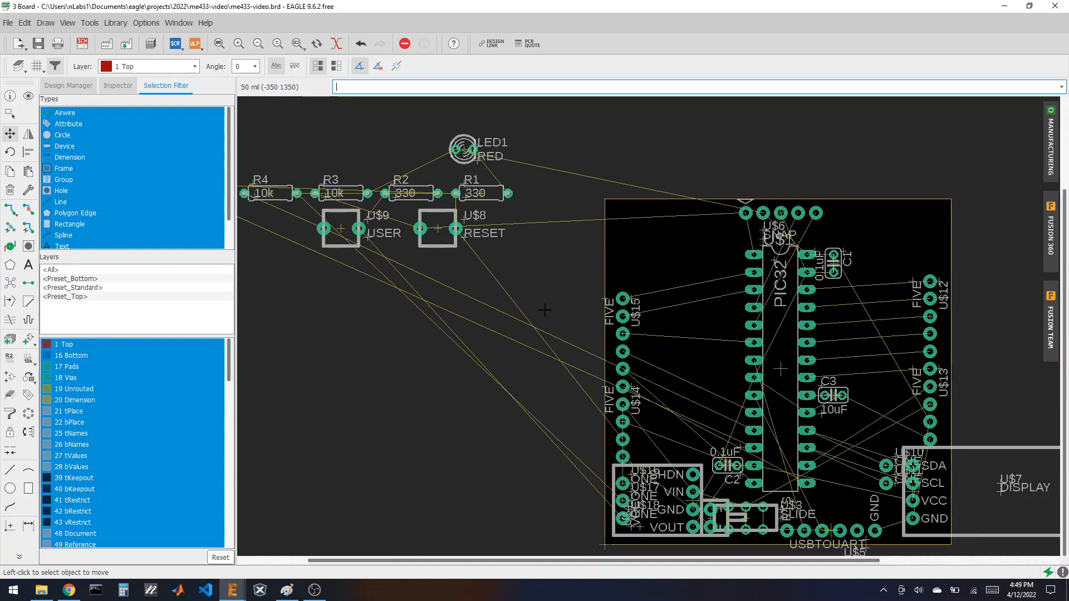
{"action": "left_click", "coordinate": [444, 237]}
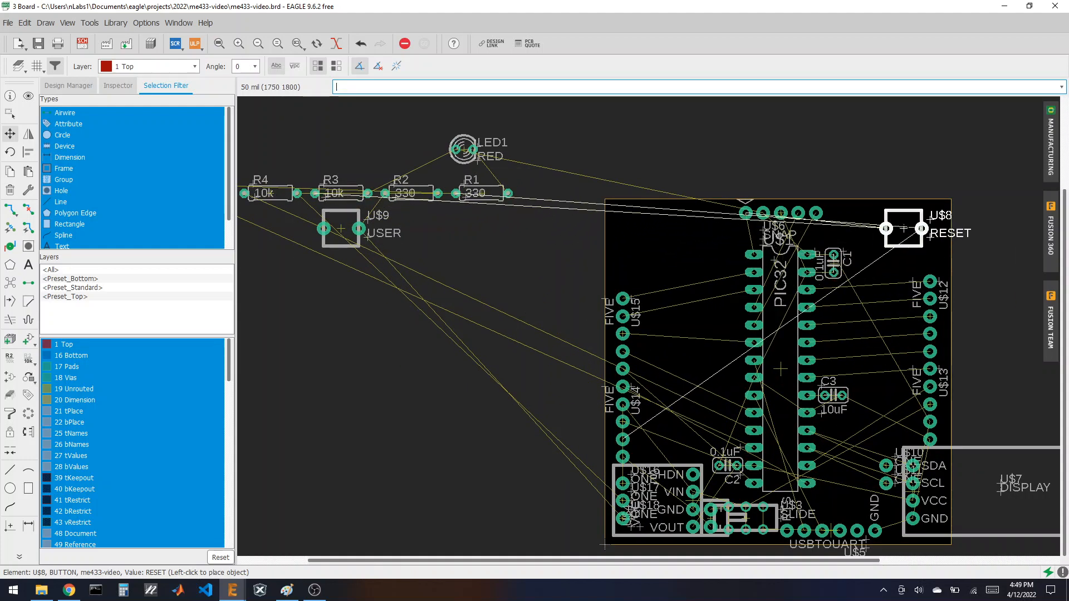
{"action": "left_click", "coordinate": [904, 229]}
{"action": "left_click", "coordinate": [343, 228]}
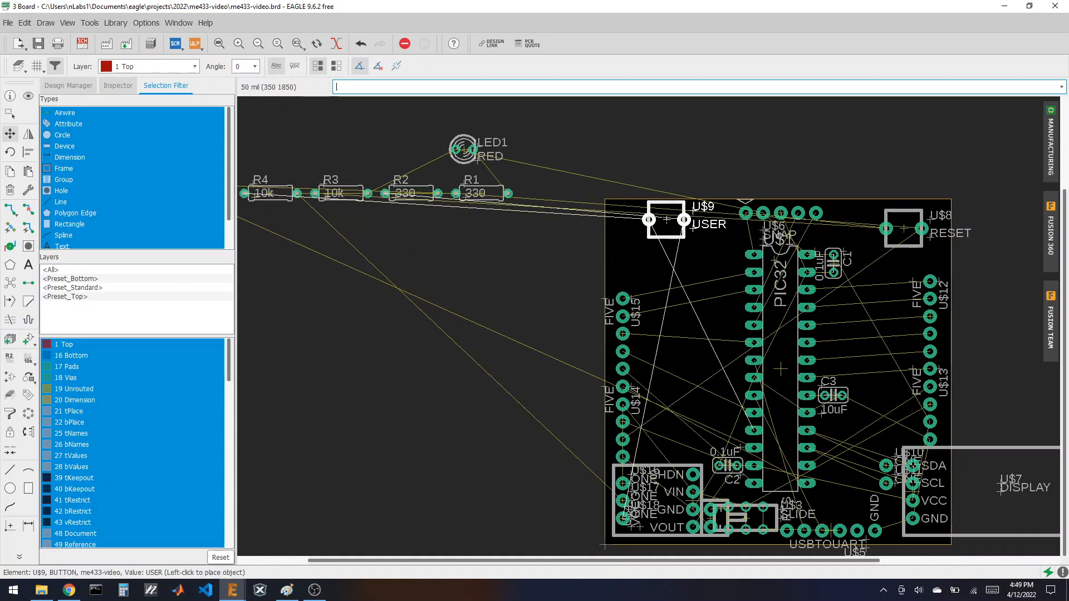
{"action": "left_click", "coordinate": [666, 229]}
- Turn LED1 and LED2 vertical and place them immediately left of the RESET and USER buttons respectively
{"action": "left_click", "coordinate": [451, 150]}
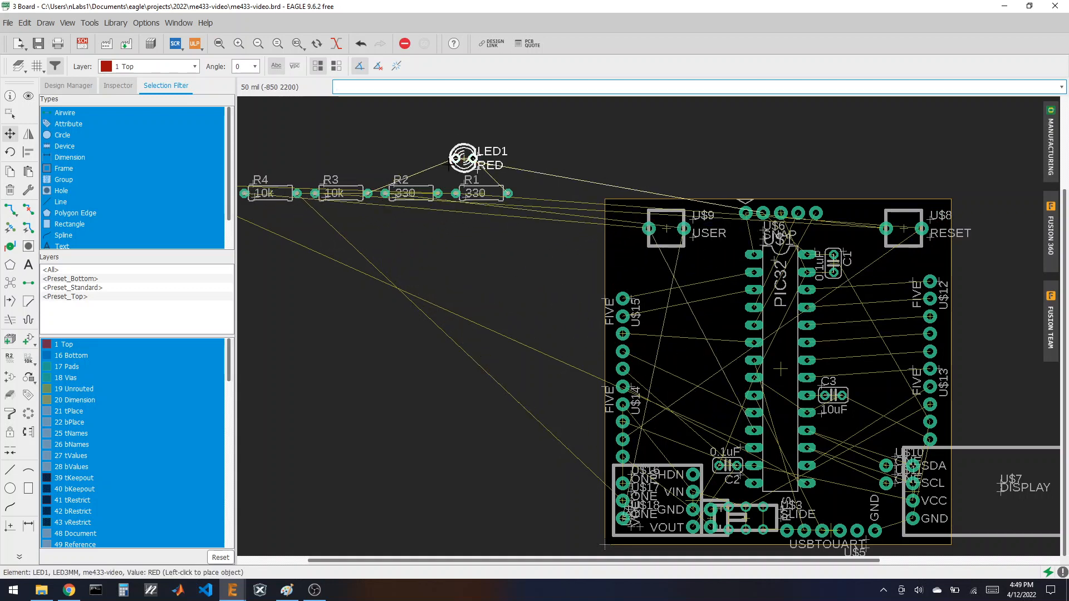
{"action": "right_click", "coordinate": [796, 231]}
{"action": "left_click", "coordinate": [859, 228]}
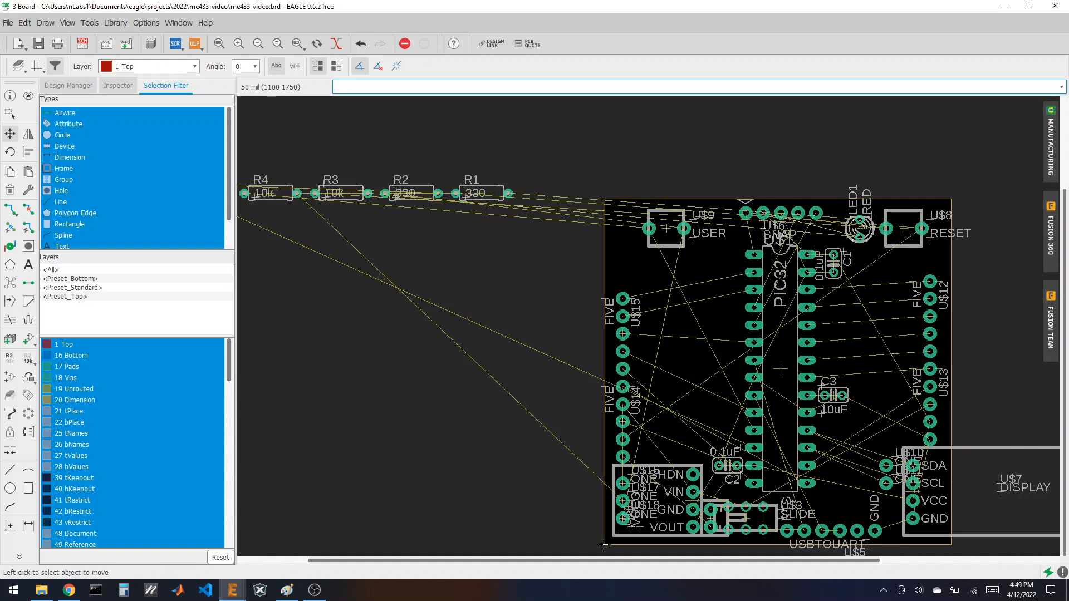
{"action": "scroll", "coordinate": [656, 232], "scroll_direction": "down", "scroll_amount": 1}
{"action": "left_click", "coordinate": [321, 197]}
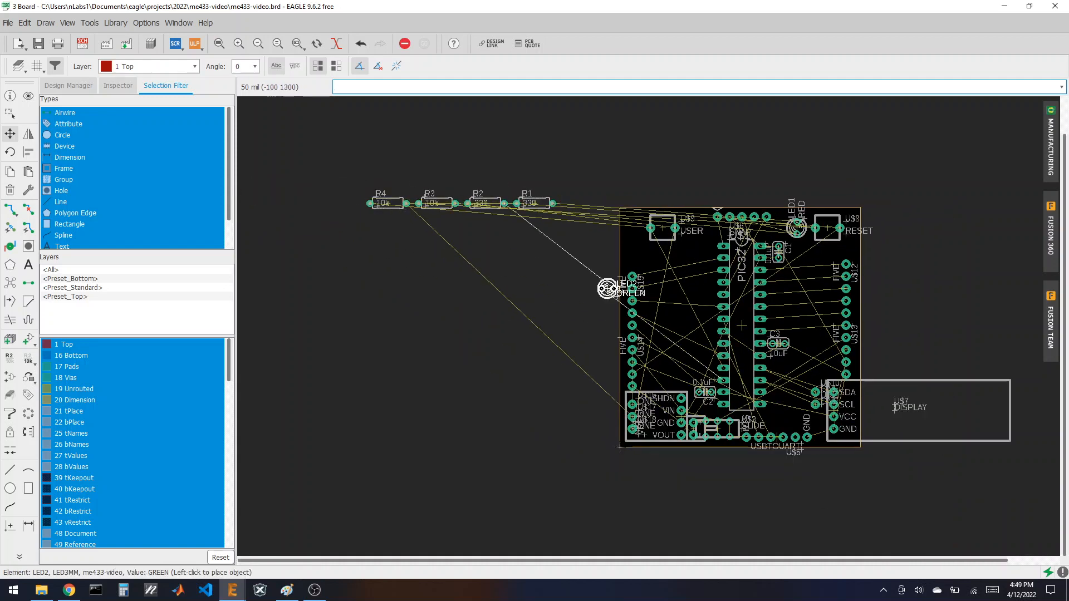
{"action": "right_click", "coordinate": [631, 230]}
{"action": "left_click", "coordinate": [631, 227]}
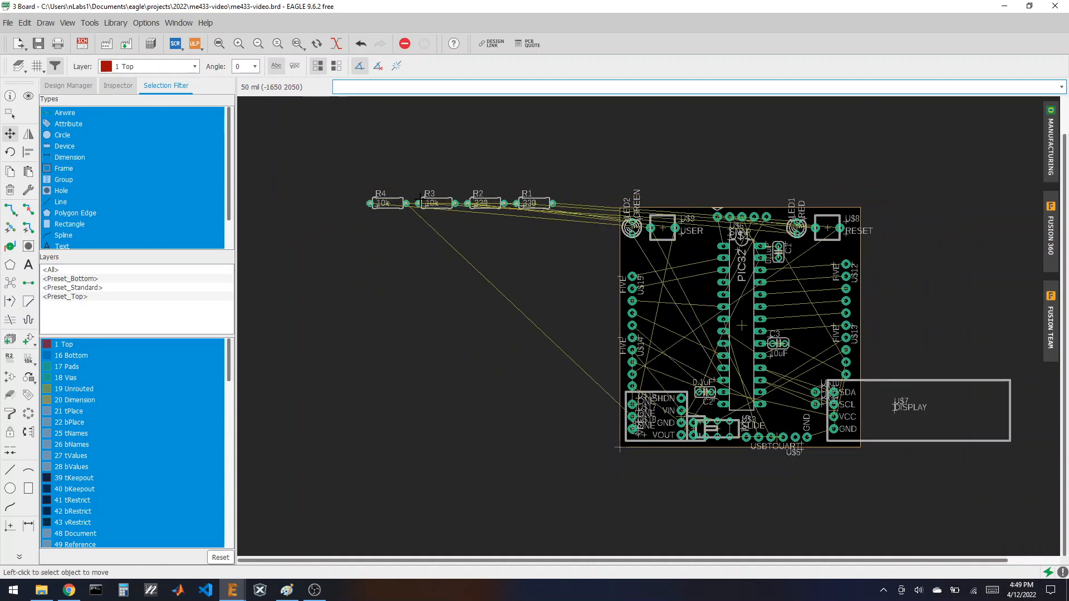
- Turn the 10k resistor R4 vertical and place it below the USER button, right of header U$15
{"action": "left_click", "coordinate": [388, 203]}
{"action": "scroll", "coordinate": [567, 258], "scroll_direction": "up", "scroll_amount": 3}
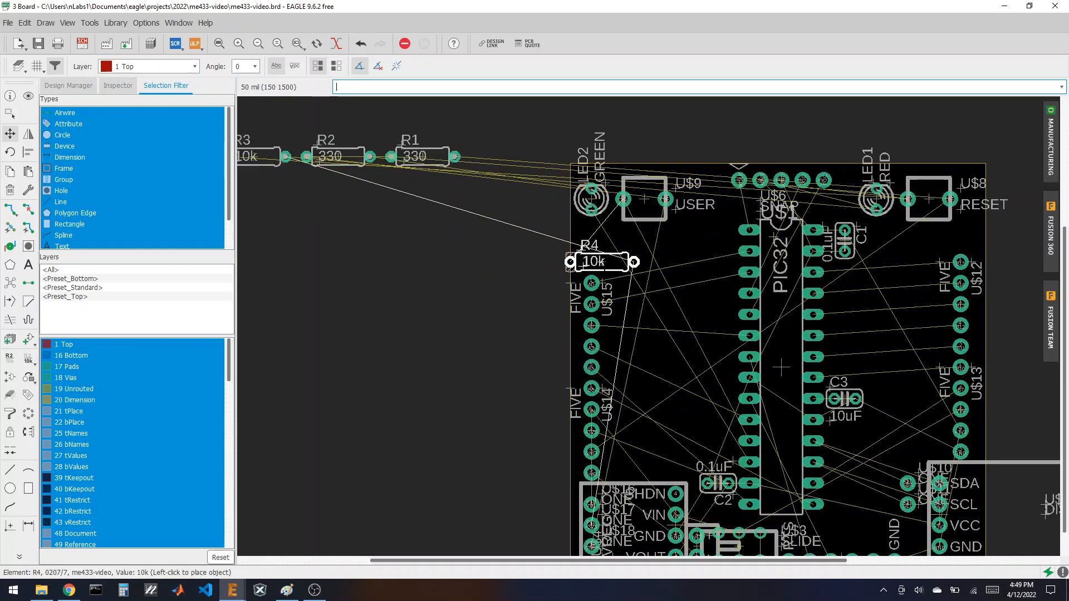
{"action": "right_click", "coordinate": [653, 274]}
{"action": "right_click", "coordinate": [619, 274]}
{"action": "right_click", "coordinate": [626, 275]}
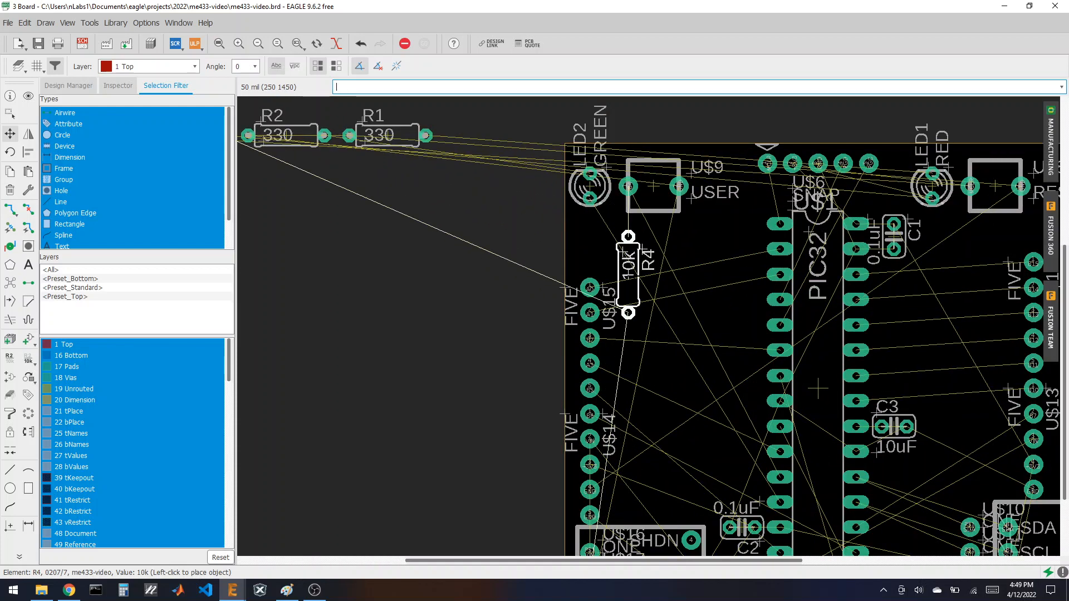
{"action": "left_click", "coordinate": [628, 274]}
- Turn the 330 resistor R2 vertical and place it between LED2 and the USER button, just left of R4
{"action": "left_click", "coordinate": [286, 135]}
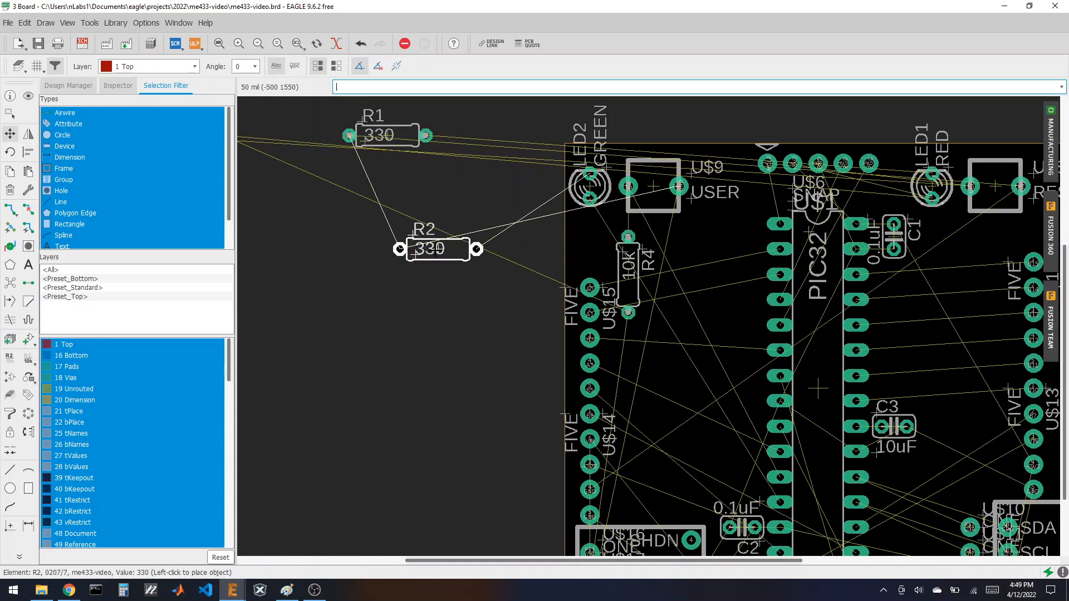
{"action": "right_click", "coordinate": [445, 248]}
{"action": "left_click", "coordinate": [614, 236]}
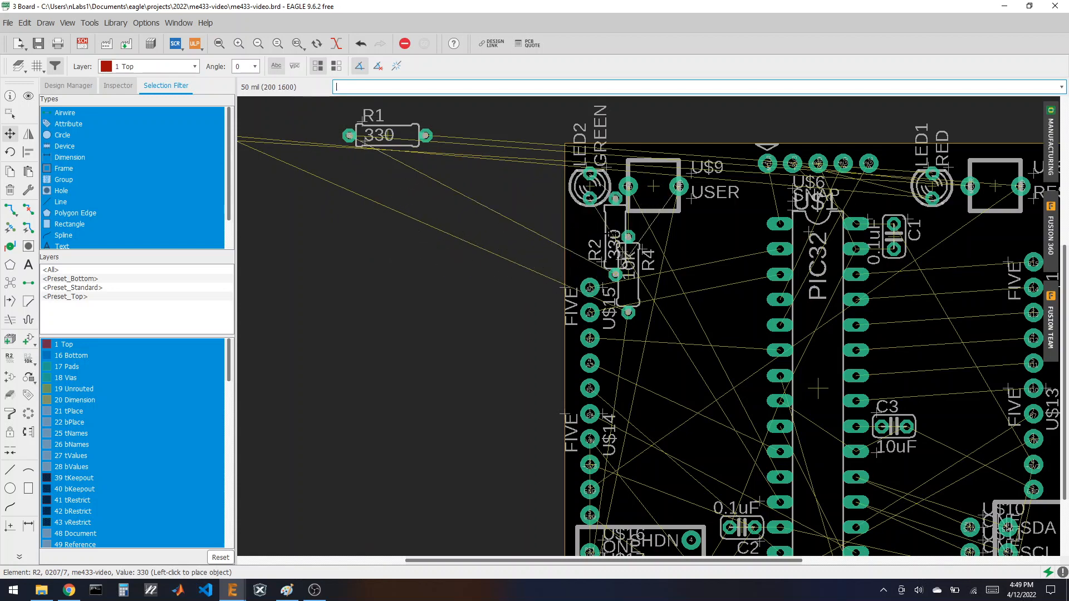
- Place resistor R1 horizontally below the RESET button and resistor R3 horizontally beneath R1, right of the PIC32
{"action": "left_click", "coordinate": [385, 135]}
{"action": "scroll", "coordinate": [382, 256], "scroll_direction": "down", "scroll_amount": 2}
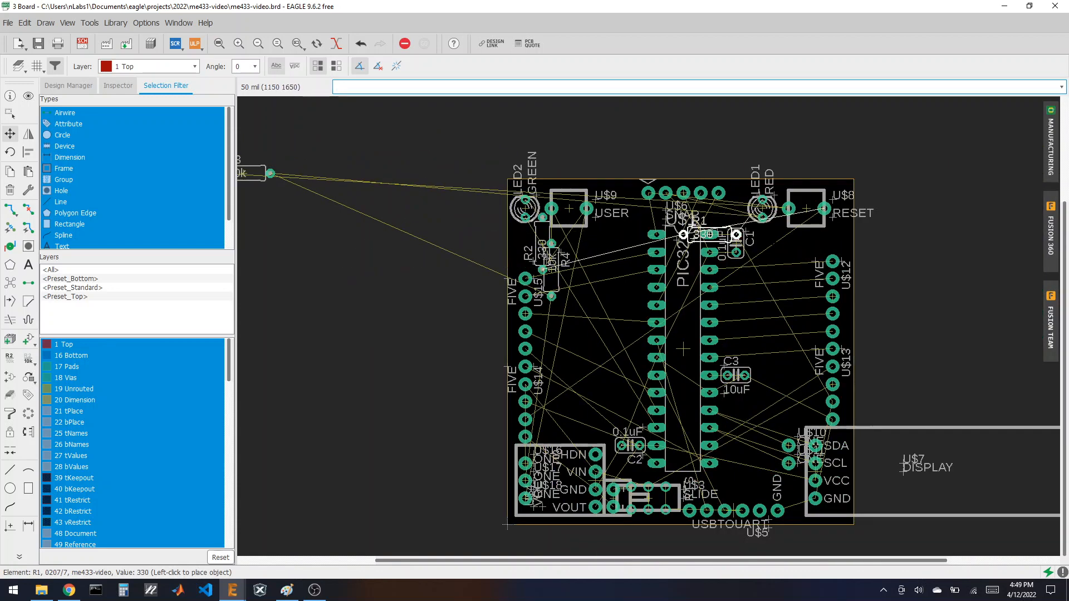
{"action": "left_click", "coordinate": [797, 252]}
{"action": "scroll", "coordinate": [578, 210], "scroll_direction": "down", "scroll_amount": 2}
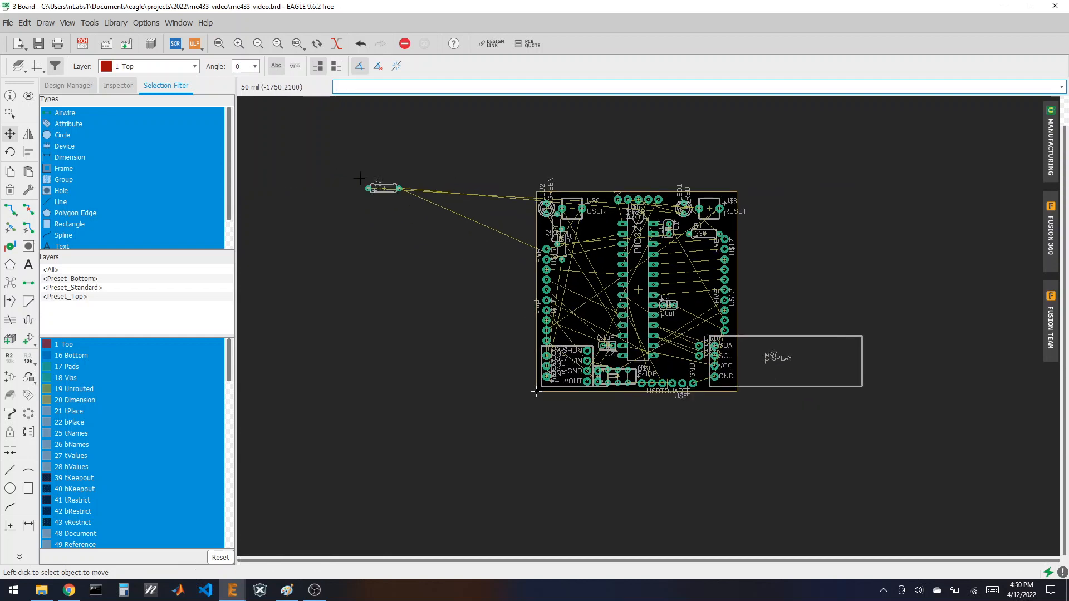
{"action": "left_click", "coordinate": [386, 190]}
{"action": "left_click", "coordinate": [691, 261]}
{"action": "scroll", "coordinate": [718, 267], "scroll_direction": "up", "scroll_amount": 3}
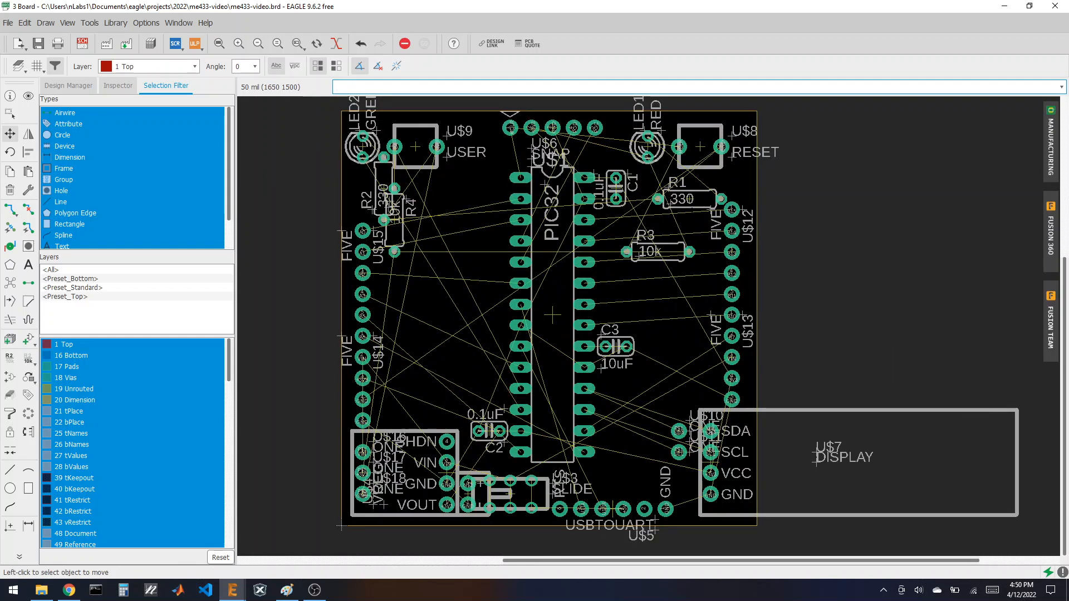
- Fit the whole layout in view and recalculate the airwires for the placed parts
{"action": "left_click", "coordinate": [219, 44]}
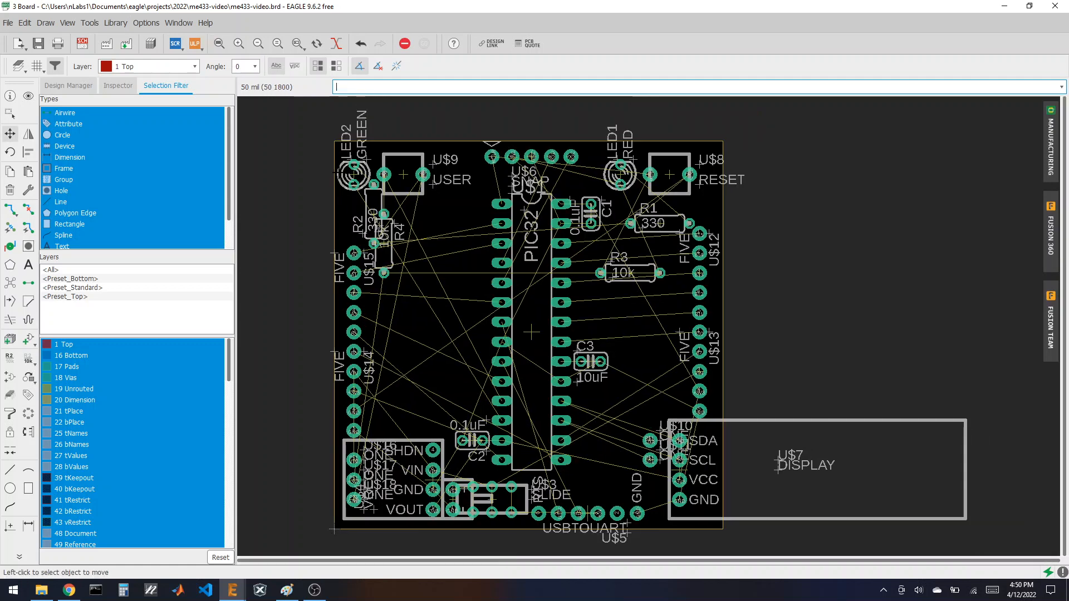
{"action": "left_click", "coordinate": [10, 283]}
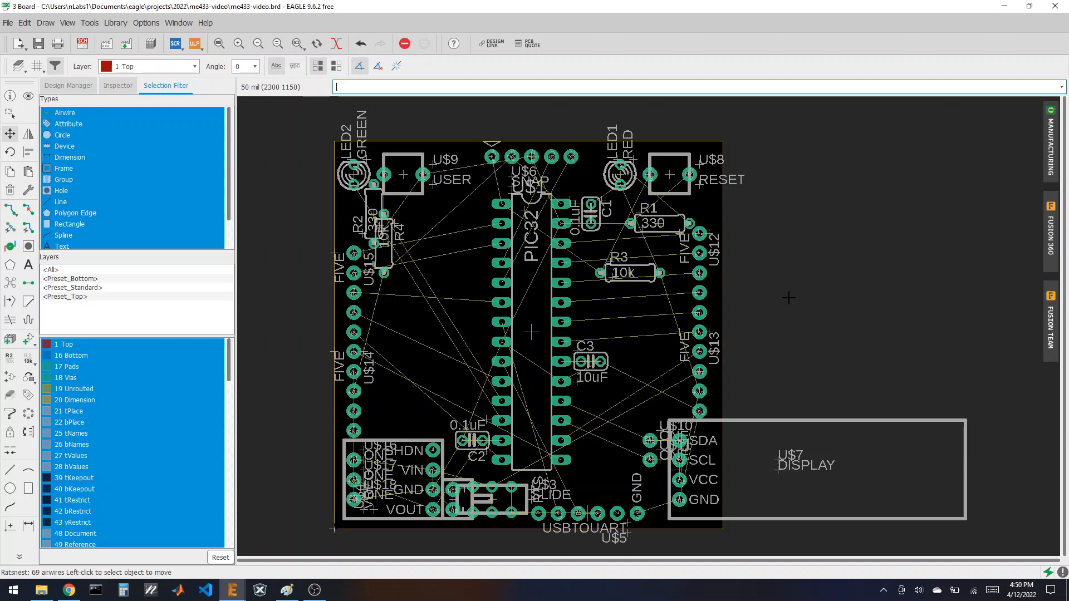
{"action": "scroll", "coordinate": [299, 355], "scroll_direction": "up", "scroll_amount": 3}
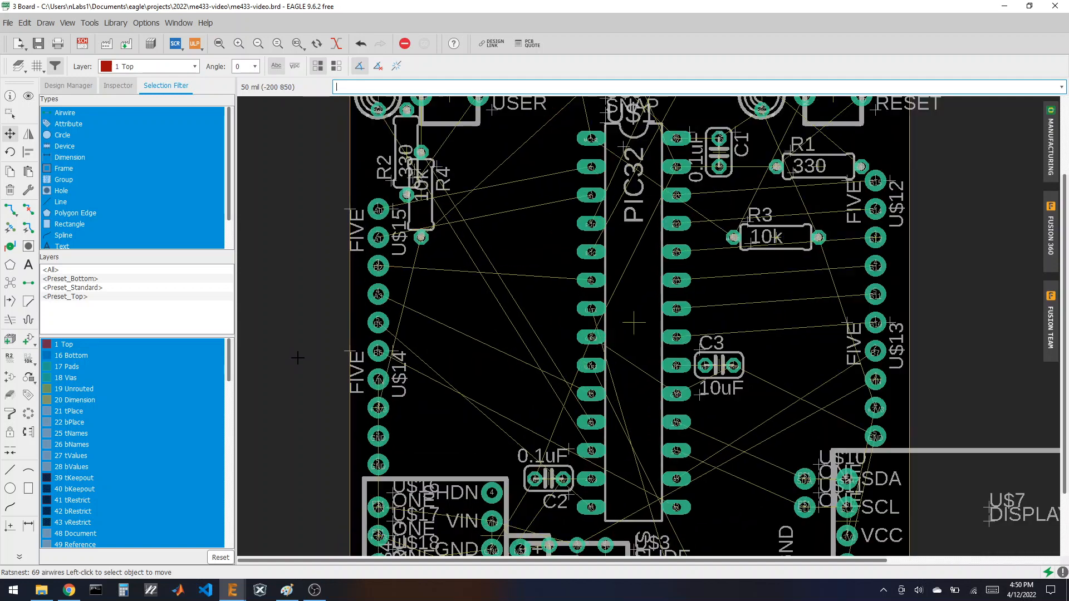
{"action": "scroll", "coordinate": [349, 264], "scroll_direction": "down", "scroll_amount": 2}
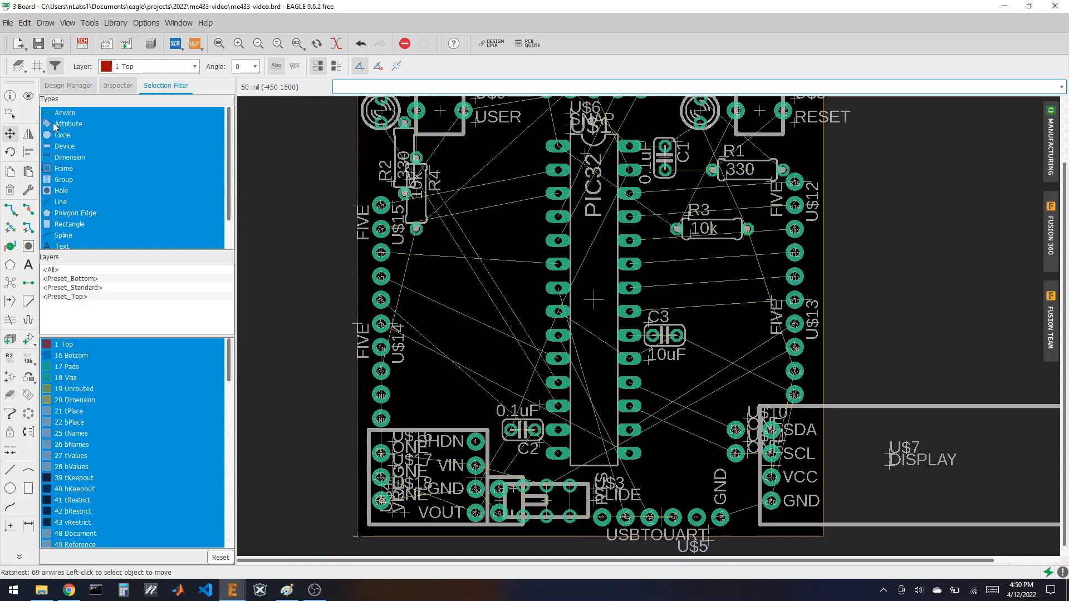
- Check the position of header U$15 in its properties and compare it with the reference PCB image in Chrome
{"action": "left_click", "coordinate": [11, 96]}
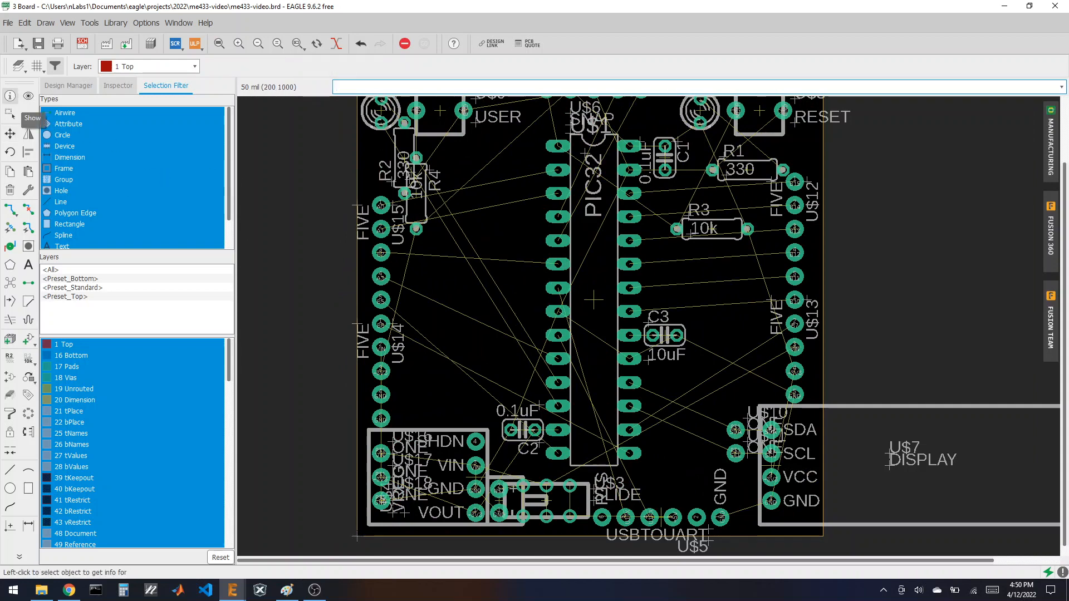
{"action": "left_click", "coordinate": [379, 254]}
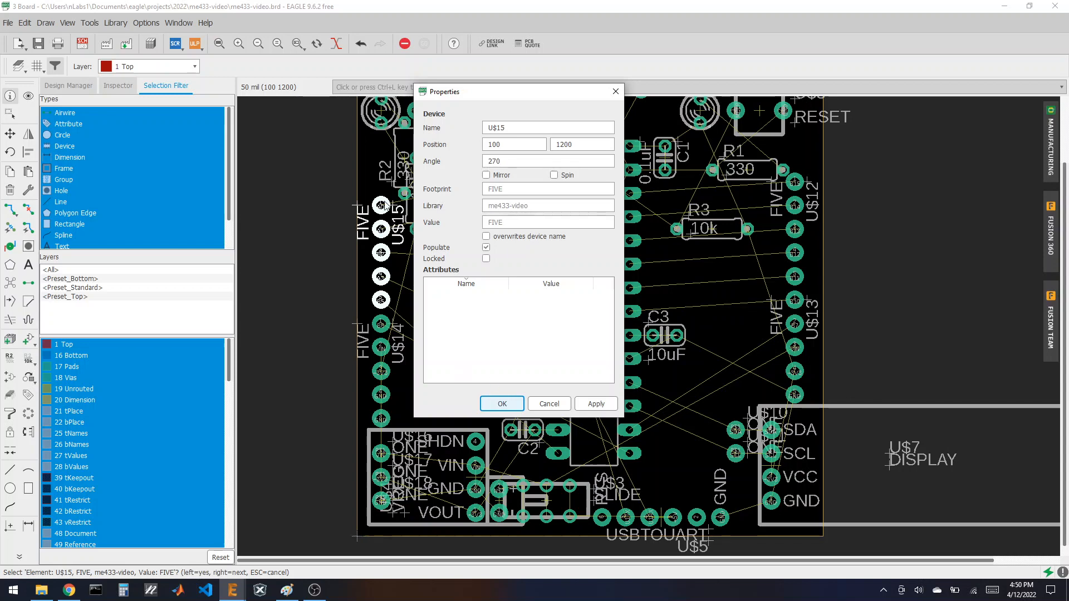
{"action": "left_click", "coordinate": [501, 404]}
{"action": "left_click", "coordinate": [69, 591]}
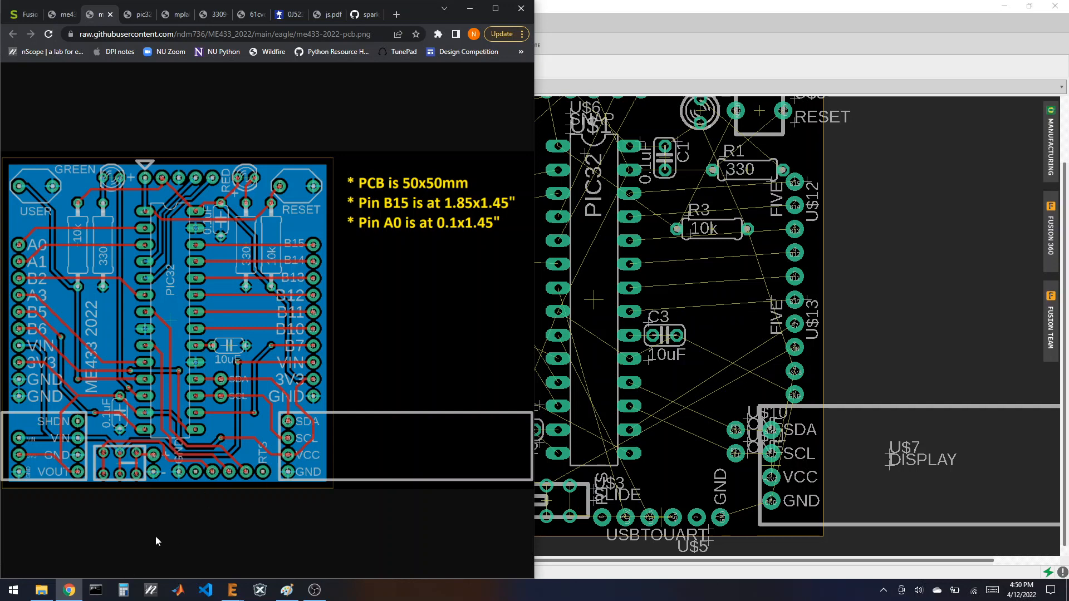
{"action": "left_click", "coordinate": [607, 6]}
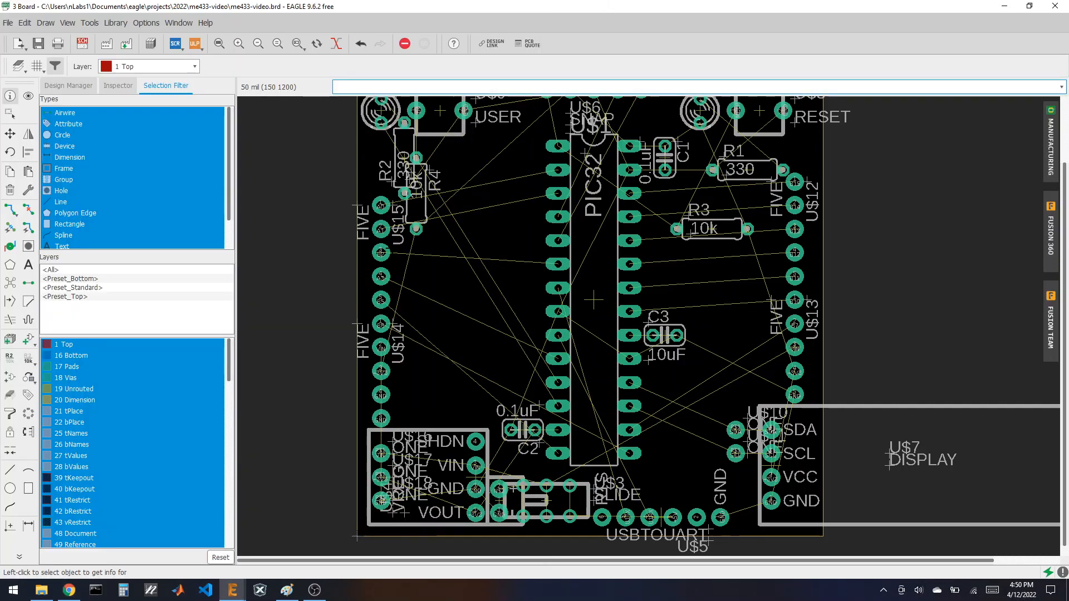
- Set the Y position of header U$15 to 1250 mil in its properties
{"action": "left_click", "coordinate": [404, 253]}
{"action": "left_click", "coordinate": [404, 253]}
{"action": "left_click", "coordinate": [580, 145]}
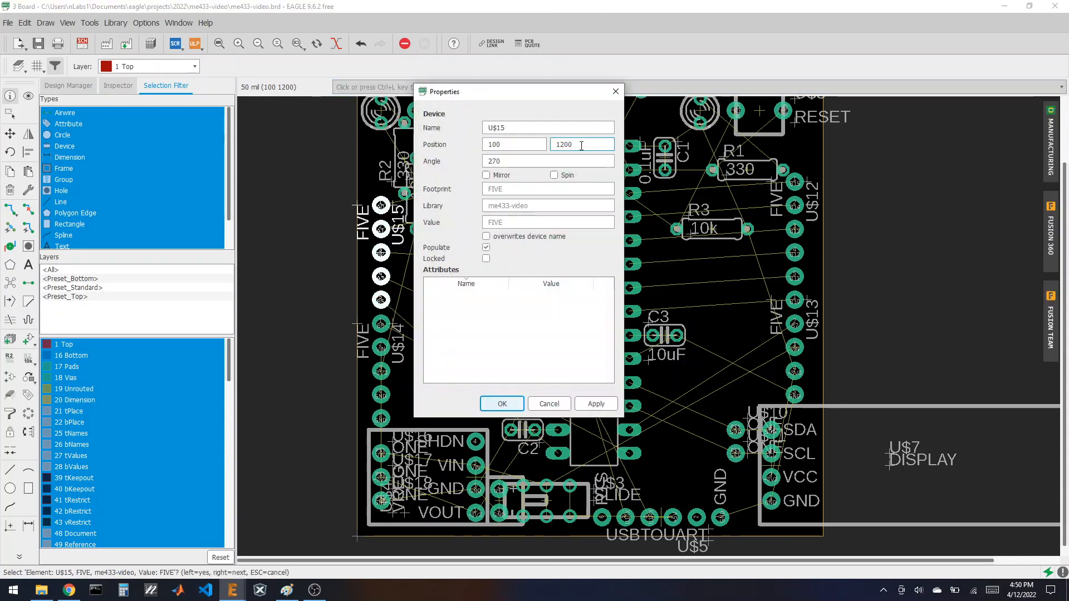
{"action": "left_click", "coordinate": [518, 146]}
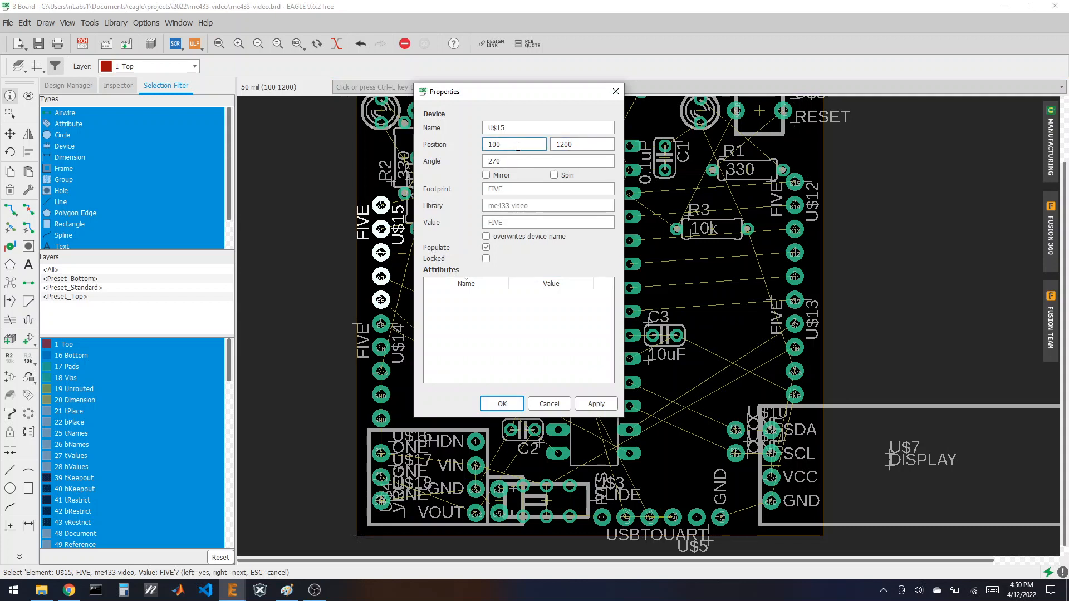
{"action": "left_click", "coordinate": [583, 146]}
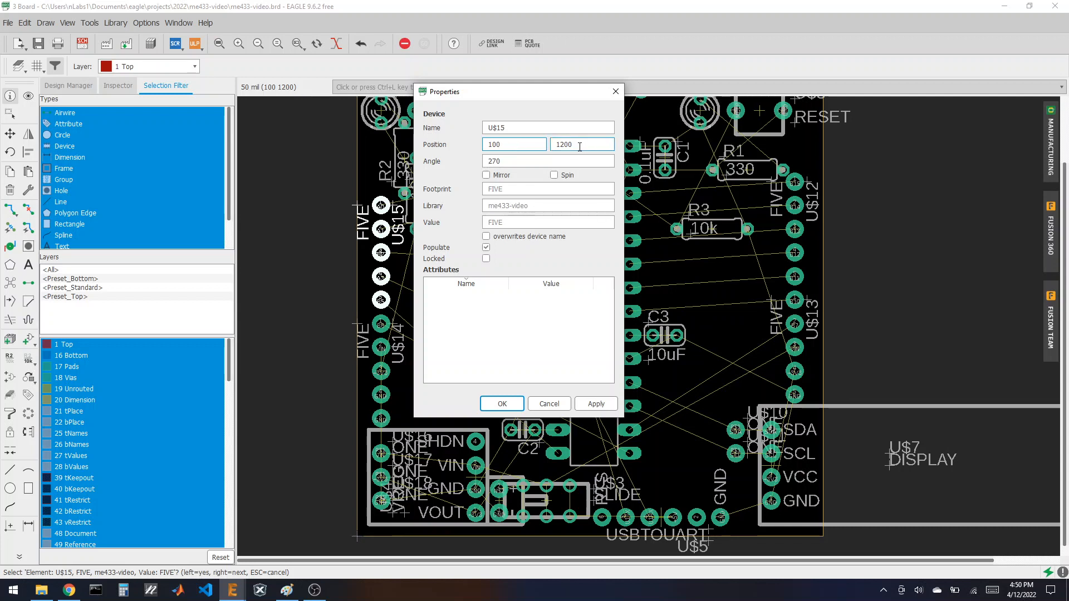
{"action": "left_click_drag", "start_coordinate": [572, 144], "coordinate": [564, 145]}
{"action": "type", "text": "5"}
{"action": "left_click", "coordinate": [502, 403]}
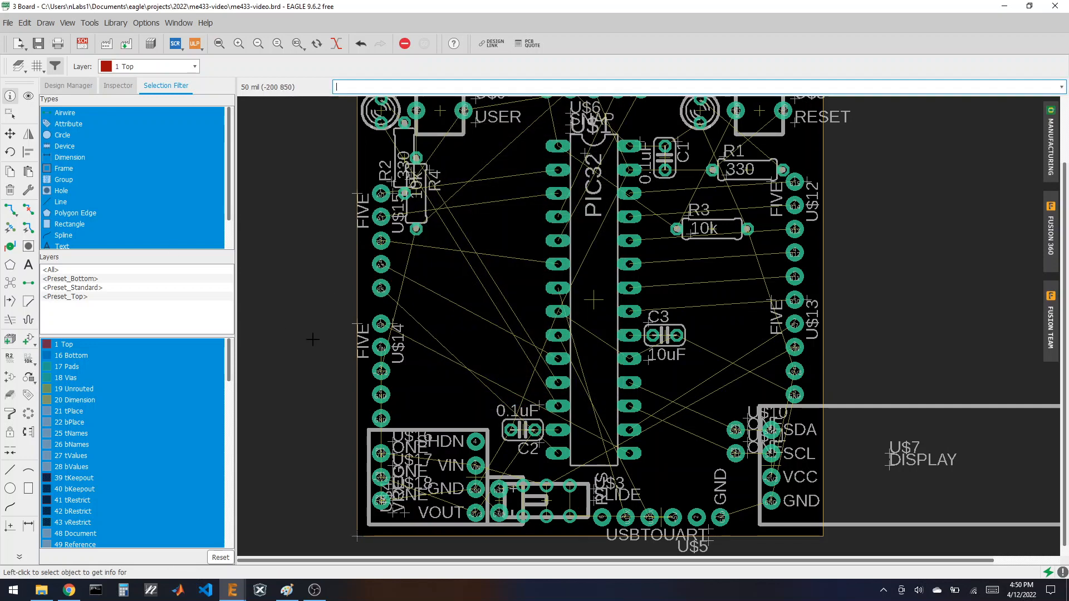
- Move header U$14 up to 100, 750 mil so it continues the pin column directly below U$15
{"action": "left_click", "coordinate": [10, 134]}
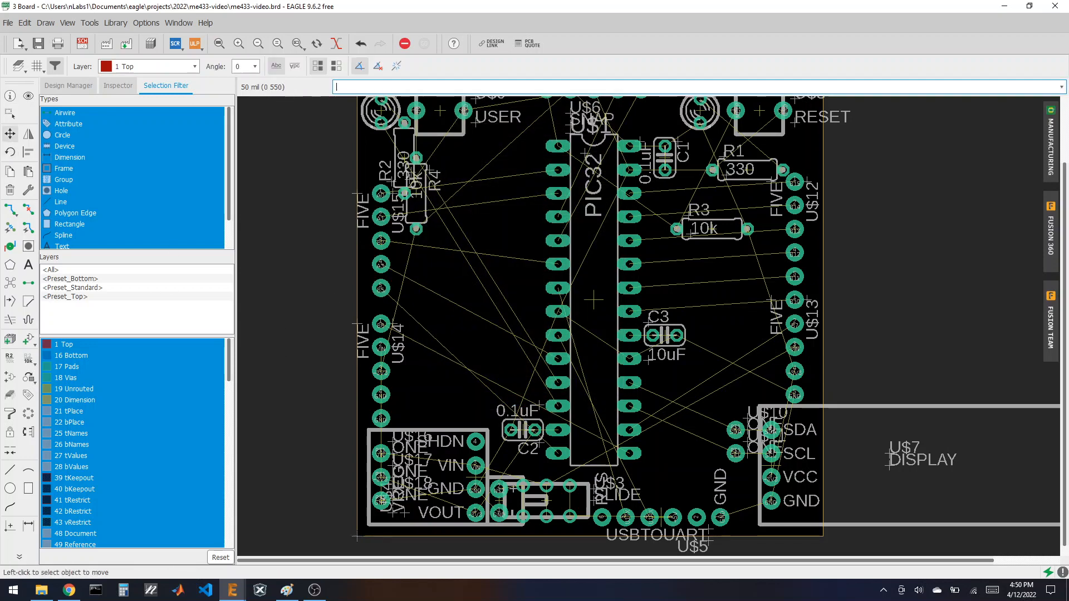
{"action": "left_click", "coordinate": [381, 371]}
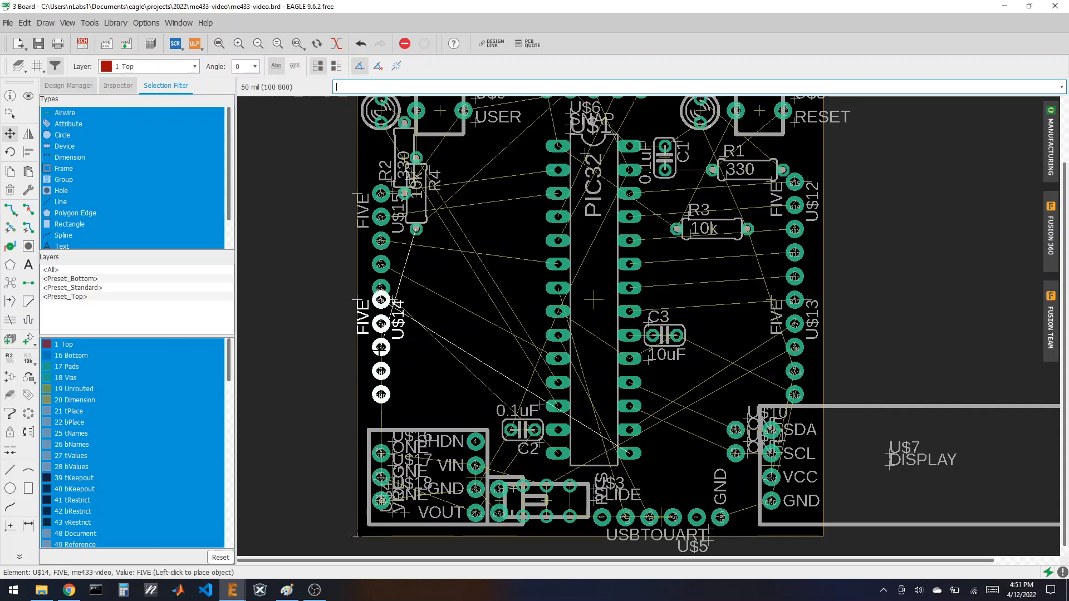
{"action": "left_click", "coordinate": [381, 359]}
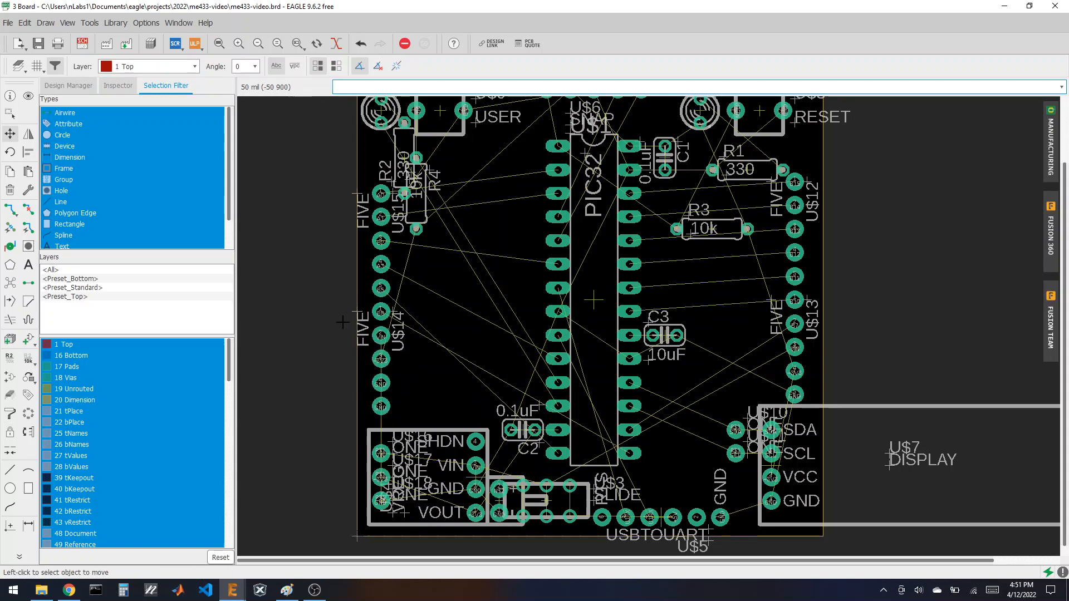
- Consult the reference PCB image in Chrome for the required header pin positions and return to the EAGLE board
{"action": "left_click", "coordinate": [63, 590]}
{"action": "left_click", "coordinate": [65, 592]}
{"action": "left_click", "coordinate": [66, 594]}
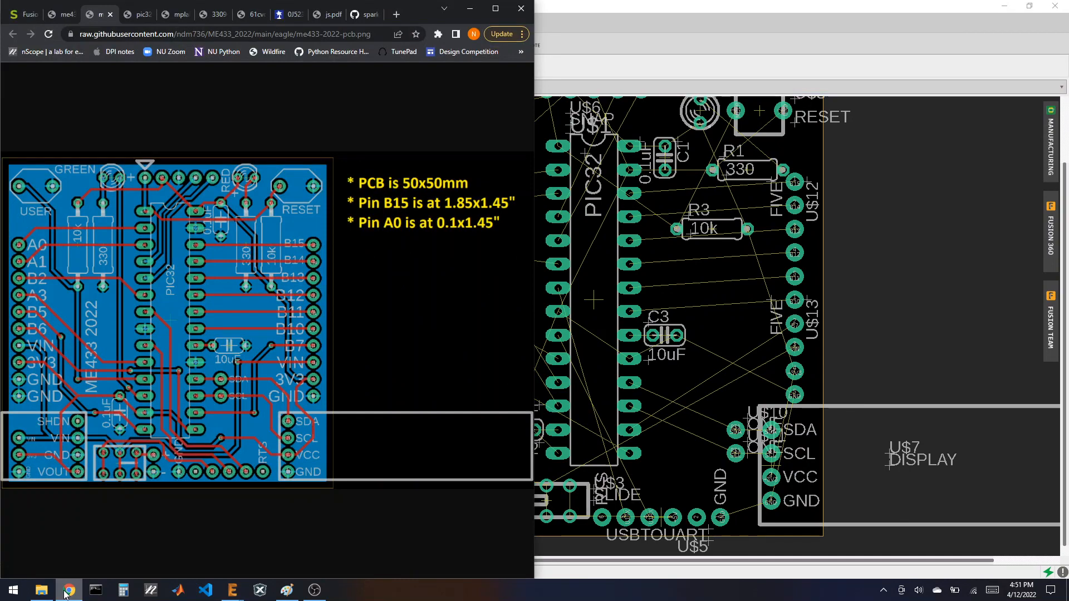
{"action": "left_click", "coordinate": [66, 592]}
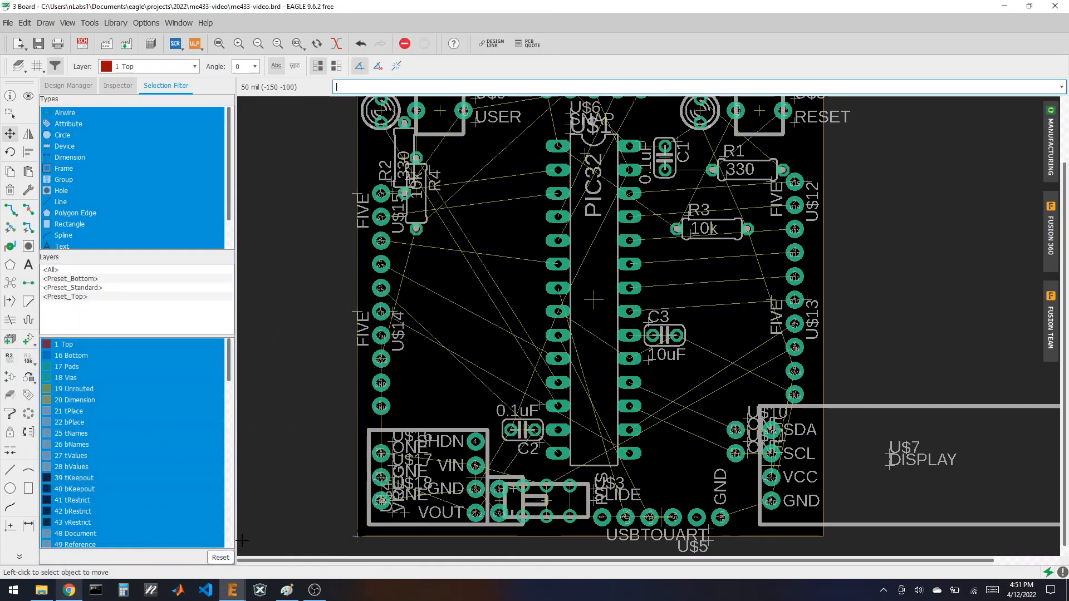
{"action": "left_click", "coordinate": [74, 593]}
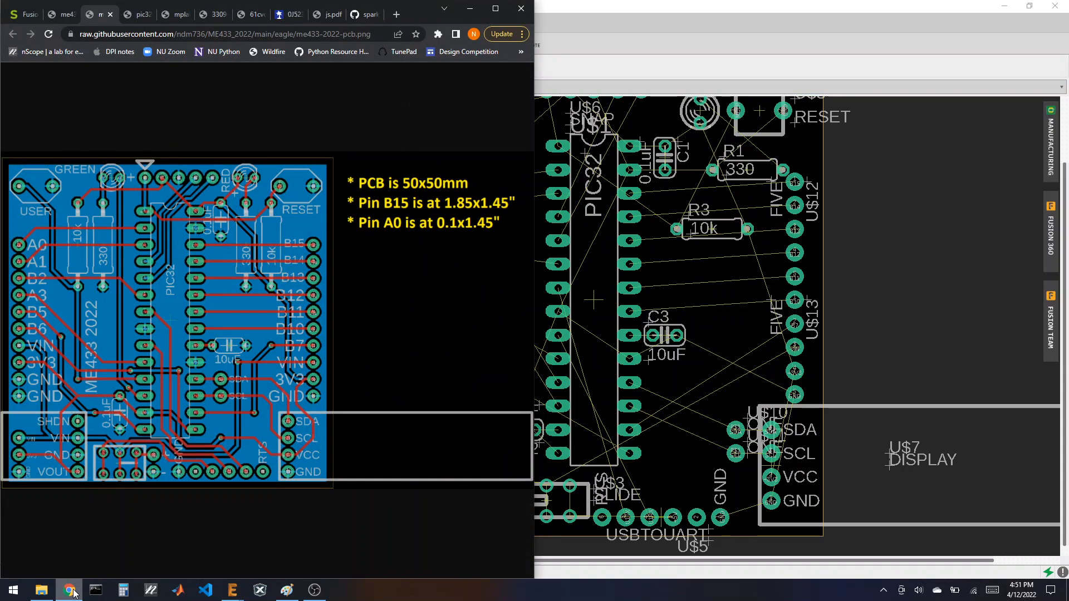
{"action": "left_click", "coordinate": [74, 594]}
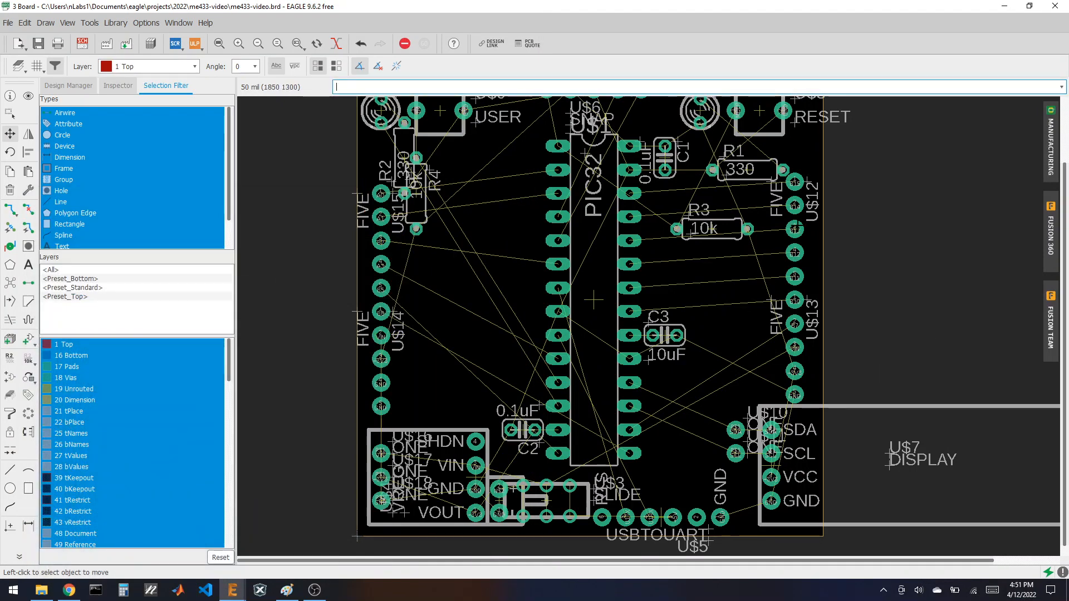
- Move header U$12 down to Y 1250 mil and set its X position to 1850 mil
{"action": "left_click", "coordinate": [795, 229]}
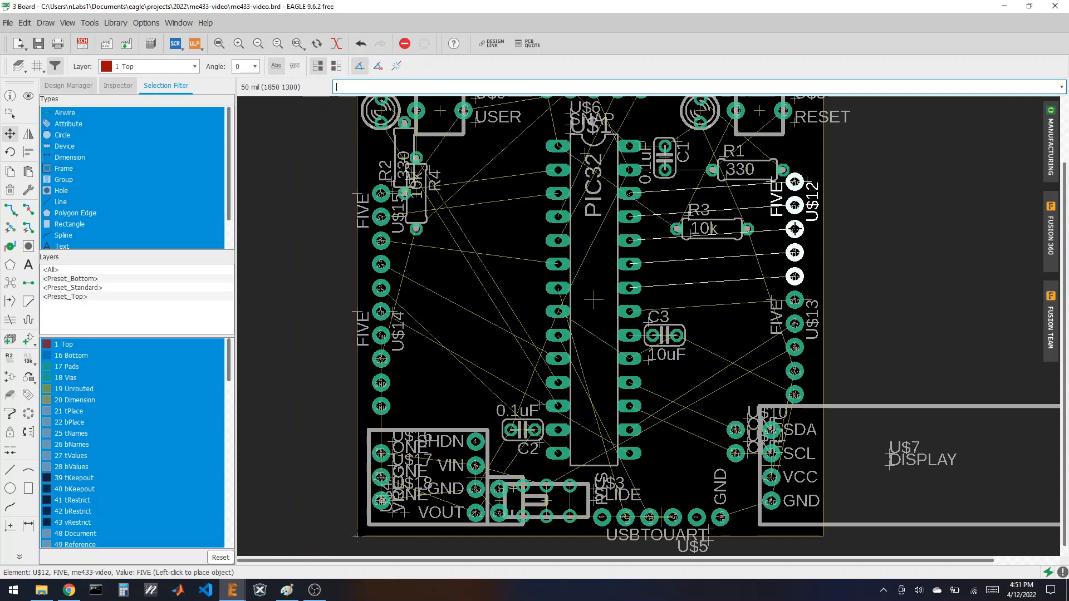
{"action": "left_click", "coordinate": [806, 241]}
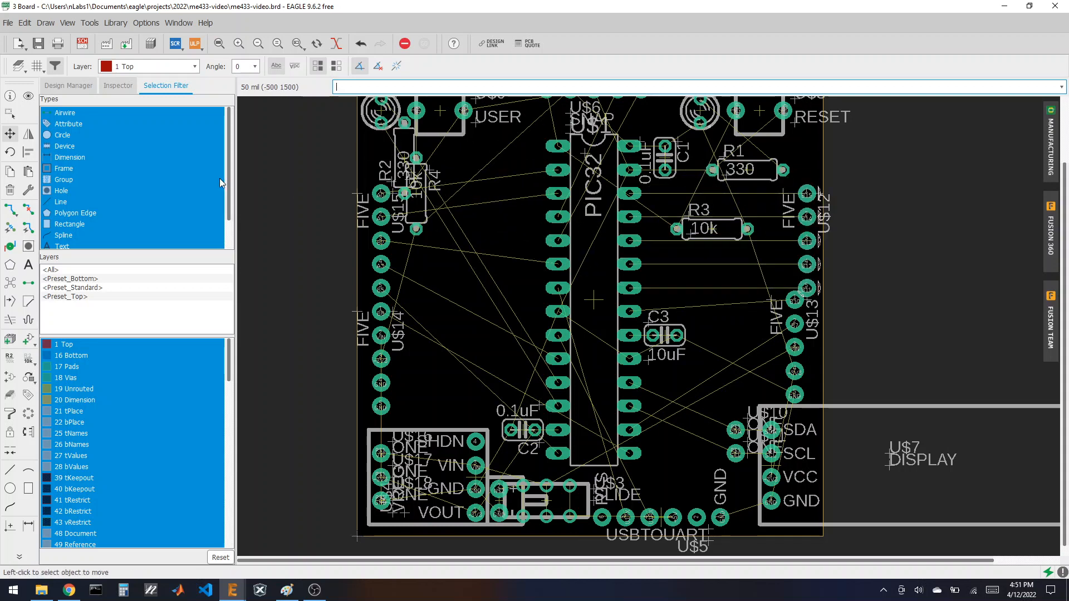
{"action": "left_click", "coordinate": [10, 96]}
{"action": "left_click", "coordinate": [806, 241]}
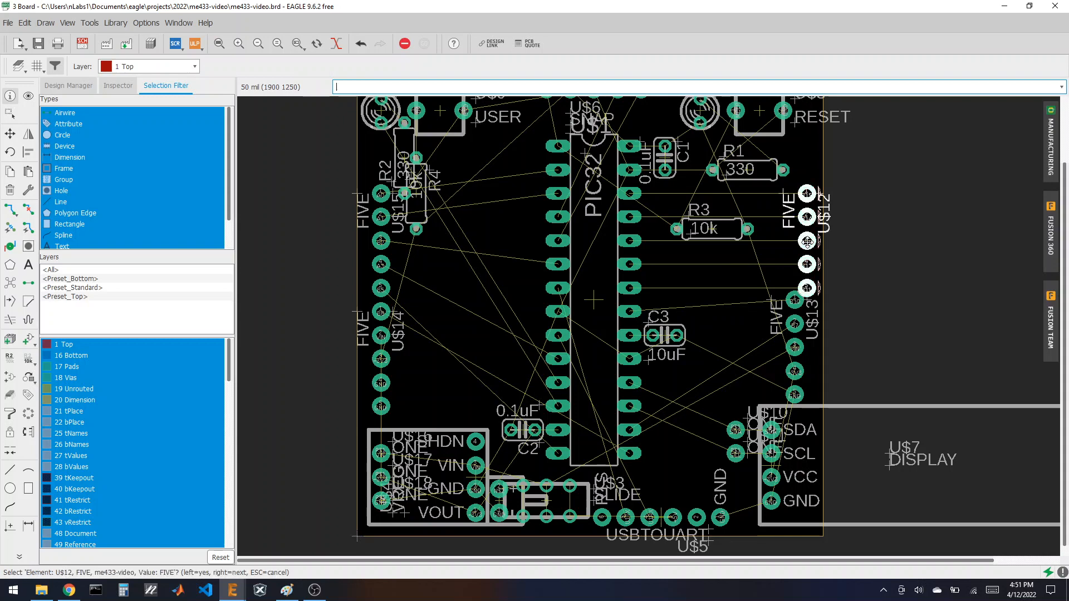
{"action": "left_click", "coordinate": [807, 241]}
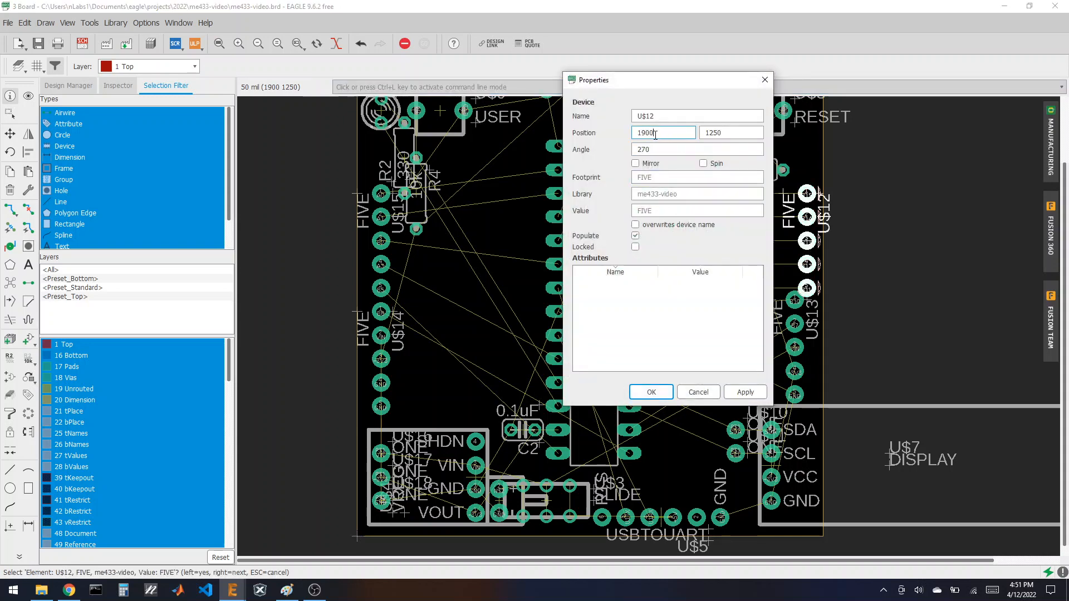
{"action": "left_click_drag", "start_coordinate": [670, 132], "coordinate": [645, 135]}
{"action": "key", "text": "BackSpace"}
{"action": "type", "text": "850"}
{"action": "left_click", "coordinate": [731, 133]}
{"action": "left_click", "coordinate": [651, 392]}
- Move header U$13 down to 1850, 750 mil so it continues the pin column directly below U$12
{"action": "left_click", "coordinate": [11, 135]}
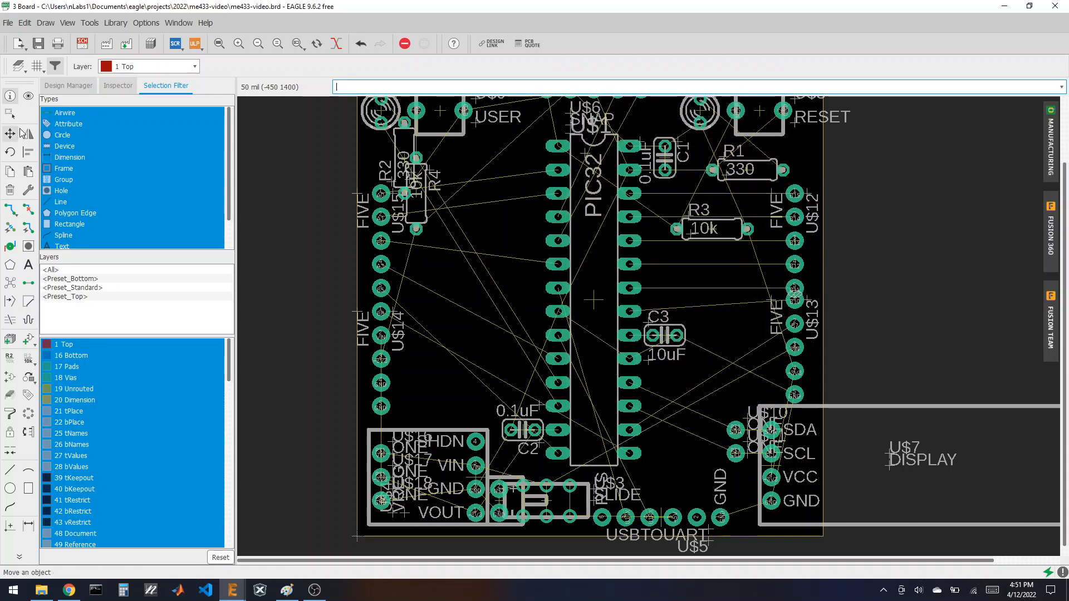
{"action": "left_click", "coordinate": [794, 347]}
{"action": "left_click", "coordinate": [794, 359]}
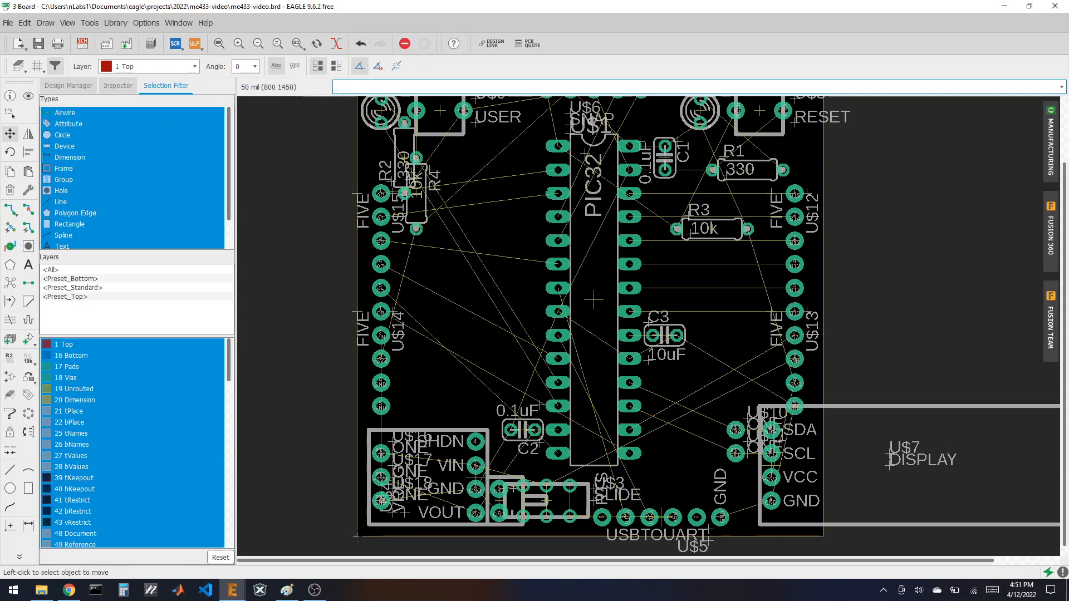
- Examine the spacing and pad labels of headers U$12 and U$13 along the board edge
{"action": "scroll", "coordinate": [373, 215], "scroll_direction": "up", "scroll_amount": 5}
{"action": "scroll", "coordinate": [372, 214], "scroll_direction": "down", "scroll_amount": 7}
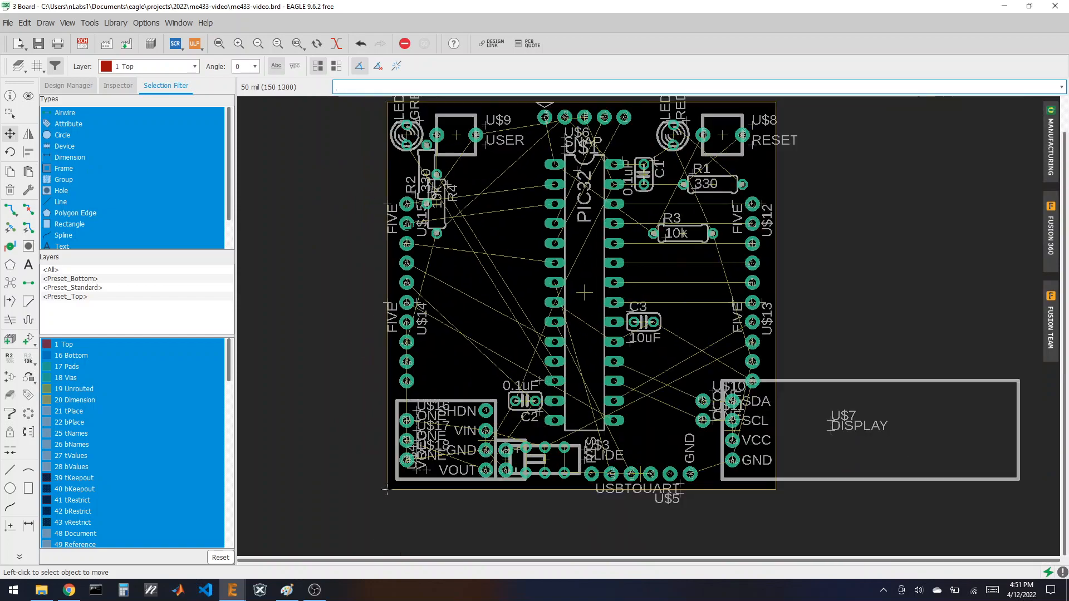
{"action": "scroll", "coordinate": [373, 214], "scroll_direction": "up", "scroll_amount": 4}
{"action": "scroll", "coordinate": [698, 341], "scroll_direction": "down", "scroll_amount": 4}
{"action": "scroll", "coordinate": [743, 269], "scroll_direction": "up", "scroll_amount": 3}
{"action": "scroll", "coordinate": [724, 268], "scroll_direction": "up", "scroll_amount": 4}
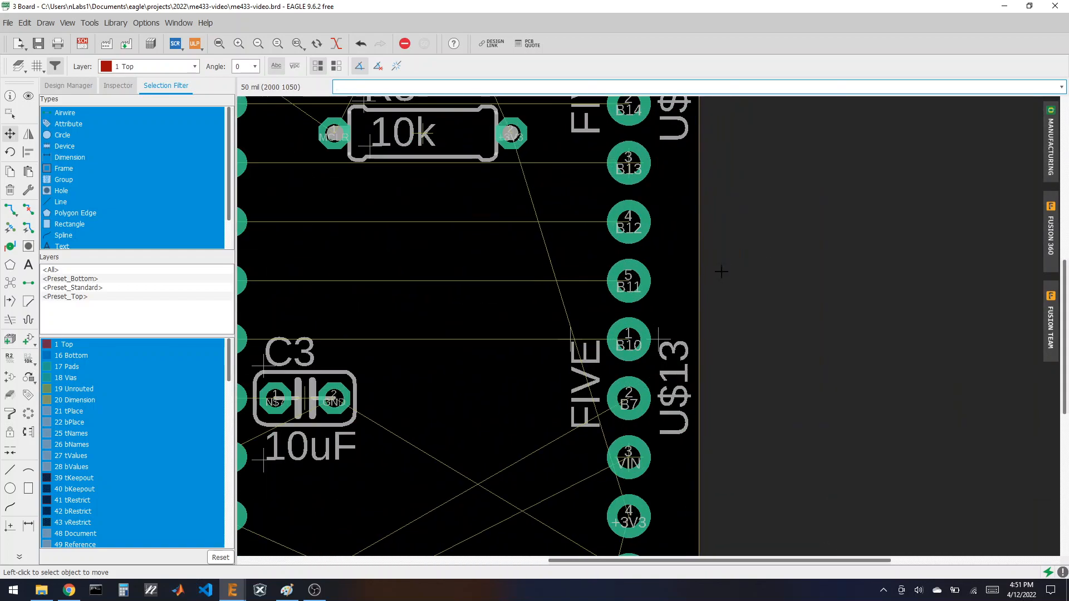
{"action": "scroll", "coordinate": [739, 281], "scroll_direction": "down", "scroll_amount": 4}
{"action": "scroll", "coordinate": [738, 280], "scroll_direction": "down", "scroll_amount": 3}
{"action": "scroll", "coordinate": [833, 267], "scroll_direction": "up", "scroll_amount": 1}
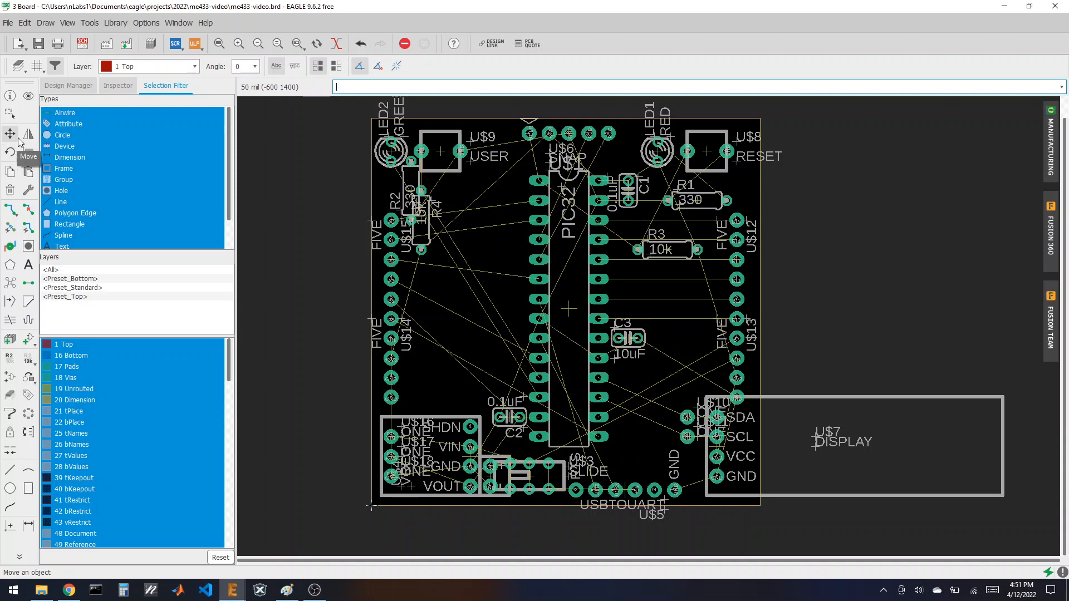
- Lock header U$15 in place through its properties
{"action": "left_click", "coordinate": [10, 96]}
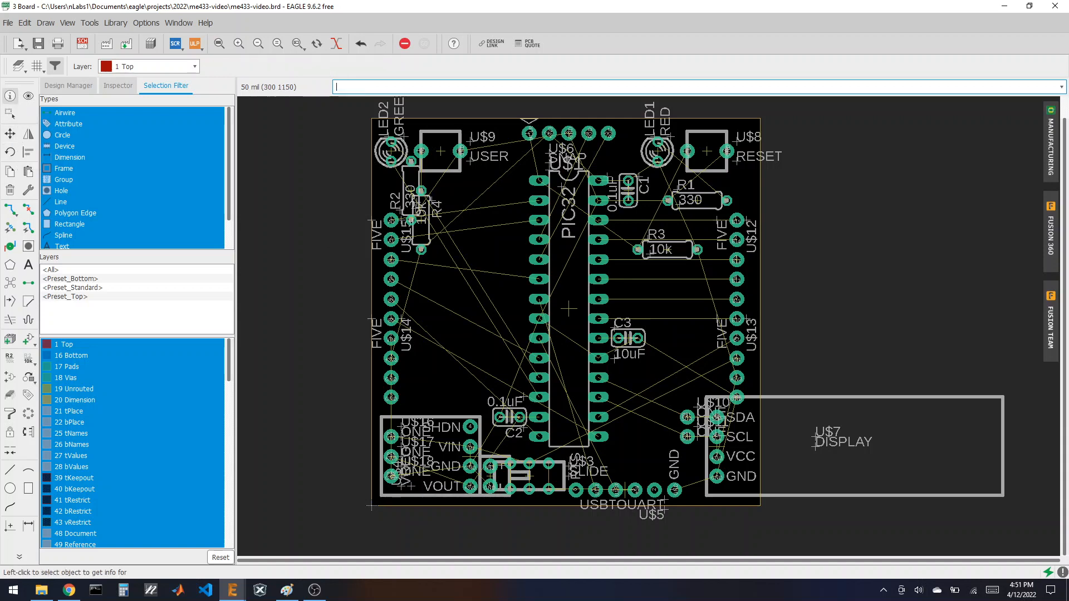
{"action": "left_click", "coordinate": [390, 260]}
{"action": "left_click", "coordinate": [391, 266]}
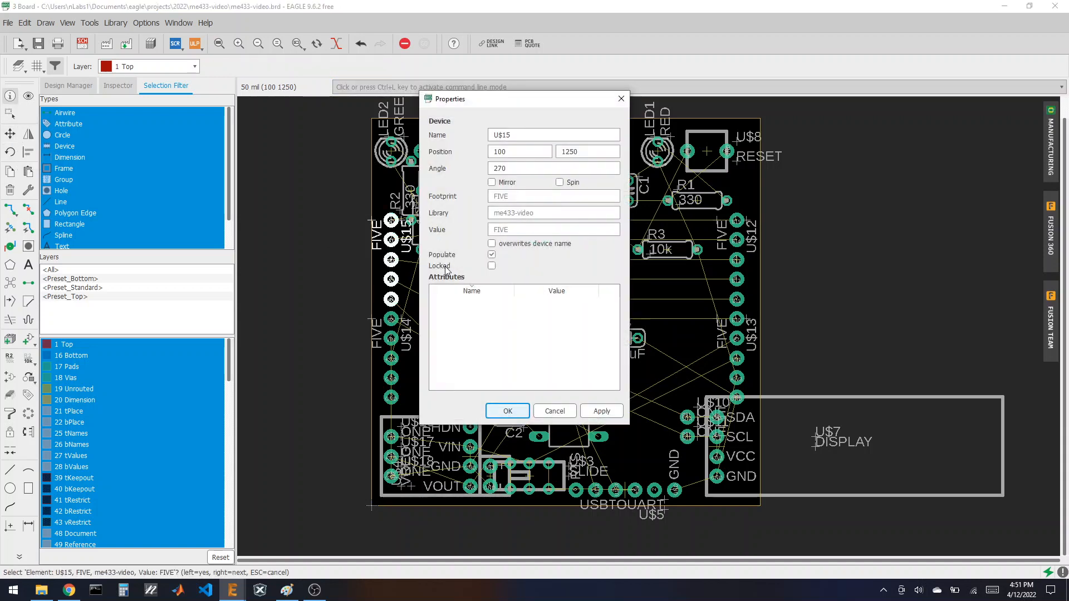
{"action": "left_click", "coordinate": [508, 410]}
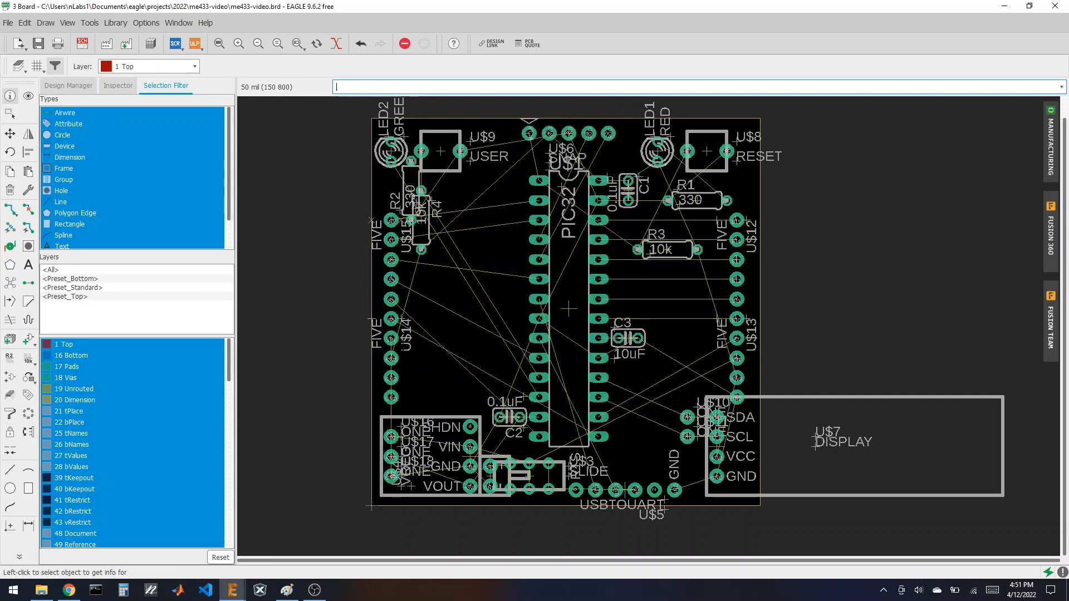
- Lock header U$14 in place through its properties
{"action": "left_click", "coordinate": [392, 344]}
{"action": "left_click", "coordinate": [483, 513]}
{"action": "scroll", "coordinate": [391, 356], "scroll_direction": "up", "scroll_amount": 1}
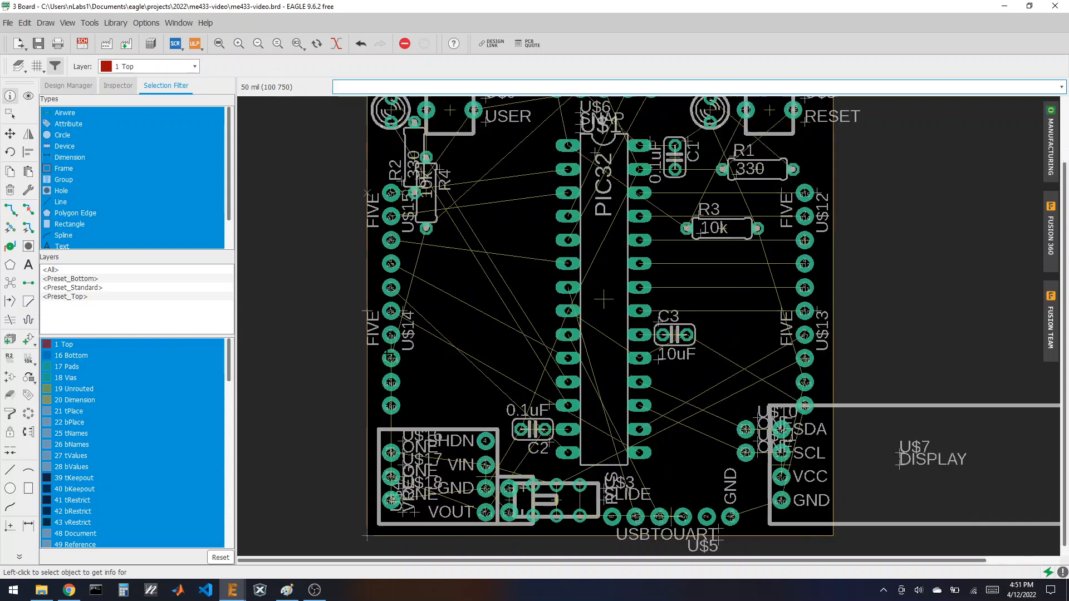
{"action": "scroll", "coordinate": [390, 357], "scroll_direction": "up", "scroll_amount": 2}
{"action": "left_click", "coordinate": [412, 358]}
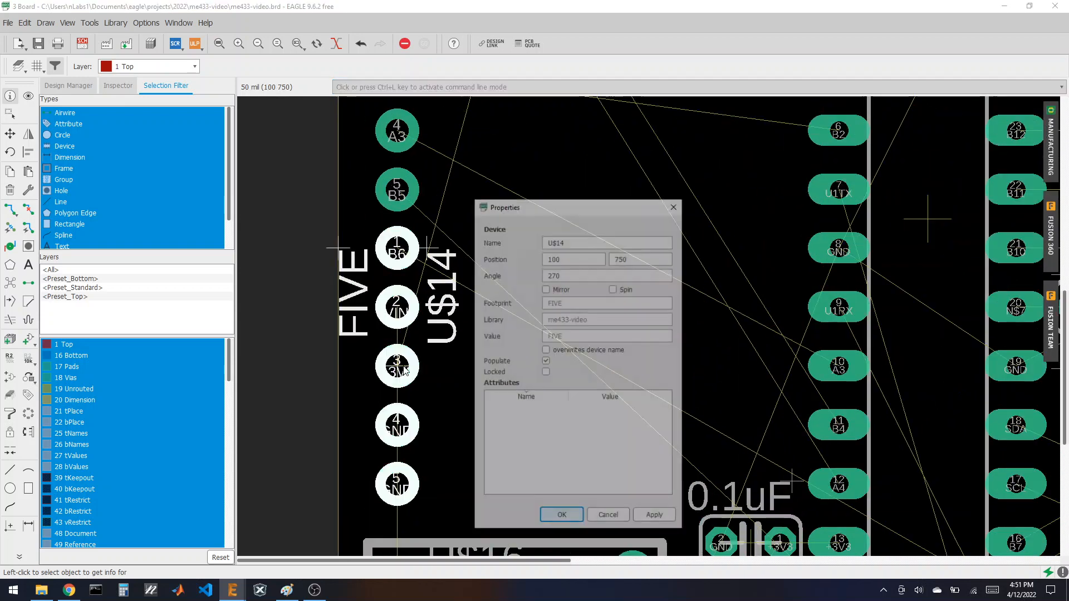
{"action": "left_click", "coordinate": [561, 517]}
- Lock header U$13 in place through its properties
{"action": "scroll", "coordinate": [691, 328], "scroll_direction": "down", "scroll_amount": 5}
{"action": "scroll", "coordinate": [673, 329], "scroll_direction": "up", "scroll_amount": 3}
{"action": "scroll", "coordinate": [615, 342], "scroll_direction": "up", "scroll_amount": 1}
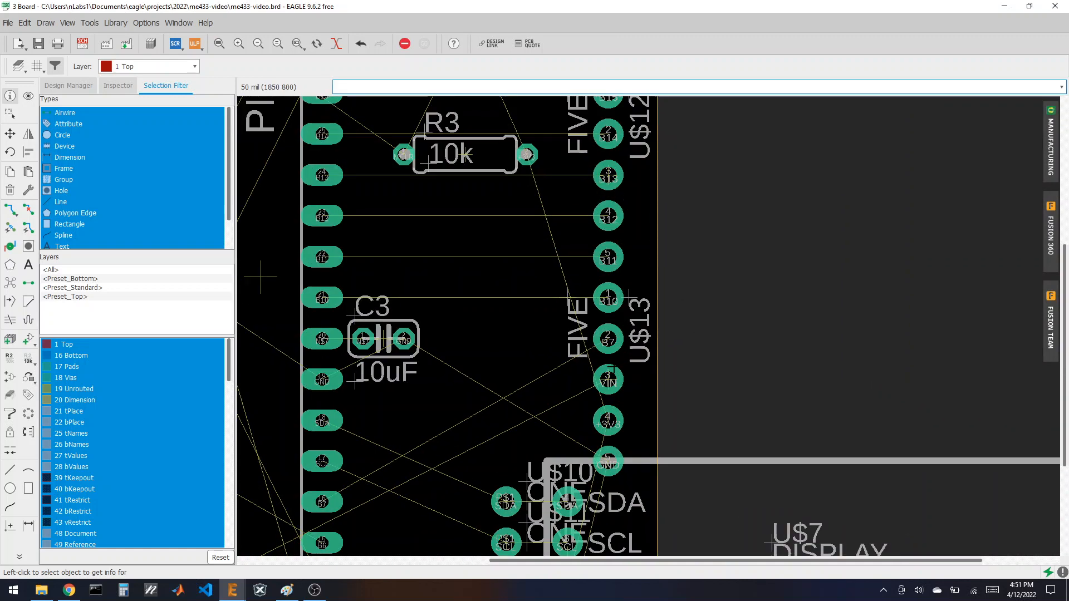
{"action": "left_click", "coordinate": [612, 376]}
{"action": "left_click", "coordinate": [417, 386]}
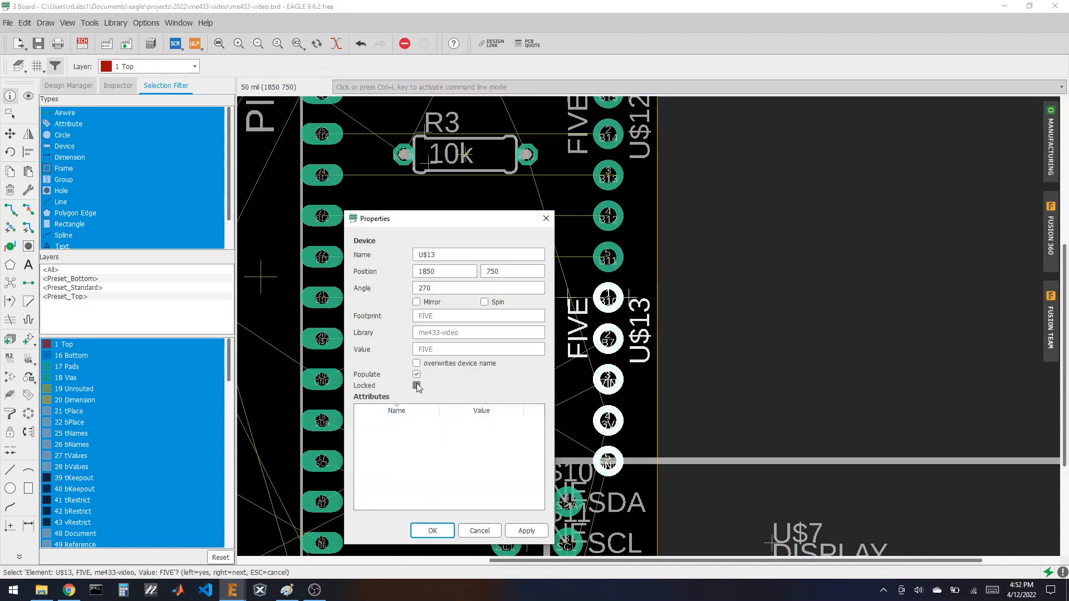
{"action": "left_click", "coordinate": [436, 530]}
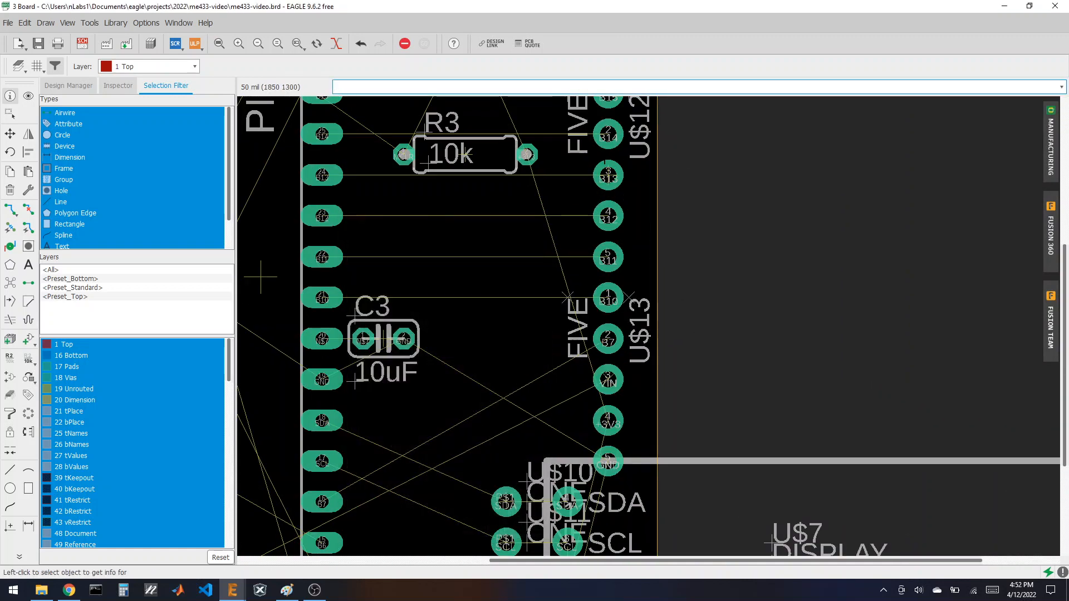
- Lock header U$12 in place through its properties
{"action": "left_click", "coordinate": [607, 166]}
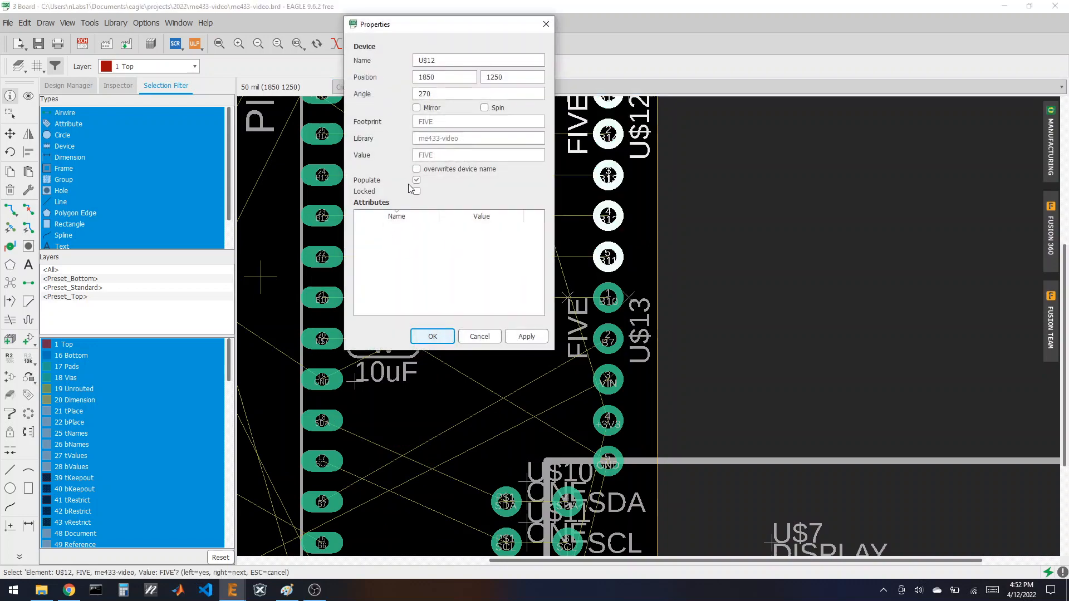
{"action": "left_click", "coordinate": [417, 192]}
{"action": "left_click", "coordinate": [433, 336]}
{"action": "scroll", "coordinate": [743, 304], "scroll_direction": "down", "scroll_amount": 3}
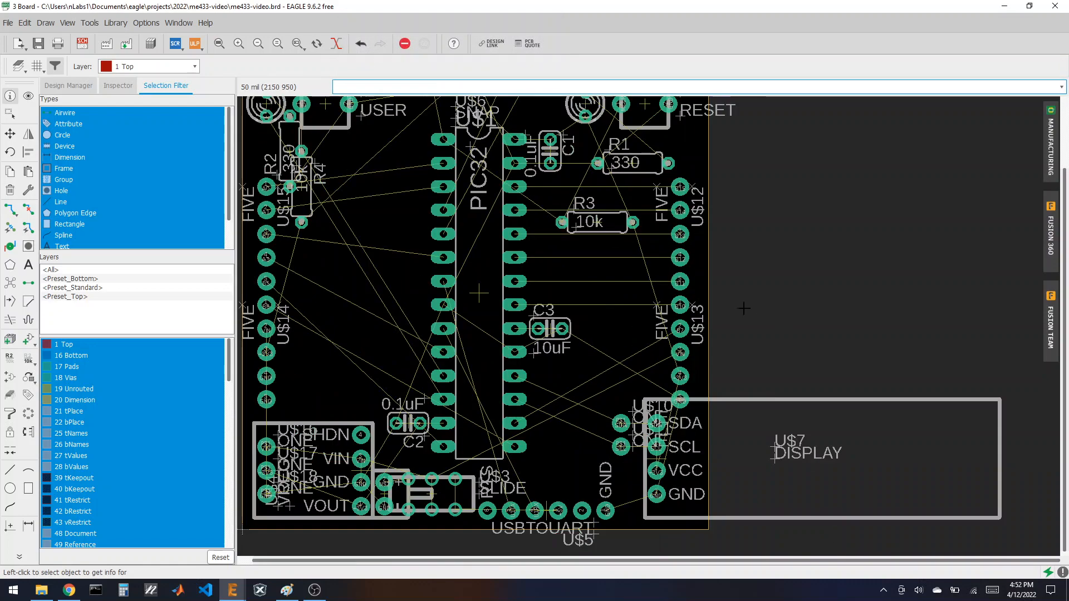
- Try to delete the locked header U$15 at its origin near pin A0
{"action": "scroll", "coordinate": [748, 299], "scroll_direction": "down", "scroll_amount": 2}
{"action": "scroll", "coordinate": [430, 258], "scroll_direction": "up", "scroll_amount": 5}
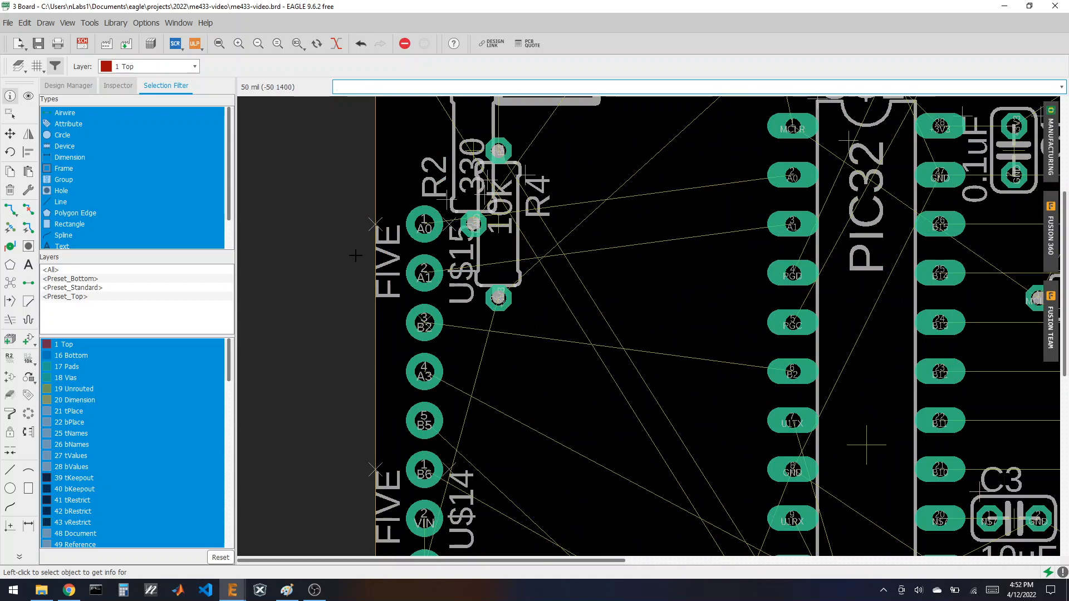
{"action": "left_click", "coordinate": [10, 190]}
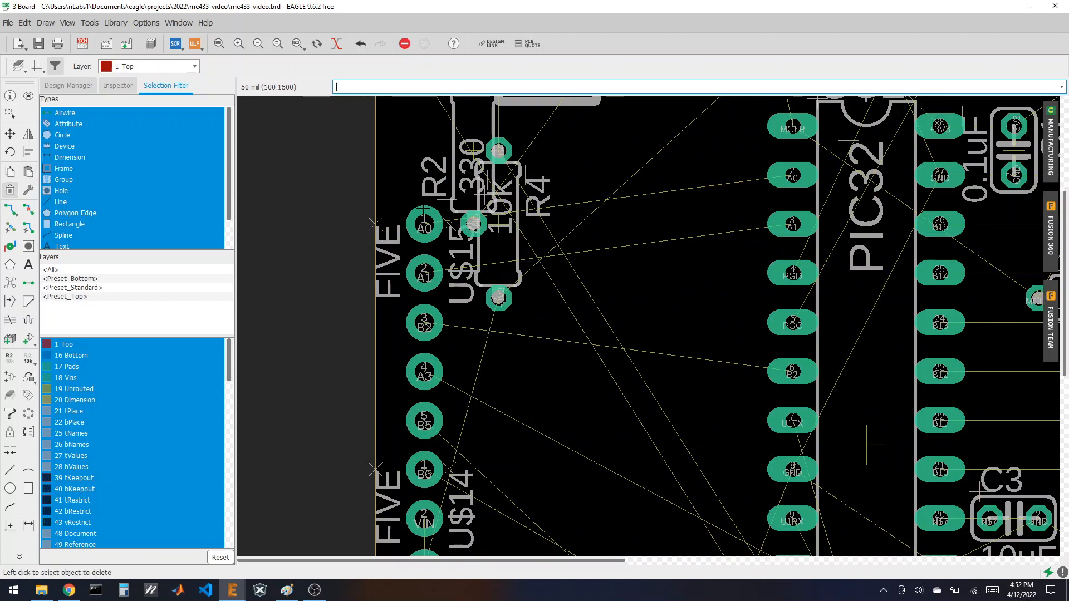
{"action": "left_click", "coordinate": [380, 224]}
{"action": "left_click", "coordinate": [381, 224]}
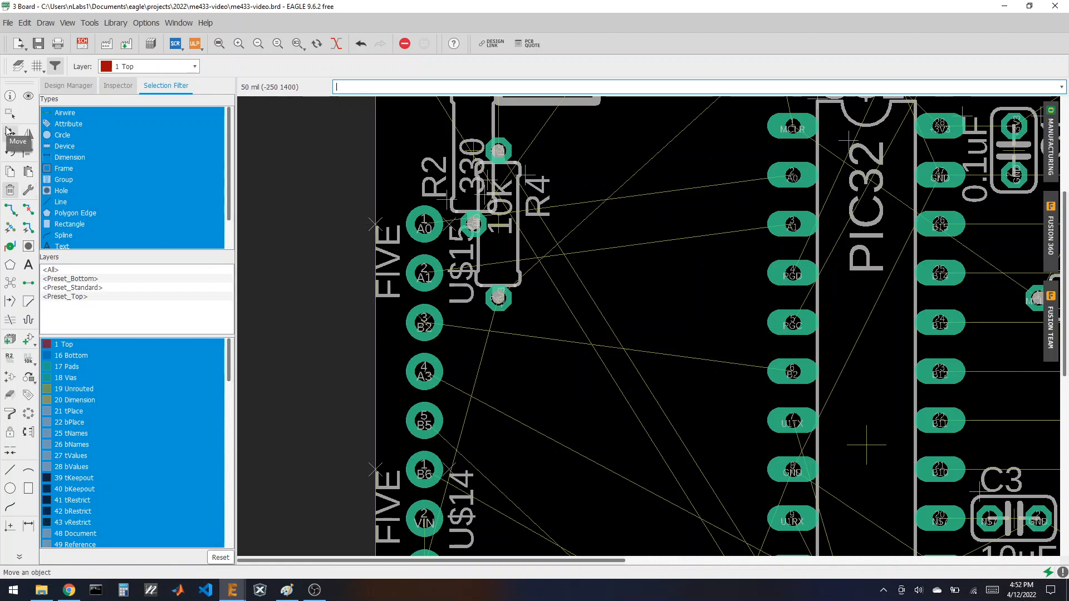
- Review the lock setting of header U$15 in its properties
{"action": "left_click", "coordinate": [10, 95]}
{"action": "left_click", "coordinate": [466, 339]}
{"action": "left_click", "coordinate": [466, 339]}
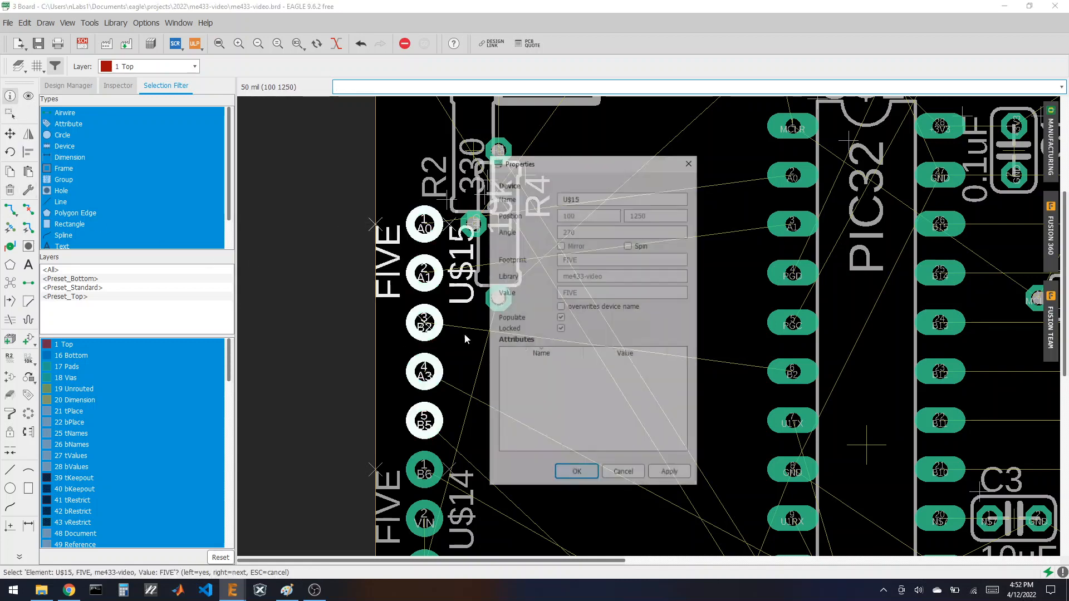
{"action": "left_click", "coordinate": [576, 471]}
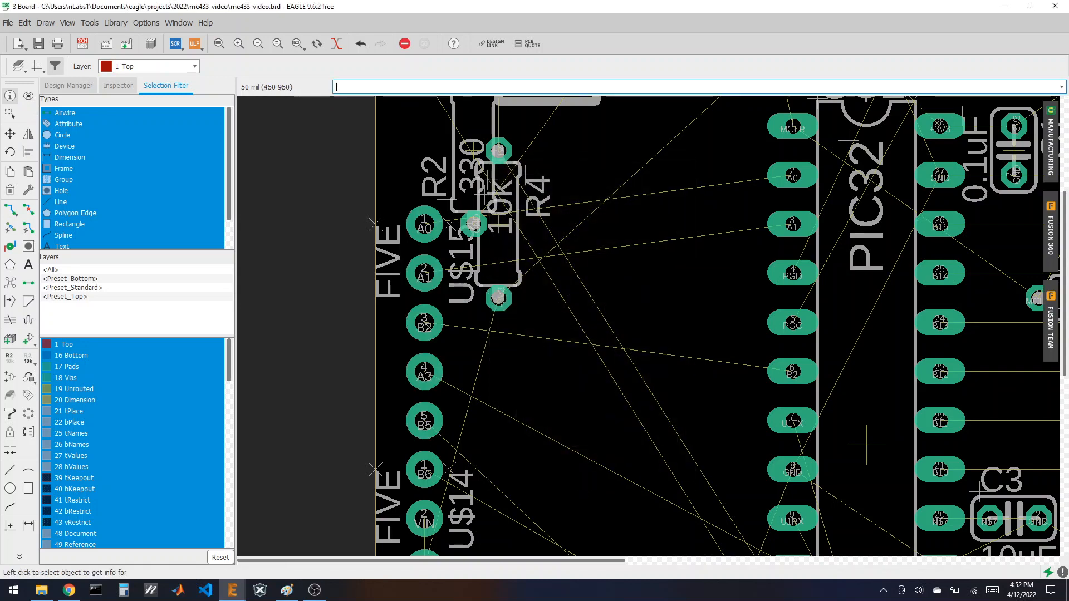
- Undo the last two property changes and delete the name and value labels of headers U$15 and U$14
{"action": "key", "text": "ctrl+z"}
{"action": "key", "text": "ctrl+z"}
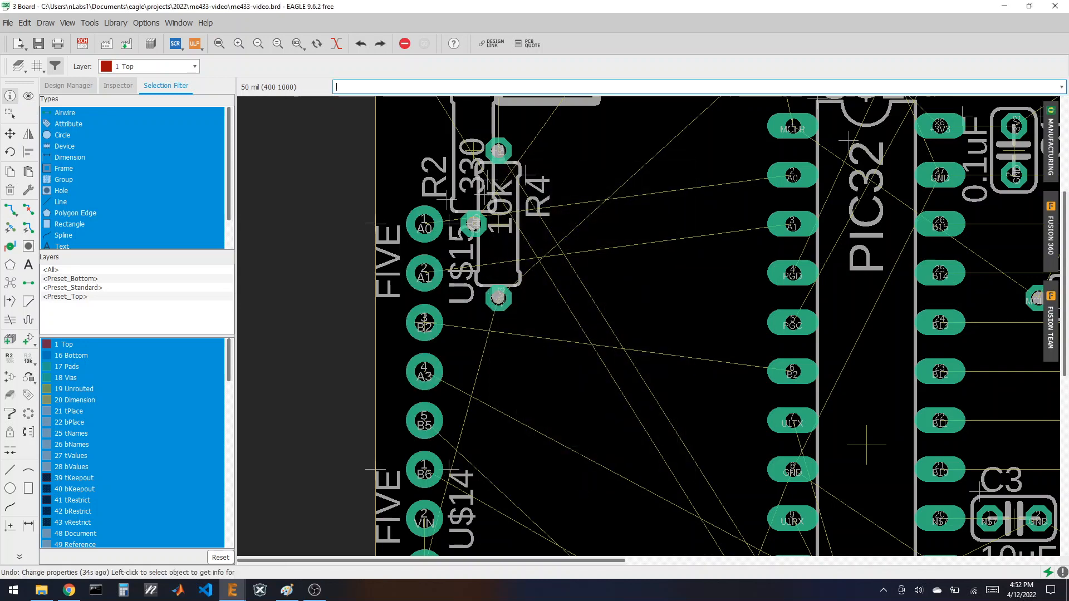
{"action": "left_click", "coordinate": [10, 190]}
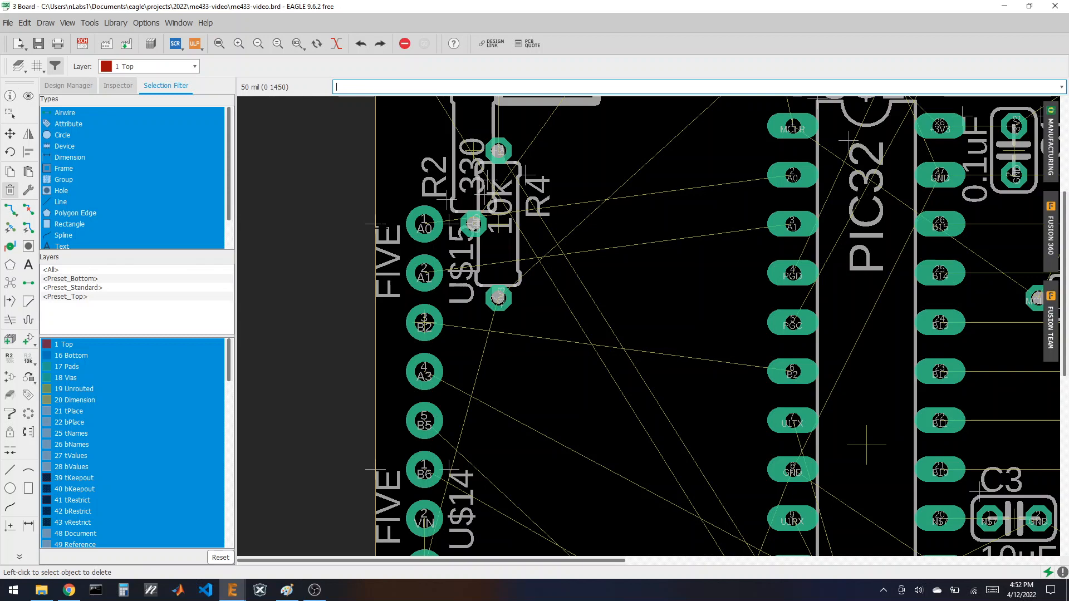
{"action": "left_click", "coordinate": [376, 225]}
{"action": "left_click", "coordinate": [449, 224]}
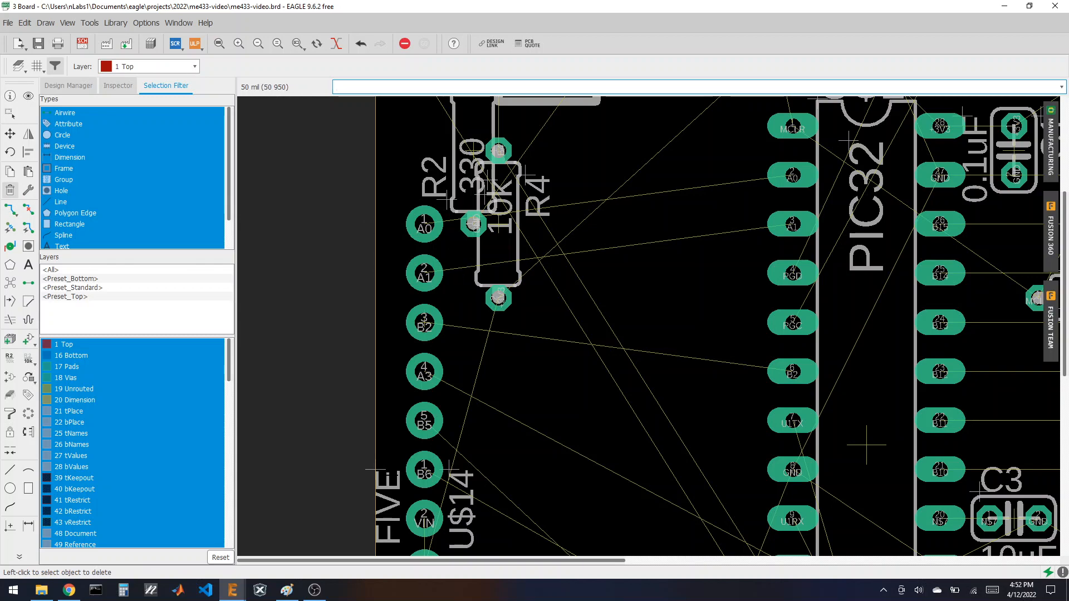
{"action": "left_click", "coordinate": [376, 469]}
{"action": "left_click", "coordinate": [455, 470]}
{"action": "left_click", "coordinate": [455, 470]}
- Delete the name and value labels of headers U$13 and U$12 along the board edge beside pins B15 to GND
{"action": "scroll", "coordinate": [415, 323], "scroll_direction": "down", "scroll_amount": 1}
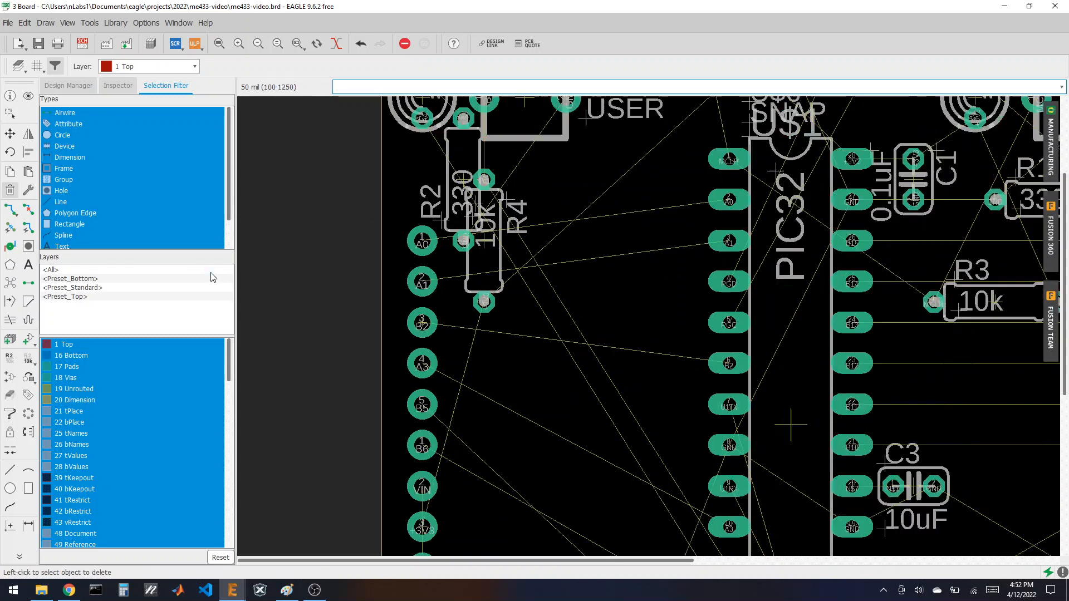
{"action": "scroll", "coordinate": [278, 295], "scroll_direction": "down", "scroll_amount": 5}
{"action": "scroll", "coordinate": [586, 363], "scroll_direction": "up", "scroll_amount": 1}
{"action": "scroll", "coordinate": [589, 359], "scroll_direction": "up", "scroll_amount": 4}
{"action": "left_click", "coordinate": [592, 348]}
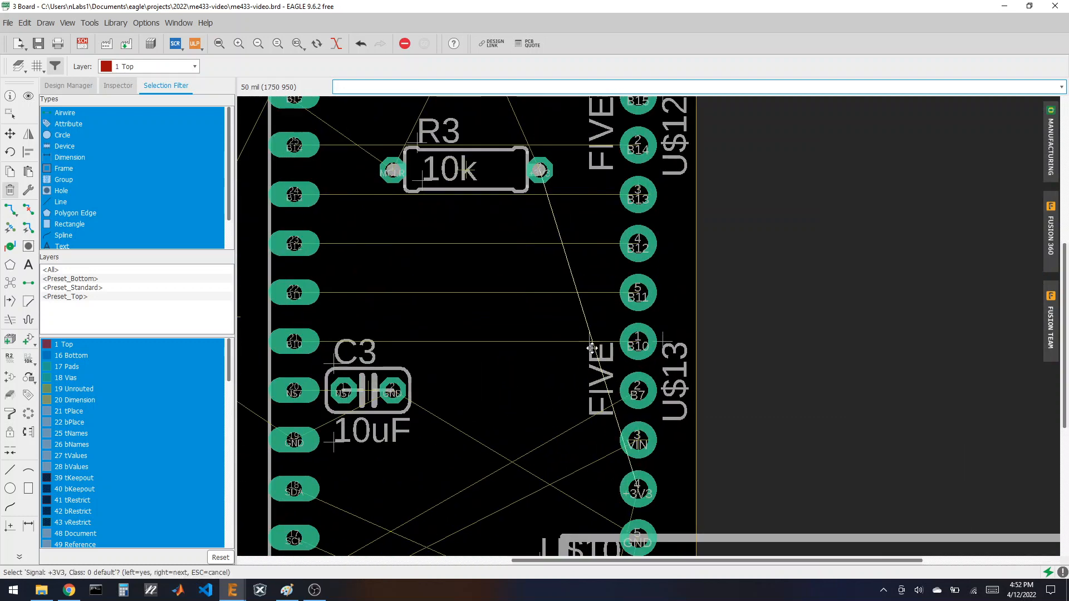
{"action": "left_click", "coordinate": [591, 350]}
{"action": "left_click", "coordinate": [657, 338]}
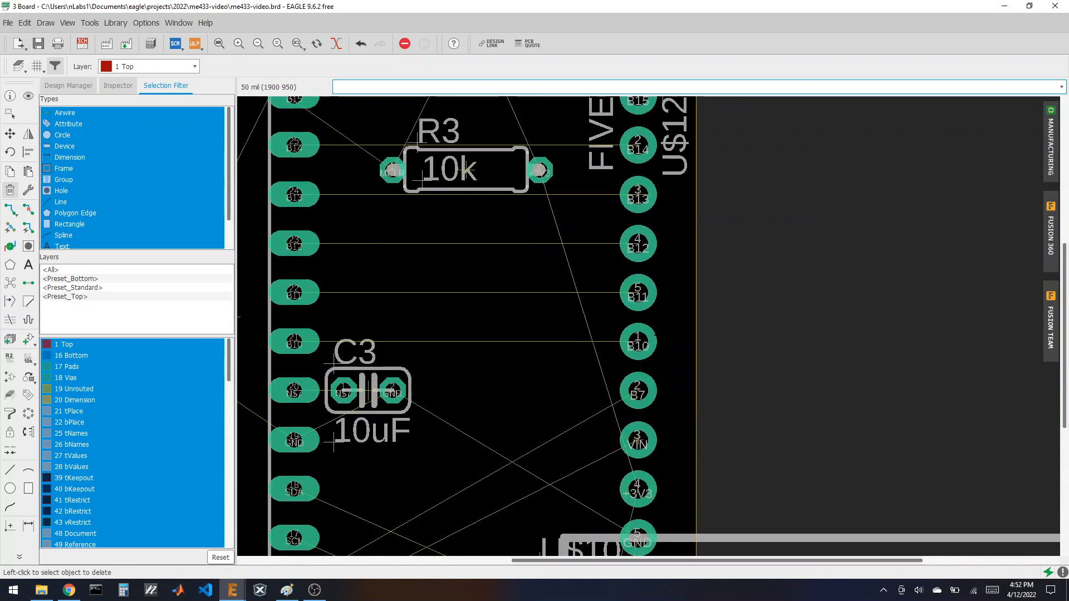
{"action": "scroll", "coordinate": [375, 327], "scroll_direction": "down", "scroll_amount": 3}
{"action": "scroll", "coordinate": [329, 365], "scroll_direction": "up", "scroll_amount": 2}
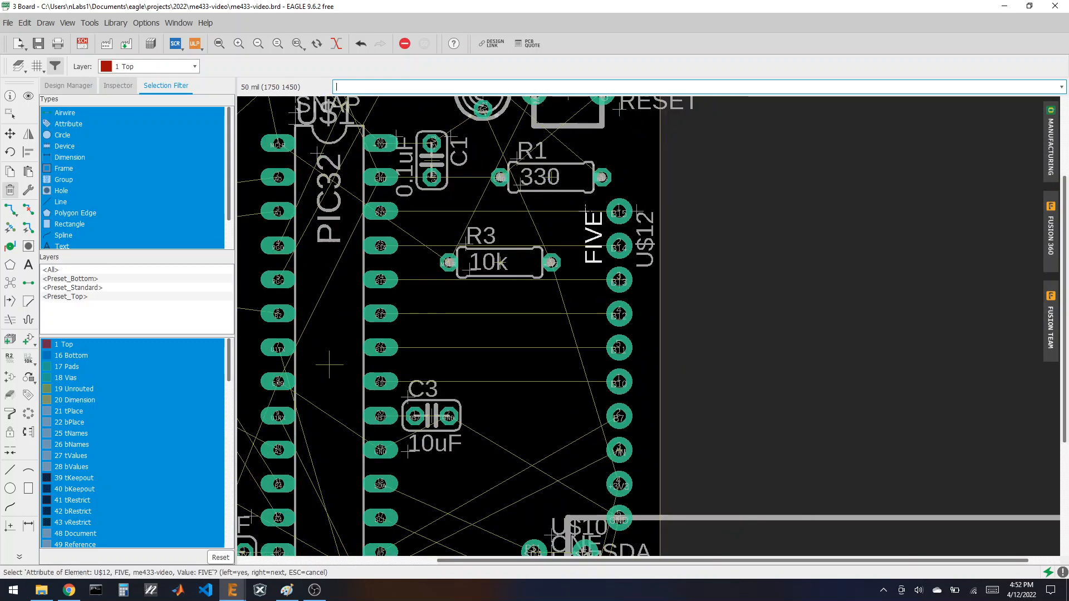
{"action": "scroll", "coordinate": [668, 244], "scroll_direction": "down", "scroll_amount": 4}
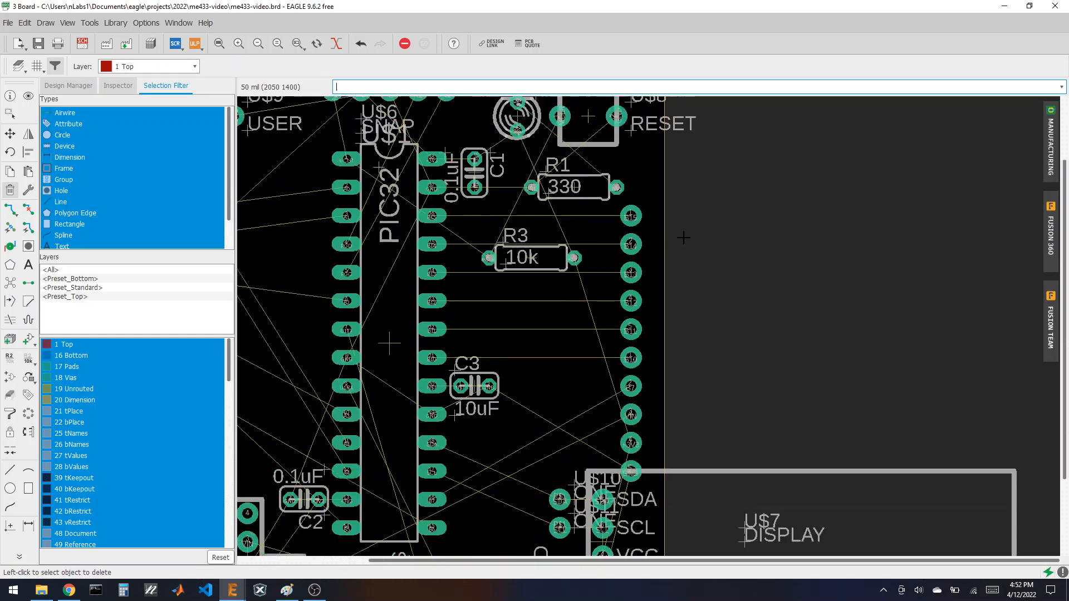
- Delete the name labels of resistors R1 and R3, leaving their values in place
{"action": "scroll", "coordinate": [574, 228], "scroll_direction": "up", "scroll_amount": 4}
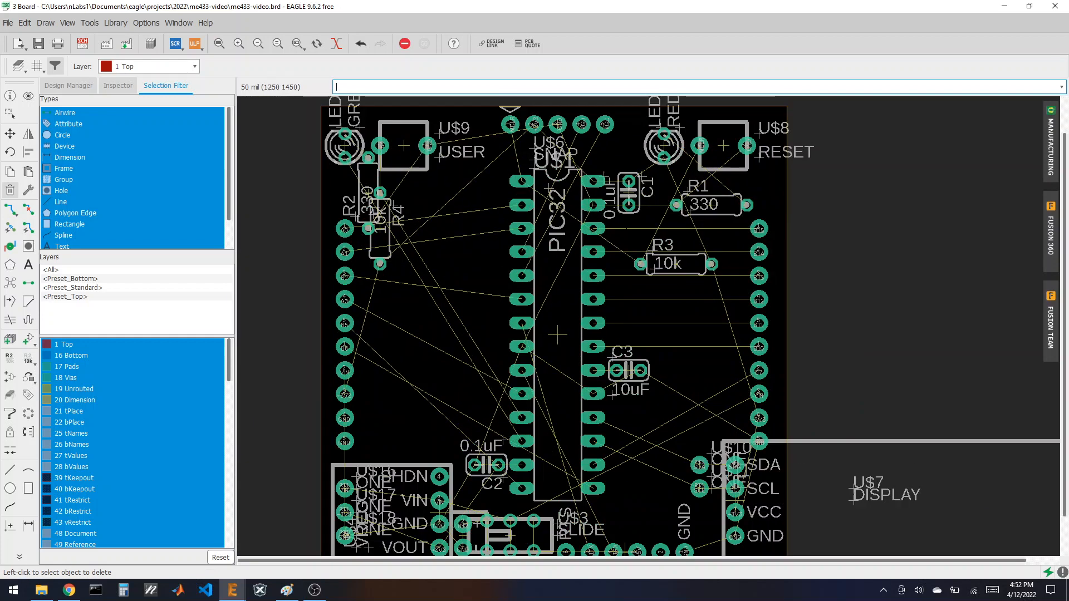
{"action": "scroll", "coordinate": [623, 226], "scroll_direction": "up", "scroll_amount": 1}
{"action": "scroll", "coordinate": [624, 226], "scroll_direction": "down", "scroll_amount": 3}
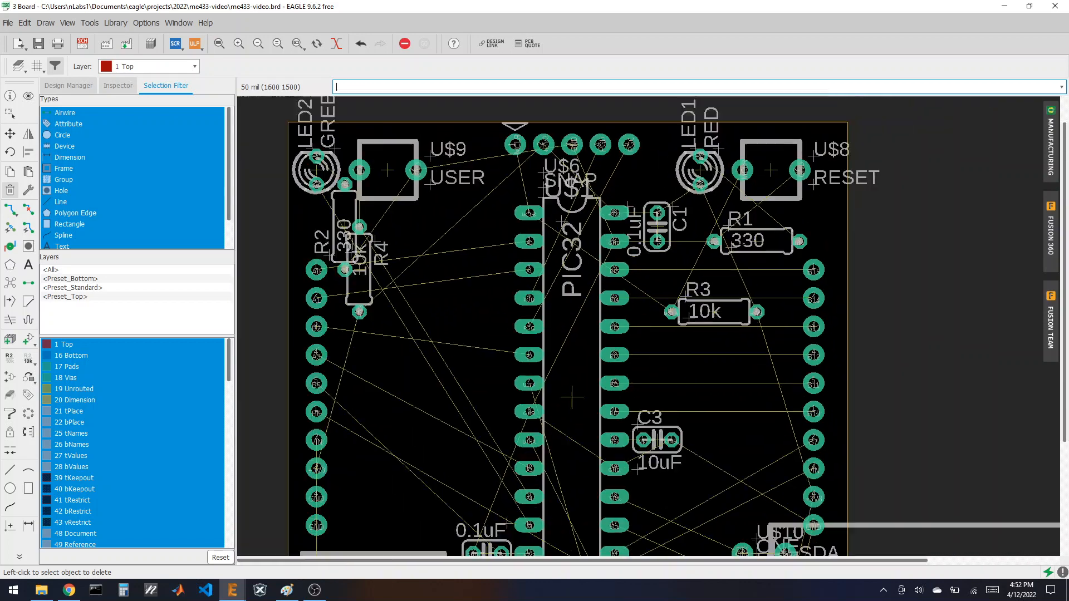
{"action": "scroll", "coordinate": [623, 223], "scroll_direction": "up", "scroll_amount": 3}
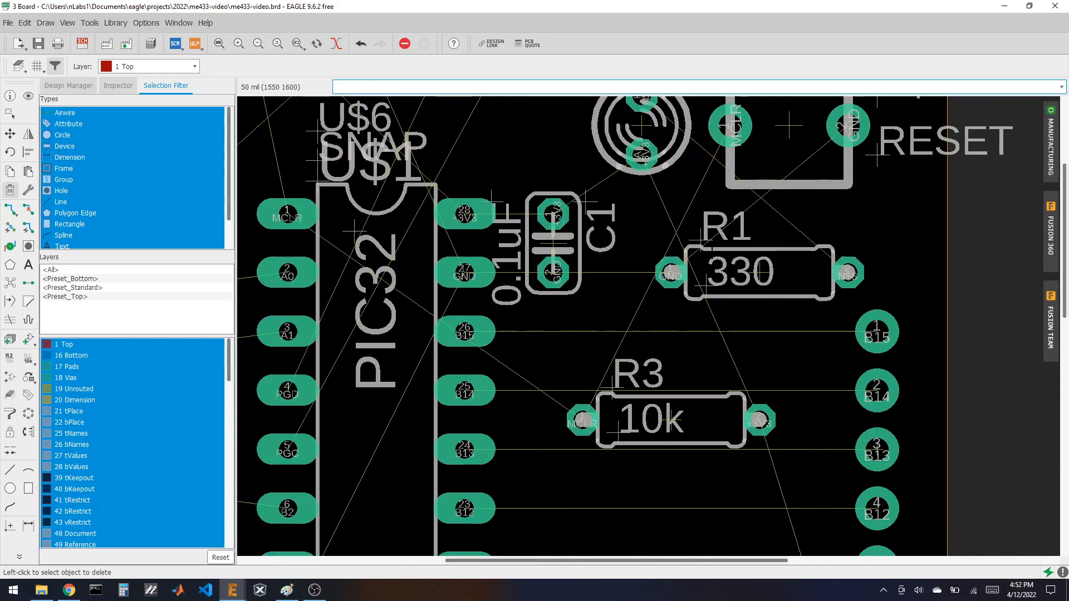
{"action": "left_click", "coordinate": [702, 238]}
{"action": "left_click", "coordinate": [616, 383]}
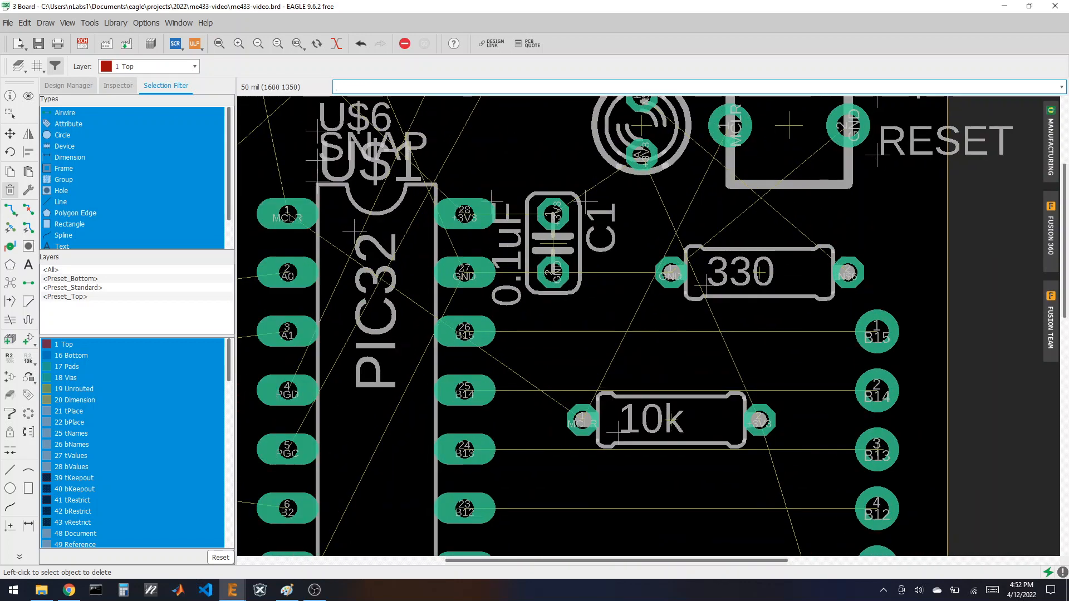
- Delete the name labels of the overlapping resistors R2 and R4, leaving their values in place
{"action": "scroll", "coordinate": [730, 379], "scroll_direction": "down", "scroll_amount": 7}
{"action": "scroll", "coordinate": [518, 388], "scroll_direction": "up", "scroll_amount": 6}
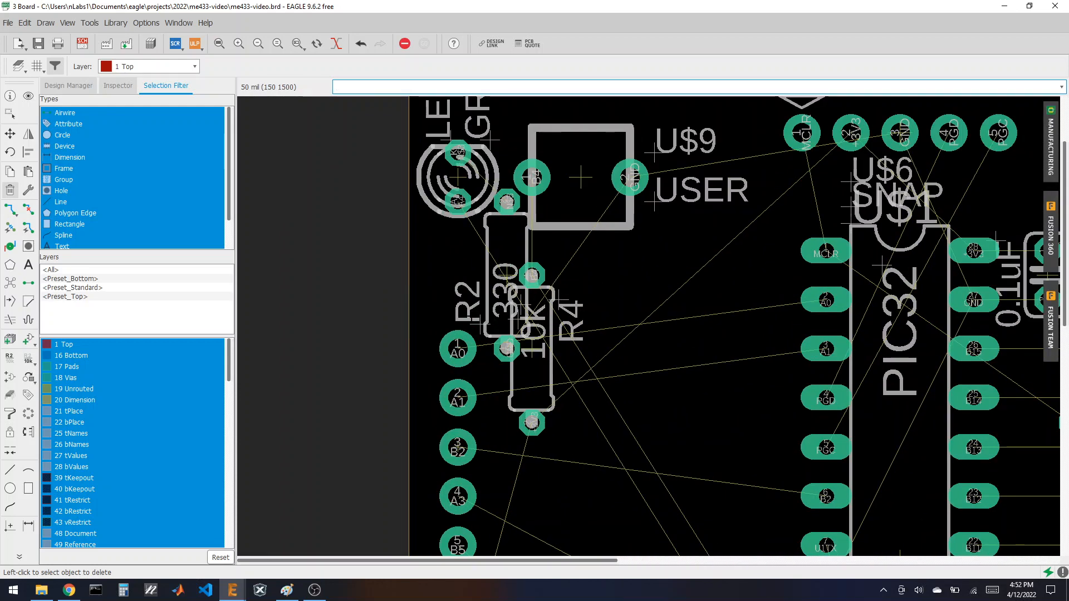
{"action": "left_click", "coordinate": [474, 315]}
{"action": "left_click", "coordinate": [559, 301]}
{"action": "scroll", "coordinate": [617, 361], "scroll_direction": "down", "scroll_amount": 3}
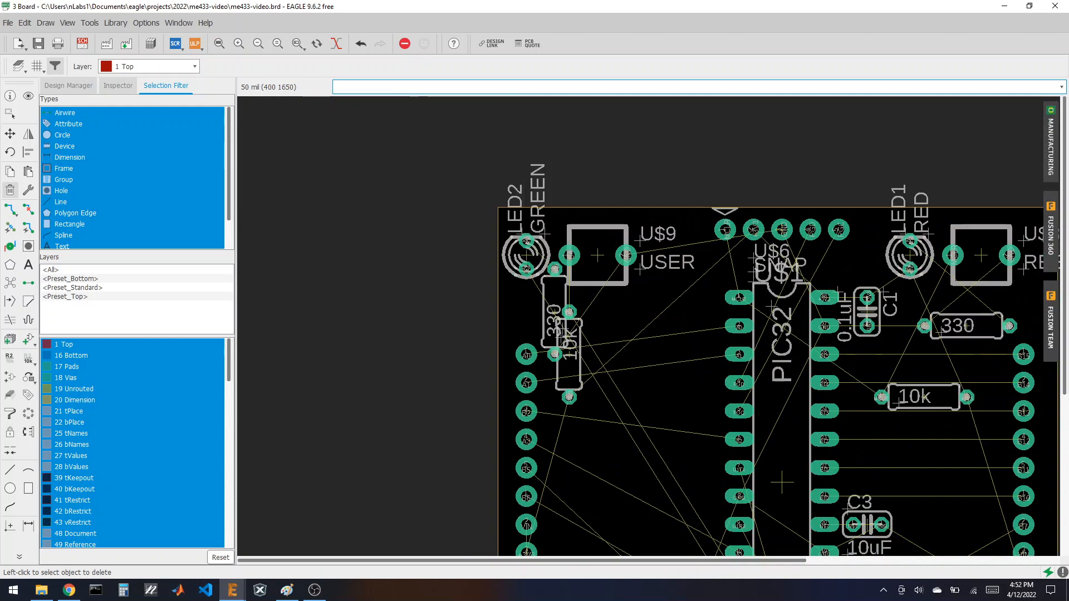
- Delete the name and value labels of the green LED2 and the U$9 name of the USER button
{"action": "scroll", "coordinate": [534, 222], "scroll_direction": "up", "scroll_amount": 5}
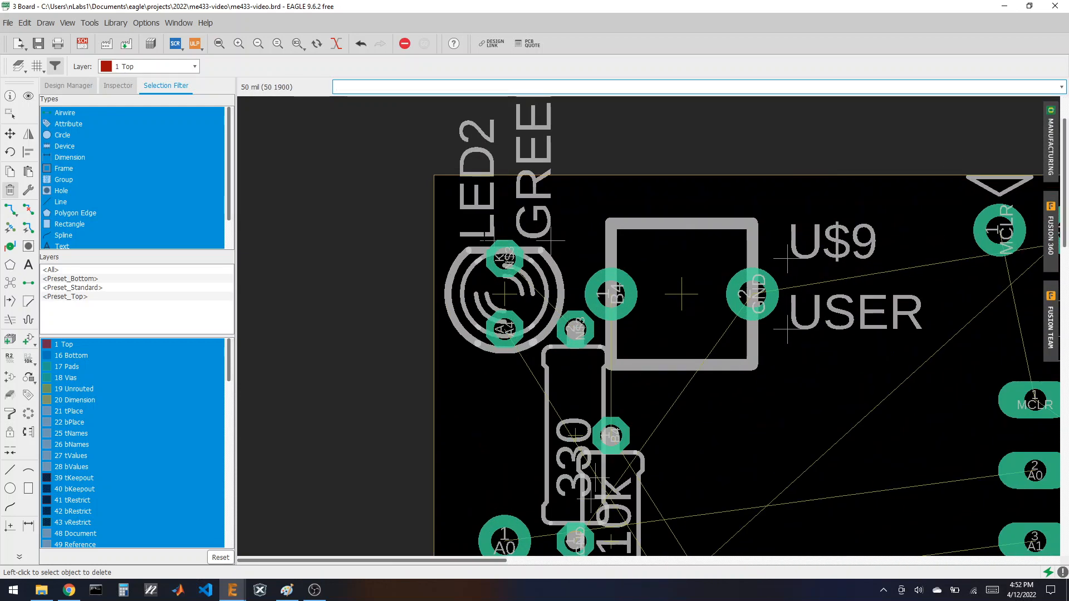
{"action": "left_click", "coordinate": [477, 184]}
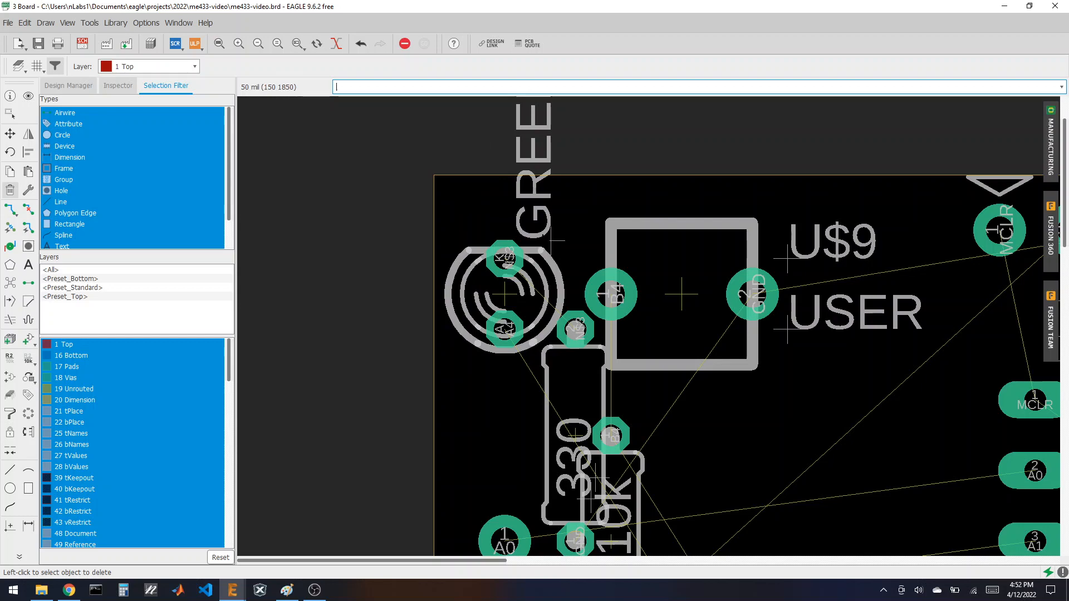
{"action": "left_click", "coordinate": [533, 161]}
{"action": "scroll", "coordinate": [382, 255], "scroll_direction": "down", "scroll_amount": 3}
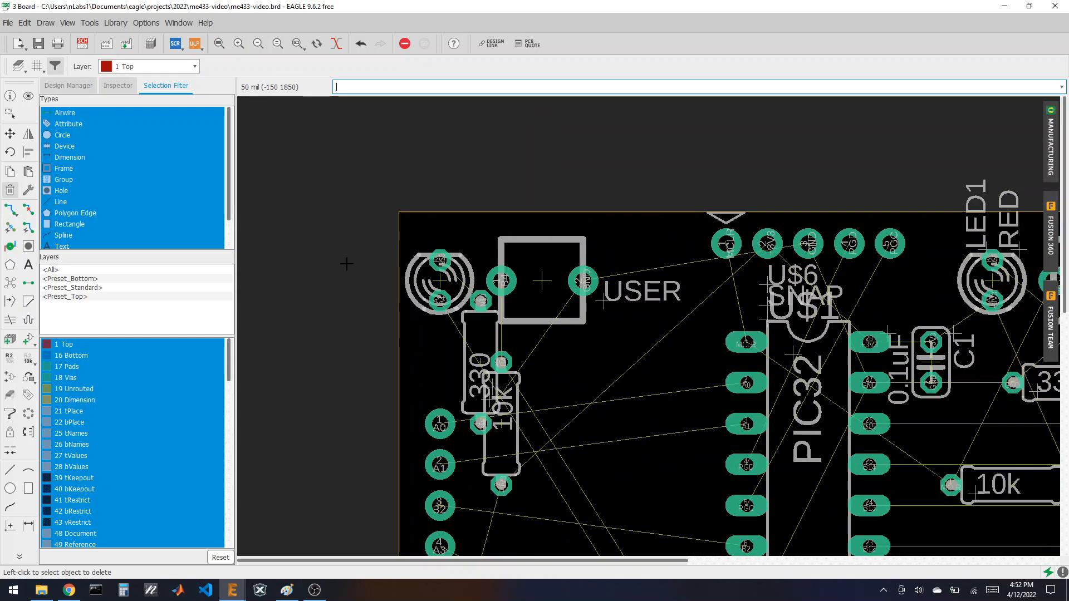
- Delete the name and value labels of the red LED1 and the U$8 name of the RESET button
{"action": "scroll", "coordinate": [874, 300], "scroll_direction": "up", "scroll_amount": 1}
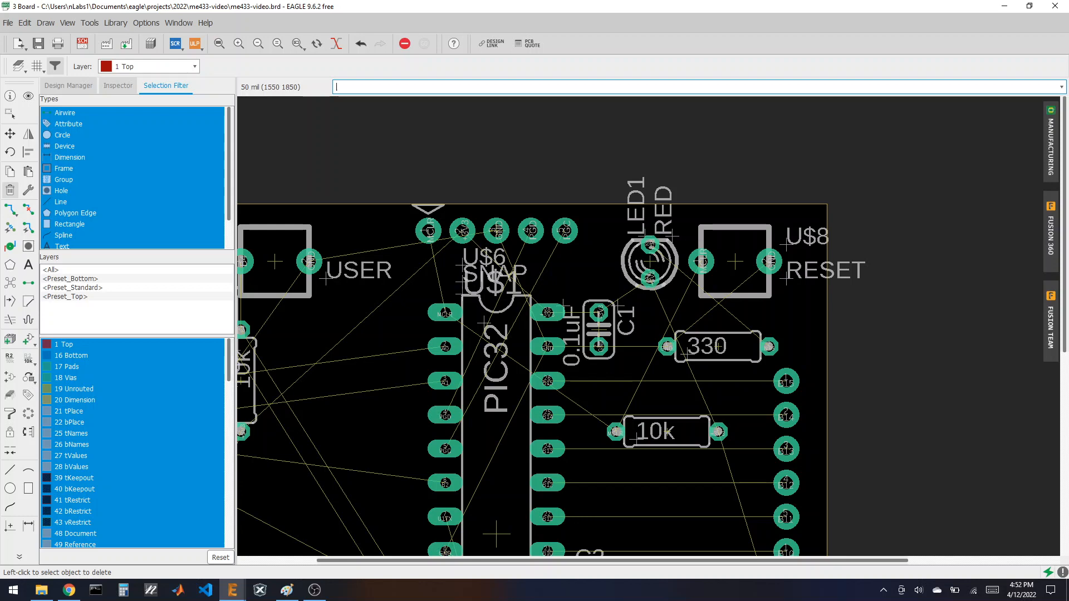
{"action": "left_click", "coordinate": [672, 239]}
{"action": "left_click", "coordinate": [644, 235]}
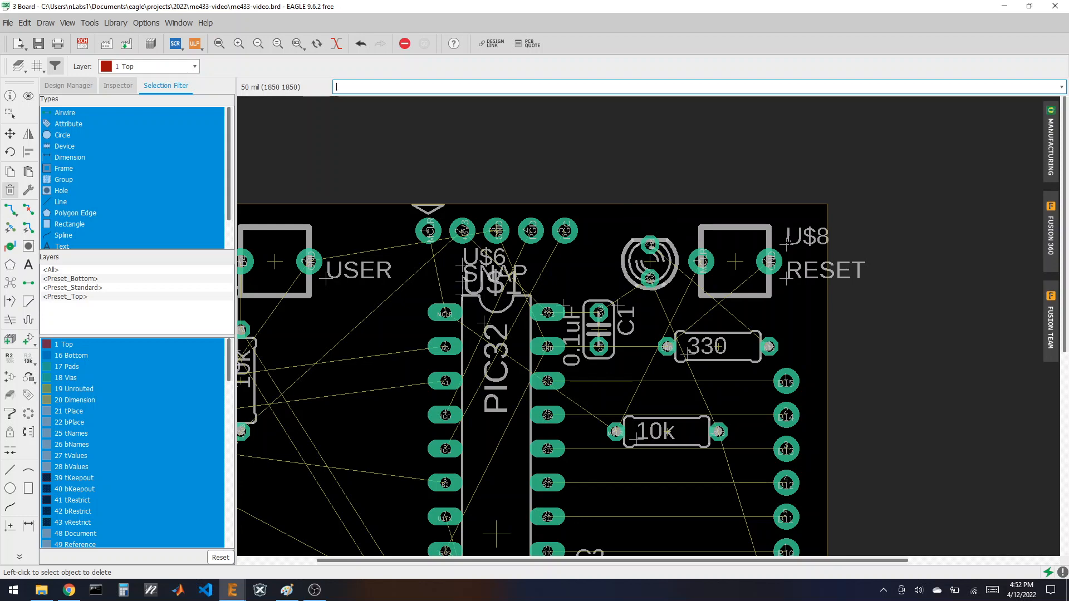
{"action": "left_click", "coordinate": [786, 244]}
- Delete the U$6, SNAP and U$1 labels overlapping above the PIC32 chip
{"action": "scroll", "coordinate": [892, 252], "scroll_direction": "down", "scroll_amount": 3}
{"action": "scroll", "coordinate": [792, 260], "scroll_direction": "up", "scroll_amount": 3}
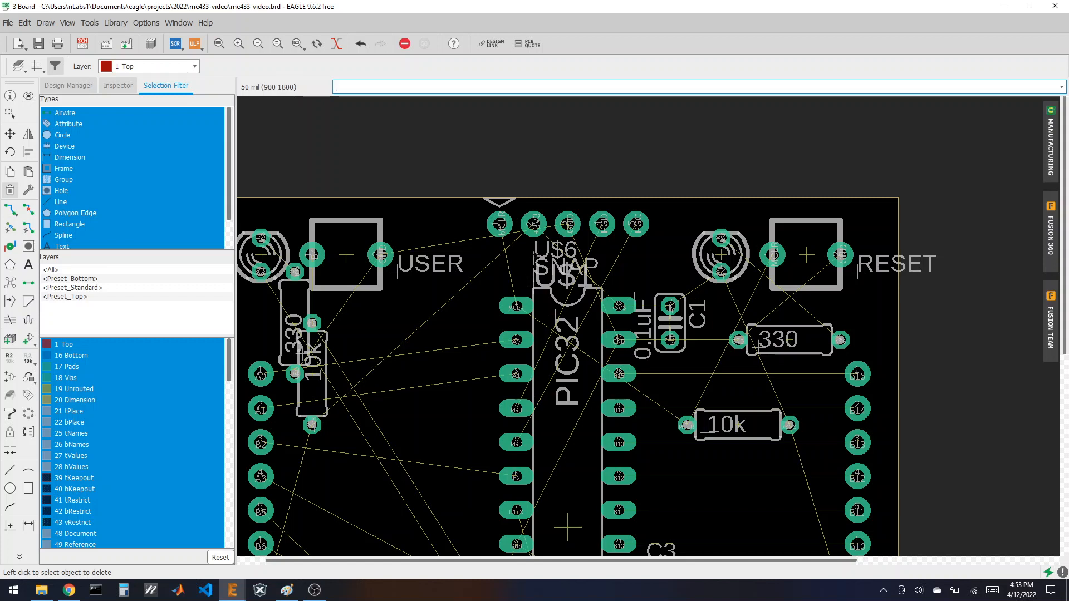
{"action": "left_click", "coordinate": [534, 257]}
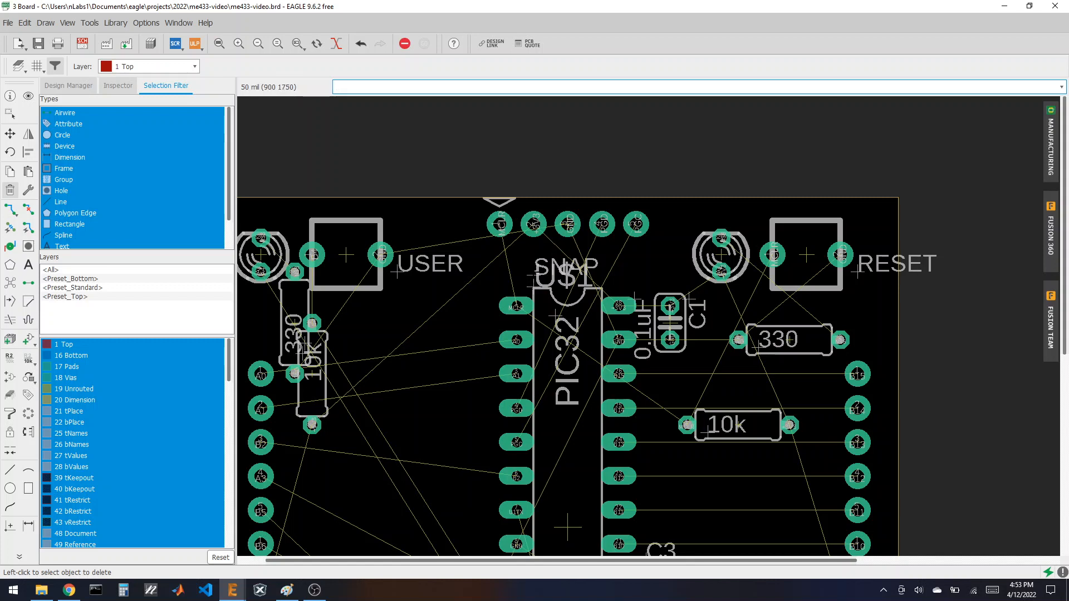
{"action": "left_click", "coordinate": [536, 270]}
{"action": "left_click", "coordinate": [565, 276]}
{"action": "scroll", "coordinate": [586, 310], "scroll_direction": "down", "scroll_amount": 1}
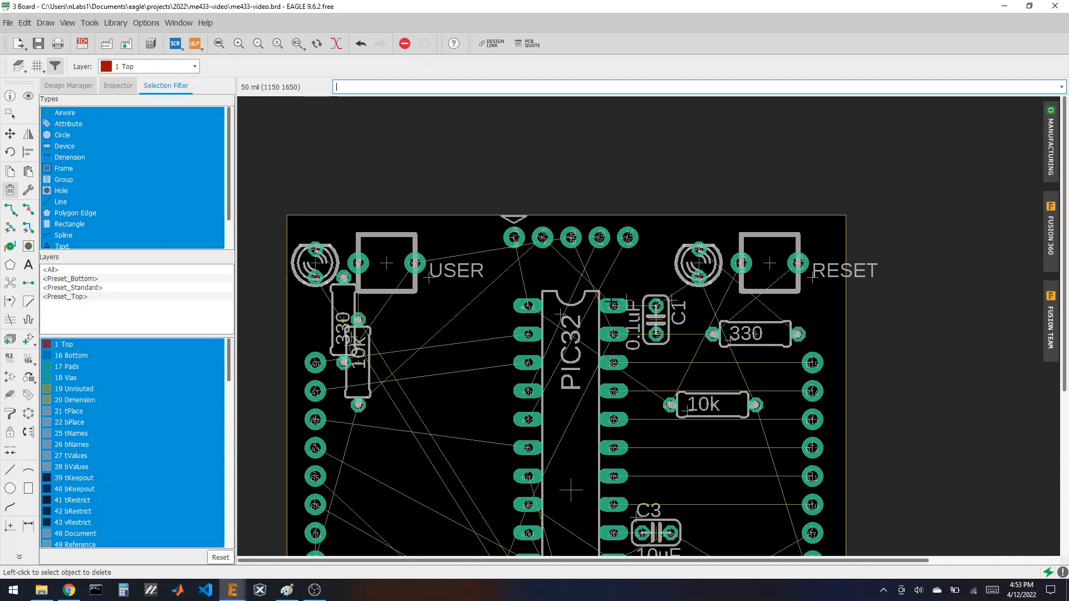
- Undo the deletion of the 0.1uF value beside the PIC32 and delete that capacitor's C1 name label instead
{"action": "scroll", "coordinate": [638, 319], "scroll_direction": "up", "scroll_amount": 2}
{"action": "scroll", "coordinate": [670, 264], "scroll_direction": "down", "scroll_amount": 3}
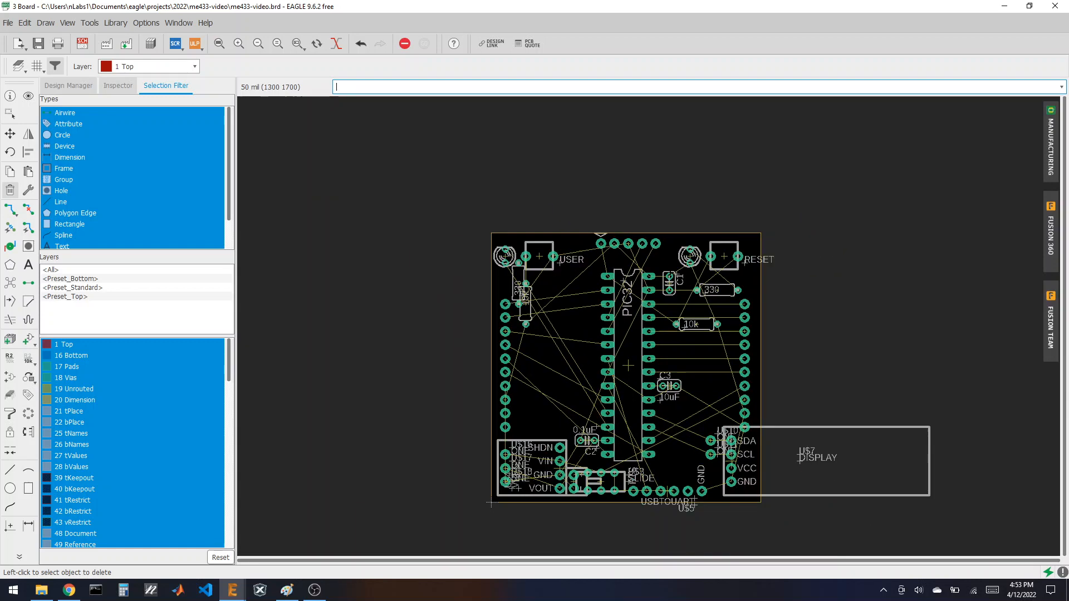
{"action": "key", "text": "ctrl+z"}
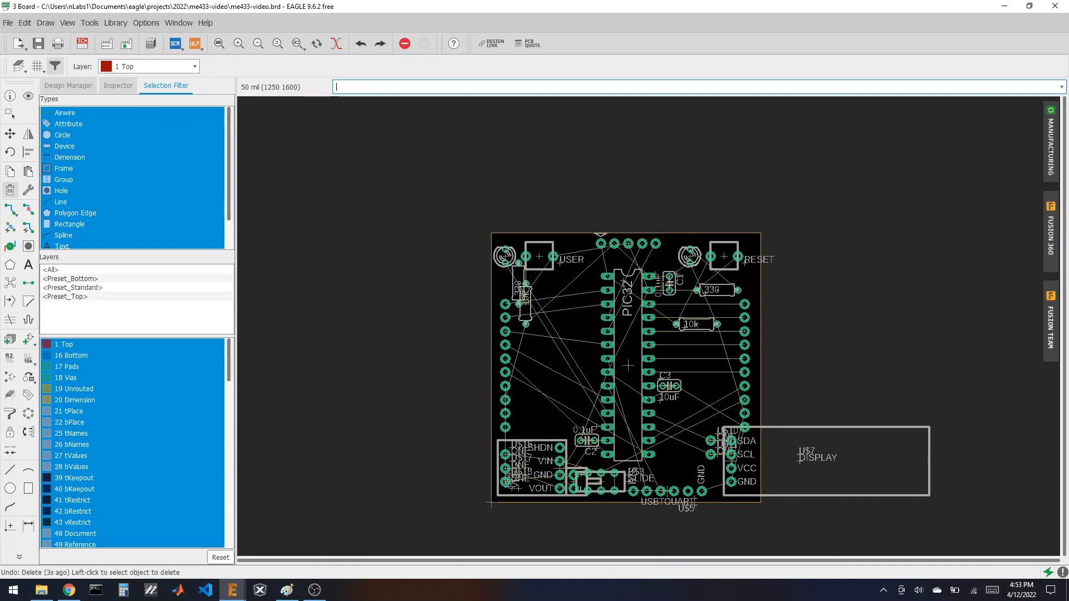
{"action": "scroll", "coordinate": [661, 287], "scroll_direction": "up", "scroll_amount": 4}
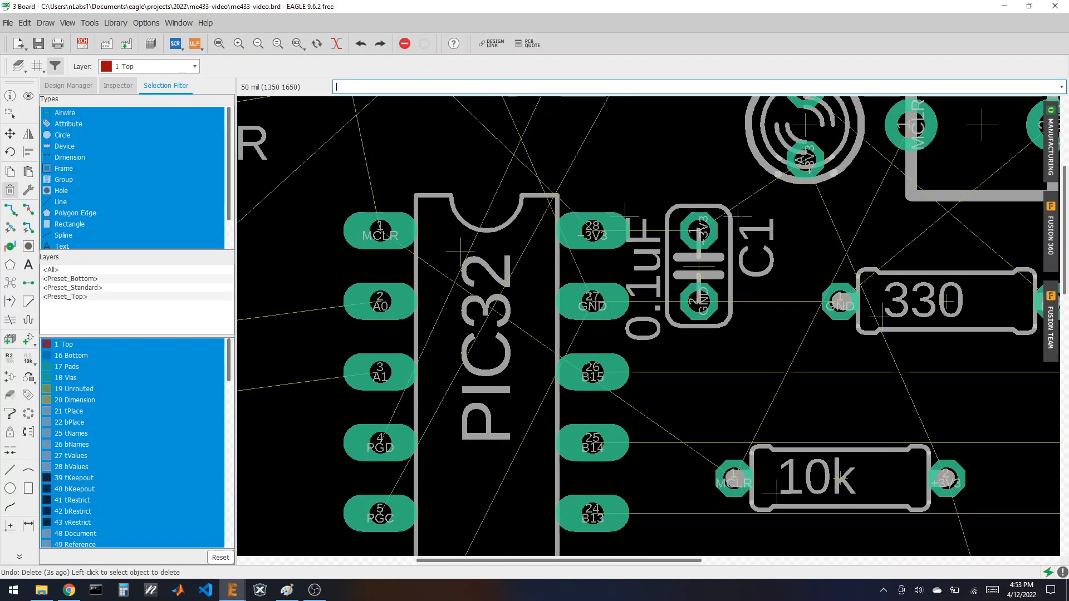
{"action": "left_click", "coordinate": [738, 218]}
- Delete the name labels of capacitors C2 and C3, leaving their values in place
{"action": "scroll", "coordinate": [771, 212], "scroll_direction": "down", "scroll_amount": 8}
{"action": "scroll", "coordinate": [690, 367], "scroll_direction": "up", "scroll_amount": 4}
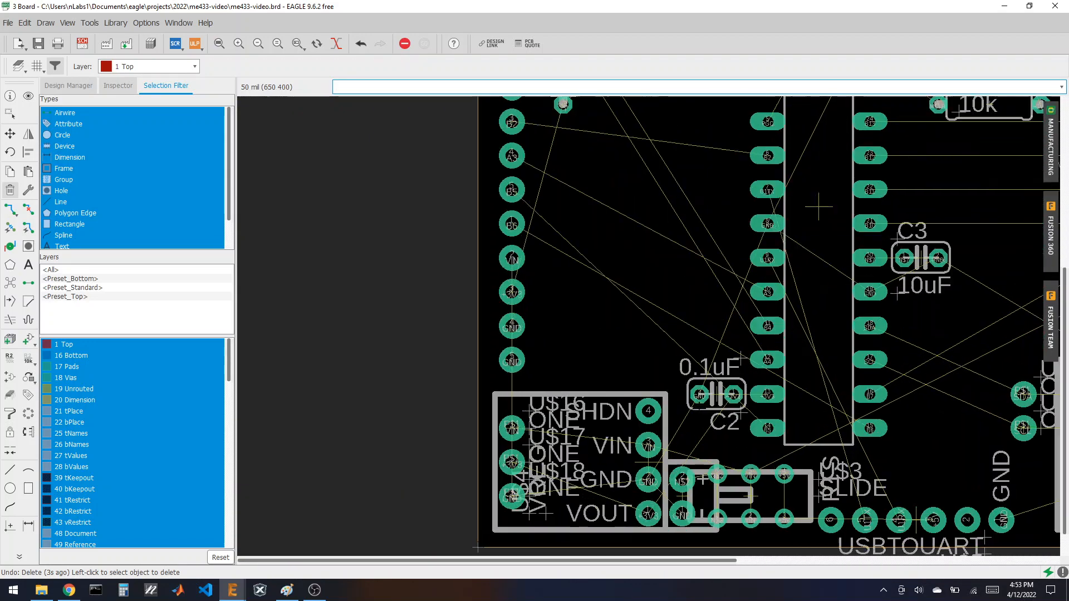
{"action": "scroll", "coordinate": [695, 407], "scroll_direction": "up", "scroll_amount": 1}
{"action": "scroll", "coordinate": [614, 338], "scroll_direction": "down", "scroll_amount": 2}
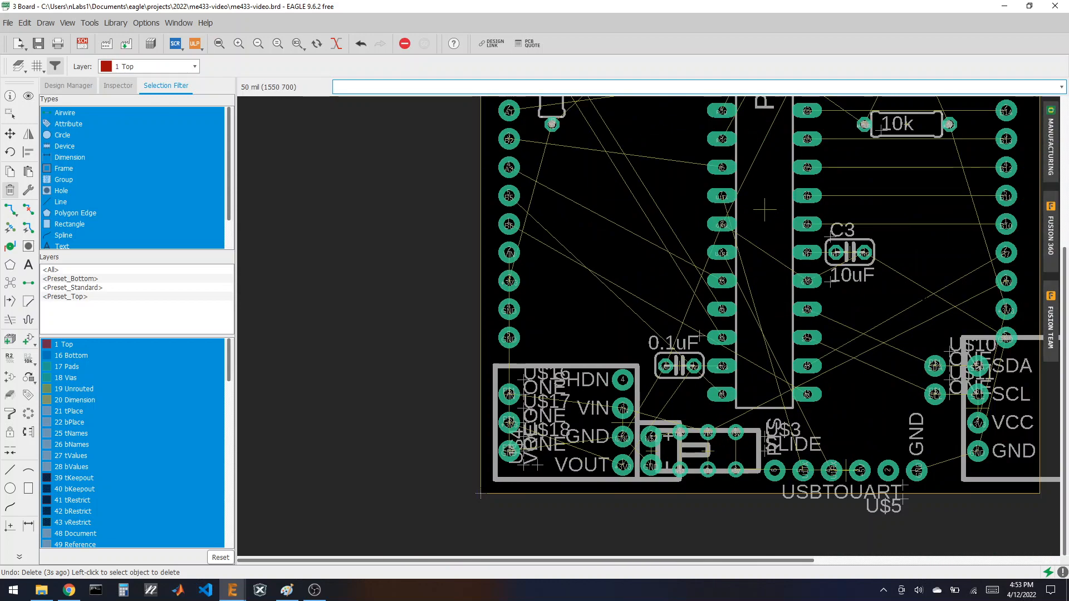
{"action": "left_click", "coordinate": [836, 234]}
- Recalculate the ratsnest so the airwires take the shortest connections
{"action": "scroll", "coordinate": [829, 233], "scroll_direction": "down", "scroll_amount": 3}
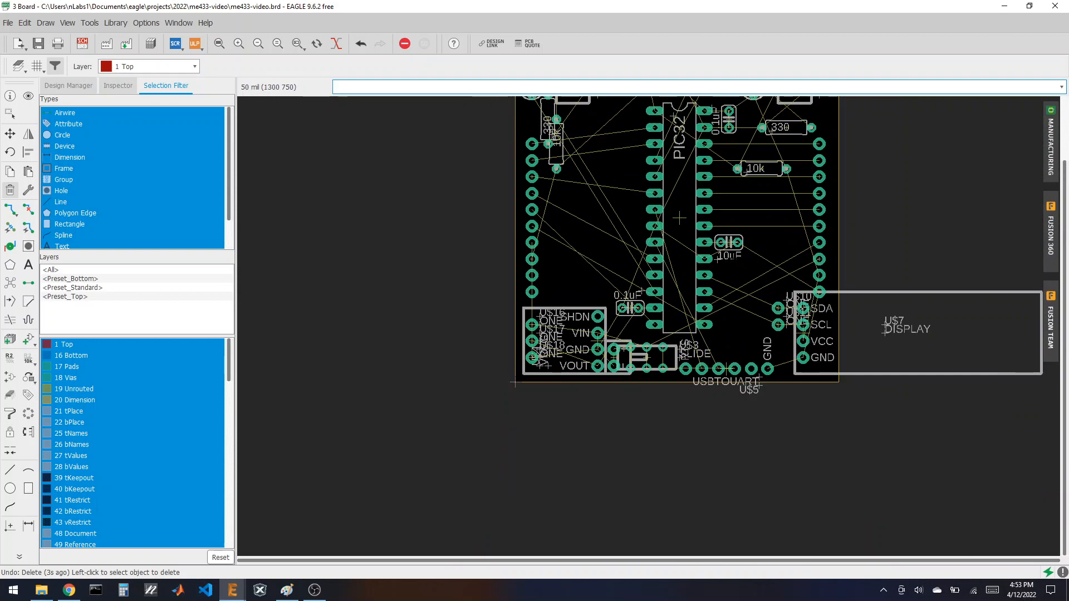
{"action": "scroll", "coordinate": [739, 255], "scroll_direction": "up", "scroll_amount": 5}
{"action": "scroll", "coordinate": [735, 257], "scroll_direction": "up", "scroll_amount": 1}
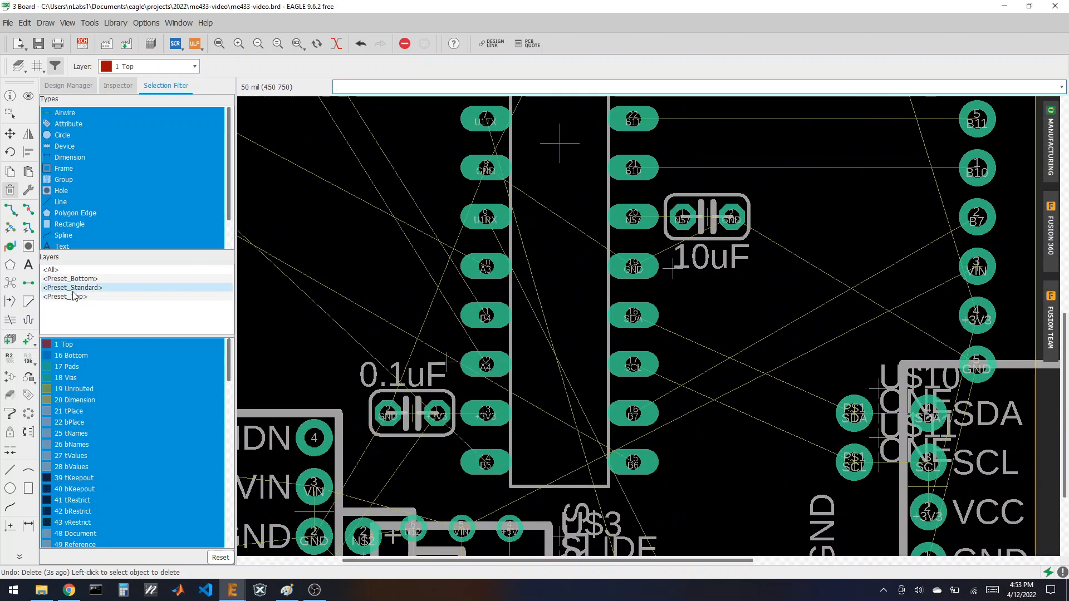
{"action": "left_click", "coordinate": [10, 282]}
{"action": "scroll", "coordinate": [898, 374], "scroll_direction": "up", "scroll_amount": 6}
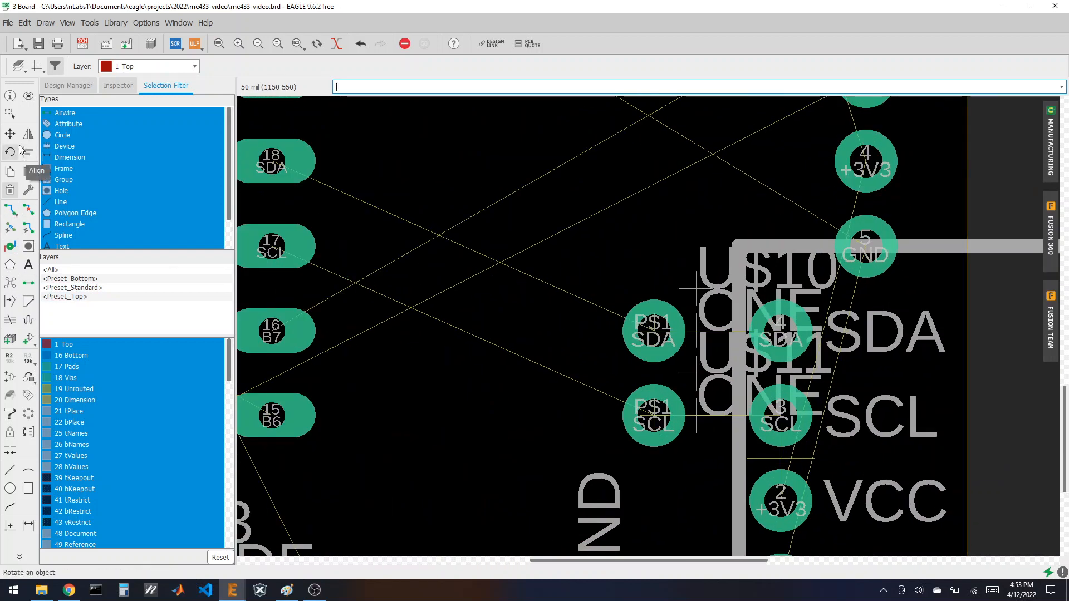
- Delete the U$7 and DISPLAY labels of the display module
{"action": "left_click", "coordinate": [10, 189]}
{"action": "scroll", "coordinate": [732, 284], "scroll_direction": "down", "scroll_amount": 2}
{"action": "scroll", "coordinate": [723, 288], "scroll_direction": "down", "scroll_amount": 3}
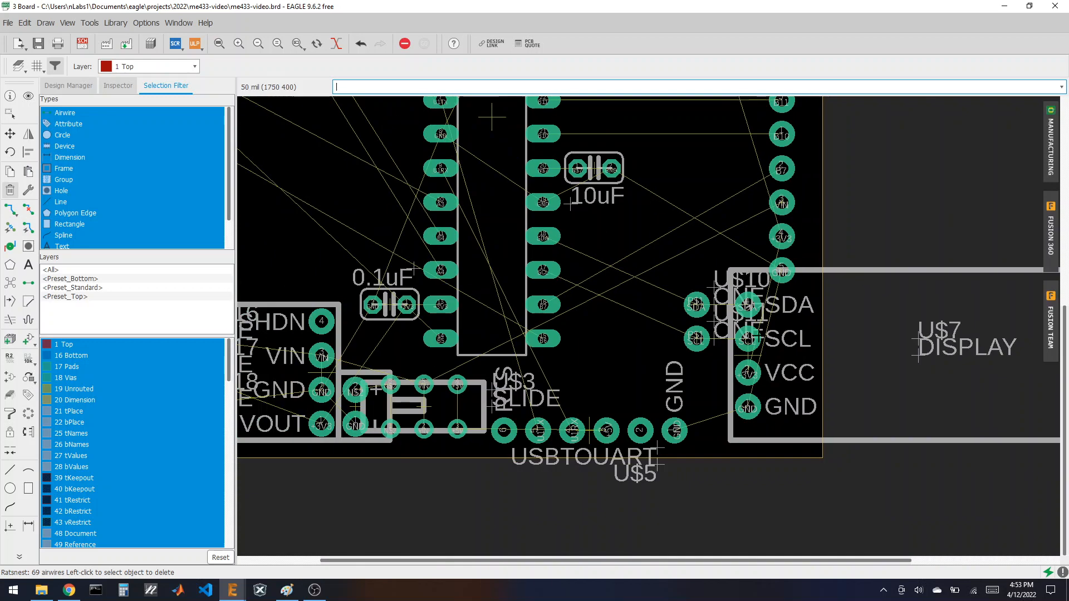
{"action": "left_click", "coordinate": [921, 348]}
{"action": "left_click", "coordinate": [920, 339]}
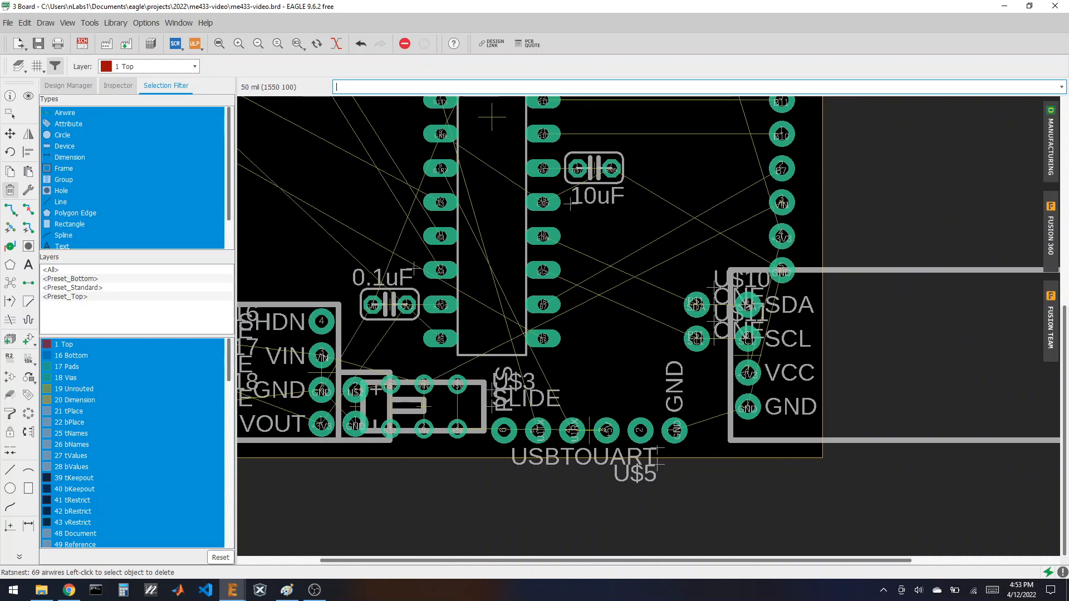
- Delete the name and value labels of the USBTOUART header U$5 and the SLIDE switch U$3
{"action": "left_click", "coordinate": [656, 463]}
{"action": "left_click", "coordinate": [656, 449]}
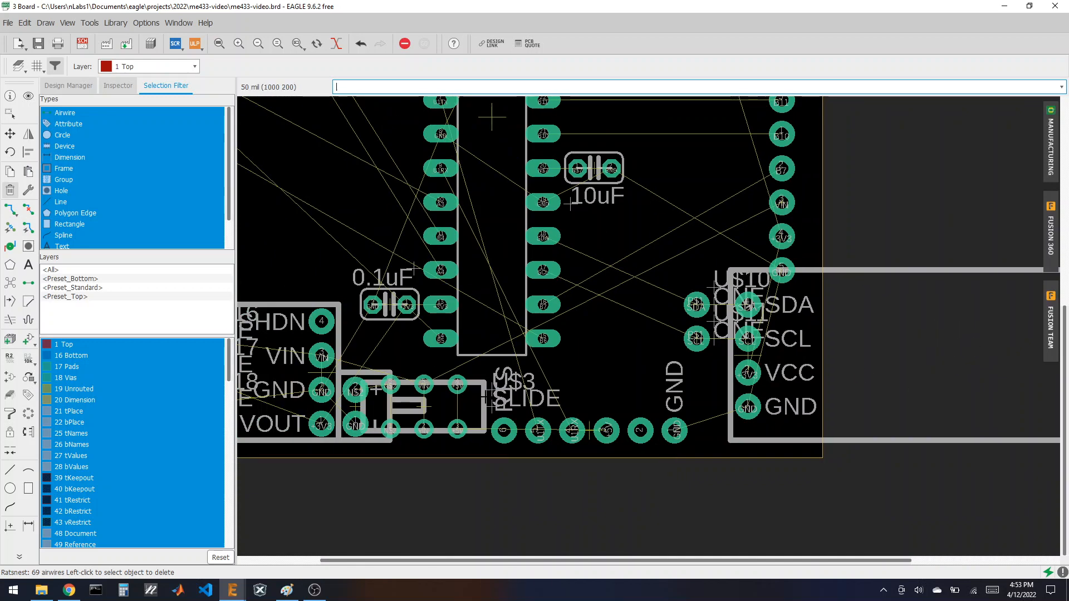
{"action": "left_click", "coordinate": [491, 404]}
{"action": "left_click", "coordinate": [493, 389]}
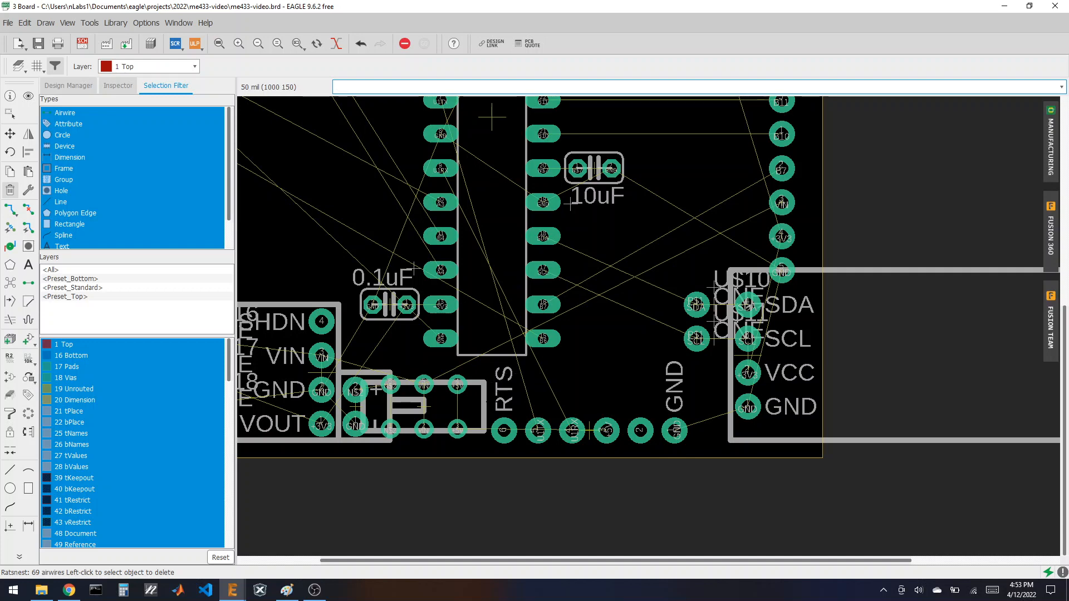
- Delete the U$4 and VREG labels of the voltage regulator and the name and ONE labels of single pads U$16, U$17 and U$18
{"action": "scroll", "coordinate": [493, 390], "scroll_direction": "down", "scroll_amount": 2}
{"action": "scroll", "coordinate": [312, 381], "scroll_direction": "up", "scroll_amount": 4}
{"action": "scroll", "coordinate": [312, 381], "scroll_direction": "up", "scroll_amount": 1}
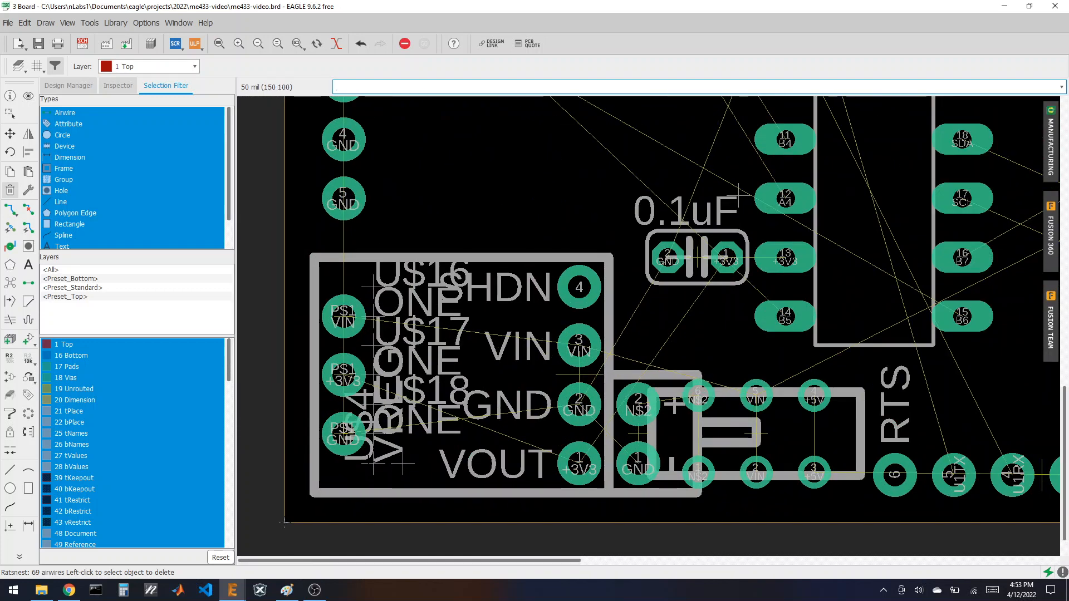
{"action": "left_click", "coordinate": [404, 463]}
{"action": "left_click", "coordinate": [372, 287]}
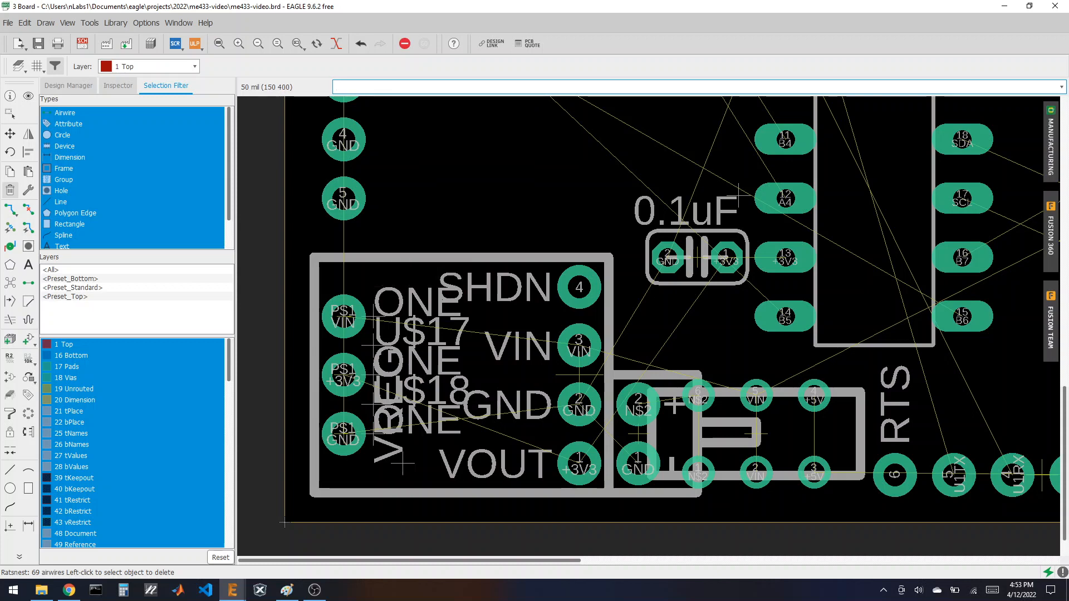
{"action": "left_click", "coordinate": [373, 317]}
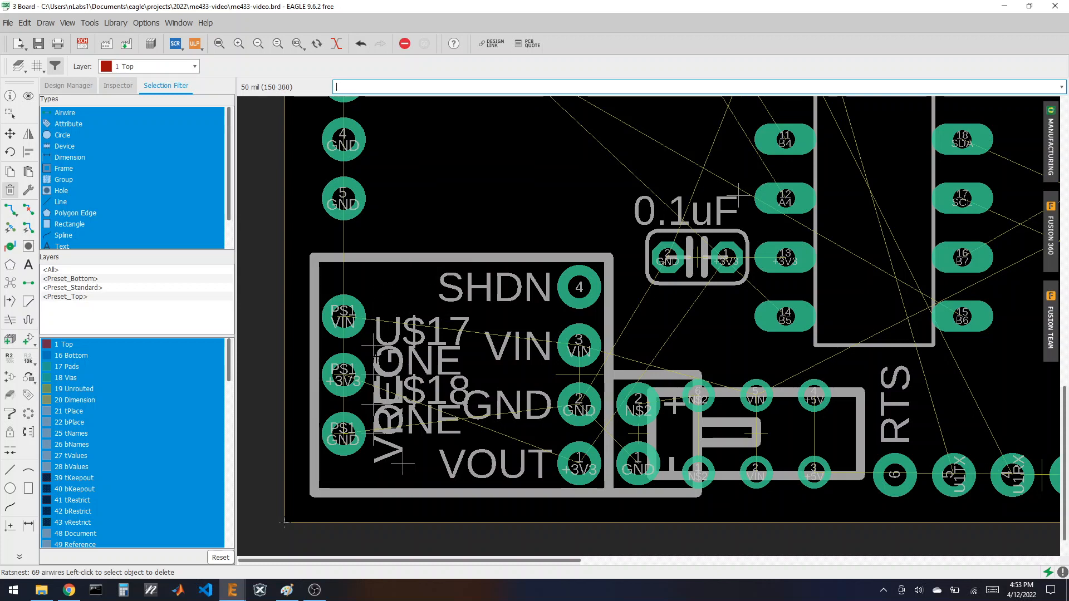
{"action": "left_click", "coordinate": [373, 345]}
{"action": "left_click", "coordinate": [373, 405]}
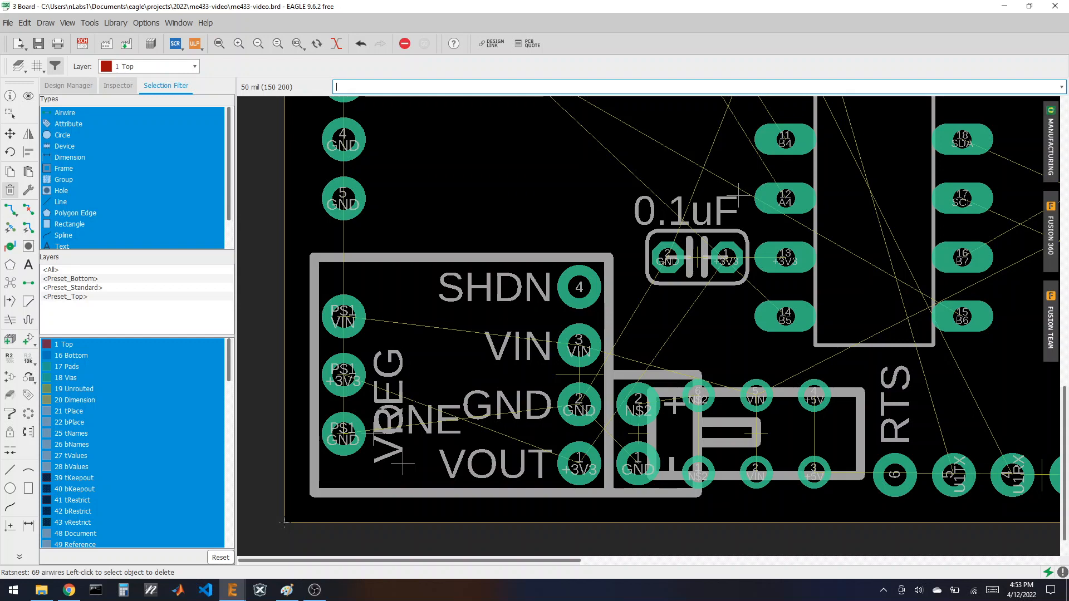
{"action": "left_click", "coordinate": [402, 464]}
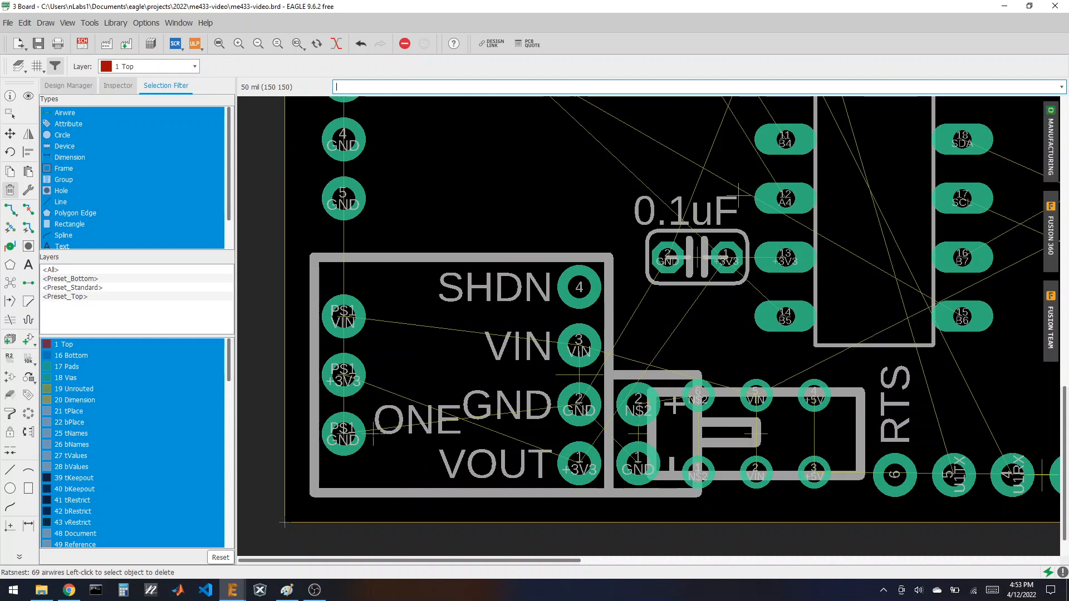
{"action": "left_click", "coordinate": [381, 434]}
- Delete the name and ONE labels of the two single pads beside the display's SDA and SCL pins, and save the board
{"action": "scroll", "coordinate": [456, 373], "scroll_direction": "down", "scroll_amount": 5}
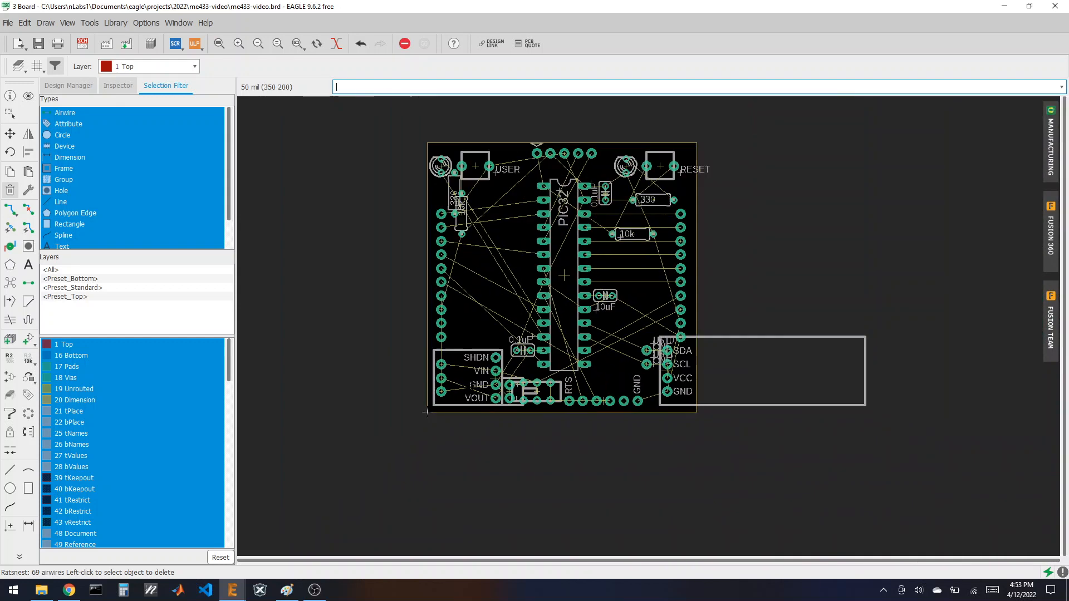
{"action": "scroll", "coordinate": [489, 304], "scroll_direction": "up", "scroll_amount": 3}
{"action": "scroll", "coordinate": [376, 273], "scroll_direction": "down", "scroll_amount": 2}
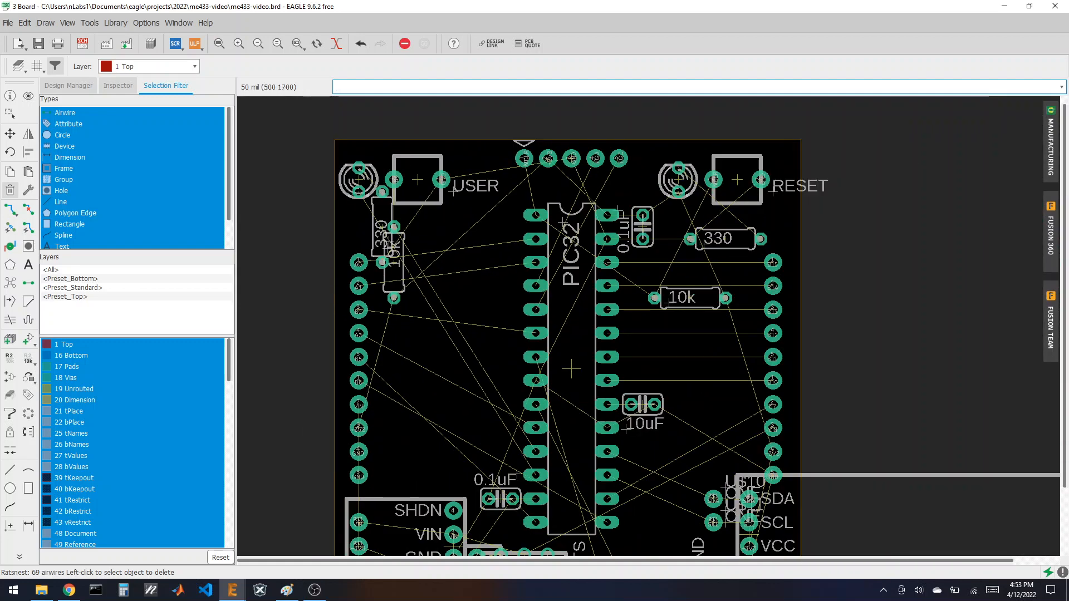
{"action": "scroll", "coordinate": [687, 426], "scroll_direction": "down", "scroll_amount": 2}
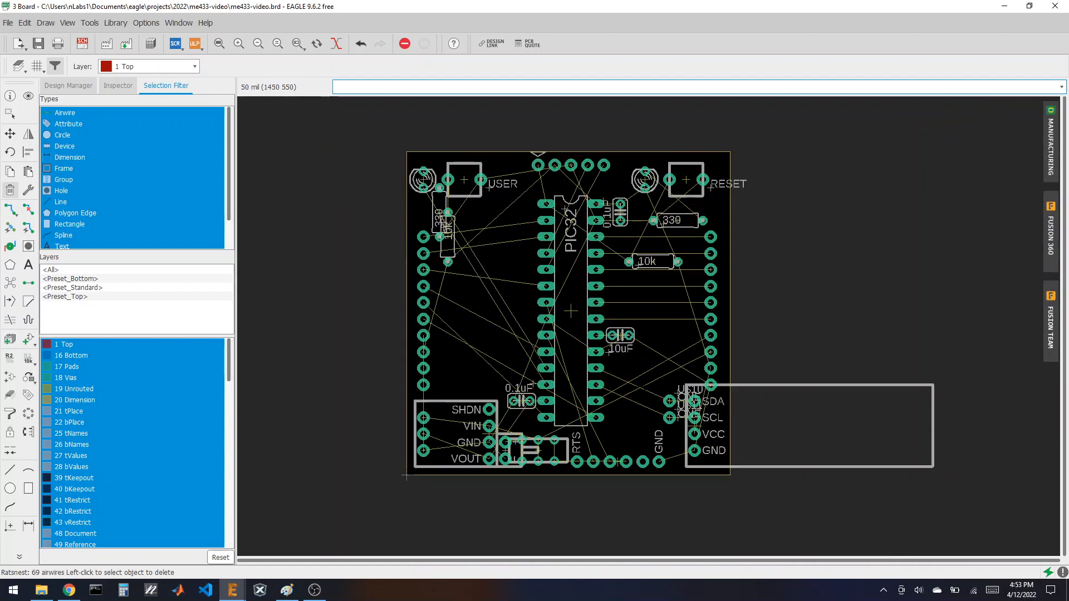
{"action": "scroll", "coordinate": [686, 427], "scroll_direction": "up", "scroll_amount": 5}
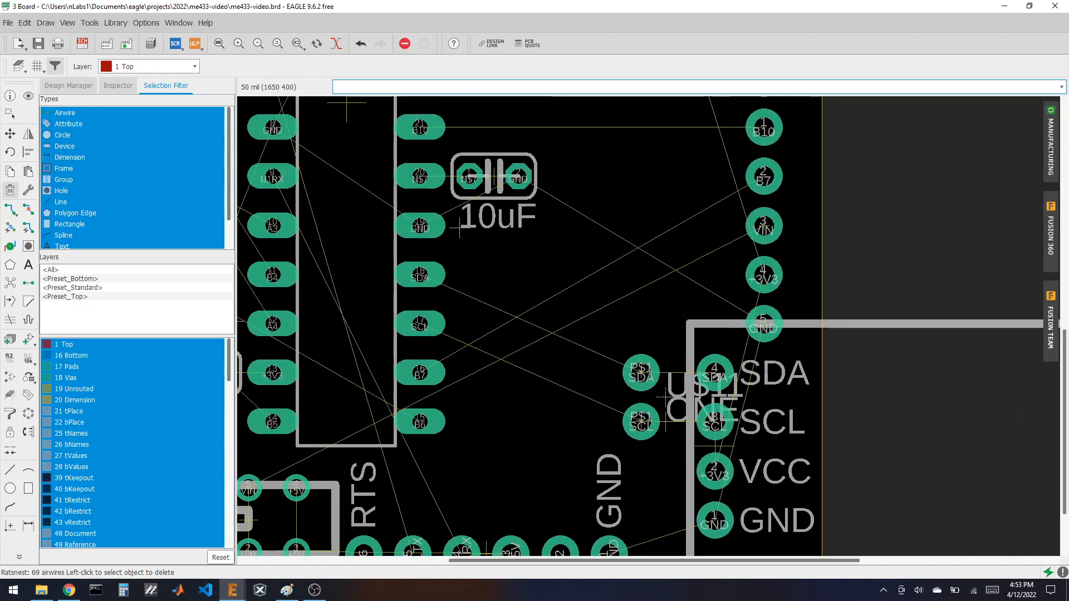
{"action": "left_click", "coordinate": [665, 396]}
{"action": "left_click", "coordinate": [667, 397]}
{"action": "scroll", "coordinate": [667, 395], "scroll_direction": "down", "scroll_amount": 2}
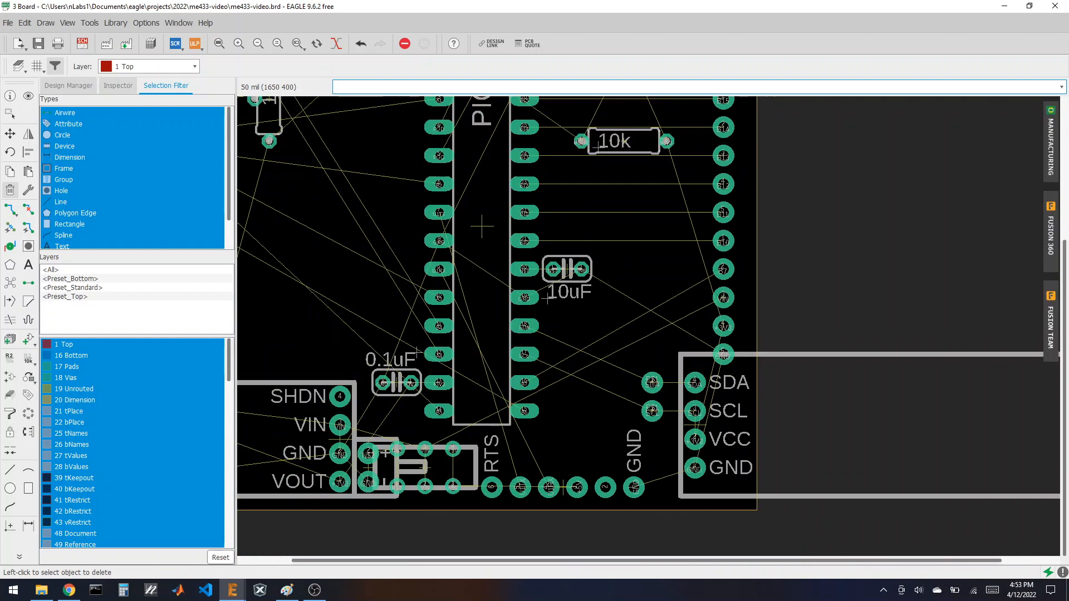
{"action": "scroll", "coordinate": [696, 462], "scroll_direction": "down", "scroll_amount": 2}
{"action": "scroll", "coordinate": [721, 381], "scroll_direction": "up", "scroll_amount": 1}
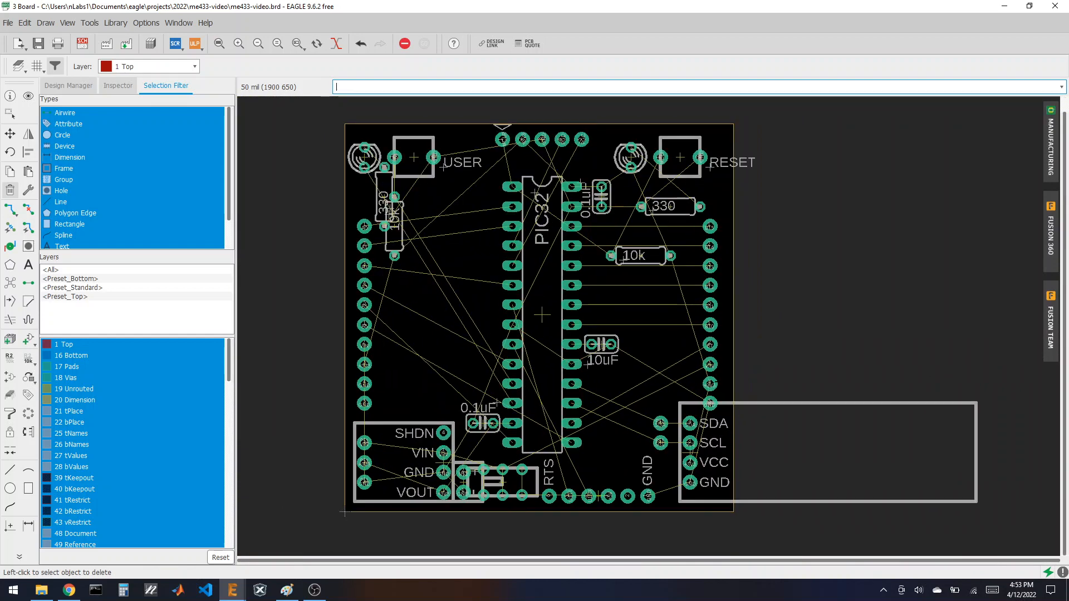
{"action": "left_click", "coordinate": [38, 48]}
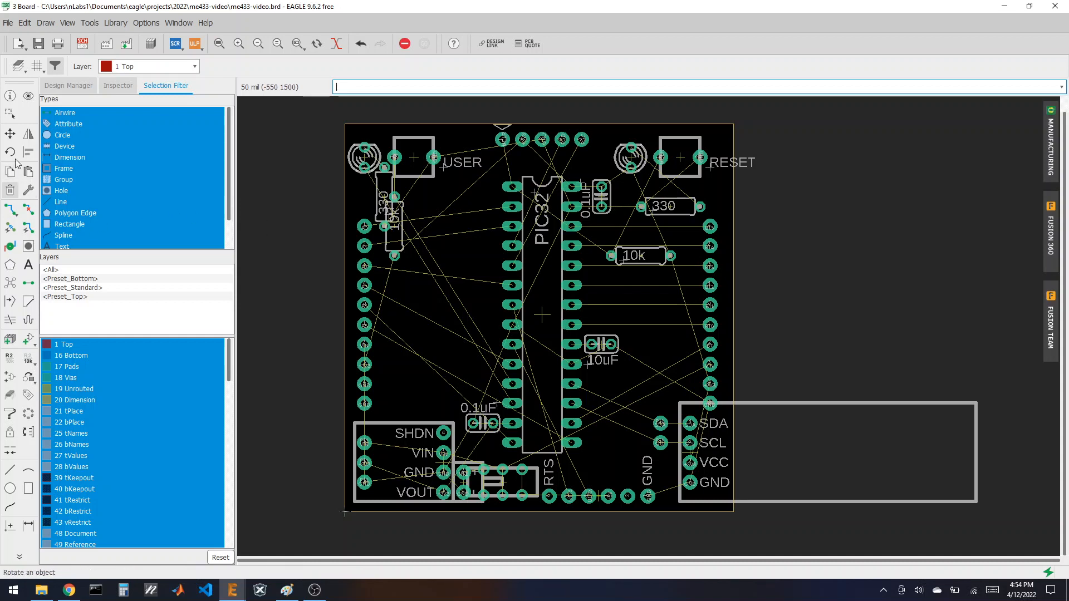
- Move the RESET button close to the board's upper-right corner, using the fine 5 mil grid for placement
{"action": "left_click", "coordinate": [10, 133]}
{"action": "left_click", "coordinate": [680, 157]}
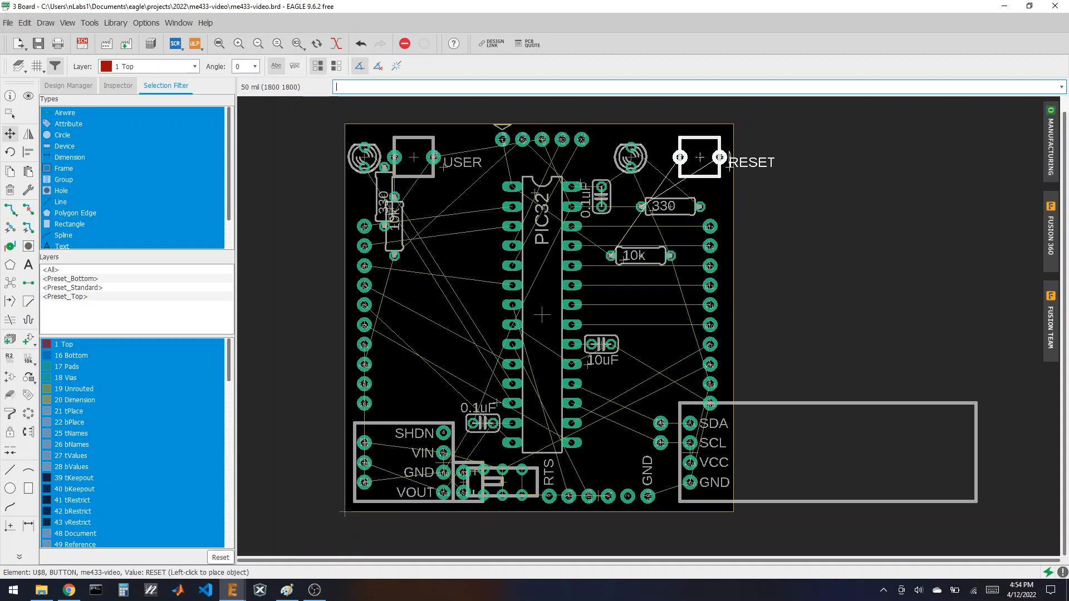
{"action": "scroll", "coordinate": [701, 150], "scroll_direction": "up", "scroll_amount": 3}
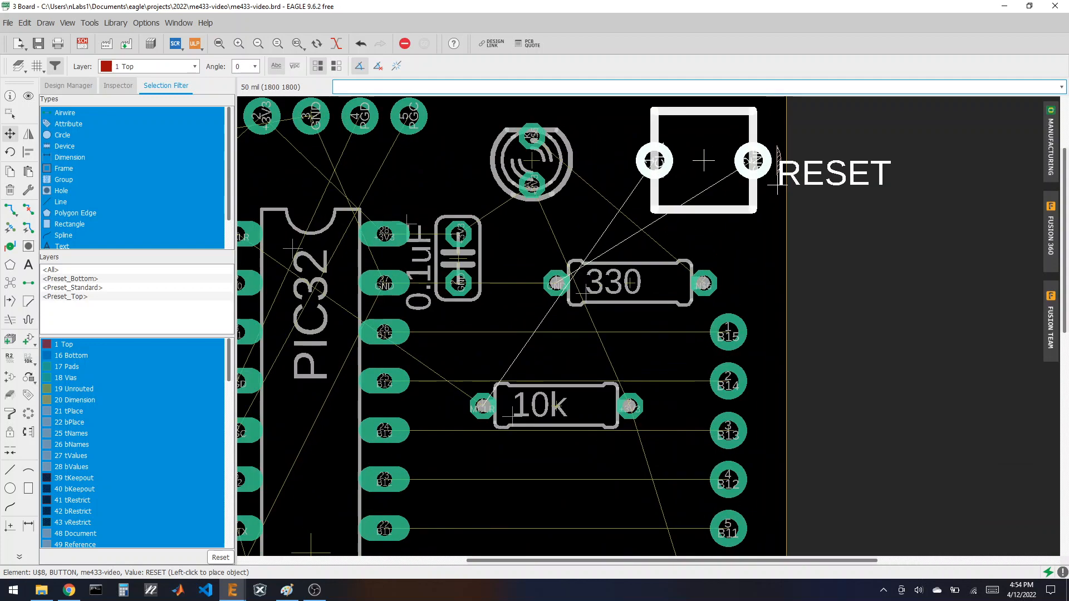
{"action": "scroll", "coordinate": [697, 131], "scroll_direction": "up", "scroll_amount": 1}
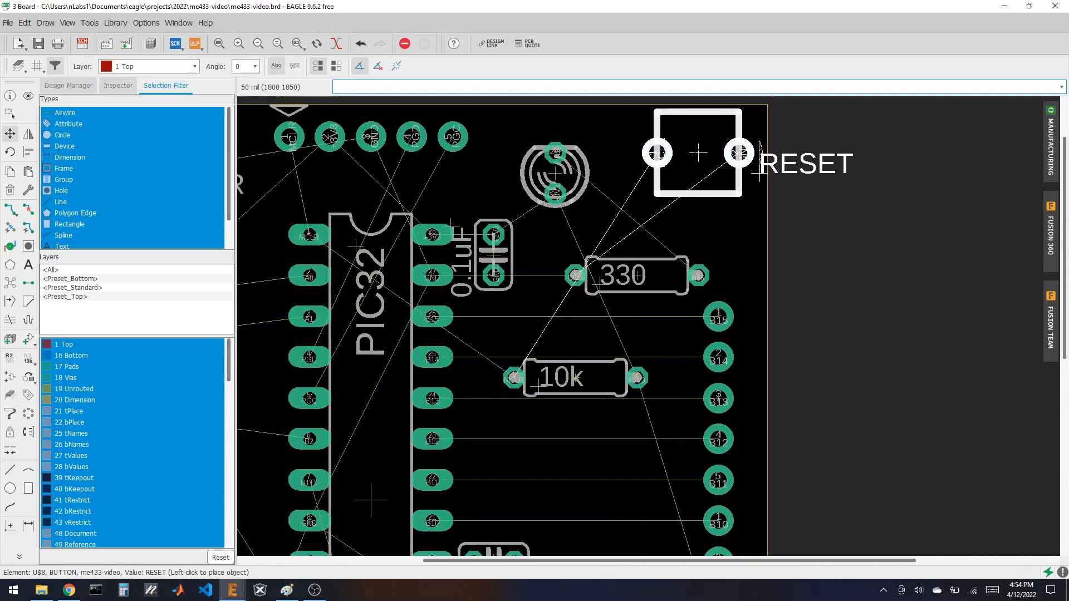
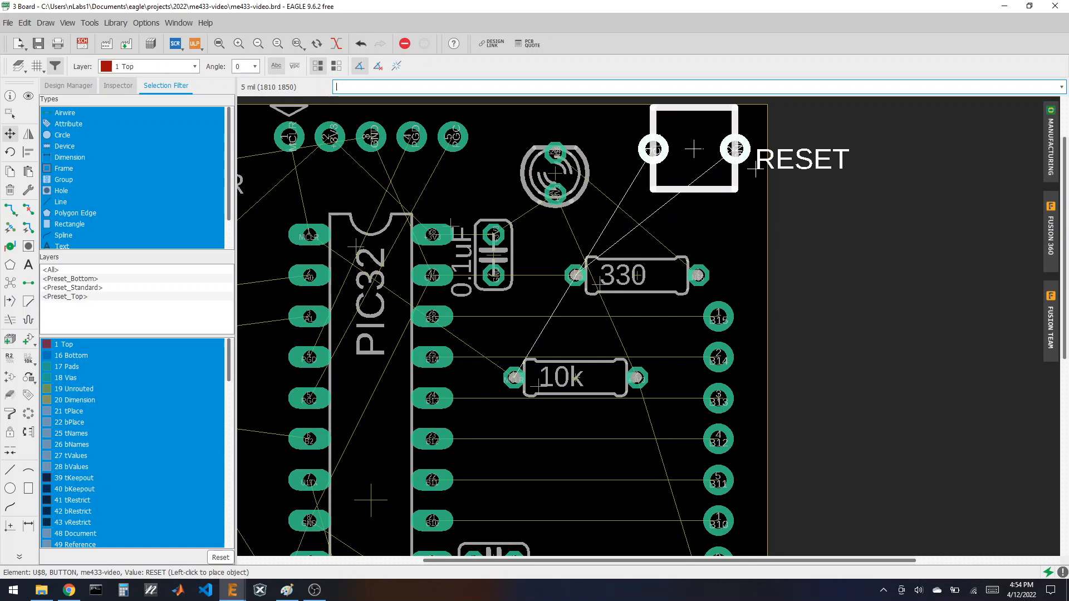
{"action": "left_click", "coordinate": [756, 170]}
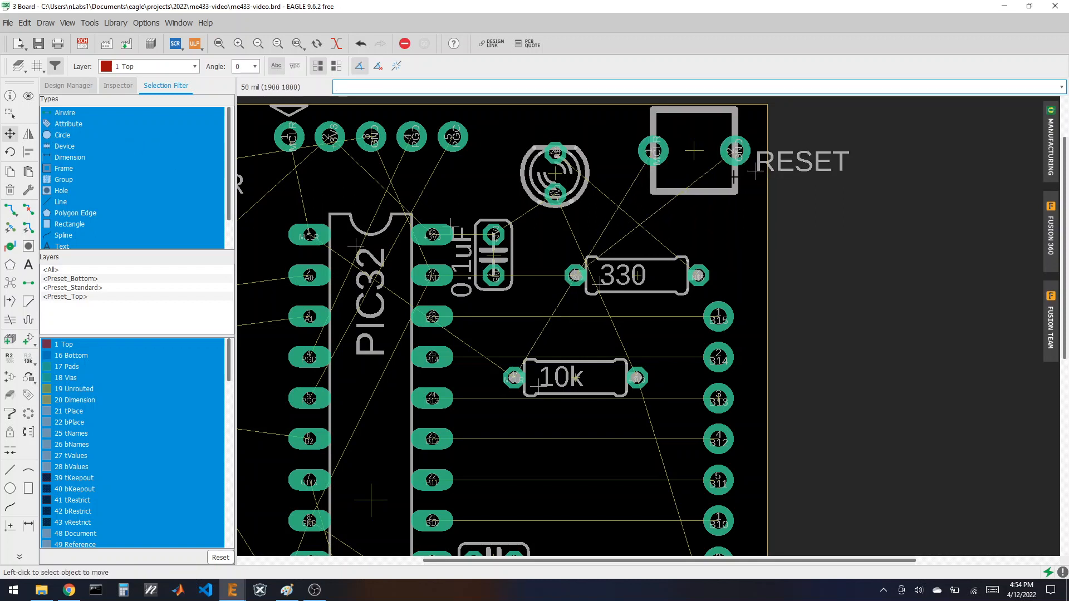
- Move the RESET label directly below its button, keeping the text horizontal and inside the board outline
{"action": "left_click", "coordinate": [755, 172]}
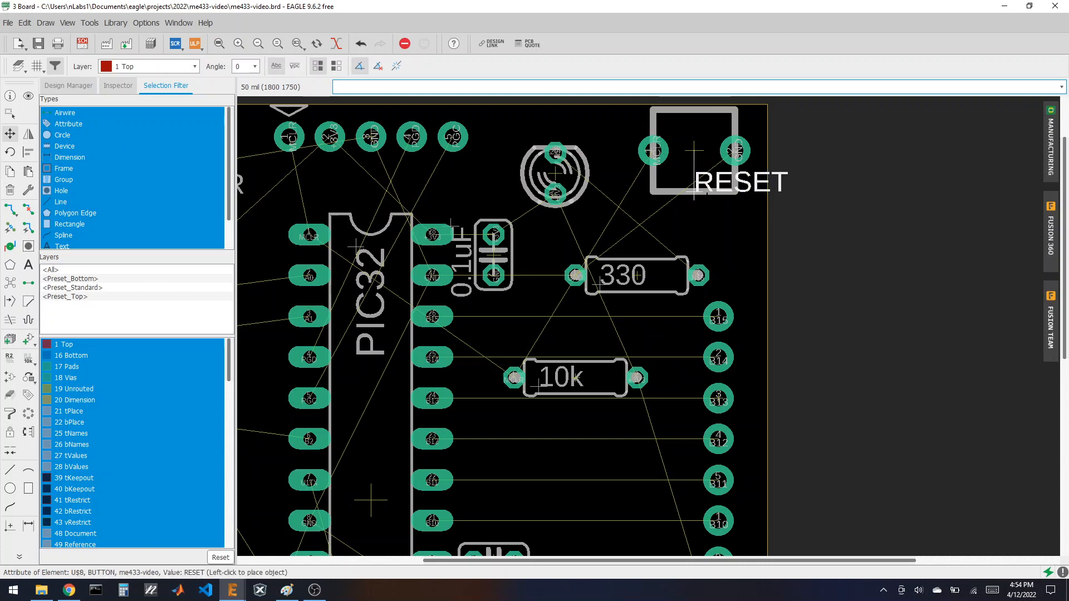
{"action": "right_click", "coordinate": [694, 192]}
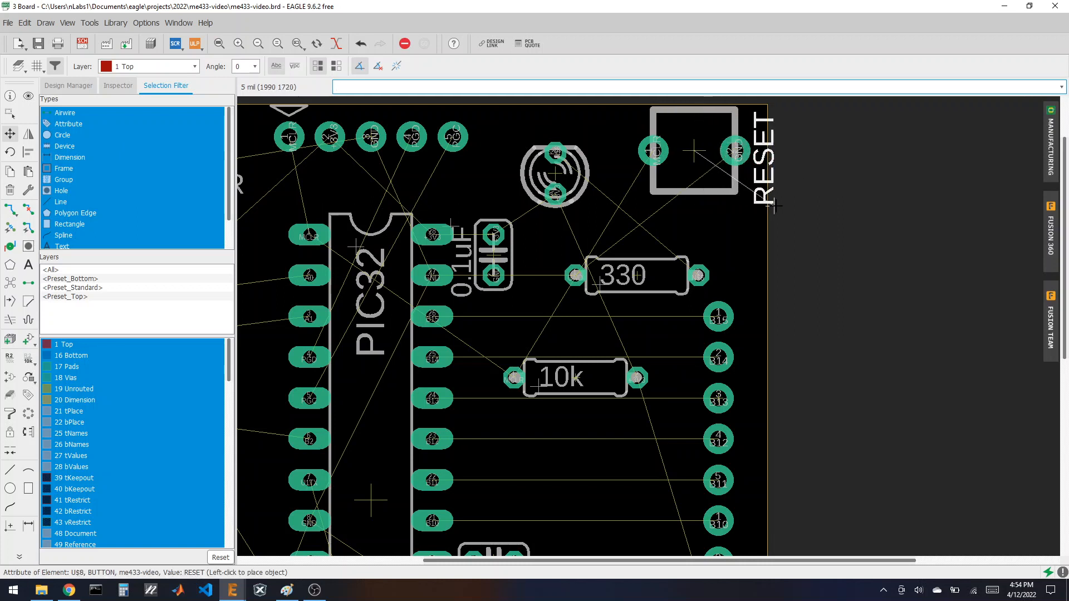
{"action": "right_click", "coordinate": [715, 205]}
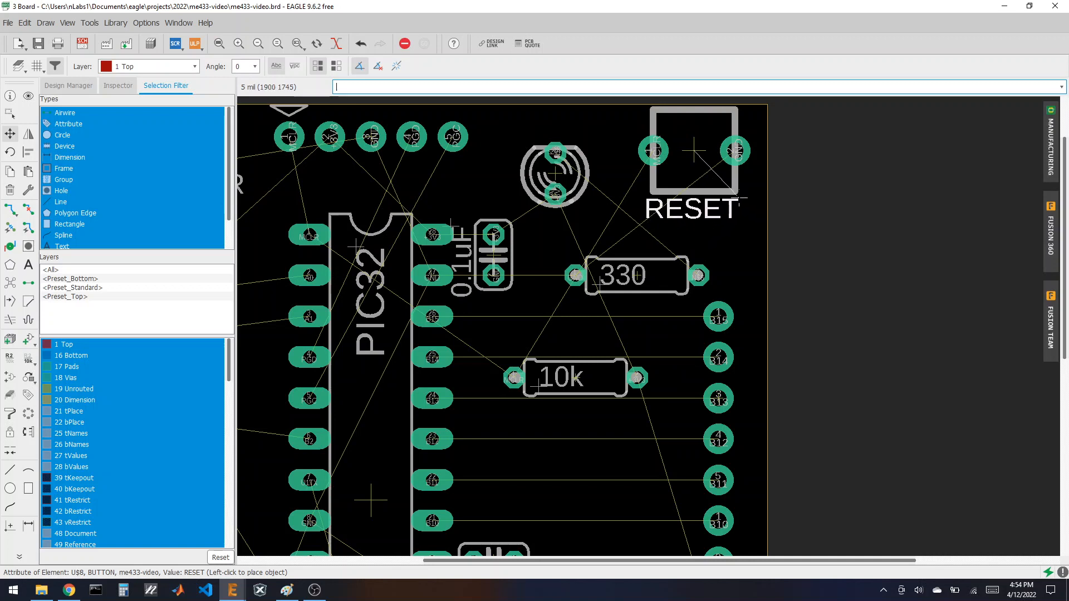
{"action": "left_click", "coordinate": [740, 197]}
- Place the red LED beside the RESET button, rotated 180 degrees, with the 330 resistor upright directly beneath it
{"action": "left_click", "coordinate": [555, 174]}
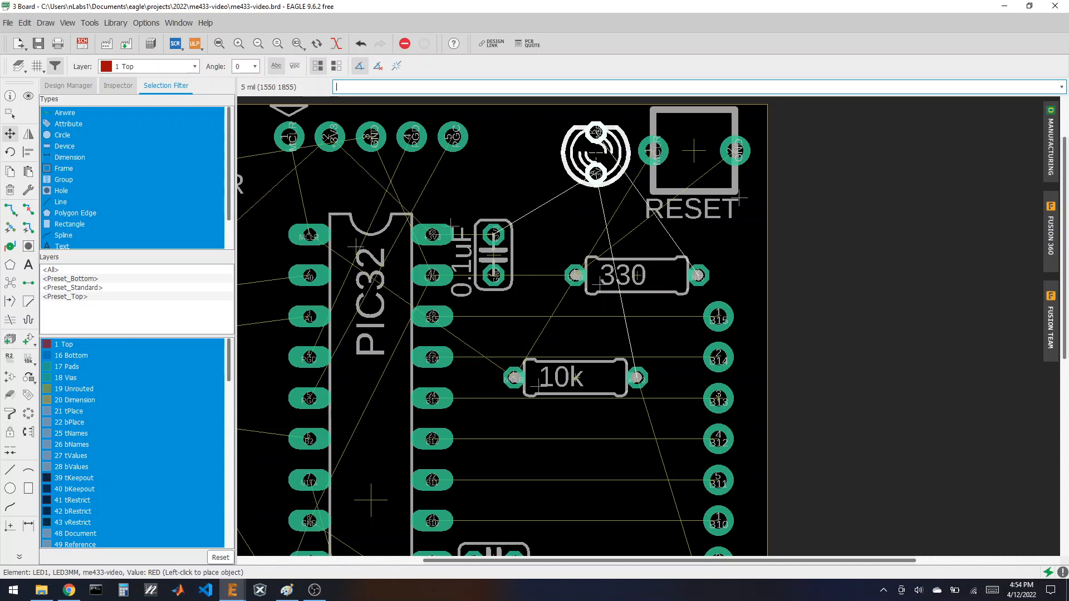
{"action": "left_click", "coordinate": [595, 152]}
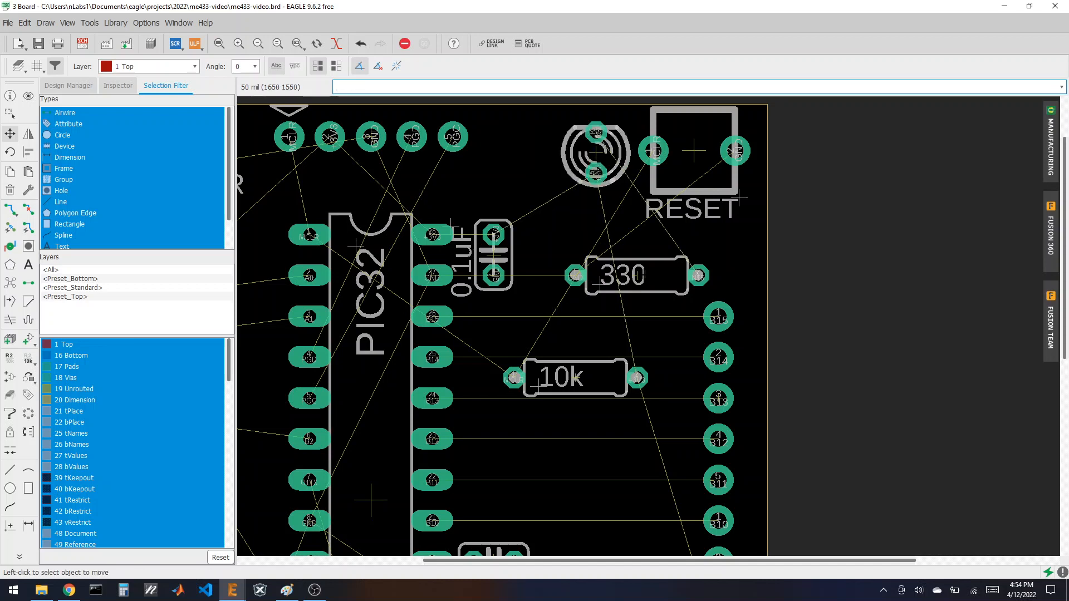
{"action": "left_click", "coordinate": [641, 274]}
{"action": "right_click", "coordinate": [603, 329]}
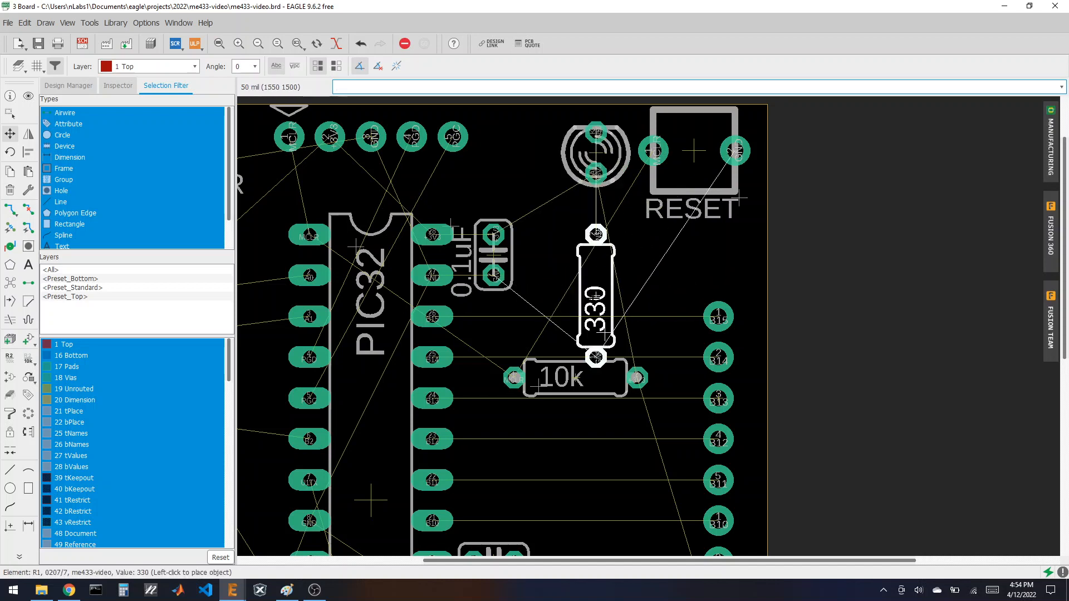
{"action": "left_click", "coordinate": [596, 275]}
{"action": "left_click", "coordinate": [596, 152]}
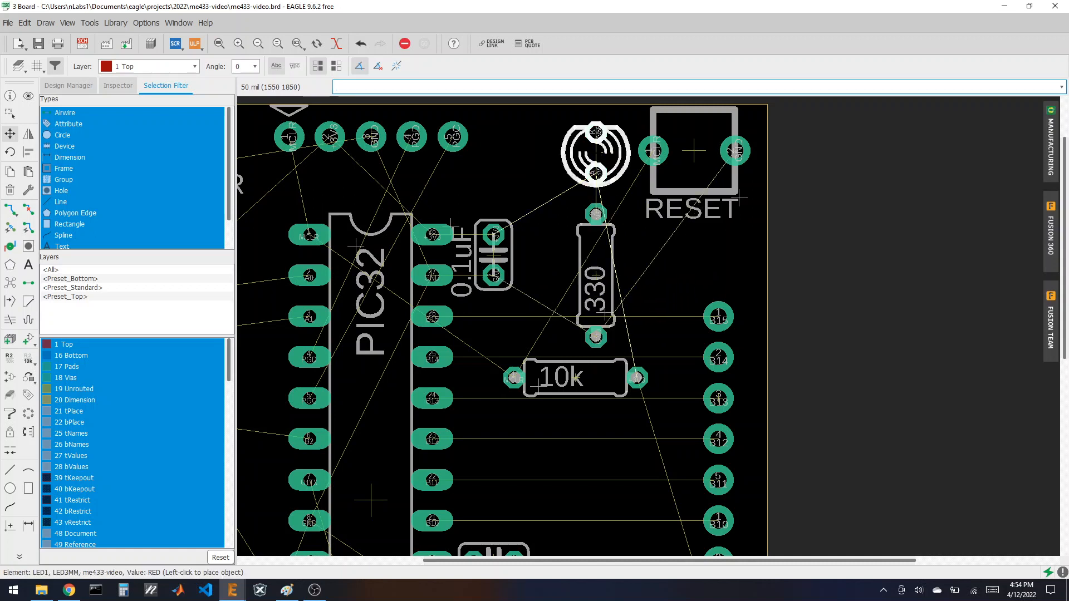
{"action": "left_click", "coordinate": [595, 152]}
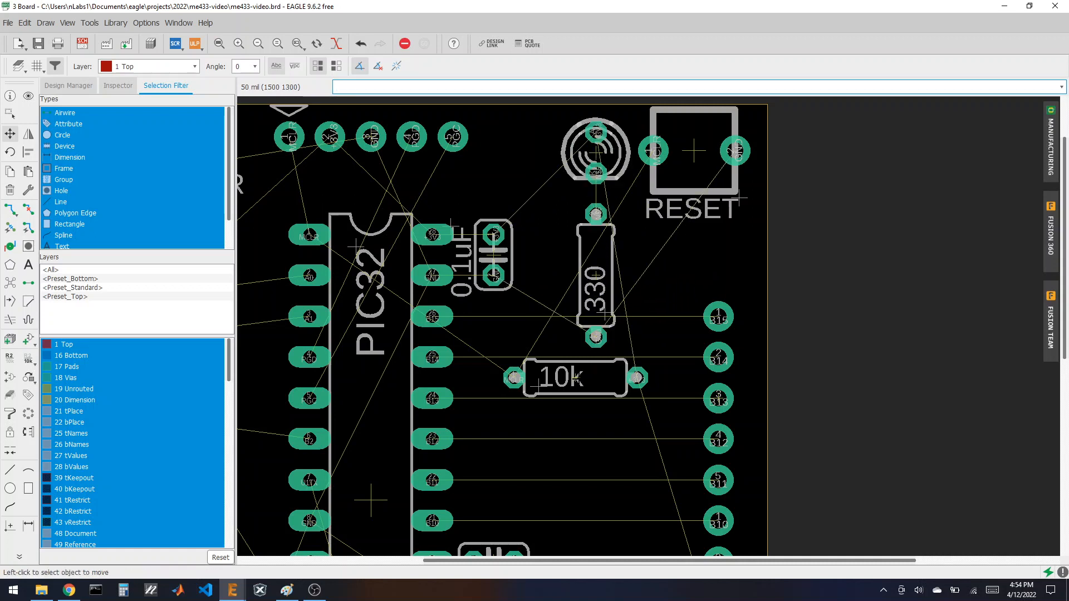
- Place the nearby 10k resistor upright below the RESET button, turned to shorten its connections, and recalculate the ratsnest
{"action": "left_click", "coordinate": [575, 378]}
{"action": "right_click", "coordinate": [645, 348]}
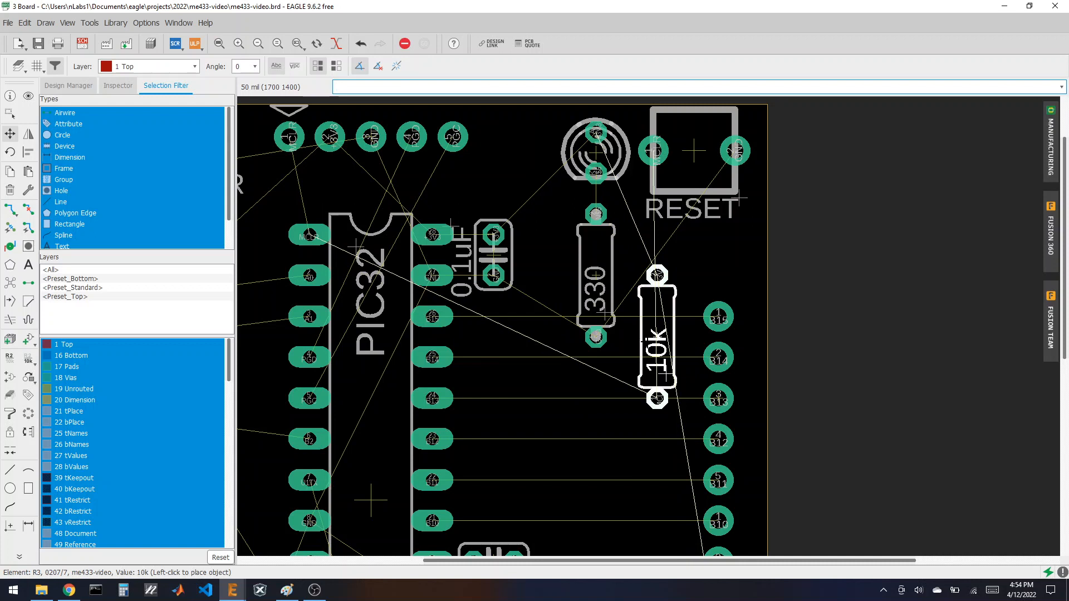
{"action": "right_click", "coordinate": [657, 336]}
{"action": "right_click", "coordinate": [652, 342]}
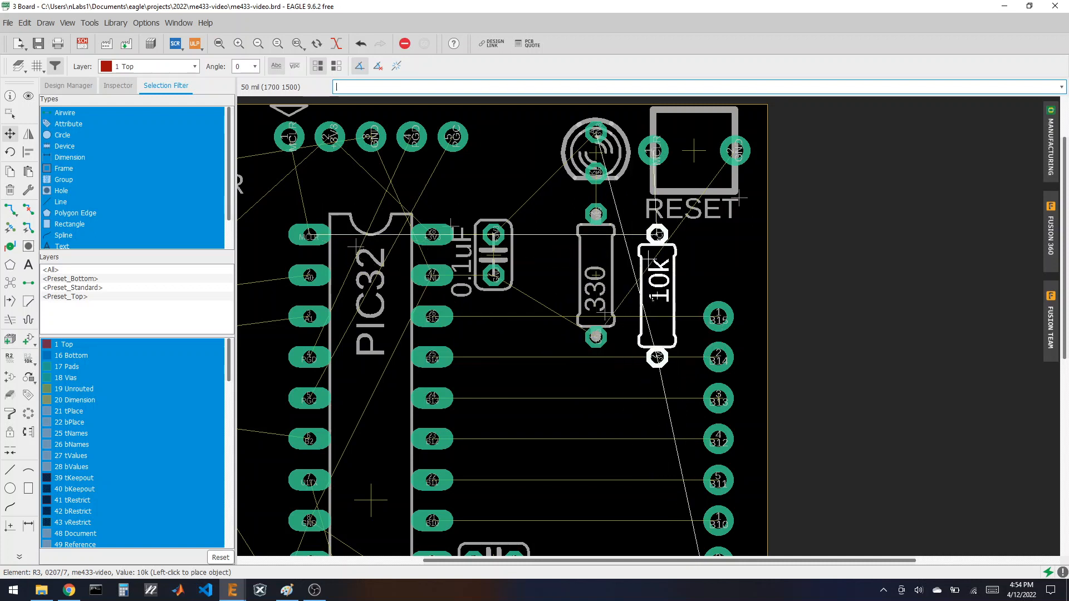
{"action": "left_click", "coordinate": [657, 295]}
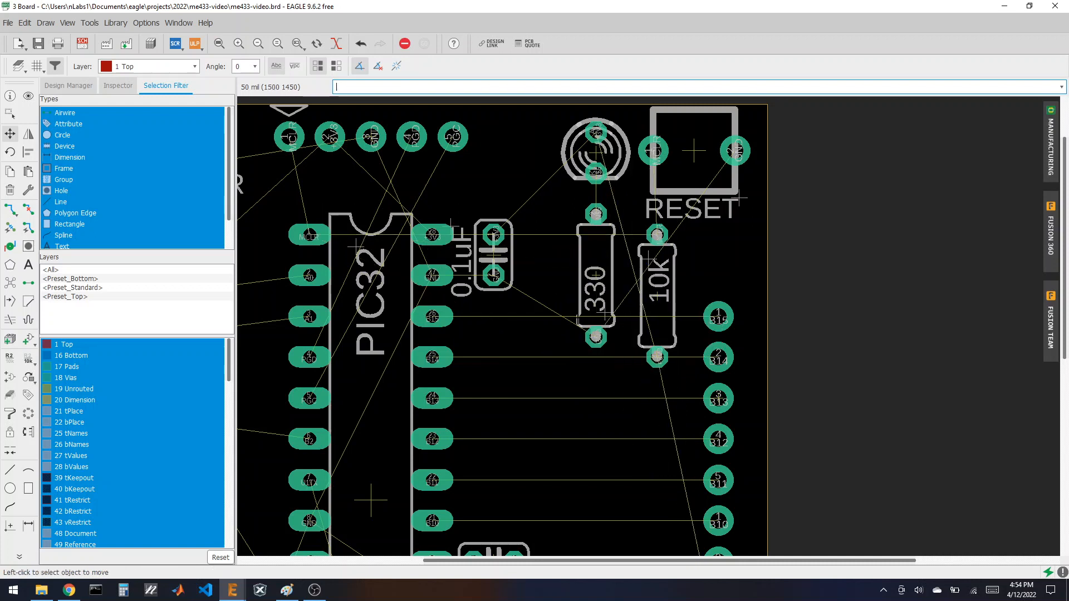
{"action": "left_click", "coordinate": [10, 285]}
- Move the green LED clear of the USER button and shift the button close to the board's upper-left corner
{"action": "scroll", "coordinate": [834, 301], "scroll_direction": "down", "scroll_amount": 4}
{"action": "scroll", "coordinate": [620, 290], "scroll_direction": "up", "scroll_amount": 4}
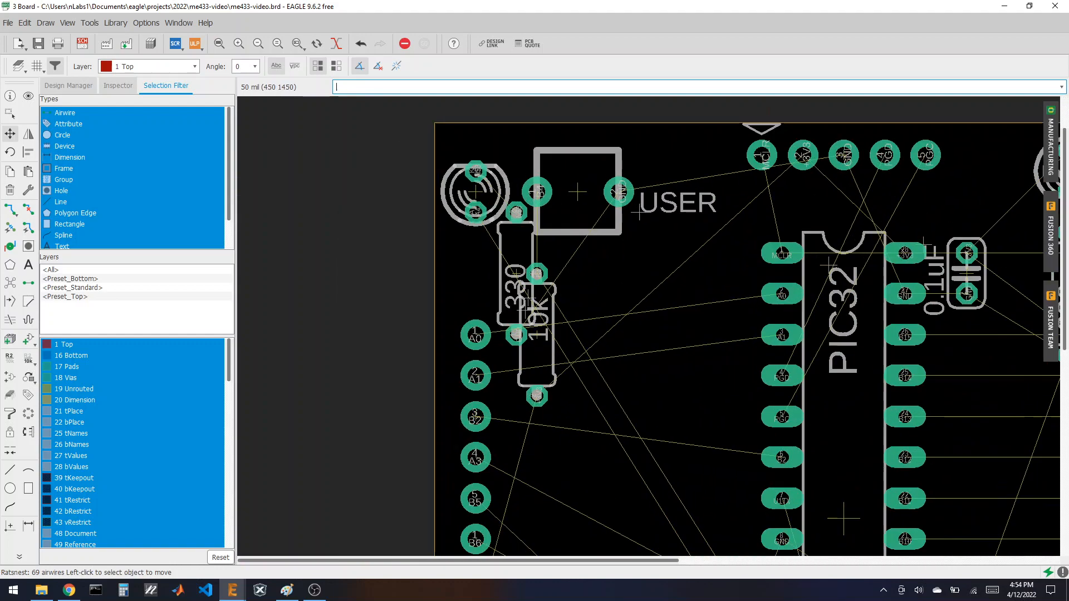
{"action": "scroll", "coordinate": [756, 358], "scroll_direction": "down", "scroll_amount": 3}
{"action": "scroll", "coordinate": [631, 261], "scroll_direction": "down", "scroll_amount": 3}
{"action": "scroll", "coordinate": [719, 274], "scroll_direction": "up", "scroll_amount": 4}
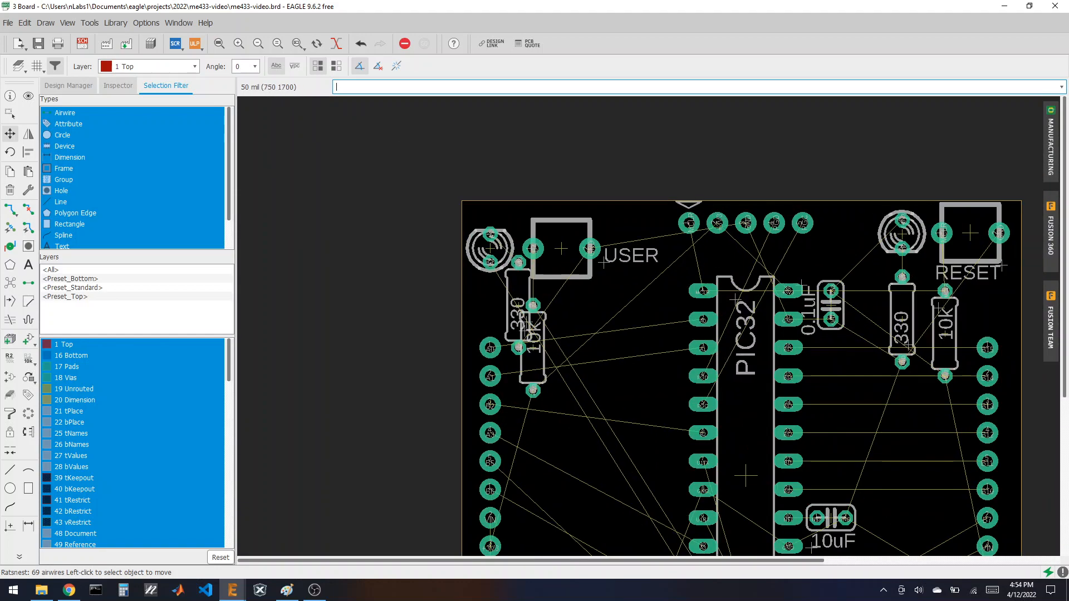
{"action": "left_click", "coordinate": [489, 248]}
{"action": "left_click", "coordinate": [604, 318]}
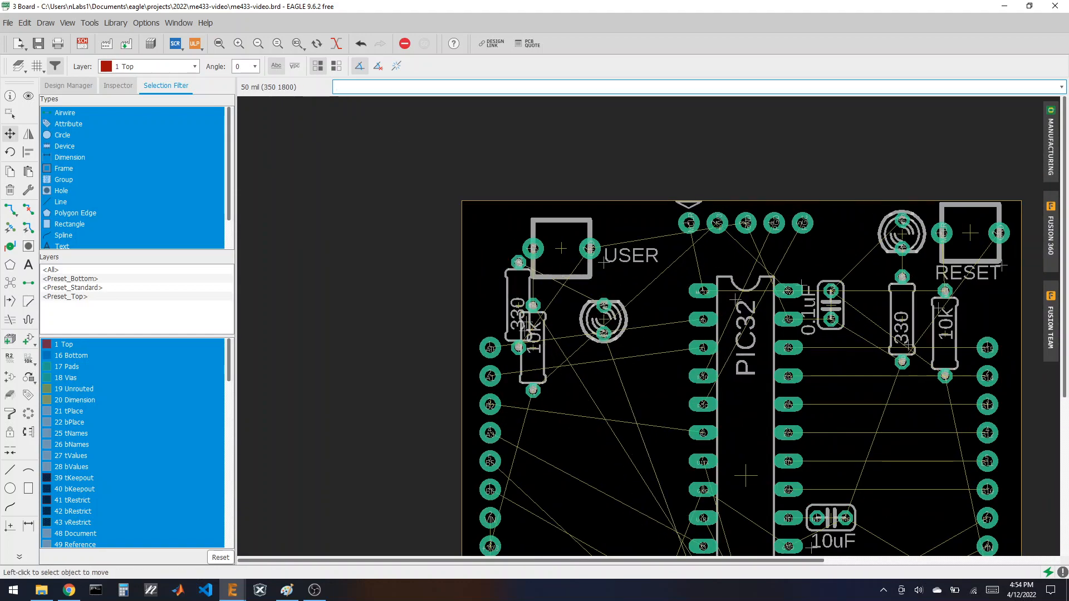
{"action": "left_click", "coordinate": [561, 248]}
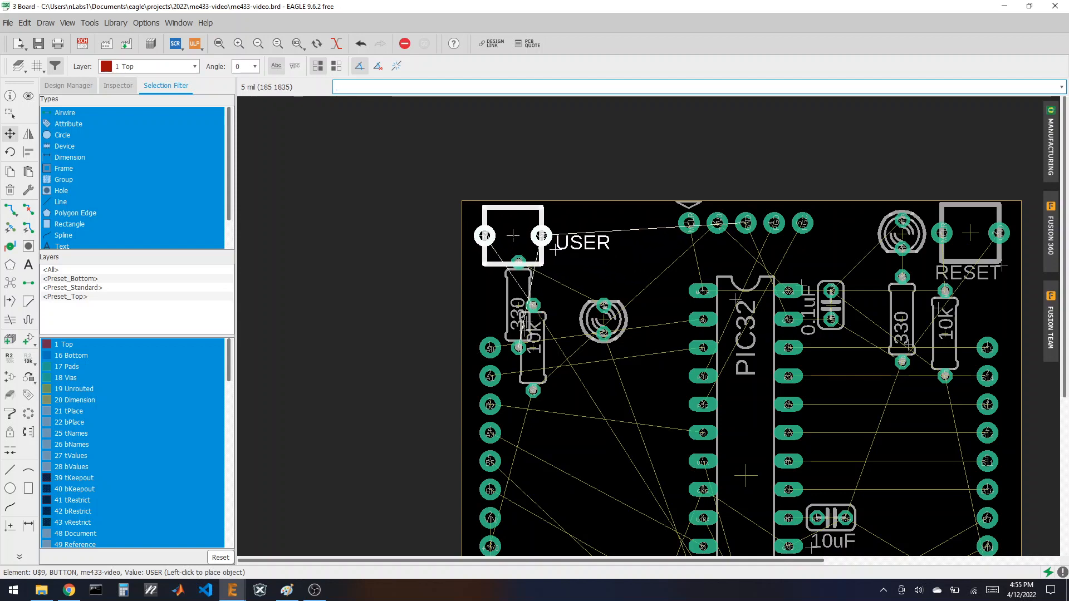
{"action": "left_click", "coordinate": [513, 233]}
- Move the USER label directly below its button
{"action": "scroll", "coordinate": [500, 231], "scroll_direction": "down", "scroll_amount": 3}
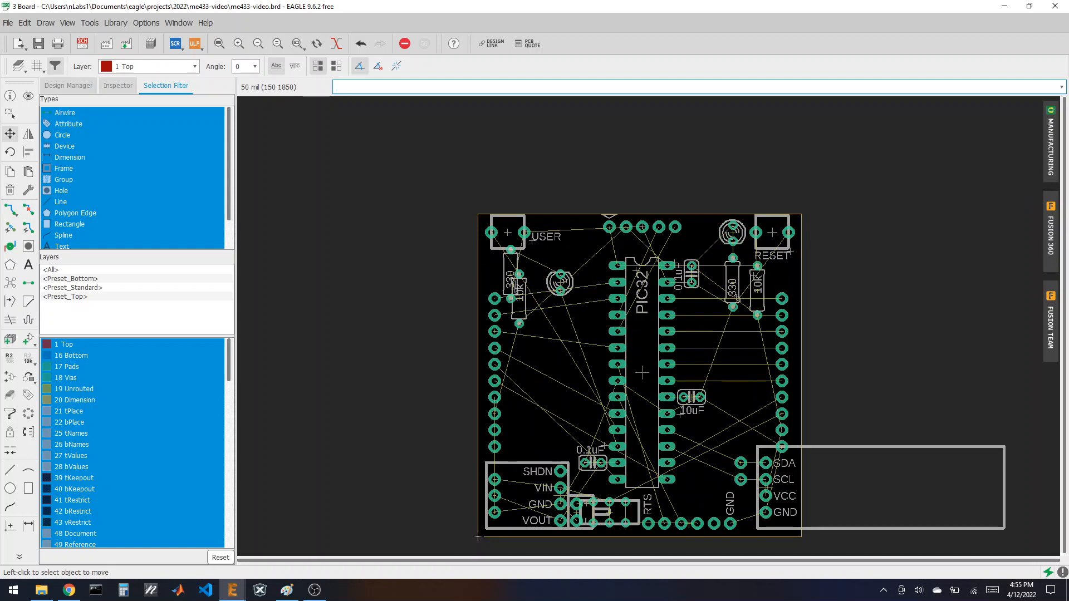
{"action": "scroll", "coordinate": [502, 229], "scroll_direction": "up", "scroll_amount": 3}
{"action": "left_click", "coordinate": [558, 239]}
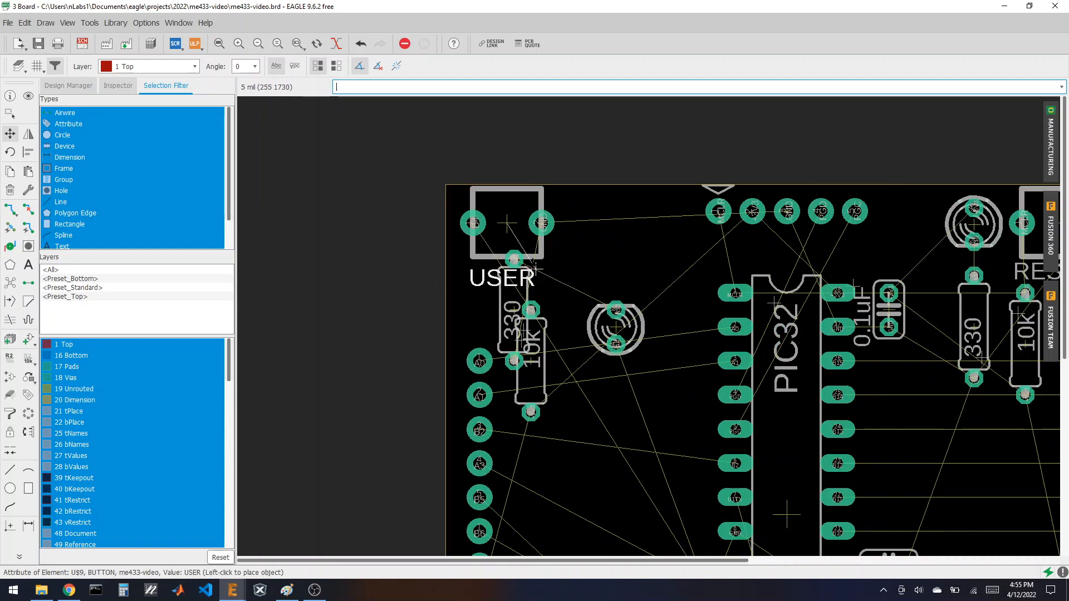
{"action": "left_click", "coordinate": [538, 268]}
- Move the green LED directly beside the USER button, level with it on the side facing the programming header
{"action": "left_click", "coordinate": [615, 327]}
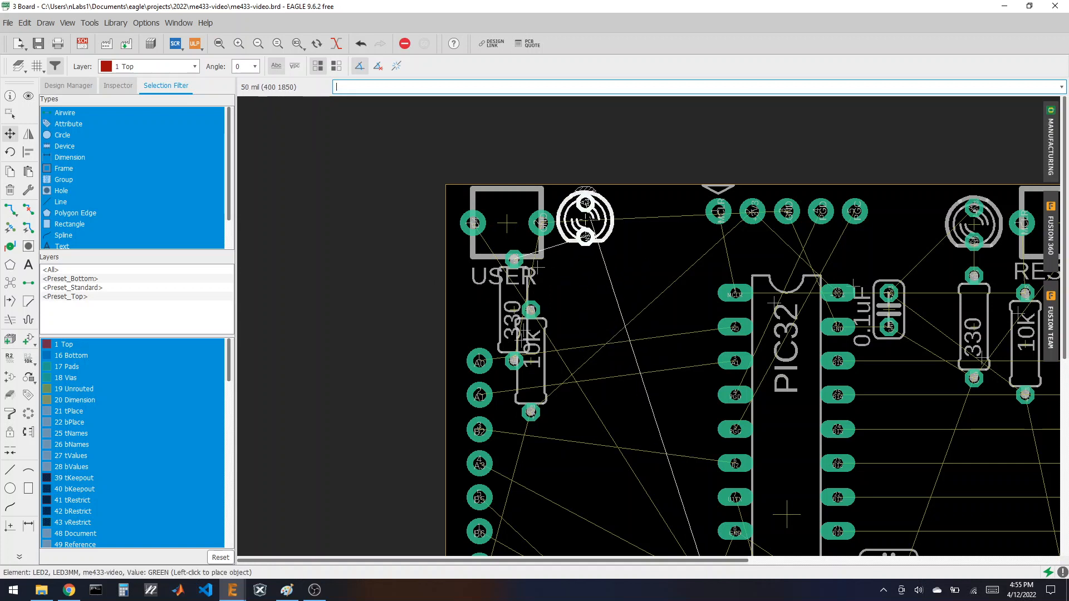
{"action": "key", "text": "alt"}
{"action": "left_click", "coordinate": [589, 223]}
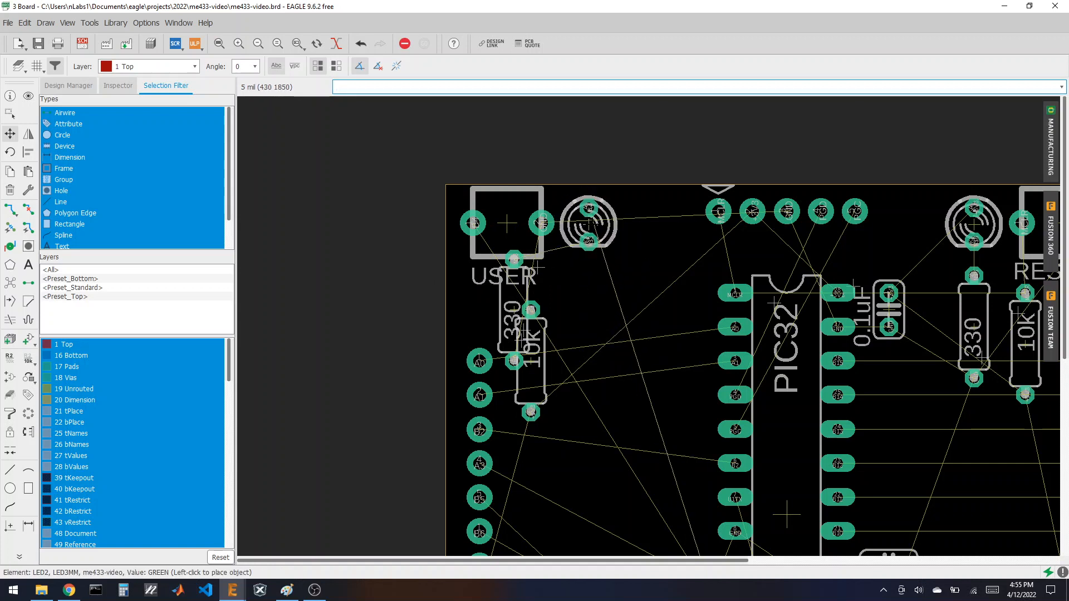
- Place the 330 resistor upright directly beneath the green LED, with the 10k resistor upright beside it under the USER label, and recalculate the ratsnest
{"action": "left_click", "coordinate": [530, 361]}
{"action": "left_click", "coordinate": [582, 377]}
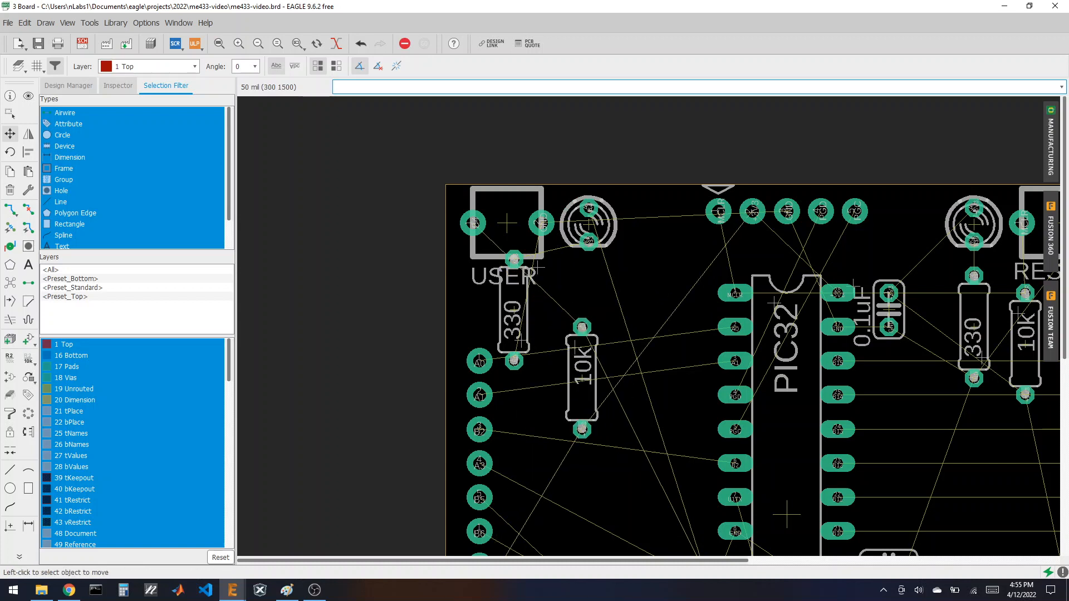
{"action": "left_click", "coordinate": [514, 310]}
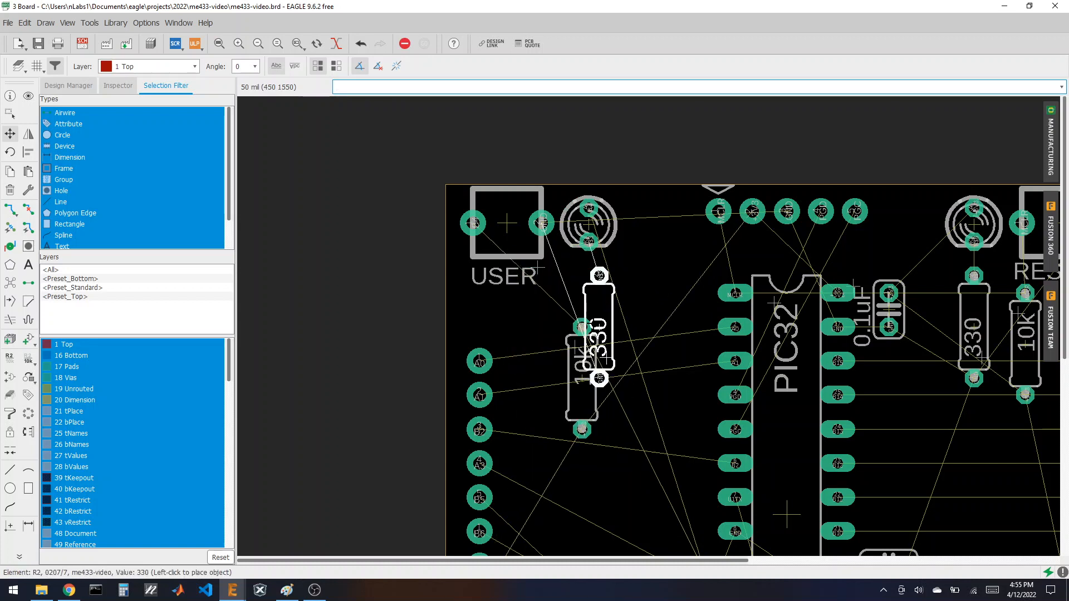
{"action": "key", "text": "alt"}
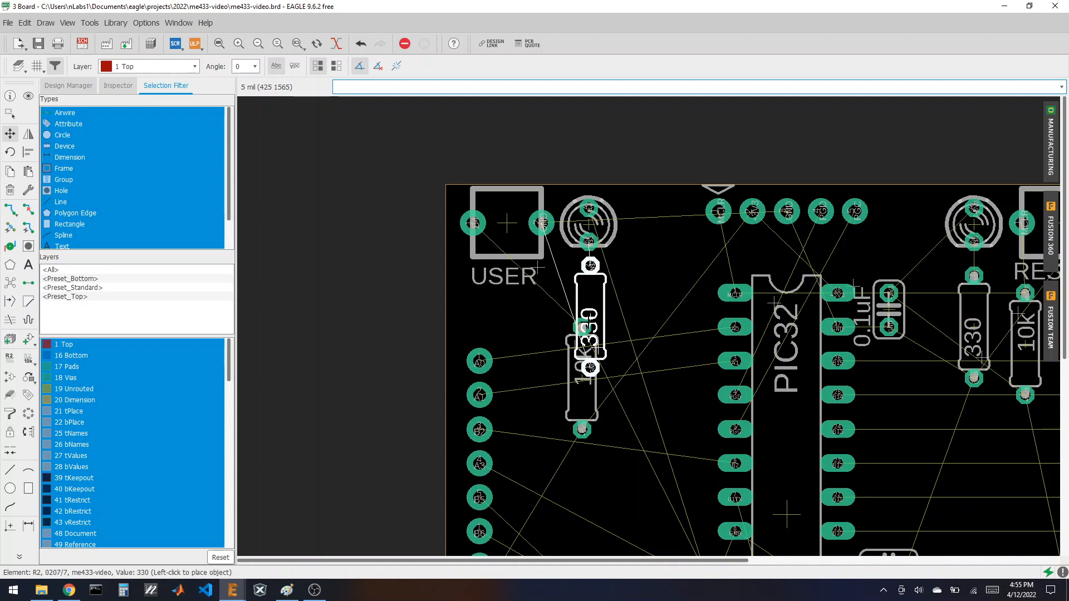
{"action": "left_click", "coordinate": [589, 316]}
{"action": "left_click", "coordinate": [582, 377]}
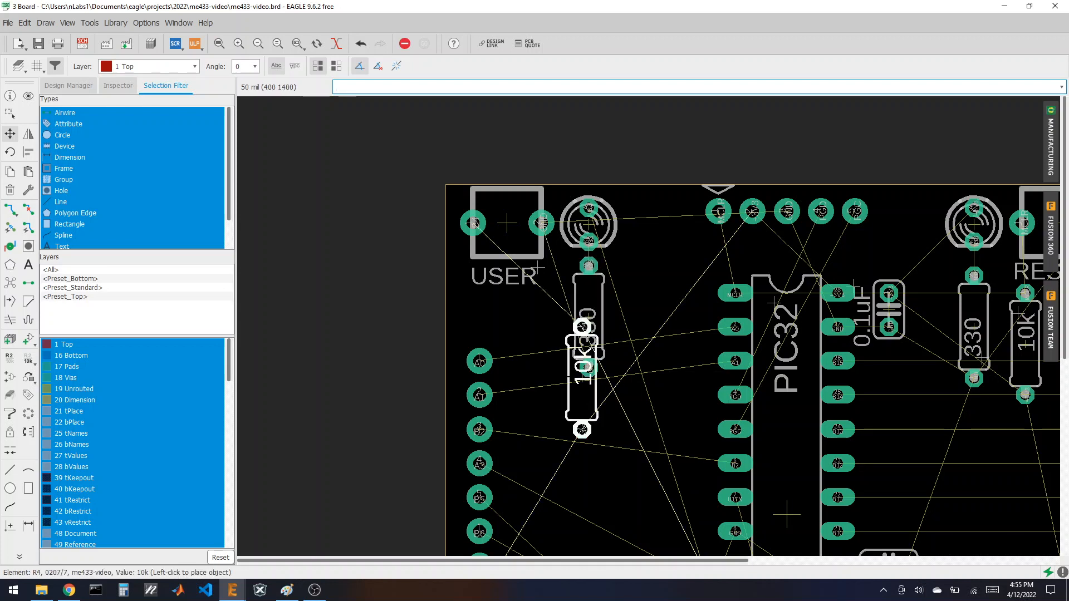
{"action": "left_click", "coordinate": [531, 361]}
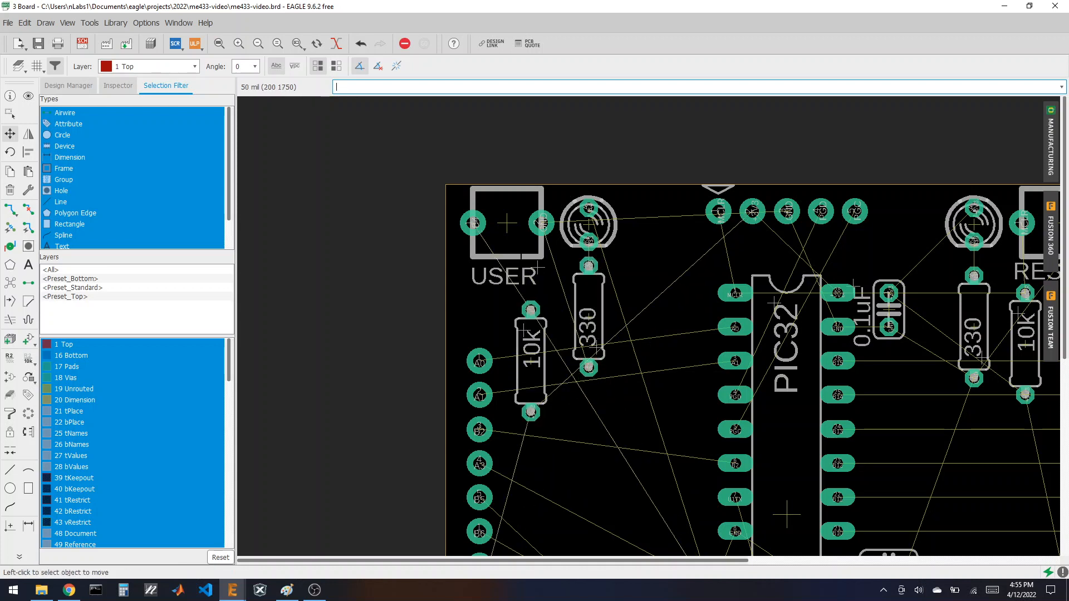
{"action": "scroll", "coordinate": [329, 242], "scroll_direction": "down", "scroll_amount": 3}
{"action": "scroll", "coordinate": [484, 278], "scroll_direction": "up", "scroll_amount": 2}
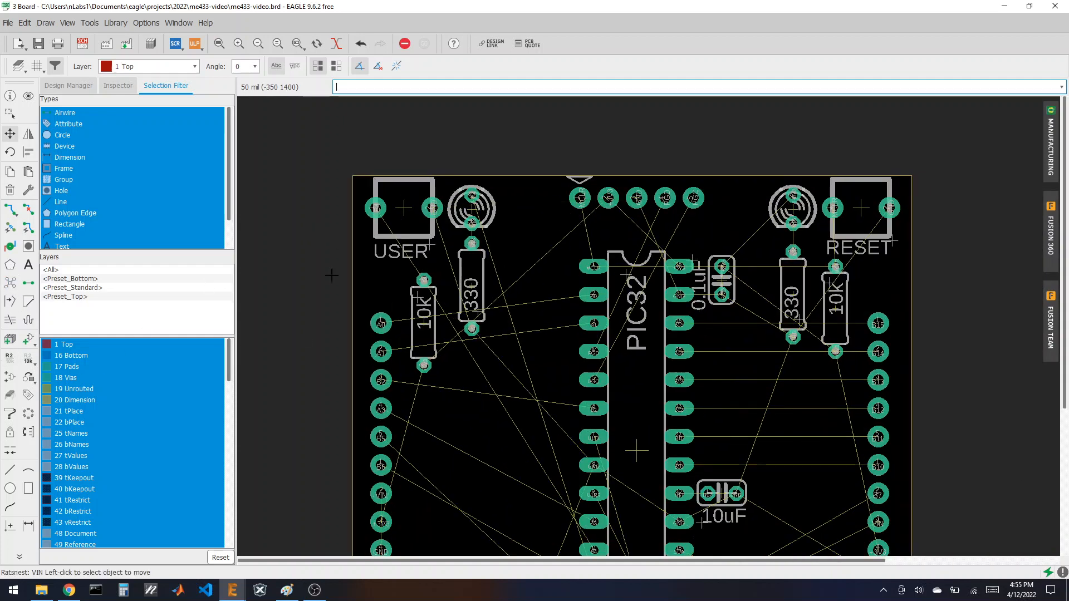
{"action": "scroll", "coordinate": [435, 201], "scroll_direction": "up", "scroll_amount": 3}
{"action": "scroll", "coordinate": [434, 201], "scroll_direction": "down", "scroll_amount": 3}
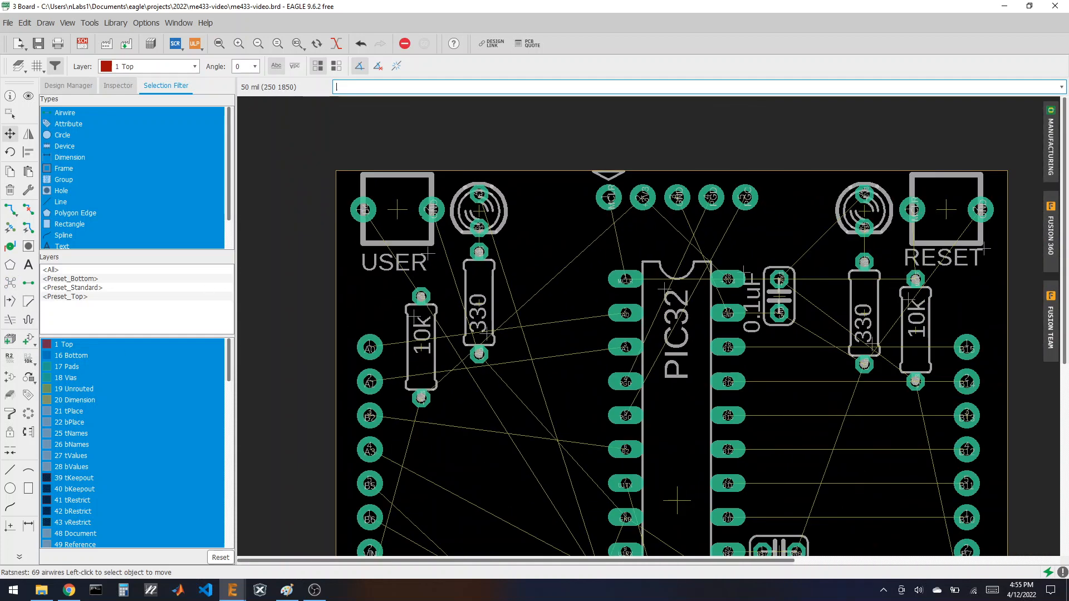
- Rotate the USER button 180 degrees in place and move its label back directly below it
{"action": "scroll", "coordinate": [435, 201], "scroll_direction": "up", "scroll_amount": 2}
{"action": "left_click", "coordinate": [432, 207]}
{"action": "right_click", "coordinate": [404, 211]}
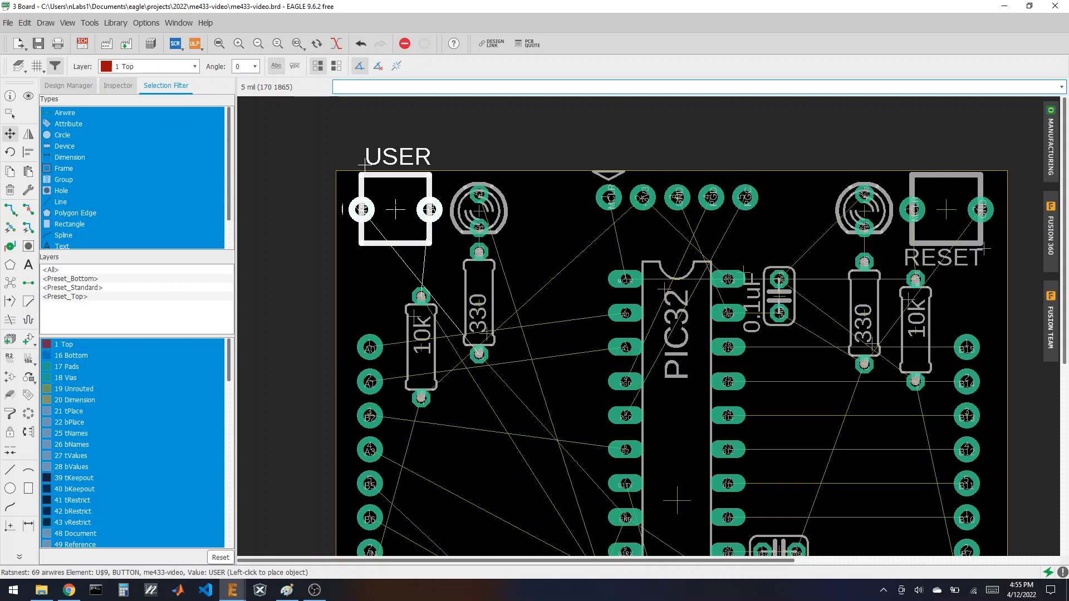
{"action": "left_click", "coordinate": [365, 165]}
{"action": "left_click", "coordinate": [364, 165]}
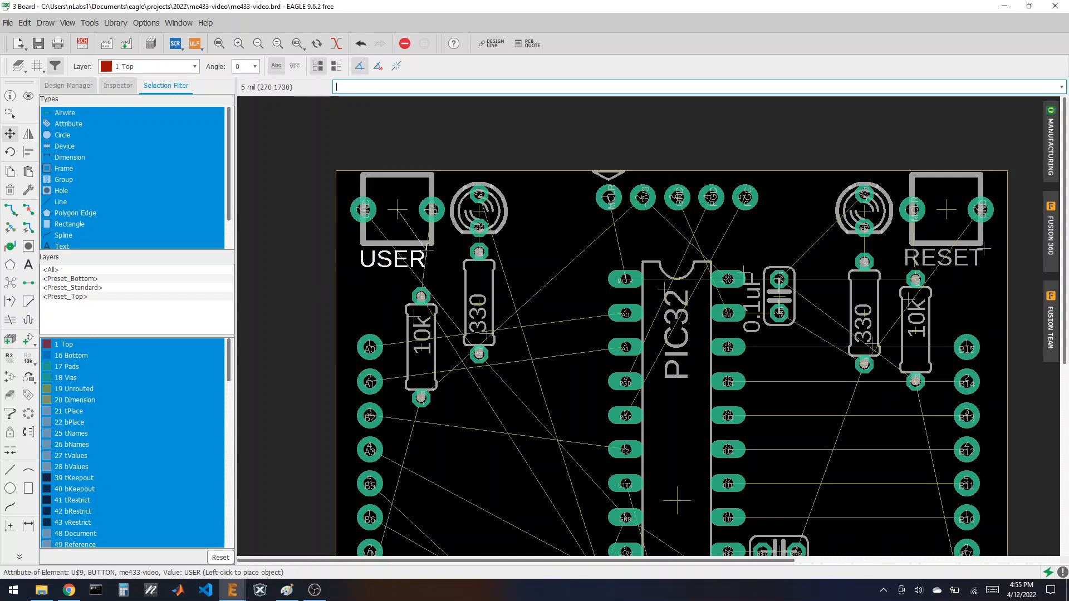
{"action": "left_click", "coordinate": [431, 250]}
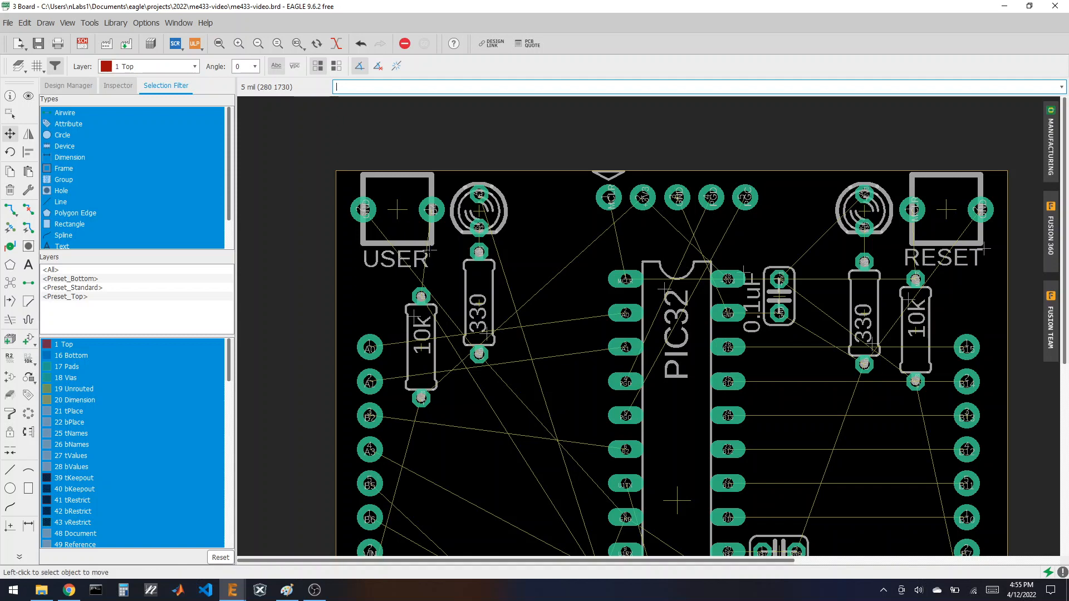
- Arrange the 10k and 330 resistors on the USER side upright, close together and level with each other below the green LED
{"action": "left_click", "coordinate": [421, 348]}
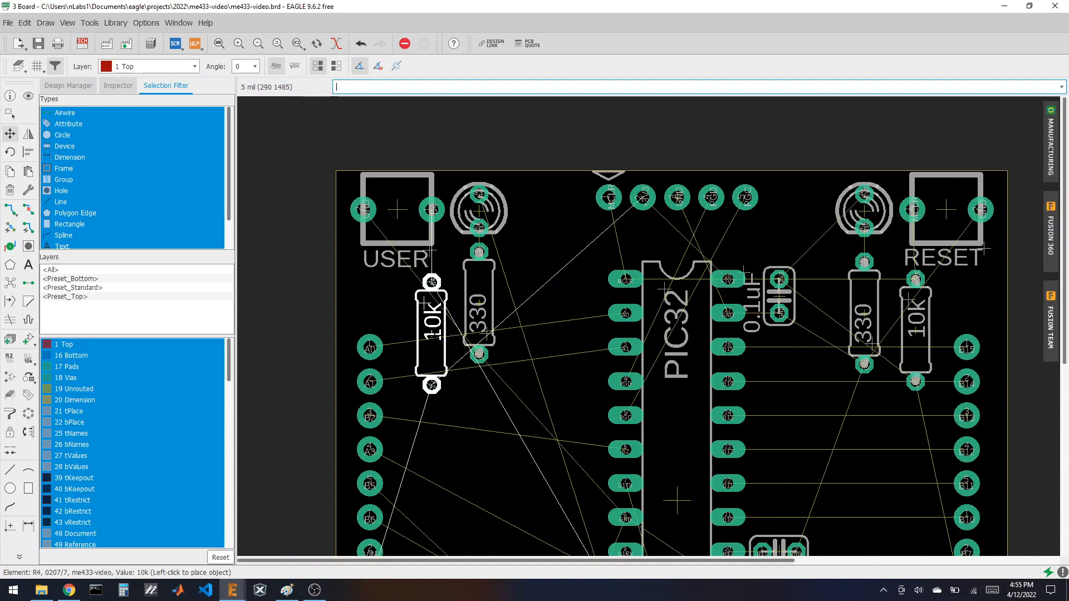
{"action": "left_click", "coordinate": [432, 336]}
{"action": "scroll", "coordinate": [285, 227], "scroll_direction": "down", "scroll_amount": 2}
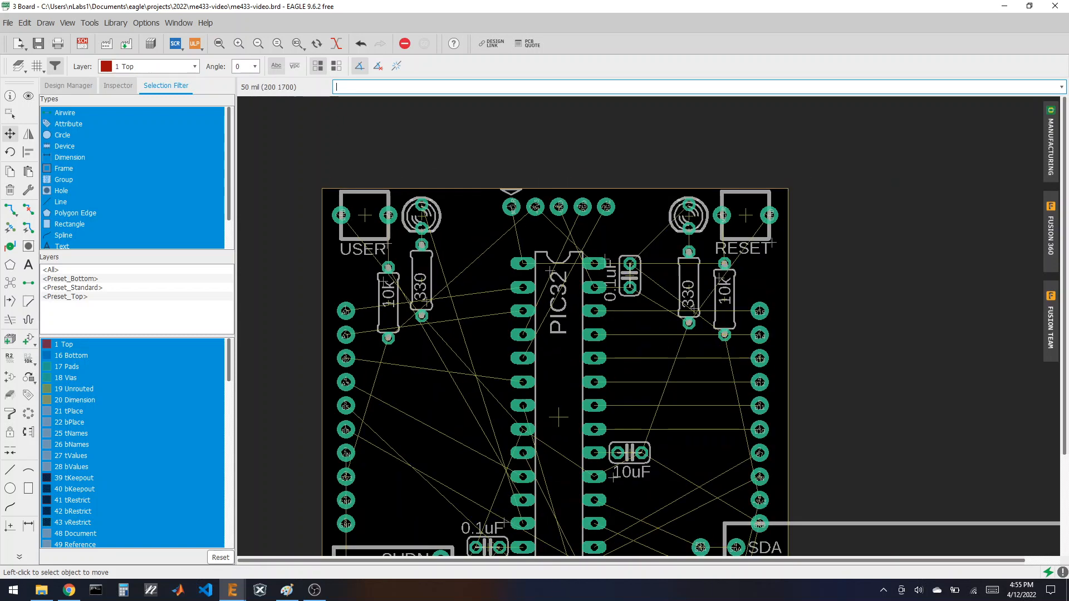
{"action": "scroll", "coordinate": [433, 256], "scroll_direction": "up", "scroll_amount": 3}
{"action": "left_click", "coordinate": [423, 332]}
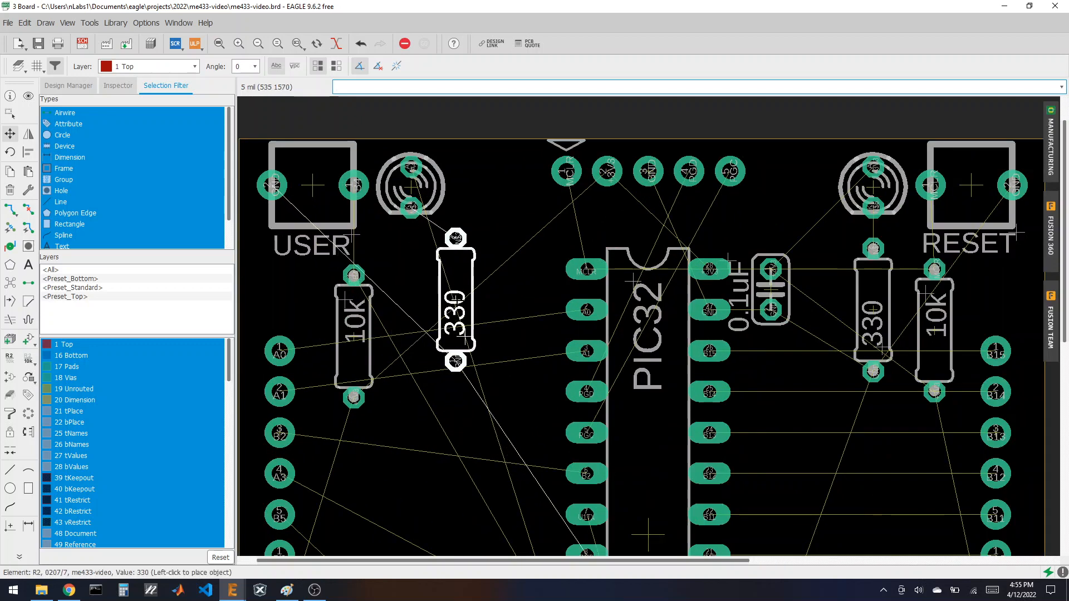
{"action": "left_click", "coordinate": [462, 308]}
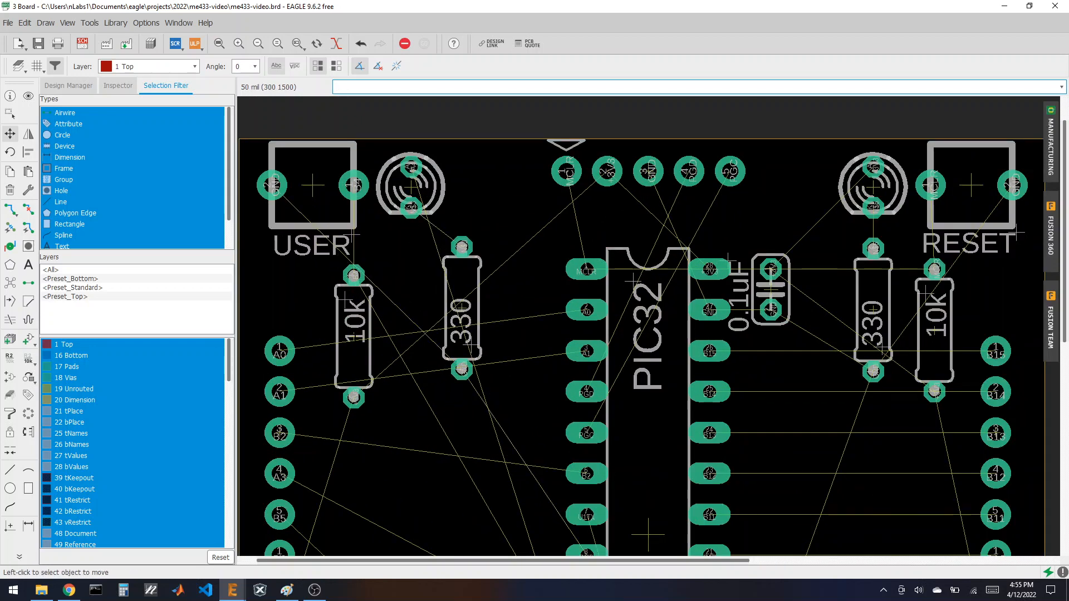
{"action": "left_click", "coordinate": [353, 337]}
{"action": "key", "text": "alt"}
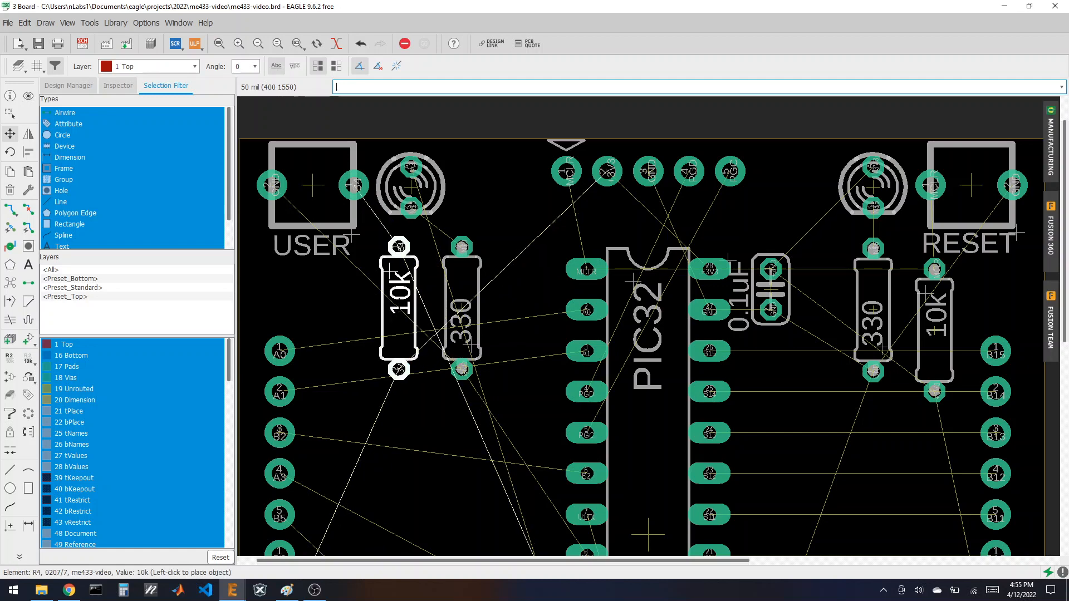
{"action": "left_click", "coordinate": [370, 270]}
{"action": "left_click", "coordinate": [453, 270]}
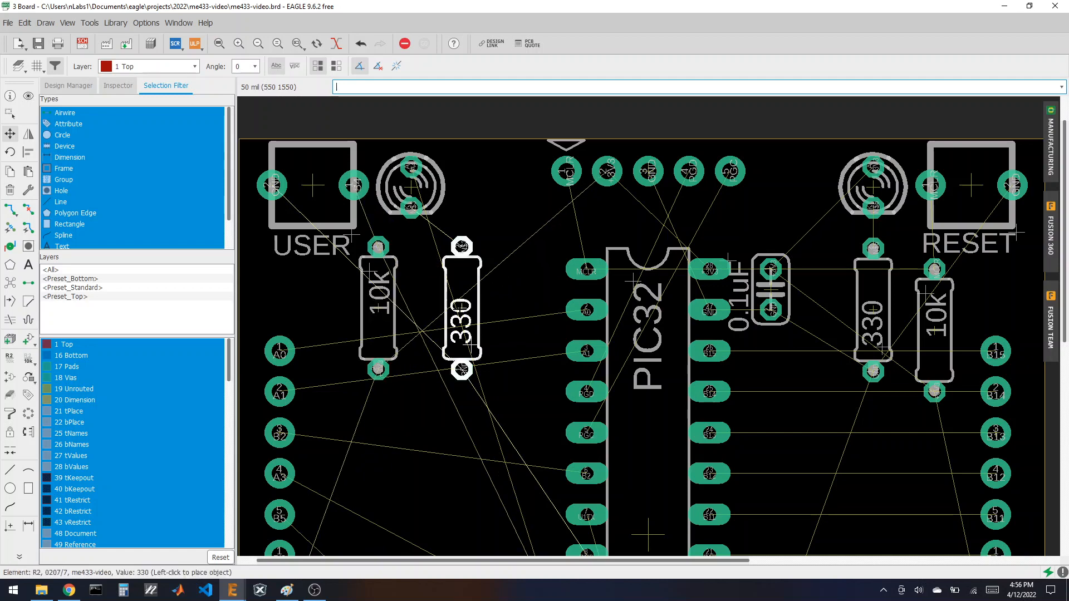
{"action": "left_click", "coordinate": [427, 304]}
- Reposition the 330 and 10k resistors near the RESET button side by side and level with each other below the red LED
{"action": "scroll", "coordinate": [434, 303], "scroll_direction": "down", "scroll_amount": 3}
{"action": "scroll", "coordinate": [663, 265], "scroll_direction": "up", "scroll_amount": 5}
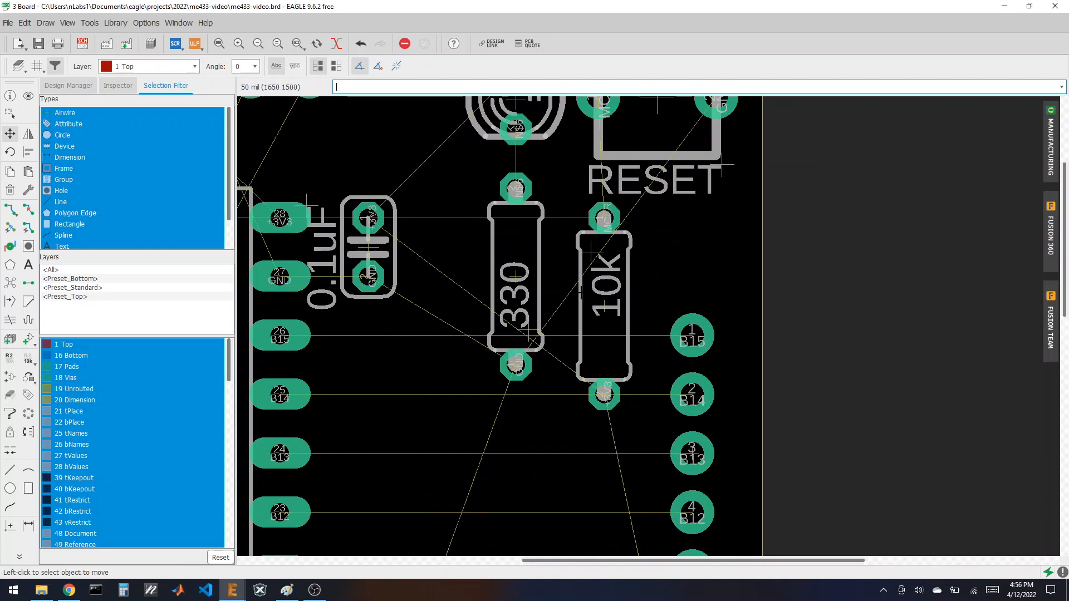
{"action": "left_click", "coordinate": [581, 293]}
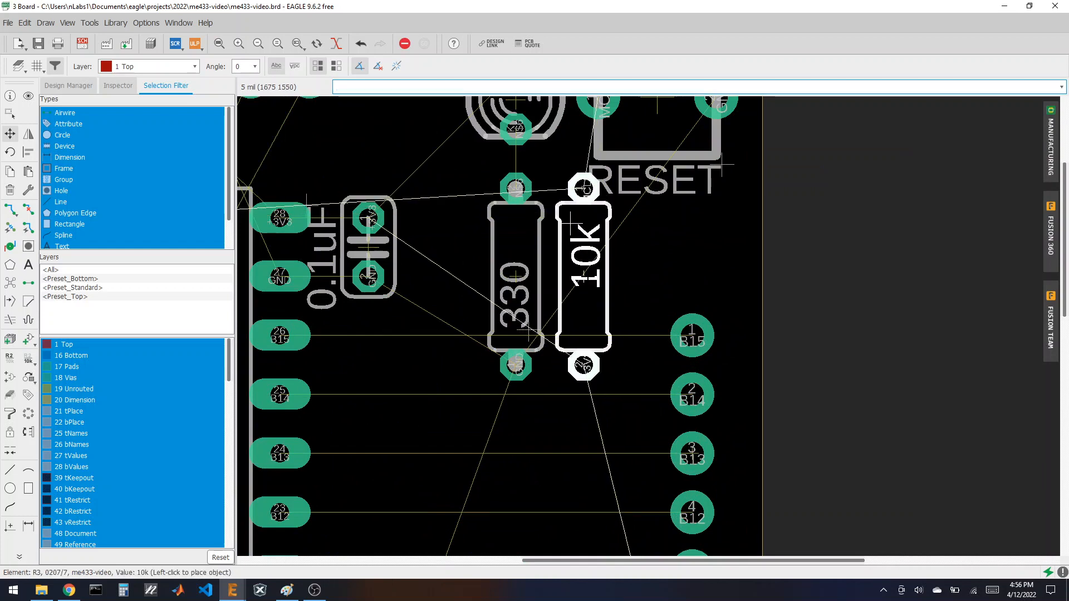
{"action": "left_click", "coordinate": [574, 223]}
{"action": "left_click", "coordinate": [517, 304]}
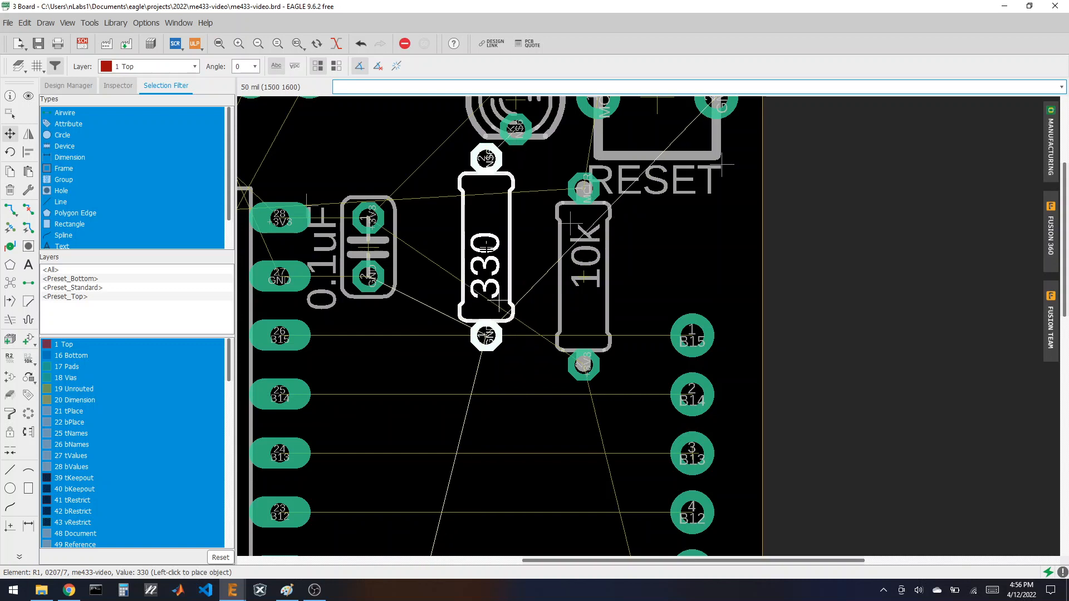
{"action": "left_click", "coordinate": [476, 320]}
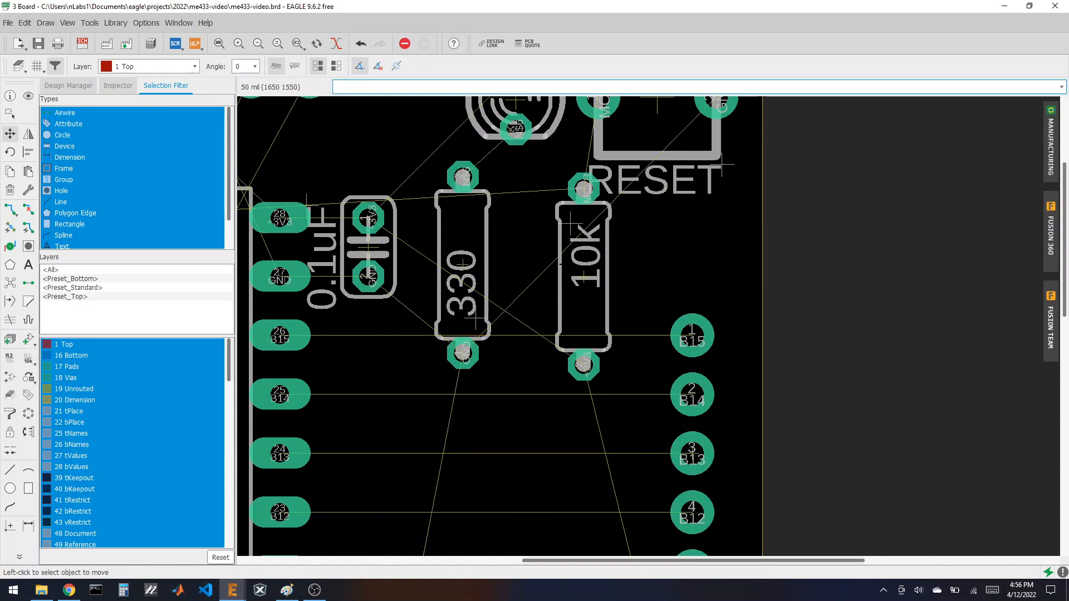
{"action": "left_click", "coordinate": [564, 349]}
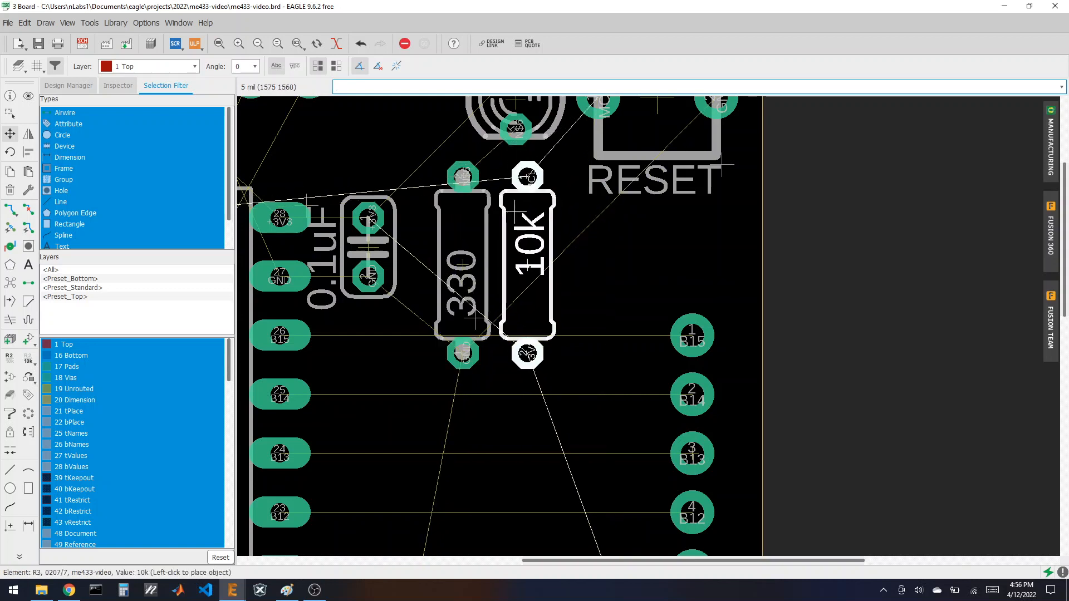
{"action": "left_click", "coordinate": [527, 262], "text": "alt"}
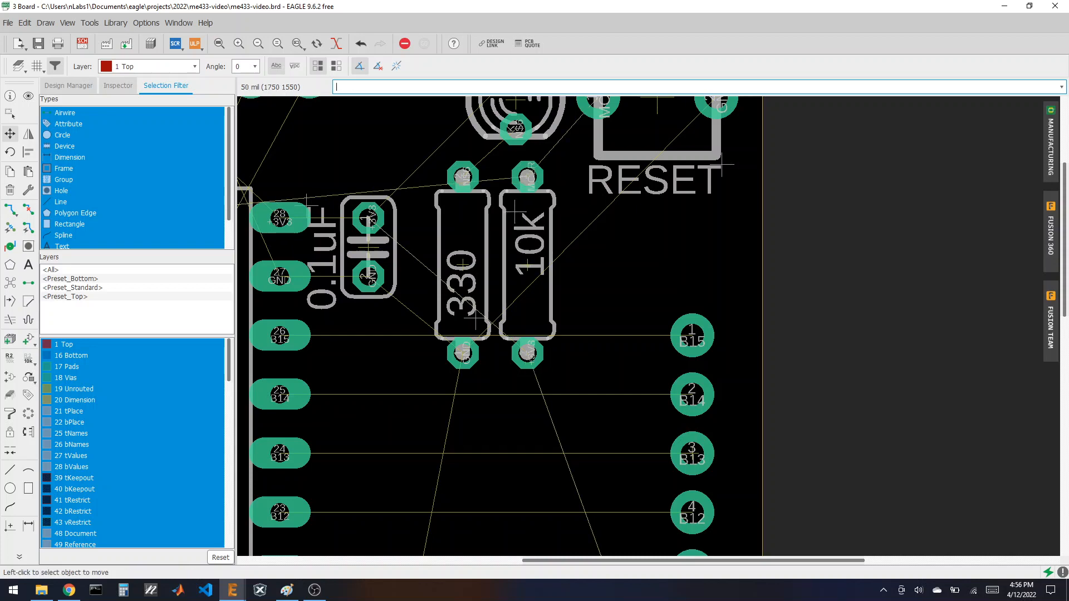
- Shift the RESET-side 330 resistor closer to the upper 0.1uF capacitor and set the 10k resistor right beside it
{"action": "scroll", "coordinate": [689, 278], "scroll_direction": "down", "scroll_amount": 4}
{"action": "scroll", "coordinate": [580, 288], "scroll_direction": "up", "scroll_amount": 3}
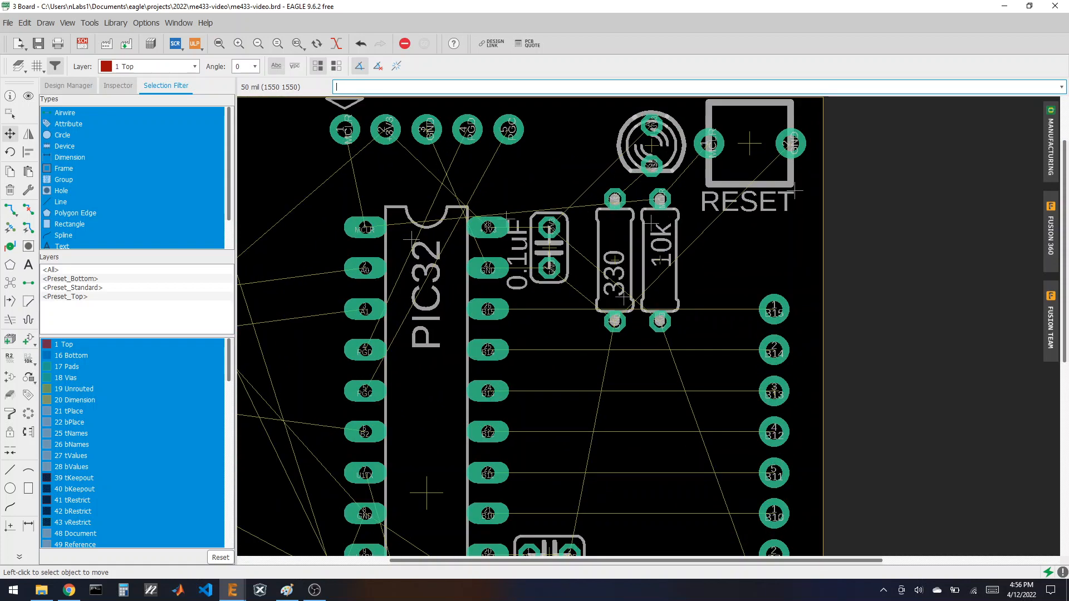
{"action": "left_click", "coordinate": [659, 259]}
{"action": "left_click", "coordinate": [674, 259]}
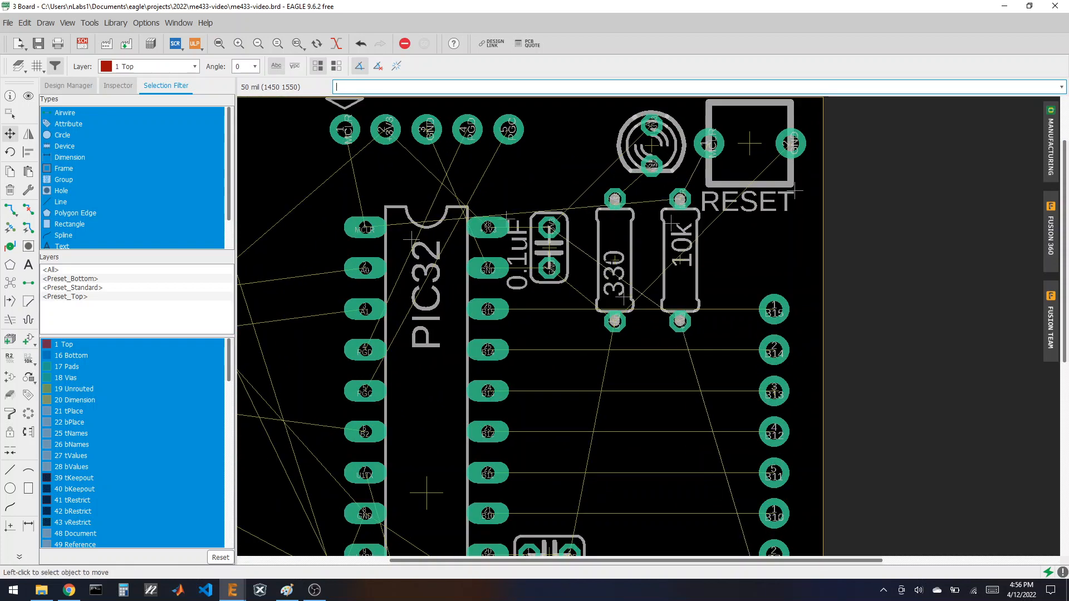
{"action": "scroll", "coordinate": [790, 287], "scroll_direction": "down", "scroll_amount": 2}
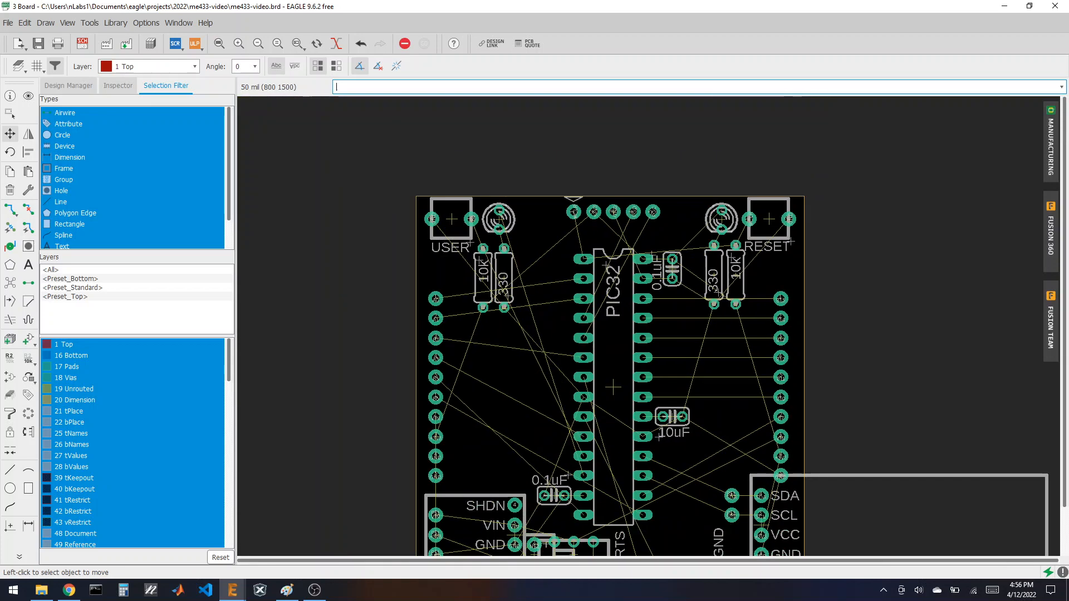
{"action": "scroll", "coordinate": [690, 289], "scroll_direction": "up", "scroll_amount": 2}
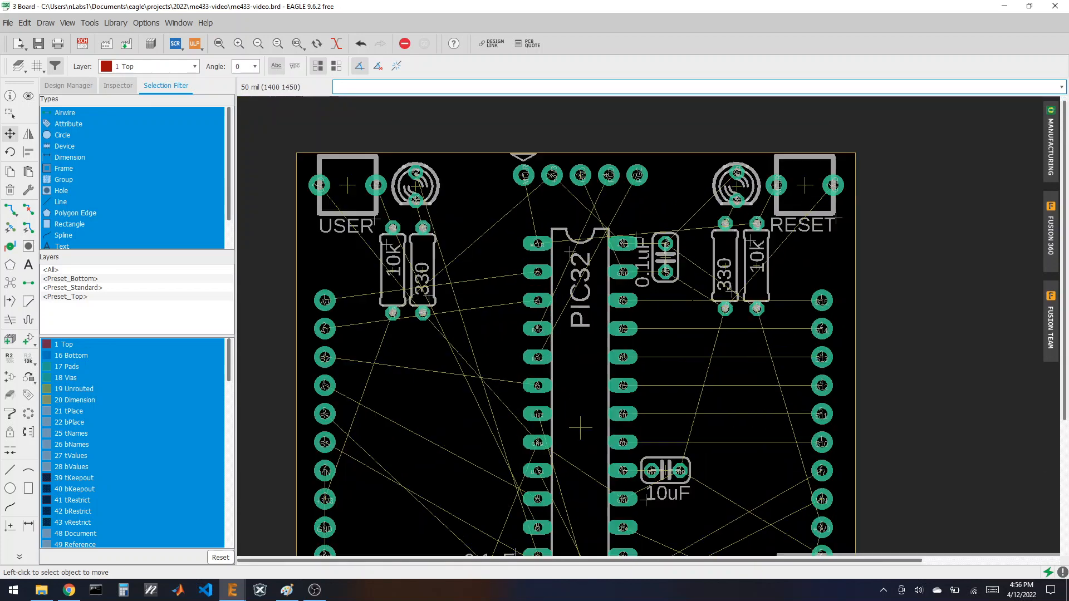
{"action": "left_click", "coordinate": [738, 269]}
{"action": "left_click", "coordinate": [696, 255]}
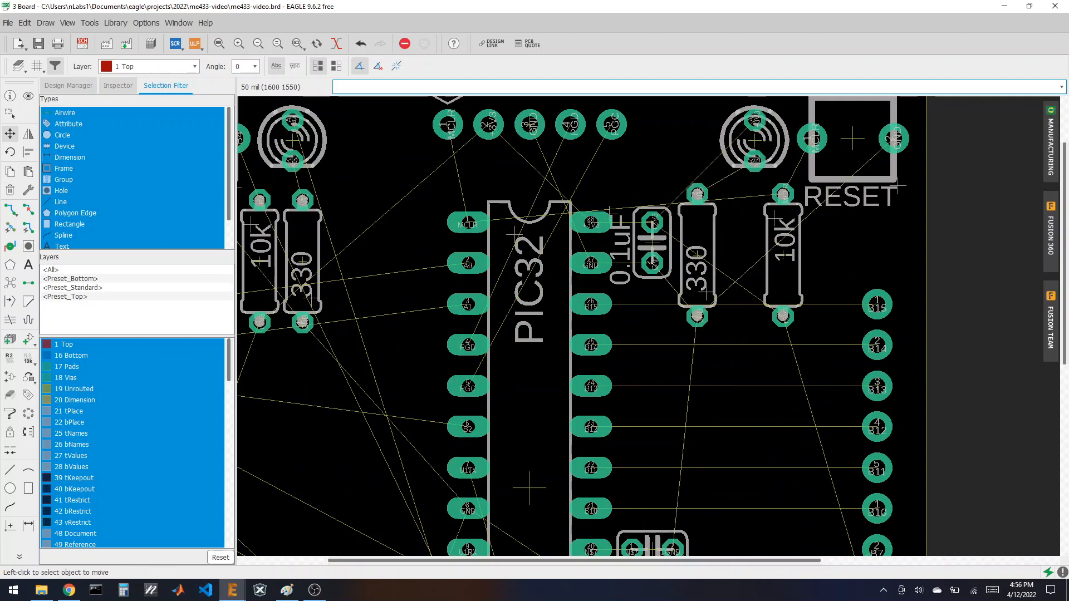
{"action": "left_click", "coordinate": [784, 255]}
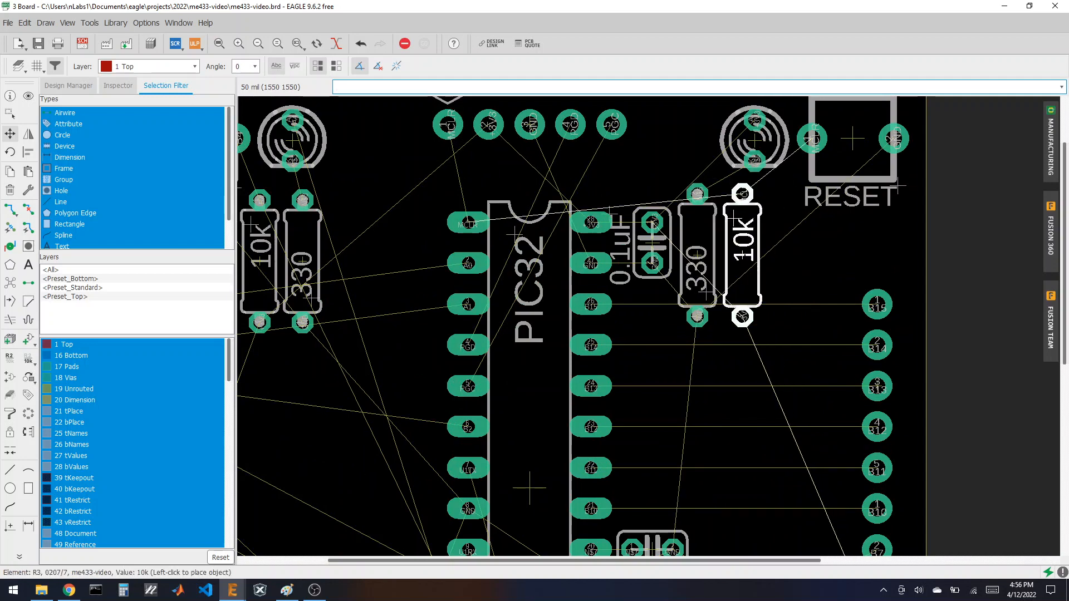
{"action": "left_click", "coordinate": [743, 255]}
- Shift the USER-side 330 and 10k resistors closer to the PIC32, keeping them side by side, and recalculate the ratsnest for the whole board
{"action": "scroll", "coordinate": [774, 255], "scroll_direction": "down", "scroll_amount": 2}
{"action": "scroll", "coordinate": [489, 249], "scroll_direction": "up", "scroll_amount": 2}
{"action": "left_click", "coordinate": [490, 274]}
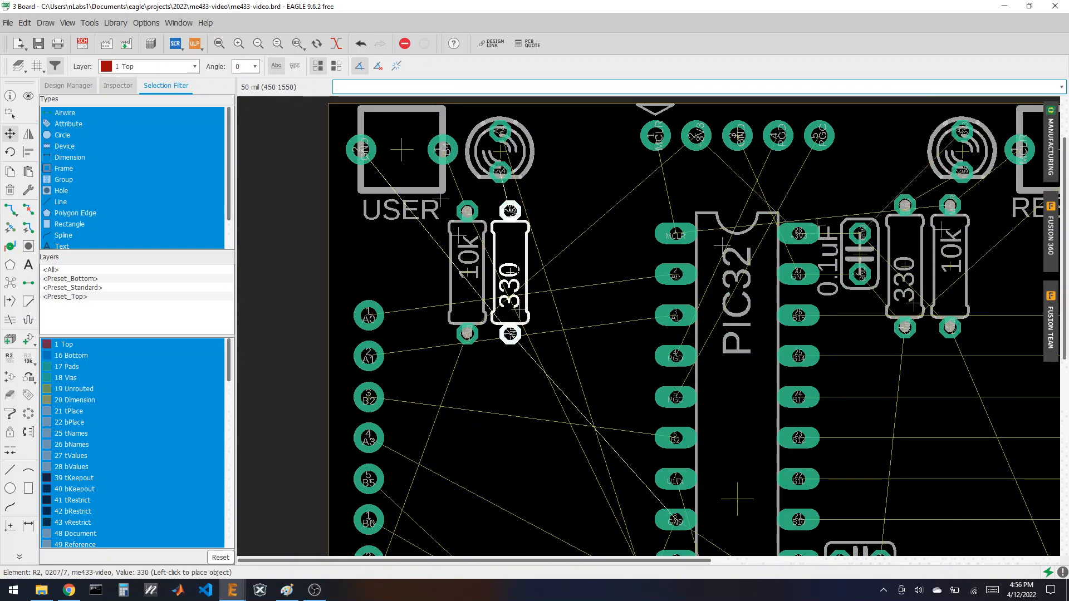
{"action": "left_click", "coordinate": [567, 273]}
{"action": "left_click", "coordinate": [472, 272]}
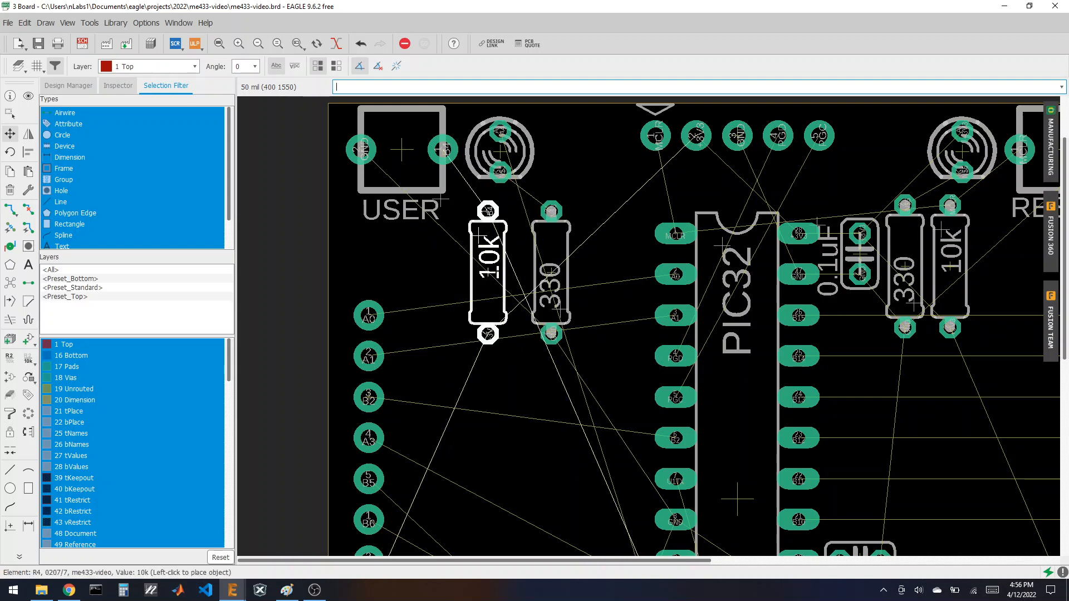
{"action": "left_click", "coordinate": [512, 271]}
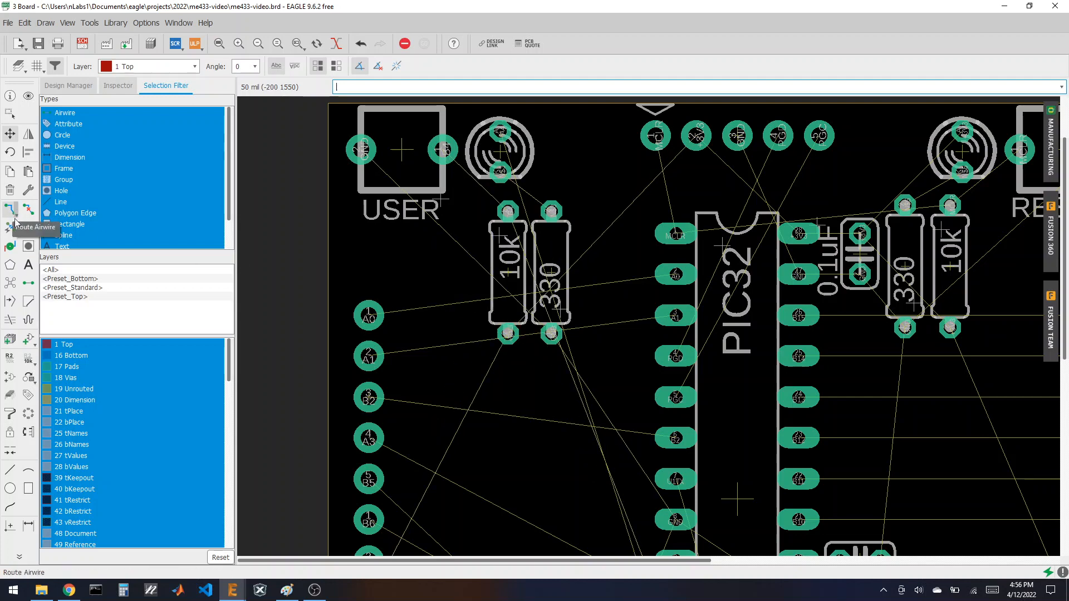
{"action": "scroll", "coordinate": [409, 185], "scroll_direction": "down", "scroll_amount": 8}
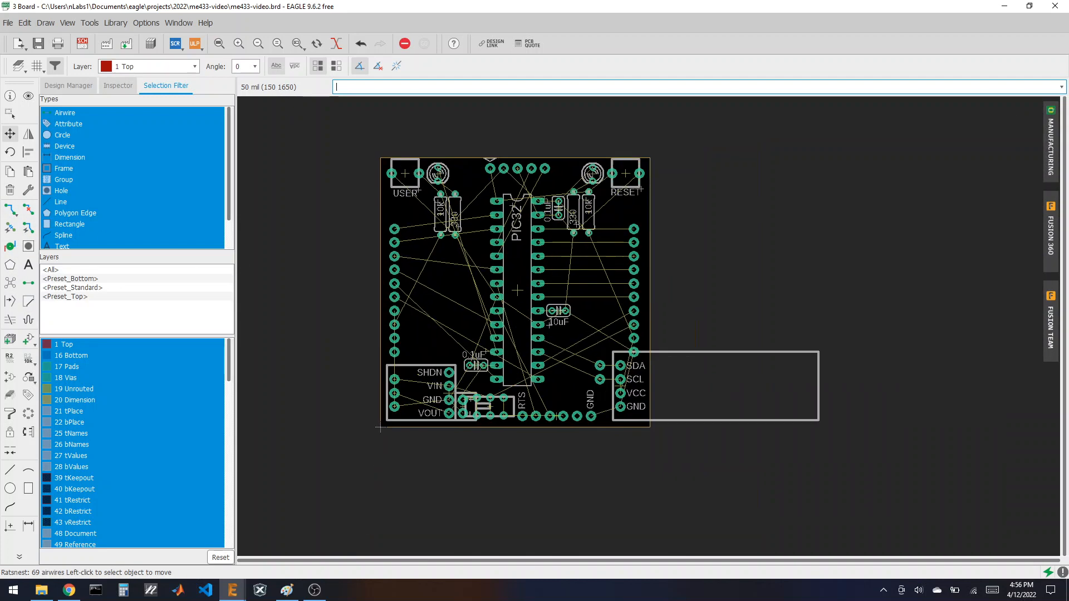
{"action": "scroll", "coordinate": [482, 172], "scroll_direction": "up", "scroll_amount": 7}
{"action": "scroll", "coordinate": [479, 166], "scroll_direction": "down", "scroll_amount": 8}
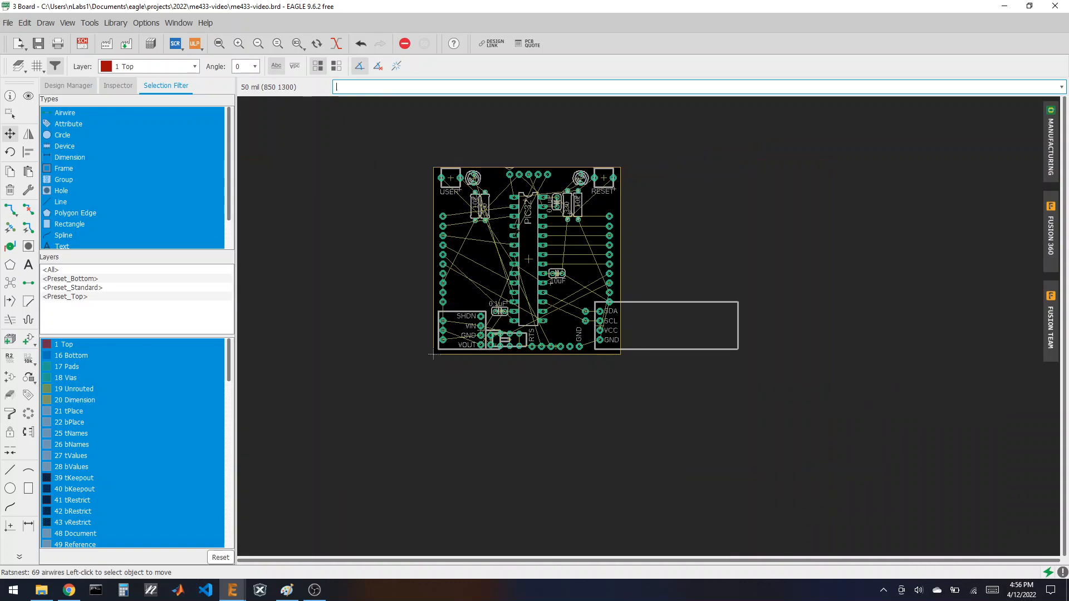
- Examine the component placement and airwires around the PIC32, the capacitors, the resistors and the lower connectors
{"action": "scroll", "coordinate": [541, 261], "scroll_direction": "up", "scroll_amount": 6}
{"action": "scroll", "coordinate": [542, 296], "scroll_direction": "down", "scroll_amount": 6}
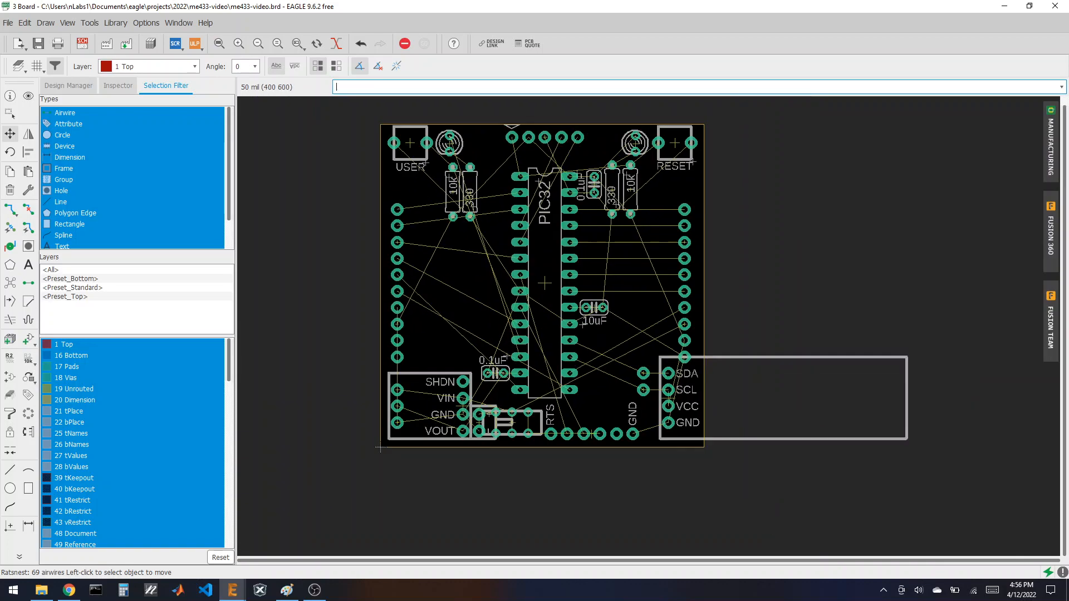
{"action": "scroll", "coordinate": [773, 192], "scroll_direction": "up", "scroll_amount": 9}
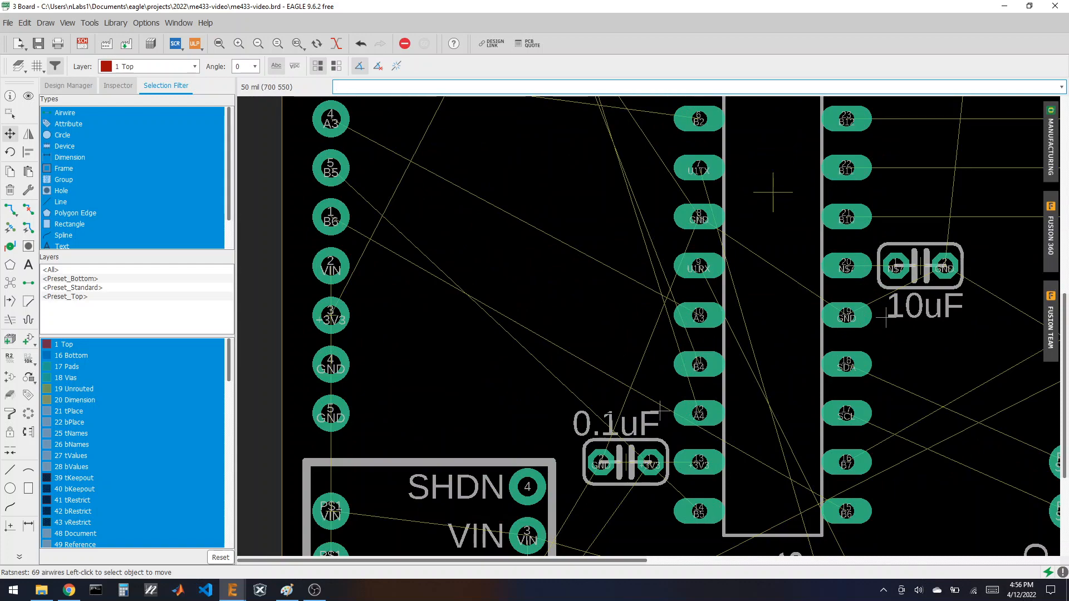
{"action": "scroll", "coordinate": [772, 192], "scroll_direction": "down", "scroll_amount": 8}
{"action": "scroll", "coordinate": [629, 454], "scroll_direction": "up", "scroll_amount": 2}
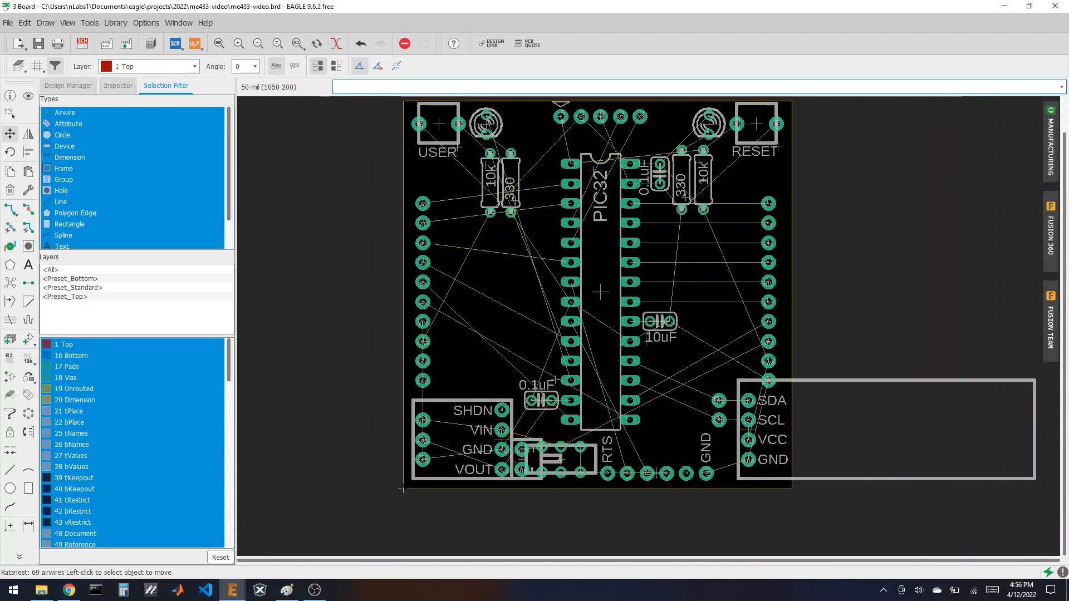
{"action": "scroll", "coordinate": [612, 448], "scroll_direction": "up", "scroll_amount": 3}
{"action": "scroll", "coordinate": [640, 390], "scroll_direction": "down", "scroll_amount": 5}
{"action": "scroll", "coordinate": [565, 341], "scroll_direction": "up", "scroll_amount": 5}
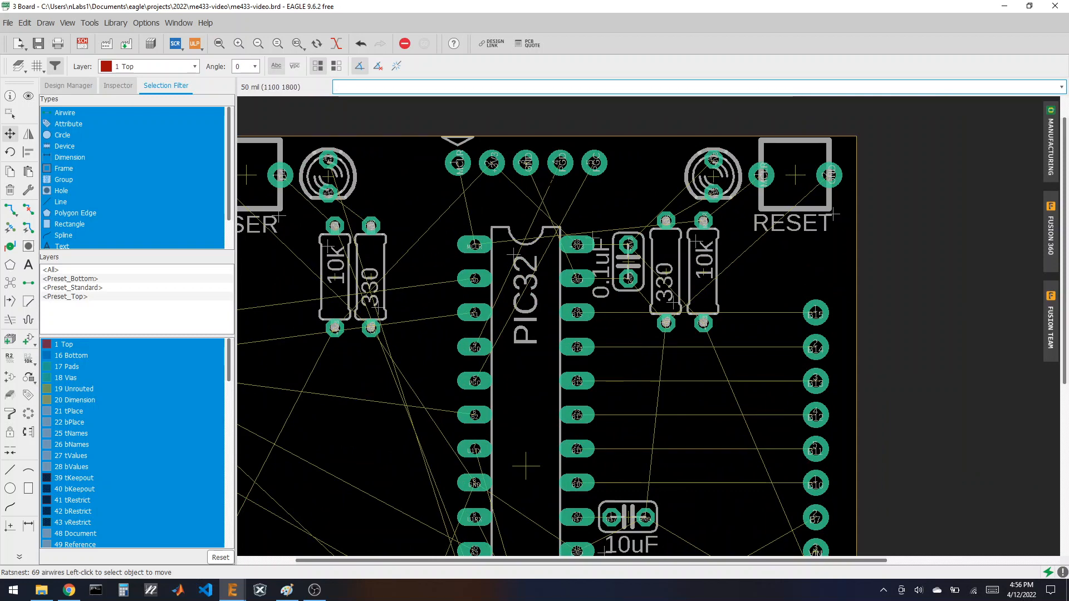
{"action": "scroll", "coordinate": [652, 220], "scroll_direction": "down", "scroll_amount": 2}
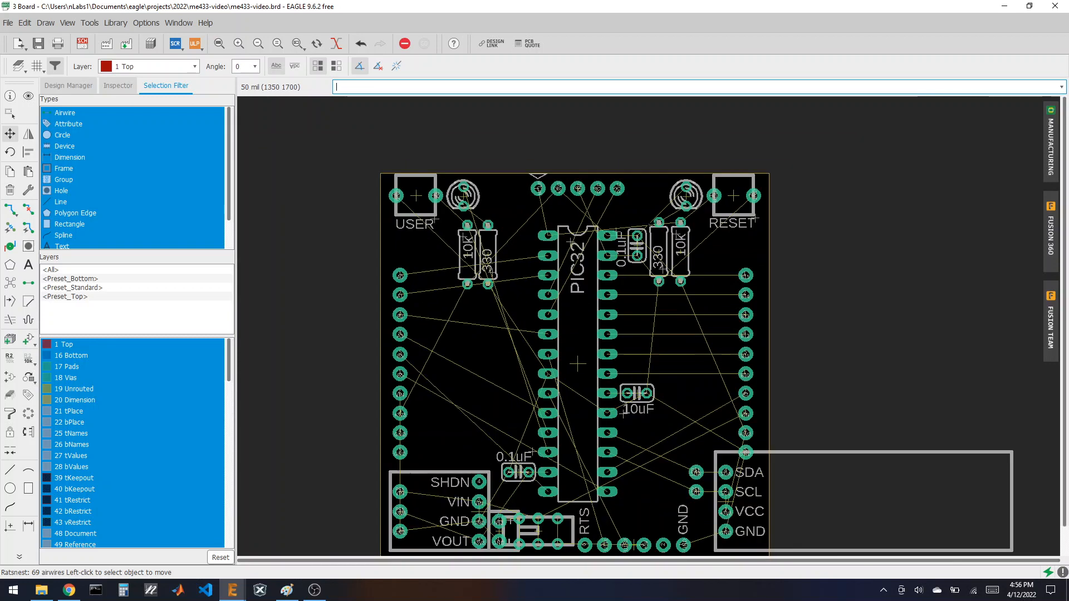
{"action": "scroll", "coordinate": [645, 215], "scroll_direction": "down", "scroll_amount": 2}
{"action": "scroll", "coordinate": [644, 423], "scroll_direction": "up", "scroll_amount": 5}
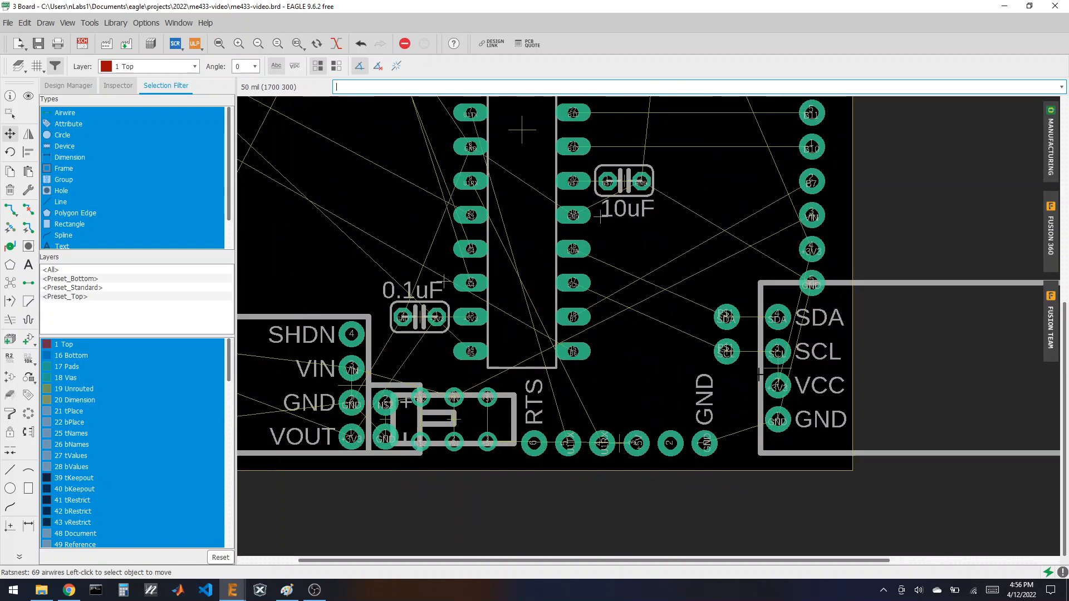
- Shift the USBTOUART header toward the SDA/SCL display connector and move the slide switch clear of the battery connector
{"action": "scroll", "coordinate": [682, 301], "scroll_direction": "down", "scroll_amount": 2}
{"action": "scroll", "coordinate": [665, 439], "scroll_direction": "up", "scroll_amount": 2}
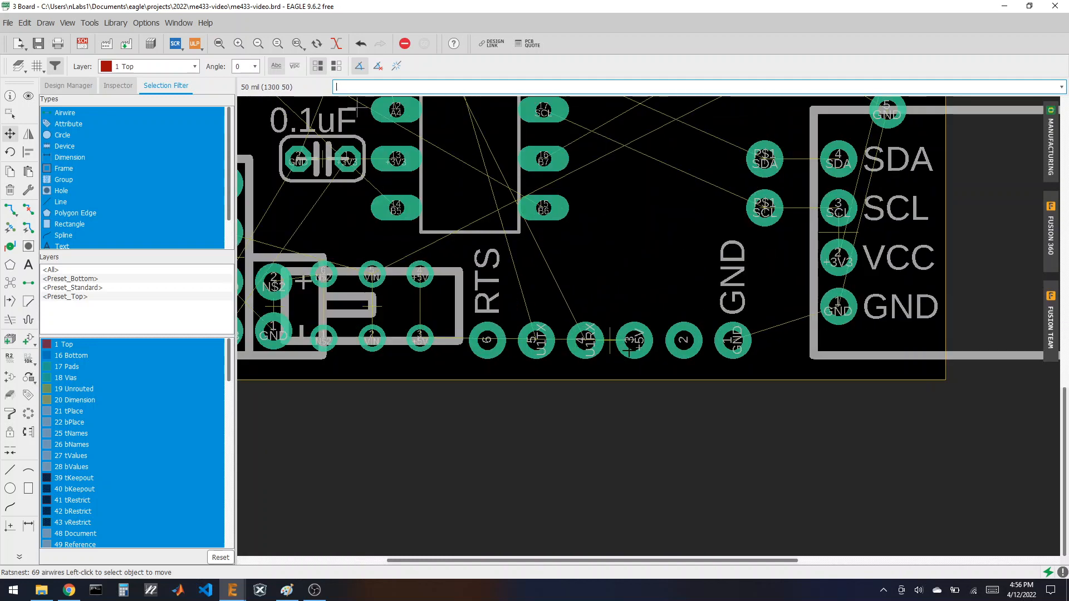
{"action": "left_click", "coordinate": [610, 339]}
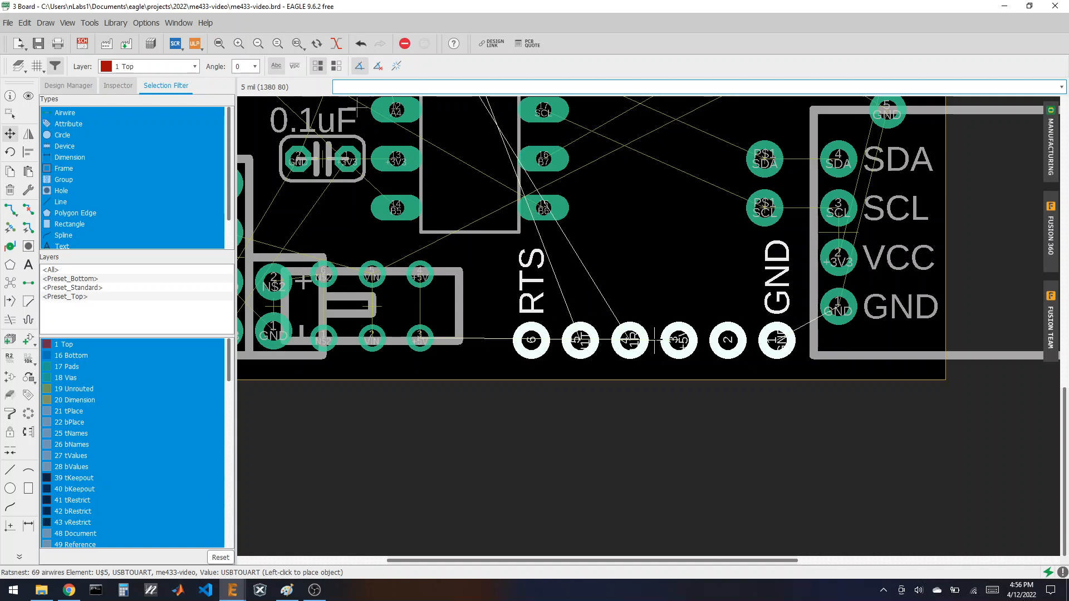
{"action": "left_click", "coordinate": [655, 340]}
{"action": "left_click", "coordinate": [372, 305]}
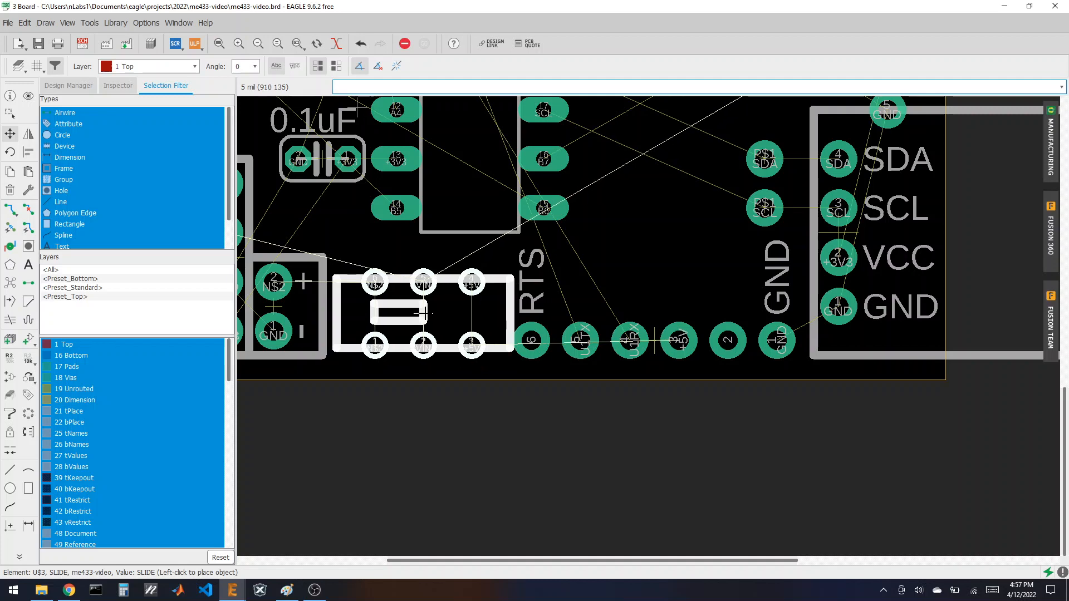
{"action": "left_click", "coordinate": [425, 314]}
{"action": "scroll", "coordinate": [670, 302], "scroll_direction": "down", "scroll_amount": 2}
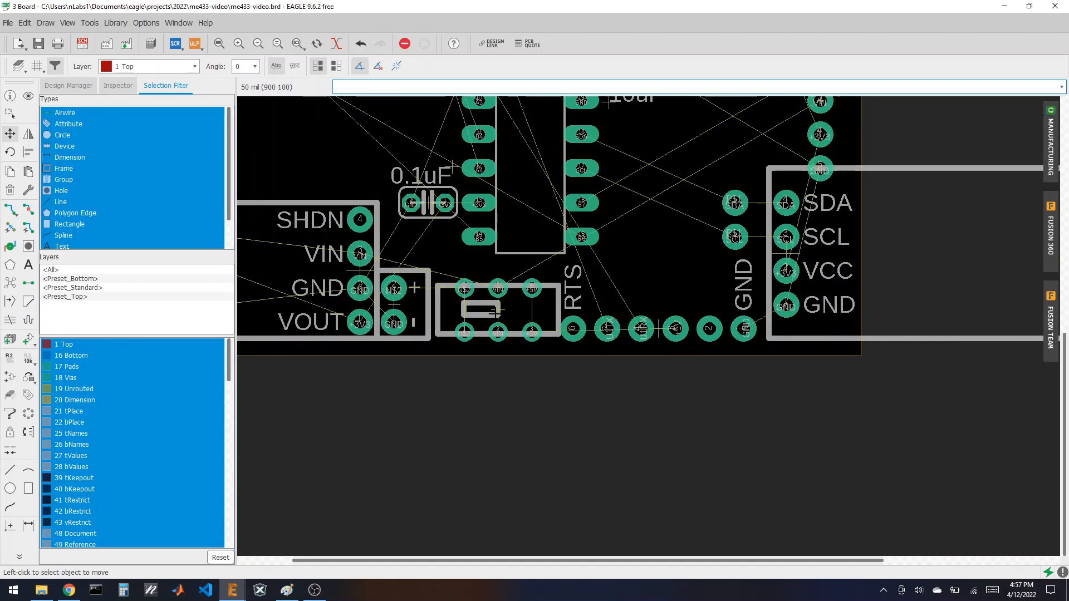
- Nudge the USBTOUART header slightly farther from the slide switch along the board's lower edge
{"action": "scroll", "coordinate": [417, 316], "scroll_direction": "up", "scroll_amount": 3}
{"action": "scroll", "coordinate": [672, 305], "scroll_direction": "down", "scroll_amount": 2}
{"action": "scroll", "coordinate": [741, 358], "scroll_direction": "up", "scroll_amount": 3}
{"action": "scroll", "coordinate": [741, 359], "scroll_direction": "up", "scroll_amount": 1}
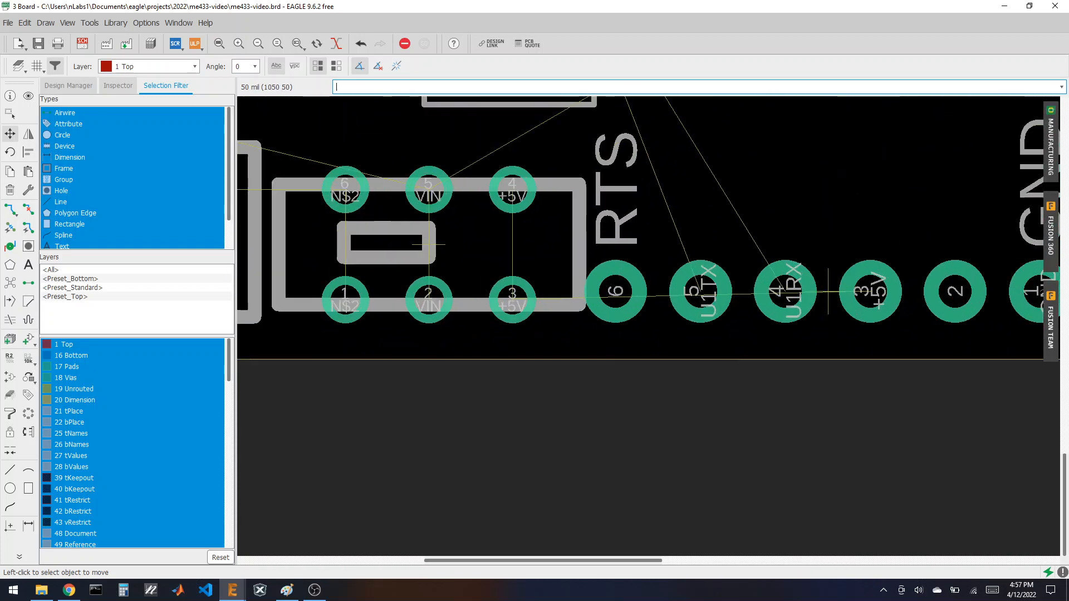
{"action": "scroll", "coordinate": [567, 260], "scroll_direction": "down", "scroll_amount": 2}
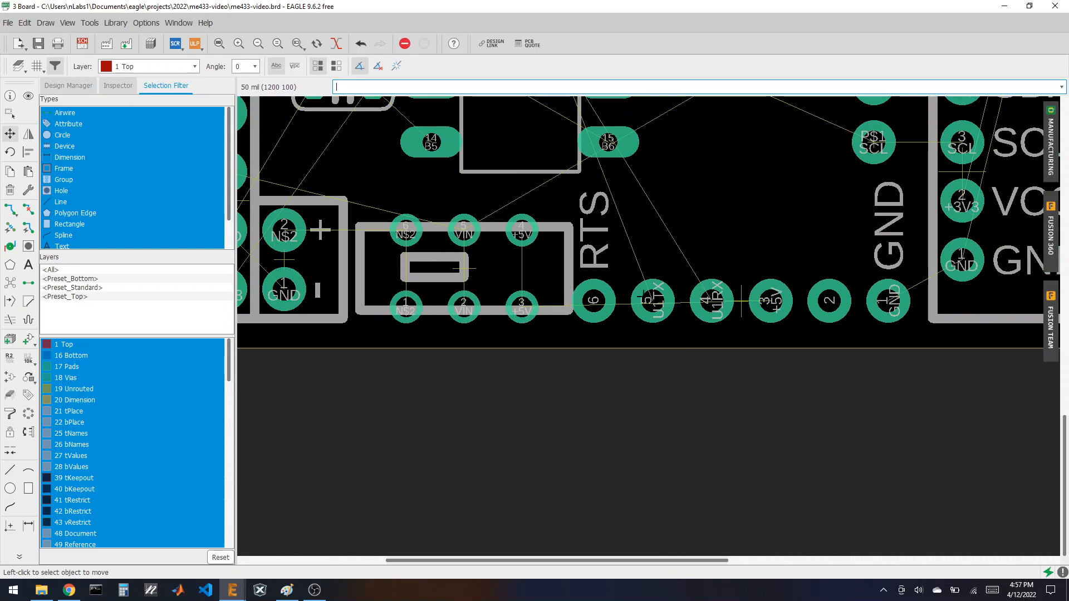
{"action": "scroll", "coordinate": [745, 303], "scroll_direction": "down", "scroll_amount": 1}
{"action": "scroll", "coordinate": [746, 302], "scroll_direction": "up", "scroll_amount": 2}
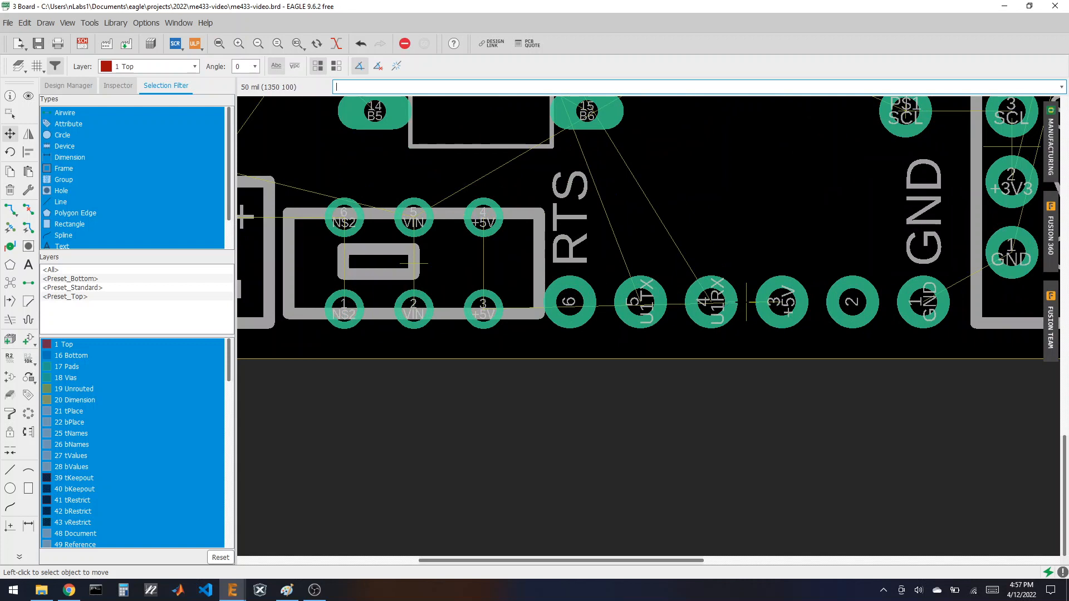
{"action": "left_click", "coordinate": [746, 302]}
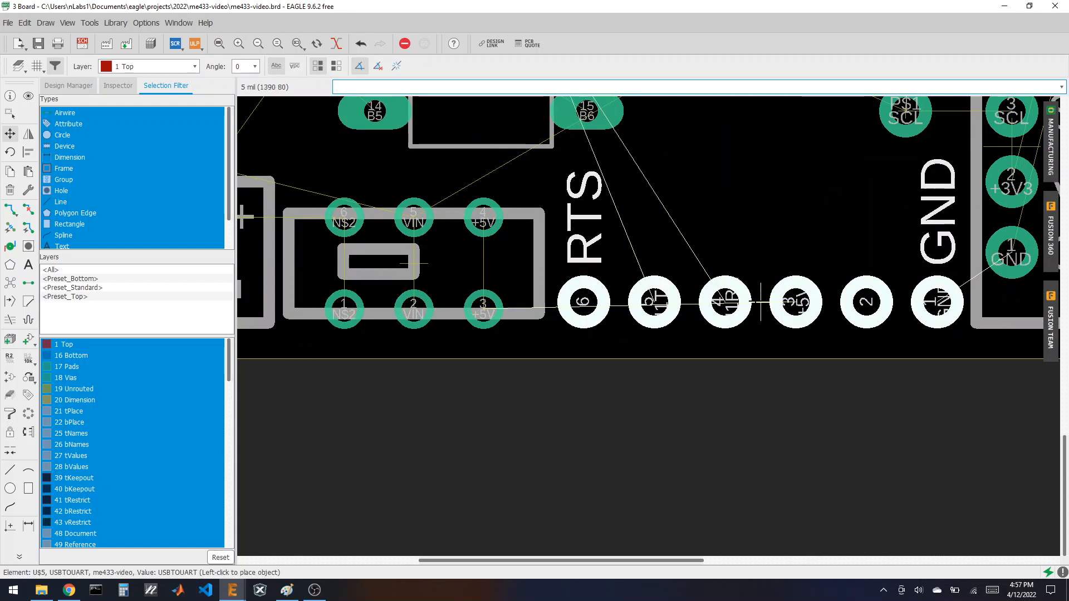
{"action": "left_click", "coordinate": [760, 302]}
{"action": "scroll", "coordinate": [721, 316], "scroll_direction": "down", "scroll_amount": 3}
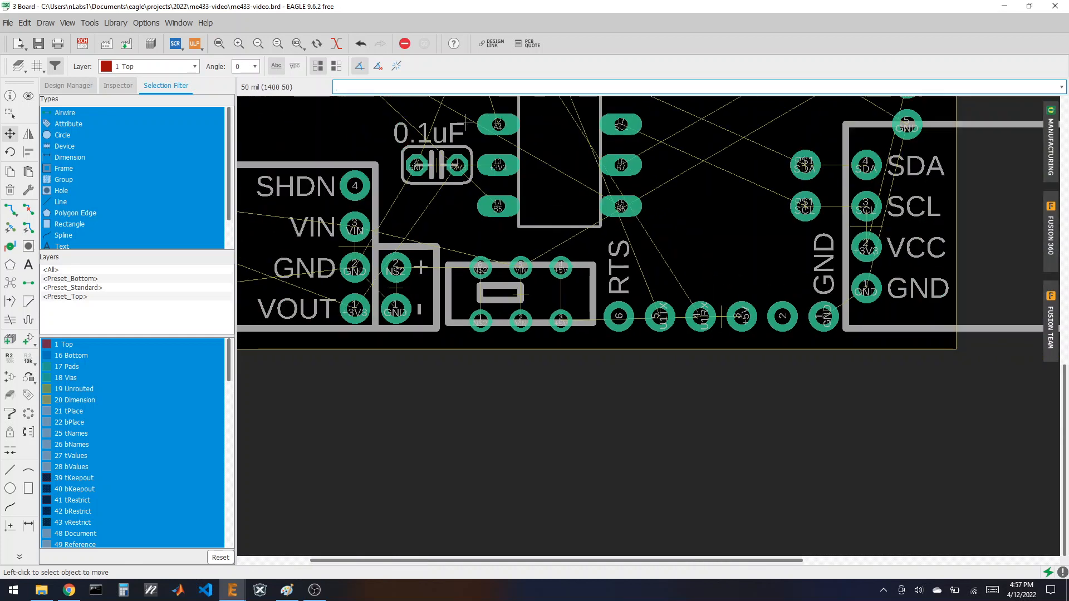
- Nudge the battery connector off the grid toward the slide switch and shift the voltage regulator slightly toward the board's left edge
{"action": "scroll", "coordinate": [732, 330], "scroll_direction": "down", "scroll_amount": 1}
{"action": "scroll", "coordinate": [573, 331], "scroll_direction": "up", "scroll_amount": 2}
{"action": "scroll", "coordinate": [626, 343], "scroll_direction": "down", "scroll_amount": 3}
{"action": "scroll", "coordinate": [477, 340], "scroll_direction": "up", "scroll_amount": 3}
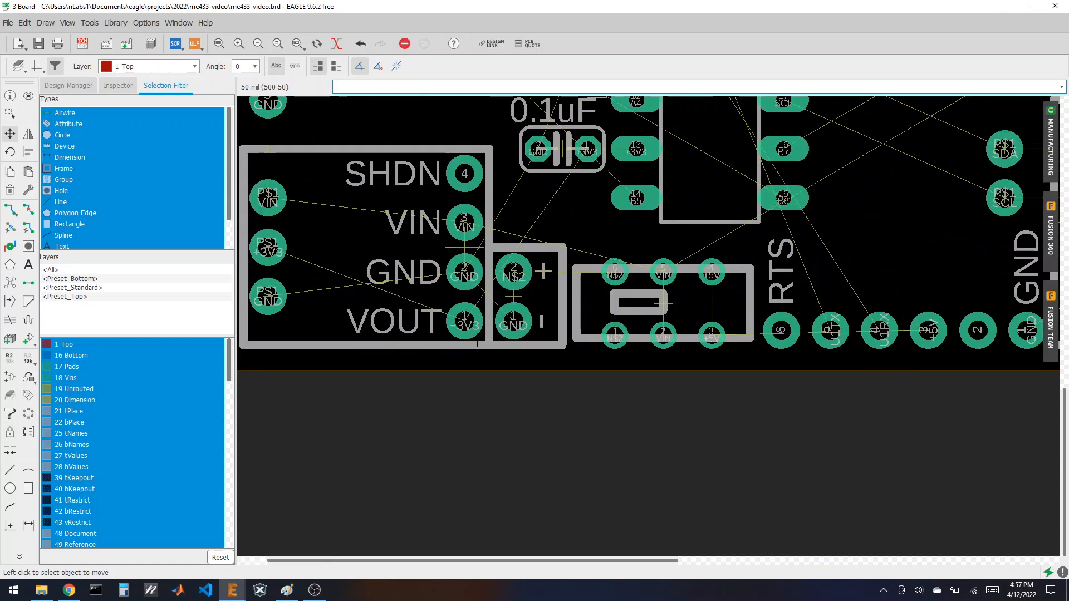
{"action": "scroll", "coordinate": [477, 342], "scroll_direction": "up", "scroll_amount": 1}
{"action": "left_click", "coordinate": [521, 286]}
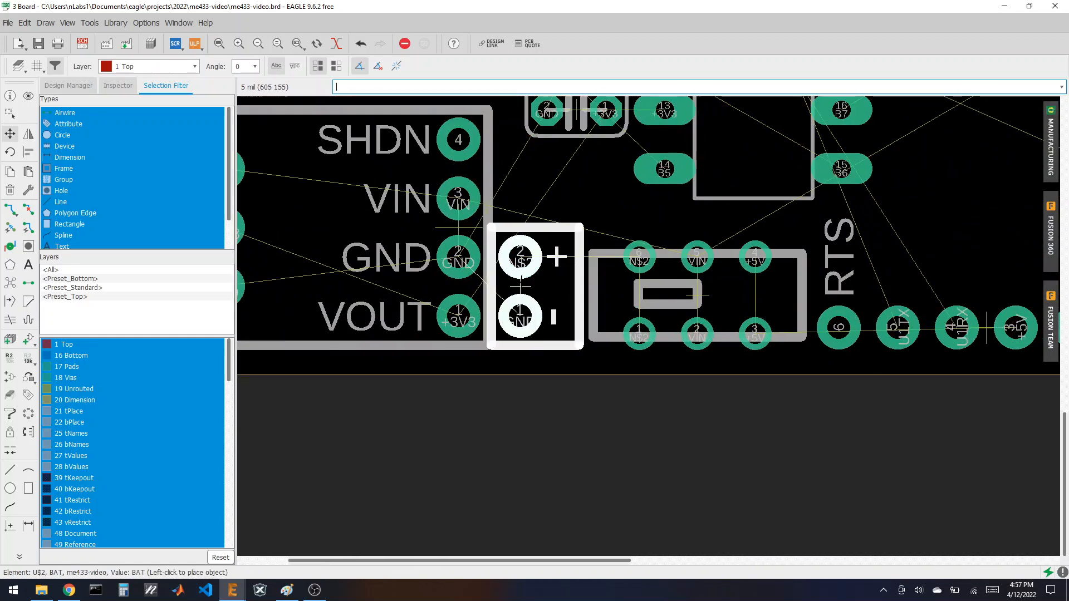
{"action": "left_click", "coordinate": [523, 286], "text": "alt"}
{"action": "scroll", "coordinate": [556, 312], "scroll_direction": "down", "scroll_amount": 2}
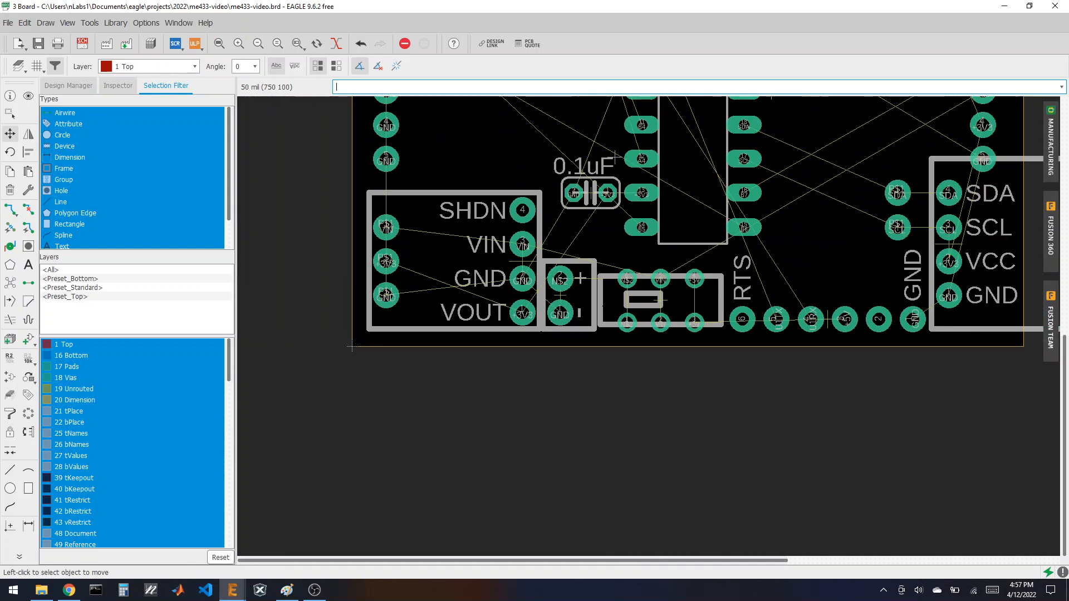
{"action": "scroll", "coordinate": [389, 322], "scroll_direction": "up", "scroll_amount": 1}
{"action": "left_click", "coordinate": [560, 249]}
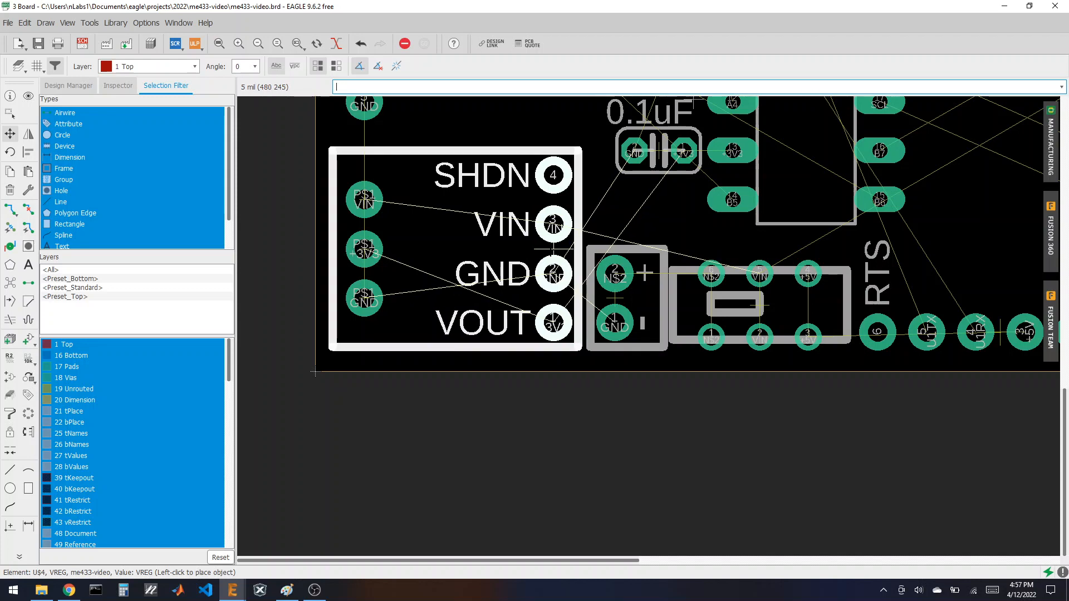
{"action": "left_click", "coordinate": [551, 249]}
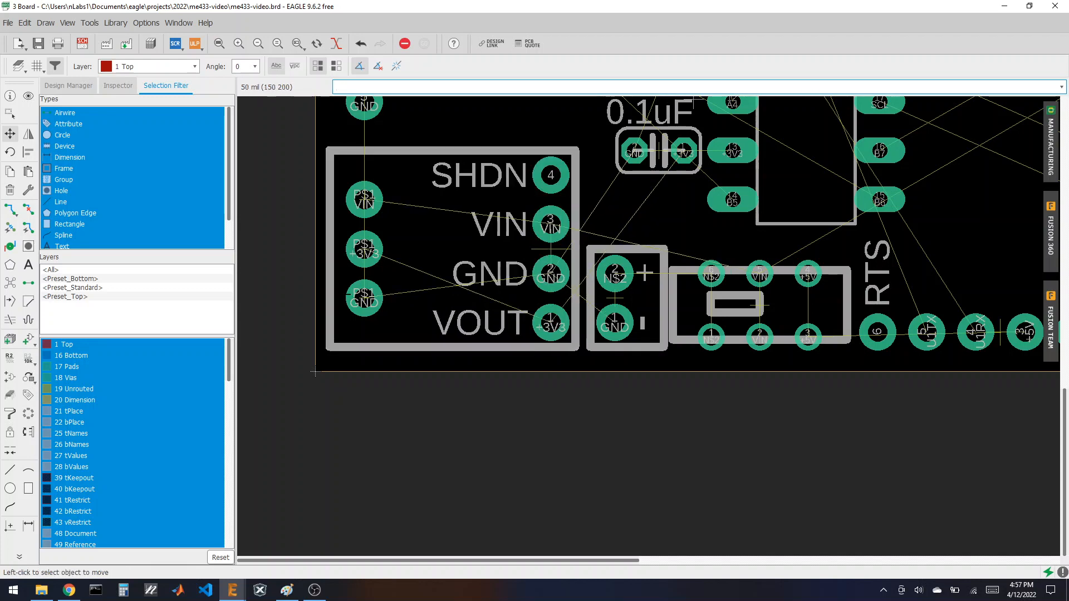
- Move the single VIN and +3V3 pads inward, level with the regulator's VIN and GND pins, and lower the GND pad level with VOUT
{"action": "scroll", "coordinate": [389, 365], "scroll_direction": "down", "scroll_amount": 3}
{"action": "scroll", "coordinate": [389, 349], "scroll_direction": "up", "scroll_amount": 4}
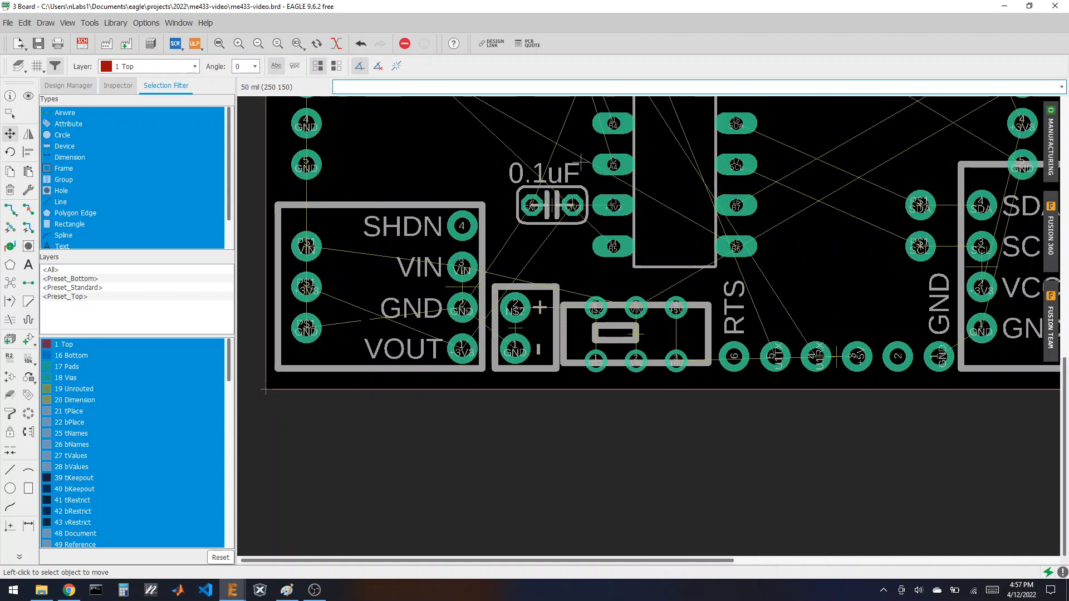
{"action": "left_click", "coordinate": [307, 245]}
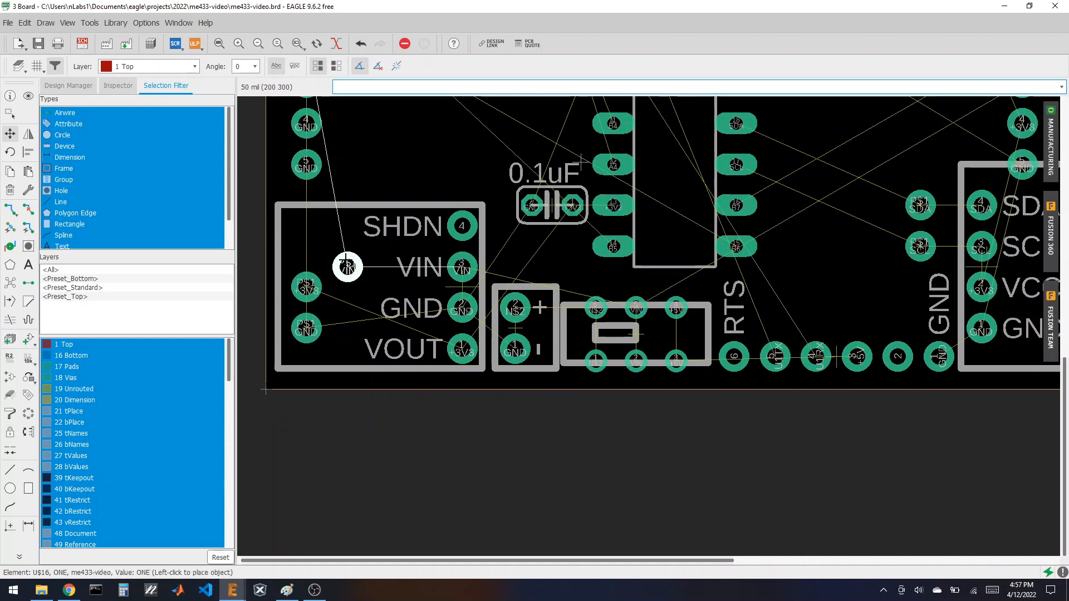
{"action": "left_click", "coordinate": [347, 266]}
{"action": "left_click", "coordinate": [306, 287]}
{"action": "left_click", "coordinate": [348, 308]}
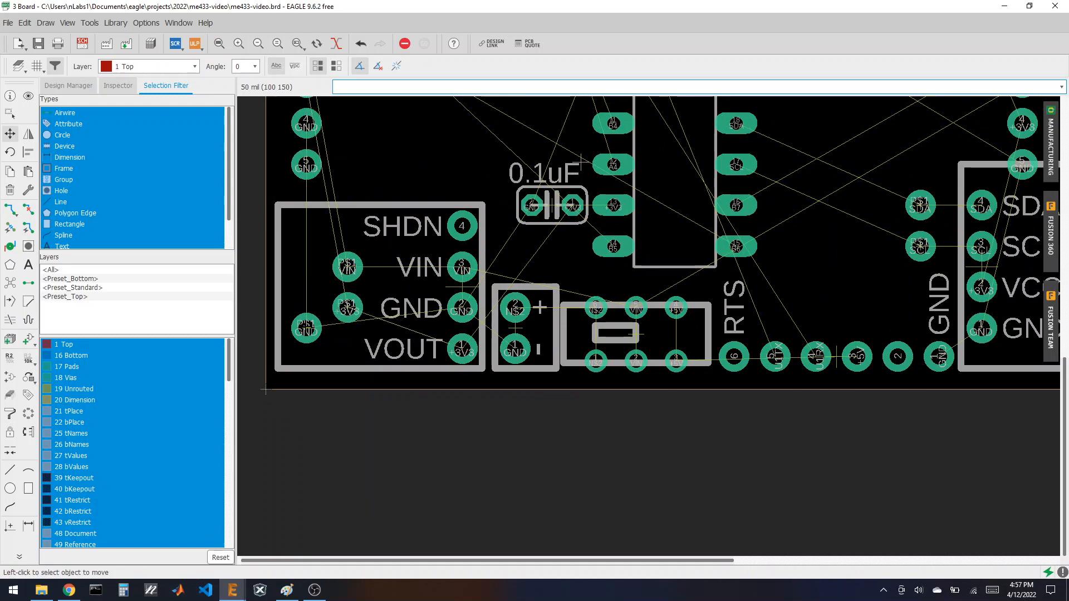
{"action": "left_click", "coordinate": [306, 329]}
{"action": "left_click", "coordinate": [306, 349]}
- Line up the +3V3 and VIN pads in one column above the single GND pad and recalculate the ratsnest
{"action": "left_click", "coordinate": [348, 307]}
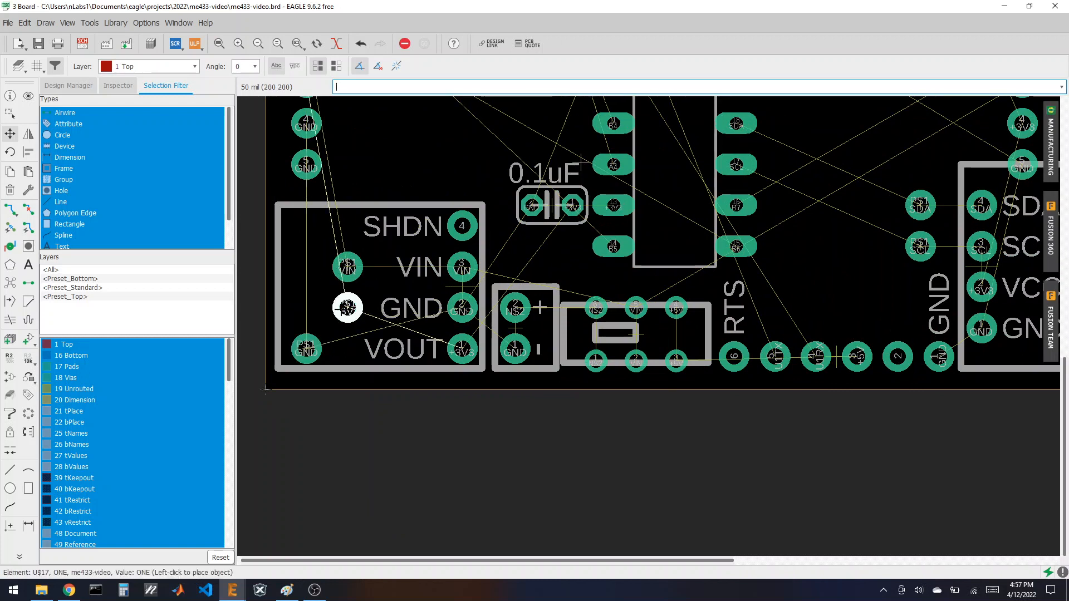
{"action": "left_click", "coordinate": [307, 308]}
{"action": "left_click", "coordinate": [347, 267]}
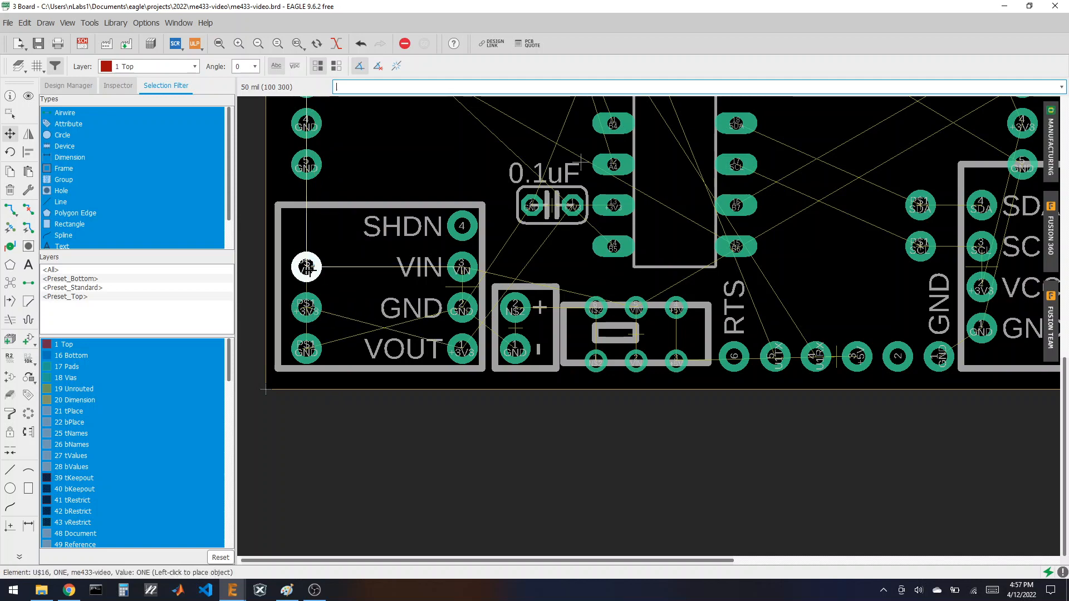
{"action": "left_click", "coordinate": [306, 267]}
{"action": "left_click", "coordinate": [10, 283]}
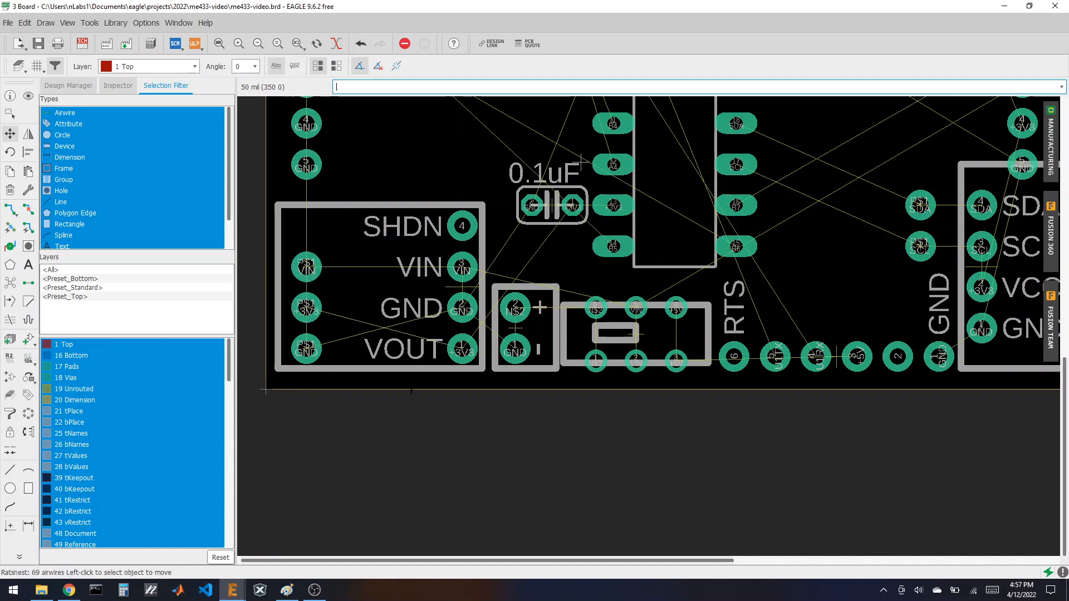
- Try rotating the 0.1uF capacitor beside PIC32 pin 13 by 180 degrees, then return it to its original orientation and place
{"action": "scroll", "coordinate": [399, 396], "scroll_direction": "down", "scroll_amount": 3}
{"action": "scroll", "coordinate": [501, 287], "scroll_direction": "up", "scroll_amount": 4}
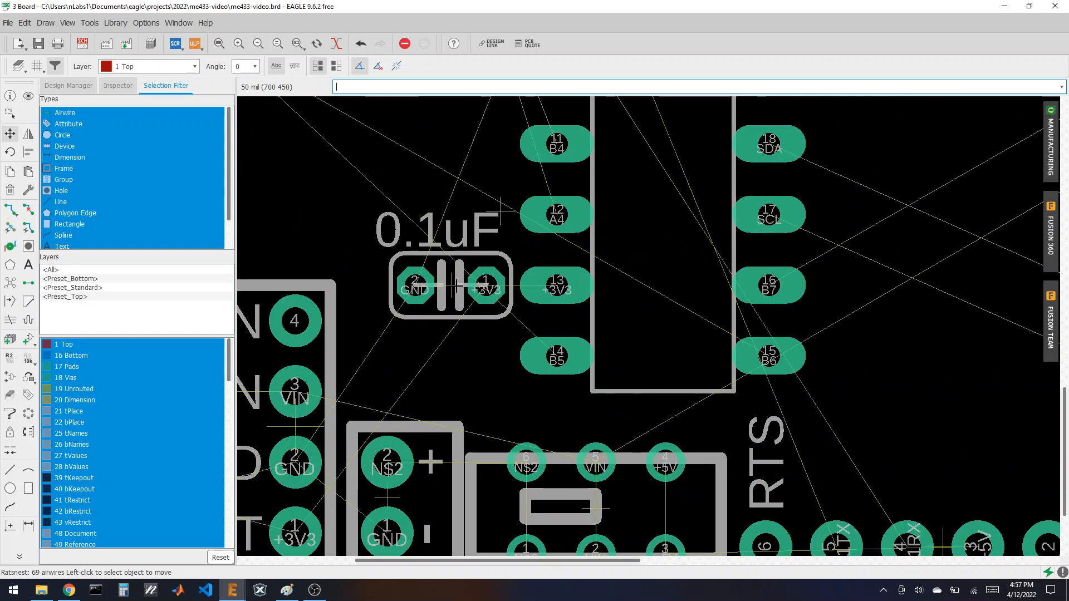
{"action": "left_click", "coordinate": [454, 285]}
{"action": "right_click", "coordinate": [415, 285]}
{"action": "right_click", "coordinate": [415, 285]}
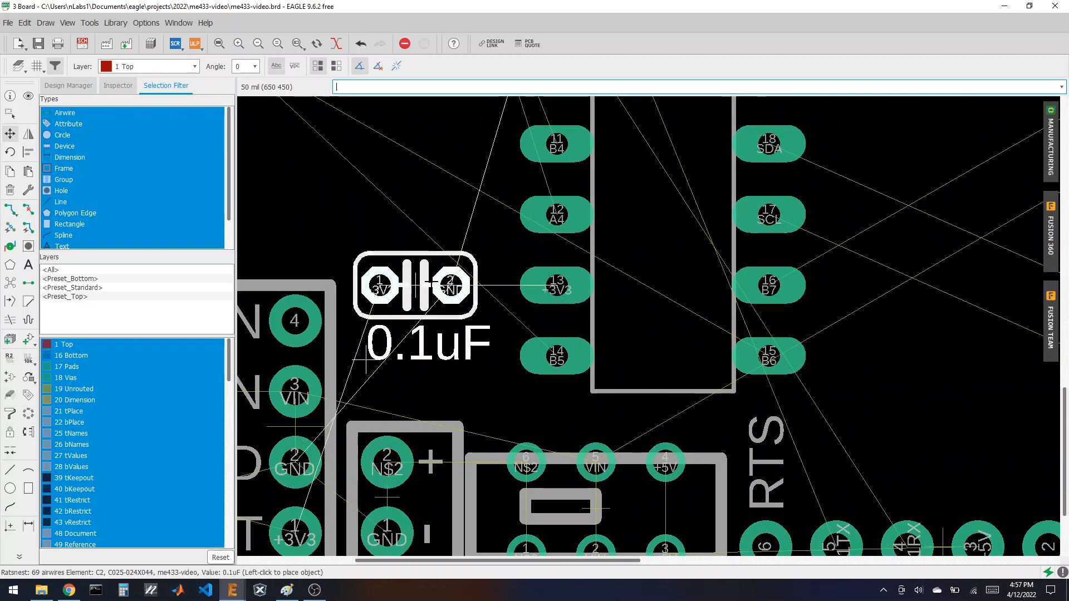
{"action": "right_click", "coordinate": [415, 285]}
{"action": "right_click", "coordinate": [415, 285]}
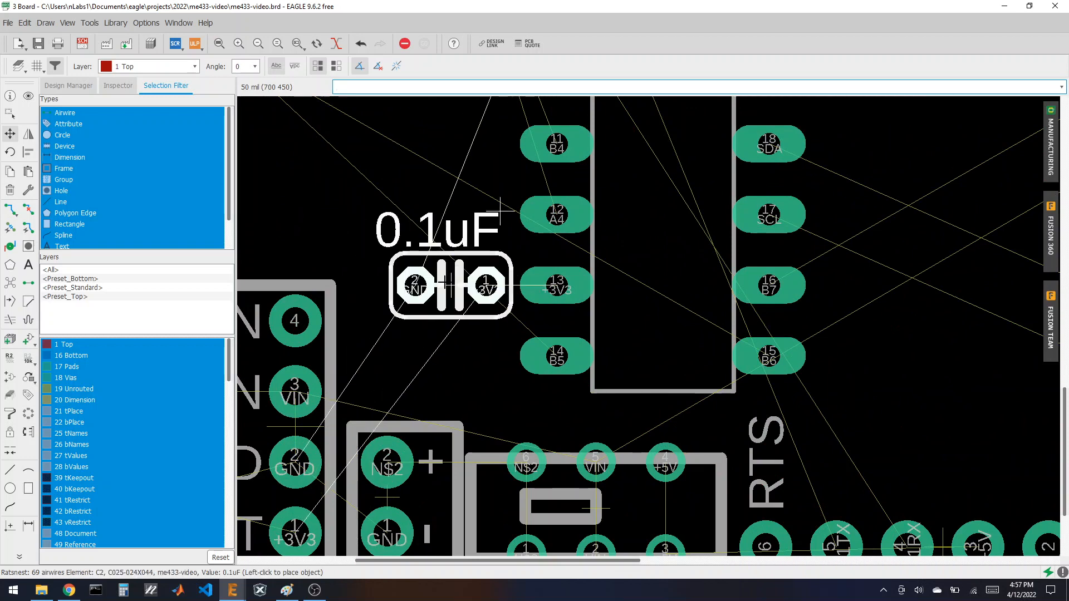
{"action": "left_click", "coordinate": [415, 285]}
- Review the whole board's placement and airwires, including the 10uF capacitor, the resistors and the SDA/SCL display connector
{"action": "scroll", "coordinate": [490, 311], "scroll_direction": "down", "scroll_amount": 3}
{"action": "scroll", "coordinate": [633, 218], "scroll_direction": "up", "scroll_amount": 4}
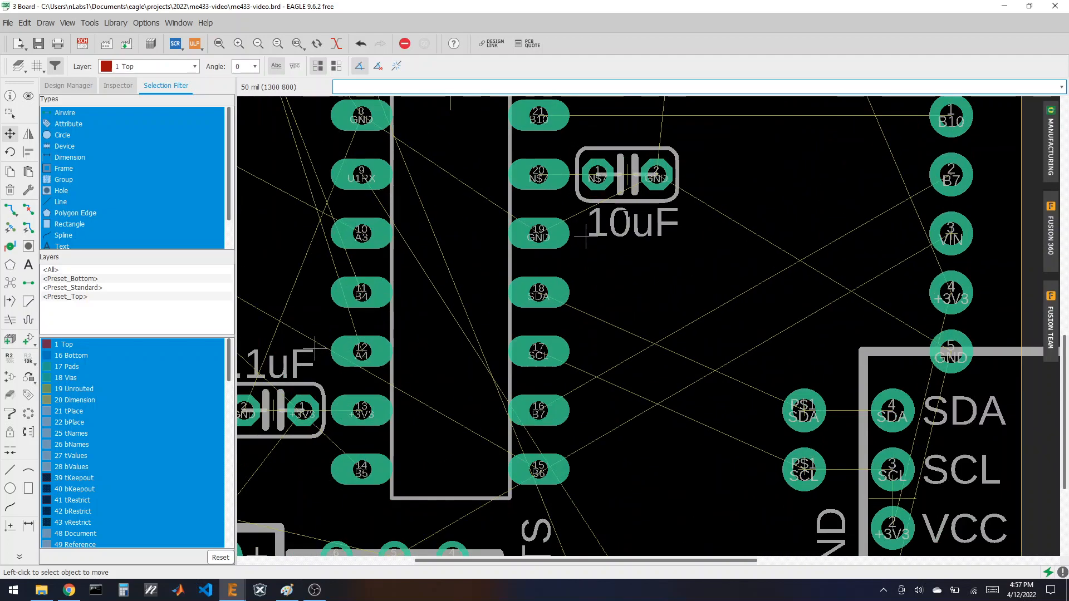
{"action": "scroll", "coordinate": [649, 303], "scroll_direction": "down", "scroll_amount": 7}
{"action": "scroll", "coordinate": [587, 175], "scroll_direction": "up", "scroll_amount": 2}
{"action": "scroll", "coordinate": [587, 176], "scroll_direction": "down", "scroll_amount": 2}
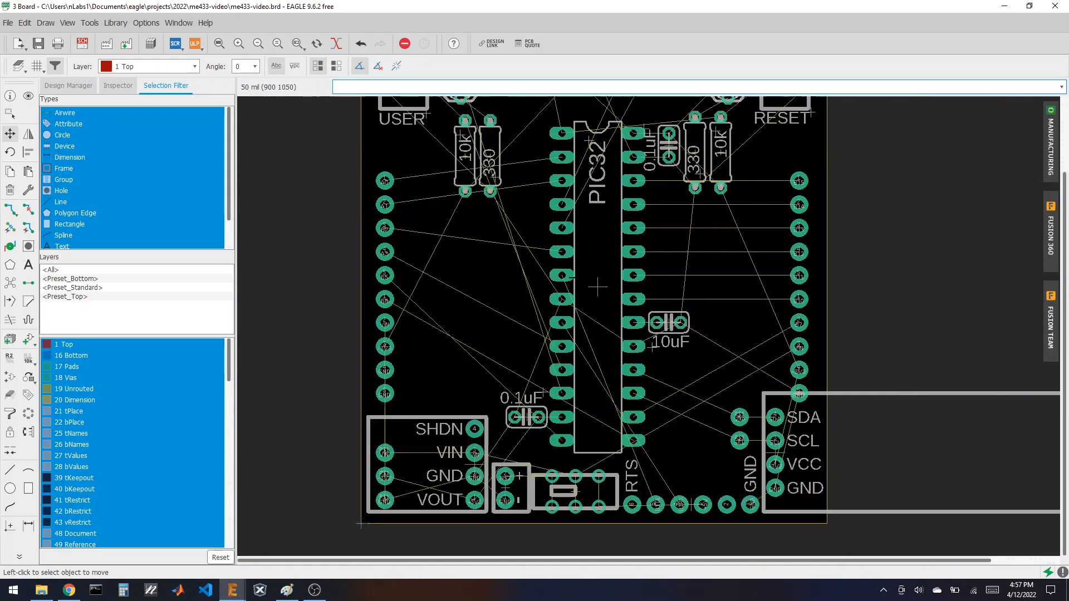
{"action": "scroll", "coordinate": [658, 105], "scroll_direction": "up", "scroll_amount": 7}
{"action": "scroll", "coordinate": [575, 149], "scroll_direction": "down", "scroll_amount": 6}
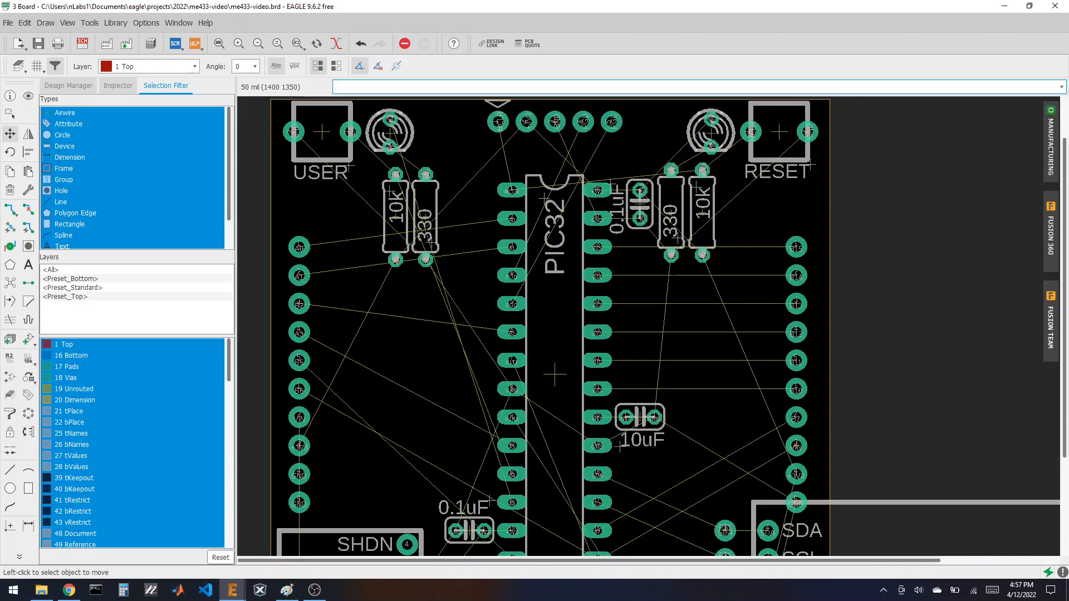
{"action": "scroll", "coordinate": [693, 278], "scroll_direction": "down", "scroll_amount": 3}
{"action": "scroll", "coordinate": [728, 392], "scroll_direction": "up", "scroll_amount": 2}
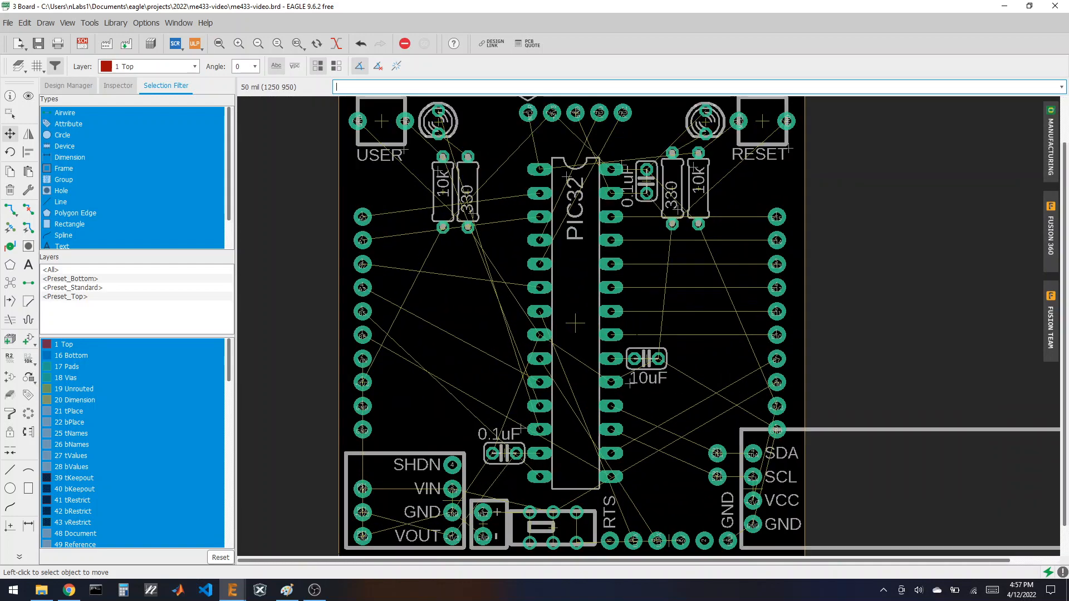
{"action": "scroll", "coordinate": [785, 482], "scroll_direction": "down", "scroll_amount": 2}
{"action": "scroll", "coordinate": [776, 477], "scroll_direction": "down", "scroll_amount": 2}
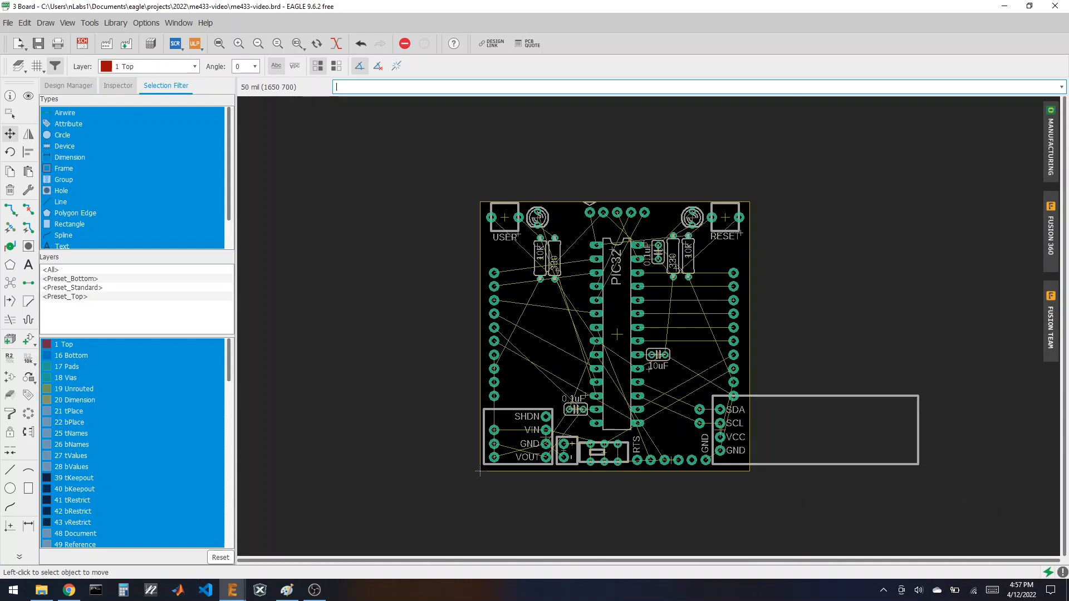
{"action": "scroll", "coordinate": [724, 478], "scroll_direction": "up", "scroll_amount": 4}
{"action": "scroll", "coordinate": [718, 473], "scroll_direction": "up", "scroll_amount": 4}
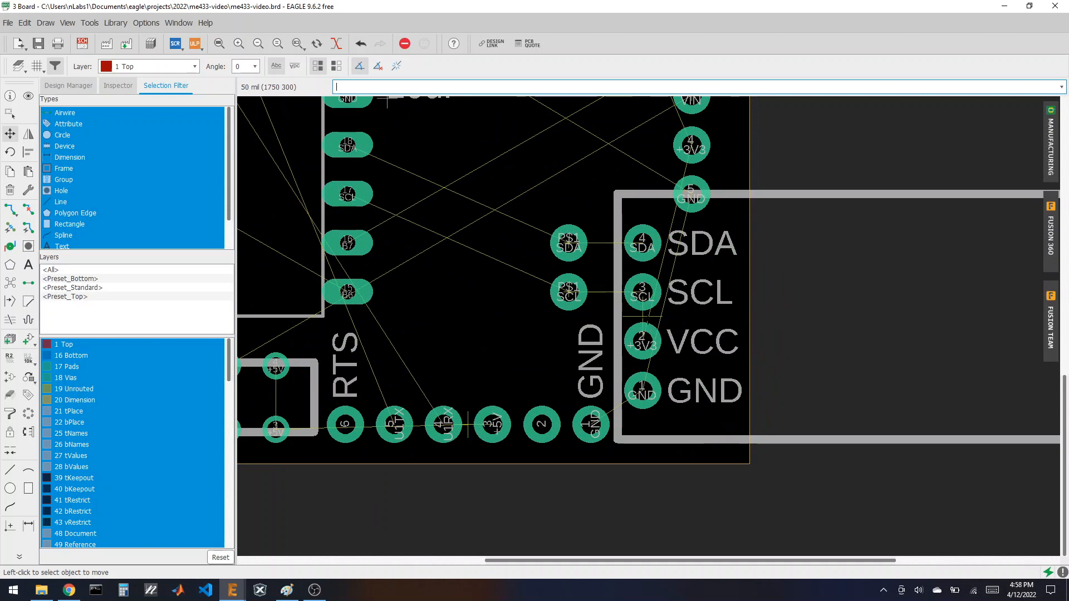
- Move the display connector down so its GND pad lines up with the GND pad of the RTS–GND header, and save the board
{"action": "left_click", "coordinate": [644, 317]}
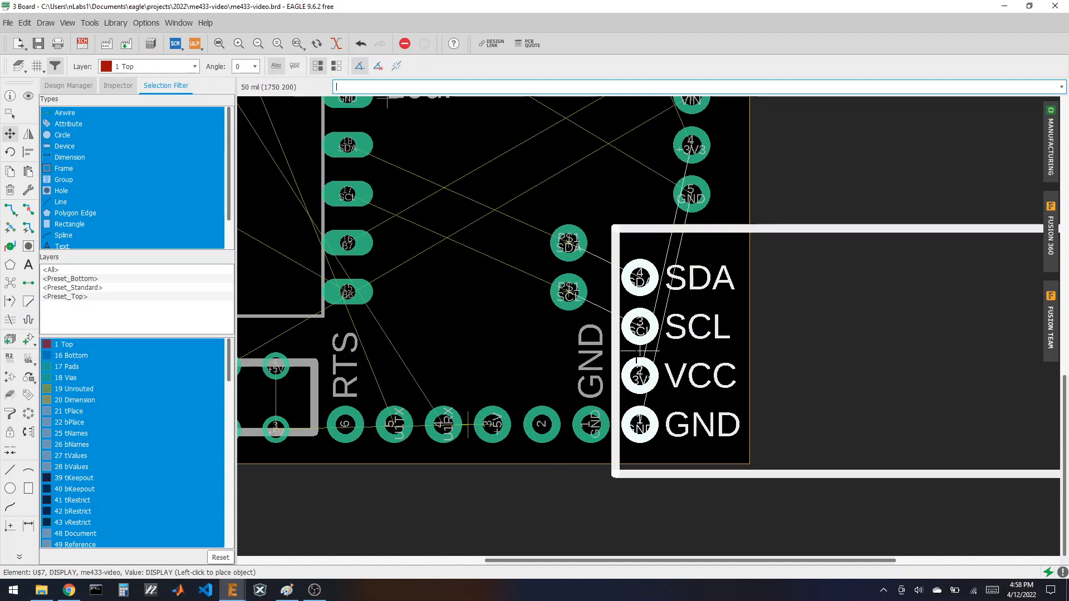
{"action": "left_click", "coordinate": [639, 351]}
{"action": "scroll", "coordinate": [787, 410], "scroll_direction": "down", "scroll_amount": 5}
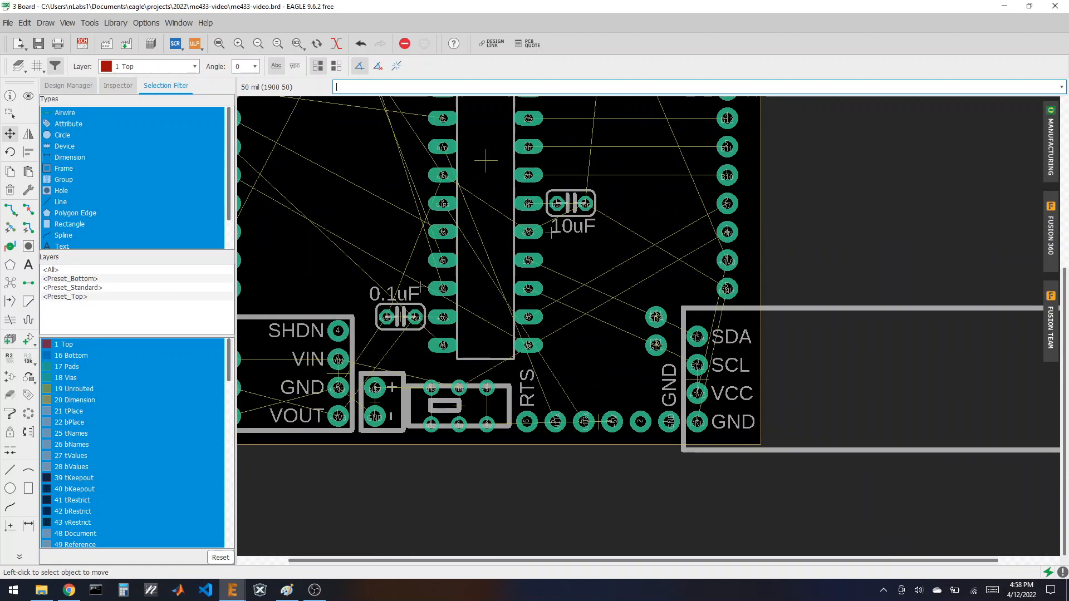
{"action": "scroll", "coordinate": [524, 493], "scroll_direction": "up", "scroll_amount": 2}
{"action": "scroll", "coordinate": [696, 390], "scroll_direction": "up", "scroll_amount": 3}
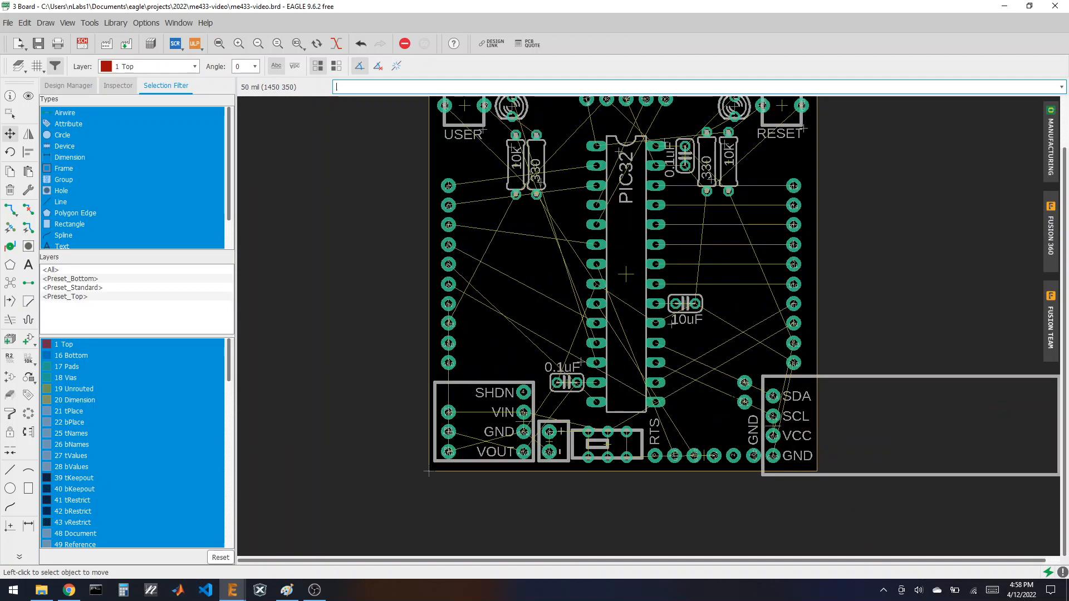
{"action": "scroll", "coordinate": [724, 334], "scroll_direction": "down", "scroll_amount": 3}
{"action": "scroll", "coordinate": [768, 327], "scroll_direction": "up", "scroll_amount": 2}
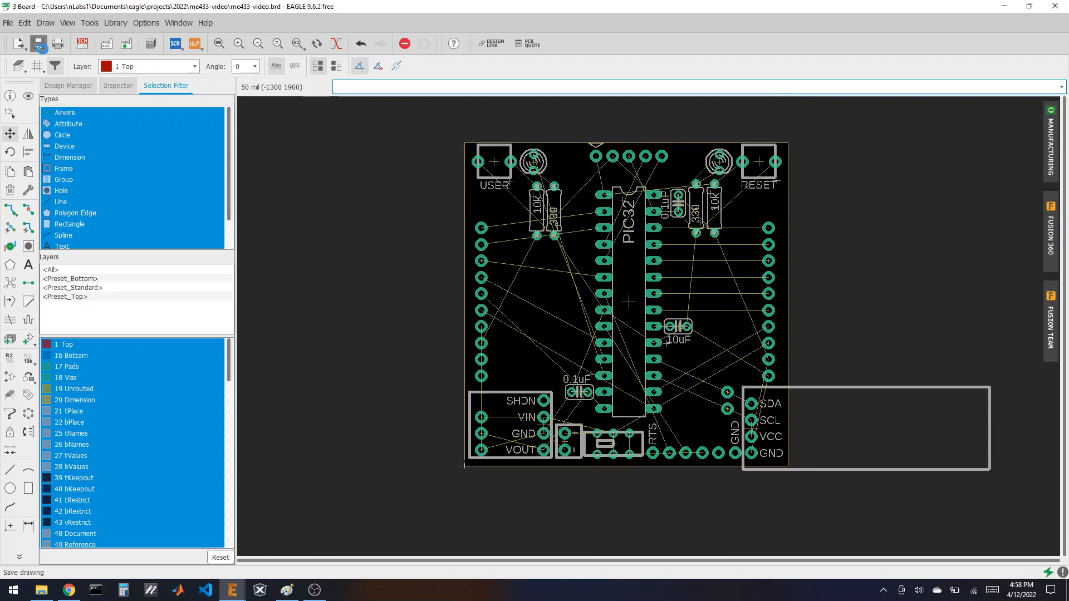
{"action": "left_click", "coordinate": [38, 43]}
{"action": "scroll", "coordinate": [307, 186], "scroll_direction": "down", "scroll_amount": 1}
{"action": "scroll", "coordinate": [579, 220], "scroll_direction": "up", "scroll_amount": 1}
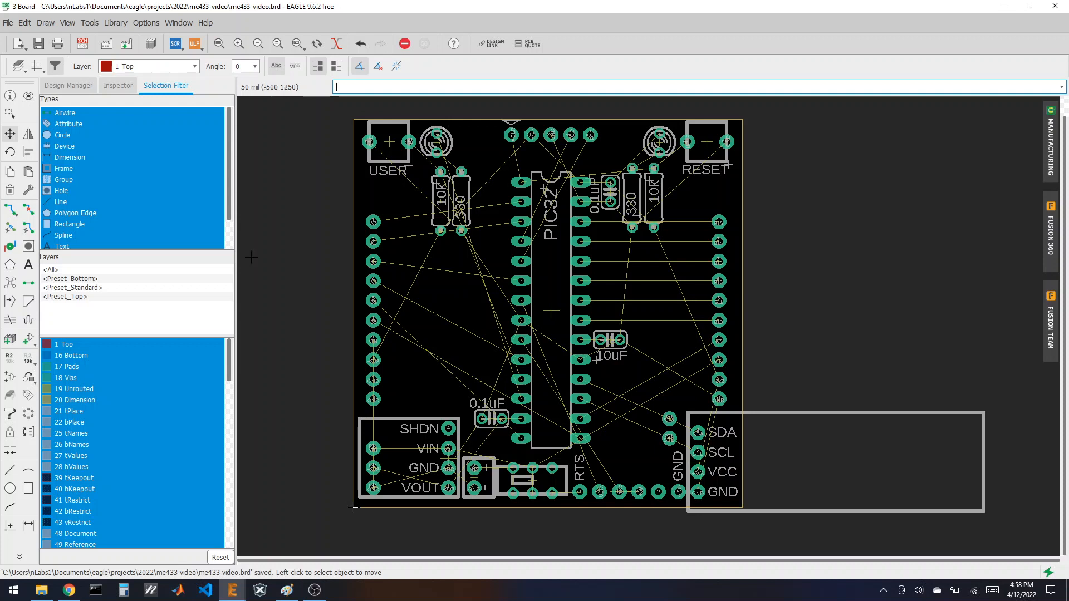
- Highlight the GND signal with Show to examine which pads across the board belong to it
{"action": "left_click", "coordinate": [28, 96]}
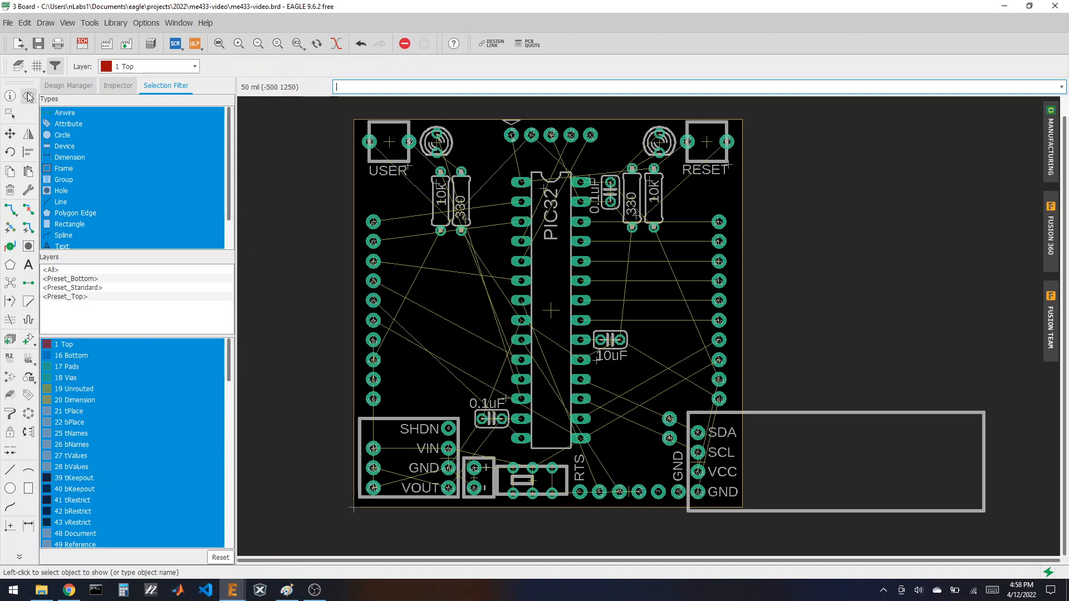
{"action": "left_click", "coordinate": [684, 224]}
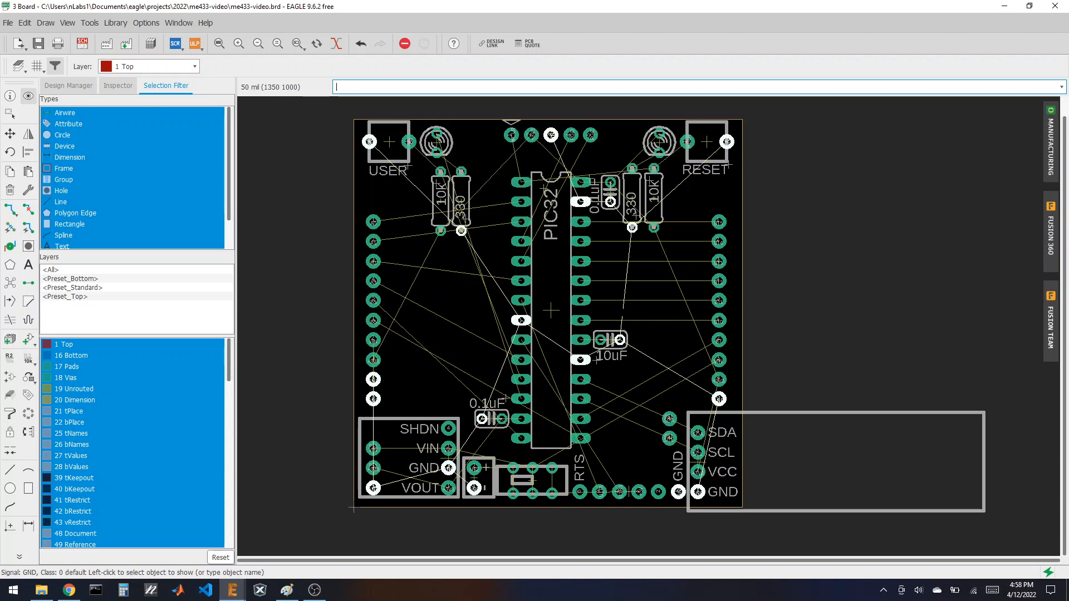
{"action": "left_click", "coordinate": [793, 273]}
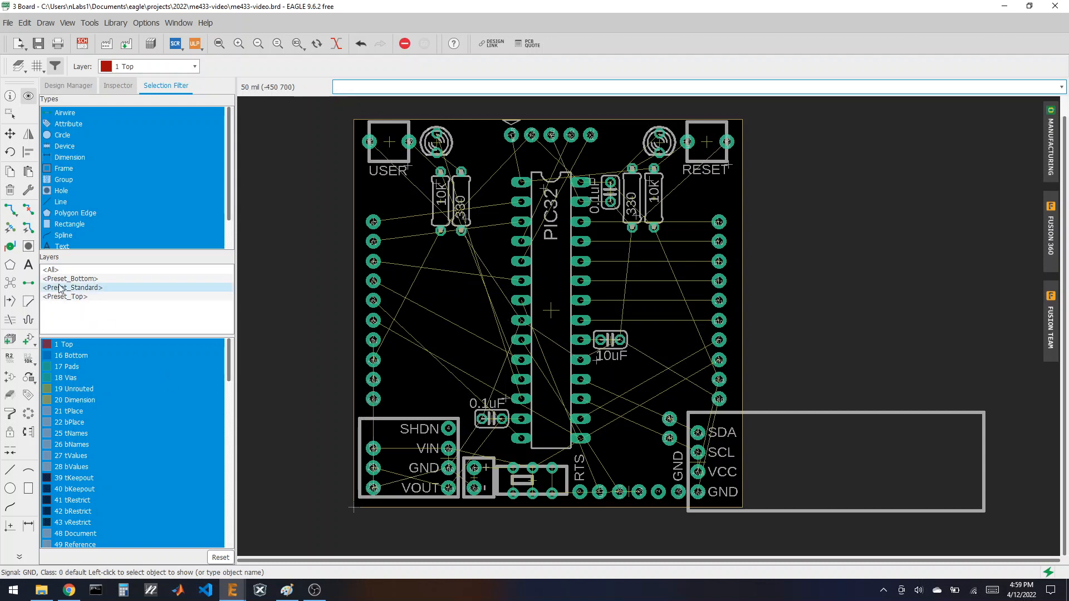
- Draw a GND polygon on layer 16 Bottom around the board from (0, 0) to (2000, 2000) mil and fill it with Ratsnest
{"action": "left_click", "coordinate": [11, 266]}
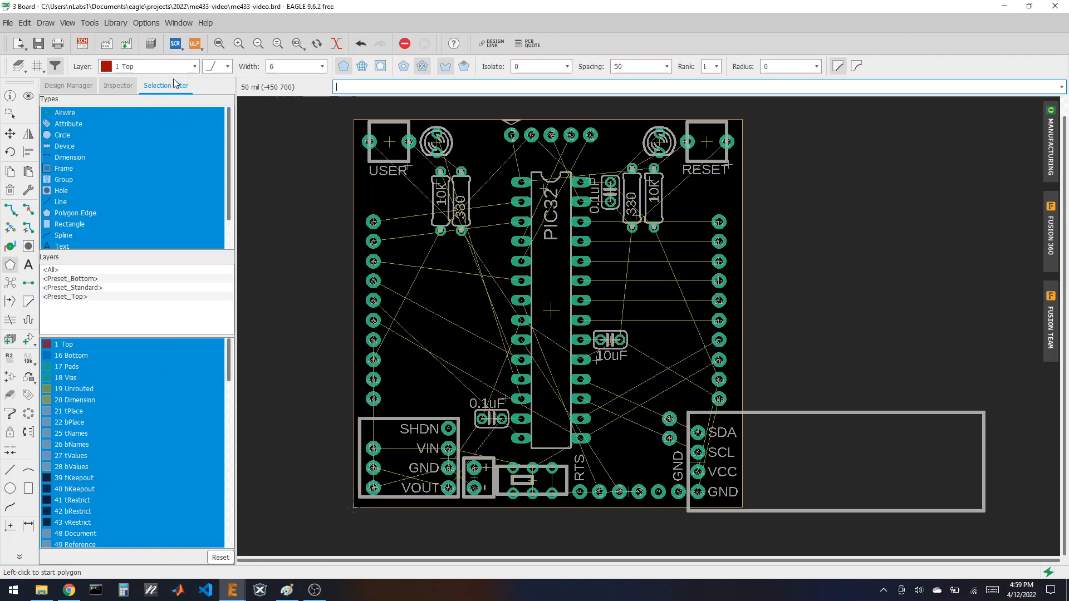
{"action": "left_click", "coordinate": [194, 67]}
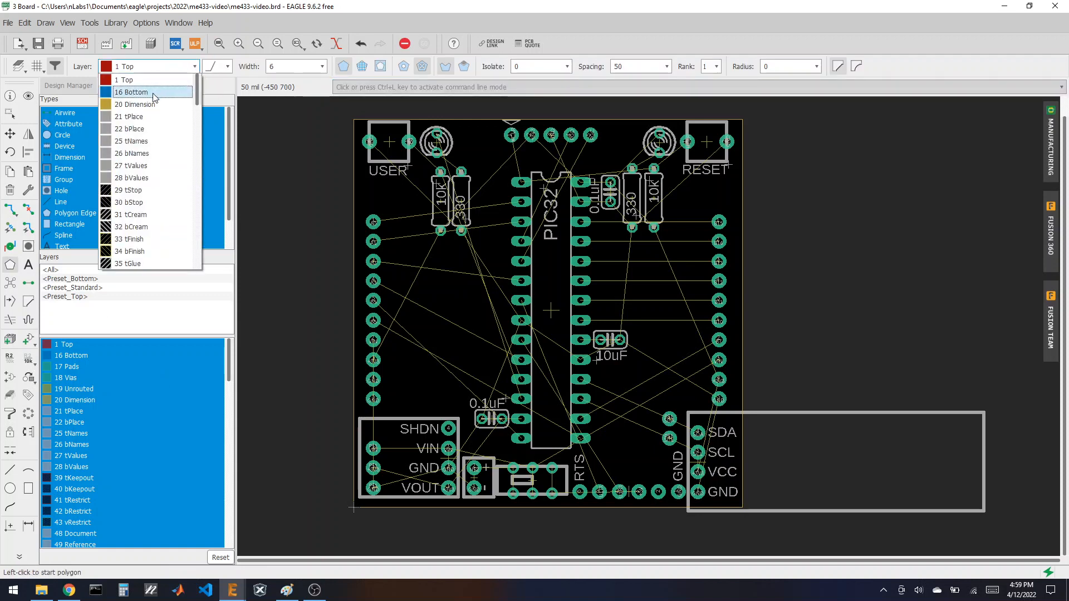
{"action": "left_click", "coordinate": [155, 93]}
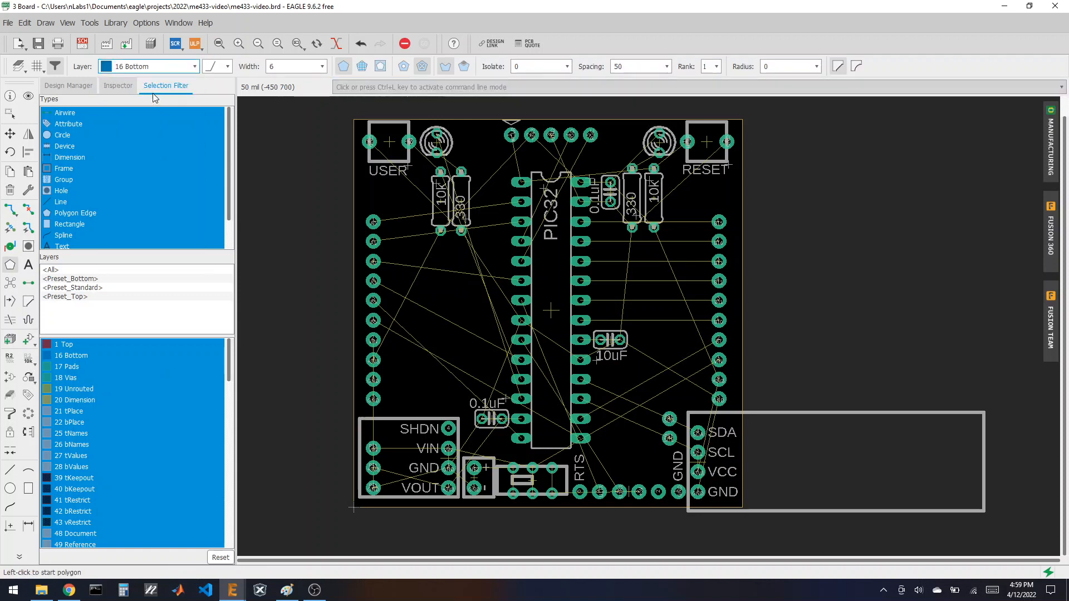
{"action": "left_click", "coordinate": [353, 507]}
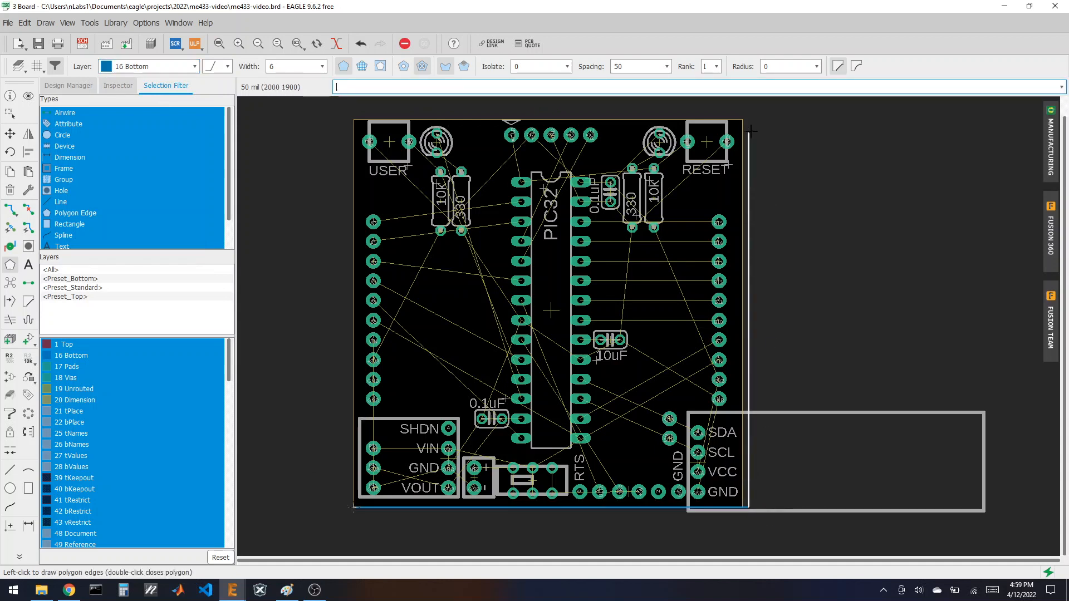
{"action": "left_click", "coordinate": [748, 113]}
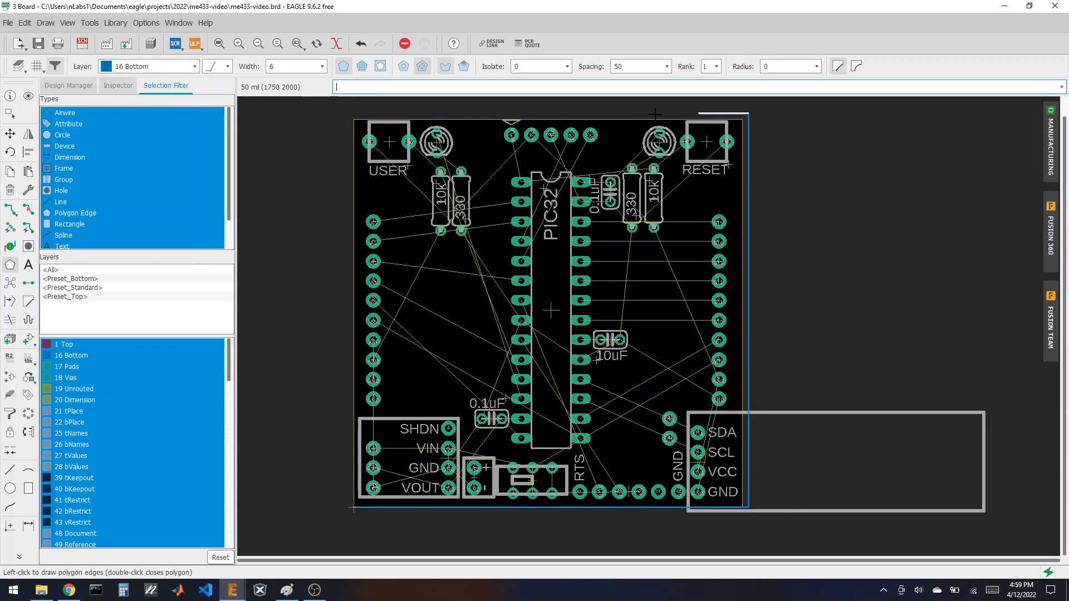
{"action": "left_click", "coordinate": [353, 114]}
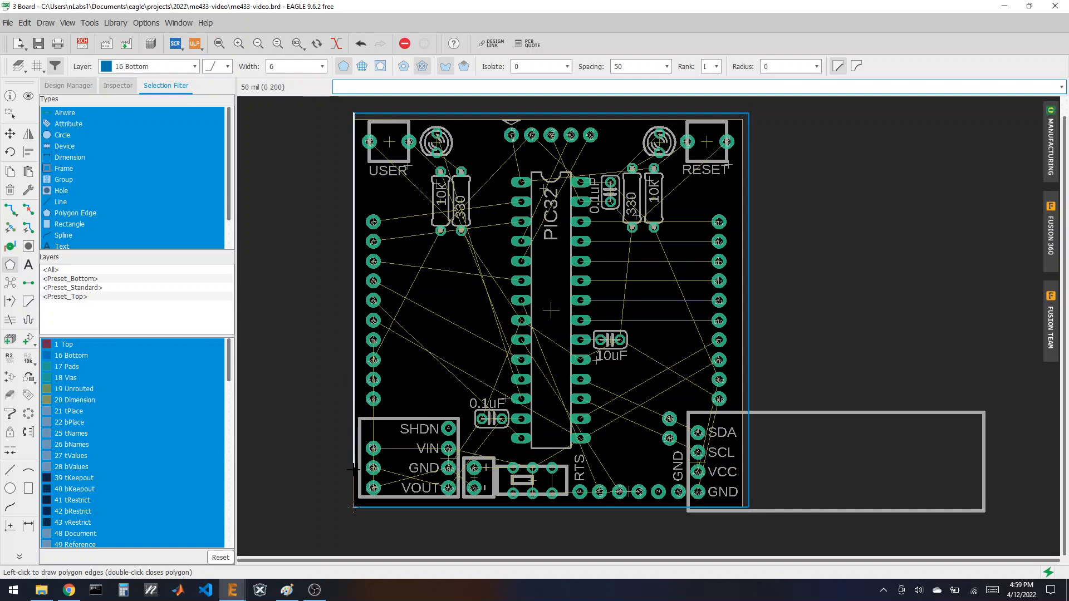
{"action": "double_click", "coordinate": [353, 507]}
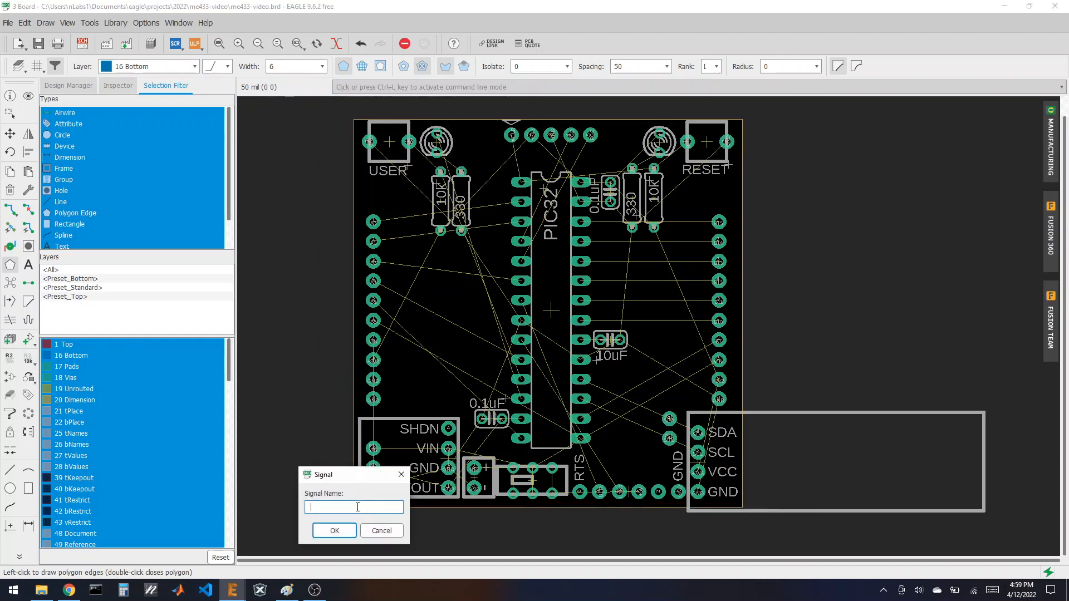
{"action": "type", "text": "GND"}
{"action": "left_click", "coordinate": [335, 531]}
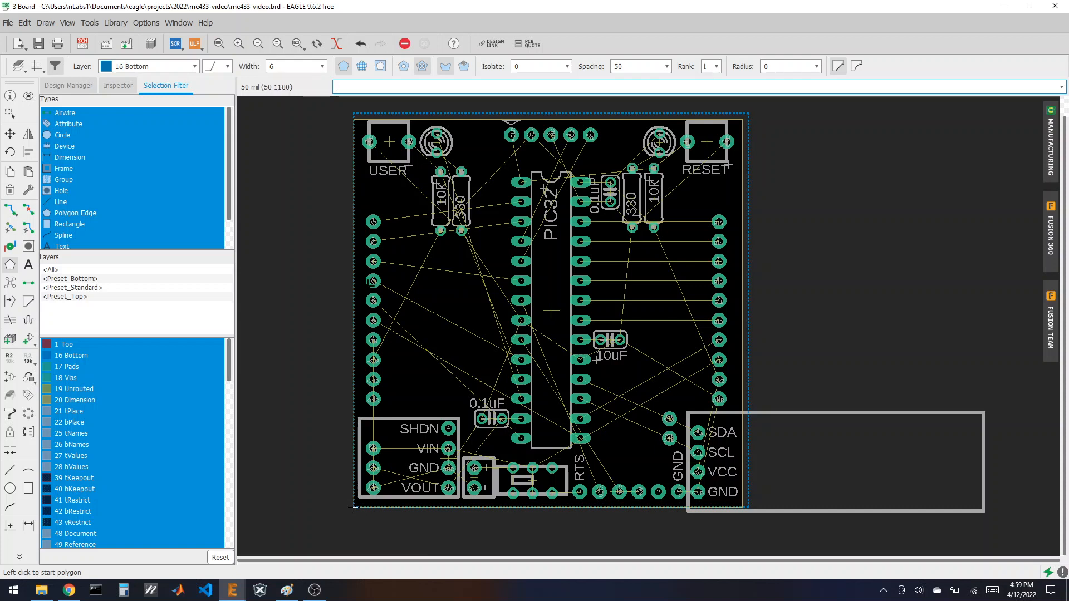
{"action": "left_click", "coordinate": [11, 286]}
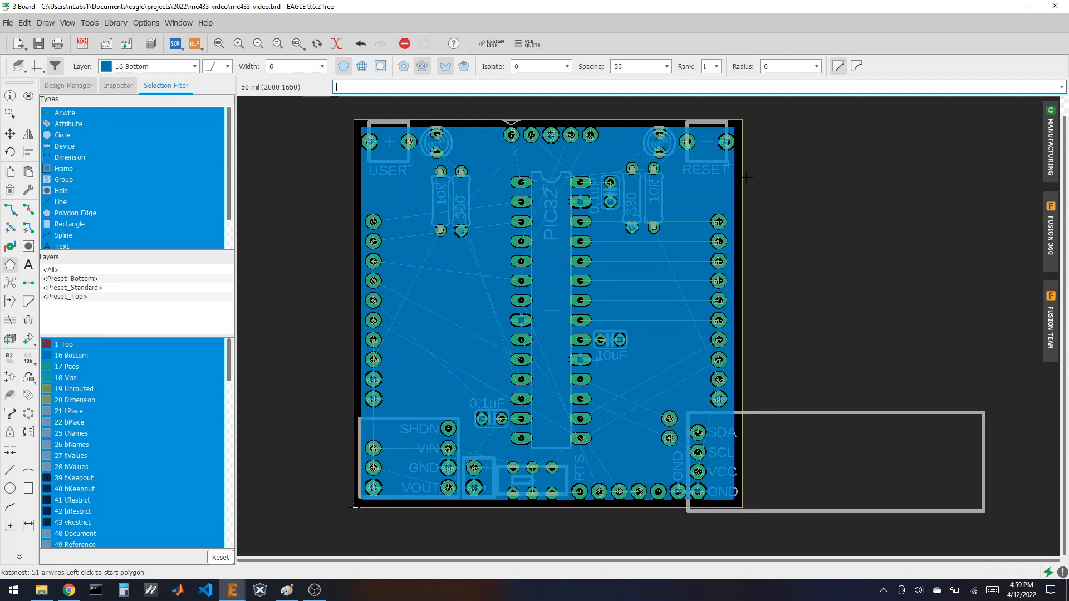
- Examine the GND pour's clearance around the RESET button and LED pads, and check the properties of the adjacent board outline line
{"action": "scroll", "coordinate": [746, 138], "scroll_direction": "up", "scroll_amount": 10}
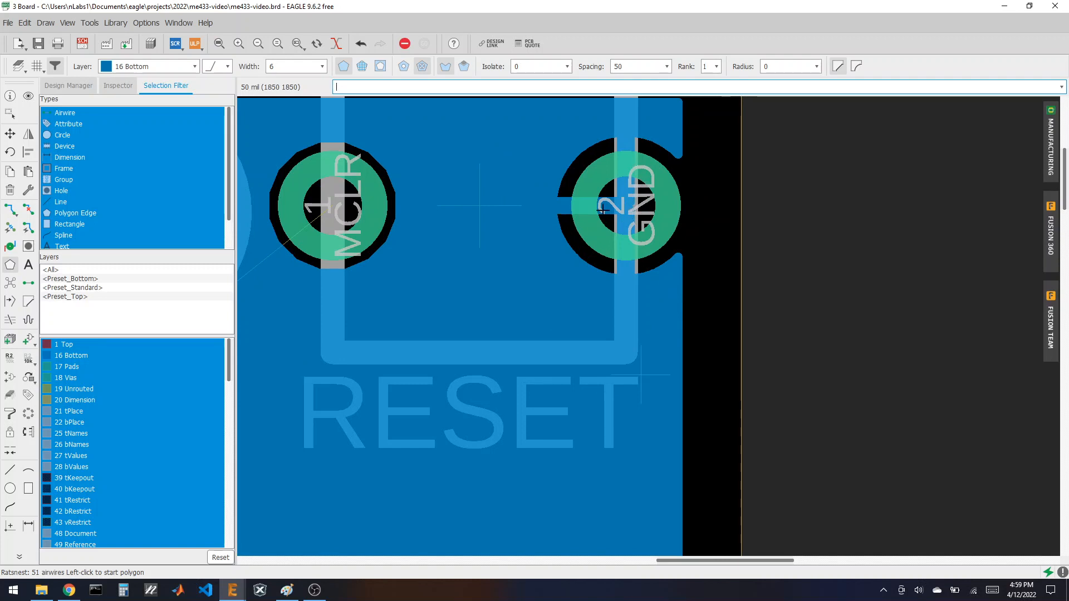
{"action": "scroll", "coordinate": [744, 287], "scroll_direction": "down", "scroll_amount": 1}
{"action": "scroll", "coordinate": [473, 238], "scroll_direction": "up", "scroll_amount": 1}
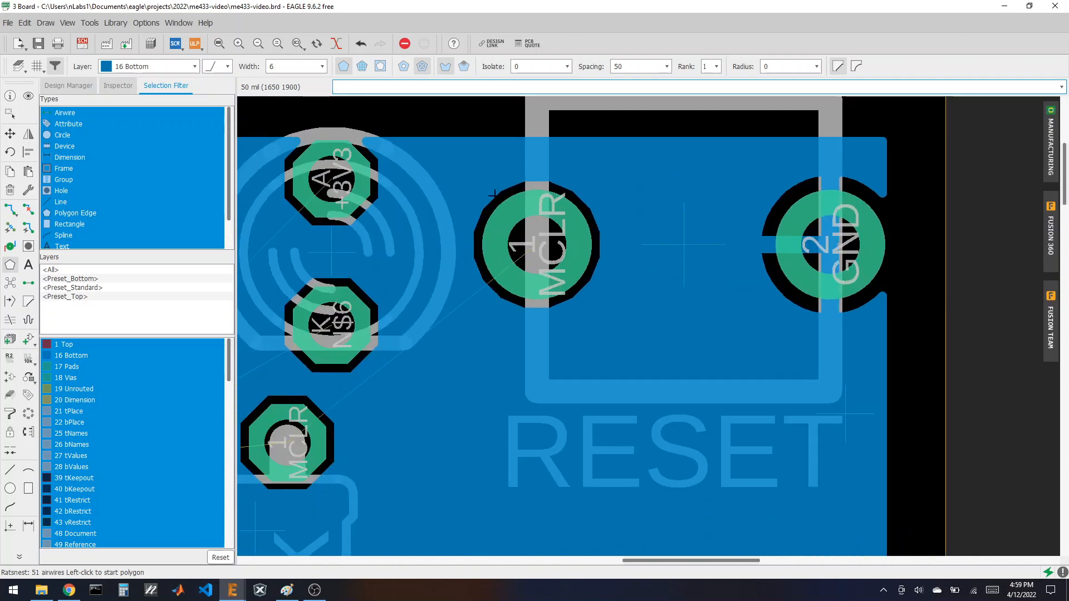
{"action": "scroll", "coordinate": [583, 234], "scroll_direction": "down", "scroll_amount": 1}
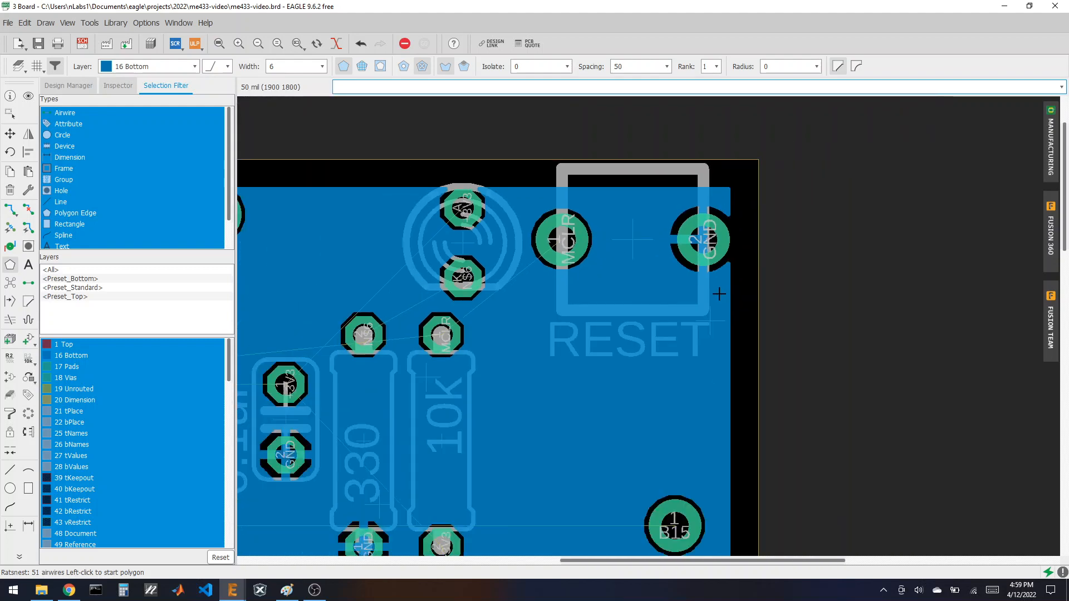
{"action": "scroll", "coordinate": [562, 256], "scroll_direction": "up", "scroll_amount": 1}
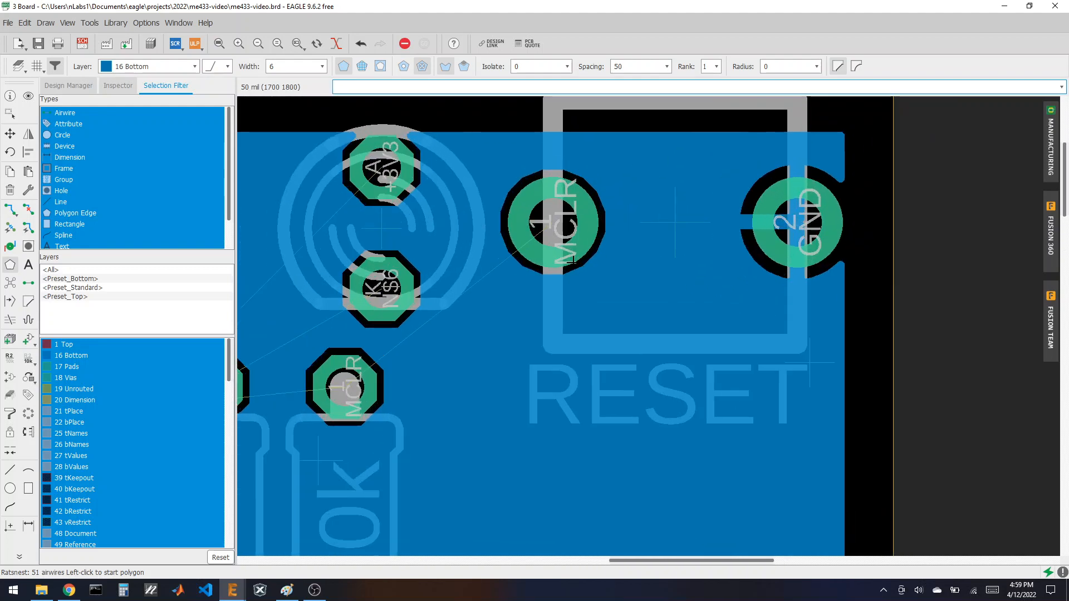
{"action": "left_click", "coordinate": [10, 98]}
{"action": "left_click", "coordinate": [907, 273]}
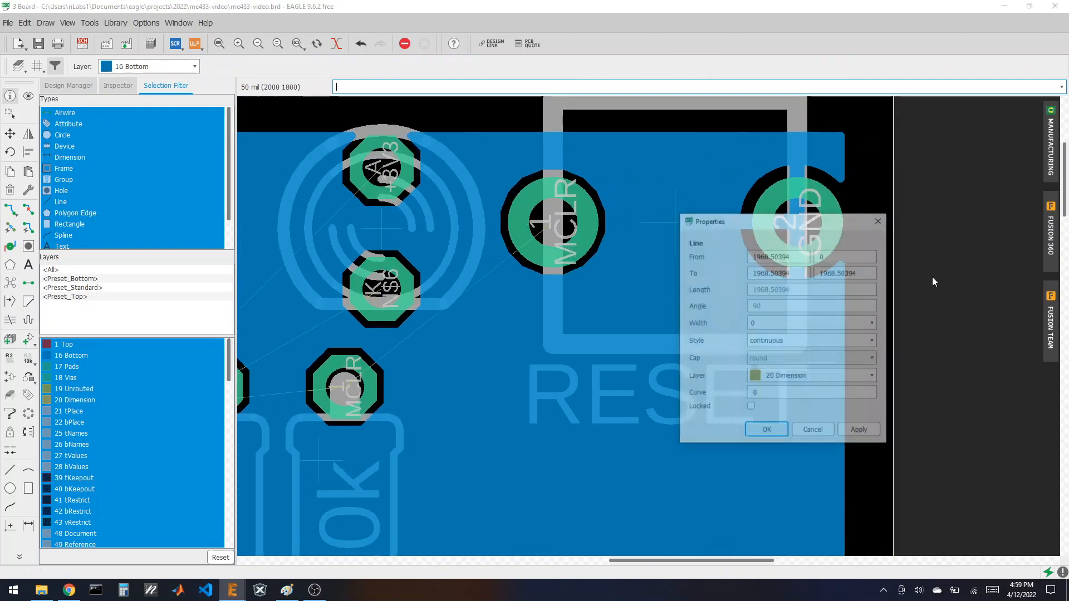
{"action": "left_click", "coordinate": [769, 432]}
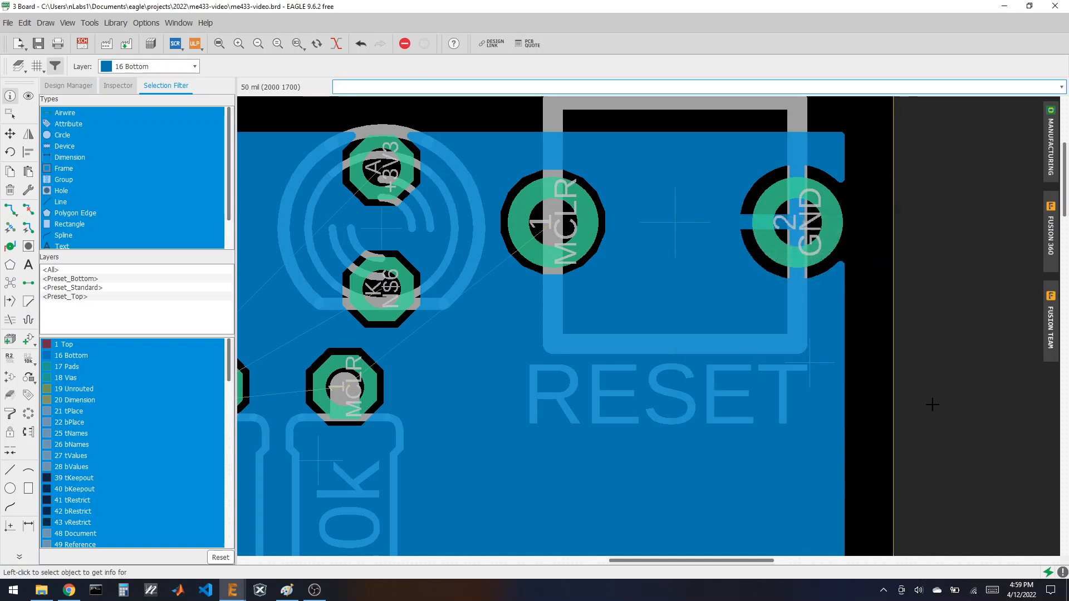
- Set the bottom GND polygon's Isolate value to 16 and recalculate the ratsnest
{"action": "left_click", "coordinate": [933, 405]}
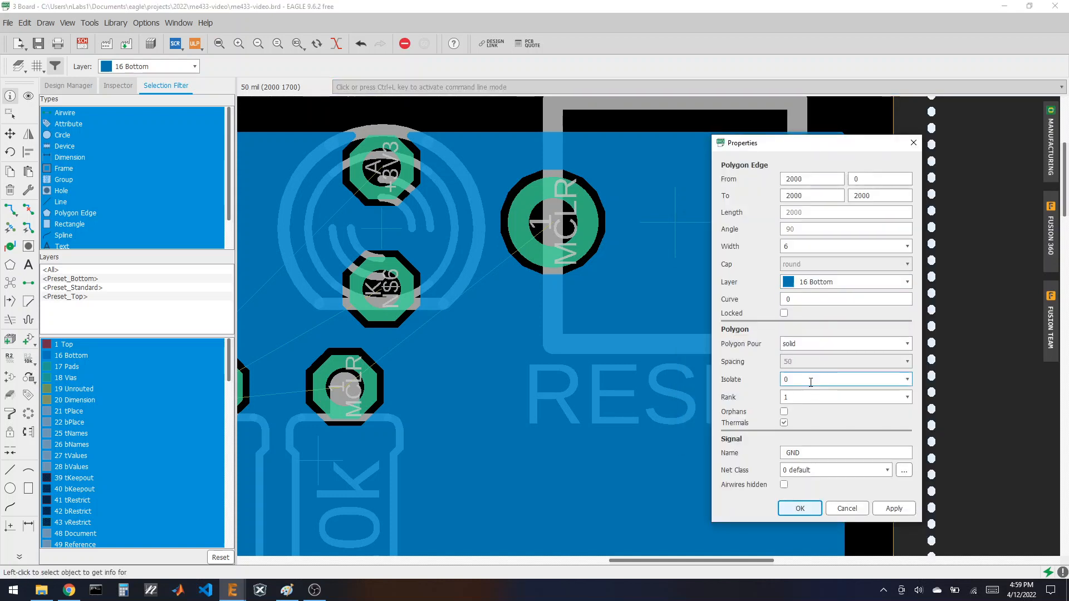
{"action": "left_click", "coordinate": [907, 380]}
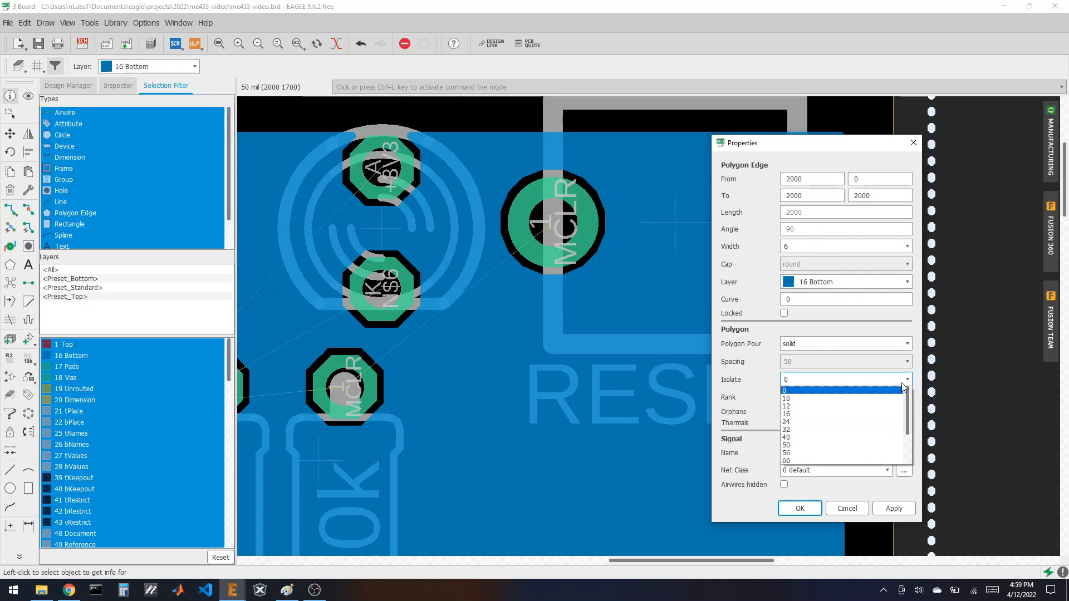
{"action": "left_click", "coordinate": [849, 414]}
{"action": "left_click", "coordinate": [808, 508]}
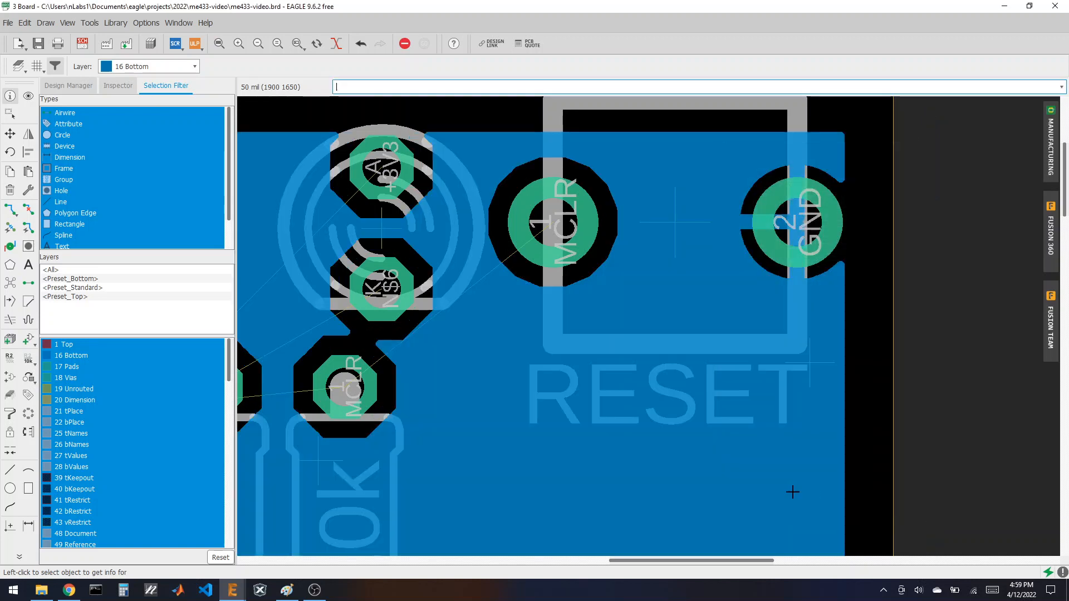
{"action": "left_click", "coordinate": [6, 285]}
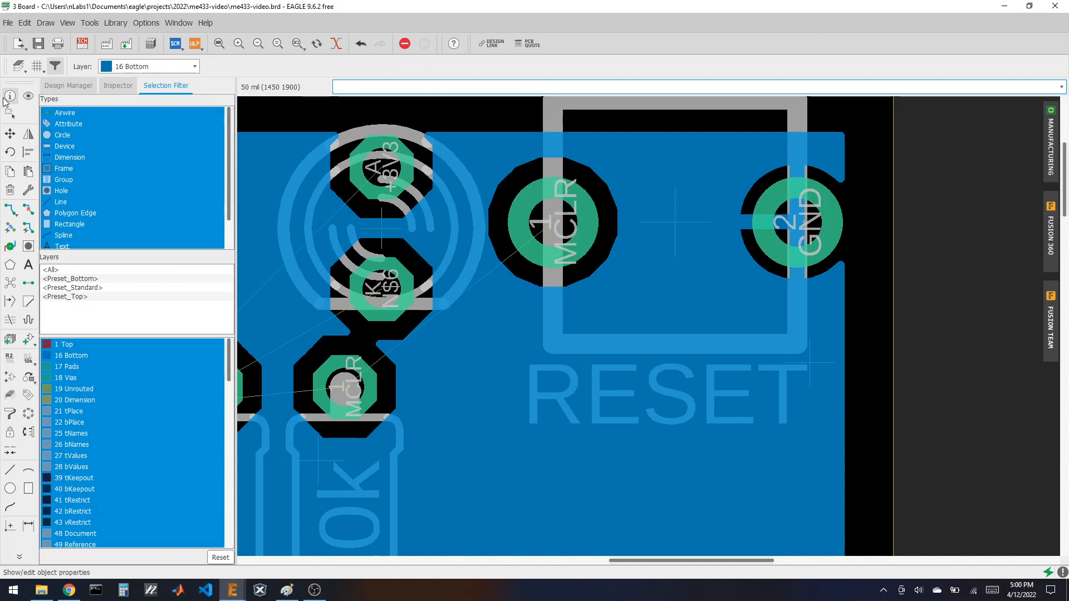
- Try the GND polygon with Thermals disabled, then enable Thermals again
{"action": "left_click", "coordinate": [941, 373]}
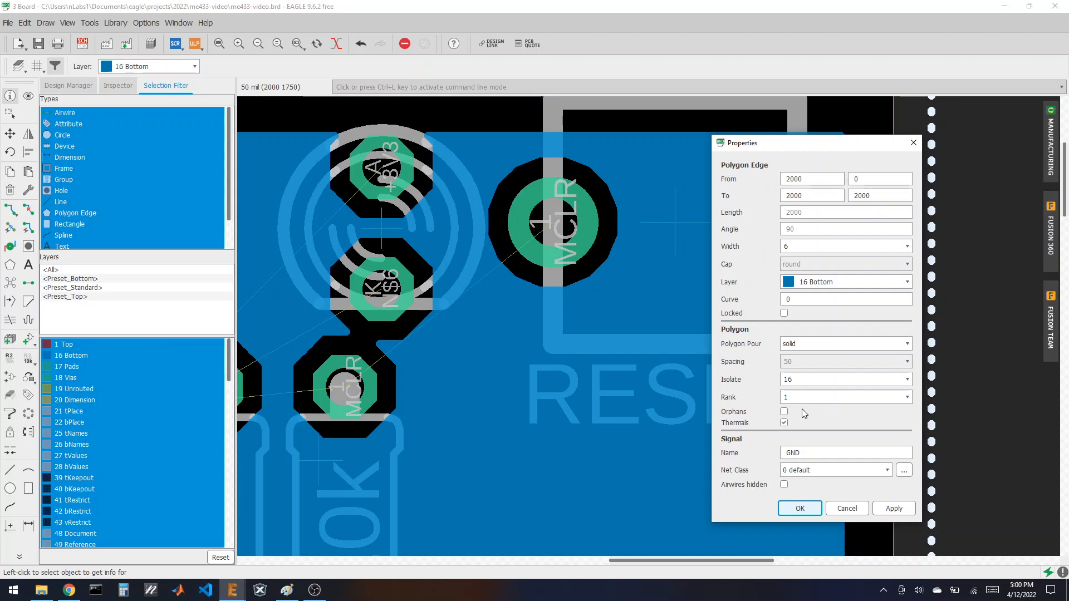
{"action": "left_click", "coordinate": [784, 422]}
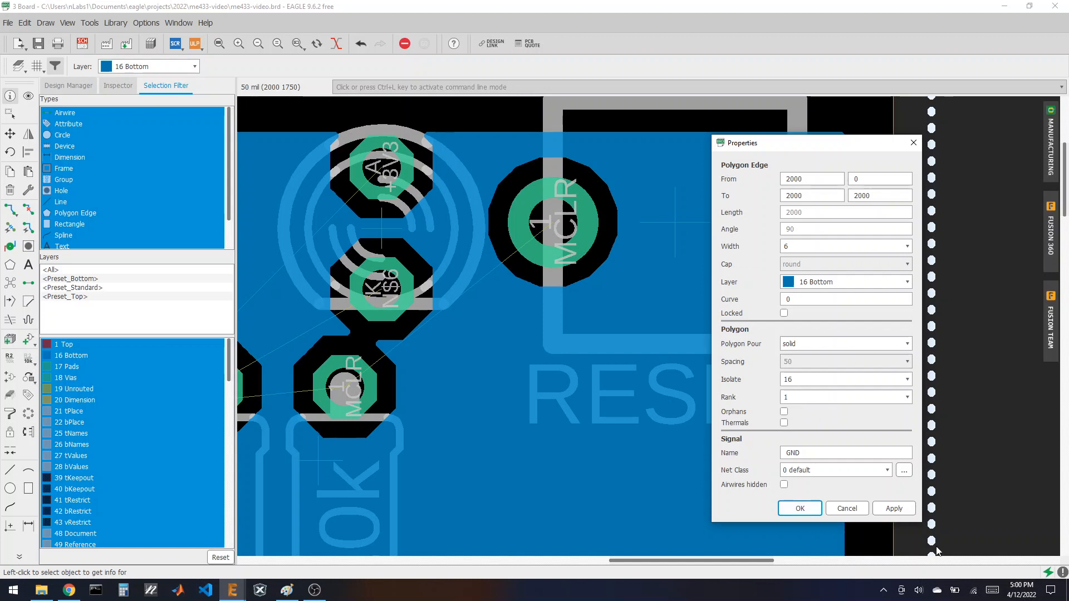
{"action": "left_click", "coordinate": [800, 508]}
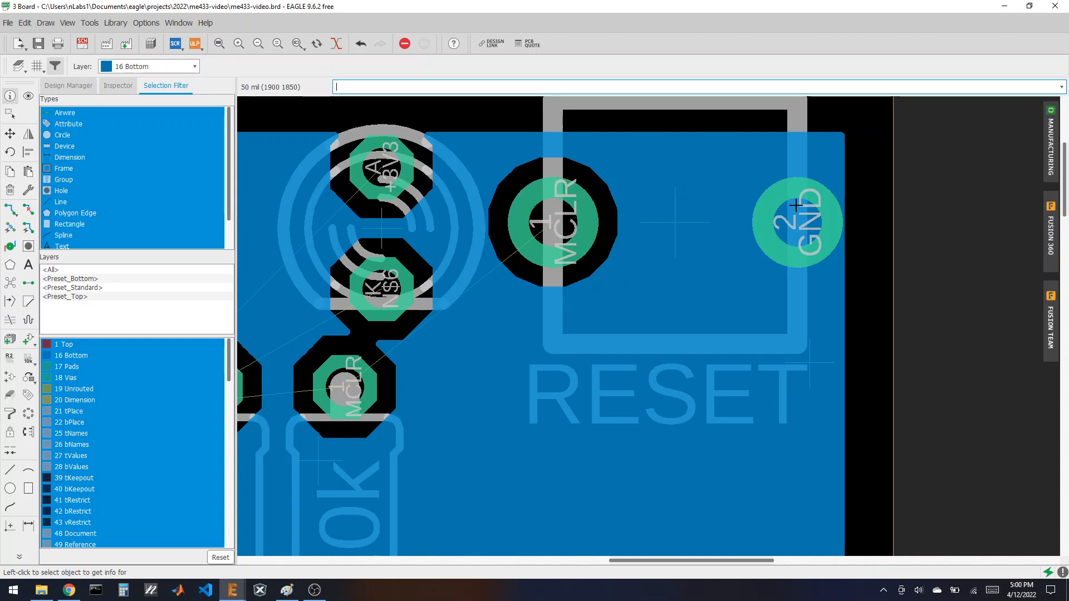
{"action": "left_click", "coordinate": [915, 365]}
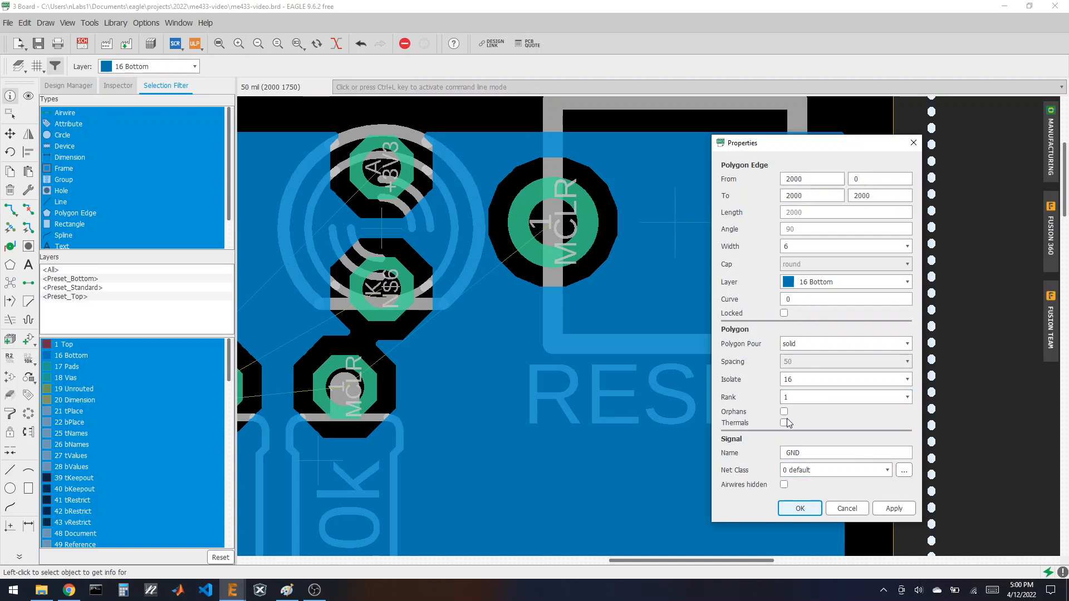
{"action": "left_click", "coordinate": [784, 422]}
{"action": "left_click", "coordinate": [799, 508]}
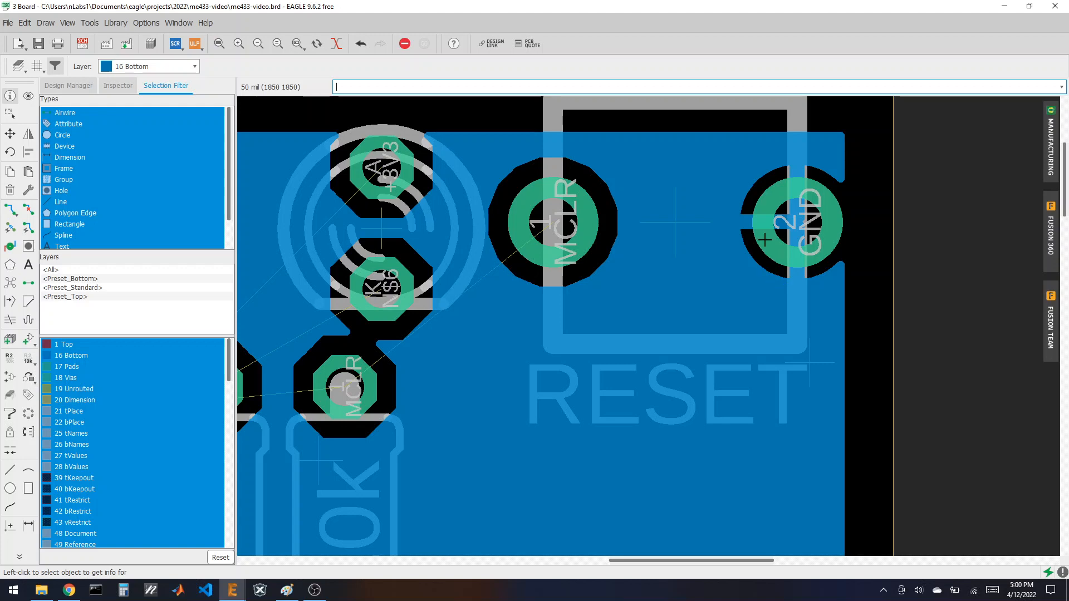
- View the whole board with its bottom GND pour and start the Show command for inspecting signals
{"action": "scroll", "coordinate": [684, 246], "scroll_direction": "down", "scroll_amount": 10}
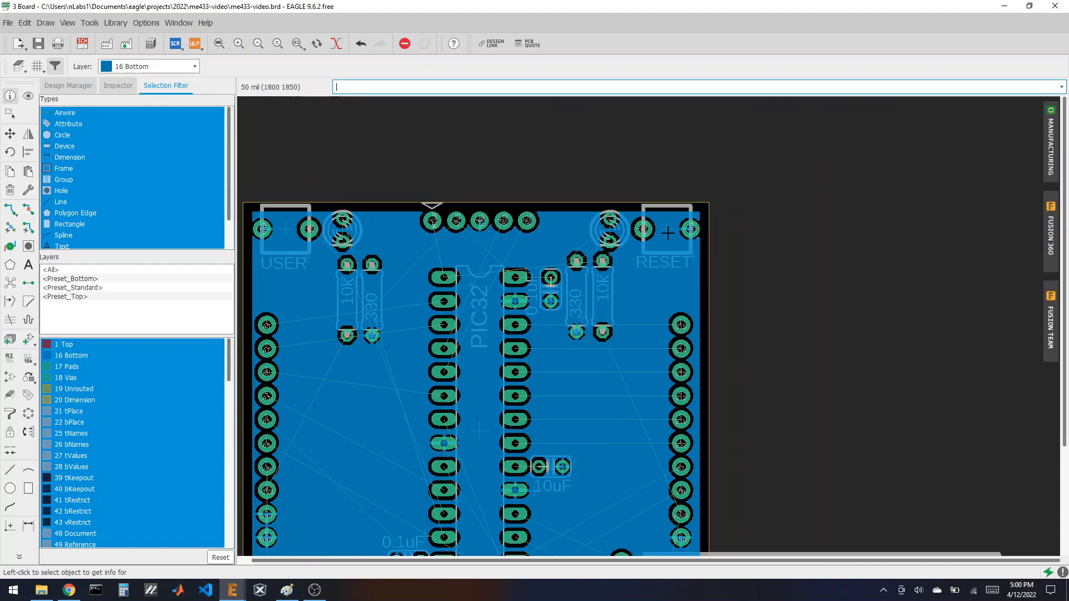
{"action": "scroll", "coordinate": [570, 453], "scroll_direction": "up", "scroll_amount": 2}
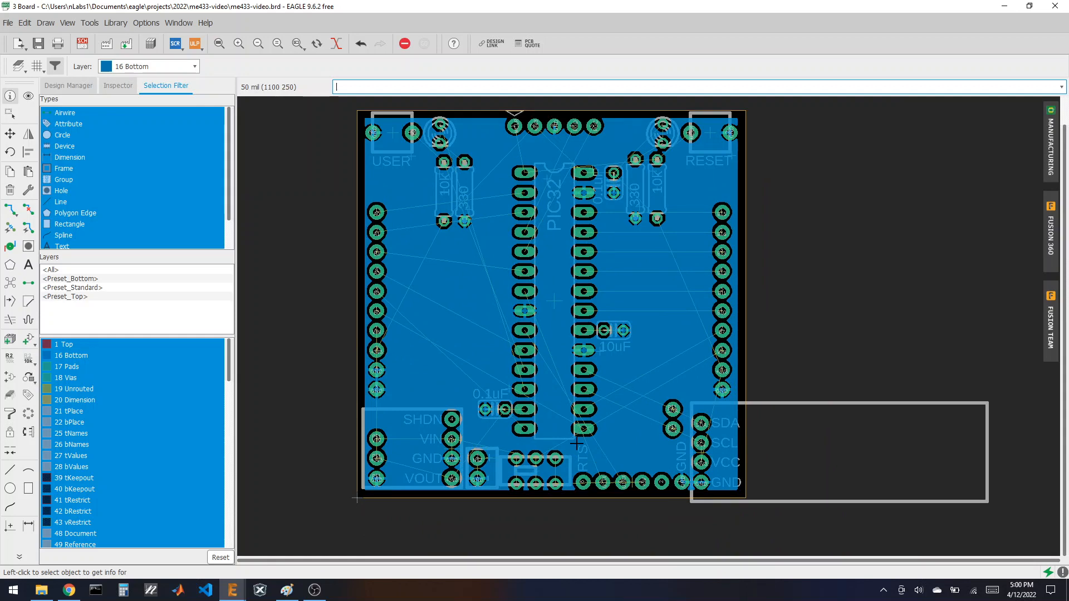
{"action": "left_click", "coordinate": [29, 96]}
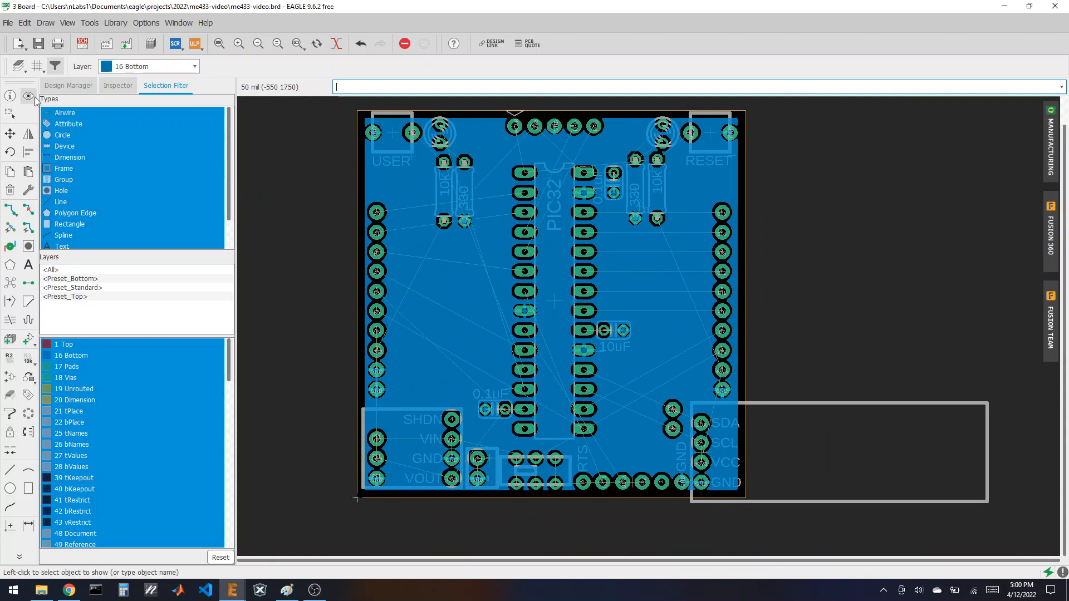
- Highlight the GND signal across the board to inspect its connections
{"action": "left_click", "coordinate": [724, 154]}
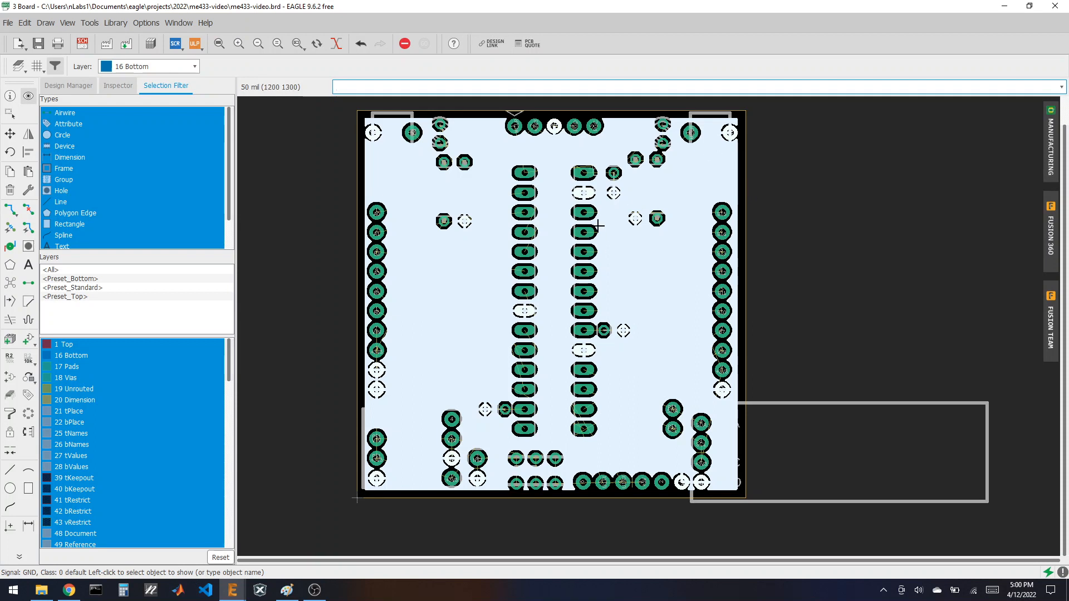
{"action": "left_click", "coordinate": [10, 96]}
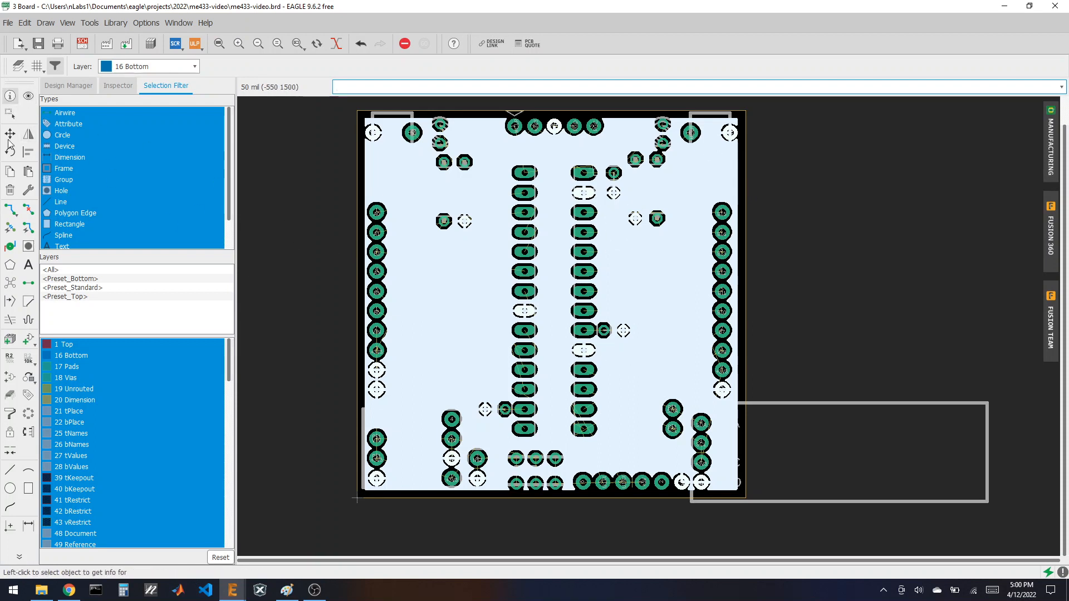
- Set up airwire routing on the 1 Top layer with a trace width of 16
{"action": "left_click", "coordinate": [10, 209]}
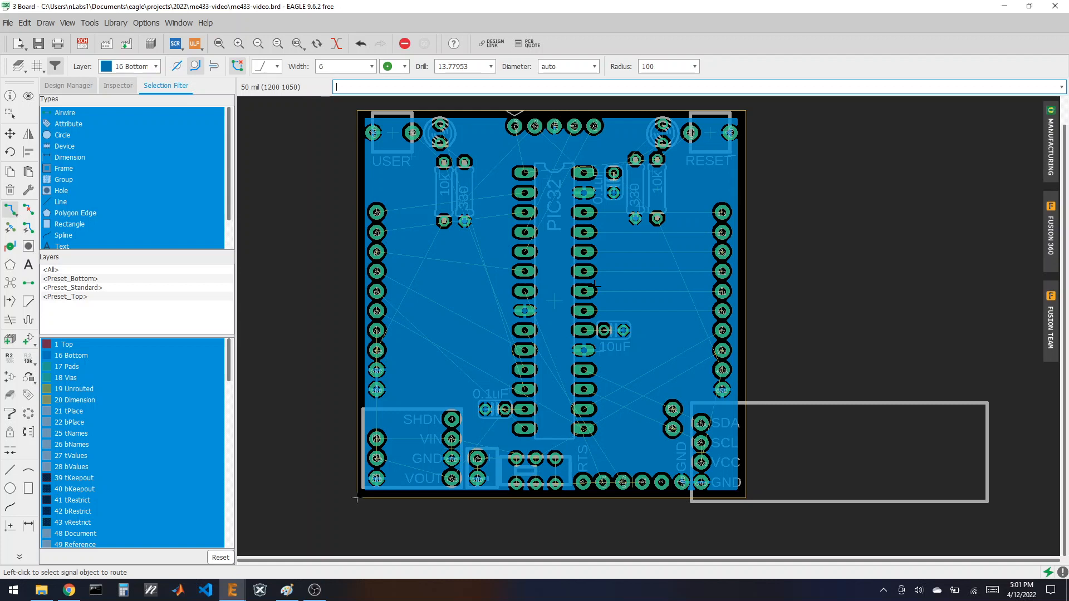
{"action": "left_click", "coordinate": [157, 69]}
{"action": "left_click", "coordinate": [127, 80]}
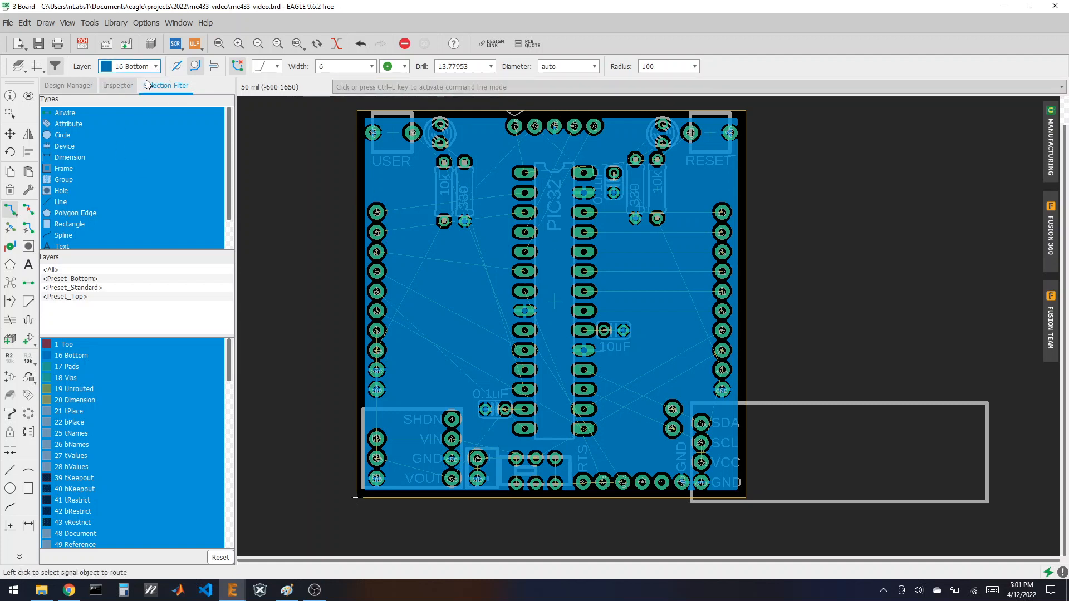
{"action": "left_click", "coordinate": [9, 213]}
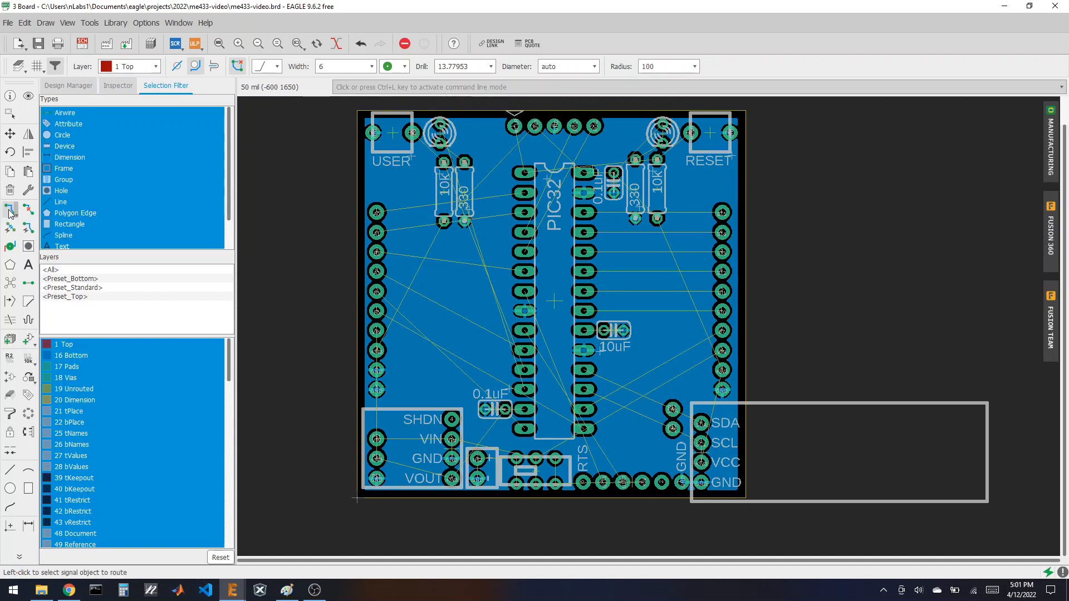
{"action": "left_click", "coordinate": [372, 66]}
{"action": "left_click", "coordinate": [361, 153]}
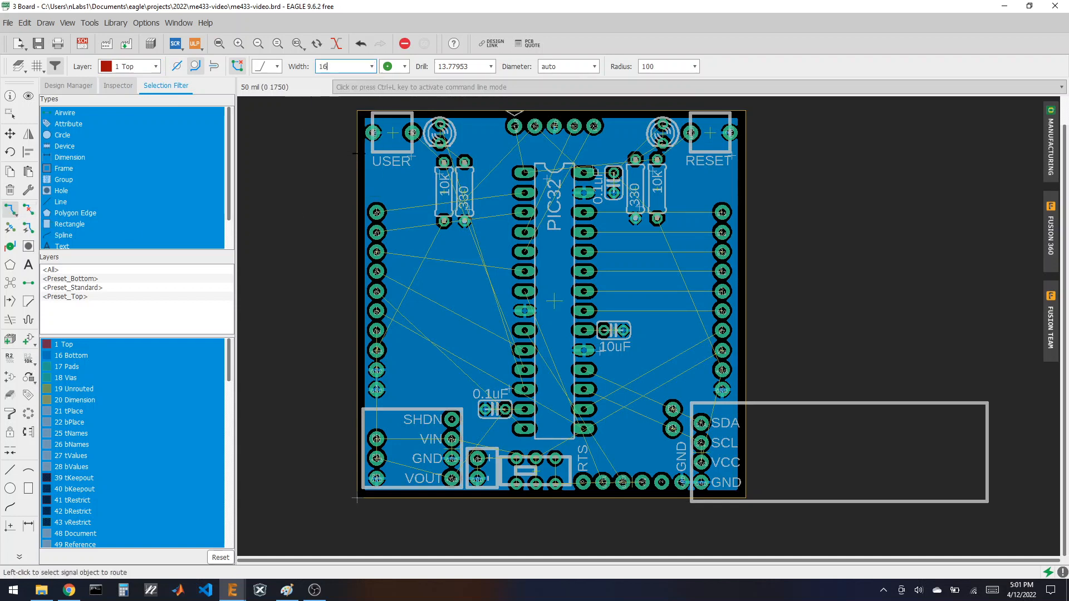
- Route a top-layer trace from PIC32 pin 20 to pad 1 of the 10uF capacitor
{"action": "scroll", "coordinate": [734, 254], "scroll_direction": "up", "scroll_amount": 3}
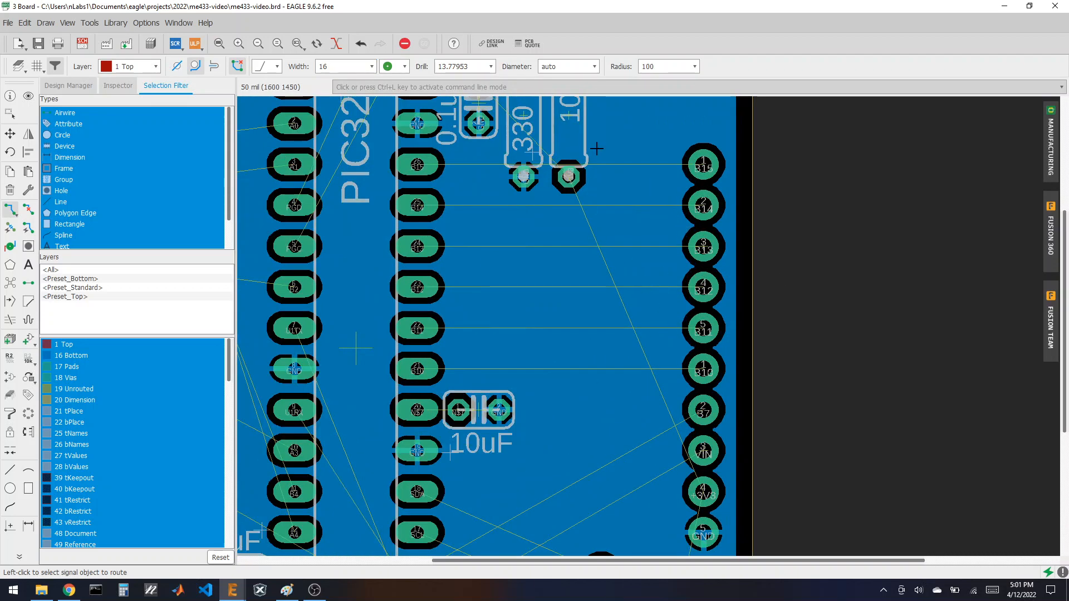
{"action": "scroll", "coordinate": [590, 142], "scroll_direction": "down", "scroll_amount": 2}
{"action": "scroll", "coordinate": [517, 304], "scroll_direction": "up", "scroll_amount": 4}
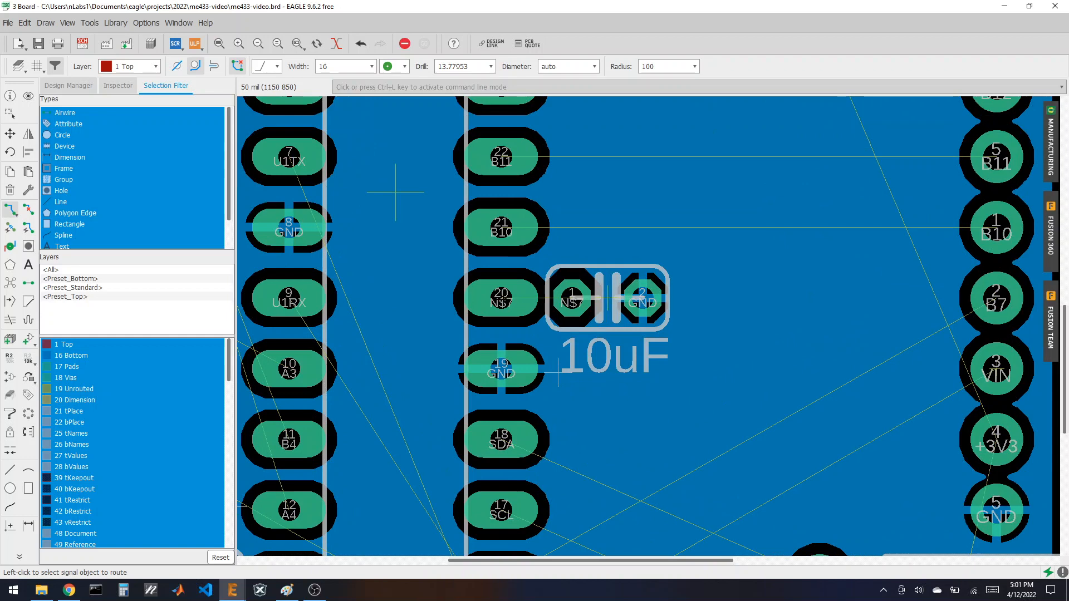
{"action": "left_click", "coordinate": [517, 304]}
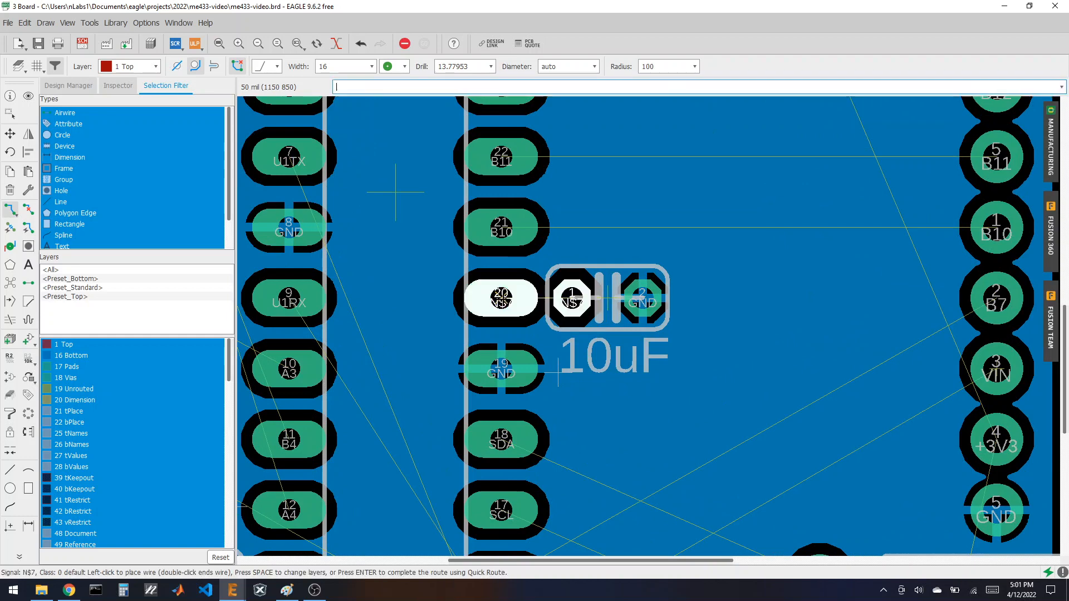
{"action": "left_click", "coordinate": [571, 298]}
{"action": "scroll", "coordinate": [804, 276], "scroll_direction": "down", "scroll_amount": 3}
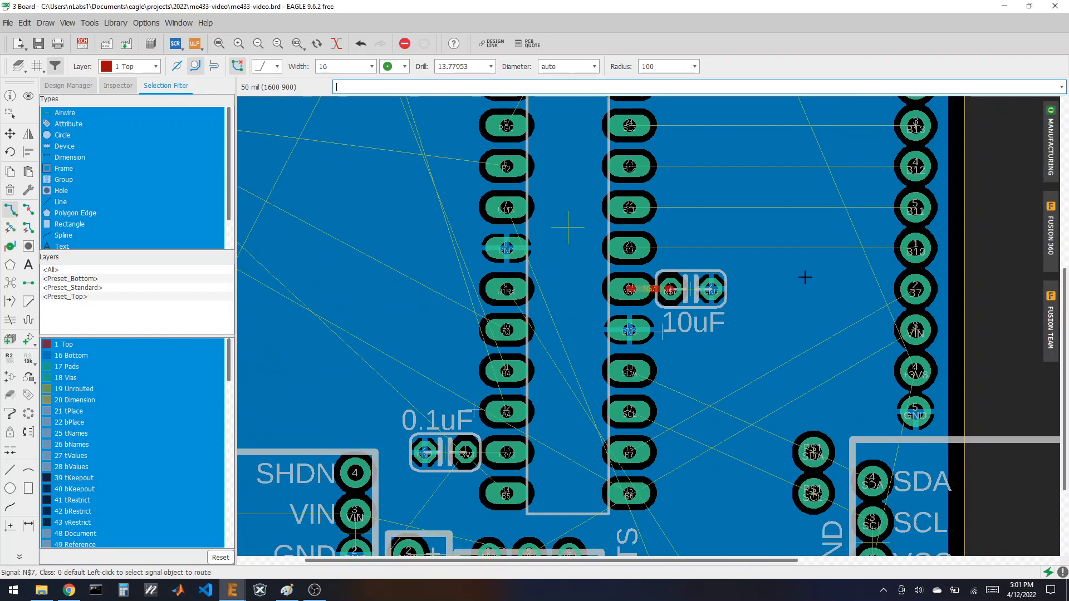
- Route the +3V3 trace from PIC32 pin 13 to the adjacent 0.1uF capacitor's pad 1
{"action": "scroll", "coordinate": [801, 284], "scroll_direction": "down", "scroll_amount": 2}
{"action": "scroll", "coordinate": [573, 414], "scroll_direction": "up", "scroll_amount": 4}
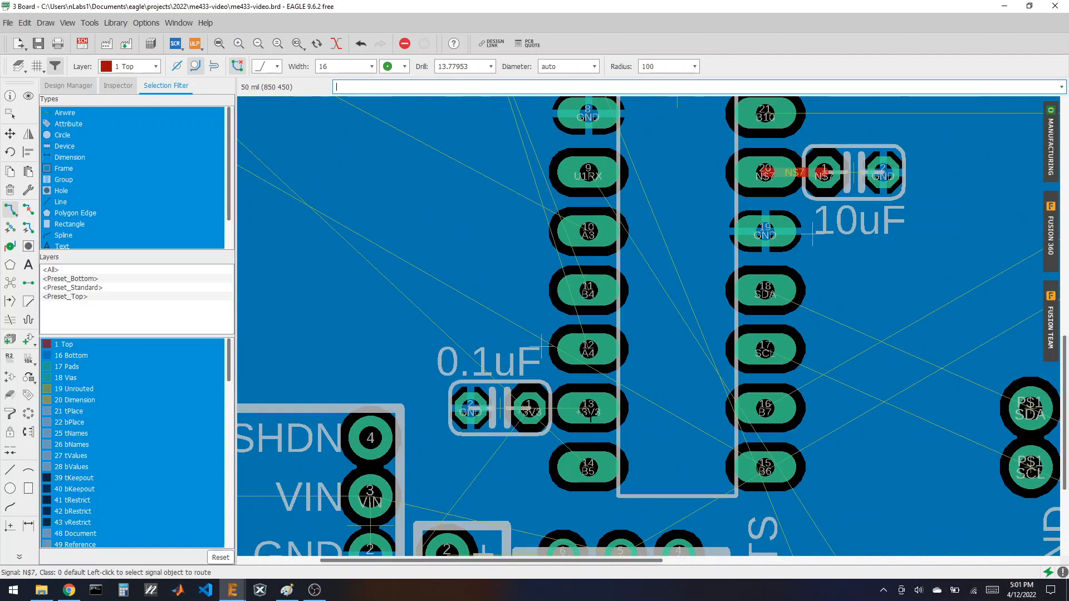
{"action": "left_click", "coordinate": [587, 412]}
{"action": "left_click", "coordinate": [529, 410]}
{"action": "scroll", "coordinate": [580, 462], "scroll_direction": "down", "scroll_amount": 3}
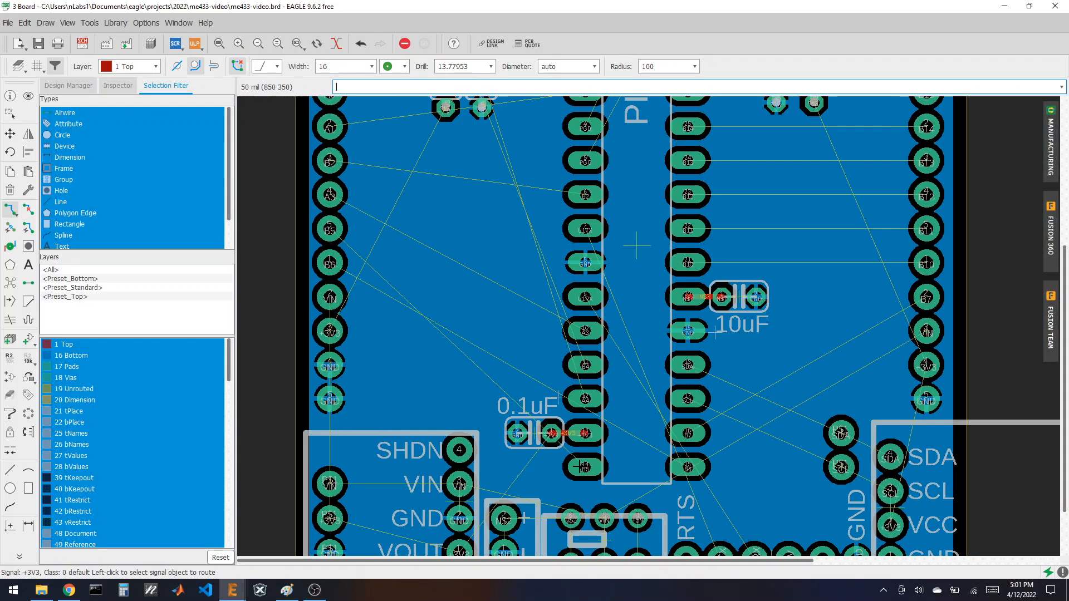
- Route the +3V3 trace from PIC32 pin 28 to the nearby 0.1uF capacitor
{"action": "scroll", "coordinate": [649, 206], "scroll_direction": "up", "scroll_amount": 5}
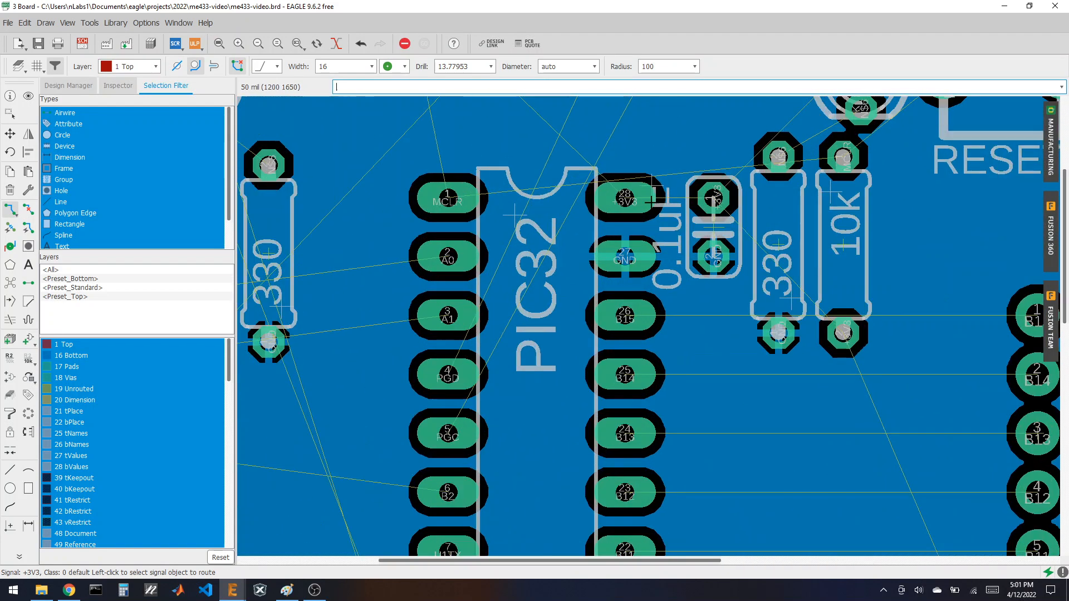
{"action": "left_click", "coordinate": [649, 206]}
{"action": "left_click", "coordinate": [712, 197]}
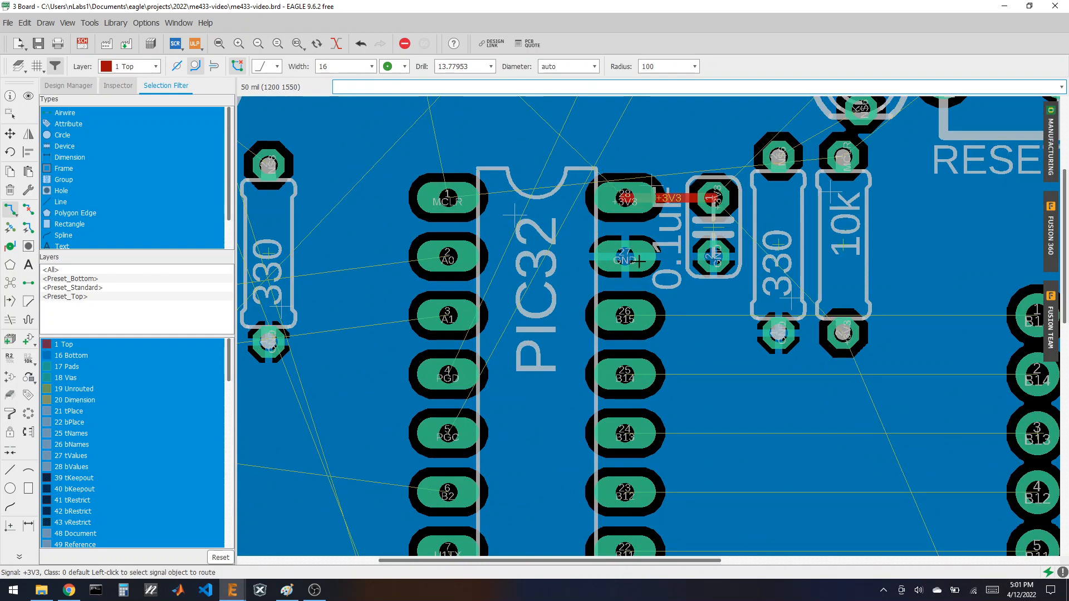
- Highlight the signal on the anode pad of the LED beside the USER button
{"action": "scroll", "coordinate": [649, 260], "scroll_direction": "down", "scroll_amount": 3}
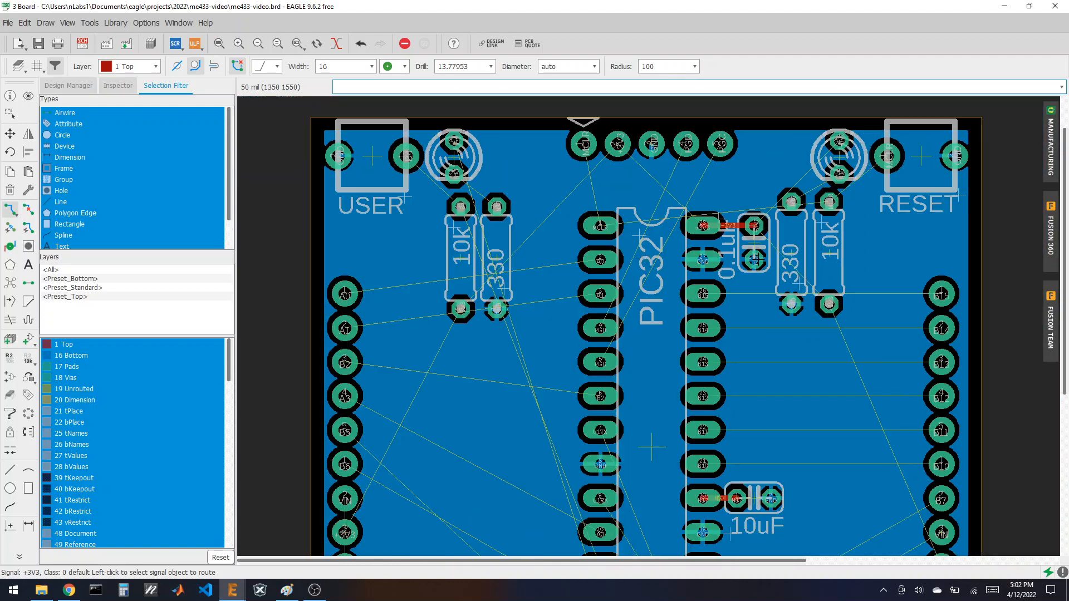
{"action": "scroll", "coordinate": [556, 370], "scroll_direction": "up", "scroll_amount": 3}
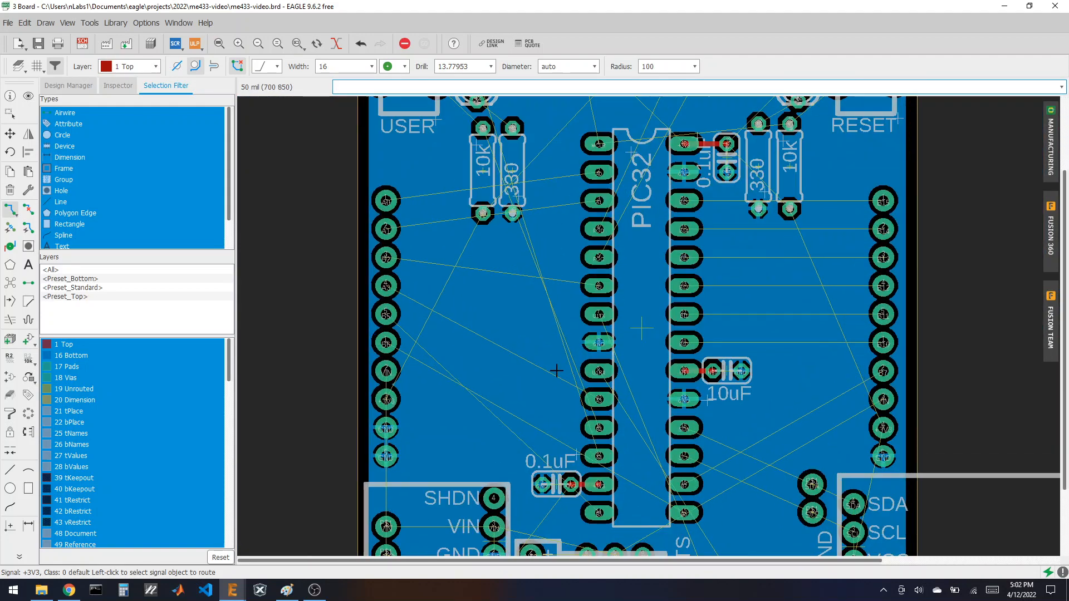
{"action": "scroll", "coordinate": [550, 288], "scroll_direction": "down", "scroll_amount": 3}
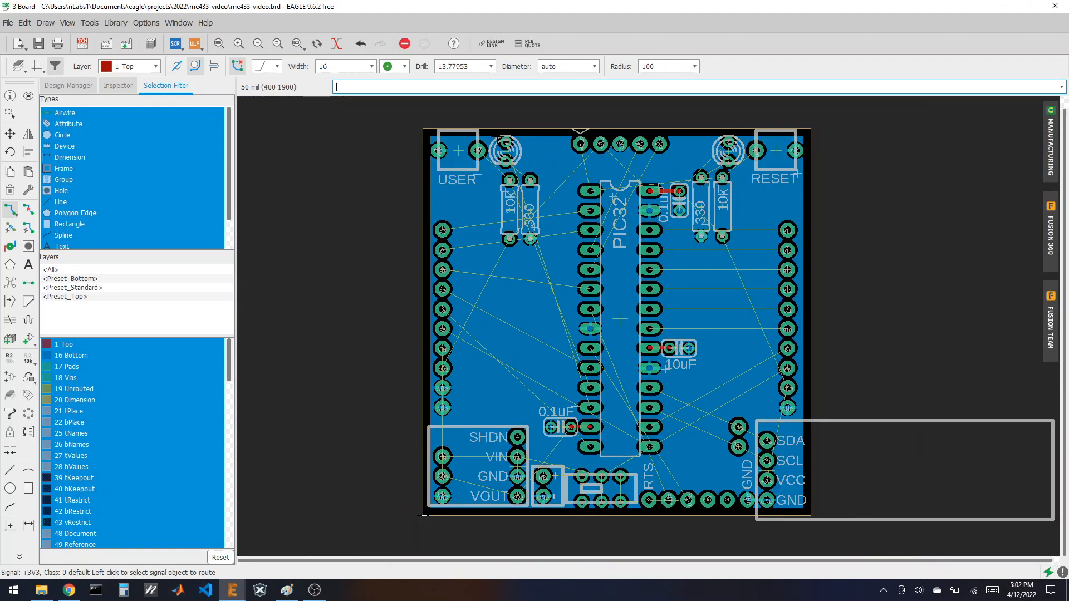
{"action": "scroll", "coordinate": [608, 198], "scroll_direction": "up", "scroll_amount": 5}
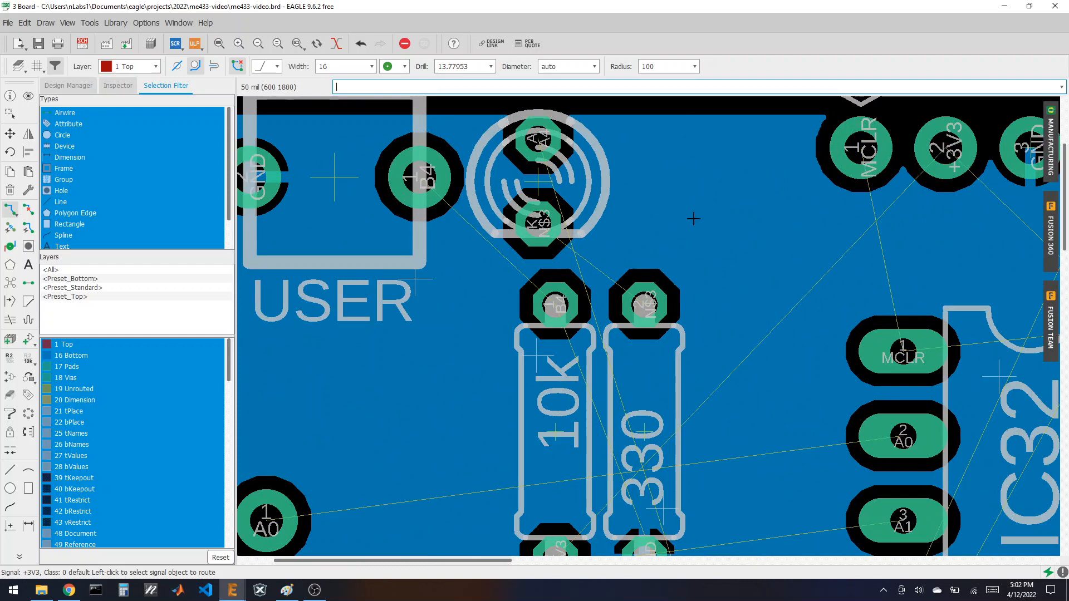
{"action": "left_click", "coordinate": [28, 96]}
{"action": "left_click", "coordinate": [538, 139]}
{"action": "scroll", "coordinate": [600, 204], "scroll_direction": "down", "scroll_amount": 4}
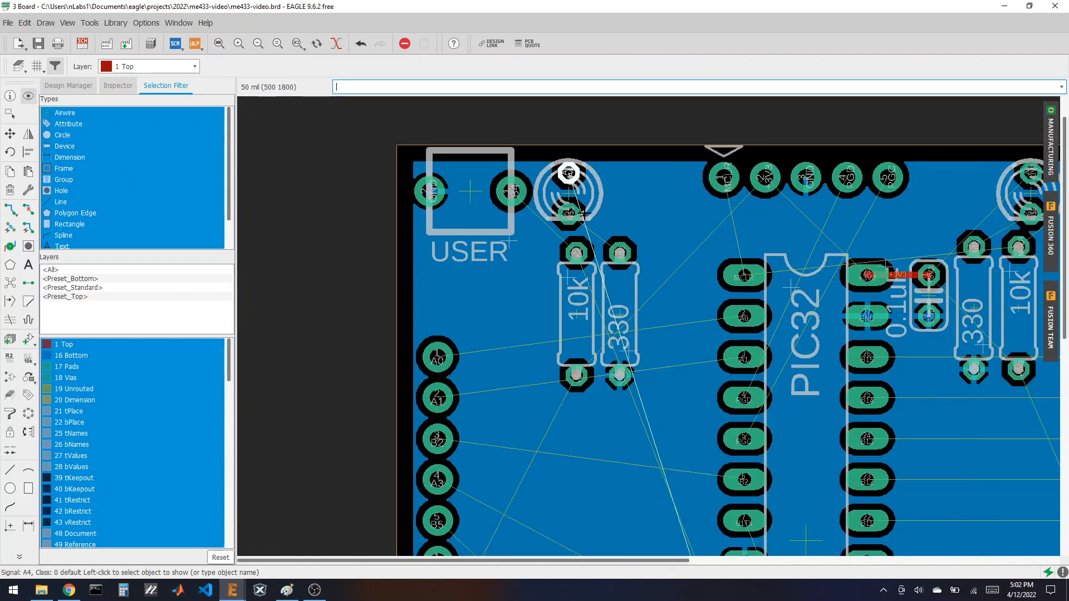
{"action": "scroll", "coordinate": [580, 213], "scroll_direction": "up", "scroll_amount": 1}
- Route the USER-side LED's K pad to the 330 resistor, switching from 1 Top to 16 Bottom through a via, and refresh the ratsnest
{"action": "left_click", "coordinate": [10, 210]}
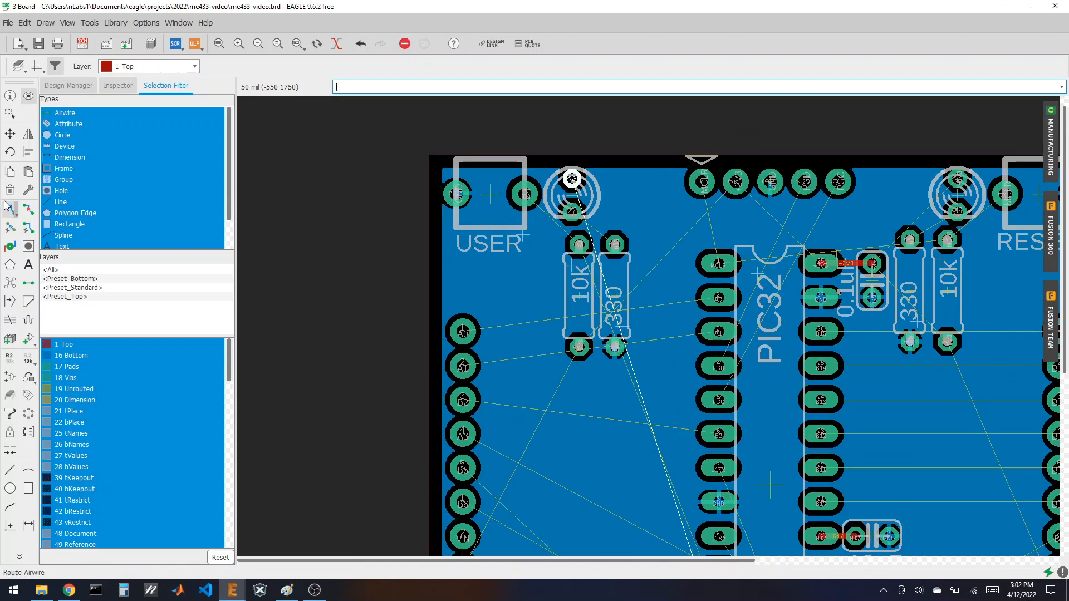
{"action": "scroll", "coordinate": [597, 249], "scroll_direction": "up", "scroll_amount": 1}
{"action": "scroll", "coordinate": [599, 249], "scroll_direction": "up", "scroll_amount": 2}
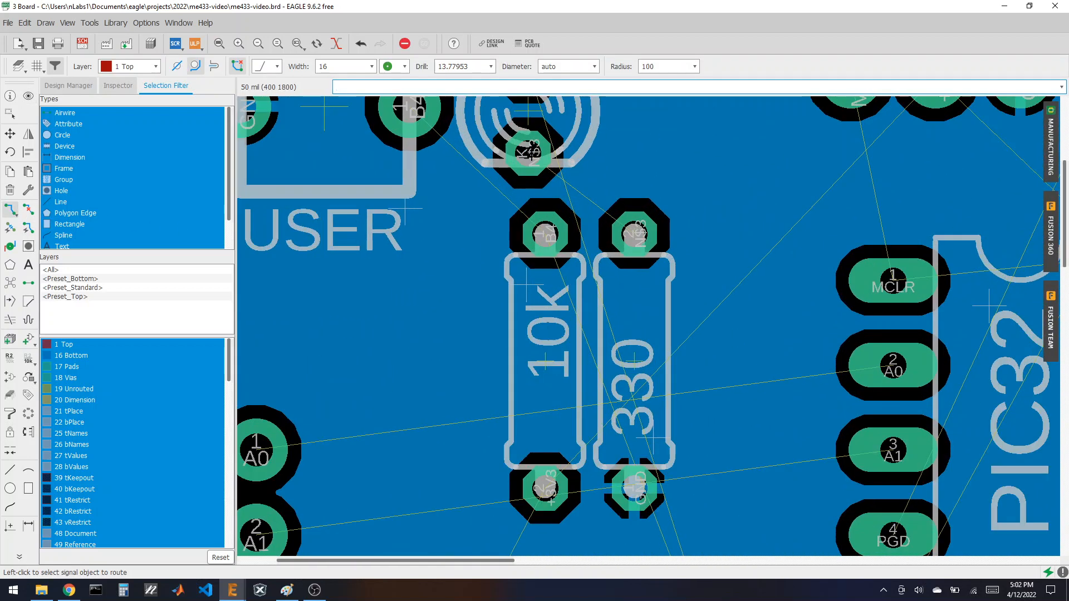
{"action": "left_click", "coordinate": [554, 184]}
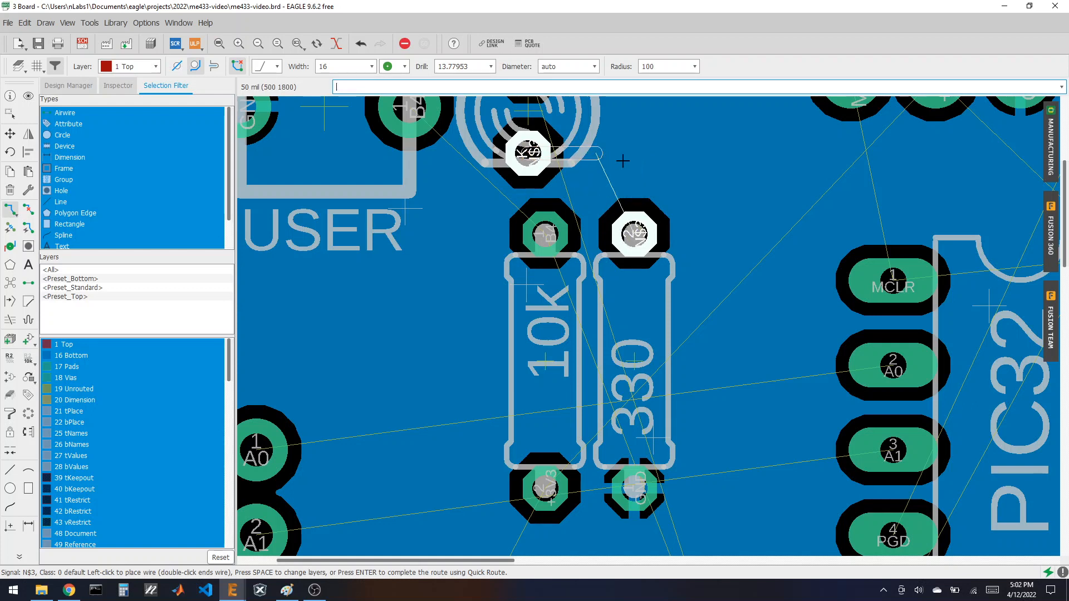
{"action": "left_click", "coordinate": [640, 154]}
{"action": "left_click", "coordinate": [142, 66]}
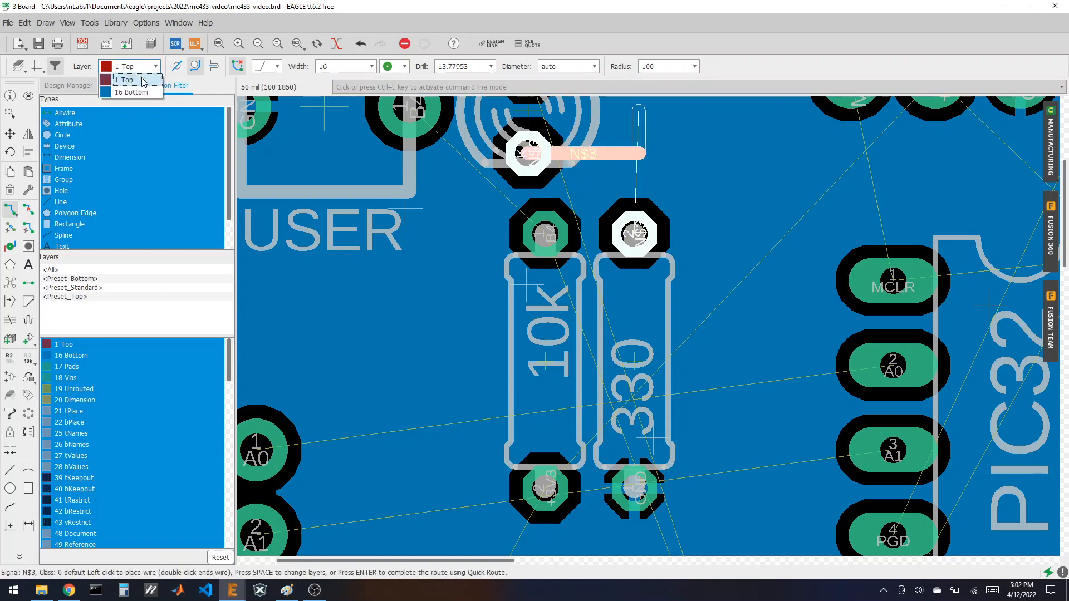
{"action": "left_click", "coordinate": [139, 88]}
{"action": "left_click", "coordinate": [632, 158]}
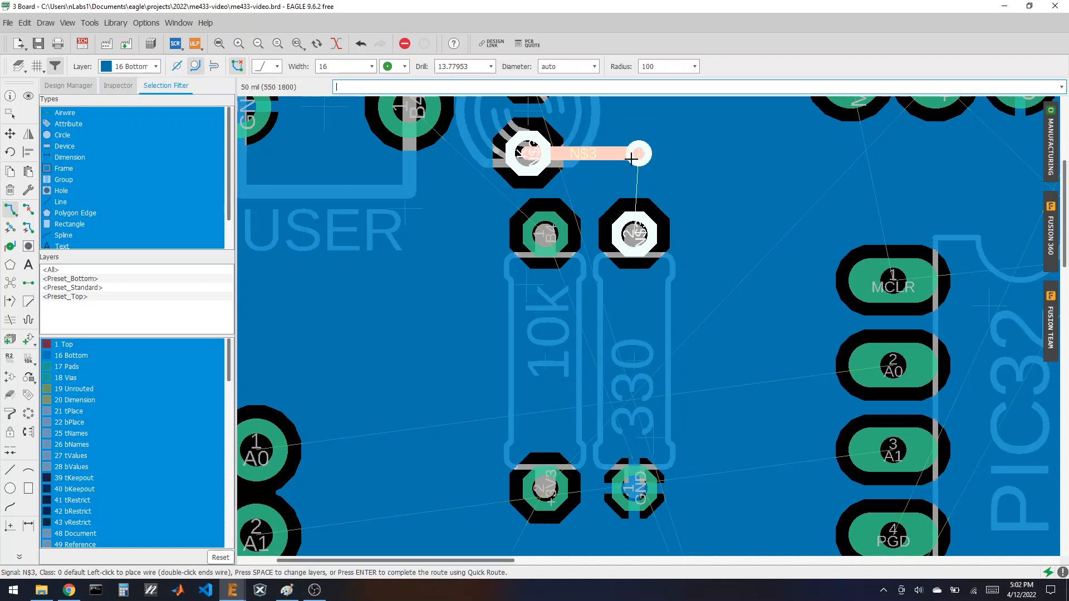
{"action": "left_click", "coordinate": [632, 232]}
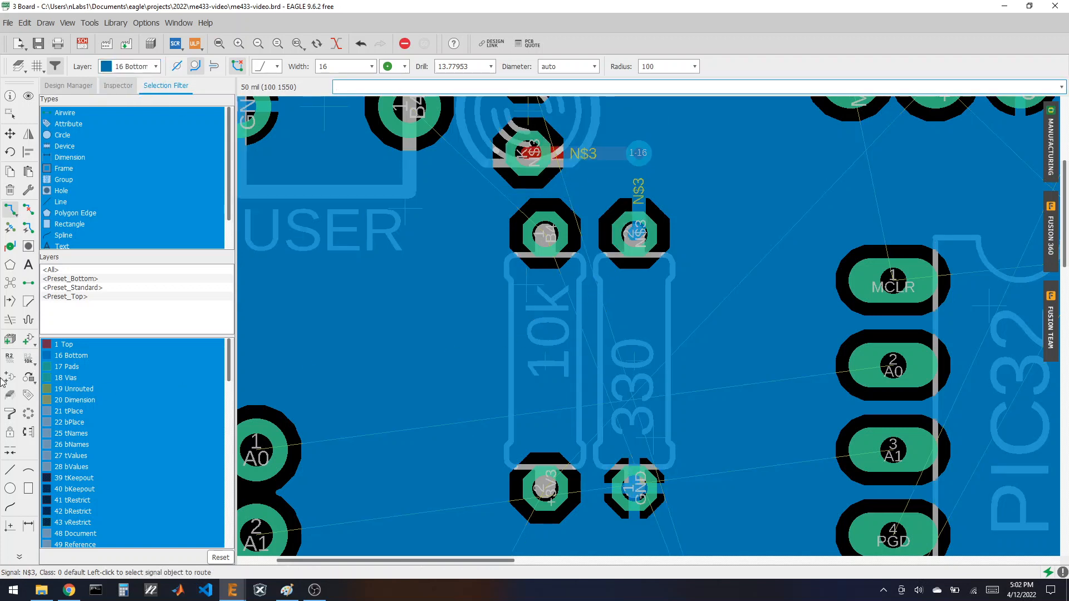
{"action": "left_click", "coordinate": [10, 320]}
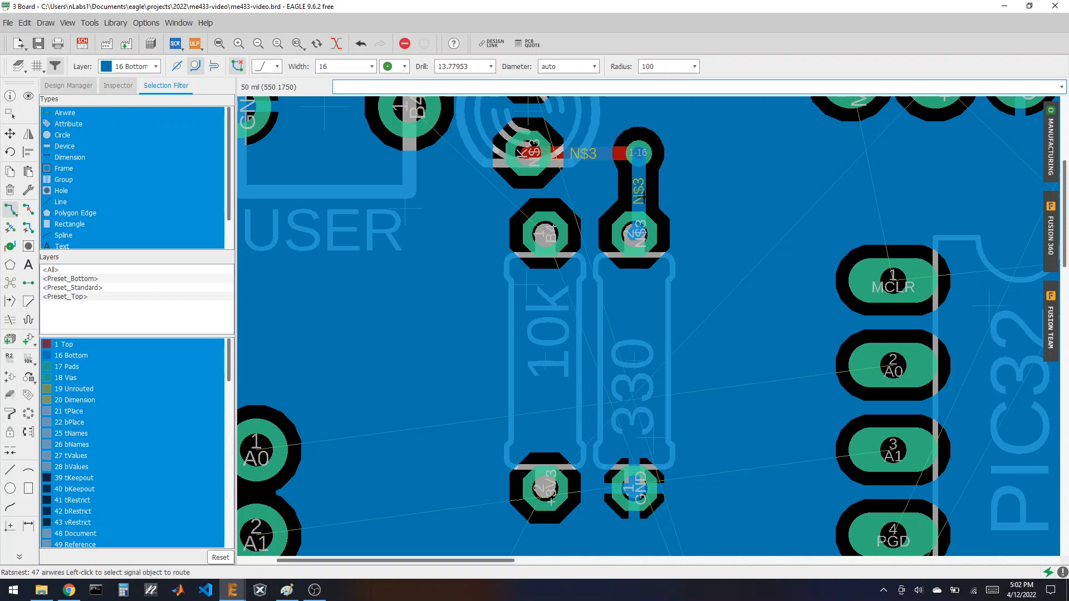
- Undo the two-layer route between the LED and the 330 resistor and refresh the copper fill
{"action": "key", "text": "ctrl+z"}
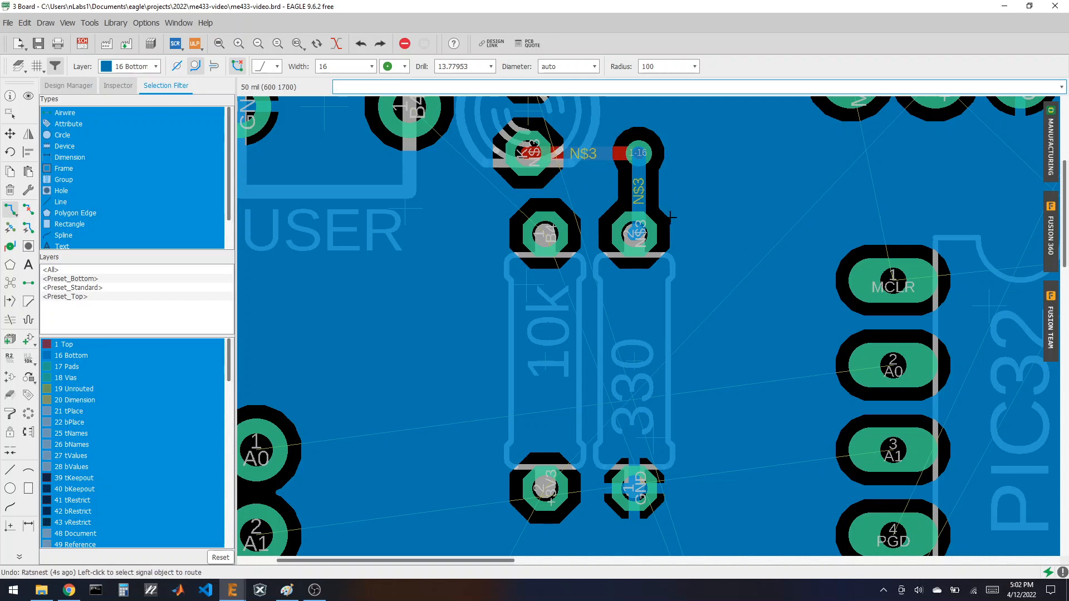
{"action": "key", "text": "ctrl+z"}
{"action": "key", "text": "ctrl+z"}
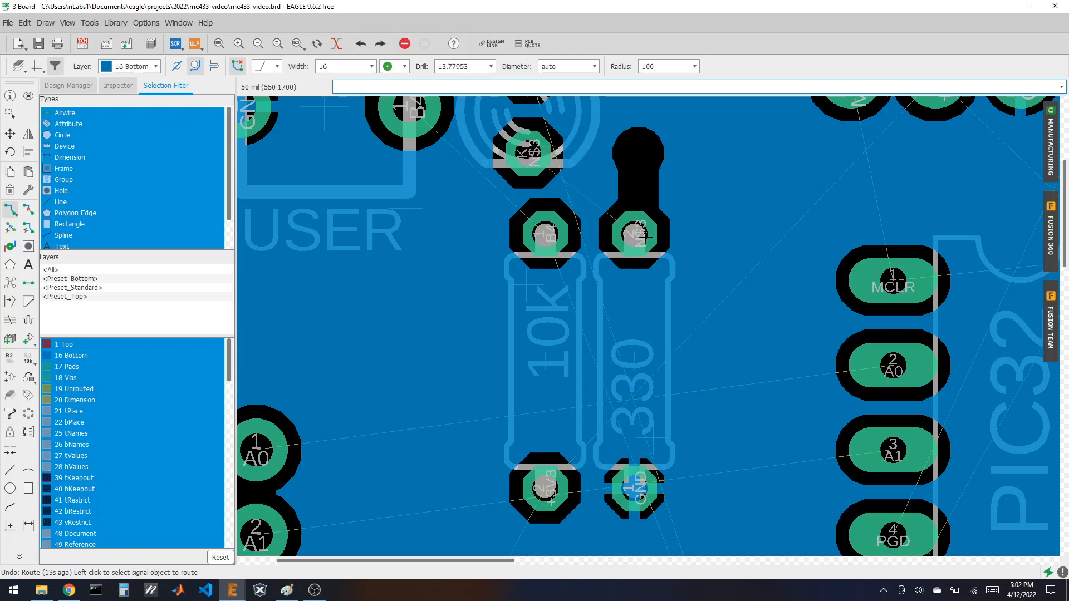
{"action": "left_click", "coordinate": [10, 284]}
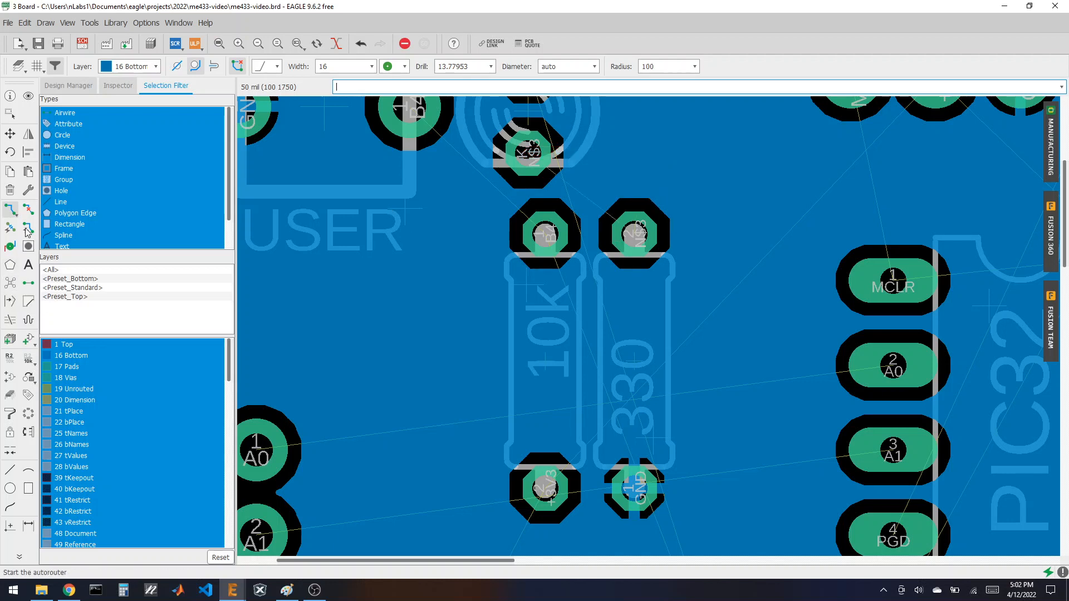
- Route the USER-side LED's K pad to the 330 resistor's near pad entirely on the 1 Top layer, with a diagonal segment
{"action": "left_click", "coordinate": [10, 209]}
{"action": "left_click", "coordinate": [130, 66]}
{"action": "left_click", "coordinate": [125, 76]}
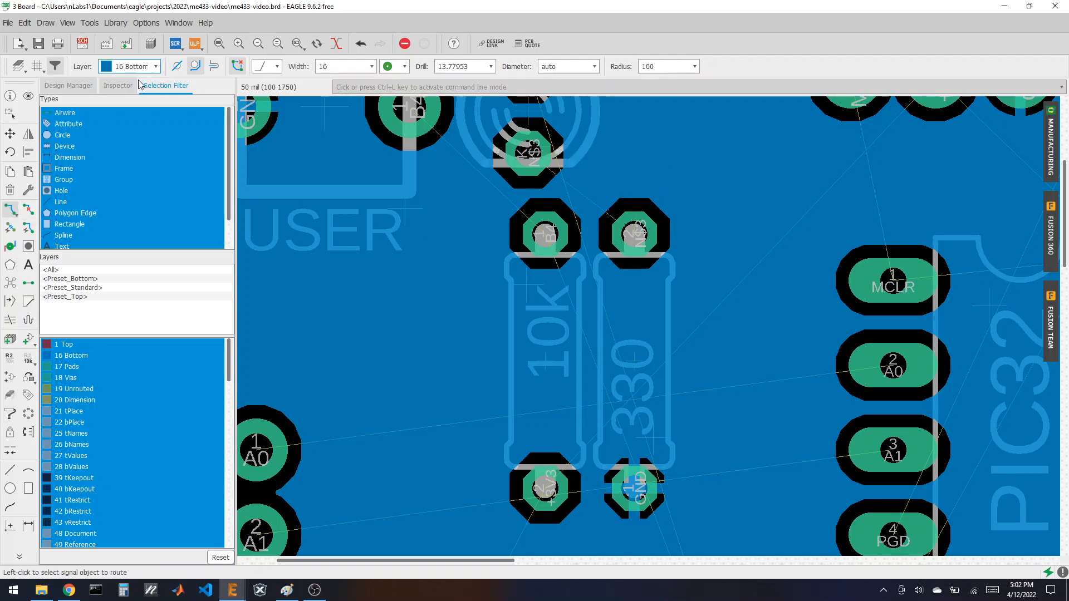
{"action": "left_click", "coordinate": [525, 160]}
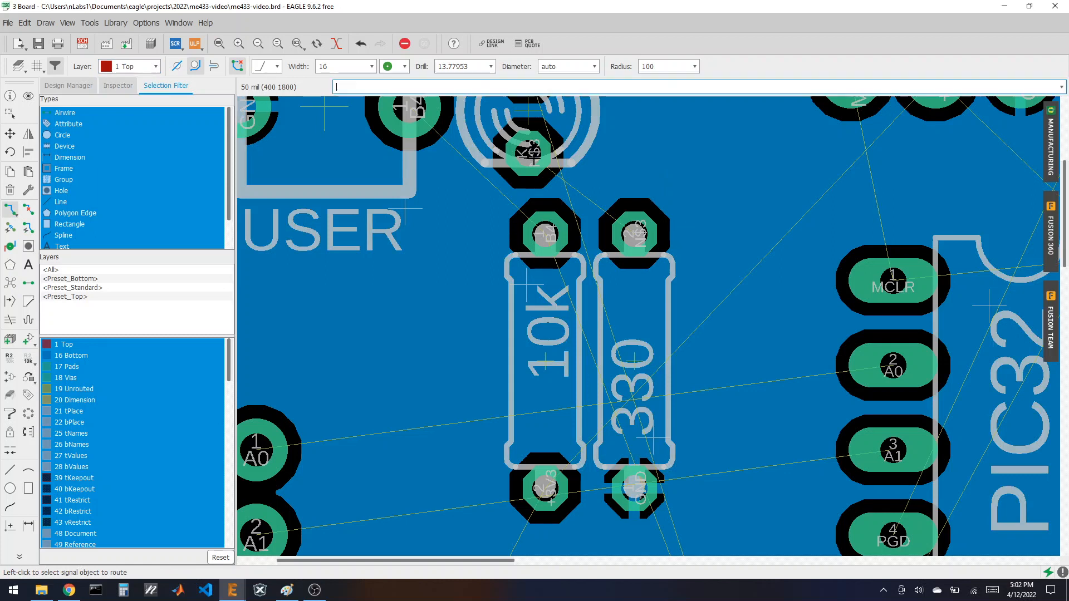
{"action": "left_click", "coordinate": [628, 196]}
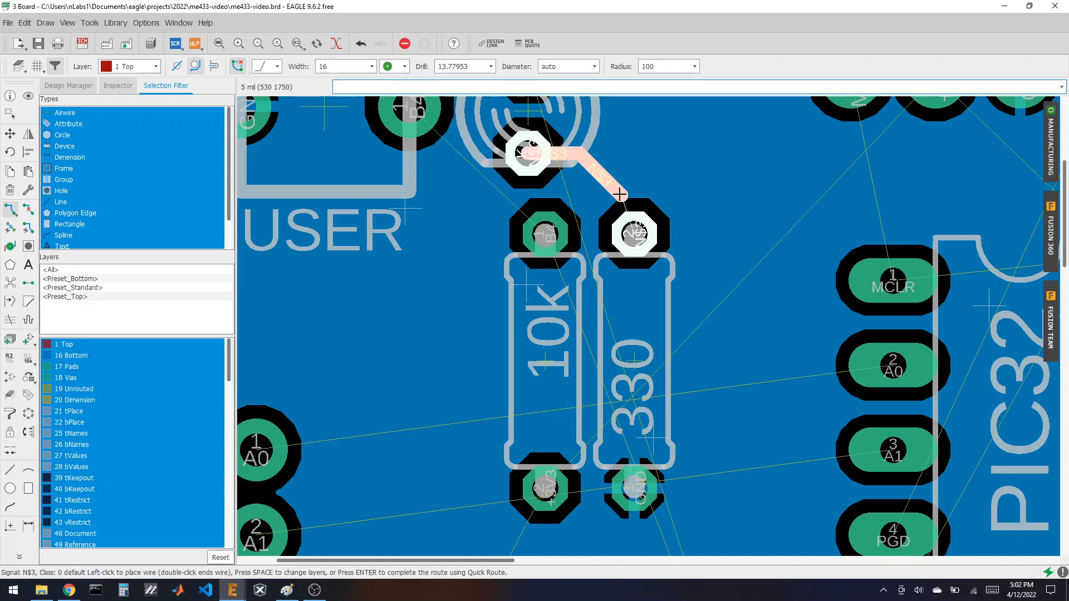
{"action": "left_click", "coordinate": [632, 232]}
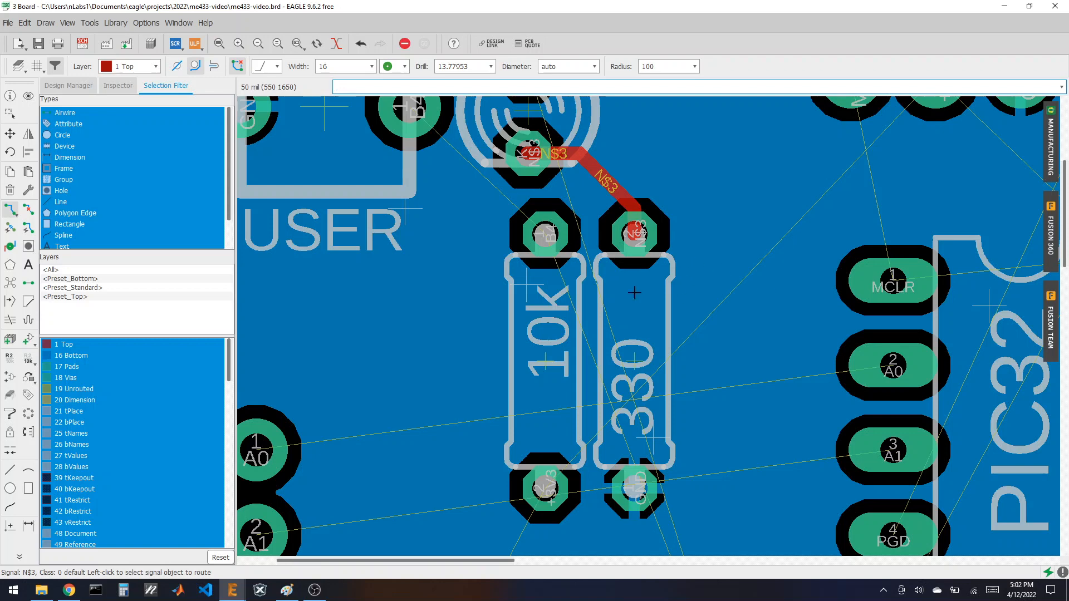
- Route signal B4 on the 1 Top layer from the USER button's pad to the near pad of the adjacent 10k resistor, using a diagonal segment
{"action": "scroll", "coordinate": [634, 292], "scroll_direction": "down", "scroll_amount": 1}
{"action": "left_click", "coordinate": [472, 169]}
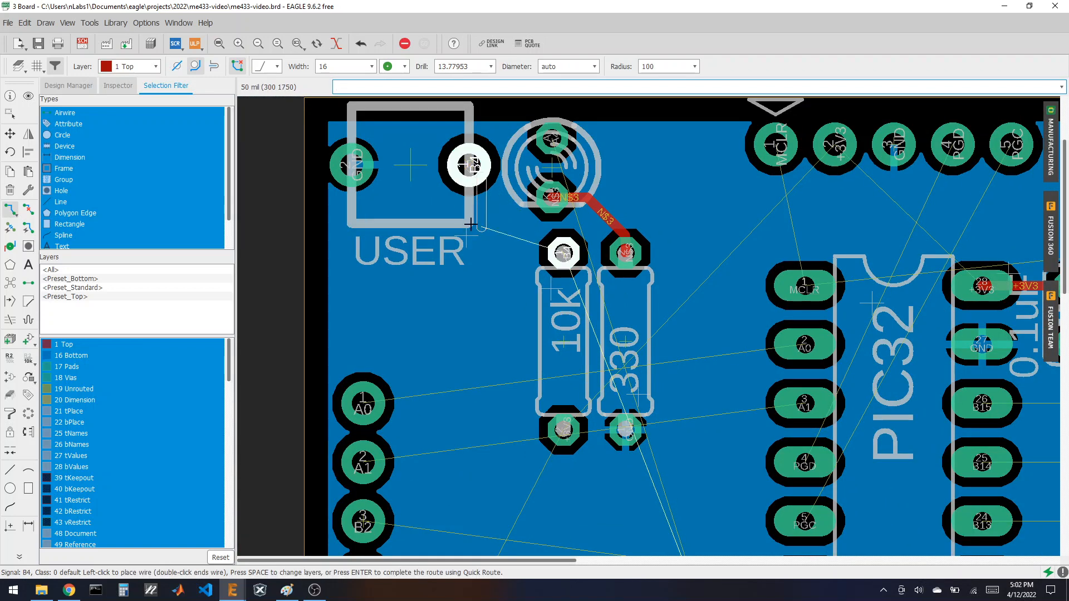
{"action": "left_click", "coordinate": [470, 215], "text": "alt"}
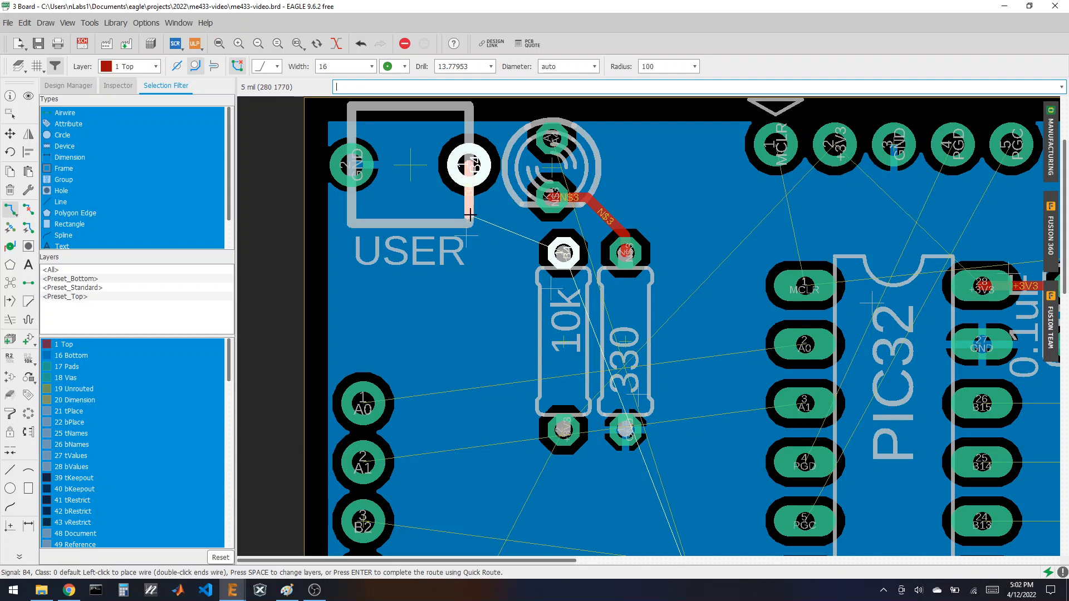
{"action": "left_click", "coordinate": [562, 252], "text": "alt"}
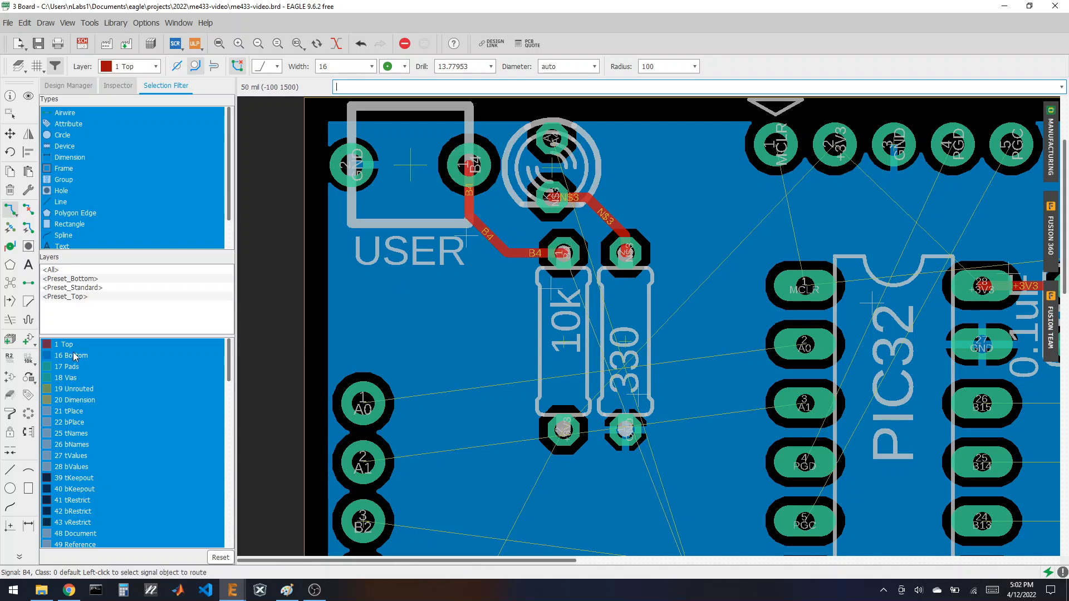
- Route +3V3 on the 1 Top layer from the RESET-side LED's A pad diagonally down to the 0.1uF capacitor's +3V3 pad
{"action": "scroll", "coordinate": [472, 210], "scroll_direction": "down", "scroll_amount": 5}
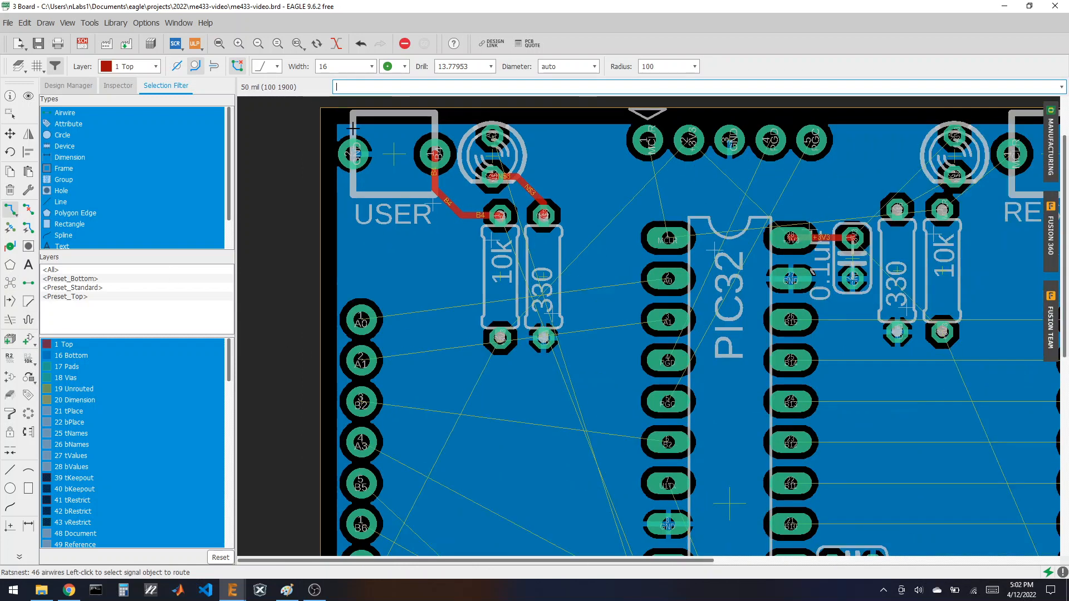
{"action": "scroll", "coordinate": [563, 173], "scroll_direction": "up", "scroll_amount": 3}
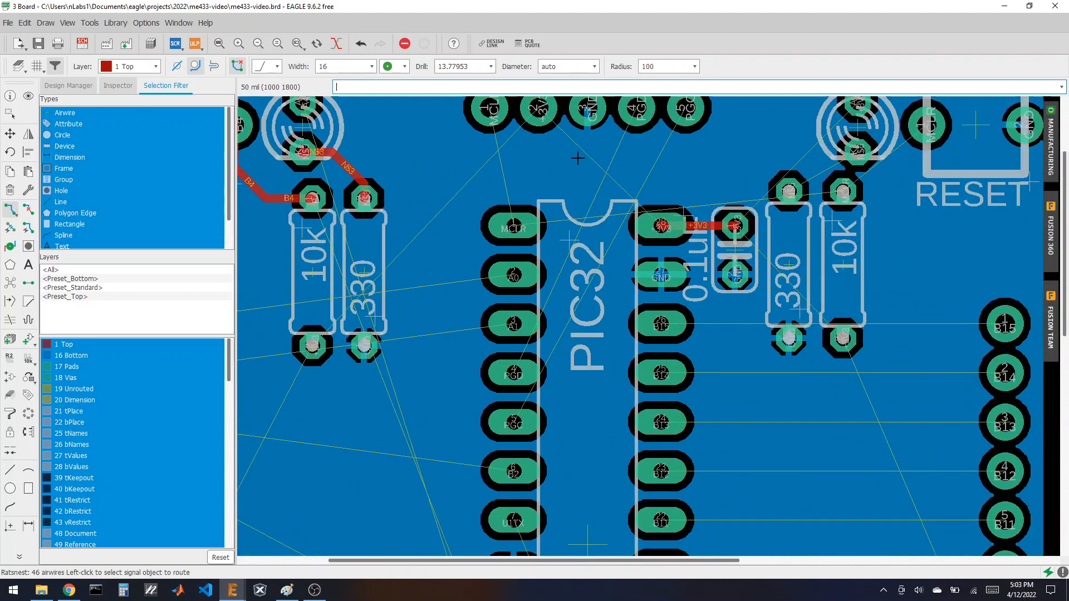
{"action": "scroll", "coordinate": [576, 159], "scroll_direction": "down", "scroll_amount": 3}
{"action": "scroll", "coordinate": [779, 217], "scroll_direction": "up", "scroll_amount": 4}
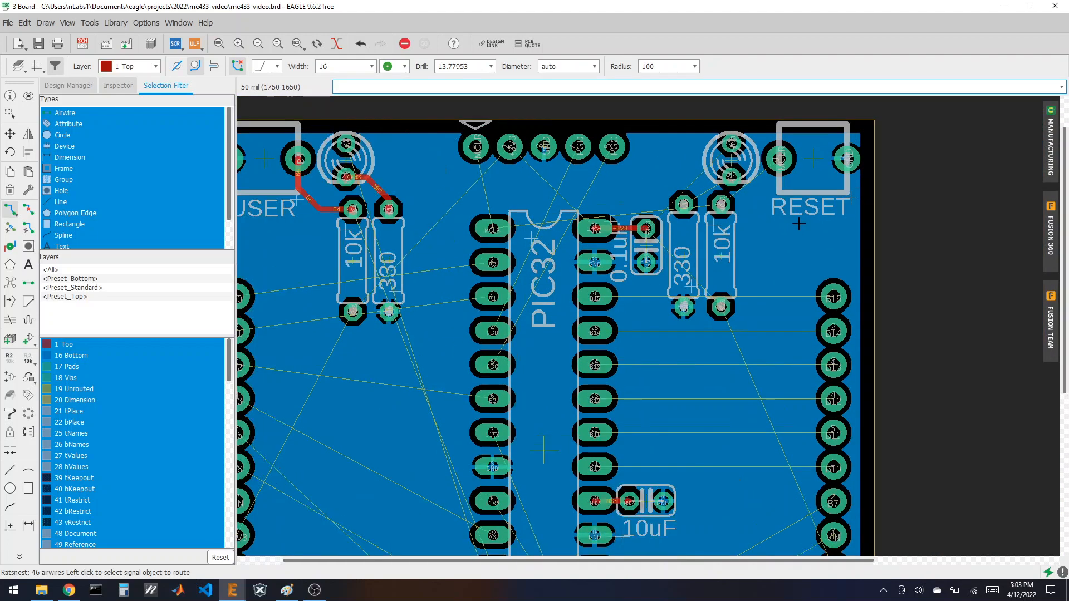
{"action": "scroll", "coordinate": [745, 209], "scroll_direction": "down", "scroll_amount": 2}
{"action": "scroll", "coordinate": [745, 209], "scroll_direction": "up", "scroll_amount": 2}
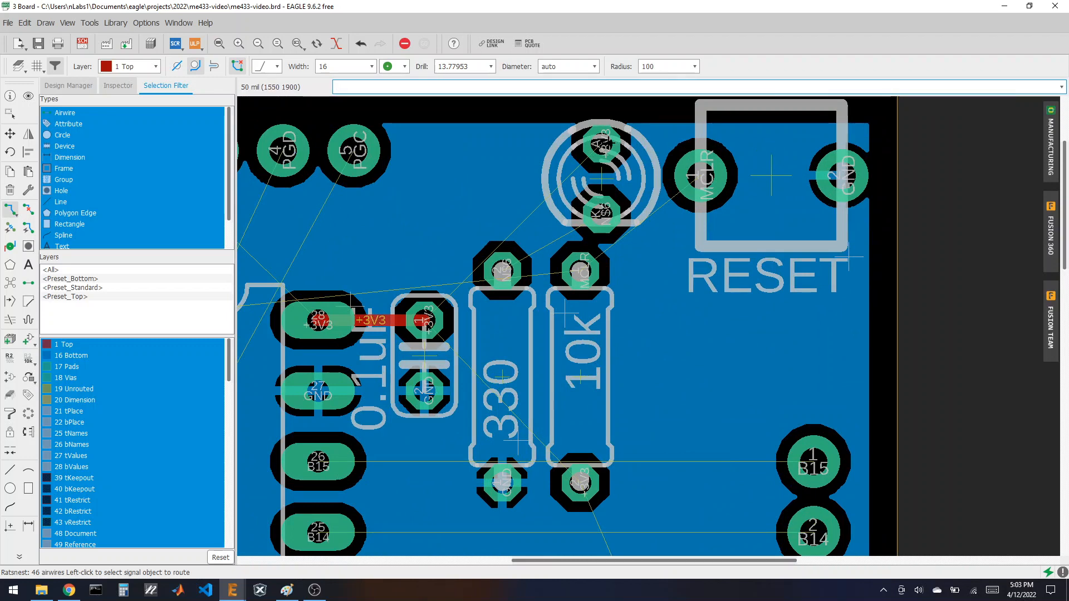
{"action": "left_click", "coordinate": [426, 316]}
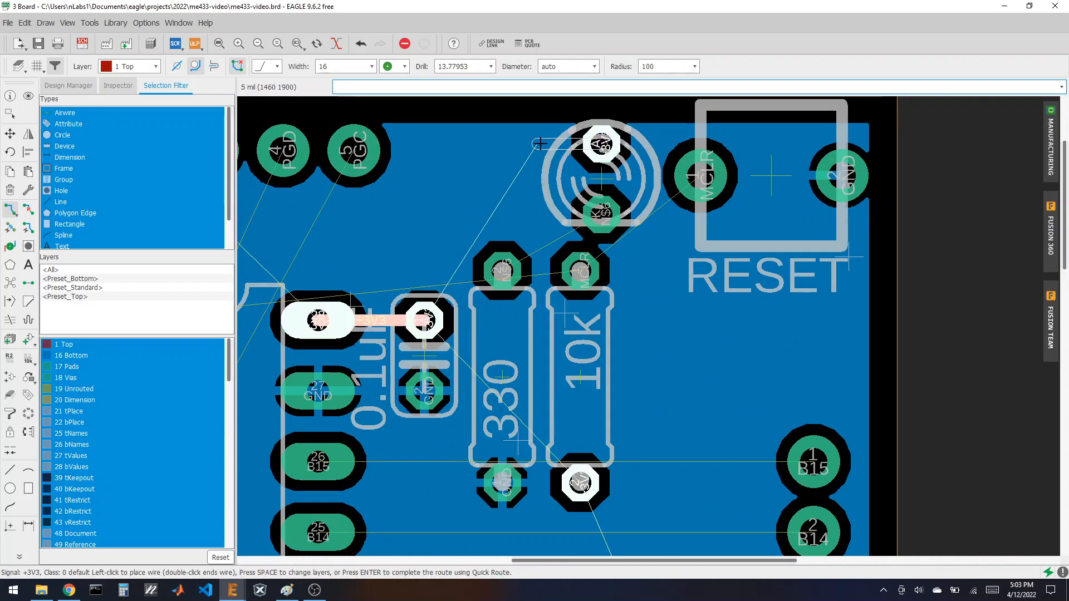
{"action": "left_click", "coordinate": [538, 144]}
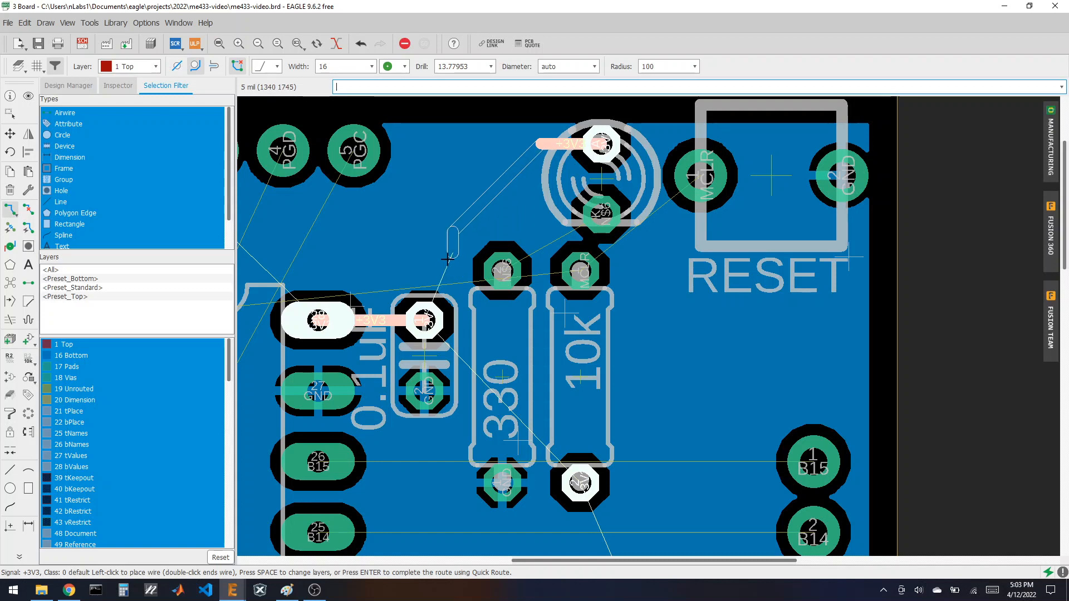
{"action": "left_click", "coordinate": [425, 320]}
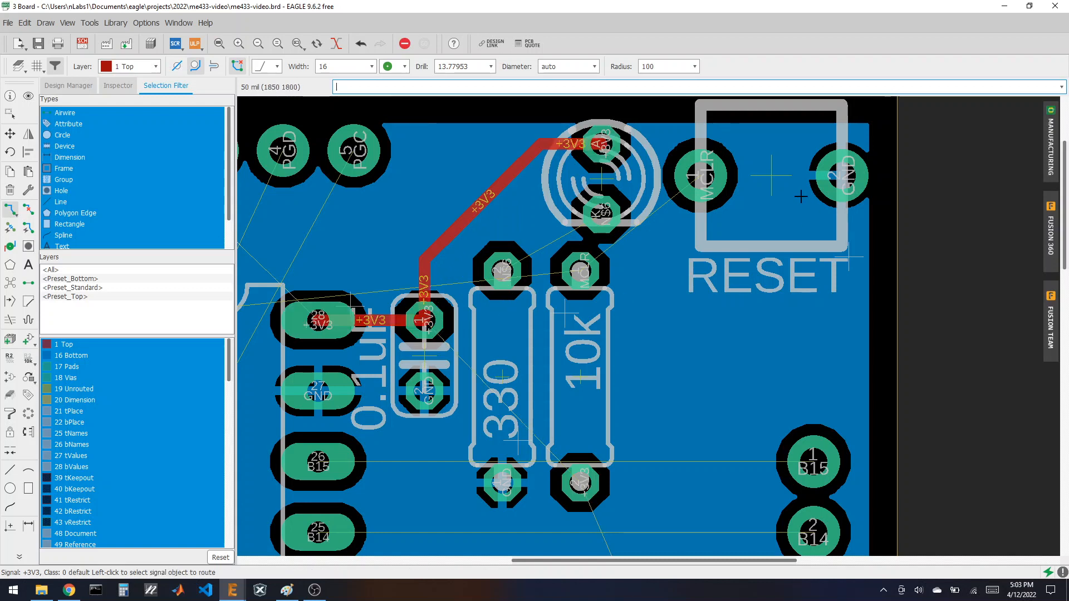
- Route MCLR from the RESET button to the adjacent 10k resistor's near pad, and the LED's K pad to the 330 resistor's near pad
{"action": "left_click", "coordinate": [701, 176]}
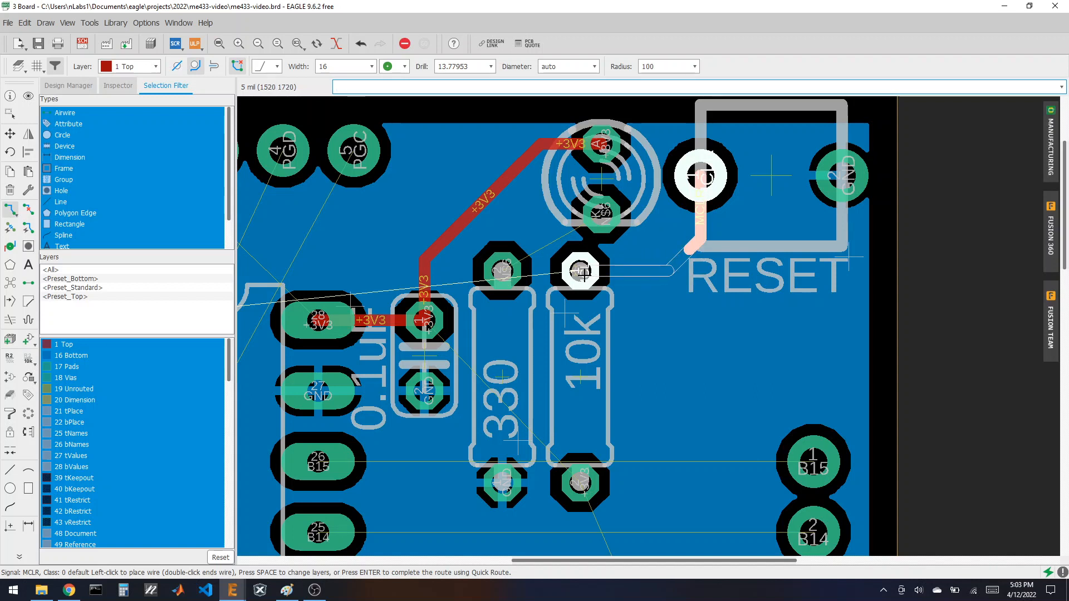
{"action": "left_click", "coordinate": [582, 272]}
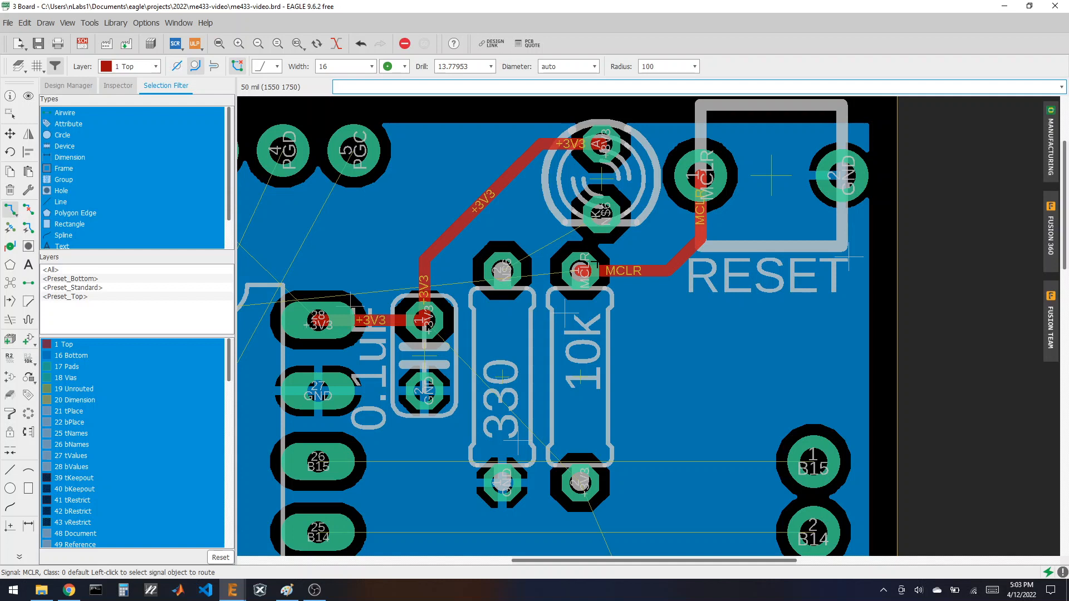
{"action": "left_click", "coordinate": [600, 214]}
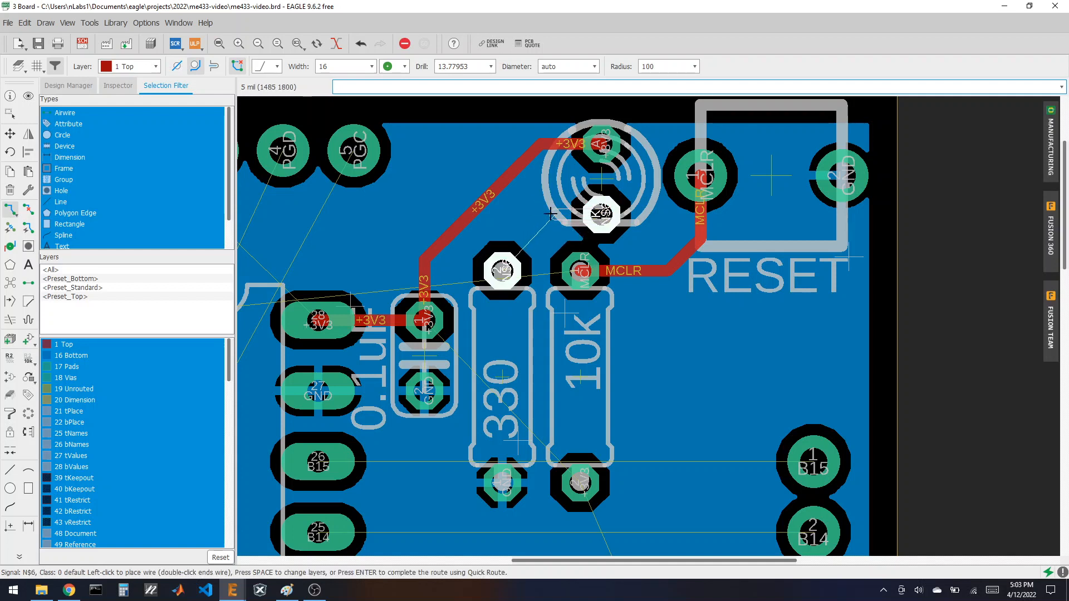
{"action": "left_click", "coordinate": [502, 271]}
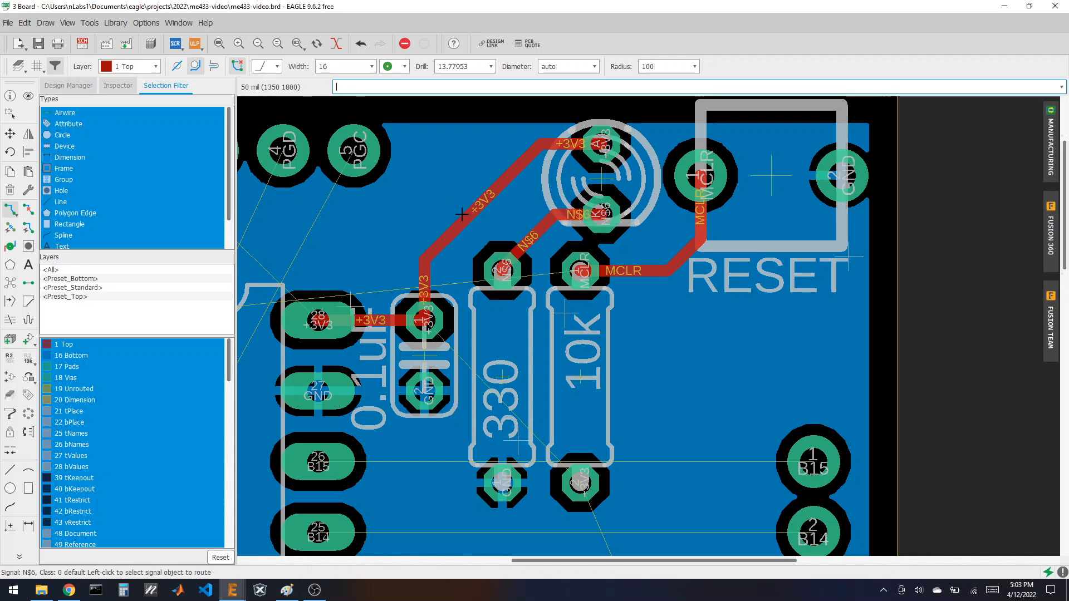
- Route +3V3 from the 0.1uF capacitor across the 330 resistor's body to the far pad of the RESET-side 10k resistor
{"action": "scroll", "coordinate": [419, 141], "scroll_direction": "down", "scroll_amount": 2}
{"action": "scroll", "coordinate": [549, 375], "scroll_direction": "up", "scroll_amount": 4}
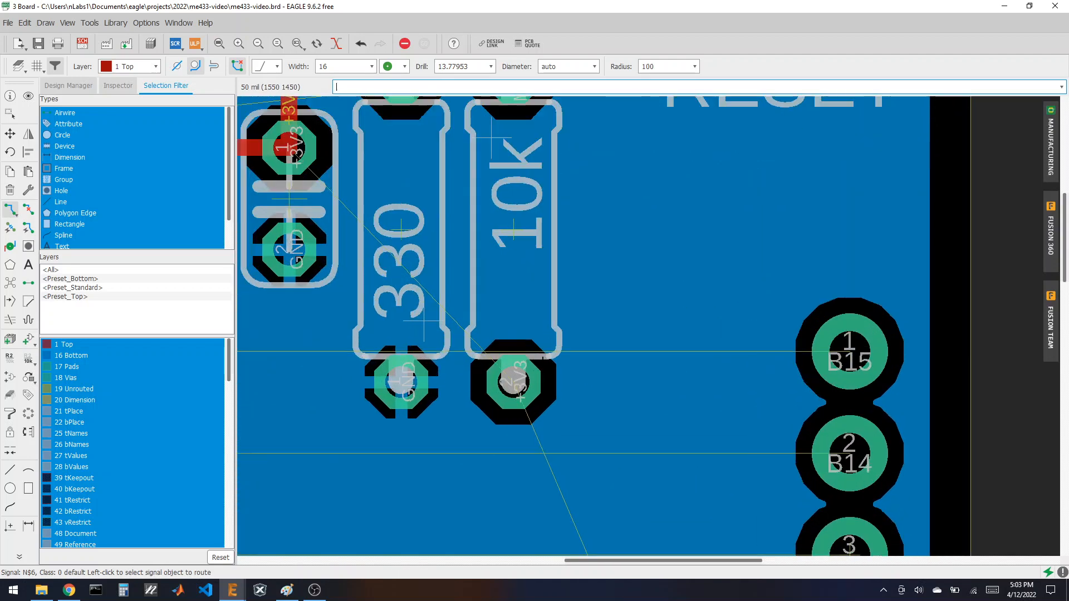
{"action": "scroll", "coordinate": [561, 335], "scroll_direction": "down", "scroll_amount": 2}
{"action": "scroll", "coordinate": [305, 262], "scroll_direction": "up", "scroll_amount": 1}
{"action": "scroll", "coordinate": [492, 418], "scroll_direction": "down", "scroll_amount": 2}
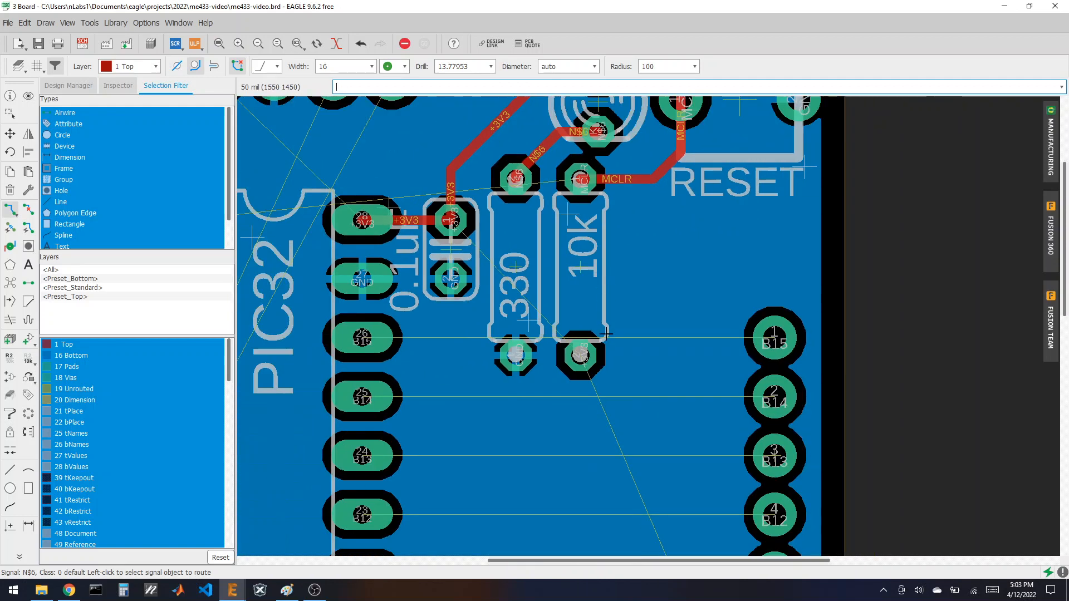
{"action": "scroll", "coordinate": [492, 418], "scroll_direction": "up", "scroll_amount": 2}
{"action": "scroll", "coordinate": [583, 363], "scroll_direction": "down", "scroll_amount": 2}
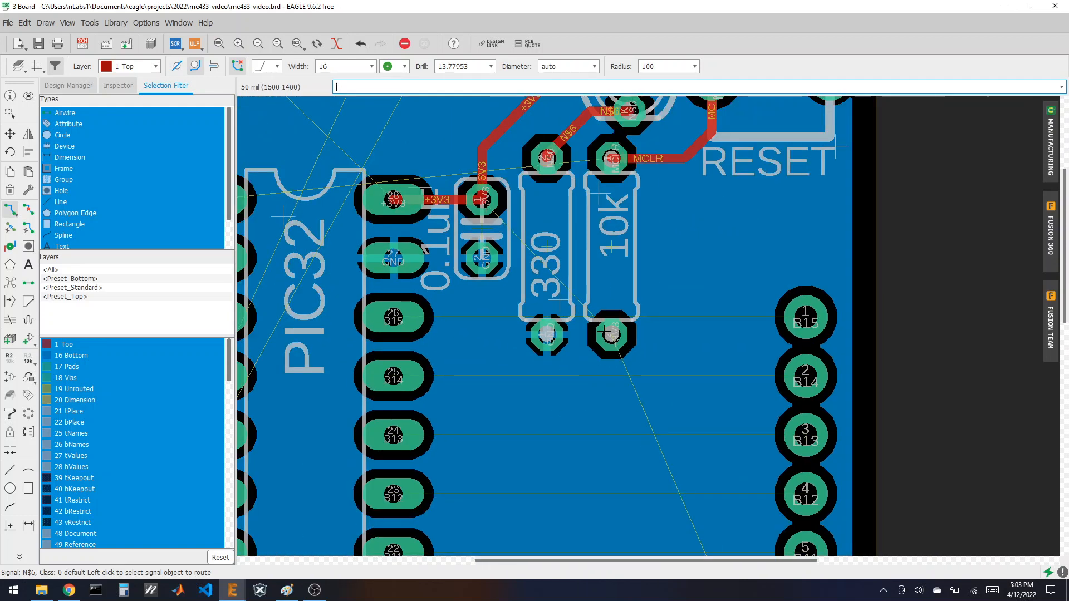
{"action": "scroll", "coordinate": [605, 323], "scroll_direction": "up", "scroll_amount": 2}
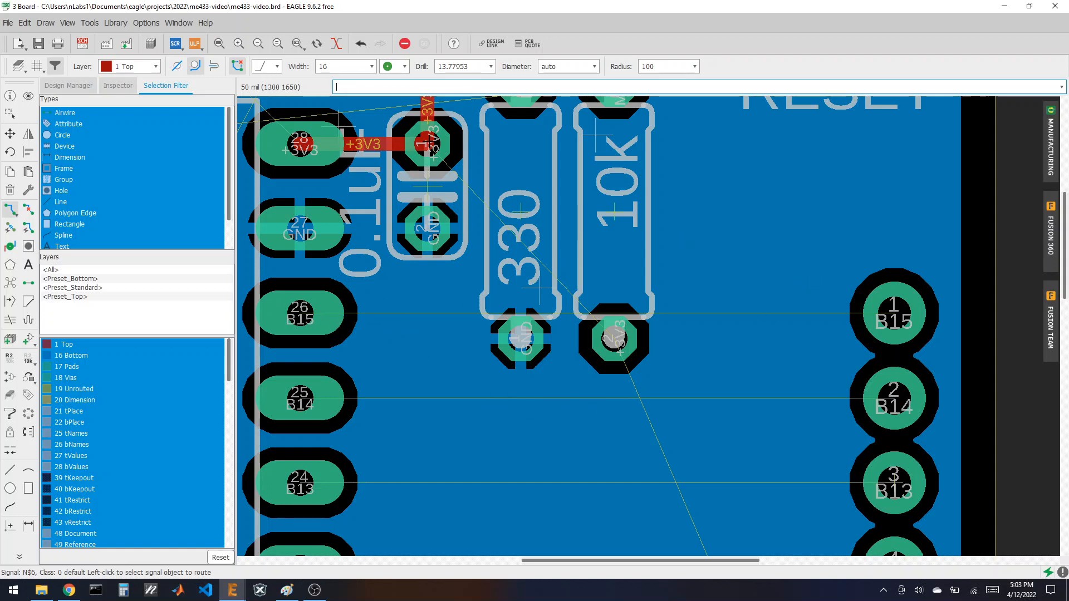
{"action": "left_click", "coordinate": [428, 143]}
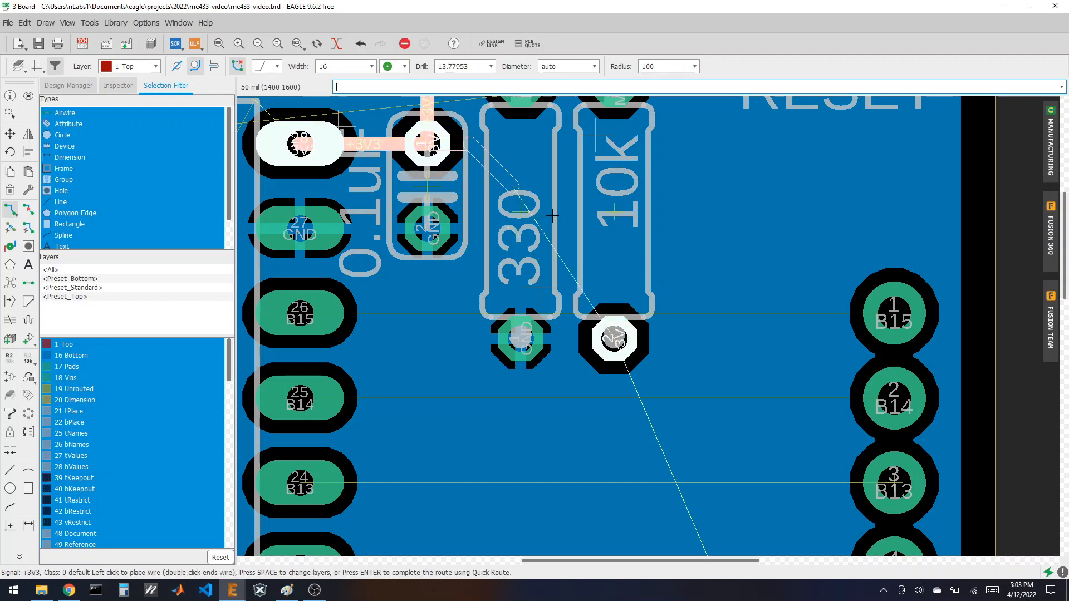
{"action": "left_click", "coordinate": [614, 250]}
{"action": "left_click", "coordinate": [614, 339]}
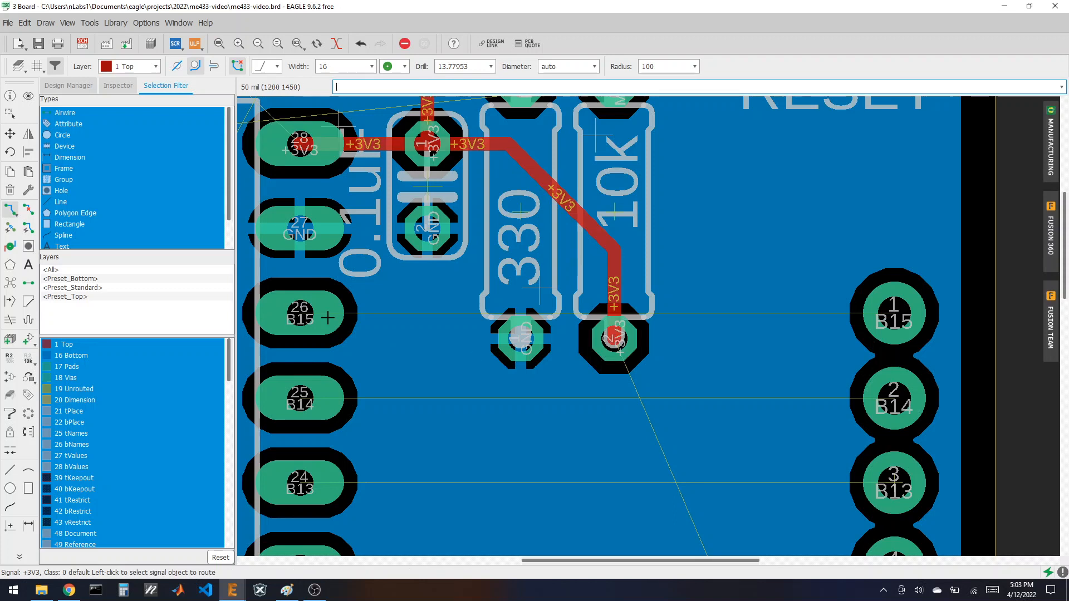
- Route B15 from PIC32 pin 26 to header pad 1, bending the trace below the lower pads of the 330 and 10k resistors
{"action": "left_click", "coordinate": [399, 331]}
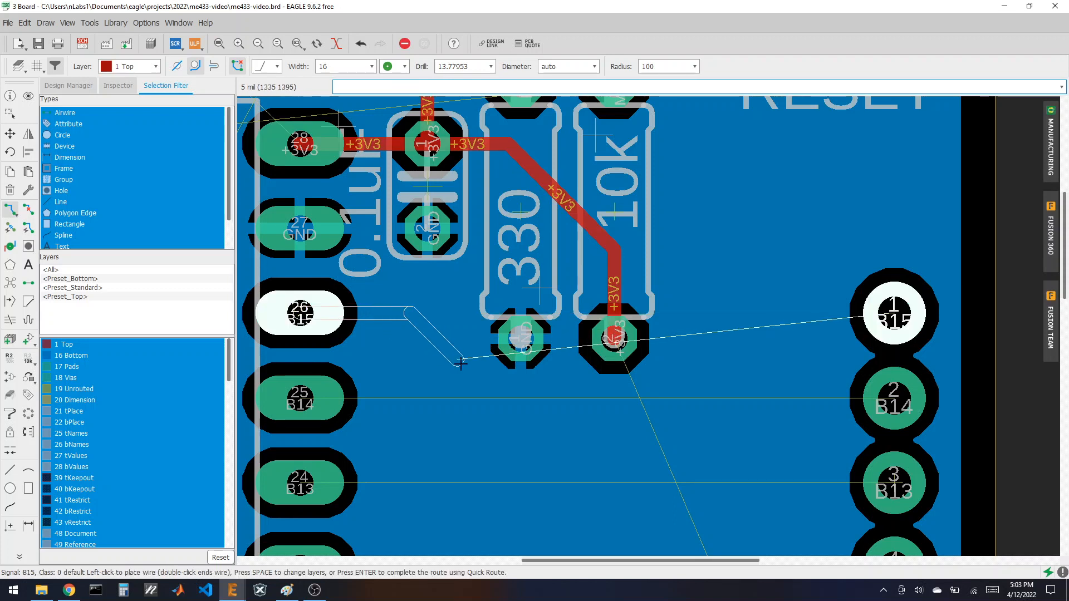
{"action": "left_click", "coordinate": [466, 374]}
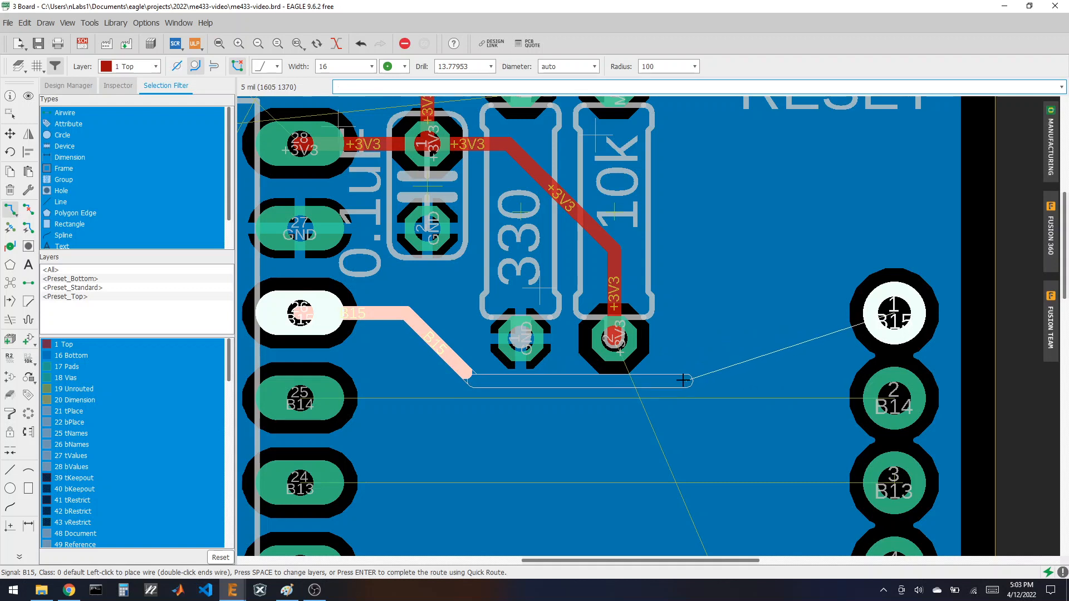
{"action": "left_click", "coordinate": [672, 382]}
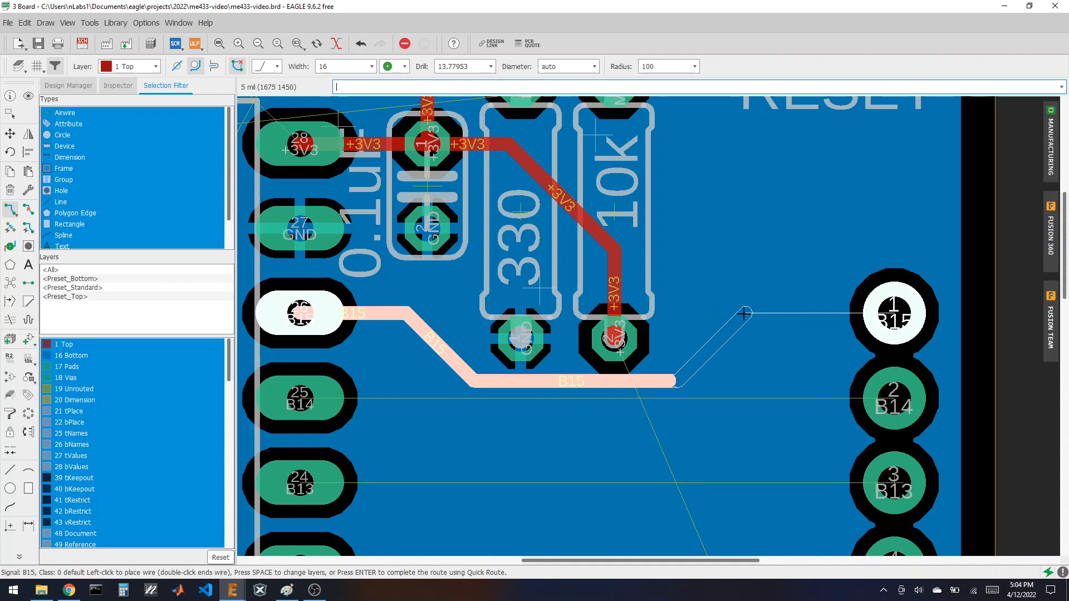
{"action": "left_click", "coordinate": [747, 313]}
{"action": "left_click", "coordinate": [885, 312]}
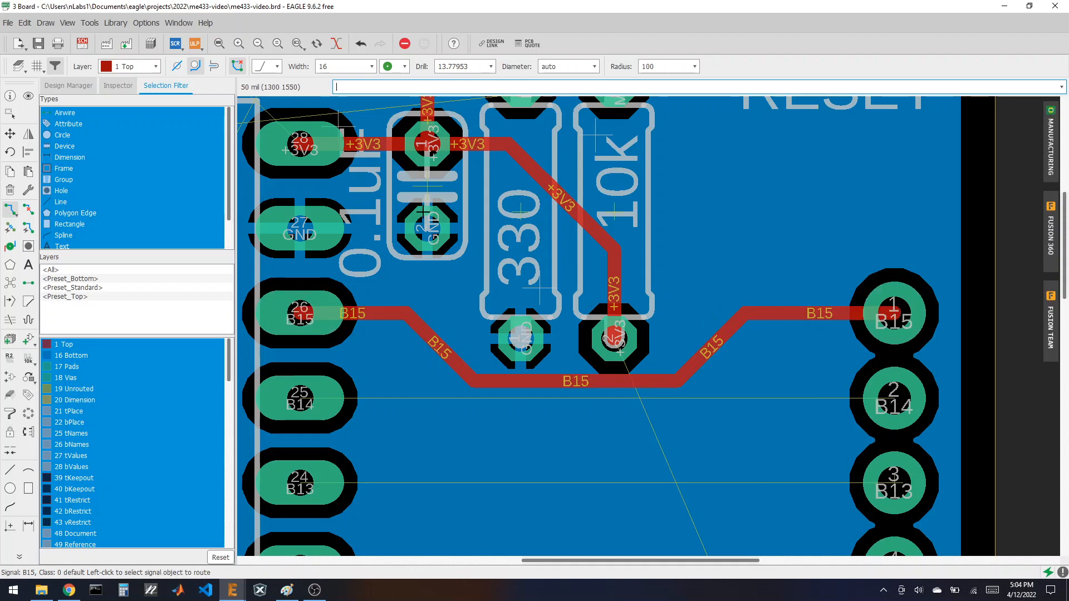
- Route B14 from PIC32 pin 25 to header pad 2, with a shallow dip that keeps it below the B15 trace
{"action": "scroll", "coordinate": [445, 390], "scroll_direction": "down", "scroll_amount": 2}
{"action": "left_click", "coordinate": [420, 328]}
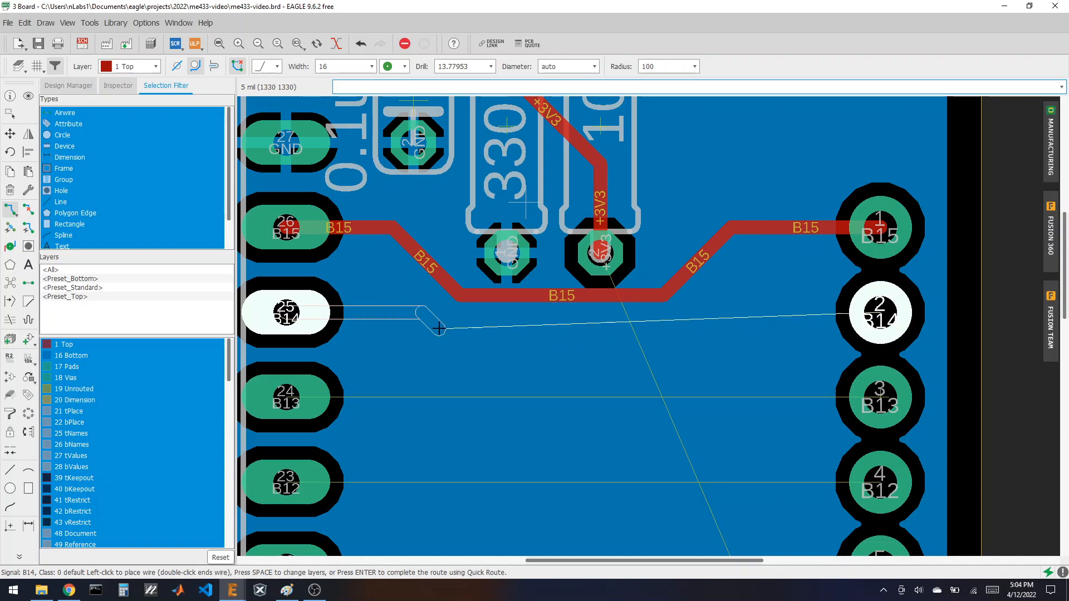
{"action": "left_click", "coordinate": [439, 330]}
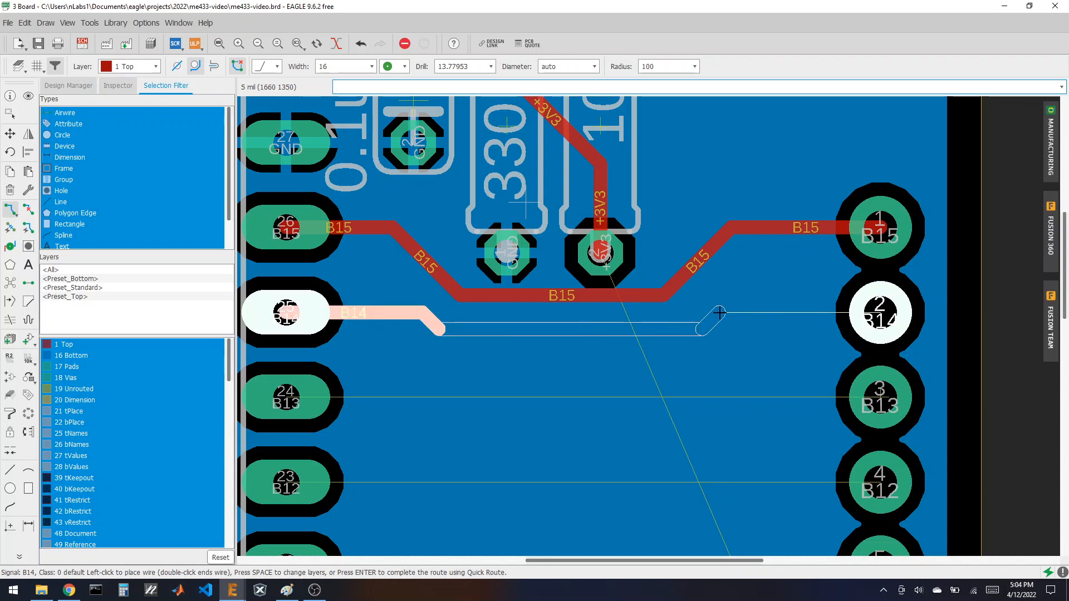
{"action": "left_click", "coordinate": [721, 313]}
{"action": "left_click", "coordinate": [863, 313]}
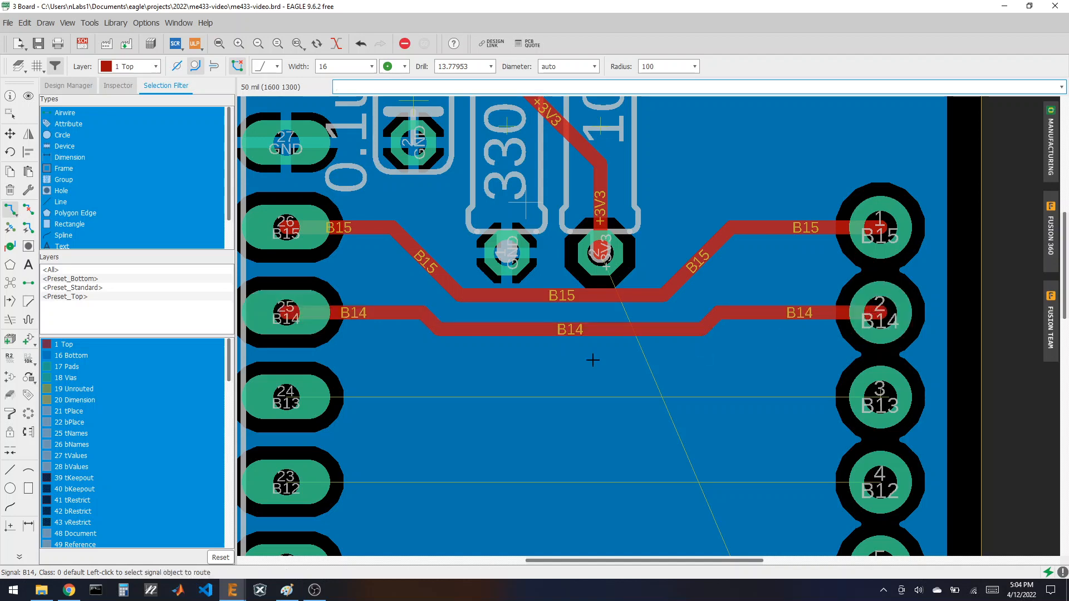
- Route B13 and B12 as straight traces on the 1 Top layer from PIC32 pins 24 and 23 to header pads 3 and 4
{"action": "left_click", "coordinate": [286, 397]}
{"action": "left_click", "coordinate": [880, 397]}
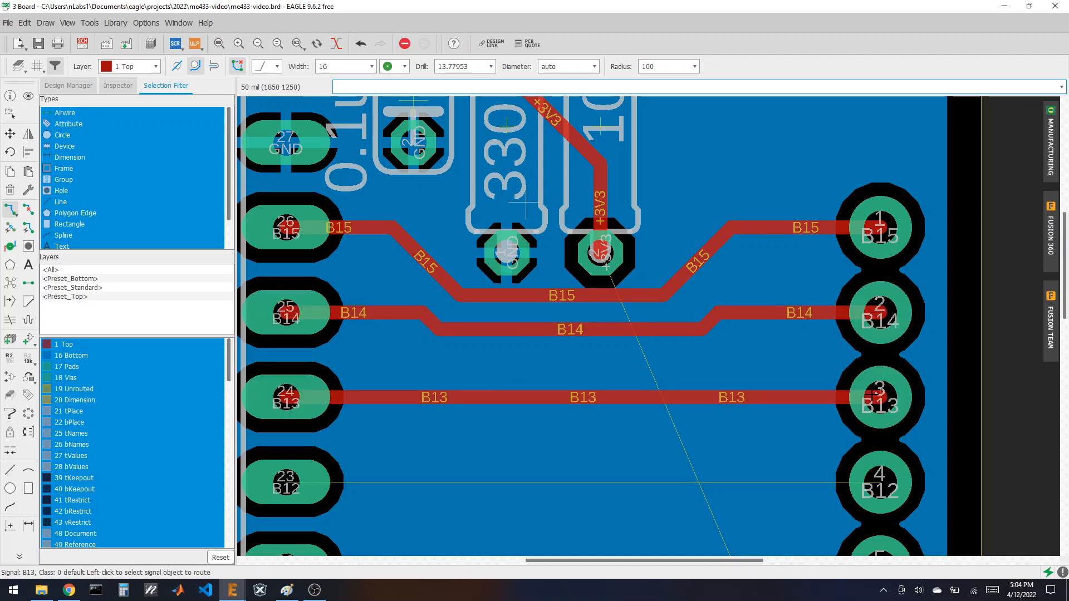
{"action": "scroll", "coordinate": [579, 283], "scroll_direction": "down", "scroll_amount": 1}
{"action": "scroll", "coordinate": [579, 283], "scroll_direction": "down", "scroll_amount": 2}
{"action": "scroll", "coordinate": [529, 356], "scroll_direction": "up", "scroll_amount": 3}
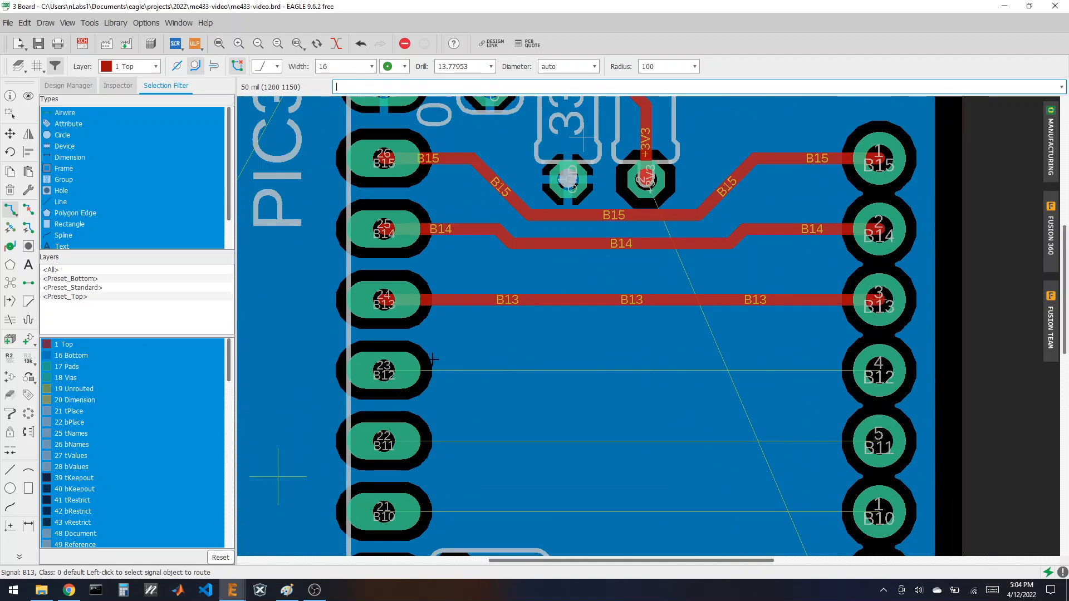
{"action": "left_click", "coordinate": [384, 370]}
{"action": "left_click", "coordinate": [878, 370]}
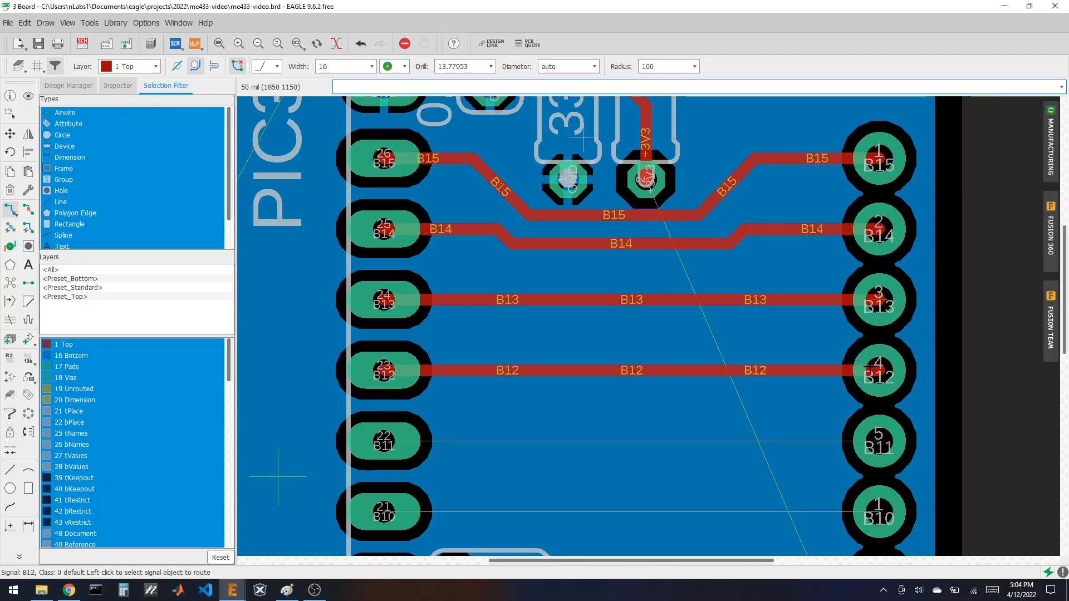
- Move the B14 trace's middle segment down, farther from B15, and shift its two diagonal segments outward
{"action": "left_click", "coordinate": [10, 134]}
{"action": "scroll", "coordinate": [640, 225], "scroll_direction": "up", "scroll_amount": 2}
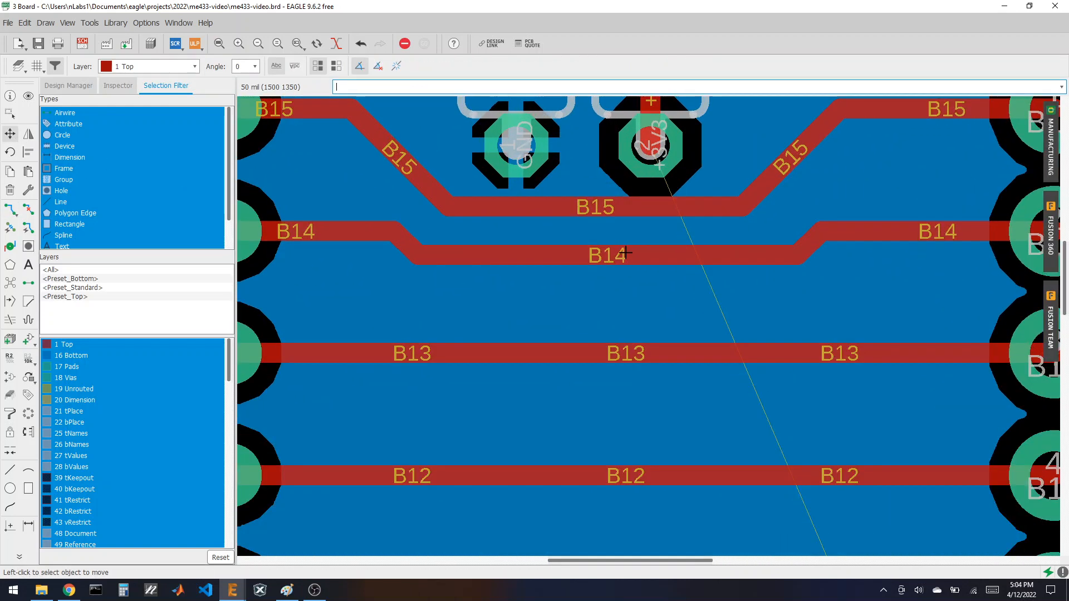
{"action": "left_click", "coordinate": [621, 254]}
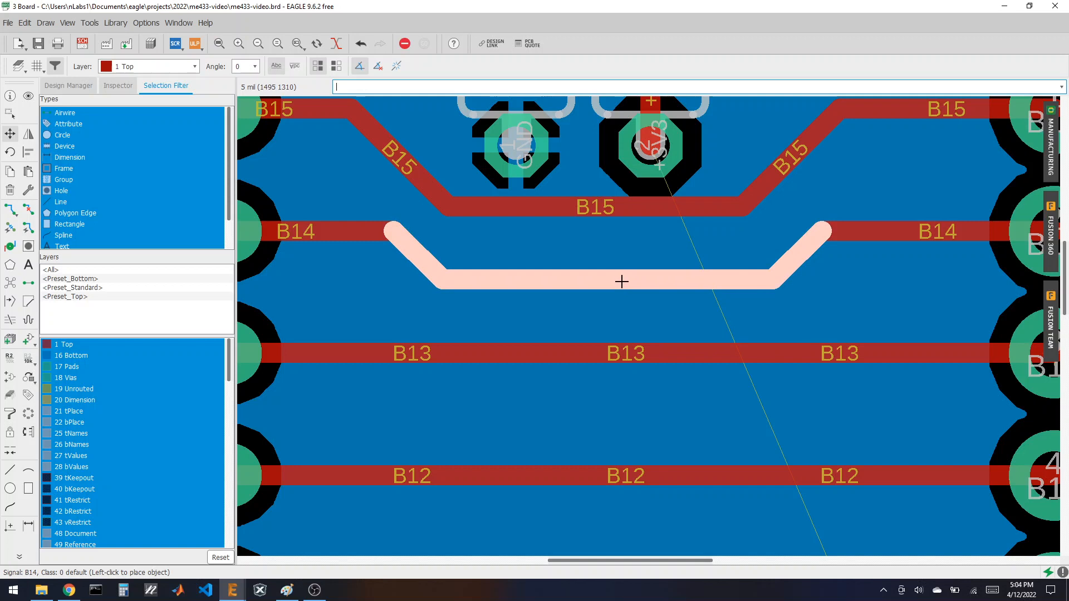
{"action": "left_click", "coordinate": [621, 284]}
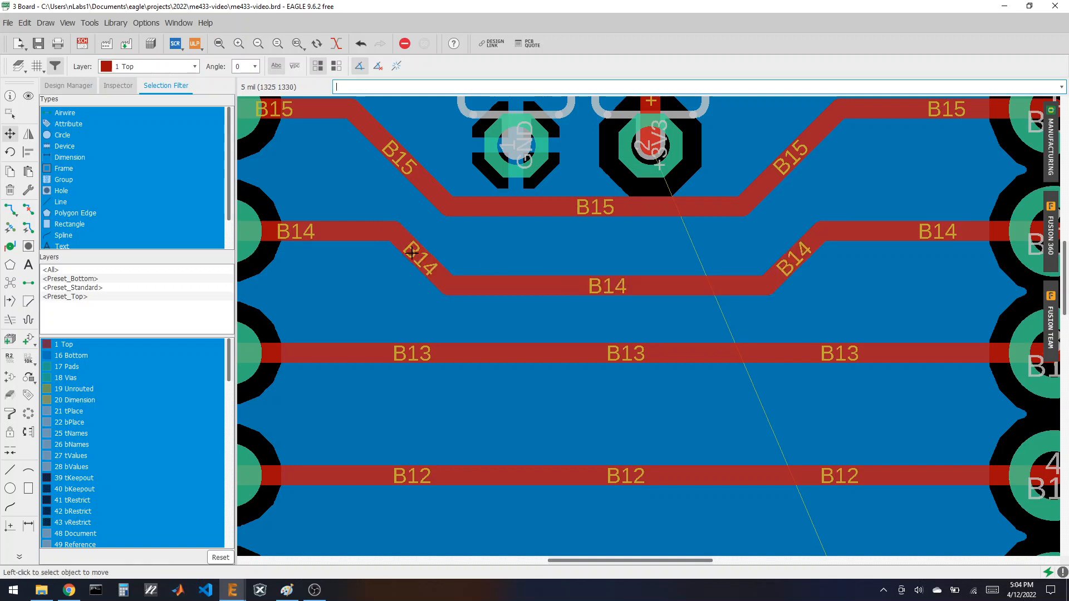
{"action": "left_click", "coordinate": [399, 251]}
{"action": "left_click", "coordinate": [390, 253]}
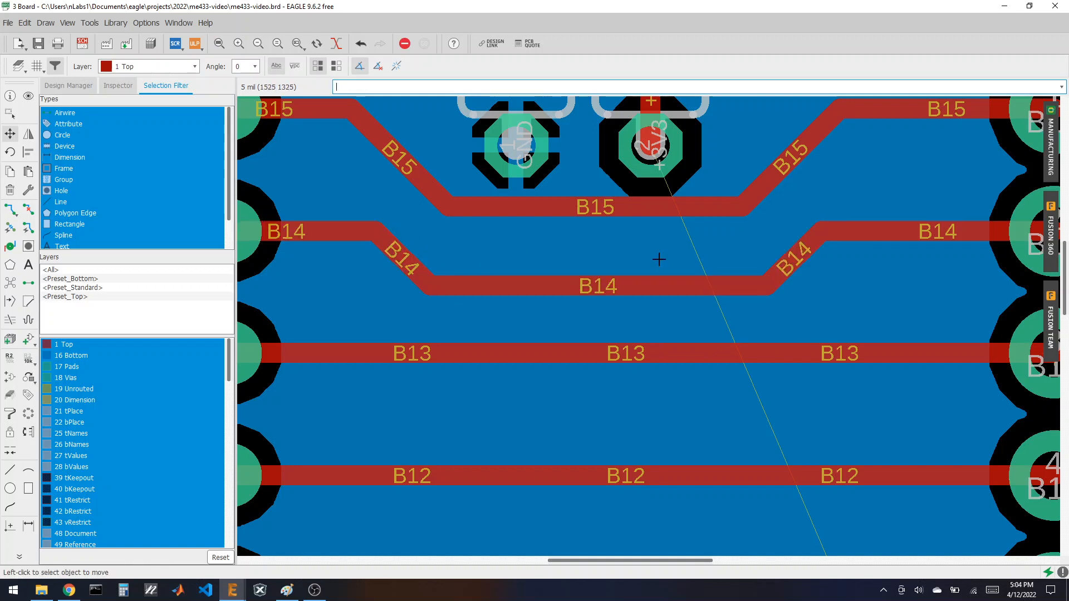
{"action": "left_click", "coordinate": [813, 256]}
{"action": "left_click", "coordinate": [813, 253]}
{"action": "scroll", "coordinate": [616, 260], "scroll_direction": "down", "scroll_amount": 3}
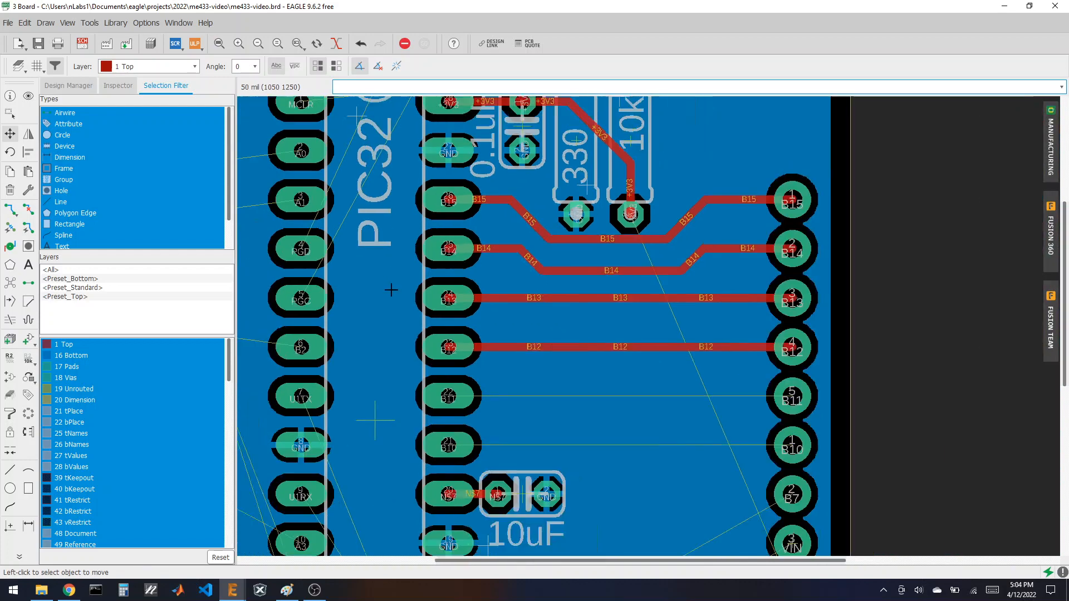
- Nudge the B14 trace's two diagonal segments farther outward, one toward the PIC32 and the other toward the pin header
{"action": "scroll", "coordinate": [391, 290], "scroll_direction": "down", "scroll_amount": 2}
{"action": "scroll", "coordinate": [496, 279], "scroll_direction": "up", "scroll_amount": 5}
{"action": "left_click", "coordinate": [472, 295]}
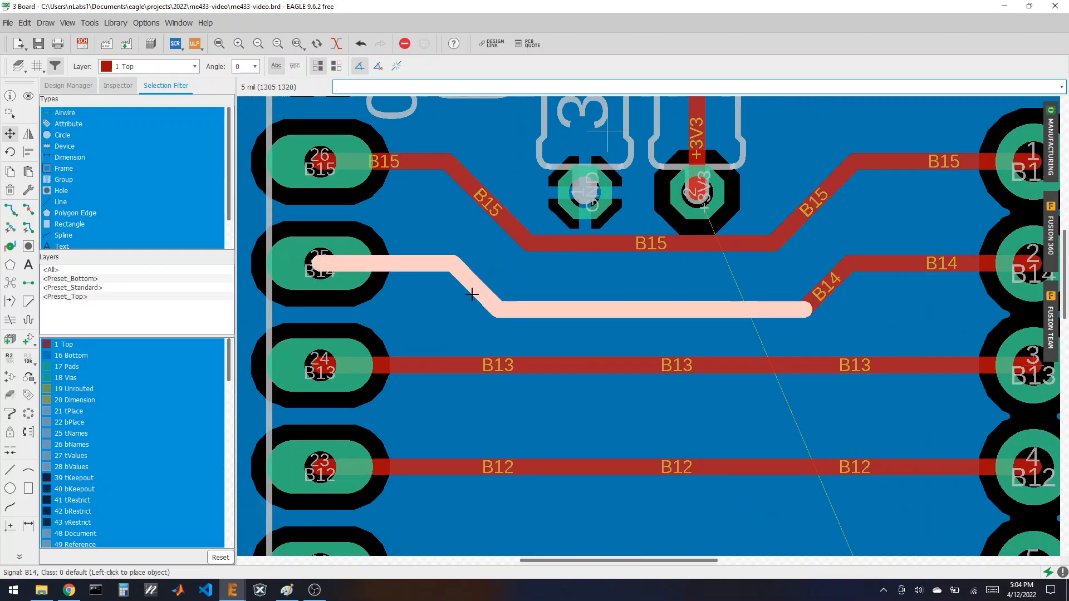
{"action": "left_click", "coordinate": [455, 289]}
{"action": "scroll", "coordinate": [557, 284], "scroll_direction": "down", "scroll_amount": 3}
{"action": "scroll", "coordinate": [647, 287], "scroll_direction": "up", "scroll_amount": 3}
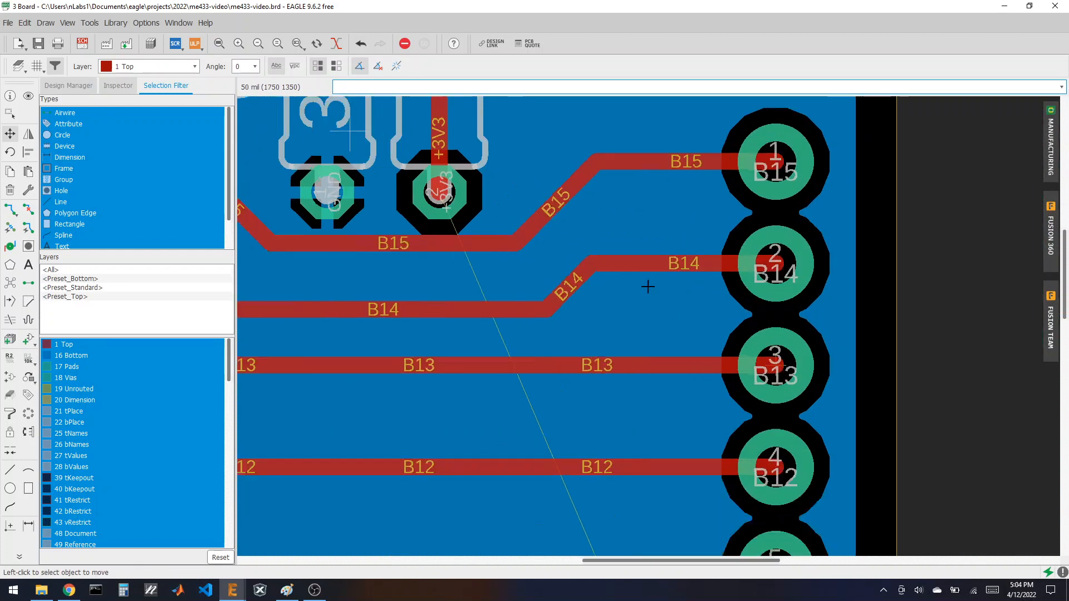
{"action": "scroll", "coordinate": [647, 286], "scroll_direction": "up", "scroll_amount": 1}
{"action": "left_click", "coordinate": [557, 286]}
{"action": "left_click", "coordinate": [577, 282]}
{"action": "scroll", "coordinate": [895, 287], "scroll_direction": "down", "scroll_amount": 4}
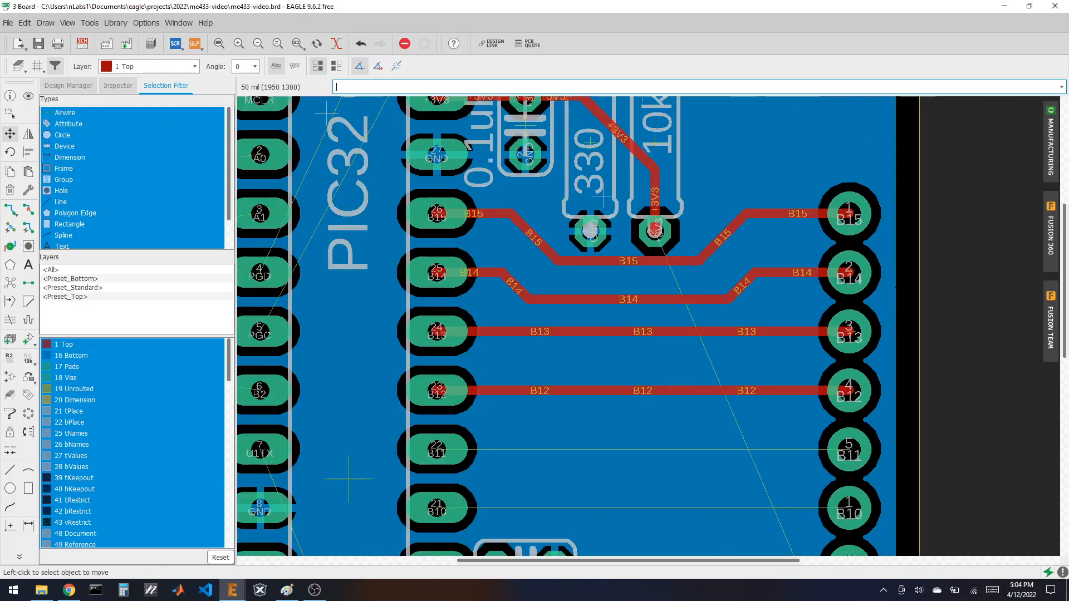
- Route B11 and B10 as straight 16 mil traces on 1 Top from PIC32 pins 22 and 21 to their matching header pads
{"action": "scroll", "coordinate": [732, 315], "scroll_direction": "down", "scroll_amount": 3}
{"action": "scroll", "coordinate": [733, 315], "scroll_direction": "up", "scroll_amount": 4}
{"action": "scroll", "coordinate": [468, 155], "scroll_direction": "down", "scroll_amount": 3}
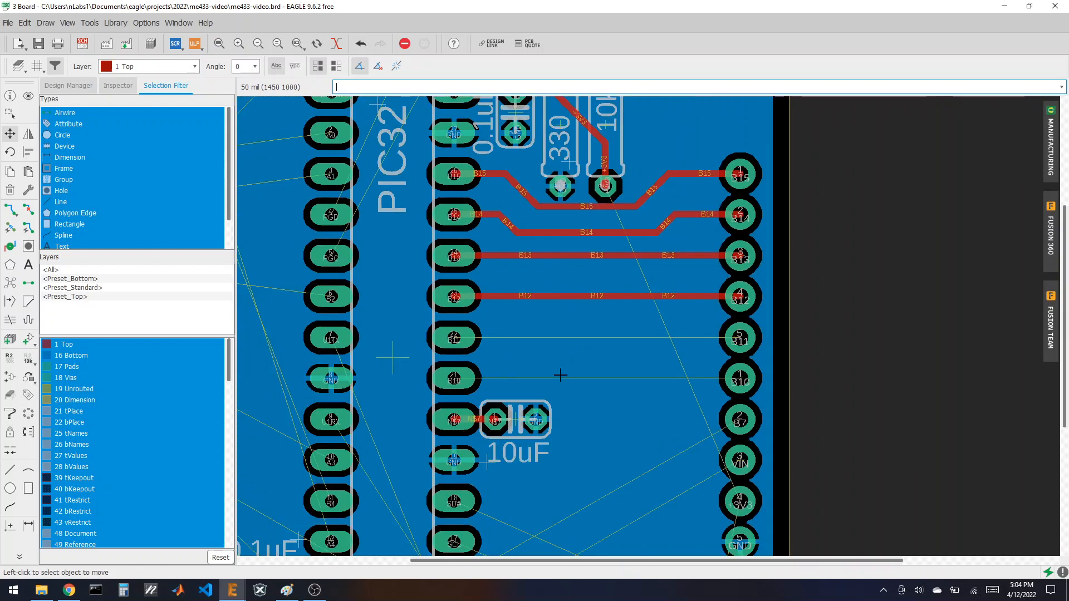
{"action": "scroll", "coordinate": [561, 372], "scroll_direction": "up", "scroll_amount": 2}
{"action": "left_click", "coordinate": [14, 213]}
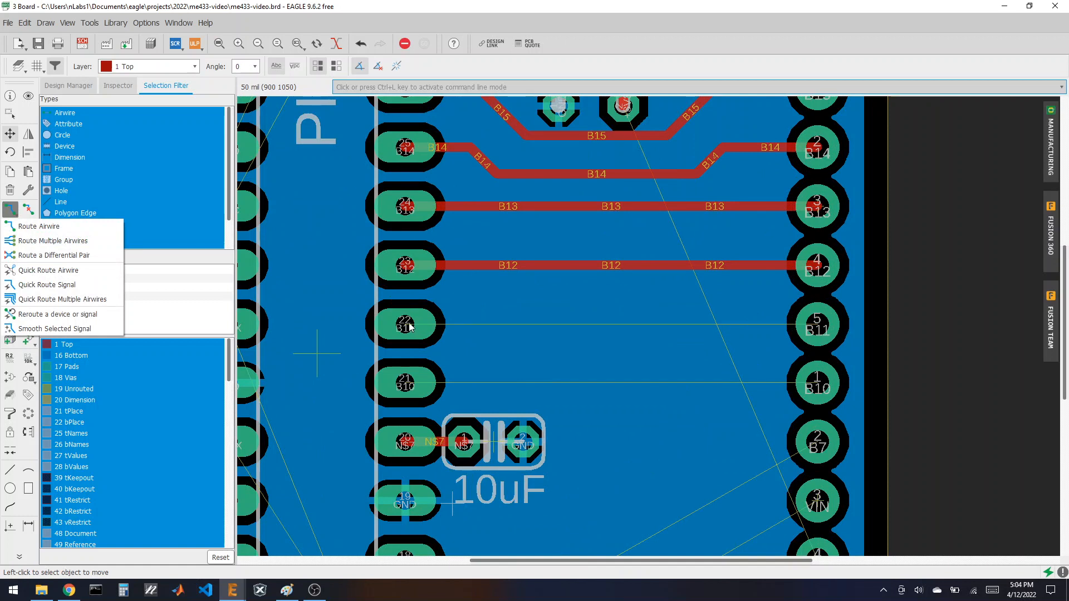
{"action": "left_click", "coordinate": [269, 300]}
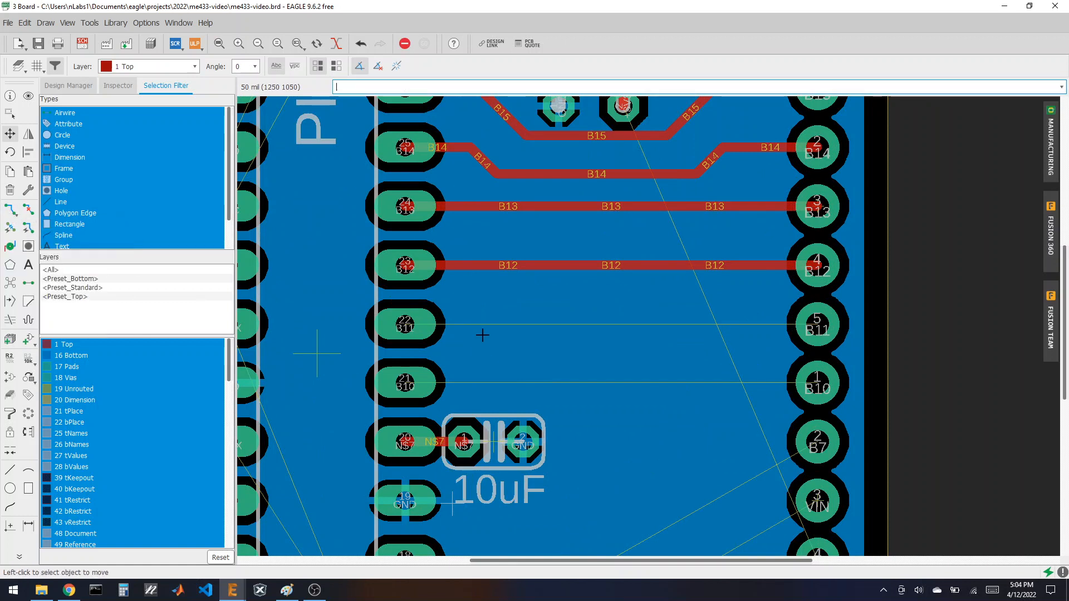
{"action": "left_click", "coordinate": [10, 209]}
{"action": "left_click", "coordinate": [428, 326]}
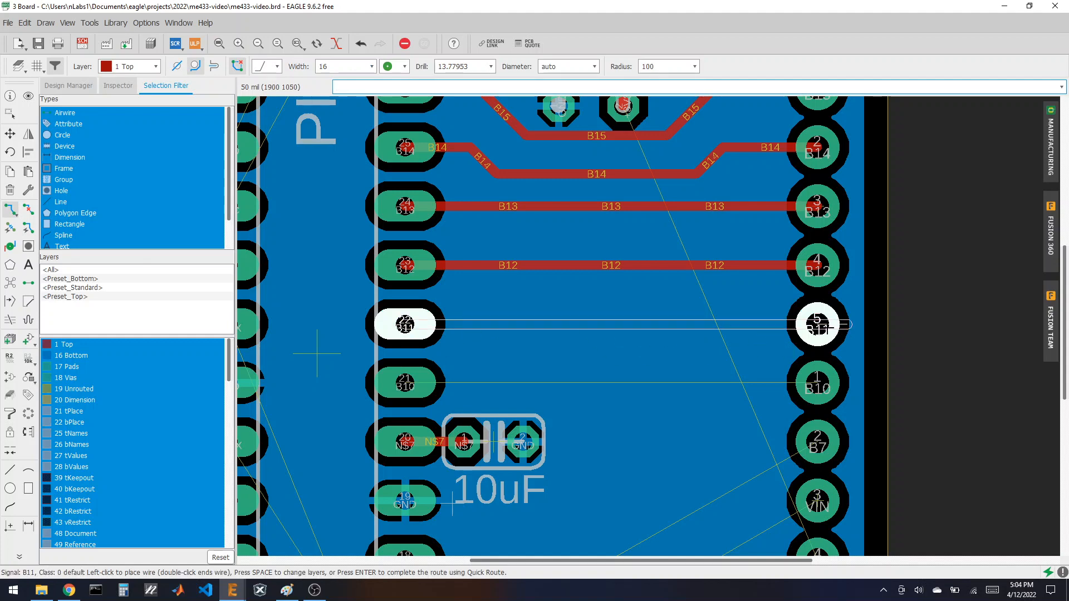
{"action": "left_click", "coordinate": [816, 324]}
{"action": "left_click", "coordinate": [422, 384]}
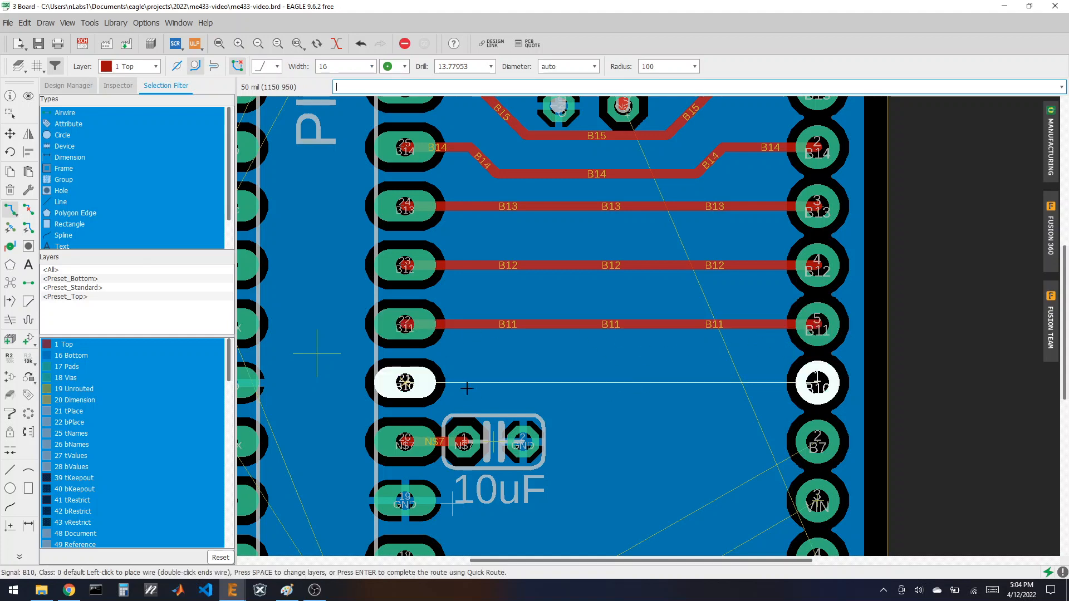
{"action": "left_click", "coordinate": [816, 384]}
- Start the SDA trace at PIC32 pin 18 with a short top-layer stub, then run it straight down on 16 Bottom to the level of pin 16
{"action": "scroll", "coordinate": [486, 395], "scroll_direction": "down", "scroll_amount": 4}
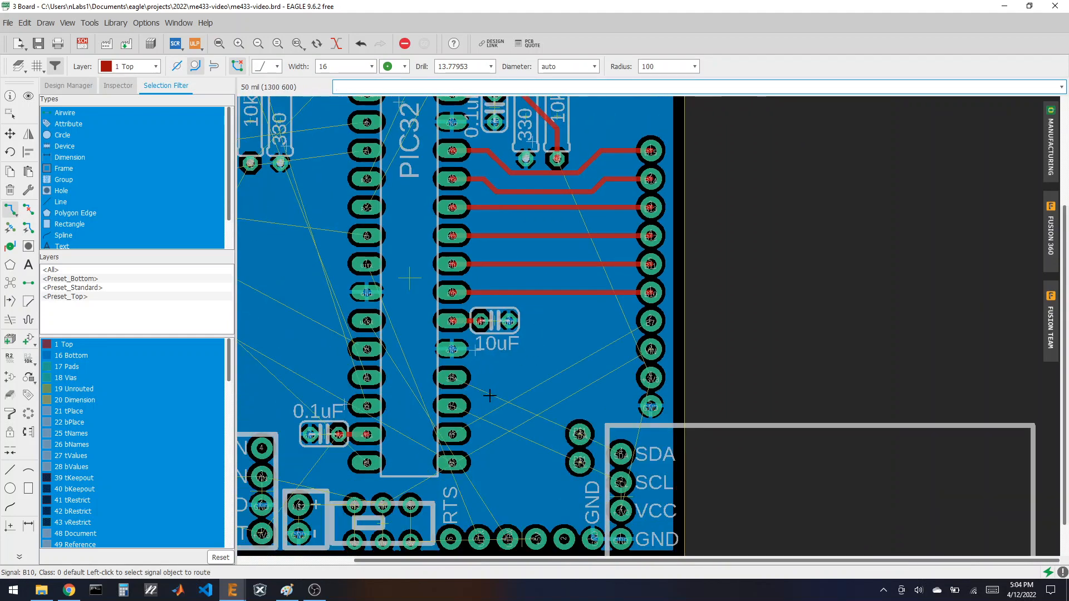
{"action": "scroll", "coordinate": [485, 397], "scroll_direction": "up", "scroll_amount": 5}
{"action": "scroll", "coordinate": [562, 290], "scroll_direction": "down", "scroll_amount": 3}
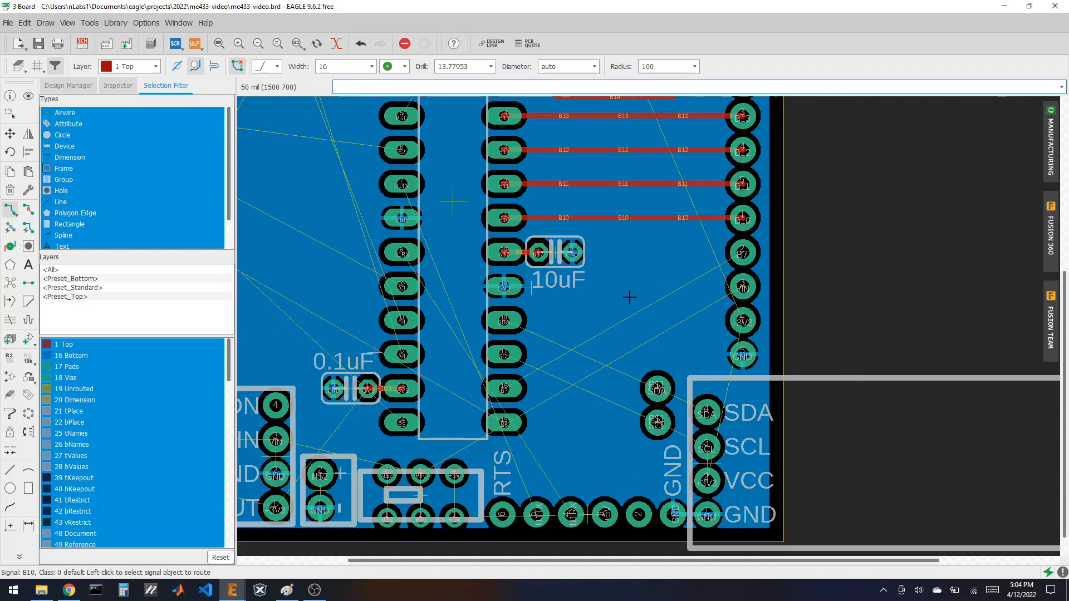
{"action": "scroll", "coordinate": [627, 299], "scroll_direction": "up", "scroll_amount": 2}
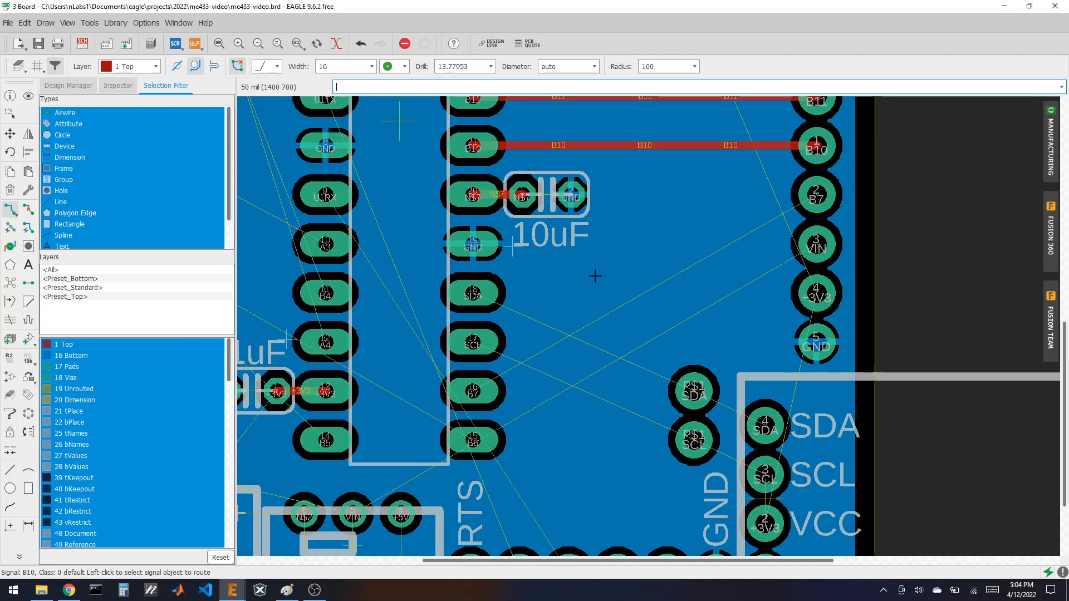
{"action": "left_click", "coordinate": [472, 293]}
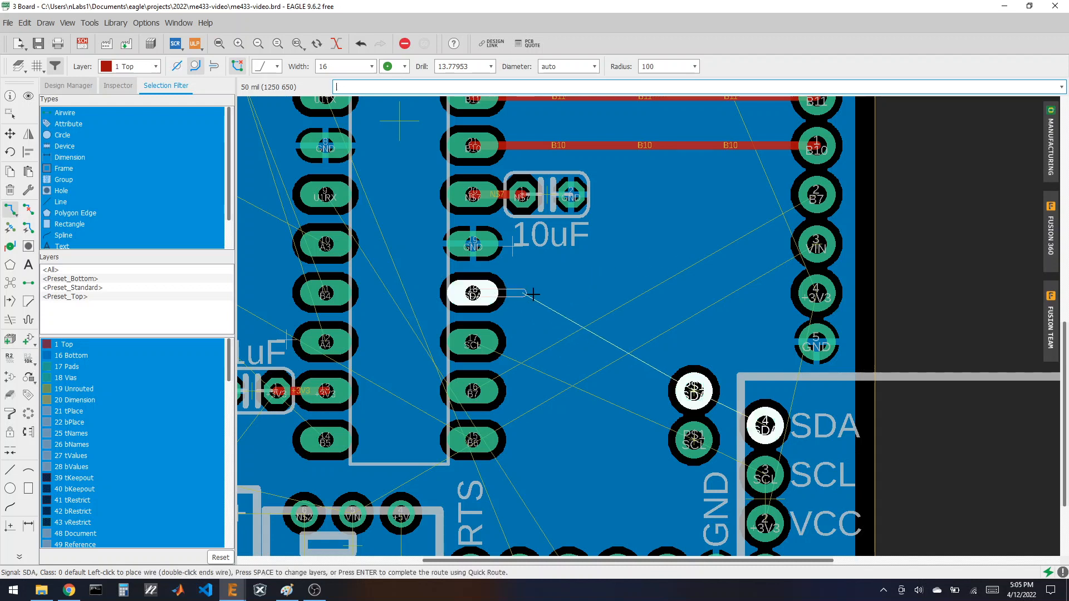
{"action": "left_click", "coordinate": [141, 67]}
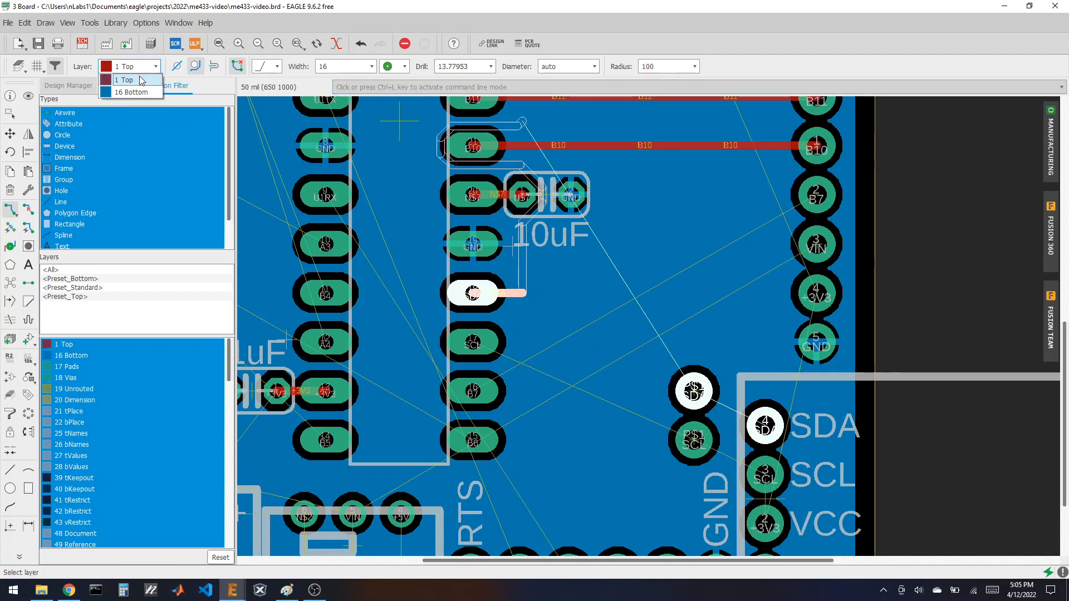
{"action": "left_click", "coordinate": [138, 90]}
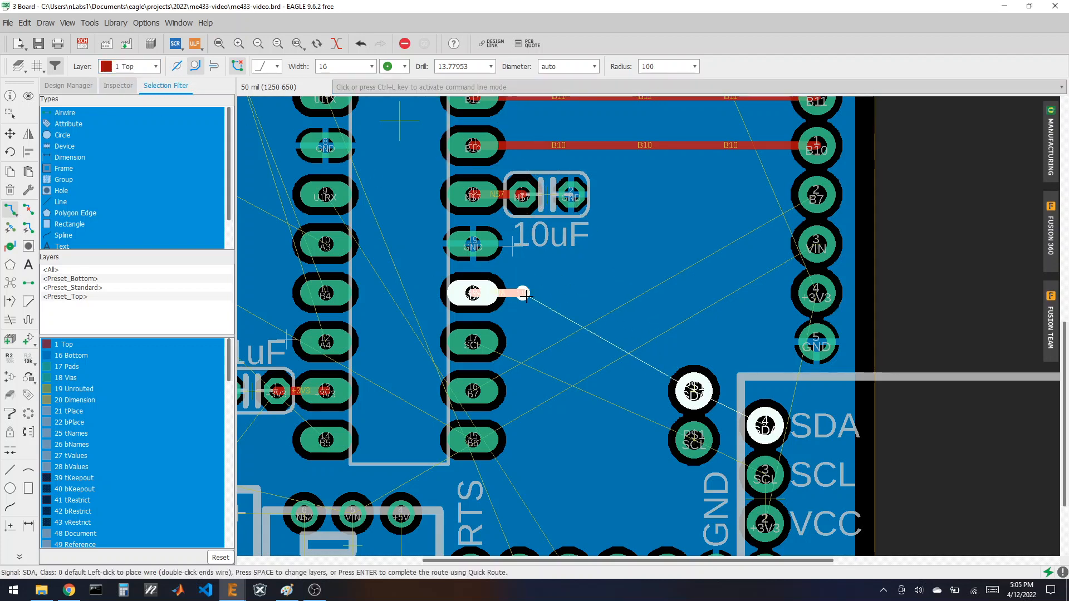
{"action": "key", "text": "space"}
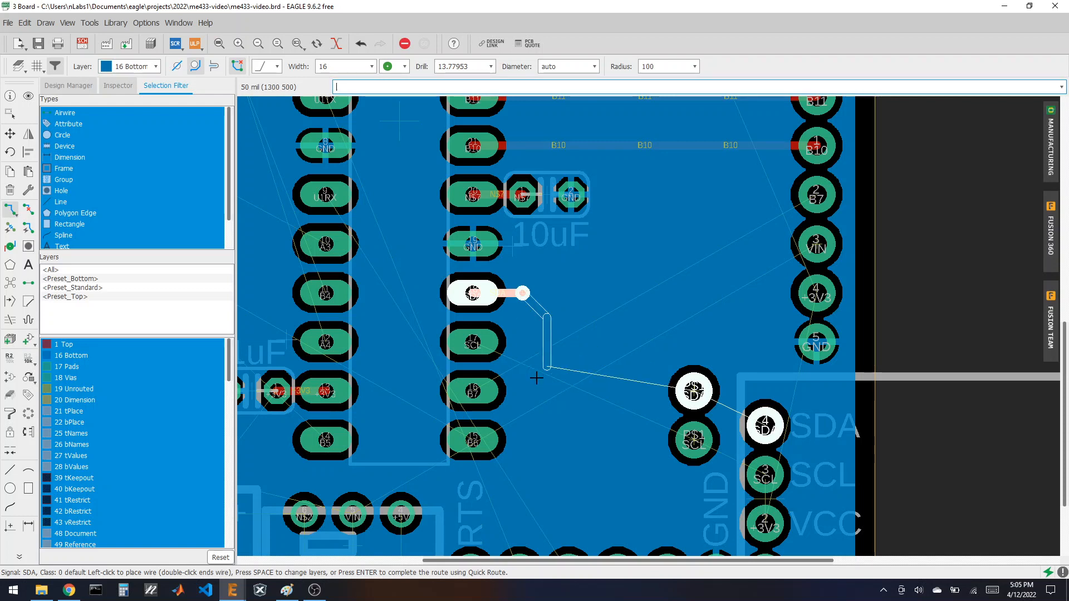
{"action": "left_click", "coordinate": [524, 391]}
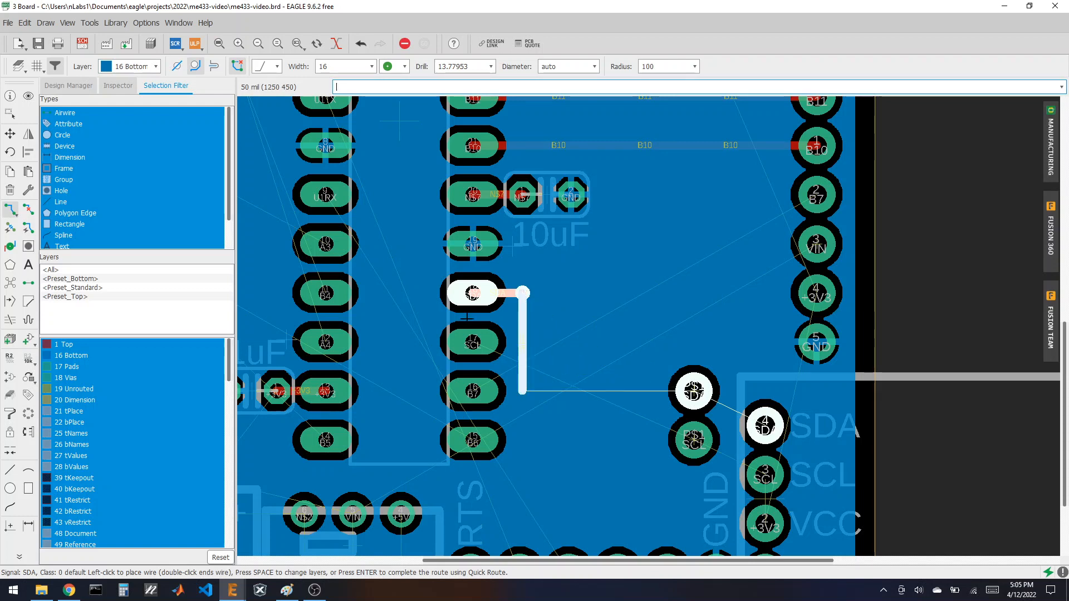
- Finish SDA on 1 Top through the SDA P$1 pad to SDA pad 4, and recalculate the ratsnest
{"action": "left_click", "coordinate": [130, 67]}
{"action": "left_click", "coordinate": [133, 80]}
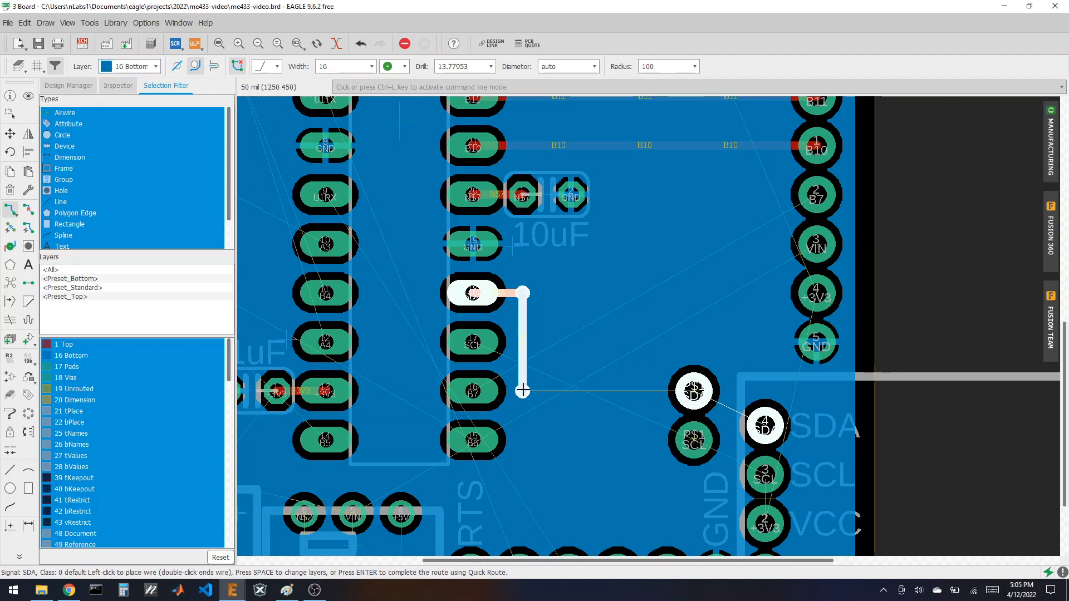
{"action": "key", "text": "space"}
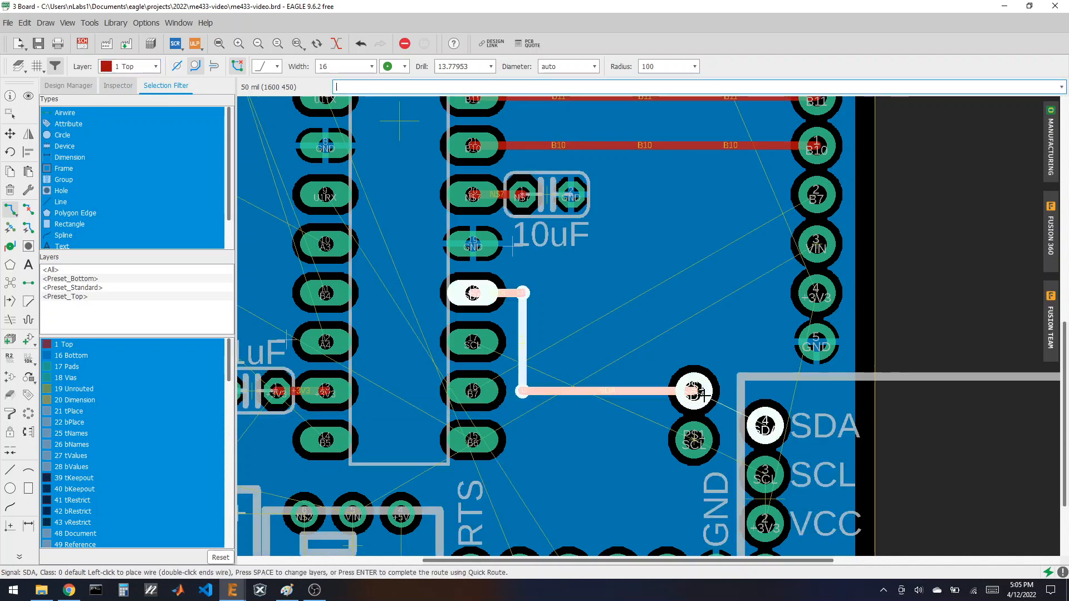
{"action": "left_click", "coordinate": [763, 424]}
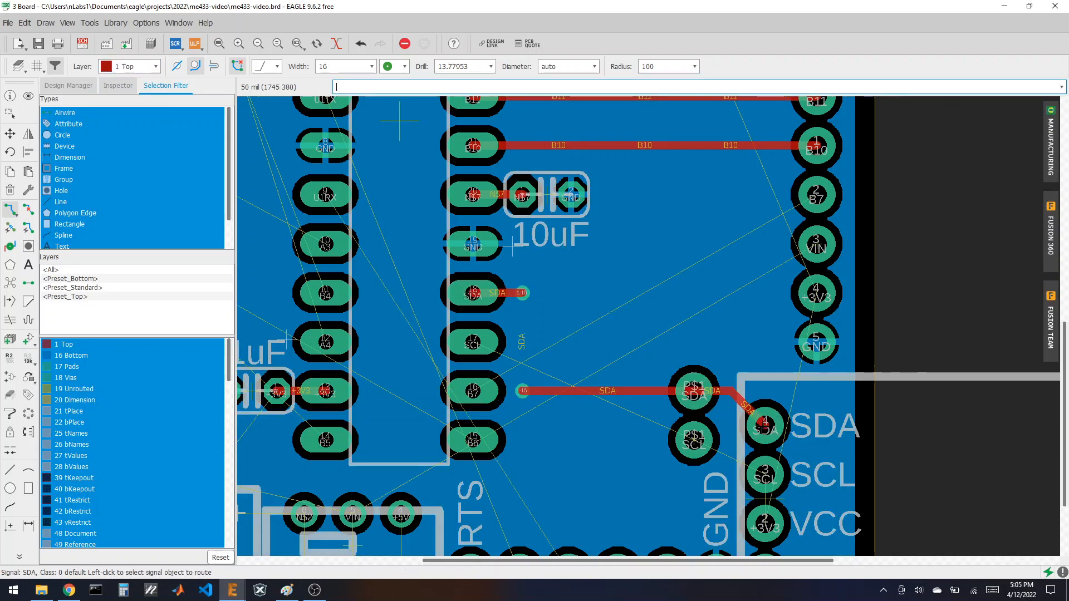
{"action": "left_click", "coordinate": [10, 284]}
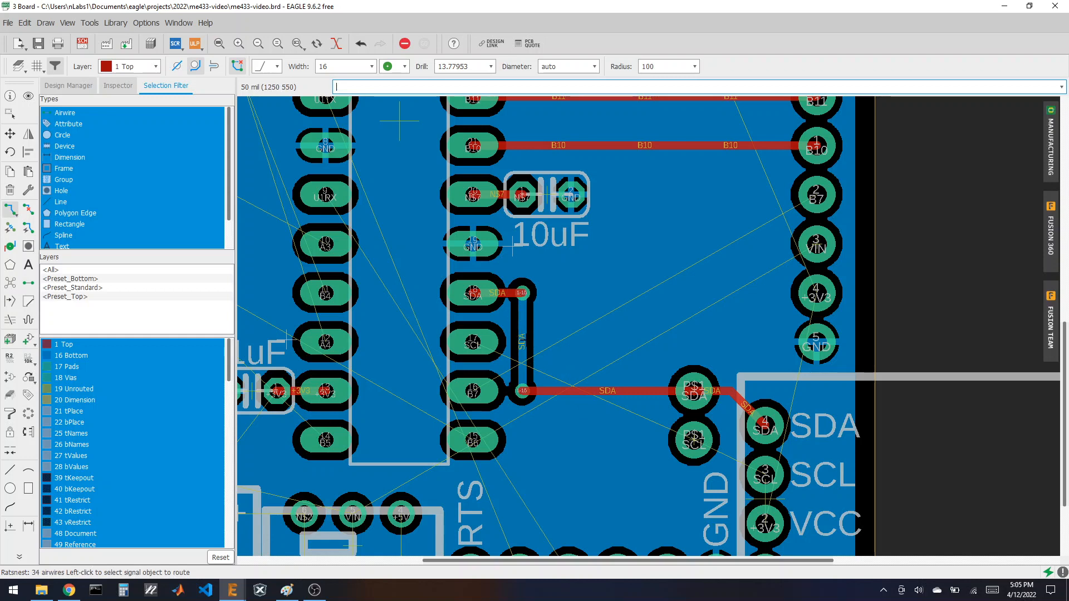
- Start the SCL trace at PIC32 pin 17 on 1 Top past the SDA vertical, then run it down on 16 Bottom to pin 15's level
{"action": "scroll", "coordinate": [603, 319], "scroll_direction": "down", "scroll_amount": 2}
{"action": "scroll", "coordinate": [562, 412], "scroll_direction": "up", "scroll_amount": 2}
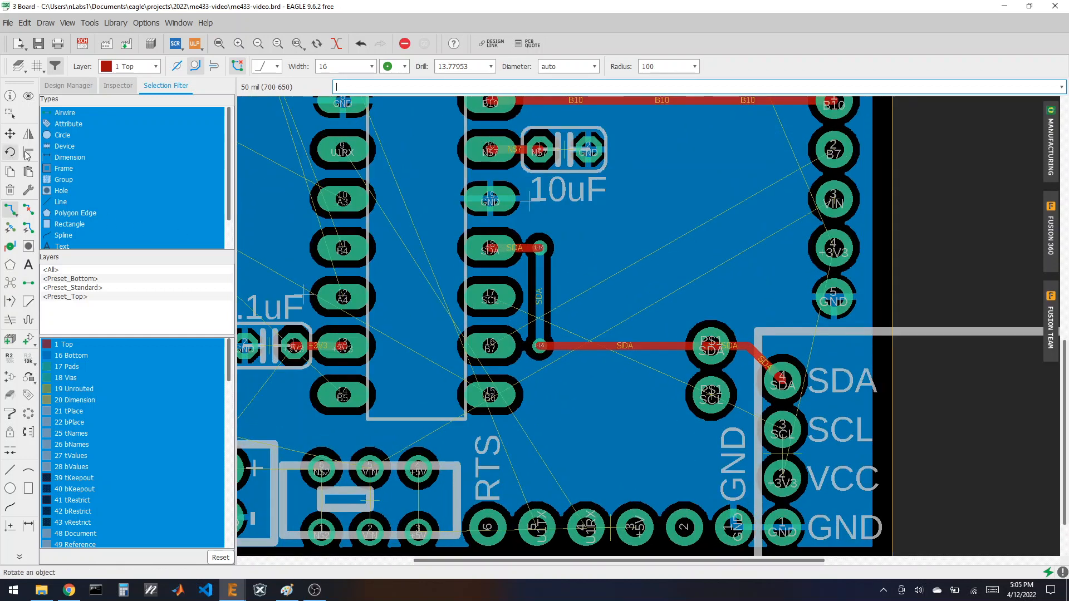
{"action": "left_click", "coordinate": [489, 298]}
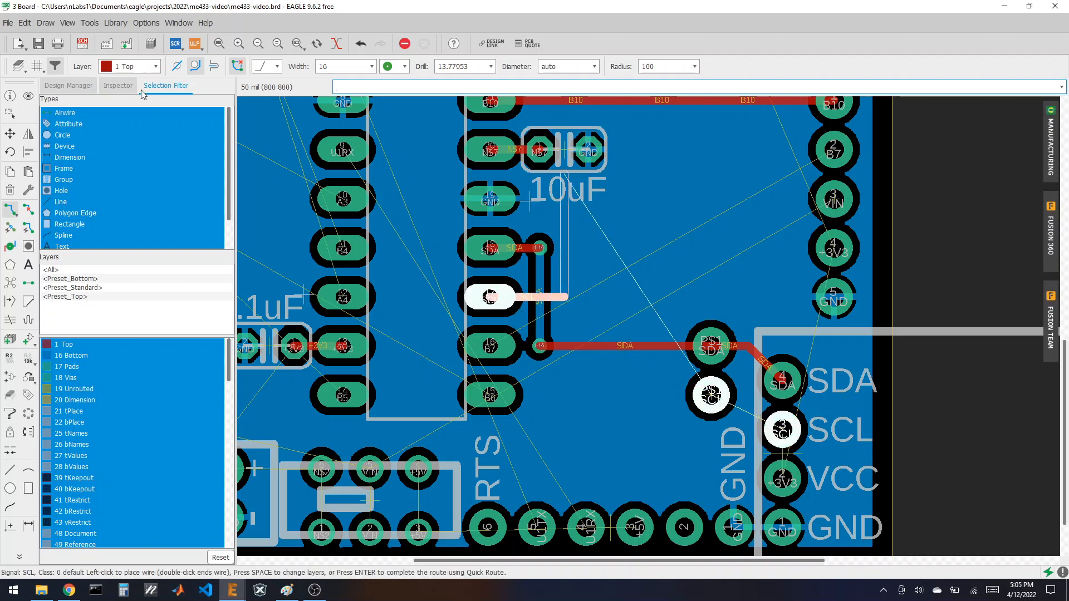
{"action": "left_click", "coordinate": [139, 67]}
{"action": "left_click", "coordinate": [134, 91]}
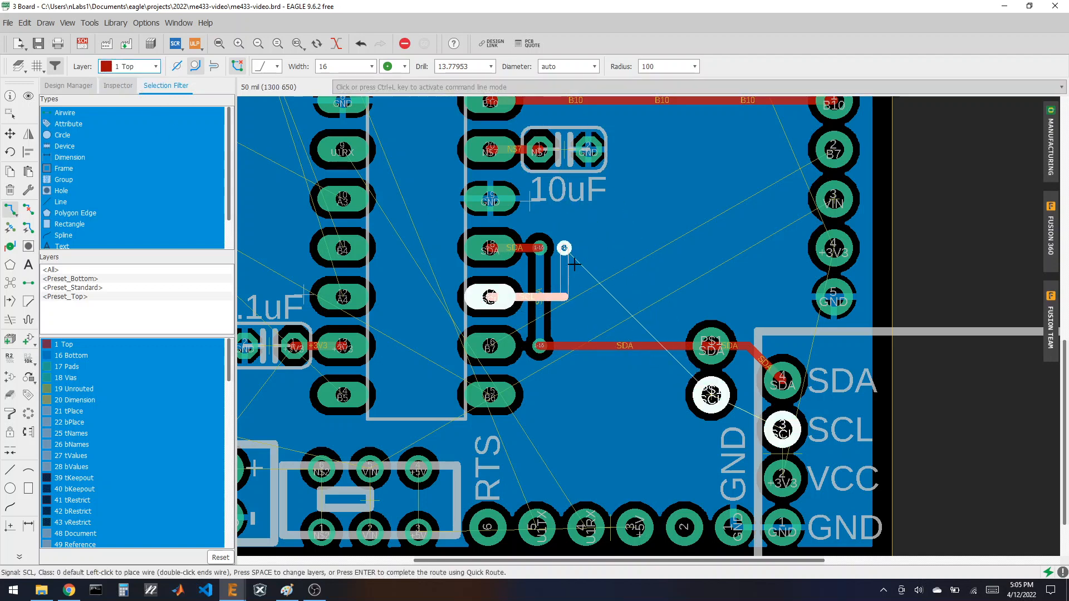
{"action": "left_click", "coordinate": [564, 296]}
{"action": "left_click", "coordinate": [567, 390]}
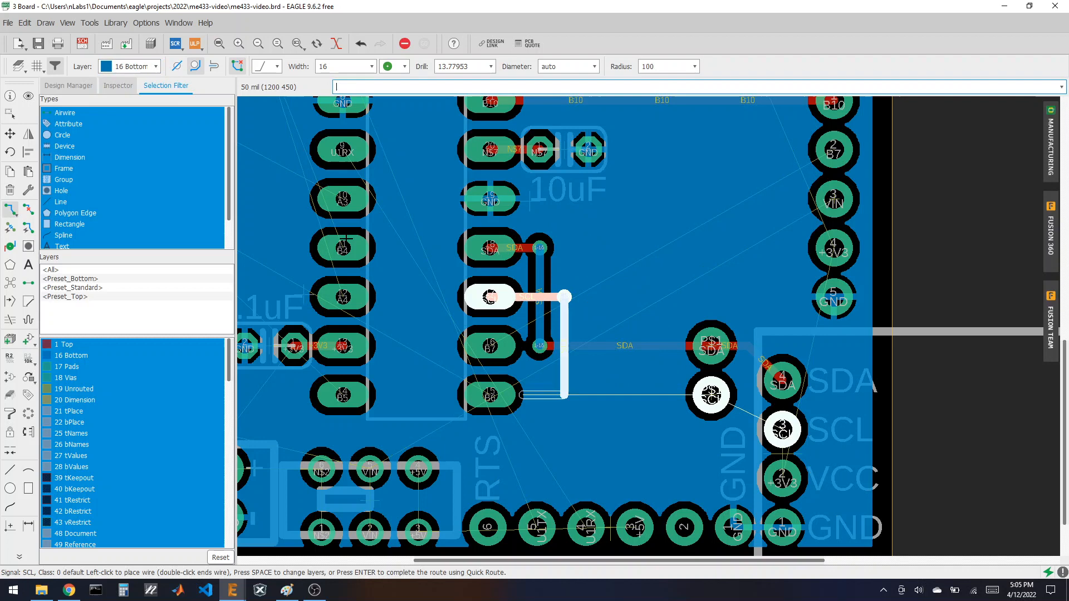
- Finish SCL on 1 Top through the SCL P$1 pad to SCL pad 3, and recalculate the ratsnest
{"action": "left_click", "coordinate": [138, 67]}
{"action": "left_click", "coordinate": [133, 91]}
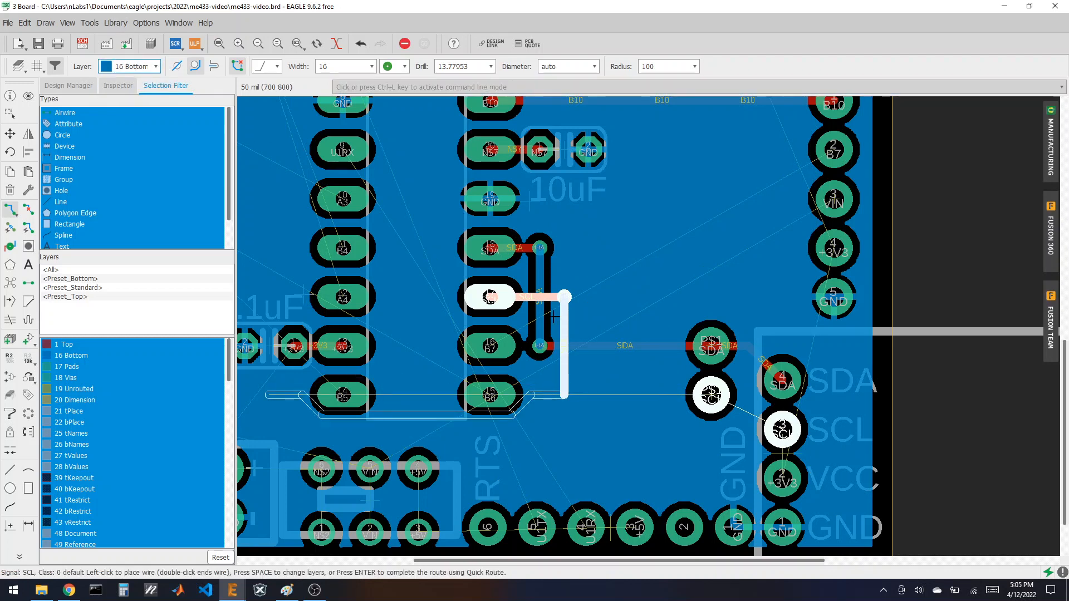
{"action": "left_click", "coordinate": [570, 394]}
{"action": "left_click", "coordinate": [709, 395]}
{"action": "left_click", "coordinate": [710, 395]}
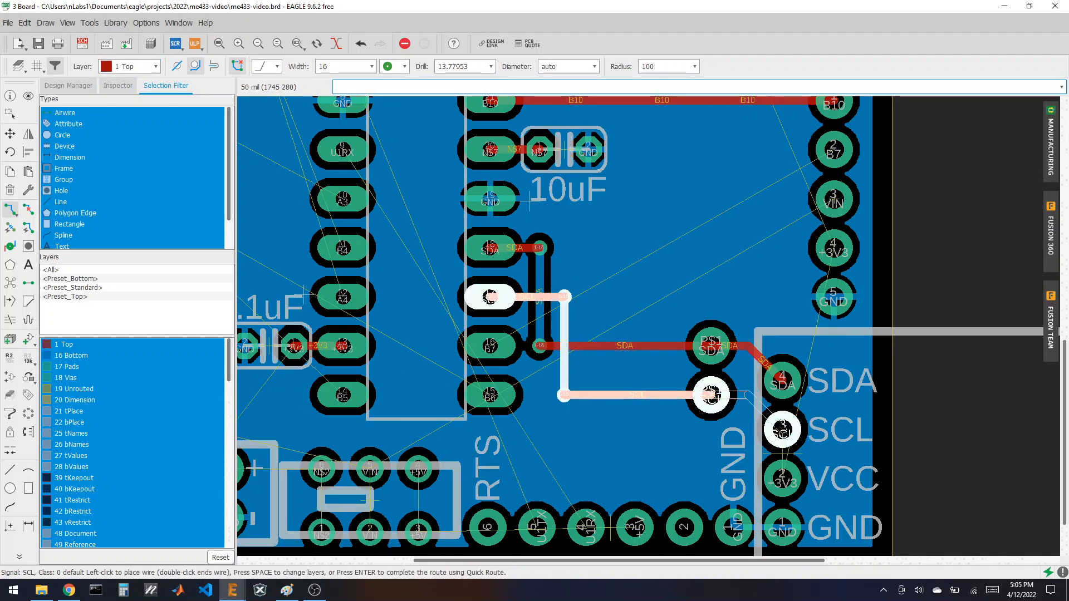
{"action": "left_click", "coordinate": [776, 426]}
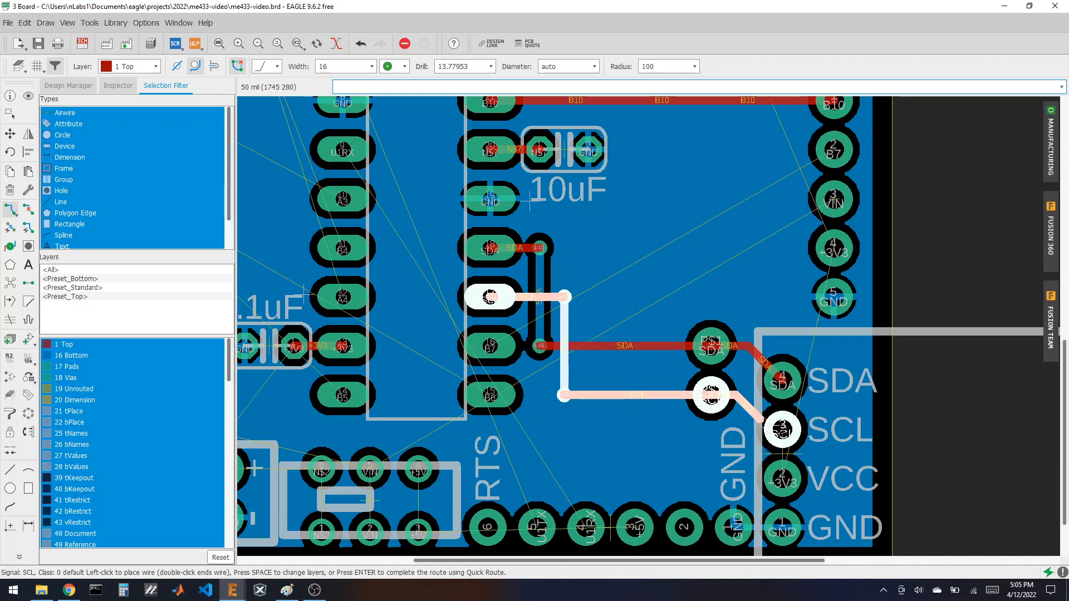
{"action": "left_click", "coordinate": [11, 284]}
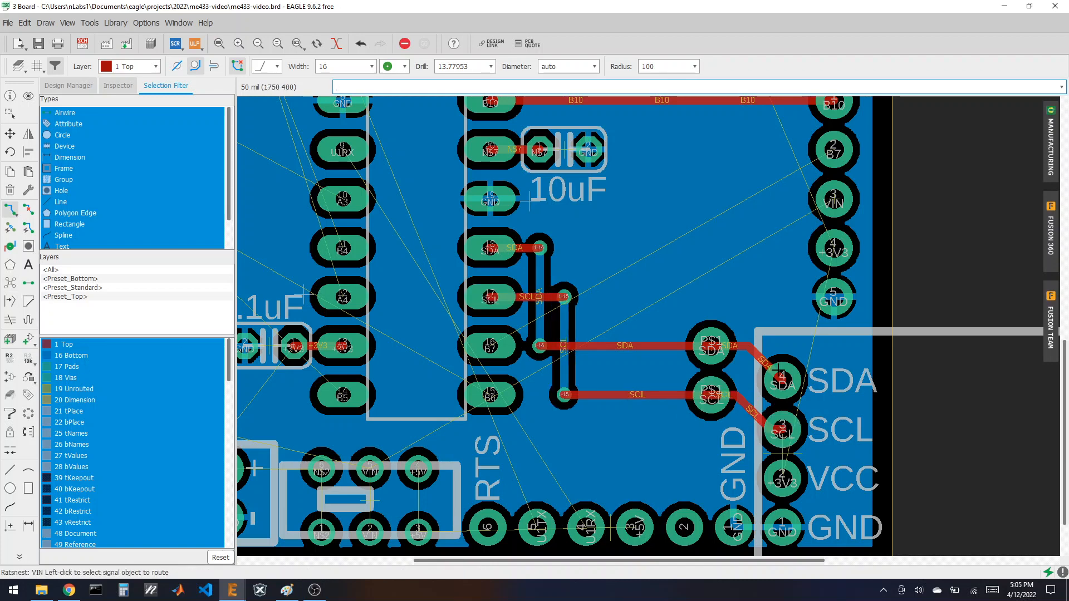
- Move the upper SCL via farther from PIC32 pin 17, keeping its top-layer trace horizontal
{"action": "scroll", "coordinate": [526, 388], "scroll_direction": "up", "scroll_amount": 3}
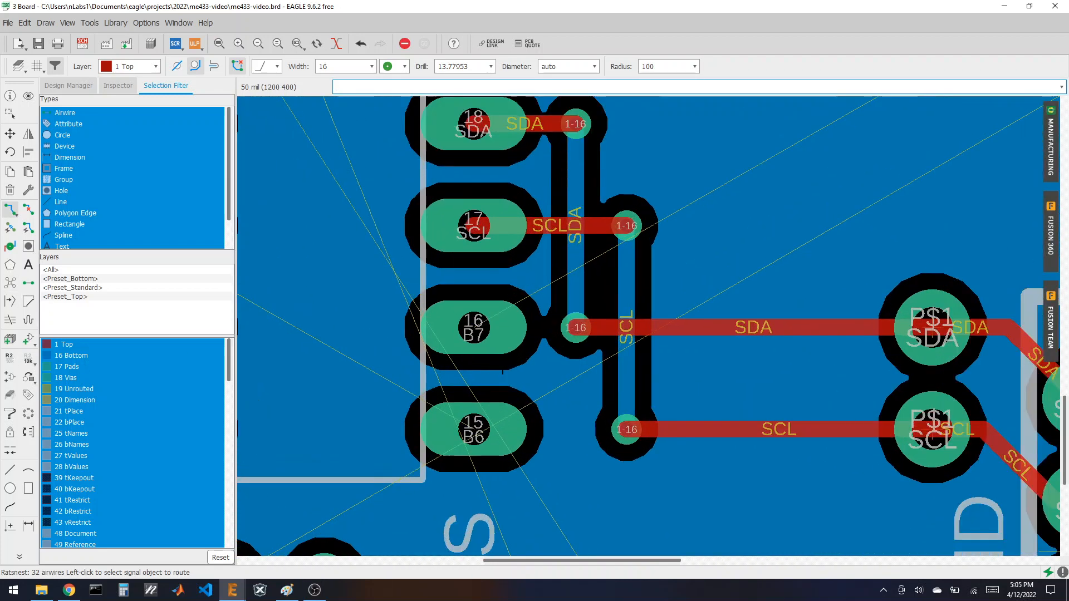
{"action": "scroll", "coordinate": [387, 399], "scroll_direction": "down", "scroll_amount": 2}
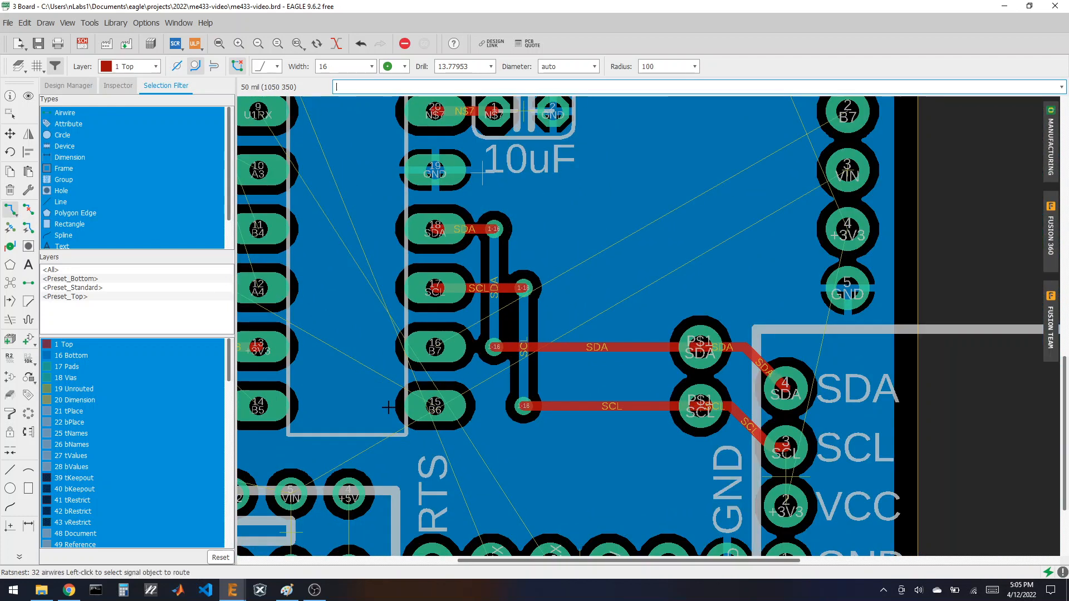
{"action": "scroll", "coordinate": [388, 407], "scroll_direction": "down", "scroll_amount": 1}
{"action": "scroll", "coordinate": [401, 380], "scroll_direction": "up", "scroll_amount": 2}
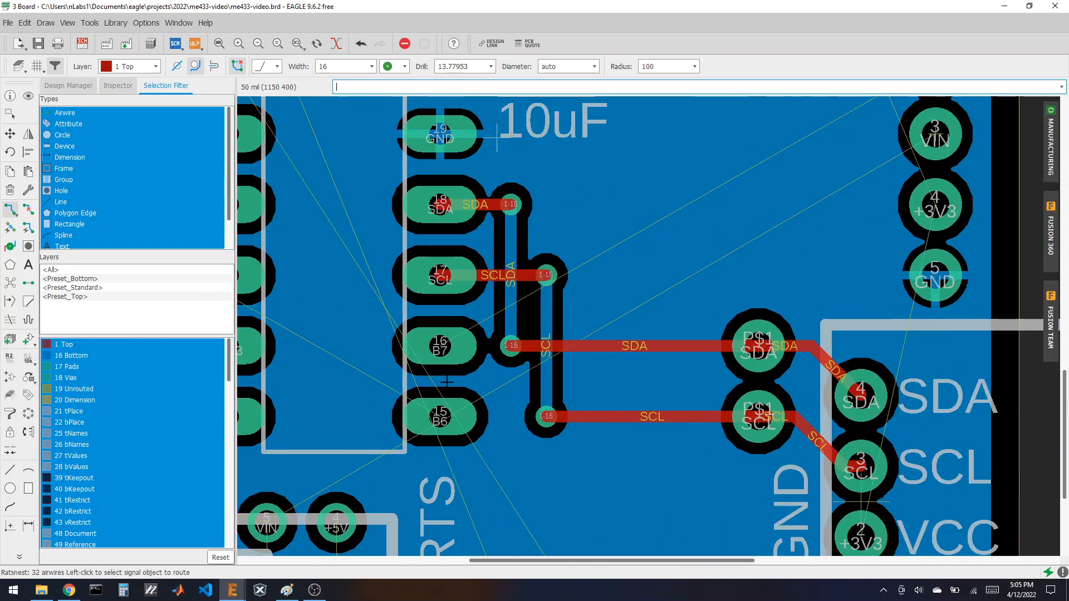
{"action": "left_click", "coordinate": [10, 133]}
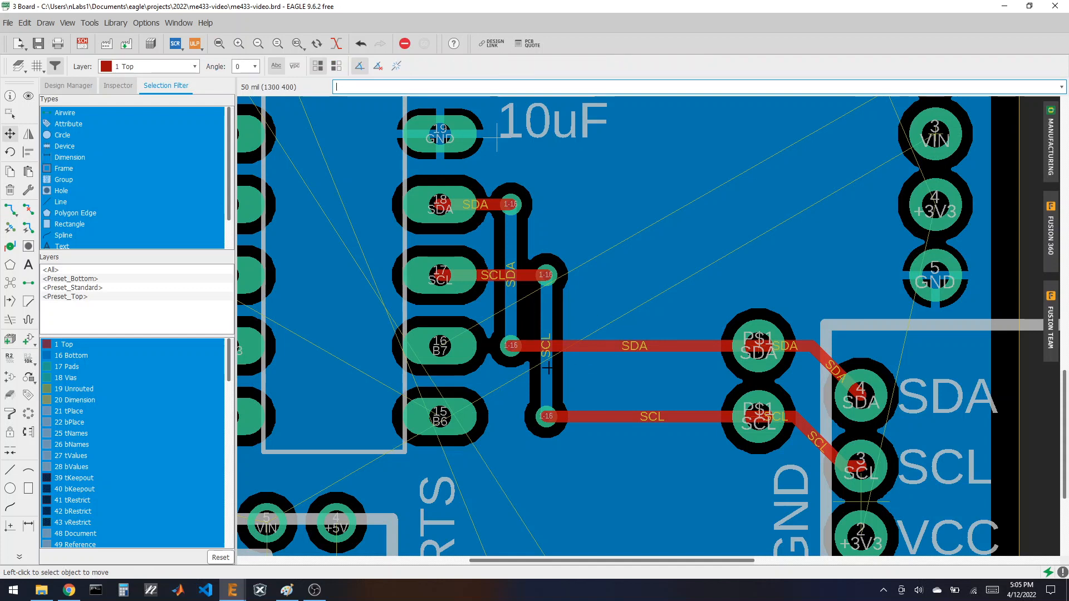
{"action": "left_click", "coordinate": [547, 368]}
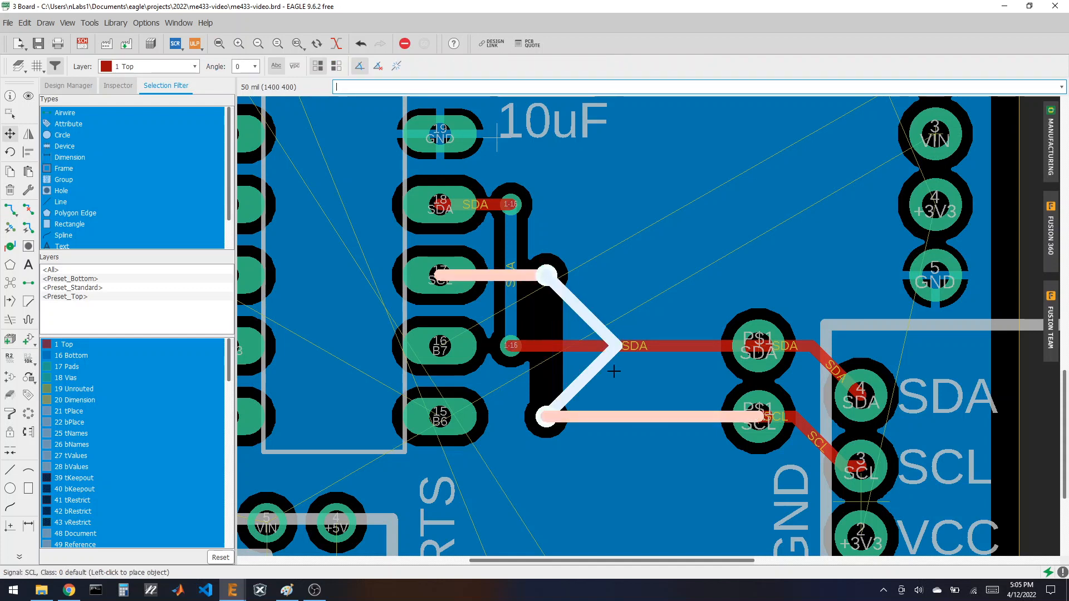
{"action": "left_click", "coordinate": [547, 368]}
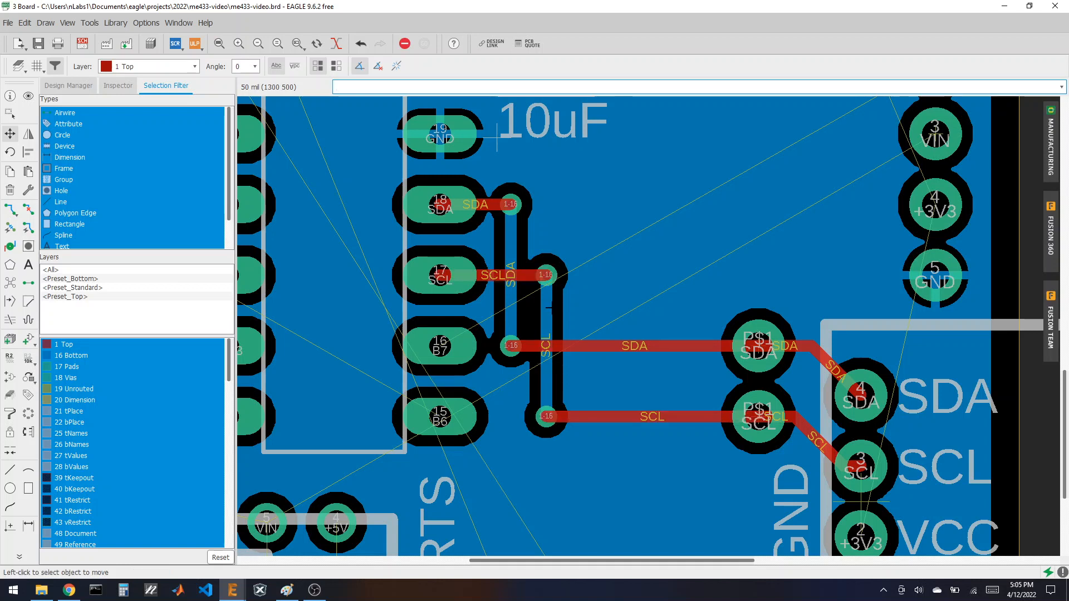
{"action": "left_click", "coordinate": [544, 274]}
{"action": "left_click", "coordinate": [652, 275]}
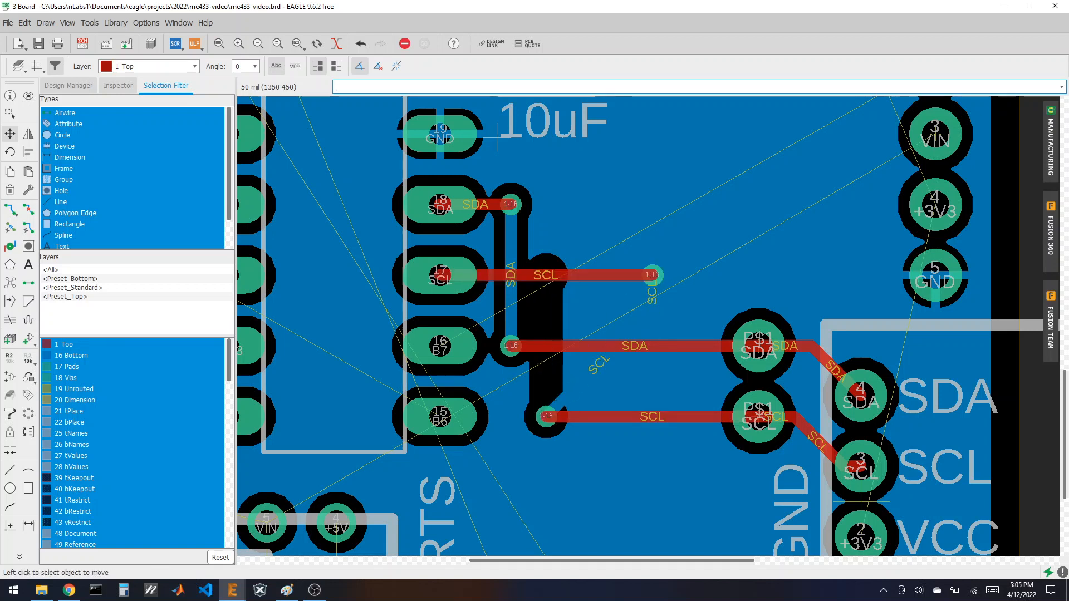
- Move the lower SCL via and both SDA vias farther from the PIC32, keeping each bottom crossing vertical, and recalculate the ratsnest
{"action": "left_click", "coordinate": [546, 416]}
{"action": "left_click", "coordinate": [652, 416]}
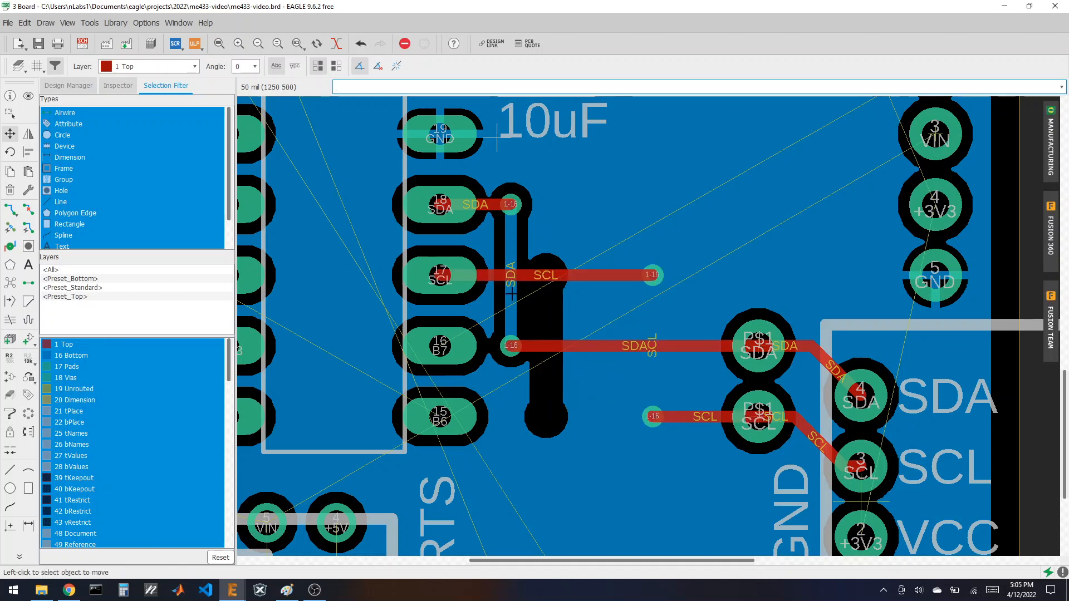
{"action": "left_click", "coordinate": [510, 204]}
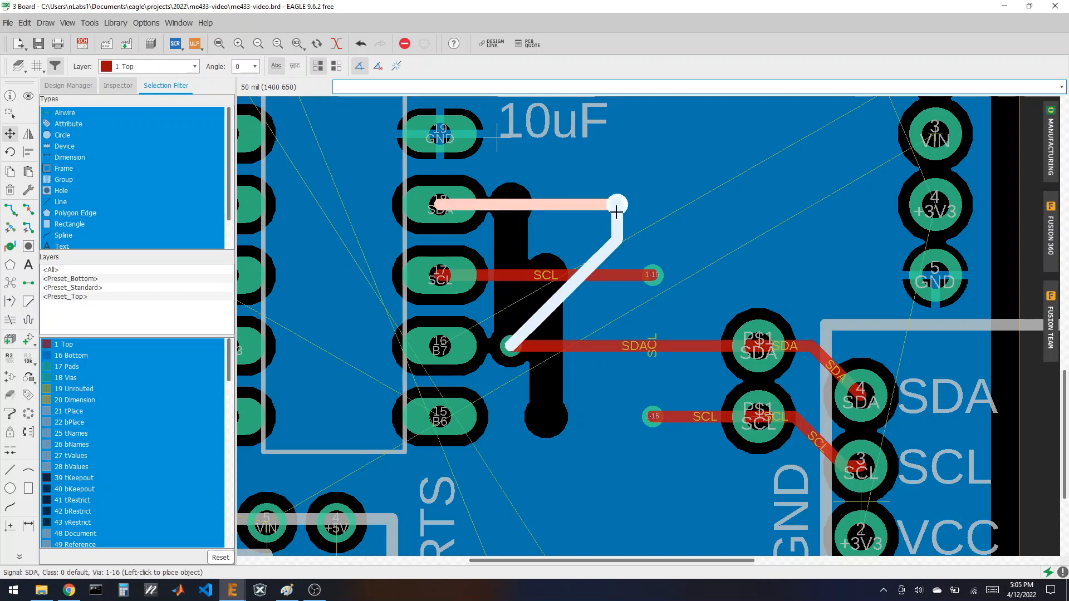
{"action": "left_click", "coordinate": [617, 205]}
{"action": "left_click", "coordinate": [509, 346]}
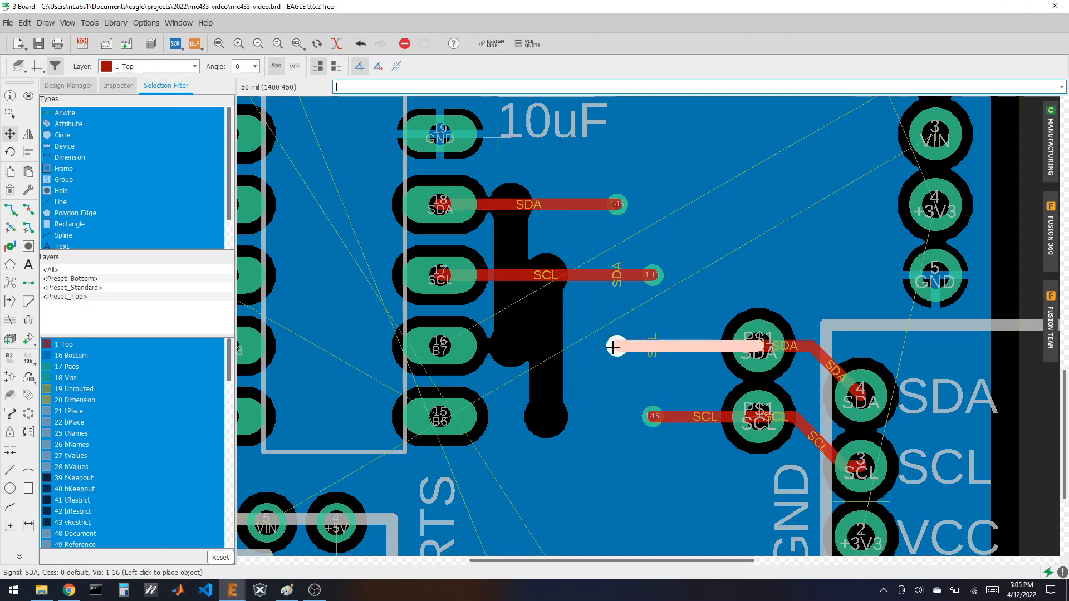
{"action": "left_click", "coordinate": [615, 346]}
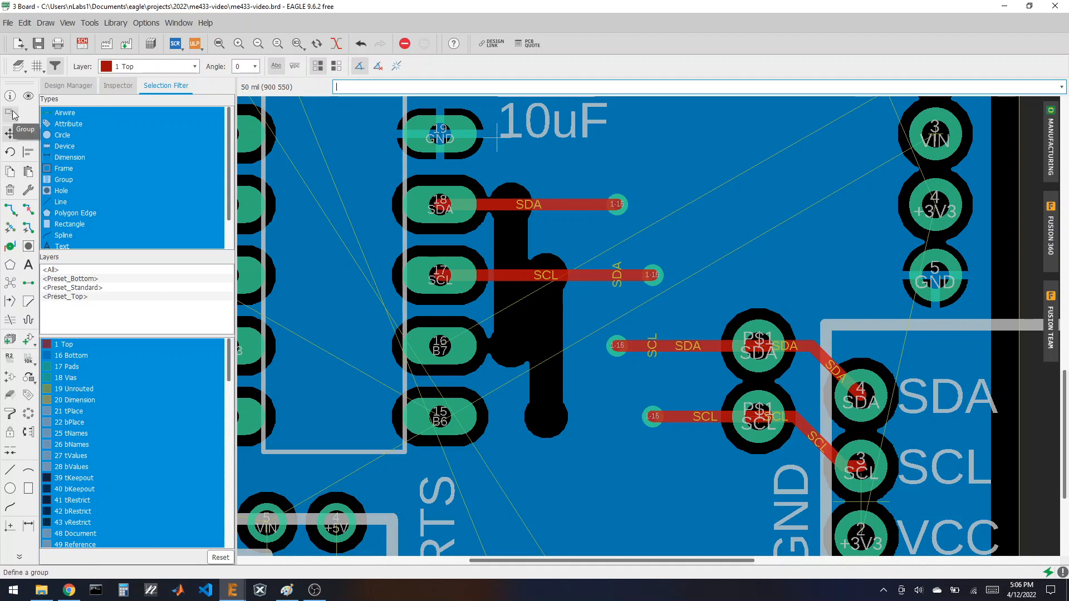
{"action": "left_click", "coordinate": [10, 133]}
{"action": "left_click", "coordinate": [10, 282]}
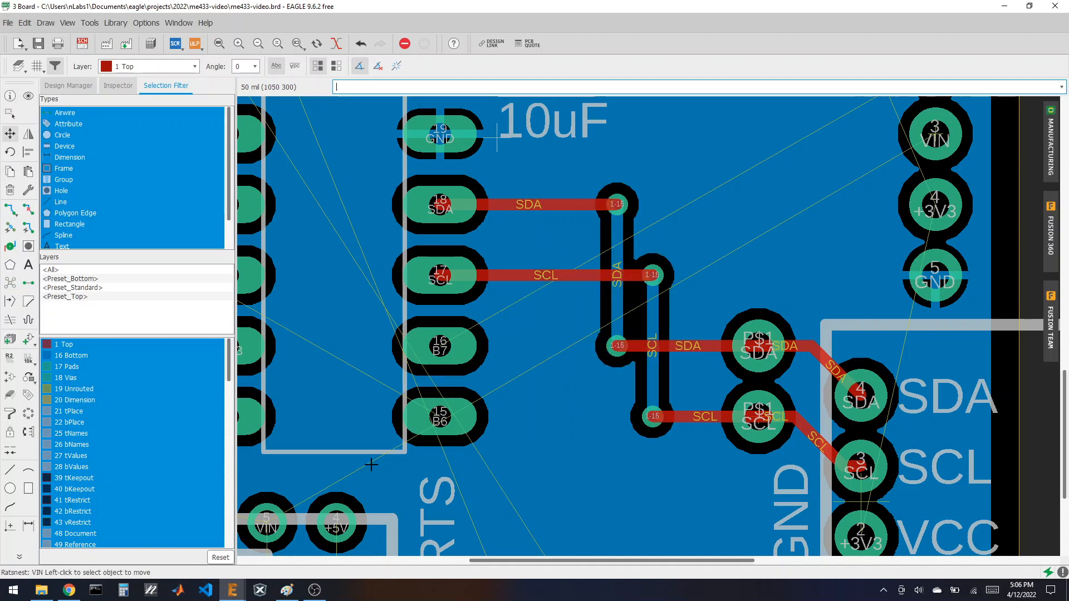
{"action": "scroll", "coordinate": [371, 464], "scroll_direction": "down", "scroll_amount": 2}
{"action": "scroll", "coordinate": [474, 310], "scroll_direction": "up", "scroll_amount": 1}
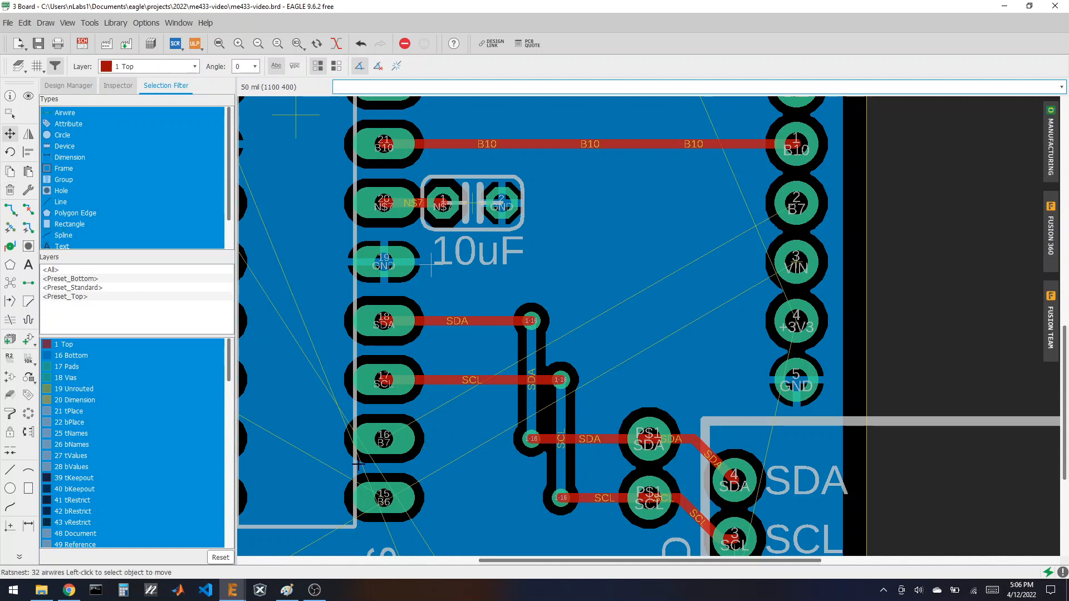
{"action": "left_click", "coordinate": [10, 210]}
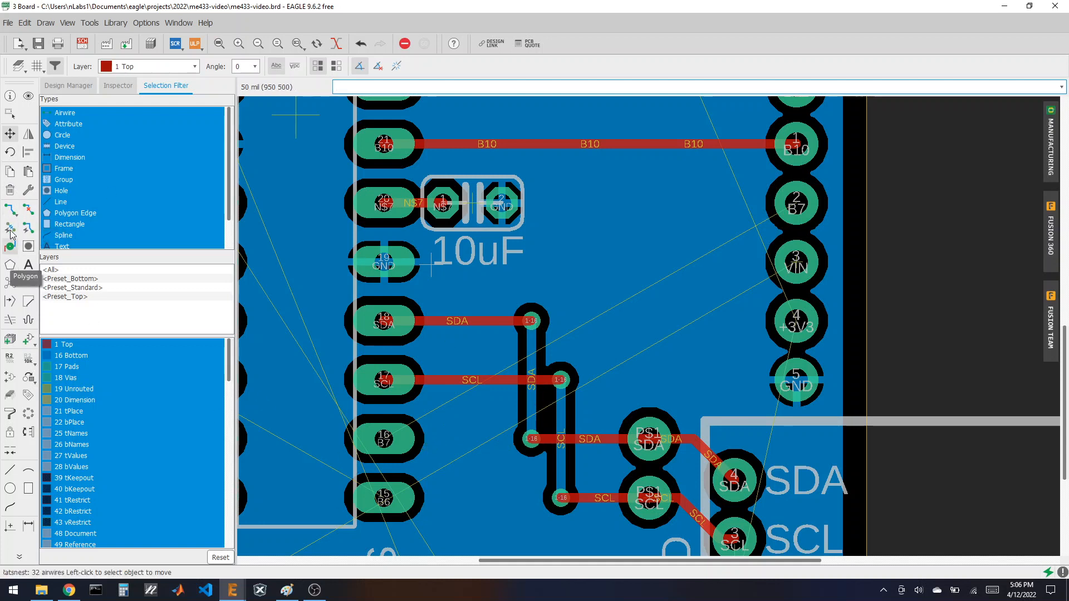
{"action": "scroll", "coordinate": [437, 460], "scroll_direction": "up", "scroll_amount": 2}
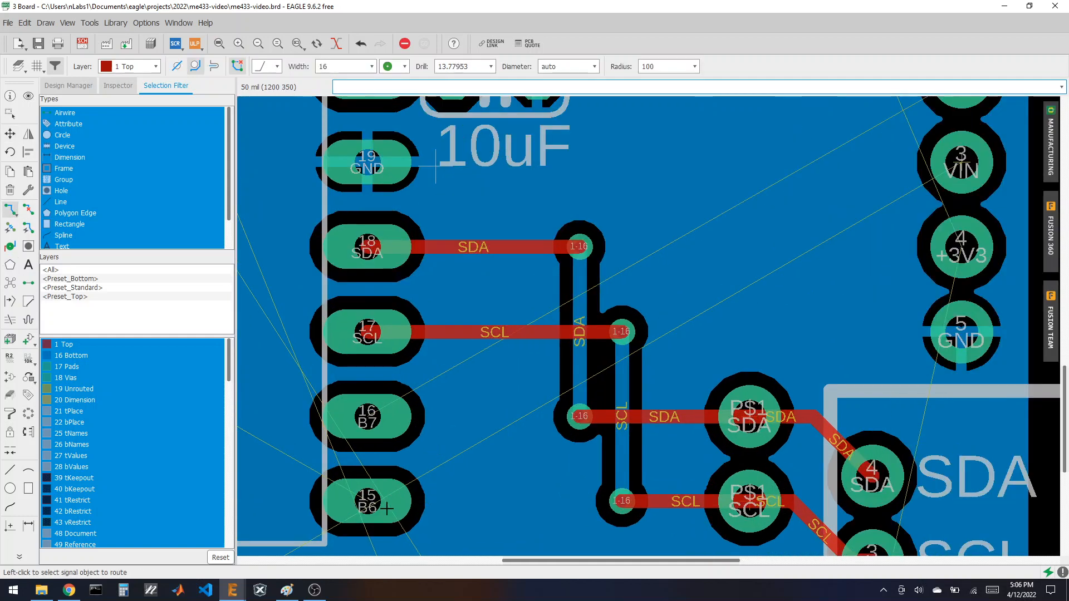
{"action": "left_click", "coordinate": [386, 508]}
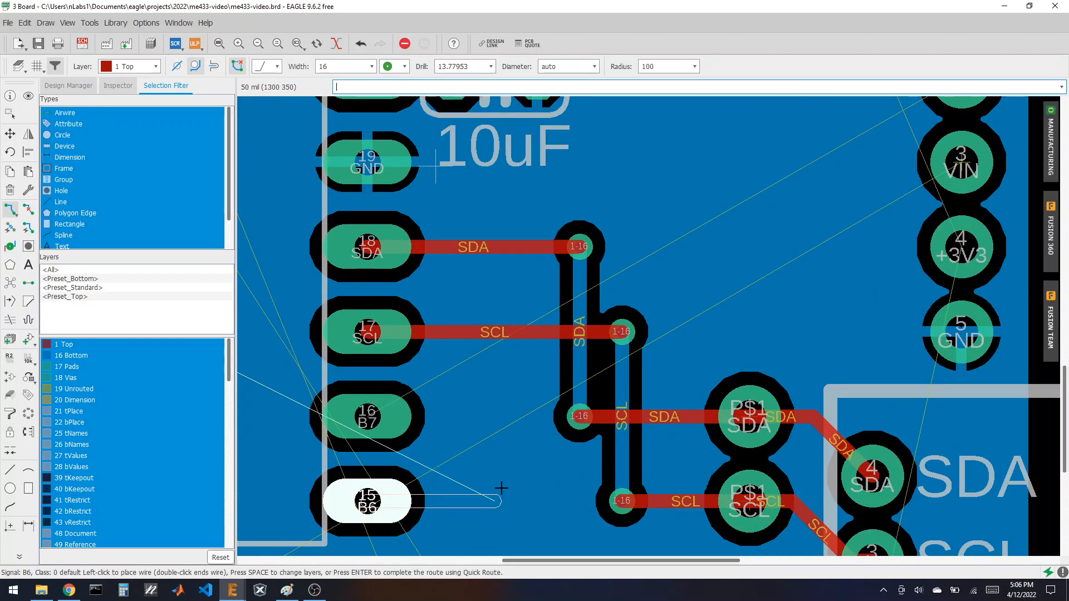
{"action": "scroll", "coordinate": [477, 464], "scroll_direction": "down", "scroll_amount": 4}
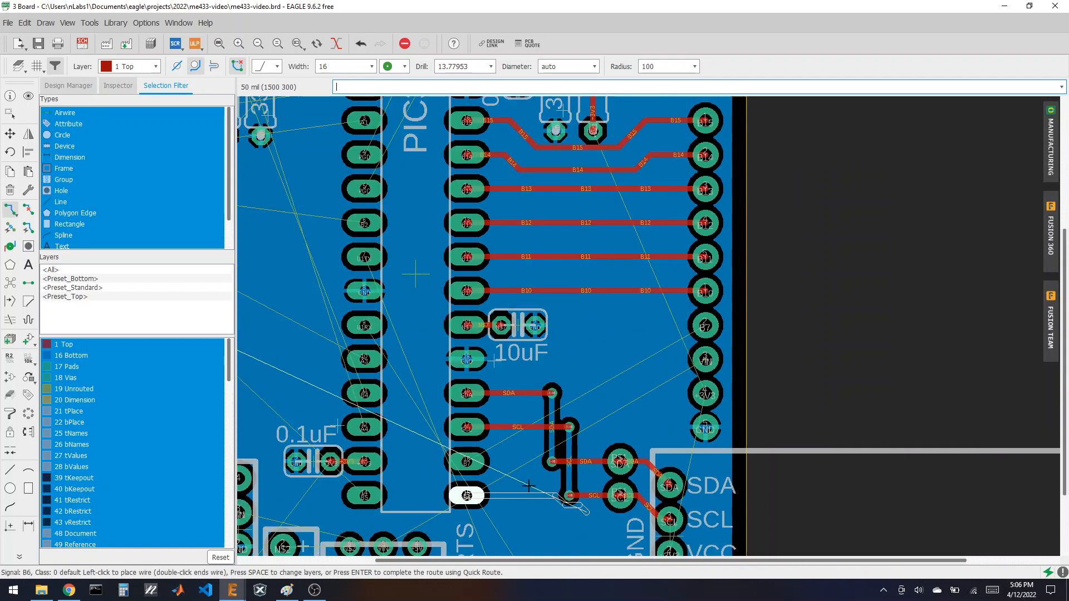
{"action": "key", "text": "ctrl+z"}
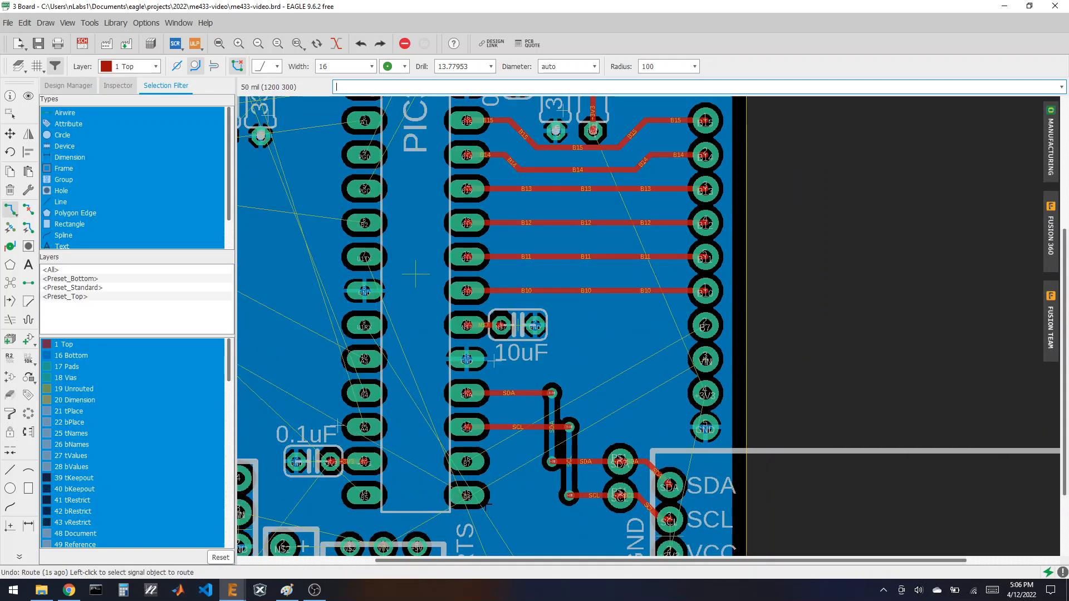
- Route B7 with a 16 mil trace on 1 Top from PIC32 pin 16 across the SDA and SCL verticals up to header pad 2
{"action": "scroll", "coordinate": [479, 499], "scroll_direction": "up", "scroll_amount": 2}
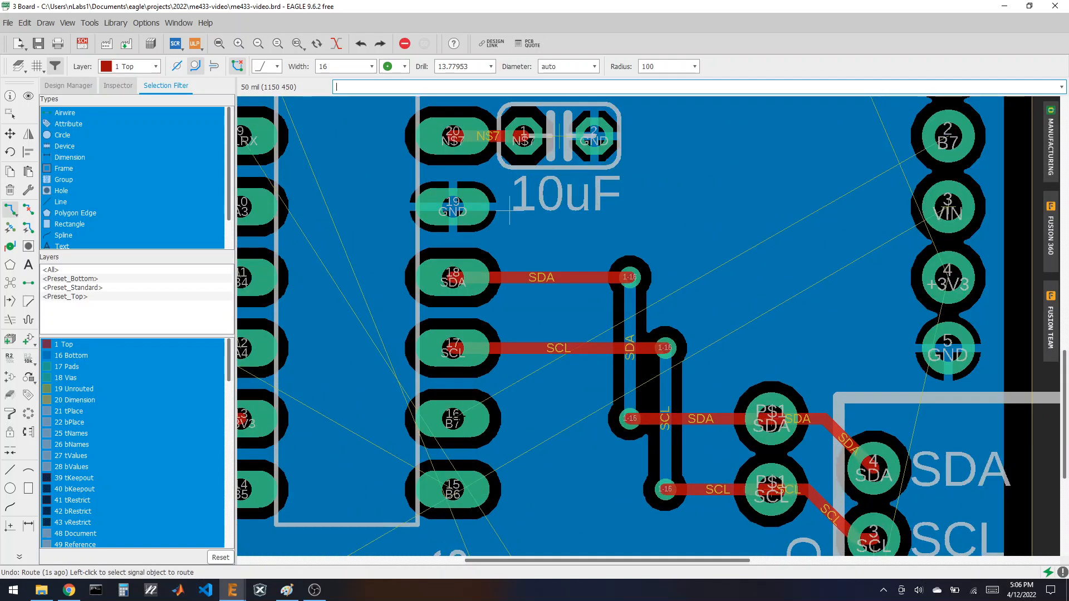
{"action": "scroll", "coordinate": [545, 393], "scroll_direction": "down", "scroll_amount": 3}
{"action": "scroll", "coordinate": [546, 395], "scroll_direction": "up", "scroll_amount": 2}
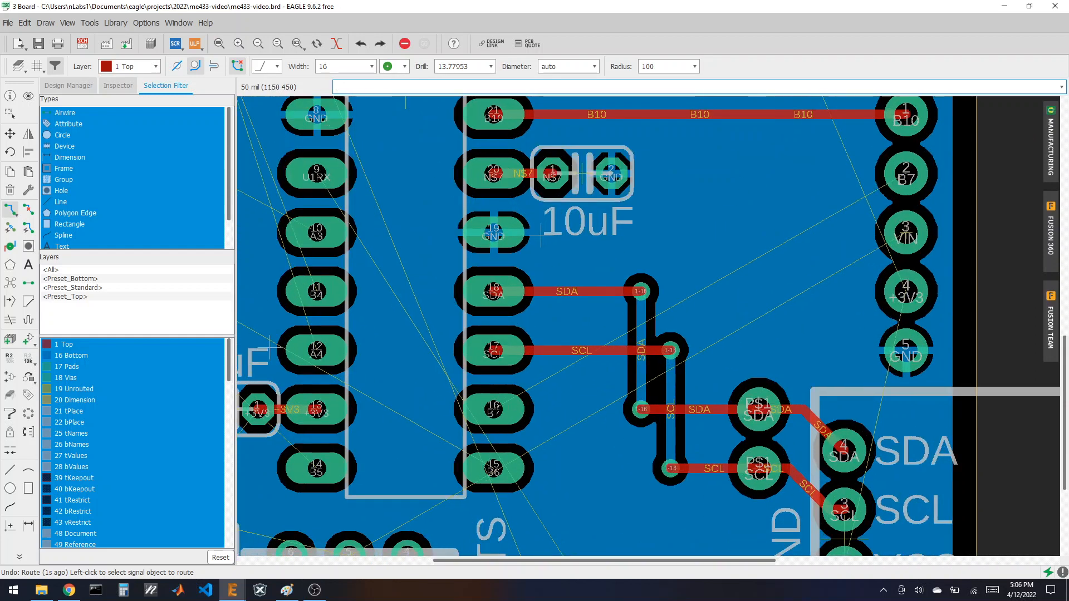
{"action": "left_click", "coordinate": [513, 408]}
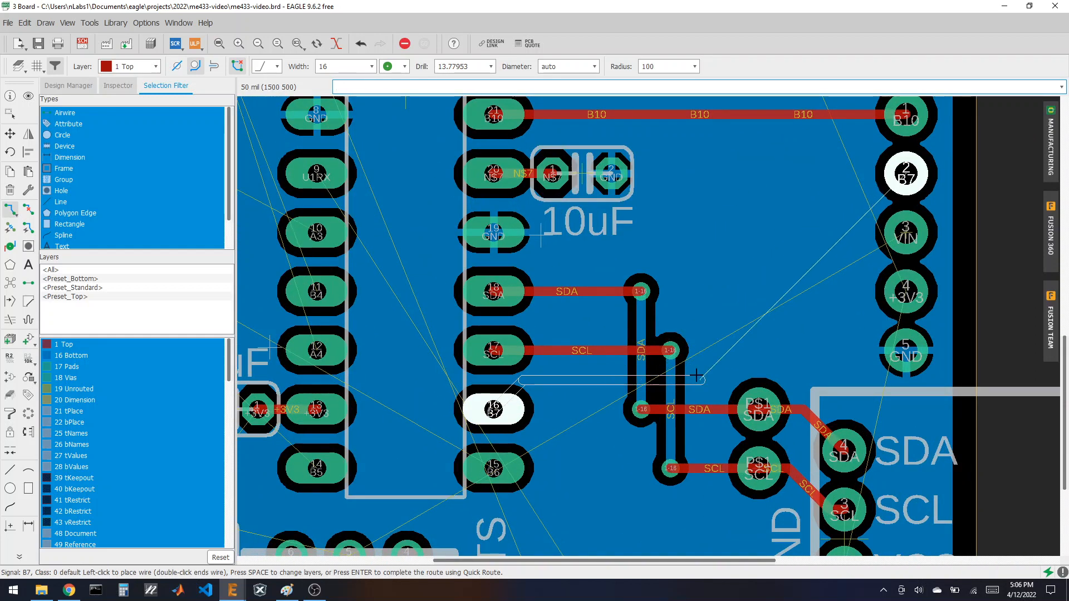
{"action": "left_click", "coordinate": [582, 406]}
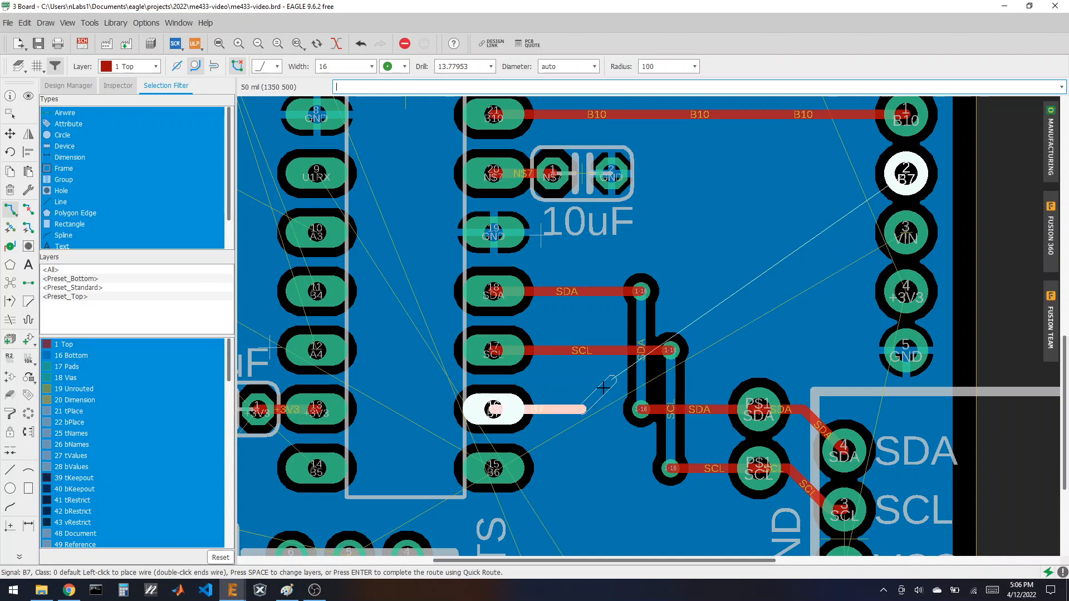
{"action": "left_click", "coordinate": [701, 380]}
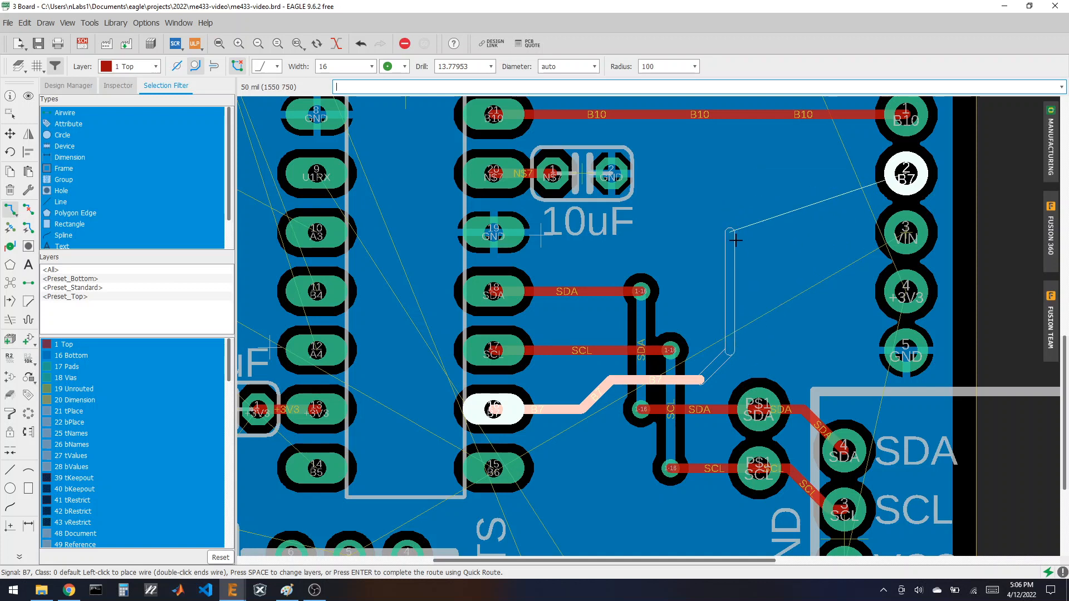
{"action": "left_click", "coordinate": [729, 233]}
{"action": "left_click", "coordinate": [789, 174]}
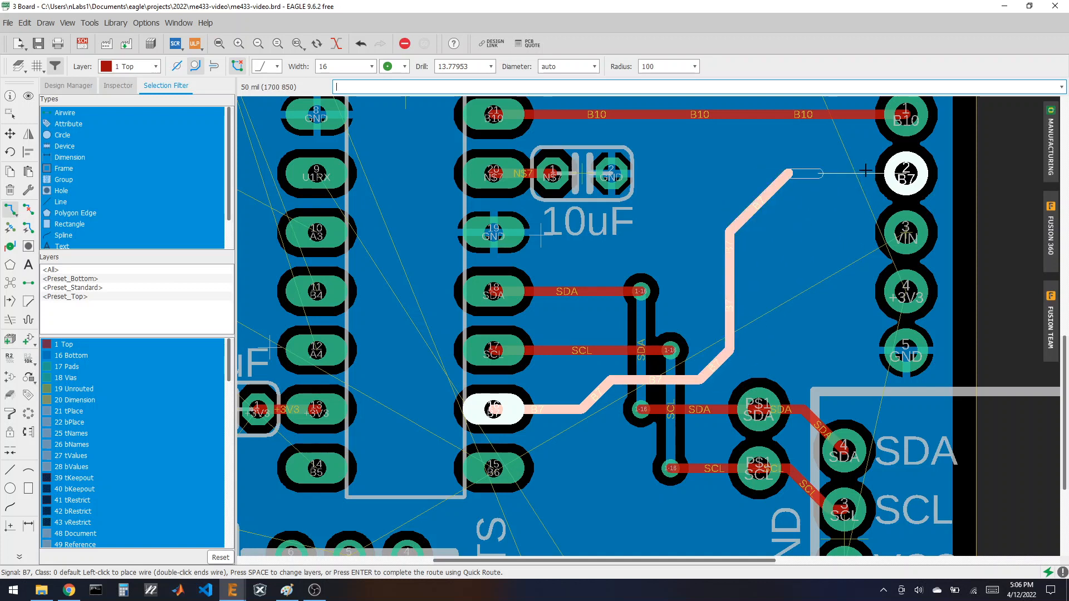
{"action": "left_click", "coordinate": [905, 173]}
{"action": "scroll", "coordinate": [692, 269], "scroll_direction": "down", "scroll_amount": 1}
{"action": "scroll", "coordinate": [667, 376], "scroll_direction": "up", "scroll_amount": 2}
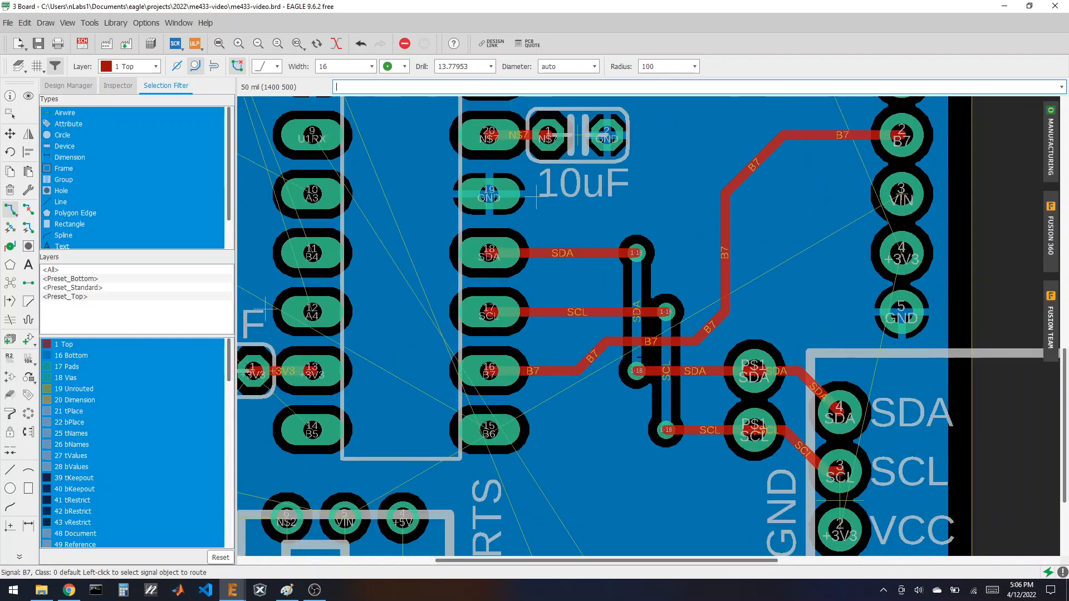
- Highlight the VIN signal from its airwire and examine which pads across the board it connects
{"action": "left_click", "coordinate": [29, 95]}
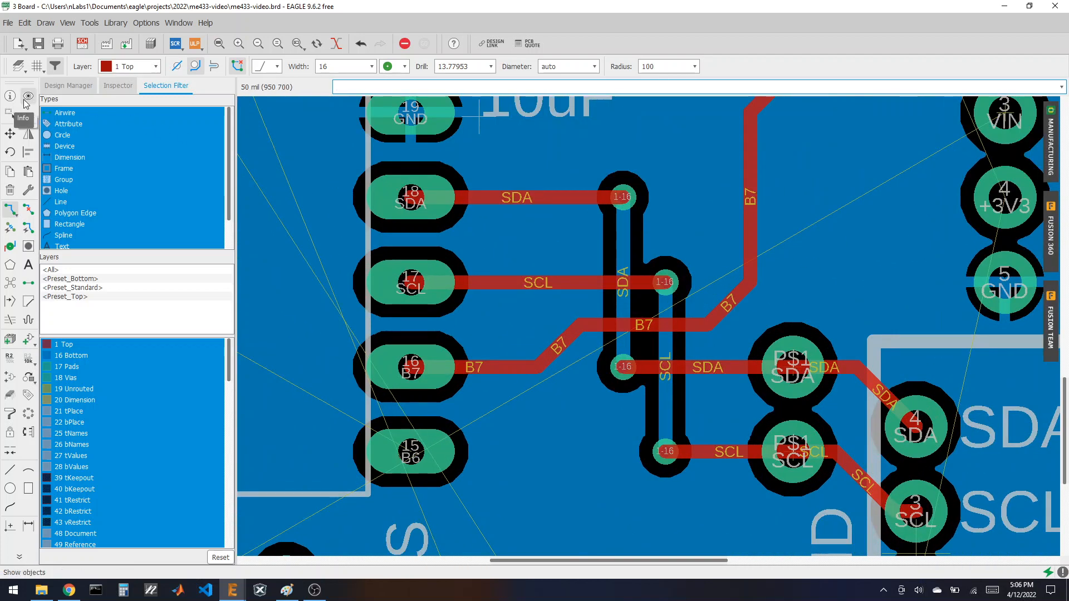
{"action": "left_click", "coordinate": [817, 225]}
{"action": "scroll", "coordinate": [818, 225], "scroll_direction": "down", "scroll_amount": 2}
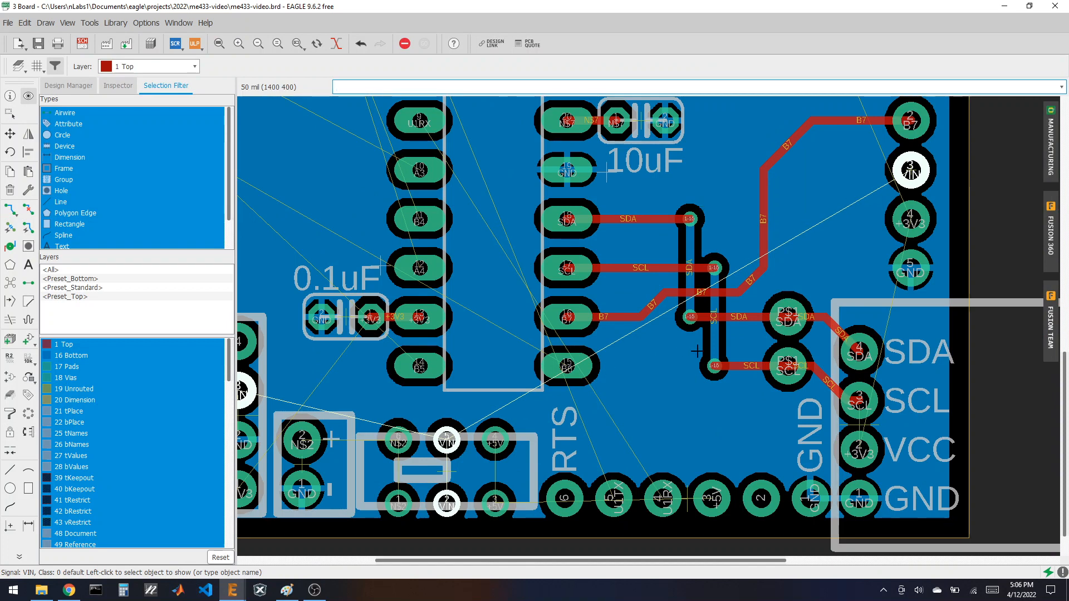
{"action": "scroll", "coordinate": [696, 351], "scroll_direction": "down", "scroll_amount": 2}
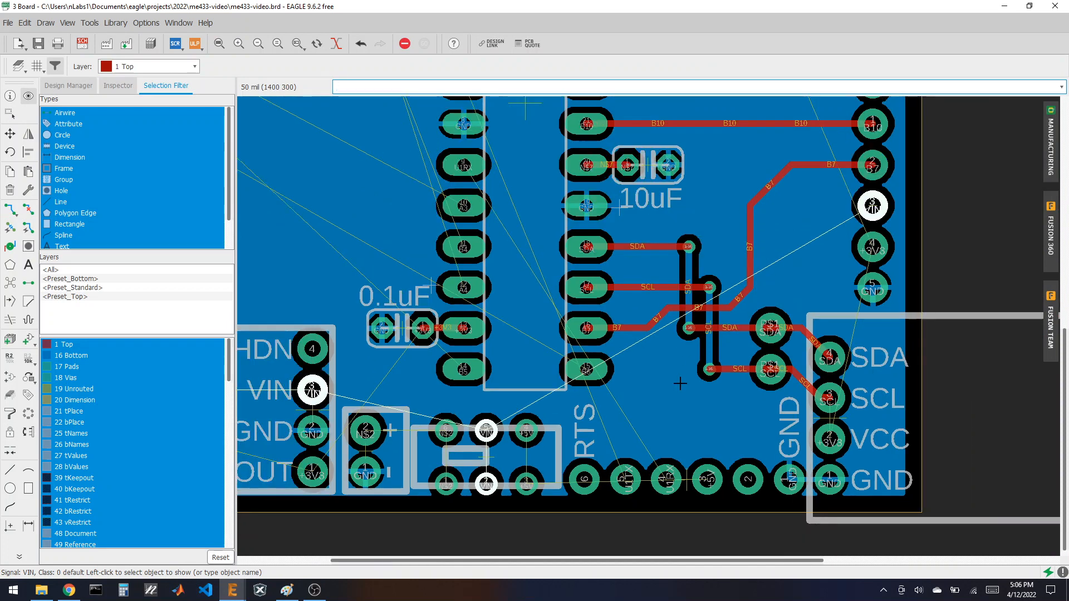
{"action": "scroll", "coordinate": [910, 409], "scroll_direction": "down", "scroll_amount": 3}
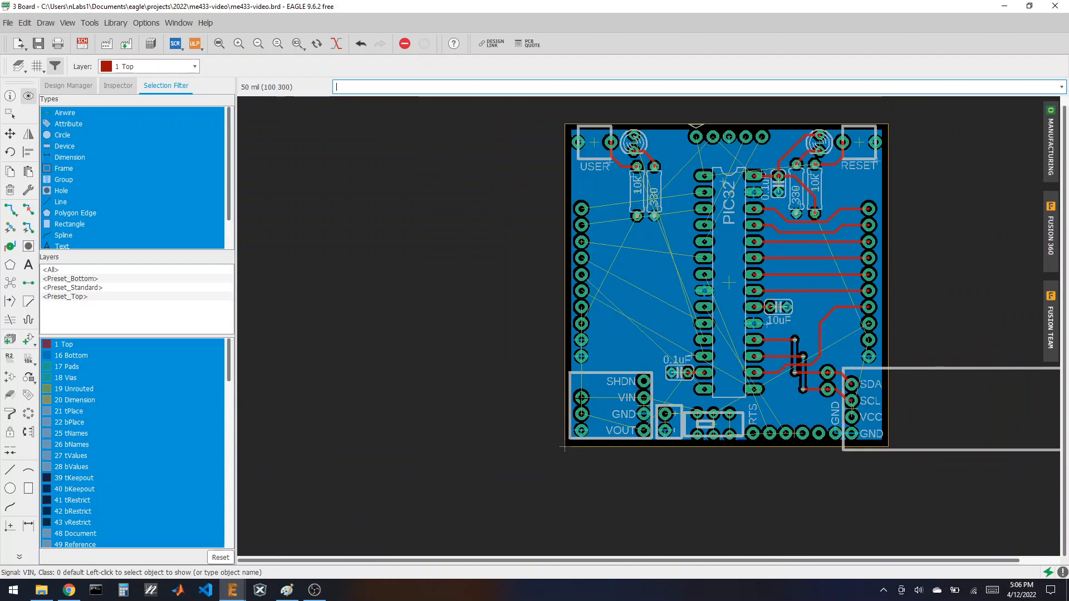
{"action": "left_click", "coordinate": [313, 592]}
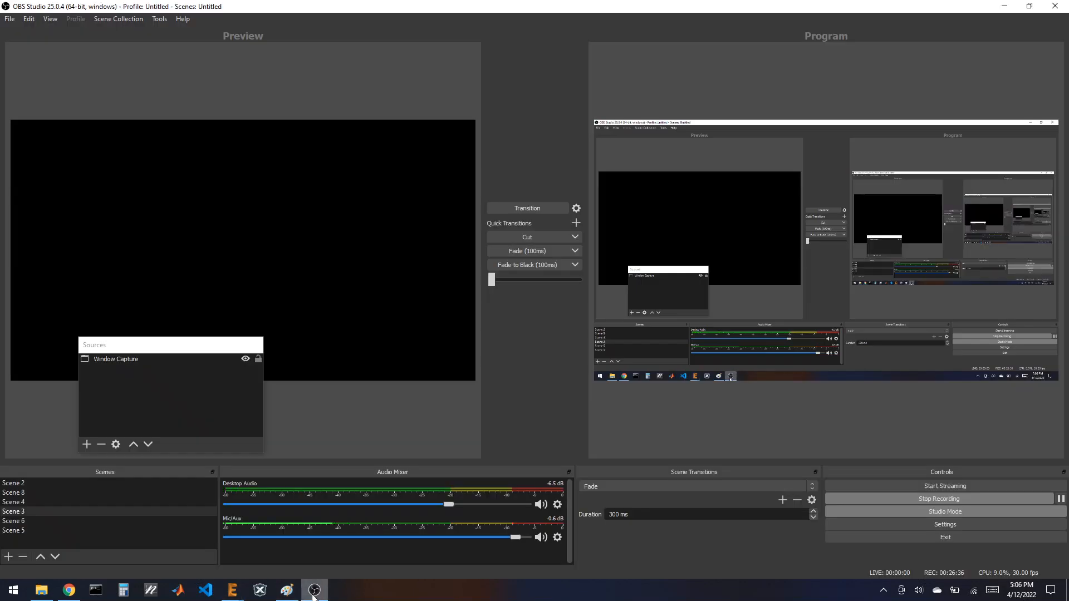
{"action": "left_click", "coordinate": [313, 593]}
- Route +3V3 on 1 Top from VCC pad 2 around the SCL and SDA pads to header pad 4, using the 5 mil alternate grid
{"action": "scroll", "coordinate": [796, 290], "scroll_direction": "up", "scroll_amount": 3}
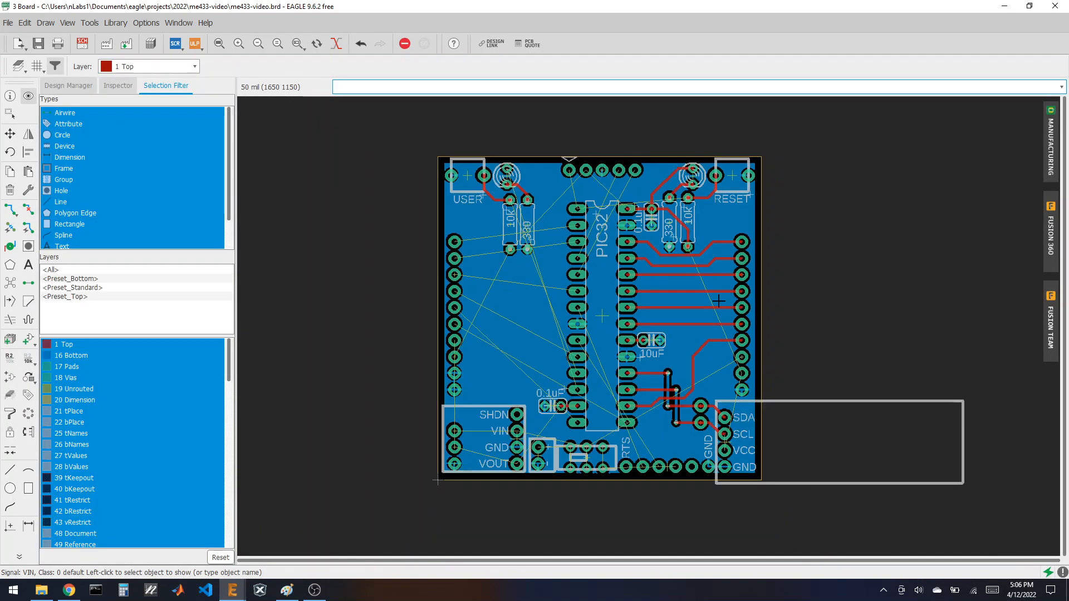
{"action": "scroll", "coordinate": [718, 300], "scroll_direction": "up", "scroll_amount": 4}
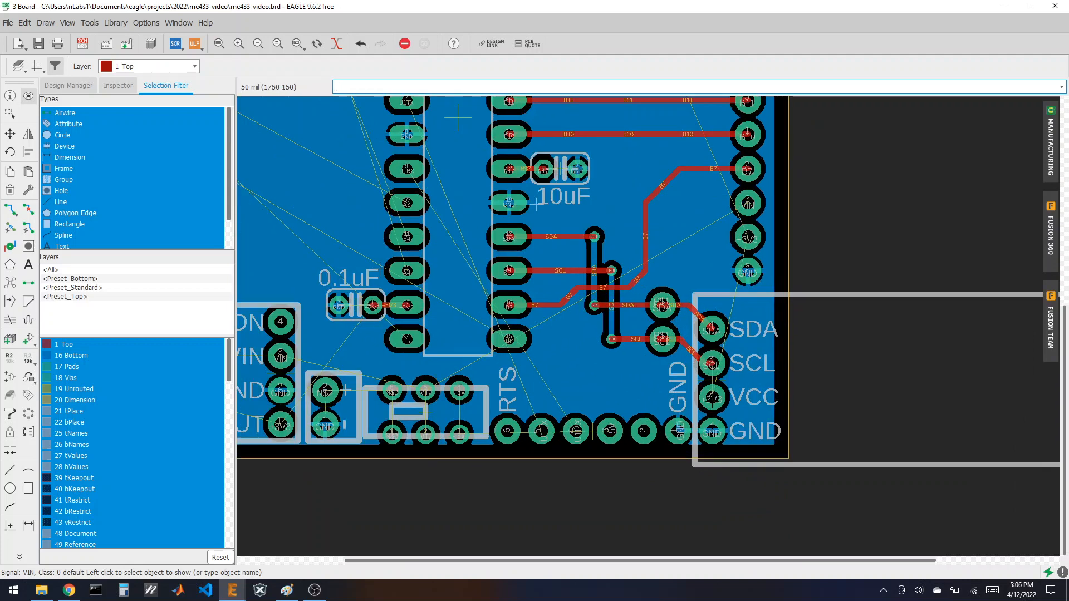
{"action": "scroll", "coordinate": [713, 399], "scroll_direction": "down", "scroll_amount": 1}
{"action": "scroll", "coordinate": [713, 402], "scroll_direction": "up", "scroll_amount": 3}
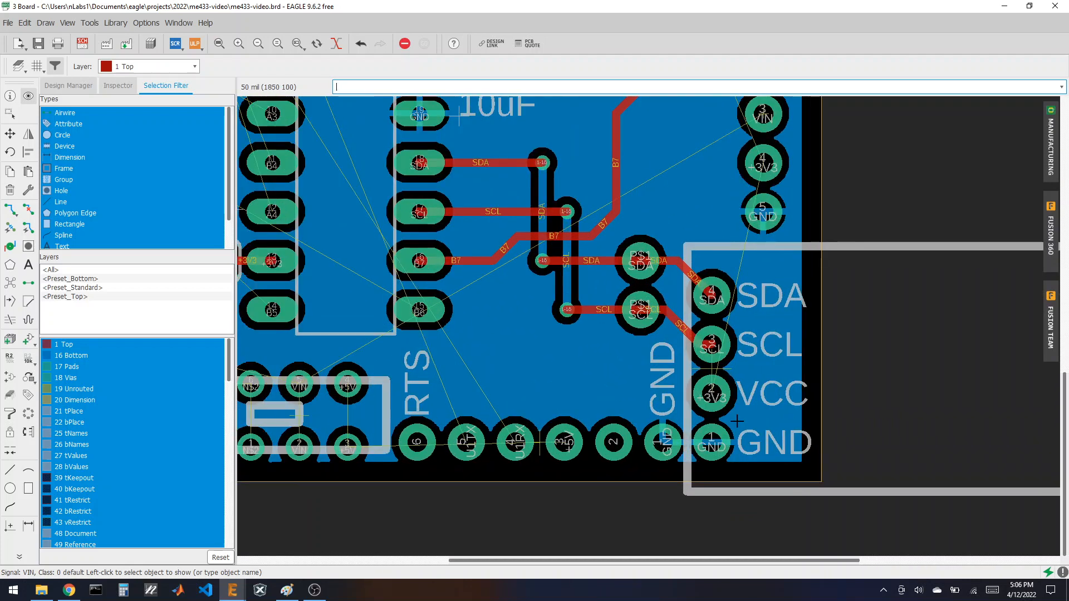
{"action": "left_click", "coordinate": [10, 209]}
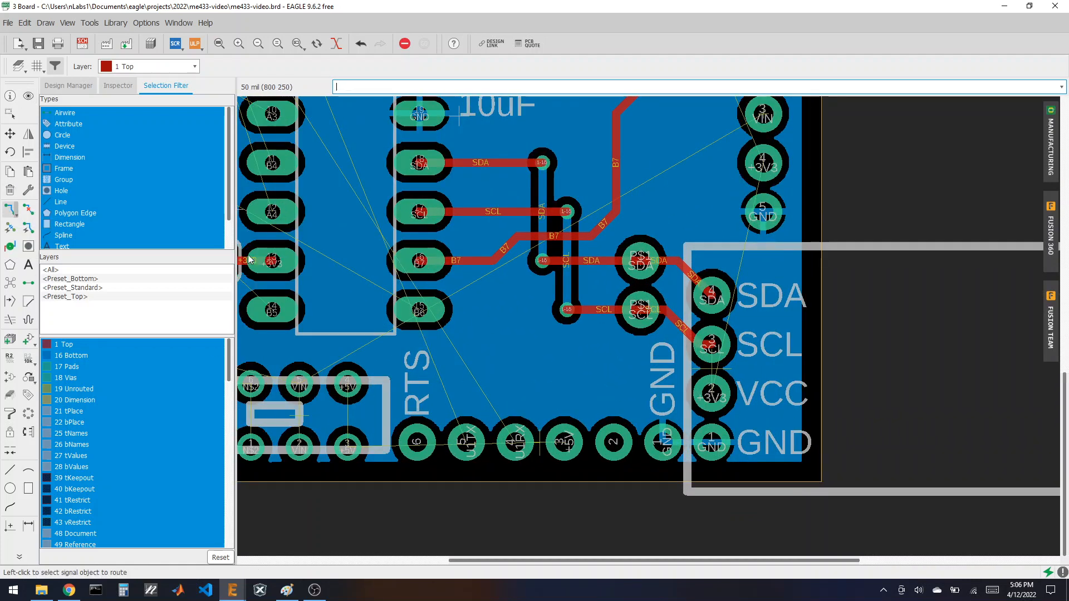
{"action": "left_click", "coordinate": [712, 395]}
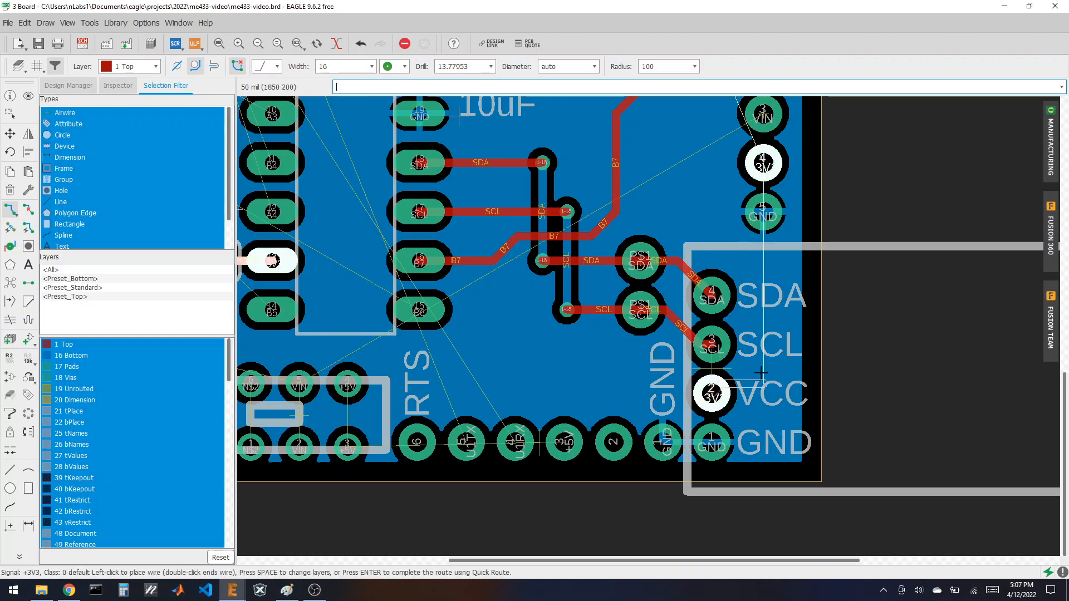
{"action": "key", "text": "alt"}
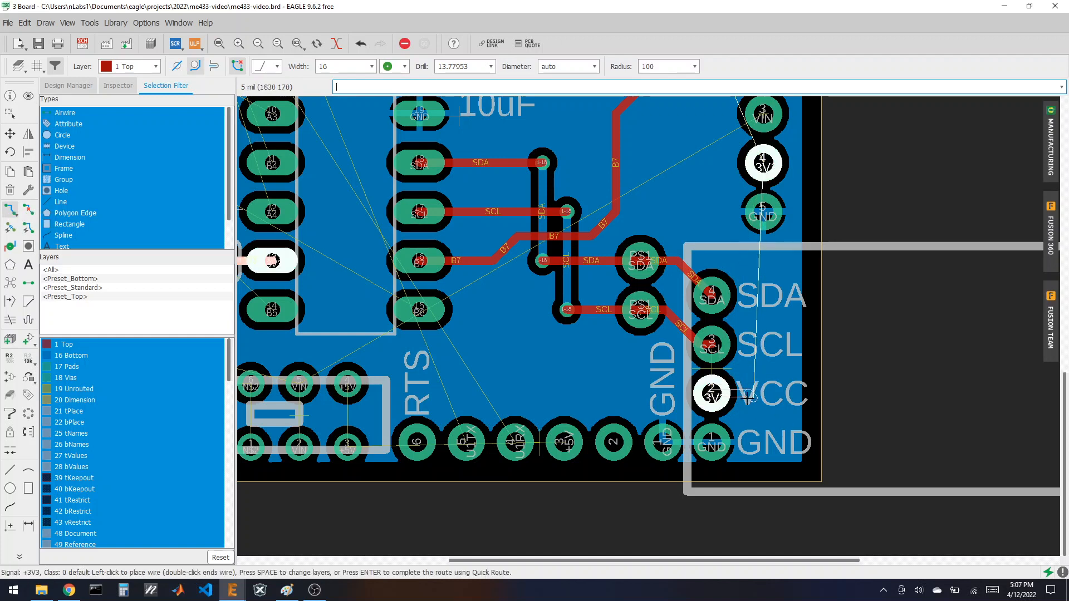
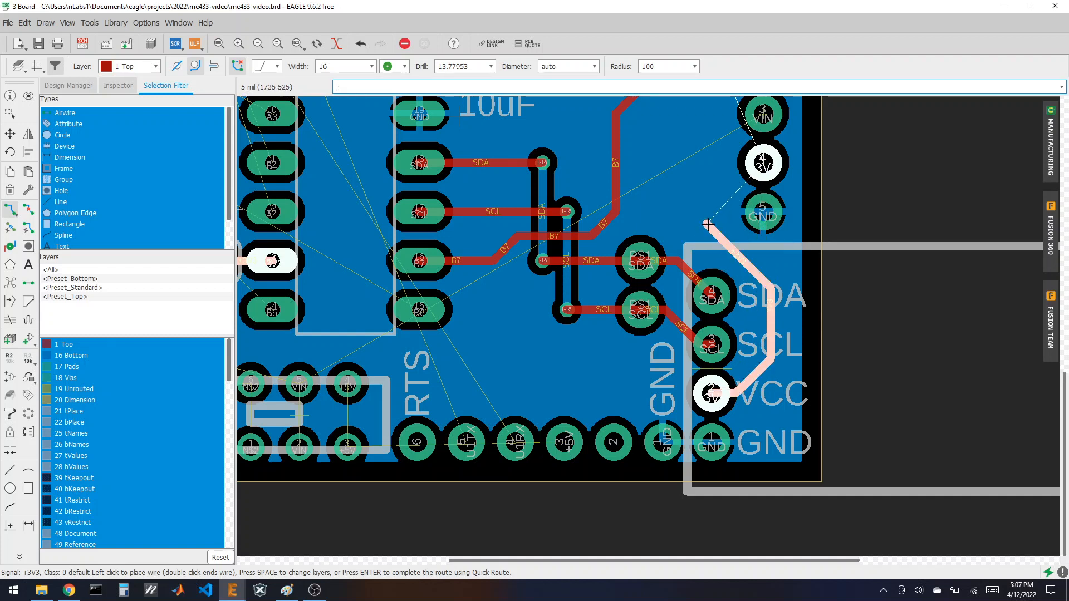
{"action": "left_click", "coordinate": [718, 163]}
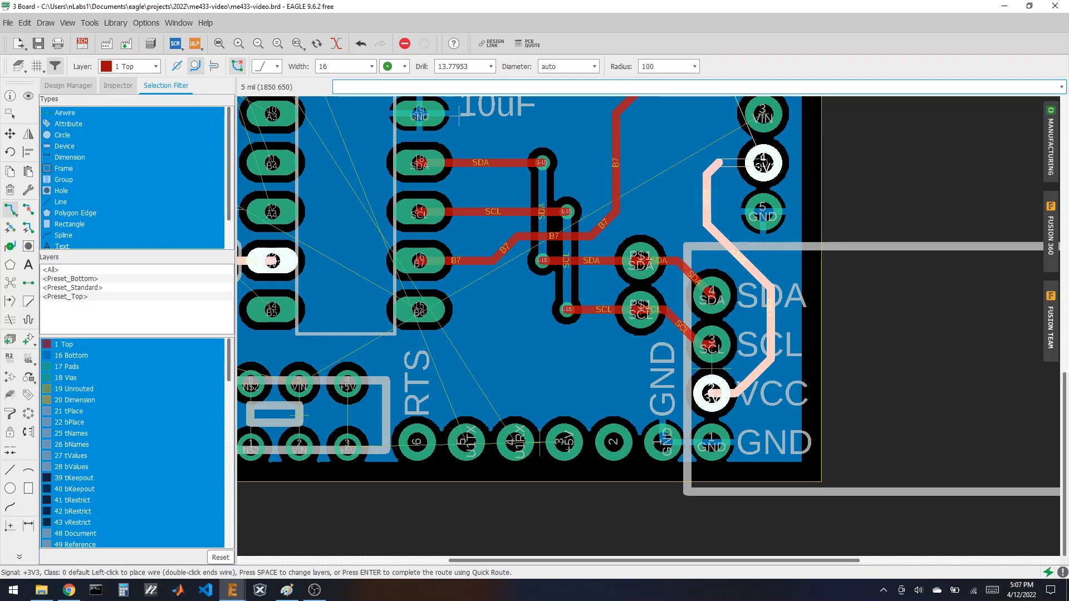
{"action": "left_click", "coordinate": [762, 163]}
{"action": "scroll", "coordinate": [774, 396], "scroll_direction": "down", "scroll_amount": 3}
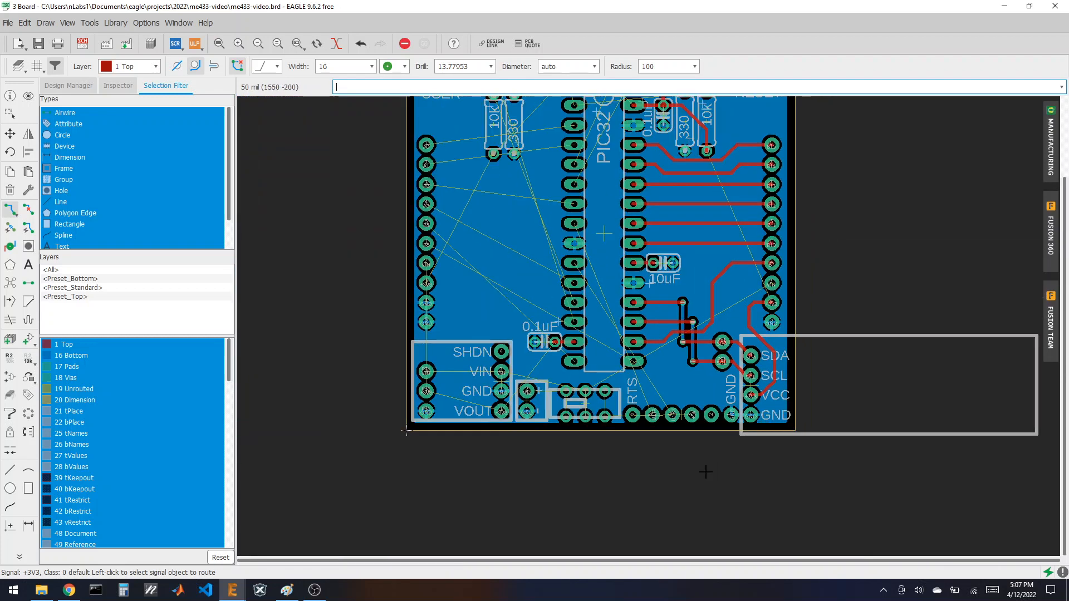
{"action": "scroll", "coordinate": [705, 472], "scroll_direction": "down", "scroll_amount": 2}
{"action": "scroll", "coordinate": [645, 279], "scroll_direction": "up", "scroll_amount": 5}
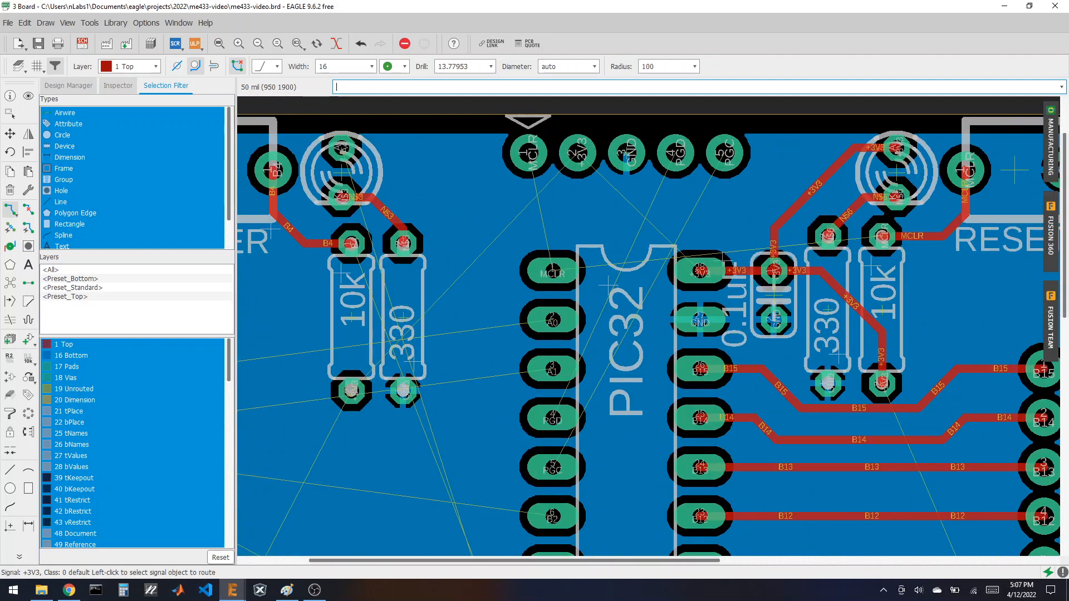
{"action": "scroll", "coordinate": [601, 150], "scroll_direction": "up", "scroll_amount": 2}
{"action": "scroll", "coordinate": [501, 167], "scroll_direction": "down", "scroll_amount": 2}
{"action": "scroll", "coordinate": [487, 167], "scroll_direction": "up", "scroll_amount": 2}
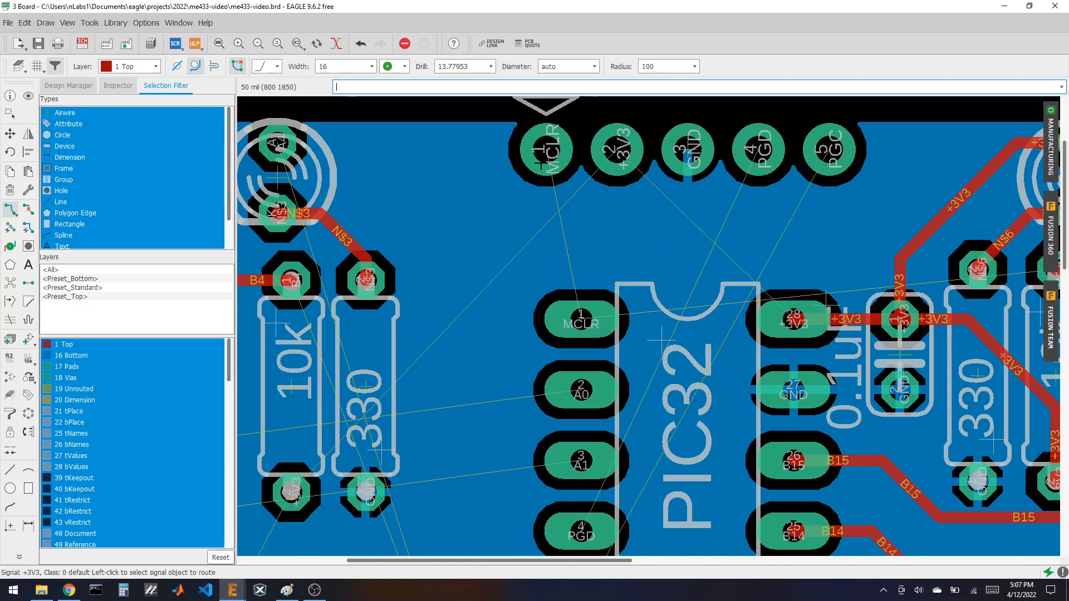
{"action": "left_click", "coordinate": [581, 318]}
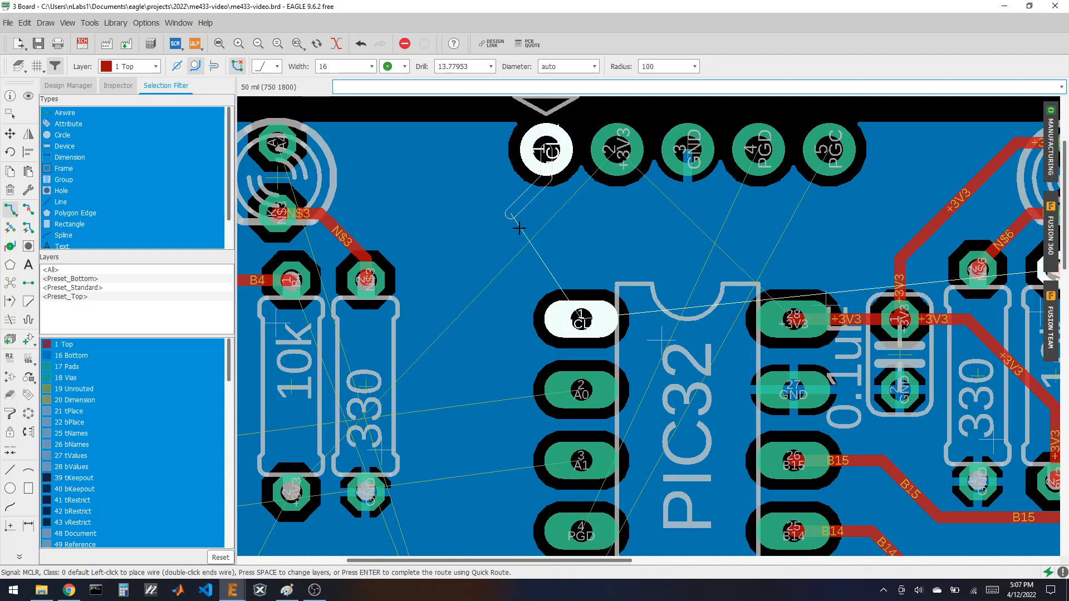
{"action": "scroll", "coordinate": [477, 223], "scroll_direction": "down", "scroll_amount": 5}
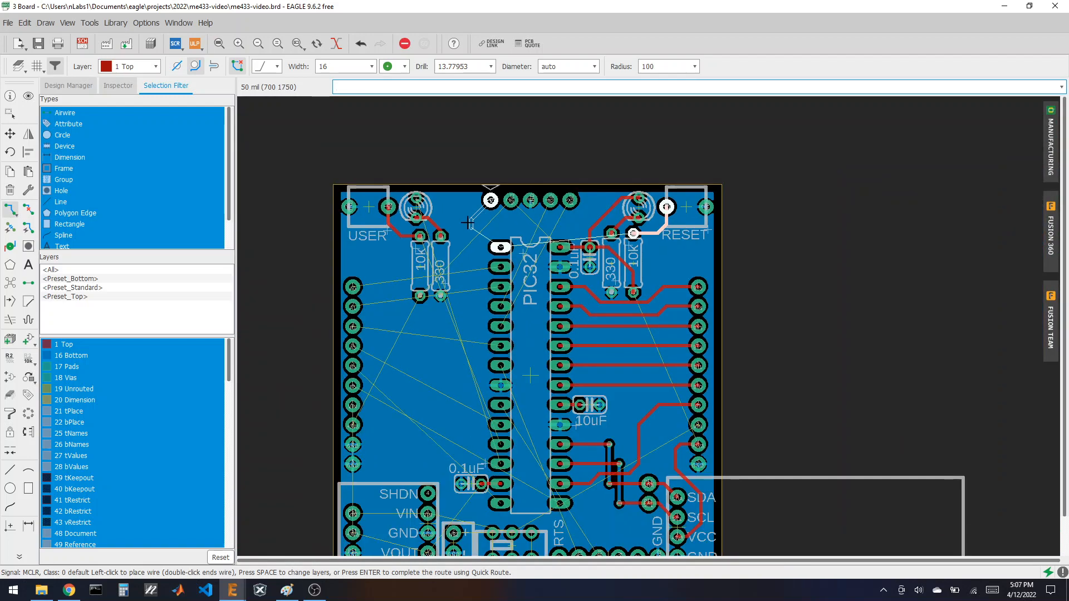
{"action": "scroll", "coordinate": [471, 234], "scroll_direction": "up", "scroll_amount": 5}
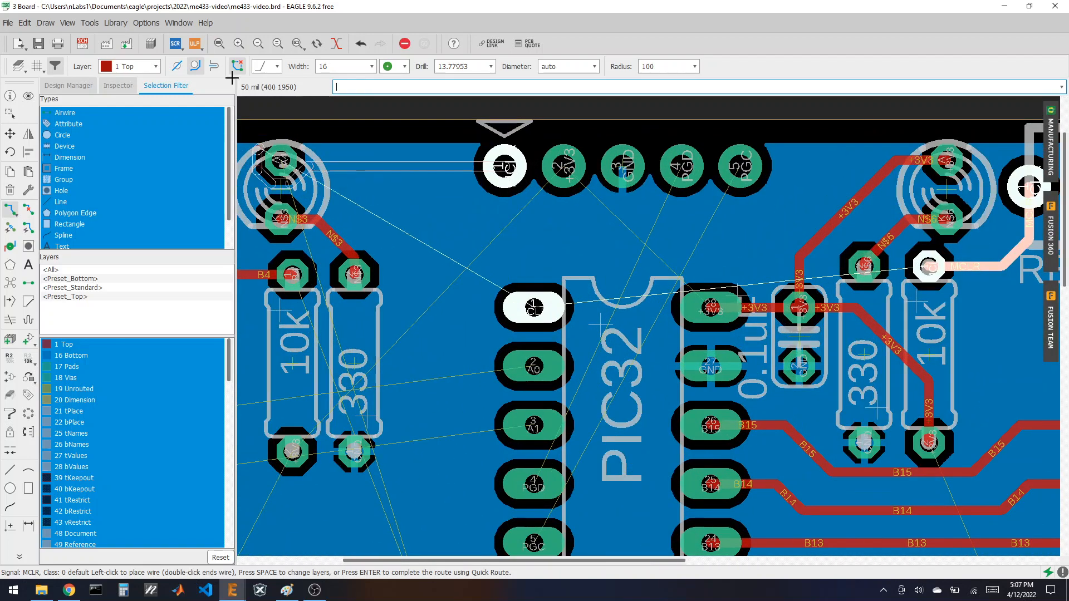
{"action": "double_click", "coordinate": [428, 176]}
{"action": "key", "text": "ctrl+z"}
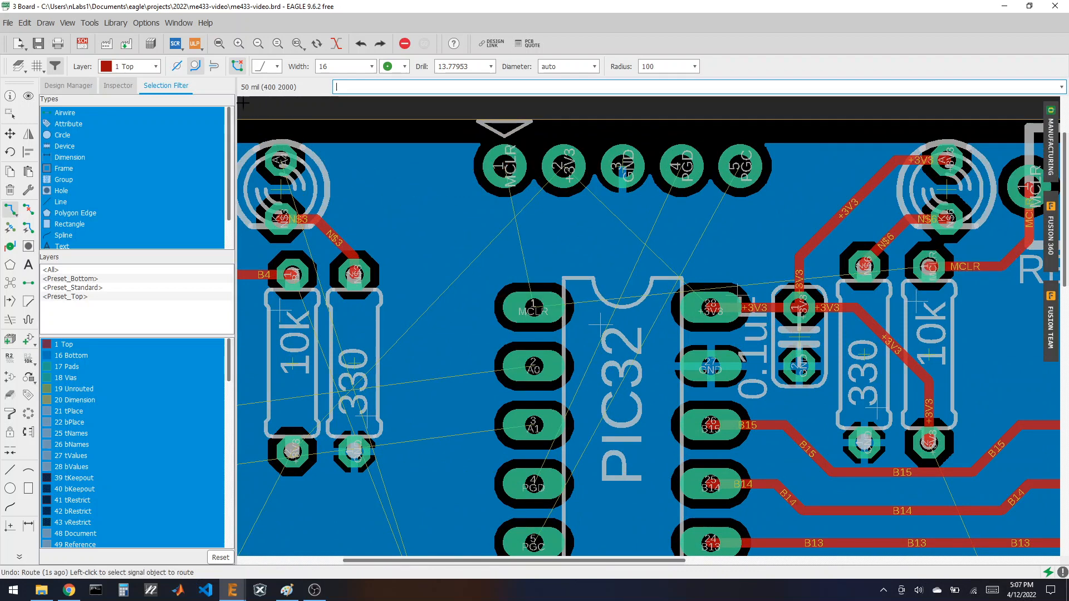
- Route MCLR on 16 Bottom from programming header pad 1 down to PIC32 pin 1 with a 16 mil trace and recalculate the ratsnest
{"action": "left_click", "coordinate": [133, 66]}
{"action": "left_click", "coordinate": [135, 88]}
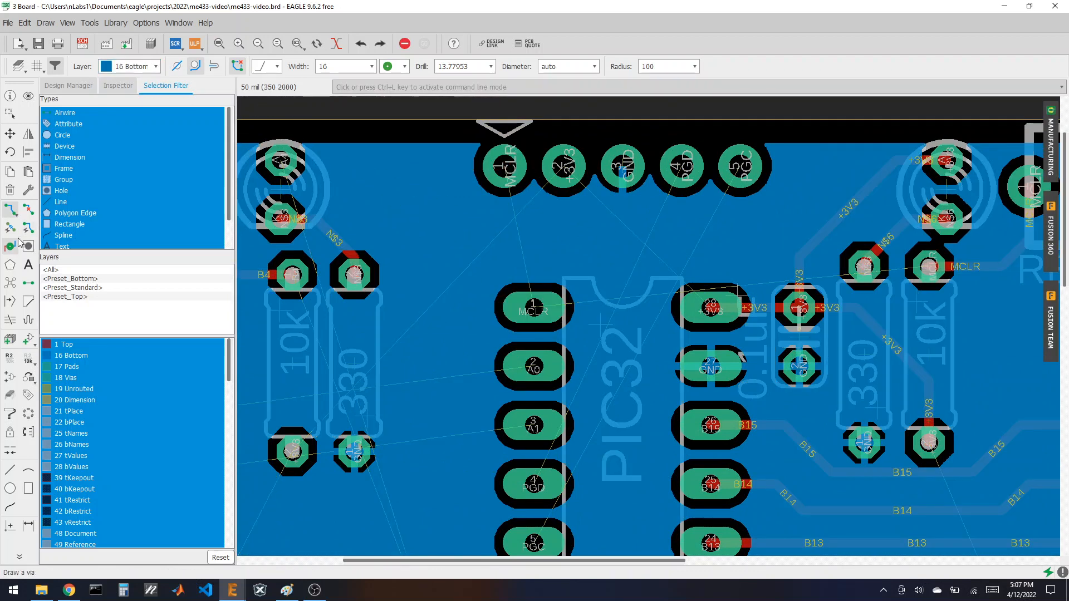
{"action": "left_click", "coordinate": [504, 166]}
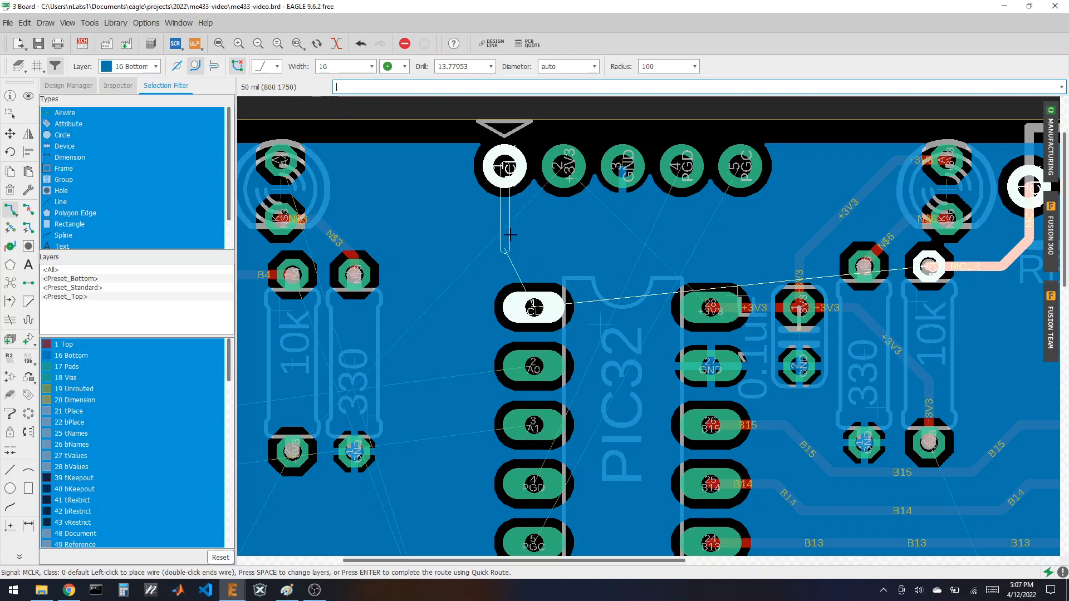
{"action": "left_click", "coordinate": [532, 306]}
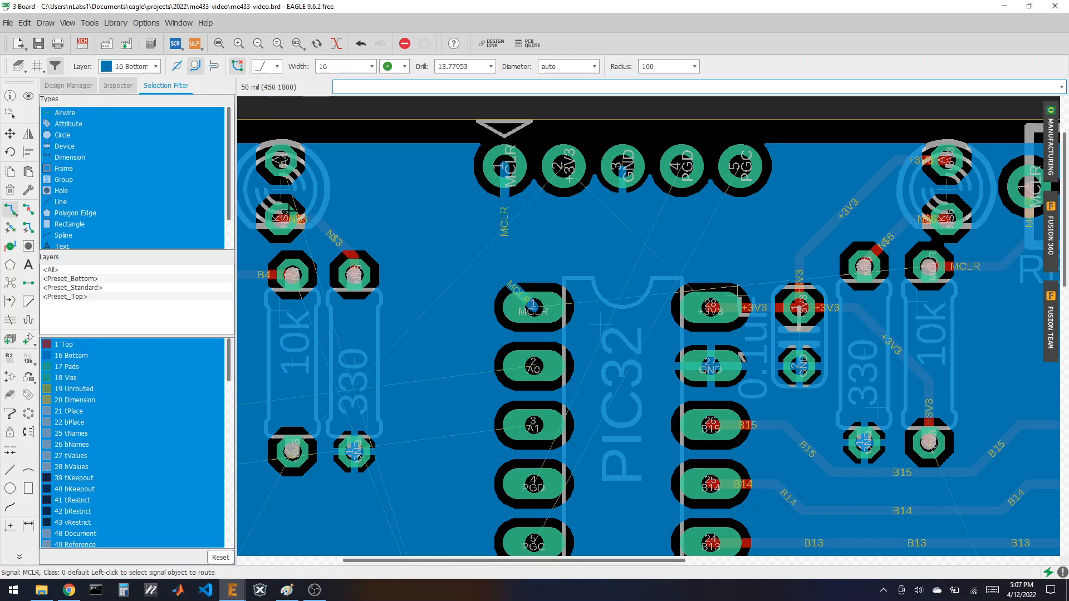
{"action": "left_click", "coordinate": [10, 283]}
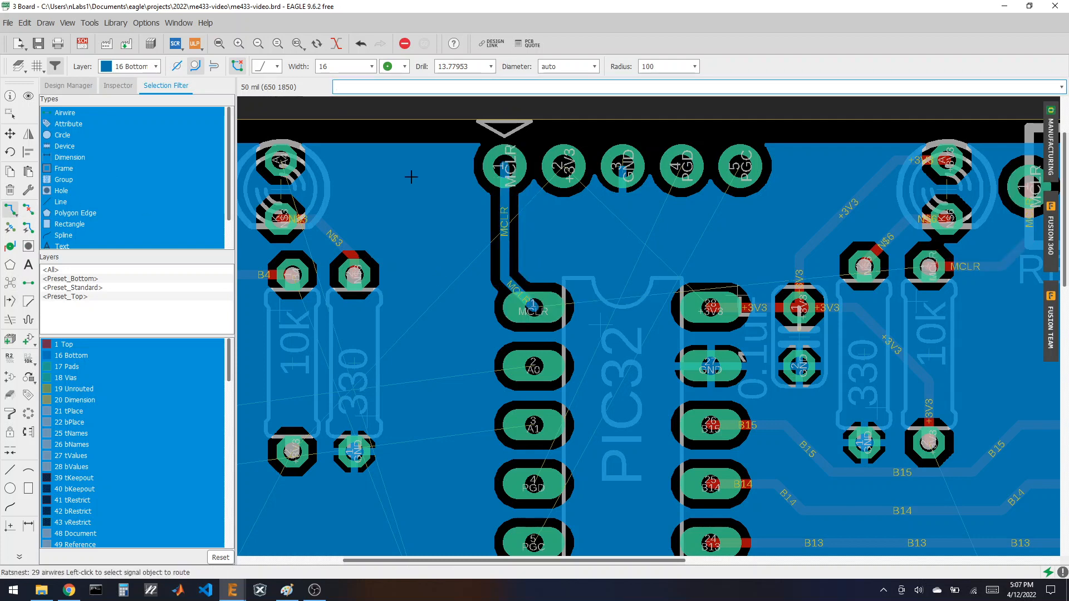
- Try routing +3V3 on 16 Bottom from programming header pad 2 diagonally to PIC32 pin 28 and recalculate the ratsnest
{"action": "scroll", "coordinate": [448, 177], "scroll_direction": "down", "scroll_amount": 2}
{"action": "scroll", "coordinate": [686, 252], "scroll_direction": "up", "scroll_amount": 2}
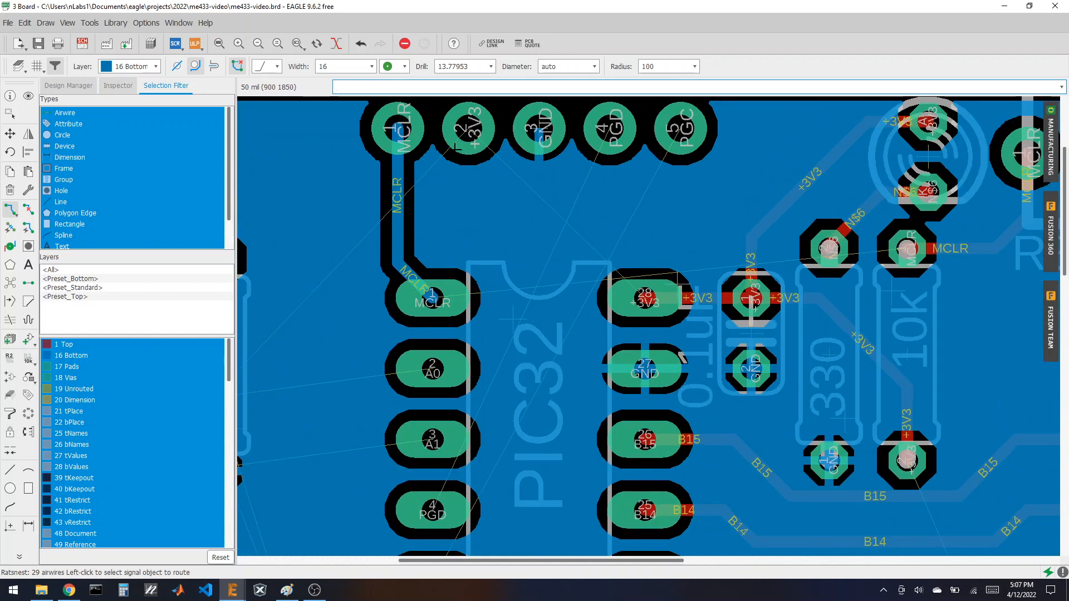
{"action": "left_click", "coordinate": [468, 130]}
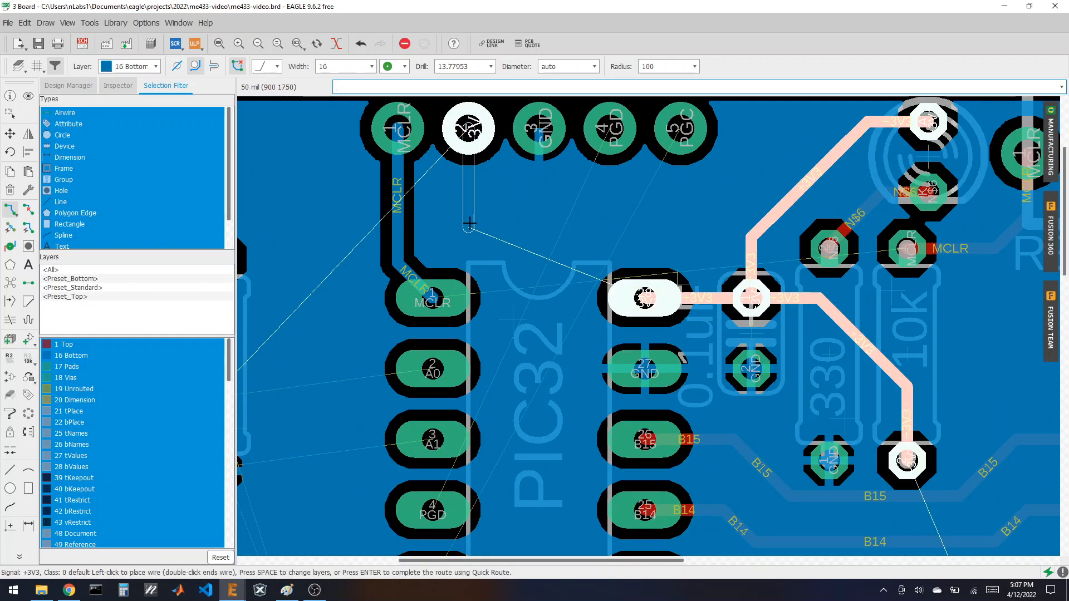
{"action": "left_click", "coordinate": [469, 223]}
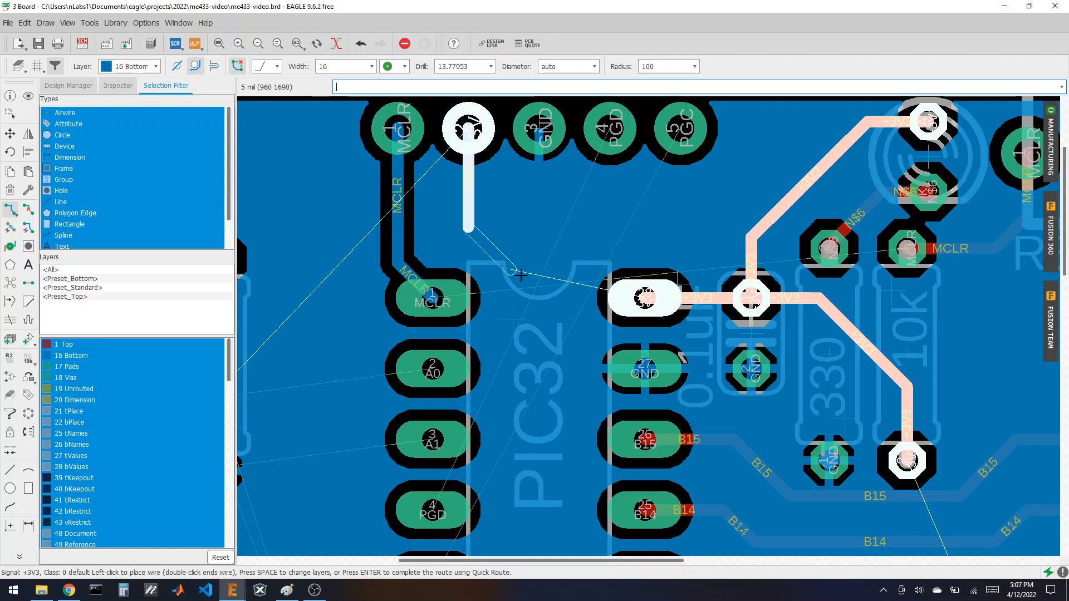
{"action": "left_click", "coordinate": [564, 297], "text": "alt"}
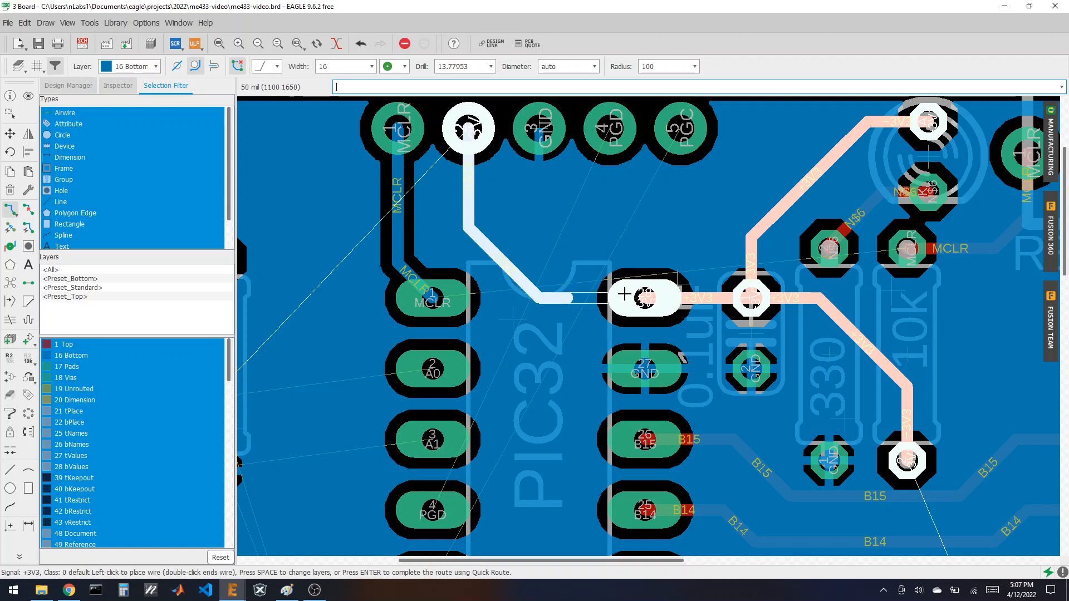
{"action": "left_click", "coordinate": [644, 298]}
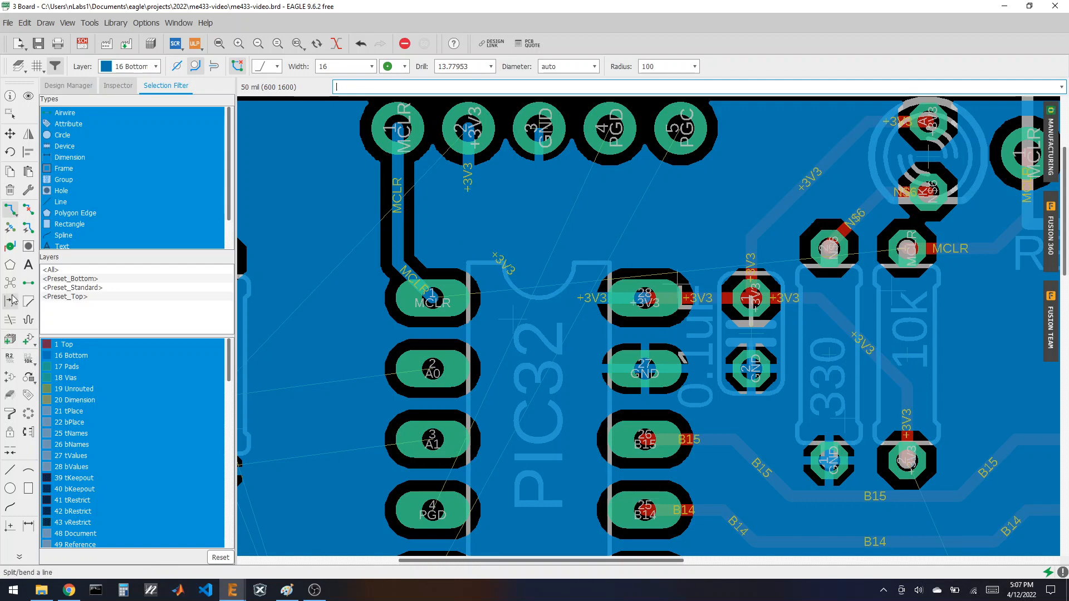
{"action": "scroll", "coordinate": [545, 192], "scroll_direction": "down", "scroll_amount": 2}
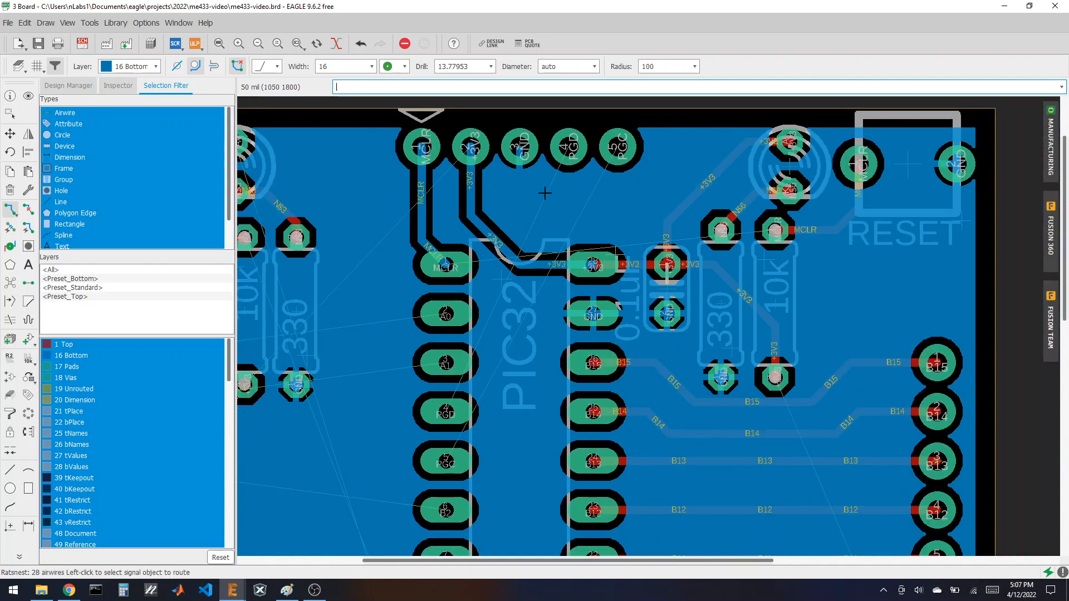
- Rip up the bottom-layer +3V3 trace between programming header pad 2 and PIC32 pin 28
{"action": "scroll", "coordinate": [535, 216], "scroll_direction": "up", "scroll_amount": 1}
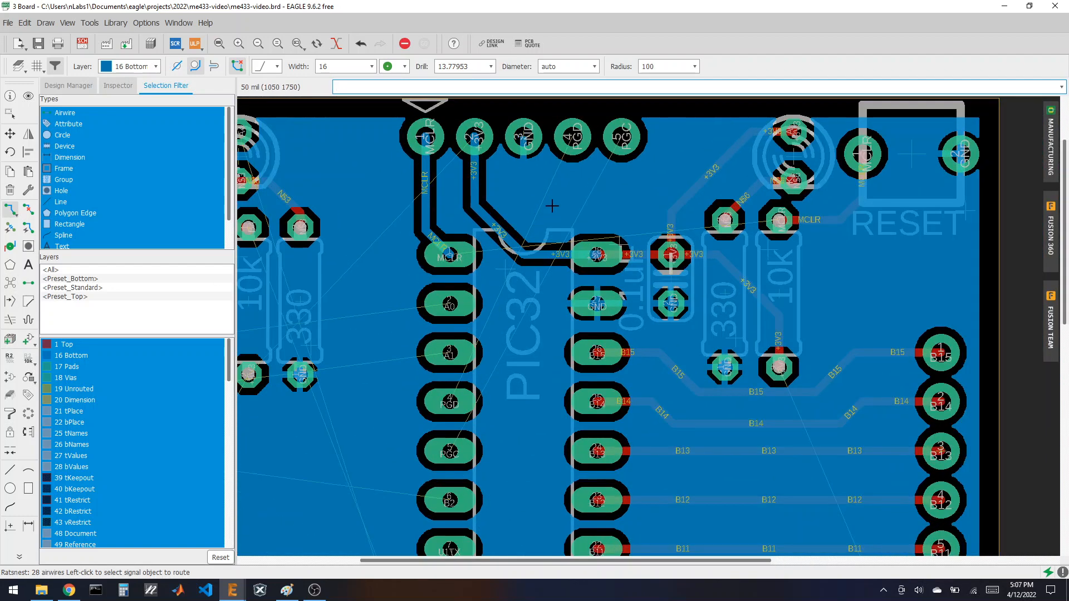
{"action": "scroll", "coordinate": [558, 186], "scroll_direction": "down", "scroll_amount": 1}
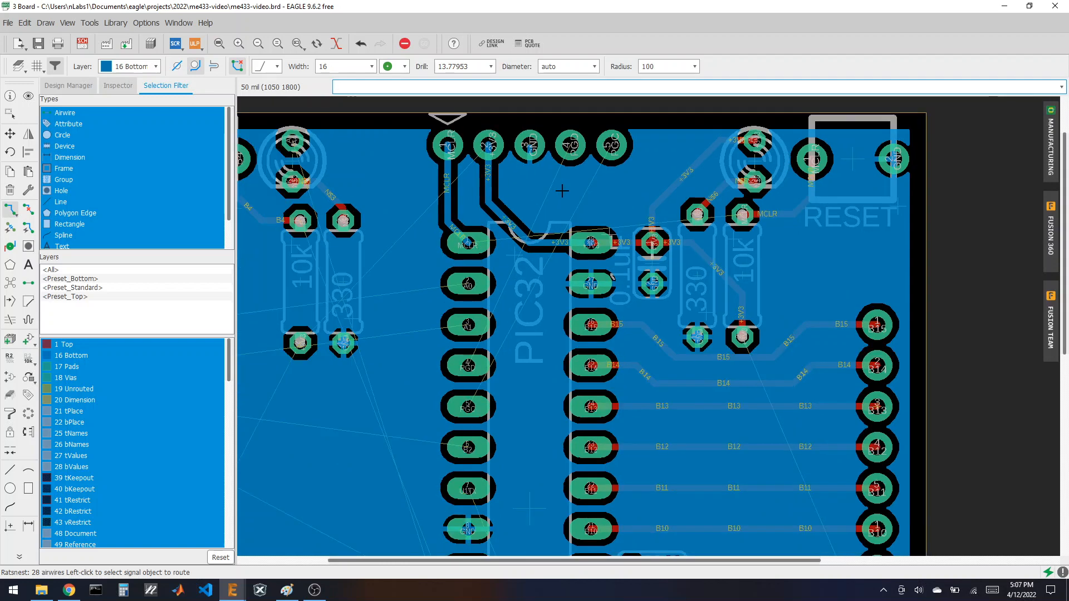
{"action": "scroll", "coordinate": [557, 188], "scroll_direction": "up", "scroll_amount": 2}
{"action": "left_click", "coordinate": [29, 96]}
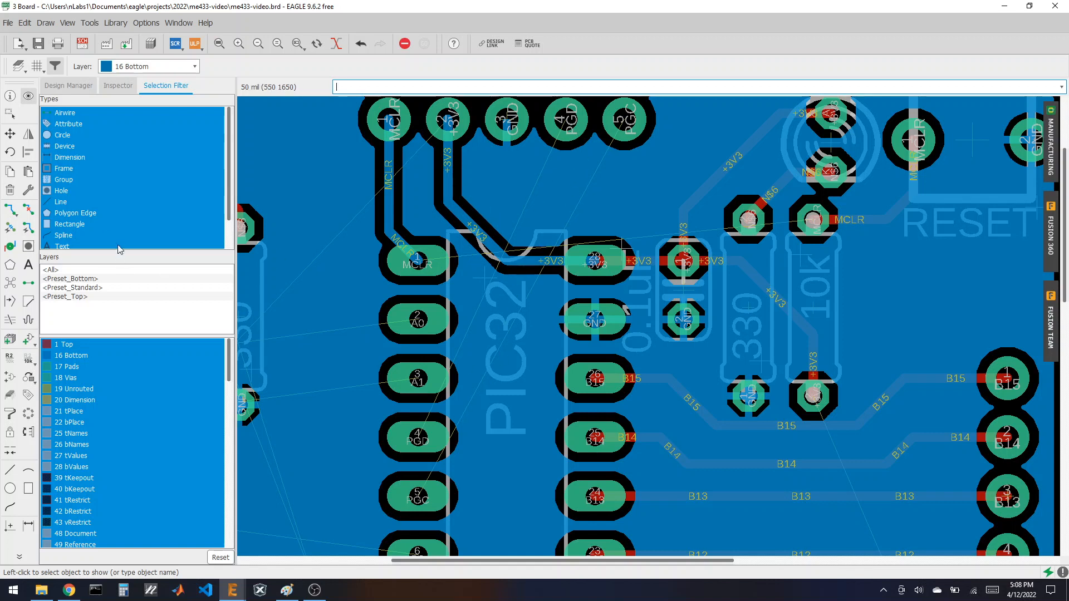
{"action": "left_click", "coordinate": [28, 210]}
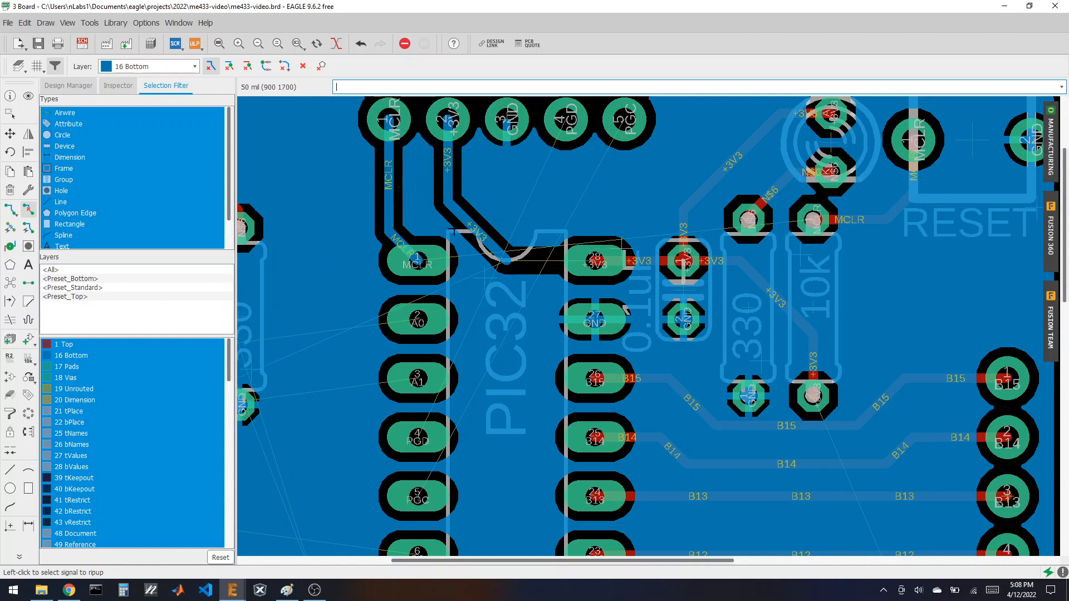
{"action": "left_click", "coordinate": [467, 228]}
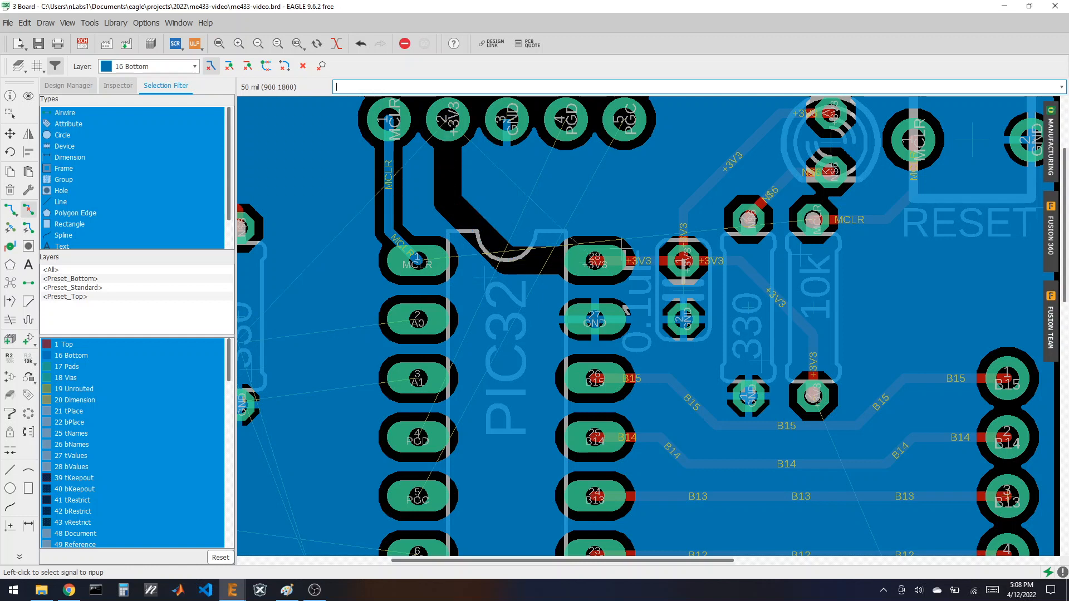
- Route MCLR with a 16 mil trace on 1 Top from PIC32 pin 1 past the chip's notch, ending just before the +3V3 trace
{"action": "left_click", "coordinate": [10, 209]}
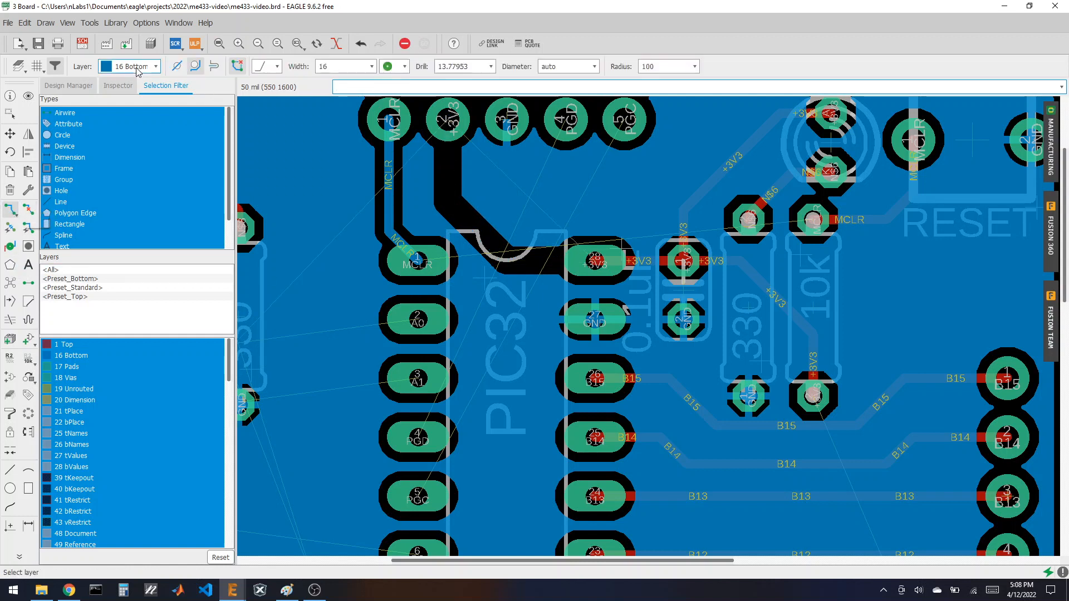
{"action": "left_click", "coordinate": [131, 67]}
{"action": "left_click", "coordinate": [125, 76]}
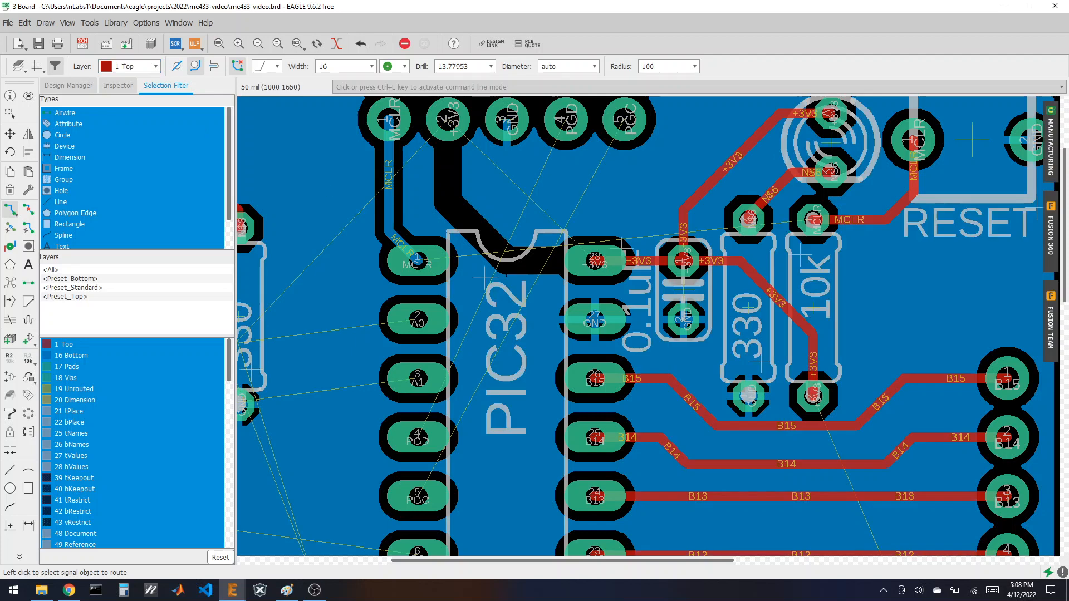
{"action": "left_click", "coordinate": [422, 266]}
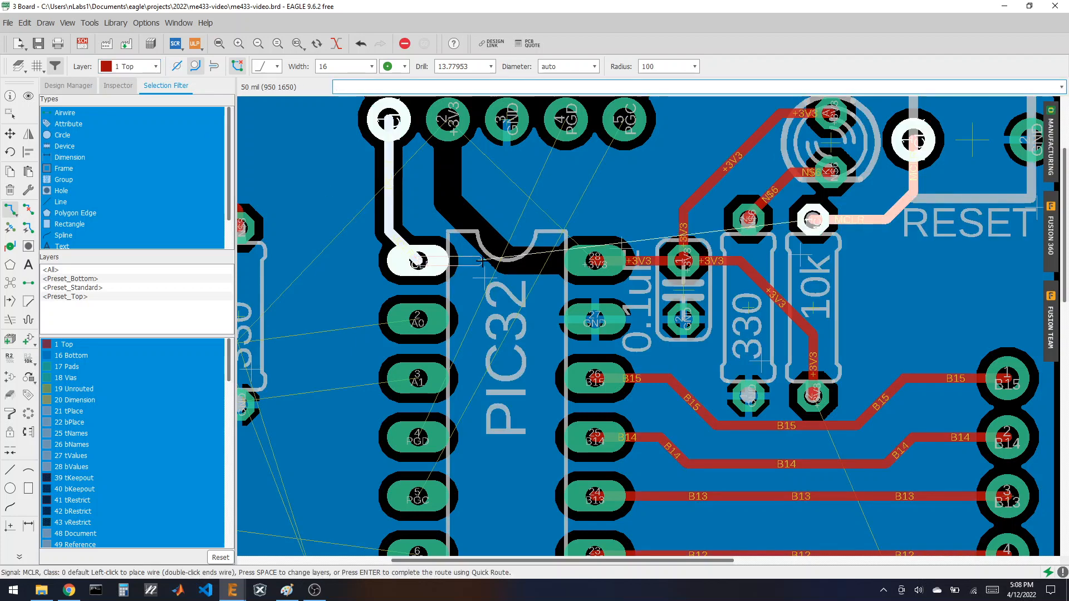
{"action": "scroll", "coordinate": [482, 260], "scroll_direction": "down", "scroll_amount": 1}
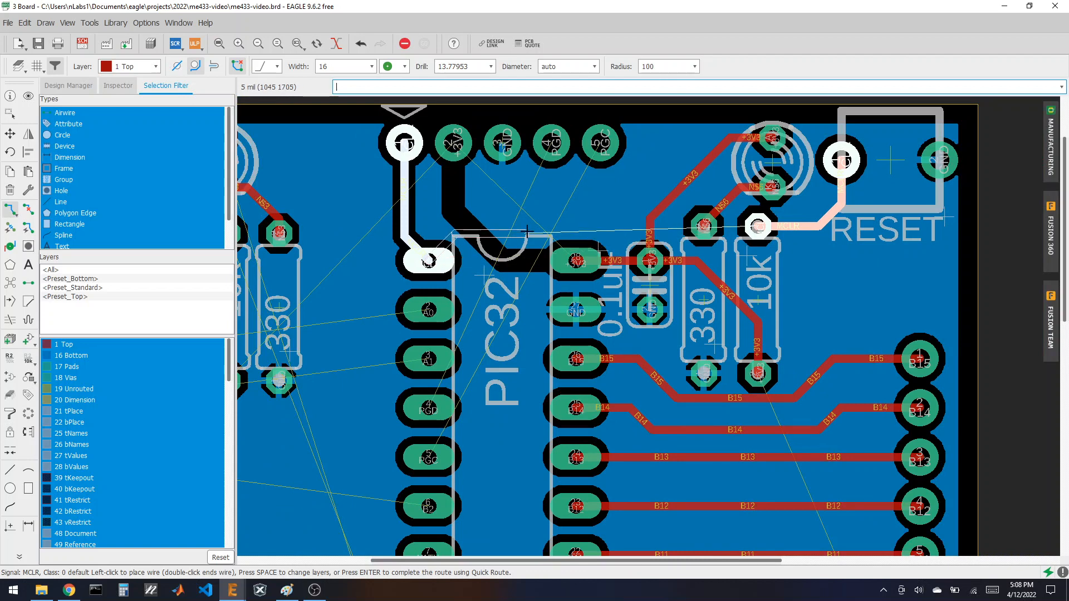
{"action": "left_click", "coordinate": [484, 260]}
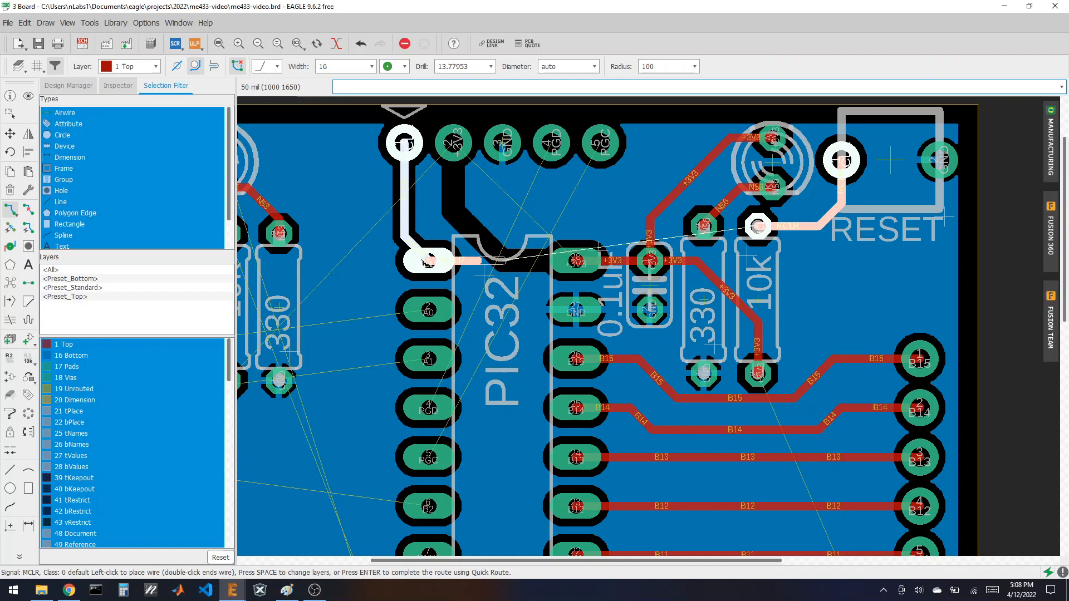
{"action": "left_click", "coordinate": [530, 211]}
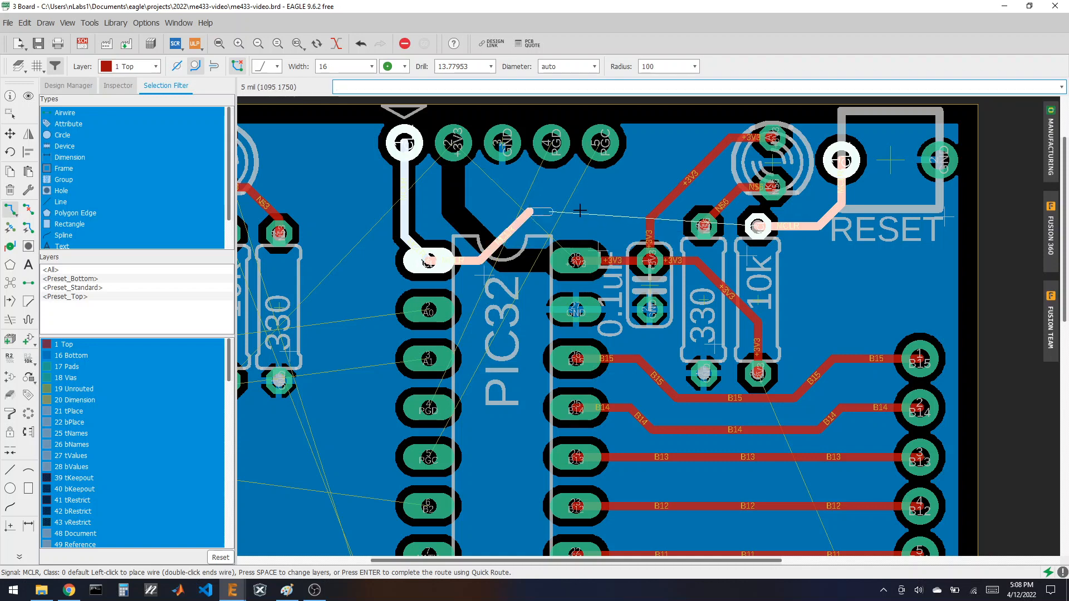
{"action": "double_click", "coordinate": [617, 211]}
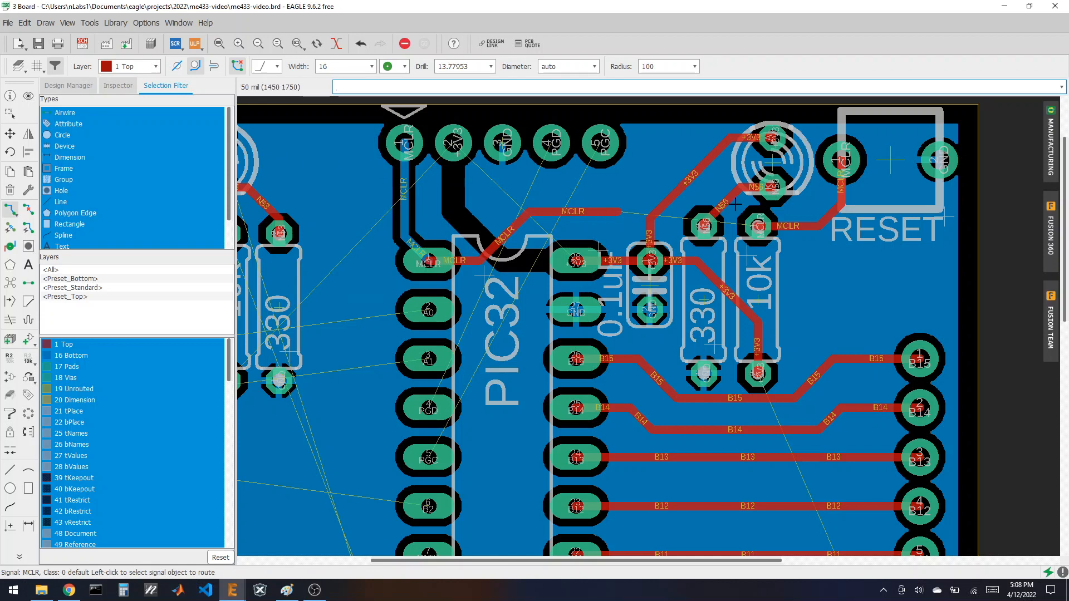
- Change the vertical +3V3 segment above the 0.1uF capacitor's pad 1 to layer 16 Bottom
{"action": "scroll", "coordinate": [735, 204], "scroll_direction": "up", "scroll_amount": 5}
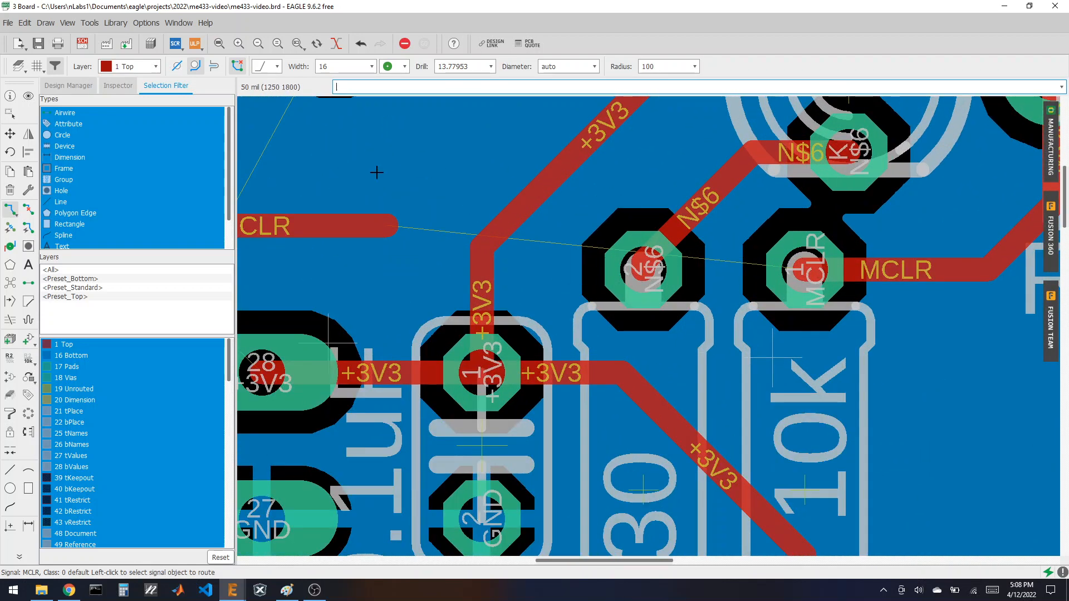
{"action": "left_click", "coordinate": [9, 95]}
{"action": "left_click", "coordinate": [486, 299]}
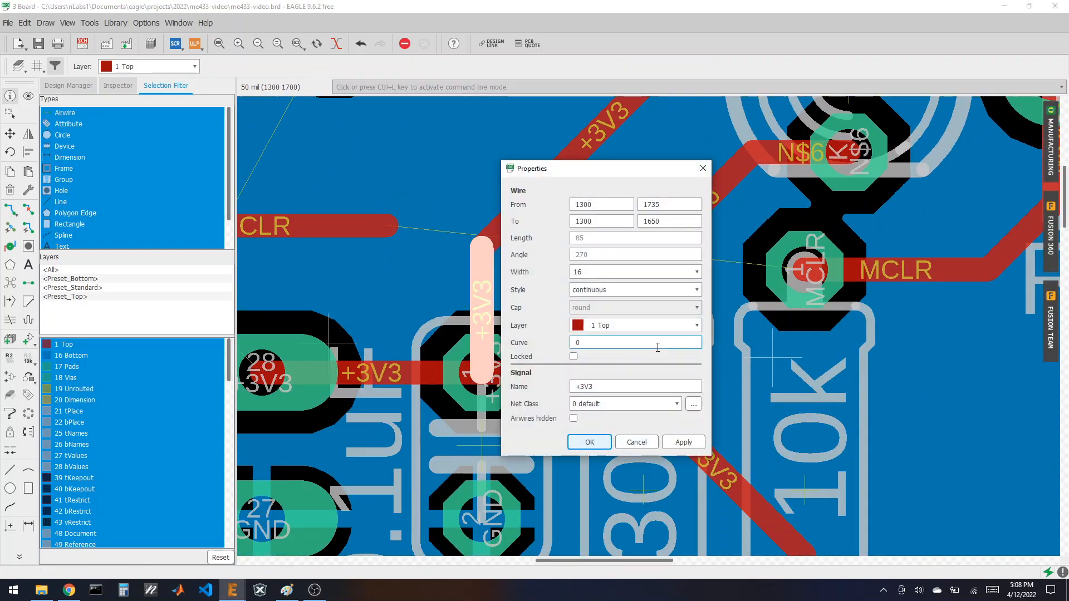
{"action": "left_click", "coordinate": [643, 329]}
{"action": "left_click", "coordinate": [634, 349]}
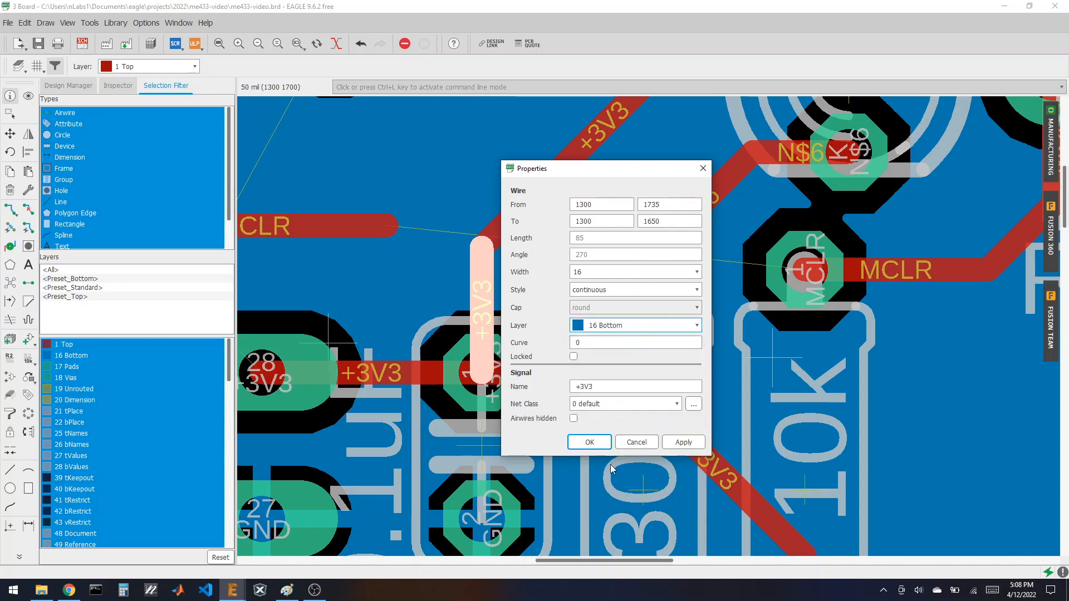
{"action": "left_click", "coordinate": [584, 440]}
- Change the remaining diagonal and horizontal +3V3 segments up to the LED's anode to layer 16 Bottom and recalculate the ratsnest
{"action": "scroll", "coordinate": [594, 193], "scroll_direction": "down", "scroll_amount": 2}
{"action": "left_click", "coordinate": [593, 196]}
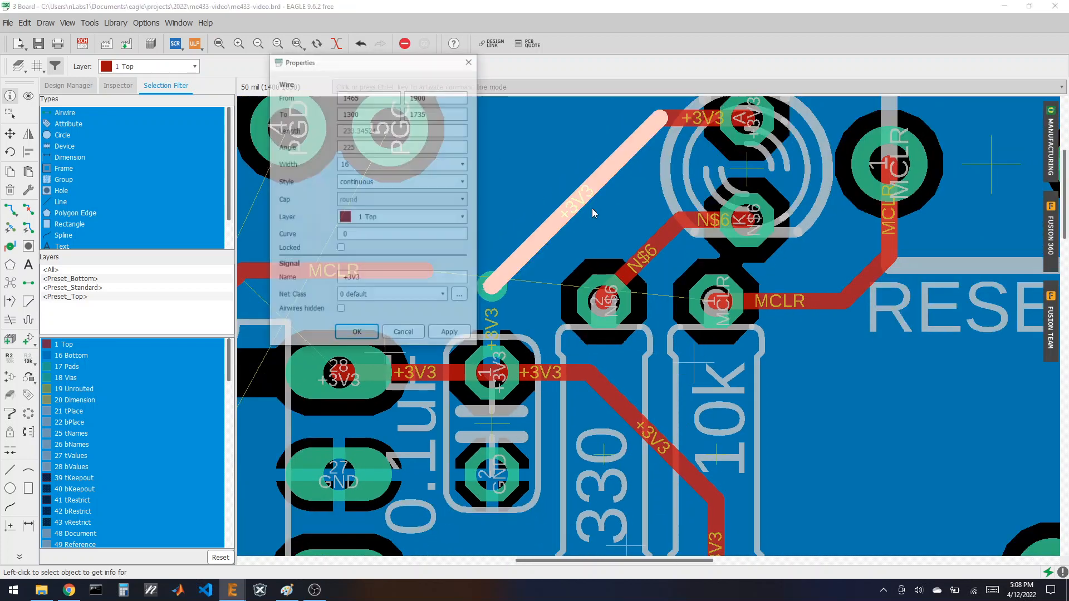
{"action": "left_click", "coordinate": [411, 217]}
{"action": "left_click", "coordinate": [406, 242]}
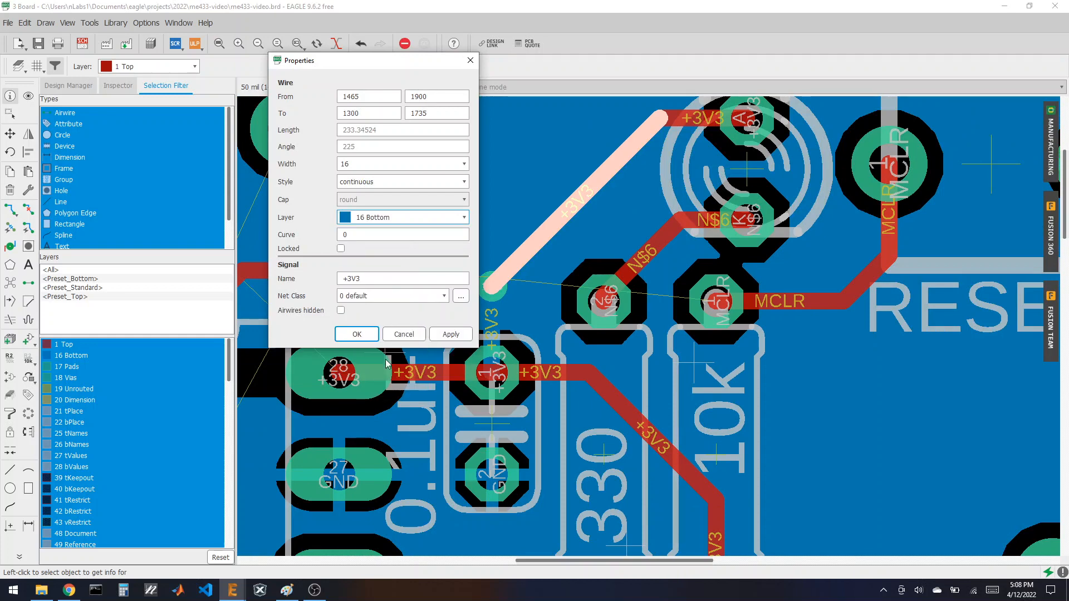
{"action": "left_click", "coordinate": [353, 334]}
{"action": "left_click", "coordinate": [669, 151]}
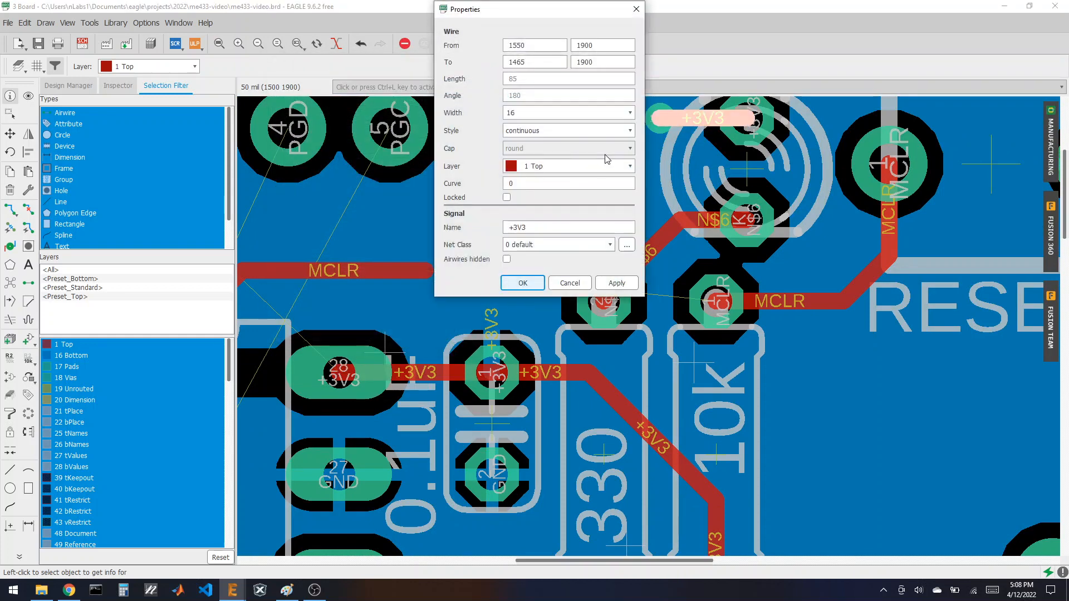
{"action": "left_click", "coordinate": [607, 166]}
{"action": "left_click", "coordinate": [544, 190]}
{"action": "left_click", "coordinate": [517, 282]}
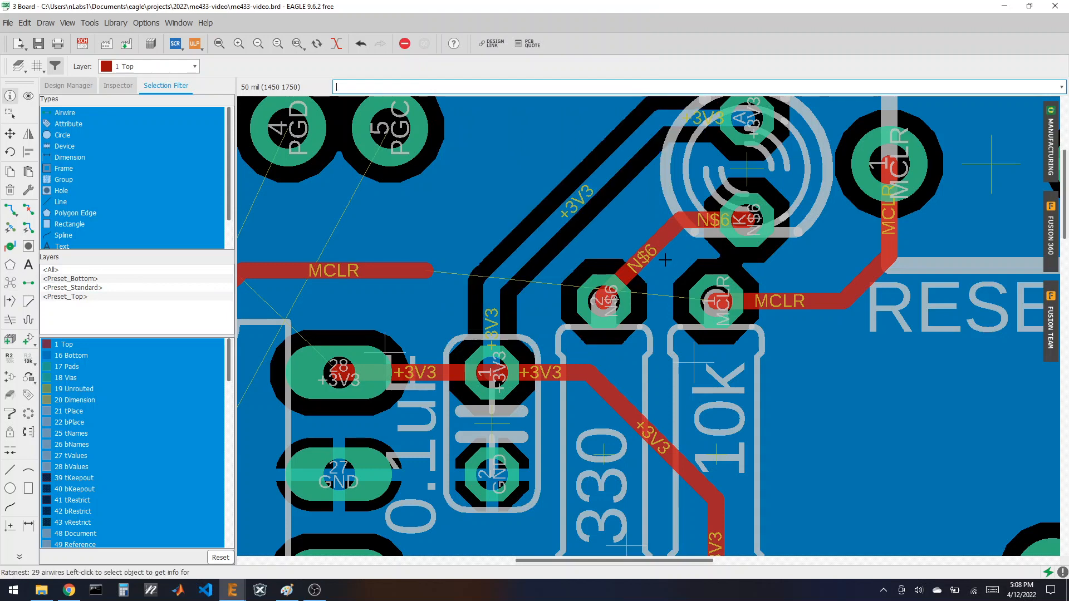
- Change the short N$6 segment at the 330 resistor's pad 2 to layer 16 Bottom
{"action": "left_click", "coordinate": [604, 293]}
{"action": "left_click", "coordinate": [603, 293]}
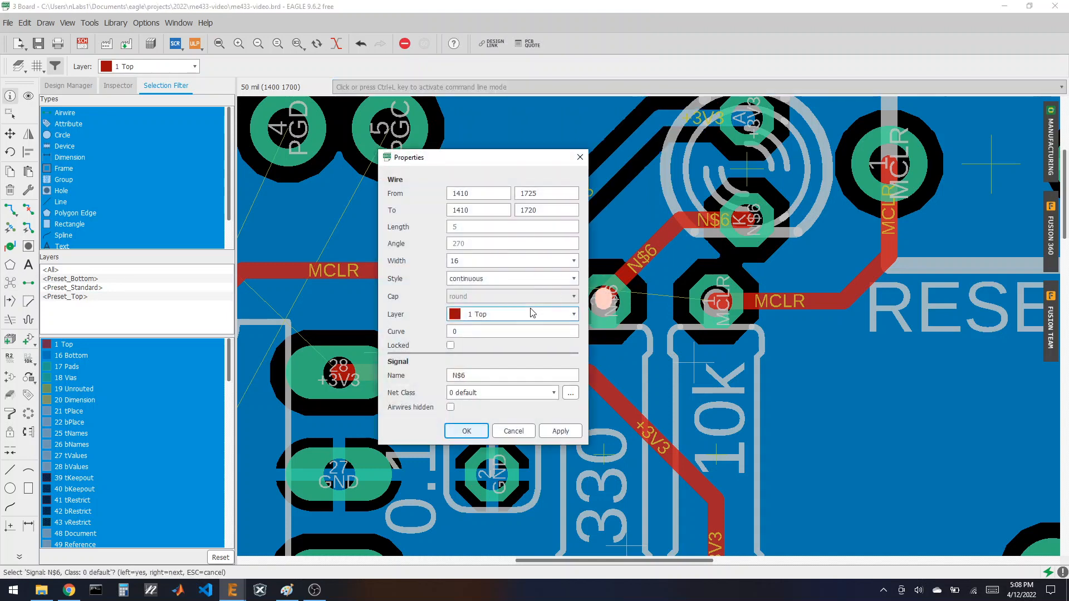
{"action": "left_click", "coordinate": [512, 314]}
{"action": "left_click", "coordinate": [512, 338]}
{"action": "left_click", "coordinate": [466, 432]}
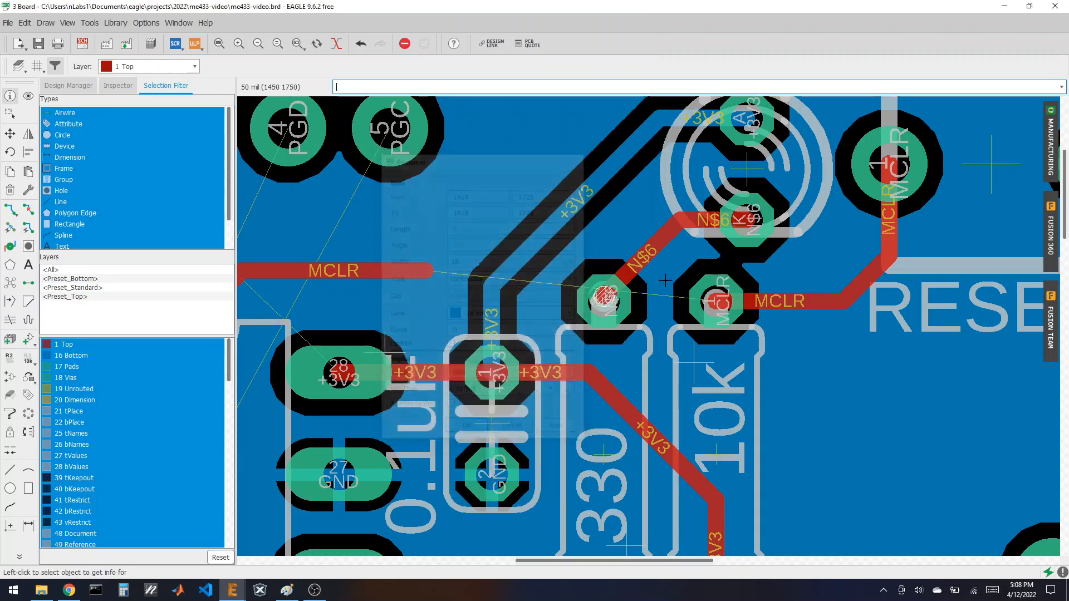
- Change the diagonal and horizontal N$6 segments up to the LED's cathode to layer 16 Bottom and recalculate the ratsnest
{"action": "left_click", "coordinate": [658, 240]}
{"action": "left_click", "coordinate": [512, 273]}
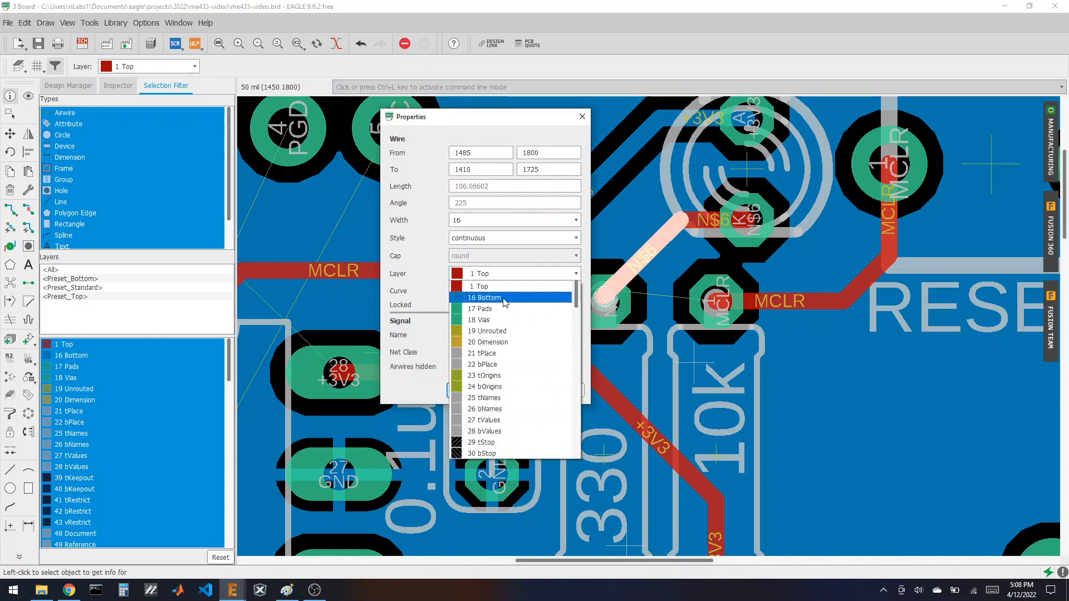
{"action": "left_click", "coordinate": [490, 289]}
{"action": "left_click", "coordinate": [469, 390]}
{"action": "left_click", "coordinate": [715, 220]}
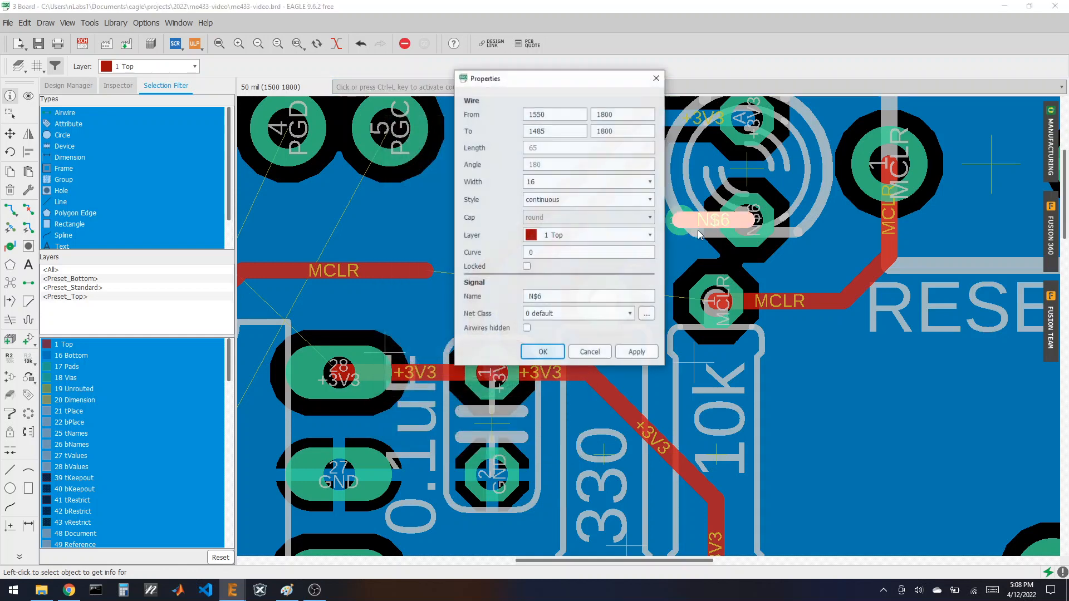
{"action": "left_click", "coordinate": [612, 235]}
{"action": "left_click", "coordinate": [556, 251]}
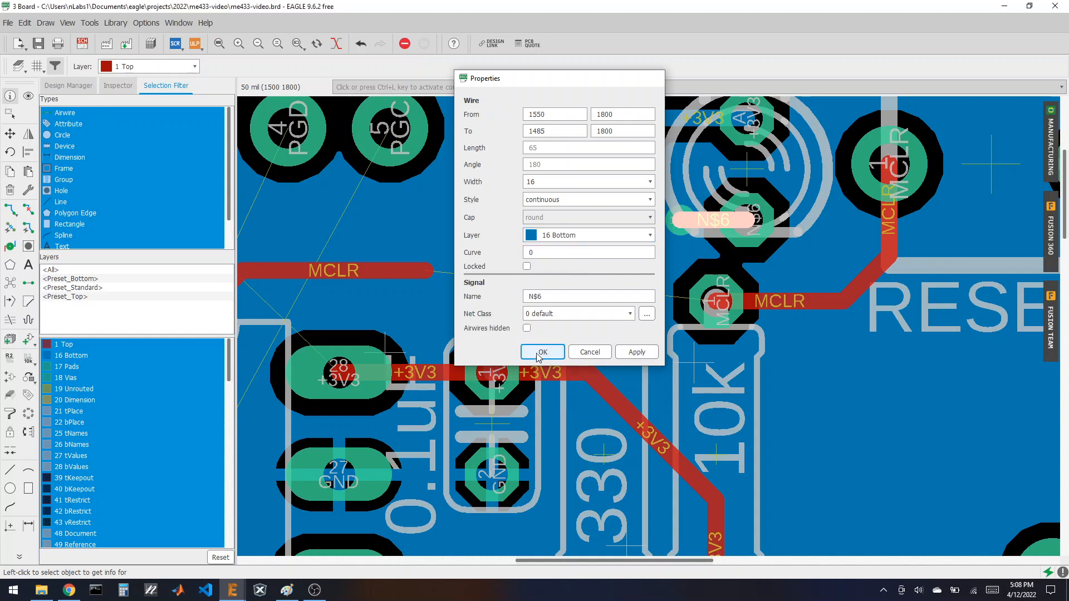
{"action": "left_click", "coordinate": [543, 352]}
{"action": "left_click", "coordinate": [10, 282]}
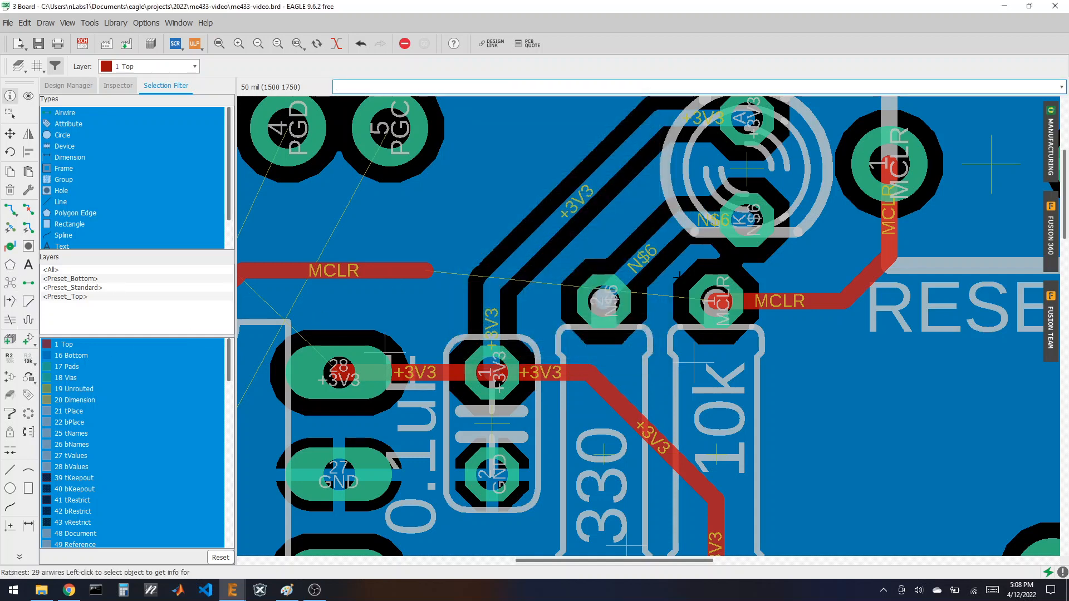
- Extend the MCLR trace at 16 mil on 1 Top from its open end across the bottom-layer +3V3 and N$6 traces to the 10k resistor's pad 1
{"action": "left_click", "coordinate": [10, 210]}
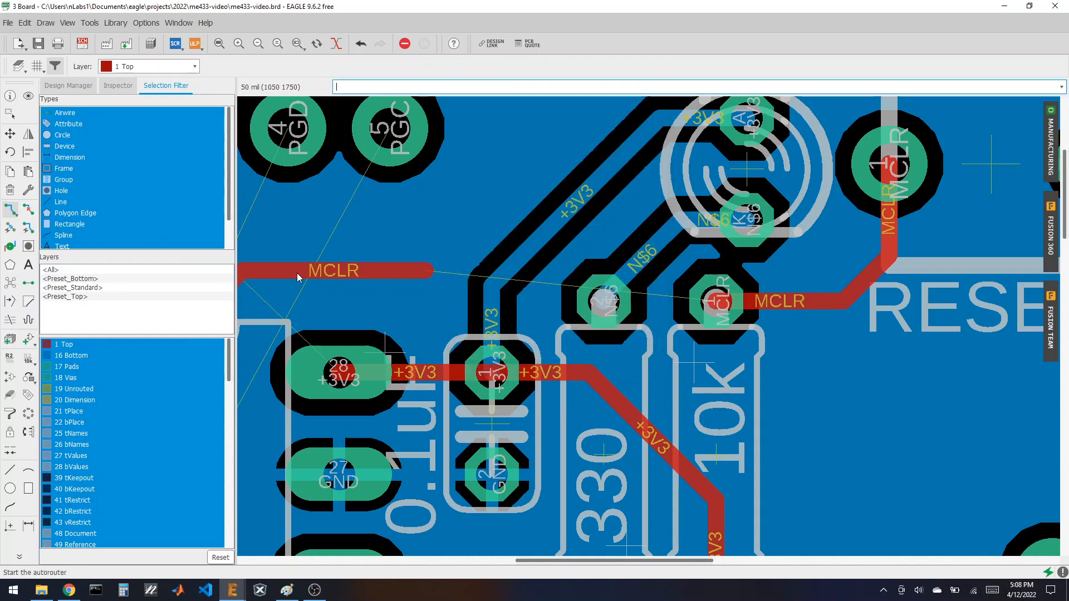
{"action": "left_click", "coordinate": [428, 270]}
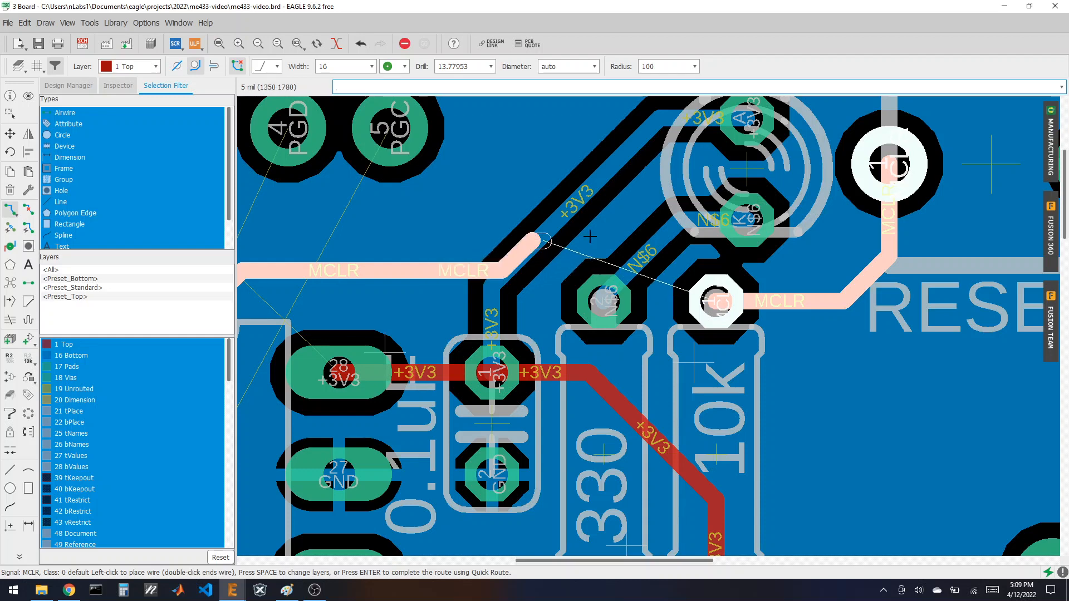
{"action": "left_click", "coordinate": [664, 240]}
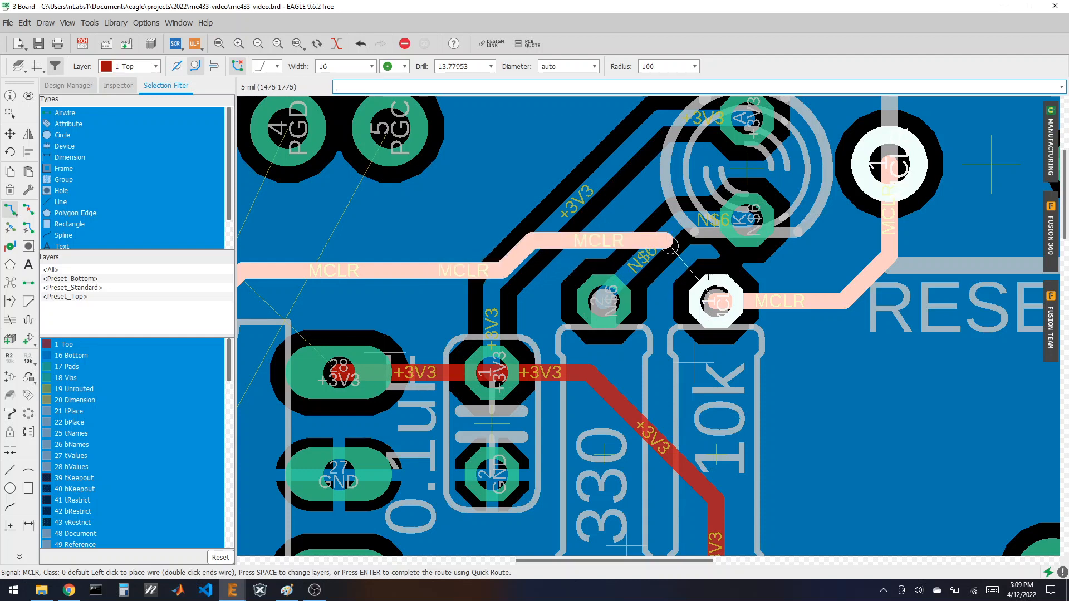
{"action": "left_click", "coordinate": [718, 305]}
{"action": "scroll", "coordinate": [718, 300], "scroll_direction": "down", "scroll_amount": 3}
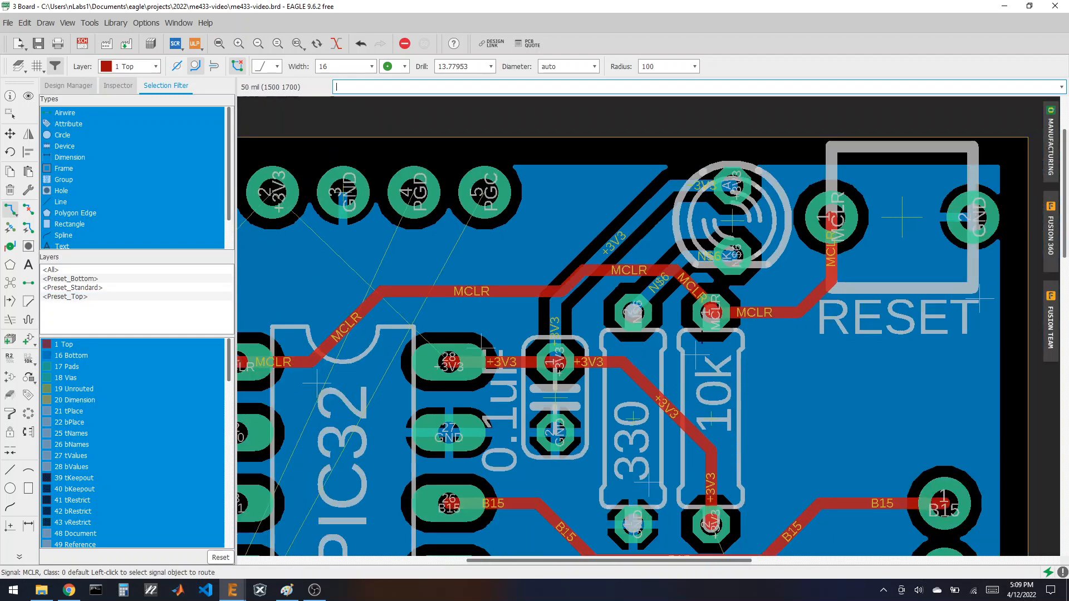
{"action": "scroll", "coordinate": [768, 326], "scroll_direction": "up", "scroll_amount": 4}
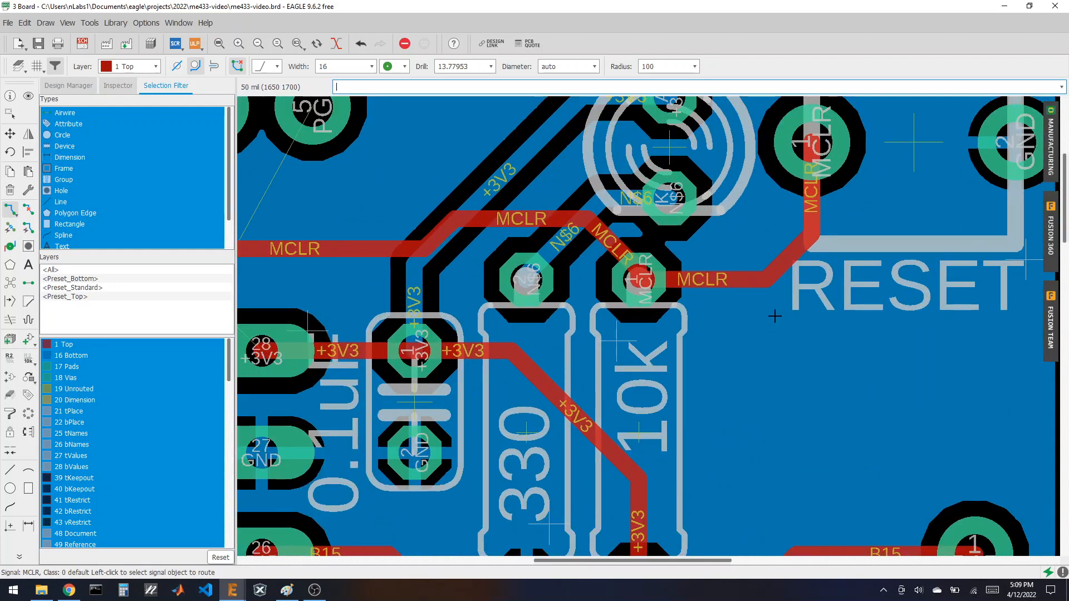
{"action": "scroll", "coordinate": [741, 186], "scroll_direction": "down", "scroll_amount": 2}
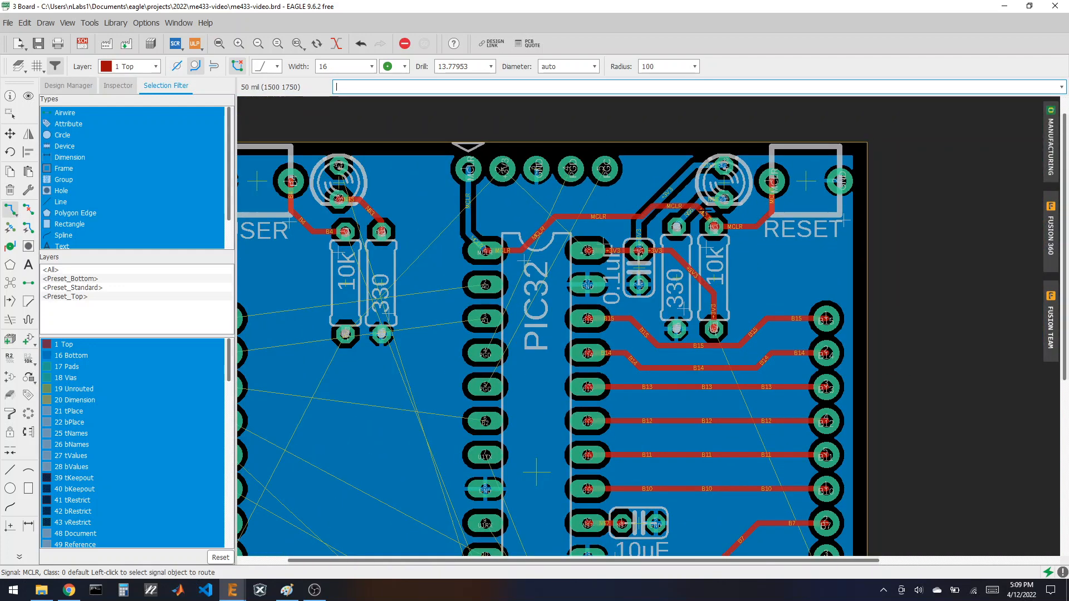
{"action": "scroll", "coordinate": [523, 229], "scroll_direction": "up", "scroll_amount": 3}
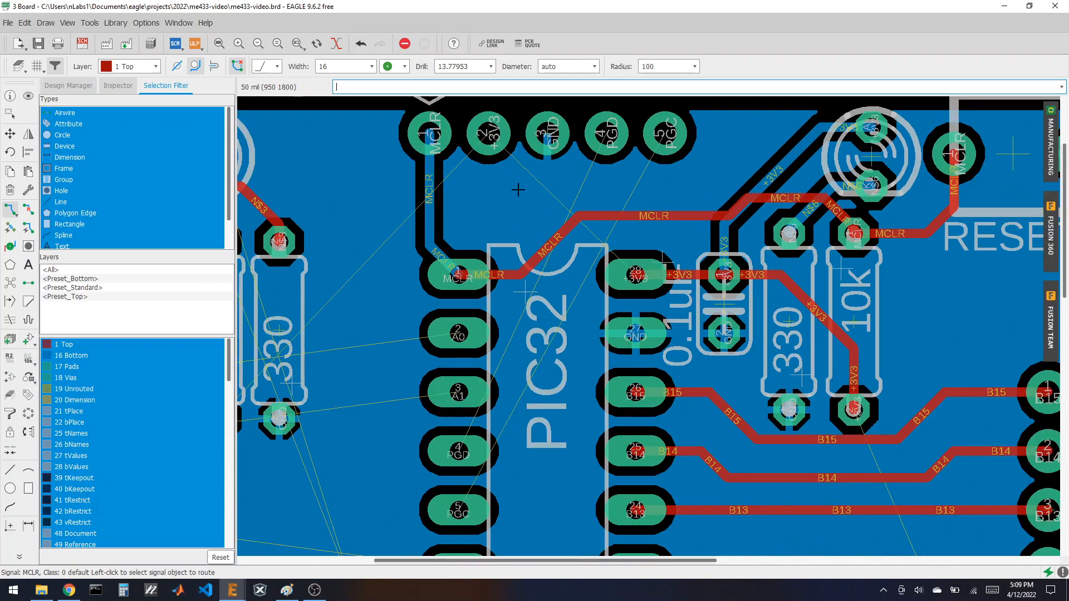
{"action": "scroll", "coordinate": [516, 189], "scroll_direction": "down", "scroll_amount": 2}
{"action": "scroll", "coordinate": [512, 195], "scroll_direction": "up", "scroll_amount": 1}
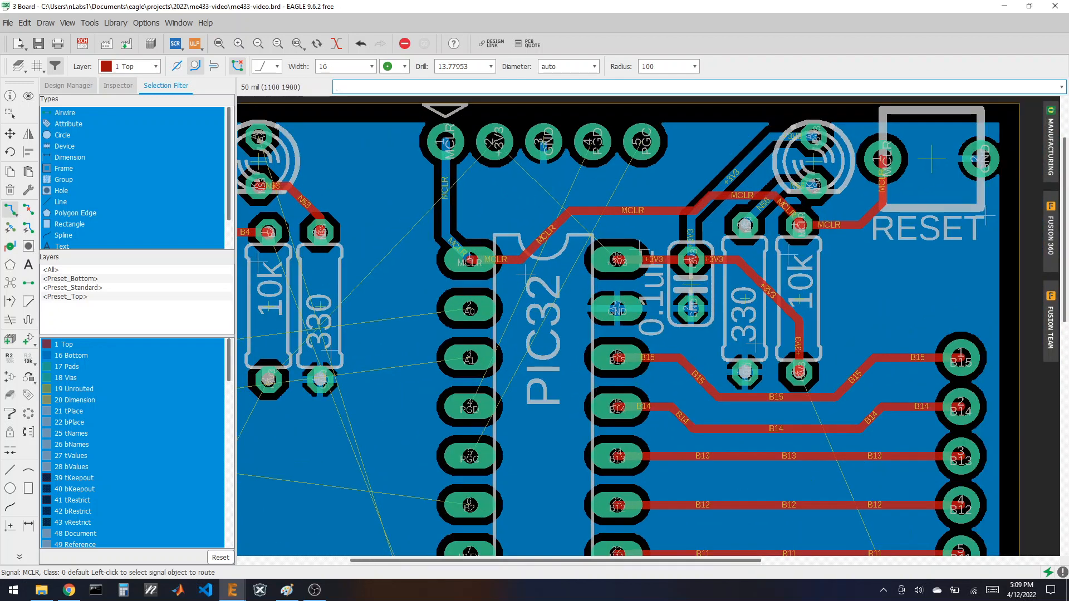
{"action": "left_click", "coordinate": [595, 153]}
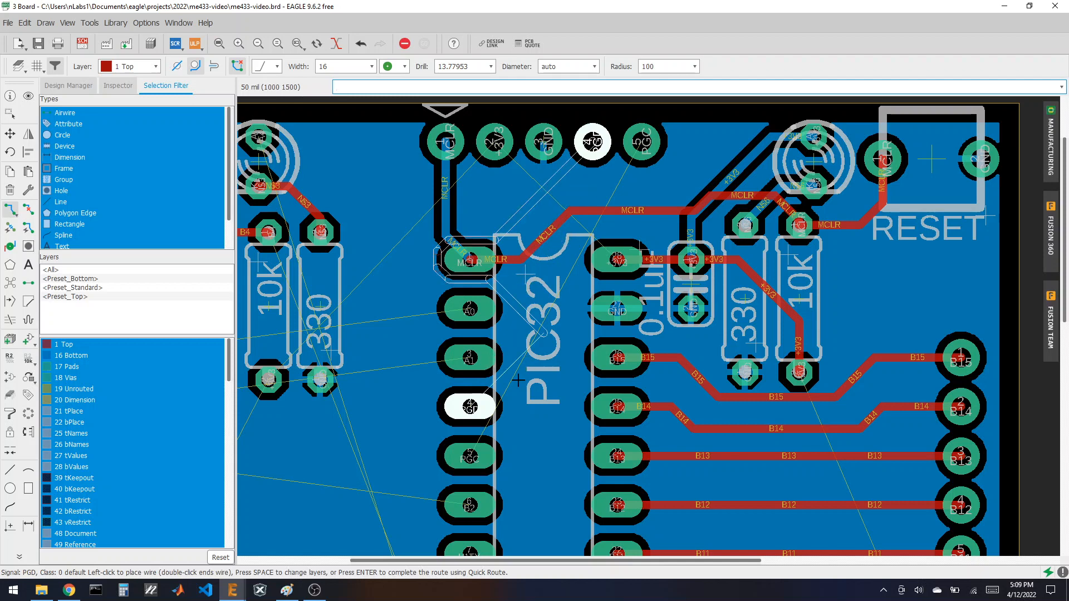
{"action": "key", "text": "Escape"}
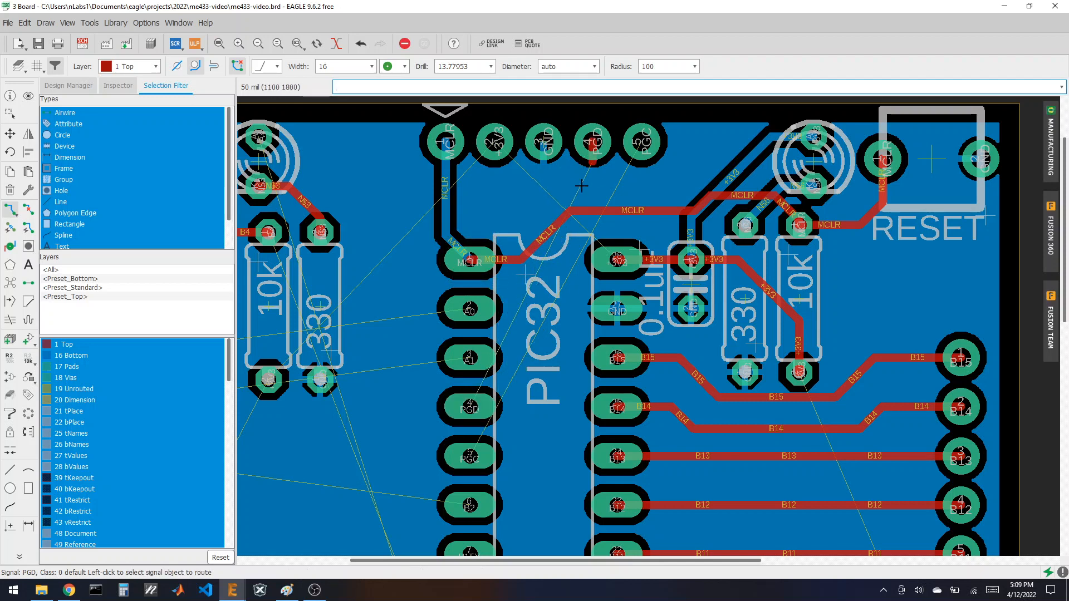
{"action": "key", "text": "ctrl+z"}
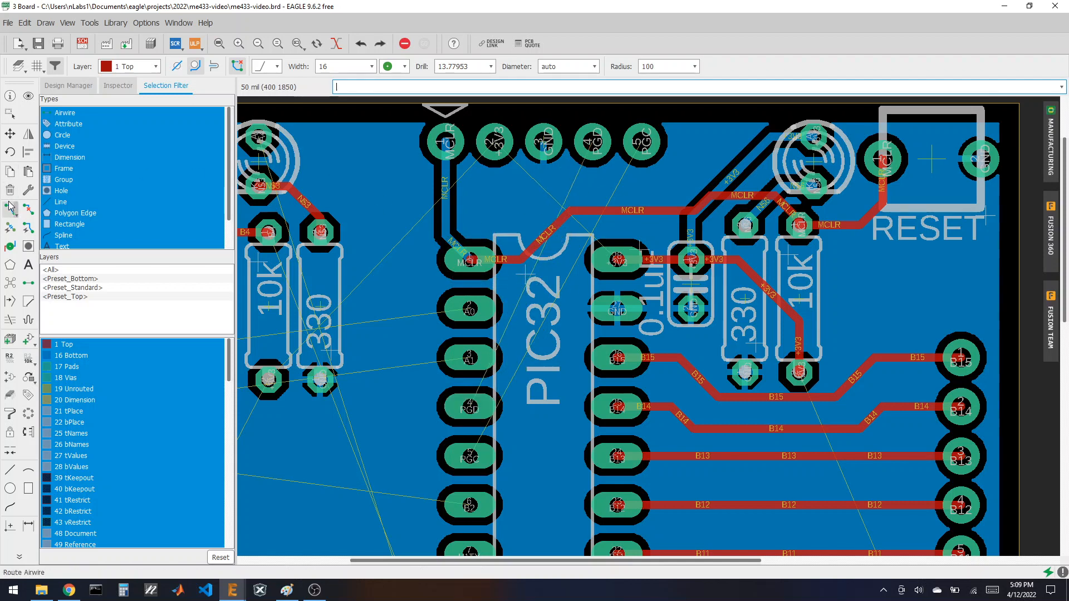
- Route PGD with a 16 mil trace on 16 Bottom from programming header pad 4 down between the chip's pin rows to PIC32 pin 4
{"action": "left_click", "coordinate": [131, 66]}
{"action": "left_click", "coordinate": [131, 88]}
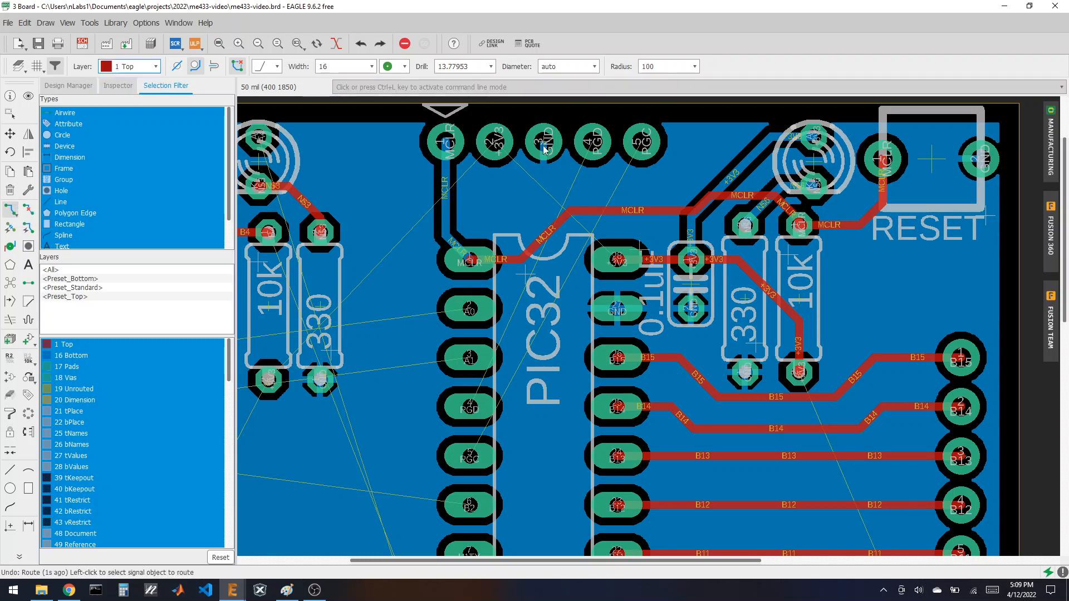
{"action": "left_click", "coordinate": [591, 141]}
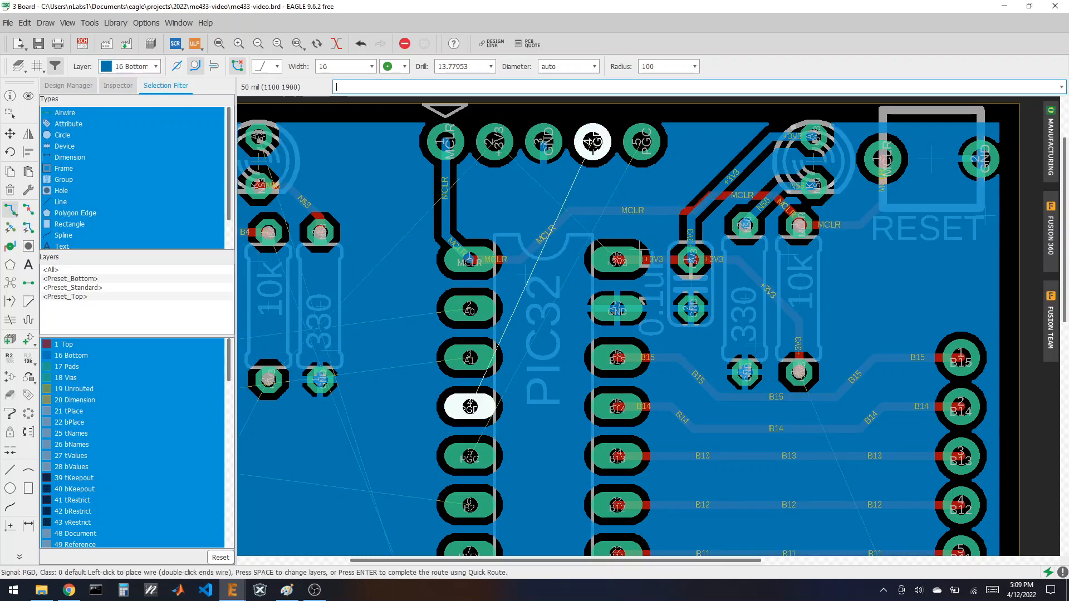
{"action": "left_click", "coordinate": [547, 202]}
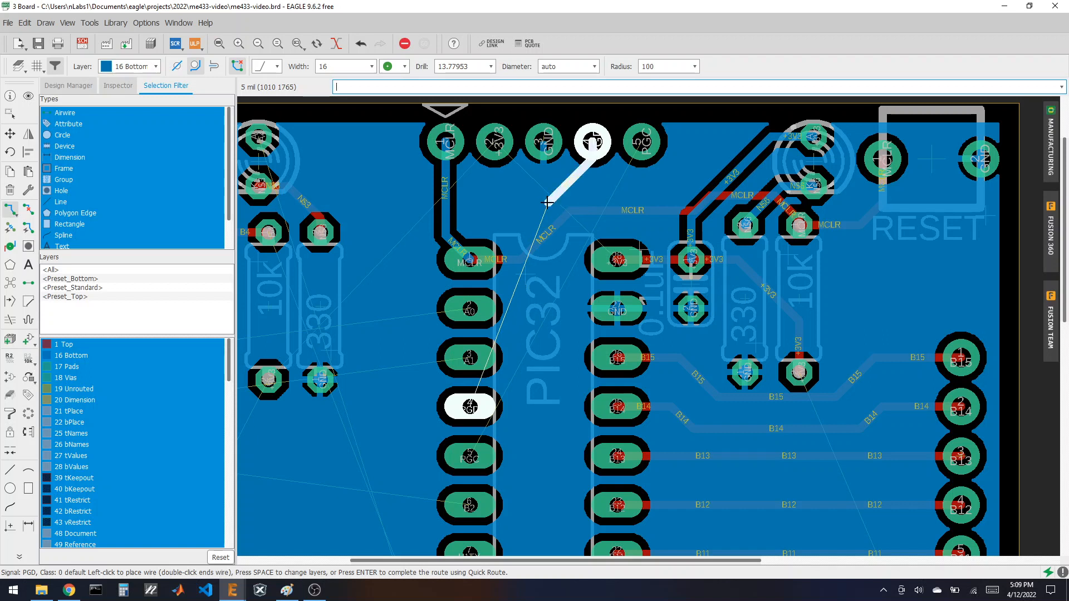
{"action": "left_click", "coordinate": [521, 363]}
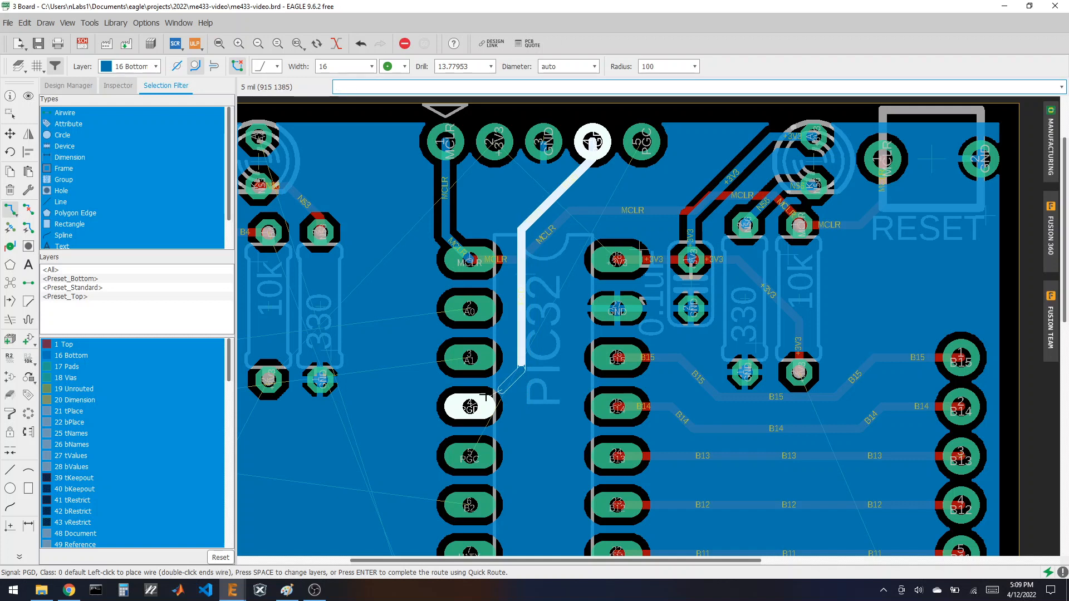
{"action": "left_click", "coordinate": [487, 401]}
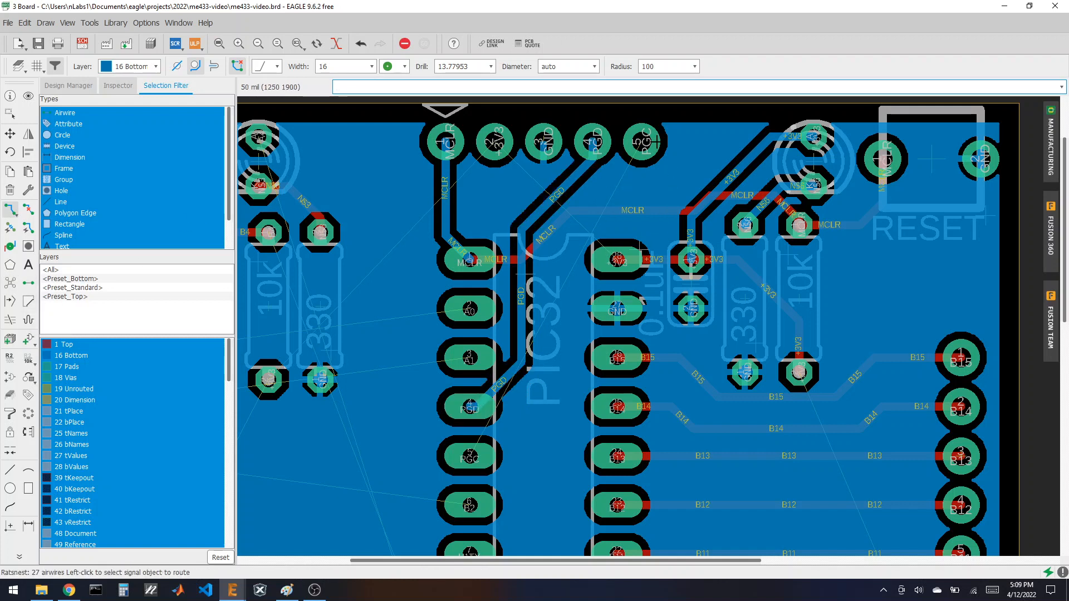
- Route PGC with a 16 mil trace on 16 Bottom from programming header pad 5, running beside the PGD trace, to PIC32 pin 5
{"action": "left_click", "coordinate": [634, 149]}
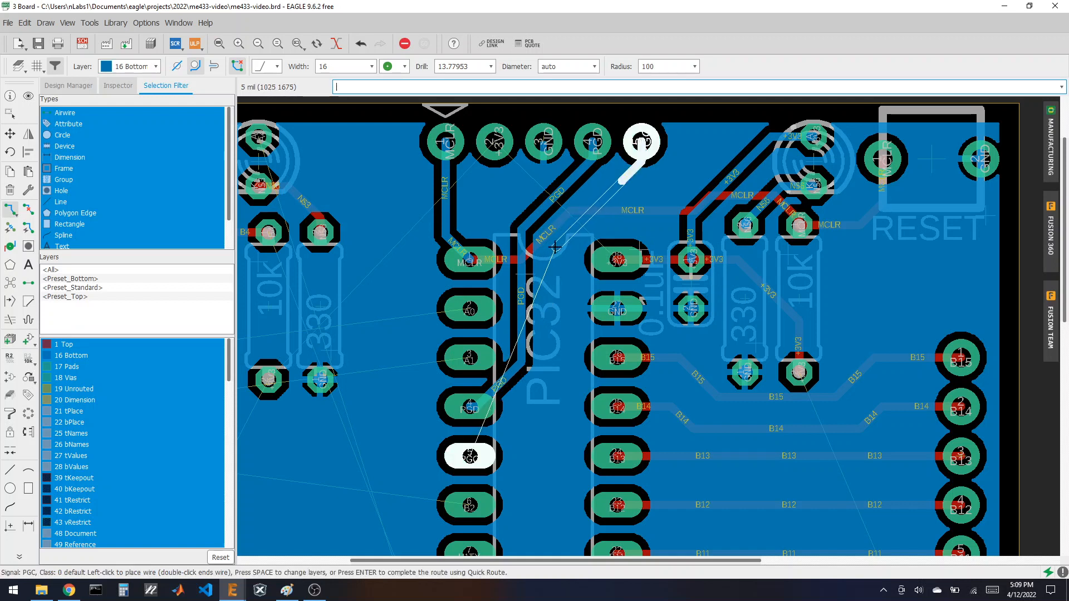
{"action": "left_click", "coordinate": [555, 247]}
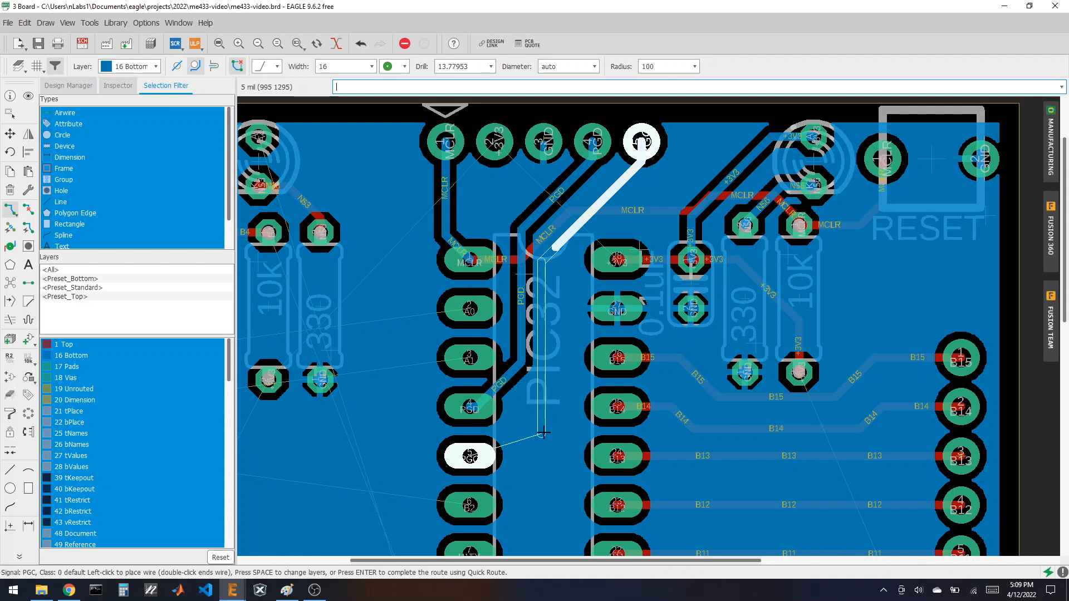
{"action": "left_click", "coordinate": [551, 393]}
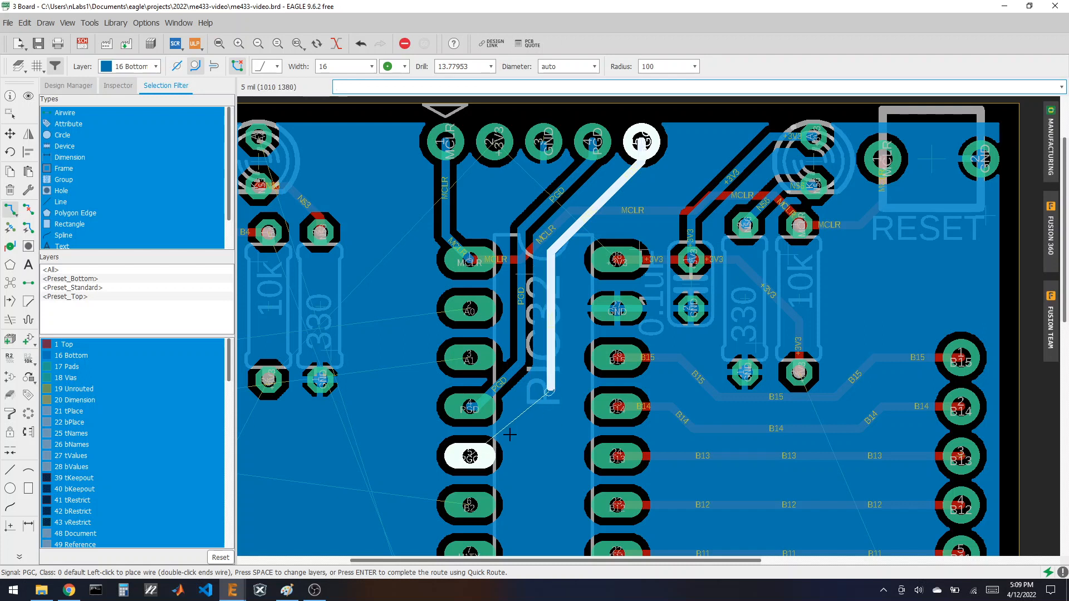
{"action": "left_click", "coordinate": [472, 451]}
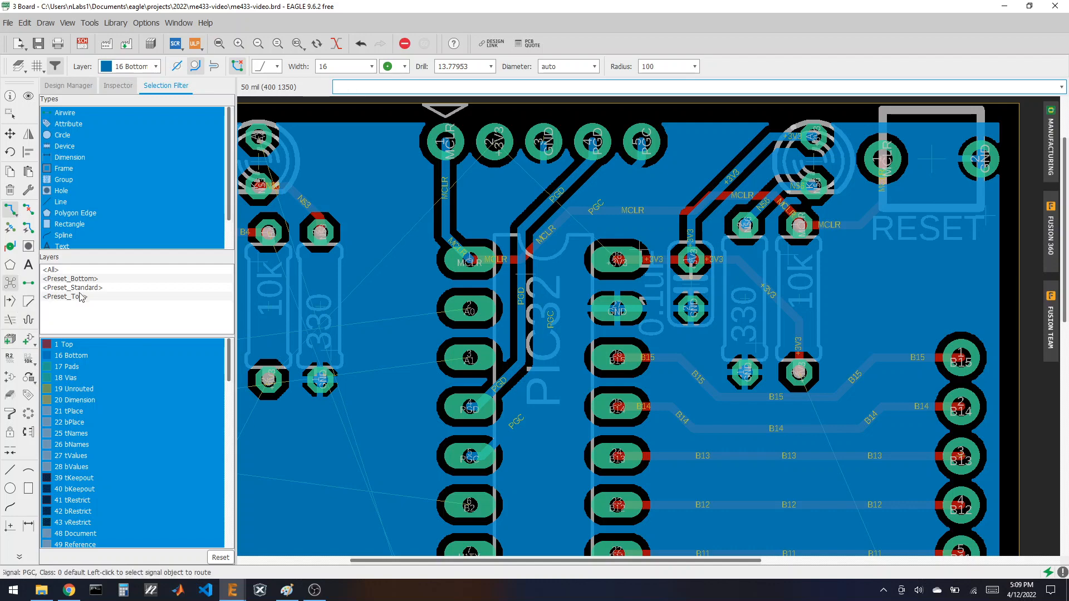
- Highlight the +3V3 net and examine its remaining airwires and the space around the MCLR, PGD and PGC traces
{"action": "scroll", "coordinate": [481, 174], "scroll_direction": "down", "scroll_amount": 2}
{"action": "scroll", "coordinate": [481, 173], "scroll_direction": "up", "scroll_amount": 3}
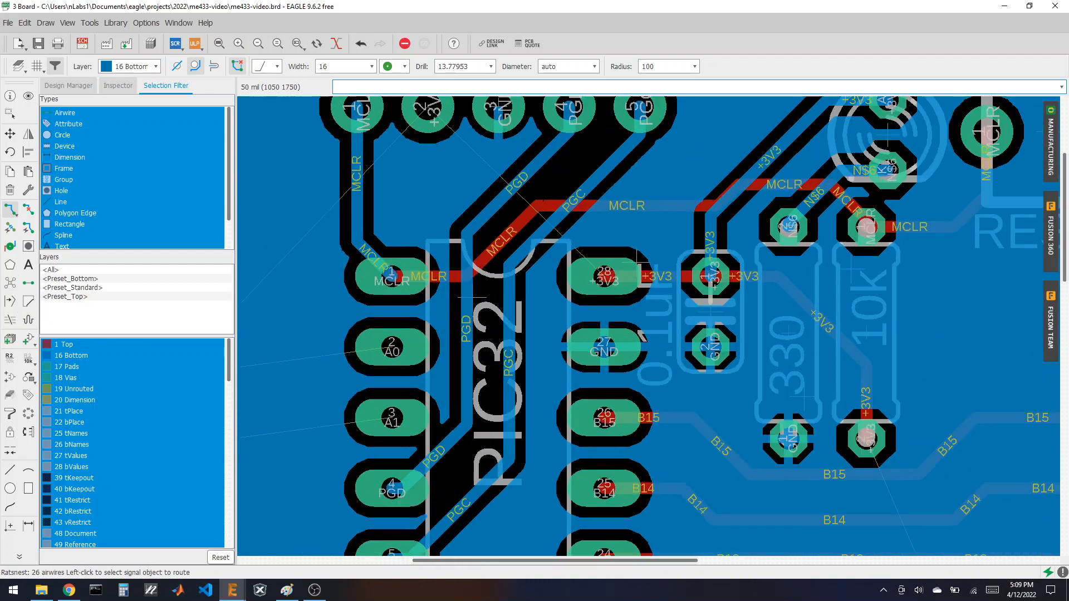
{"action": "scroll", "coordinate": [533, 265], "scroll_direction": "up", "scroll_amount": 4}
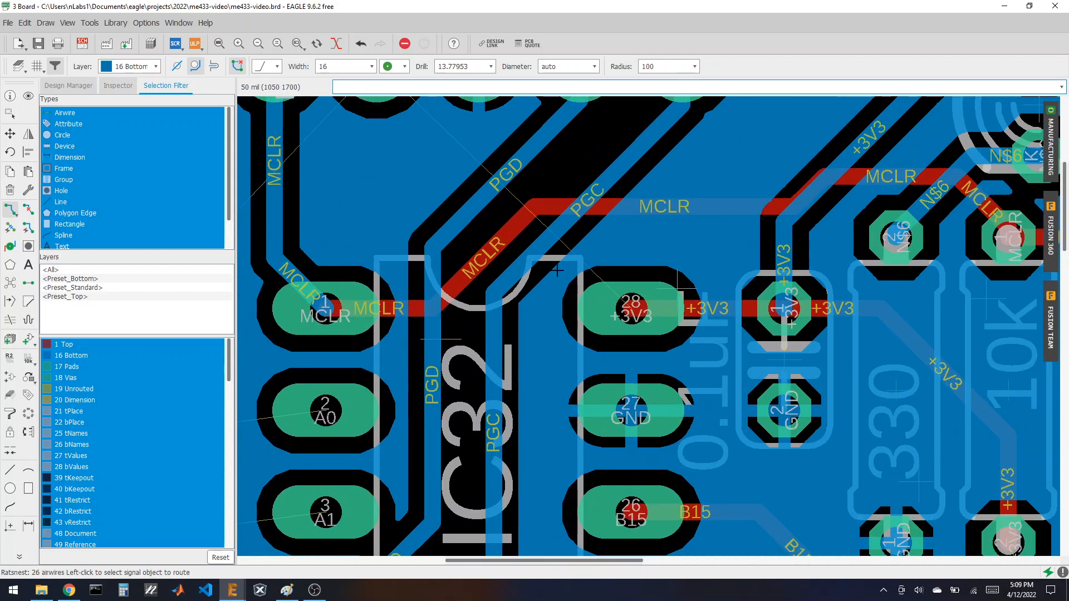
{"action": "scroll", "coordinate": [526, 269], "scroll_direction": "down", "scroll_amount": 3}
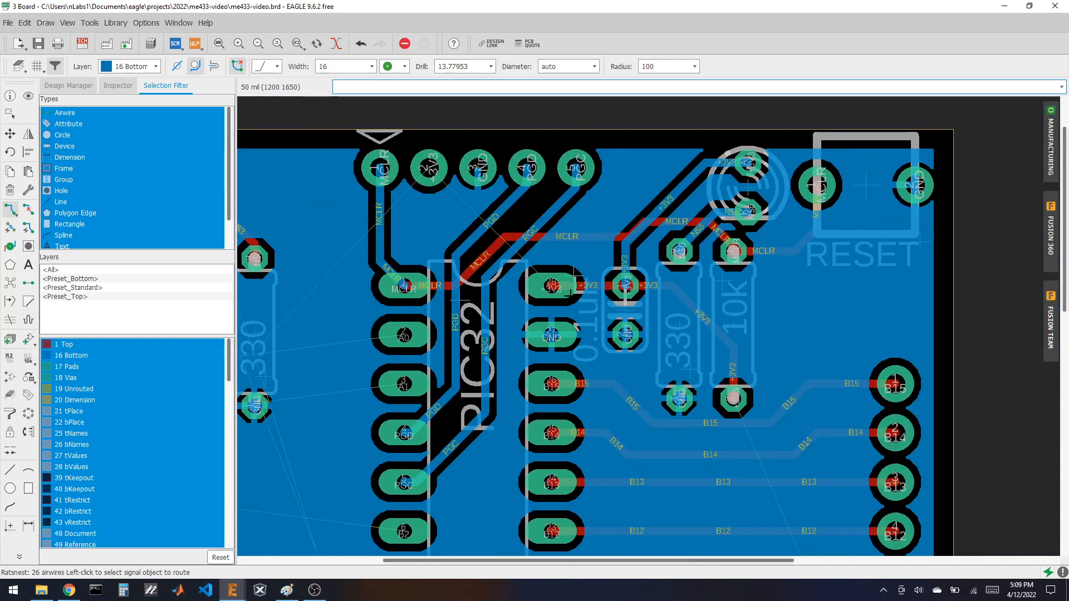
{"action": "left_click", "coordinate": [28, 96]}
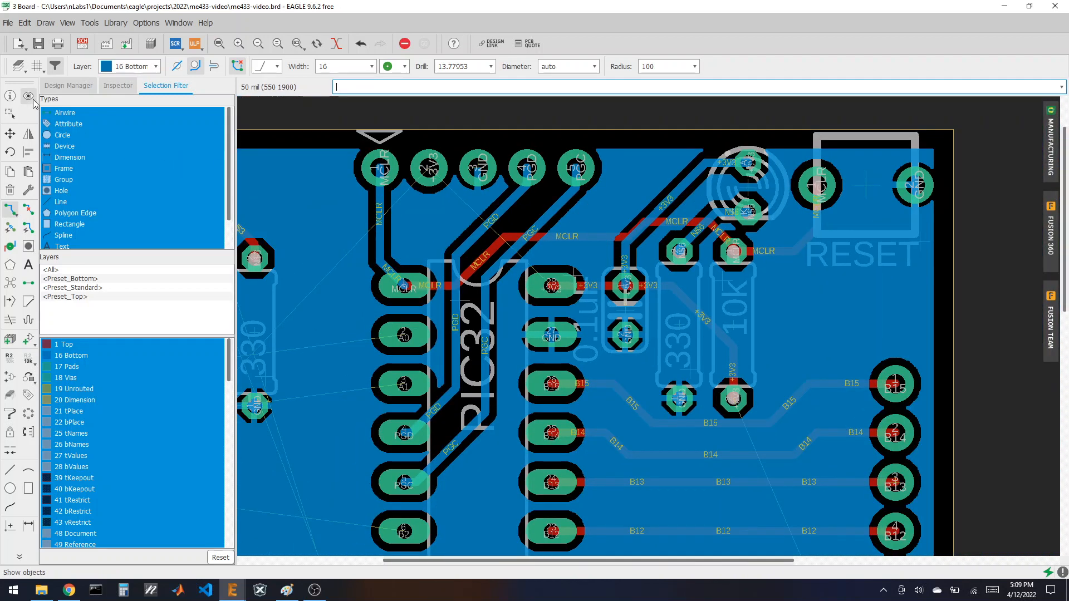
{"action": "left_click", "coordinate": [576, 276]}
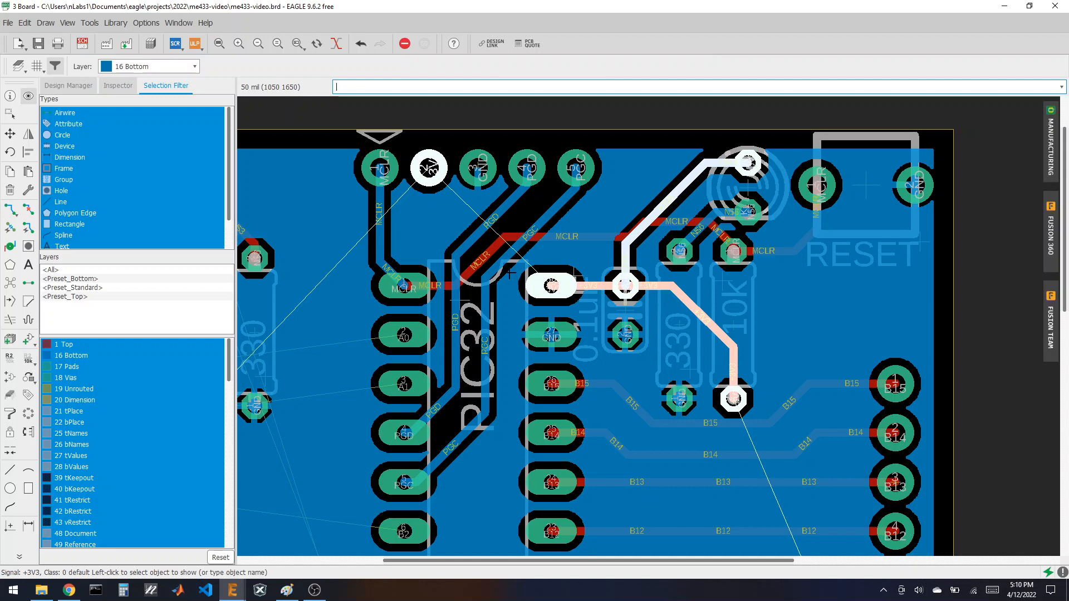
{"action": "scroll", "coordinate": [510, 273], "scroll_direction": "up", "scroll_amount": 3}
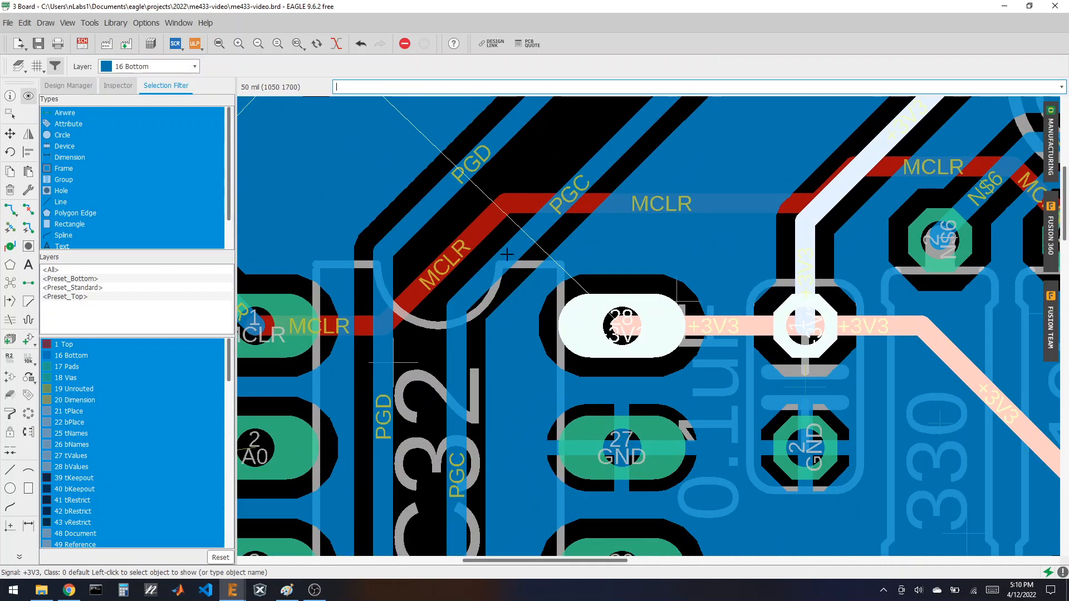
{"action": "scroll", "coordinate": [559, 276], "scroll_direction": "down", "scroll_amount": 3}
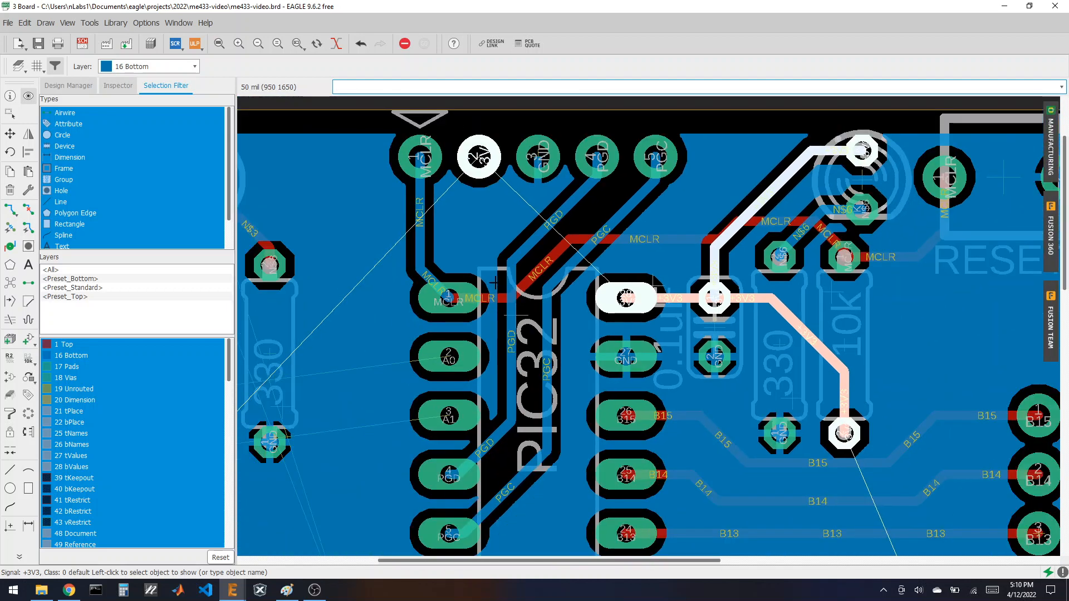
{"action": "scroll", "coordinate": [494, 282], "scroll_direction": "down", "scroll_amount": 5}
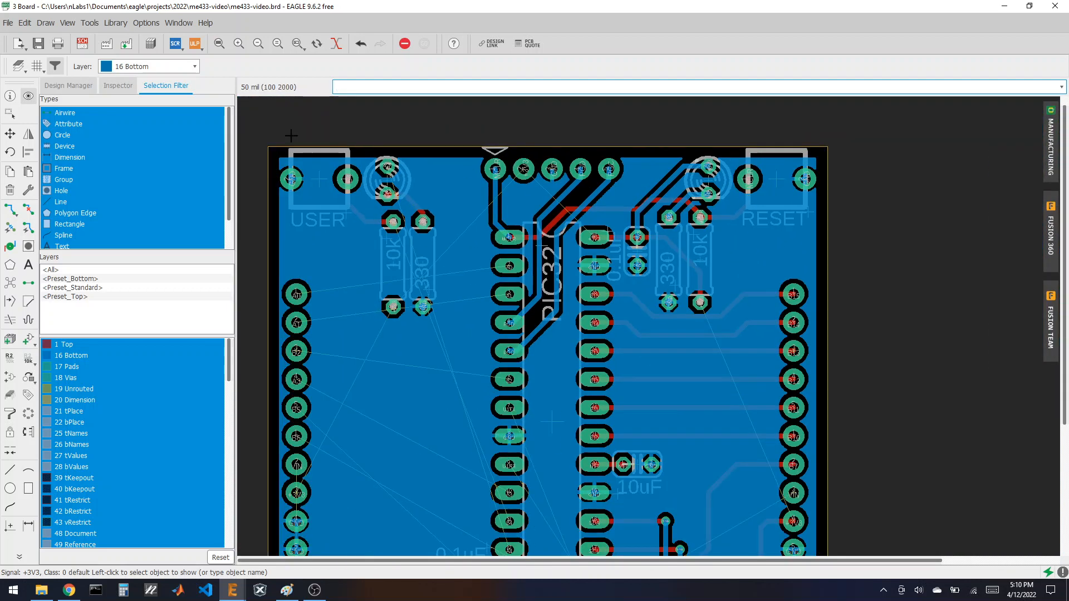
- Make 1 Top the active layer
{"action": "left_click", "coordinate": [139, 68]}
{"action": "left_click", "coordinate": [137, 78]}
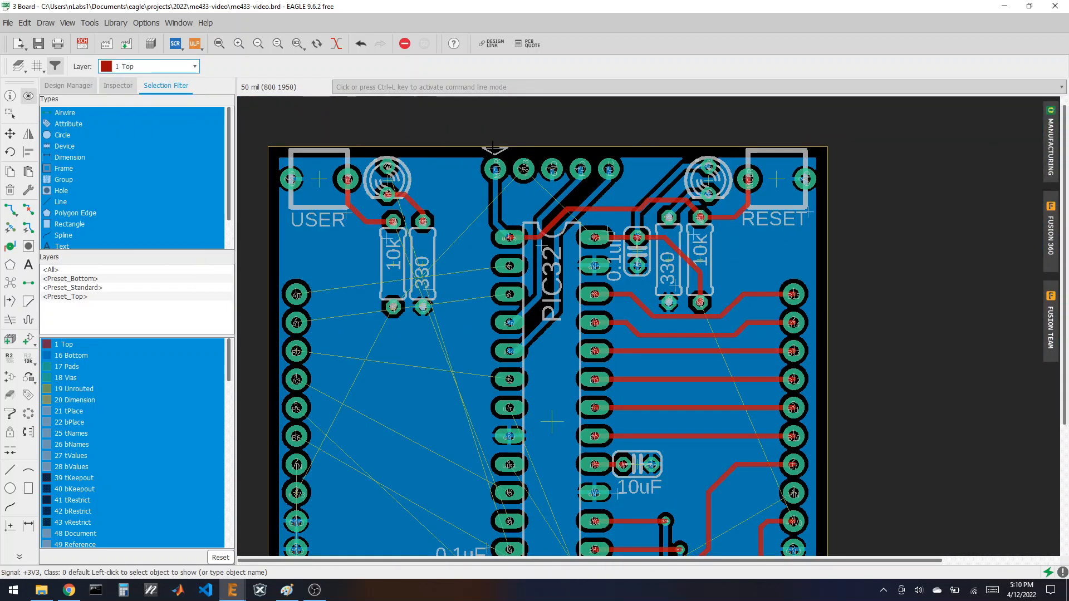
- Route A0 with a 16 mil trace on 1 Top from PIC32 pin 2 across to pad 1 of the left header
{"action": "scroll", "coordinate": [529, 165], "scroll_direction": "down", "scroll_amount": 2}
{"action": "scroll", "coordinate": [468, 278], "scroll_direction": "up", "scroll_amount": 2}
{"action": "scroll", "coordinate": [391, 256], "scroll_direction": "up", "scroll_amount": 2}
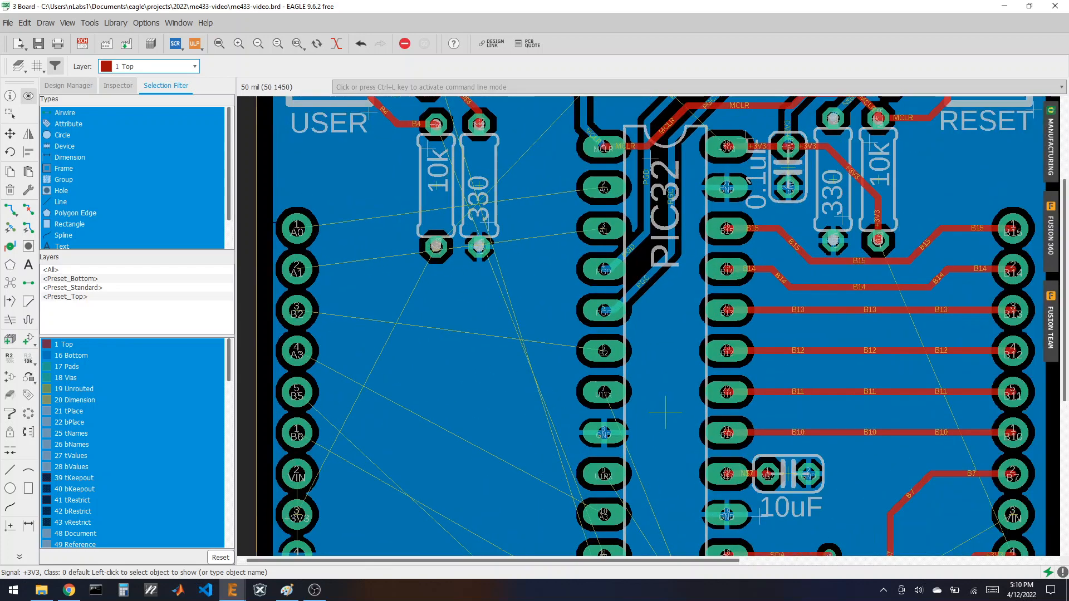
{"action": "scroll", "coordinate": [472, 332], "scroll_direction": "down", "scroll_amount": 2}
{"action": "scroll", "coordinate": [467, 334], "scroll_direction": "up", "scroll_amount": 2}
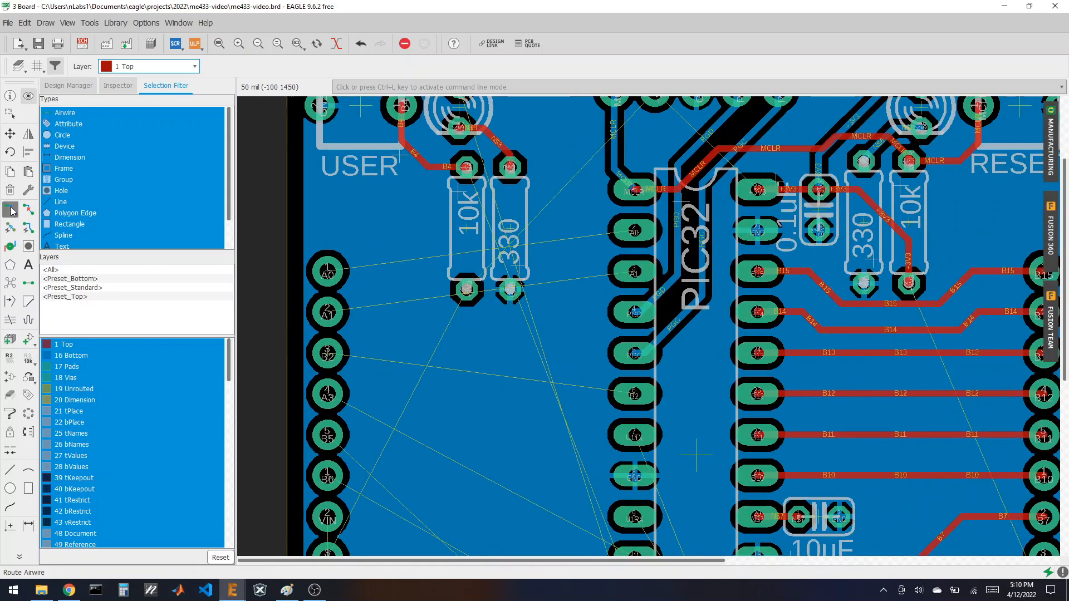
{"action": "left_click", "coordinate": [10, 209]}
{"action": "left_click", "coordinate": [636, 231]}
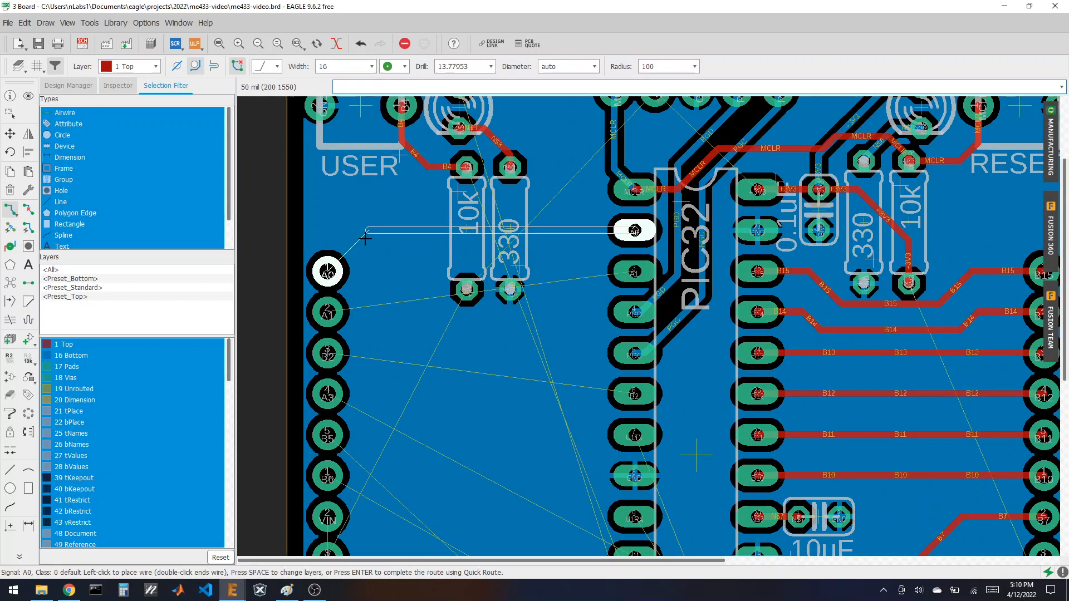
{"action": "left_click", "coordinate": [408, 230]}
{"action": "left_click", "coordinate": [325, 268]}
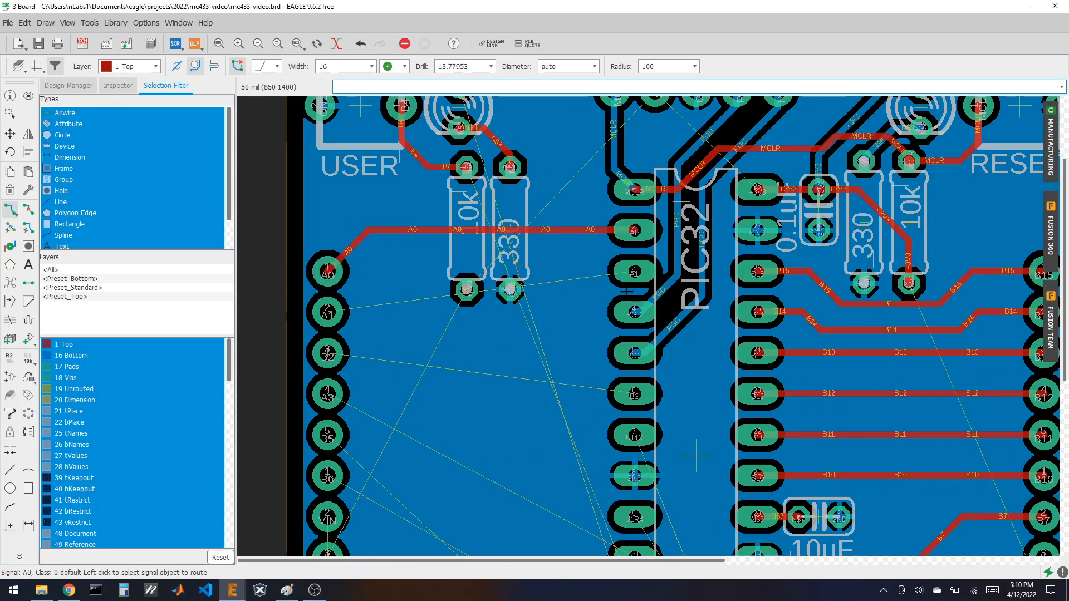
- Route A1 from PIC32 pin 3 to left header pad 2 and B2 from pin 6 to pad 3 with 16 mil top-layer traces
{"action": "left_click", "coordinate": [632, 272]}
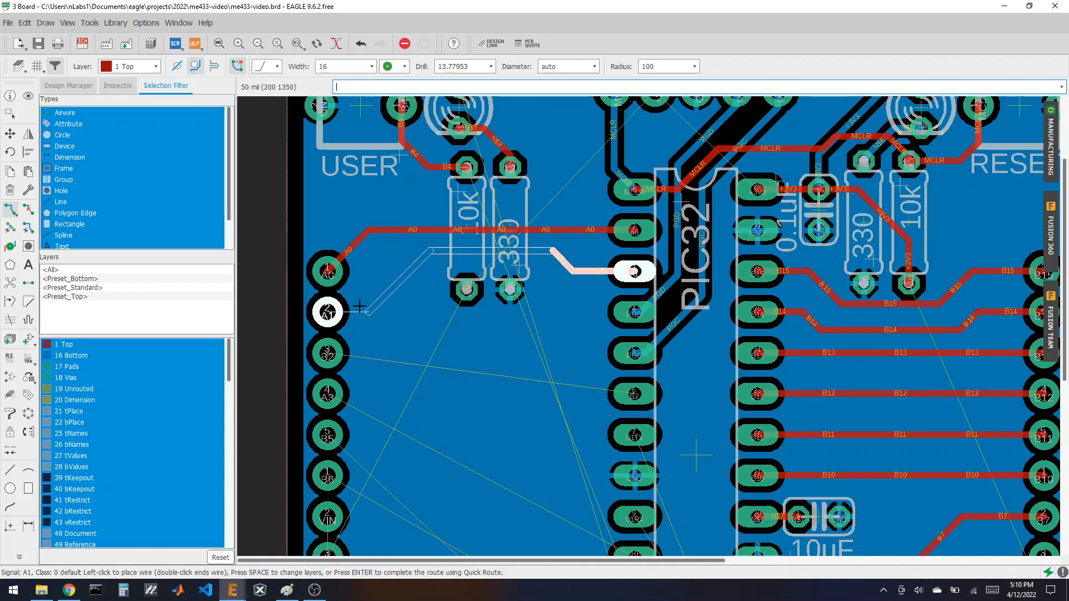
{"action": "left_click", "coordinate": [327, 309]}
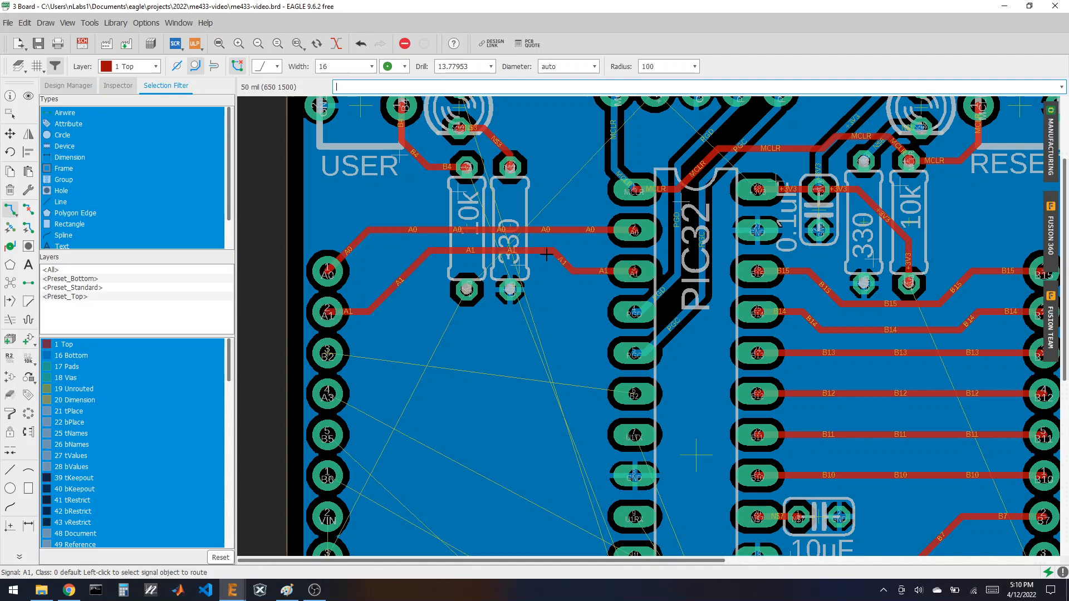
{"action": "scroll", "coordinate": [539, 252], "scroll_direction": "up", "scroll_amount": 3}
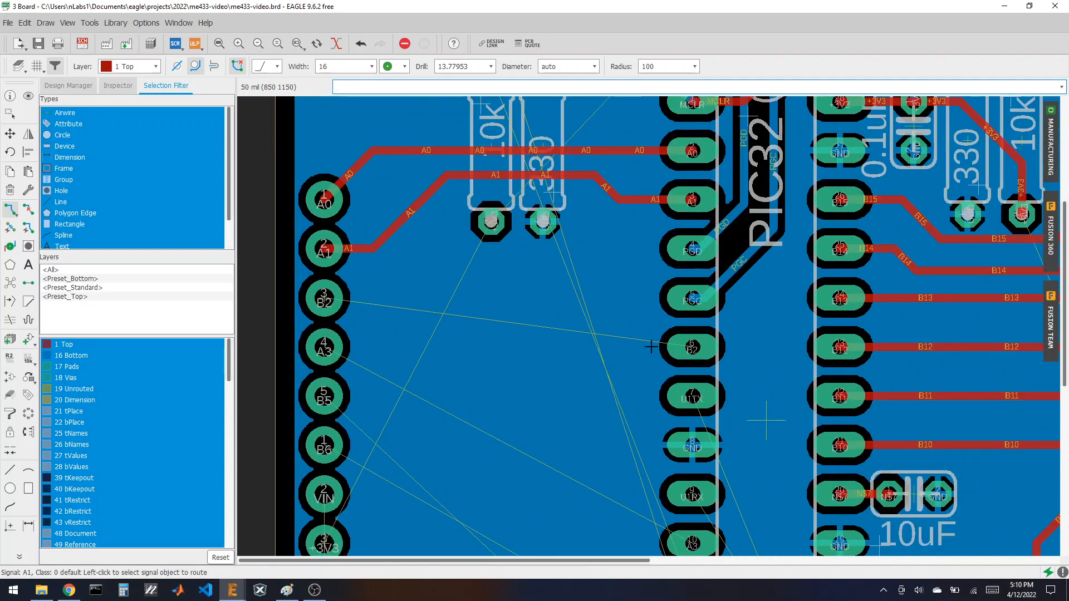
{"action": "left_click", "coordinate": [650, 346]}
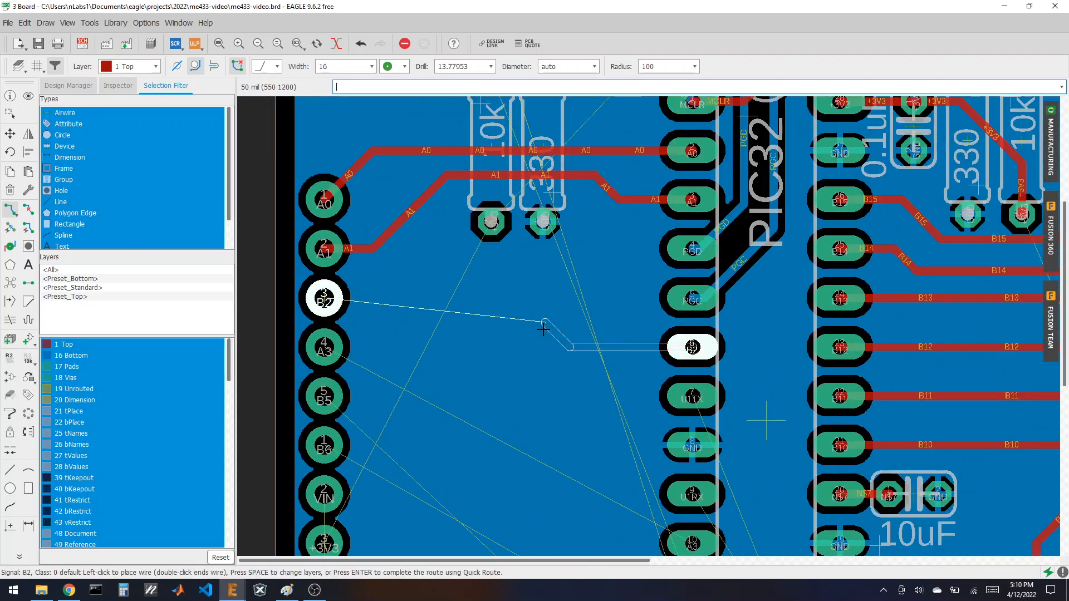
{"action": "left_click", "coordinate": [422, 298]}
{"action": "left_click", "coordinate": [323, 299]}
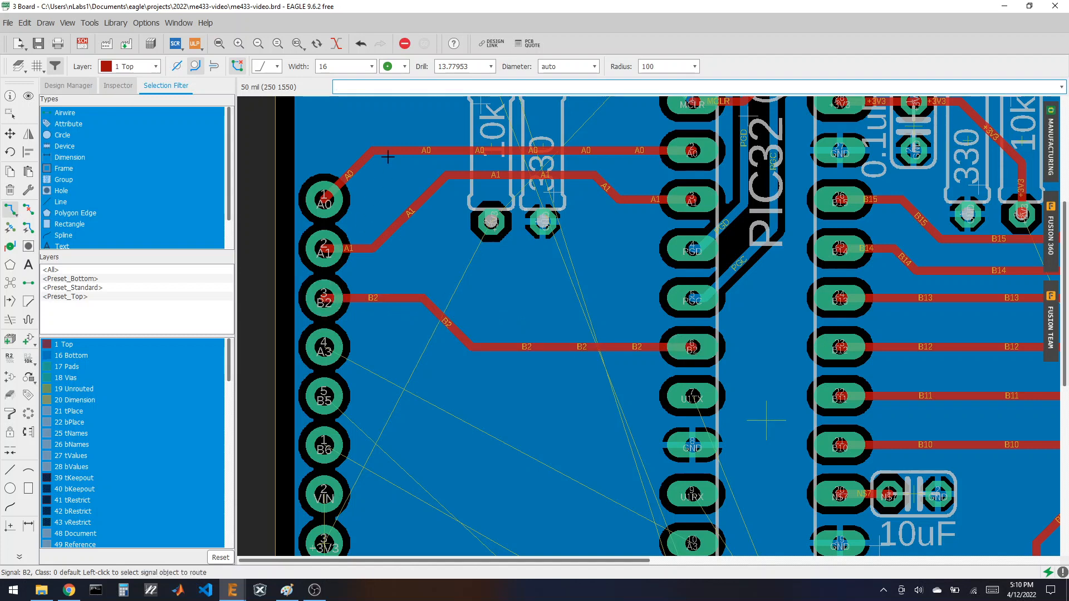
- Route A3 with a 16 mil trace on 1 Top from PIC32 pin 10, below the B2 trace, up to left header pad 4
{"action": "scroll", "coordinate": [413, 353], "scroll_direction": "down", "scroll_amount": 2}
{"action": "scroll", "coordinate": [413, 384], "scroll_direction": "up", "scroll_amount": 3}
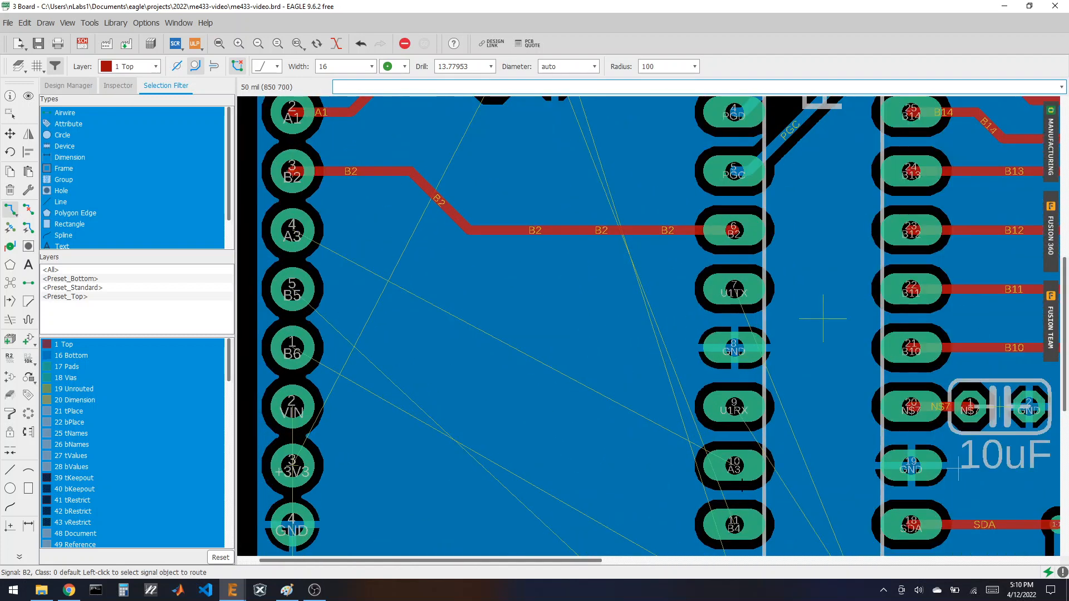
{"action": "left_click", "coordinate": [724, 466]}
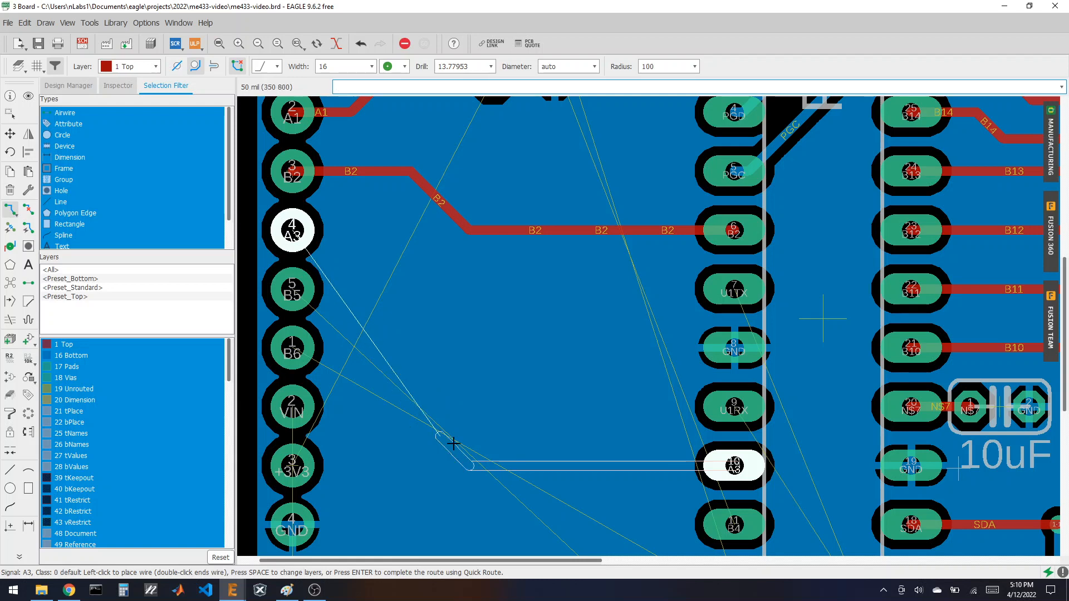
{"action": "left_click", "coordinate": [453, 444]}
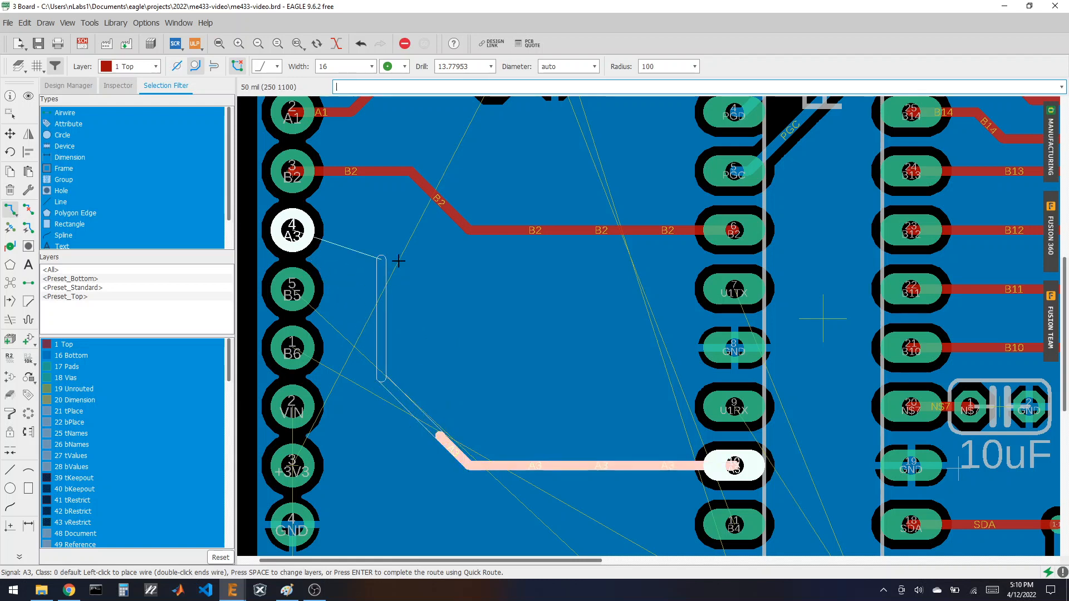
{"action": "left_click", "coordinate": [410, 287]}
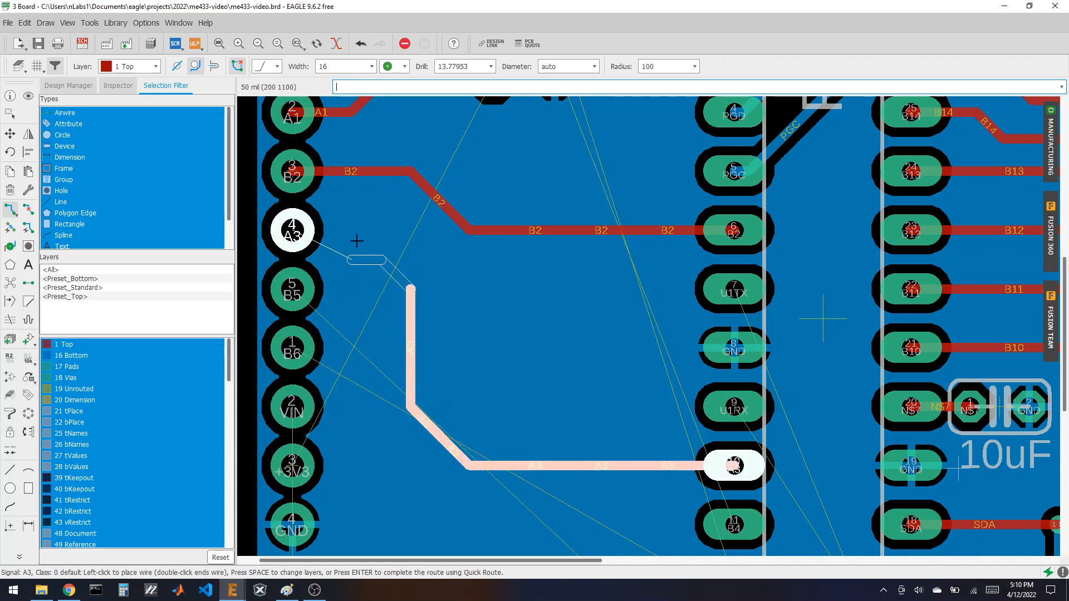
{"action": "left_click", "coordinate": [291, 229]}
- Route B6 on 1 Top at 16 mil from PIC32 pin 15 between pins 12 and 13, then below the A3 trace to the left header's B6 pad
{"action": "scroll", "coordinate": [430, 185], "scroll_direction": "down", "scroll_amount": 1}
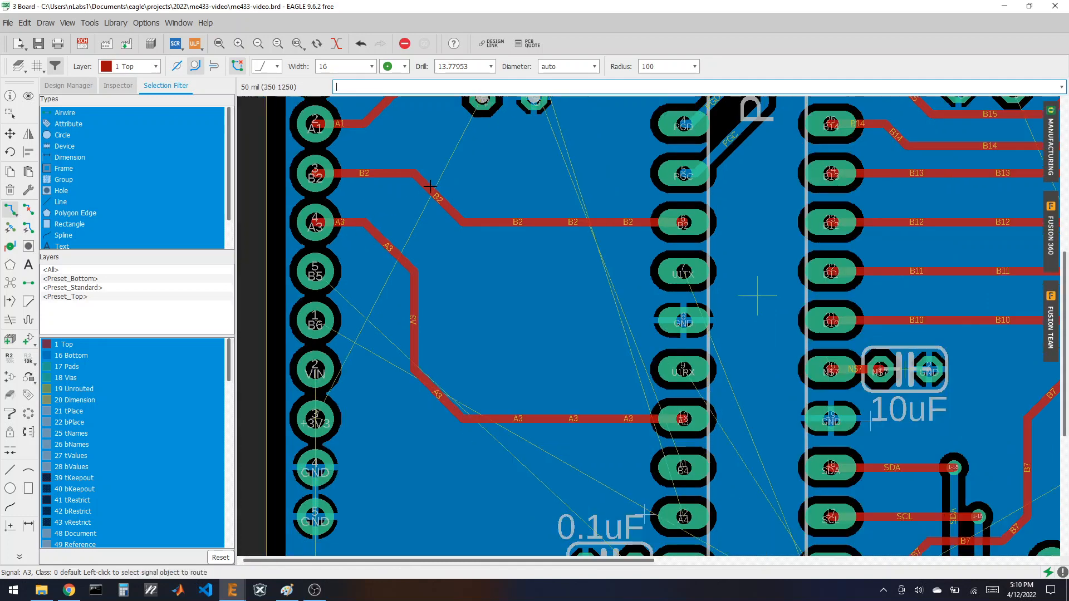
{"action": "scroll", "coordinate": [430, 185], "scroll_direction": "down", "scroll_amount": 3}
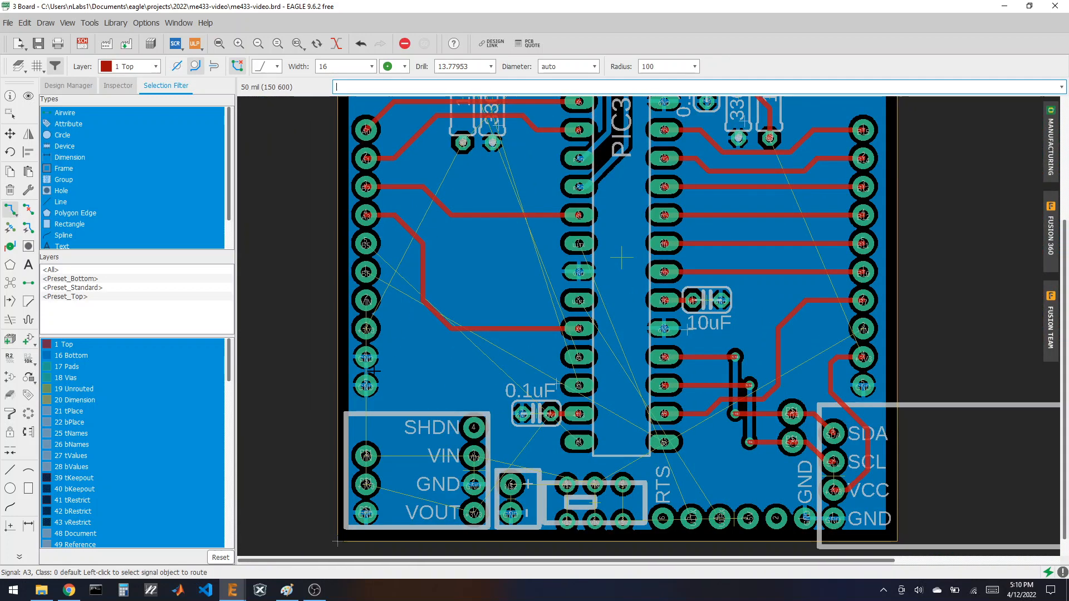
{"action": "scroll", "coordinate": [385, 370], "scroll_direction": "up", "scroll_amount": 3}
{"action": "scroll", "coordinate": [489, 258], "scroll_direction": "down", "scroll_amount": 1}
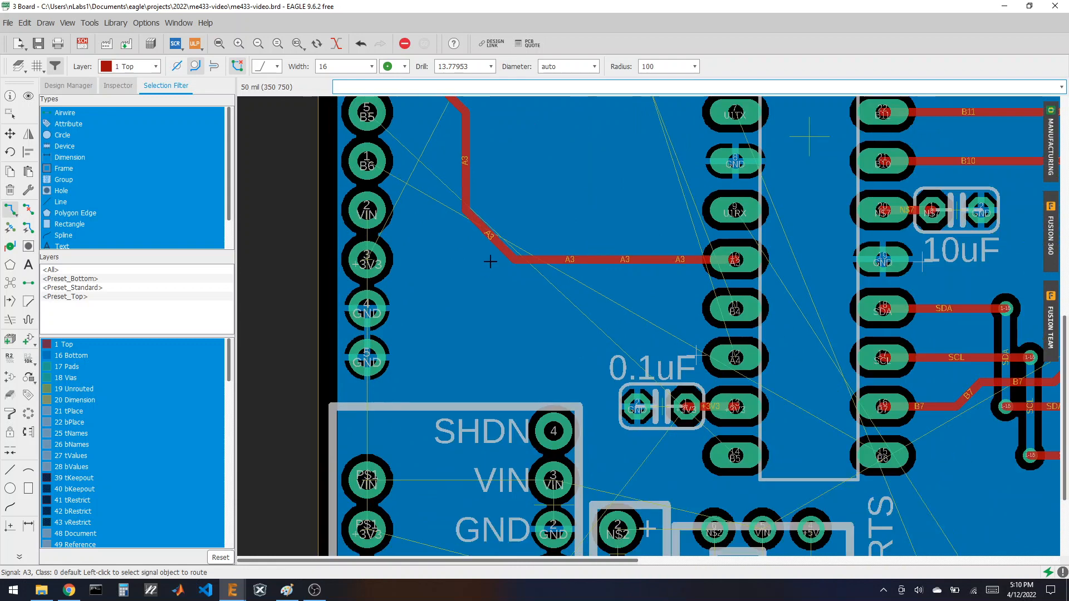
{"action": "scroll", "coordinate": [489, 258], "scroll_direction": "up", "scroll_amount": 1}
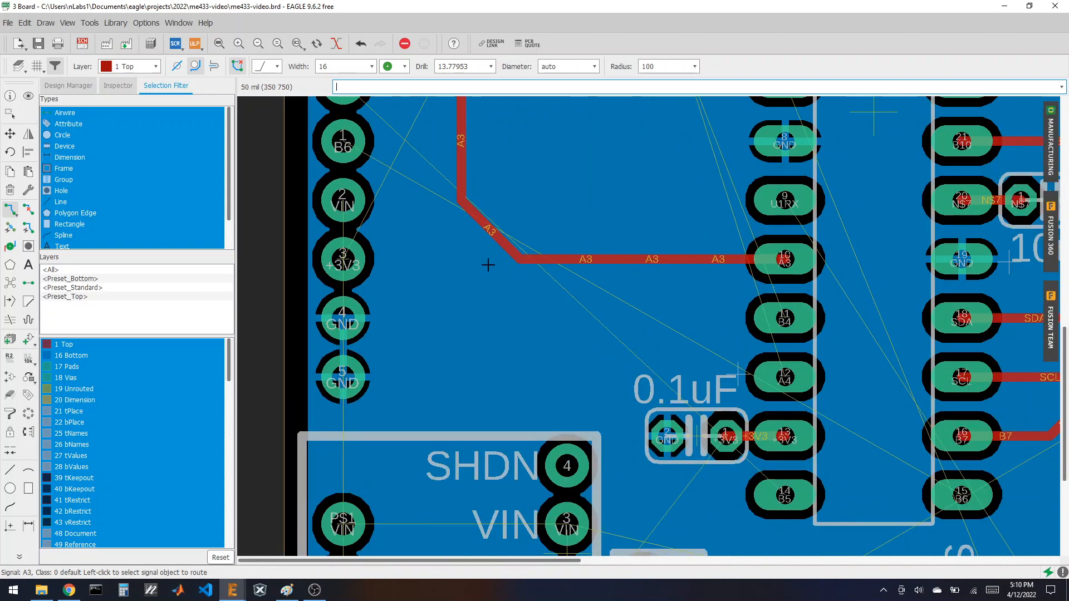
{"action": "left_click", "coordinate": [948, 496]}
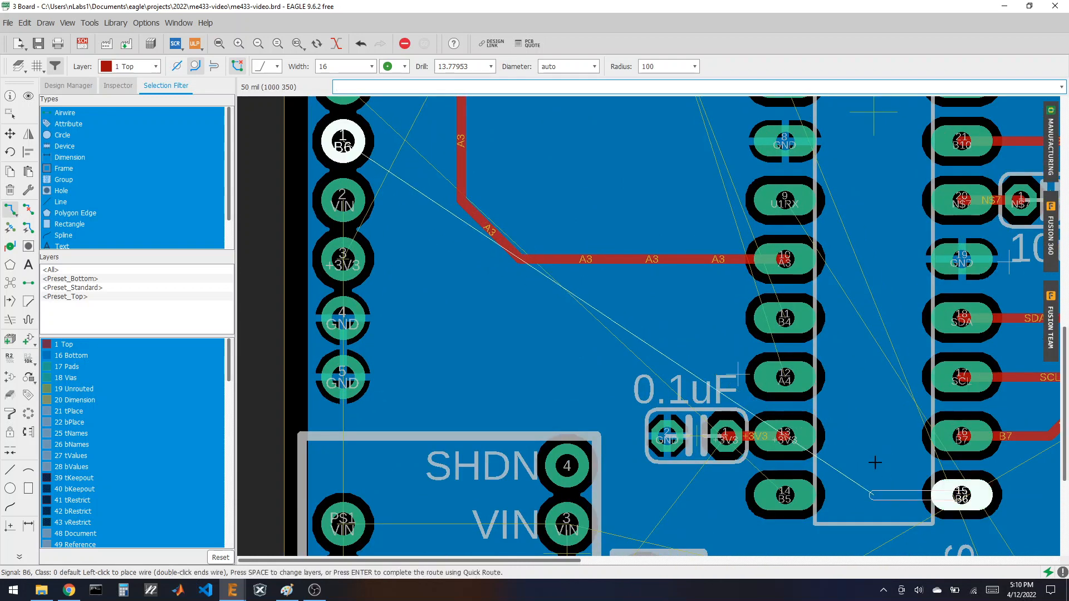
{"action": "left_click", "coordinate": [847, 415]}
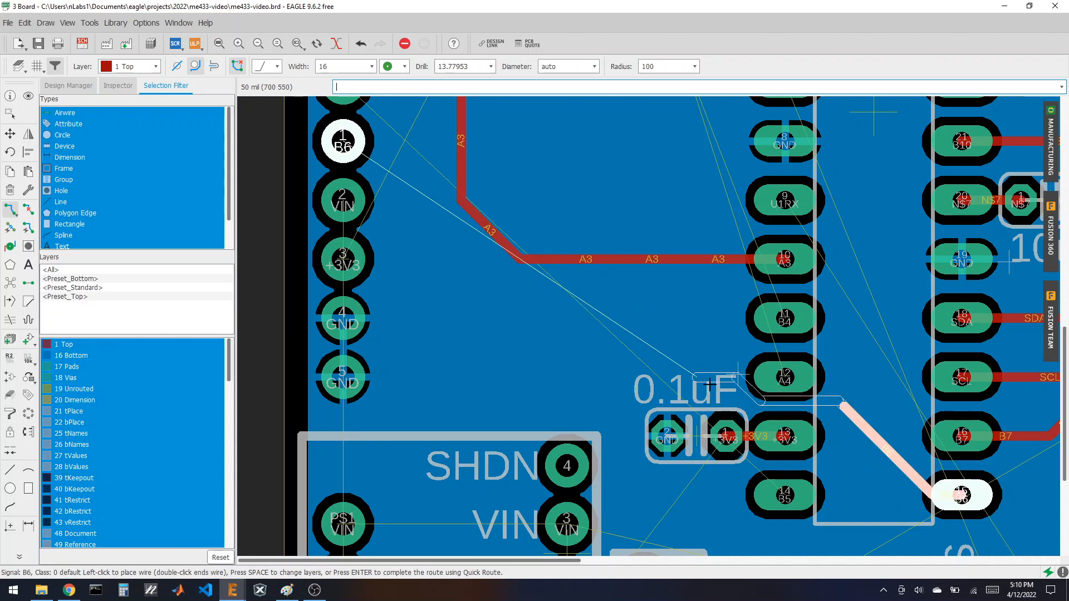
{"action": "left_click", "coordinate": [750, 405]}
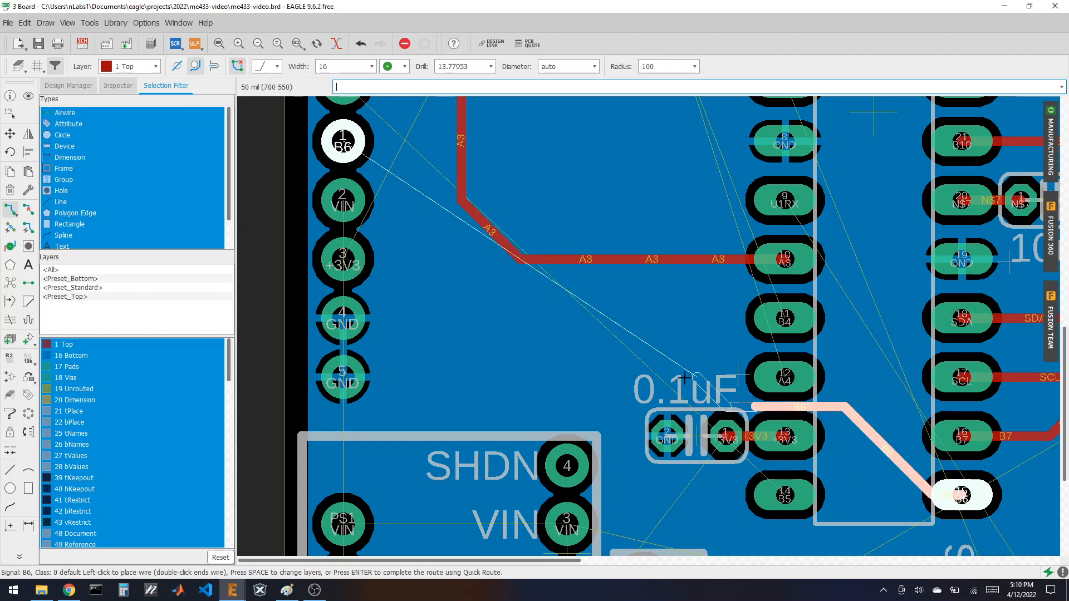
{"action": "left_click", "coordinate": [608, 288]}
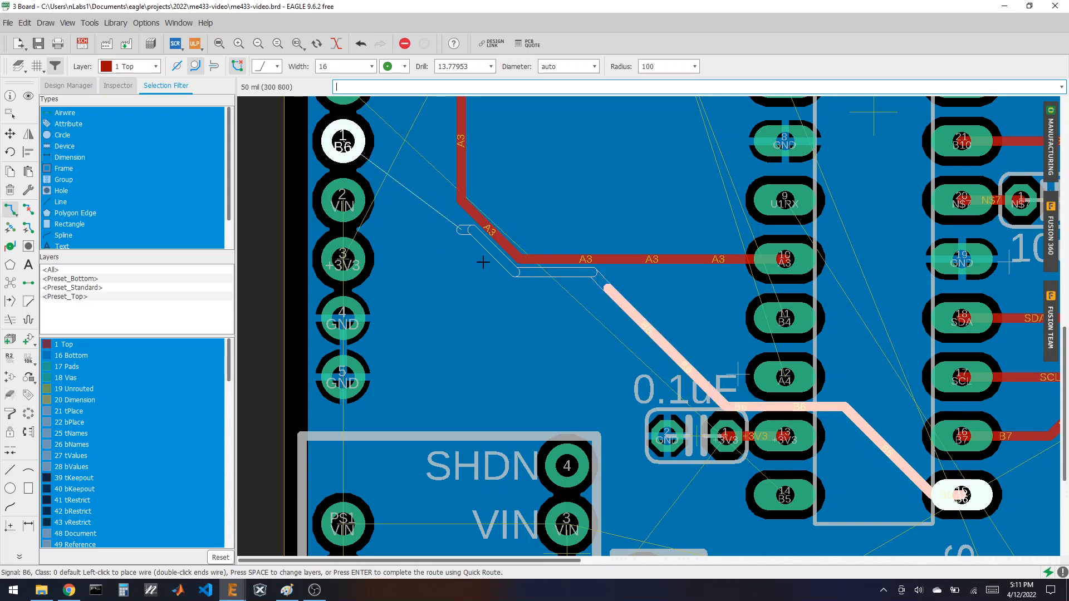
{"action": "left_click", "coordinate": [488, 288]}
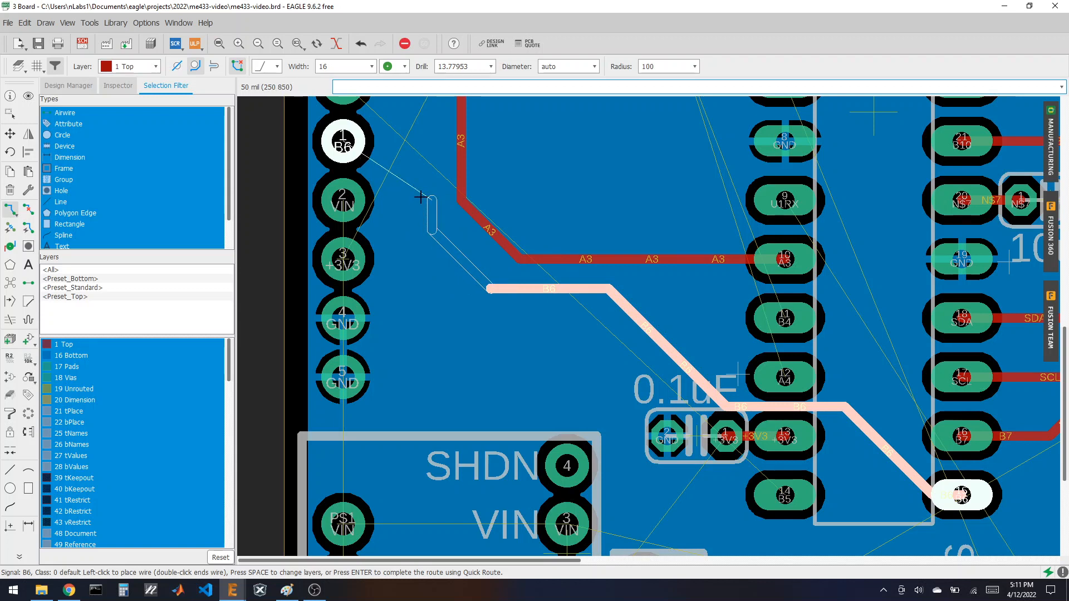
{"action": "left_click", "coordinate": [426, 196]}
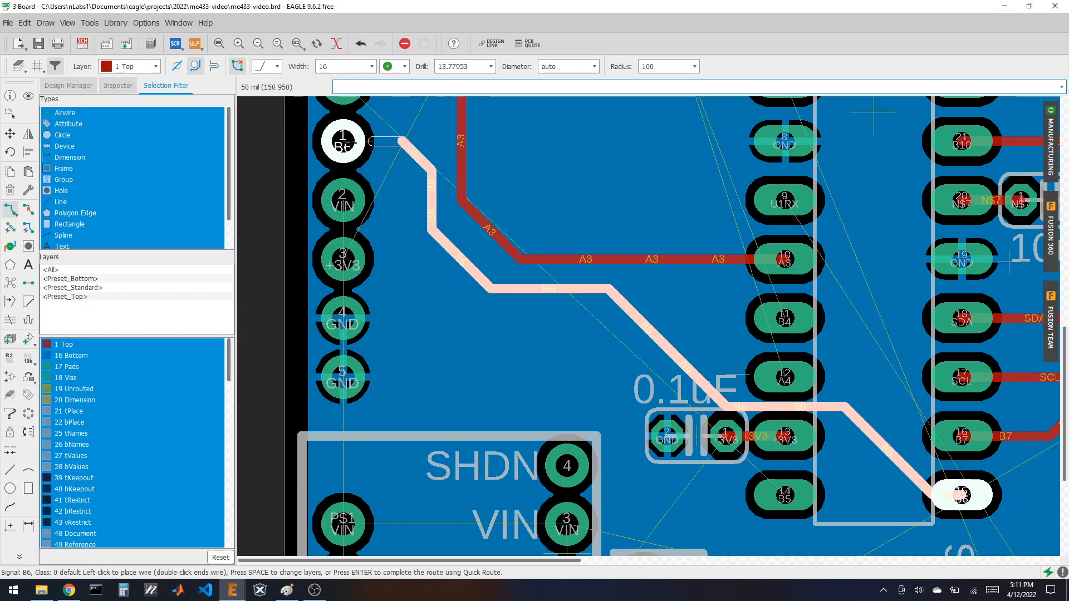
{"action": "left_click", "coordinate": [344, 141]}
- Examine the remaining airwires around the PIC32's lower pins, the voltage regulator, the power switch and the RTS header
{"action": "scroll", "coordinate": [391, 334], "scroll_direction": "down", "scroll_amount": 5}
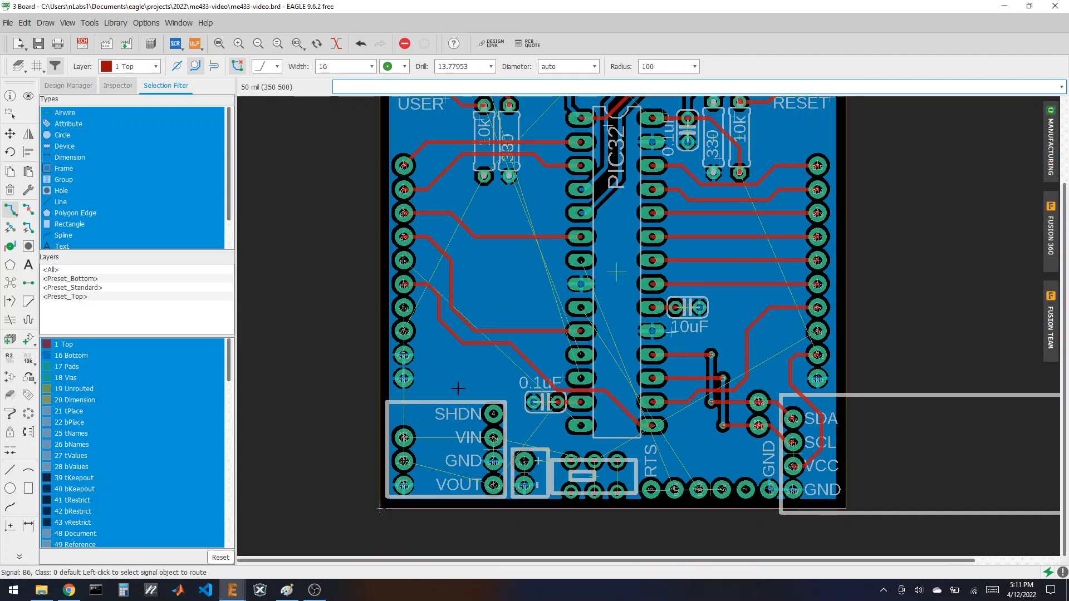
{"action": "scroll", "coordinate": [430, 291], "scroll_direction": "up", "scroll_amount": 6}
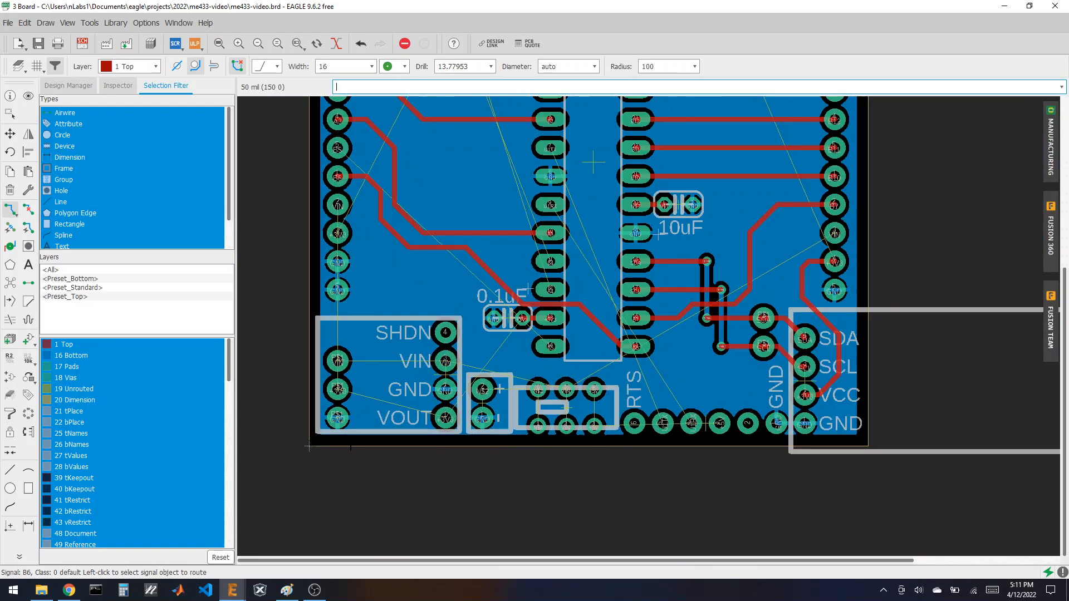
{"action": "scroll", "coordinate": [321, 312], "scroll_direction": "down", "scroll_amount": 3}
{"action": "scroll", "coordinate": [567, 327], "scroll_direction": "up", "scroll_amount": 3}
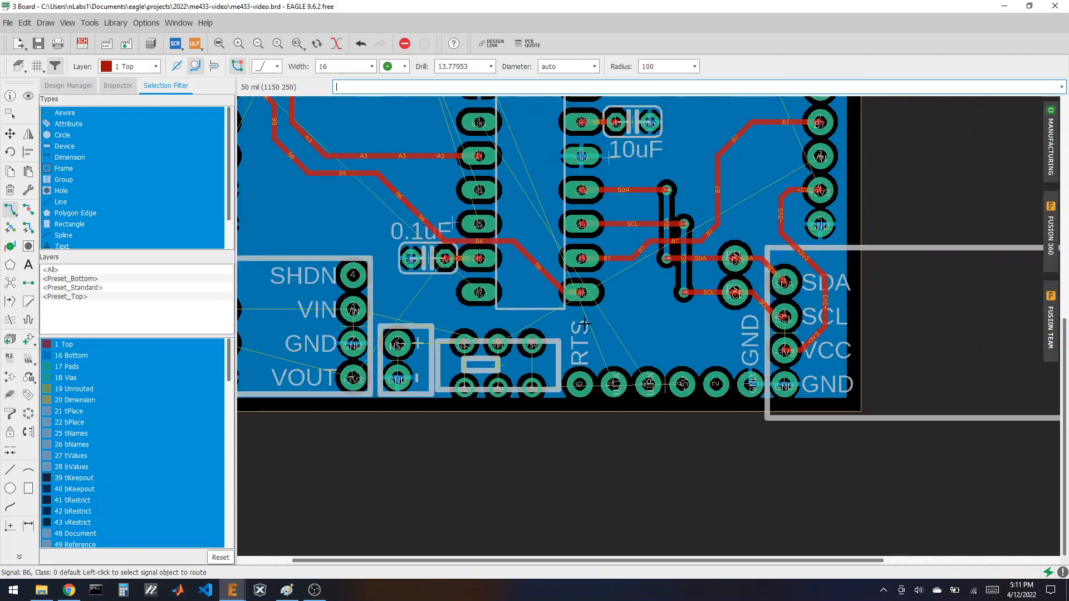
{"action": "scroll", "coordinate": [504, 344], "scroll_direction": "down", "scroll_amount": 2}
{"action": "scroll", "coordinate": [516, 119], "scroll_direction": "down", "scroll_amount": 1}
{"action": "scroll", "coordinate": [477, 132], "scroll_direction": "up", "scroll_amount": 3}
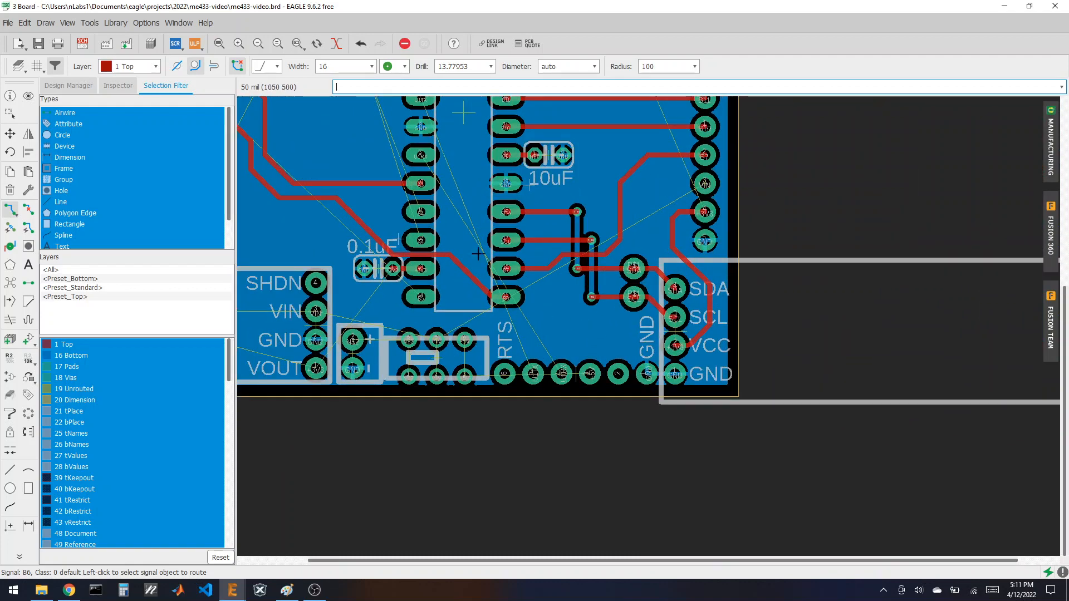
{"action": "scroll", "coordinate": [399, 205], "scroll_direction": "down", "scroll_amount": 3}
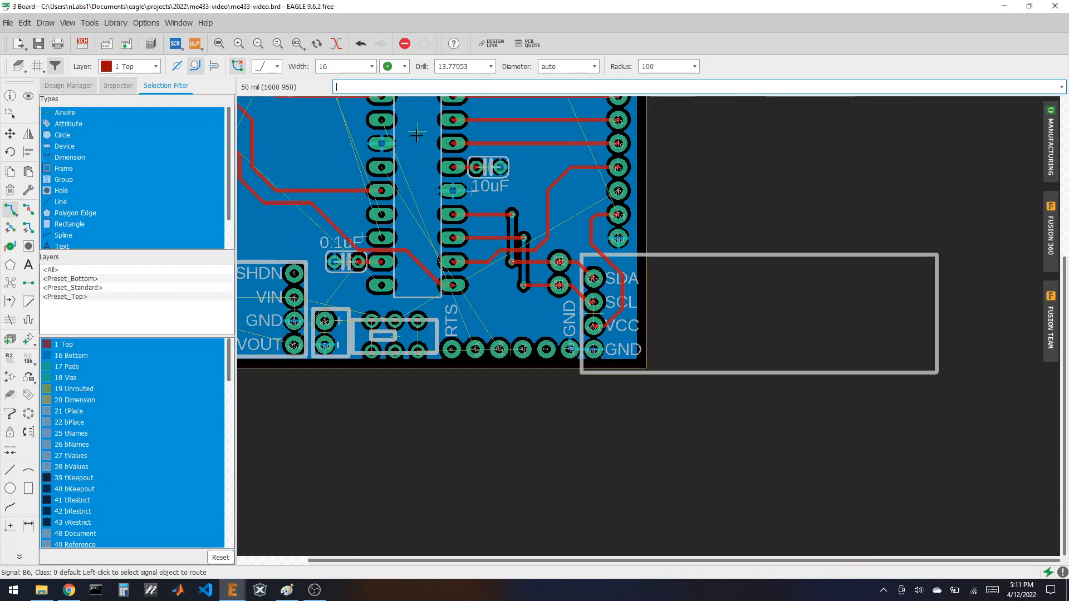
{"action": "scroll", "coordinate": [413, 128], "scroll_direction": "up", "scroll_amount": 2}
{"action": "scroll", "coordinate": [513, 158], "scroll_direction": "down", "scroll_amount": 3}
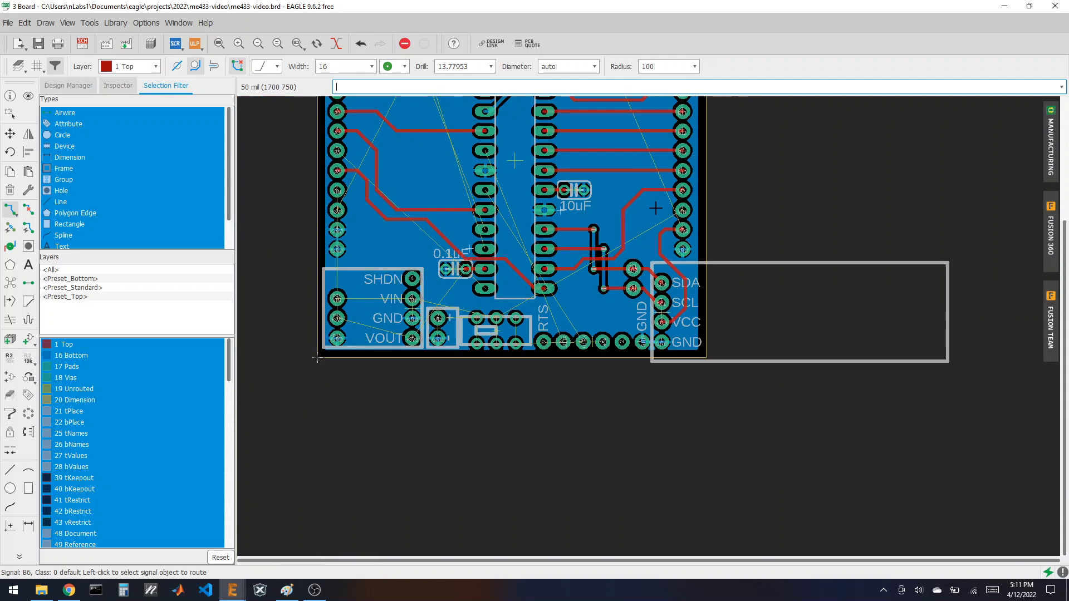
- Set the trace width to 24 mil and join the power switch's paired +5V, VIN and N$2 pads with vertical traces on 1 Top
{"action": "scroll", "coordinate": [446, 256], "scroll_direction": "up", "scroll_amount": 2}
{"action": "scroll", "coordinate": [473, 270], "scroll_direction": "up", "scroll_amount": 3}
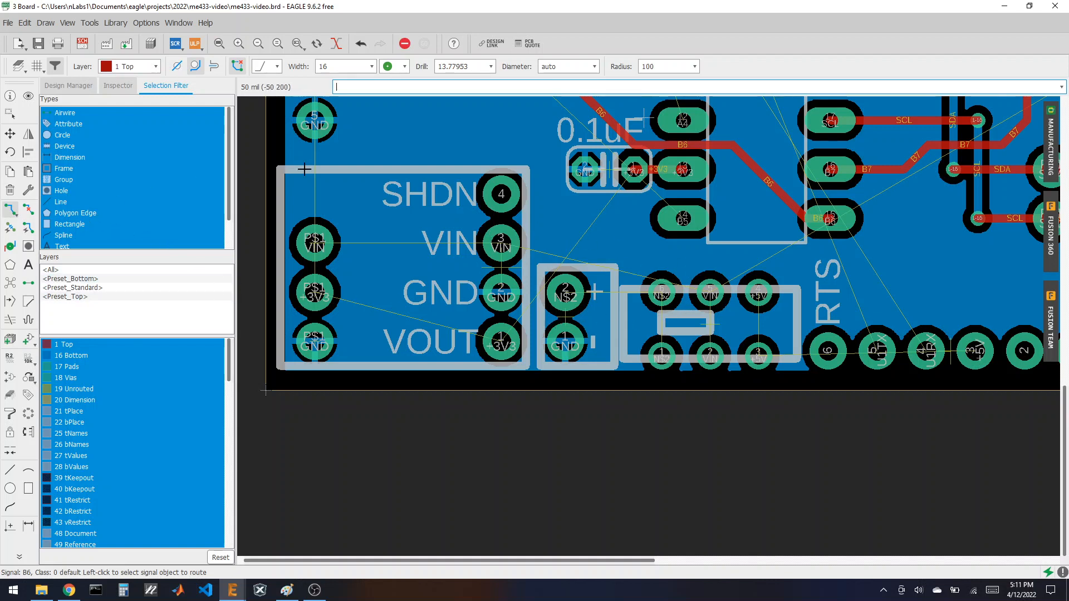
{"action": "left_click", "coordinate": [371, 66]}
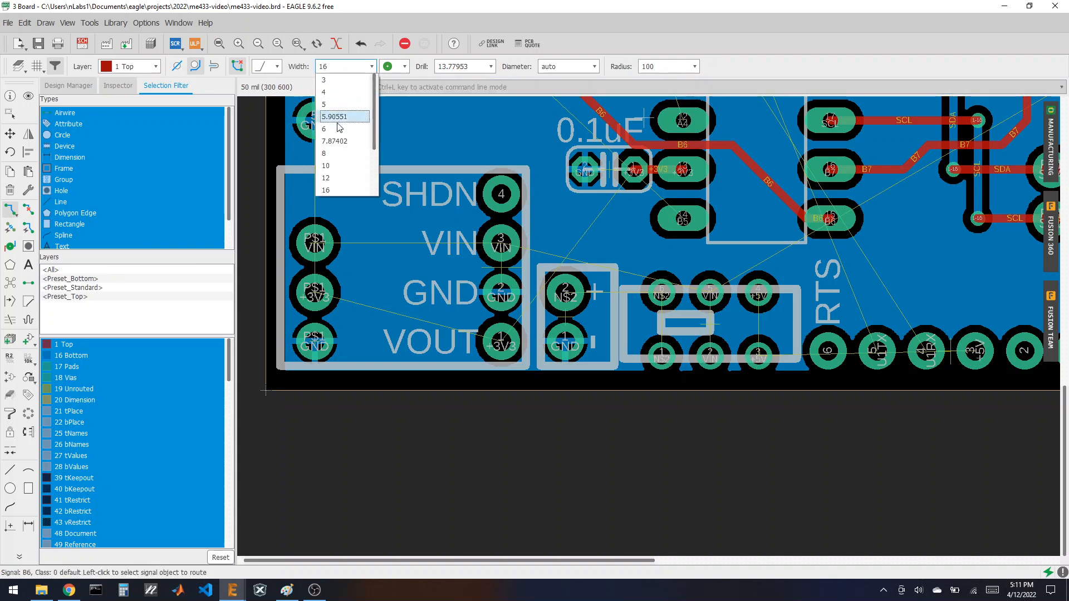
{"action": "left_click", "coordinate": [334, 177]}
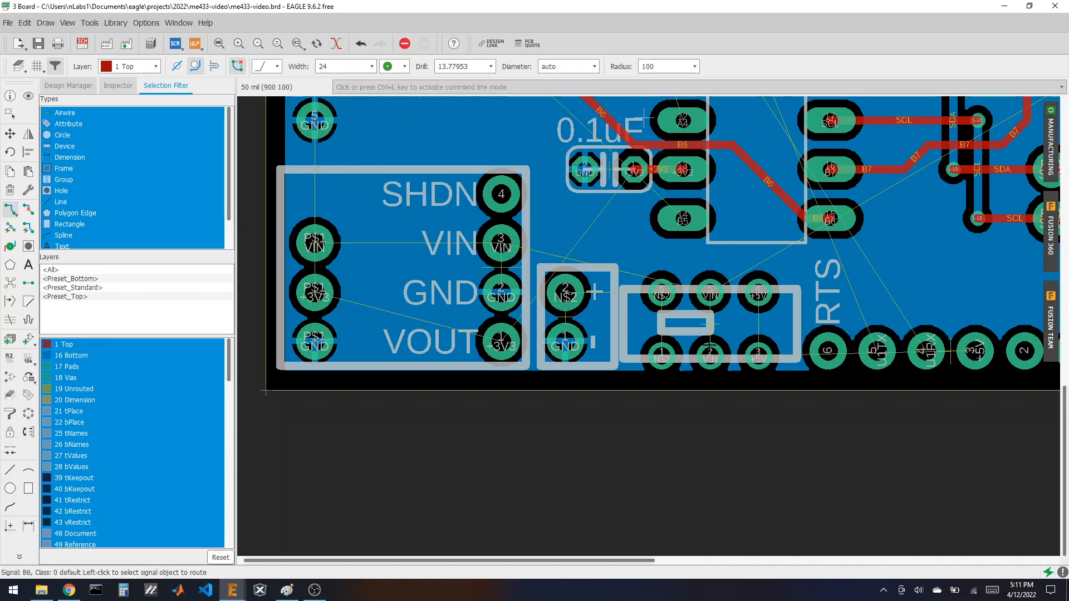
{"action": "scroll", "coordinate": [708, 337], "scroll_direction": "up", "scroll_amount": 2}
{"action": "left_click", "coordinate": [785, 306]}
{"action": "left_click", "coordinate": [782, 362]}
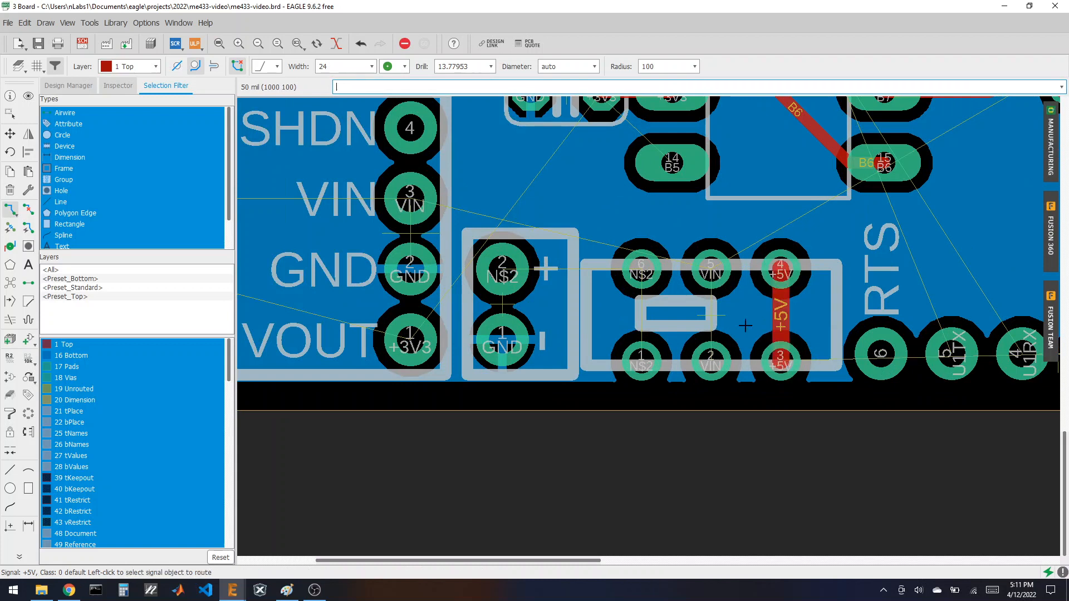
{"action": "left_click", "coordinate": [710, 270]}
{"action": "left_click", "coordinate": [710, 356]}
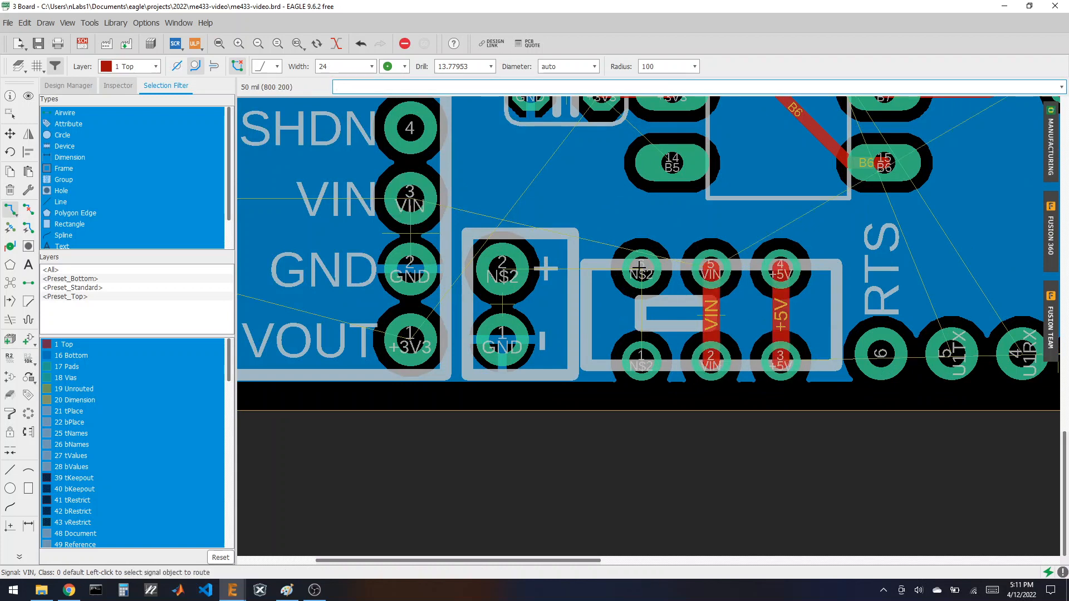
{"action": "left_click", "coordinate": [639, 269]}
{"action": "left_click", "coordinate": [641, 358]}
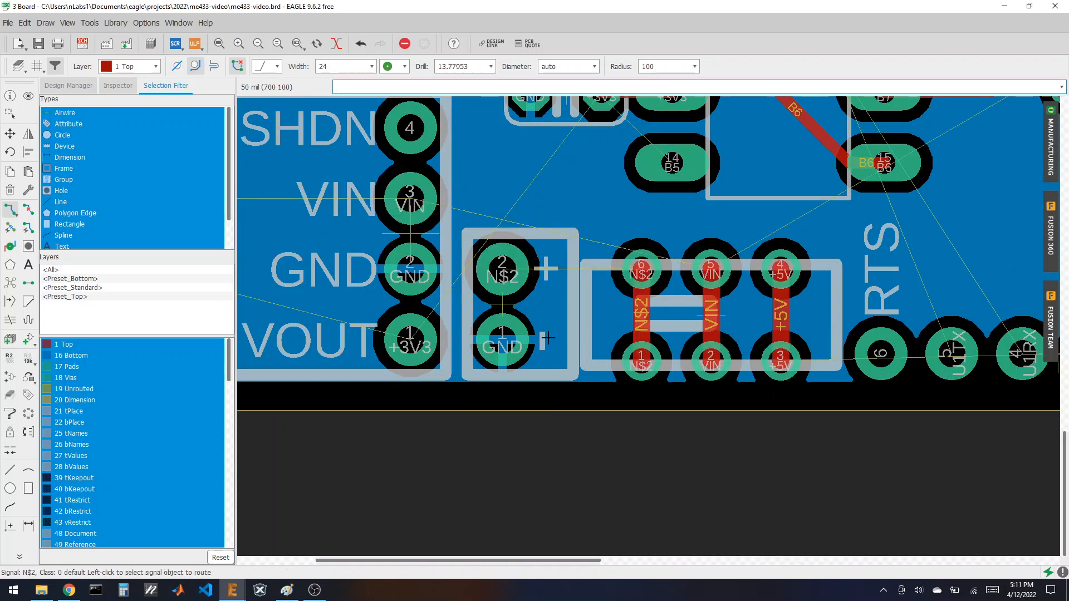
- Route 24 mil traces on 1 Top from the power connector's N$2 pad to switch pad 1, and from switch pad 5 to the regulator's VIN pad
{"action": "left_click", "coordinate": [502, 269]}
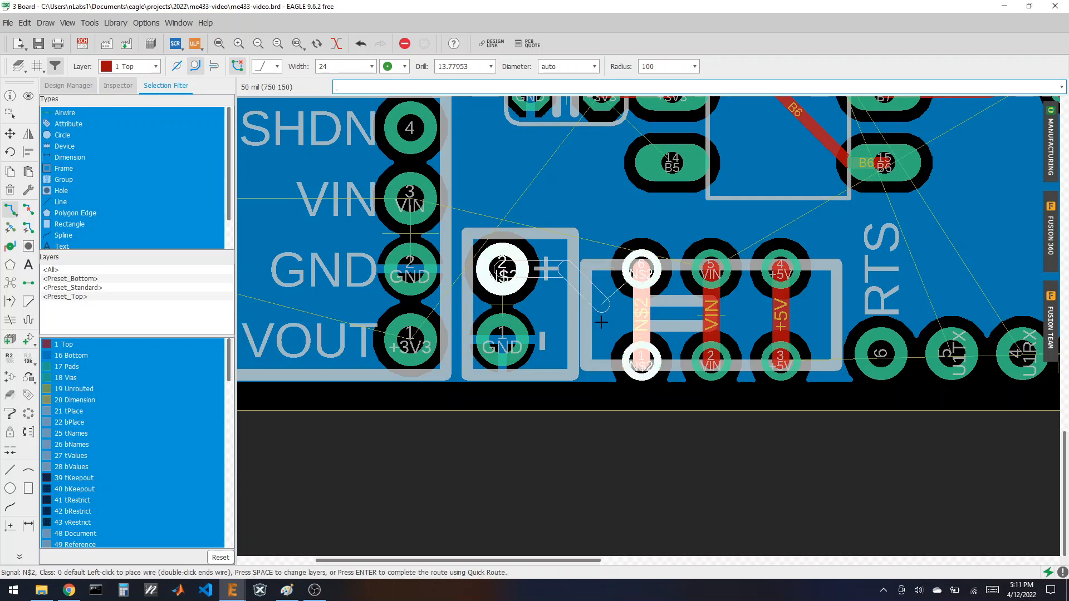
{"action": "left_click", "coordinate": [640, 365]}
{"action": "left_click", "coordinate": [710, 266]}
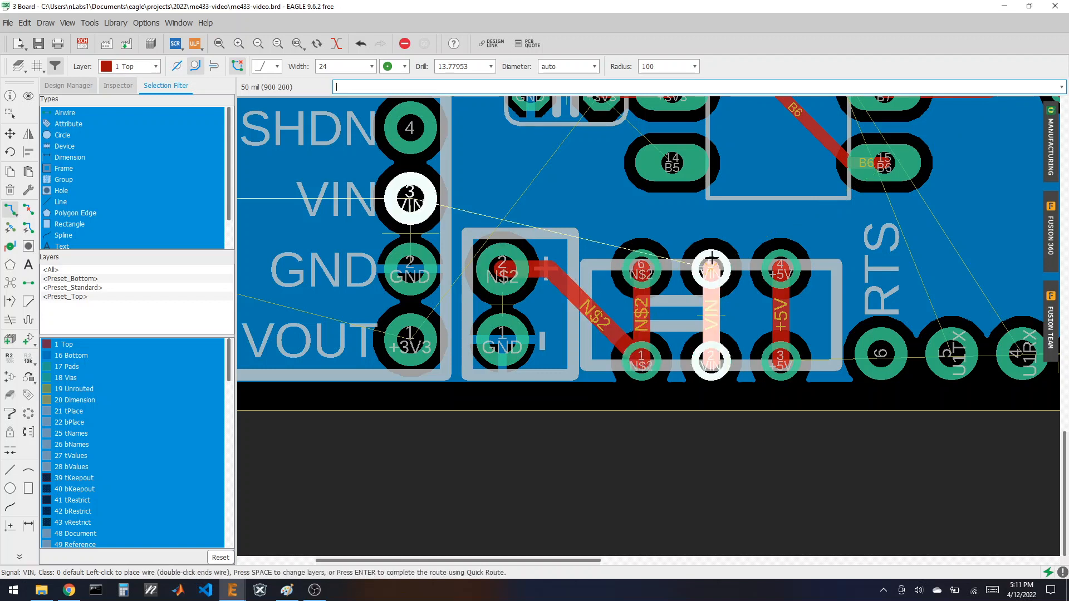
{"action": "key", "text": "alt"}
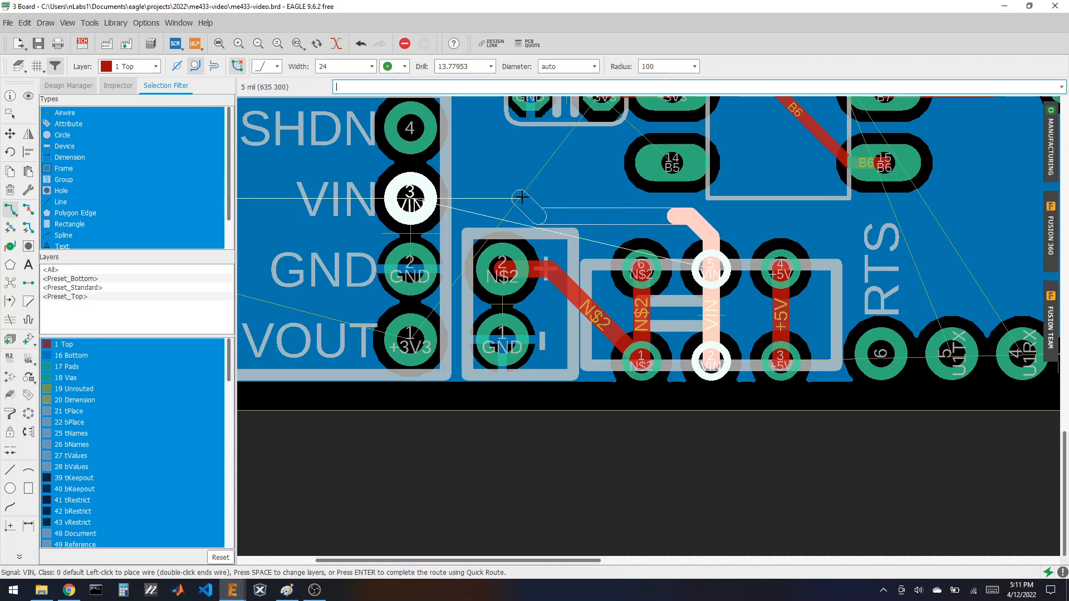
{"action": "left_click", "coordinate": [570, 196]}
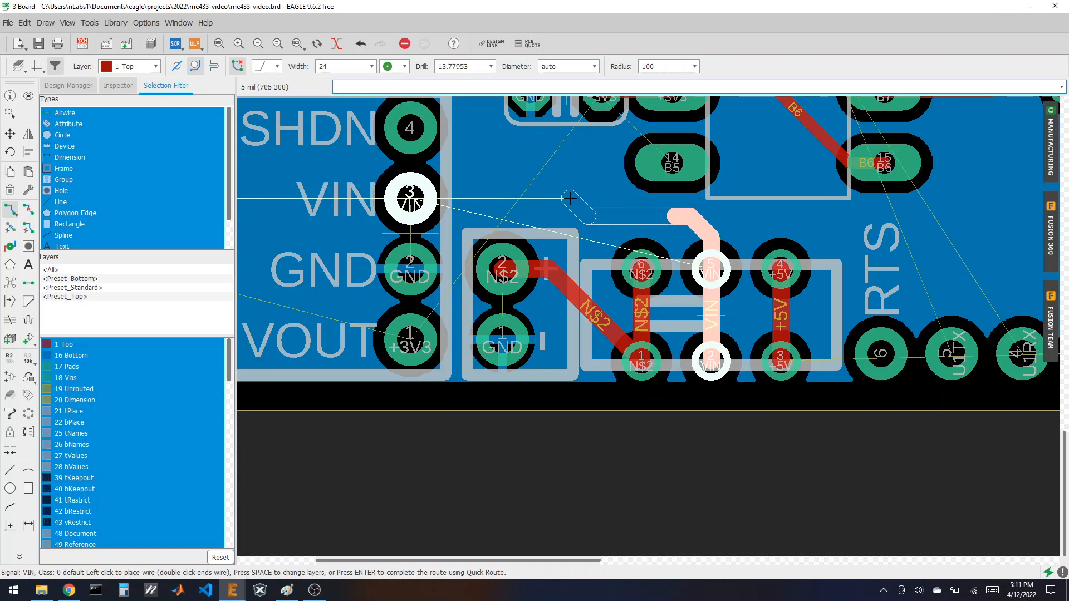
{"action": "left_click", "coordinate": [410, 197]}
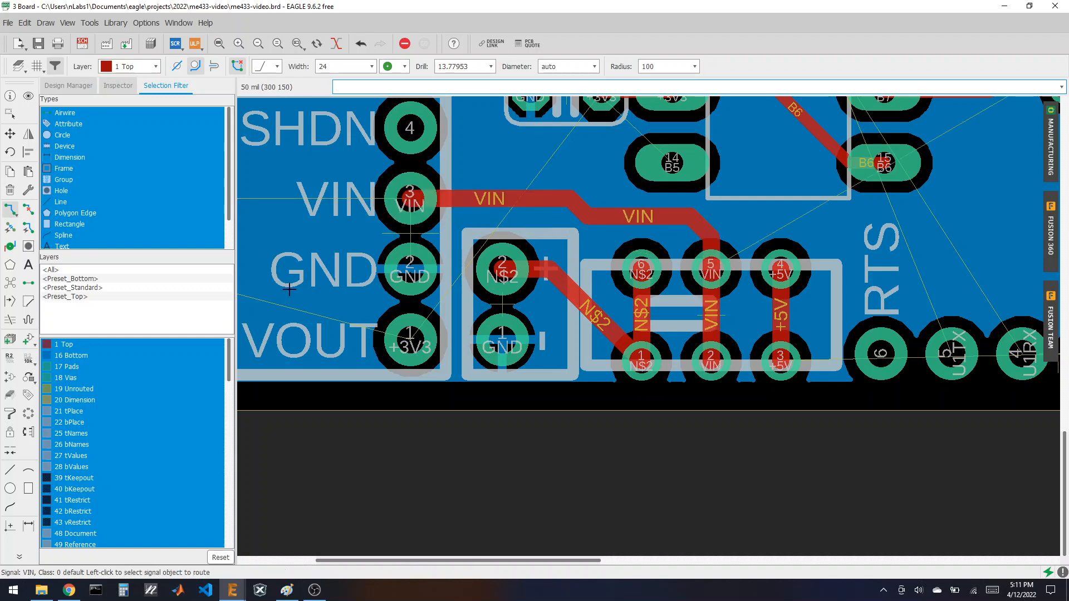
- Route a 24 mil +5V trace on 1 Top from pad 3 of the RTS header, over pads 4 to 6, to the power switch's pad 4
{"action": "scroll", "coordinate": [263, 304], "scroll_direction": "down", "scroll_amount": 3}
{"action": "scroll", "coordinate": [595, 324], "scroll_direction": "down", "scroll_amount": 3}
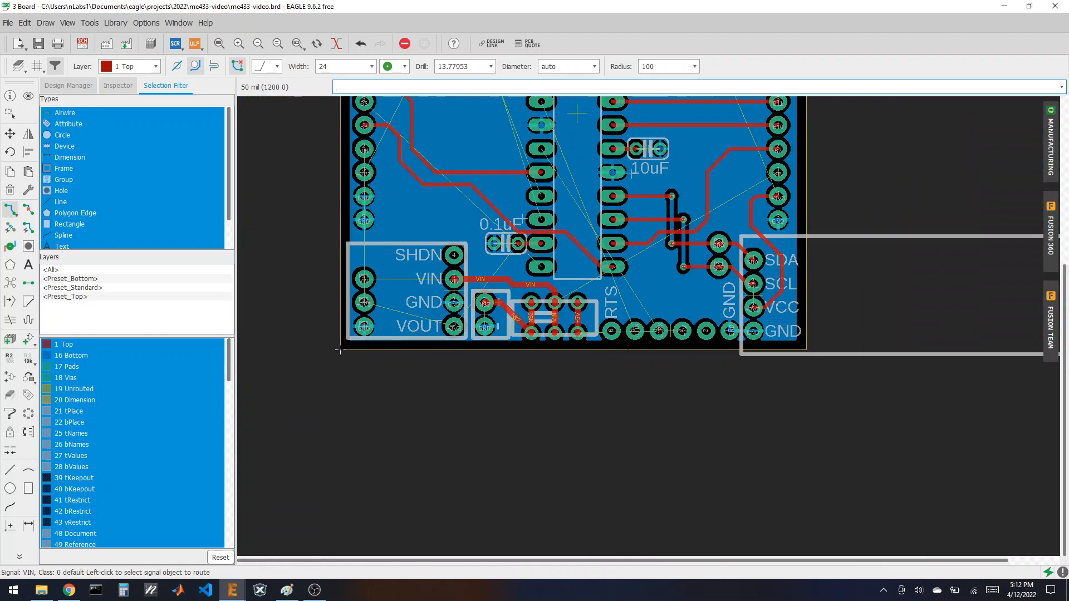
{"action": "scroll", "coordinate": [617, 283], "scroll_direction": "up", "scroll_amount": 2}
{"action": "scroll", "coordinate": [772, 221], "scroll_direction": "down", "scroll_amount": 1}
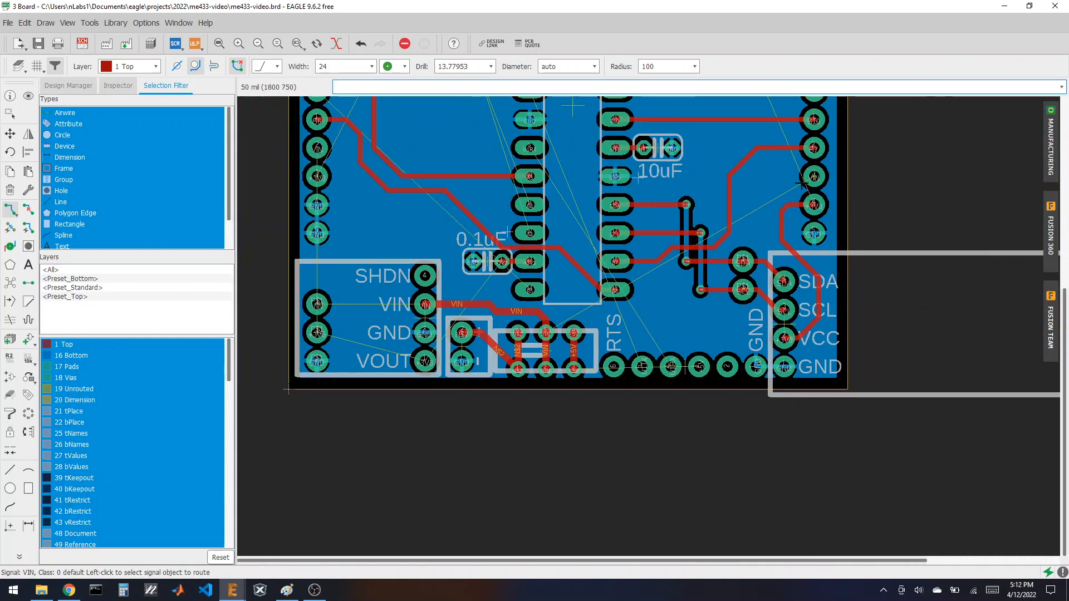
{"action": "scroll", "coordinate": [809, 172], "scroll_direction": "up", "scroll_amount": 3}
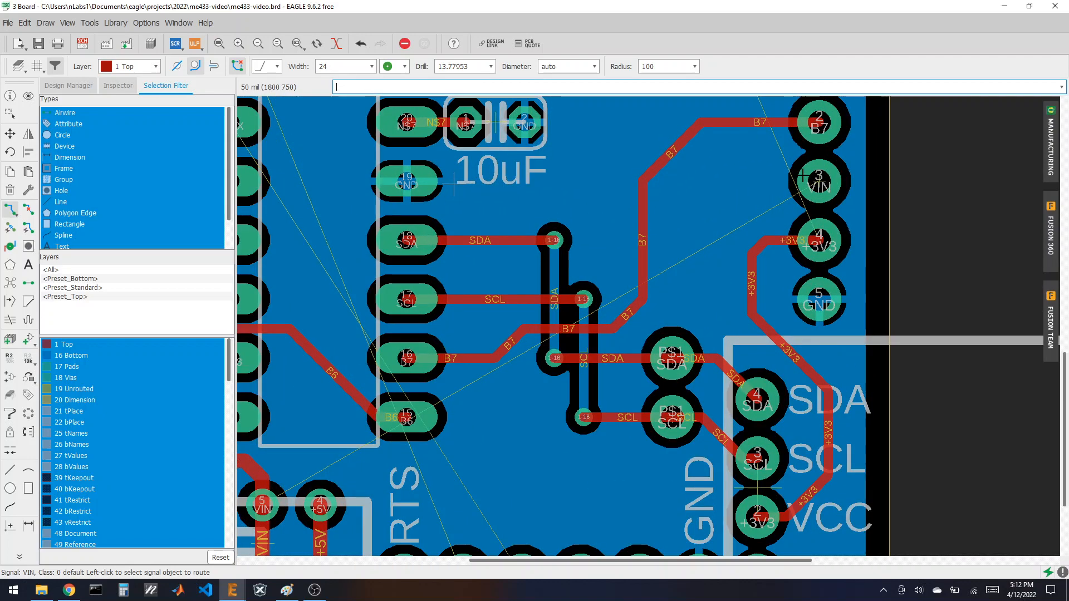
{"action": "scroll", "coordinate": [802, 177], "scroll_direction": "down", "scroll_amount": 1}
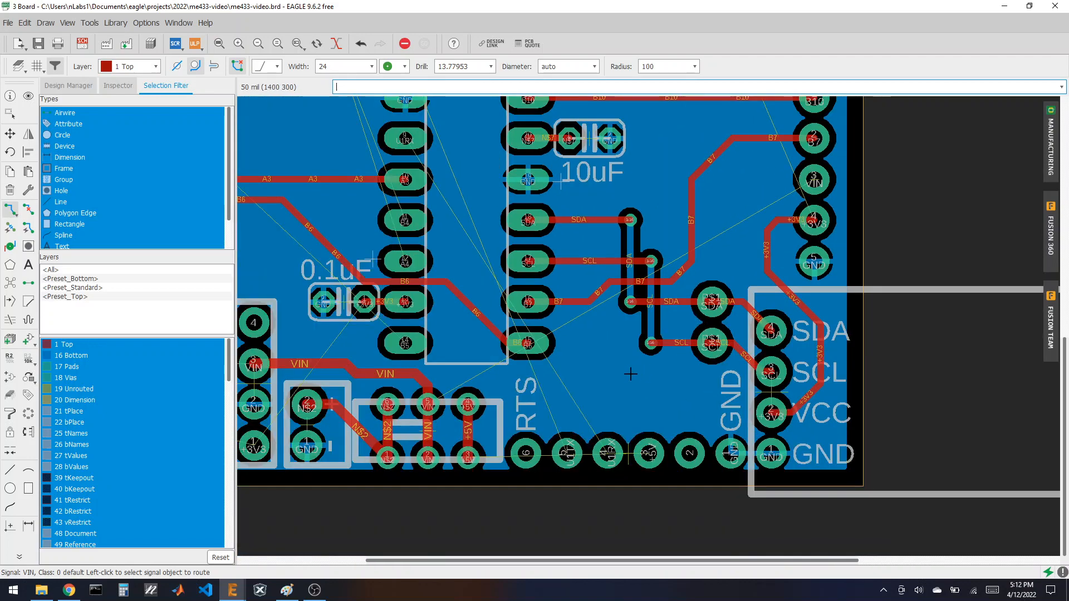
{"action": "scroll", "coordinate": [559, 446], "scroll_direction": "up", "scroll_amount": 2}
{"action": "scroll", "coordinate": [607, 505], "scroll_direction": "down", "scroll_amount": 2}
{"action": "scroll", "coordinate": [507, 500], "scroll_direction": "up", "scroll_amount": 3}
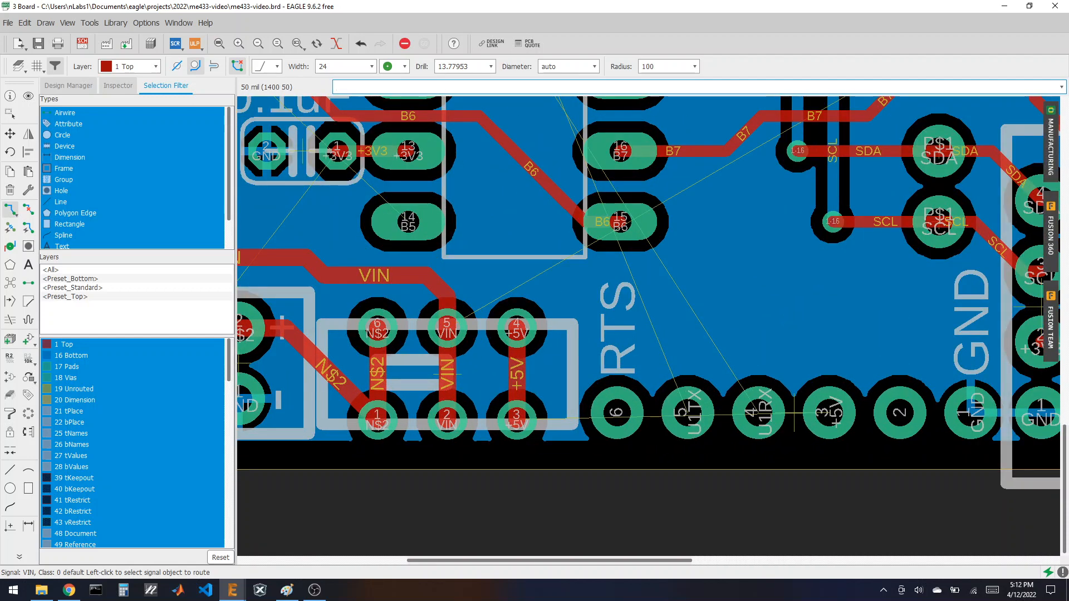
{"action": "left_click", "coordinate": [794, 413]}
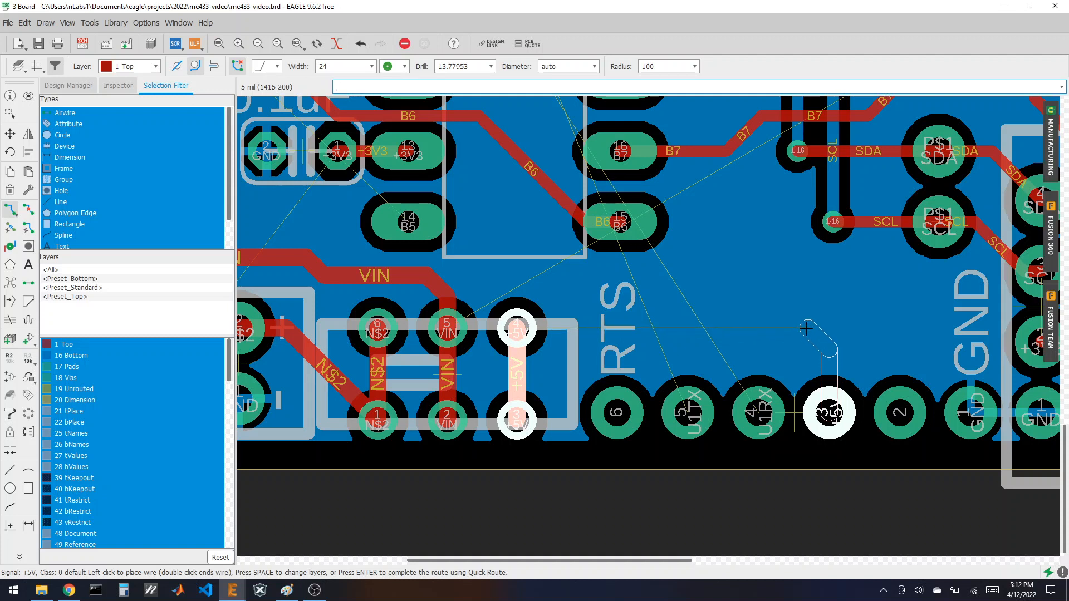
{"action": "left_click", "coordinate": [806, 328]}
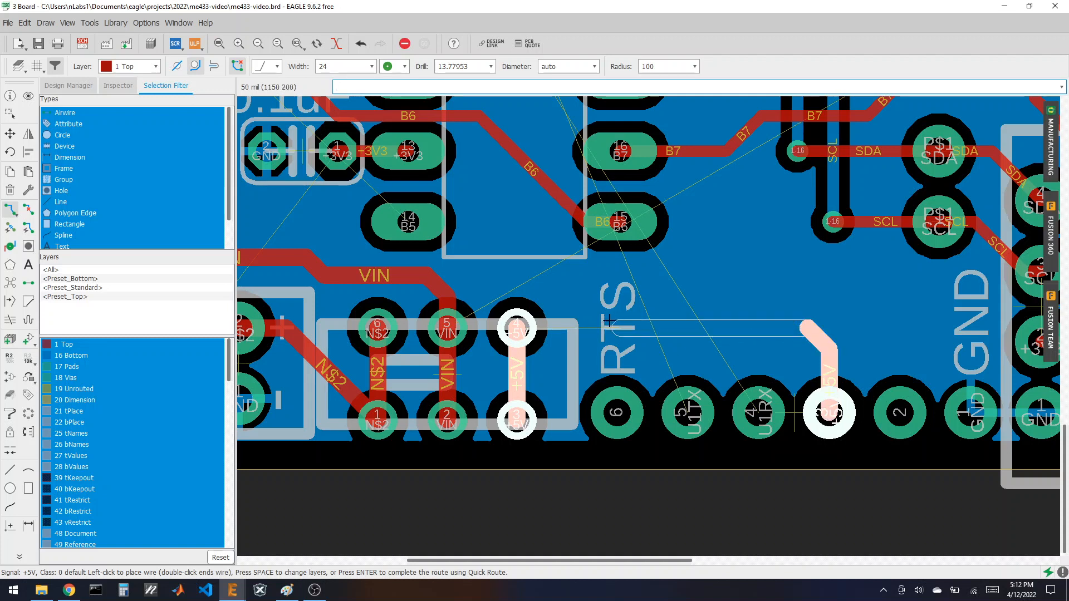
{"action": "left_click", "coordinate": [511, 330]}
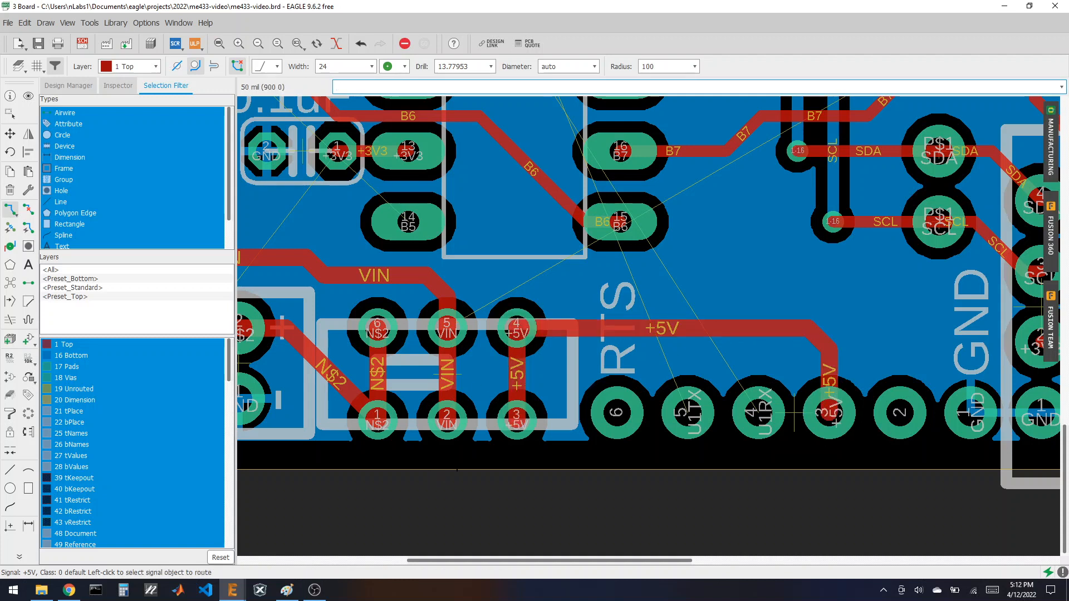
- Try to route a 24 mil VIN trace on 1 Top from switch pad 5 to below the PIC32, and undo it
{"action": "scroll", "coordinate": [457, 432], "scroll_direction": "down", "scroll_amount": 4}
{"action": "scroll", "coordinate": [675, 410], "scroll_direction": "up", "scroll_amount": 4}
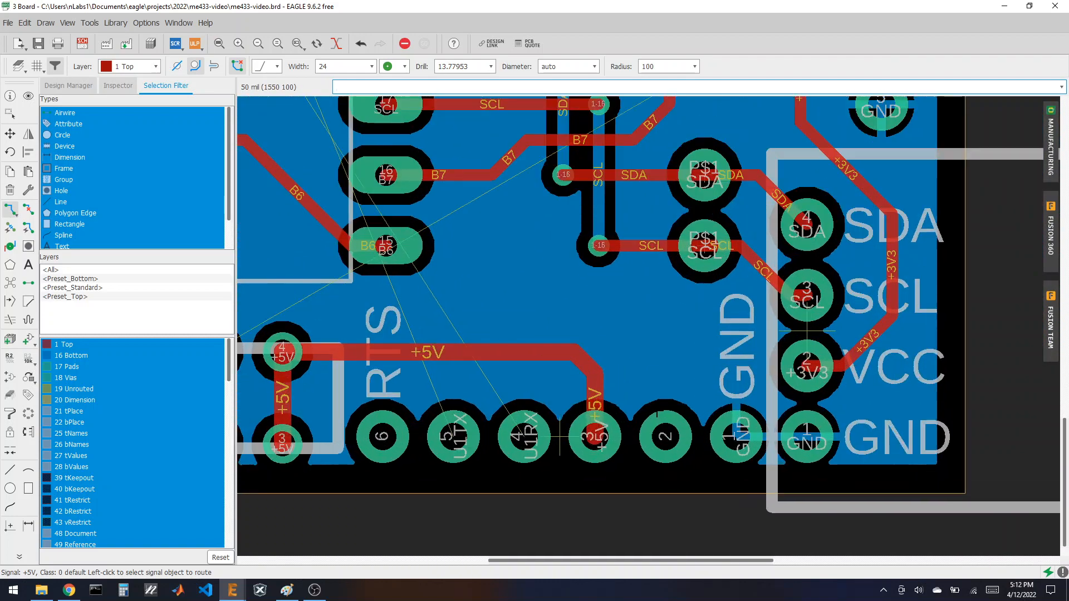
{"action": "scroll", "coordinate": [665, 433], "scroll_direction": "down", "scroll_amount": 3}
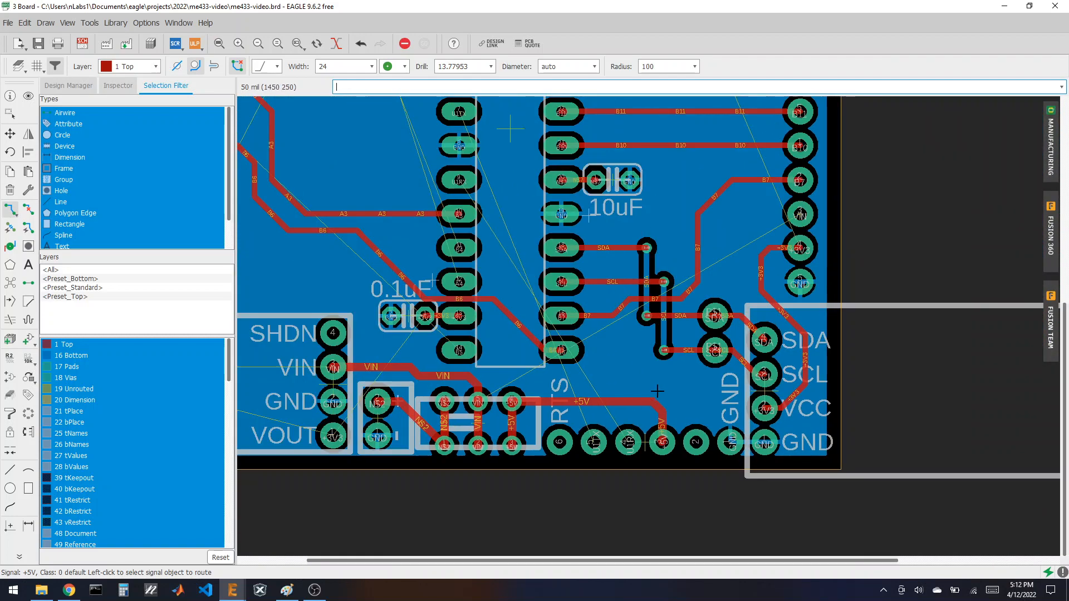
{"action": "scroll", "coordinate": [657, 391], "scroll_direction": "down", "scroll_amount": 2}
{"action": "scroll", "coordinate": [565, 387], "scroll_direction": "up", "scroll_amount": 3}
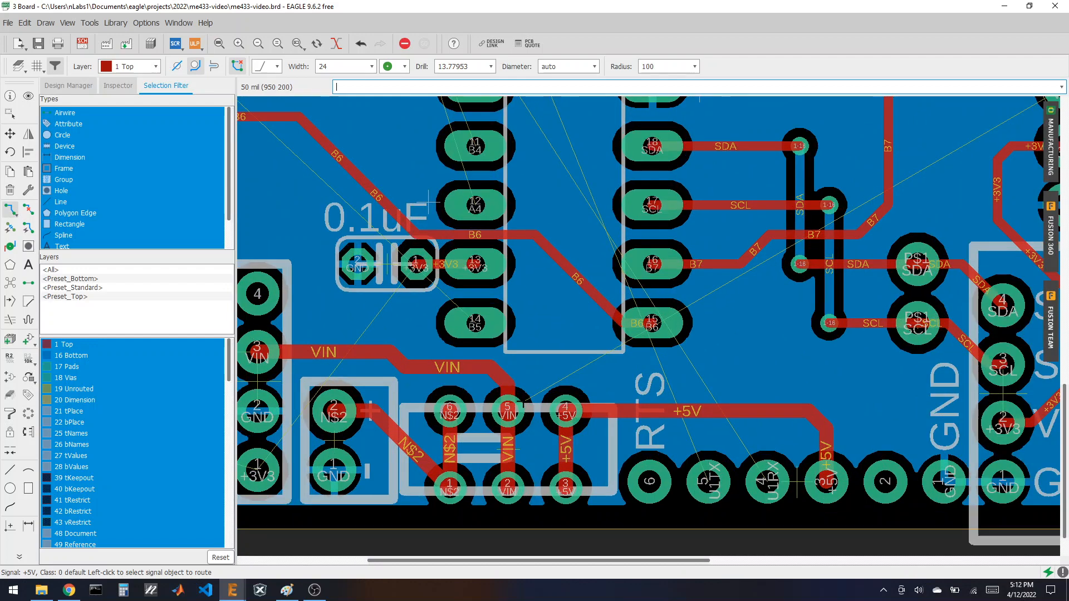
{"action": "scroll", "coordinate": [536, 407], "scroll_direction": "up", "scroll_amount": 2}
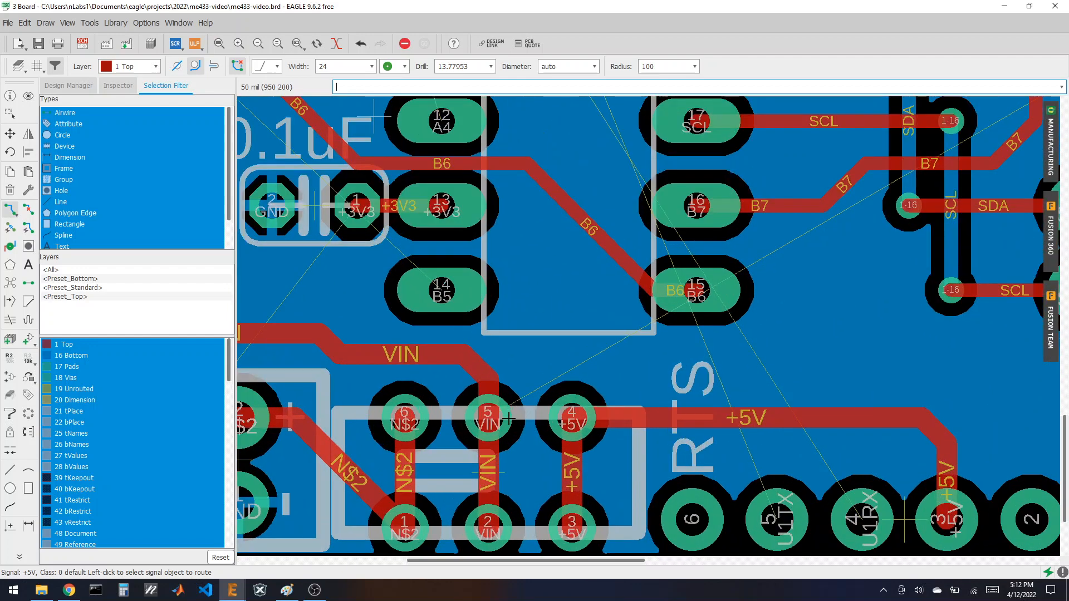
{"action": "left_click", "coordinate": [488, 414]}
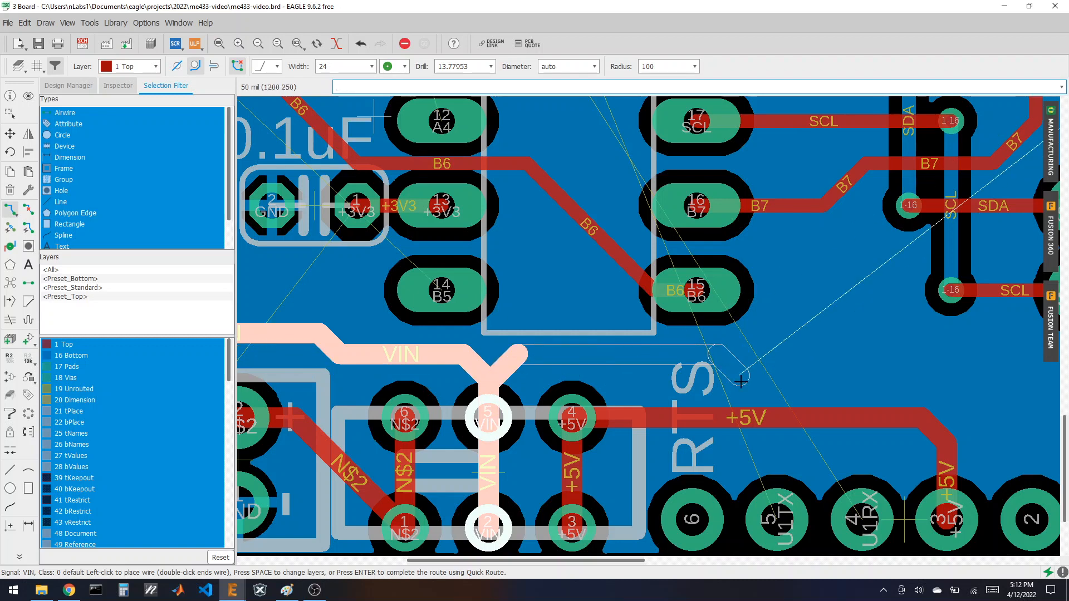
{"action": "scroll", "coordinate": [740, 376], "scroll_direction": "down", "scroll_amount": 3}
{"action": "scroll", "coordinate": [790, 351], "scroll_direction": "down", "scroll_amount": 3}
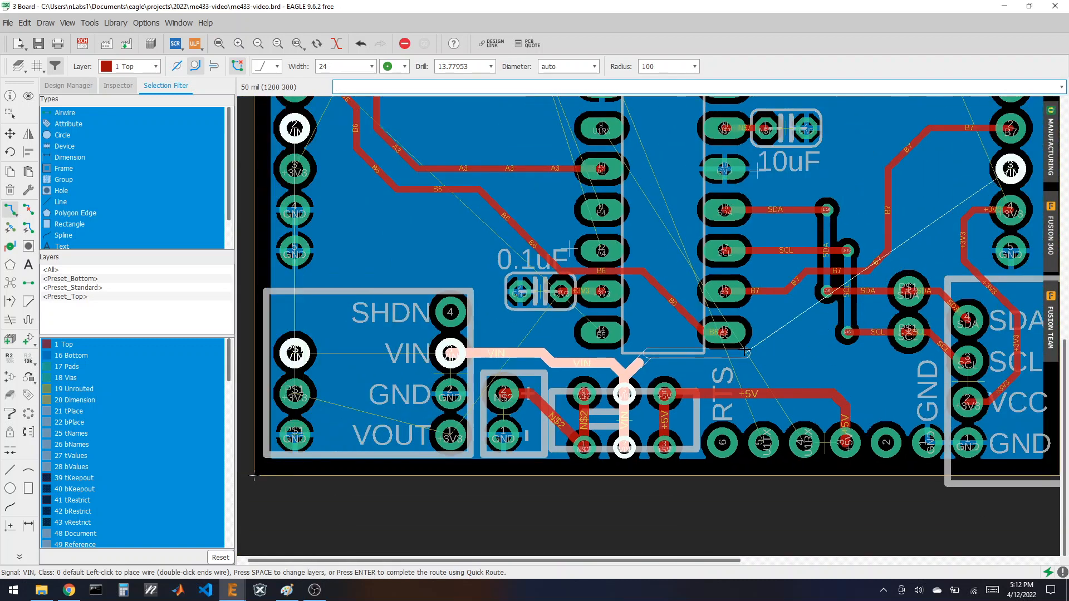
{"action": "scroll", "coordinate": [802, 345], "scroll_direction": "up", "scroll_amount": 2}
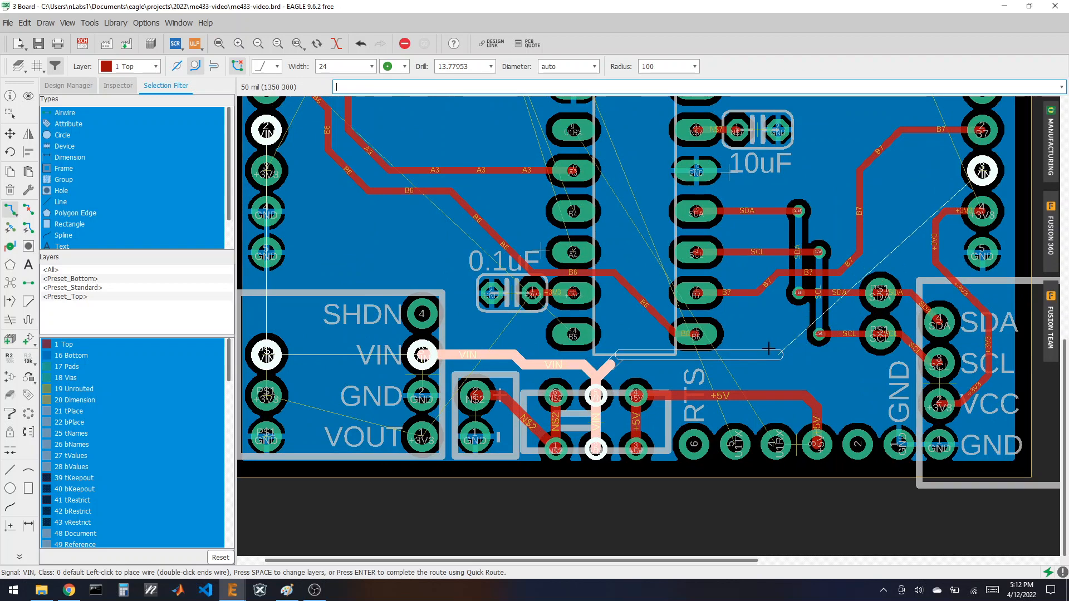
{"action": "double_click", "coordinate": [655, 361]}
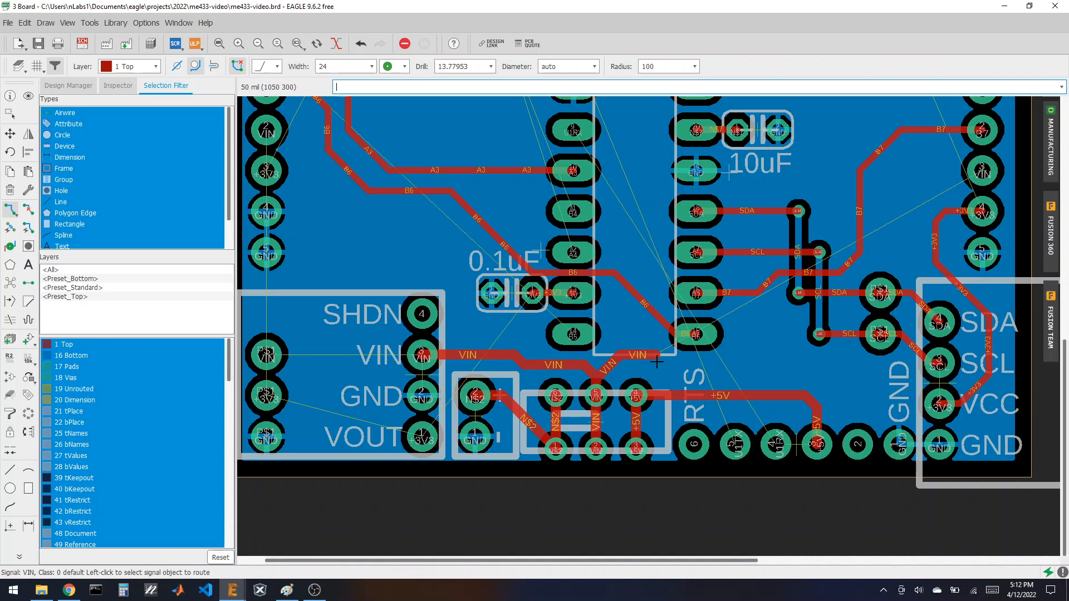
{"action": "key", "text": "ctrl+z"}
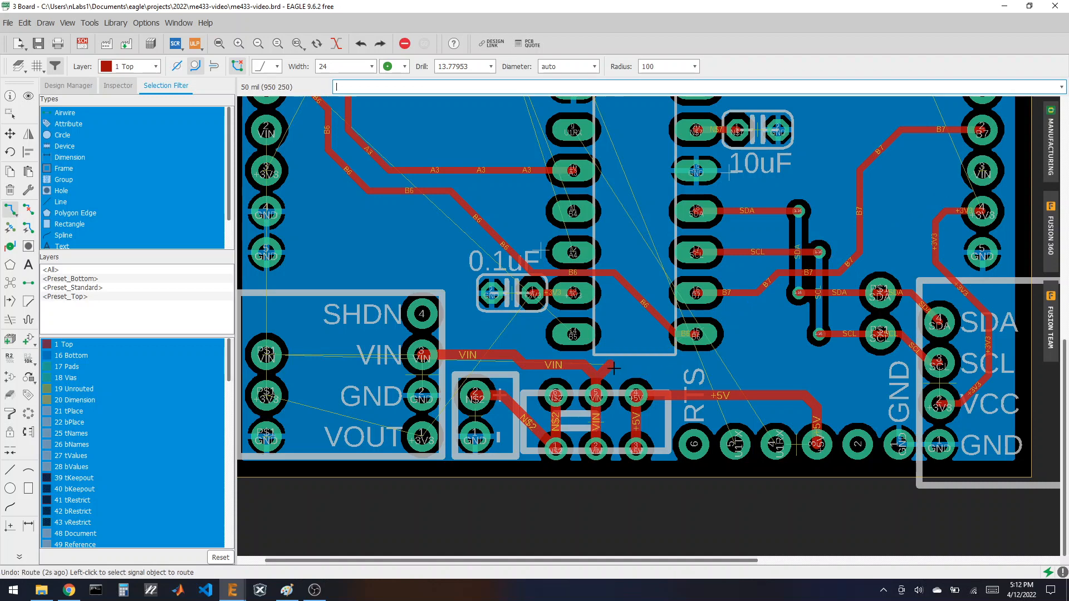
{"action": "key", "text": "ctrl+z"}
- Branch a 24 mil VIN trace on 1 Top from just above switch pad 5, running horizontally above the +5V trace to past the RTS label
{"action": "left_click", "coordinate": [599, 374]}
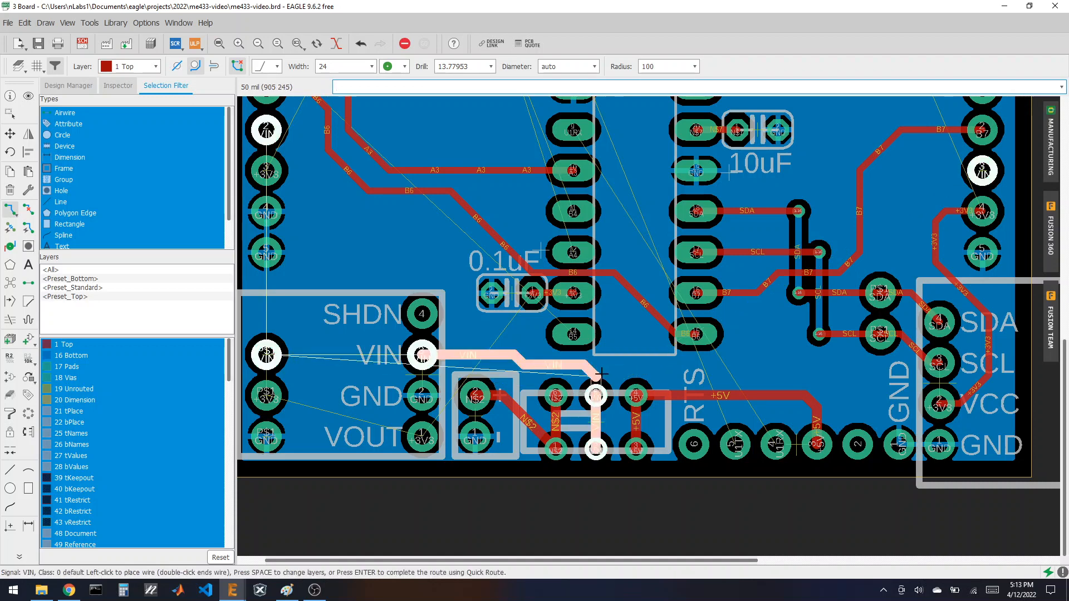
{"action": "scroll", "coordinate": [600, 374], "scroll_direction": "up", "scroll_amount": 2}
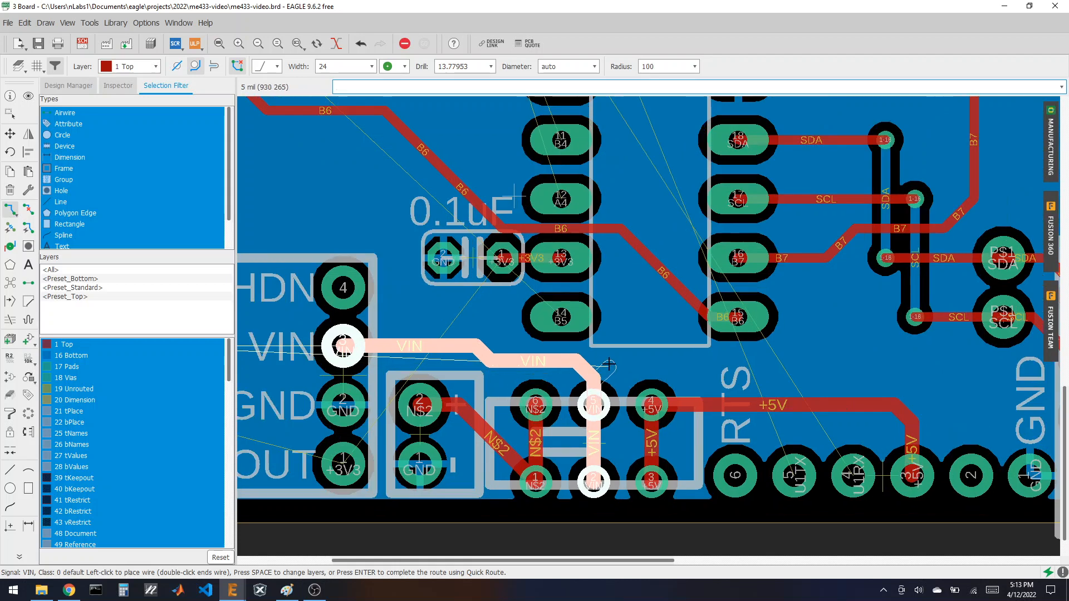
{"action": "left_click", "coordinate": [611, 364]}
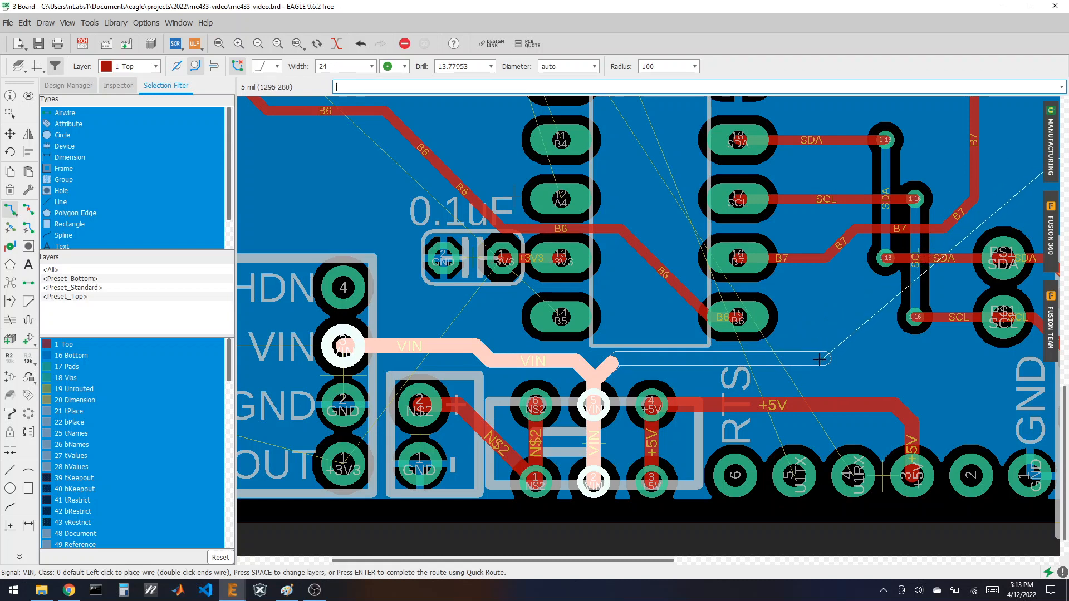
{"action": "double_click", "coordinate": [820, 359]}
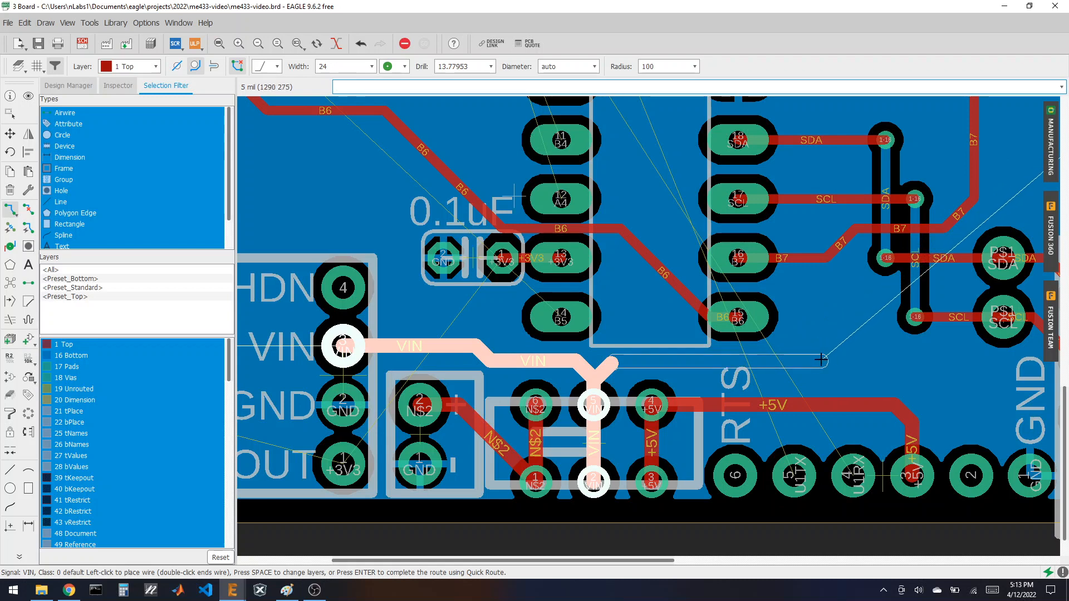
- Continue VIN through a via onto 16 Bottom and run it vertically up to the level of the right header's VIN pad
{"action": "left_click", "coordinate": [147, 68]}
{"action": "left_click", "coordinate": [133, 91]}
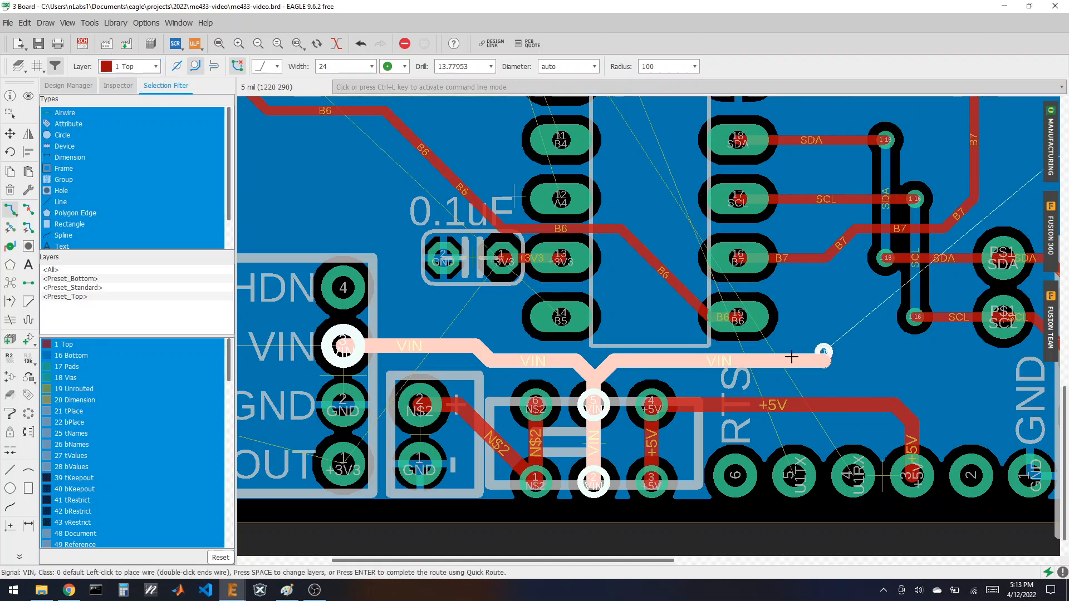
{"action": "left_click", "coordinate": [823, 363]}
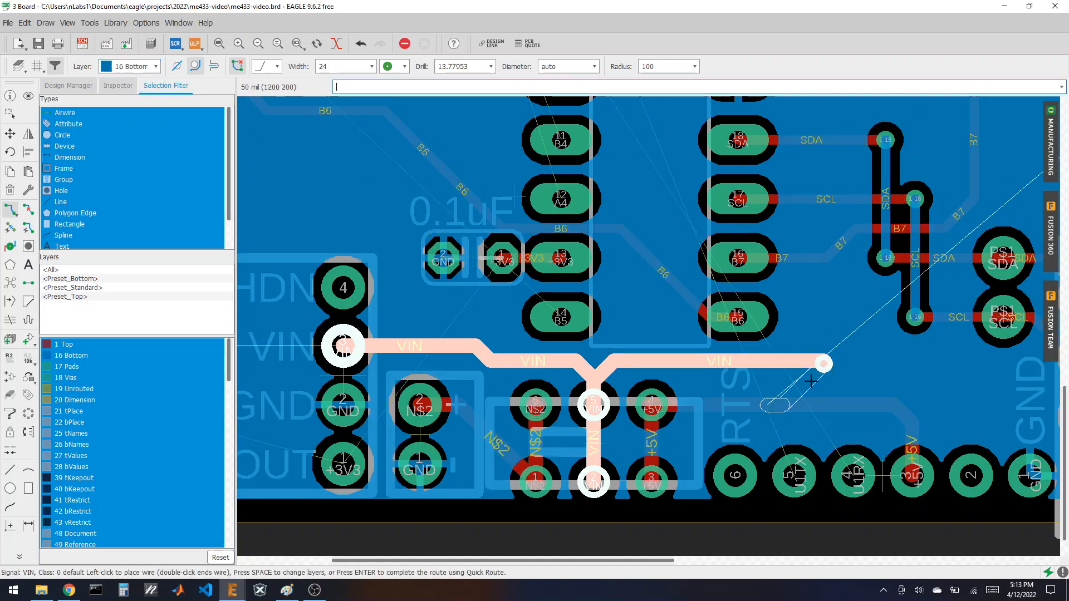
{"action": "scroll", "coordinate": [823, 363], "scroll_direction": "down", "scroll_amount": 3}
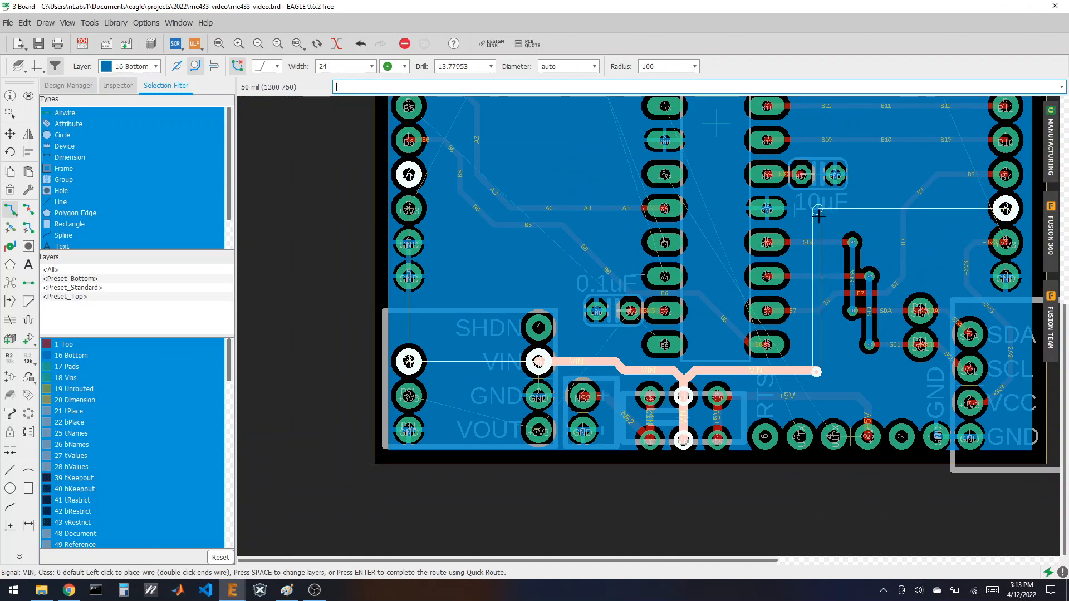
{"action": "left_click", "coordinate": [817, 209]}
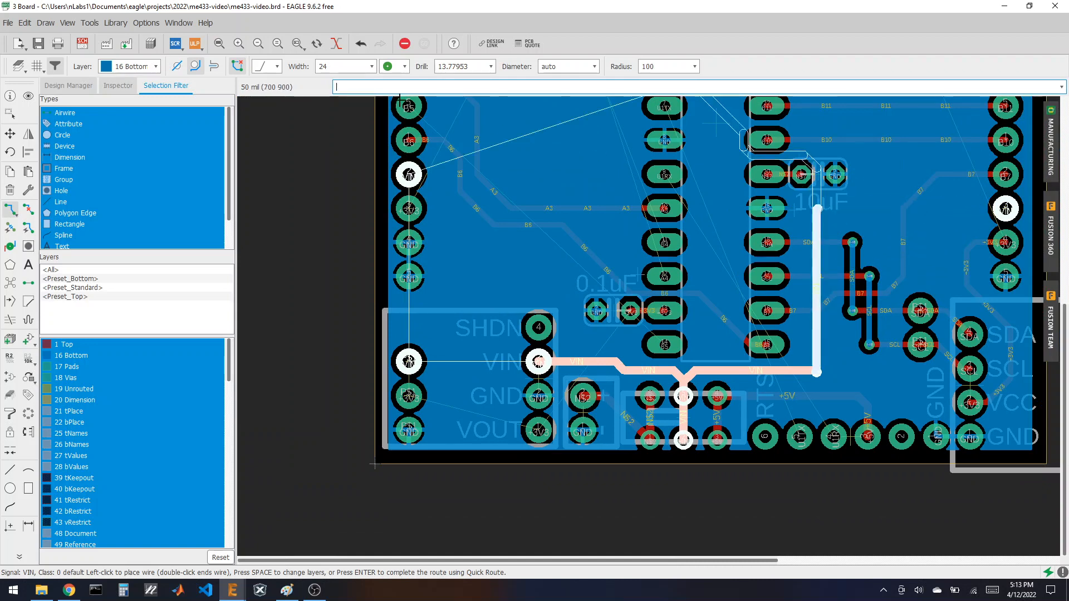
- Bring VIN back to 1 Top through a via and run it toward the right header's VIN pad, ending just before the B7 trace
{"action": "left_click", "coordinate": [131, 66]}
{"action": "left_click", "coordinate": [121, 81]}
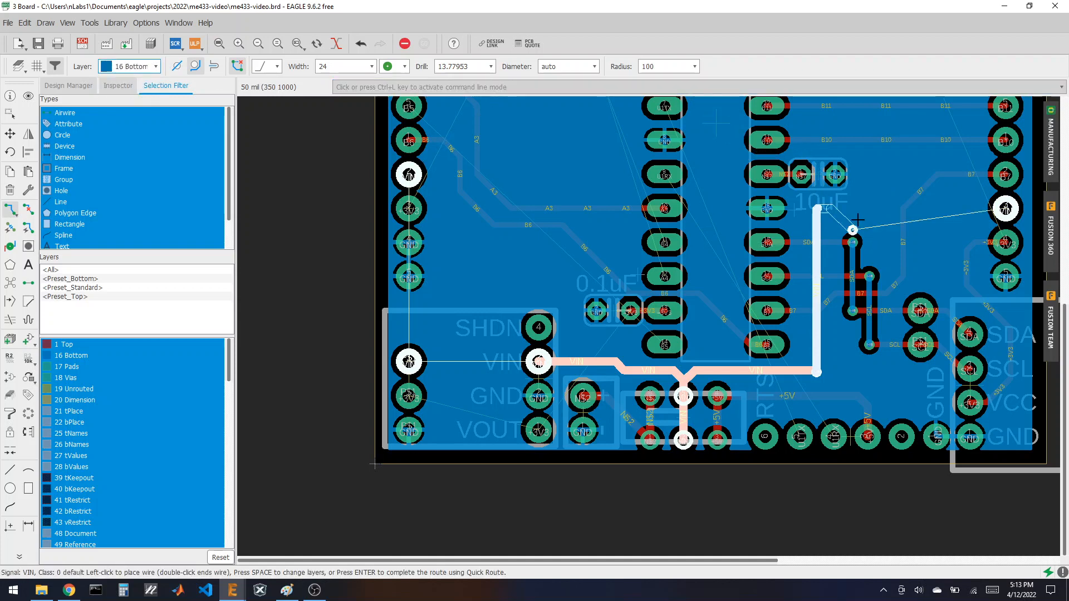
{"action": "key", "text": "space"}
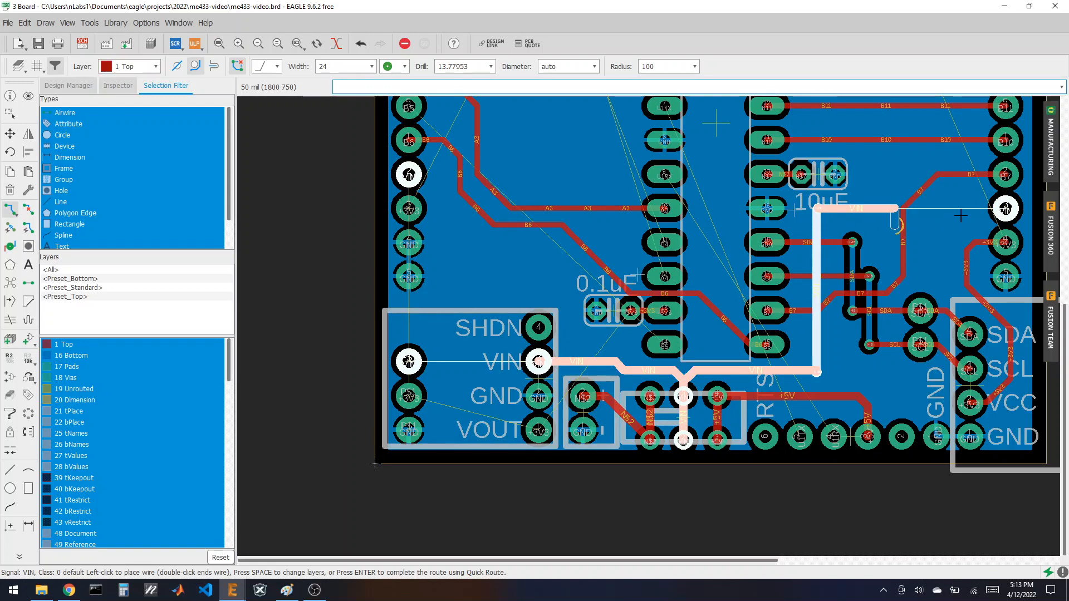
{"action": "scroll", "coordinate": [948, 208], "scroll_direction": "up", "scroll_amount": 2}
{"action": "scroll", "coordinate": [941, 210], "scroll_direction": "up", "scroll_amount": 1}
{"action": "scroll", "coordinate": [783, 224], "scroll_direction": "down", "scroll_amount": 3}
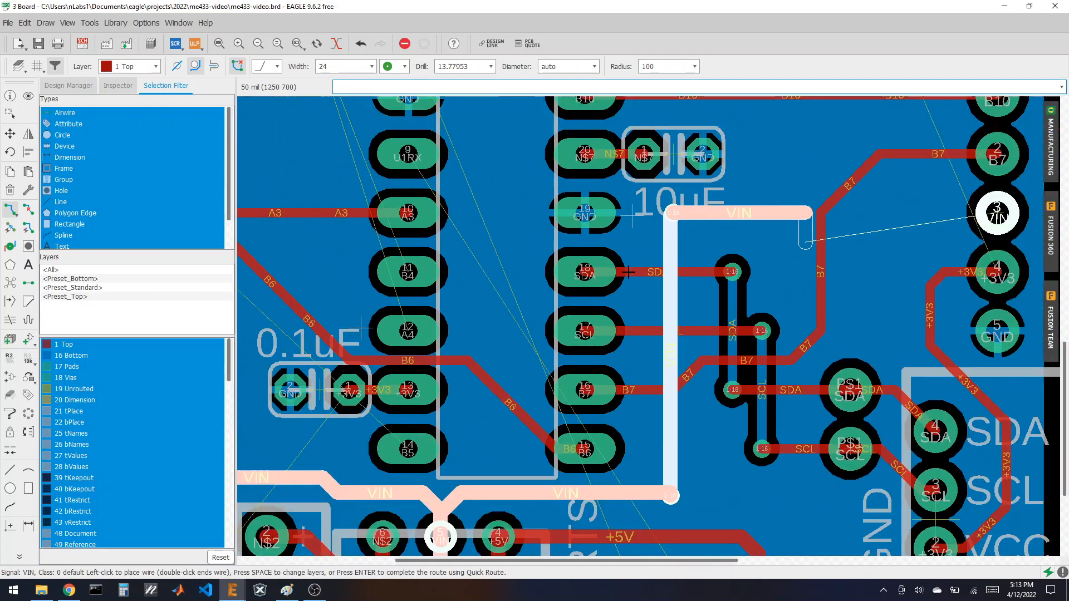
{"action": "scroll", "coordinate": [784, 223], "scroll_direction": "up", "scroll_amount": 2}
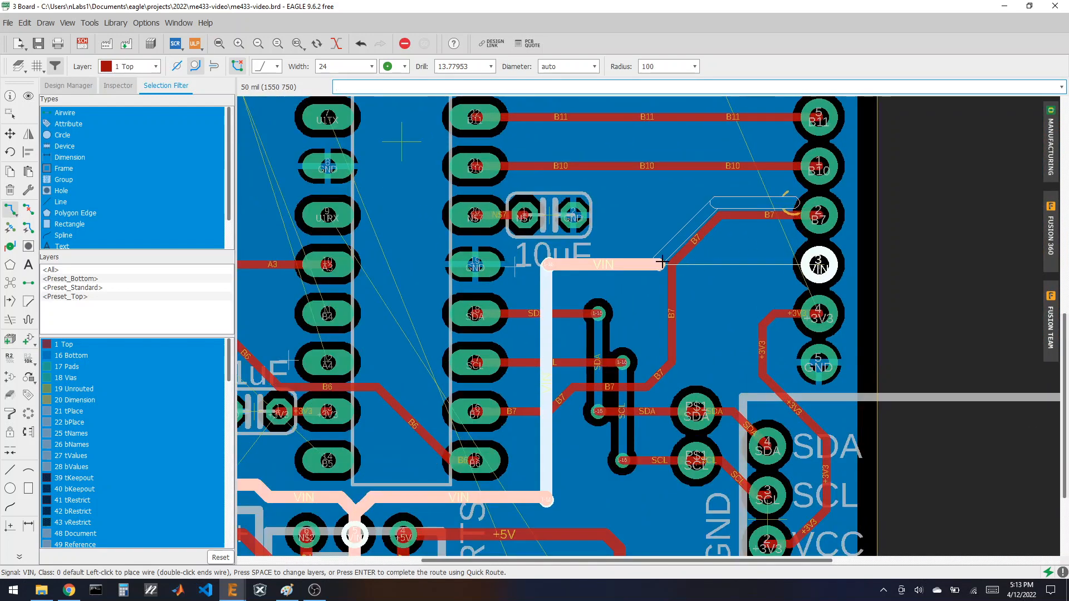
{"action": "double_click", "coordinate": [653, 264]}
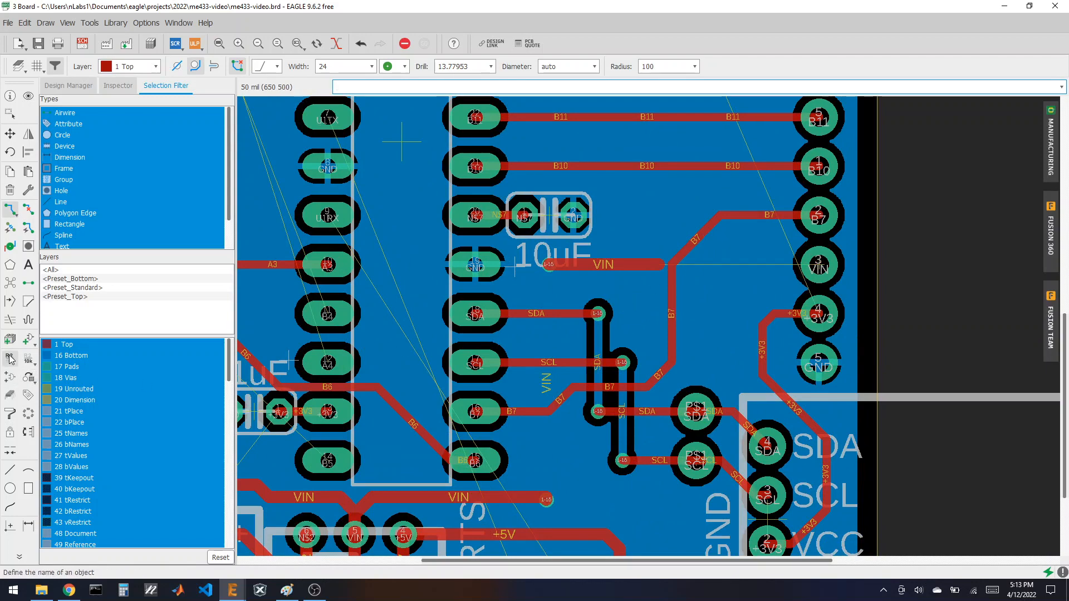
- Recalculate the ratsnest and rip up the three B7 segments around the point where B7 blocks VIN's path to the right header
{"action": "left_click", "coordinate": [8, 285]}
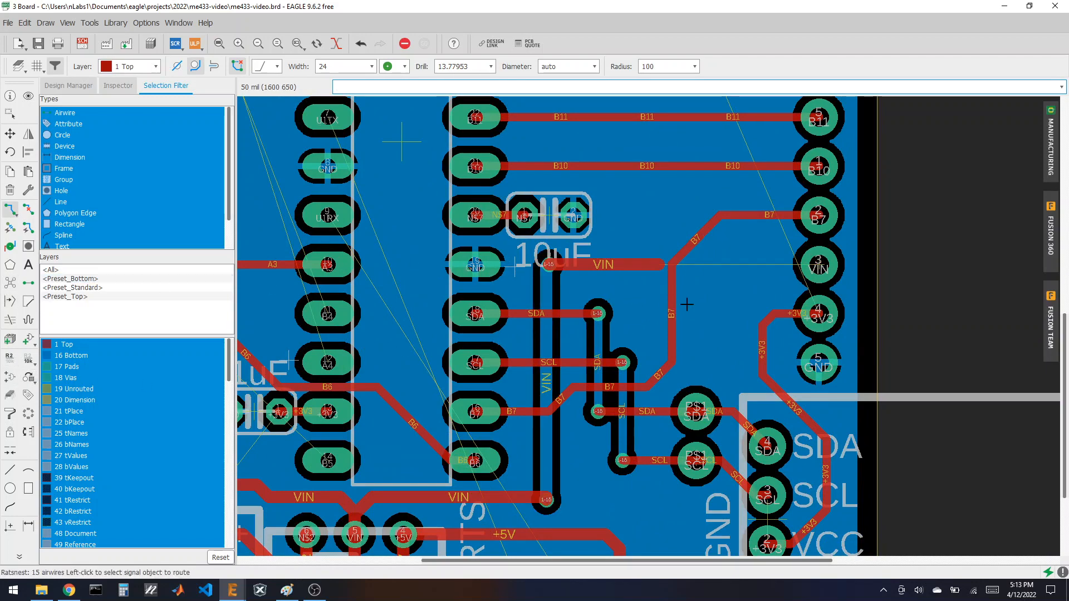
{"action": "scroll", "coordinate": [690, 310], "scroll_direction": "up", "scroll_amount": 2}
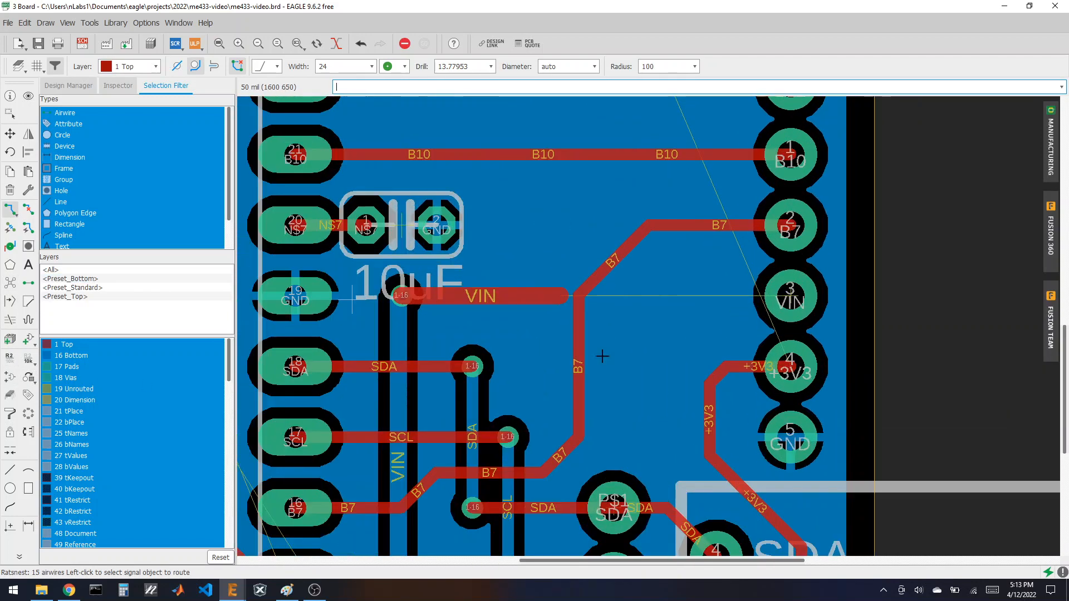
{"action": "left_click", "coordinate": [29, 210]}
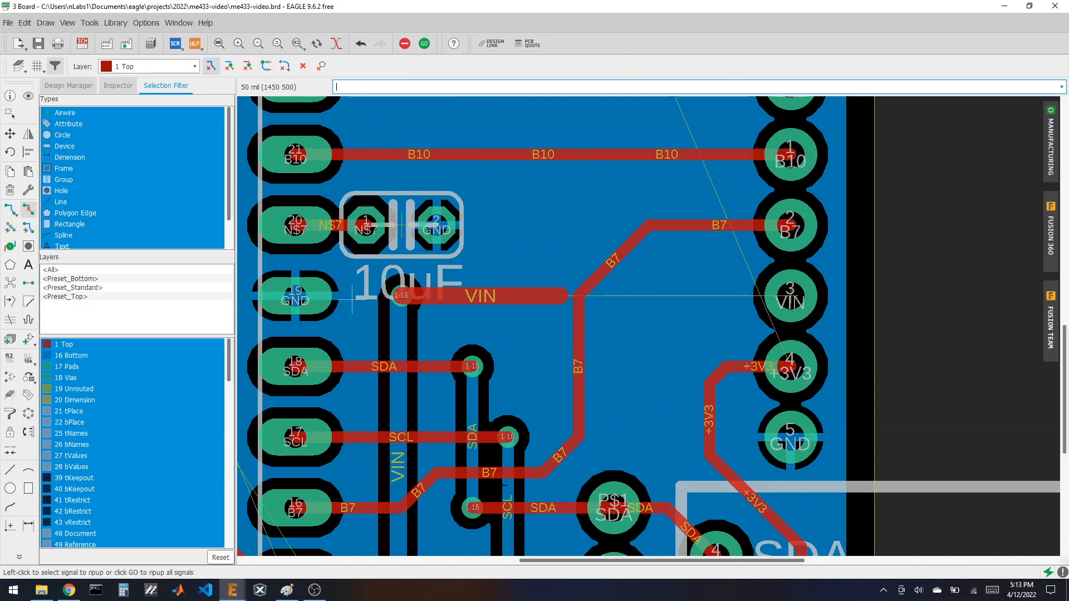
{"action": "left_click", "coordinate": [551, 453]}
{"action": "left_click", "coordinate": [578, 399]}
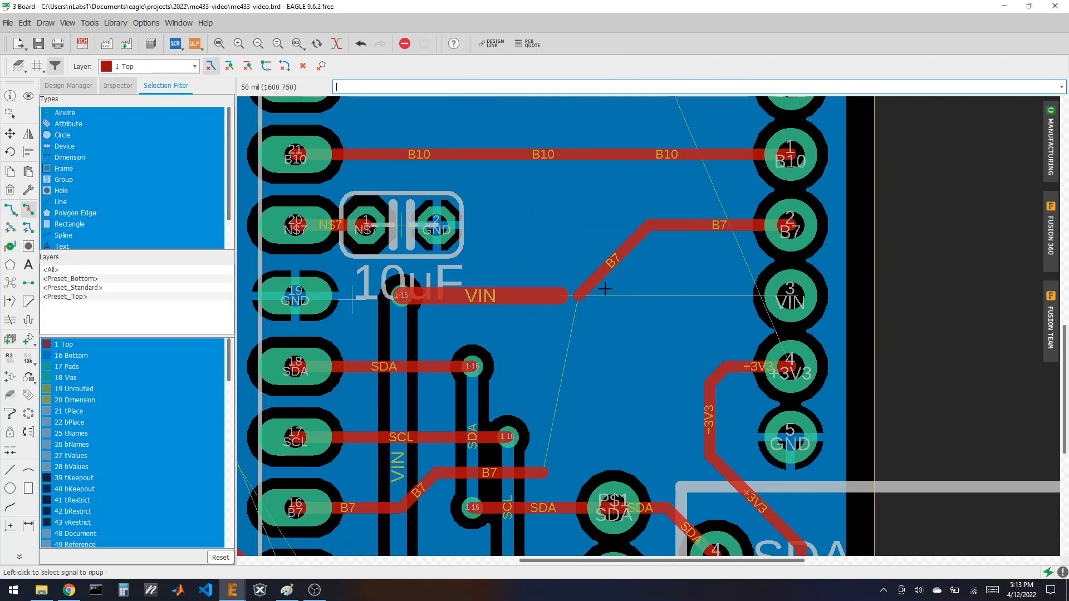
{"action": "left_click", "coordinate": [605, 268]}
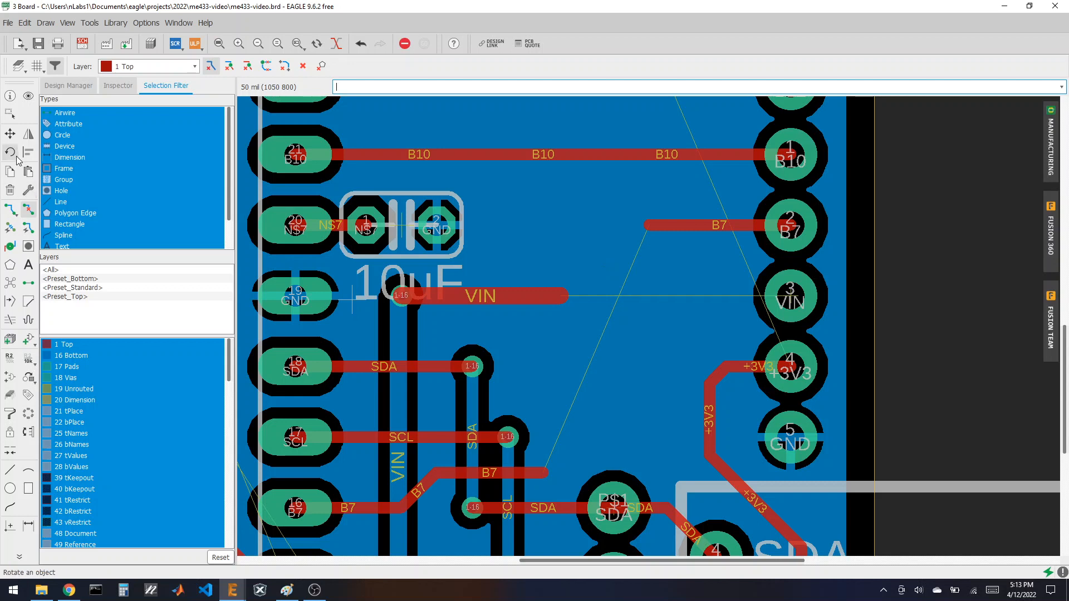
- Continue B7 at 16 mil from its cut end through a via onto 16 Bottom, running vertically up to the right header's B7 pad level
{"action": "left_click", "coordinate": [10, 209]}
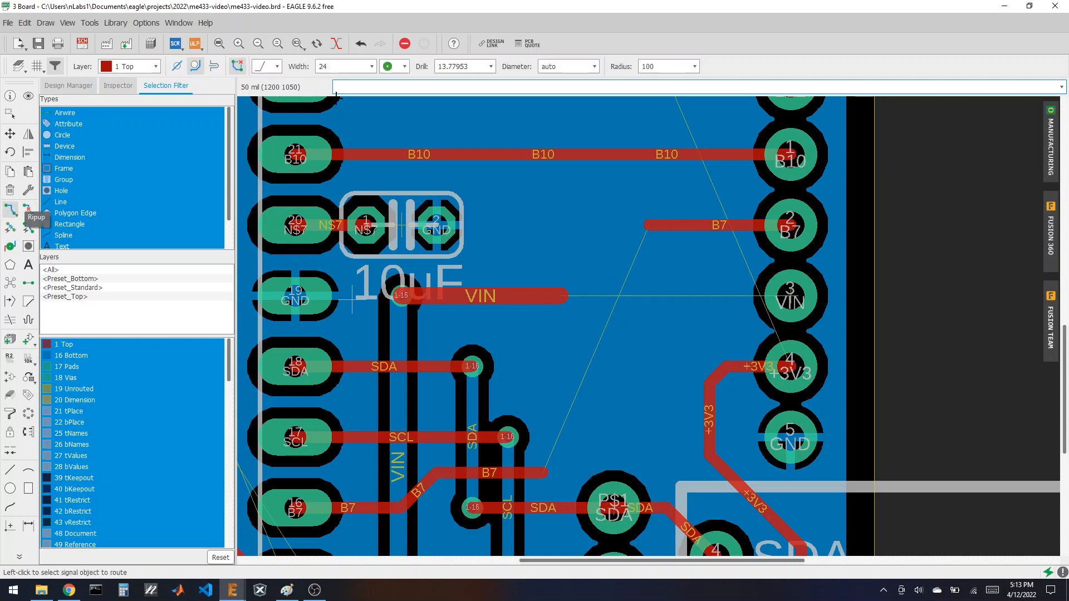
{"action": "left_click", "coordinate": [371, 67]}
{"action": "left_click", "coordinate": [343, 165]}
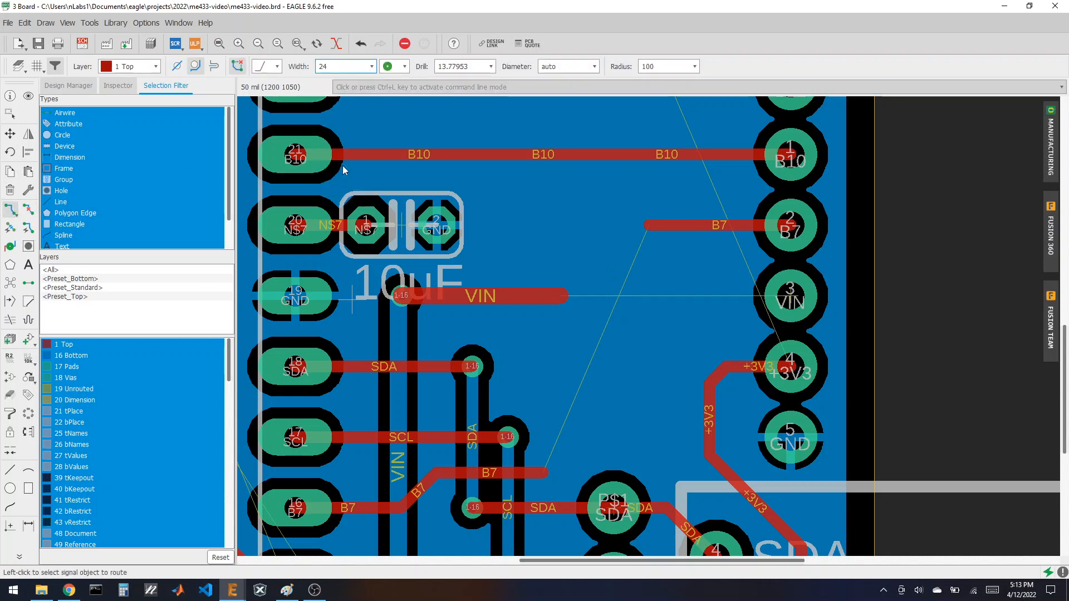
{"action": "left_click", "coordinate": [541, 473]}
{"action": "left_click", "coordinate": [138, 66]}
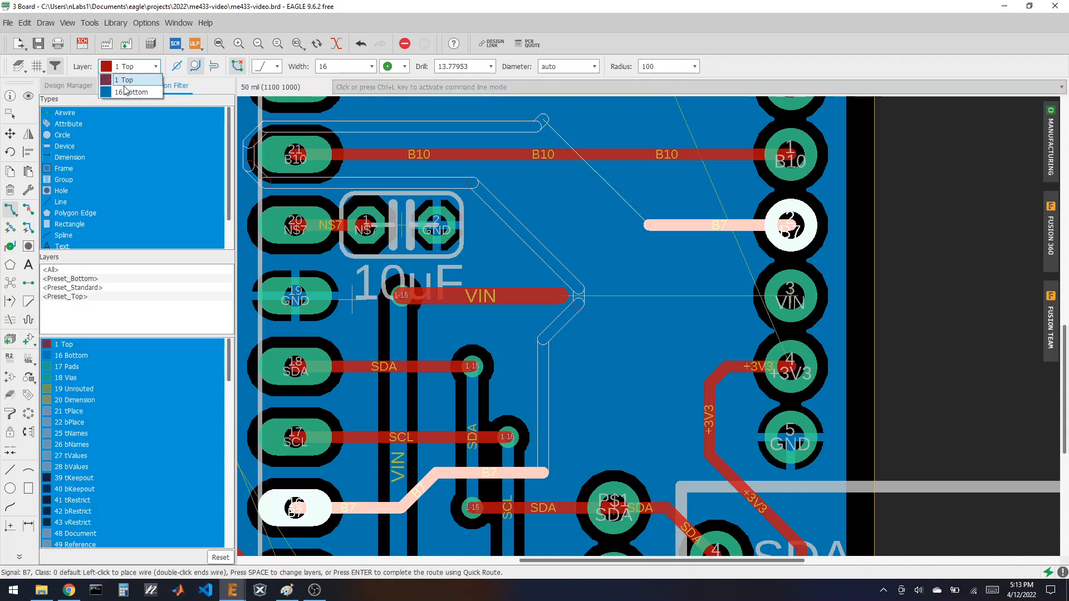
{"action": "left_click", "coordinate": [136, 75]}
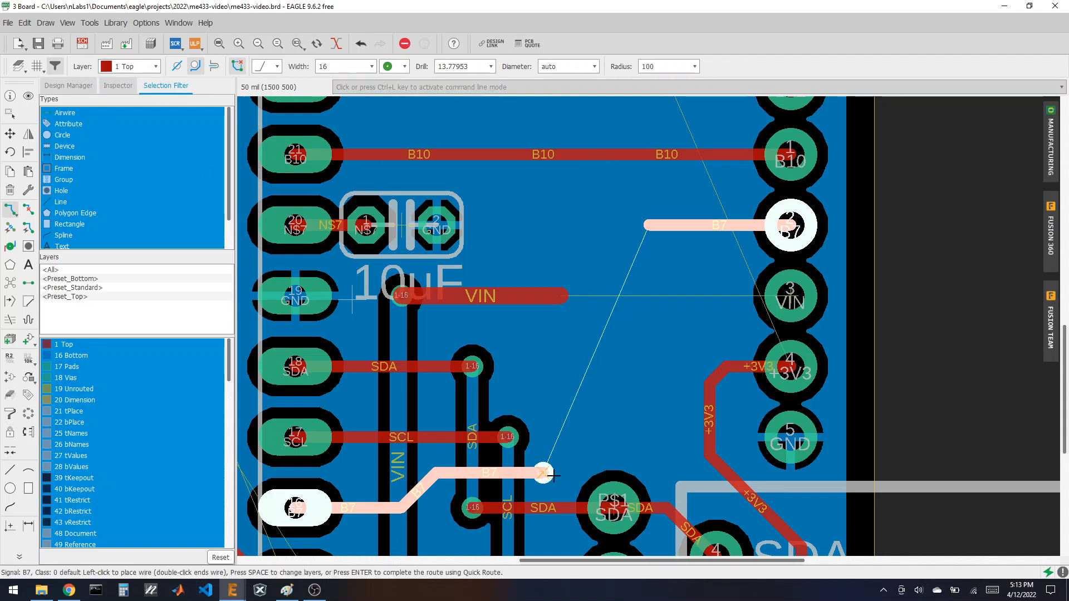
{"action": "key", "text": "space"}
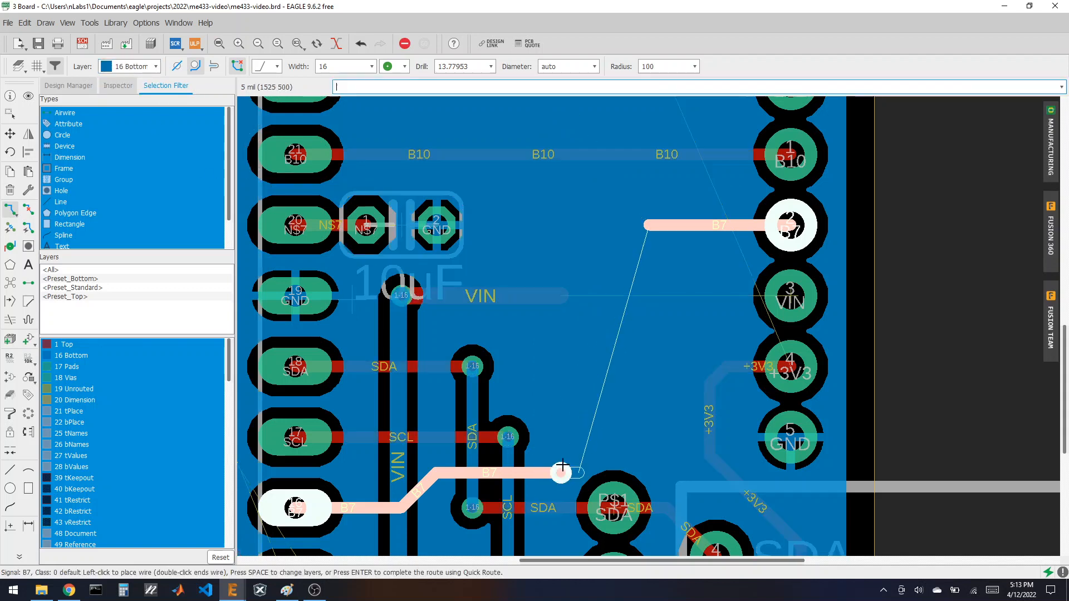
{"action": "left_click", "coordinate": [583, 230]}
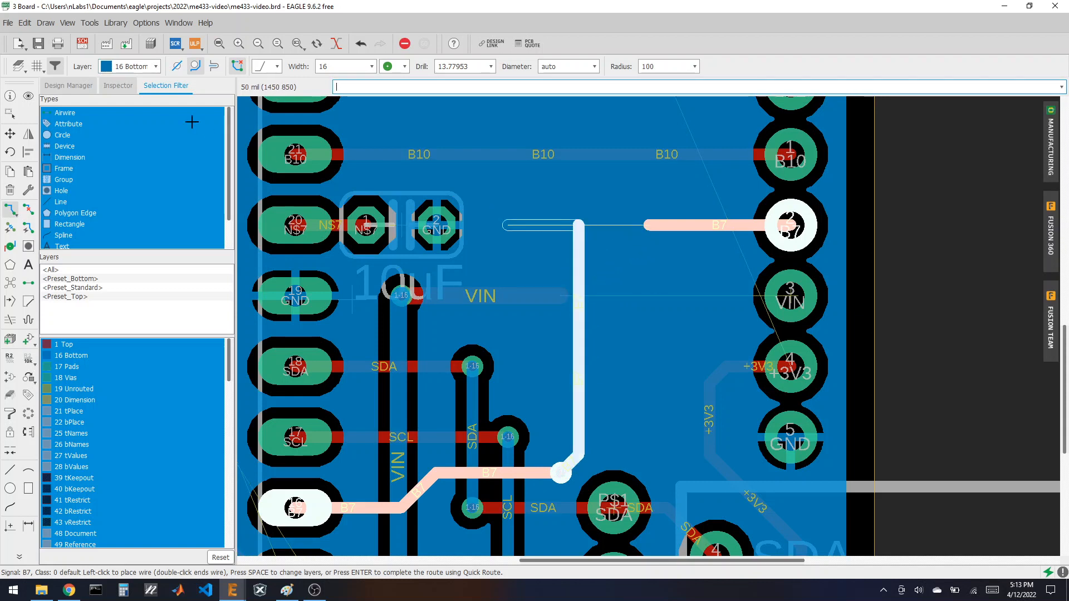
- Bring B7 back to 1 Top through a via and join it to the stub at the right header's B7 pad
{"action": "left_click", "coordinate": [133, 66]}
{"action": "left_click", "coordinate": [127, 80]}
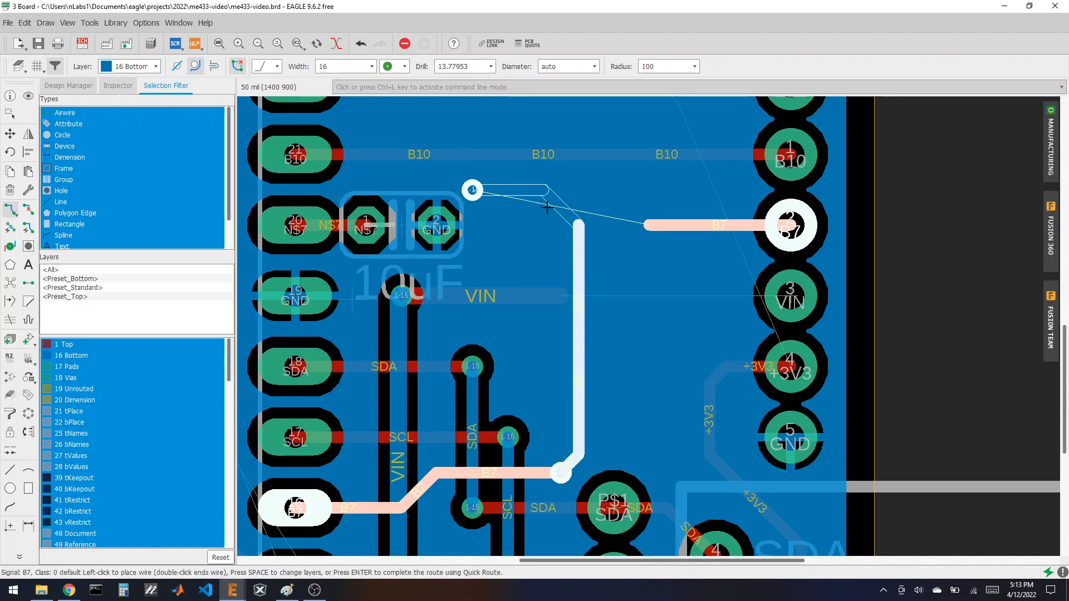
{"action": "left_click", "coordinate": [650, 228]}
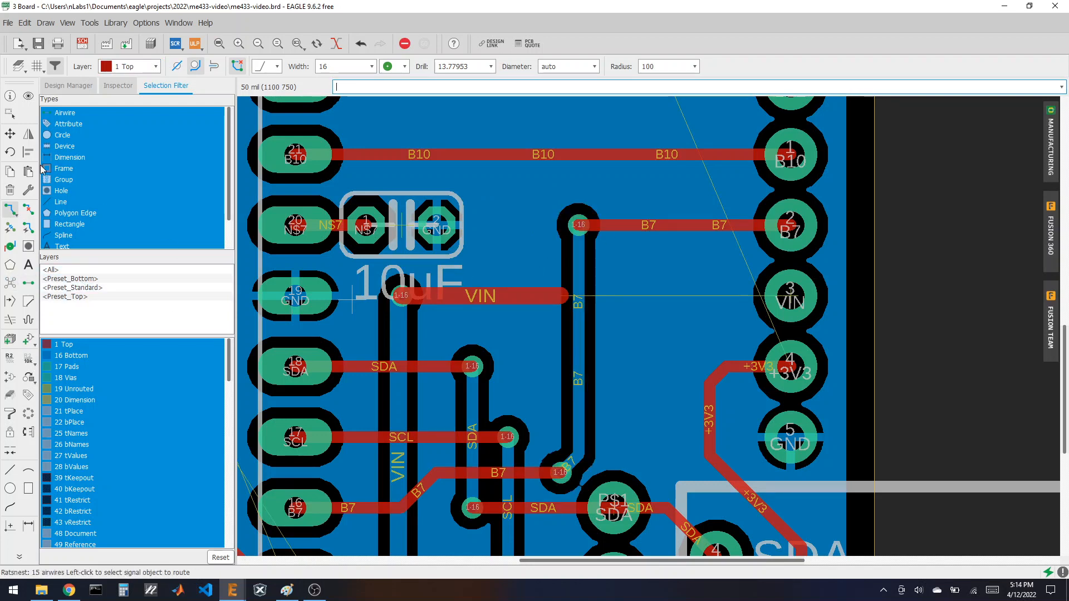
- Complete the VIN trace on 1 Top at 24 mil to the right header's VIN pad, and save the board
{"action": "left_click", "coordinate": [371, 66]}
{"action": "left_click", "coordinate": [329, 178]}
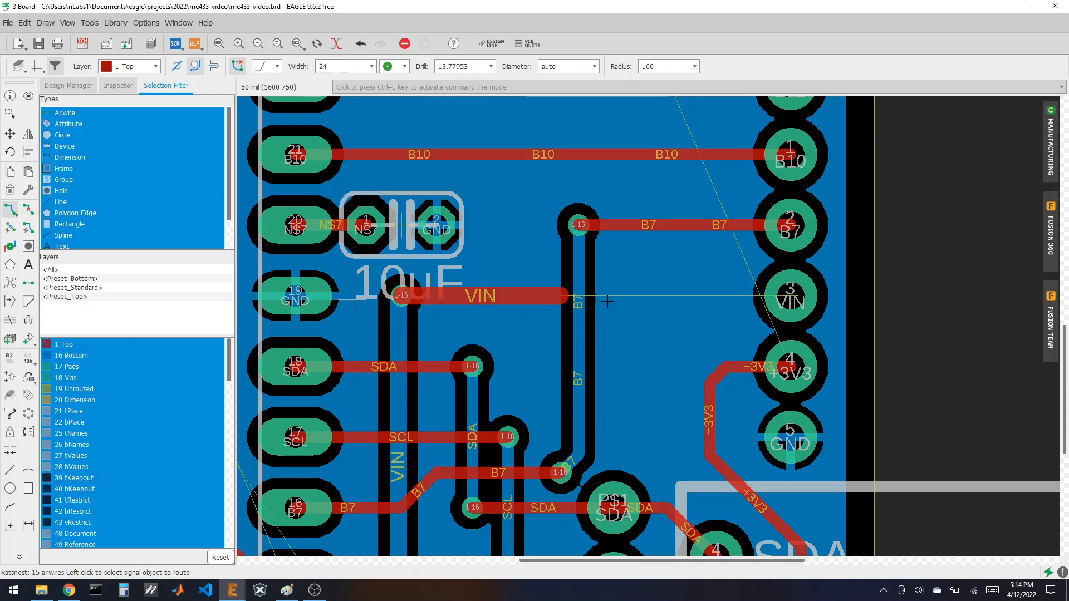
{"action": "left_click", "coordinate": [790, 296]}
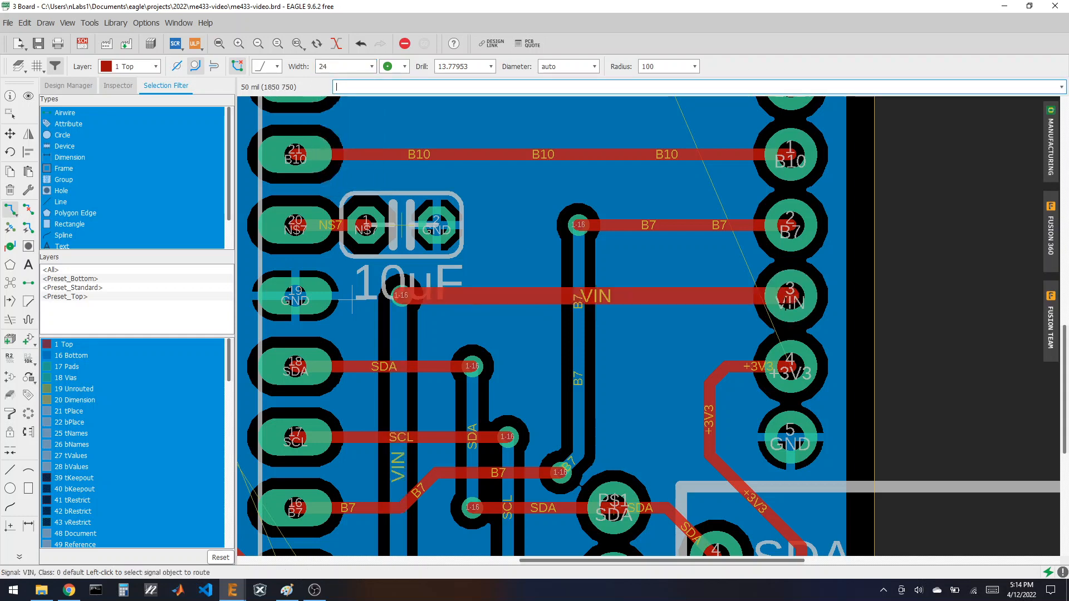
{"action": "scroll", "coordinate": [519, 266], "scroll_direction": "down", "scroll_amount": 5}
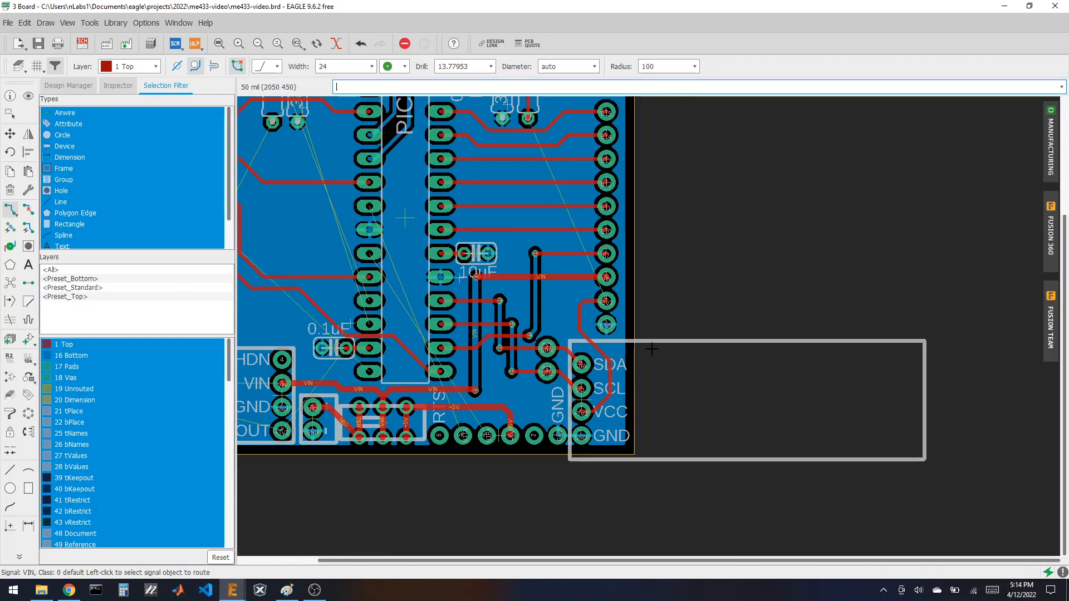
{"action": "left_click", "coordinate": [38, 43]}
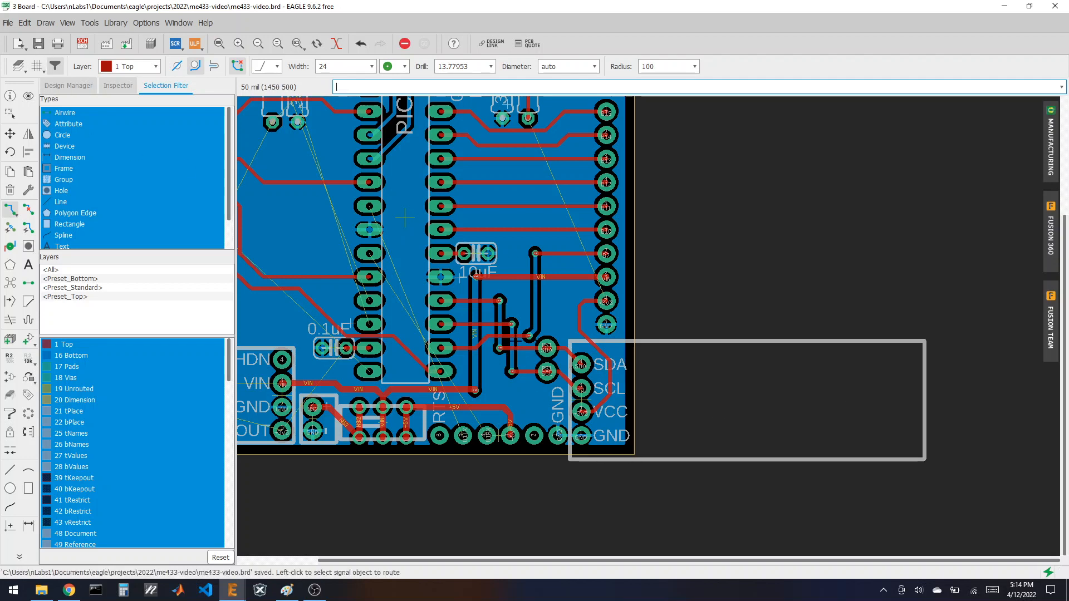
- Route 24 mil traces on 1 Top across the regulator outline, joining its VIN pad to P$1 VIN and its VOUT pad to P$1 +3V3
{"action": "scroll", "coordinate": [496, 317], "scroll_direction": "up", "scroll_amount": 4}
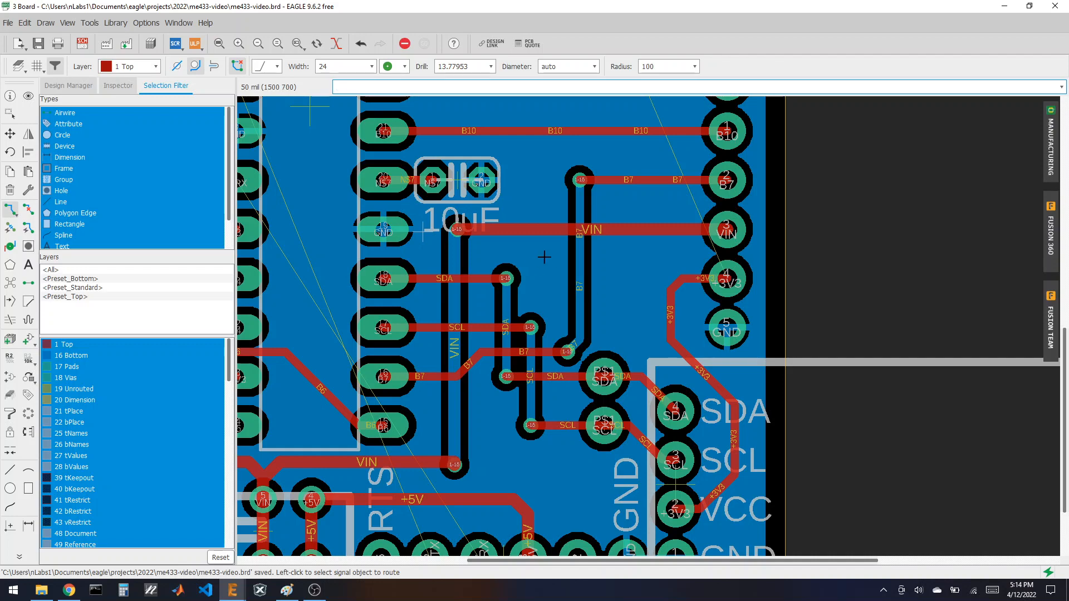
{"action": "scroll", "coordinate": [625, 308], "scroll_direction": "down", "scroll_amount": 5}
{"action": "scroll", "coordinate": [668, 179], "scroll_direction": "up", "scroll_amount": 4}
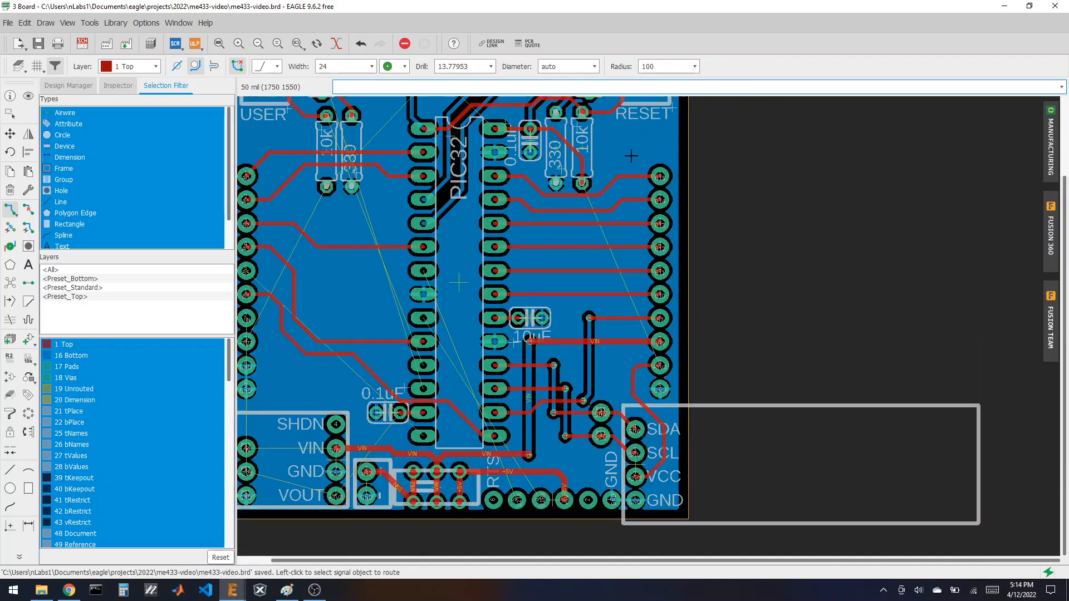
{"action": "scroll", "coordinate": [546, 349], "scroll_direction": "down", "scroll_amount": 2}
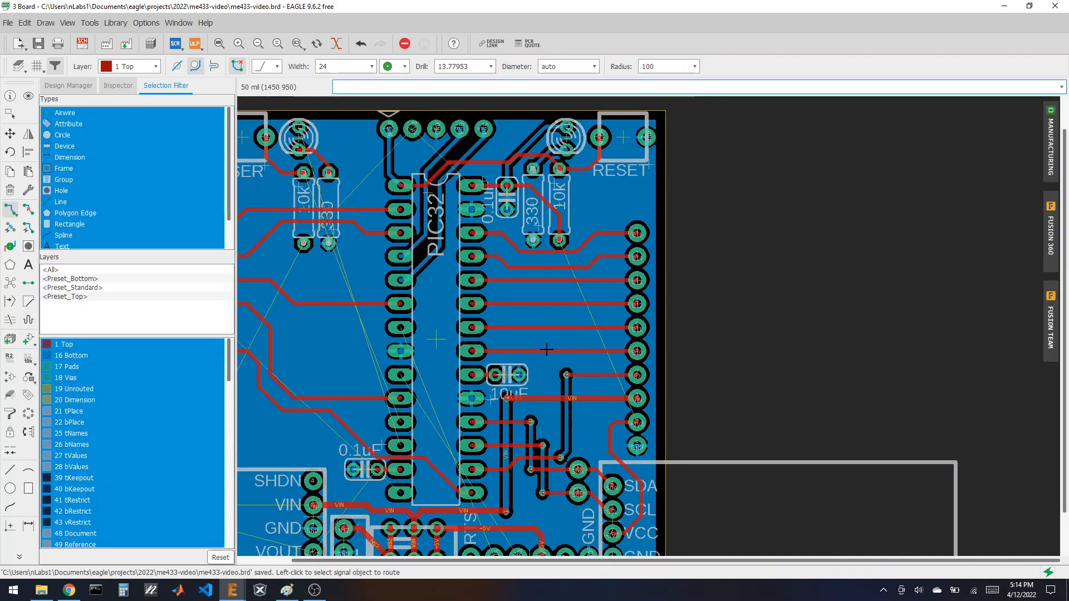
{"action": "scroll", "coordinate": [406, 484], "scroll_direction": "down", "scroll_amount": 2}
{"action": "scroll", "coordinate": [399, 425], "scroll_direction": "up", "scroll_amount": 2}
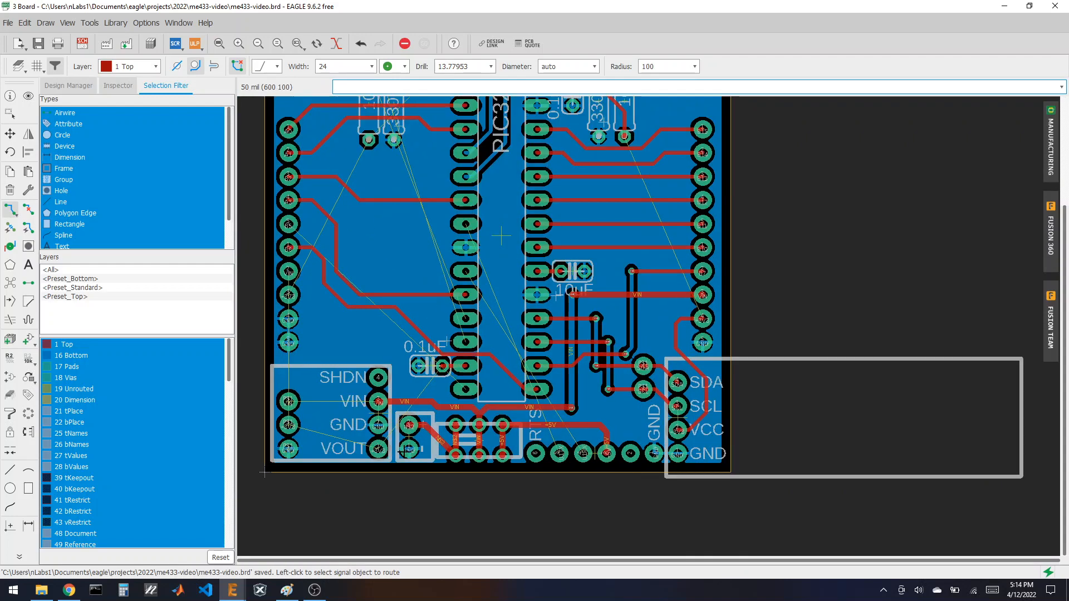
{"action": "scroll", "coordinate": [400, 425], "scroll_direction": "up", "scroll_amount": 2}
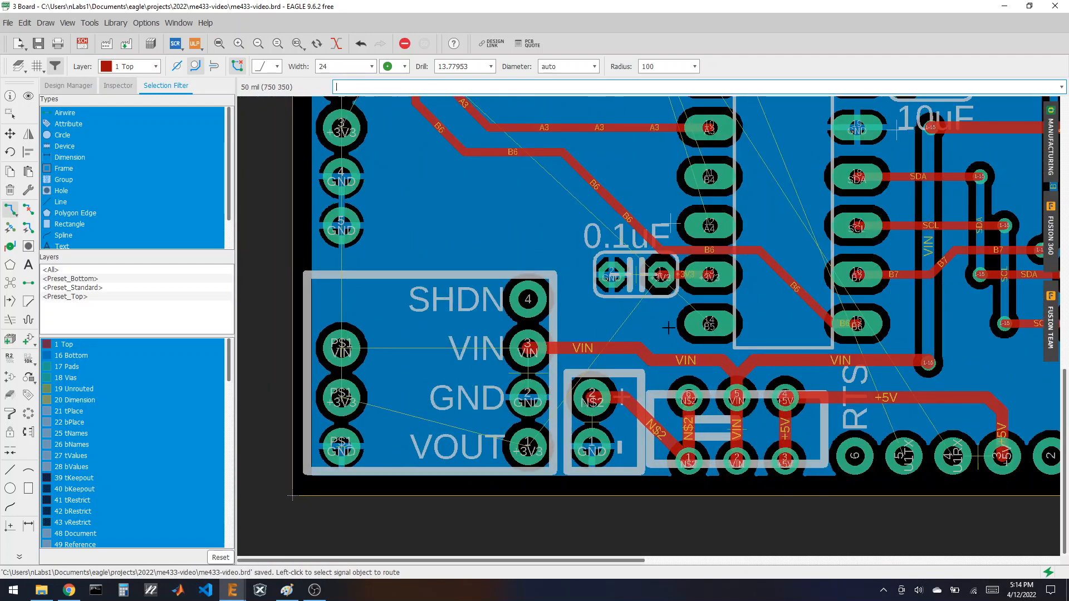
{"action": "scroll", "coordinate": [325, 325], "scroll_direction": "up", "scroll_amount": 2}
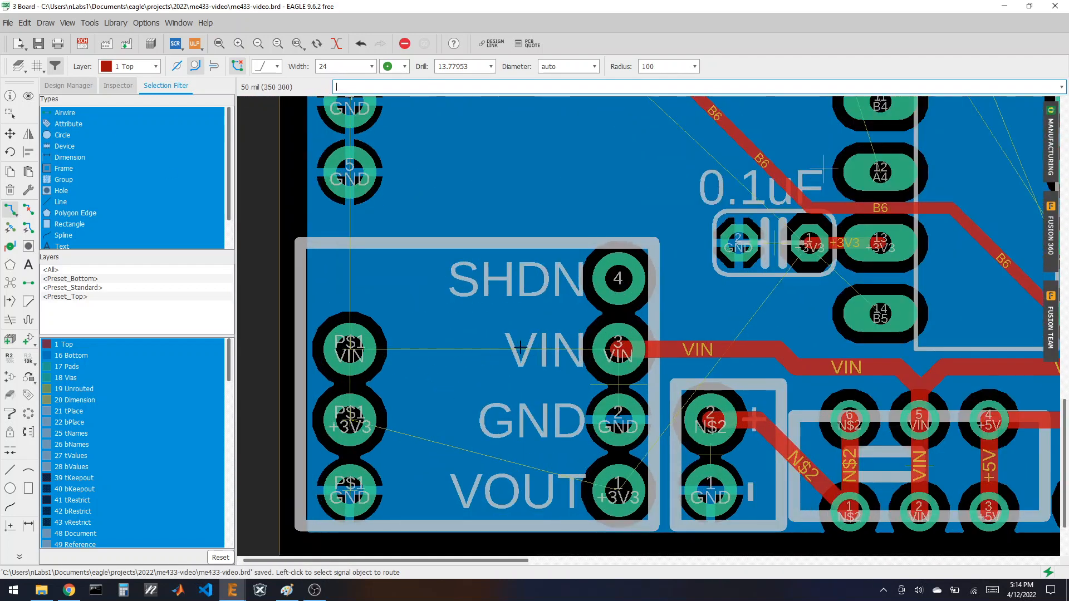
{"action": "left_click", "coordinate": [598, 349]}
{"action": "left_click", "coordinate": [349, 349]}
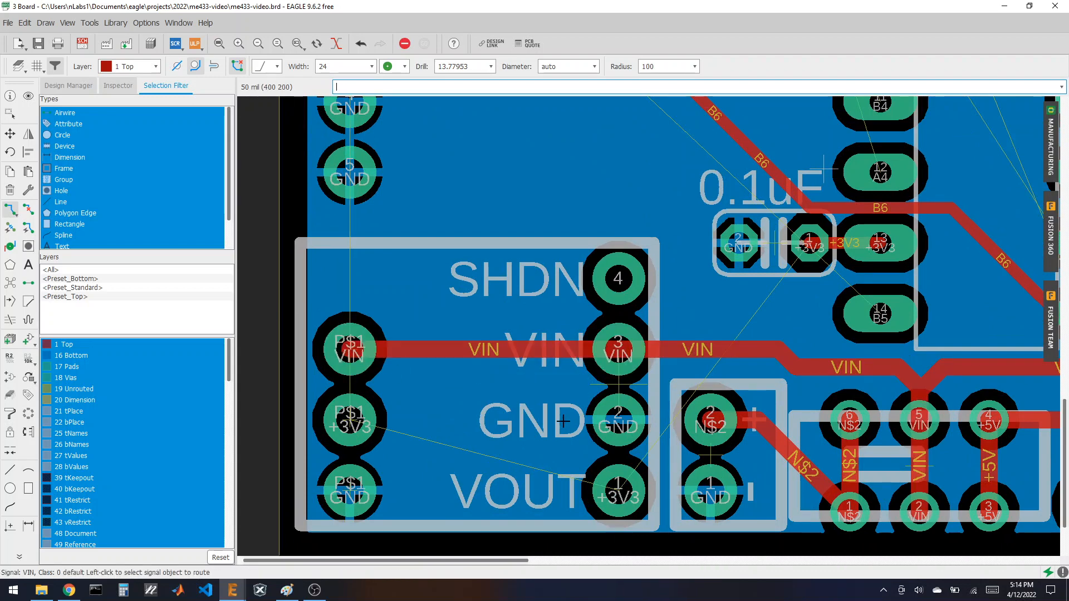
{"action": "left_click", "coordinate": [604, 482]}
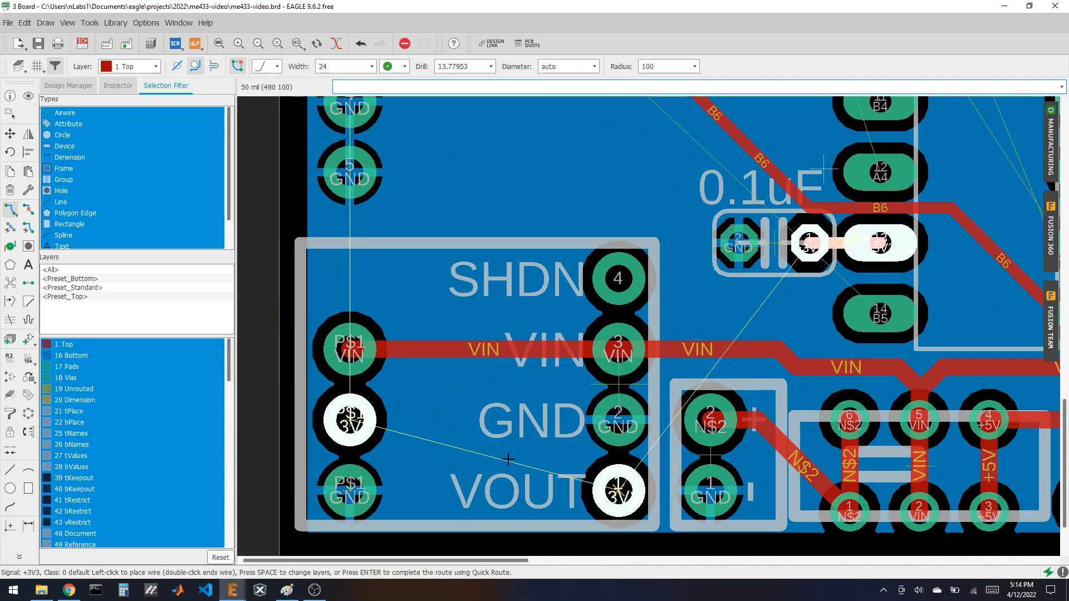
{"action": "left_click", "coordinate": [349, 421]}
{"action": "scroll", "coordinate": [523, 427], "scroll_direction": "down", "scroll_amount": 2}
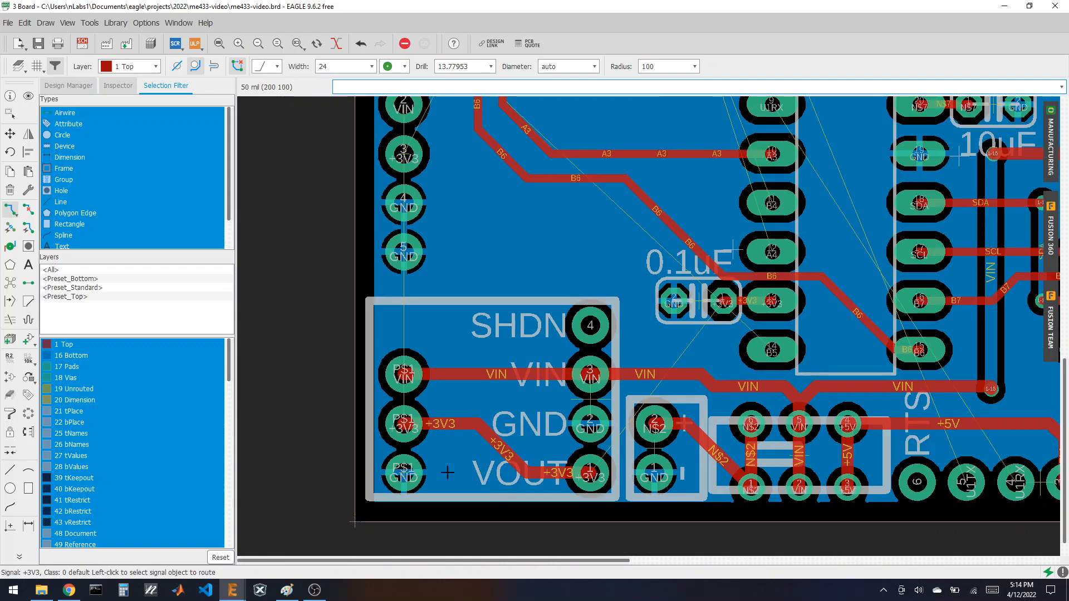
{"action": "scroll", "coordinate": [403, 476], "scroll_direction": "down", "scroll_amount": 2}
{"action": "scroll", "coordinate": [574, 430], "scroll_direction": "up", "scroll_amount": 1}
{"action": "scroll", "coordinate": [574, 429], "scroll_direction": "up", "scroll_amount": 2}
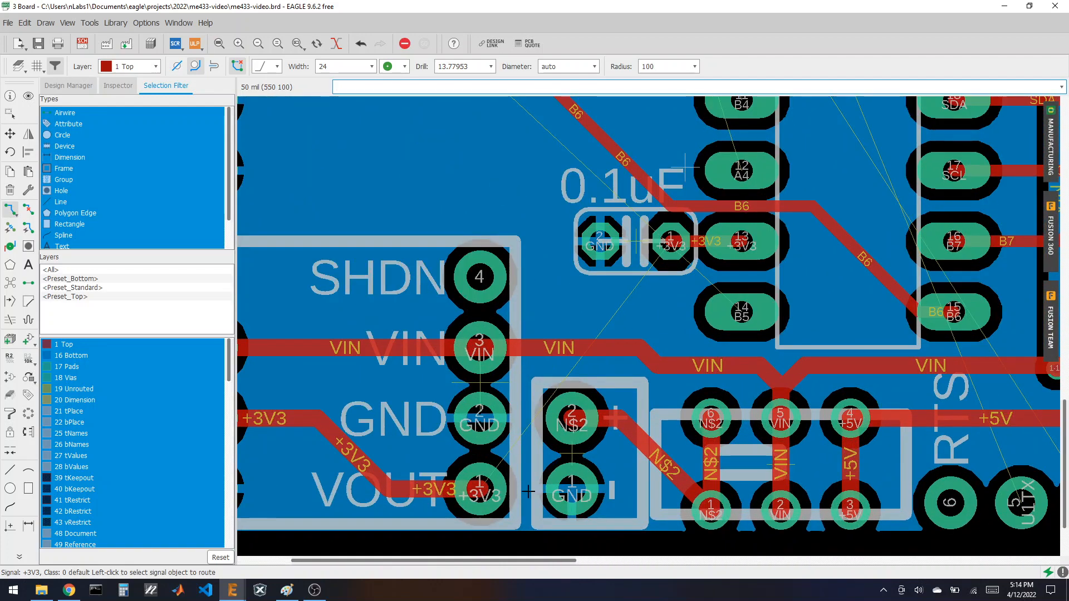
{"action": "scroll", "coordinate": [525, 482], "scroll_direction": "up", "scroll_amount": 1}
{"action": "scroll", "coordinate": [471, 489], "scroll_direction": "down", "scroll_amount": 3}
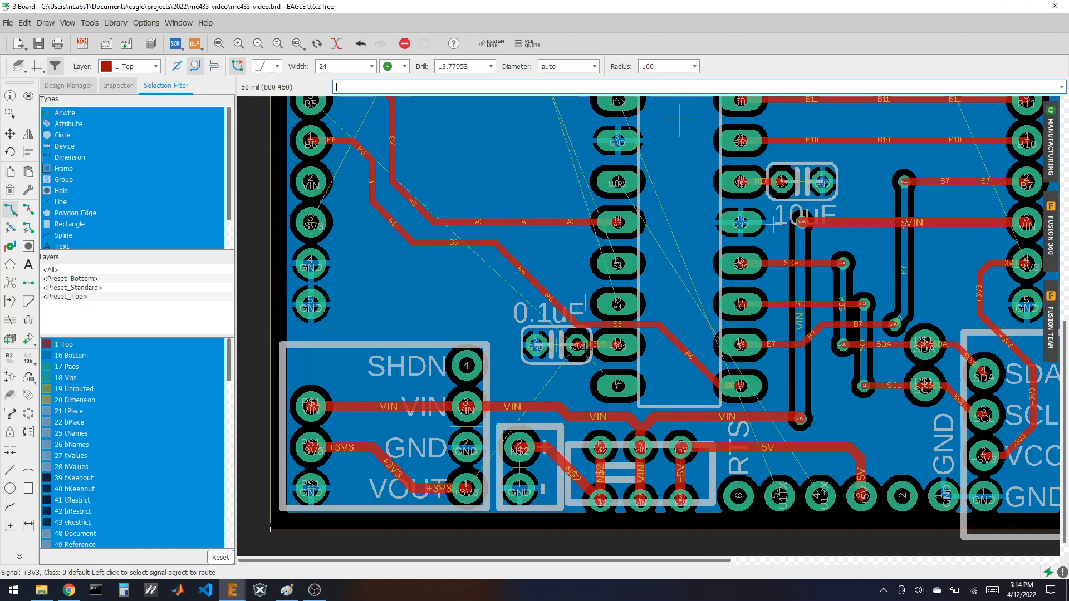
{"action": "scroll", "coordinate": [406, 450], "scroll_direction": "up", "scroll_amount": 1}
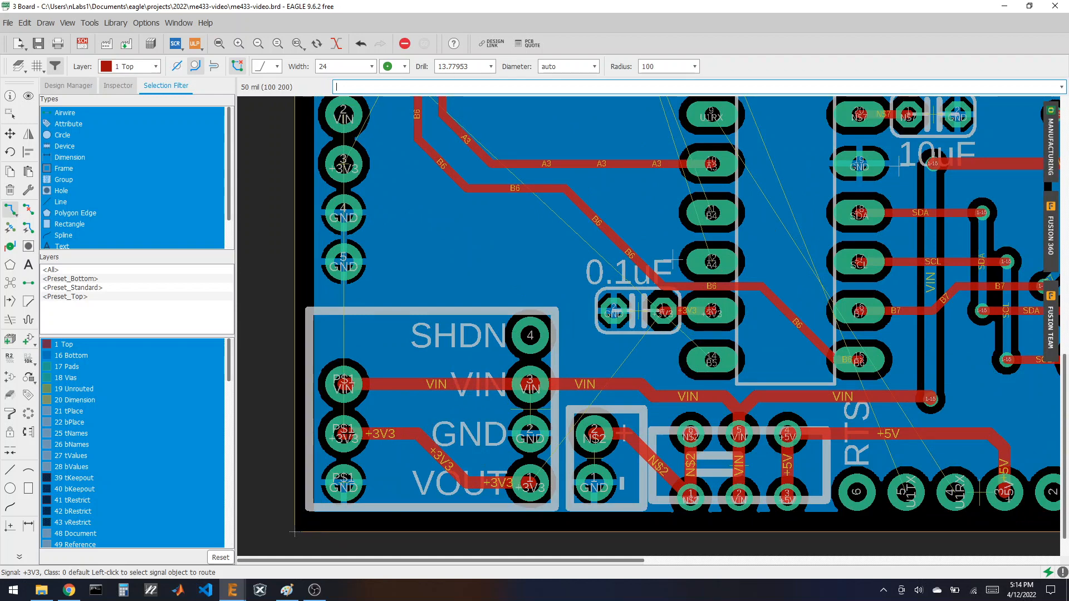
{"action": "left_click", "coordinate": [344, 434]}
{"action": "left_click", "coordinate": [412, 431]}
{"action": "left_click", "coordinate": [343, 434]}
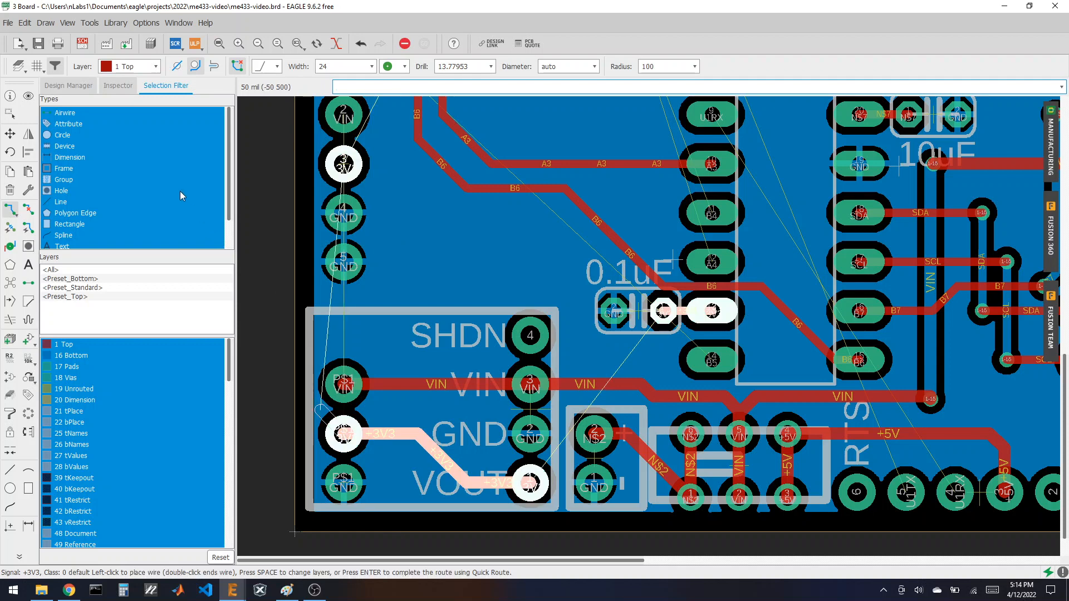
{"action": "left_click", "coordinate": [152, 66]}
{"action": "left_click", "coordinate": [128, 78]}
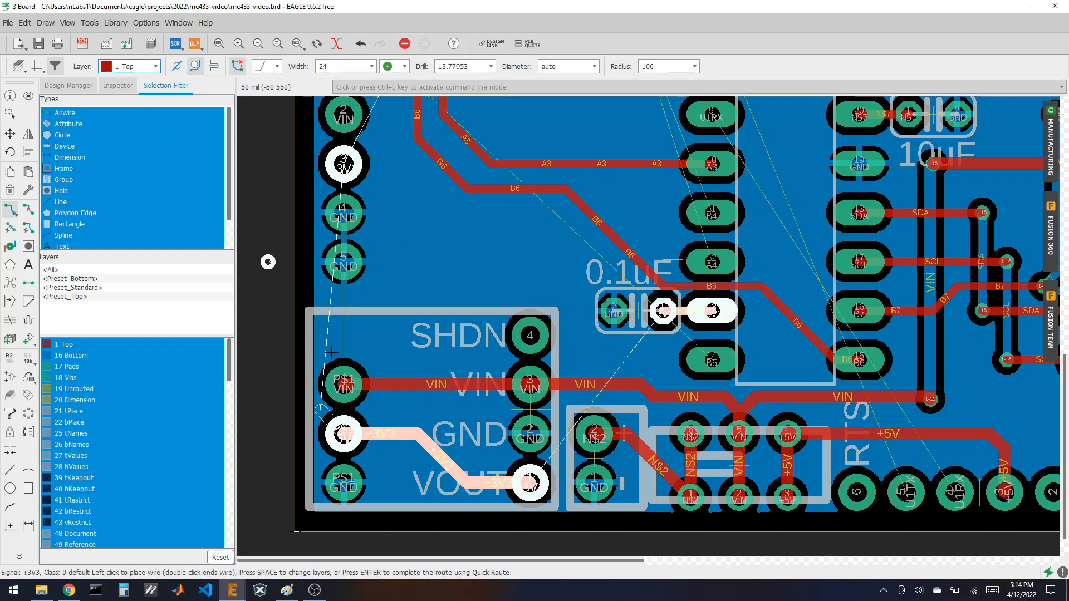
{"action": "left_click", "coordinate": [419, 434]}
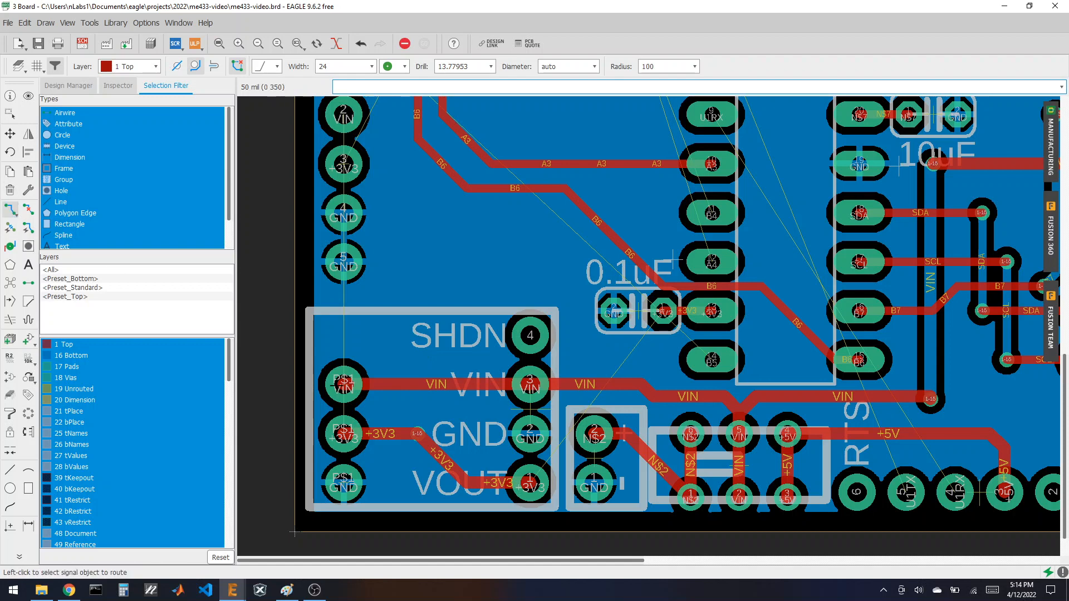
{"action": "left_click", "coordinate": [418, 428]}
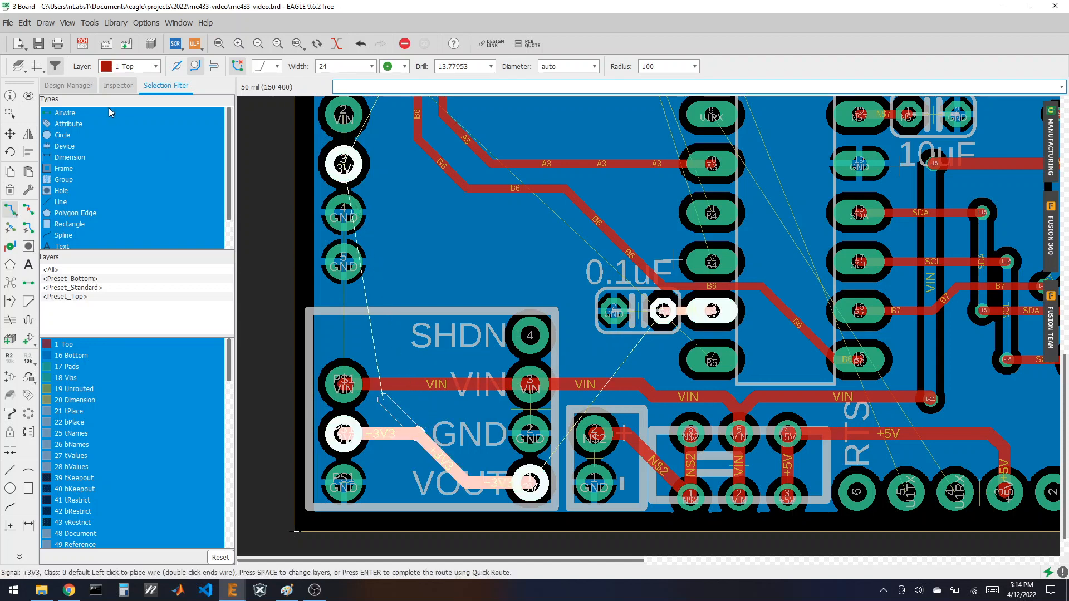
{"action": "left_click", "coordinate": [128, 69]}
{"action": "left_click", "coordinate": [131, 83]}
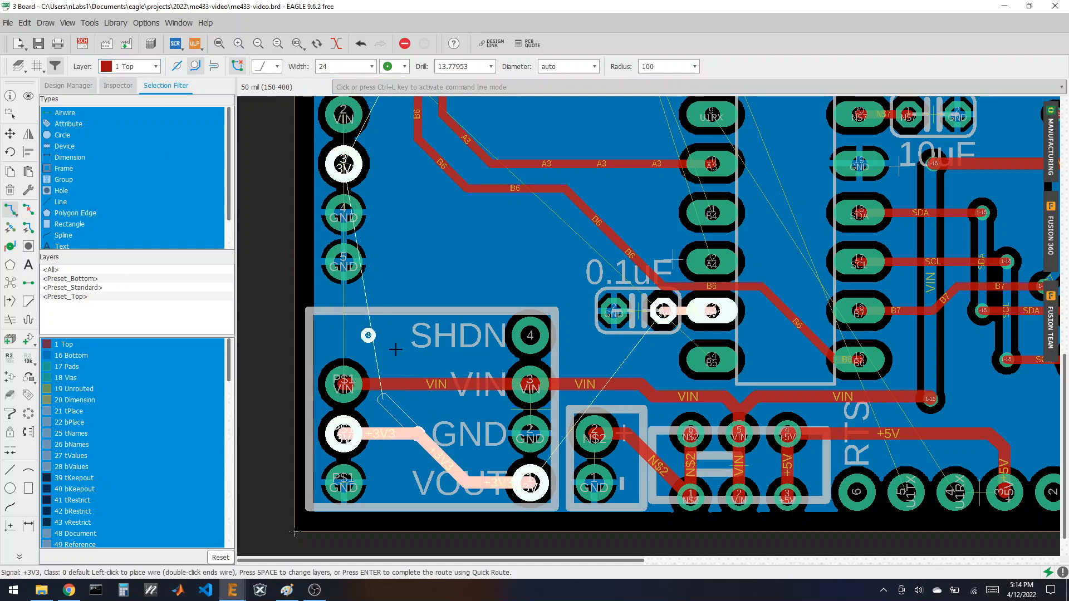
{"action": "key", "text": "space"}
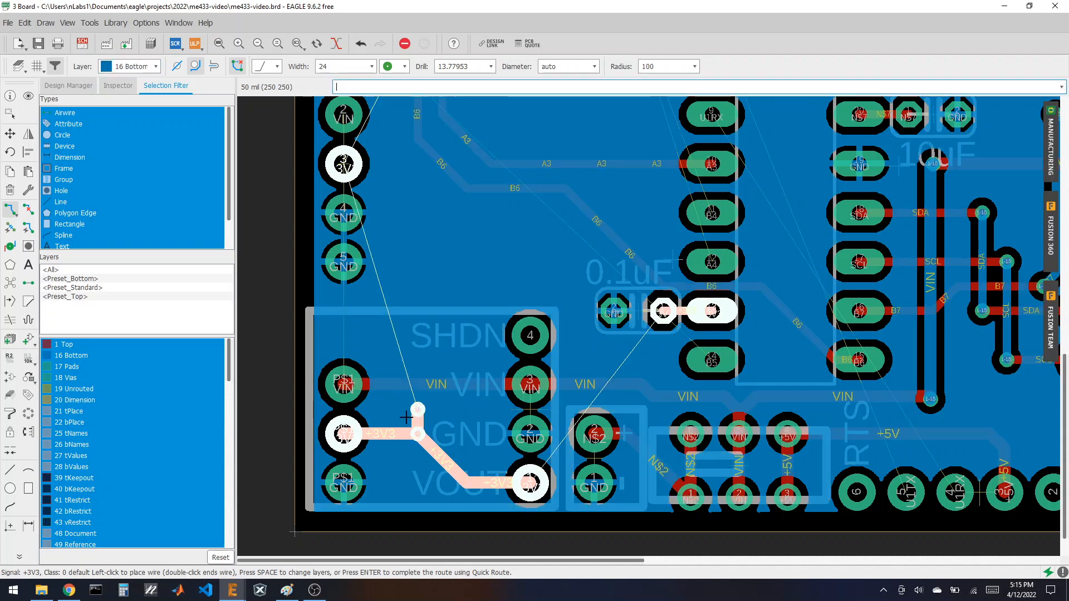
{"action": "key", "text": "Escape"}
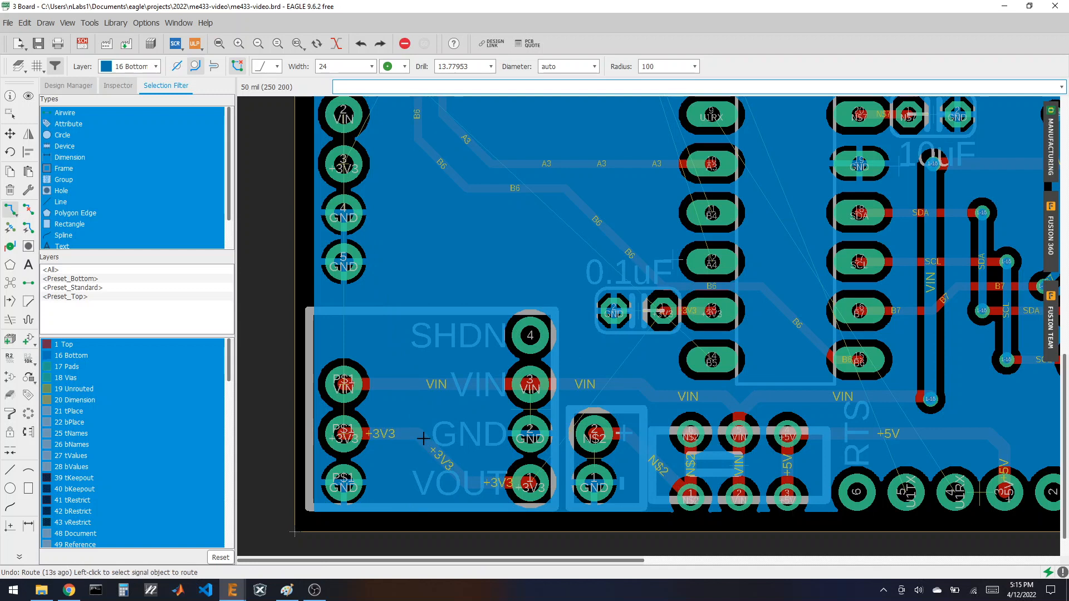
- Rip up the +3V3 segment beside the P$1 +3V3 pad and set the routing width to 16 mil
{"action": "left_click", "coordinate": [28, 210]}
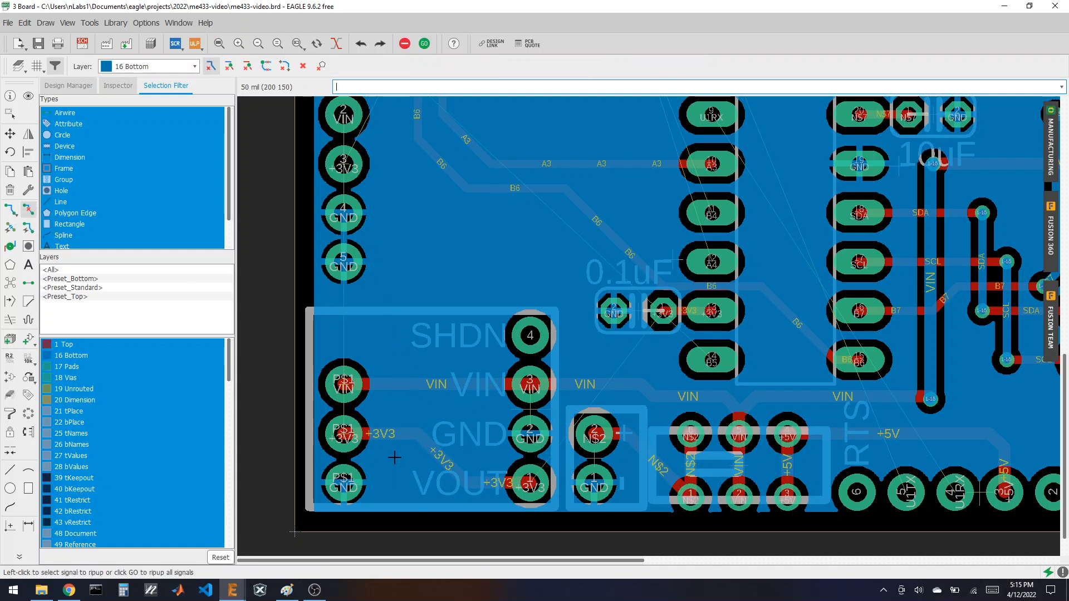
{"action": "left_click", "coordinate": [10, 209]}
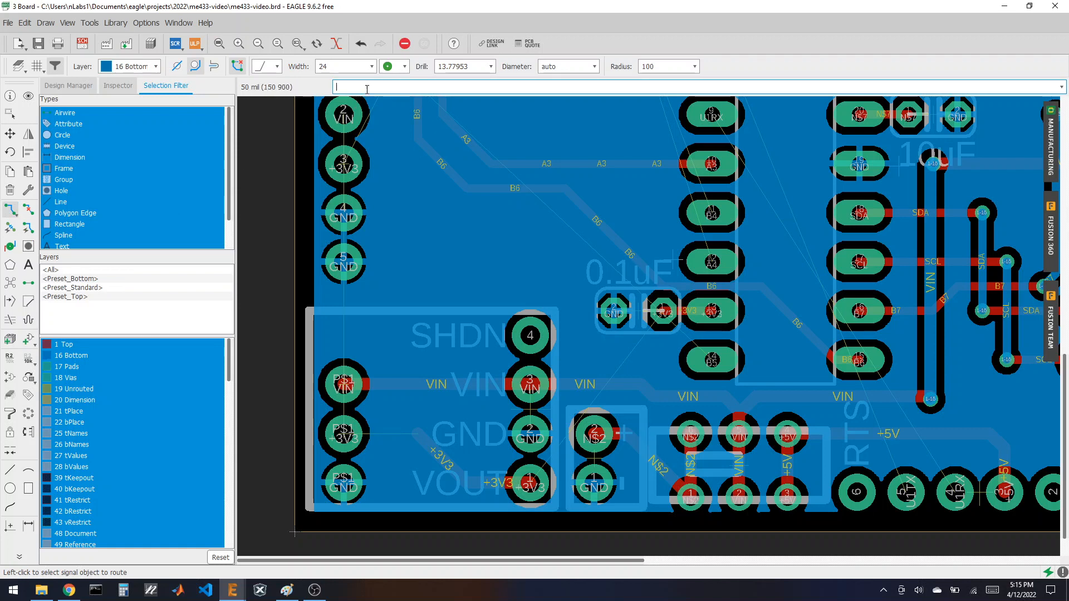
{"action": "left_click", "coordinate": [371, 67]}
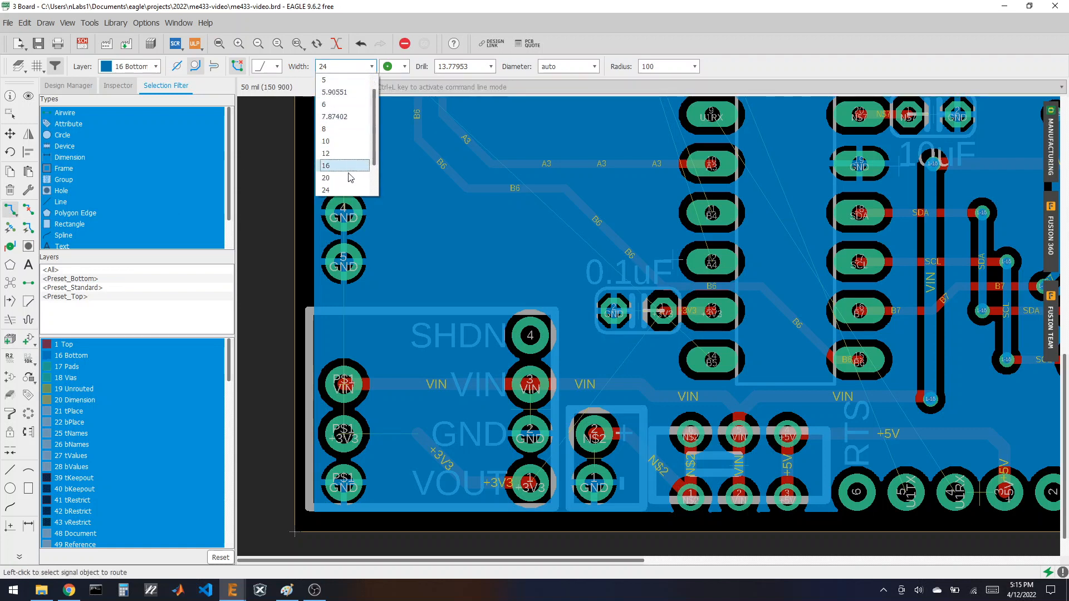
{"action": "left_click", "coordinate": [346, 166]}
{"action": "left_click", "coordinate": [422, 437]}
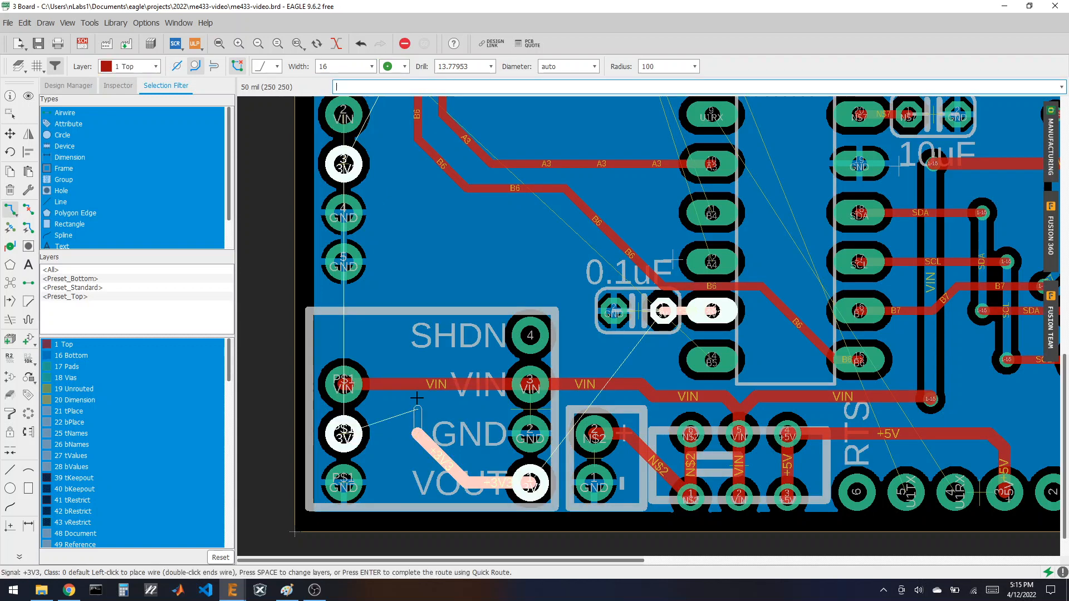
{"action": "left_click", "coordinate": [419, 430]}
{"action": "double_click", "coordinate": [444, 421]}
{"action": "key", "text": "ctrl+z"}
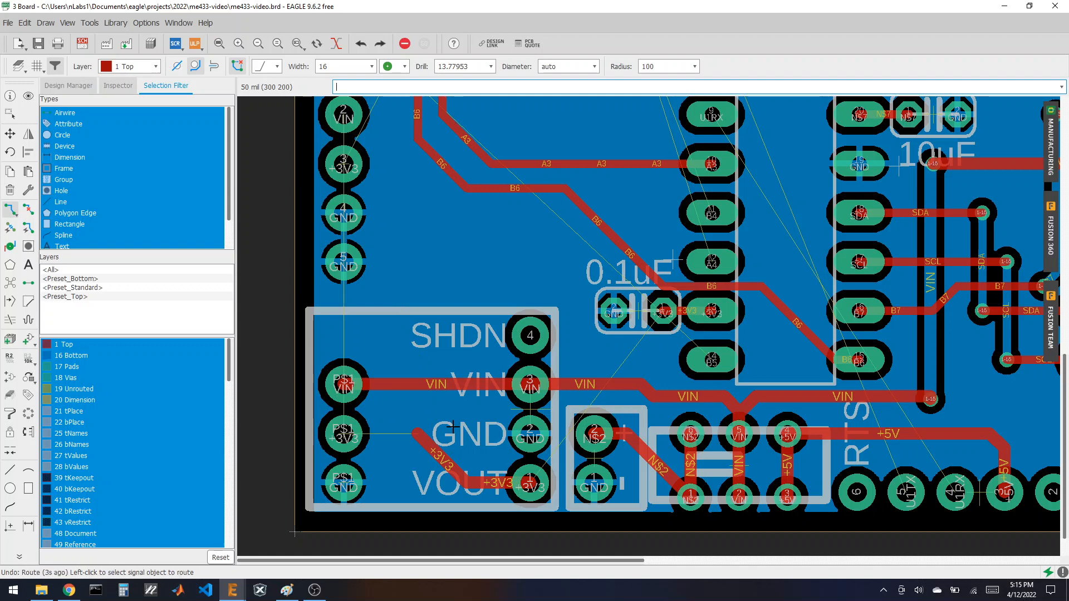
- Rip up the rest of the +3V3 trace at VOUT and reroute it on 1 Top at 16 mil to a bend level with the GND pad
{"action": "left_click", "coordinate": [27, 210]}
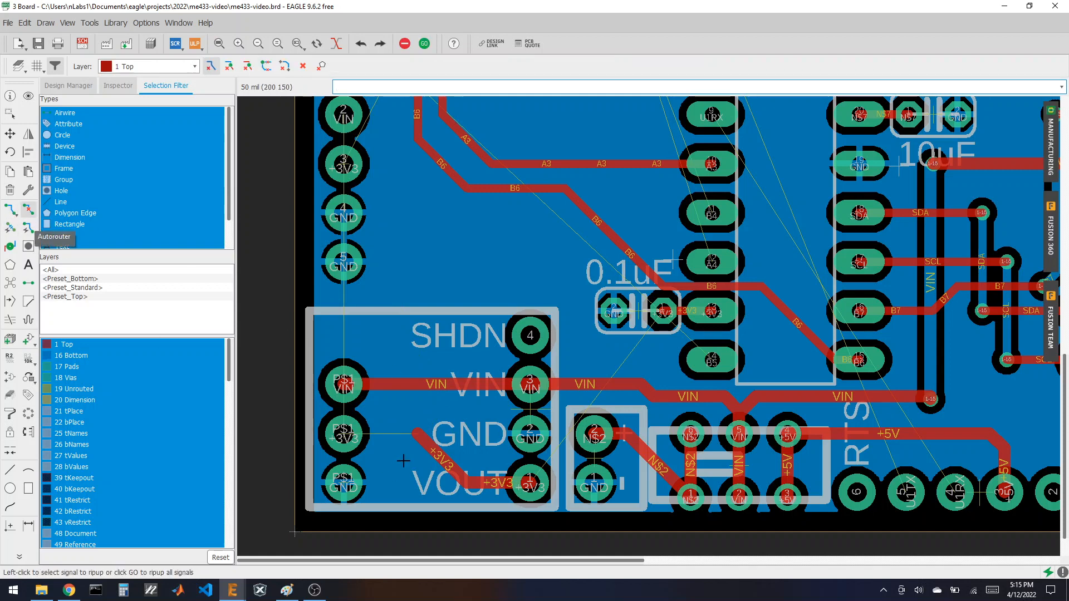
{"action": "left_click", "coordinate": [454, 460]}
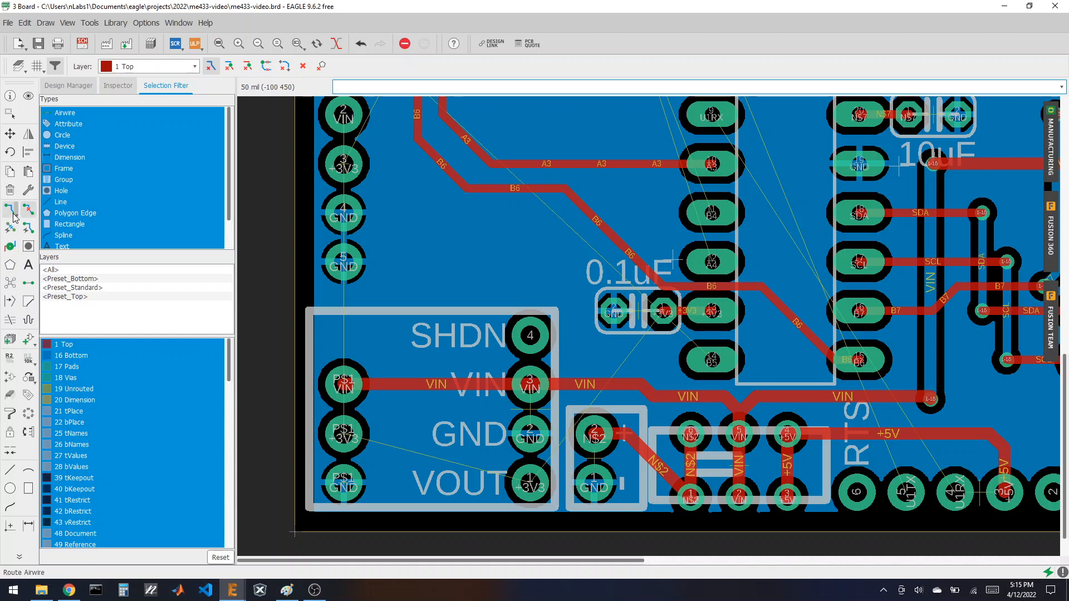
{"action": "left_click", "coordinate": [276, 67]}
{"action": "left_click", "coordinate": [268, 96]}
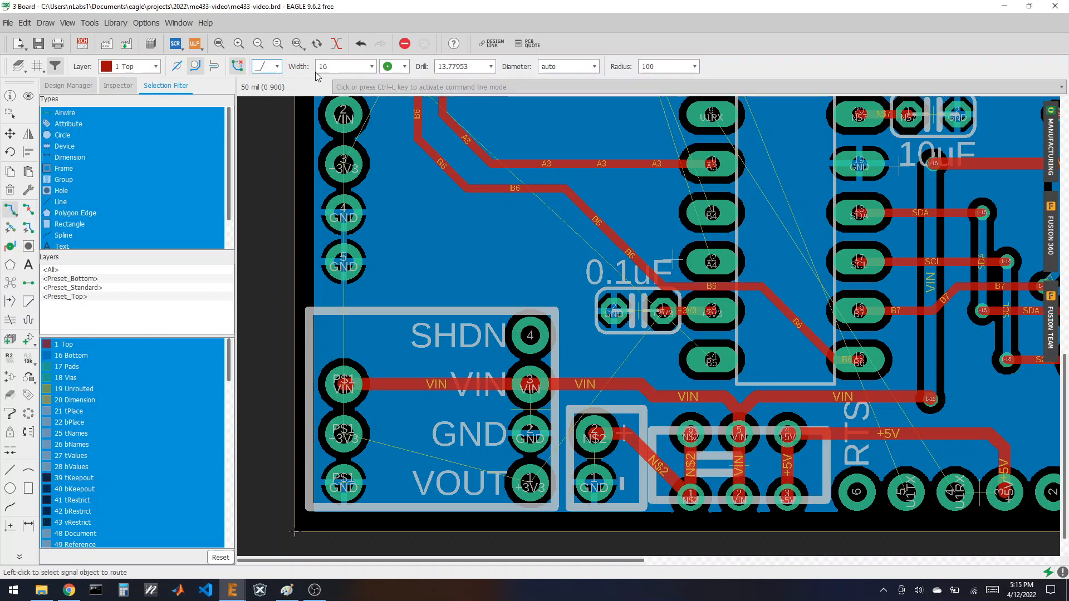
{"action": "left_click", "coordinate": [344, 163]}
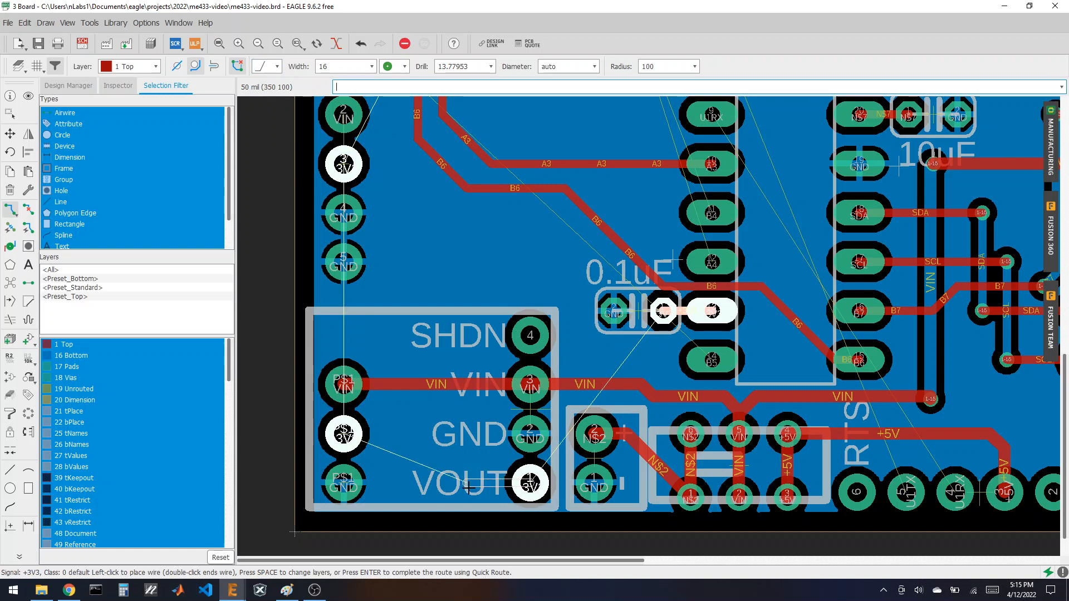
{"action": "left_click", "coordinate": [443, 434]}
- Continue +3V3 through a via onto 16 Bottom, running vertically under the VIN trace to just above the regulator outline
{"action": "left_click", "coordinate": [136, 66]}
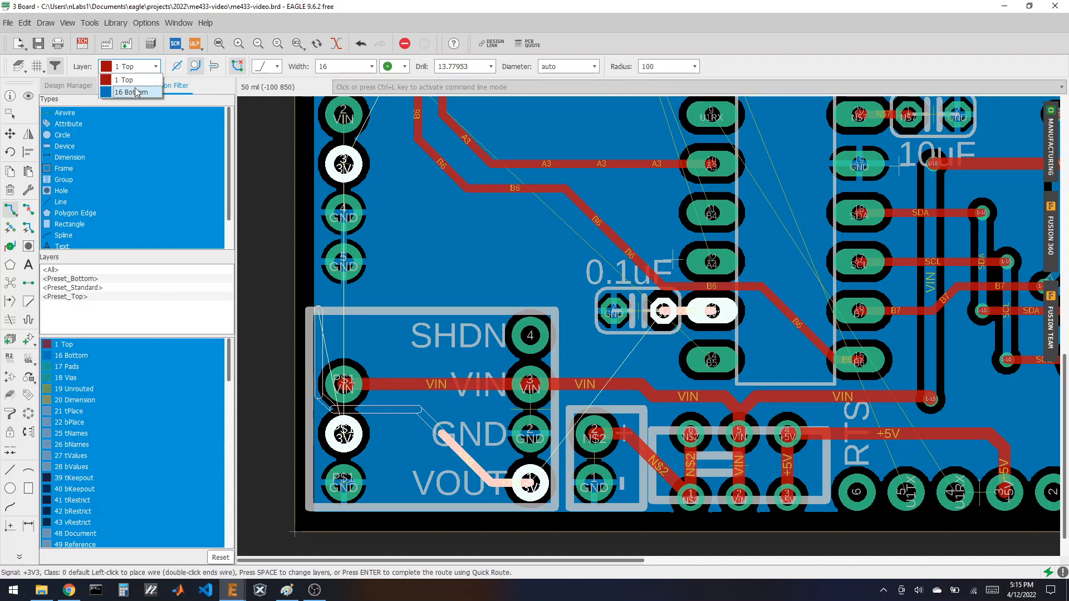
{"action": "left_click", "coordinate": [136, 92]}
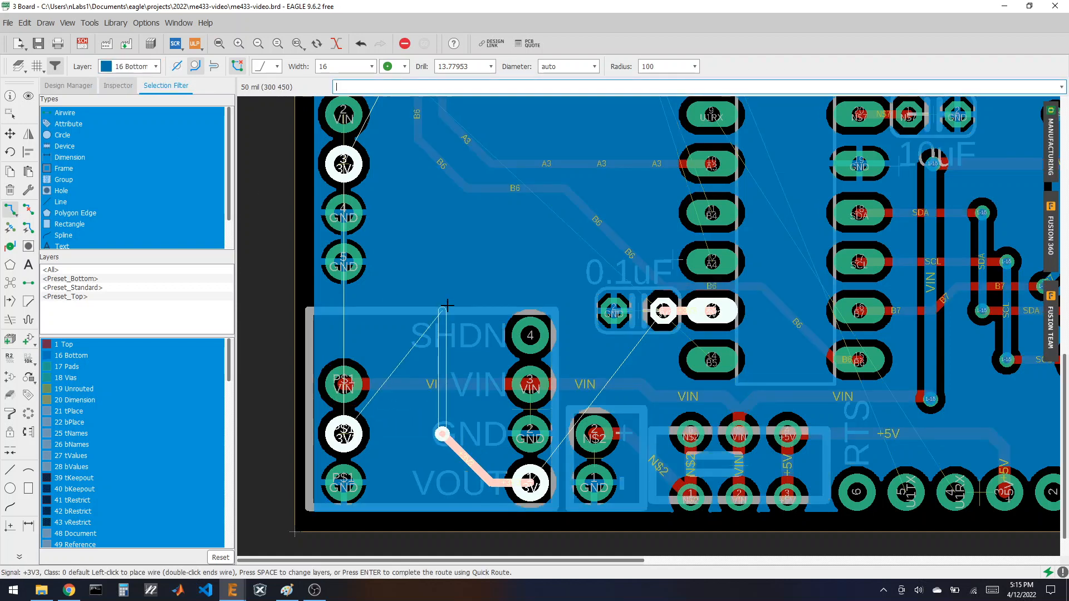
{"action": "left_click", "coordinate": [444, 274]}
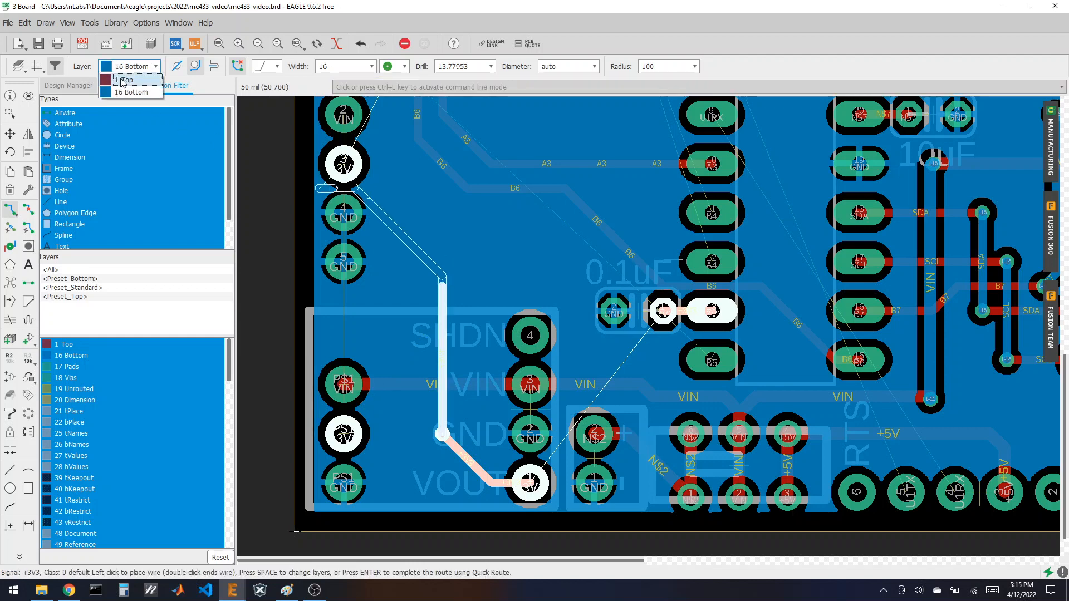
- Bring +3V3 back to 1 Top through a via and finish it at the left header's +3V3 pad
{"action": "key", "text": "space"}
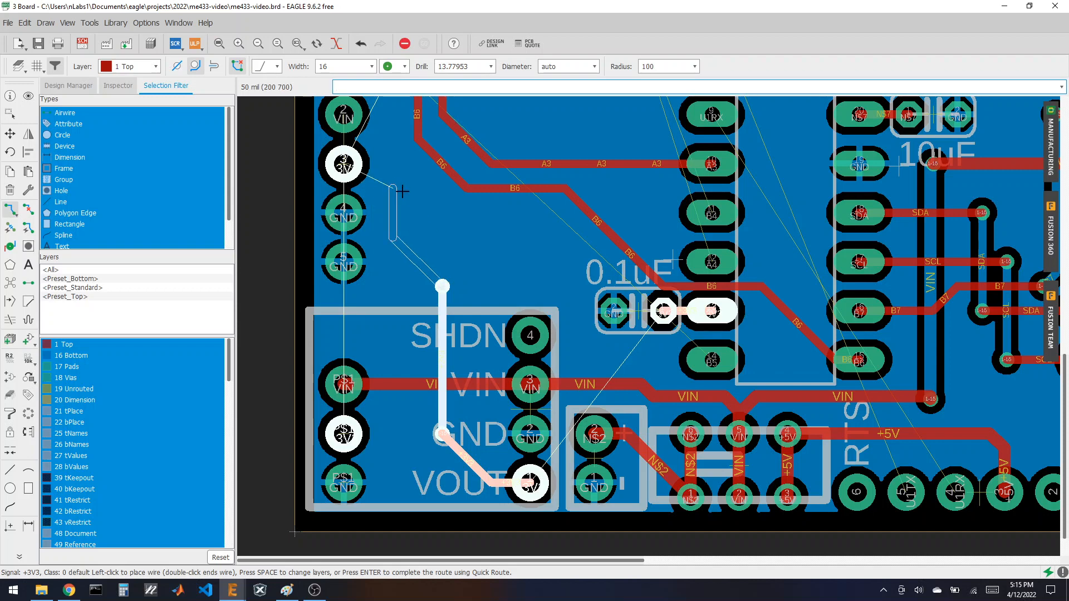
{"action": "left_click", "coordinate": [442, 211]}
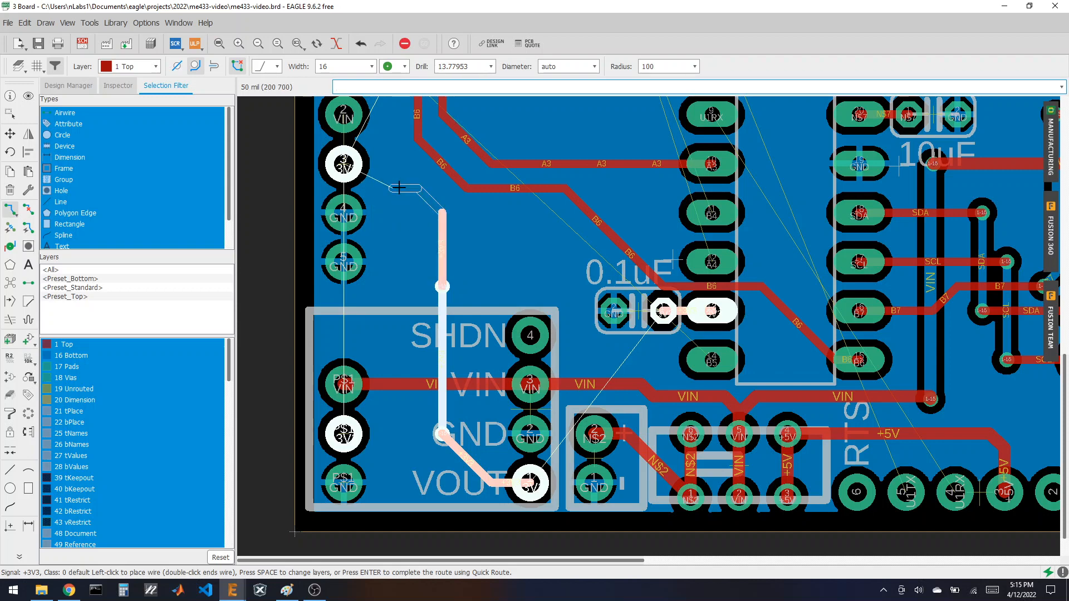
{"action": "left_click", "coordinate": [344, 164]}
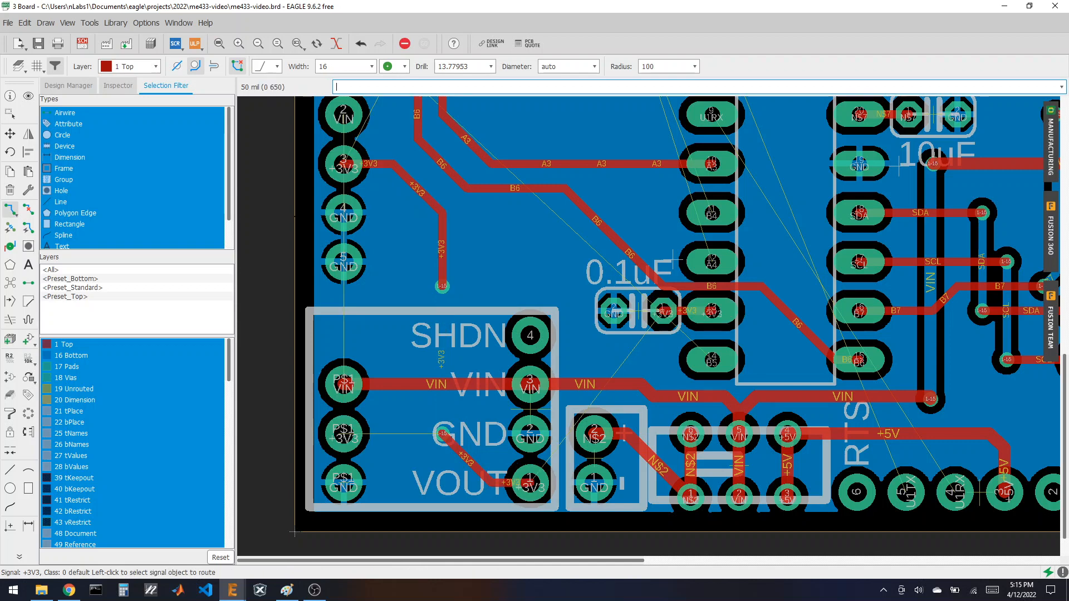
- Refresh the ratsnest and connect the lower +3V3 via to the P$1 +3V3 pad on 1 Top at 16 mil
{"action": "left_click", "coordinate": [10, 284]}
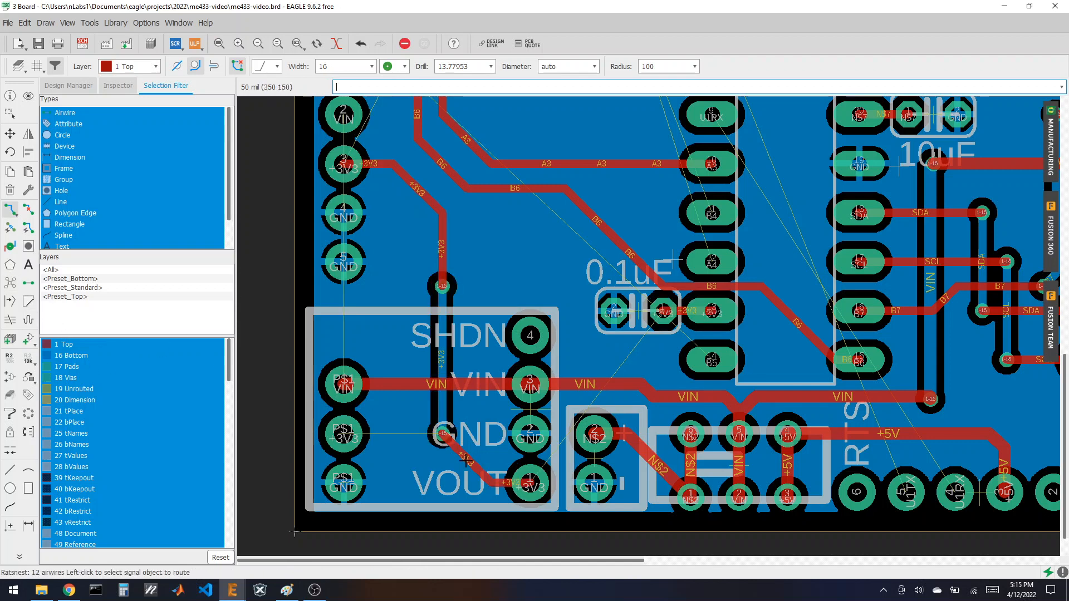
{"action": "left_click", "coordinate": [449, 441]}
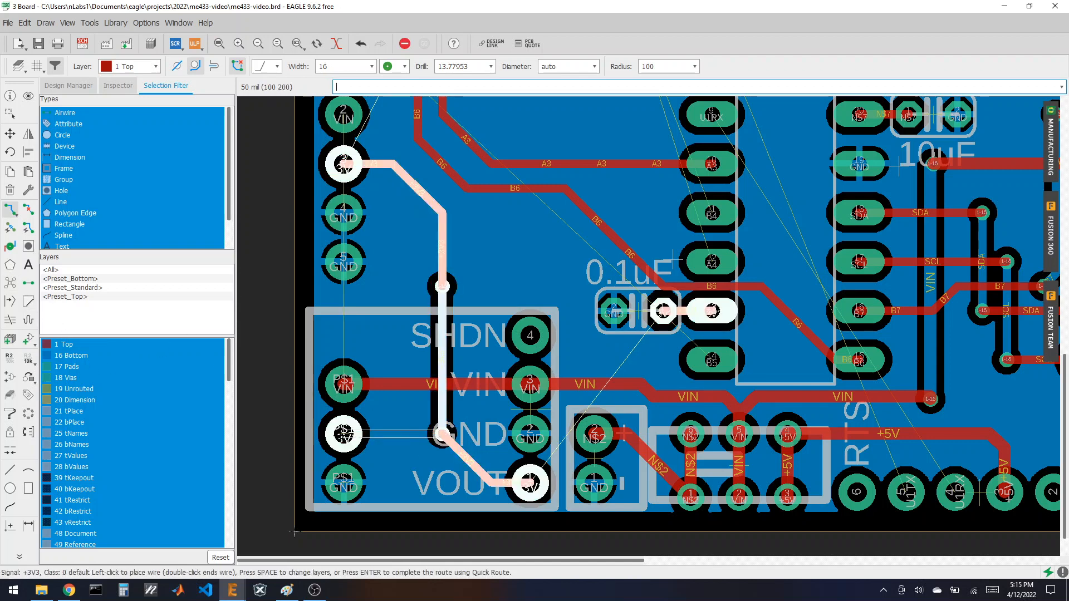
{"action": "left_click", "coordinate": [343, 434]}
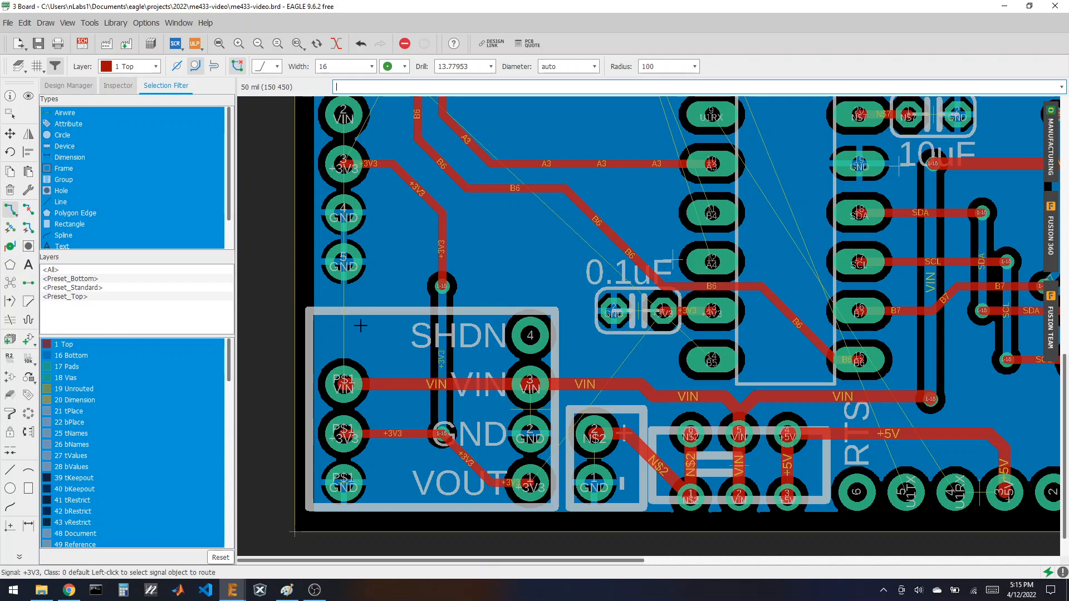
- Route +3V3 on 1 Top at 16 mil from the 0.1uF capacitor's +3V3 pad to the upper +3V3 via
{"action": "scroll", "coordinate": [368, 403], "scroll_direction": "down", "scroll_amount": 2}
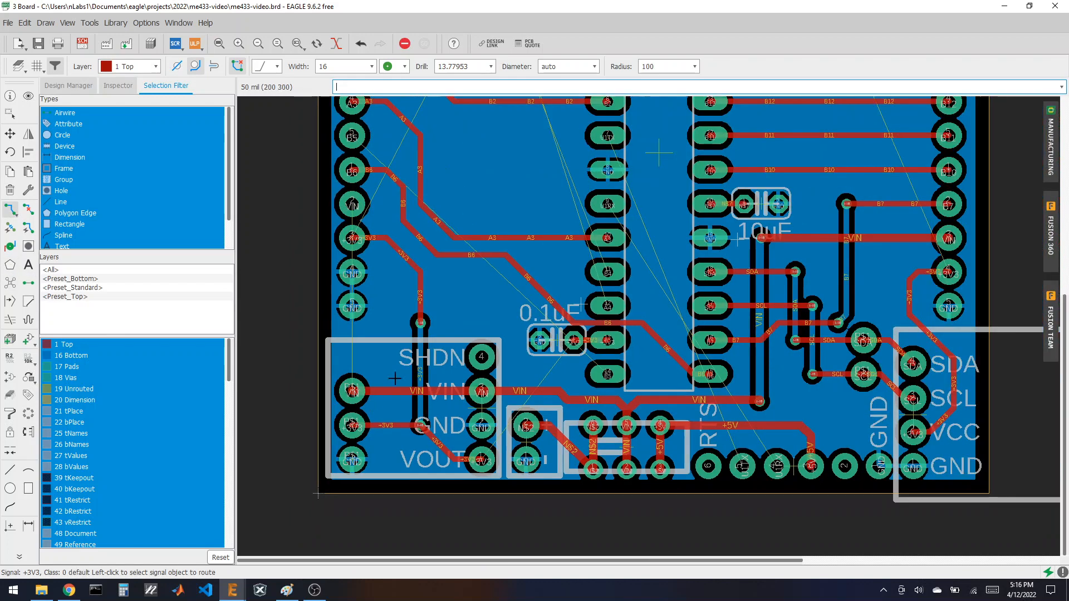
{"action": "scroll", "coordinate": [422, 313], "scroll_direction": "up", "scroll_amount": 3}
{"action": "scroll", "coordinate": [579, 367], "scroll_direction": "up", "scroll_amount": 2}
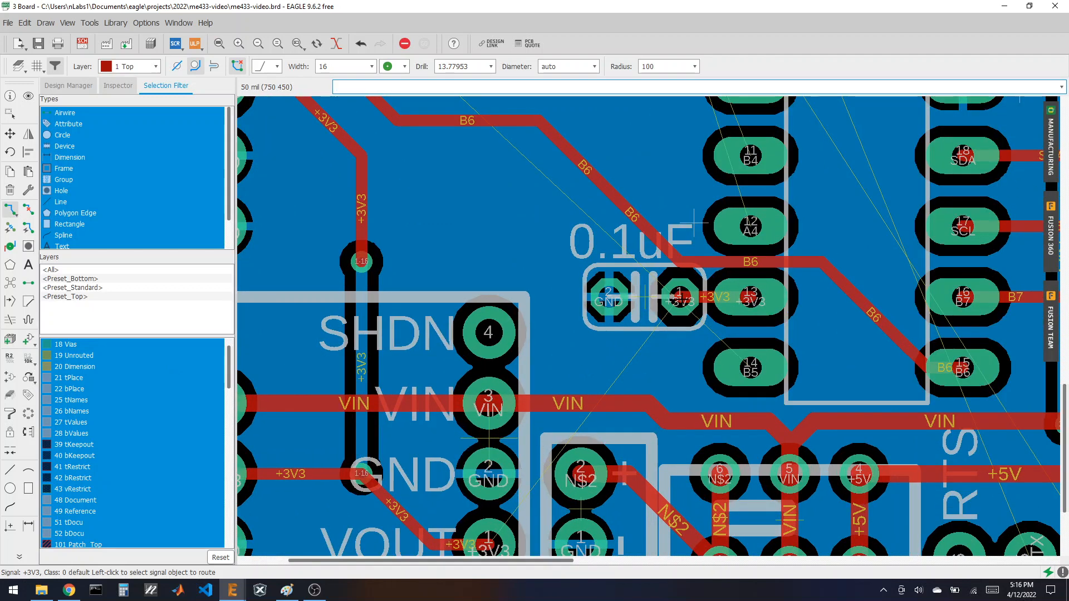
{"action": "left_click", "coordinate": [639, 352]}
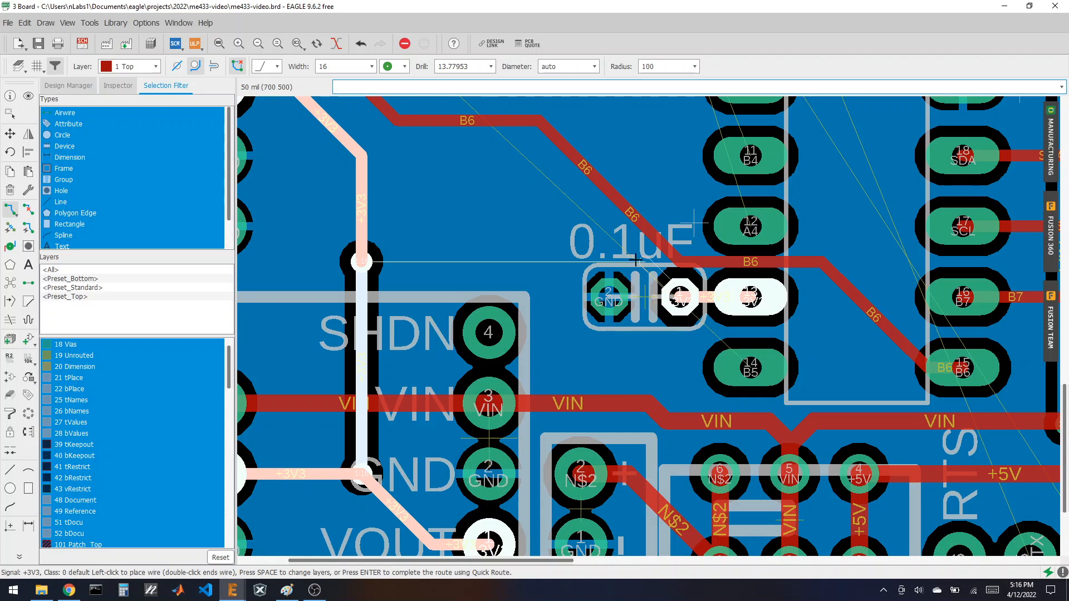
{"action": "key", "text": "alt"}
{"action": "left_click", "coordinate": [629, 262]}
{"action": "left_click", "coordinate": [363, 262]}
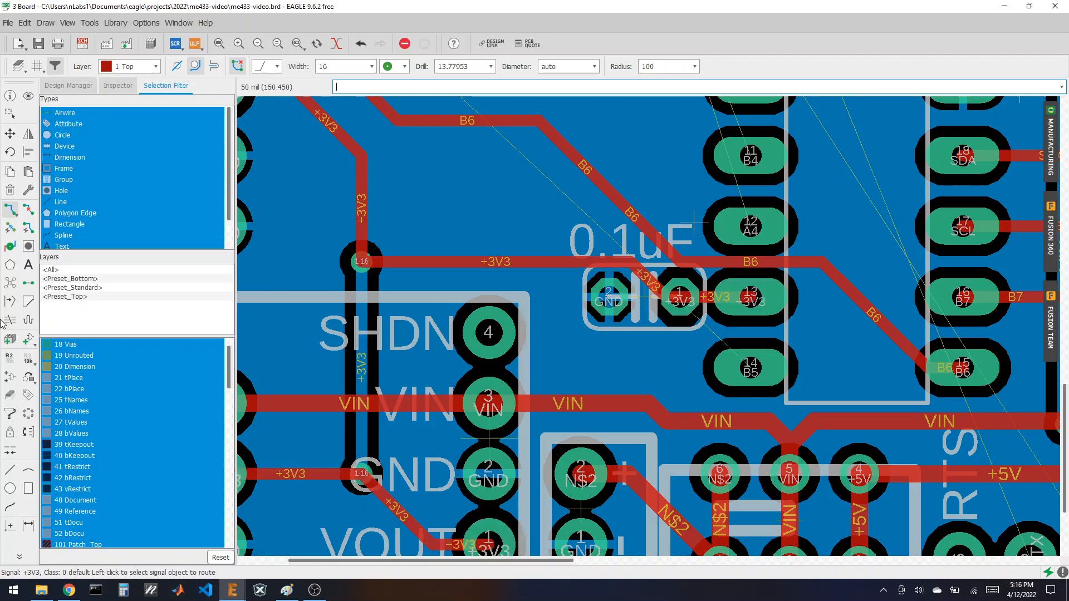
- Examine the remaining airwires and the routing around the left header, regulator and 0.1uF capacitor
{"action": "scroll", "coordinate": [390, 291], "scroll_direction": "down", "scroll_amount": 2}
{"action": "scroll", "coordinate": [440, 291], "scroll_direction": "down", "scroll_amount": 2}
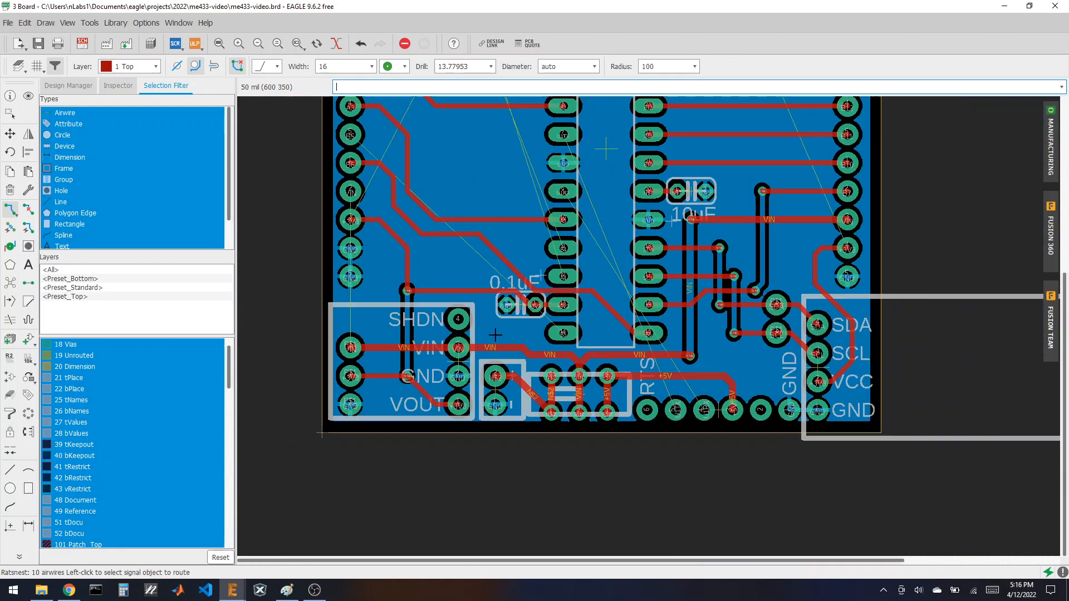
{"action": "scroll", "coordinate": [327, 356], "scroll_direction": "up", "scroll_amount": 2}
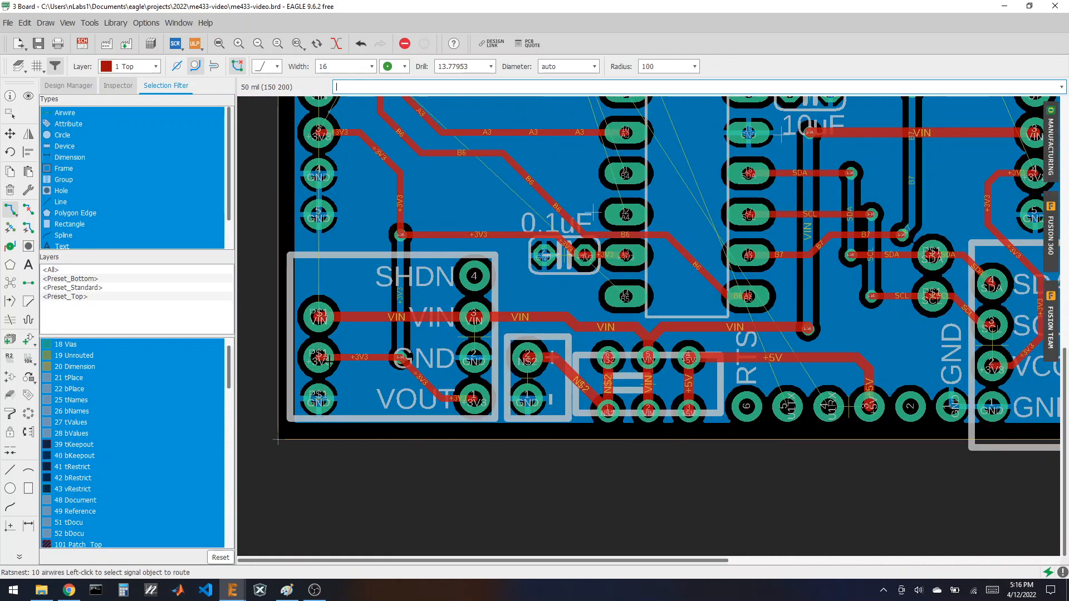
{"action": "scroll", "coordinate": [277, 440], "scroll_direction": "down", "scroll_amount": 2}
{"action": "scroll", "coordinate": [308, 302], "scroll_direction": "up", "scroll_amount": 2}
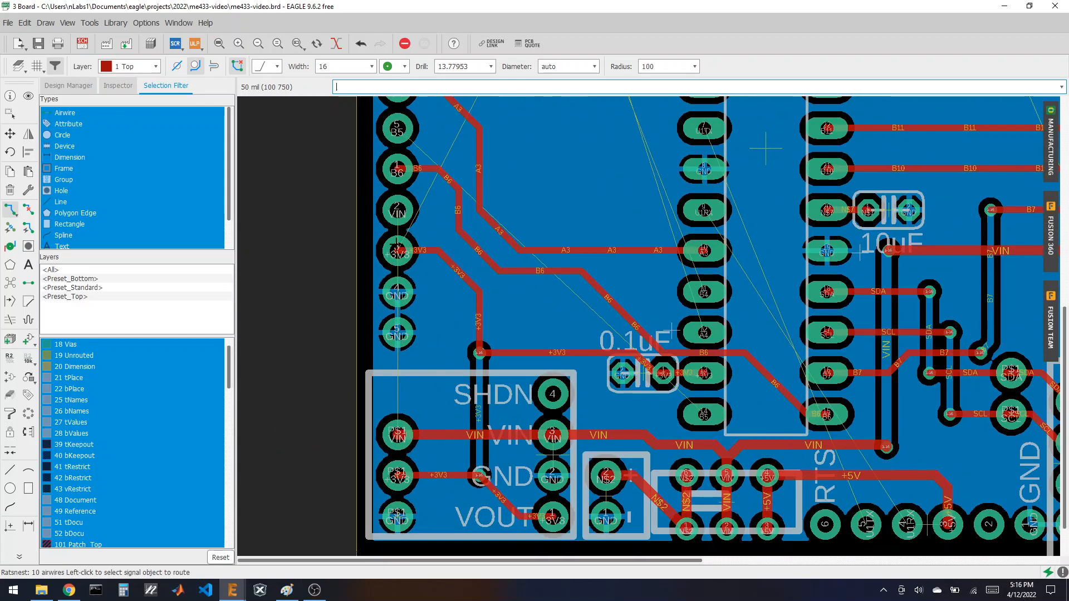
{"action": "scroll", "coordinate": [356, 217], "scroll_direction": "down", "scroll_amount": 2}
{"action": "scroll", "coordinate": [411, 210], "scroll_direction": "up", "scroll_amount": 3}
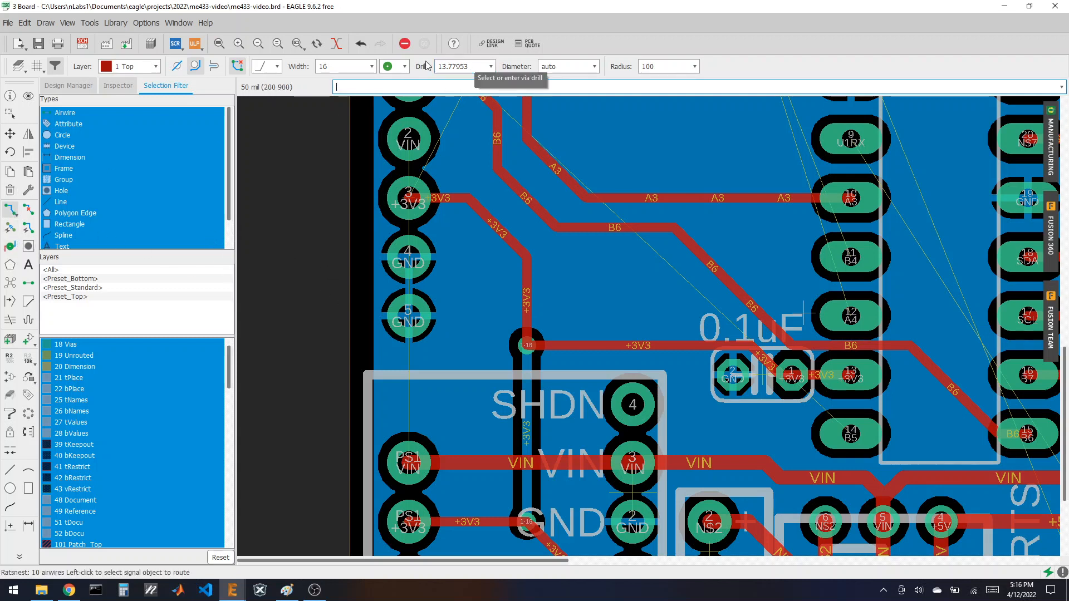
- Start a 24 mil VIN trace on 1 Top with a short horizontal segment from the left header's VIN pad
{"action": "left_click", "coordinate": [372, 67]}
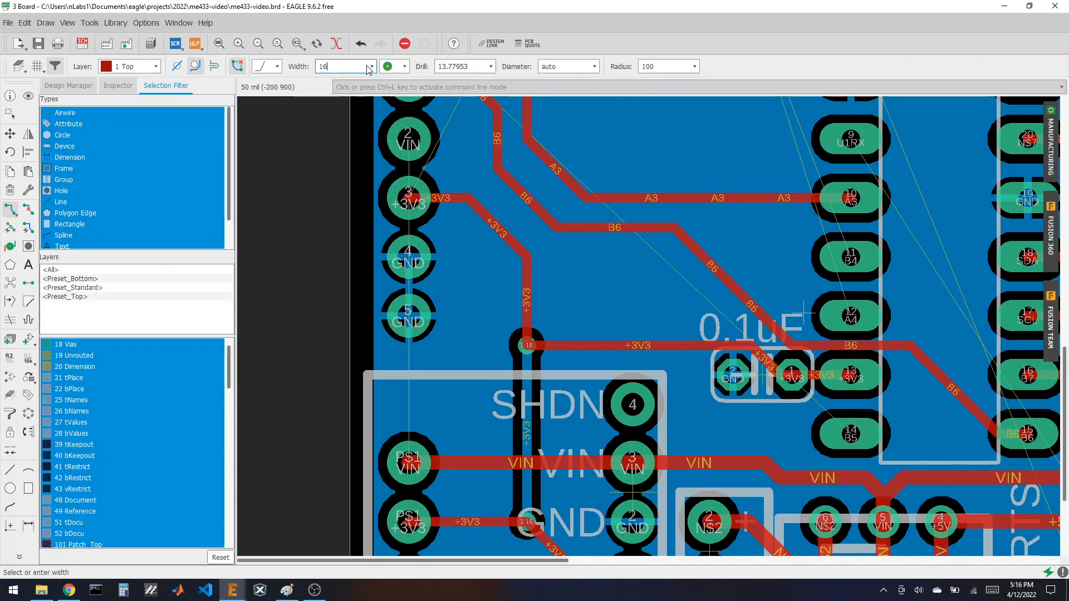
{"action": "left_click", "coordinate": [371, 67]}
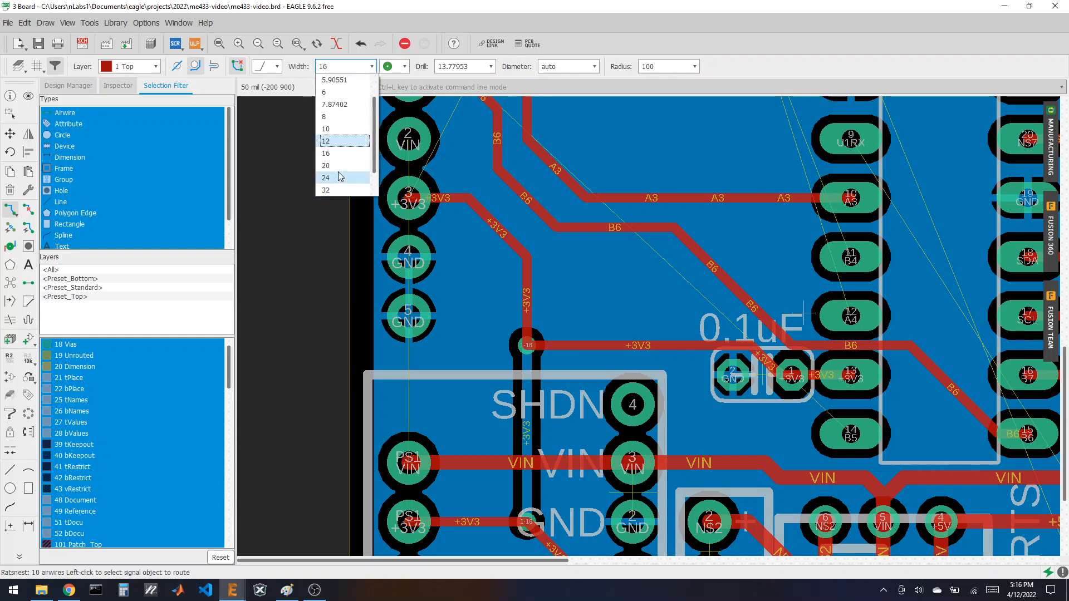
{"action": "left_click", "coordinate": [339, 171]}
{"action": "left_click", "coordinate": [427, 218]}
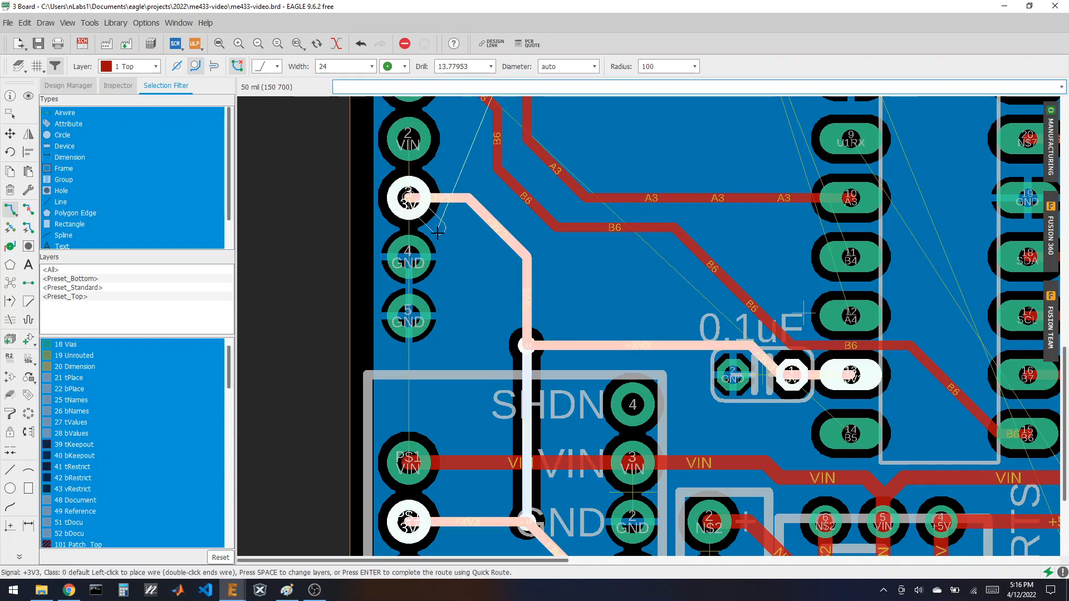
{"action": "key", "text": "ctrl+z"}
{"action": "scroll", "coordinate": [453, 250], "scroll_direction": "down", "scroll_amount": 1}
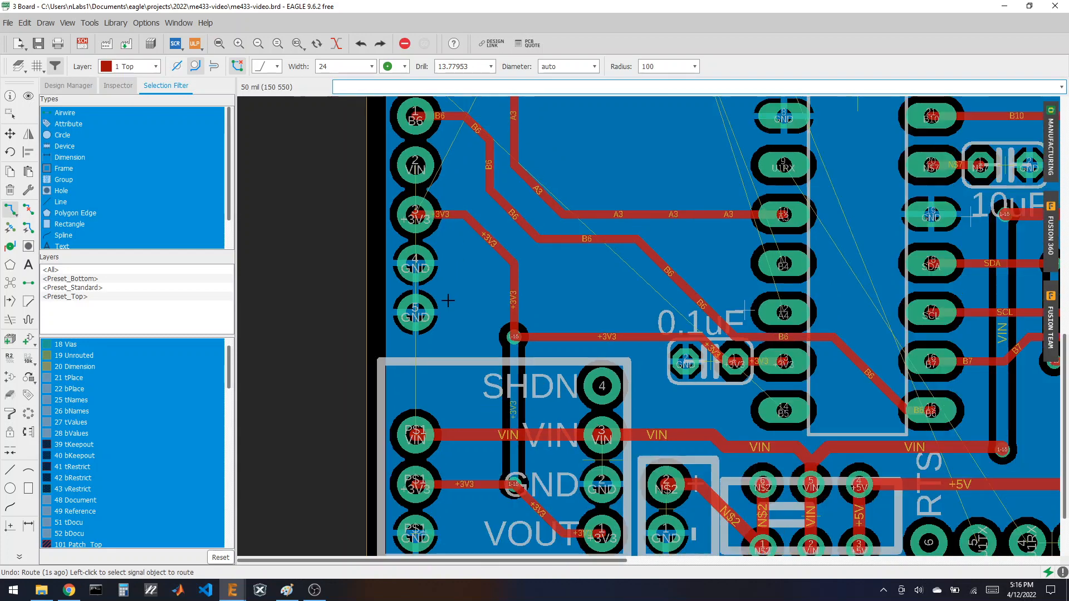
{"action": "scroll", "coordinate": [458, 267], "scroll_direction": "up", "scroll_amount": 2}
{"action": "scroll", "coordinate": [453, 184], "scroll_direction": "down", "scroll_amount": 1}
{"action": "scroll", "coordinate": [453, 184], "scroll_direction": "up", "scroll_amount": 2}
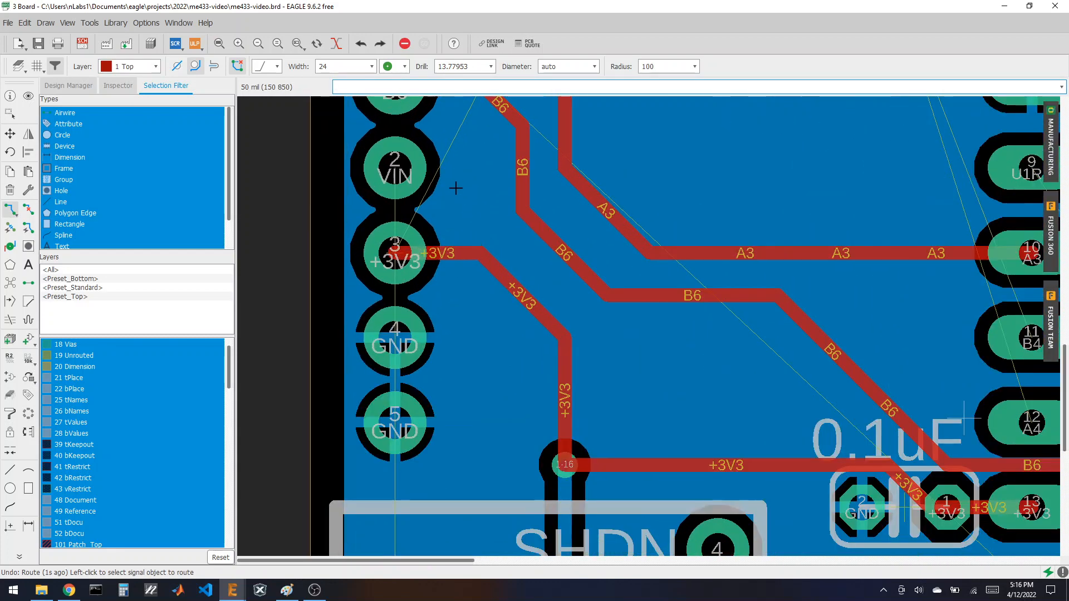
{"action": "scroll", "coordinate": [504, 237], "scroll_direction": "down", "scroll_amount": 2}
{"action": "left_click", "coordinate": [444, 206]}
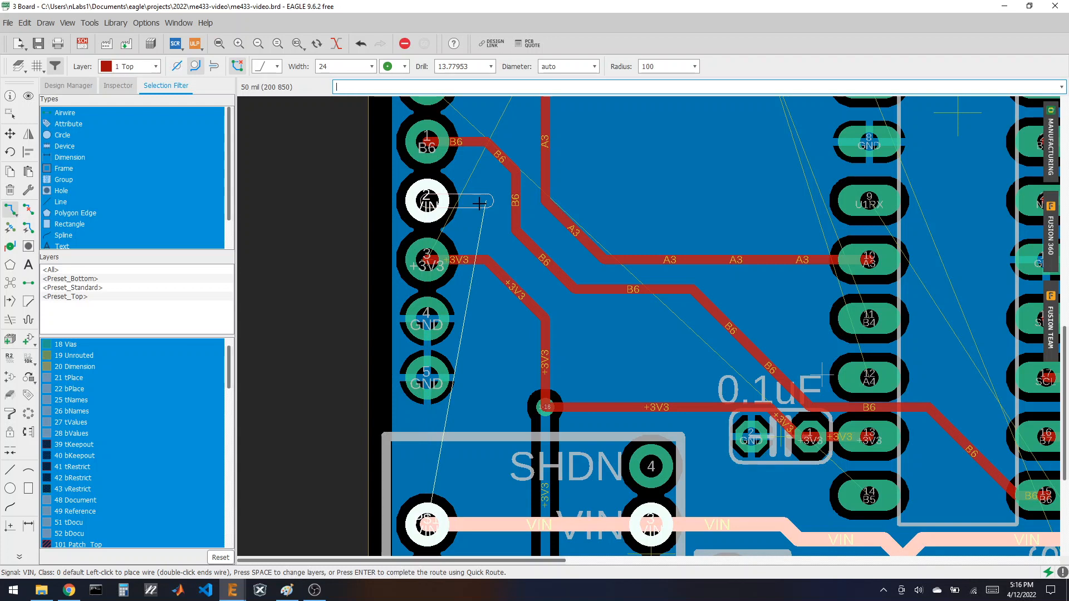
- Take VIN under the +3V3 trace on 16 Bottom, then return to 1 Top through a via and finish at the PS1 VIN pad
{"action": "left_click", "coordinate": [136, 66]}
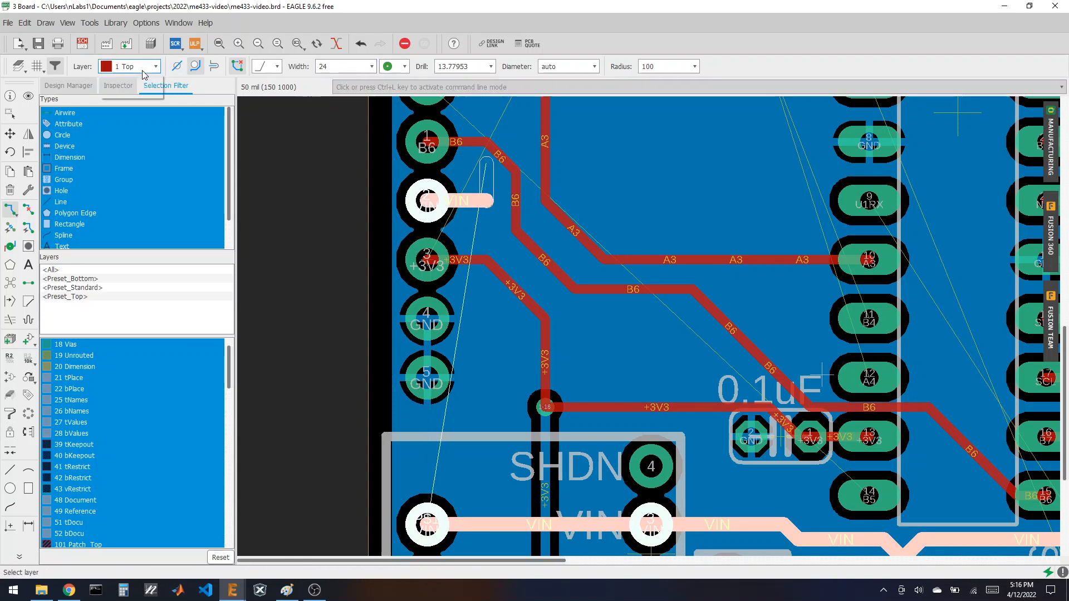
{"action": "left_click", "coordinate": [139, 92]}
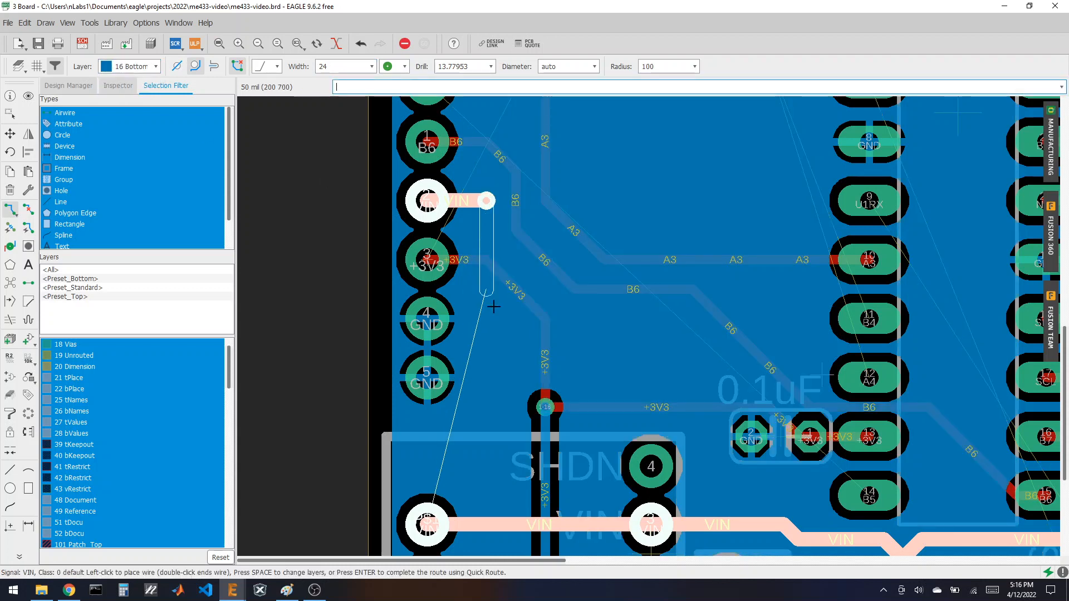
{"action": "left_click", "coordinate": [492, 343]}
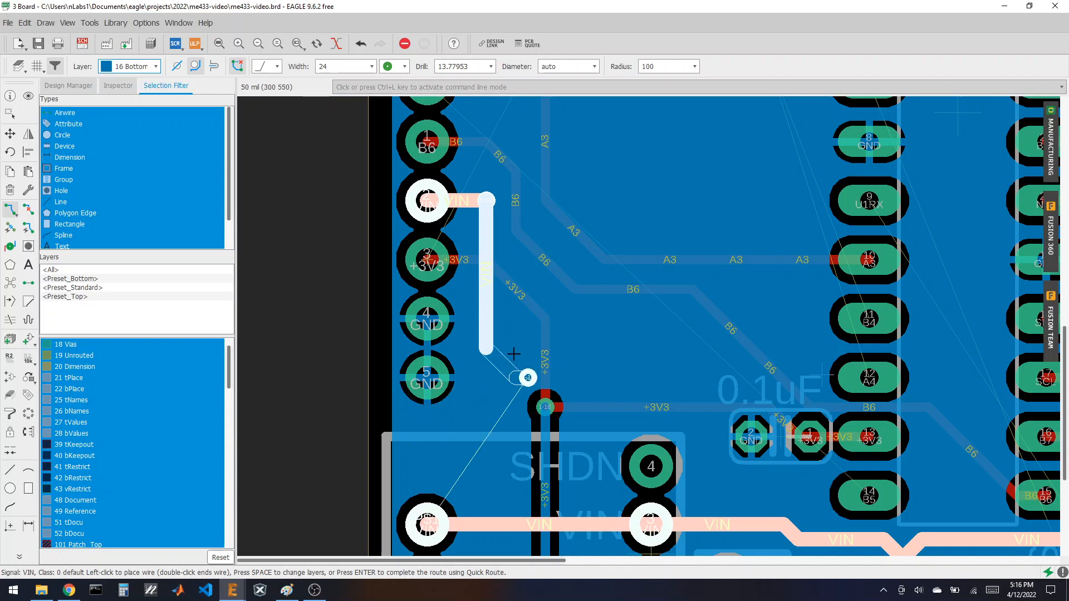
{"action": "key", "text": "Return"}
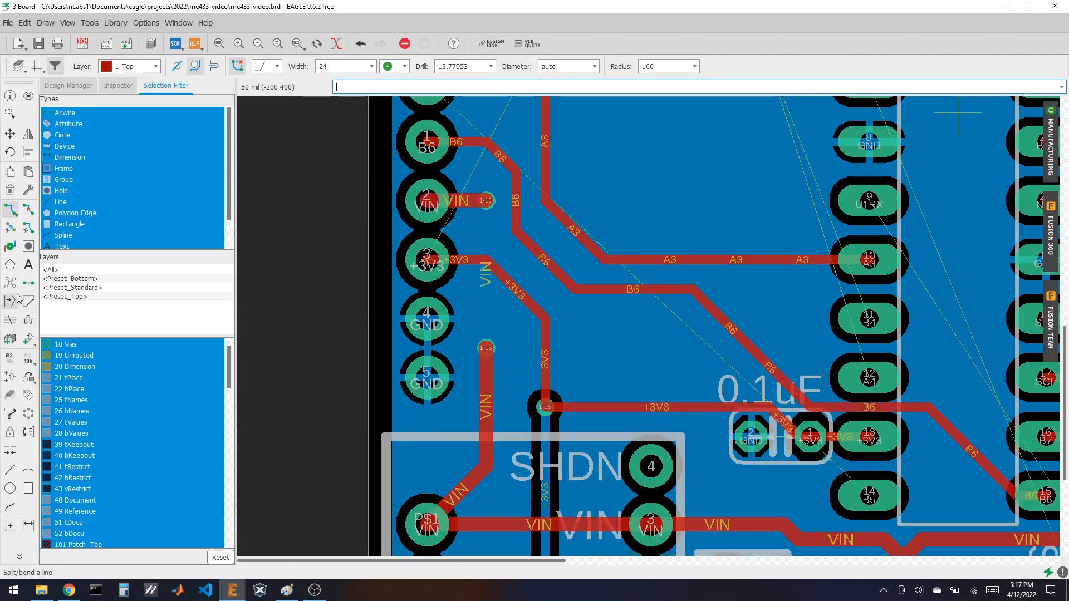
- Examine the whole board for remaining airwires, especially those between the PIC32 and the bottom serial header
{"action": "scroll", "coordinate": [452, 385], "scroll_direction": "down", "scroll_amount": 3}
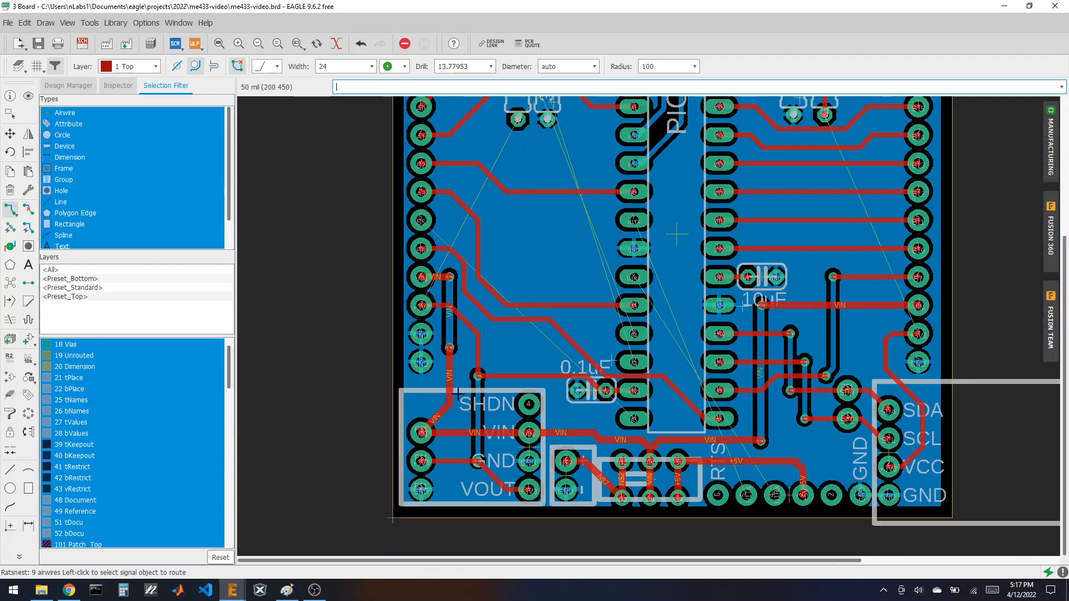
{"action": "scroll", "coordinate": [363, 233], "scroll_direction": "down", "scroll_amount": 1}
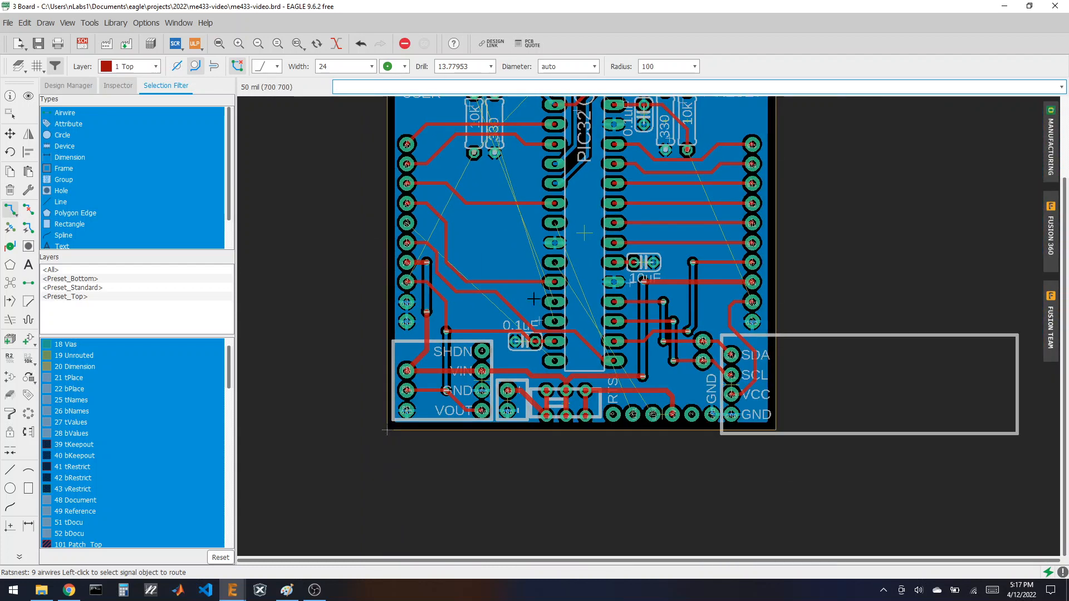
{"action": "scroll", "coordinate": [541, 362], "scroll_direction": "down", "scroll_amount": 4}
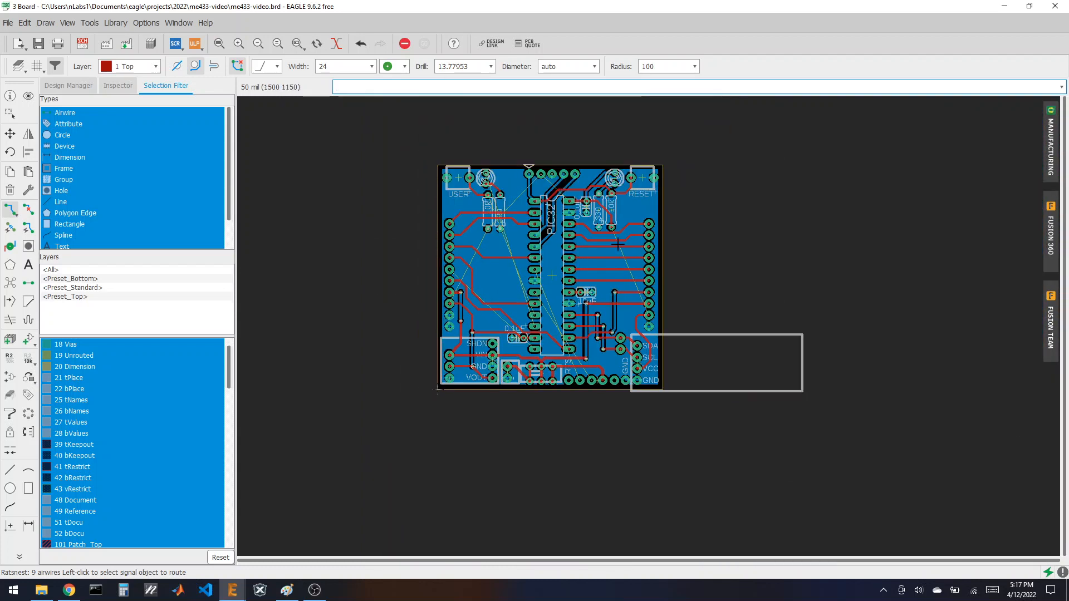
{"action": "scroll", "coordinate": [421, 145], "scroll_direction": "up", "scroll_amount": 5}
{"action": "scroll", "coordinate": [420, 145], "scroll_direction": "down", "scroll_amount": 2}
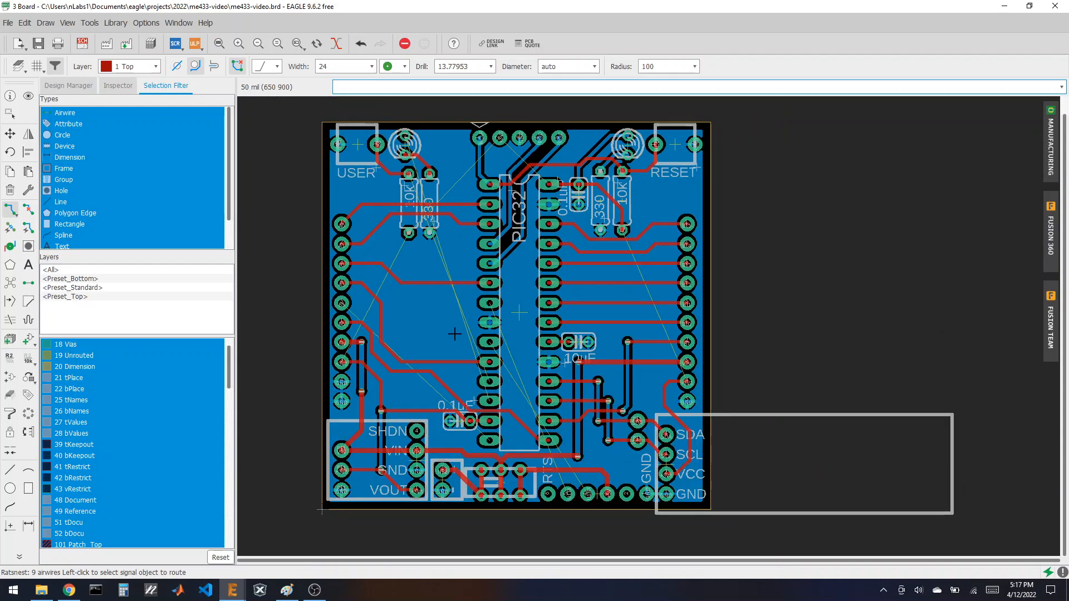
{"action": "scroll", "coordinate": [442, 320], "scroll_direction": "up", "scroll_amount": 1}
{"action": "scroll", "coordinate": [440, 323], "scroll_direction": "down", "scroll_amount": 1}
{"action": "scroll", "coordinate": [549, 459], "scroll_direction": "up", "scroll_amount": 5}
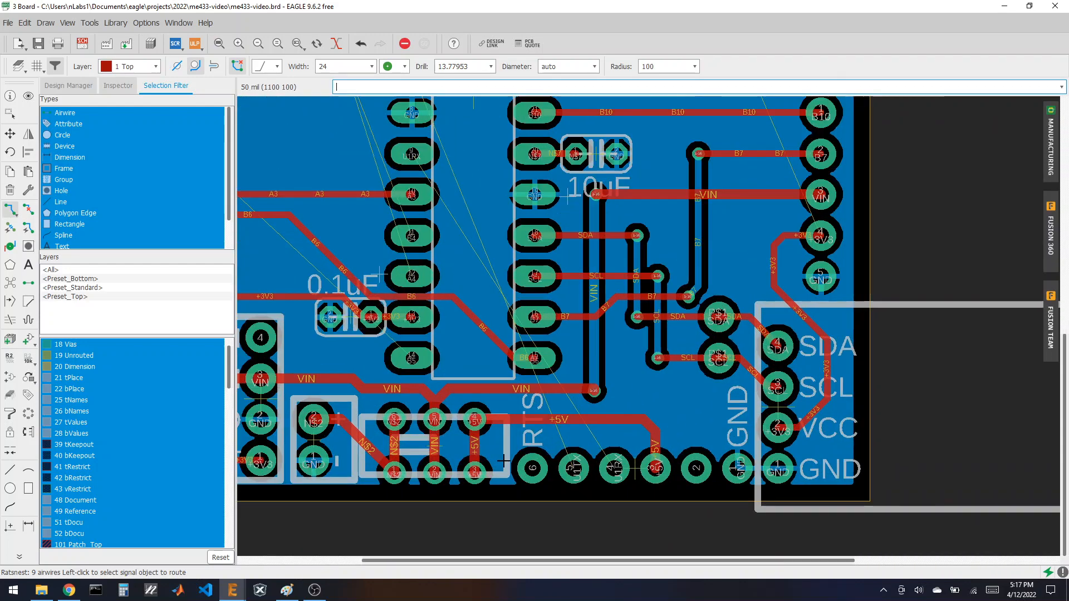
{"action": "scroll", "coordinate": [316, 384], "scroll_direction": "down", "scroll_amount": 1}
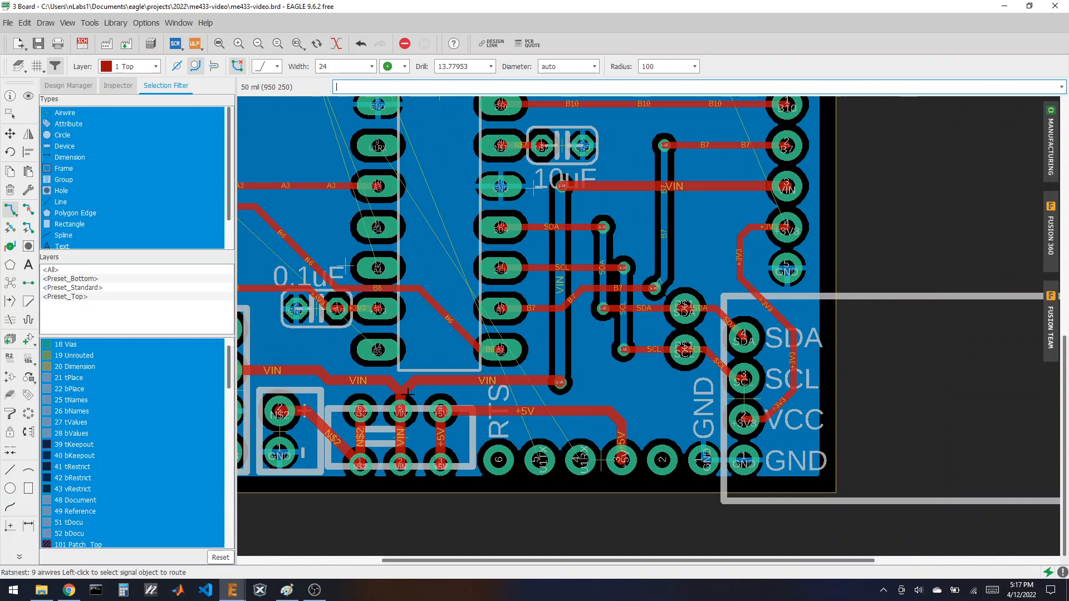
{"action": "scroll", "coordinate": [408, 394], "scroll_direction": "down", "scroll_amount": 1}
{"action": "scroll", "coordinate": [425, 178], "scroll_direction": "up", "scroll_amount": 1}
{"action": "scroll", "coordinate": [398, 126], "scroll_direction": "down", "scroll_amount": 1}
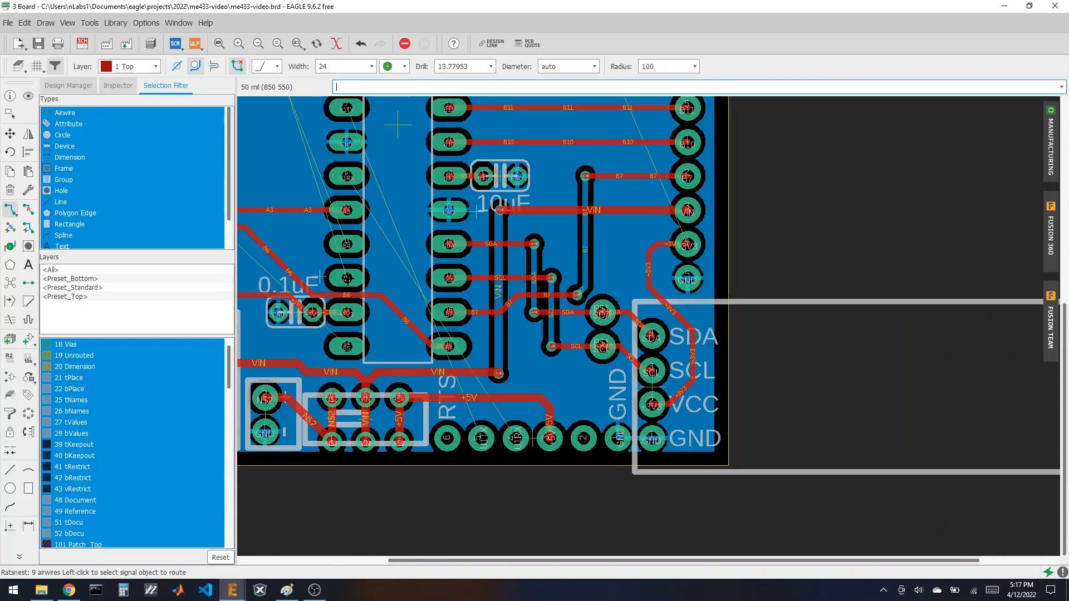
- Highlight the airwire running from PIC32 pin 9 to the bottom serial header with Show to identify its signal
{"action": "left_click", "coordinate": [29, 97]}
{"action": "left_click", "coordinate": [381, 234]}
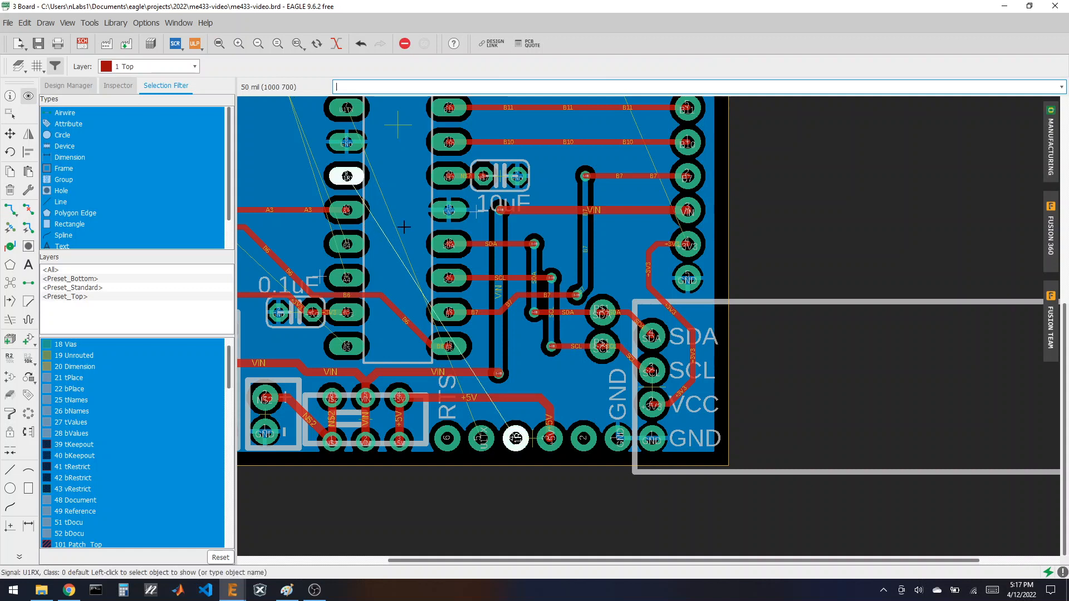
{"action": "left_click", "coordinate": [394, 238]}
{"action": "left_click", "coordinate": [388, 242]}
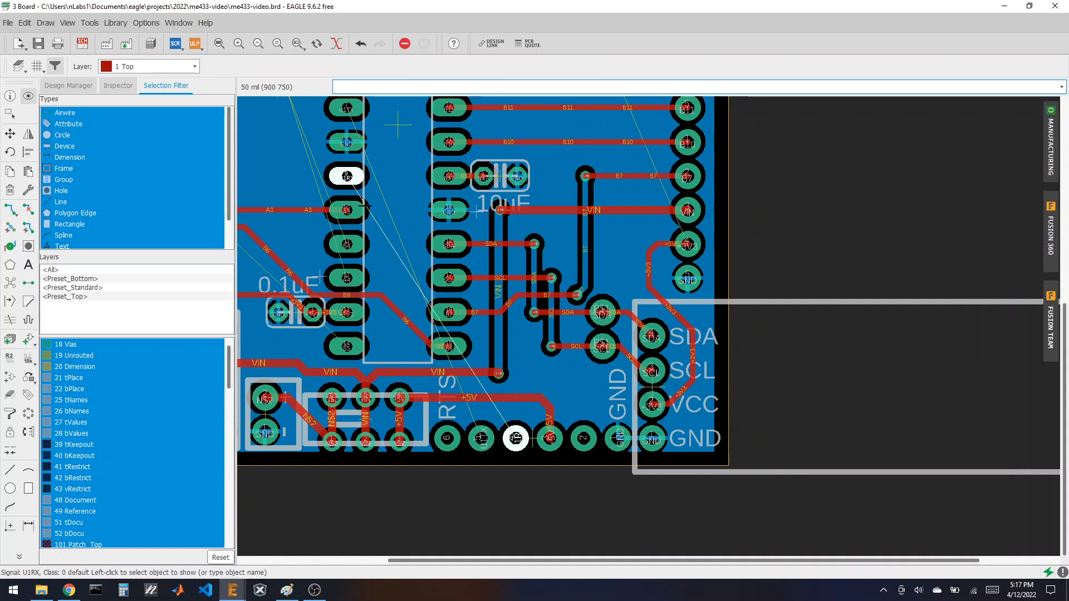
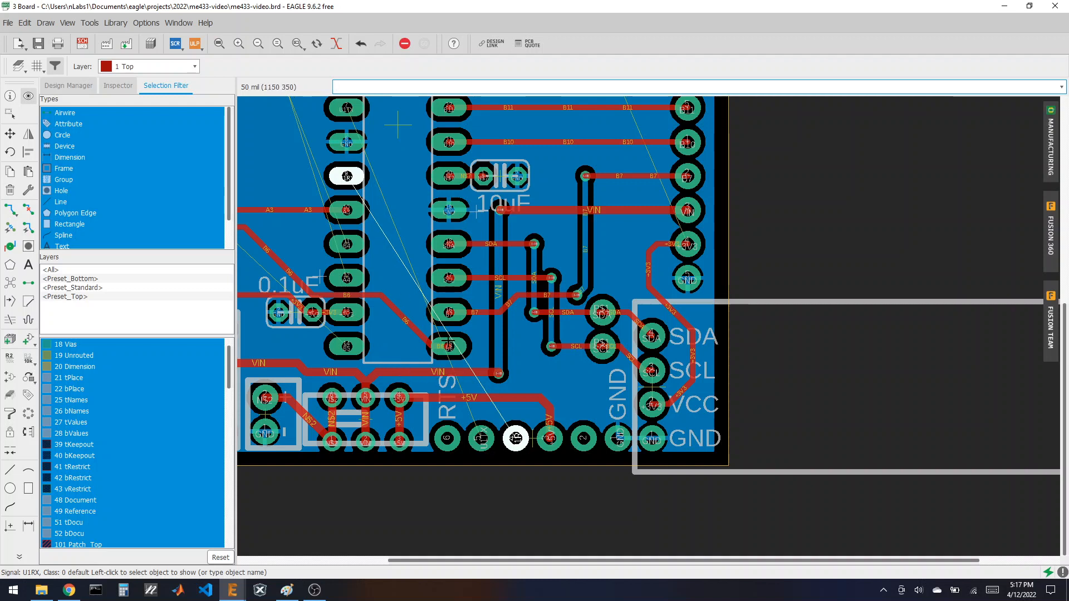
- Route U1RX at 16 mil on 1 Top from PIC32 pin 9 to between the pin rows, ending in a via to 16 Bottom
{"action": "left_click", "coordinate": [11, 209]}
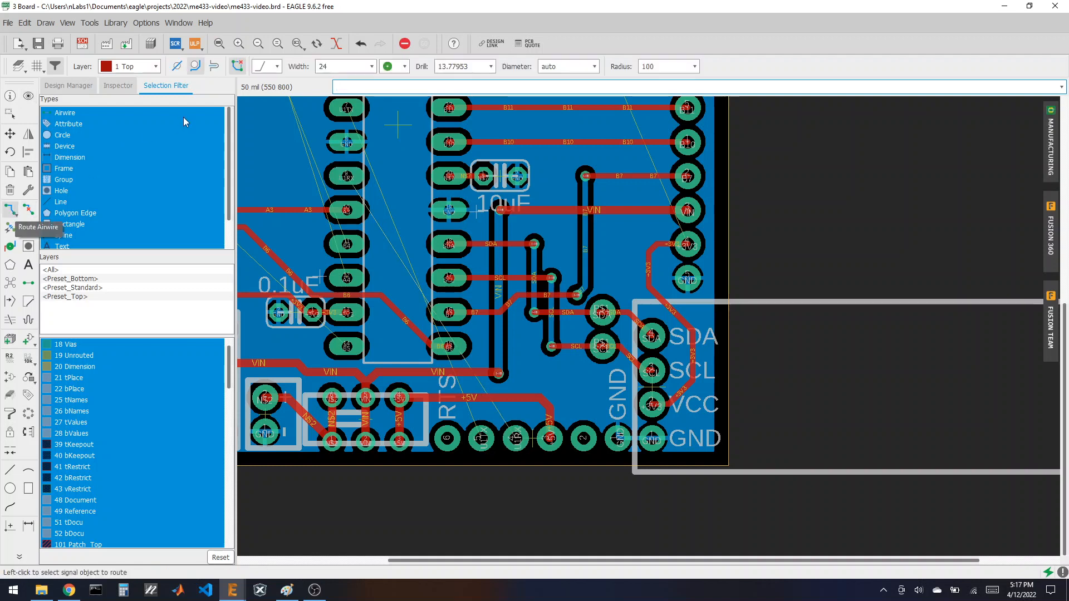
{"action": "left_click", "coordinate": [370, 66]}
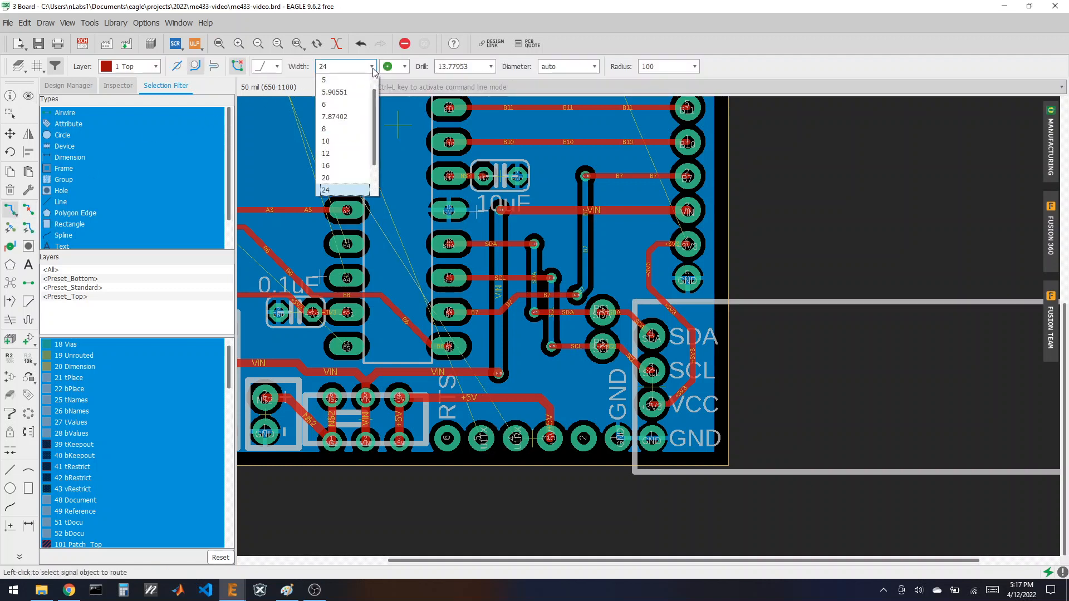
{"action": "left_click", "coordinate": [339, 165]}
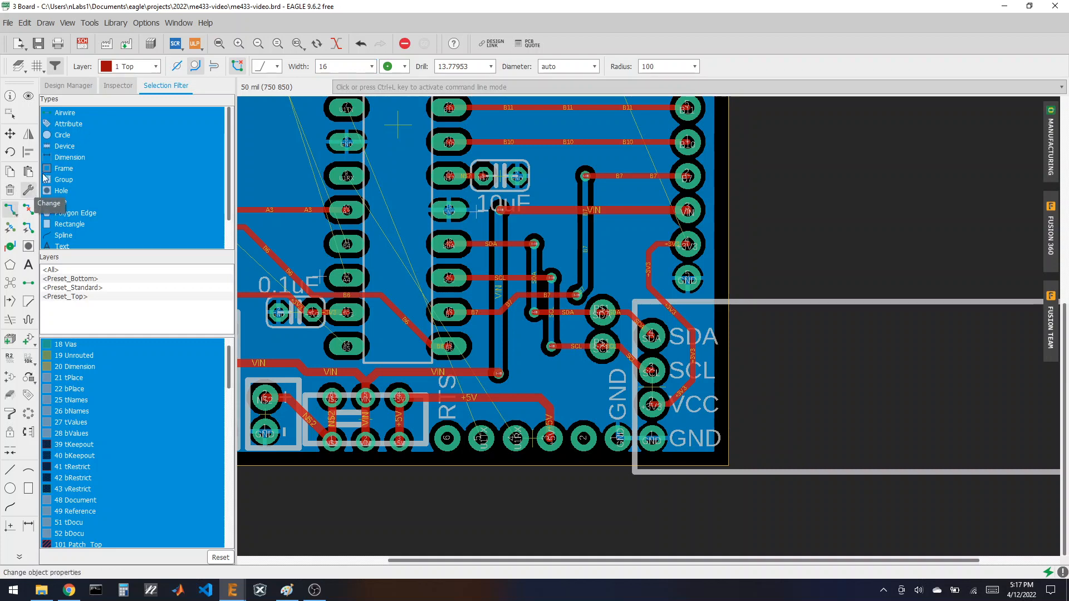
{"action": "left_click", "coordinate": [123, 67]}
{"action": "left_click", "coordinate": [129, 92]}
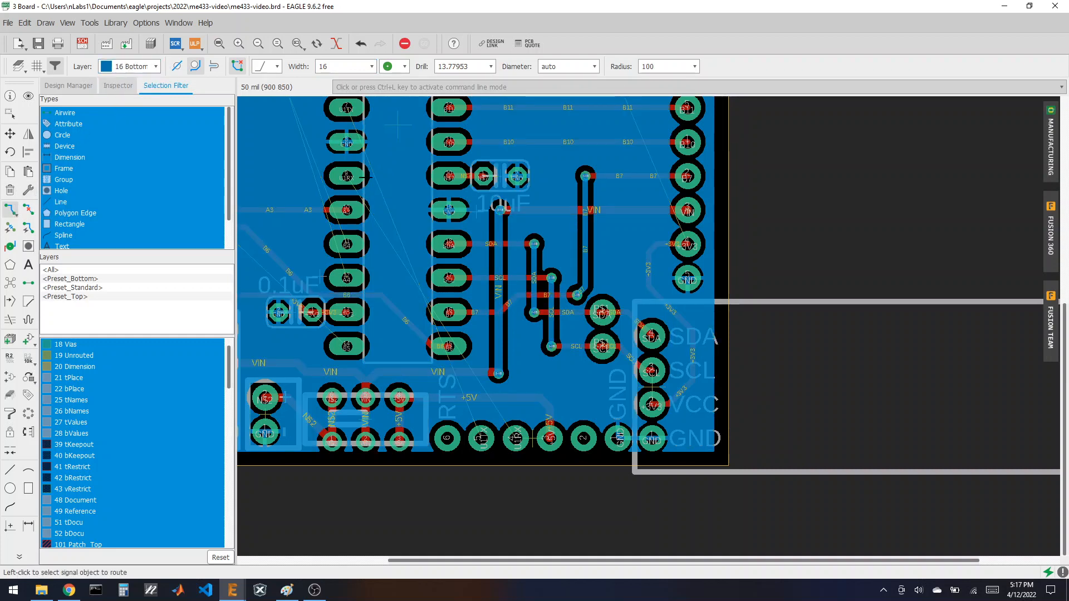
{"action": "left_click", "coordinate": [124, 67]}
{"action": "left_click", "coordinate": [127, 81]}
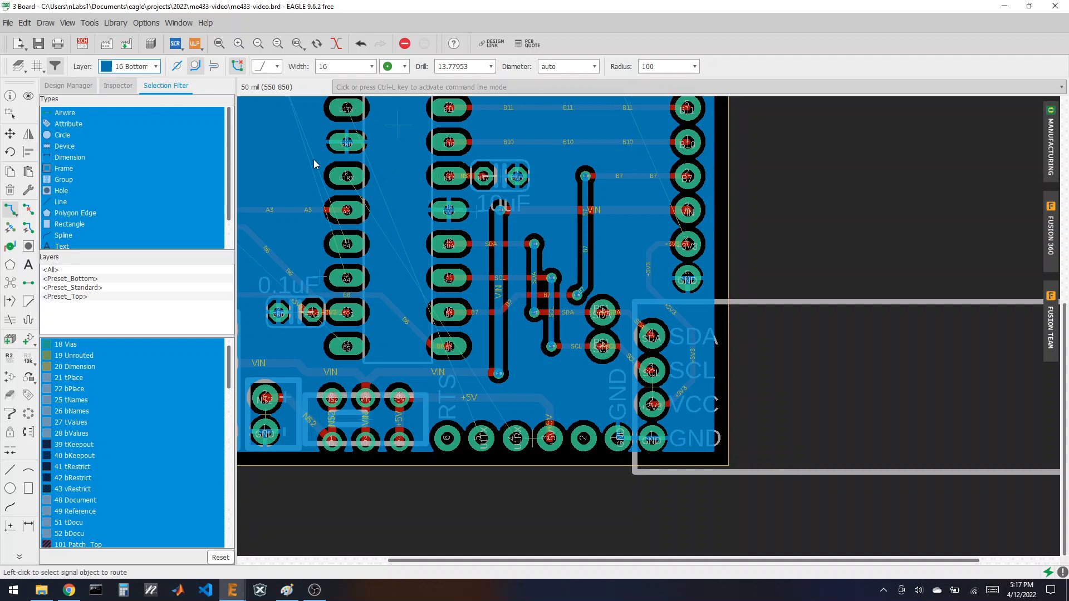
{"action": "left_click", "coordinate": [346, 176]}
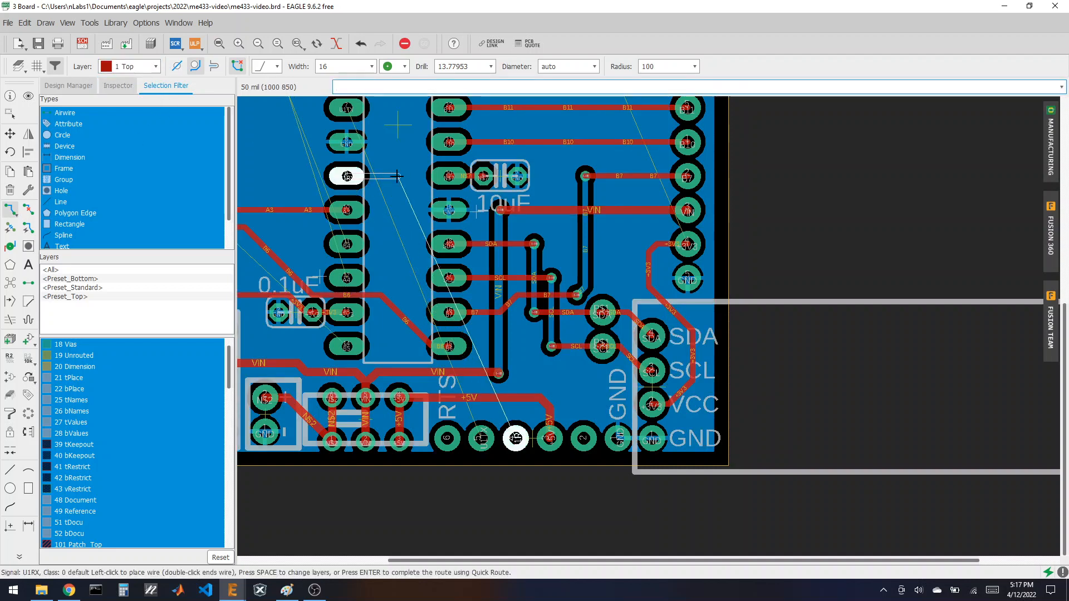
{"action": "left_click", "coordinate": [142, 67]}
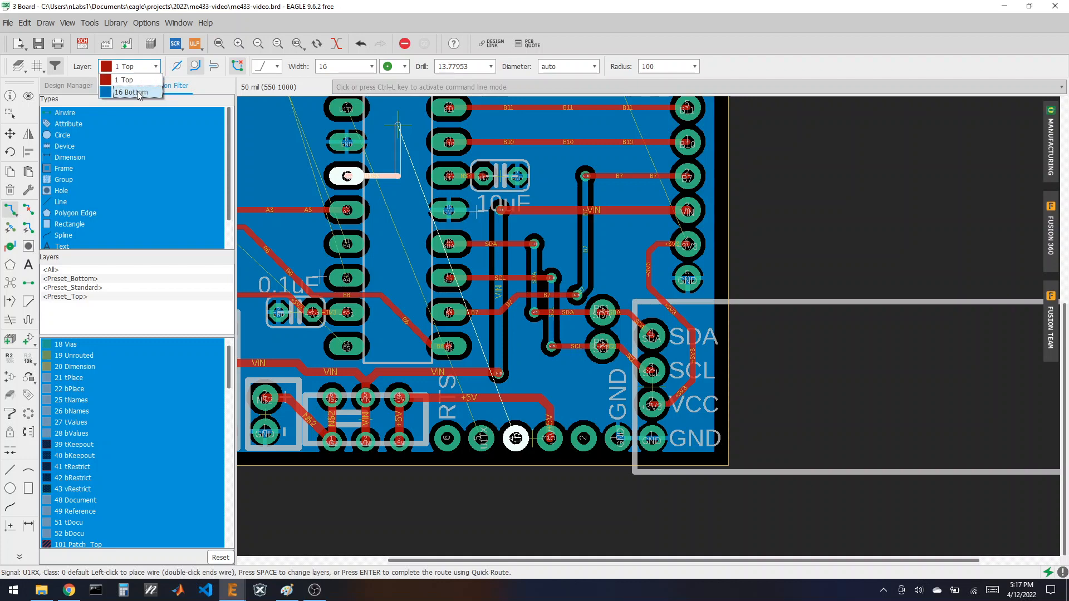
{"action": "left_click", "coordinate": [137, 91]}
{"action": "left_click", "coordinate": [414, 180]}
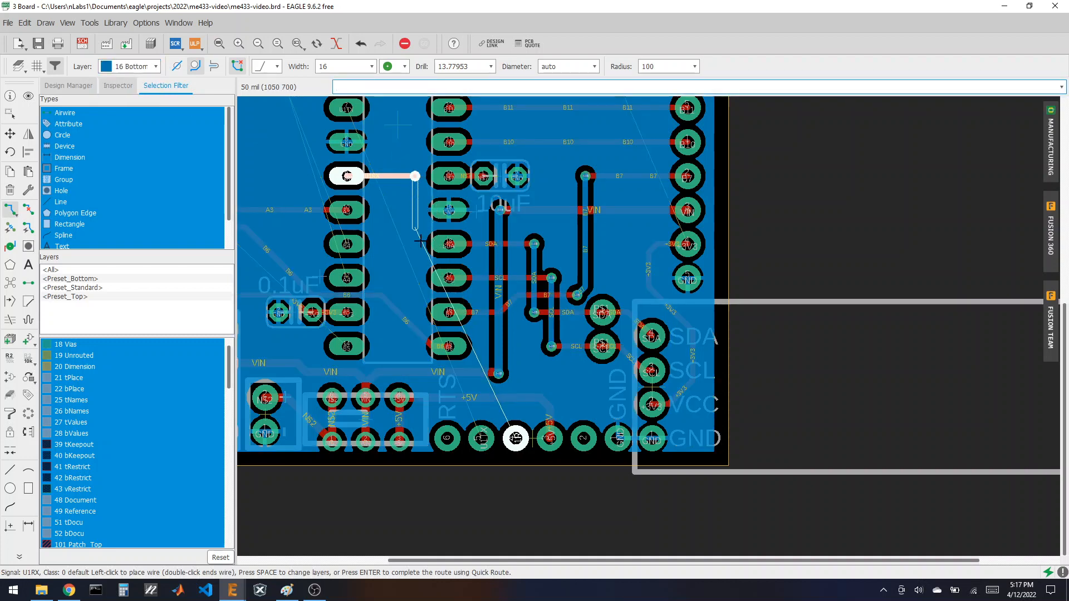
- Run U1RX on 16 Bottom down between the PIC32 pin rows, out between pins 15 and 16, and down beside the VIN trace
{"action": "left_click", "coordinate": [414, 315]}
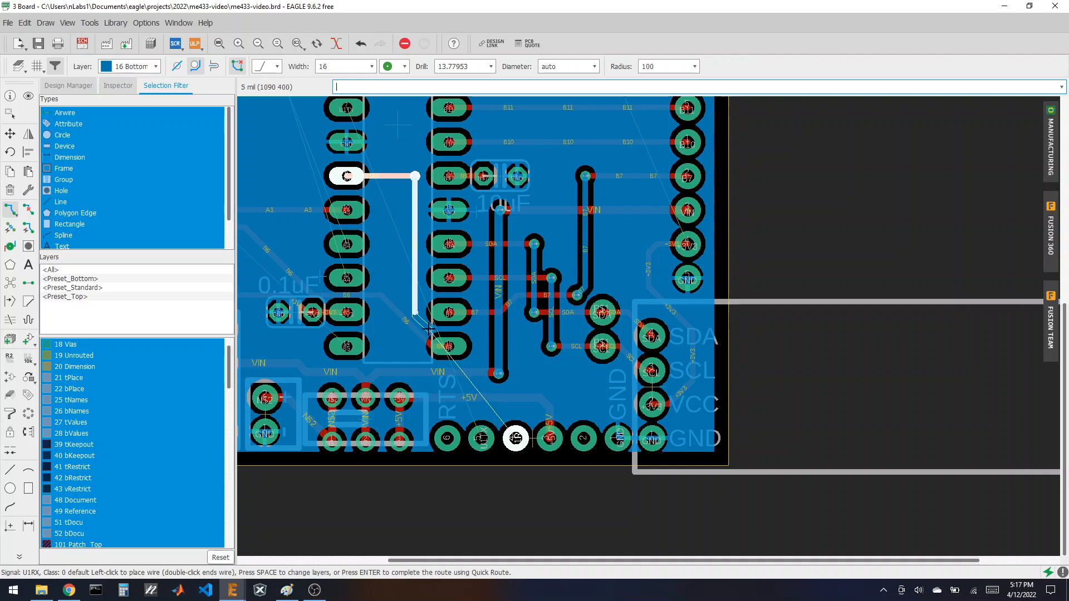
{"action": "left_click", "coordinate": [431, 330]}
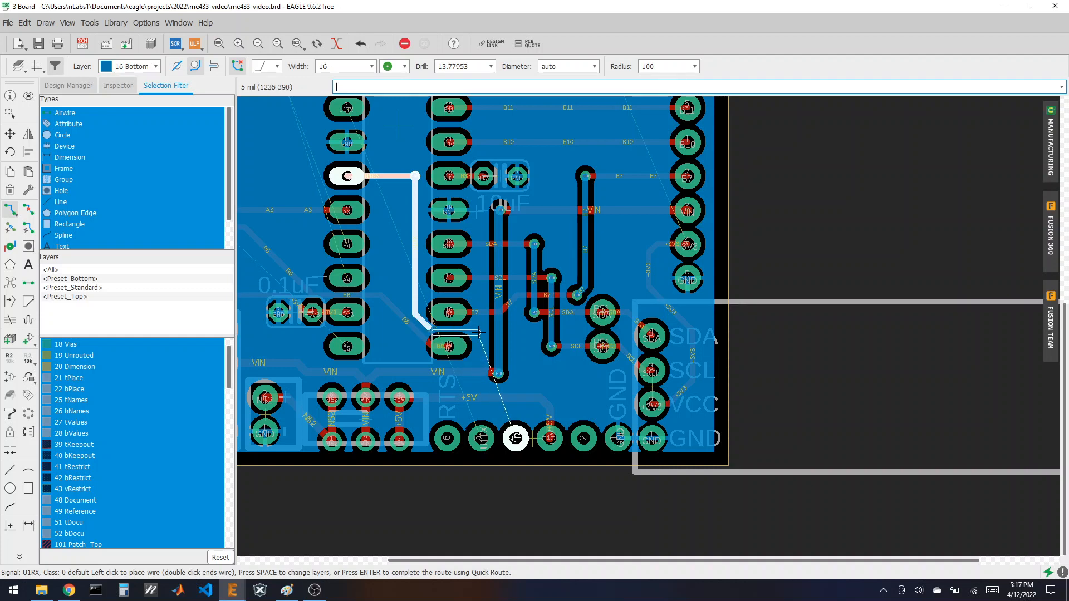
{"action": "scroll", "coordinate": [467, 332], "scroll_direction": "up", "scroll_amount": 5}
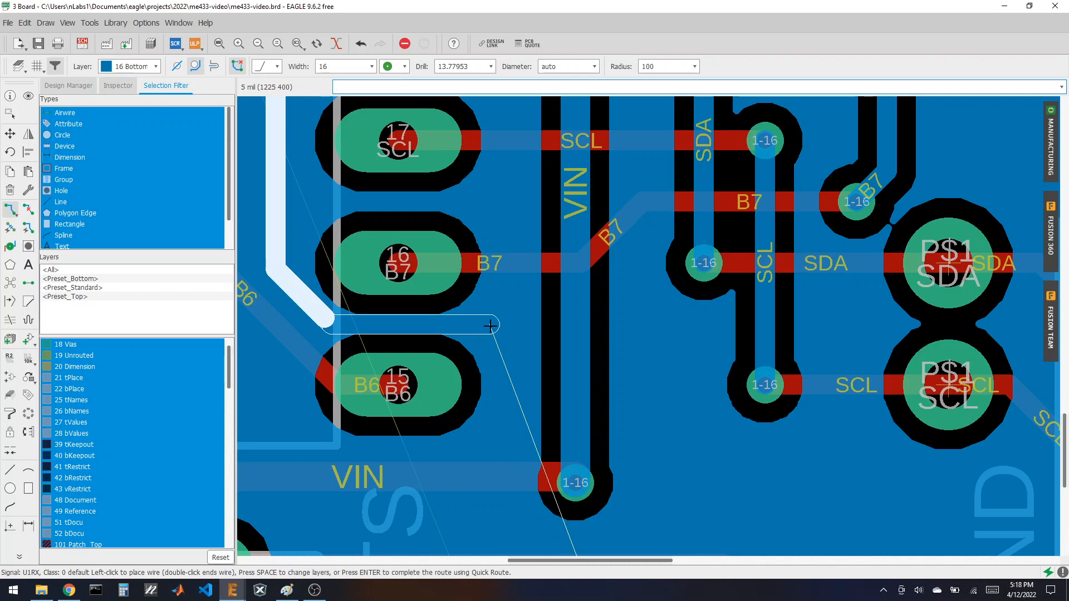
{"action": "left_click", "coordinate": [482, 326]}
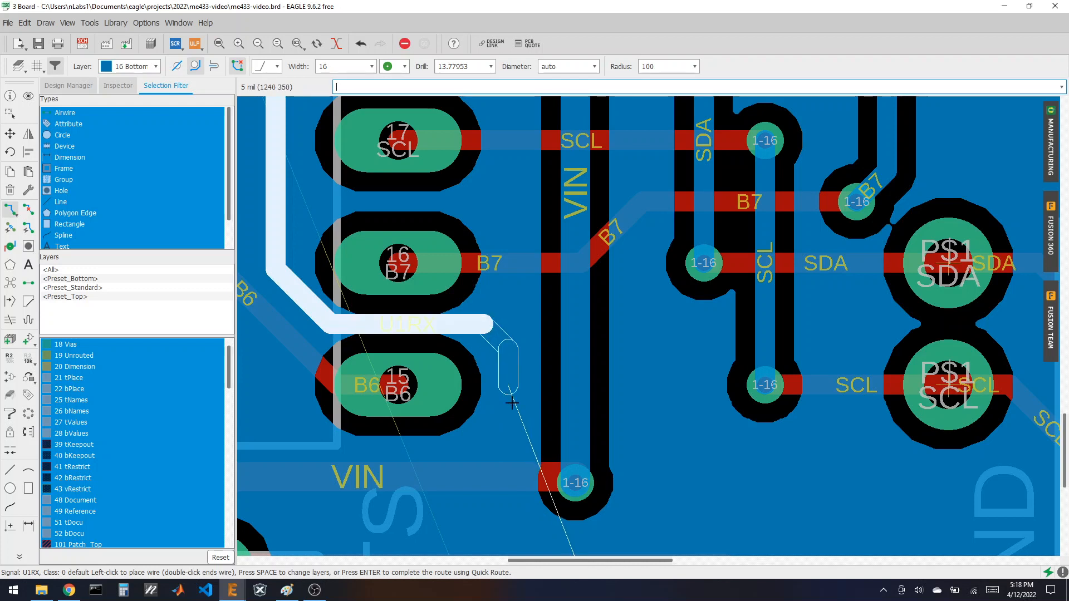
{"action": "left_click", "coordinate": [512, 423]}
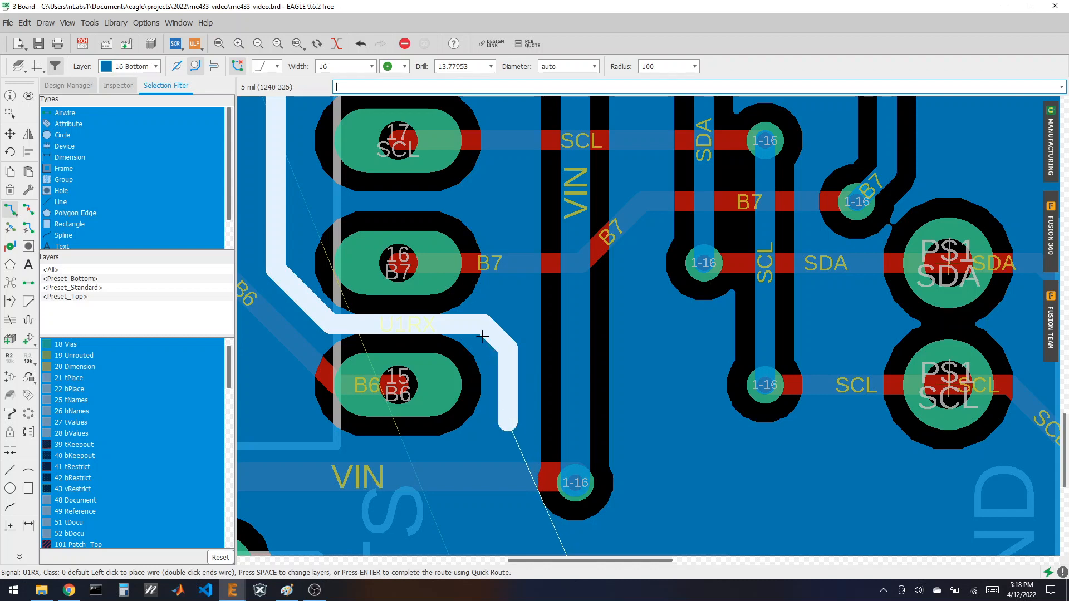
- Finish the 16 mil U1RX trace on 16 Bottom, running down past the VIN via and diagonally into pin 4 of the bottom serial header
{"action": "scroll", "coordinate": [484, 394], "scroll_direction": "down", "scroll_amount": 5}
{"action": "scroll", "coordinate": [485, 394], "scroll_direction": "up", "scroll_amount": 5}
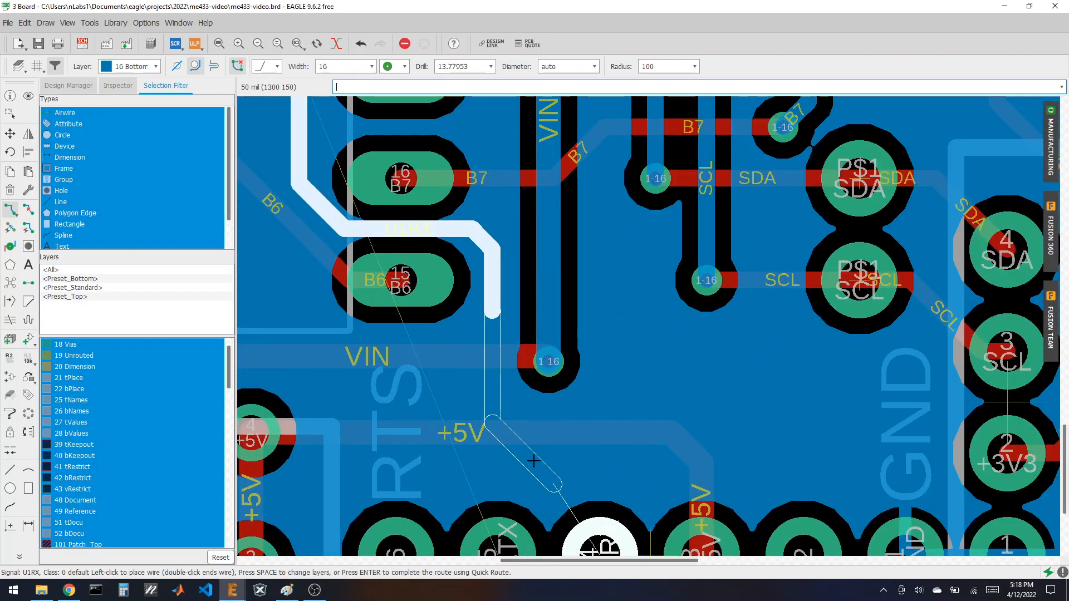
{"action": "left_click", "coordinate": [533, 460]}
{"action": "scroll", "coordinate": [491, 358], "scroll_direction": "down", "scroll_amount": 5}
{"action": "scroll", "coordinate": [535, 449], "scroll_direction": "up", "scroll_amount": 1}
{"action": "scroll", "coordinate": [534, 436], "scroll_direction": "up", "scroll_amount": 2}
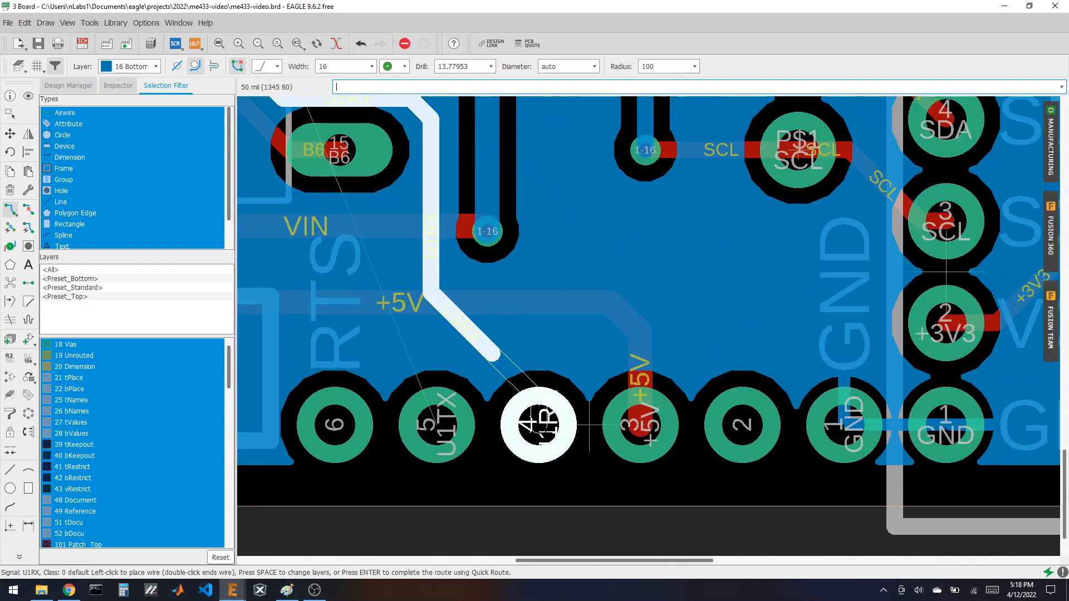
{"action": "left_click", "coordinate": [534, 436]}
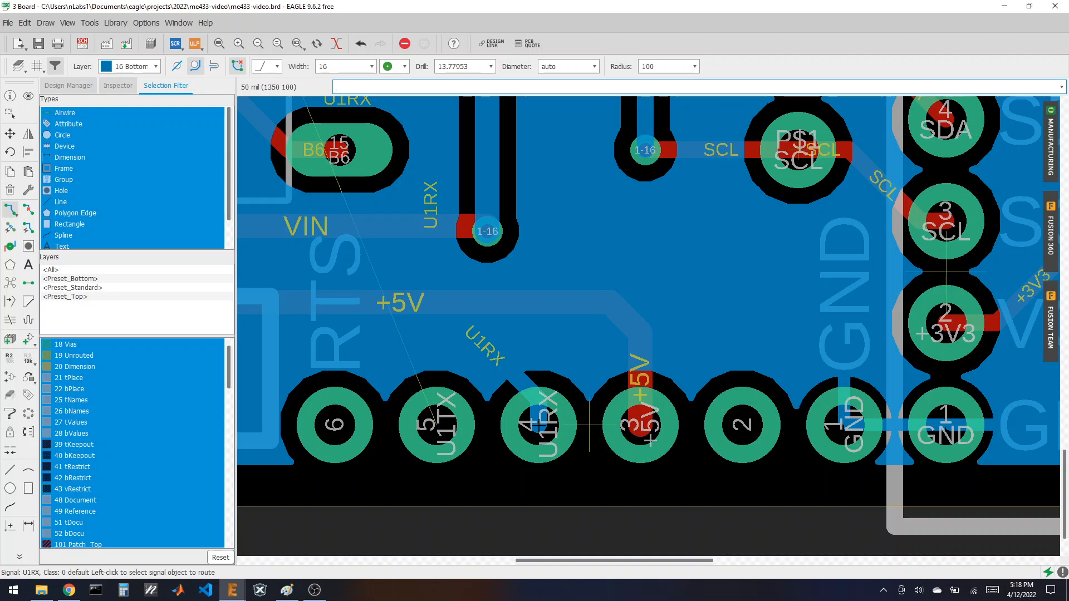
- Recalculate the airwires and ground pour with Ratsnest, and check the pour around the new U1RX trace
{"action": "left_click", "coordinate": [10, 246]}
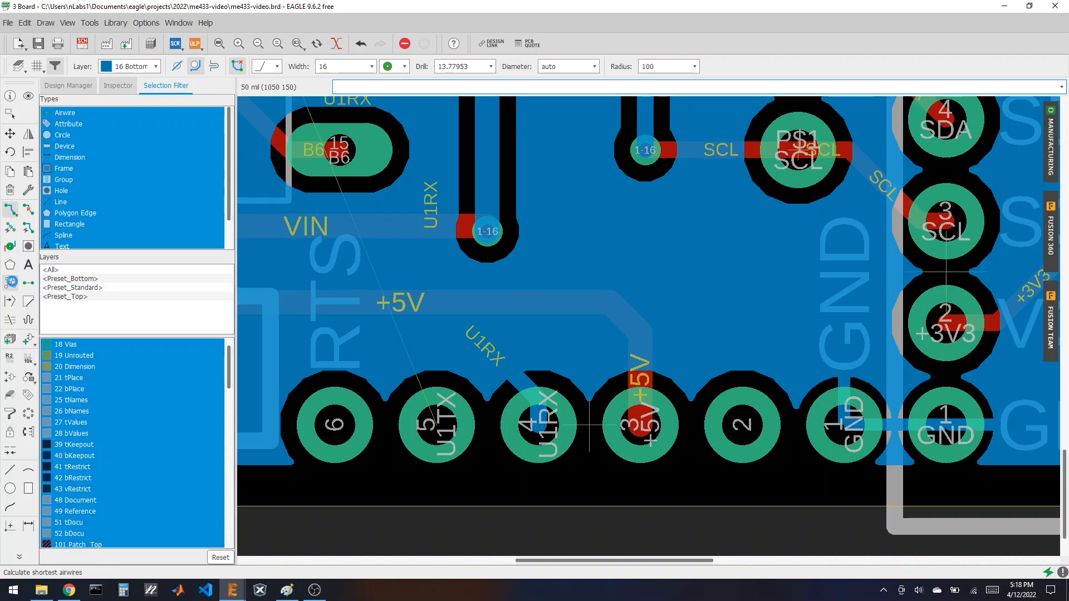
{"action": "scroll", "coordinate": [600, 413], "scroll_direction": "down", "scroll_amount": 1}
{"action": "scroll", "coordinate": [600, 413], "scroll_direction": "down", "scroll_amount": 5}
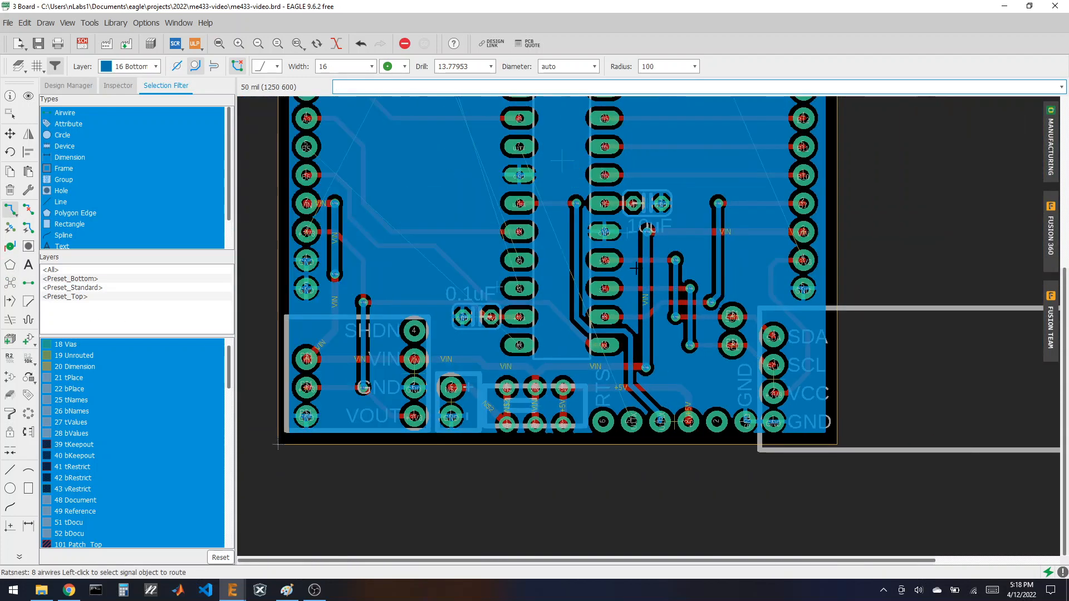
{"action": "scroll", "coordinate": [619, 235], "scroll_direction": "up", "scroll_amount": 3}
{"action": "scroll", "coordinate": [551, 180], "scroll_direction": "down", "scroll_amount": 2}
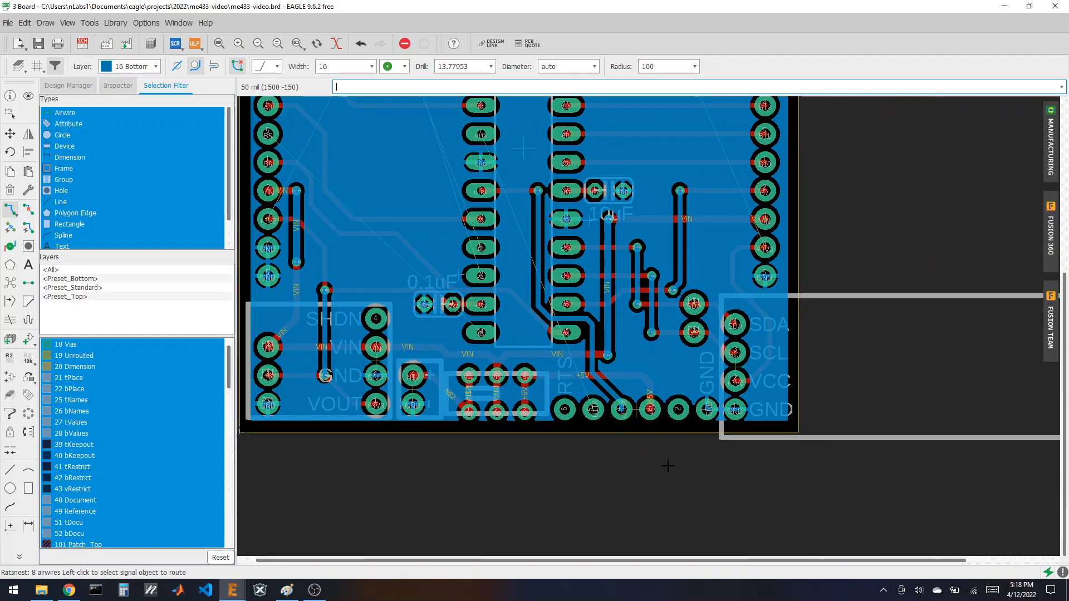
- Move the diagonal U1RX bend beside PIC32 pin 15 closer to the pin on the 5 mil alternate grid, and rerun Ratsnest
{"action": "scroll", "coordinate": [570, 330], "scroll_direction": "up", "scroll_amount": 5}
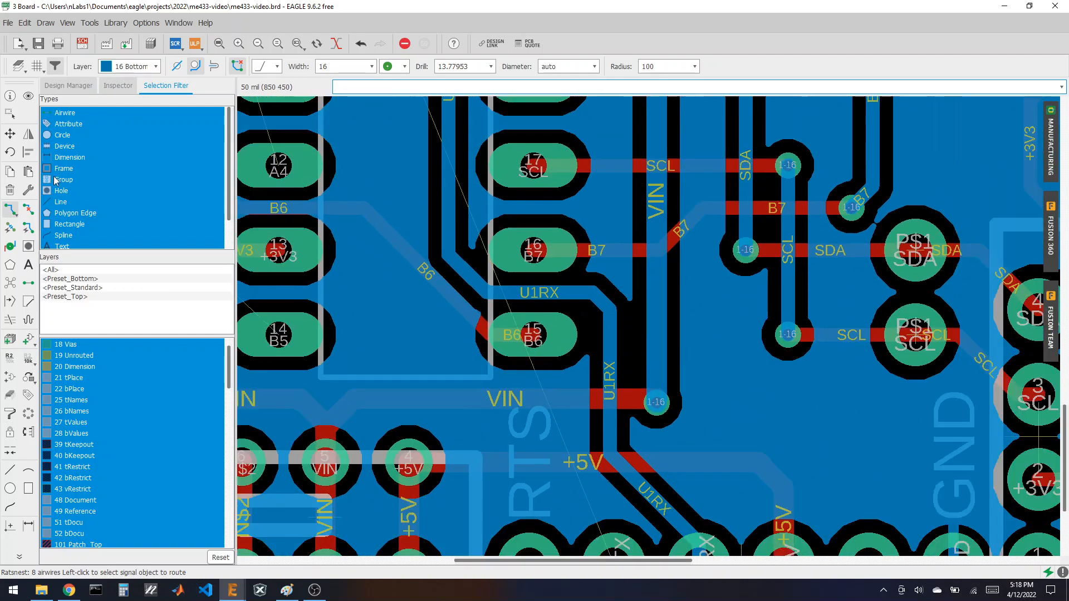
{"action": "left_click", "coordinate": [10, 134]}
{"action": "left_click", "coordinate": [596, 299]}
{"action": "key", "text": "alt"}
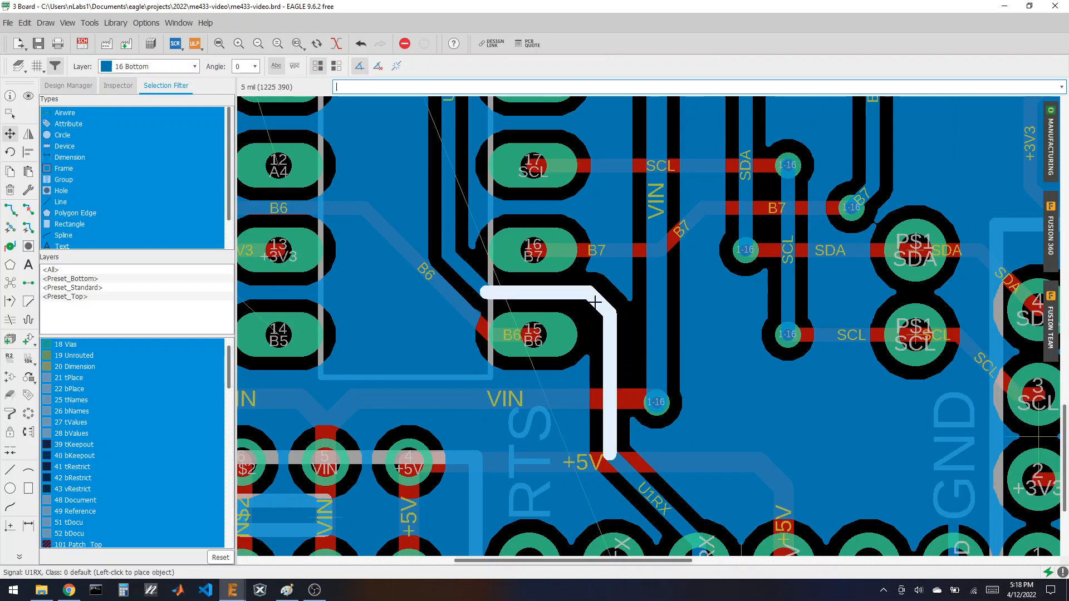
{"action": "left_click", "coordinate": [593, 309]}
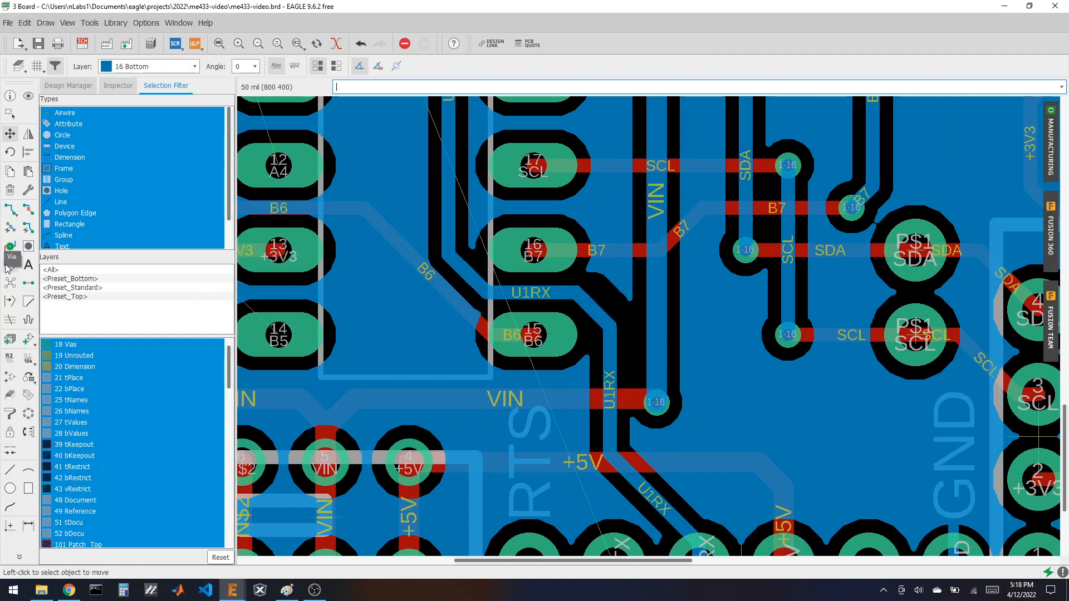
{"action": "scroll", "coordinate": [684, 405], "scroll_direction": "down", "scroll_amount": 3}
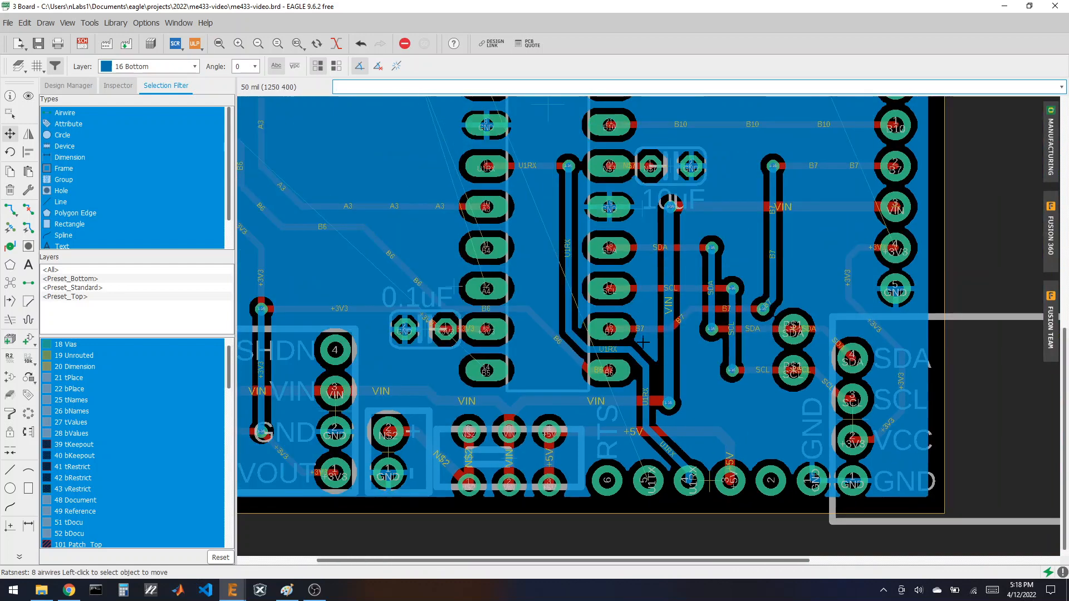
{"action": "scroll", "coordinate": [541, 195], "scroll_direction": "down", "scroll_amount": 2}
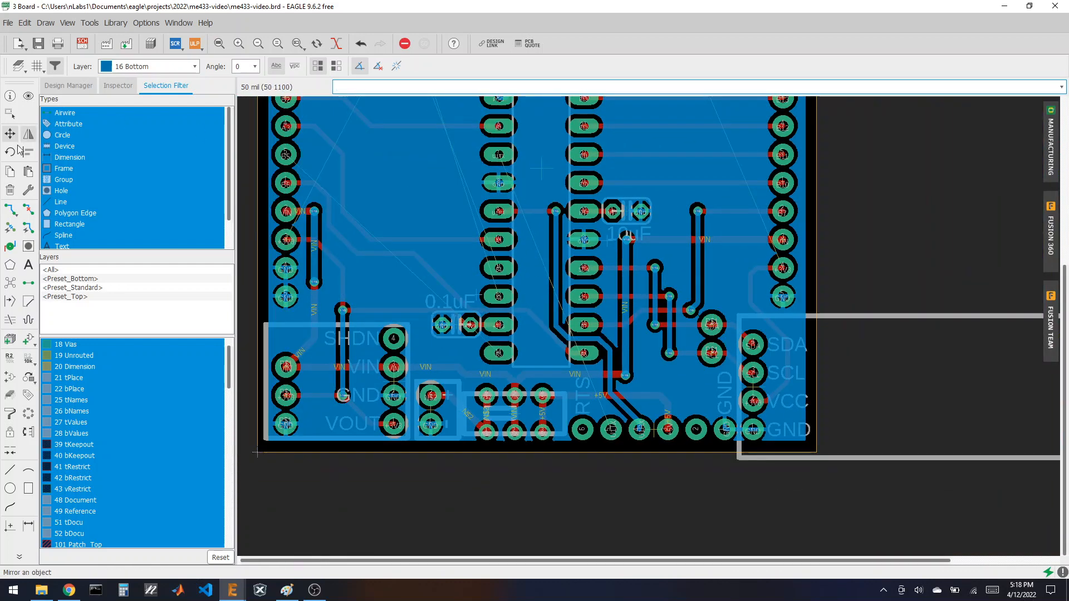
- Route the U1TX trace on the bottom layer from the PIC32 U1TX pad to pin 5 of the RTS/GND header and refresh the ratsnest
{"action": "left_click", "coordinate": [10, 210]}
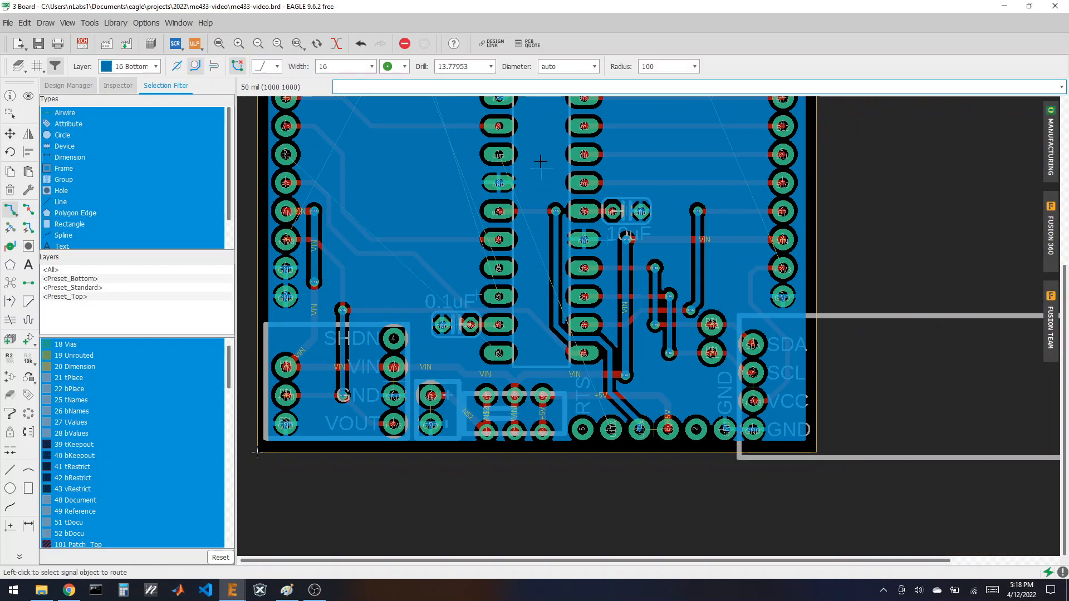
{"action": "scroll", "coordinate": [540, 162], "scroll_direction": "up", "scroll_amount": 2}
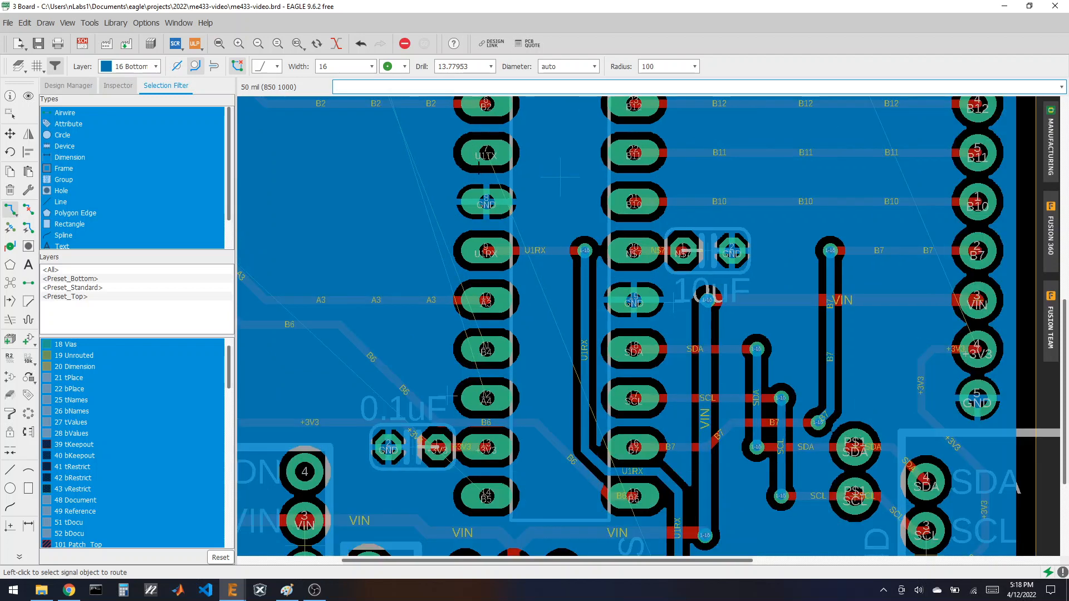
{"action": "left_click", "coordinate": [491, 155]}
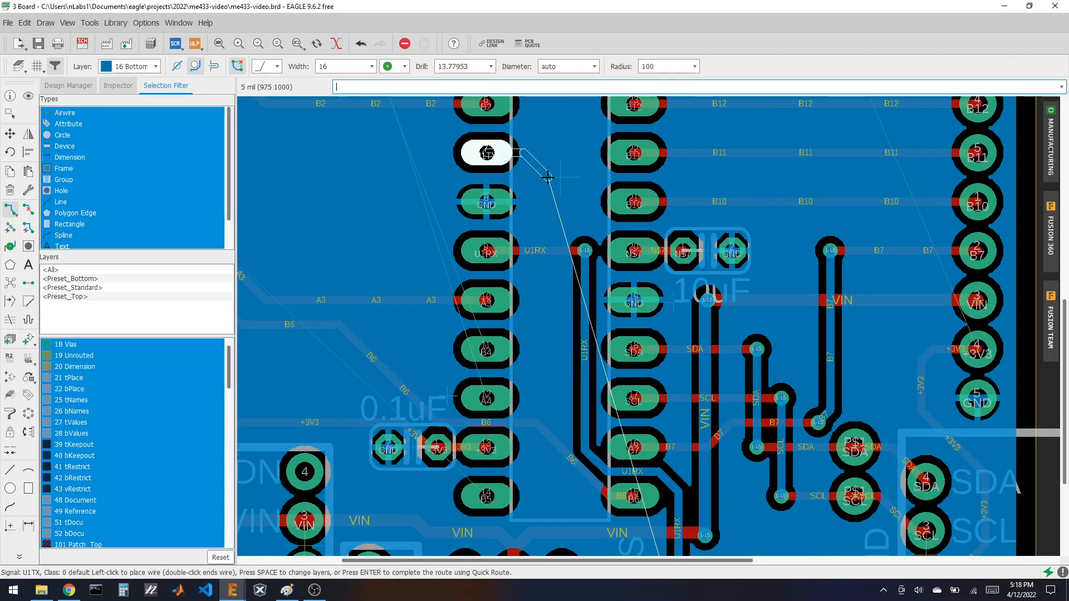
{"action": "left_click", "coordinate": [548, 168]}
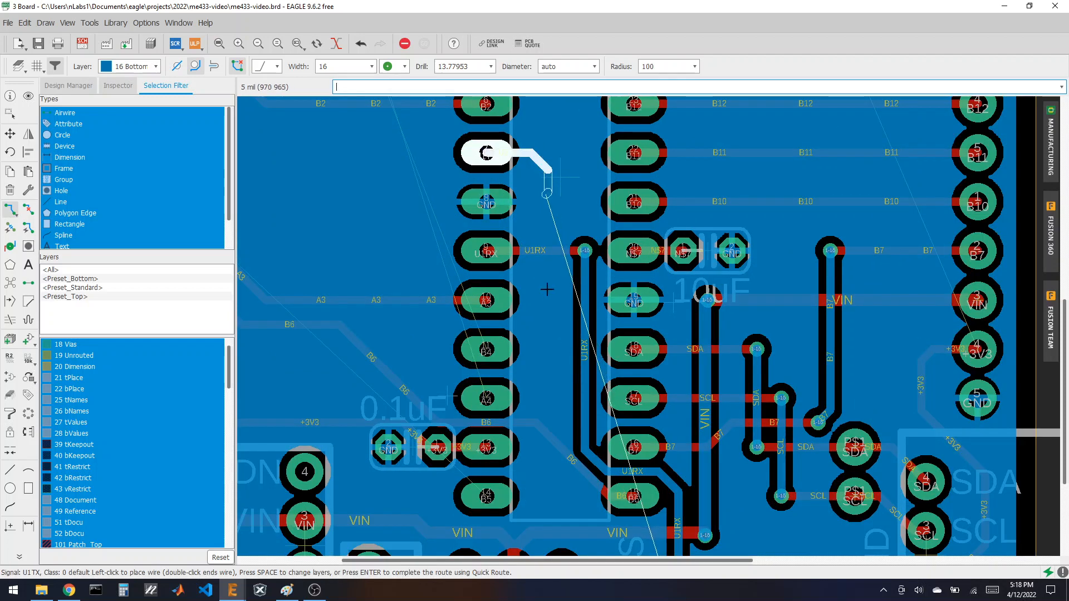
{"action": "scroll", "coordinate": [545, 440], "scroll_direction": "down", "scroll_amount": 3}
{"action": "scroll", "coordinate": [546, 440], "scroll_direction": "up", "scroll_amount": 6}
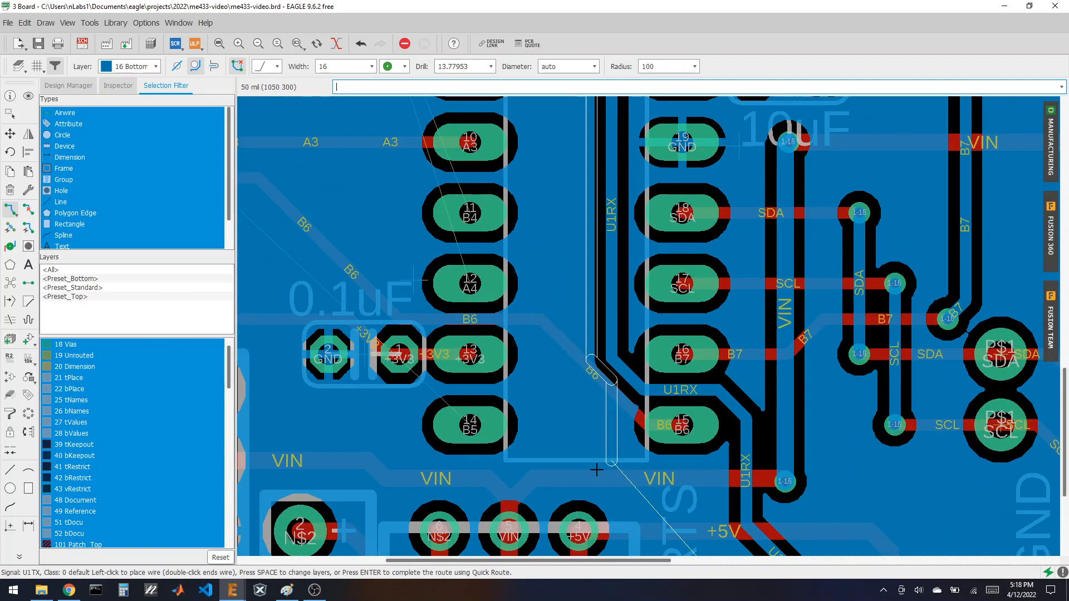
{"action": "left_click", "coordinate": [579, 431]}
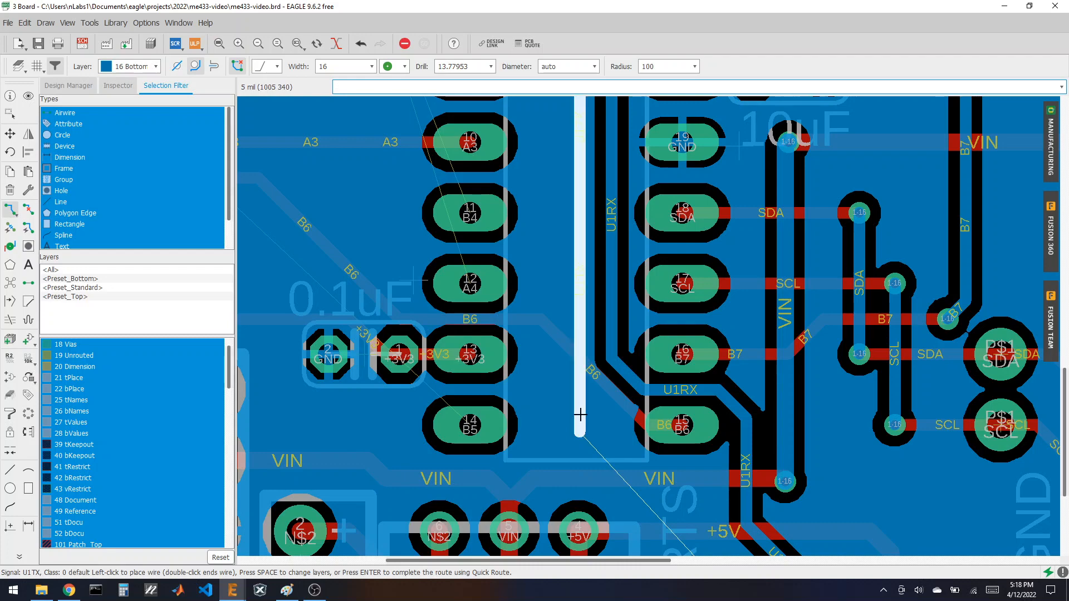
{"action": "scroll", "coordinate": [579, 431], "scroll_direction": "down", "scroll_amount": 4}
{"action": "scroll", "coordinate": [599, 440], "scroll_direction": "up", "scroll_amount": 2}
{"action": "scroll", "coordinate": [598, 440], "scroll_direction": "up", "scroll_amount": 2}
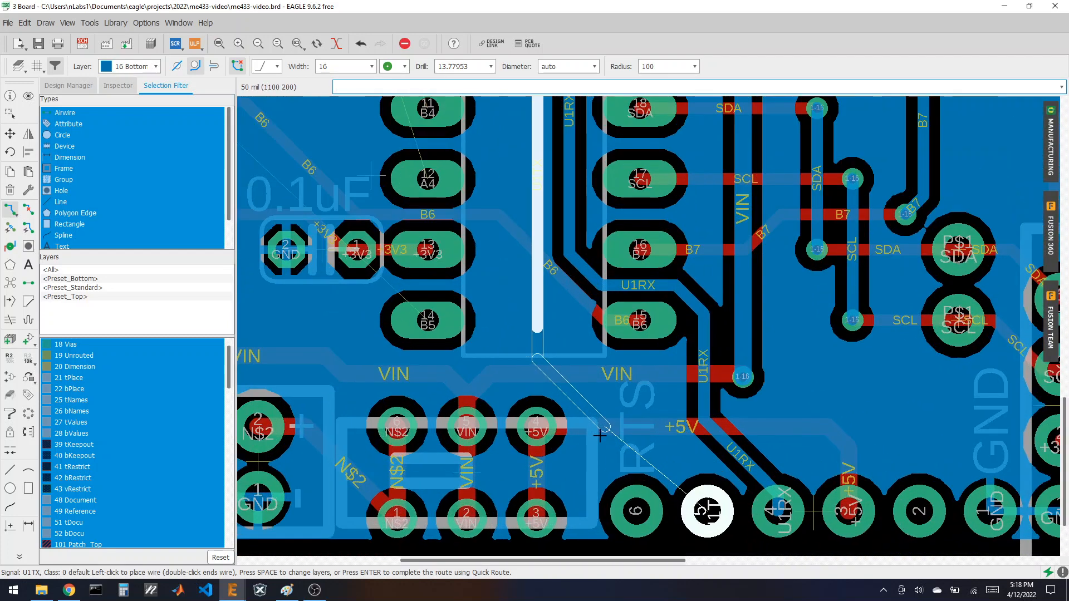
{"action": "left_click", "coordinate": [654, 412]}
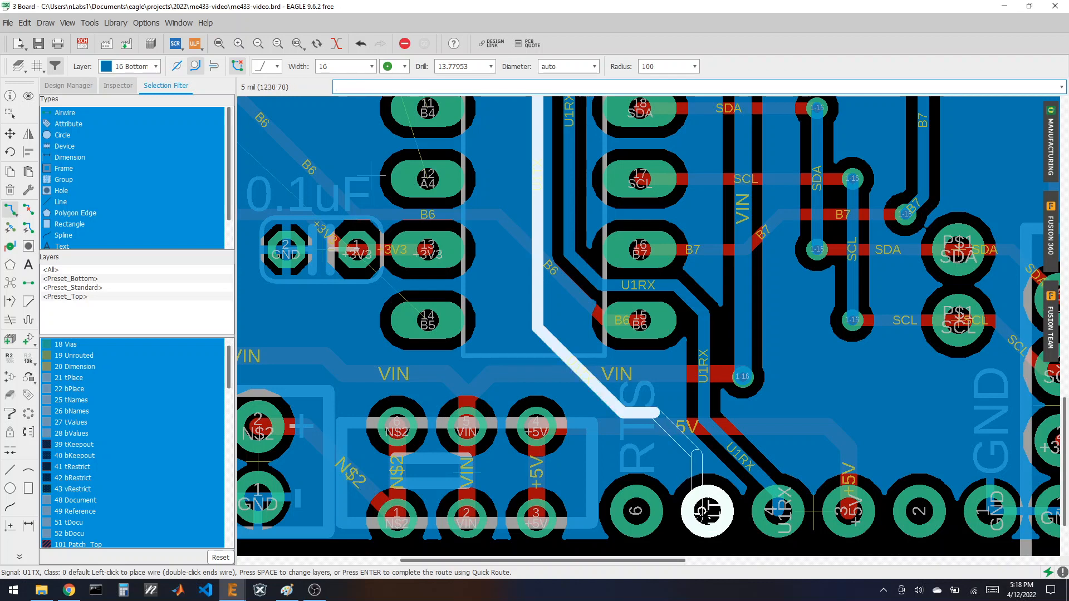
{"action": "left_click", "coordinate": [706, 511]}
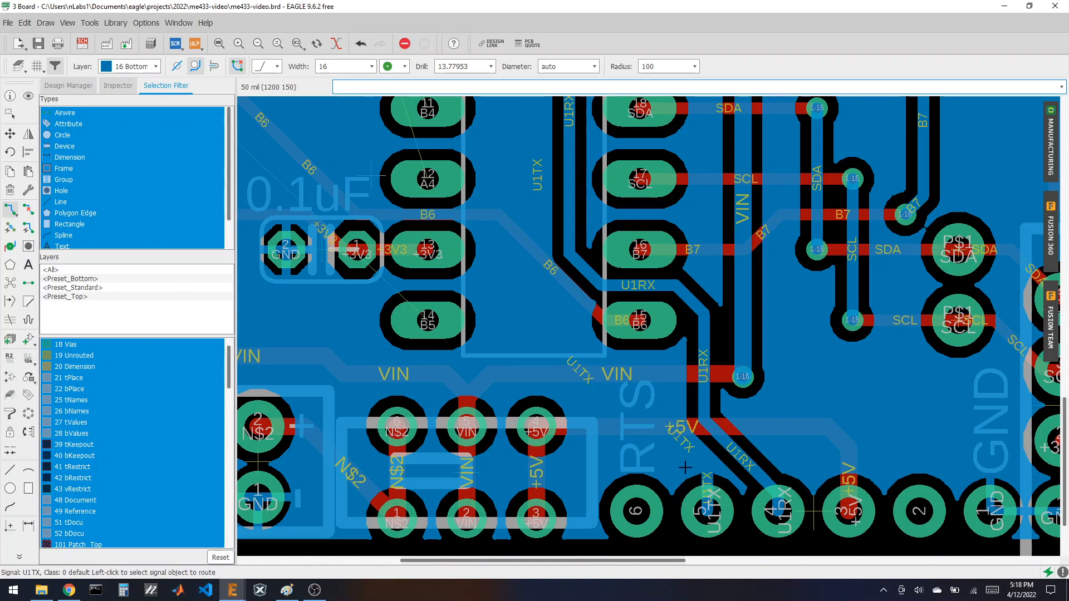
{"action": "left_click", "coordinate": [10, 283]}
- Move the diagonal U1TX segment above header pin 5 to give a straighter run into the pad, and recalculate the ratsnest
{"action": "scroll", "coordinate": [492, 309], "scroll_direction": "down", "scroll_amount": 2}
{"action": "scroll", "coordinate": [716, 448], "scroll_direction": "up", "scroll_amount": 3}
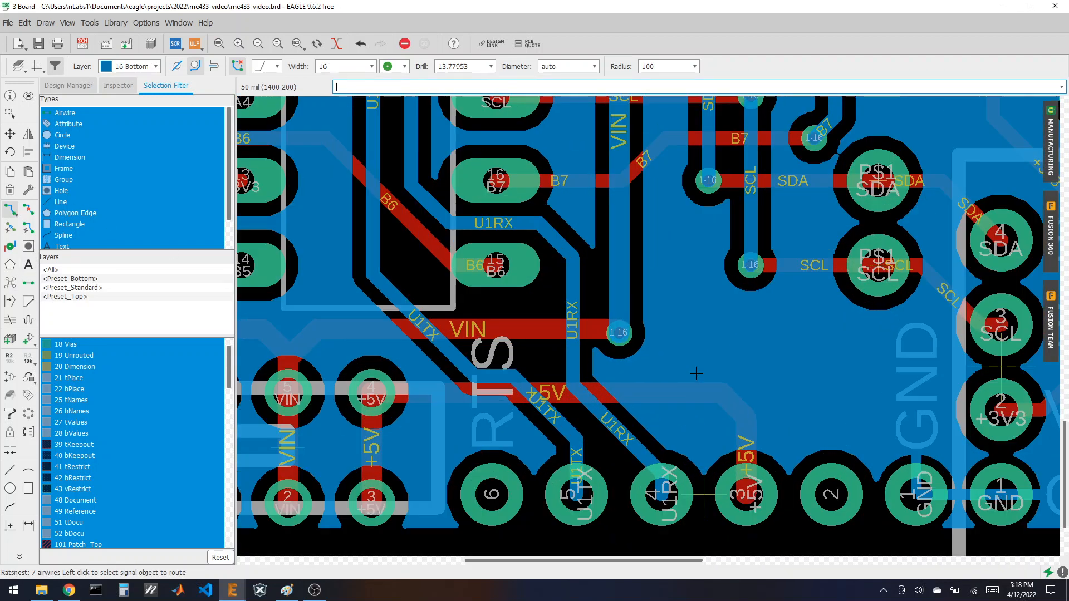
{"action": "scroll", "coordinate": [685, 375], "scroll_direction": "down", "scroll_amount": 1}
{"action": "left_click", "coordinate": [10, 134]}
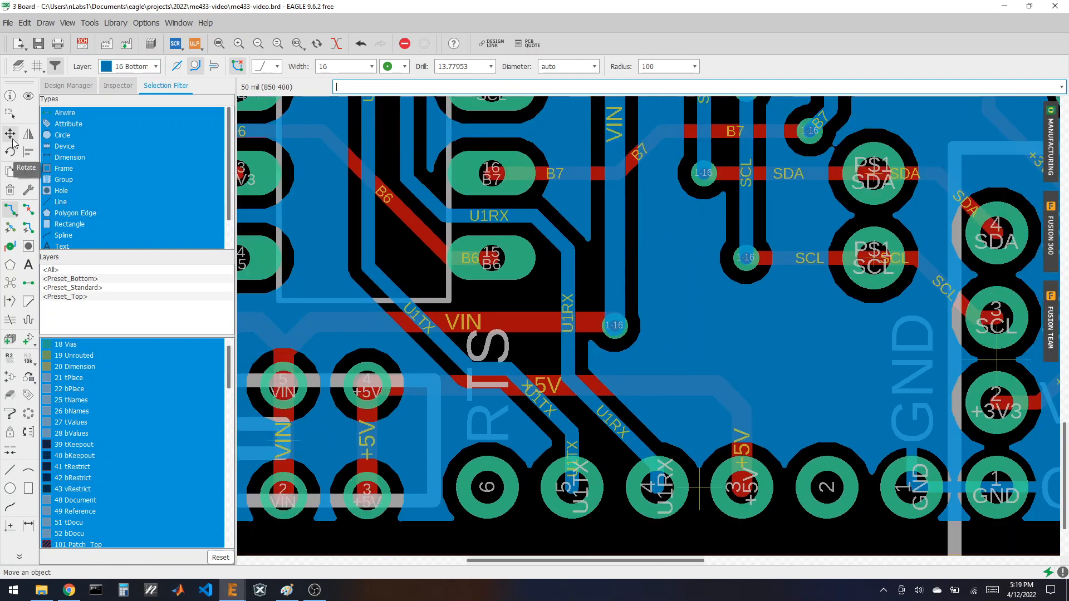
{"action": "scroll", "coordinate": [516, 440], "scroll_direction": "up", "scroll_amount": 2}
{"action": "left_click", "coordinate": [547, 383]}
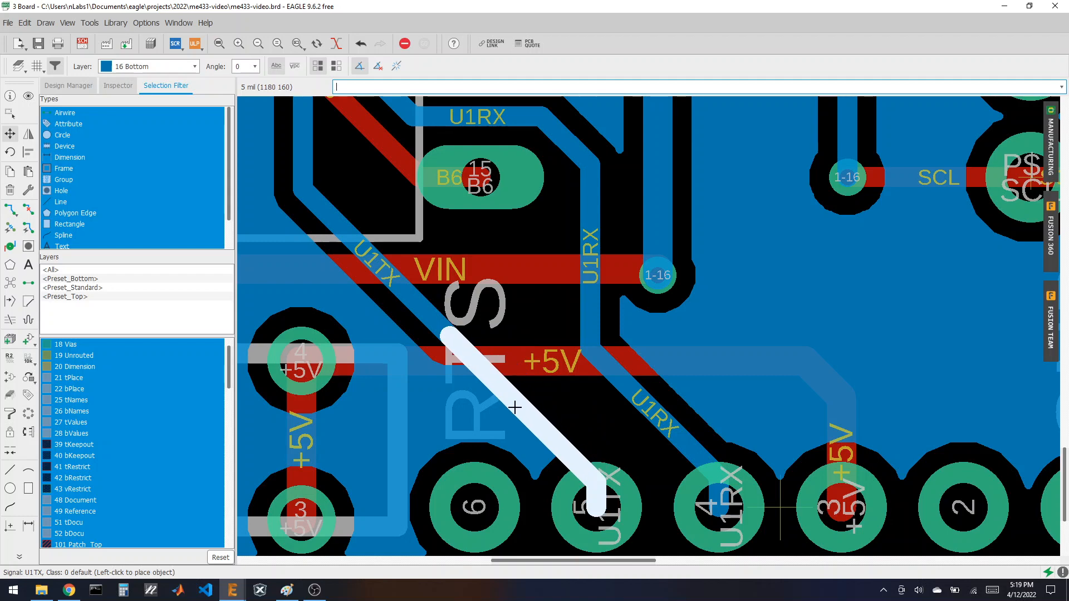
{"action": "left_click", "coordinate": [514, 407]}
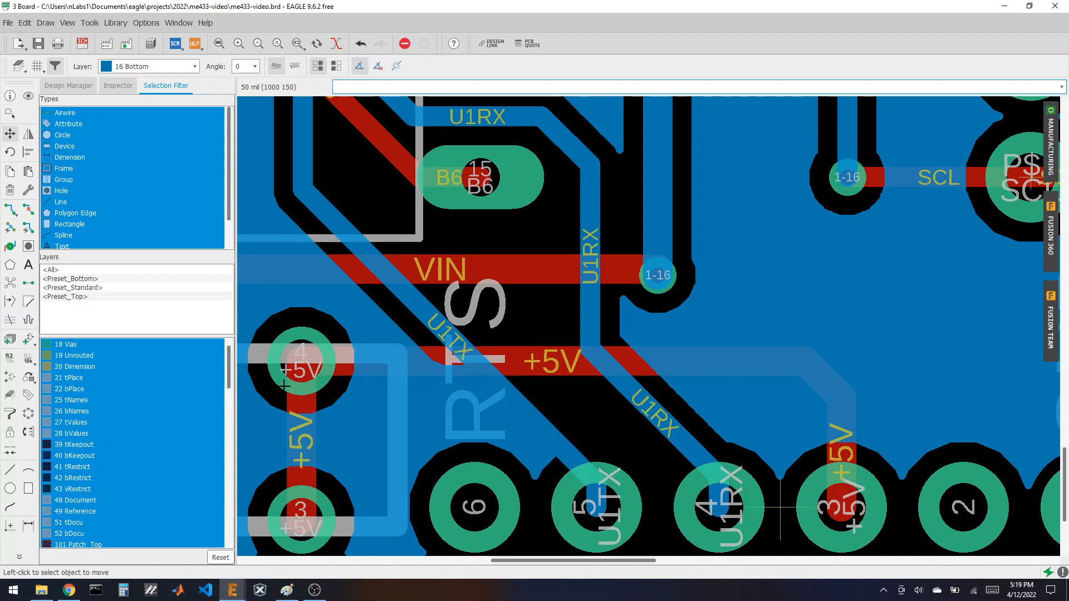
{"action": "left_click", "coordinate": [10, 283]}
{"action": "scroll", "coordinate": [299, 488], "scroll_direction": "down", "scroll_amount": 5}
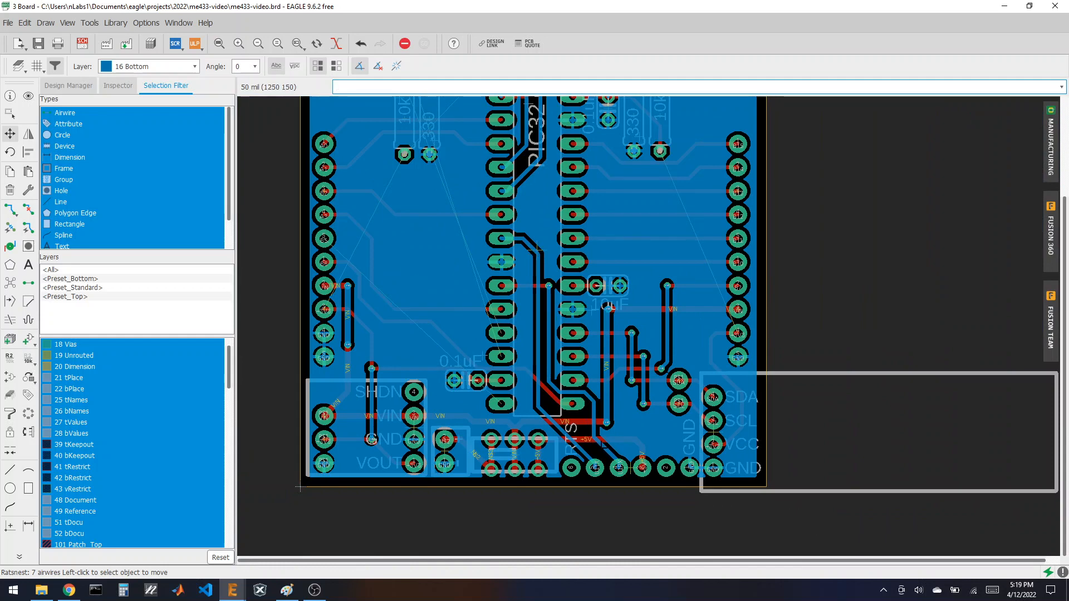
- Make 1 Top the active layer and examine the remaining unrouted airwires on the board
{"action": "scroll", "coordinate": [558, 445], "scroll_direction": "up", "scroll_amount": 2}
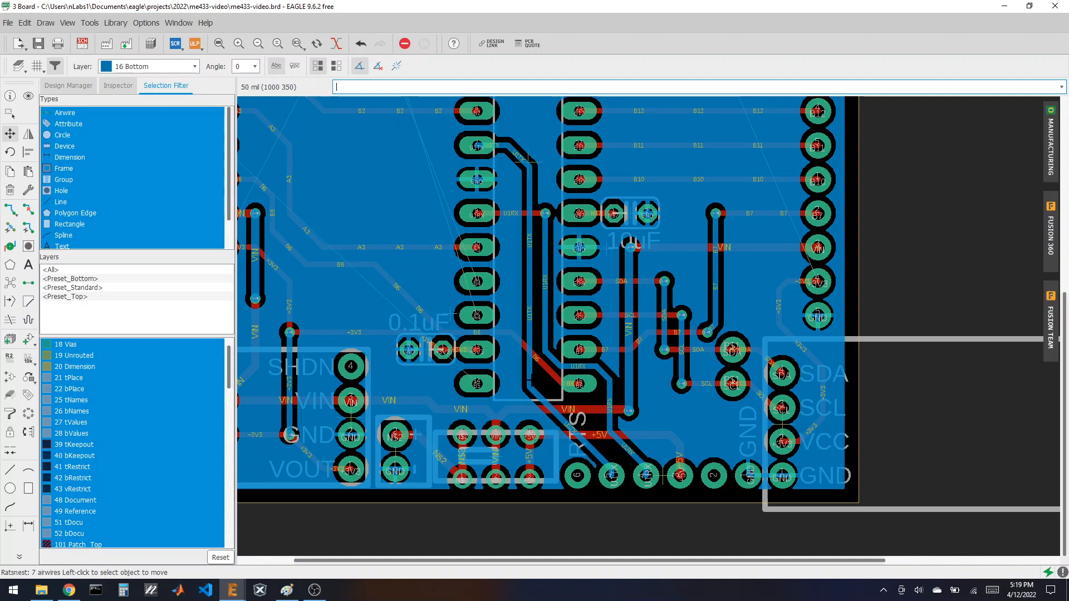
{"action": "scroll", "coordinate": [487, 457], "scroll_direction": "down", "scroll_amount": 5}
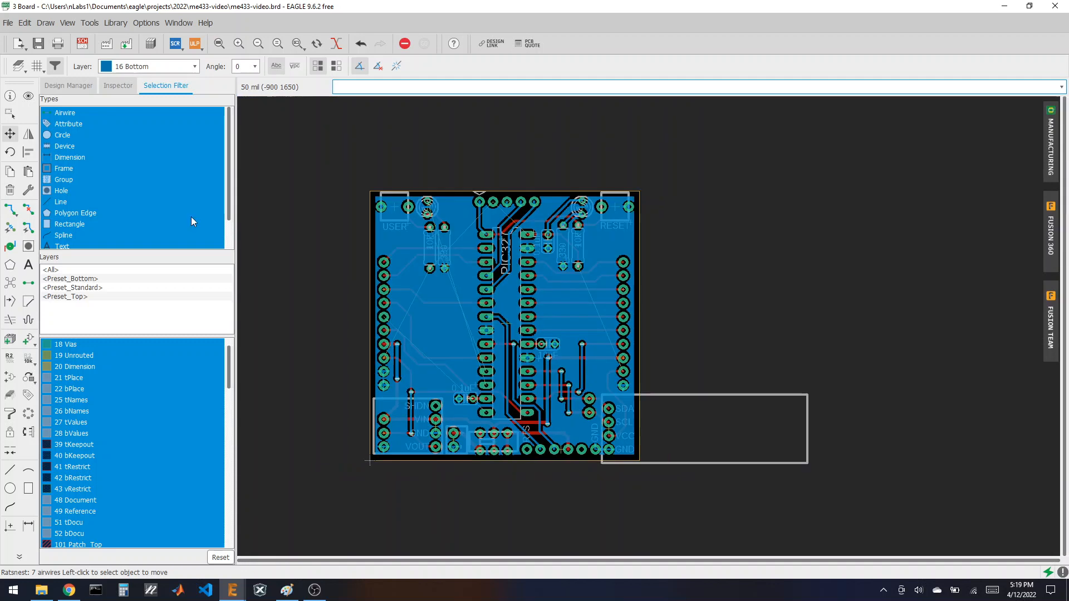
{"action": "left_click", "coordinate": [156, 66]}
{"action": "left_click", "coordinate": [126, 74]}
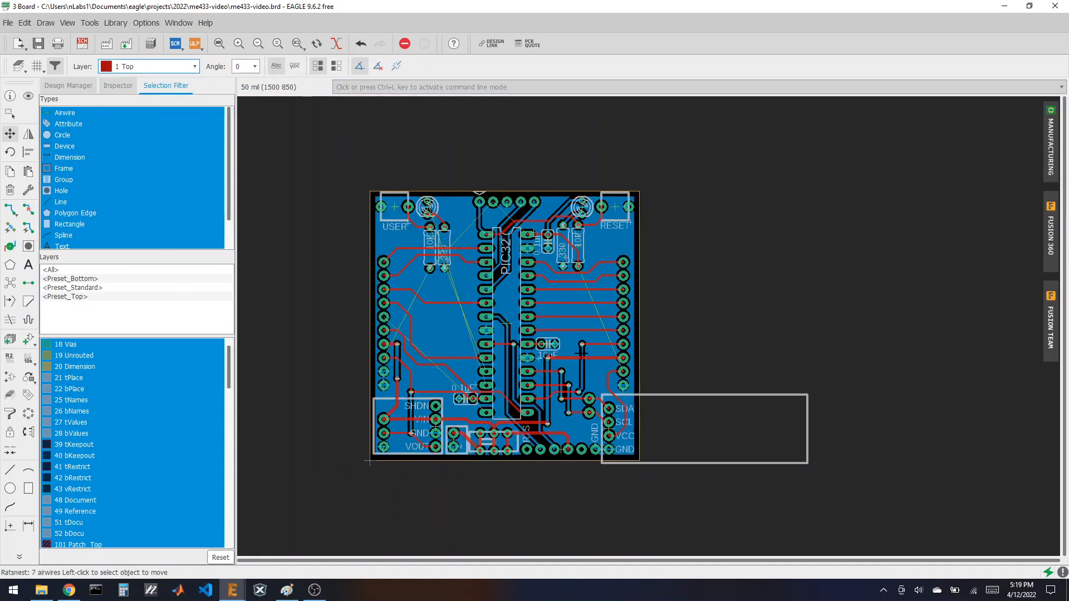
{"action": "scroll", "coordinate": [564, 412], "scroll_direction": "up", "scroll_amount": 1}
{"action": "scroll", "coordinate": [508, 453], "scroll_direction": "up", "scroll_amount": 3}
{"action": "scroll", "coordinate": [782, 458], "scroll_direction": "down", "scroll_amount": 1}
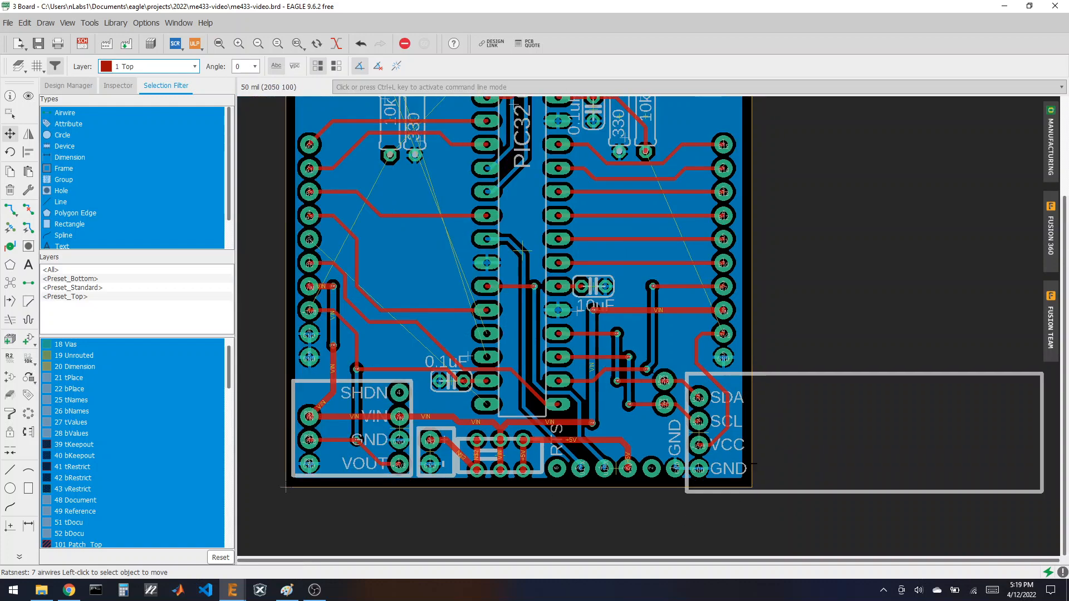
{"action": "scroll", "coordinate": [446, 488], "scroll_direction": "up", "scroll_amount": 1}
{"action": "scroll", "coordinate": [446, 488], "scroll_direction": "up", "scroll_amount": 1}
{"action": "scroll", "coordinate": [900, 544], "scroll_direction": "down", "scroll_amount": 2}
{"action": "scroll", "coordinate": [495, 335], "scroll_direction": "up", "scroll_amount": 3}
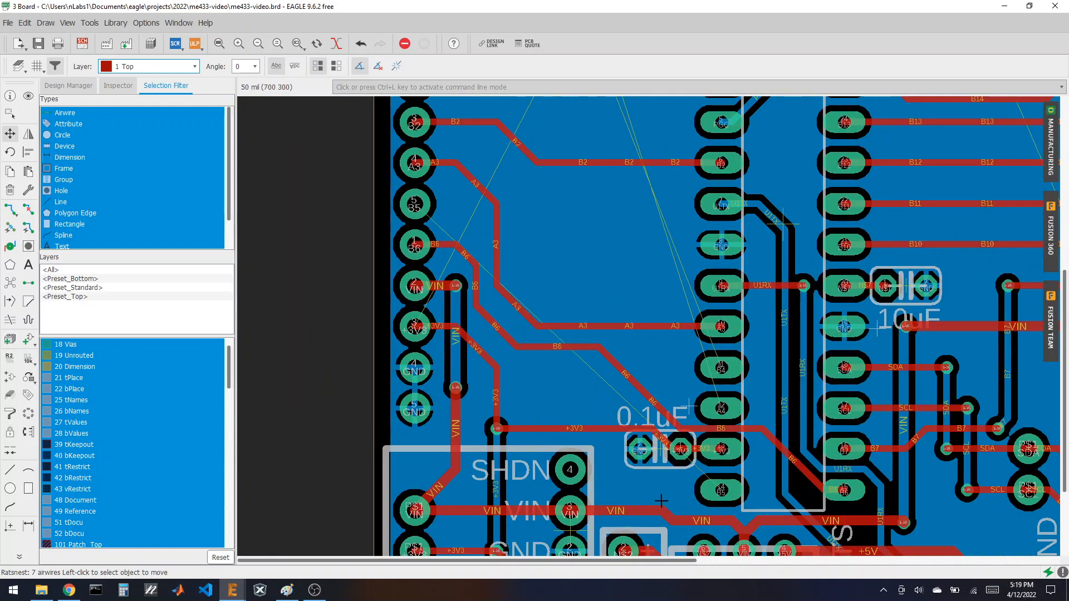
- Route B5 from PIC32 pin 14 on the top layer, through a via near SHDN, then on the bottom layer to the B5 header pin; refresh the ratsnest
{"action": "left_click", "coordinate": [10, 209]}
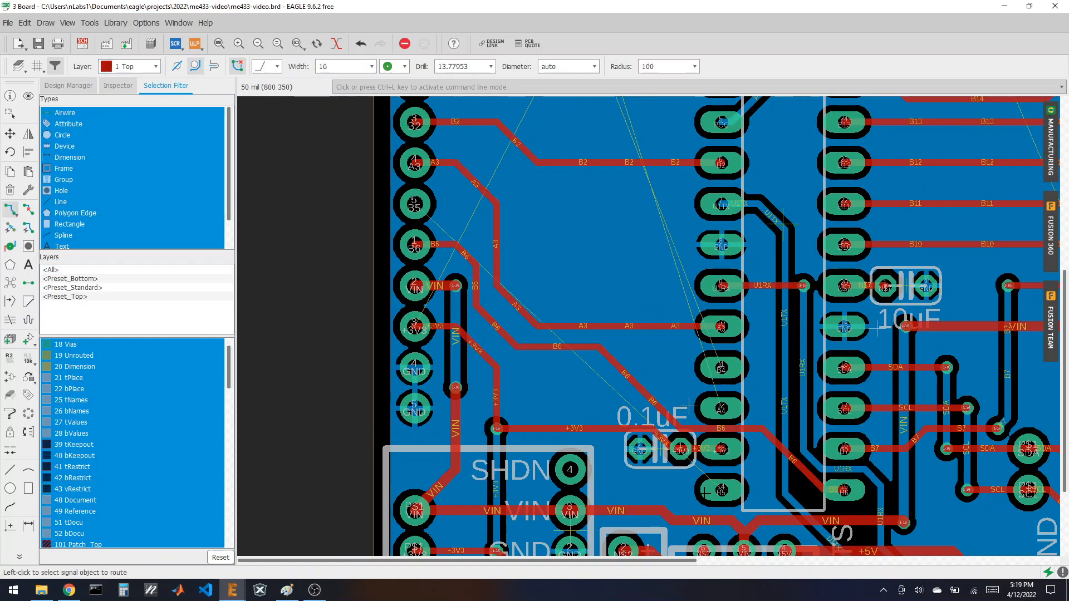
{"action": "left_click", "coordinate": [705, 493]}
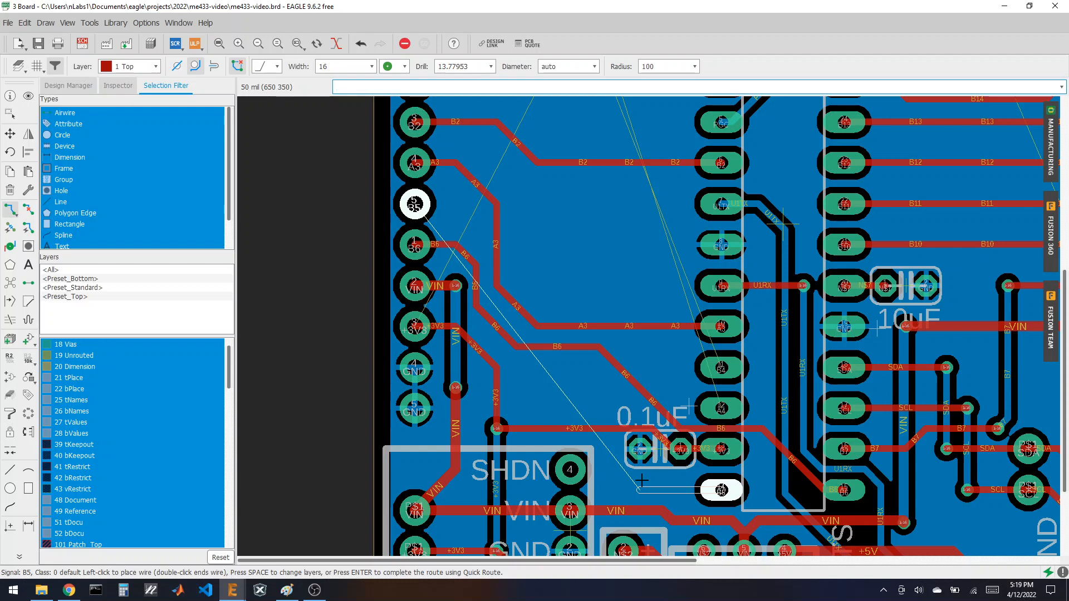
{"action": "left_click", "coordinate": [608, 477], "text": "alt"}
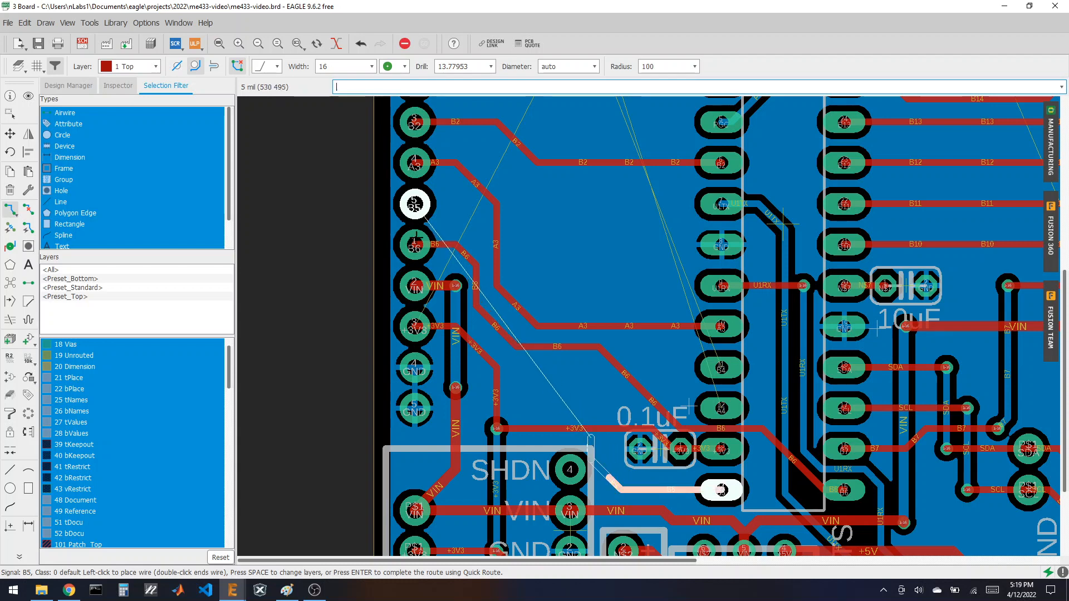
{"action": "left_click", "coordinate": [135, 66]}
{"action": "left_click", "coordinate": [134, 90]}
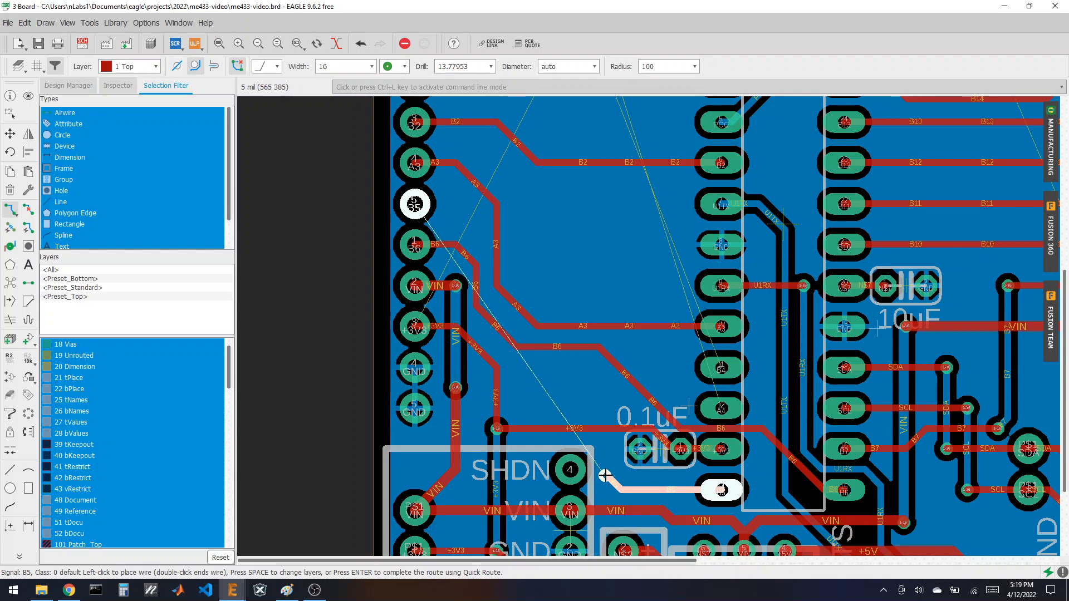
{"action": "key", "text": "space"}
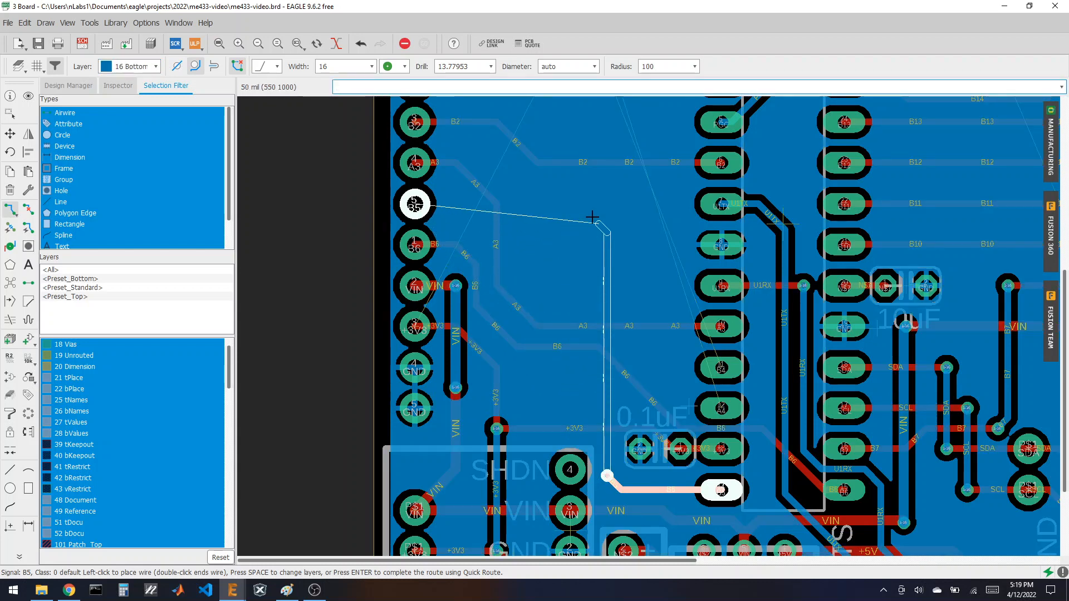
{"action": "key", "text": "alt"}
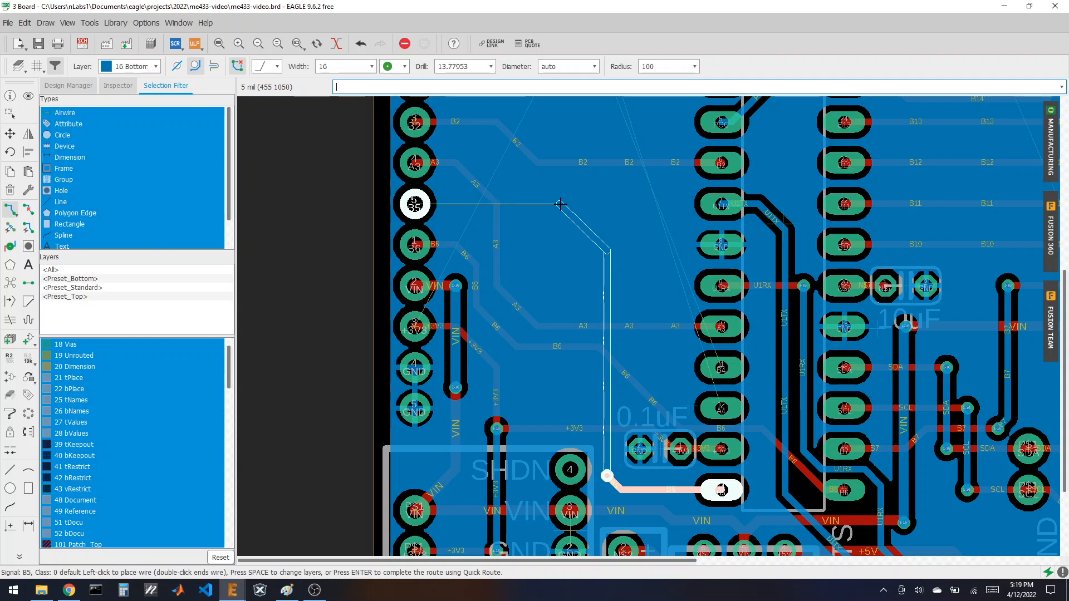
{"action": "left_click", "coordinate": [560, 204]}
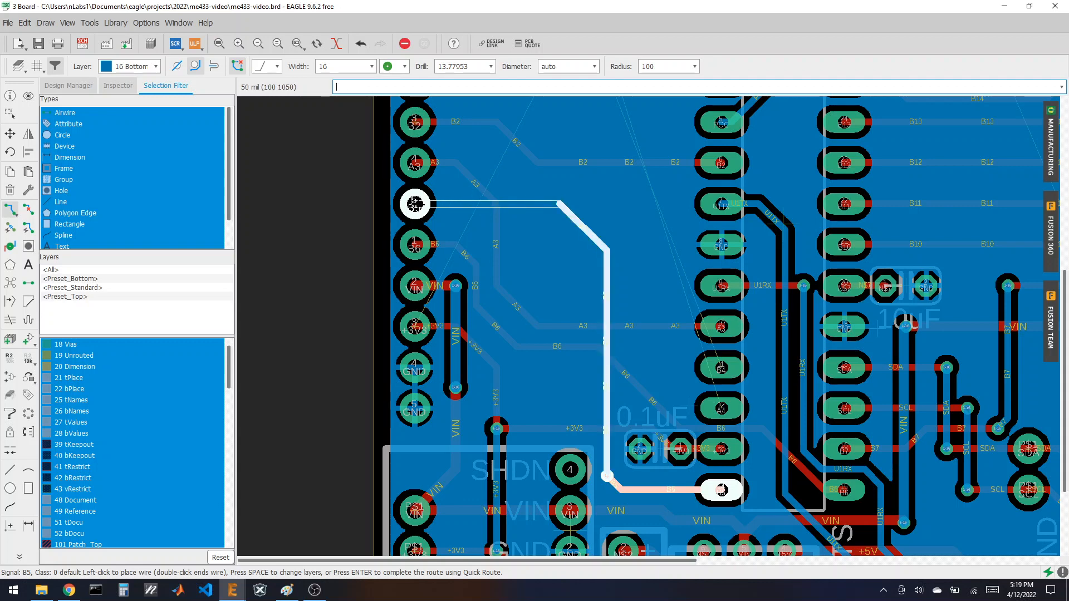
{"action": "left_click", "coordinate": [414, 204]}
{"action": "left_click", "coordinate": [10, 283]}
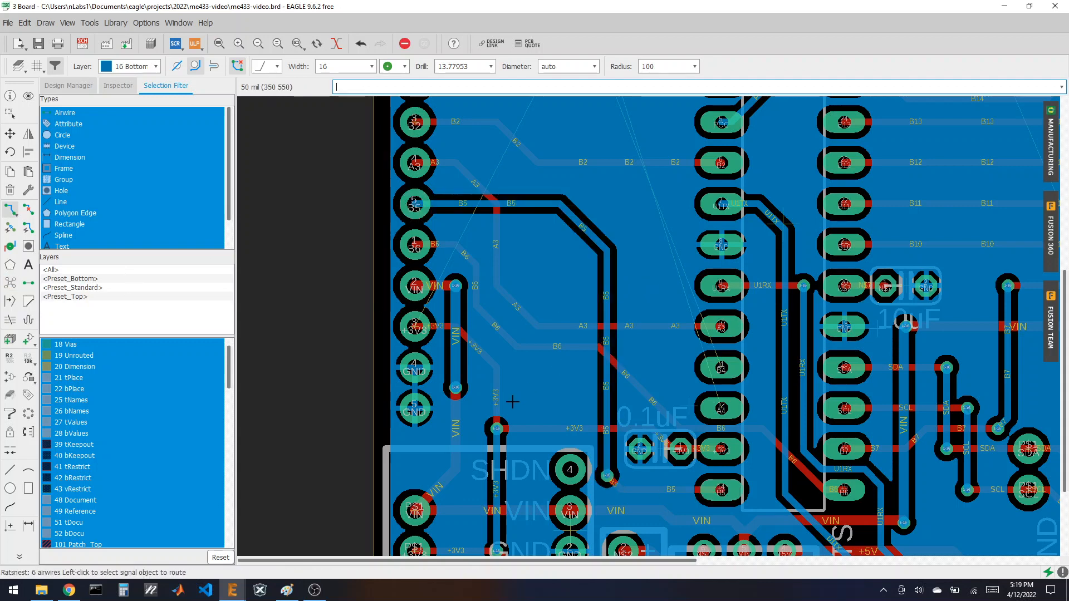
- Rip up the horizontal and diagonal bottom-layer segments of the B5 trace next to the B5 header pin
{"action": "scroll", "coordinate": [512, 402], "scroll_direction": "down", "scroll_amount": 2}
{"action": "scroll", "coordinate": [554, 439], "scroll_direction": "up", "scroll_amount": 2}
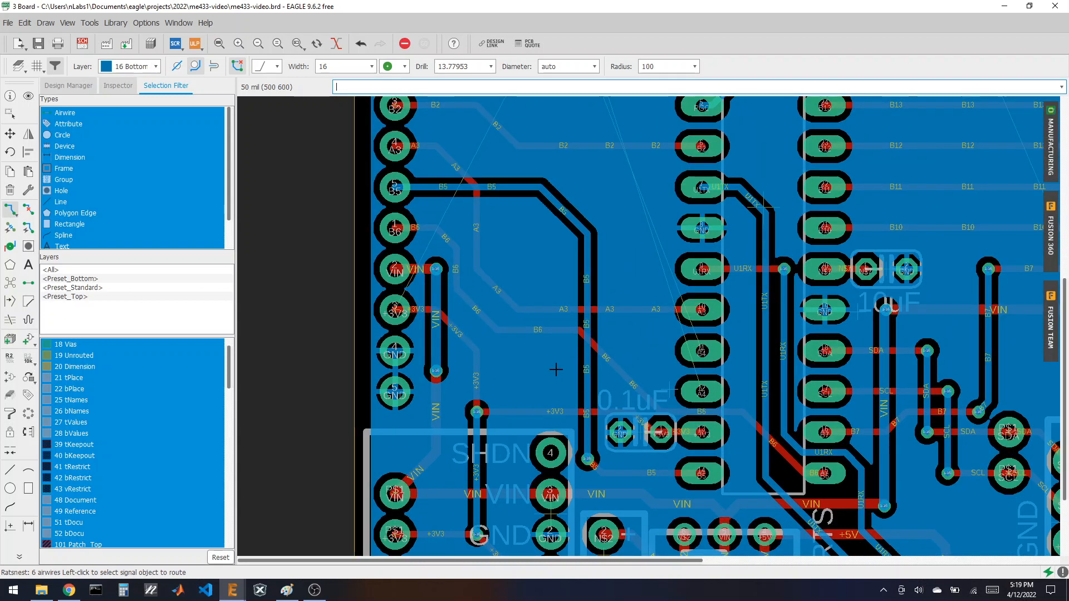
{"action": "scroll", "coordinate": [545, 393], "scroll_direction": "down", "scroll_amount": 1}
{"action": "scroll", "coordinate": [539, 198], "scroll_direction": "up", "scroll_amount": 2}
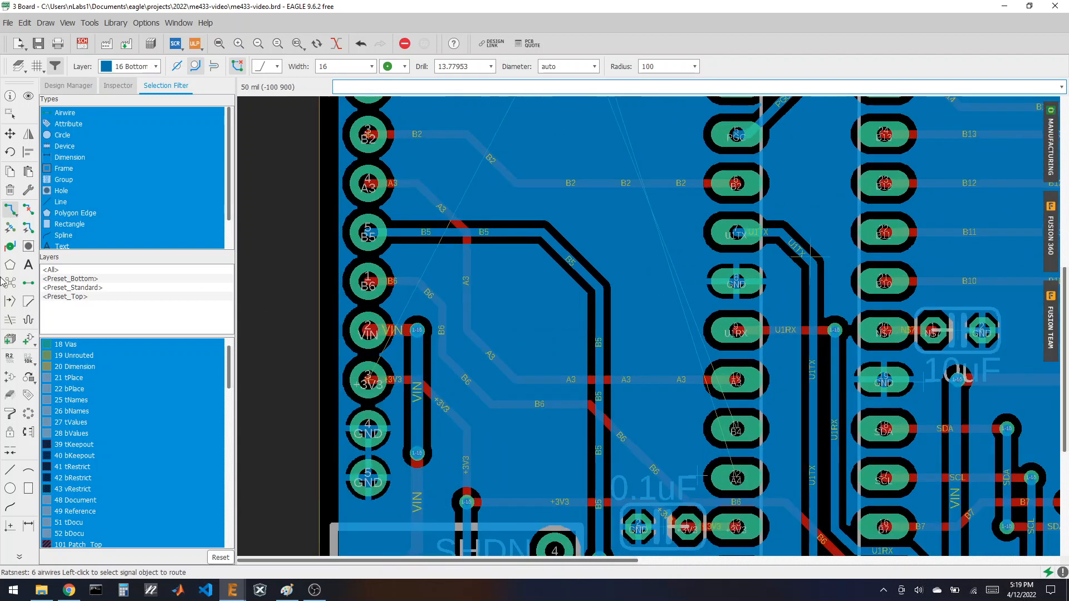
{"action": "left_click", "coordinate": [28, 210]}
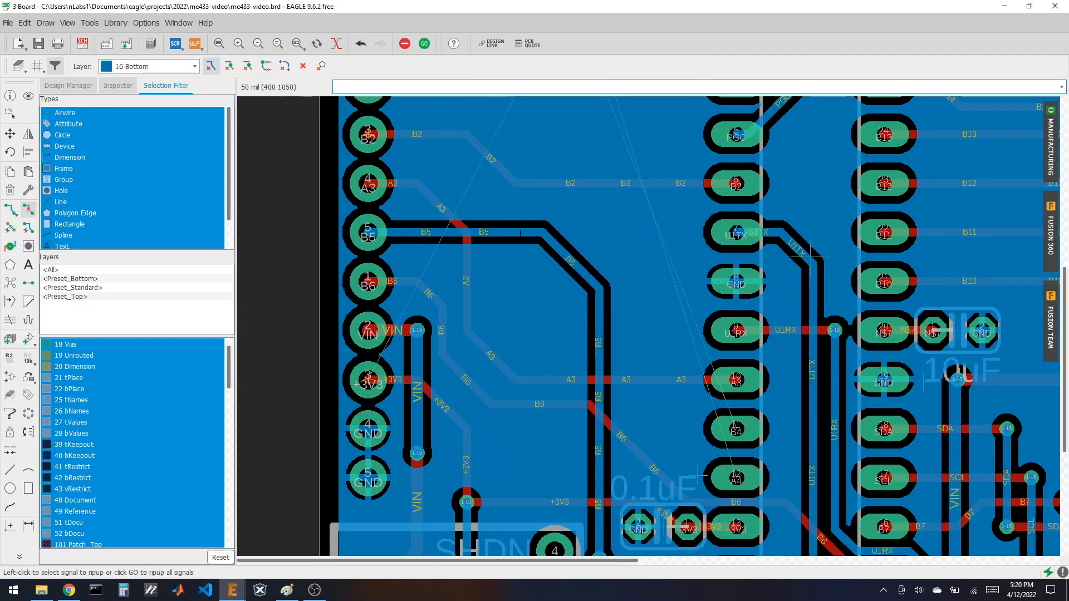
{"action": "left_click", "coordinate": [490, 232]}
{"action": "left_click", "coordinate": [567, 256]}
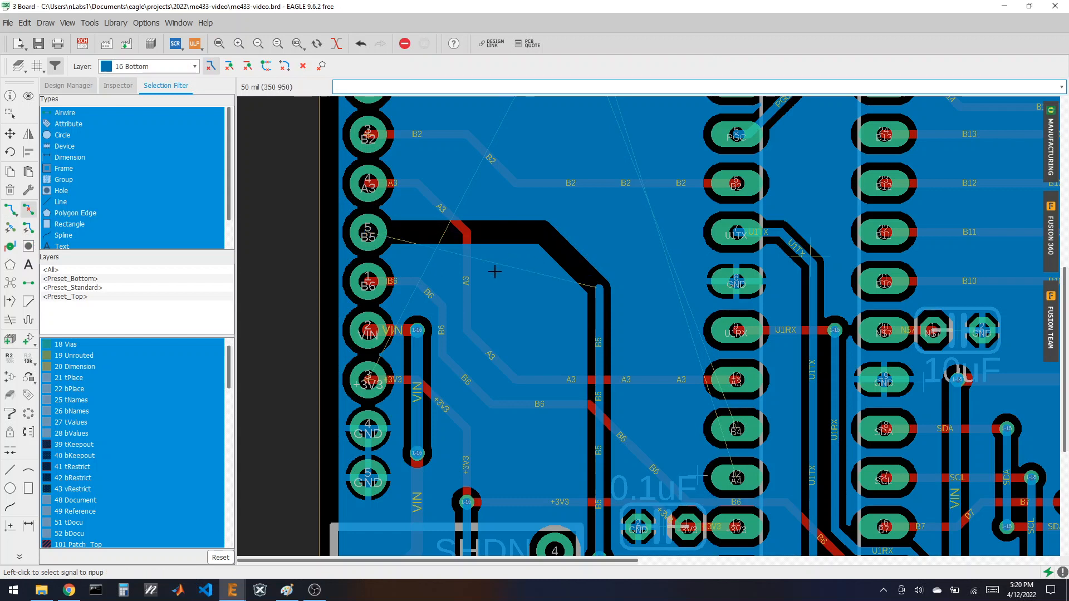
- Rip up the two diagonal segments and the vertical segment of the A3 trace, leaving its horizontal ends
{"action": "left_click", "coordinate": [449, 215]}
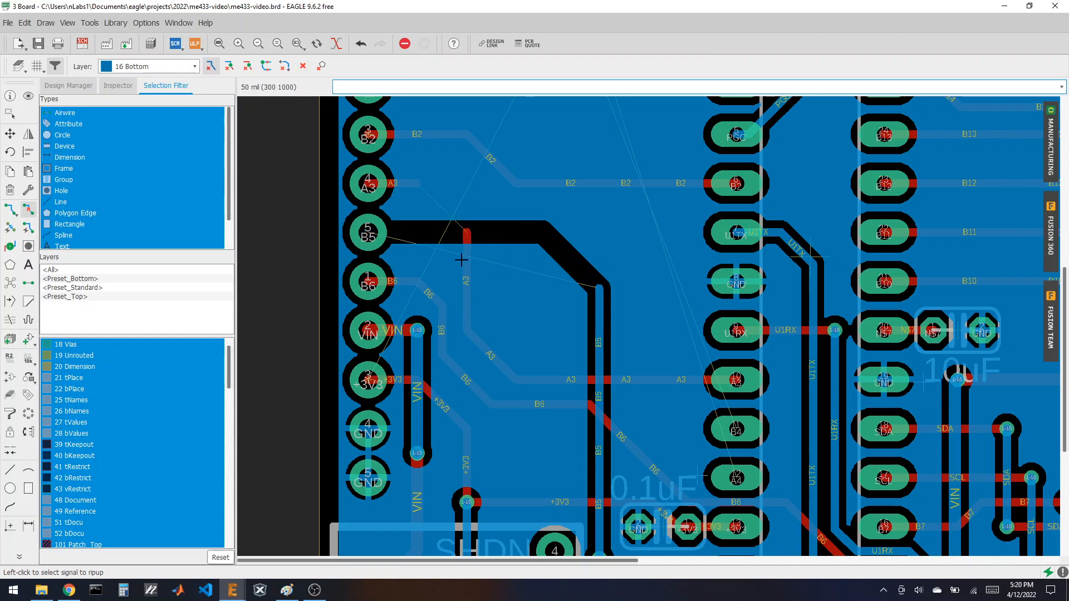
{"action": "left_click", "coordinate": [466, 273]}
{"action": "left_click", "coordinate": [494, 358]}
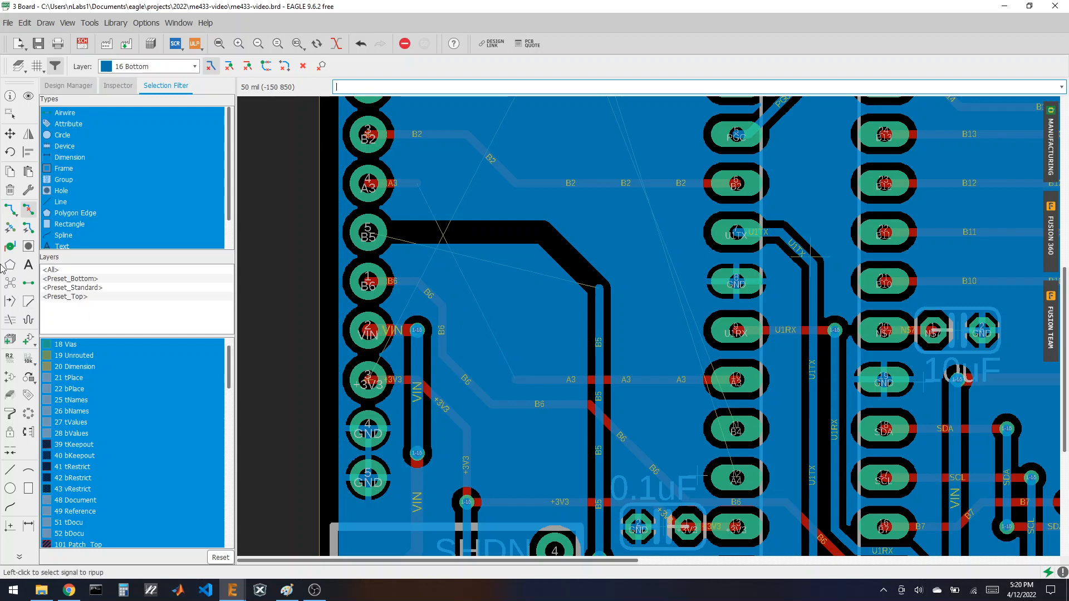
- Route A3 from its PIC32-side stub on a bottom-layer vertical, through a via, and on the top layer to the A3 header stub; refresh the ratsnest
{"action": "left_click", "coordinate": [11, 210]}
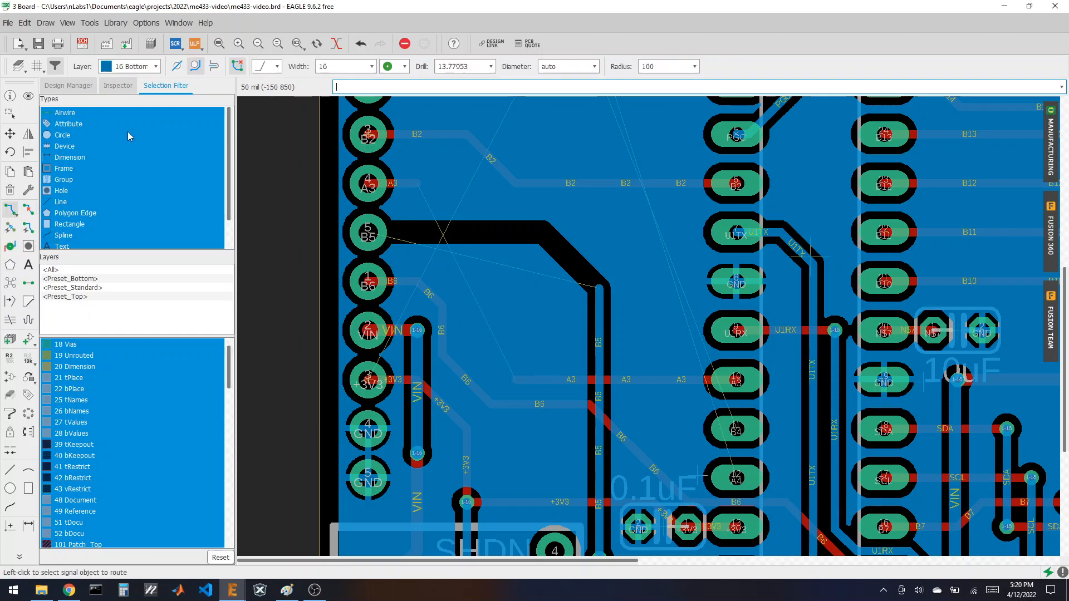
{"action": "left_click", "coordinate": [517, 380]}
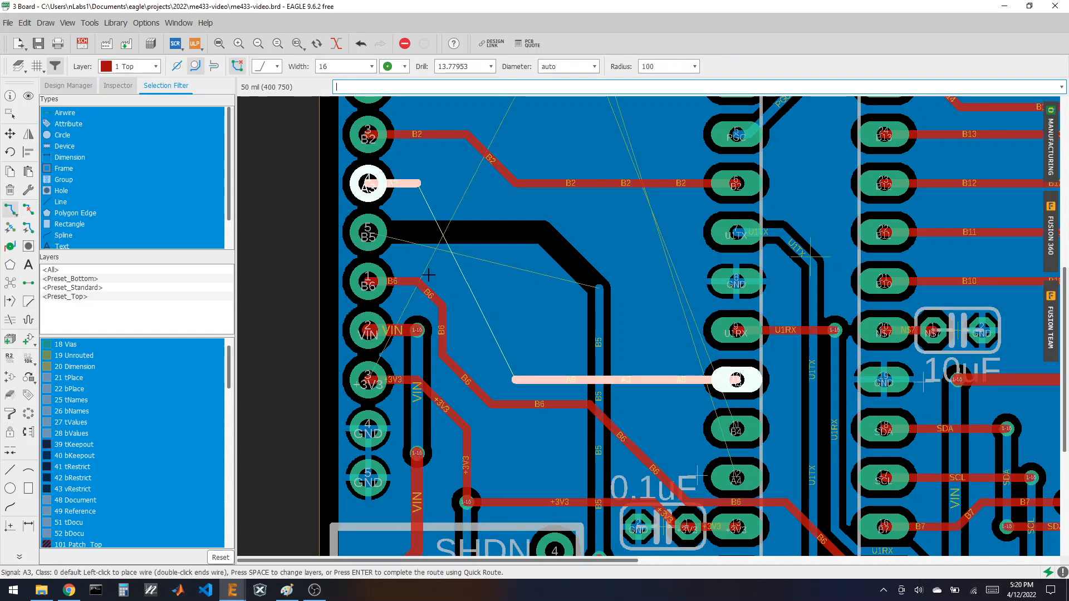
{"action": "left_click", "coordinate": [134, 66]}
{"action": "left_click", "coordinate": [133, 79]}
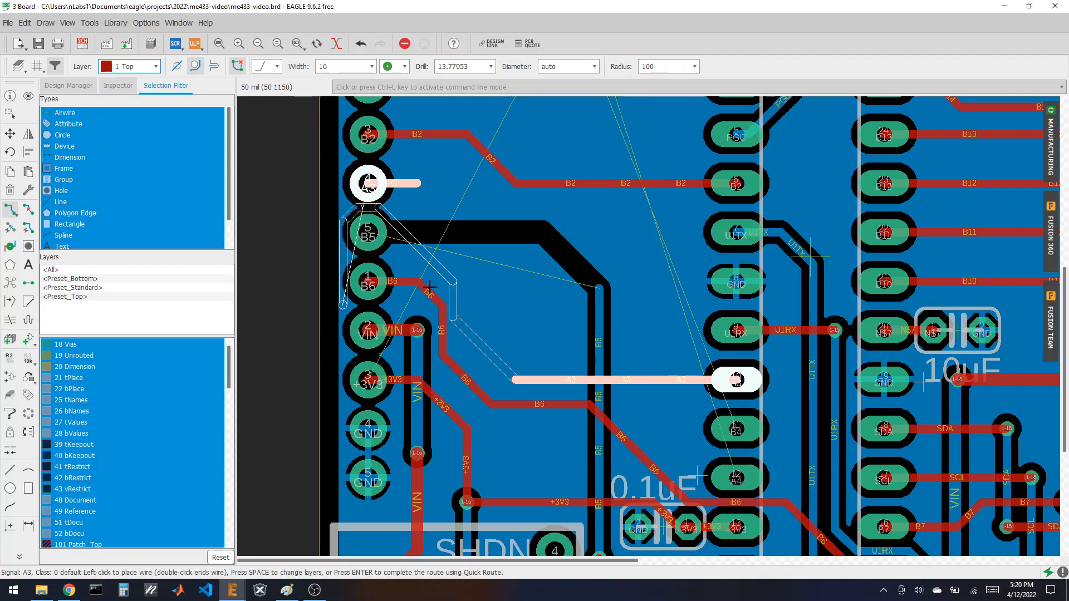
{"action": "key", "text": "space"}
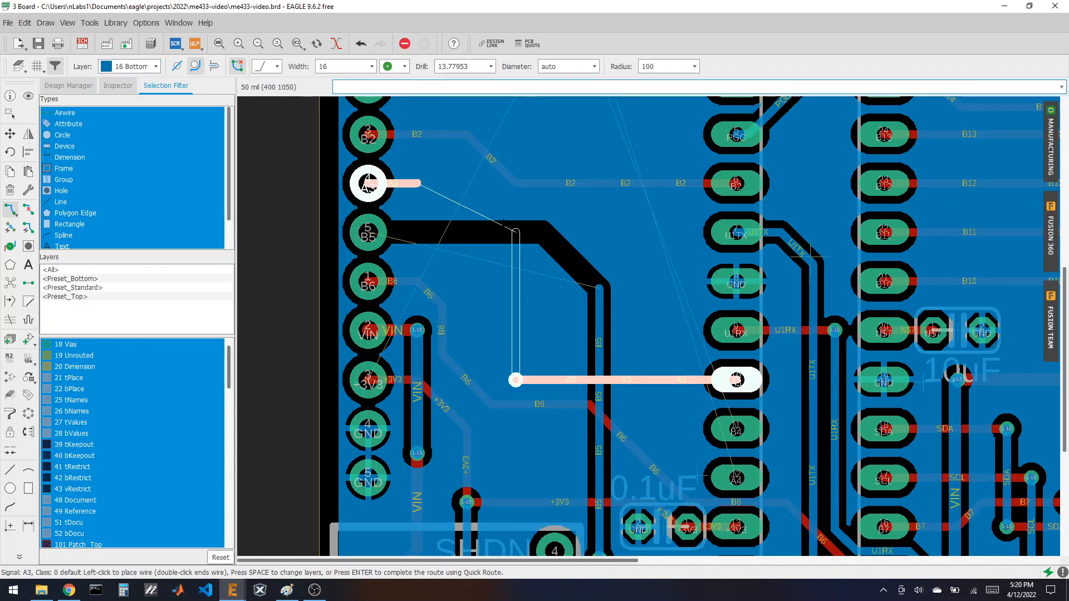
{"action": "left_click", "coordinate": [511, 208]}
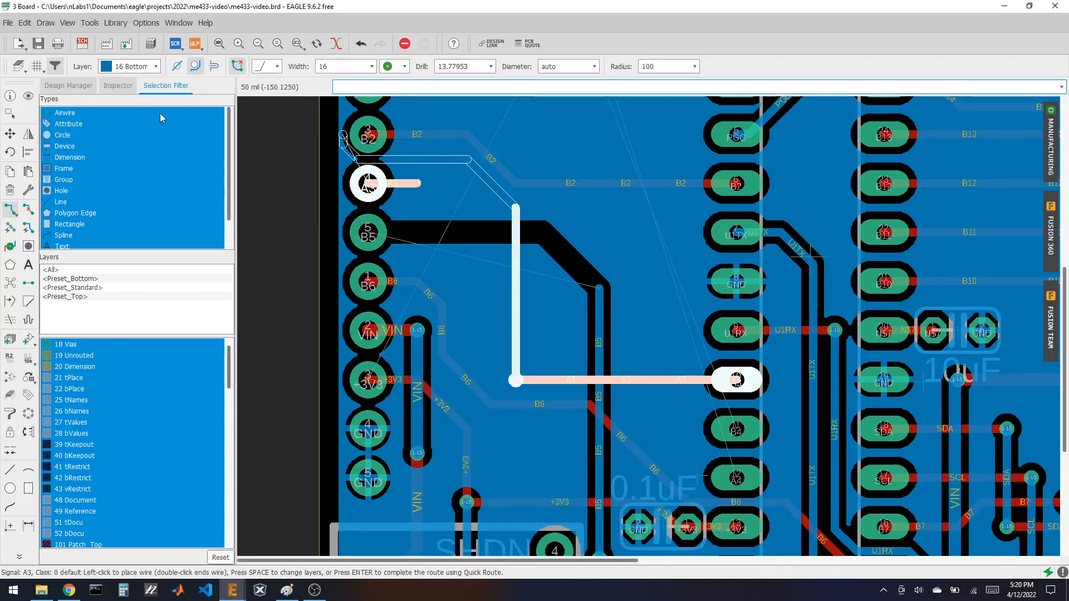
{"action": "left_click", "coordinate": [133, 67]}
{"action": "left_click", "coordinate": [137, 80]}
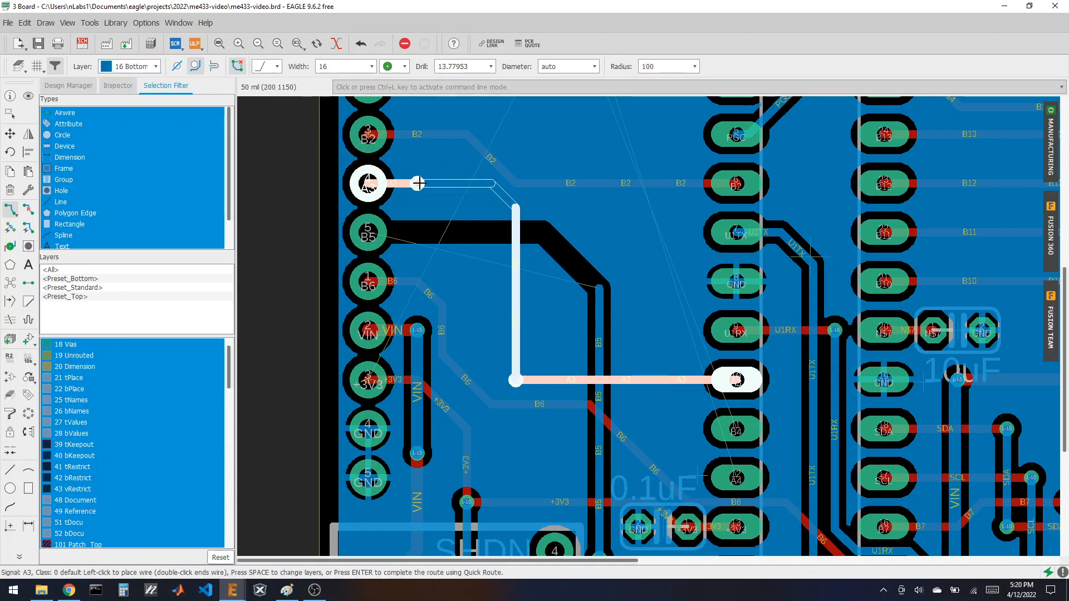
{"action": "key", "text": "space"}
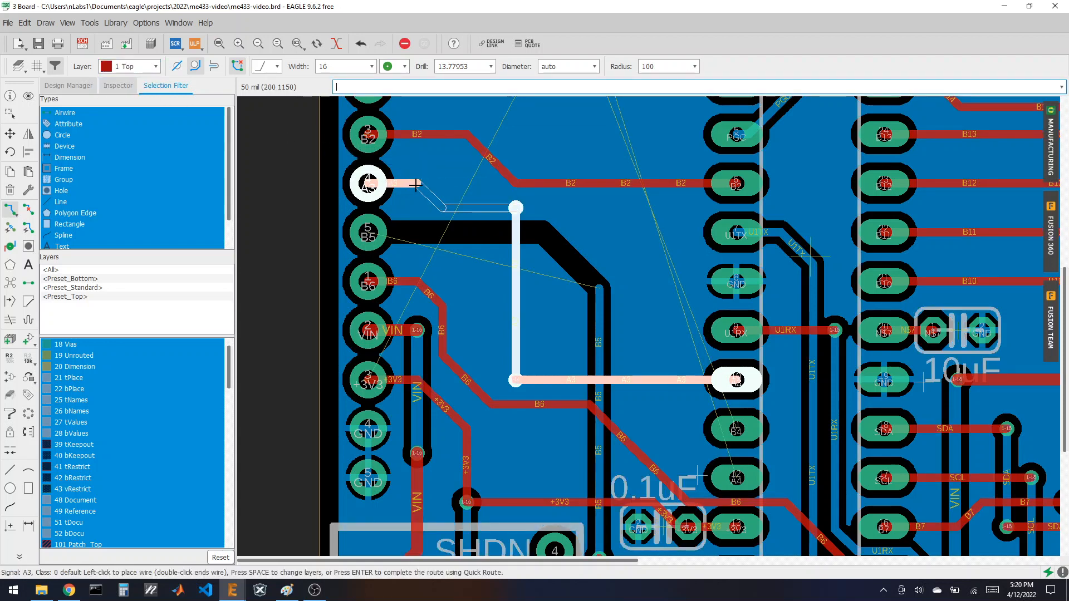
{"action": "left_click", "coordinate": [407, 188]}
{"action": "left_click", "coordinate": [3, 283]}
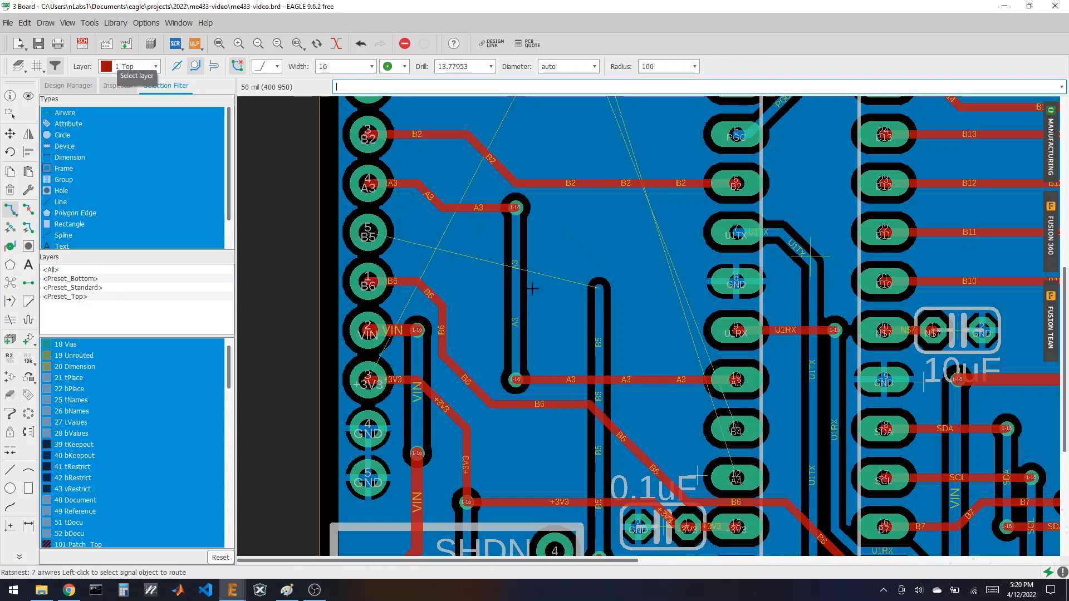
- Extend B5's bottom-layer vertical up to a via level with the B5 header pin, complete it on the top layer, and refresh the ratsnest
{"action": "left_click", "coordinate": [596, 284]}
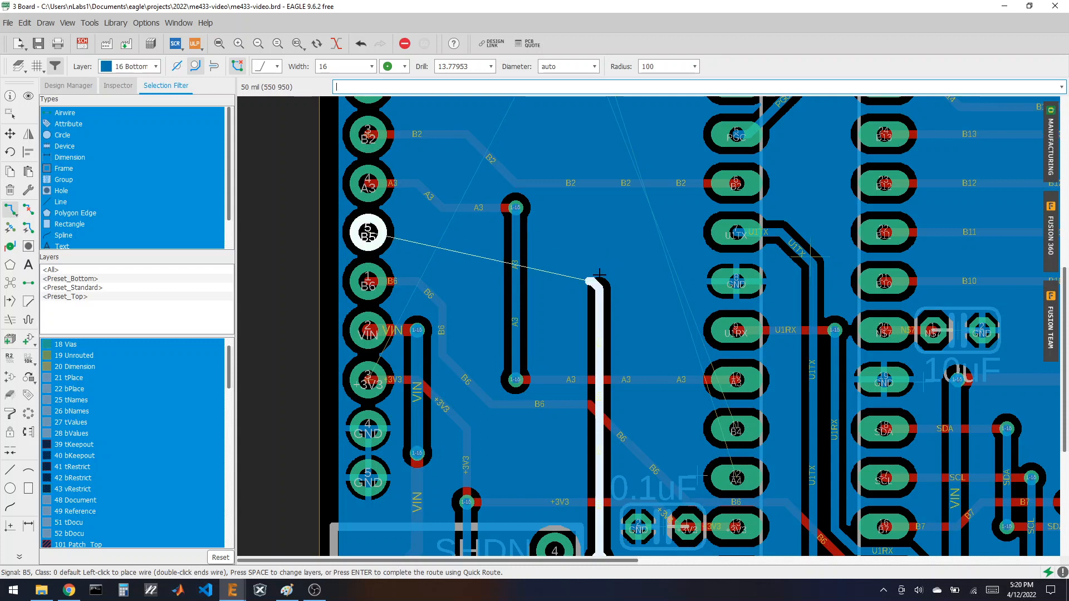
{"action": "key", "text": "ctrl+z"}
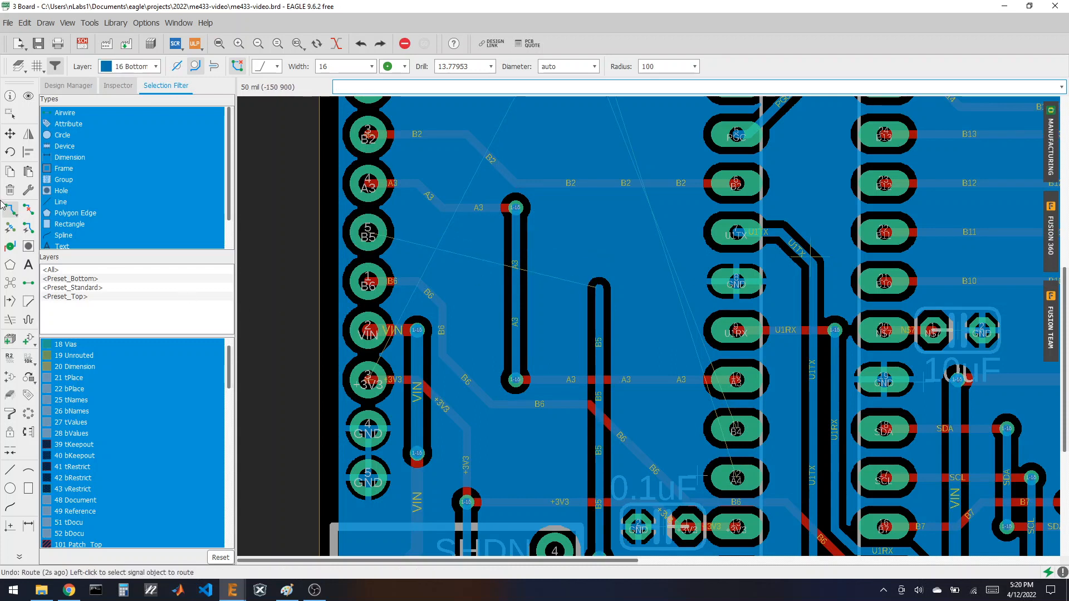
{"action": "key", "text": "ctrl+y"}
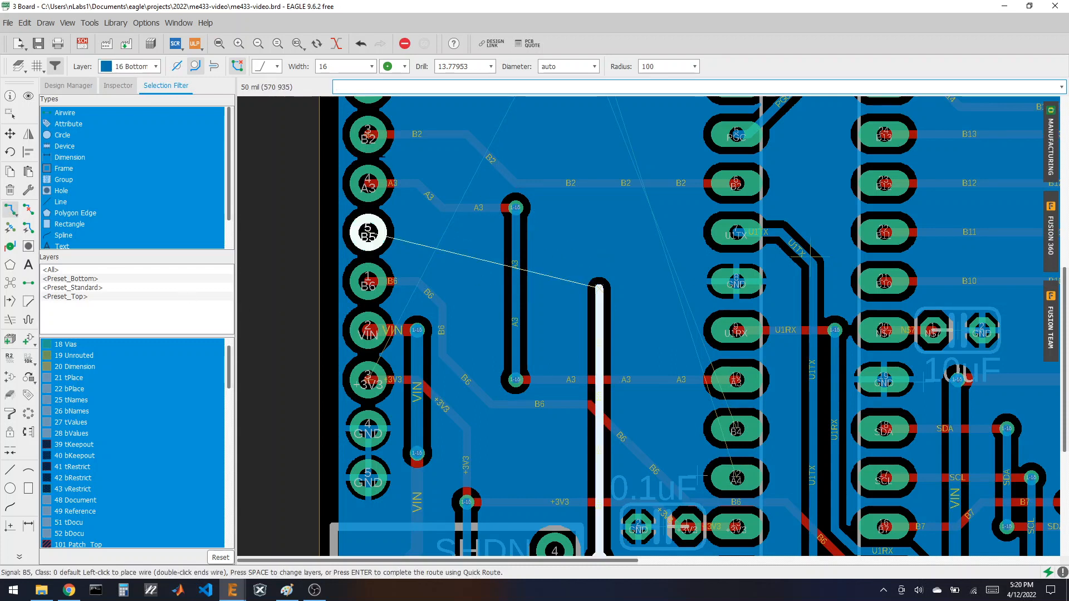
{"action": "left_click", "coordinate": [130, 66]}
{"action": "left_click", "coordinate": [131, 92]}
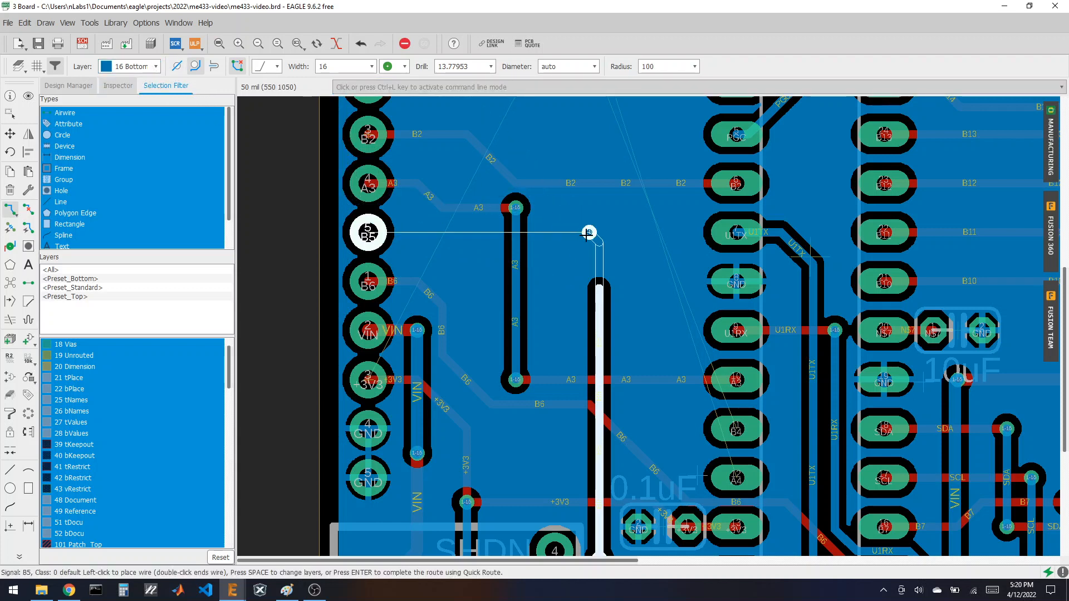
{"action": "key", "text": "alt"}
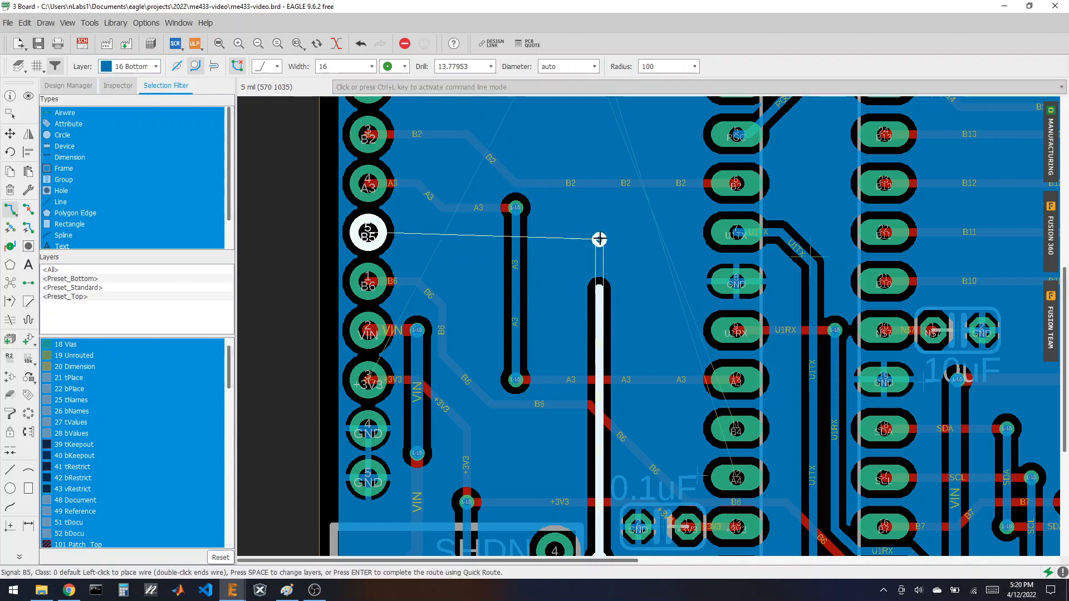
{"action": "key", "text": "space"}
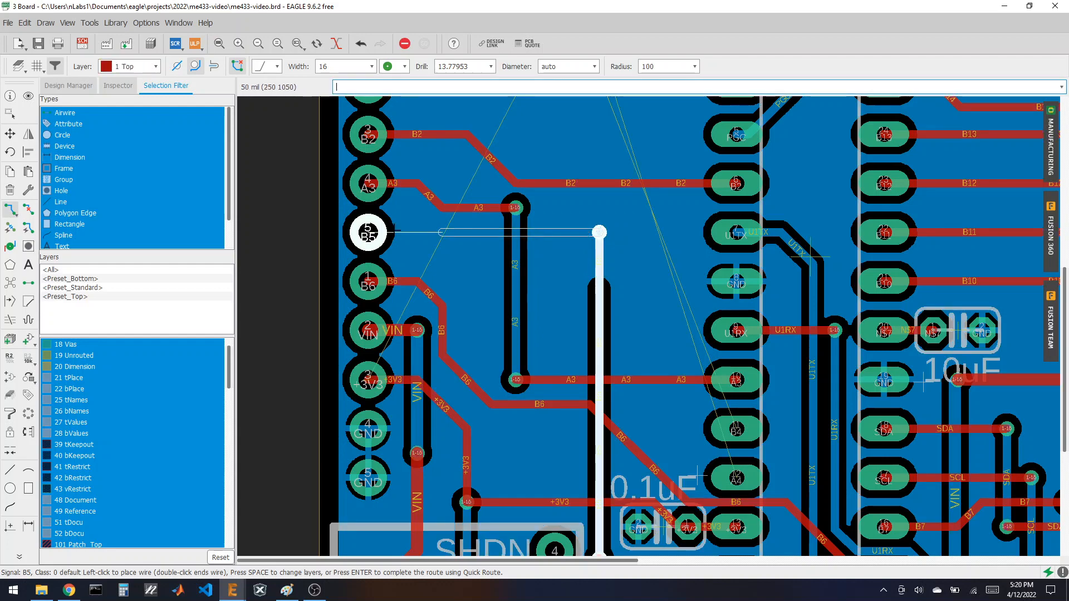
{"action": "left_click", "coordinate": [368, 232]}
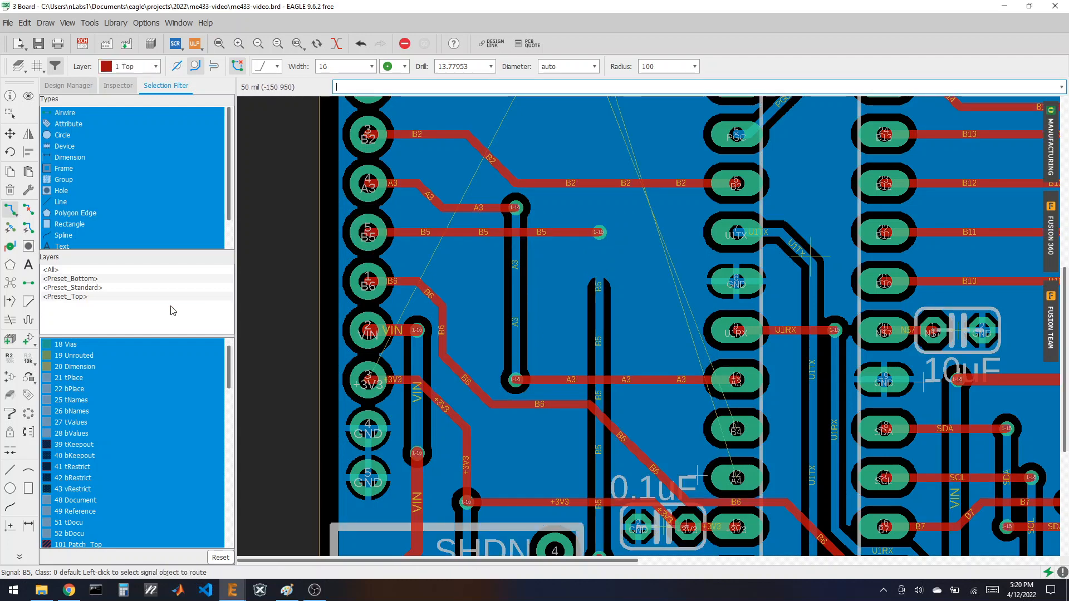
{"action": "left_click", "coordinate": [10, 284]}
- Move the diagonal segment of the B2 top-layer trace closer to the PIC32, clear of the upper A3 via
{"action": "scroll", "coordinate": [525, 252], "scroll_direction": "down", "scroll_amount": 4}
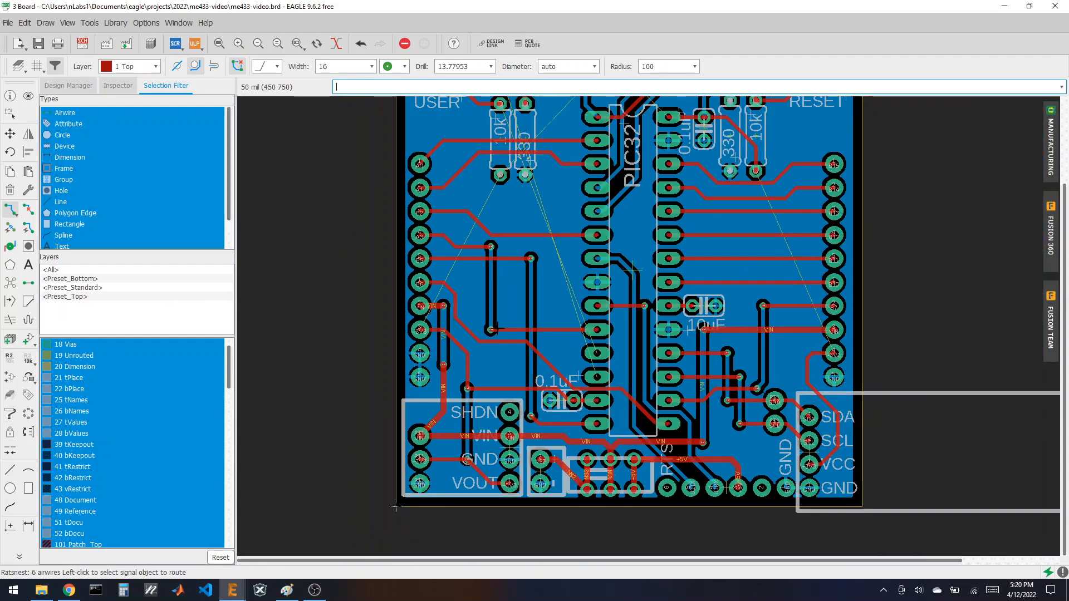
{"action": "scroll", "coordinate": [490, 328], "scroll_direction": "up", "scroll_amount": 3}
{"action": "scroll", "coordinate": [490, 329], "scroll_direction": "up", "scroll_amount": 1}
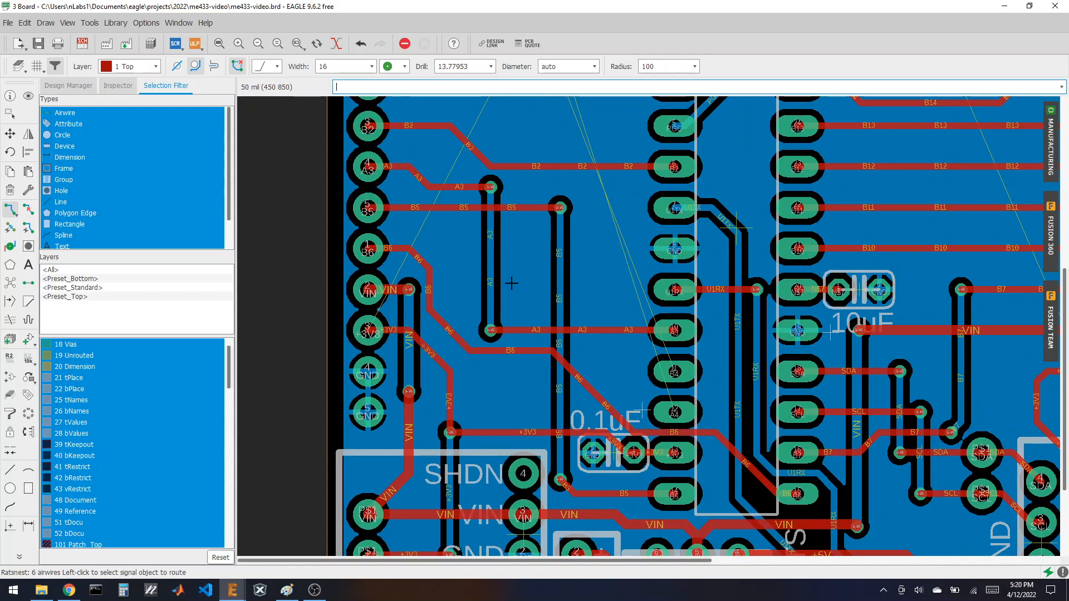
{"action": "scroll", "coordinate": [481, 350], "scroll_direction": "down", "scroll_amount": 2}
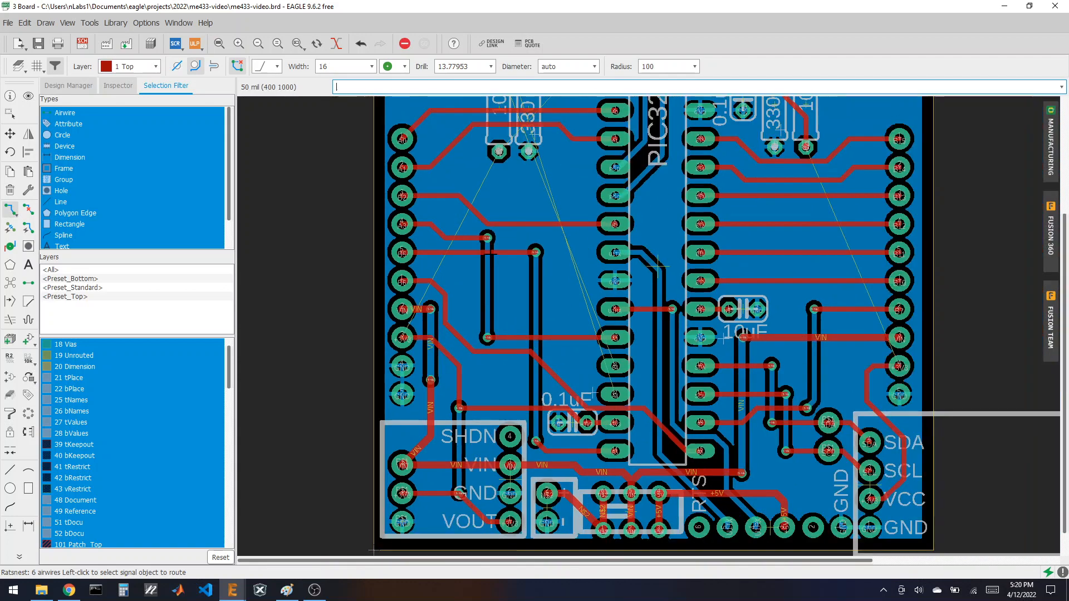
{"action": "scroll", "coordinate": [294, 237], "scroll_direction": "up", "scroll_amount": 3}
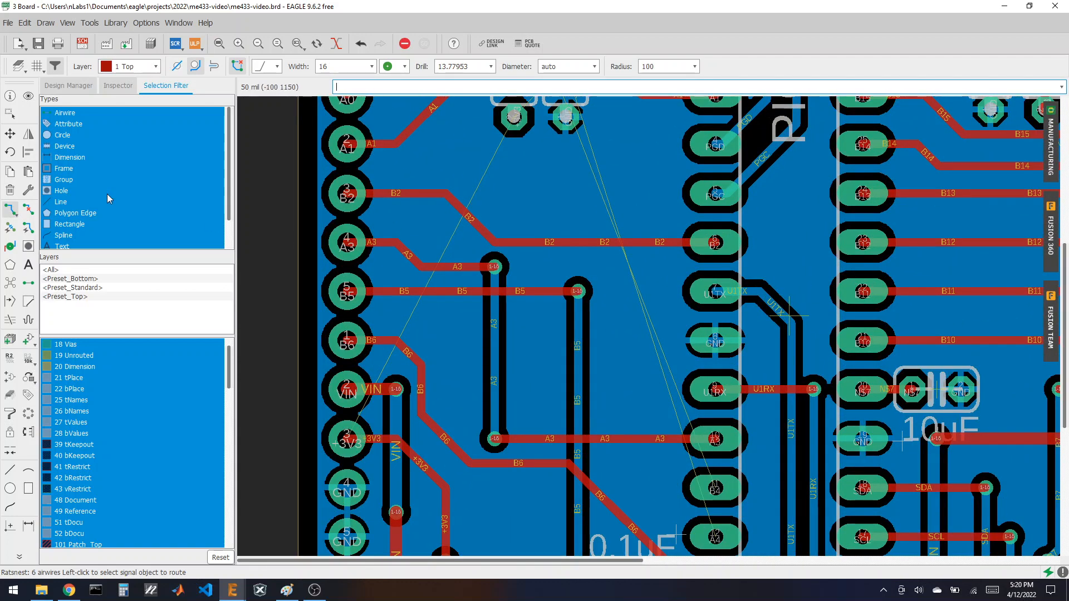
{"action": "left_click", "coordinate": [10, 133]}
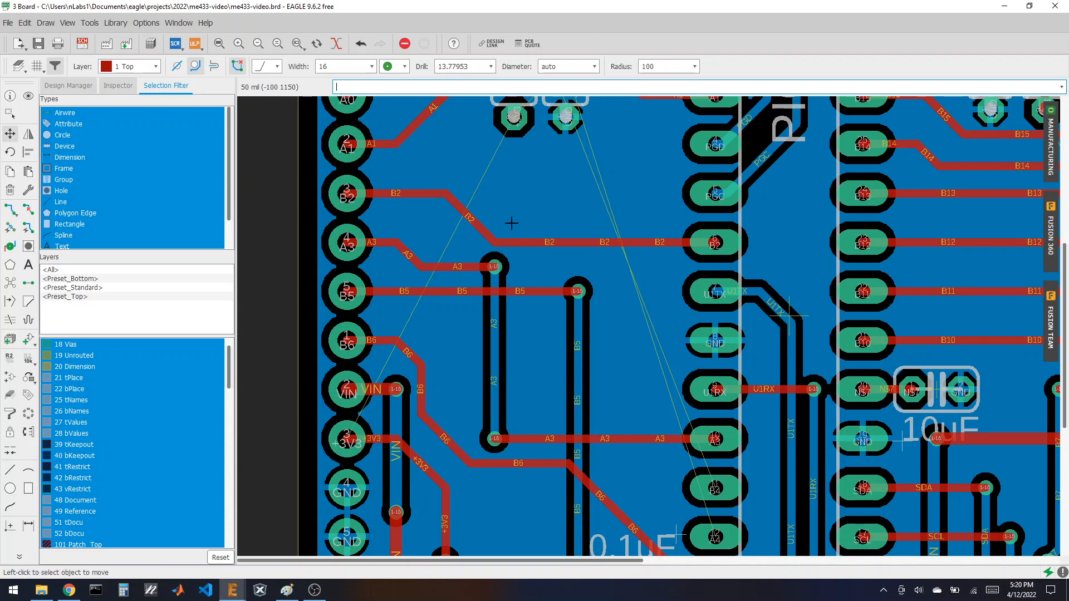
{"action": "left_click", "coordinate": [471, 223]}
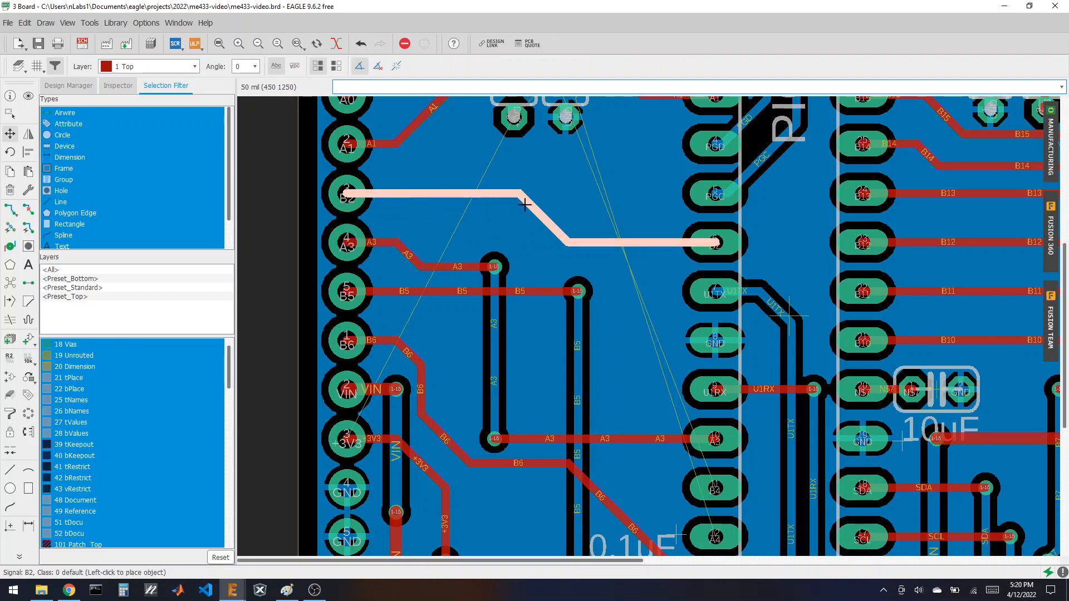
{"action": "left_click", "coordinate": [541, 207]}
- Move the upper A3 via in line with the A3 header pin and refresh the ratsnest
{"action": "left_click", "coordinate": [494, 266]}
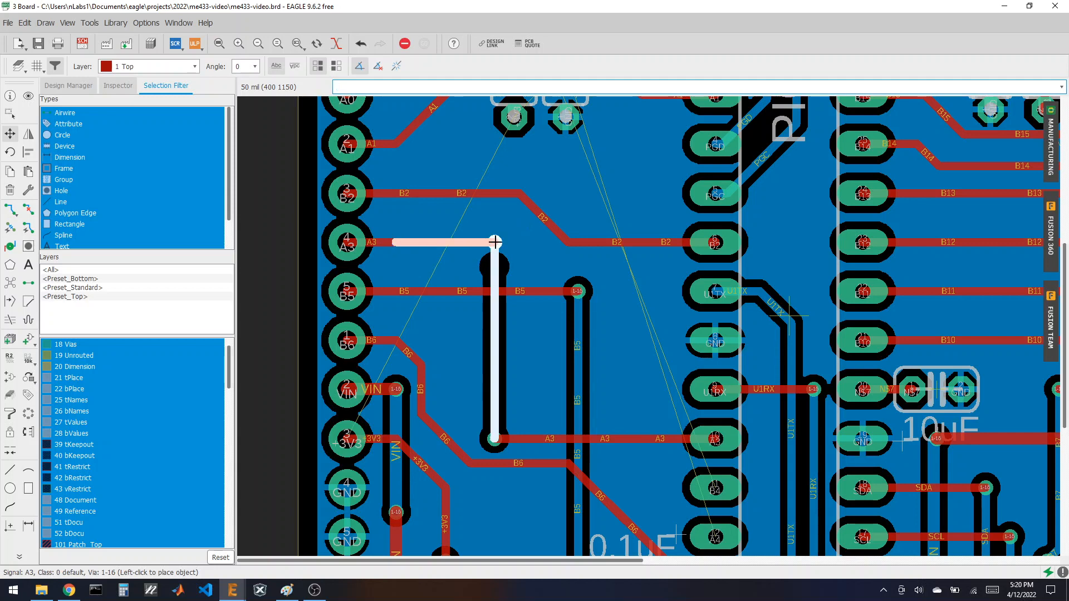
{"action": "left_click", "coordinate": [494, 242]}
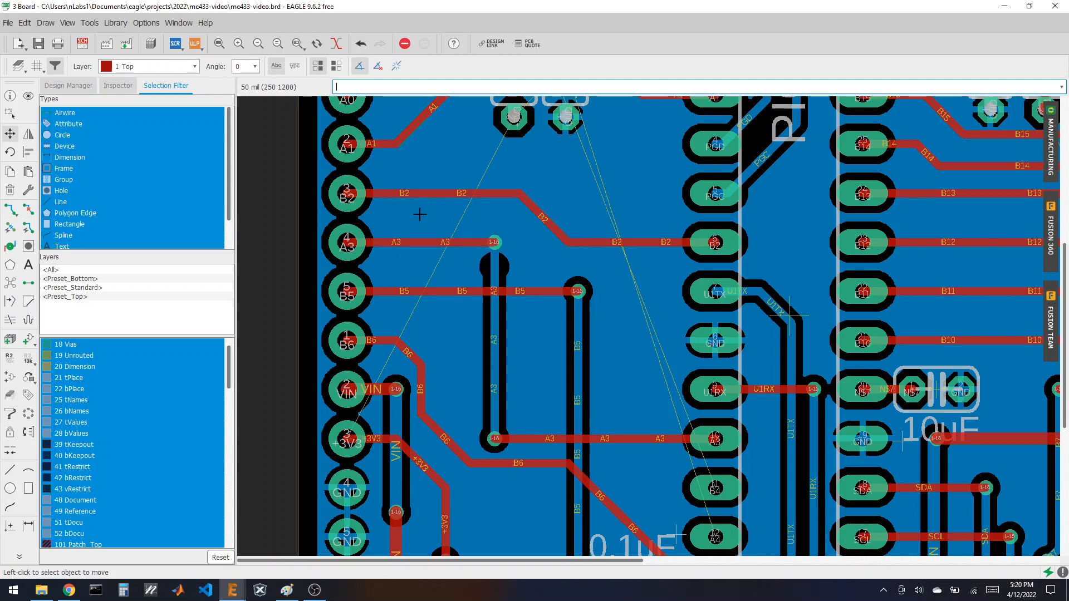
{"action": "left_click", "coordinate": [10, 283]}
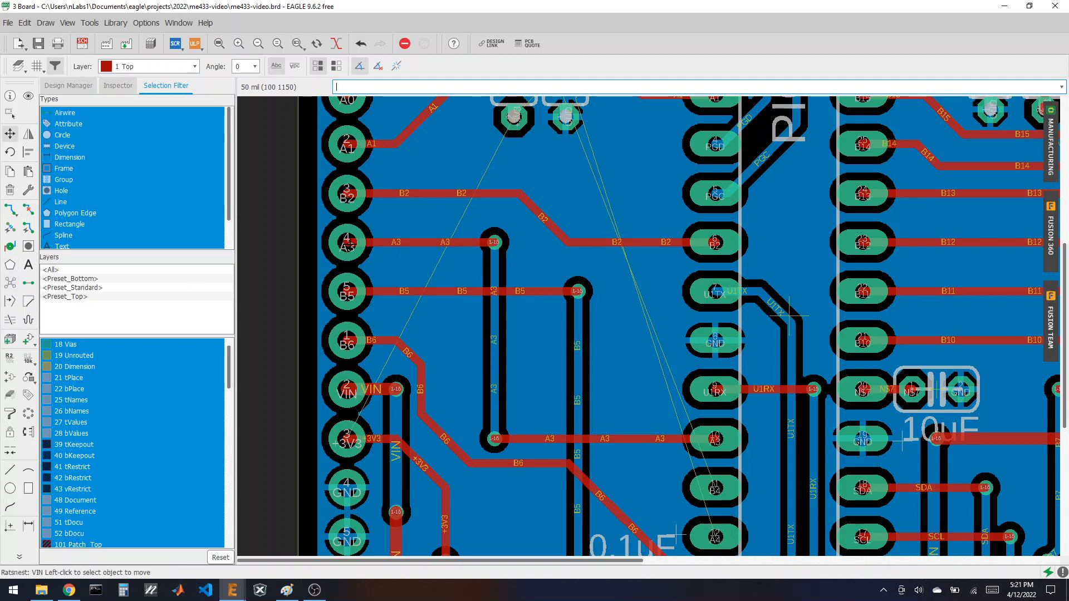
- Shift the two diagonals and the vertical of the B6 trace near the header away from the VIN via, and refresh the ratsnest
{"action": "scroll", "coordinate": [387, 345], "scroll_direction": "down", "scroll_amount": 4}
{"action": "scroll", "coordinate": [386, 345], "scroll_direction": "up", "scroll_amount": 4}
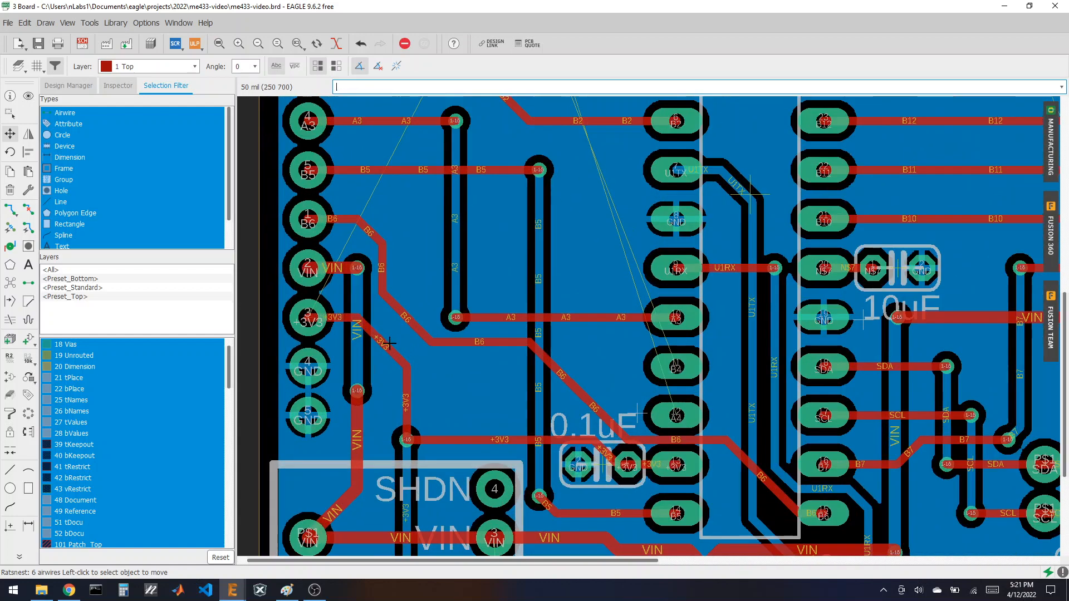
{"action": "scroll", "coordinate": [463, 336], "scroll_direction": "down", "scroll_amount": 2}
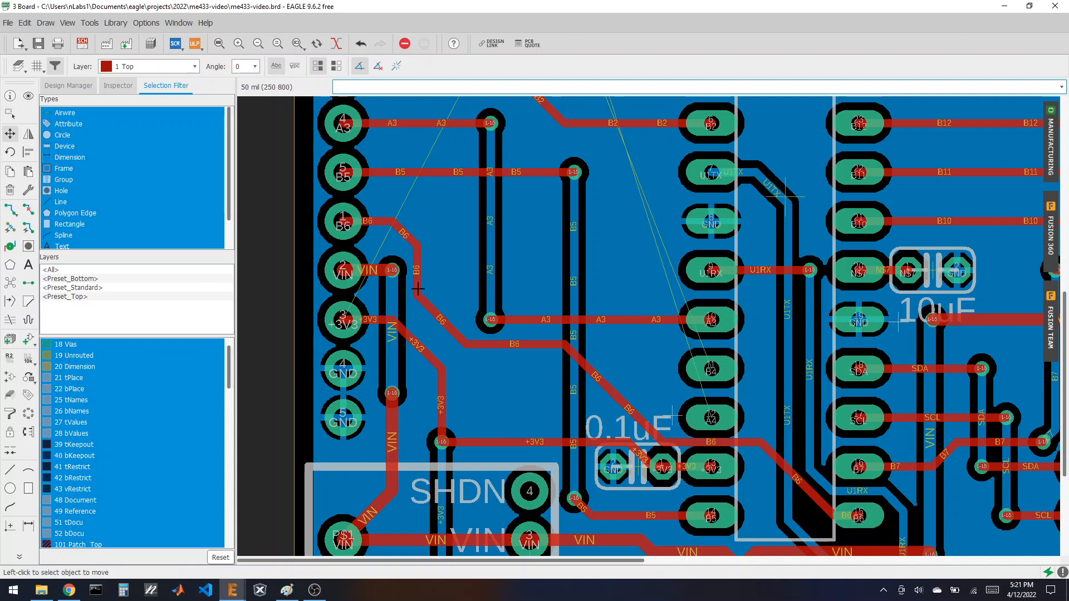
{"action": "left_click", "coordinate": [438, 312]}
{"action": "left_click", "coordinate": [456, 313]}
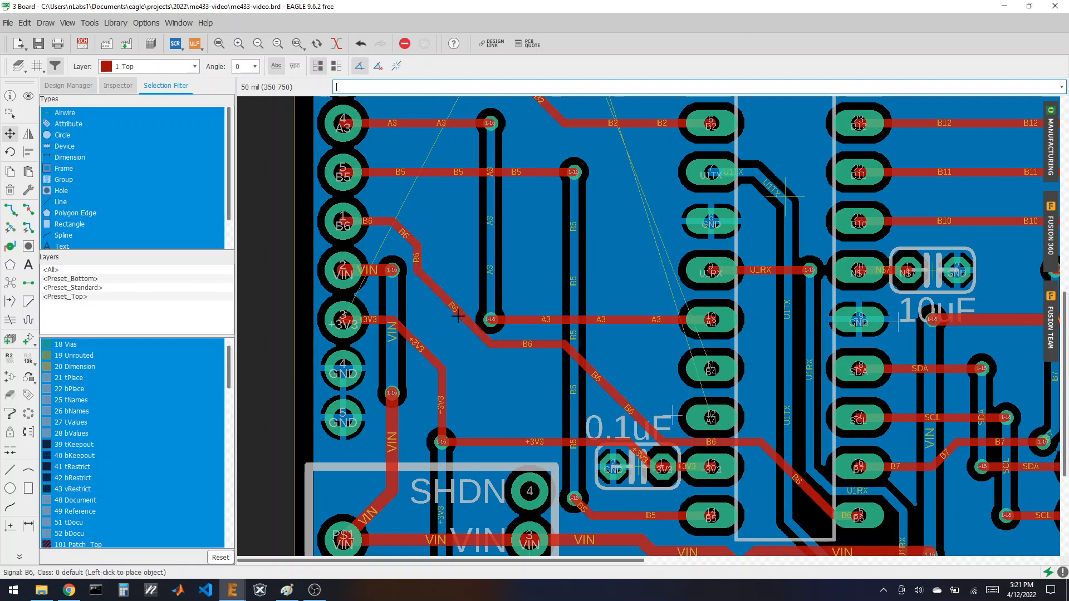
{"action": "left_click", "coordinate": [419, 259]}
{"action": "left_click", "coordinate": [454, 260]}
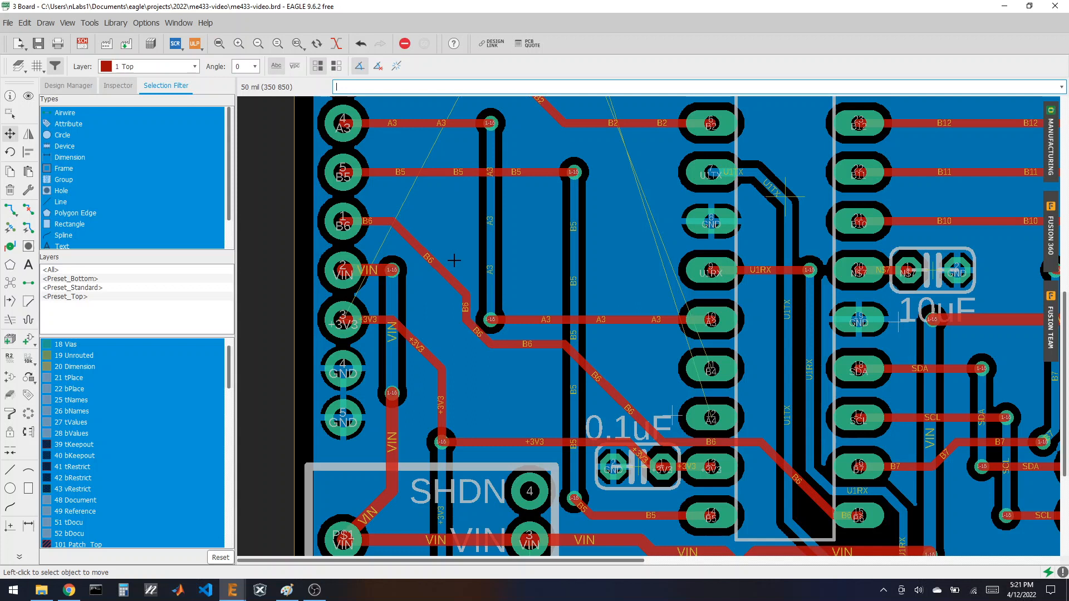
{"action": "left_click", "coordinate": [422, 255]}
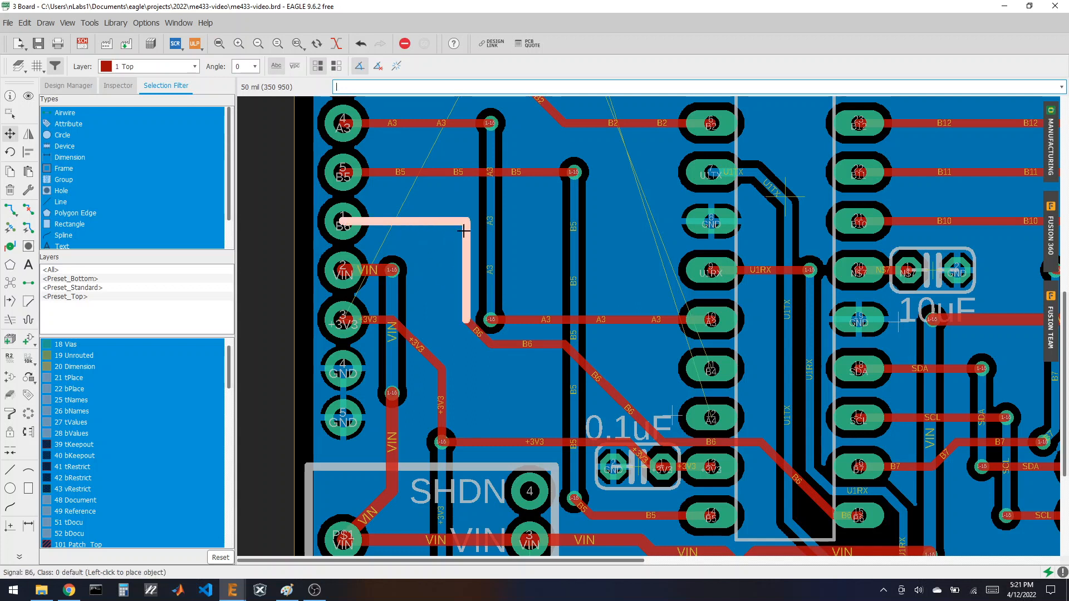
{"action": "left_click", "coordinate": [444, 249]}
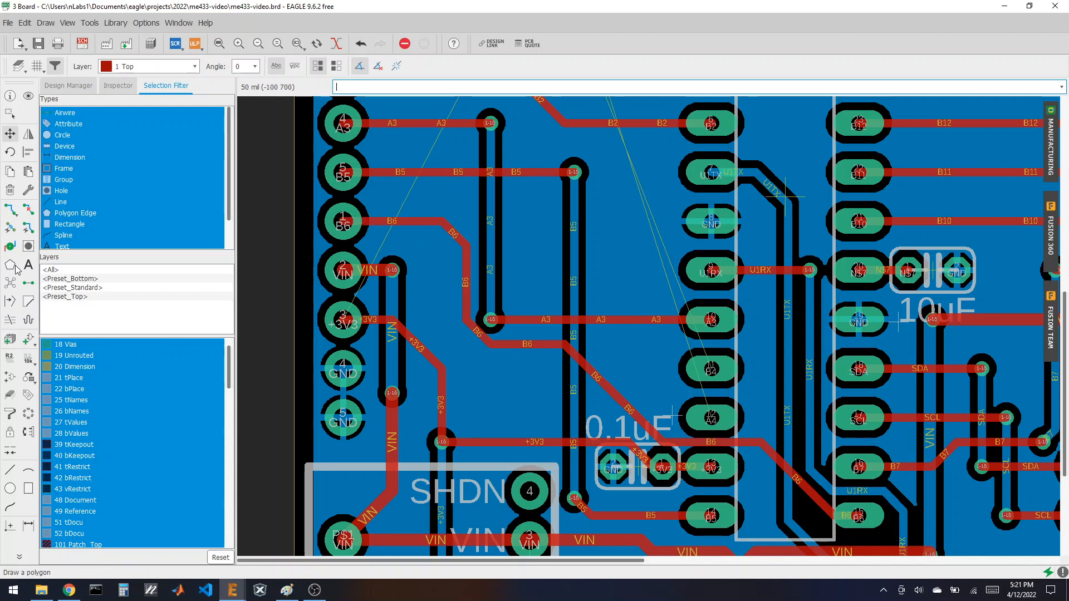
{"action": "left_click", "coordinate": [10, 284]}
- Move the A3 bottom-layer vertical segment closer to the B5 vertical and shift the lower A3 via in line with it
{"action": "scroll", "coordinate": [408, 393], "scroll_direction": "down", "scroll_amount": 2}
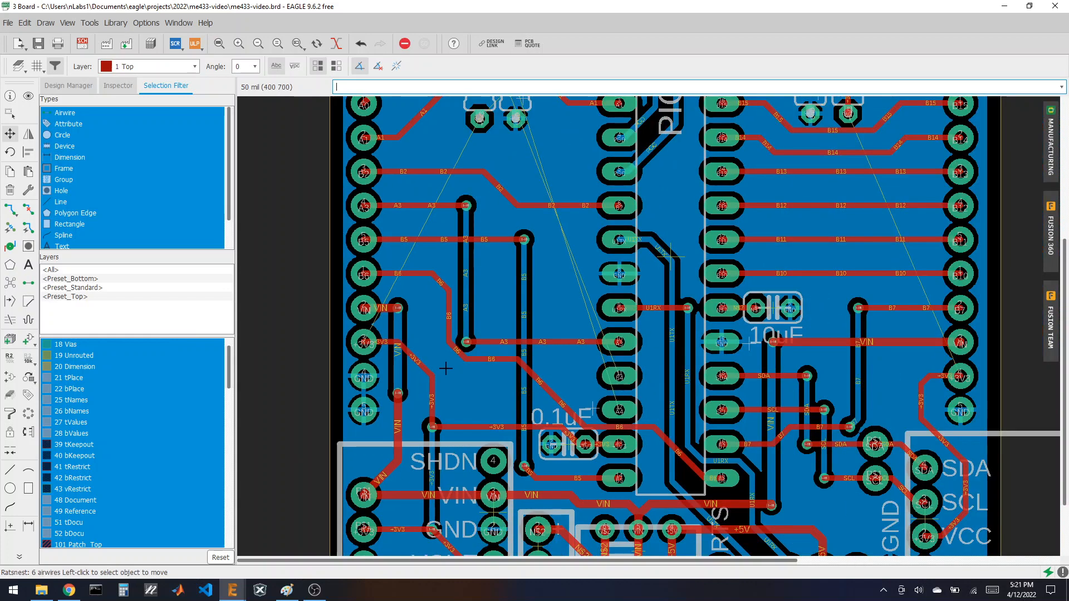
{"action": "scroll", "coordinate": [445, 368], "scroll_direction": "up", "scroll_amount": 2}
{"action": "scroll", "coordinate": [536, 407], "scroll_direction": "down", "scroll_amount": 1}
{"action": "scroll", "coordinate": [539, 241], "scroll_direction": "up", "scroll_amount": 1}
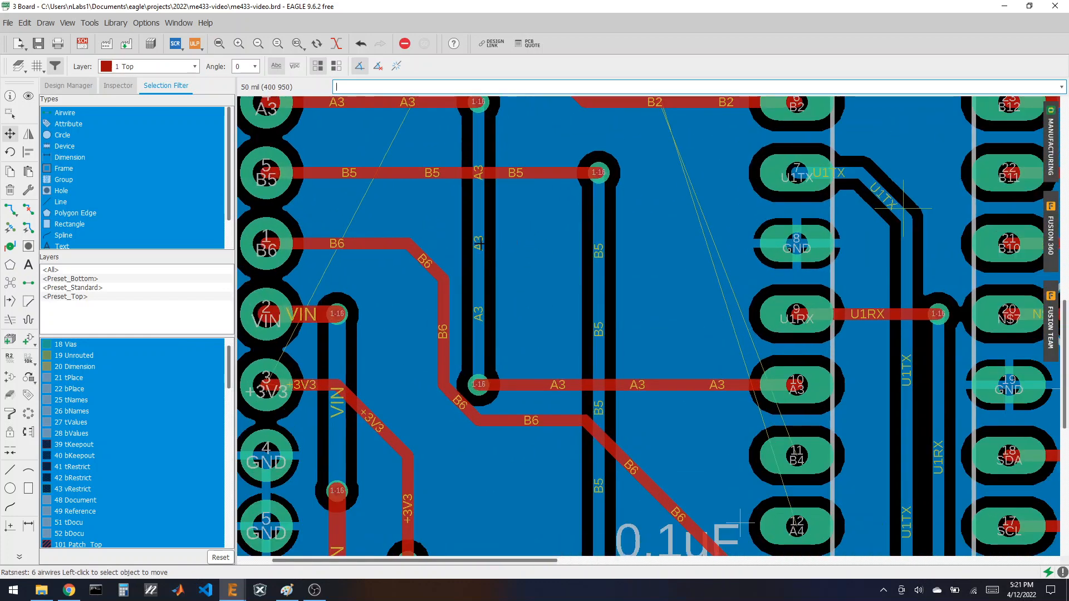
{"action": "left_click", "coordinate": [479, 244]}
{"action": "left_click", "coordinate": [513, 243]}
{"action": "left_click", "coordinate": [480, 384]}
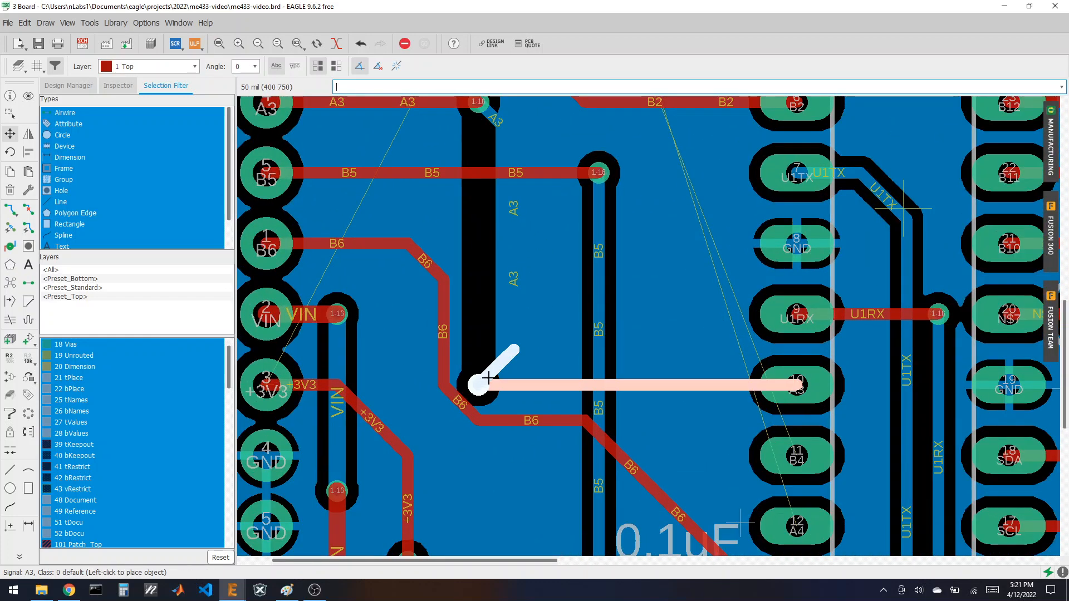
{"action": "left_click", "coordinate": [504, 382]}
{"action": "left_click", "coordinate": [477, 384]}
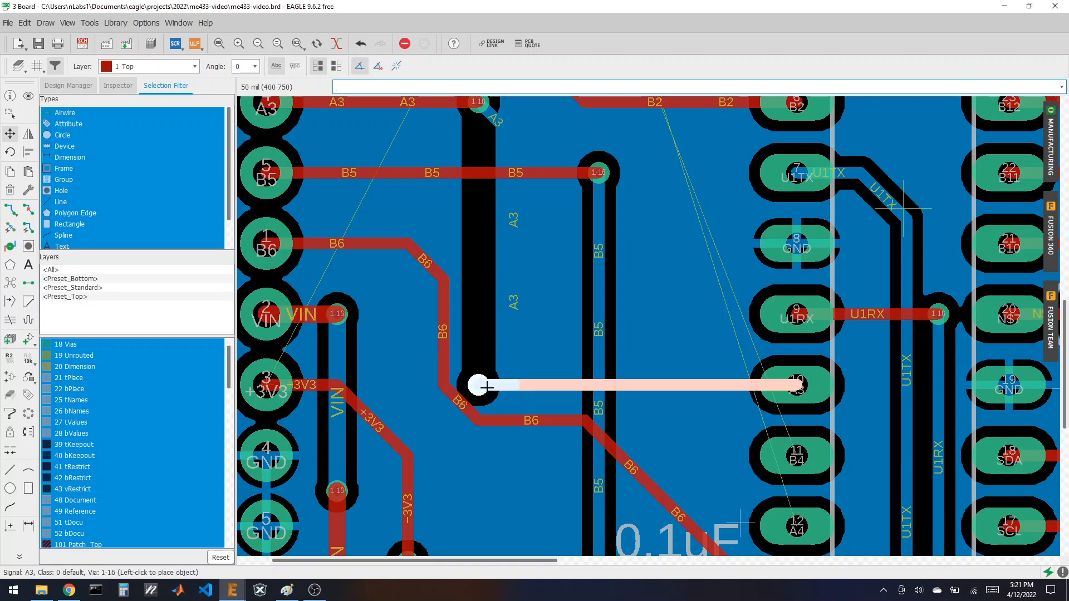
{"action": "left_click", "coordinate": [513, 384]}
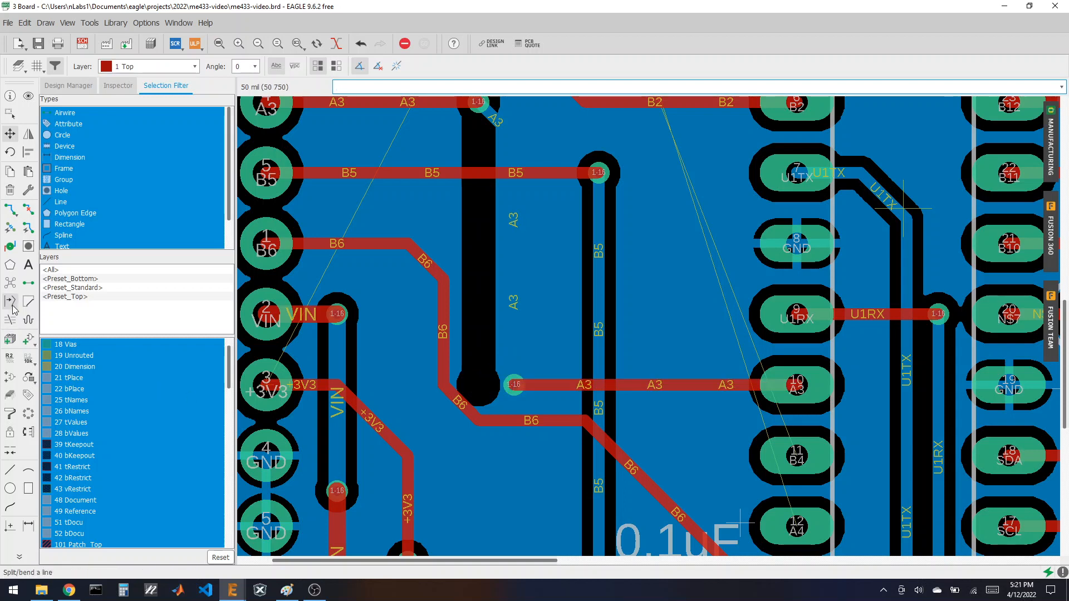
- Move the upper A3 via and the top end of its bottom-layer trace in line with the vertical segment, and refresh the ratsnest
{"action": "left_click", "coordinate": [10, 282]}
{"action": "scroll", "coordinate": [554, 310], "scroll_direction": "down", "scroll_amount": 1}
{"action": "scroll", "coordinate": [519, 204], "scroll_direction": "up", "scroll_amount": 1}
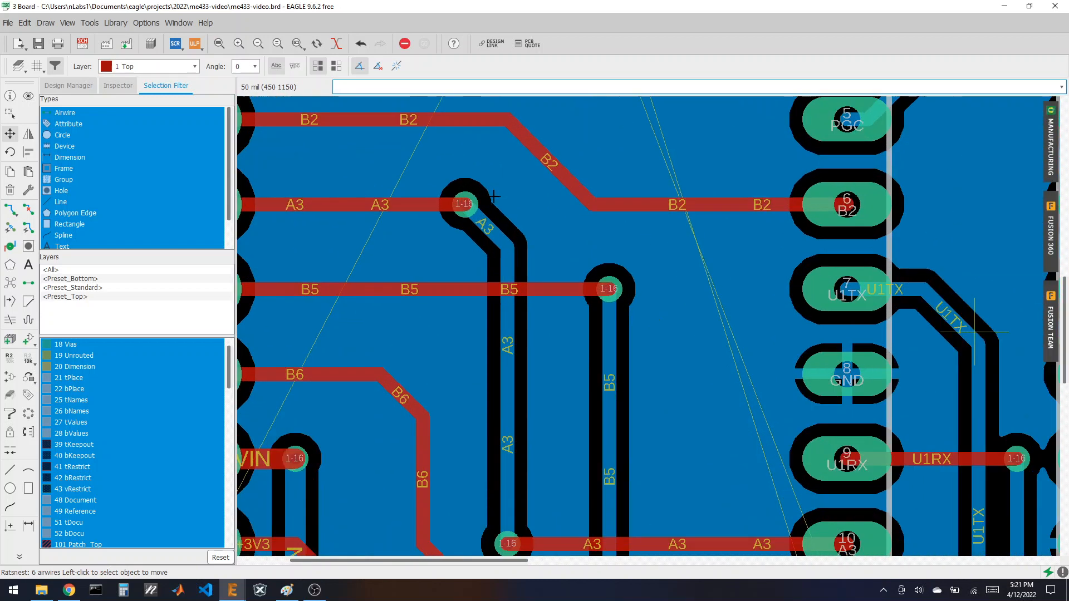
{"action": "left_click", "coordinate": [488, 204]}
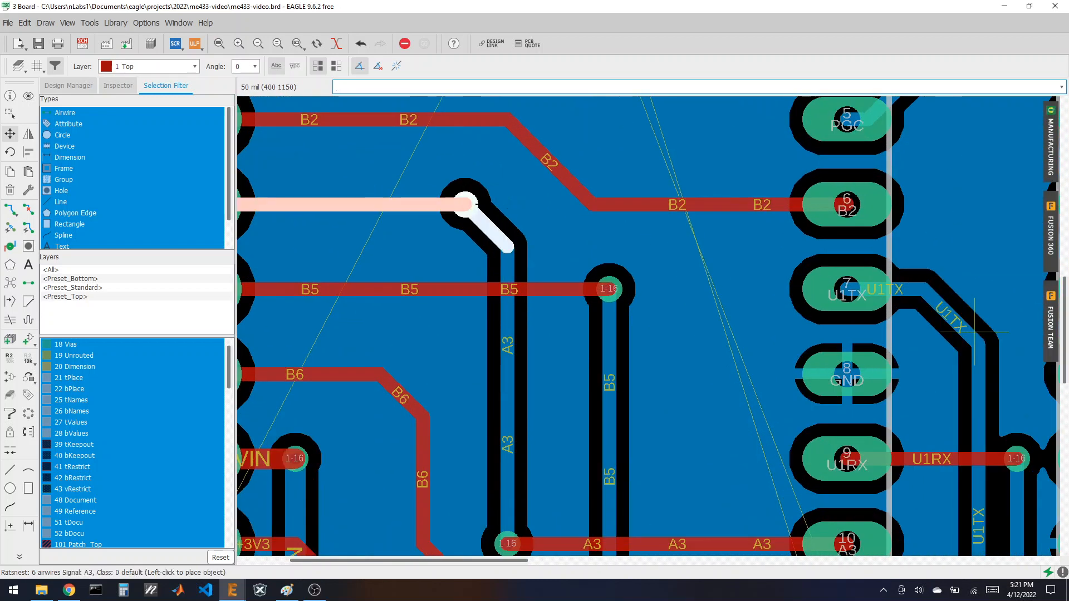
{"action": "left_click", "coordinate": [473, 204]}
{"action": "left_click", "coordinate": [470, 204]}
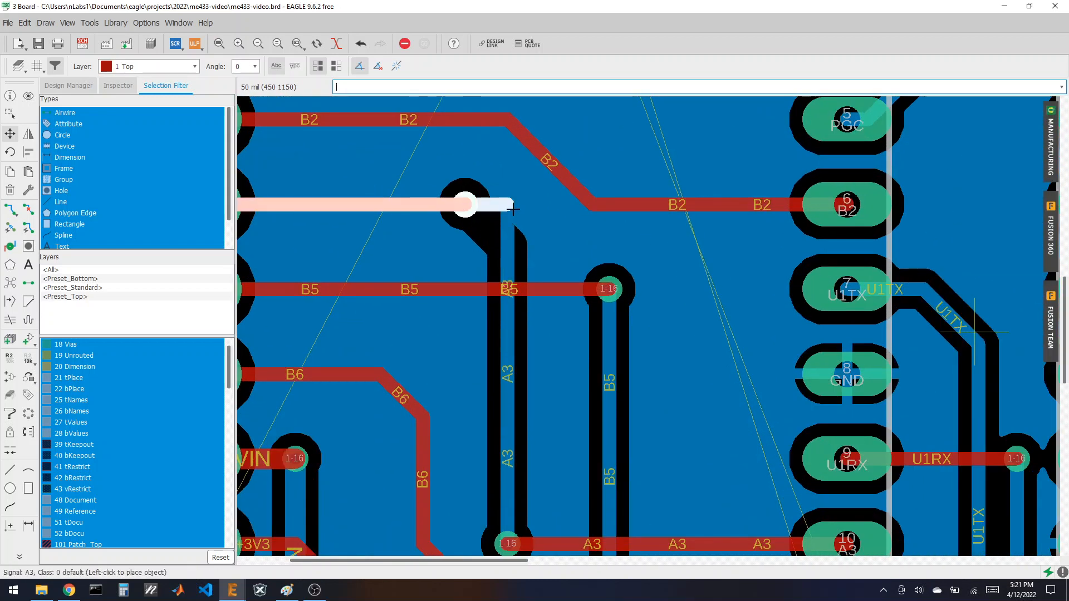
{"action": "left_click", "coordinate": [465, 202]}
{"action": "left_click", "coordinate": [465, 202]}
{"action": "left_click", "coordinate": [507, 203]}
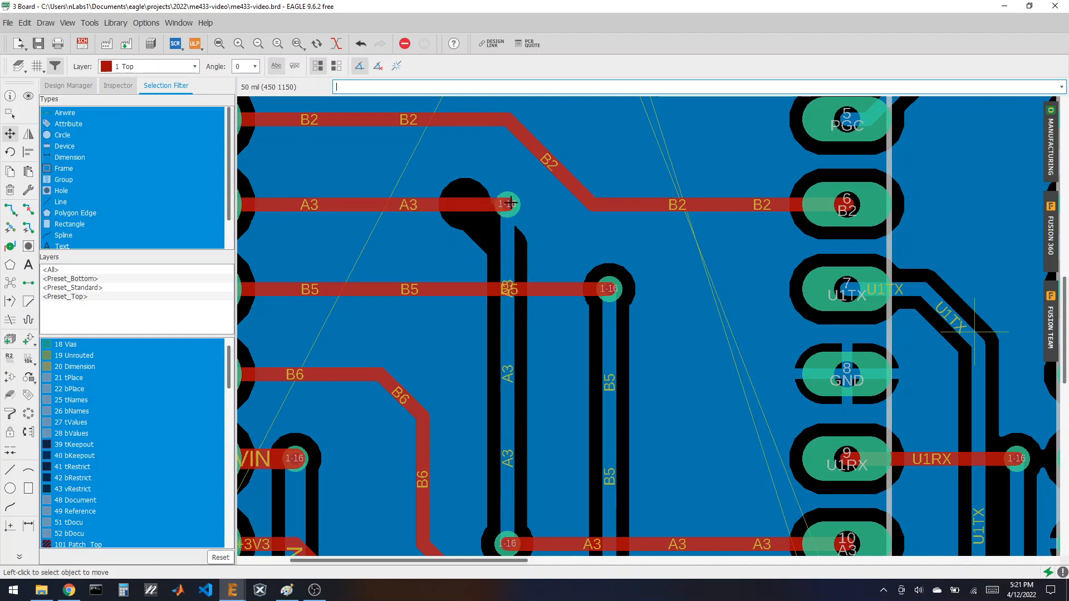
{"action": "left_click", "coordinate": [10, 284]}
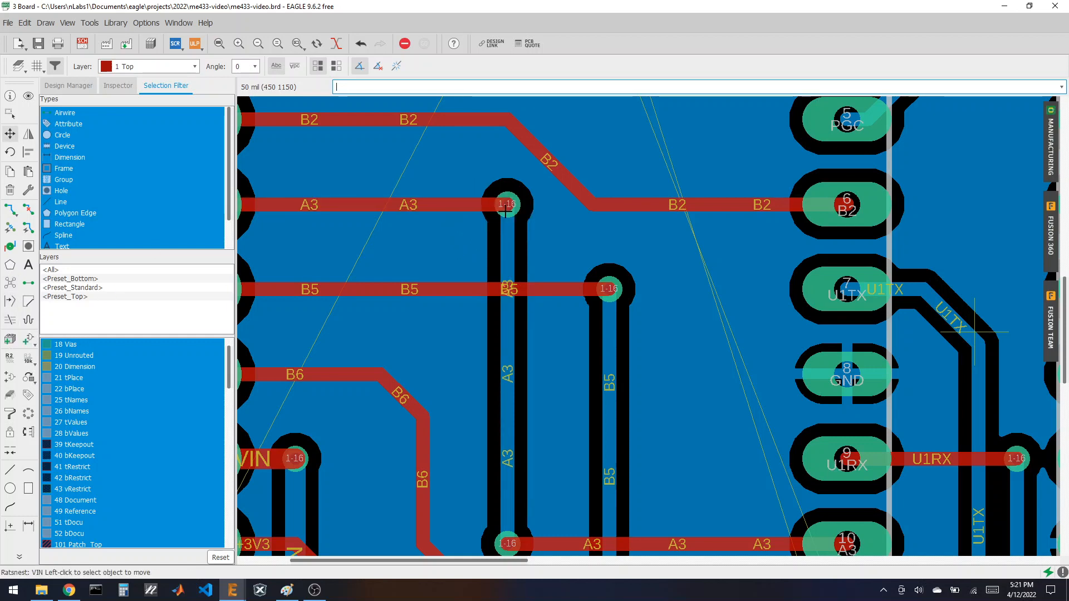
- Rip up the long diagonal segment of the B6 top-layer trace beside the 0.1uF capacitor
{"action": "scroll", "coordinate": [505, 211], "scroll_direction": "down", "scroll_amount": 5}
{"action": "scroll", "coordinate": [423, 432], "scroll_direction": "down", "scroll_amount": 3}
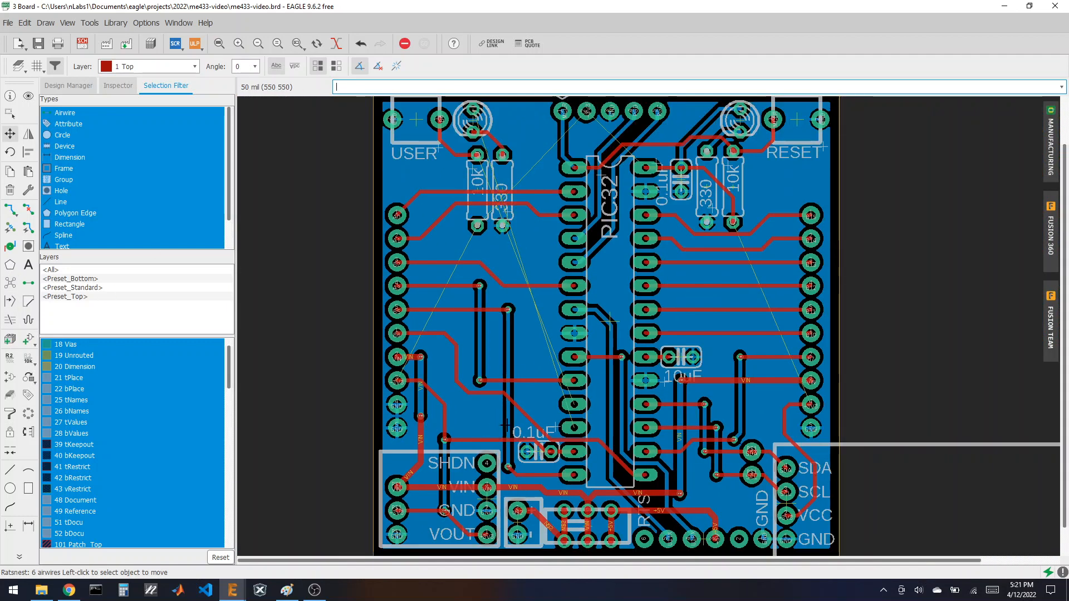
{"action": "scroll", "coordinate": [507, 423], "scroll_direction": "up", "scroll_amount": 4}
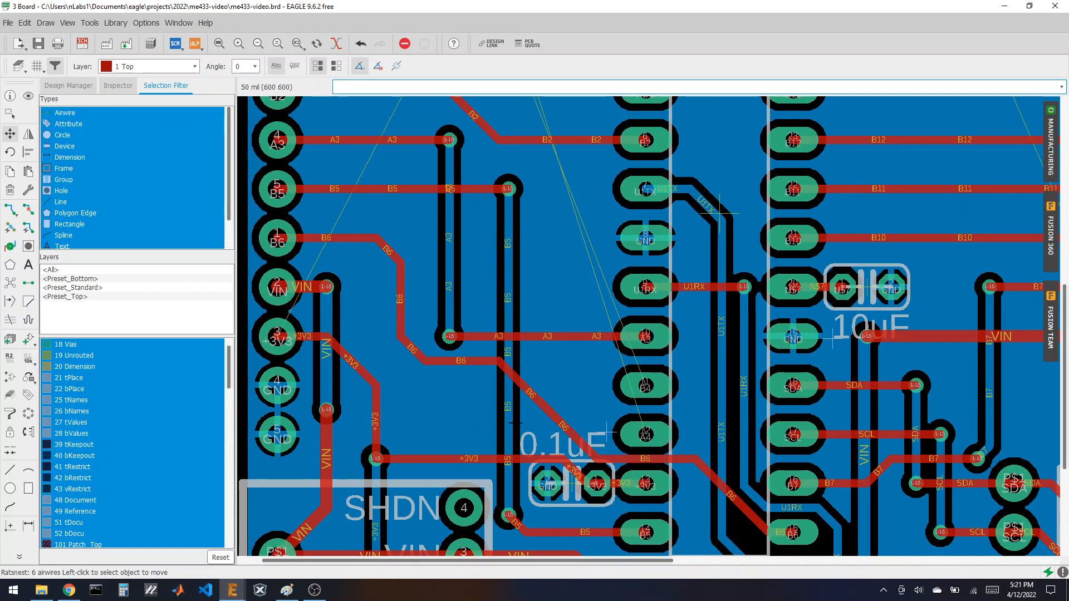
{"action": "scroll", "coordinate": [720, 212], "scroll_direction": "down", "scroll_amount": 3}
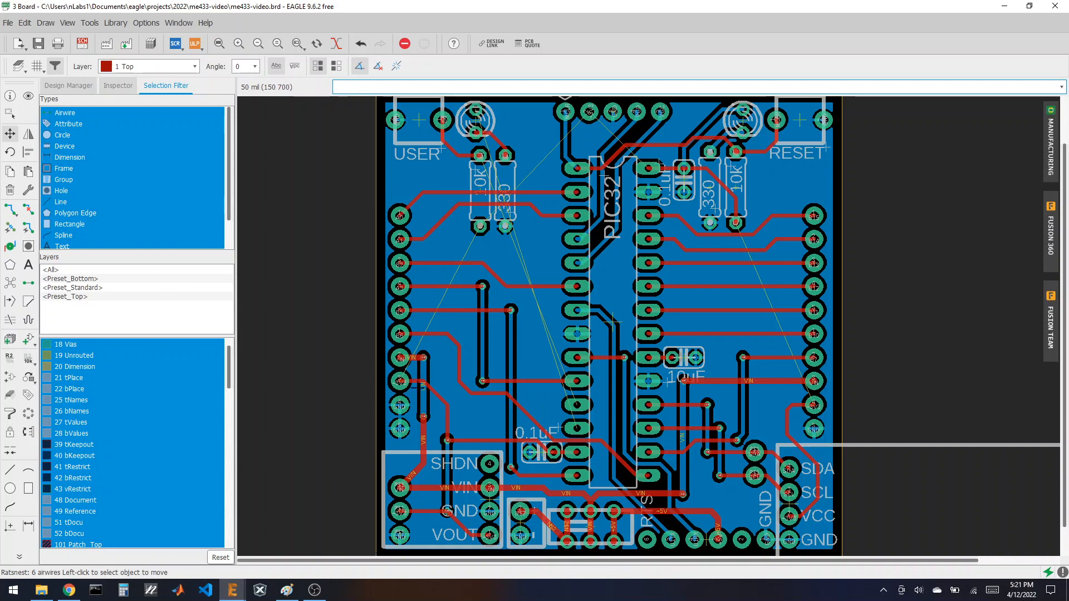
{"action": "scroll", "coordinate": [371, 306], "scroll_direction": "down", "scroll_amount": 2}
{"action": "scroll", "coordinate": [501, 379], "scroll_direction": "up", "scroll_amount": 4}
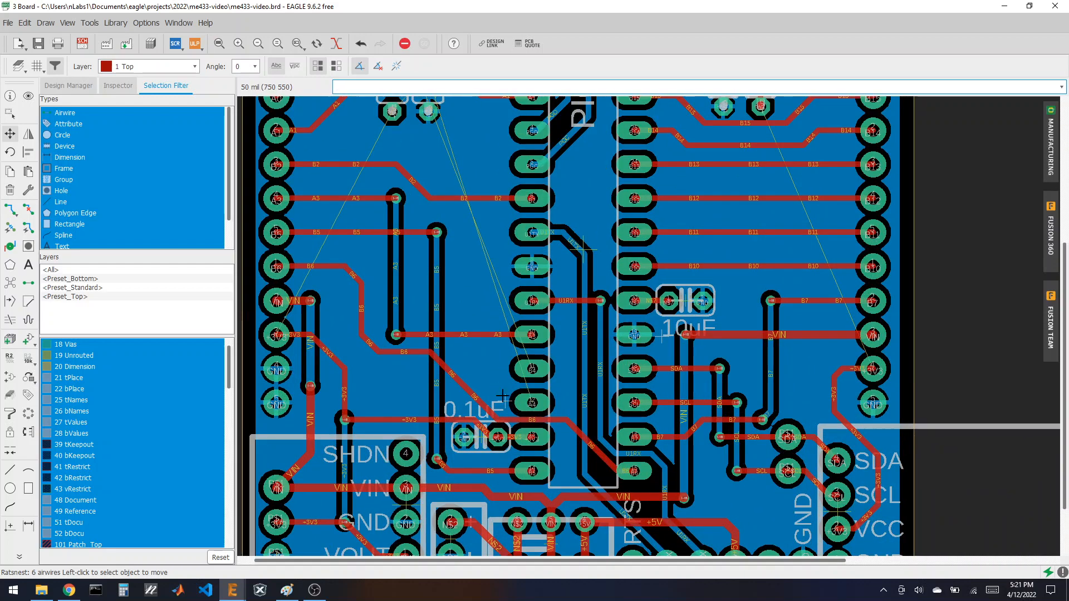
{"action": "scroll", "coordinate": [434, 409], "scroll_direction": "up", "scroll_amount": 2}
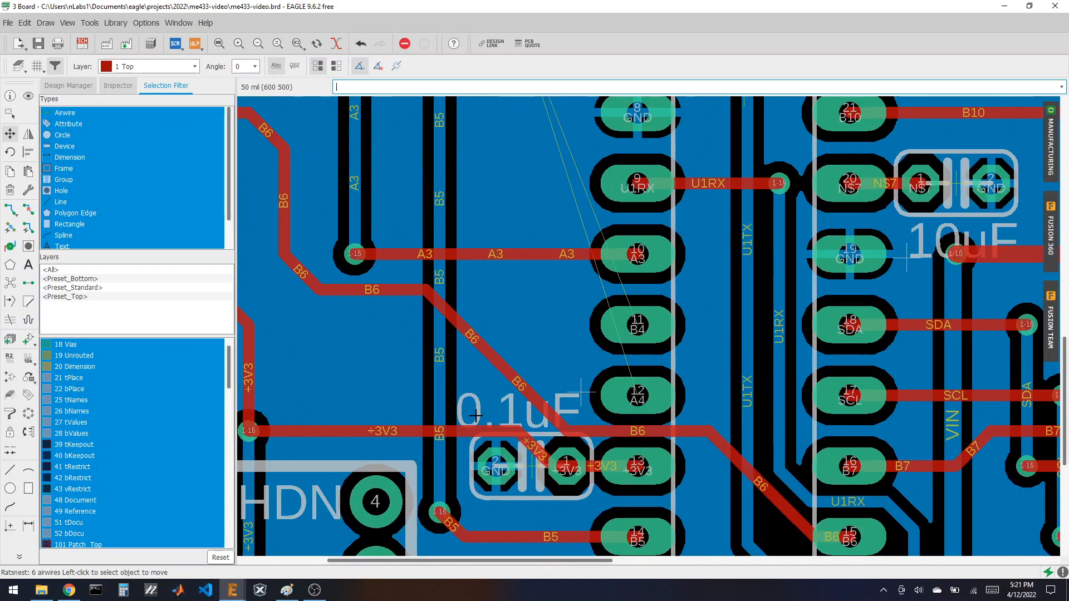
{"action": "left_click", "coordinate": [29, 213]}
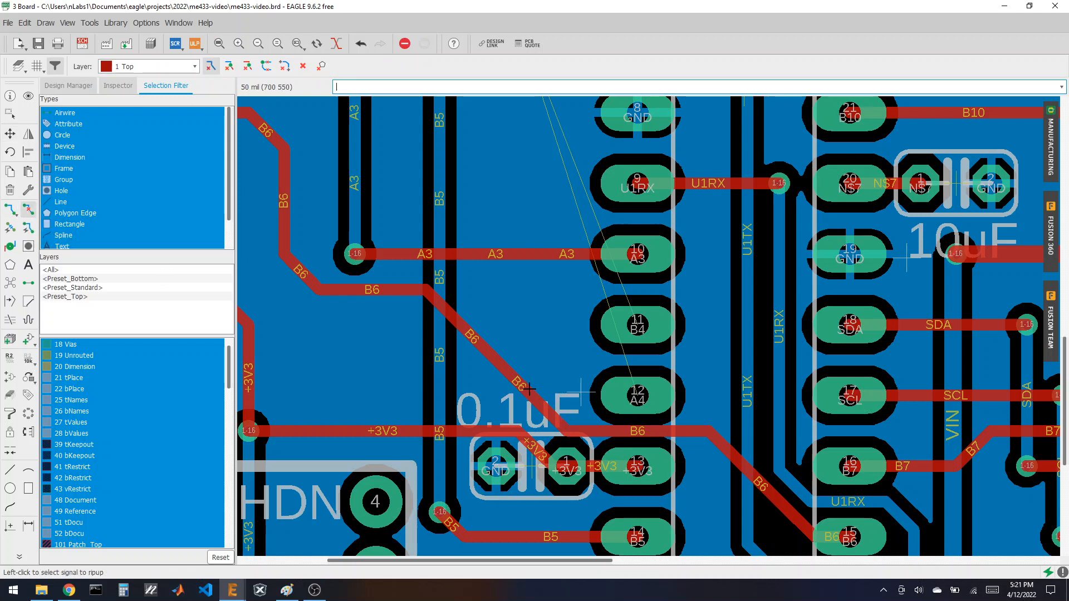
{"action": "left_click", "coordinate": [529, 388]}
- Reroute B6 on the top layer farther from the A4 pin, with diagonal, horizontal and vertical segments rejoining the trace from the header
{"action": "left_click", "coordinate": [10, 209]}
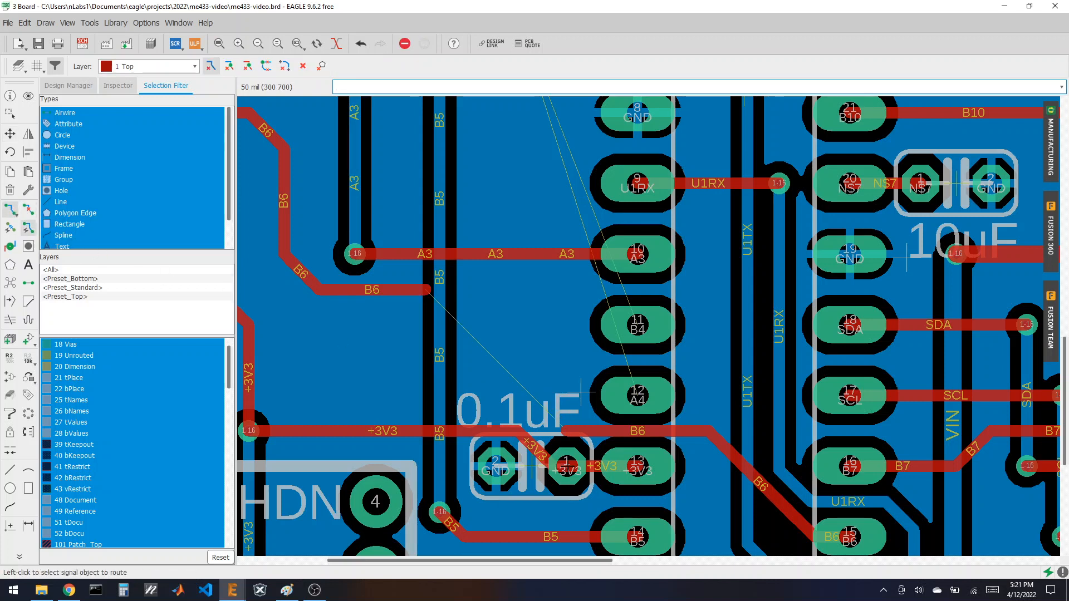
{"action": "left_click", "coordinate": [564, 431]}
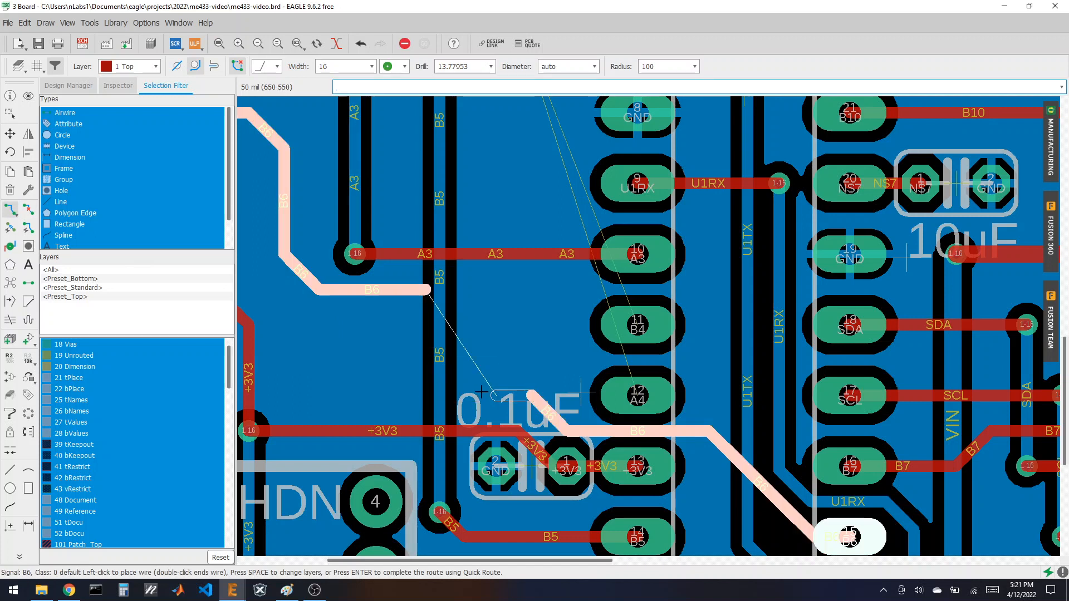
{"action": "left_click", "coordinate": [458, 394]}
{"action": "left_click", "coordinate": [425, 361]}
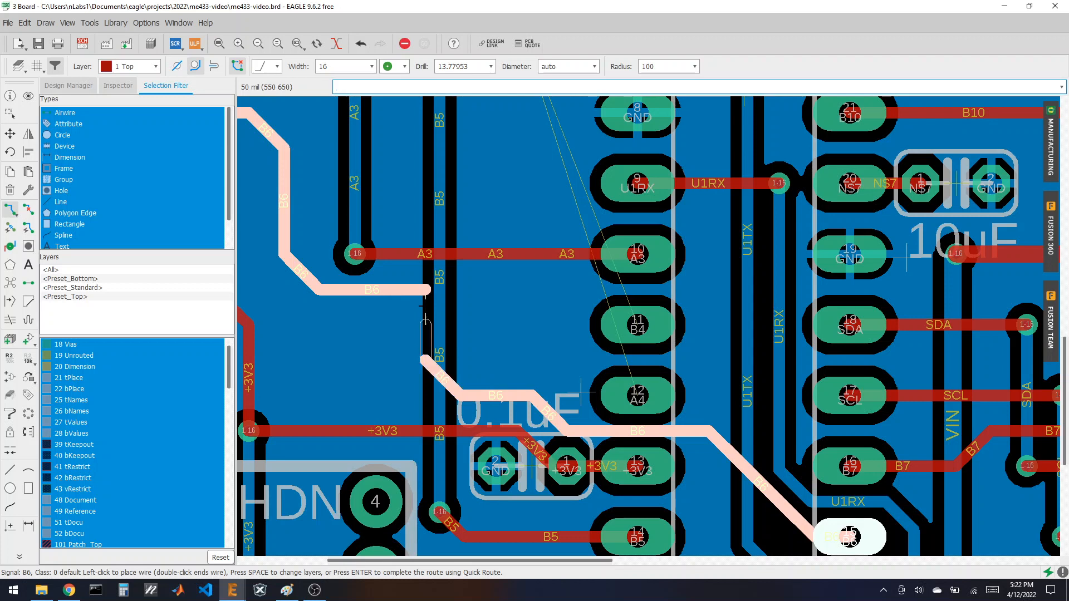
{"action": "left_click", "coordinate": [427, 290]}
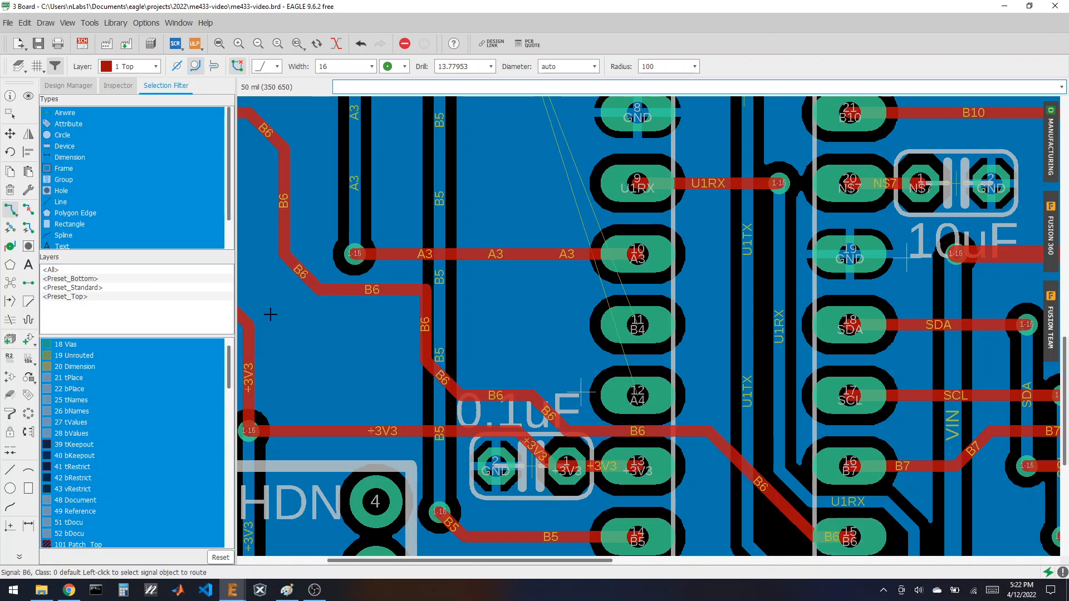
- Move the sharp B6 corner back towards the header to form a single diagonal, and refresh the ratsnest
{"action": "left_click", "coordinate": [10, 134]}
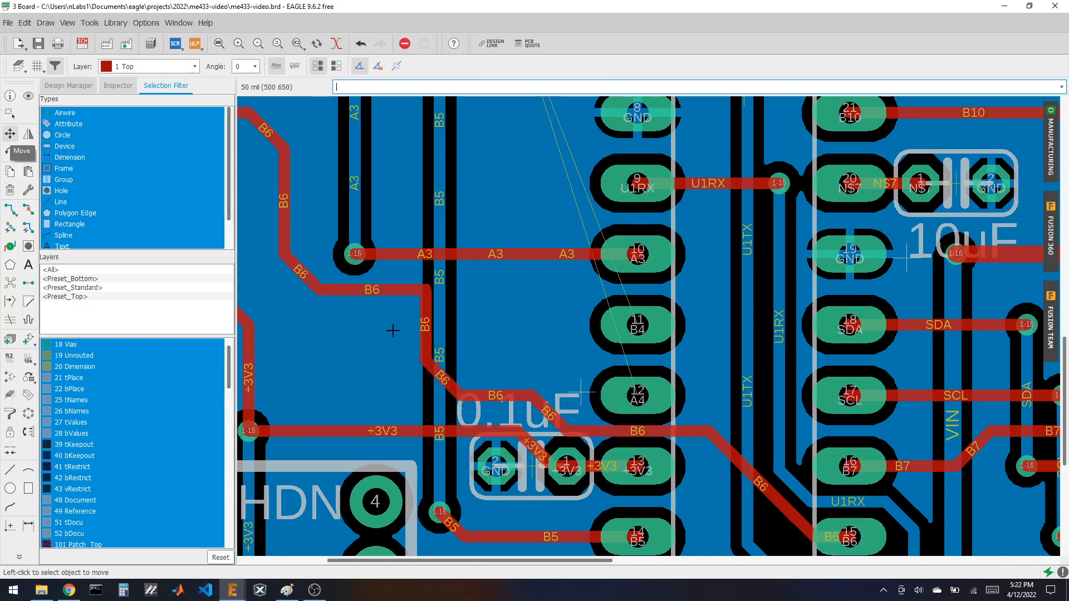
{"action": "left_click", "coordinate": [426, 298]}
{"action": "left_click", "coordinate": [347, 294]}
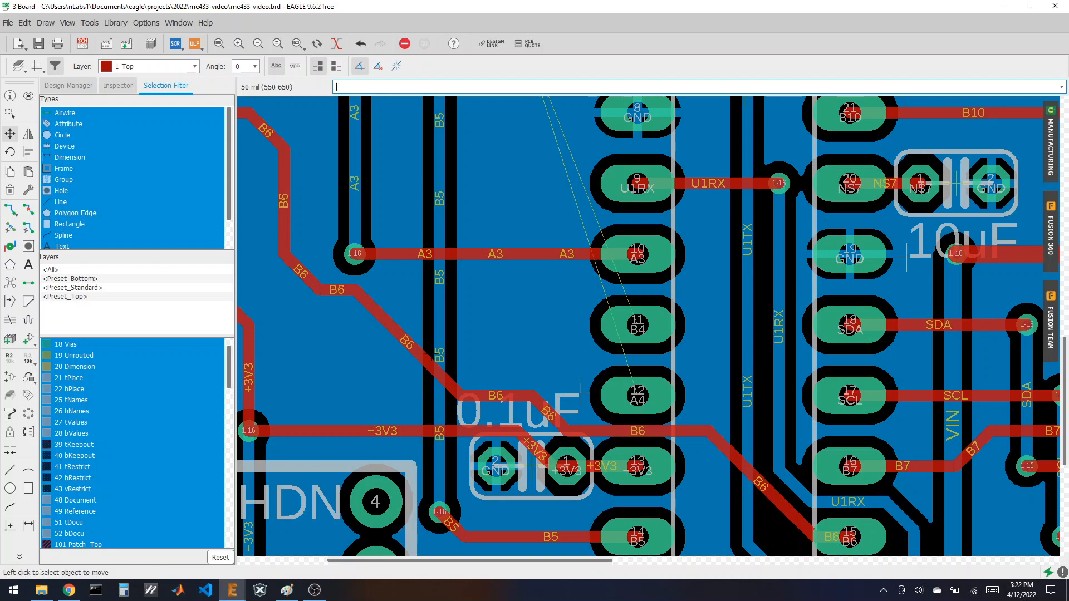
{"action": "scroll", "coordinate": [320, 376], "scroll_direction": "down", "scroll_amount": 2}
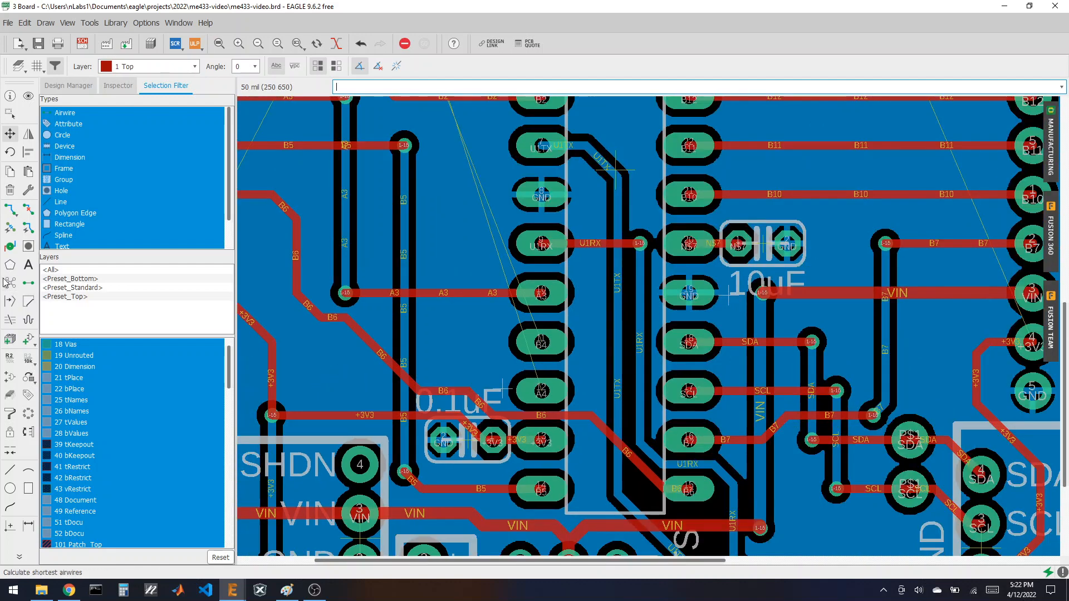
- Route a short 16 mil top-layer A4 trace from PIC32 pin 12 and place a via to the bottom layer beside the B5 vertical
{"action": "scroll", "coordinate": [562, 432], "scroll_direction": "down", "scroll_amount": 2}
{"action": "scroll", "coordinate": [543, 411], "scroll_direction": "up", "scroll_amount": 4}
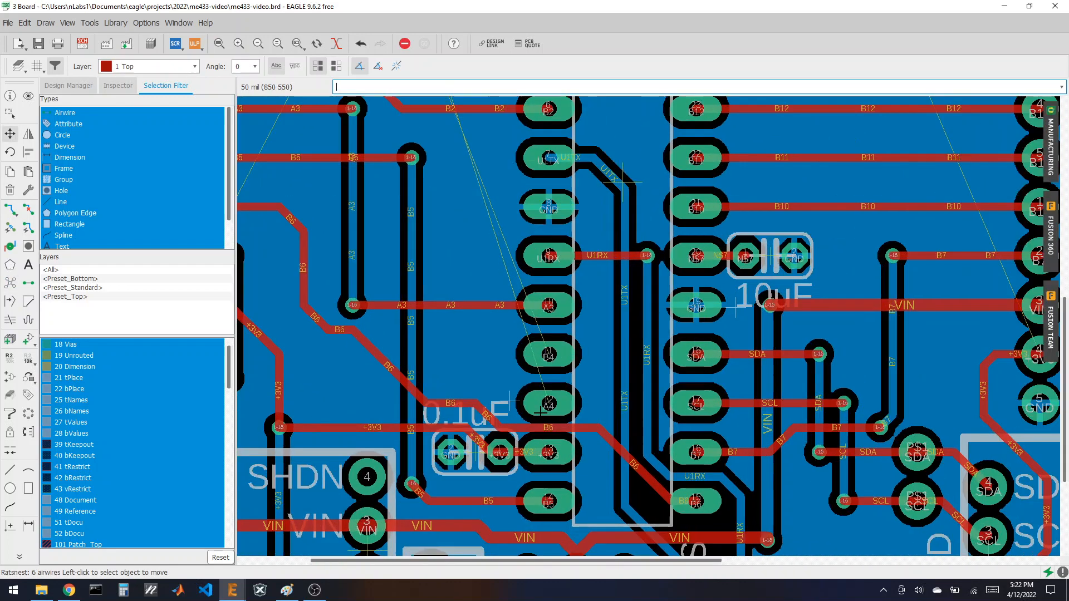
{"action": "scroll", "coordinate": [577, 471], "scroll_direction": "down", "scroll_amount": 3}
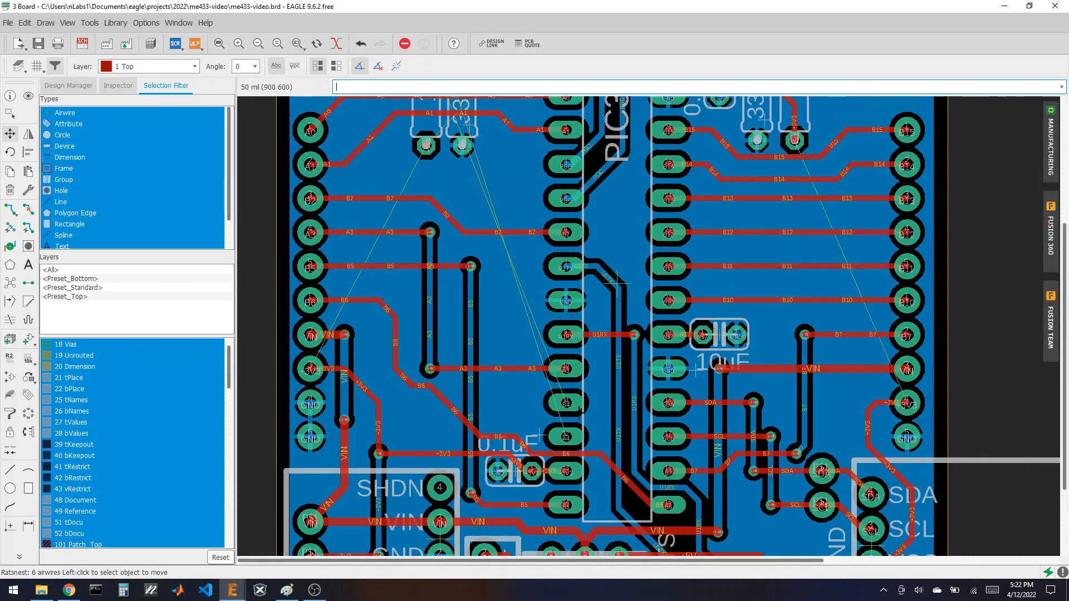
{"action": "scroll", "coordinate": [620, 282], "scroll_direction": "down", "scroll_amount": 2}
{"action": "scroll", "coordinate": [604, 315], "scroll_direction": "up", "scroll_amount": 2}
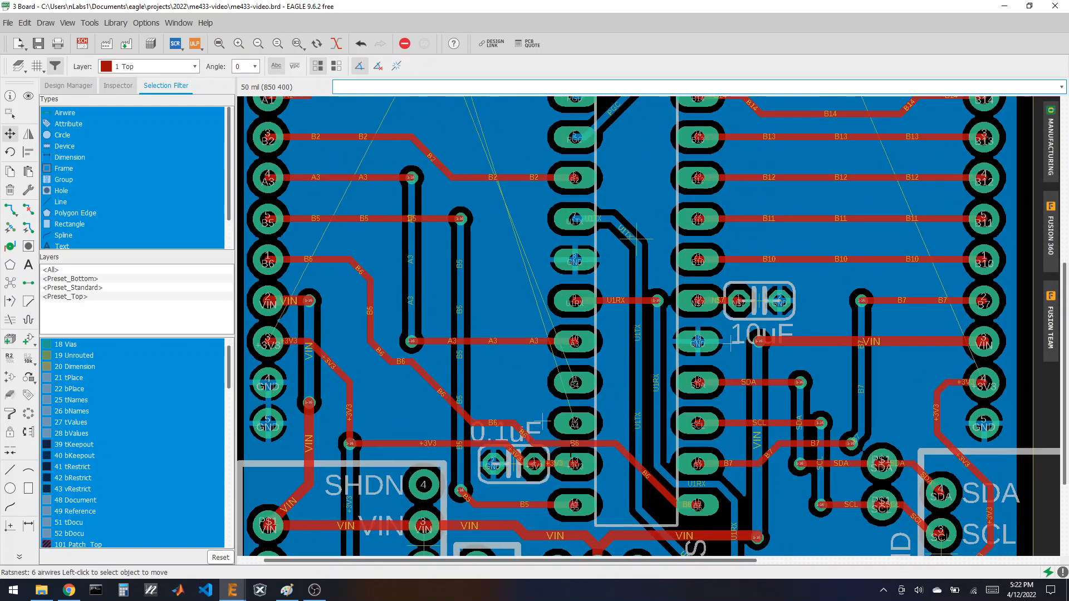
{"action": "left_click", "coordinate": [11, 210]}
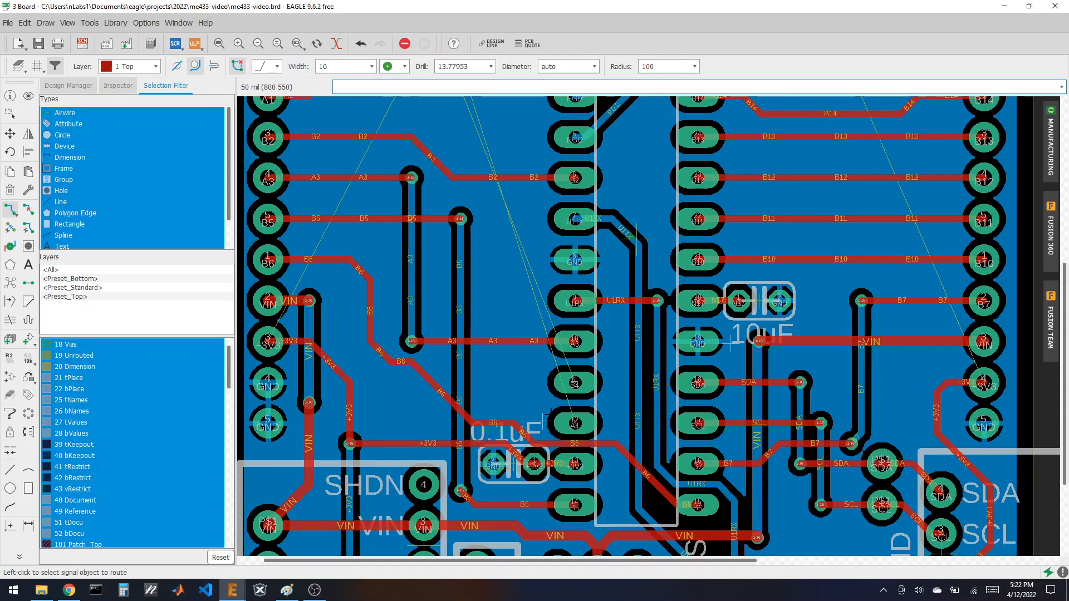
{"action": "left_click", "coordinate": [544, 415]}
{"action": "key", "text": "alt"}
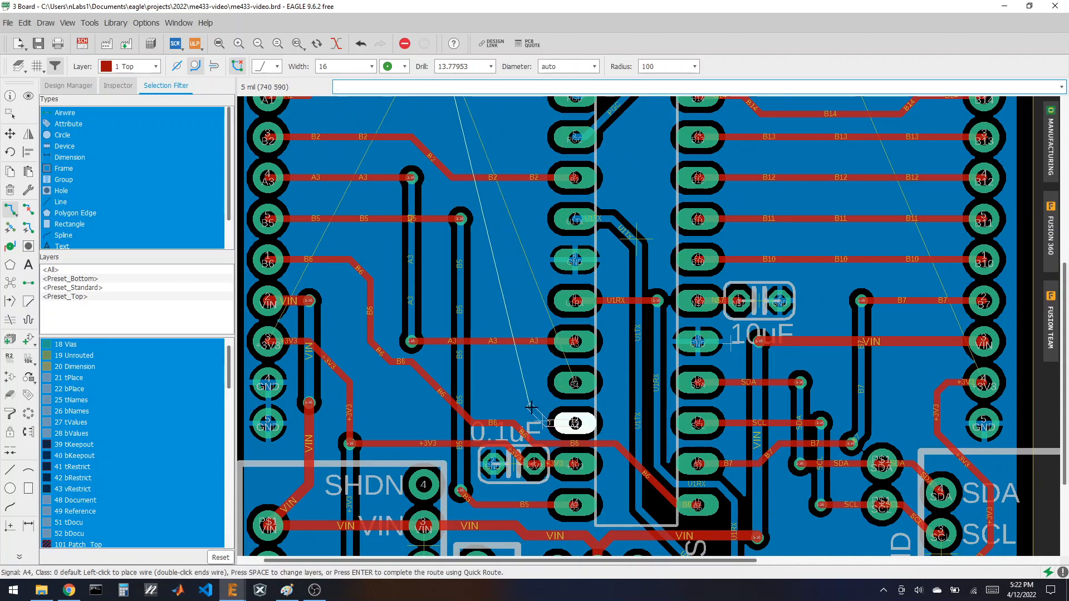
{"action": "left_click", "coordinate": [536, 409], "text": "alt"}
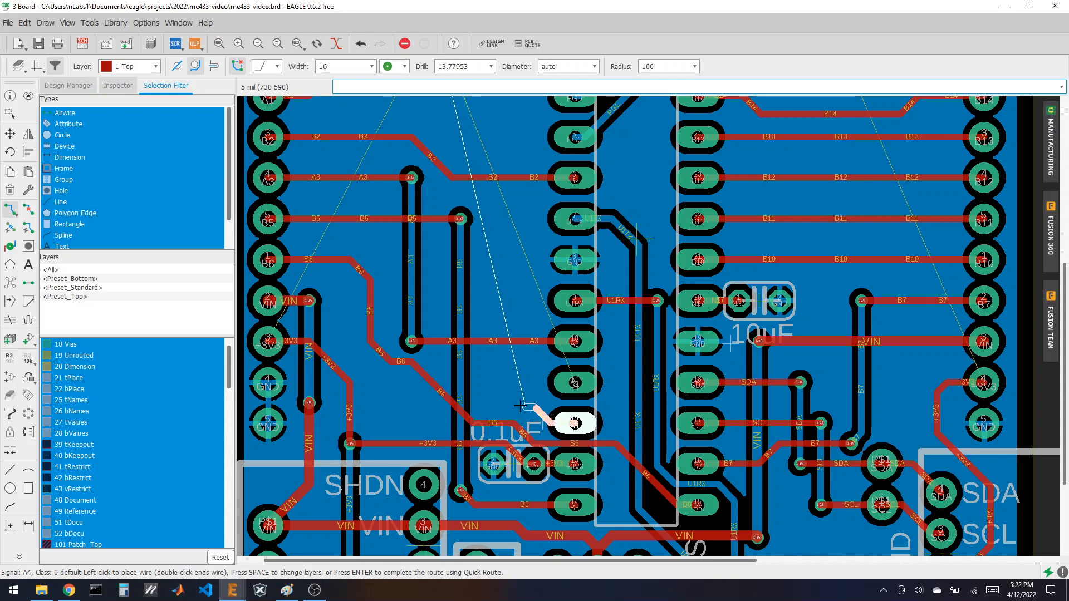
{"action": "left_click", "coordinate": [486, 397], "text": "alt"}
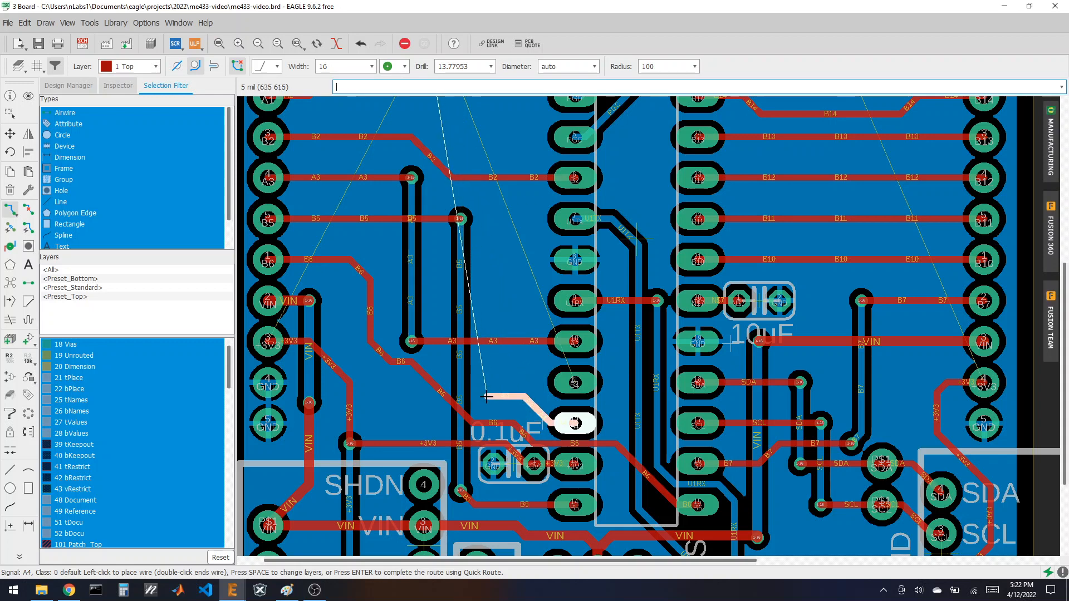
{"action": "left_click", "coordinate": [129, 71]}
{"action": "left_click", "coordinate": [131, 91]}
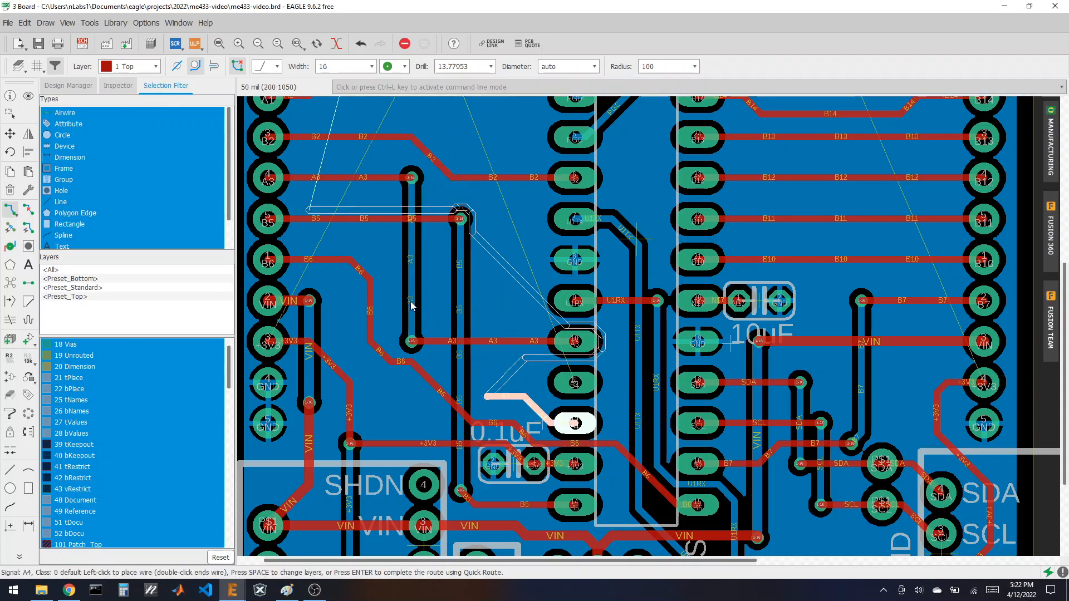
{"action": "left_click", "coordinate": [487, 395]}
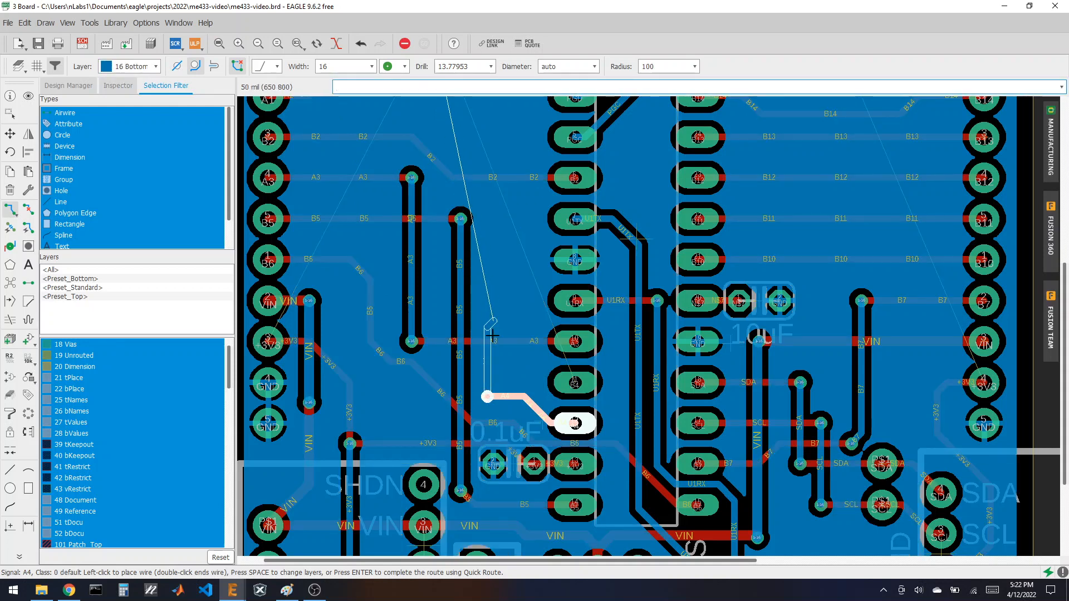
- Run the A4 bottom-layer trace vertically from the via, parallel to the B5 vertical, and end it just past the B2 trace
{"action": "scroll", "coordinate": [491, 332], "scroll_direction": "down", "scroll_amount": 3}
{"action": "scroll", "coordinate": [489, 203], "scroll_direction": "up", "scroll_amount": 2}
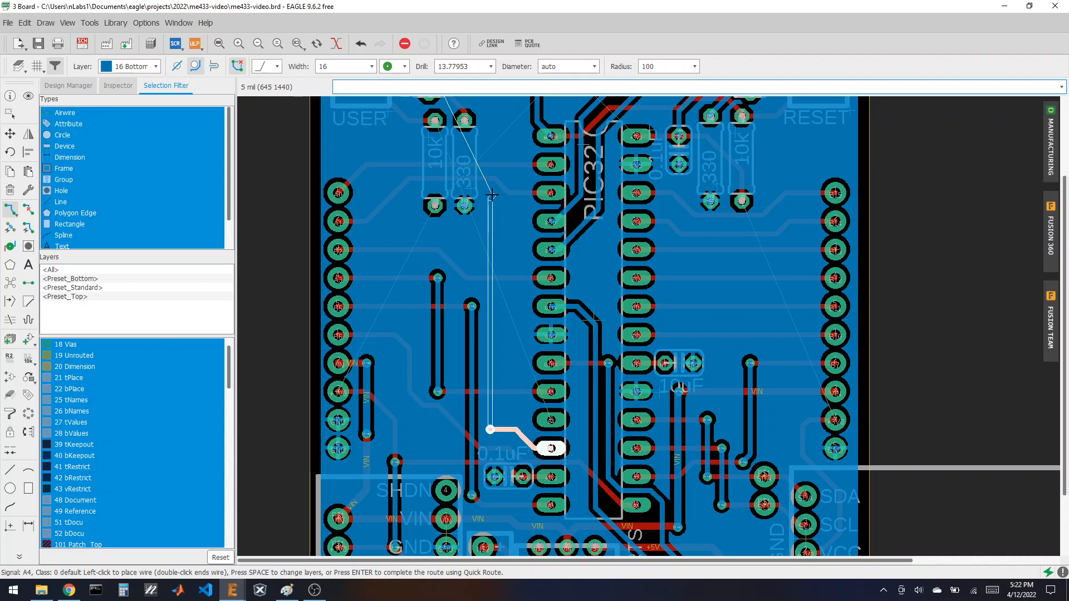
{"action": "scroll", "coordinate": [501, 298], "scroll_direction": "down", "scroll_amount": 2}
{"action": "scroll", "coordinate": [496, 292], "scroll_direction": "up", "scroll_amount": 3}
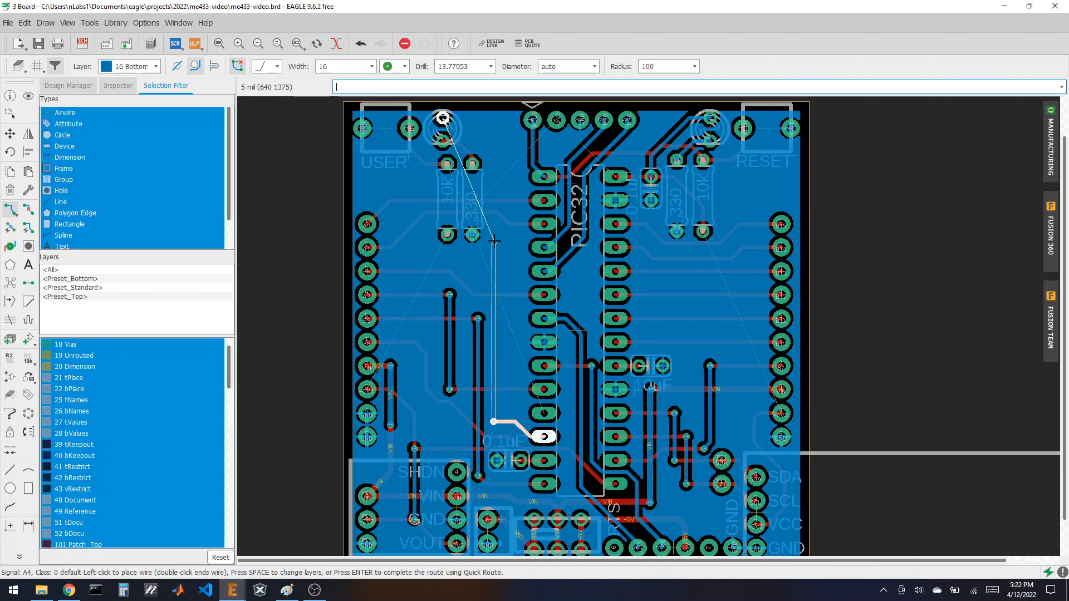
{"action": "double_click", "coordinate": [494, 291]}
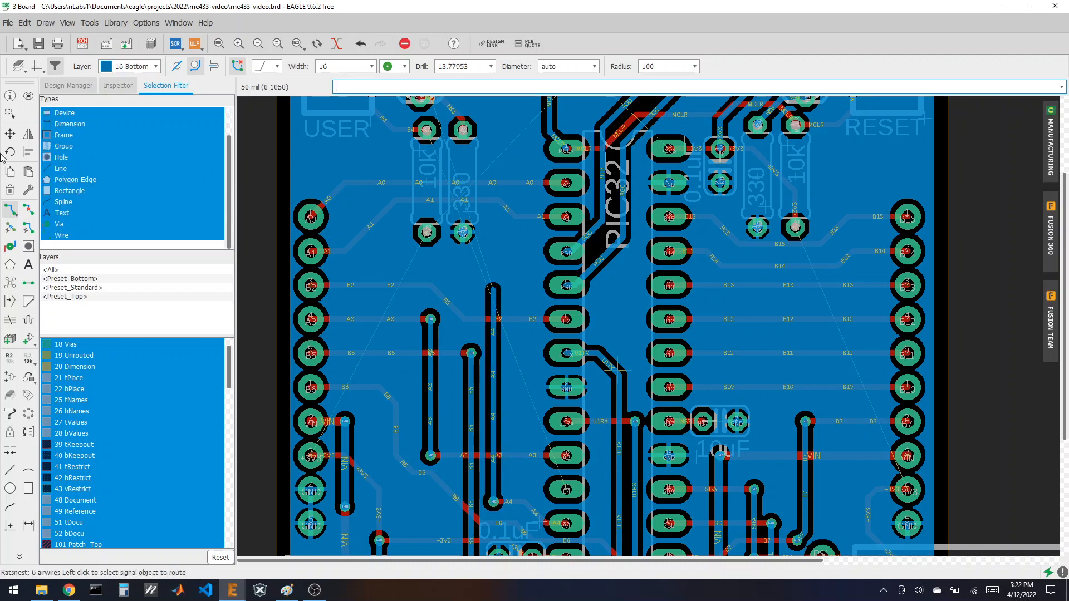
- Route a short 16 mil top-layer B4 trace from PIC32 pin 11 and place a via to the bottom layer beside the A4 vertical
{"action": "left_click", "coordinate": [130, 66]}
{"action": "left_click", "coordinate": [125, 78]}
{"action": "scroll", "coordinate": [367, 190], "scroll_direction": "down", "scroll_amount": 2}
{"action": "scroll", "coordinate": [487, 357], "scroll_direction": "up", "scroll_amount": 3}
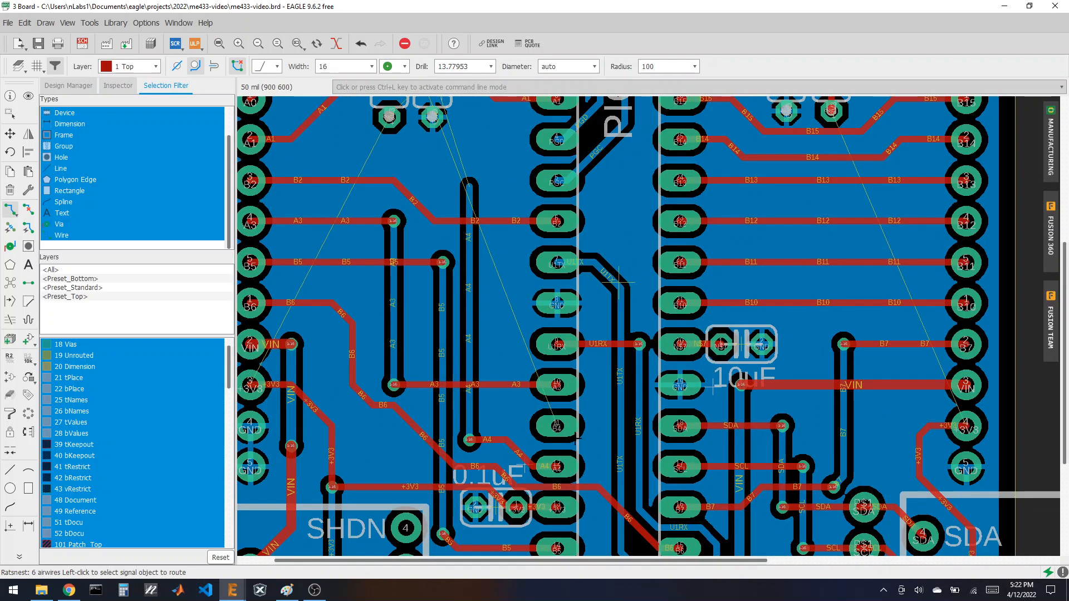
{"action": "left_click", "coordinate": [556, 426]}
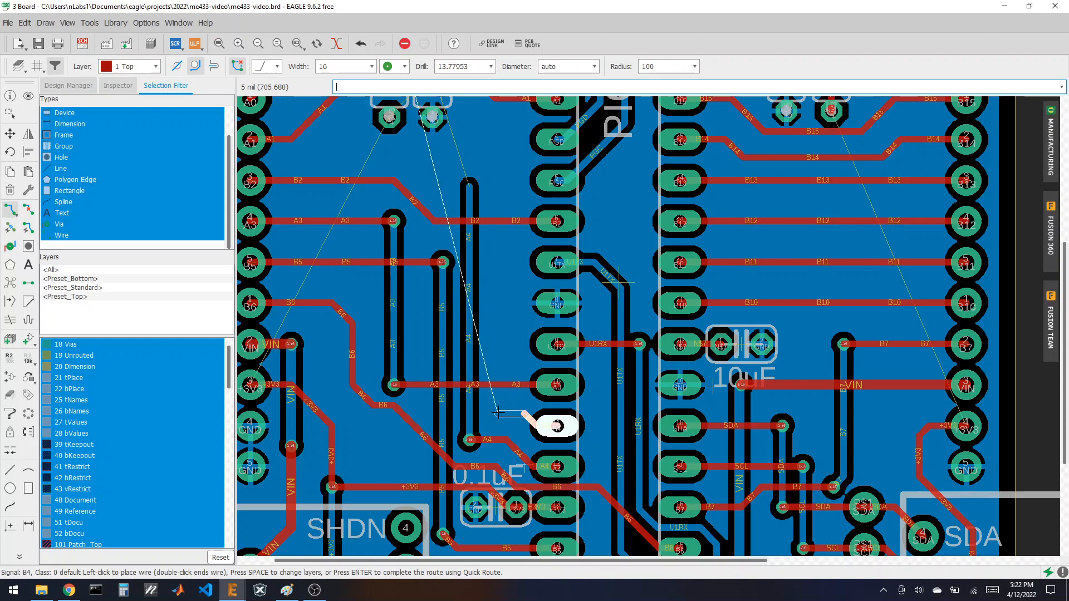
{"action": "left_click", "coordinate": [125, 67]}
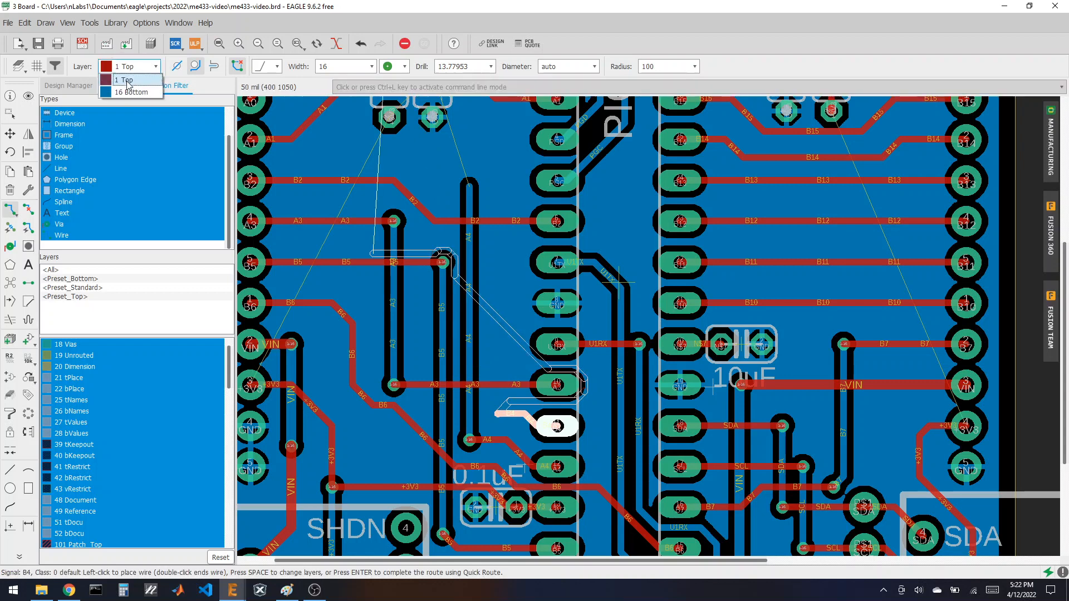
{"action": "left_click", "coordinate": [127, 91]}
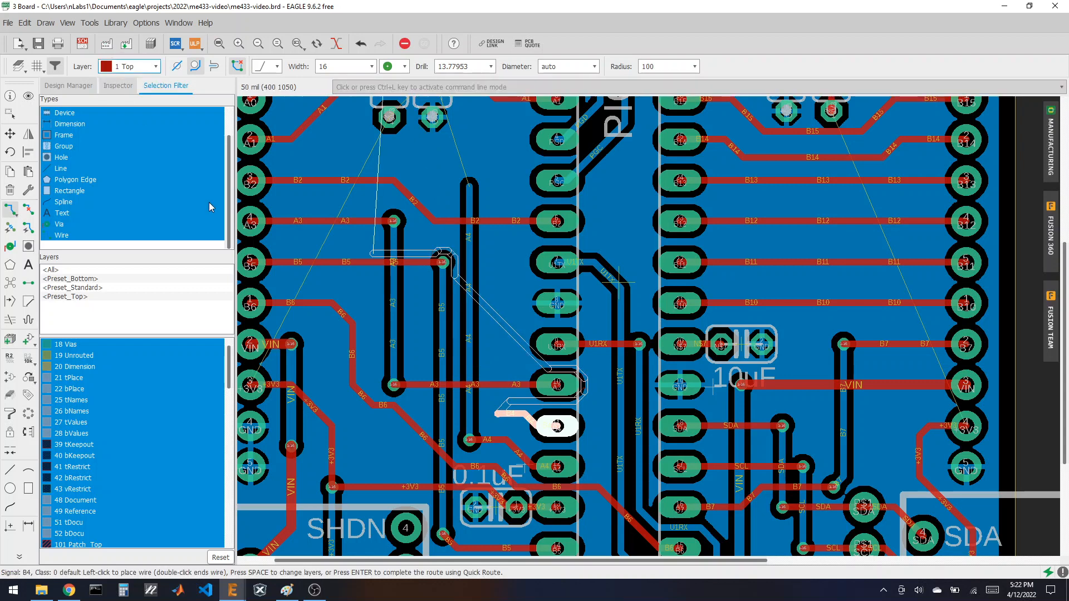
{"action": "left_click", "coordinate": [497, 414]}
{"action": "key", "text": "space"}
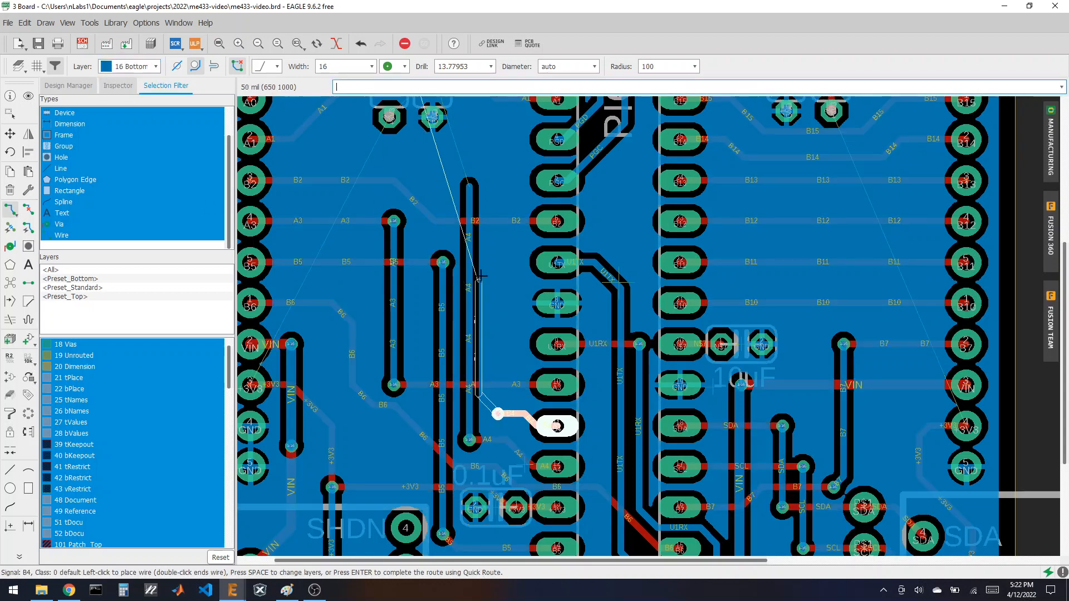
- Run the B4 bottom-layer trace vertically from its via, parallel to the A4 vertical, and end it just past the B2 trace
{"action": "double_click", "coordinate": [497, 181]}
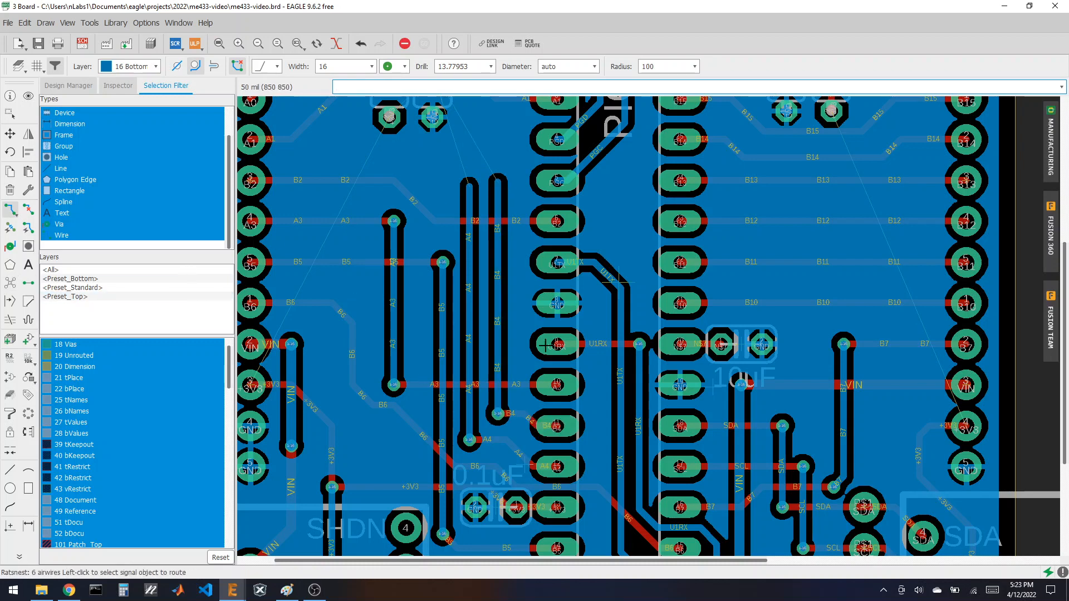
{"action": "scroll", "coordinate": [512, 340], "scroll_direction": "down", "scroll_amount": 2}
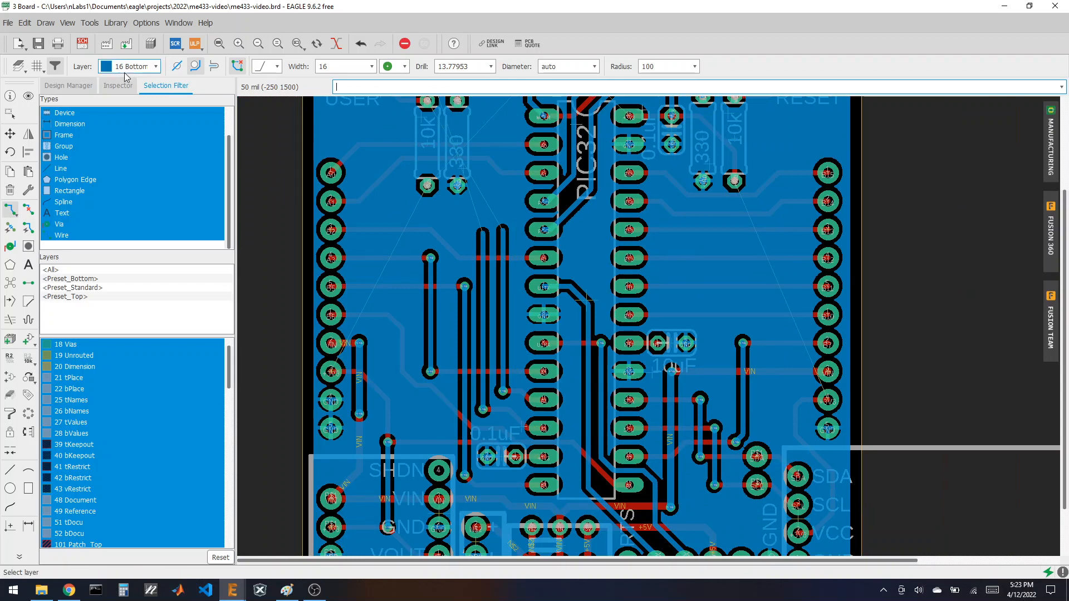
- Examine the remaining airwires near the USER button on the Top layer, highlighting the B4 and A4 signals to trace their destinations
{"action": "left_click", "coordinate": [130, 66]}
{"action": "left_click", "coordinate": [125, 78]}
{"action": "scroll", "coordinate": [424, 383], "scroll_direction": "down", "scroll_amount": 2}
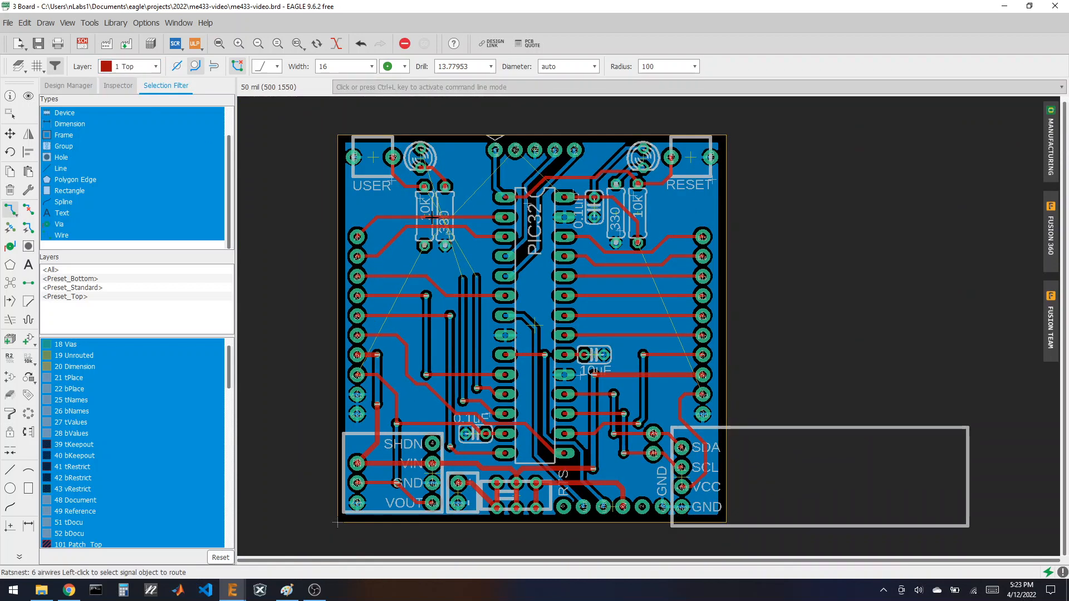
{"action": "scroll", "coordinate": [418, 177], "scroll_direction": "up", "scroll_amount": 3}
{"action": "scroll", "coordinate": [408, 145], "scroll_direction": "up", "scroll_amount": 1}
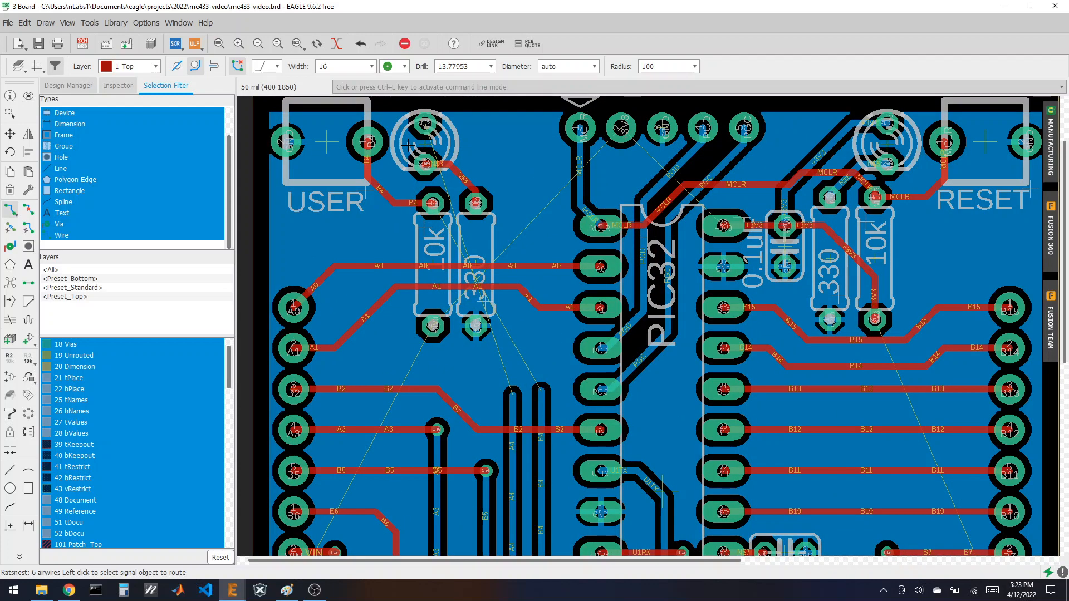
{"action": "scroll", "coordinate": [462, 307], "scroll_direction": "up", "scroll_amount": 1}
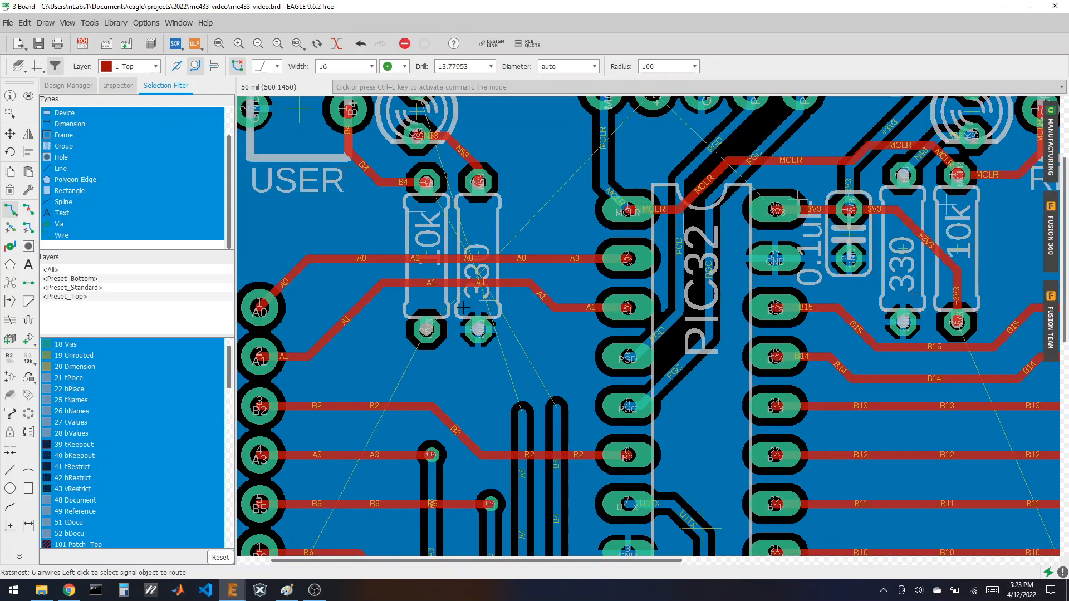
{"action": "scroll", "coordinate": [427, 333], "scroll_direction": "down", "scroll_amount": 2}
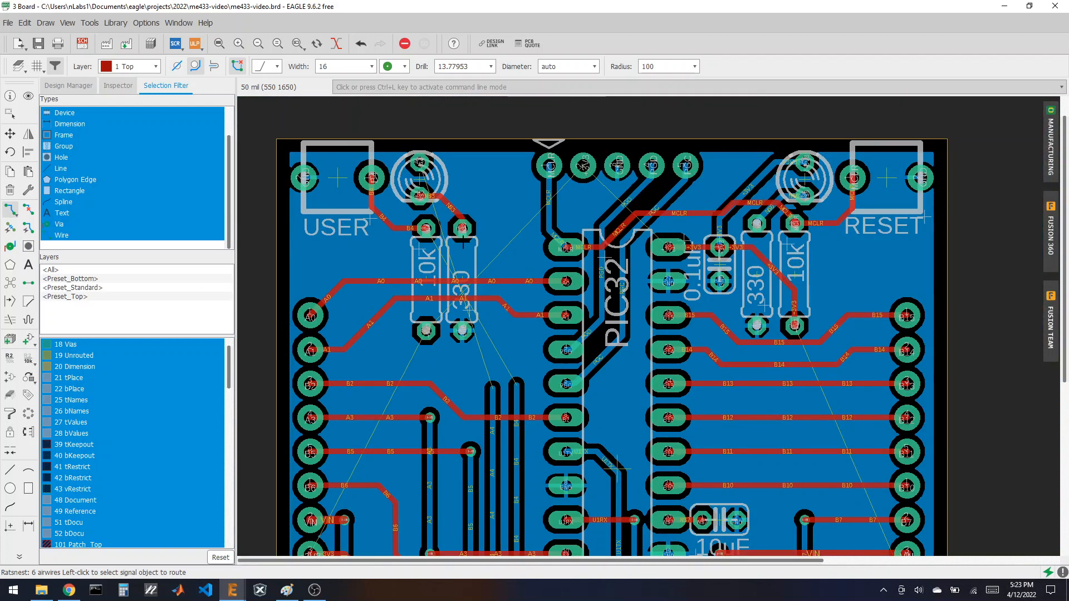
{"action": "scroll", "coordinate": [463, 240], "scroll_direction": "up", "scroll_amount": 1}
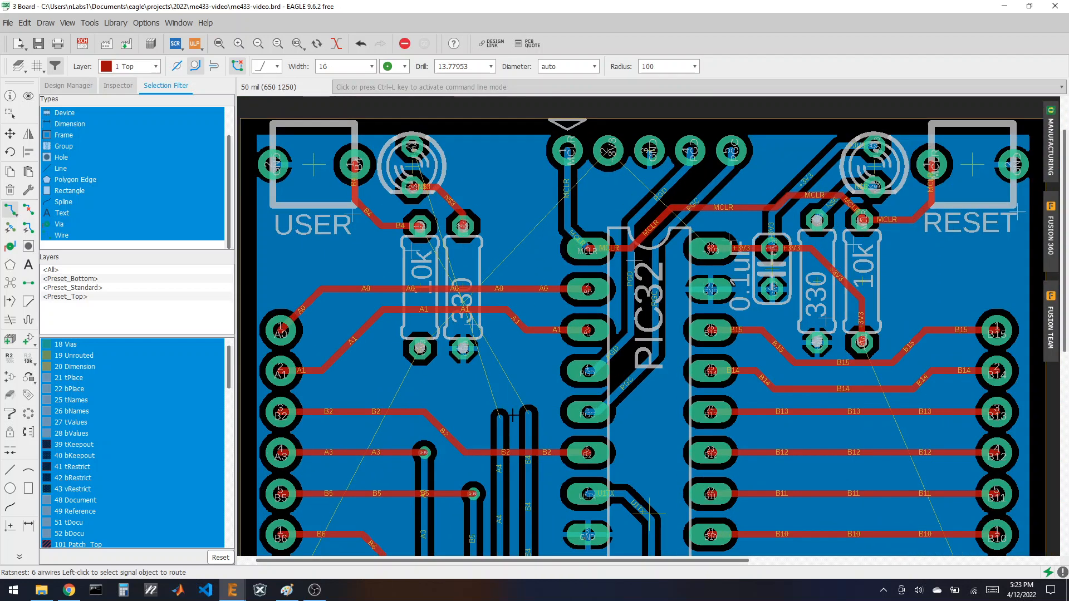
{"action": "left_click", "coordinate": [28, 96]}
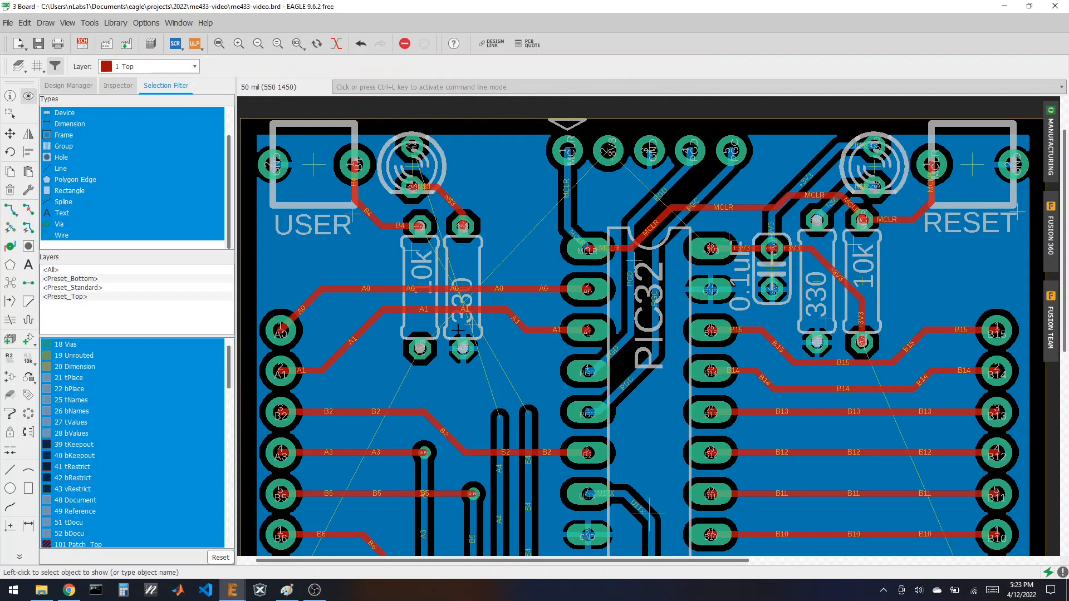
{"action": "left_click", "coordinate": [517, 387]}
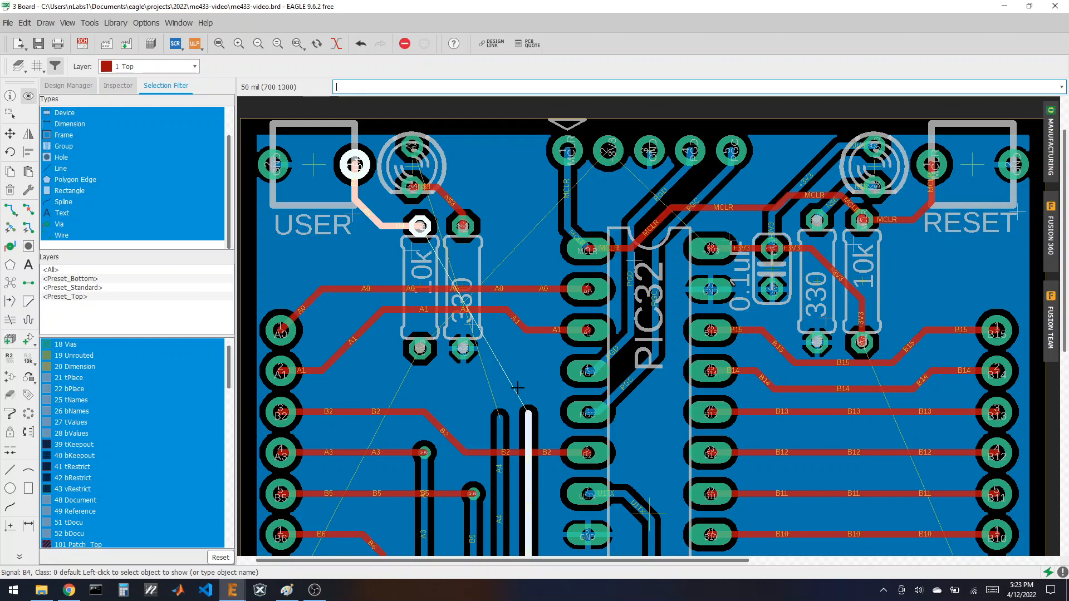
{"action": "left_click", "coordinate": [491, 397]}
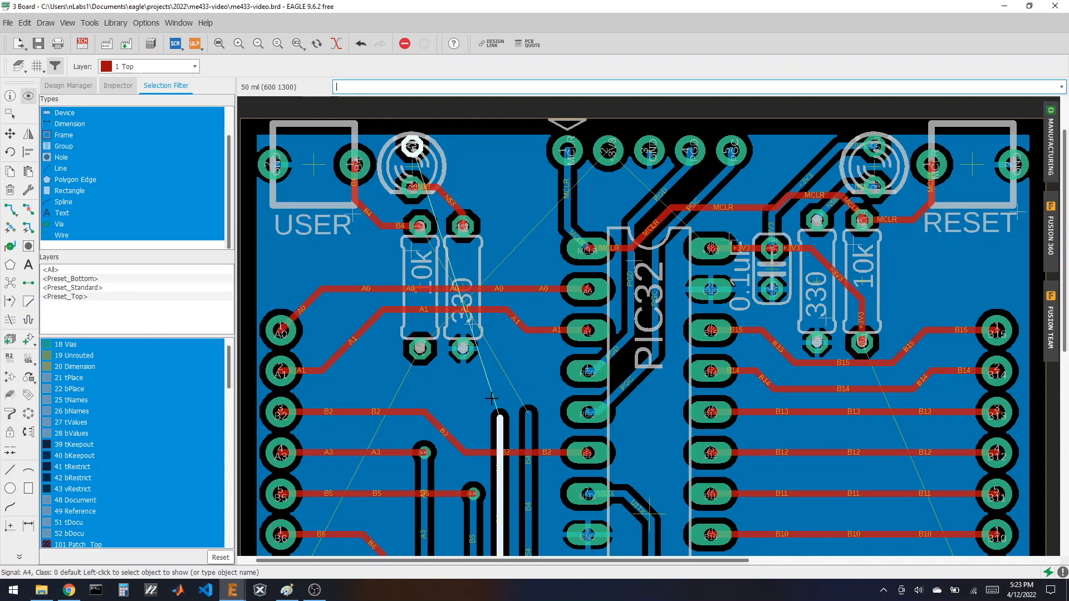
{"action": "scroll", "coordinate": [492, 398], "scroll_direction": "down", "scroll_amount": 3}
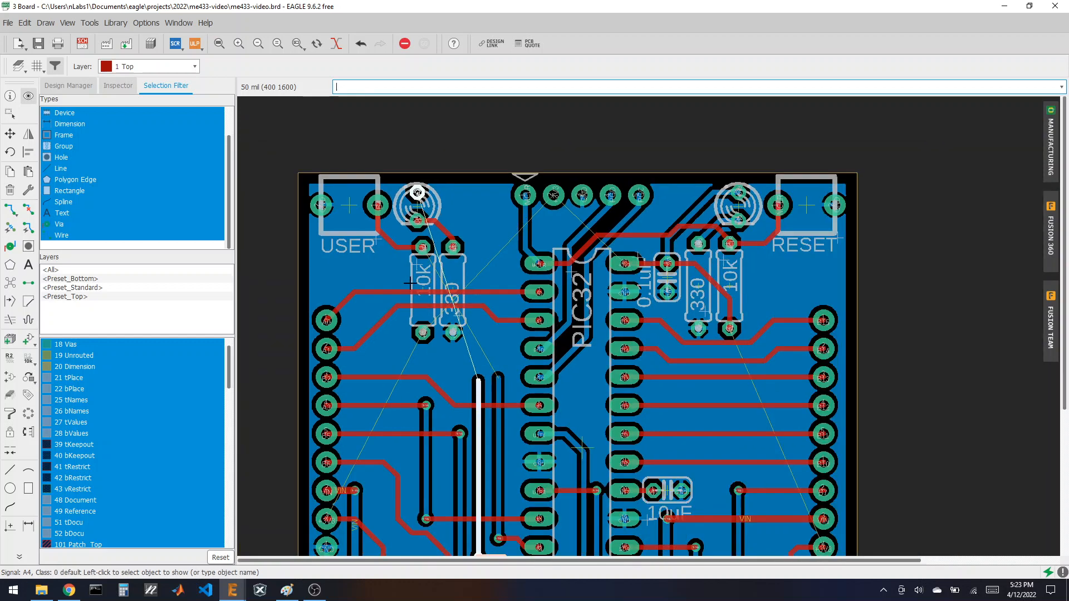
{"action": "scroll", "coordinate": [462, 345], "scroll_direction": "up", "scroll_amount": 3}
{"action": "scroll", "coordinate": [457, 340], "scroll_direction": "up", "scroll_amount": 2}
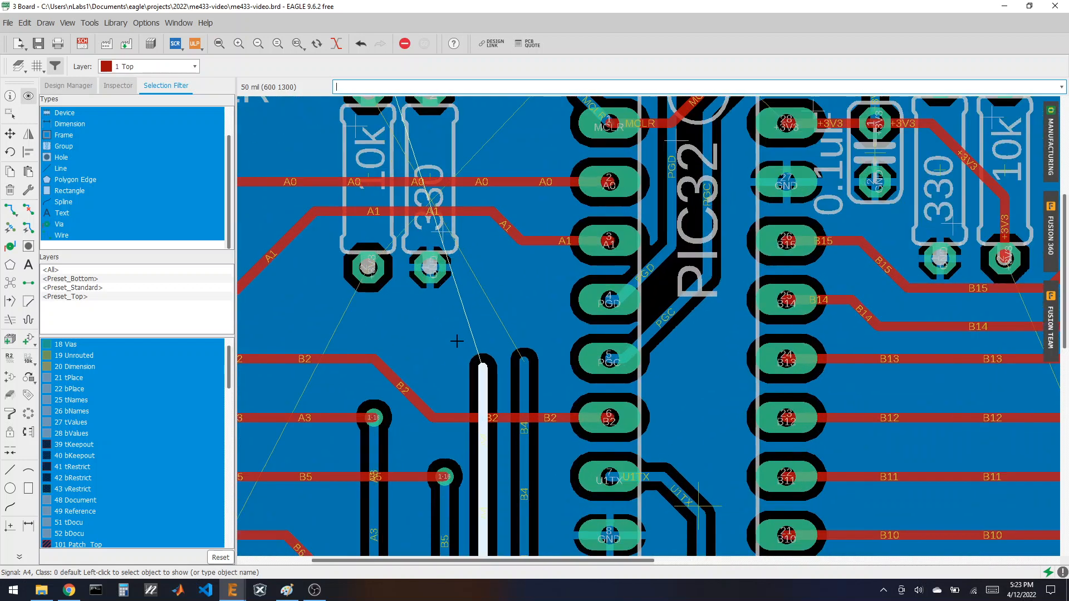
{"action": "scroll", "coordinate": [478, 335], "scroll_direction": "down", "scroll_amount": 2}
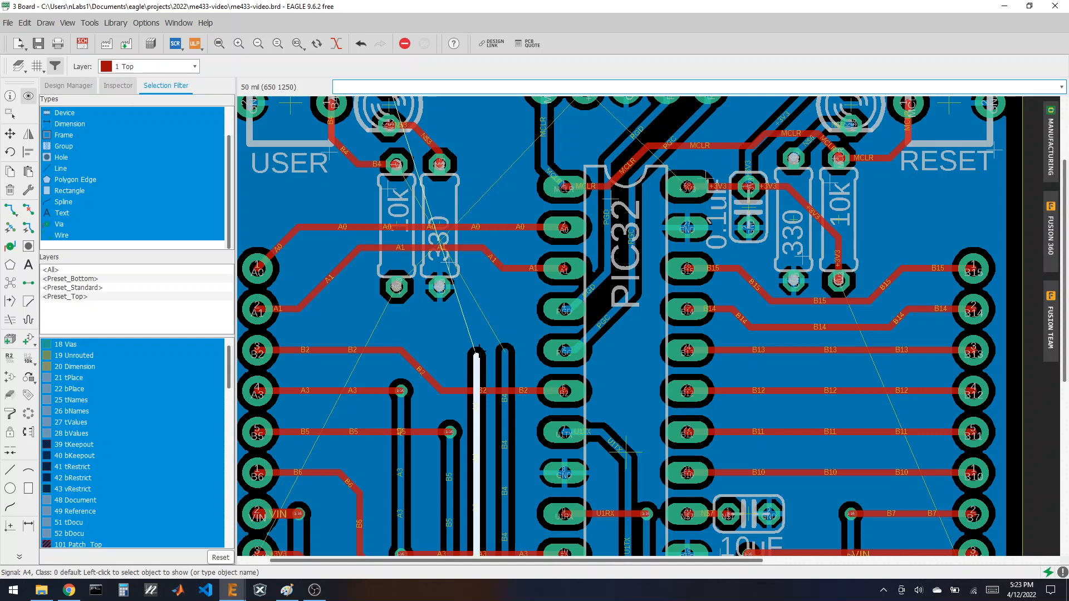
- Try shortening the A4 vertical to the B2 trace and routing it at 16 mil on the bottom layer around the USER-side 10k resistor, past A0
{"action": "left_click", "coordinate": [10, 134]}
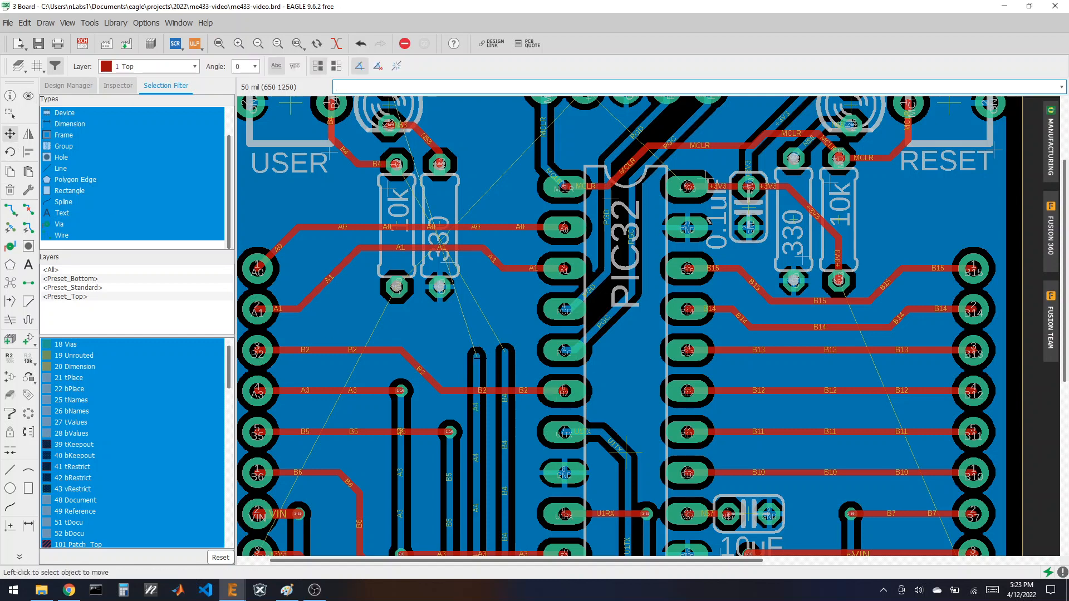
{"action": "left_click", "coordinate": [488, 356]}
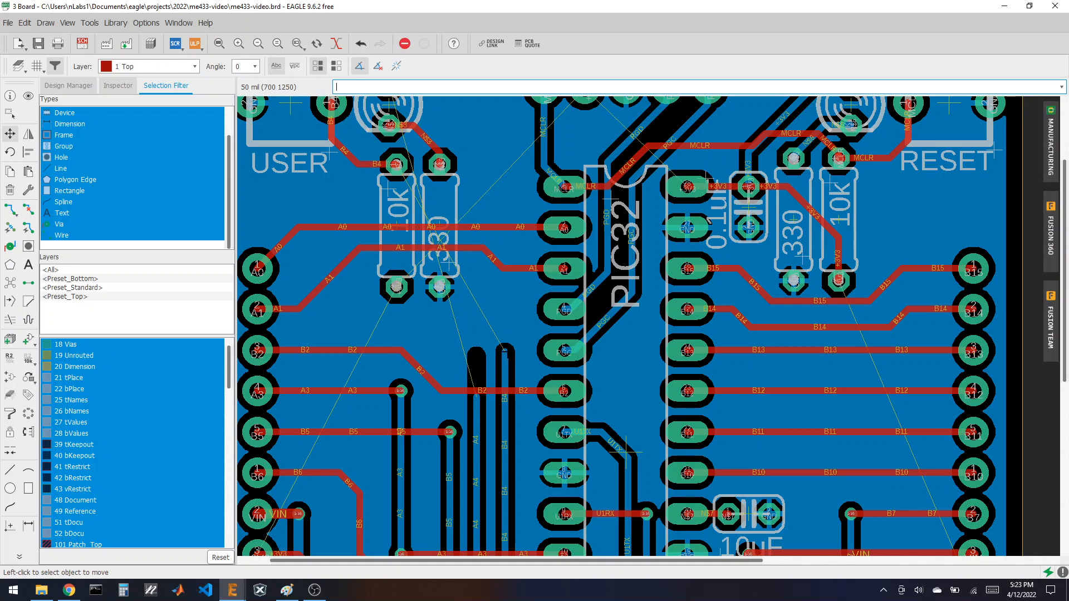
{"action": "left_click", "coordinate": [10, 209]}
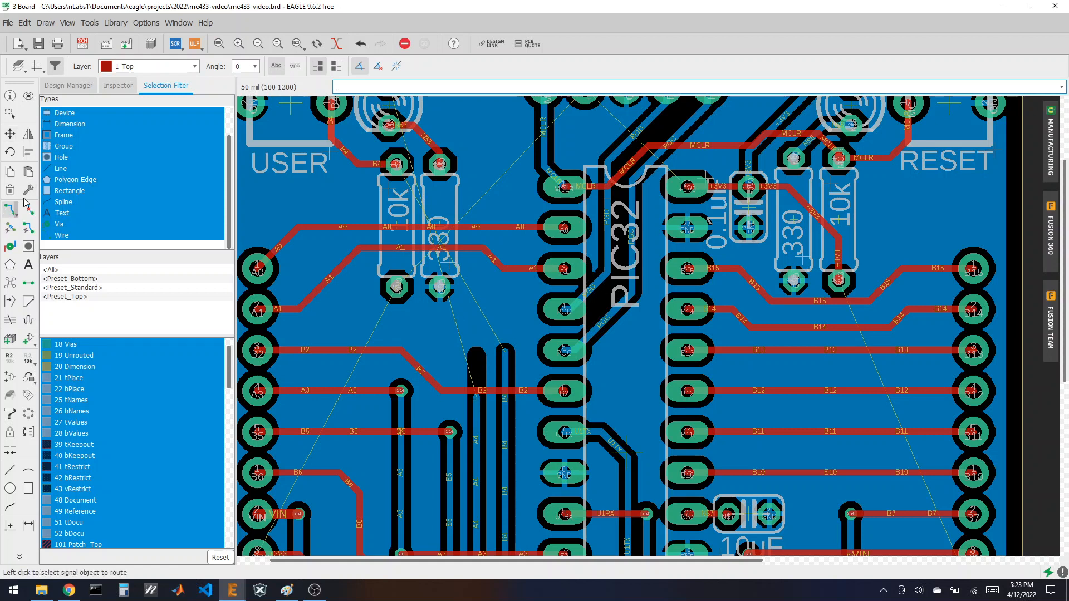
{"action": "left_click", "coordinate": [138, 66]}
{"action": "left_click", "coordinate": [131, 92]}
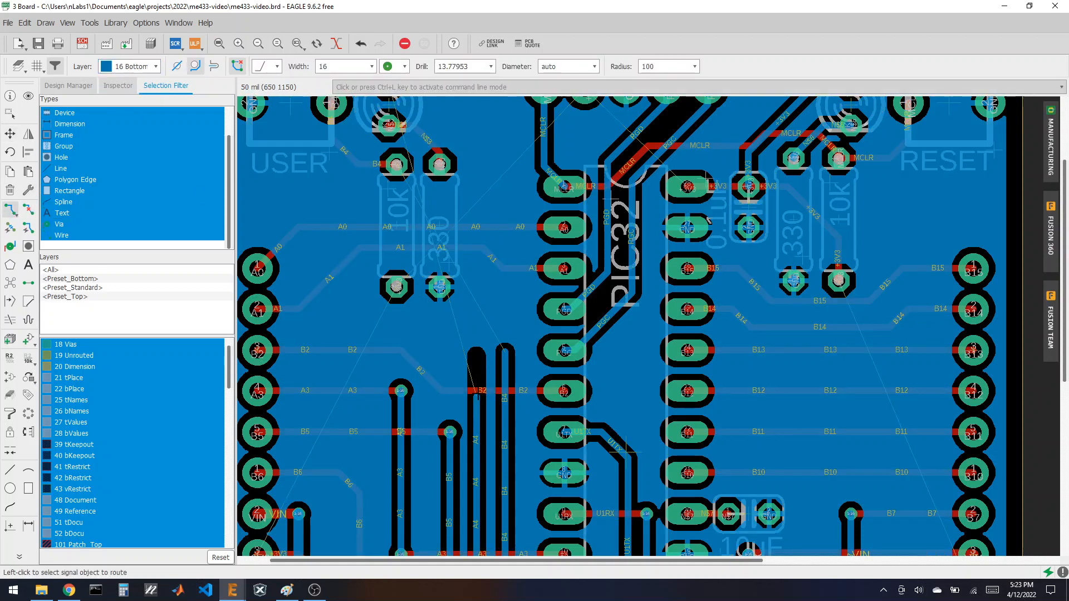
{"action": "left_click", "coordinate": [477, 393]}
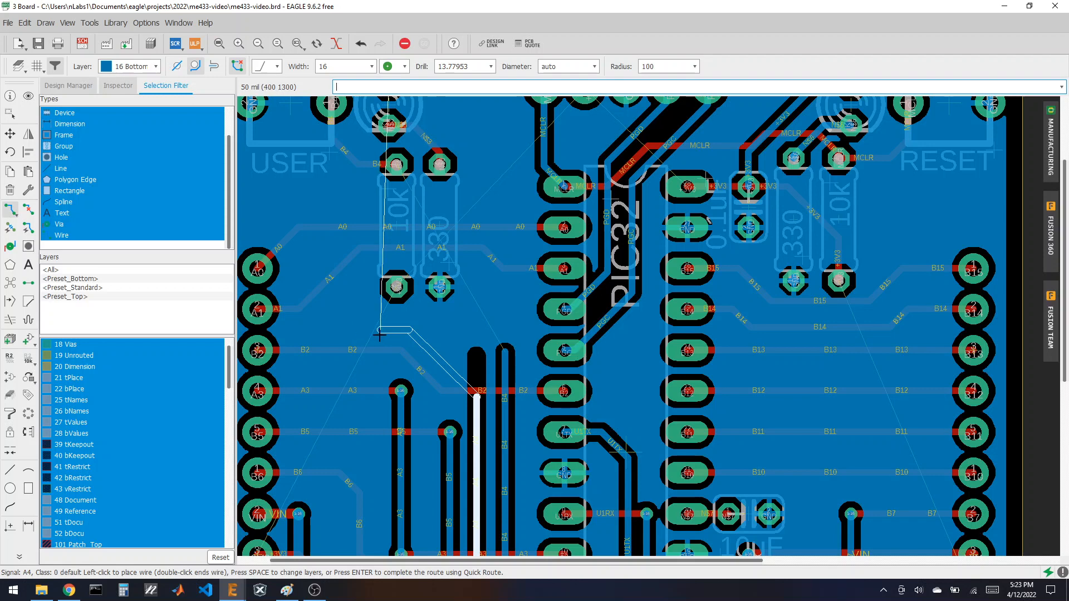
{"action": "left_click", "coordinate": [379, 329]}
{"action": "left_click", "coordinate": [335, 280]}
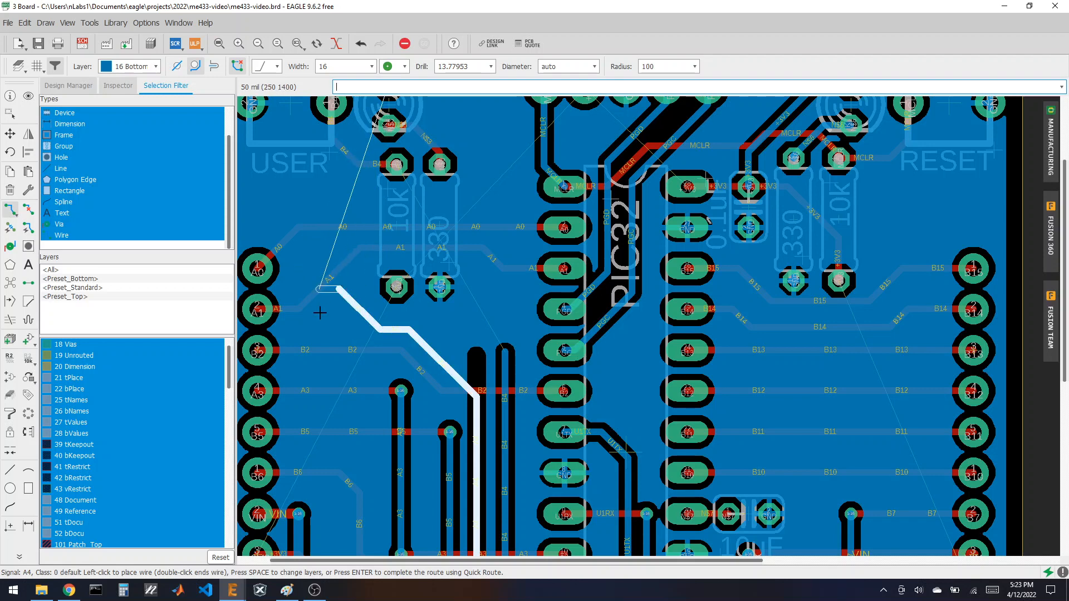
{"action": "scroll", "coordinate": [309, 319], "scroll_direction": "down", "scroll_amount": 2}
{"action": "scroll", "coordinate": [326, 209], "scroll_direction": "up", "scroll_amount": 2}
{"action": "scroll", "coordinate": [326, 209], "scroll_direction": "up", "scroll_amount": 2}
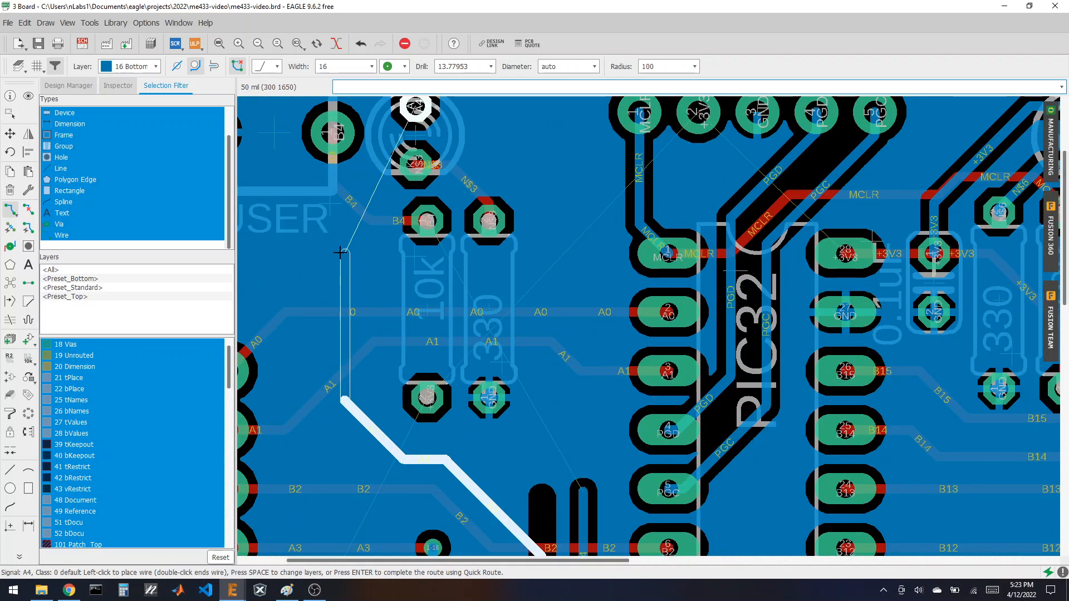
{"action": "double_click", "coordinate": [340, 252]}
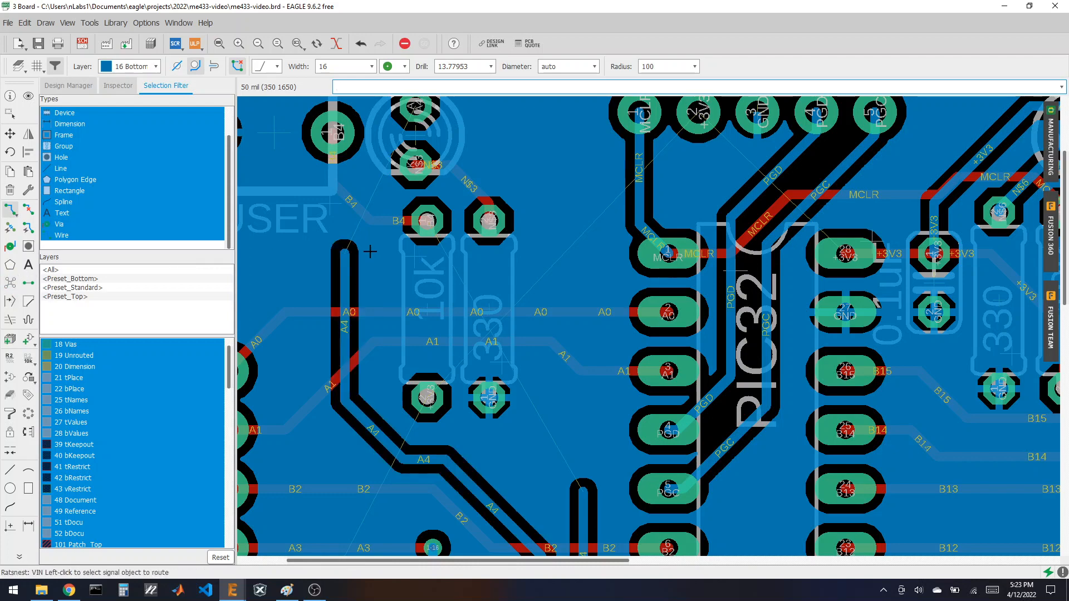
{"action": "scroll", "coordinate": [395, 303], "scroll_direction": "down", "scroll_amount": 4}
{"action": "scroll", "coordinate": [395, 302], "scroll_direction": "up", "scroll_amount": 3}
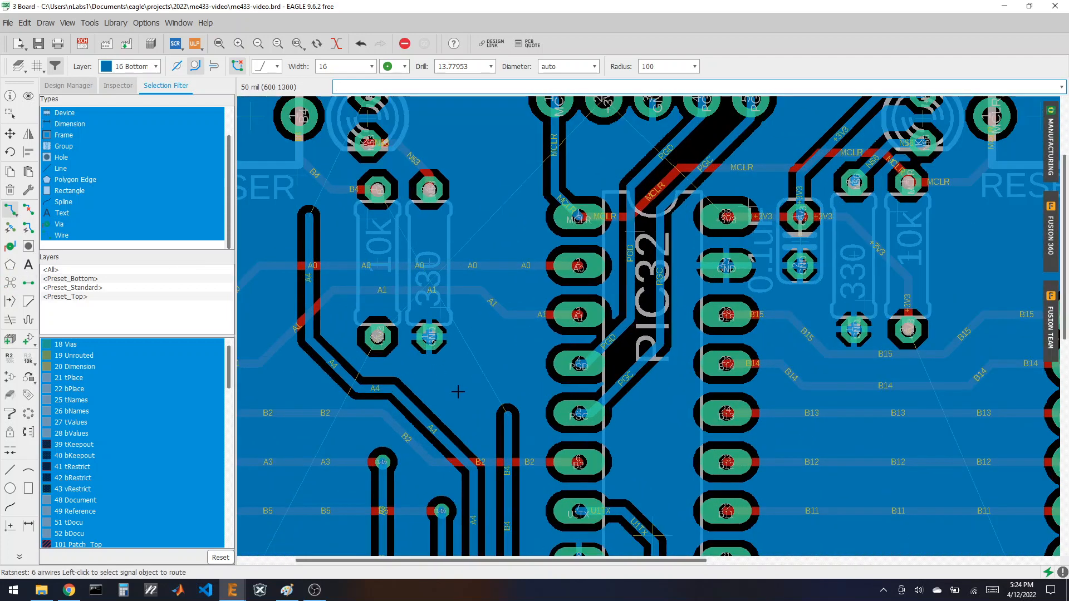
{"action": "scroll", "coordinate": [518, 242], "scroll_direction": "down", "scroll_amount": 2}
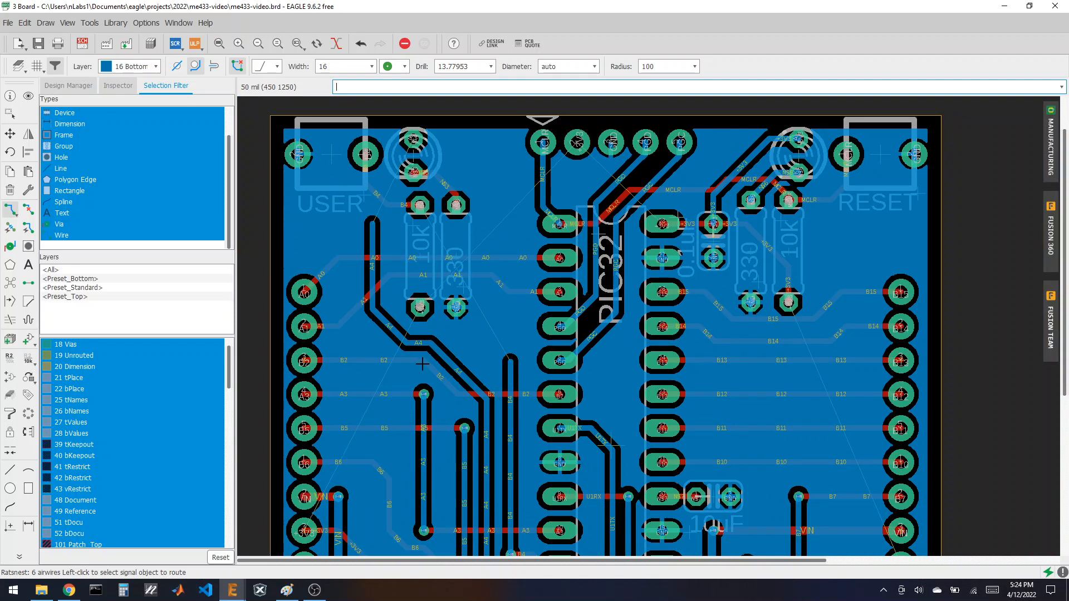
- Undo the A4 route around the 10k resistor and the shortening of its vertical, and refresh the ratsnest
{"action": "key", "text": "ctrl+z"}
{"action": "key", "text": "ctrl+z"}
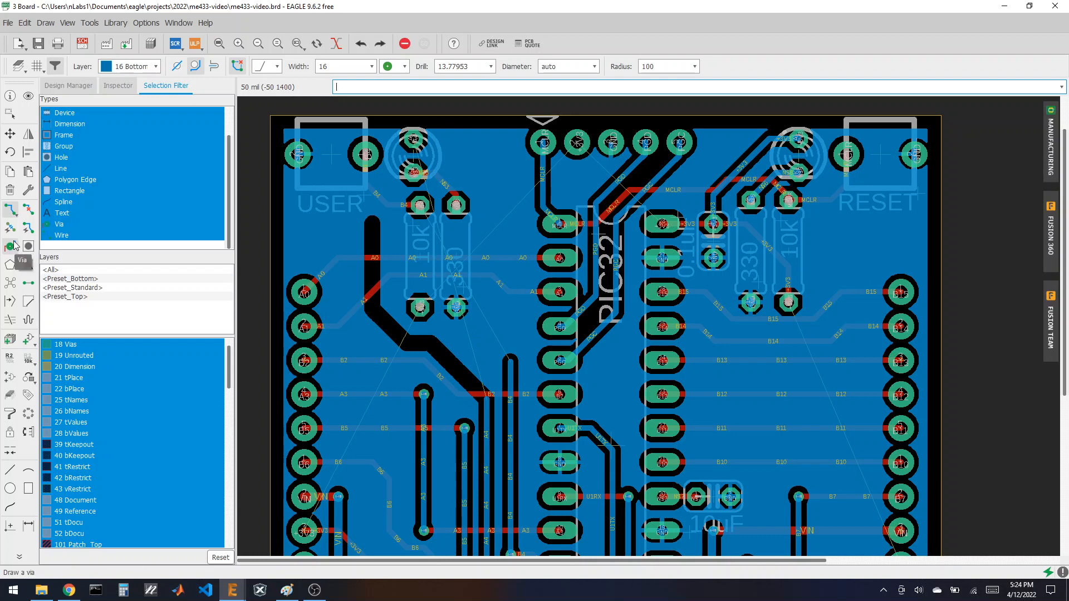
{"action": "left_click", "coordinate": [10, 285]}
{"action": "scroll", "coordinate": [390, 398], "scroll_direction": "down", "scroll_amount": 3}
{"action": "scroll", "coordinate": [429, 326], "scroll_direction": "up", "scroll_amount": 3}
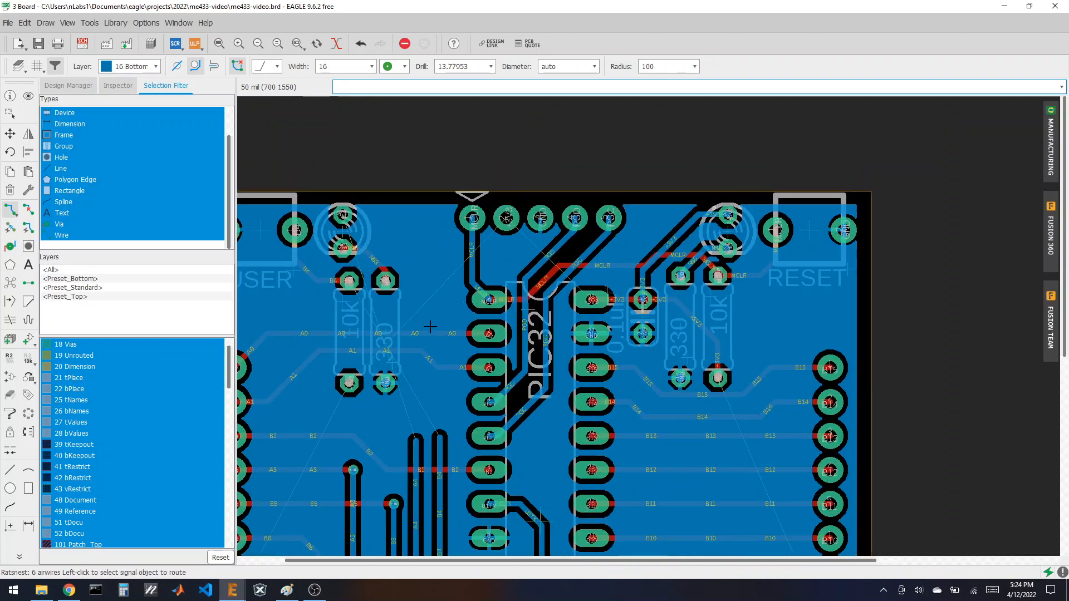
- Make Top the routing layer and inspect the board for remaining airwires and free space around the header's VIN and +3V3 traces
{"action": "scroll", "coordinate": [430, 327], "scroll_direction": "down", "scroll_amount": 2}
{"action": "scroll", "coordinate": [368, 263], "scroll_direction": "down", "scroll_amount": 2}
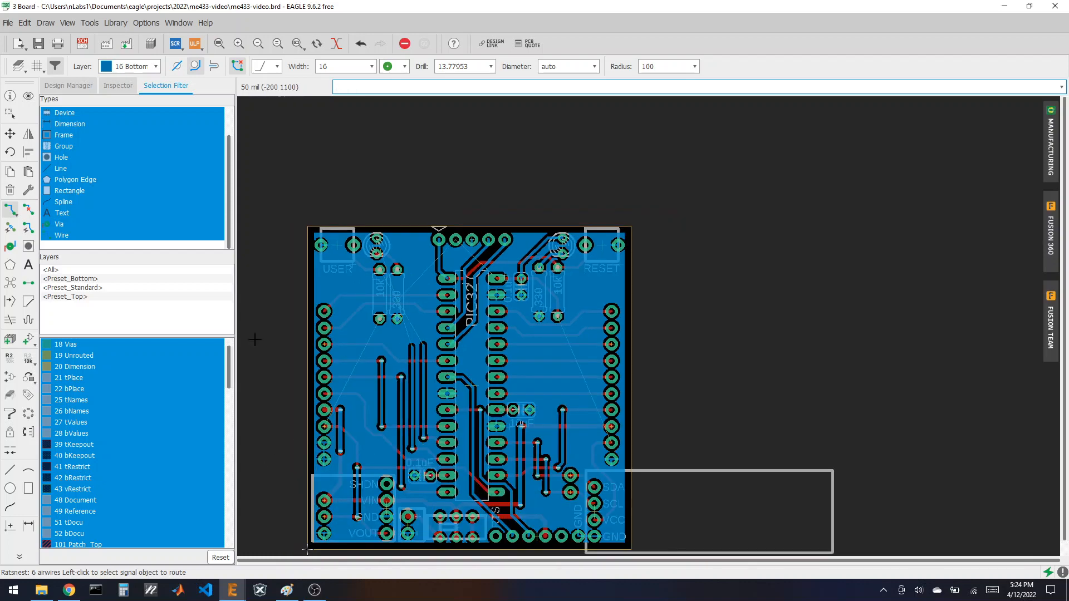
{"action": "left_click", "coordinate": [133, 89]}
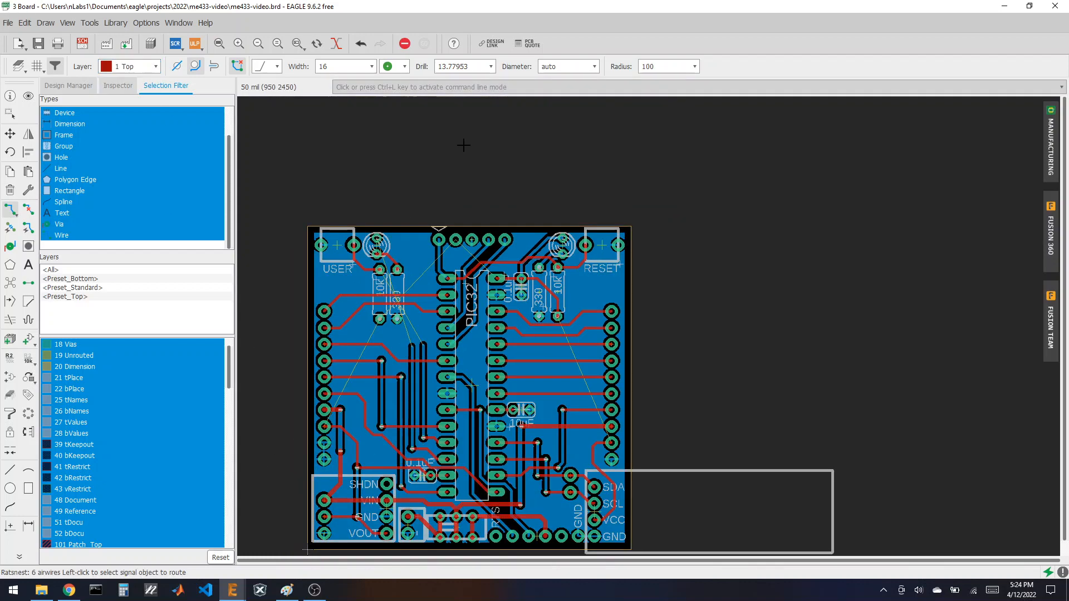
{"action": "scroll", "coordinate": [467, 143], "scroll_direction": "down", "scroll_amount": 2}
{"action": "scroll", "coordinate": [370, 342], "scroll_direction": "up", "scroll_amount": 4}
{"action": "scroll", "coordinate": [359, 334], "scroll_direction": "up", "scroll_amount": 2}
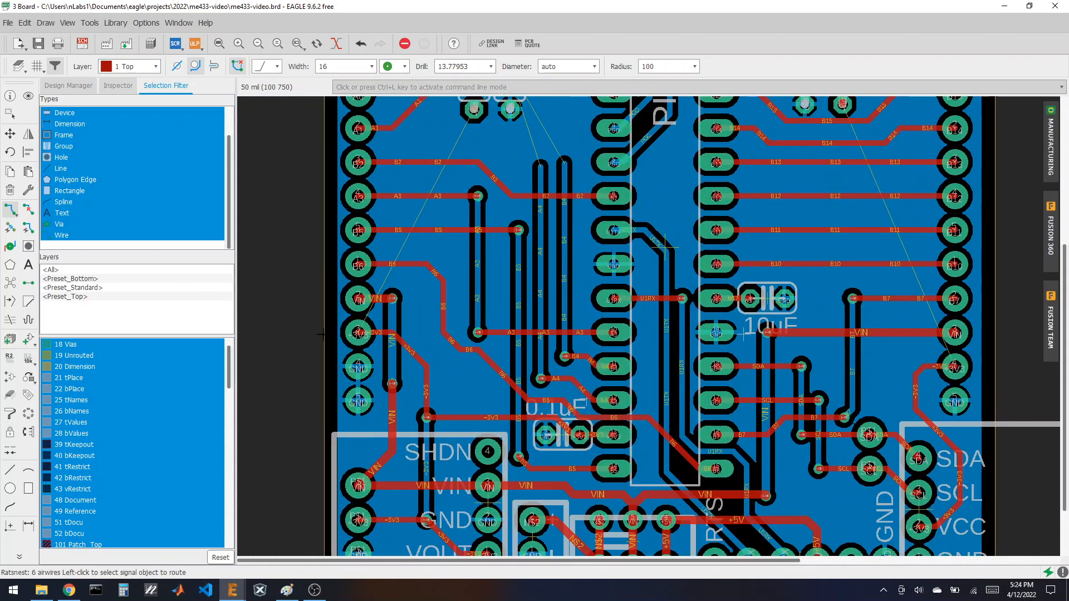
{"action": "scroll", "coordinate": [412, 407], "scroll_direction": "down", "scroll_amount": 2}
{"action": "scroll", "coordinate": [425, 413], "scroll_direction": "down", "scroll_amount": 1}
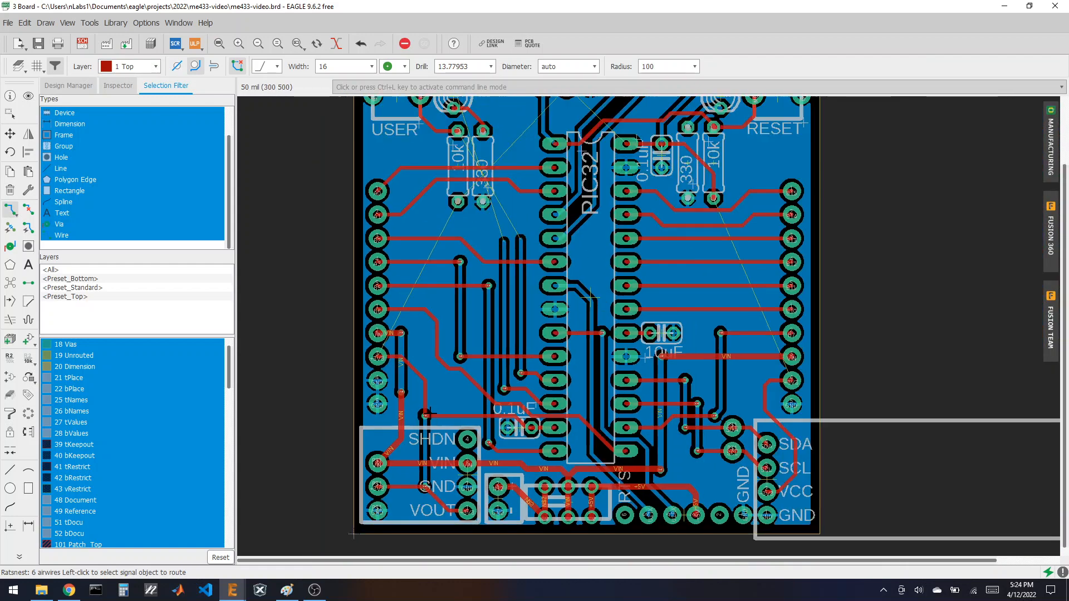
{"action": "scroll", "coordinate": [423, 392], "scroll_direction": "down", "scroll_amount": 1}
{"action": "scroll", "coordinate": [492, 324], "scroll_direction": "up", "scroll_amount": 1}
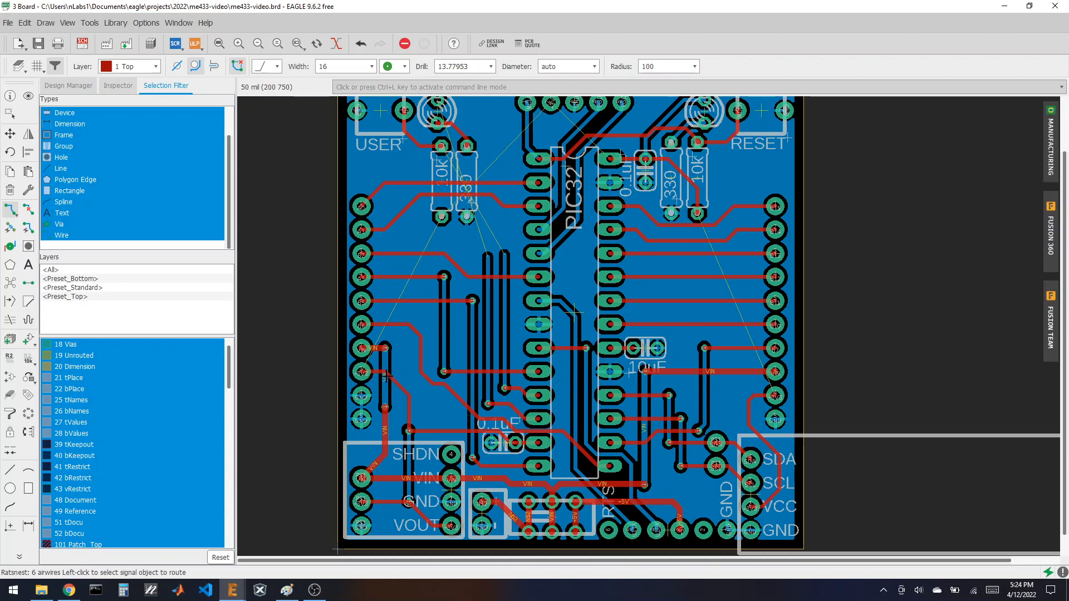
{"action": "scroll", "coordinate": [363, 344], "scroll_direction": "up", "scroll_amount": 2}
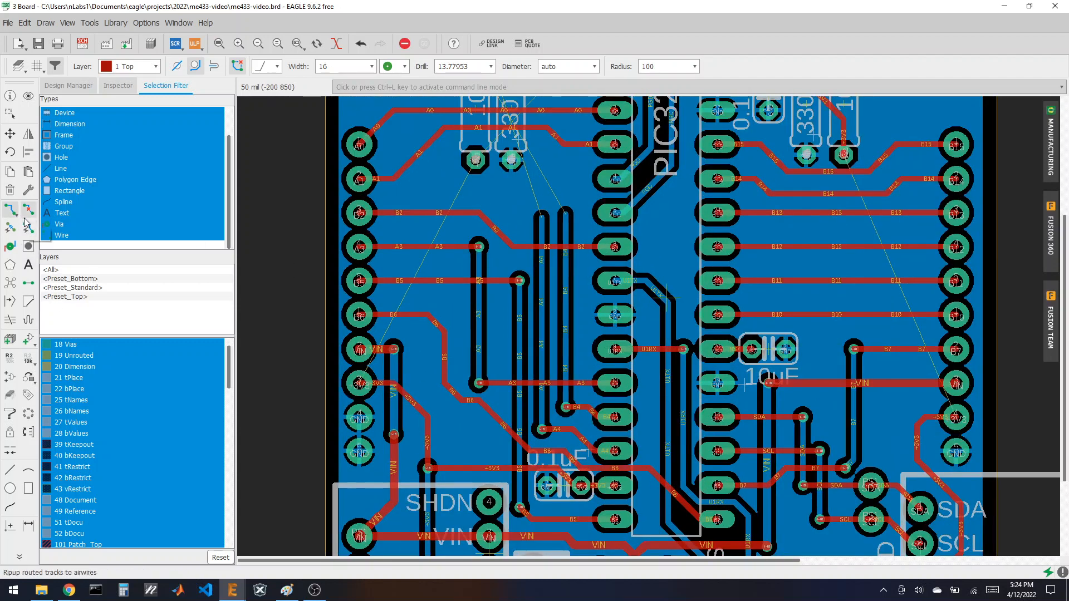
- Rip up the +3V3 top-layer diagonal beside the 3V3 header pin, and undo the extra removal of the short vertical above the via
{"action": "left_click", "coordinate": [25, 215]}
{"action": "left_click", "coordinate": [420, 402]}
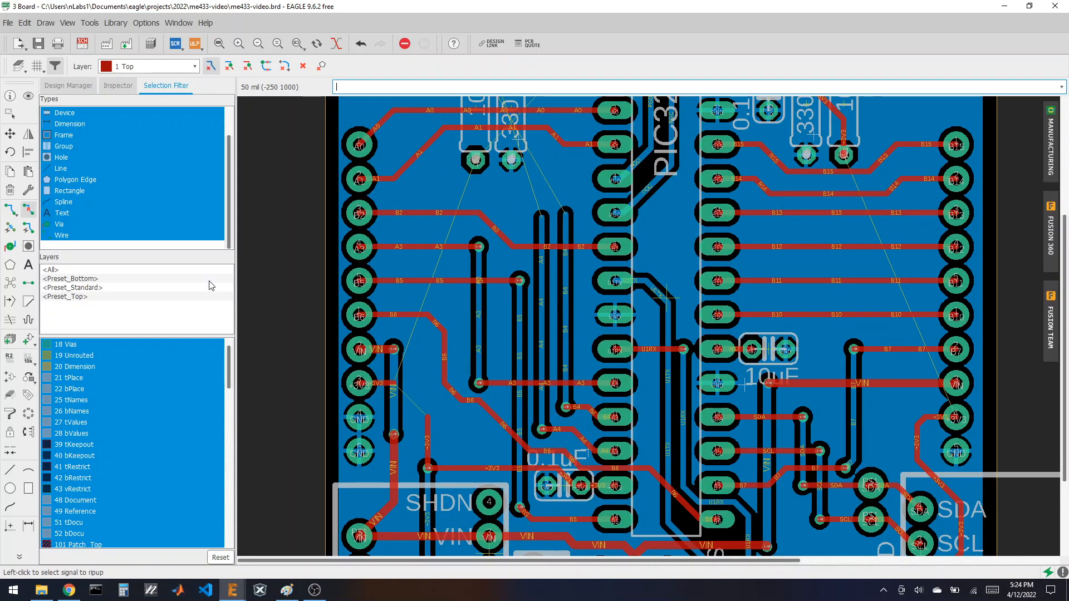
{"action": "left_click", "coordinate": [10, 209]}
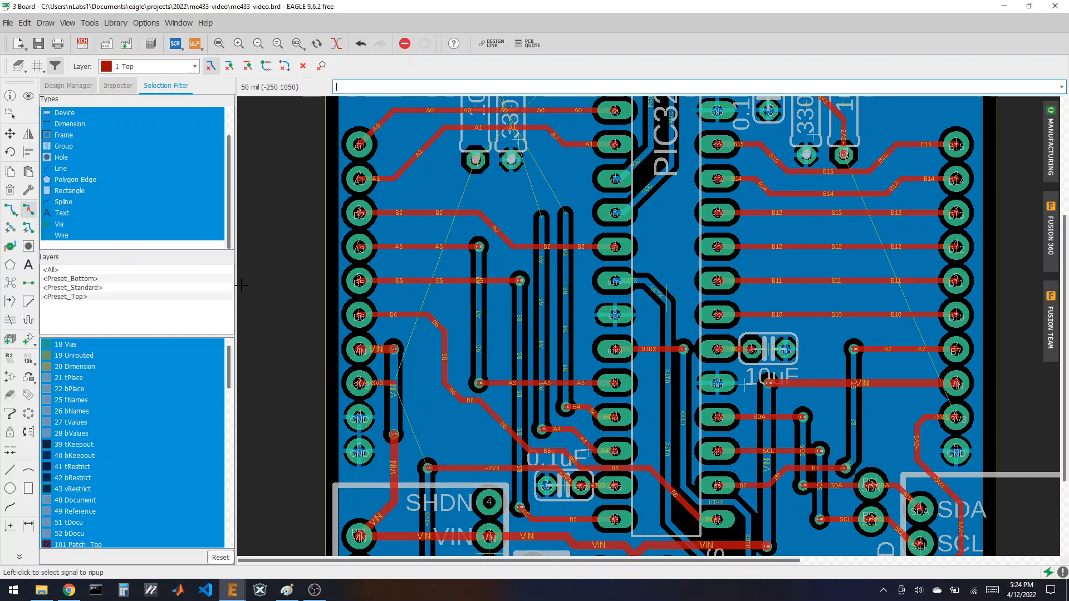
{"action": "key", "text": "ctrl+z"}
- Extend the +3V3 vertical trace on the top layer at 16 mil, angling it to just short of the 3V3 header pin's stub
{"action": "left_click", "coordinate": [10, 209]}
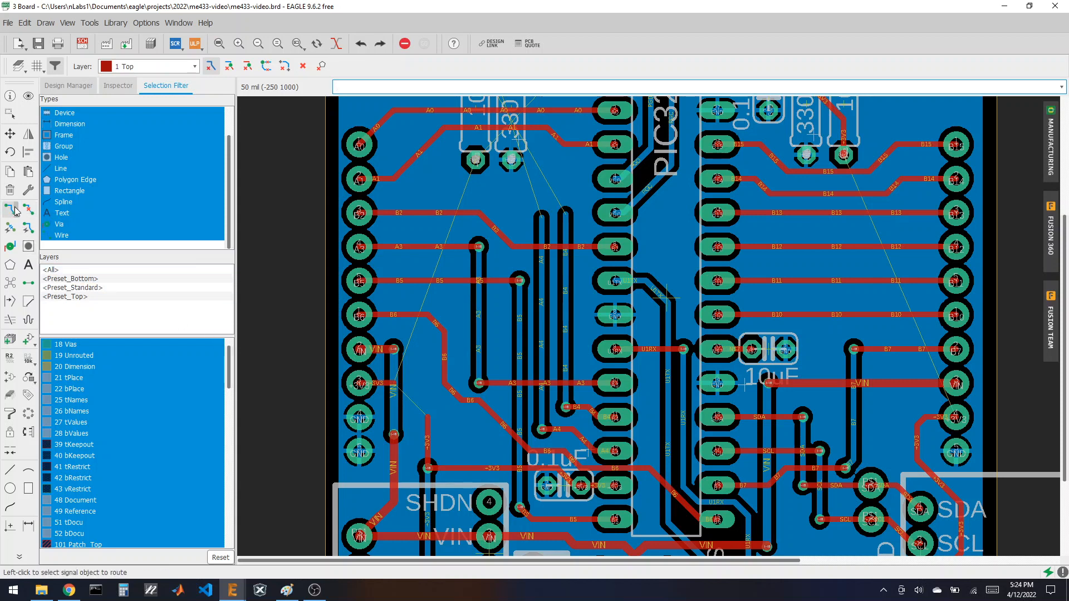
{"action": "left_click", "coordinate": [426, 417]}
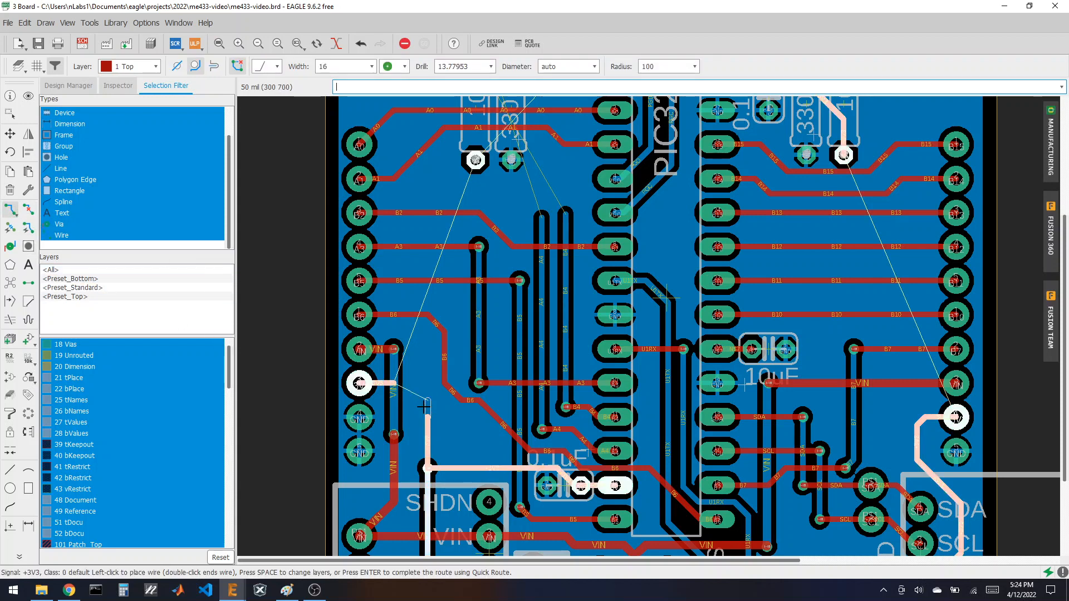
{"action": "scroll", "coordinate": [423, 407], "scroll_direction": "up", "scroll_amount": 2}
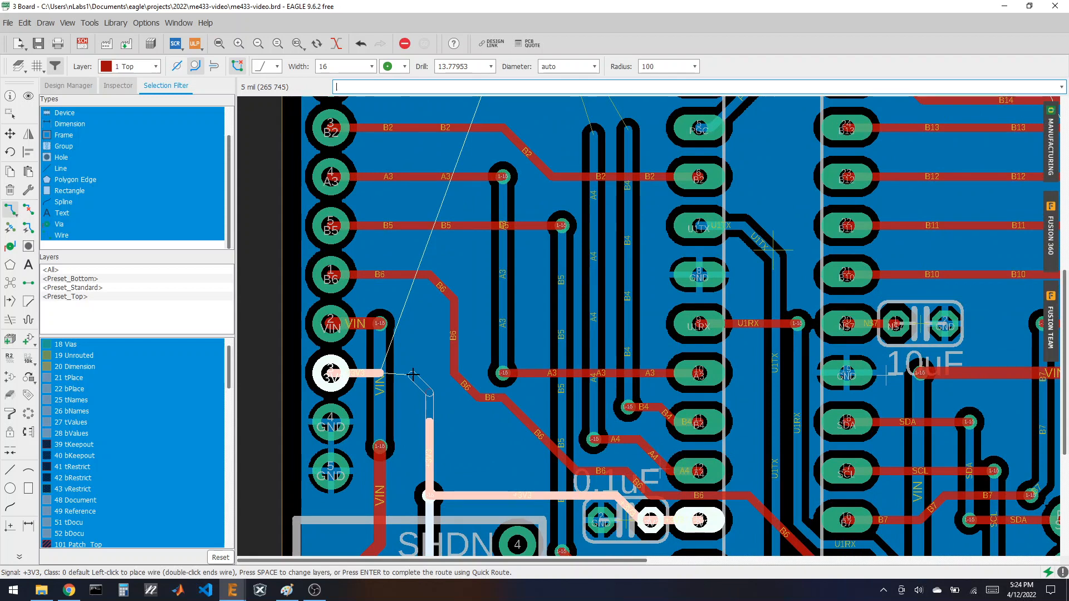
{"action": "left_click", "coordinate": [412, 373]}
- Add a via at the +3V3 trace end, route it on the bottom layer to the USER-side 10k resistor's lower pad, and refresh the ratsnest
{"action": "left_click", "coordinate": [128, 66]}
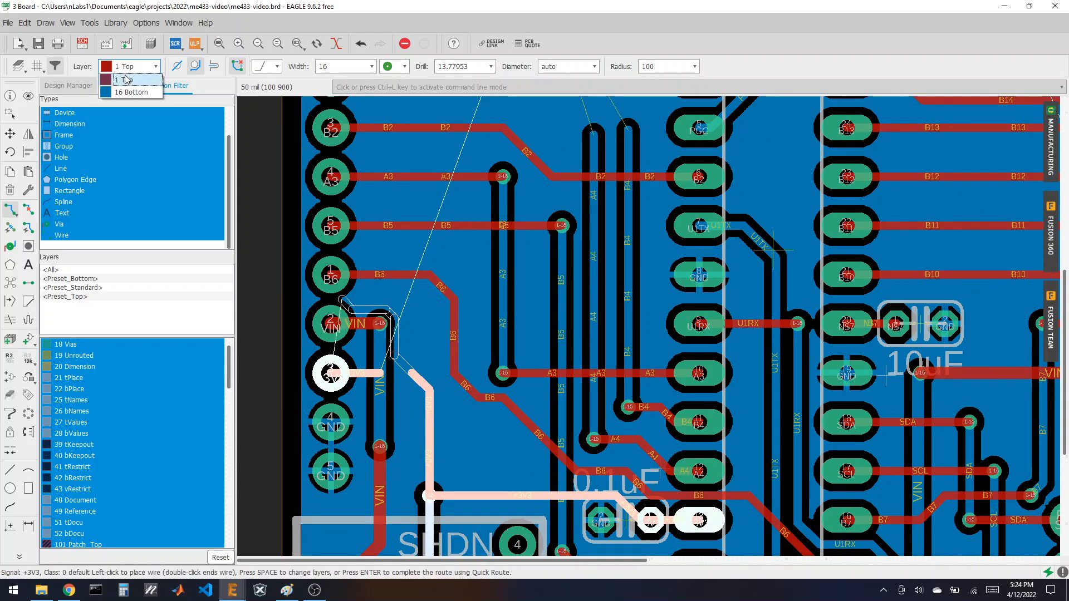
{"action": "left_click", "coordinate": [126, 80]}
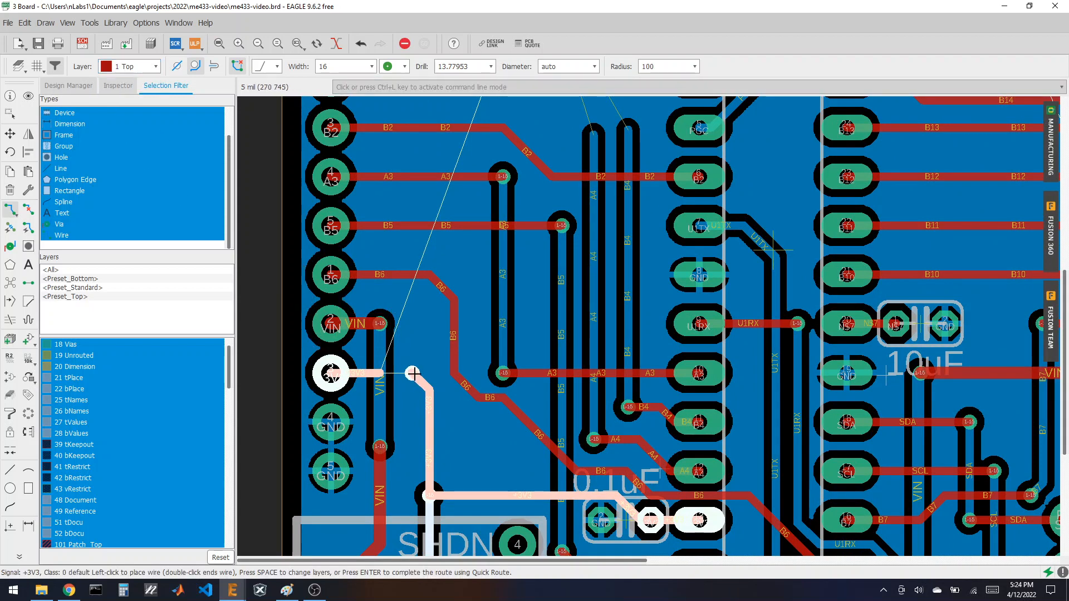
{"action": "key", "text": "space"}
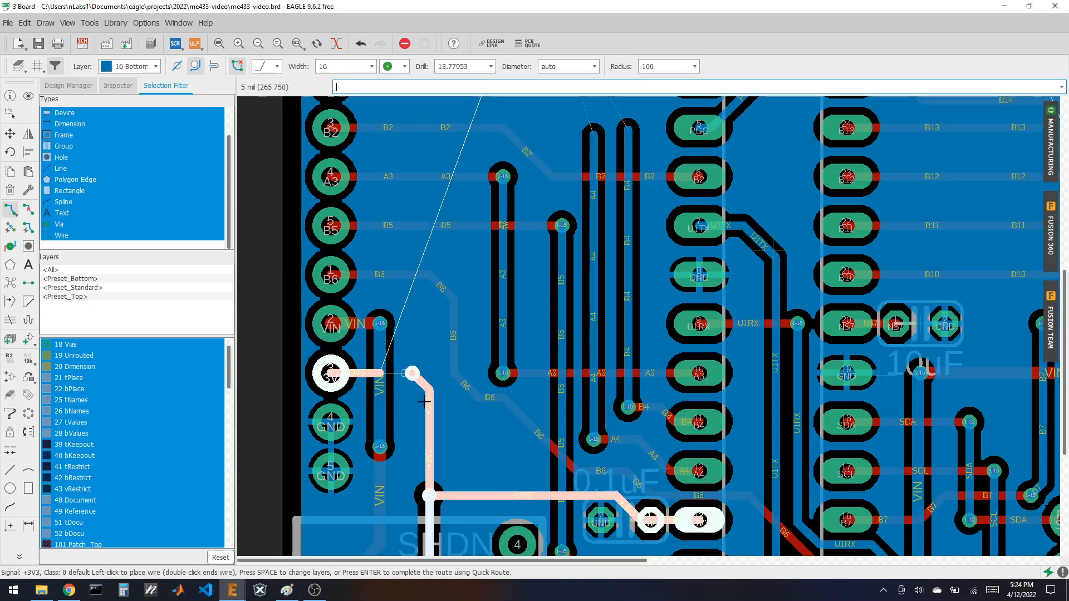
{"action": "scroll", "coordinate": [428, 423], "scroll_direction": "down", "scroll_amount": 2}
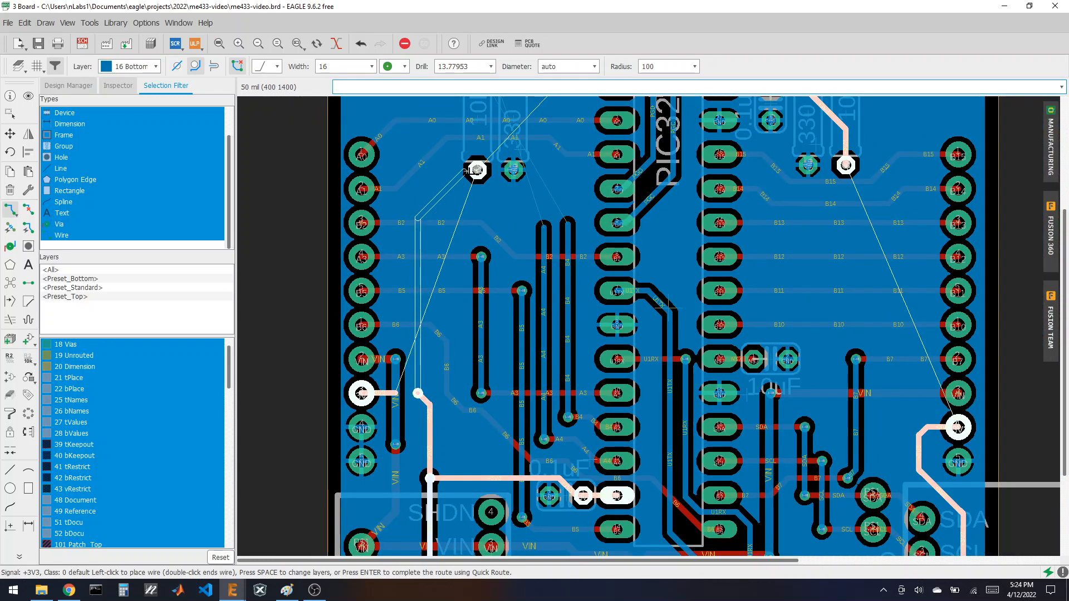
{"action": "key", "text": "Escape"}
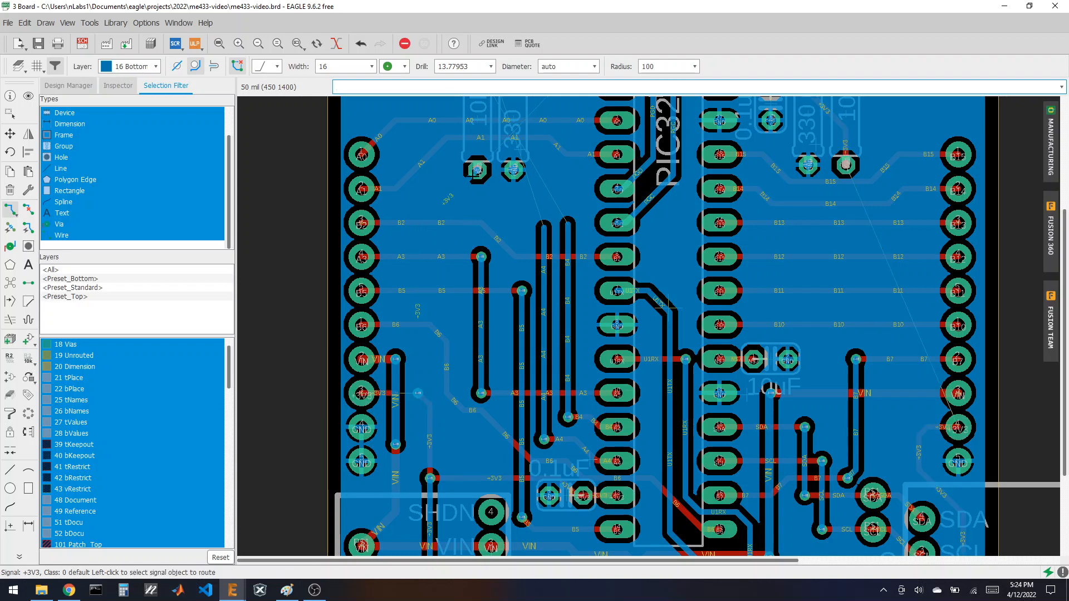
{"action": "left_click", "coordinate": [11, 281]}
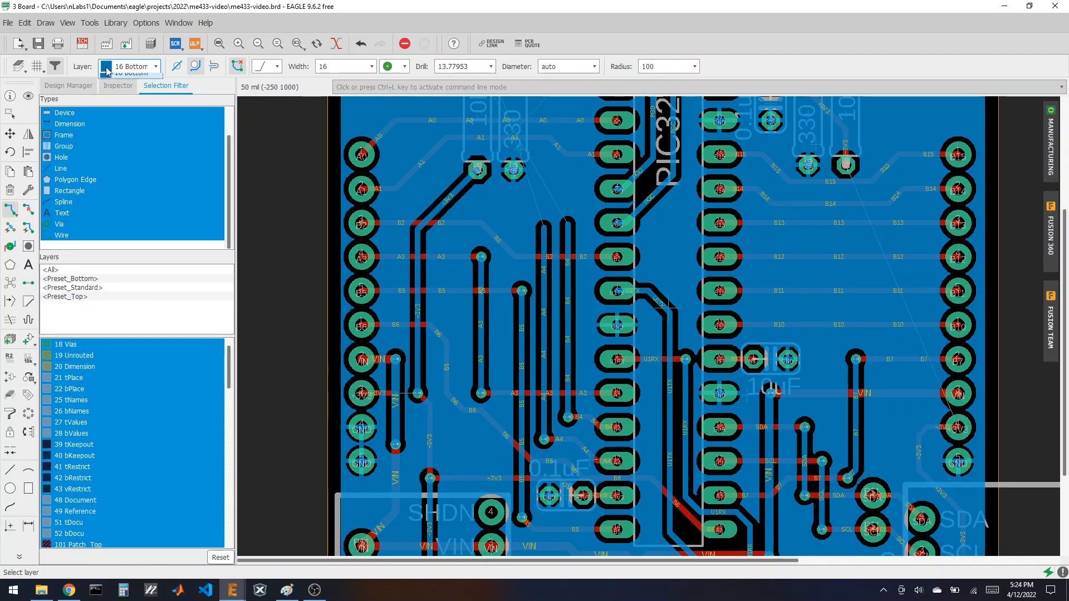
- Route the short +3V3 gap on the top layer between the 3V3 header pin's stub and the new via
{"action": "left_click", "coordinate": [131, 67]}
{"action": "left_click", "coordinate": [120, 81]}
{"action": "scroll", "coordinate": [376, 420], "scroll_direction": "up", "scroll_amount": 2}
{"action": "scroll", "coordinate": [378, 420], "scroll_direction": "up", "scroll_amount": 2}
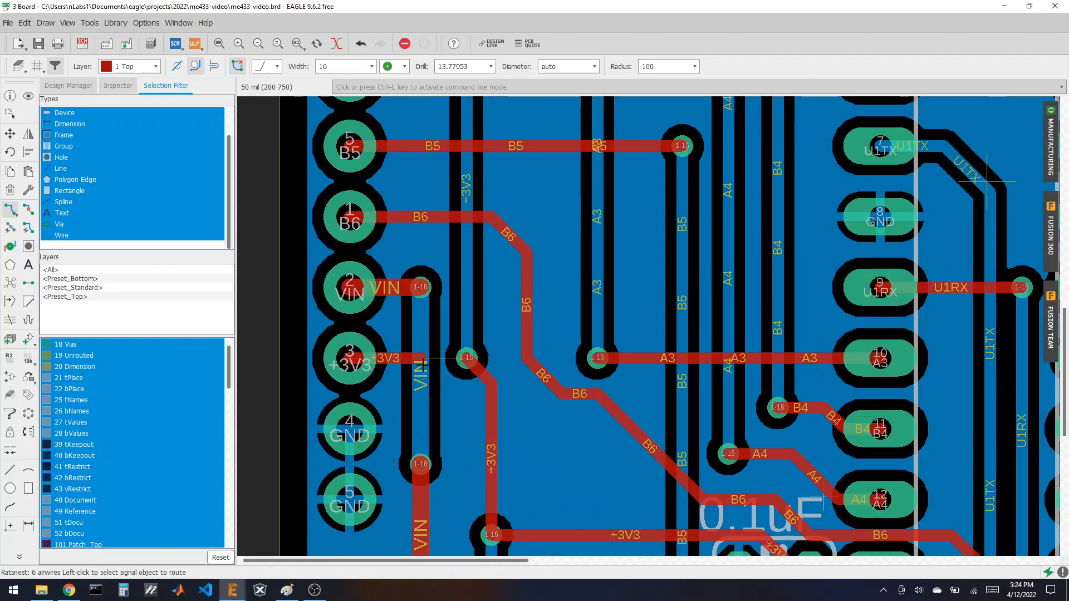
{"action": "left_click", "coordinate": [425, 360]}
{"action": "left_click", "coordinate": [463, 358]}
{"action": "scroll", "coordinate": [425, 372], "scroll_direction": "down", "scroll_amount": 4}
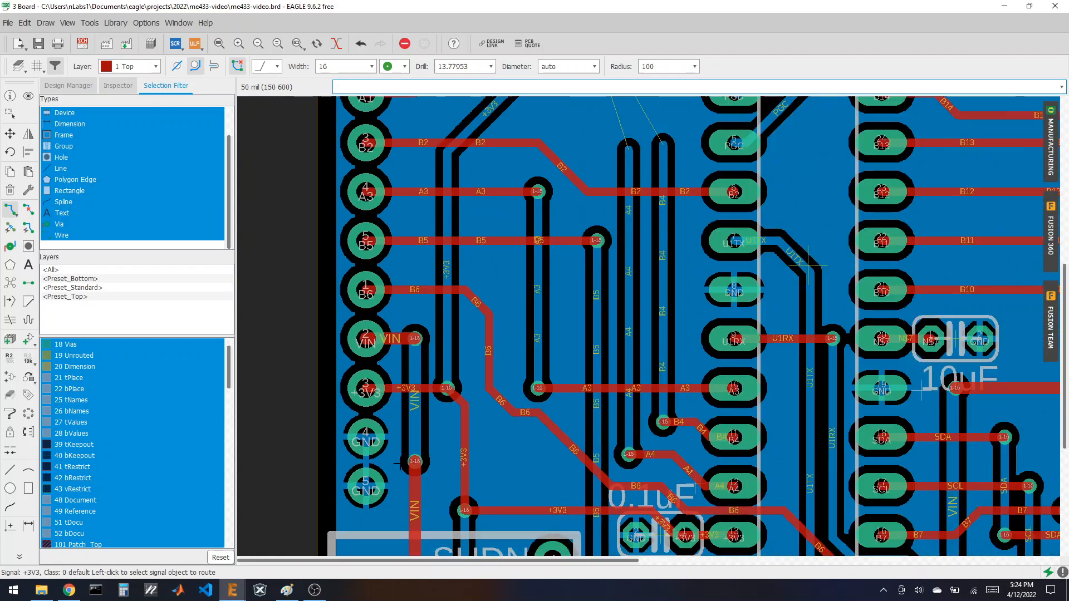
- Inspect the board for the remaining A4, B4 and +3V3 airwires and the free space between the USER-side resistors and the PIC32
{"action": "scroll", "coordinate": [342, 368], "scroll_direction": "down", "scroll_amount": 2}
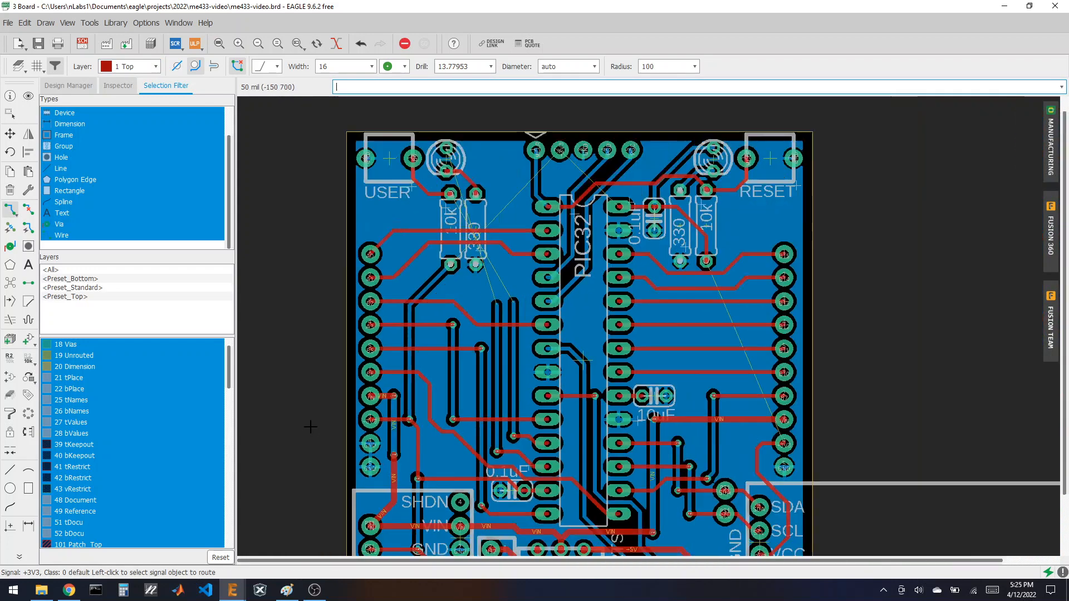
{"action": "scroll", "coordinate": [437, 295], "scroll_direction": "up", "scroll_amount": 3}
{"action": "scroll", "coordinate": [407, 255], "scroll_direction": "down", "scroll_amount": 3}
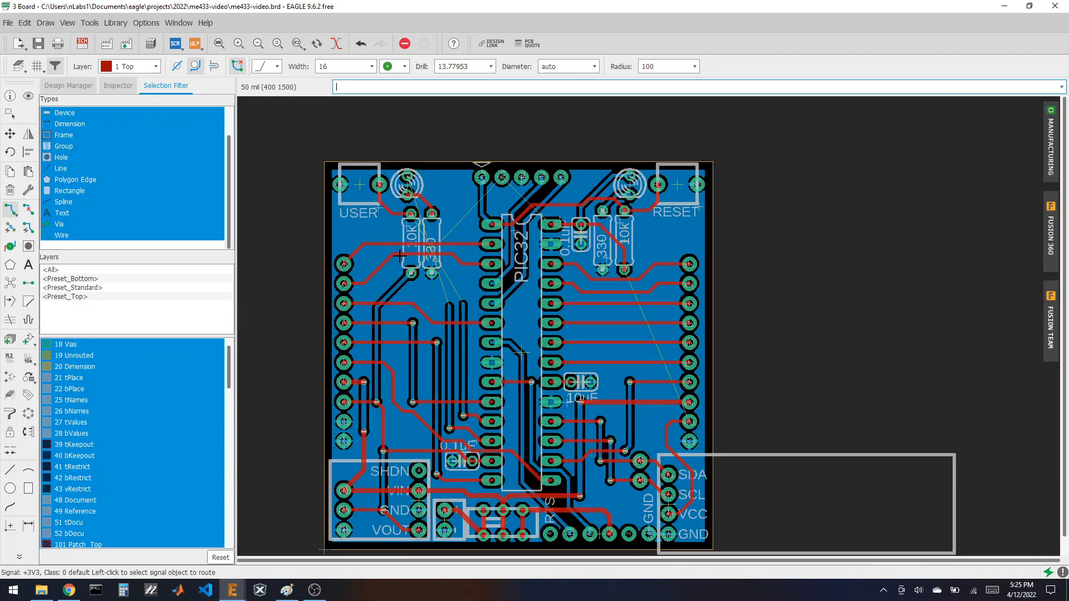
{"action": "scroll", "coordinate": [489, 260], "scroll_direction": "up", "scroll_amount": 2}
{"action": "scroll", "coordinate": [419, 228], "scroll_direction": "up", "scroll_amount": 2}
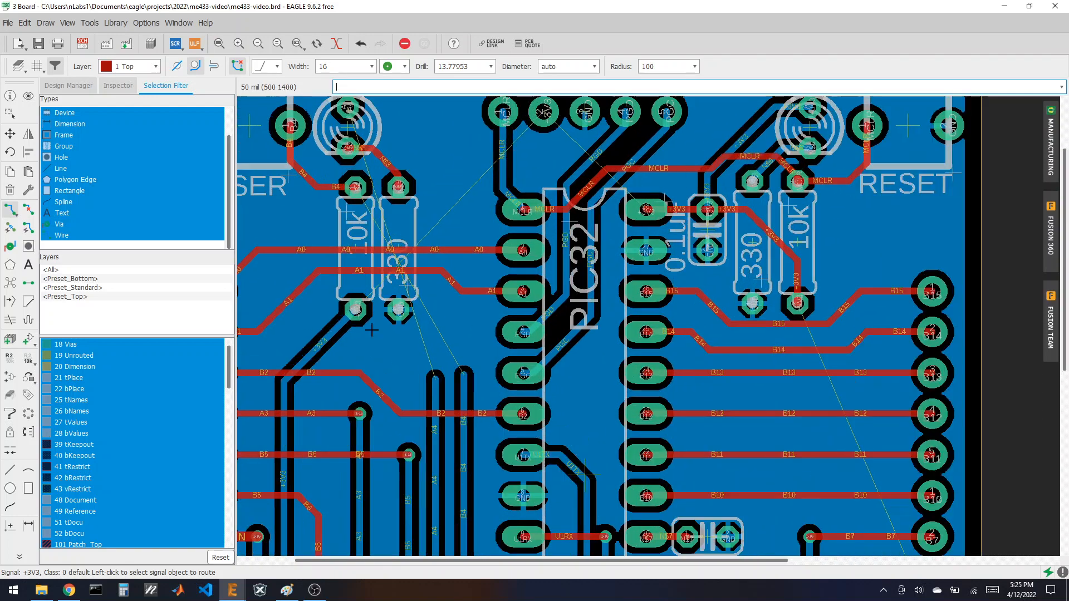
{"action": "scroll", "coordinate": [345, 323], "scroll_direction": "down", "scroll_amount": 2}
{"action": "scroll", "coordinate": [323, 350], "scroll_direction": "up", "scroll_amount": 3}
{"action": "scroll", "coordinate": [323, 351], "scroll_direction": "up", "scroll_amount": 2}
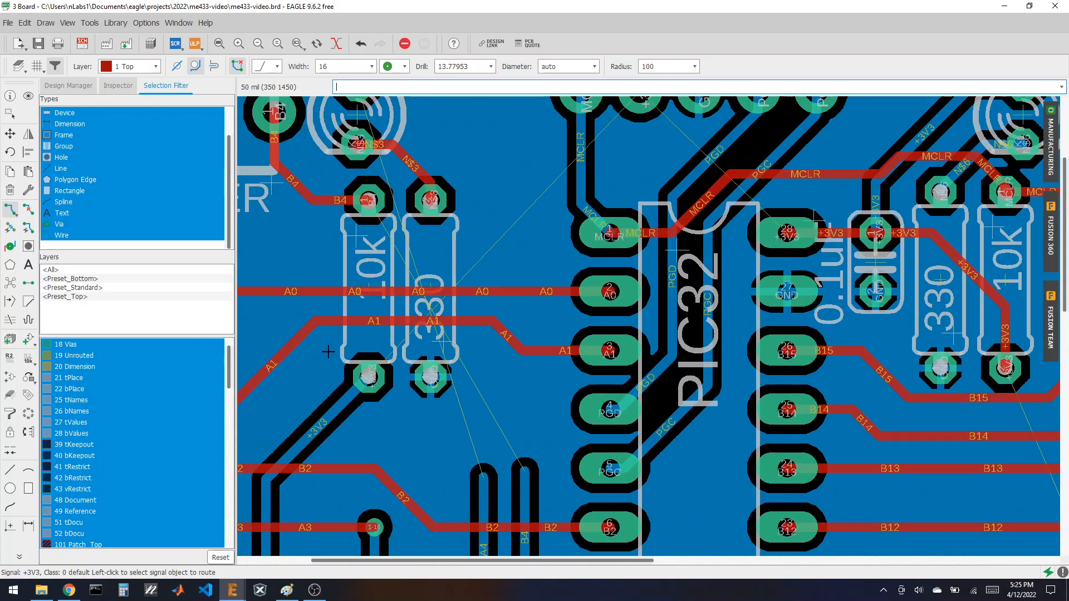
{"action": "scroll", "coordinate": [409, 357], "scroll_direction": "down", "scroll_amount": 1}
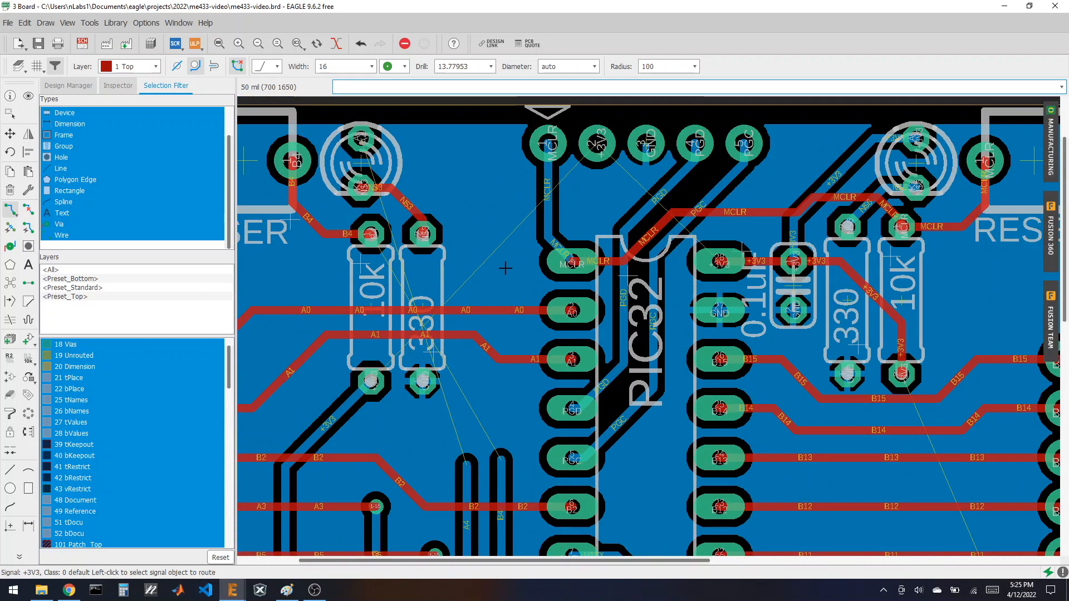
{"action": "scroll", "coordinate": [556, 412], "scroll_direction": "down", "scroll_amount": 2}
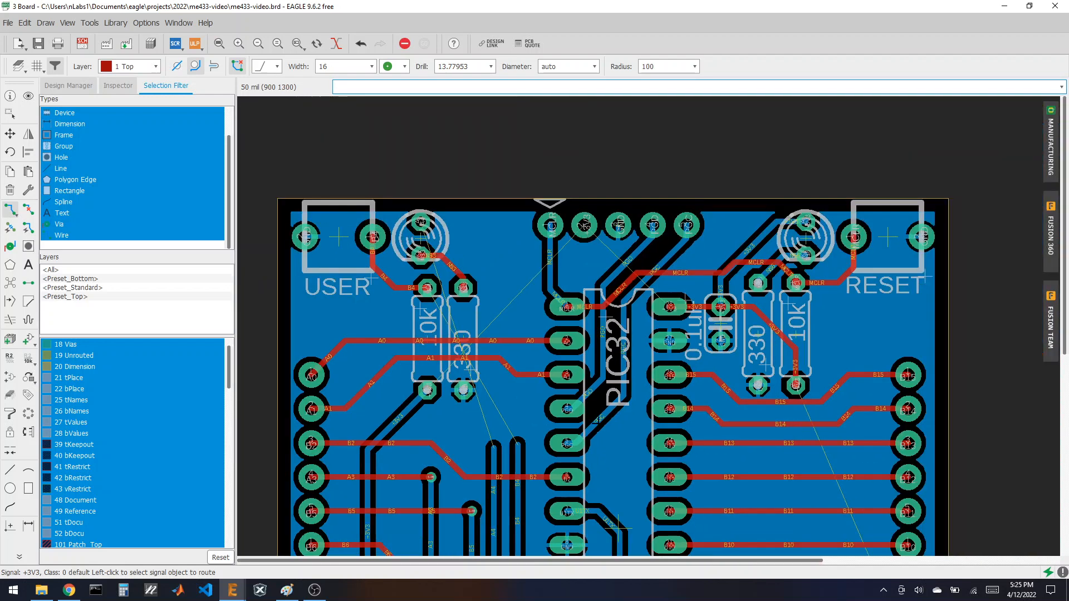
{"action": "scroll", "coordinate": [516, 457], "scroll_direction": "up", "scroll_amount": 1}
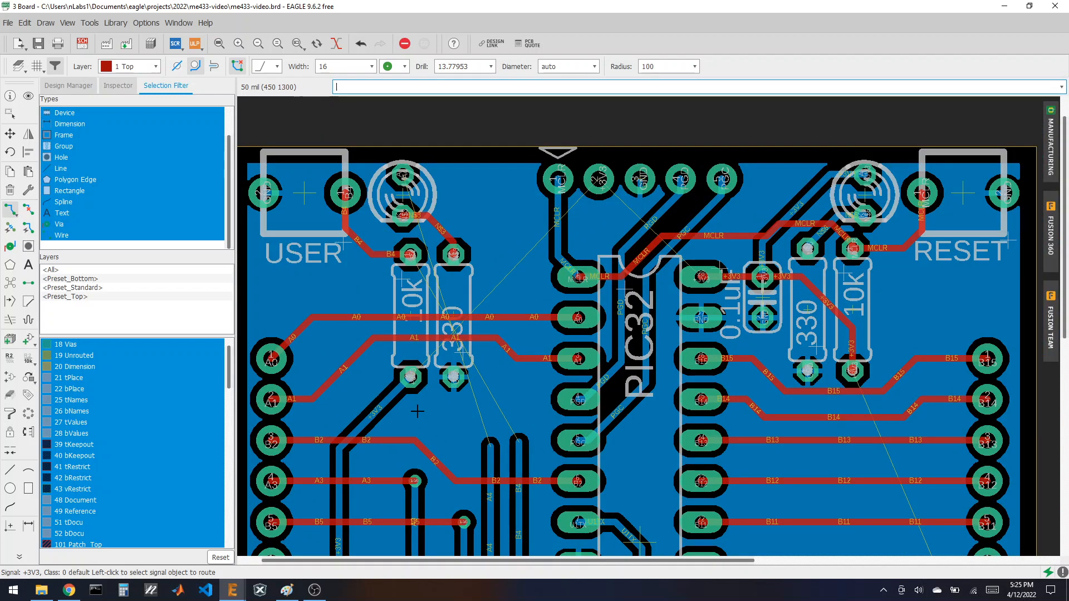
- Extend the B4 bottom vertical past A1 and A0 to a via, route on top to the USER-side 10k resistor's upper pad, and refresh the ratsnest
{"action": "left_click", "coordinate": [518, 444]}
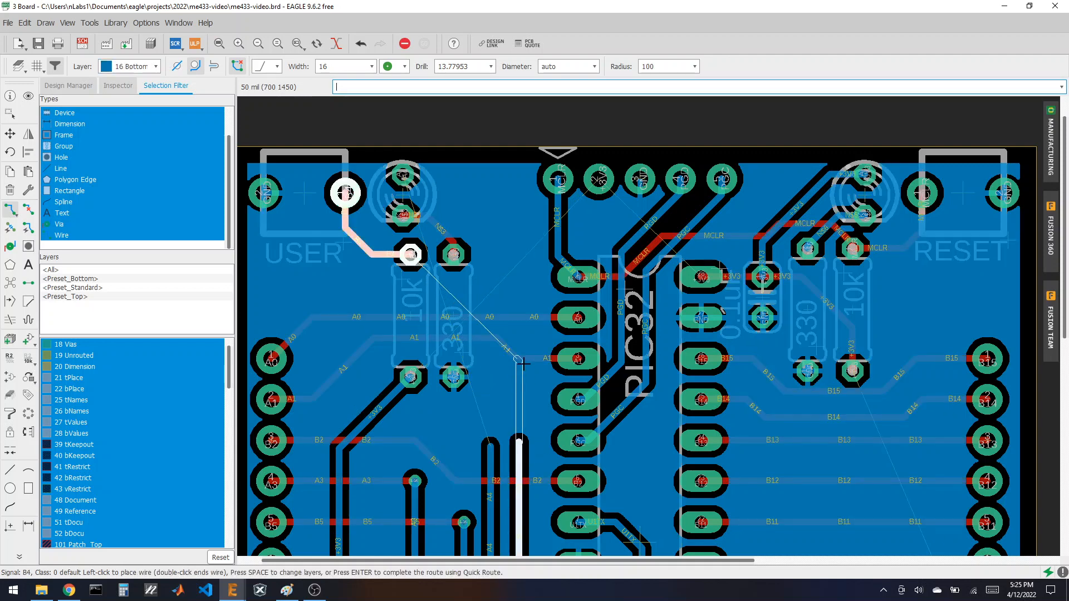
{"action": "left_click", "coordinate": [518, 290]}
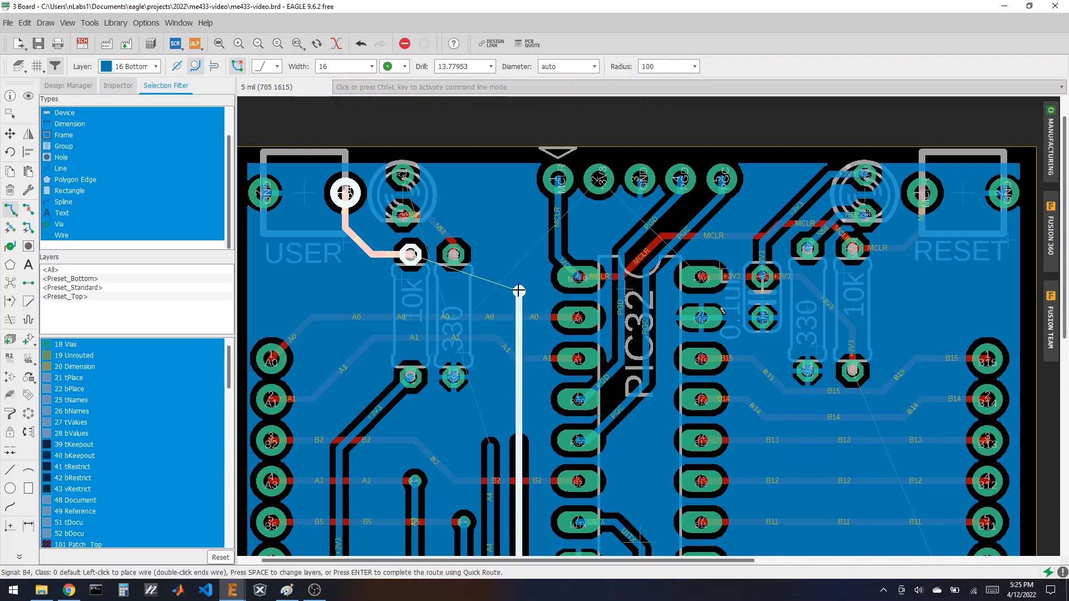
{"action": "key", "text": "space"}
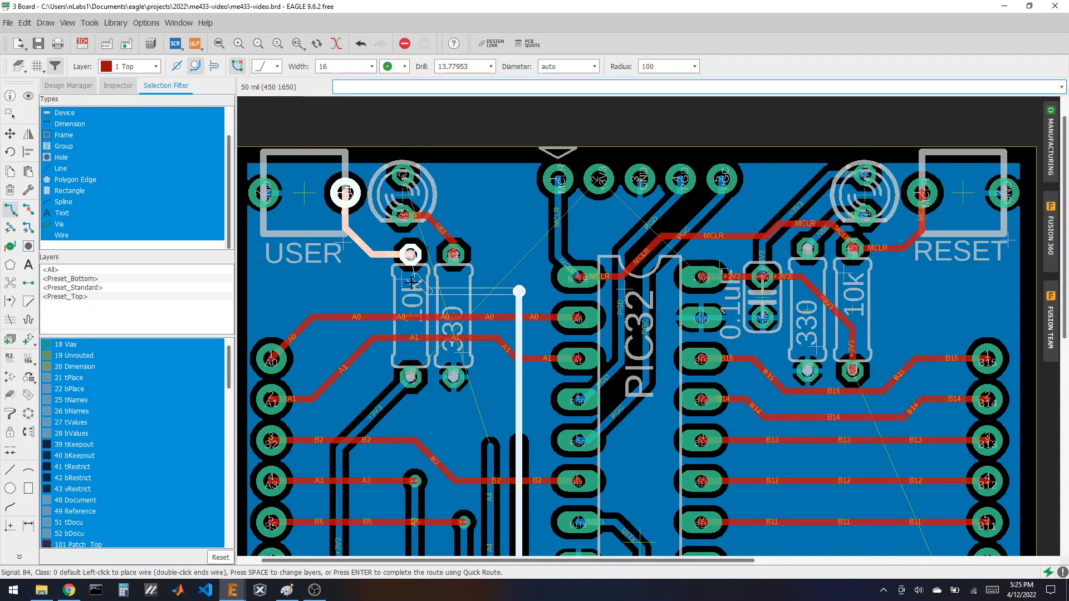
{"action": "left_click", "coordinate": [410, 254]}
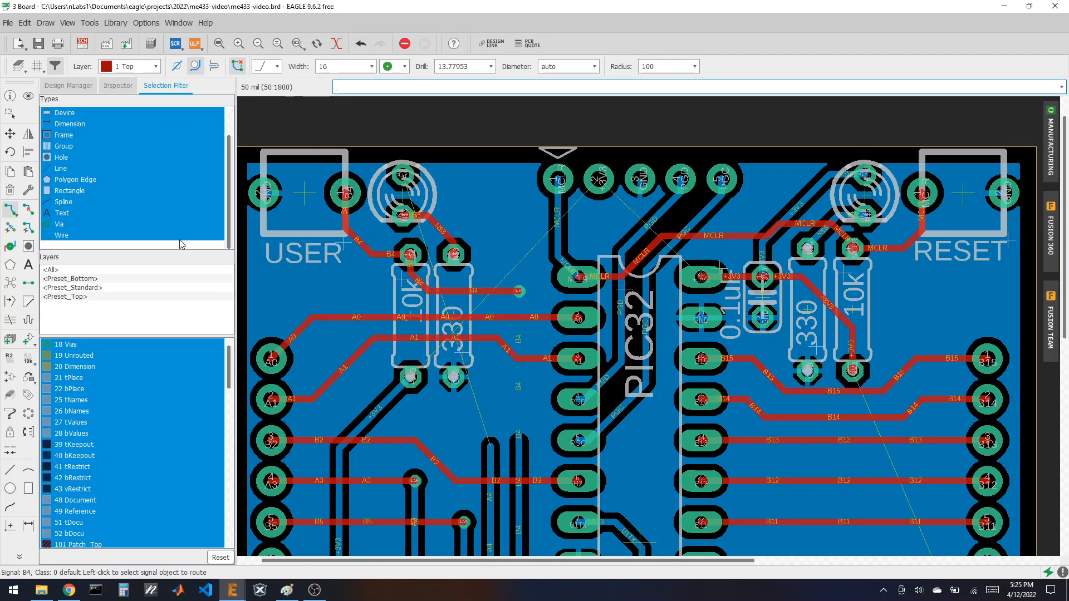
{"action": "left_click", "coordinate": [10, 283]}
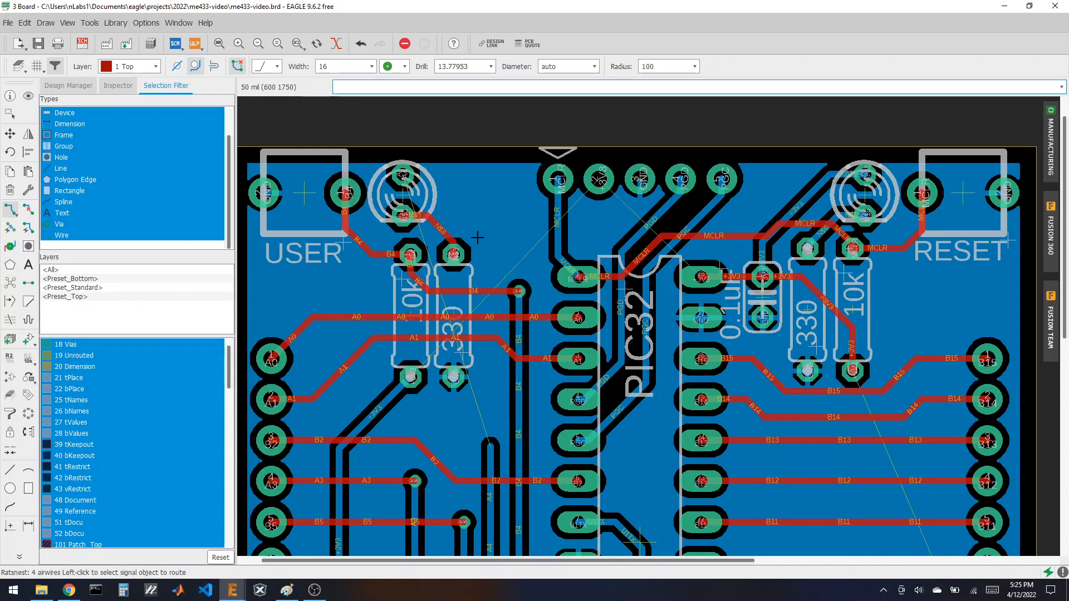
- Extend the A4 bottom vertical past the B4 trace to a via, route on top to the USER LED's upper pad, and refresh the ratsnest
{"action": "scroll", "coordinate": [477, 237], "scroll_direction": "down", "scroll_amount": 2}
{"action": "scroll", "coordinate": [460, 336], "scroll_direction": "up", "scroll_amount": 2}
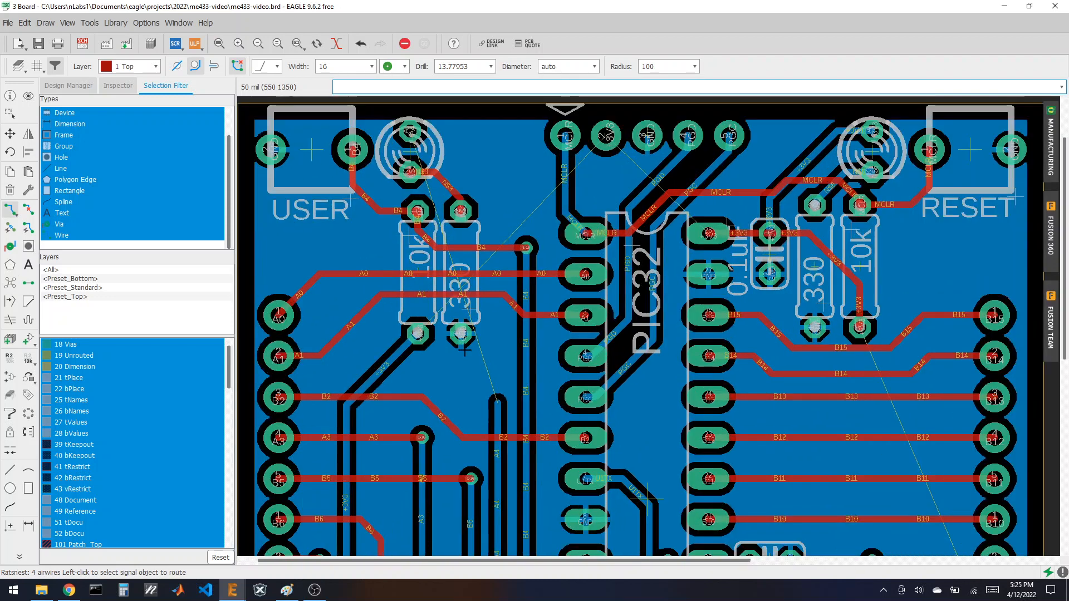
{"action": "left_click", "coordinate": [497, 384]}
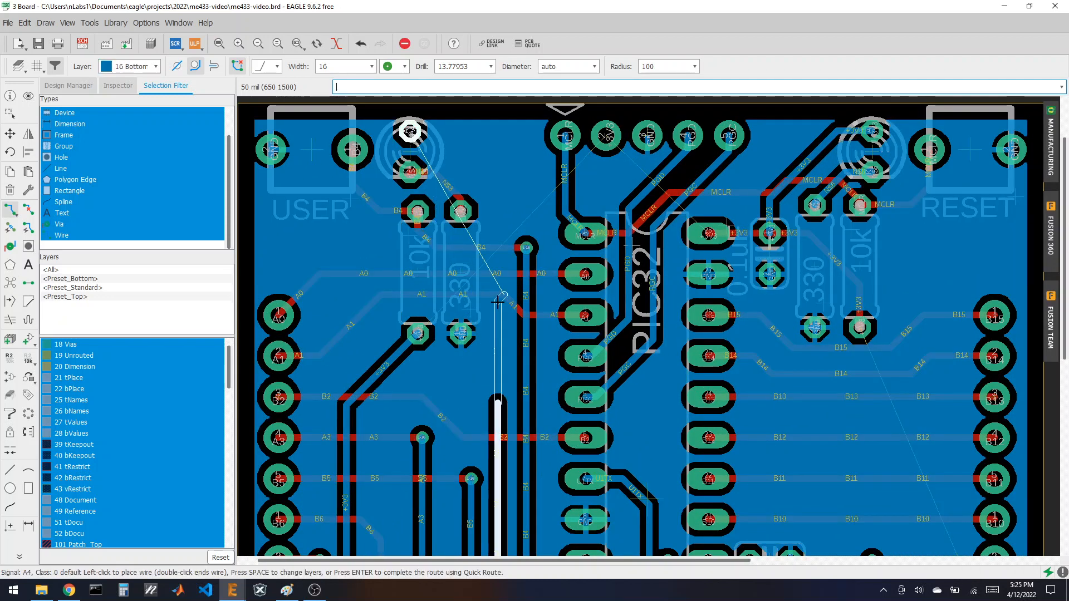
{"action": "left_click", "coordinate": [496, 197]}
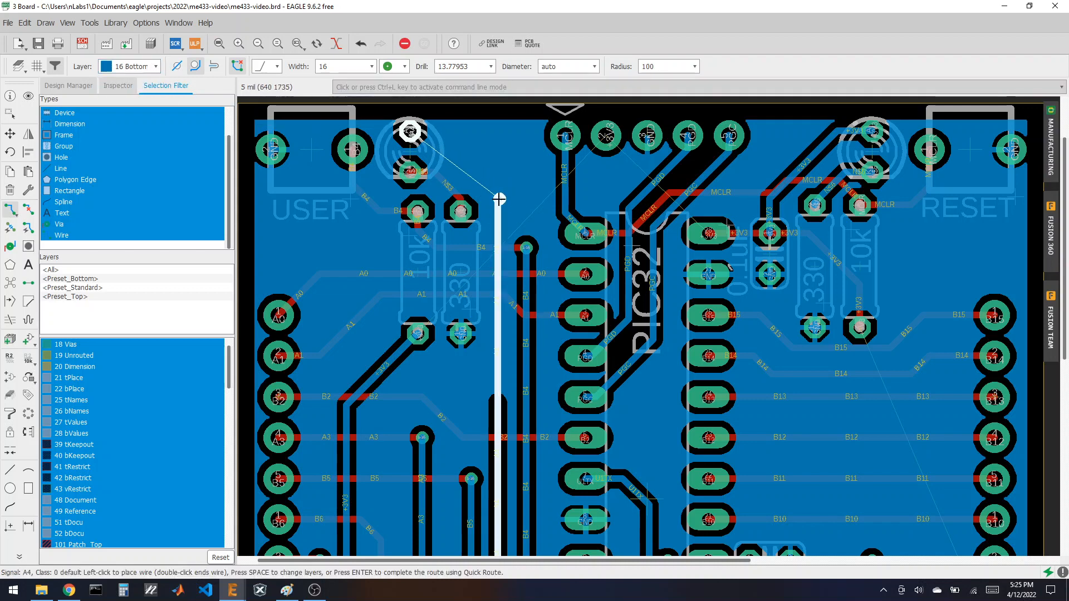
{"action": "key", "text": "space"}
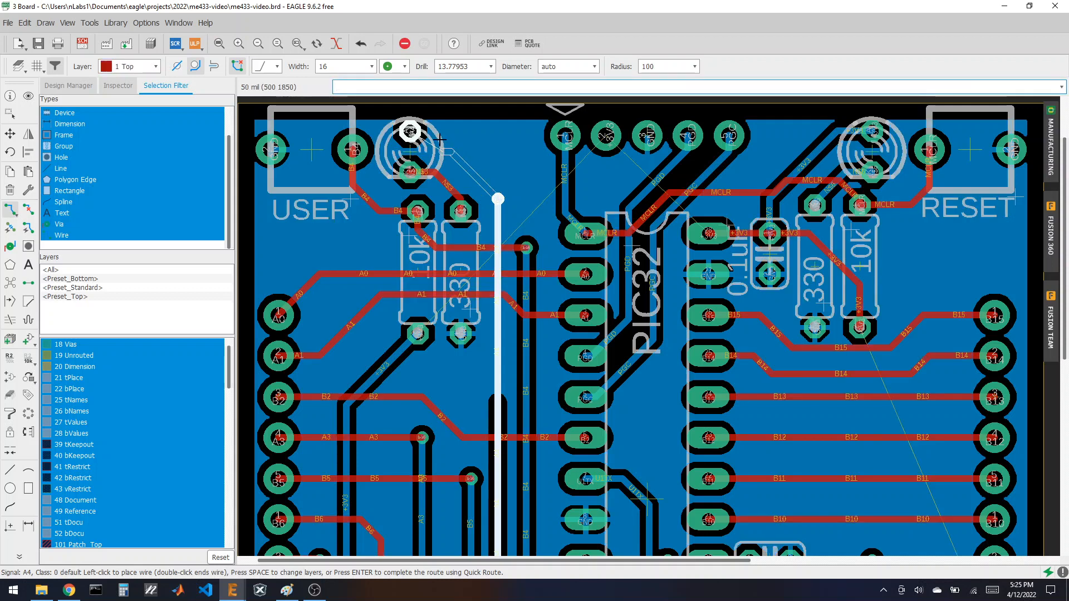
{"action": "left_click", "coordinate": [410, 131]}
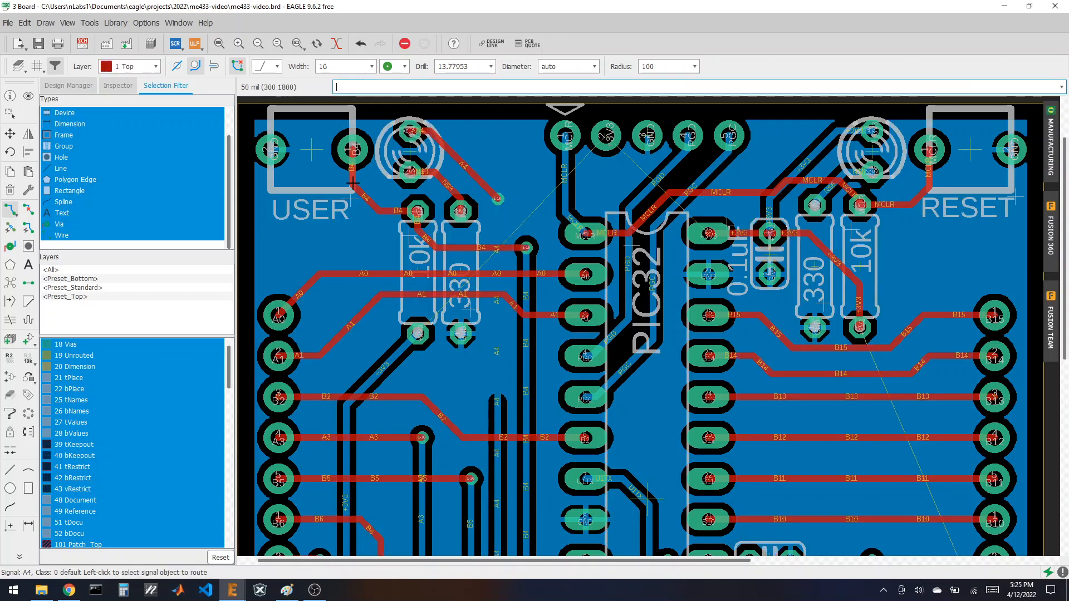
{"action": "left_click", "coordinate": [10, 282]}
- Move the B4 top segment and its via down slightly, closer to the A0 trace across the USER-side resistors
{"action": "scroll", "coordinate": [393, 133], "scroll_direction": "down", "scroll_amount": 2}
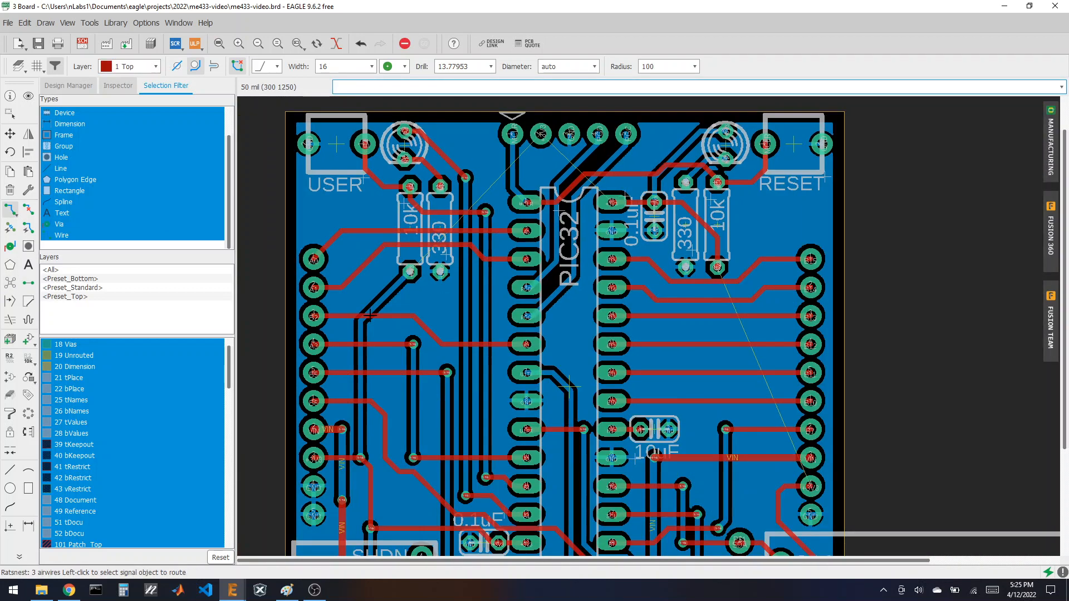
{"action": "scroll", "coordinate": [513, 165], "scroll_direction": "up", "scroll_amount": 4}
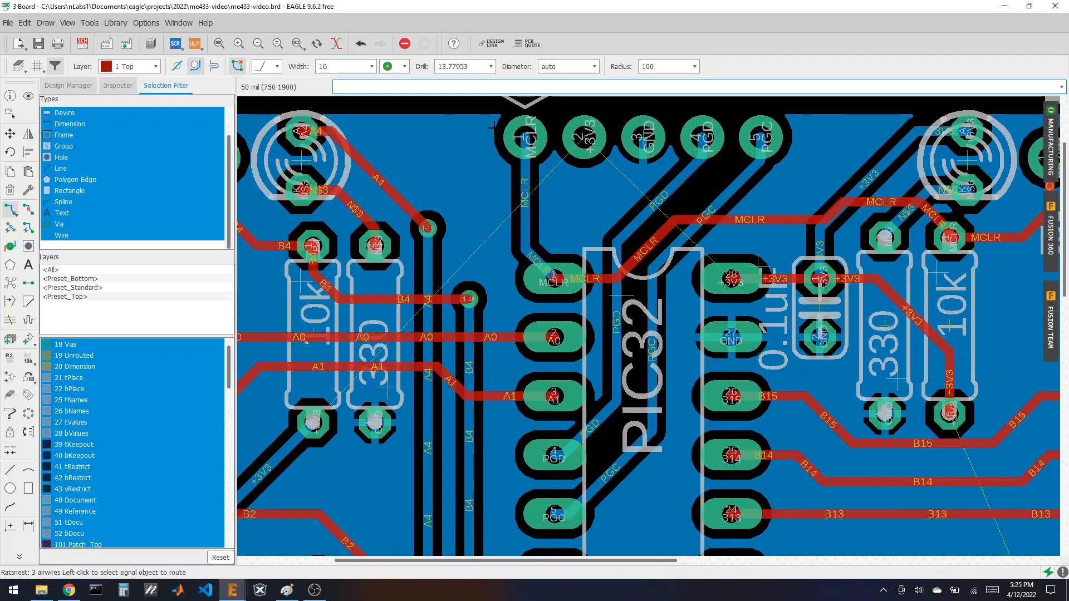
{"action": "scroll", "coordinate": [515, 135], "scroll_direction": "down", "scroll_amount": 1}
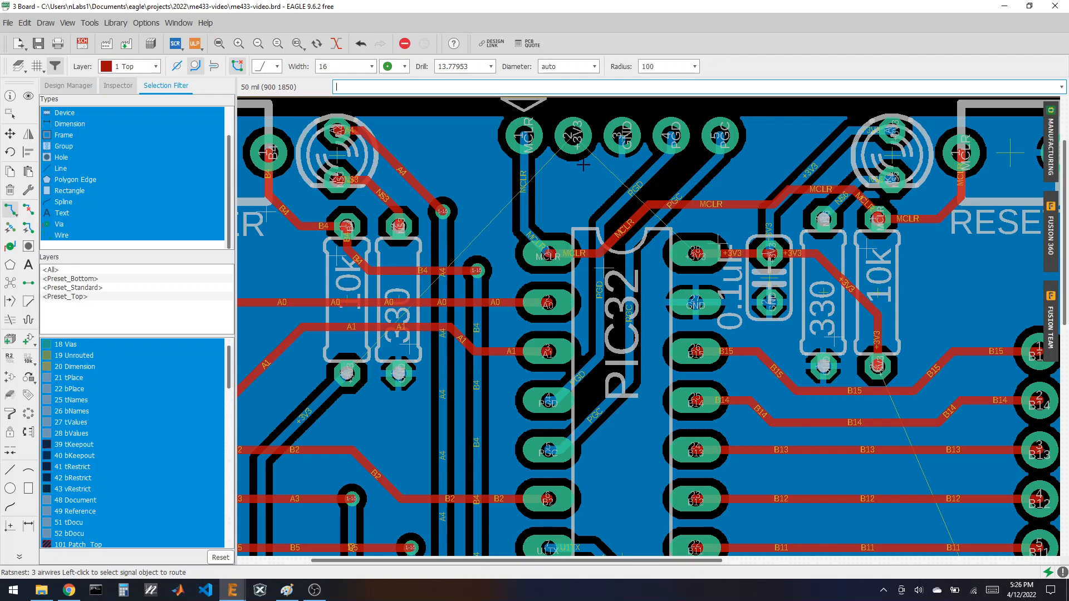
{"action": "scroll", "coordinate": [583, 165], "scroll_direction": "down", "scroll_amount": 1}
{"action": "scroll", "coordinate": [493, 227], "scroll_direction": "up", "scroll_amount": 1}
{"action": "scroll", "coordinate": [626, 217], "scroll_direction": "down", "scroll_amount": 1}
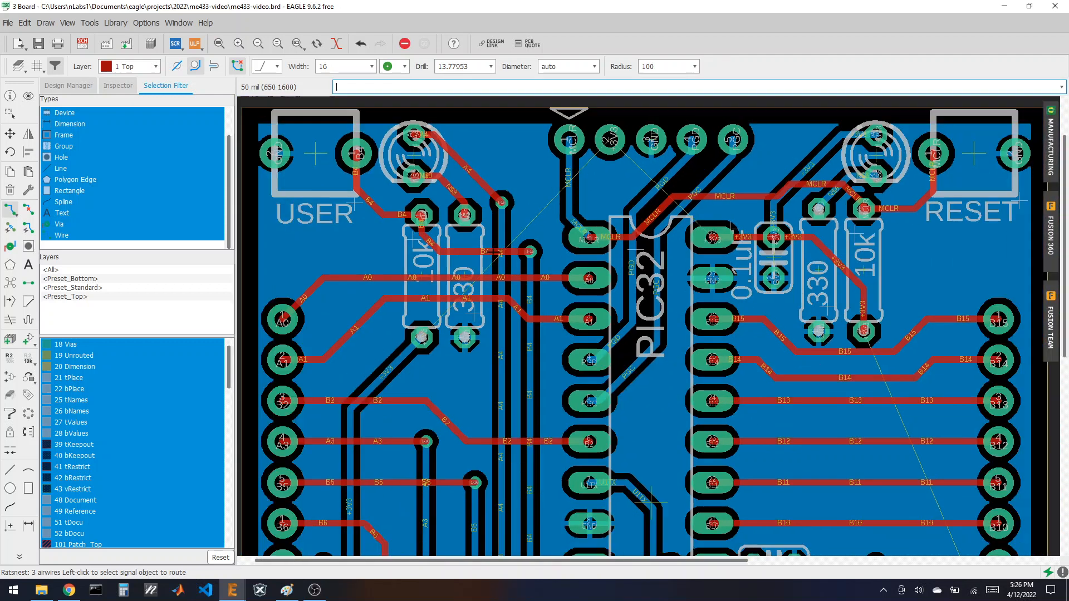
{"action": "scroll", "coordinate": [444, 288], "scroll_direction": "up", "scroll_amount": 1}
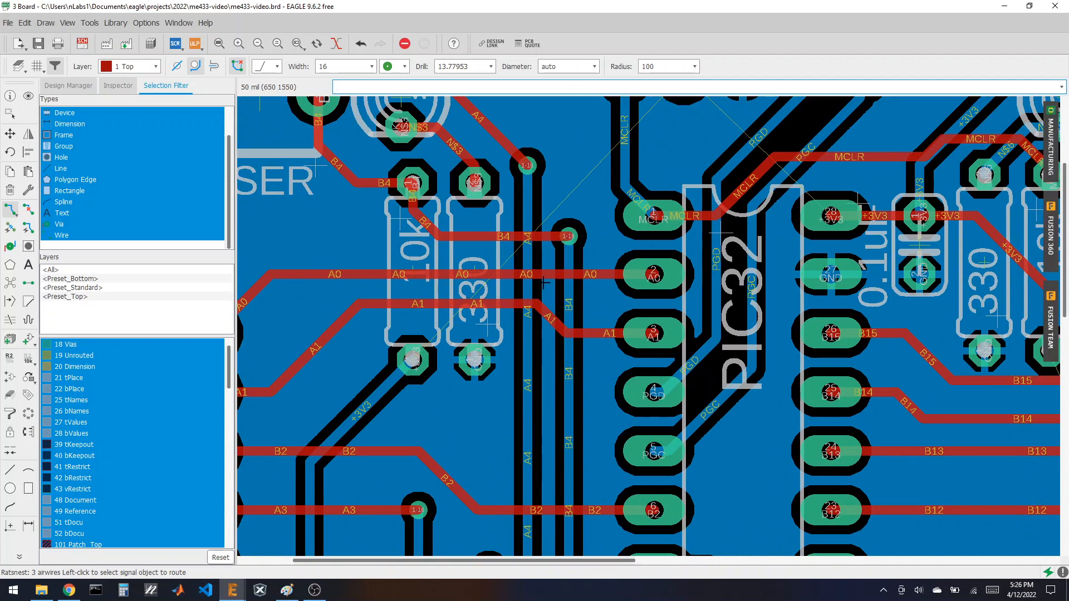
{"action": "left_click", "coordinate": [12, 134]}
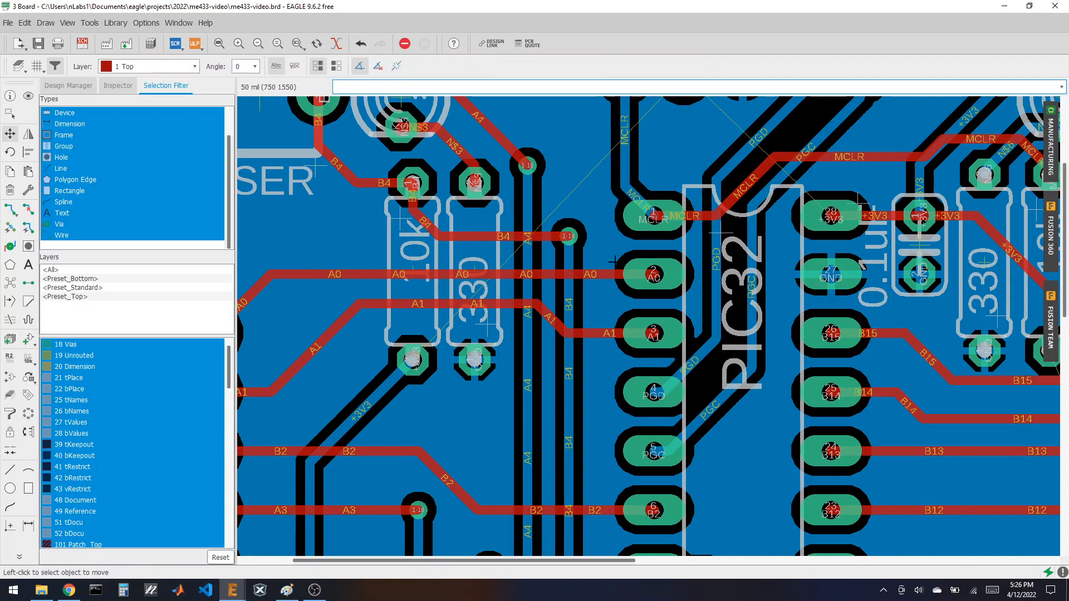
{"action": "left_click", "coordinate": [568, 236]}
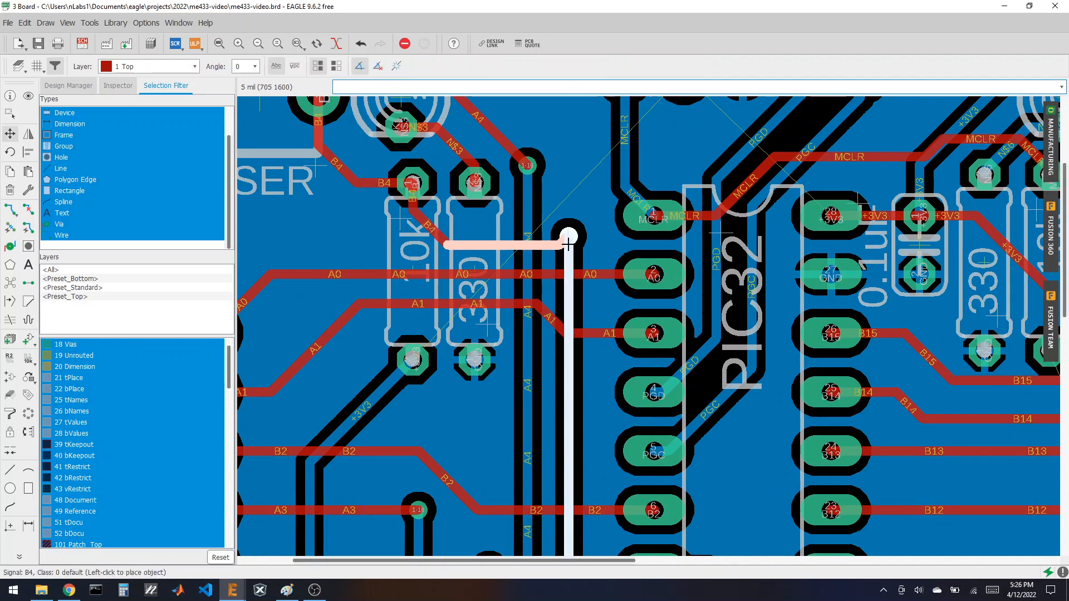
{"action": "left_click", "coordinate": [568, 245]}
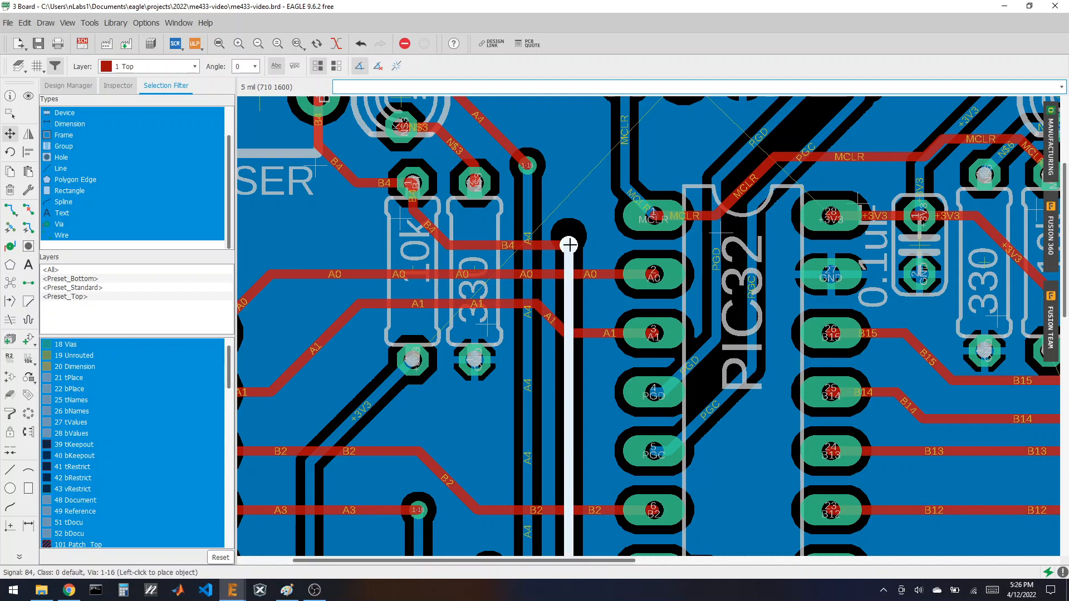
{"action": "left_click", "coordinate": [568, 245]}
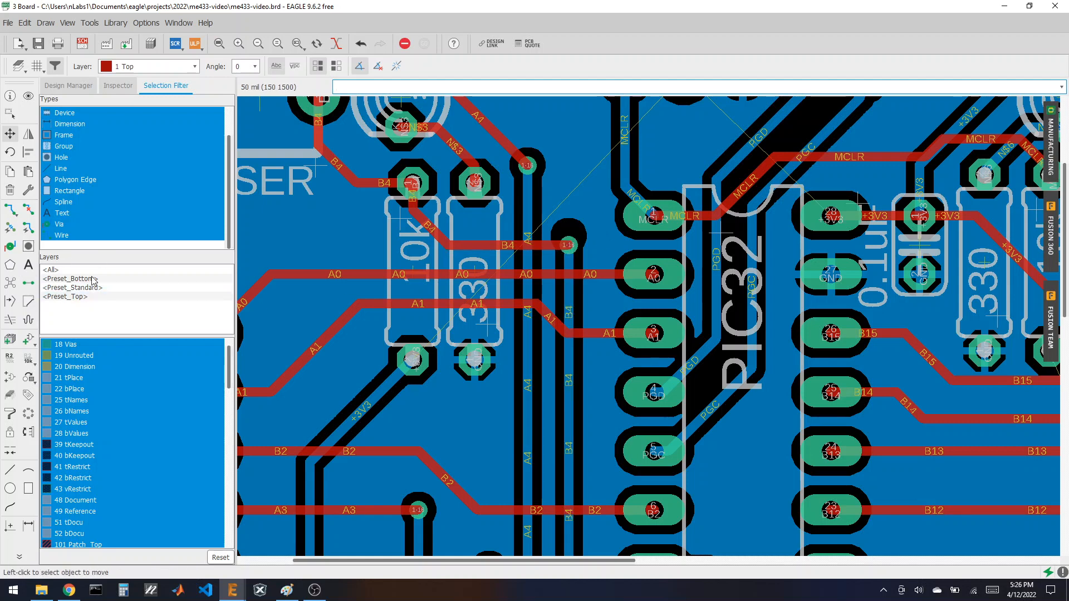
- Route +3V3 on top from programming header pin 2, crossing the MCLR bottom trace and passing between the A4 and B4 vias, to the USER-side 330 resistor
{"action": "scroll", "coordinate": [772, 383], "scroll_direction": "down", "scroll_amount": 1}
{"action": "scroll", "coordinate": [772, 383], "scroll_direction": "down", "scroll_amount": 1}
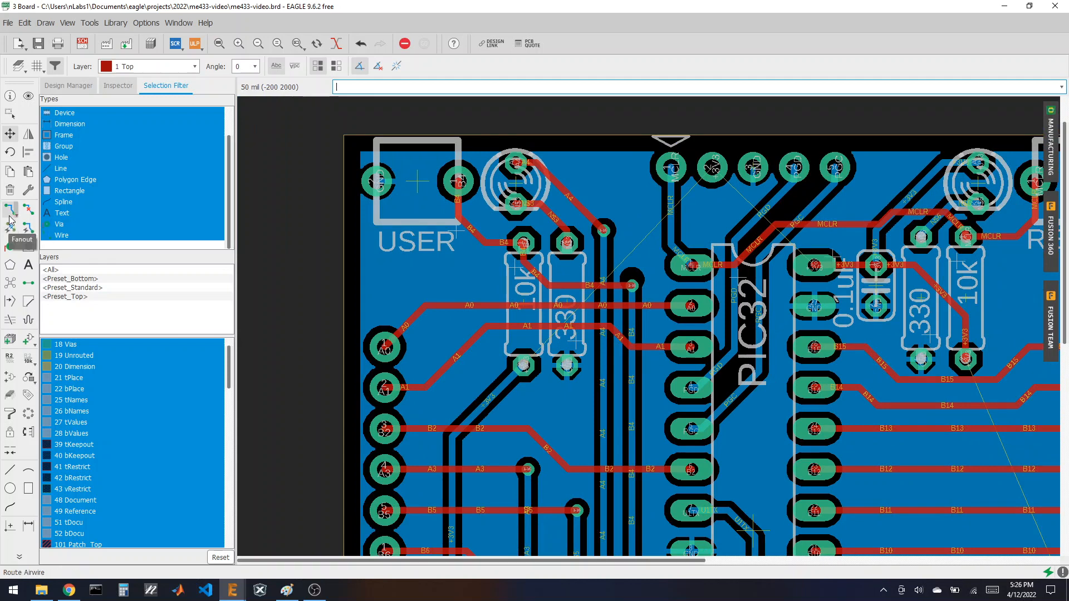
{"action": "left_click", "coordinate": [10, 209]}
{"action": "left_click", "coordinate": [813, 265]}
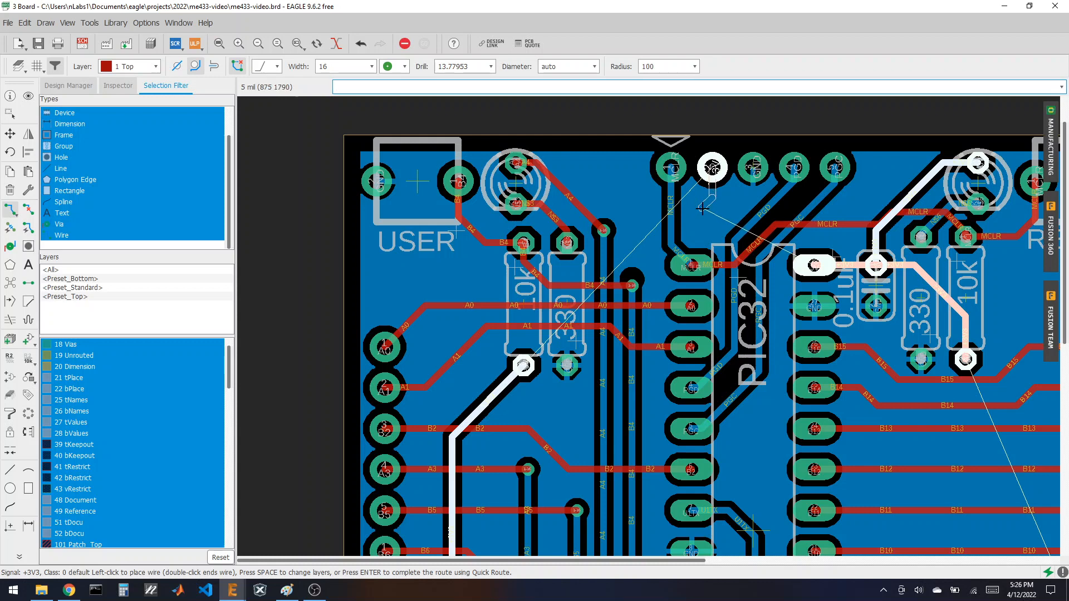
{"action": "left_click", "coordinate": [700, 213]}
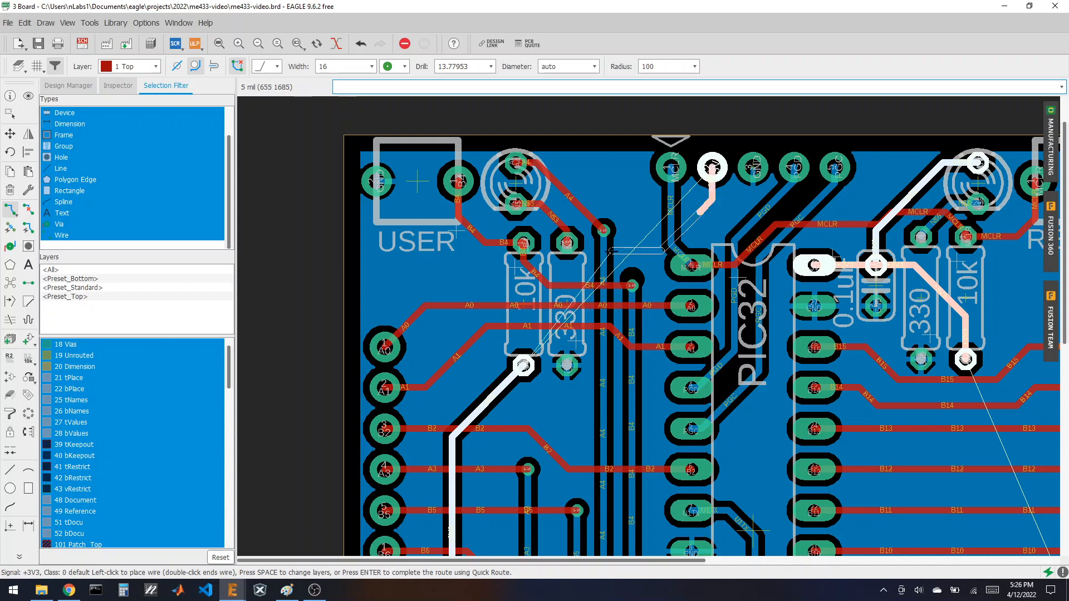
{"action": "scroll", "coordinate": [603, 253], "scroll_direction": "up", "scroll_amount": 1}
{"action": "scroll", "coordinate": [603, 254], "scroll_direction": "up", "scroll_amount": 1}
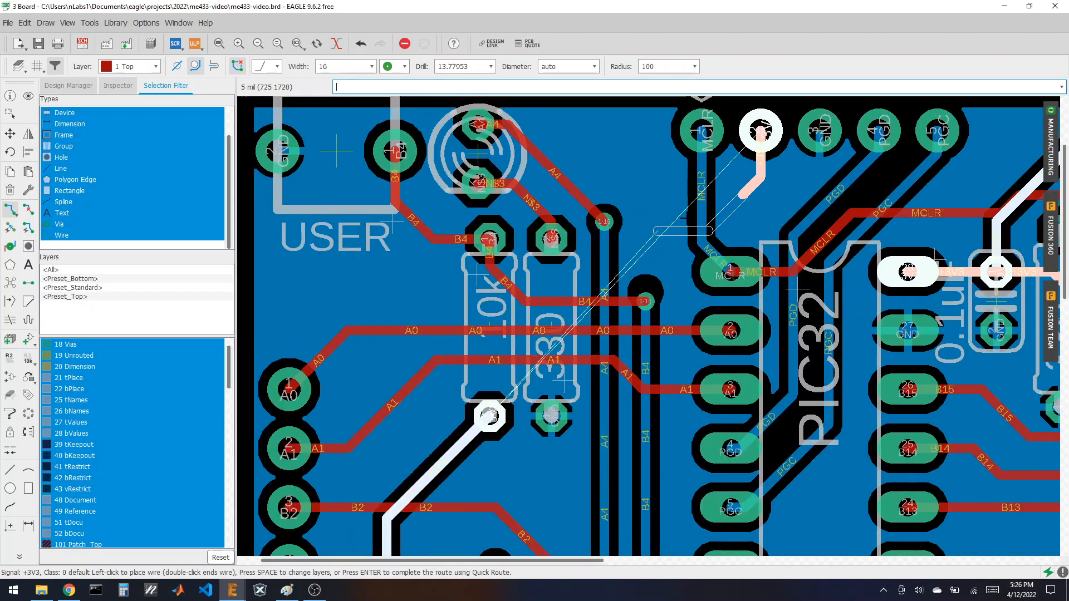
{"action": "left_click", "coordinate": [676, 213]}
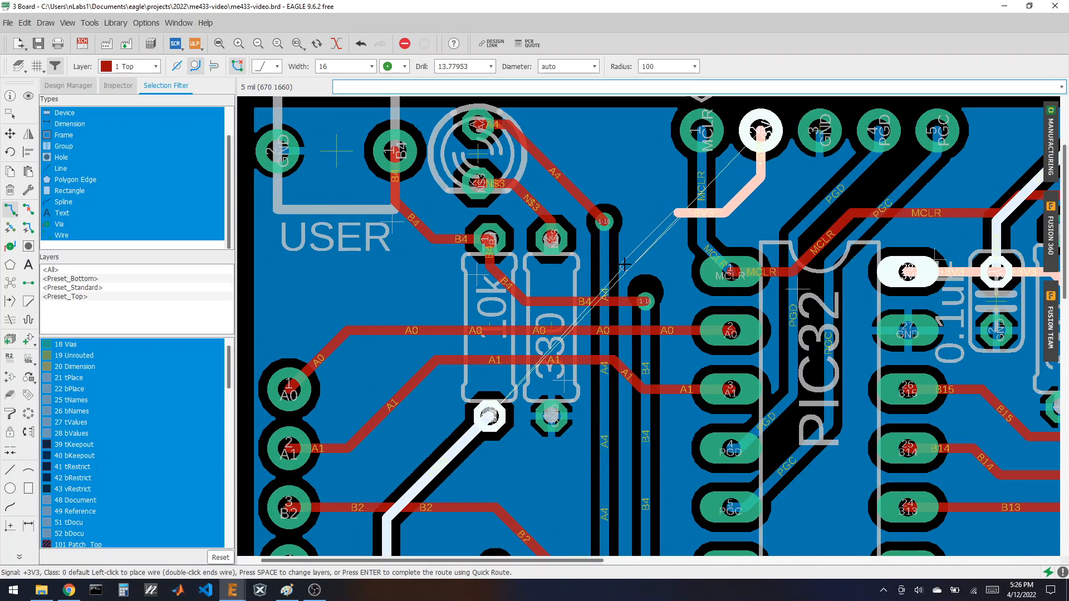
{"action": "left_click", "coordinate": [625, 266]}
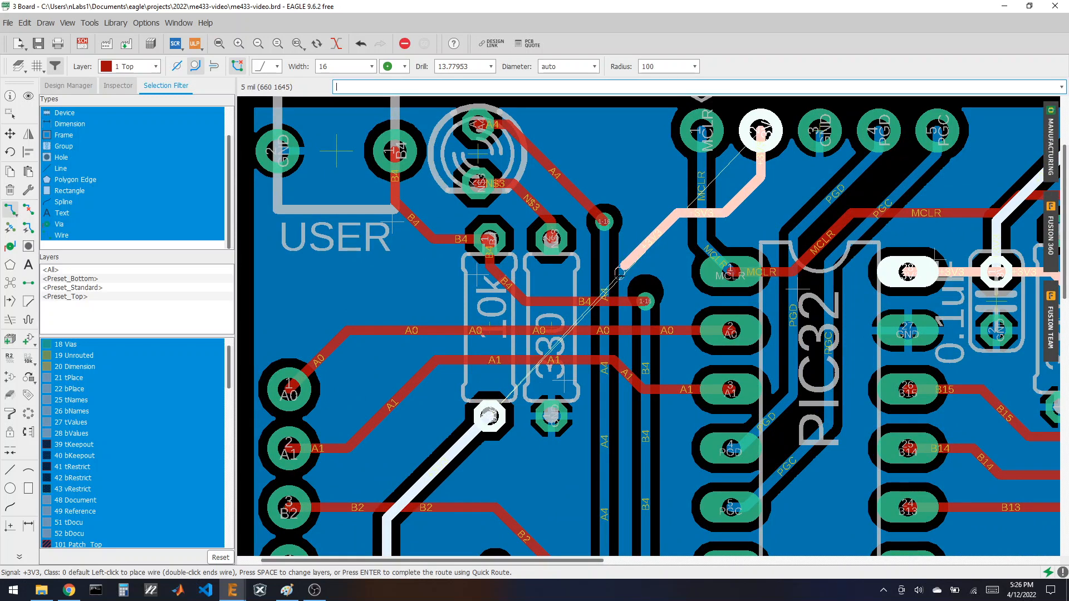
{"action": "left_click", "coordinate": [553, 280]}
- Place a via at the +3V3 trace's end and route on the bottom layer to the USER-side 10k resistor's lower pad
{"action": "left_click", "coordinate": [144, 67]}
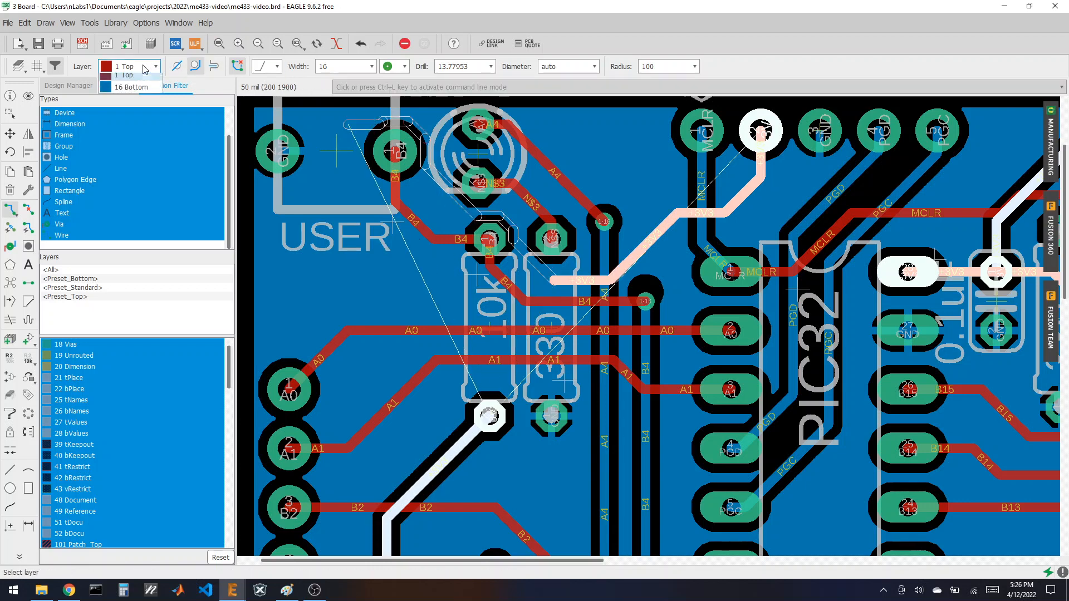
{"action": "left_click", "coordinate": [142, 89]}
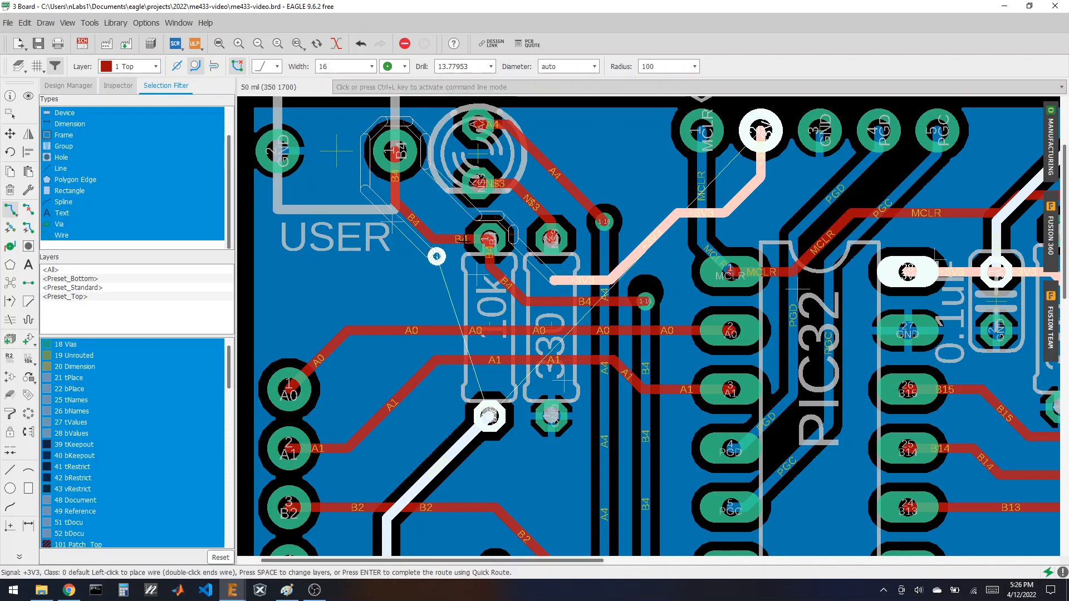
{"action": "left_click", "coordinate": [557, 282]}
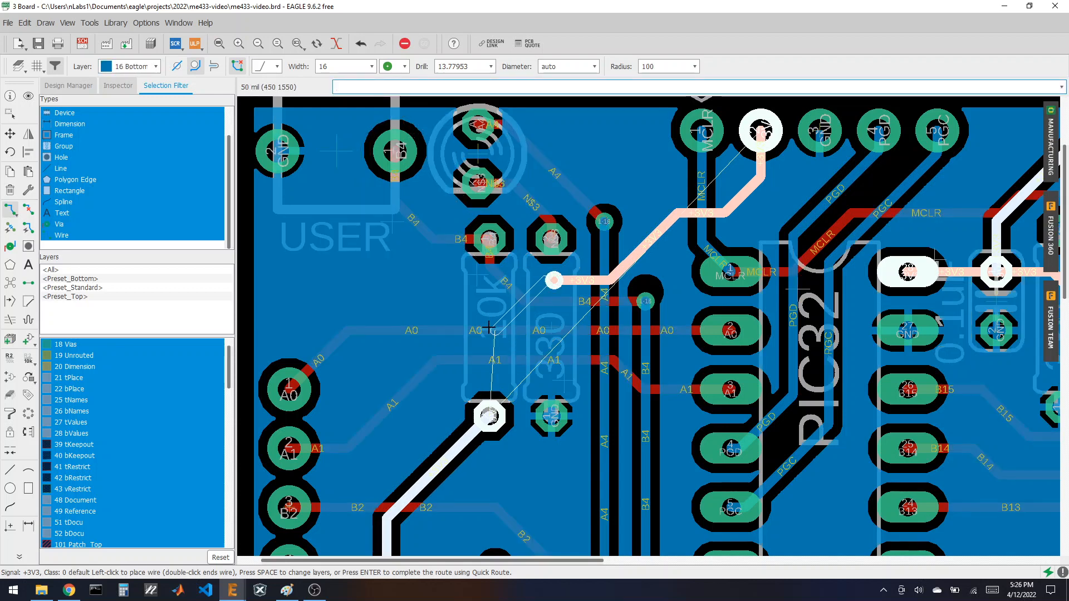
{"action": "left_click", "coordinate": [489, 415]}
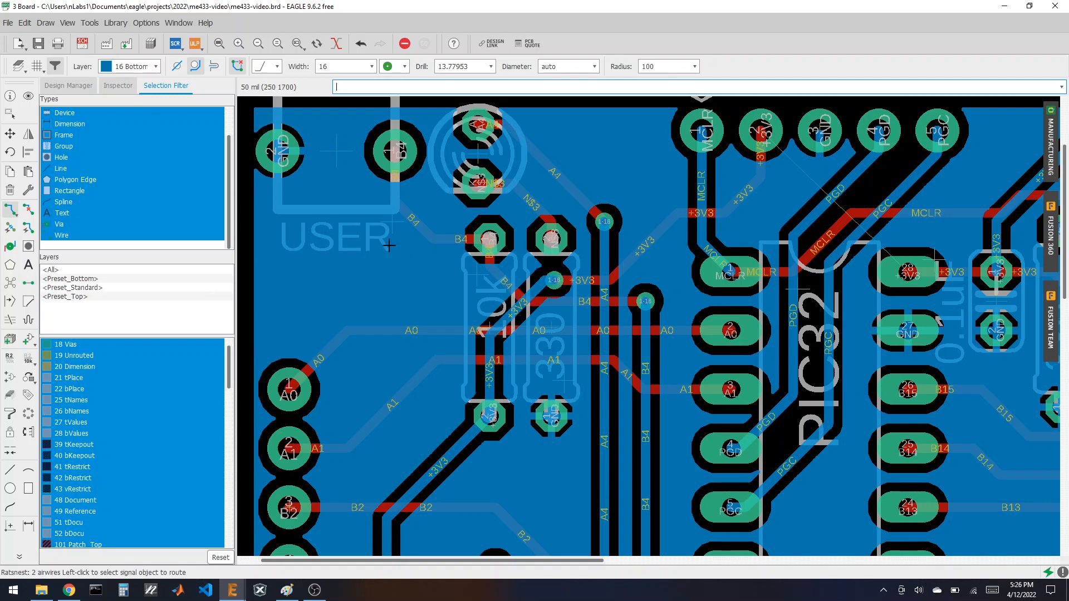
- Set the routing layer back to 1 Top and examine the A0 and A1 traces around the USER-side resistors
{"action": "scroll", "coordinate": [350, 233], "scroll_direction": "down", "scroll_amount": 2}
{"action": "left_click", "coordinate": [143, 66]}
{"action": "left_click", "coordinate": [128, 75]}
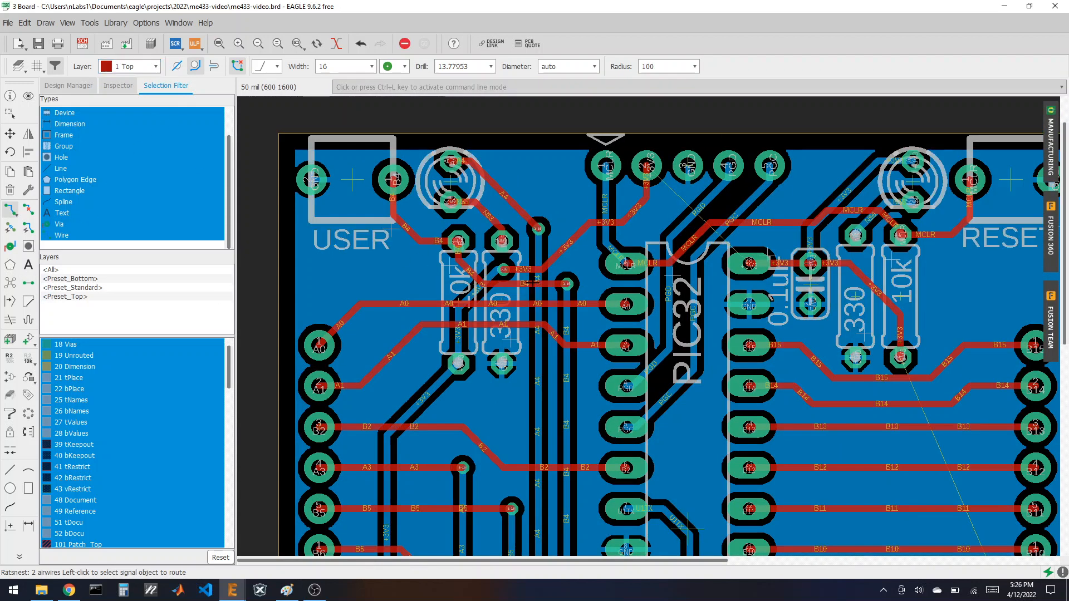
{"action": "scroll", "coordinate": [351, 239], "scroll_direction": "down", "scroll_amount": 2}
{"action": "scroll", "coordinate": [455, 263], "scroll_direction": "up", "scroll_amount": 4}
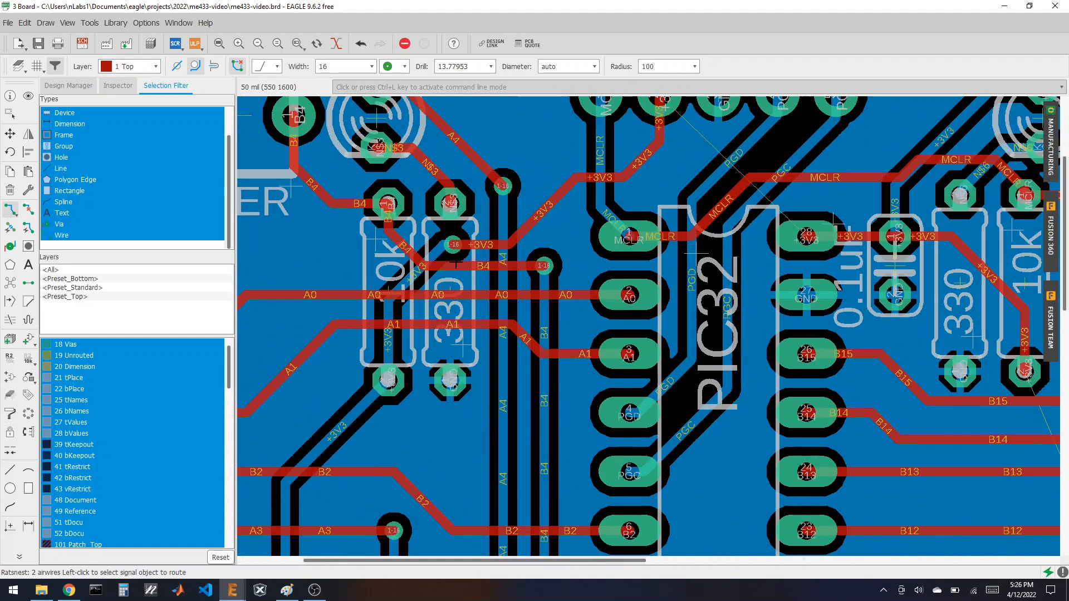
{"action": "scroll", "coordinate": [529, 260], "scroll_direction": "down", "scroll_amount": 1}
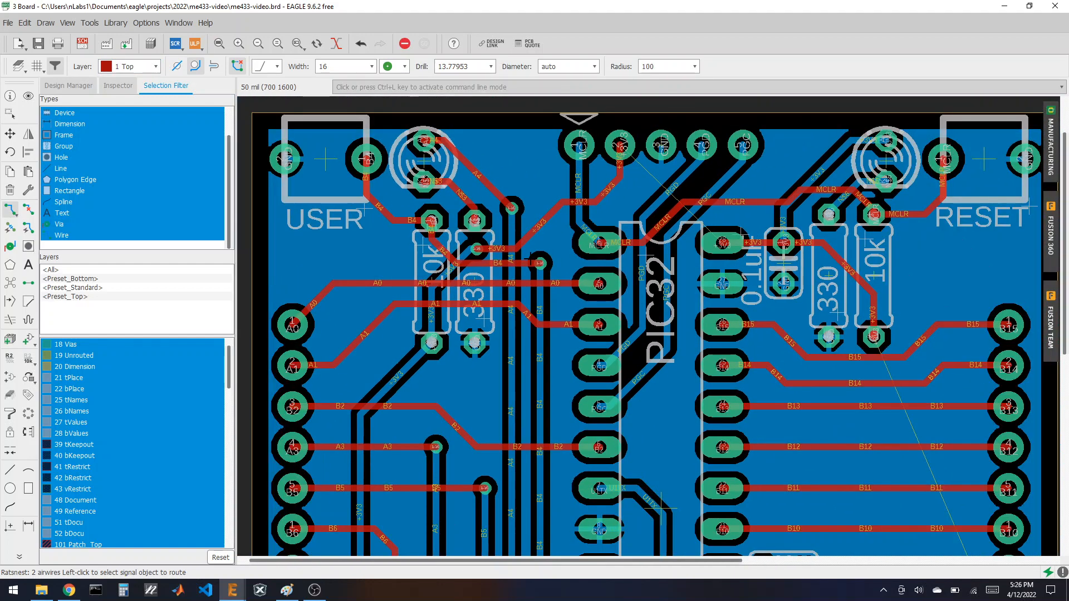
{"action": "scroll", "coordinate": [559, 339], "scroll_direction": "up", "scroll_amount": 2}
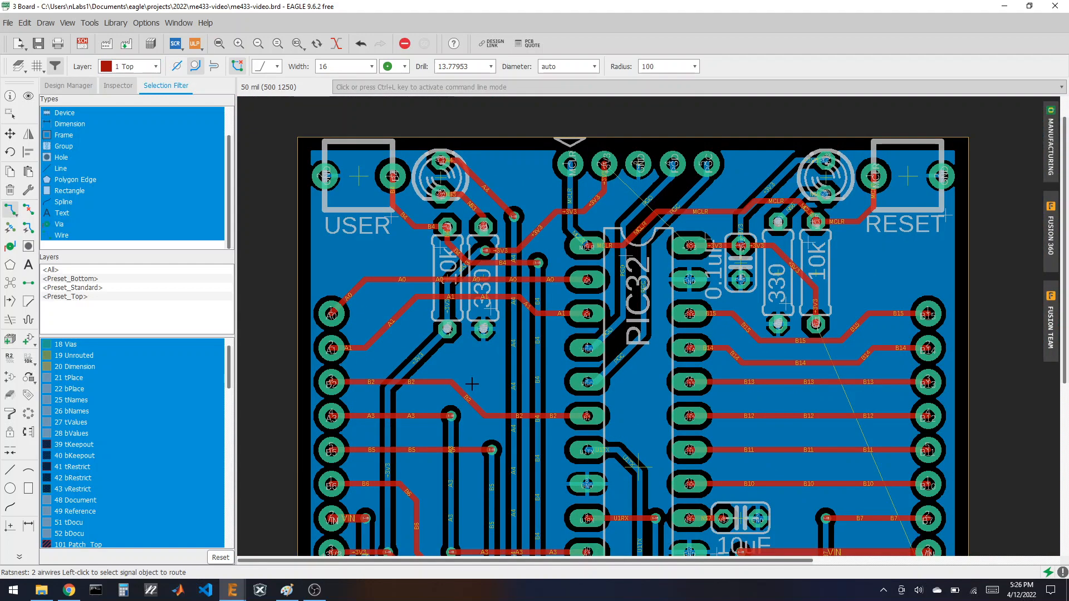
{"action": "scroll", "coordinate": [560, 339], "scroll_direction": "down", "scroll_amount": 3}
{"action": "scroll", "coordinate": [517, 334], "scroll_direction": "up", "scroll_amount": 3}
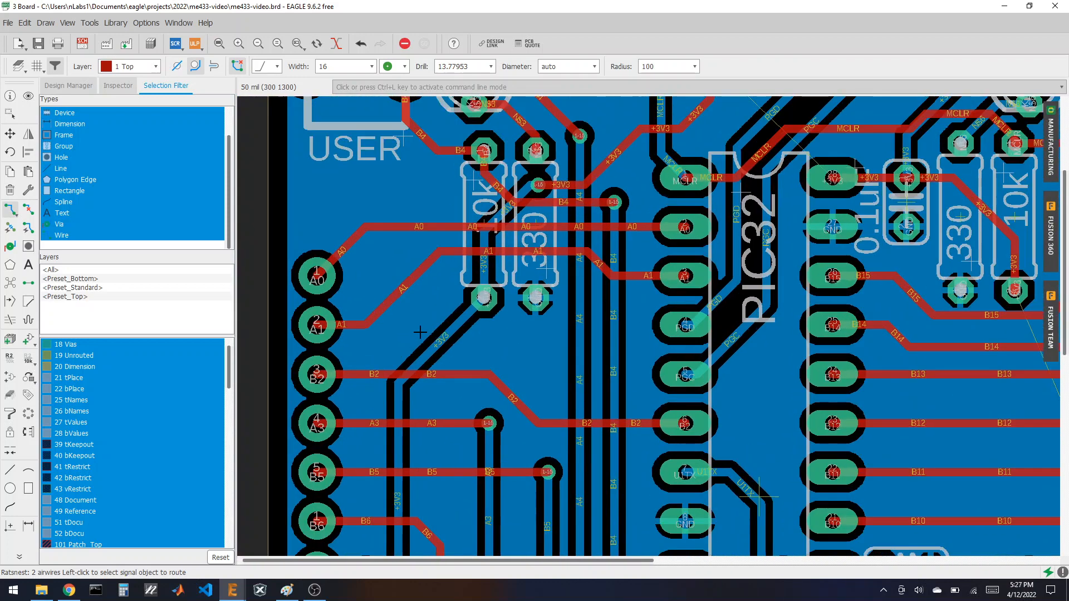
- Rip up A1's raised section and reroute it on top, straight below the USER-side resistors' lower pads and up to the PIC32's A1 pin
{"action": "left_click", "coordinate": [28, 209]}
{"action": "left_click", "coordinate": [393, 289]}
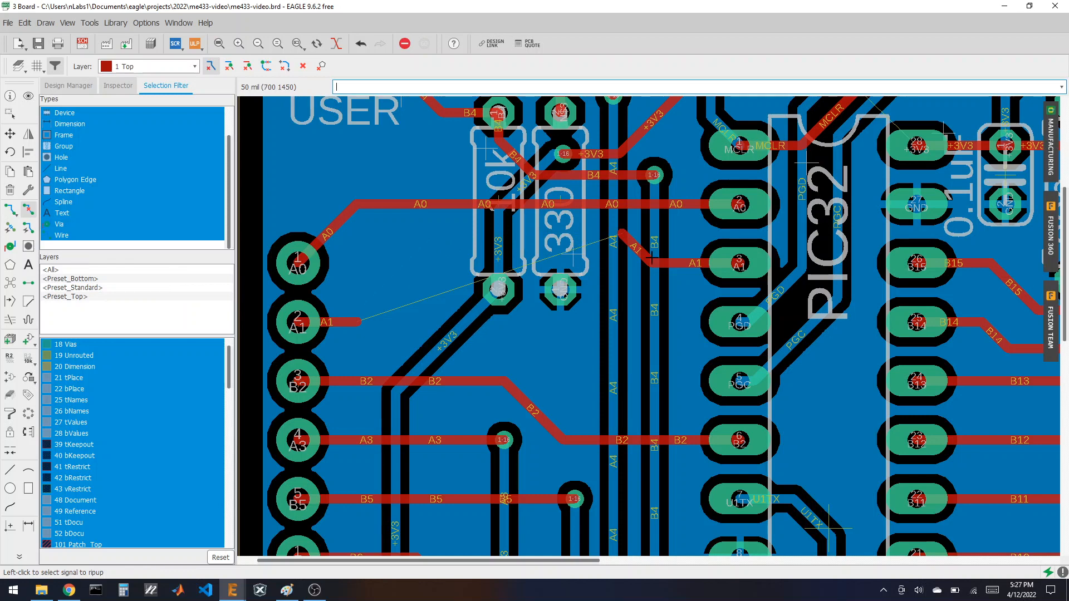
{"action": "left_click", "coordinate": [635, 246]}
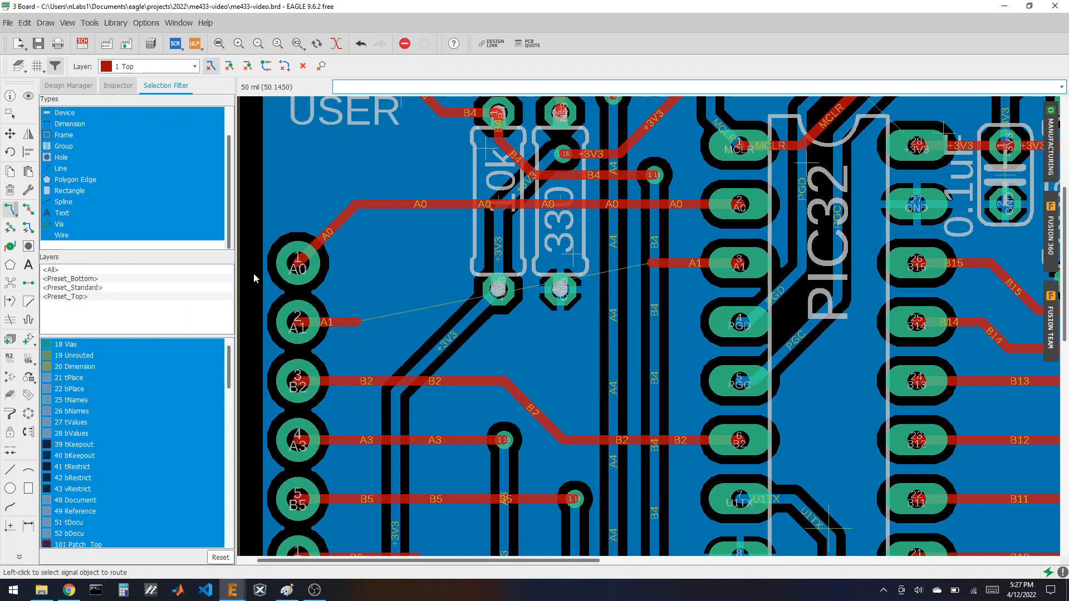
{"action": "left_click", "coordinate": [10, 209]}
{"action": "left_click", "coordinate": [415, 312]}
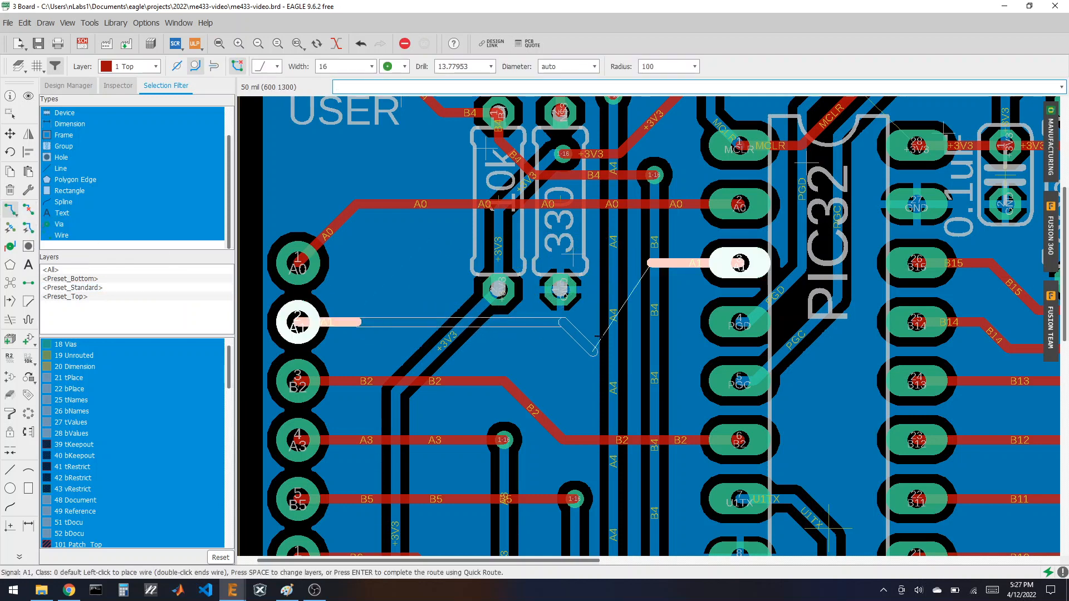
{"action": "left_click", "coordinate": [635, 298]}
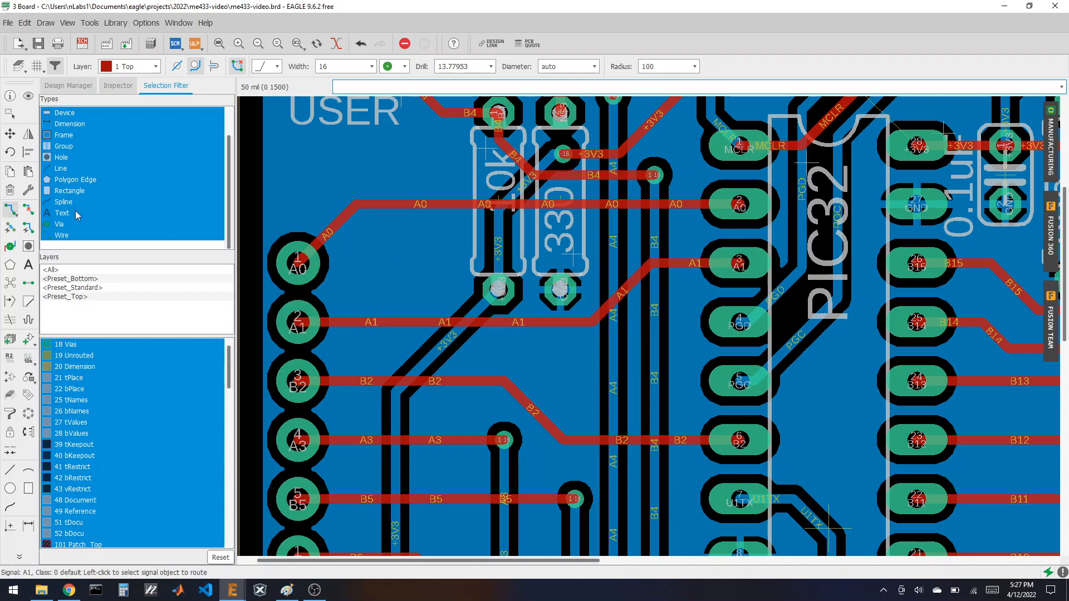
- Rip up the whole A0 top trace between the side header and the PIC32
{"action": "left_click", "coordinate": [28, 212]}
{"action": "left_click", "coordinate": [403, 205]}
{"action": "left_click", "coordinate": [340, 220]}
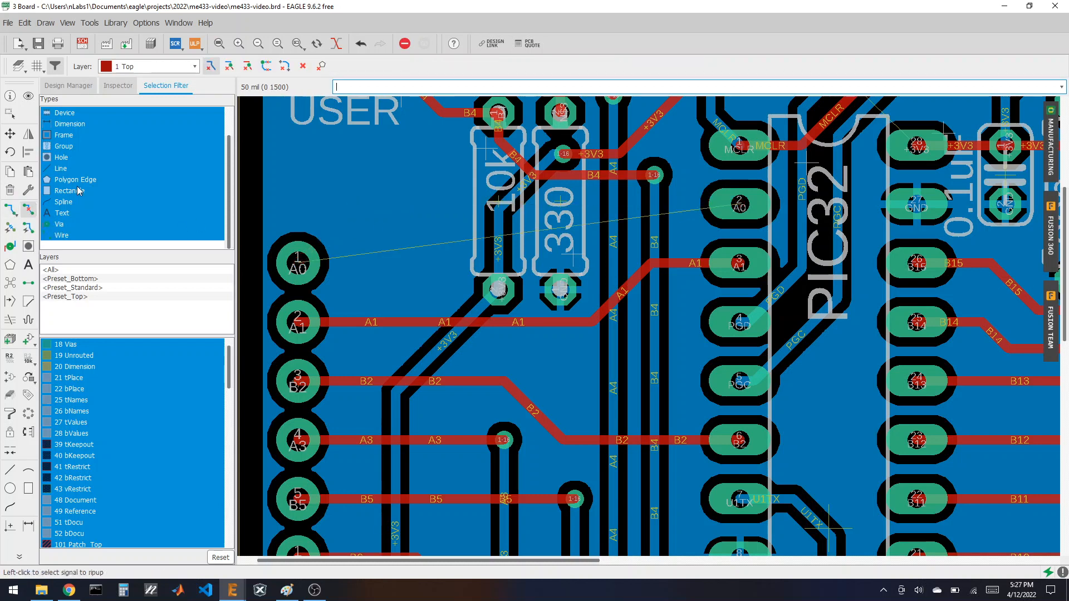
- Route A0 on the top layer from the side header's A0 pad across the USER-side resistors to the PIC32's A0 pin
{"action": "left_click", "coordinate": [11, 210]}
{"action": "left_click", "coordinate": [298, 264]}
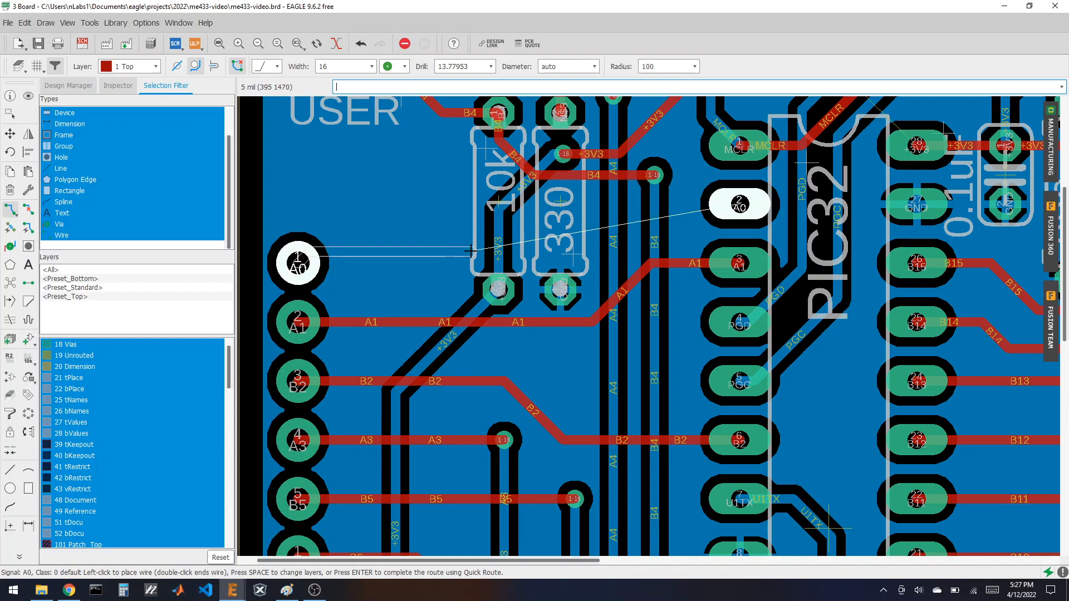
{"action": "left_click", "coordinate": [448, 263]}
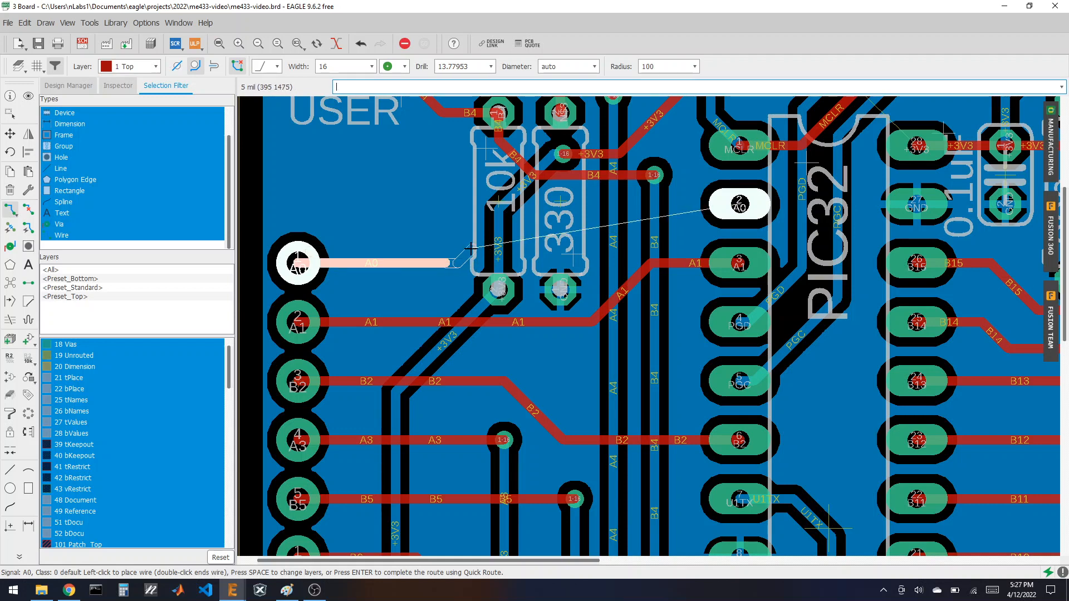
{"action": "left_click", "coordinate": [471, 249]}
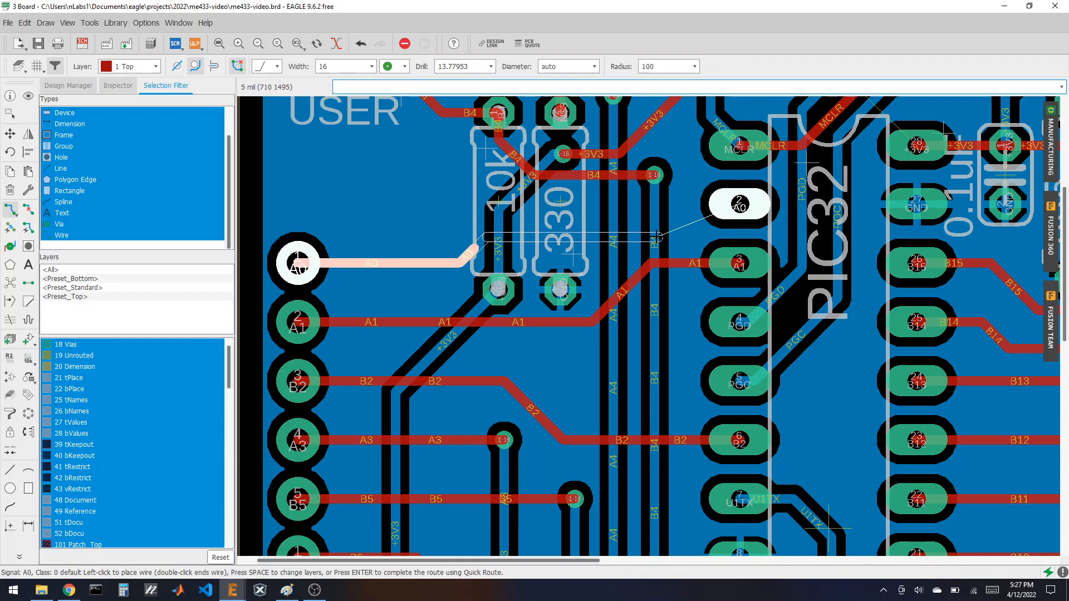
{"action": "left_click", "coordinate": [673, 238]}
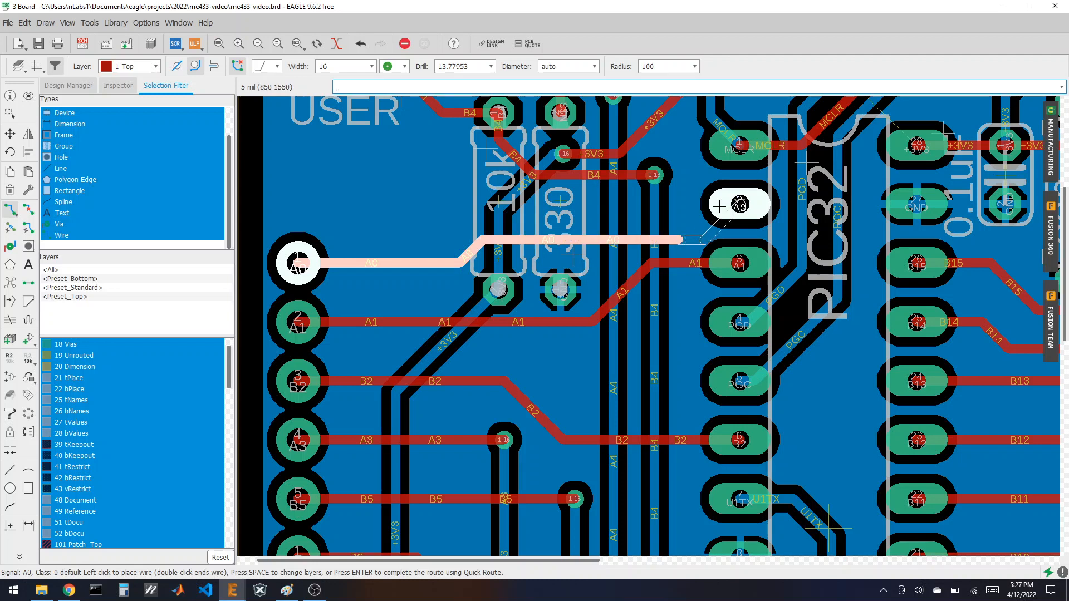
{"action": "left_click", "coordinate": [738, 204]}
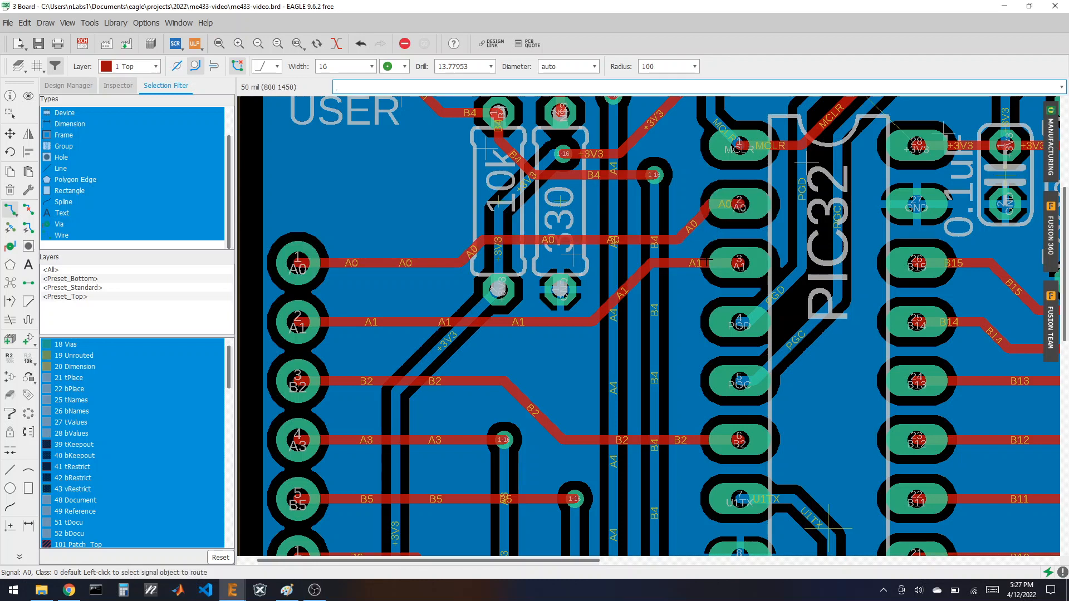
- Undo A0's last segment into the PIC32 and rip up its raised section across the USER-side resistors, keeping the header-side stub
{"action": "key", "text": "ctrl+z"}
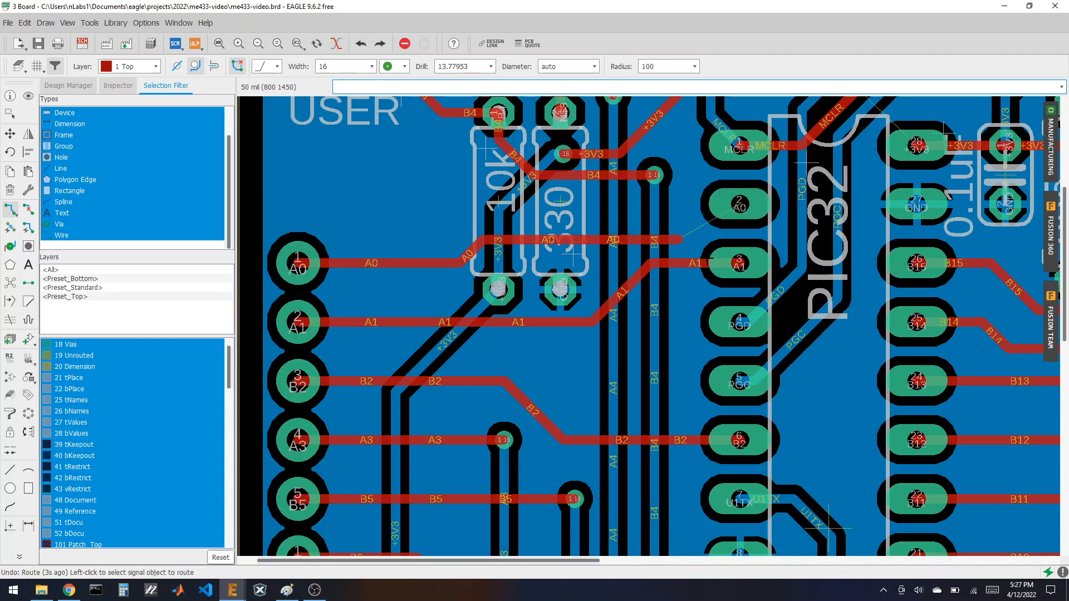
{"action": "left_click", "coordinate": [681, 239]}
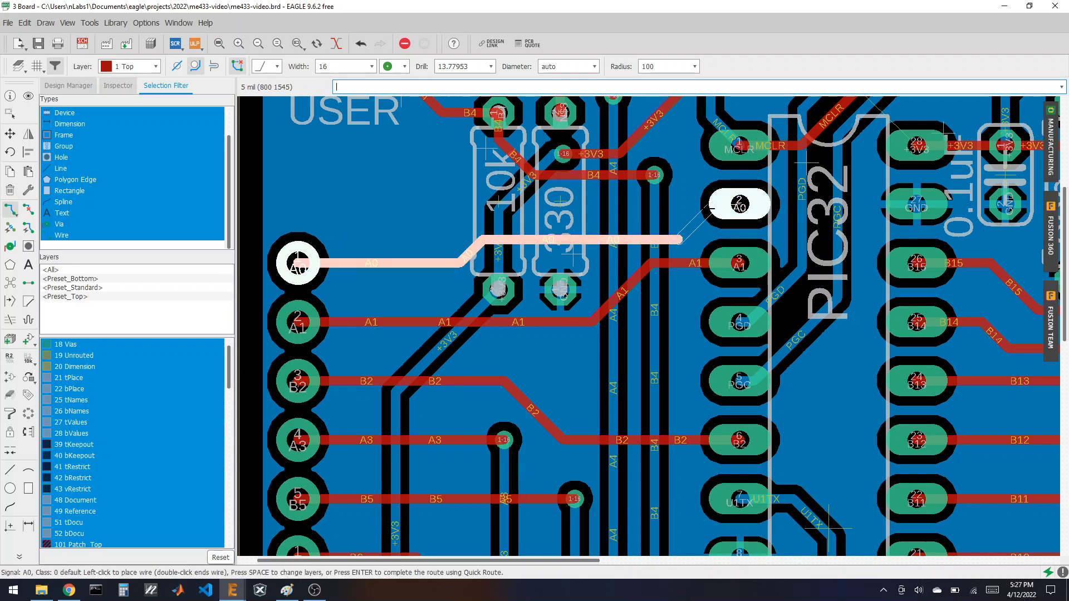
{"action": "double_click", "coordinate": [695, 219]}
{"action": "key", "text": "ctrl+z"}
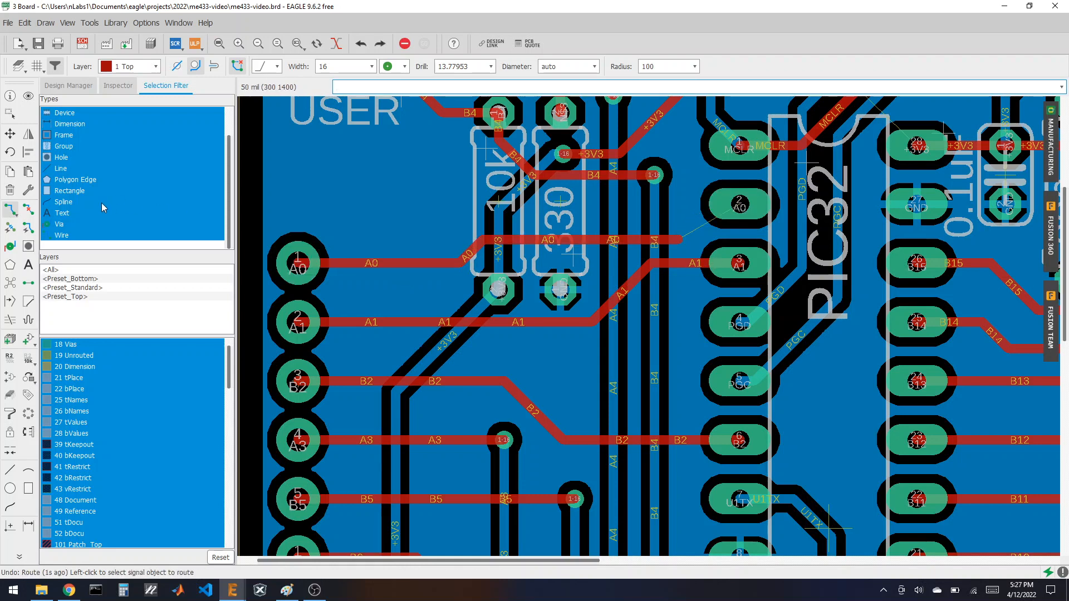
{"action": "left_click", "coordinate": [28, 210]}
{"action": "left_click", "coordinate": [531, 239]}
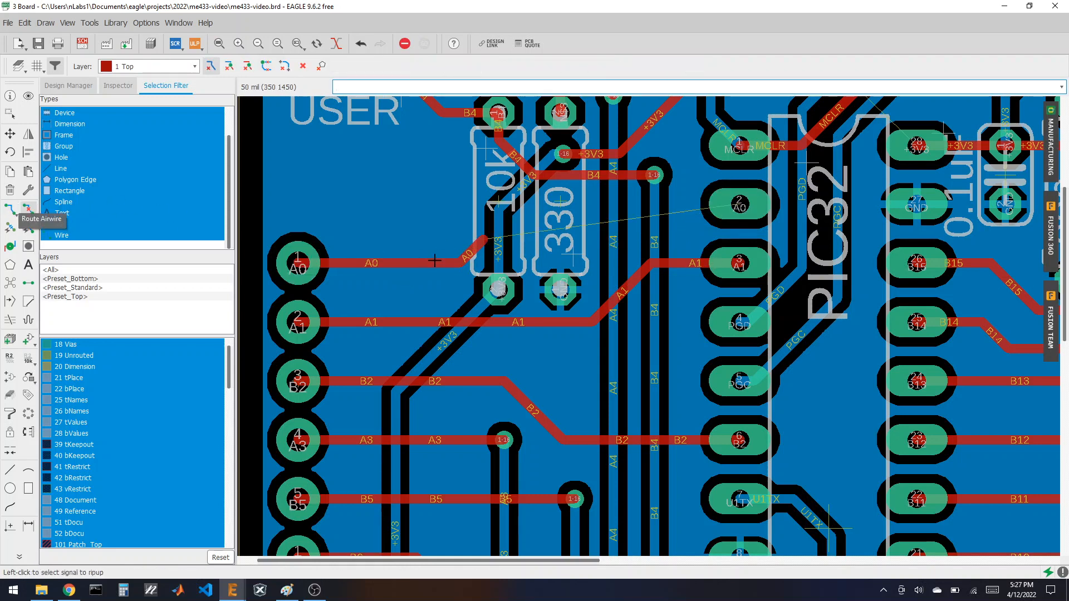
{"action": "left_click", "coordinate": [478, 241]}
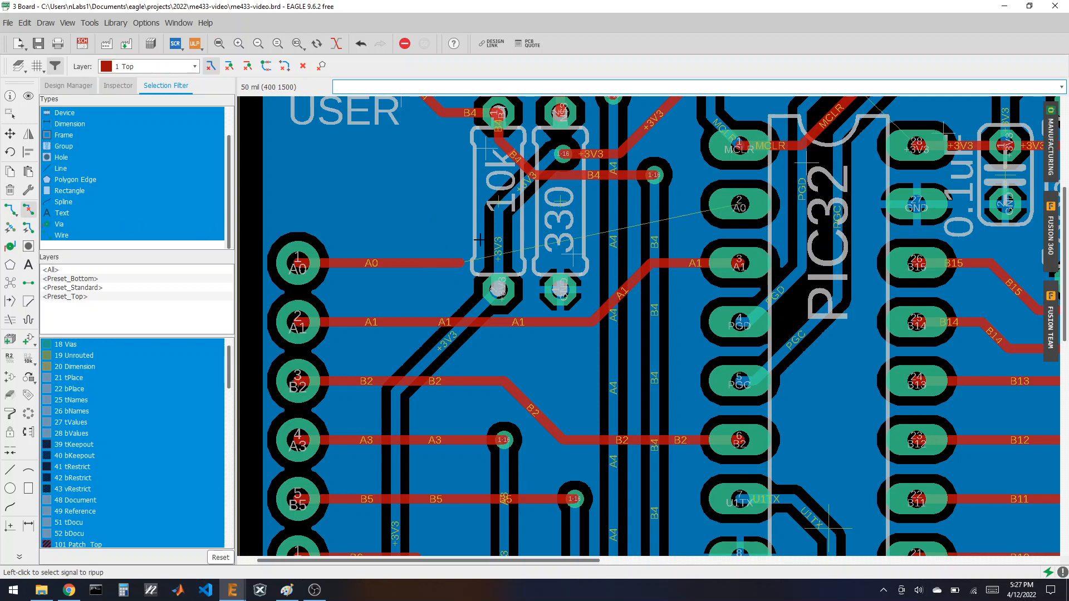
- Reroute A0 on top from the PIC32's A0 pin, straight across the 330 and 10k resistors and down to the header-side stub
{"action": "left_click", "coordinate": [10, 209]}
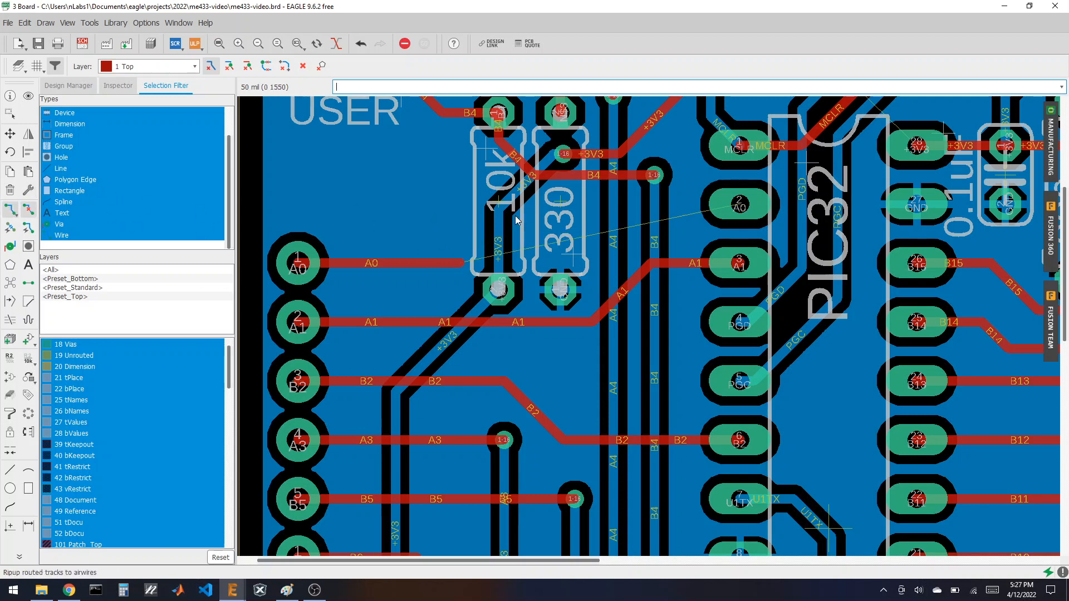
{"action": "left_click", "coordinate": [729, 206]}
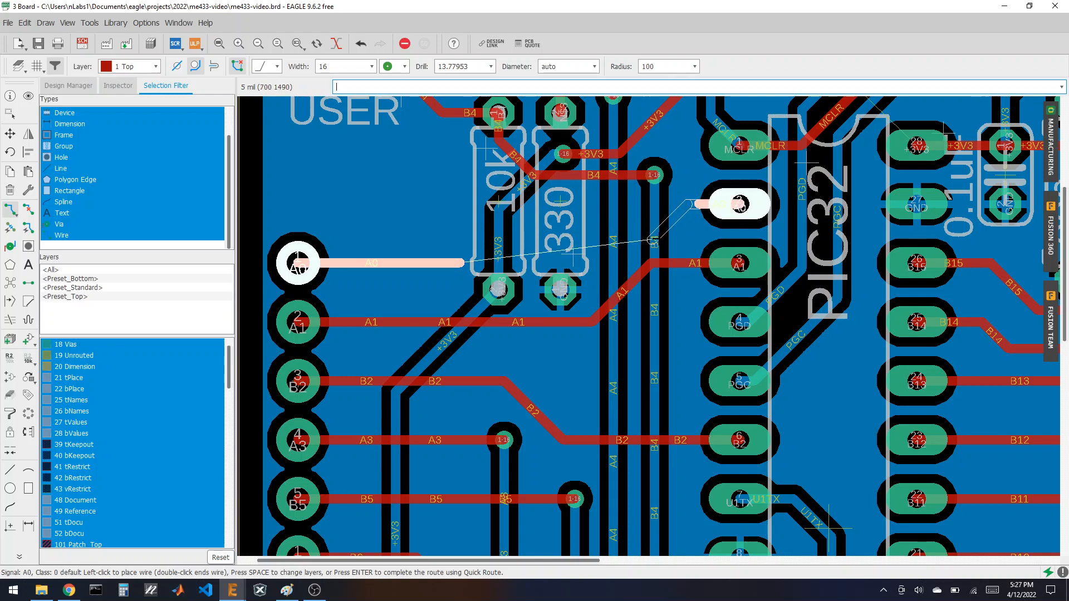
{"action": "left_click", "coordinate": [666, 237]}
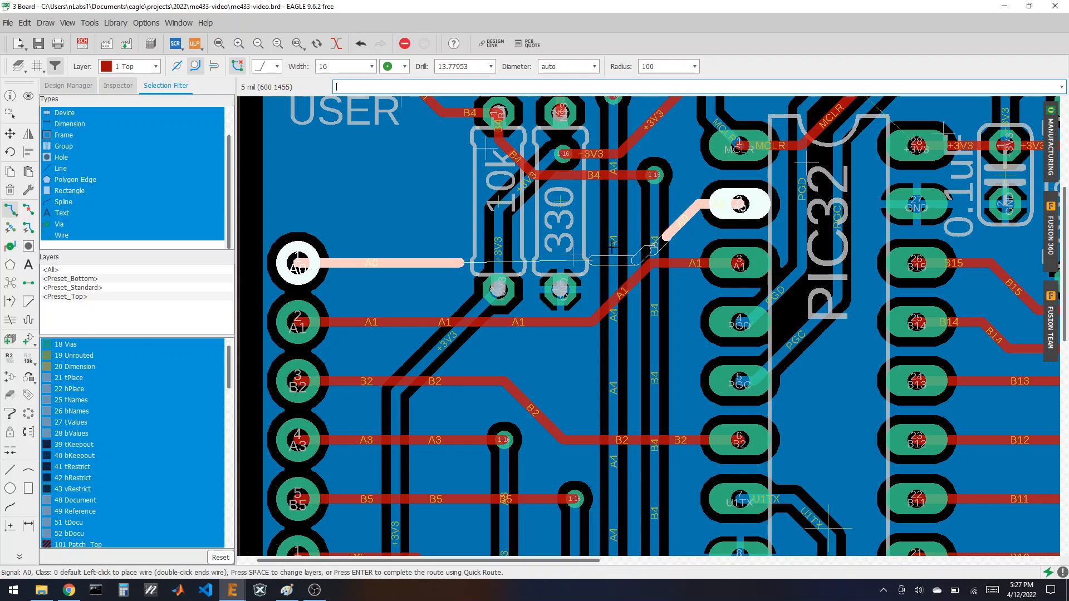
{"action": "left_click", "coordinate": [582, 235]}
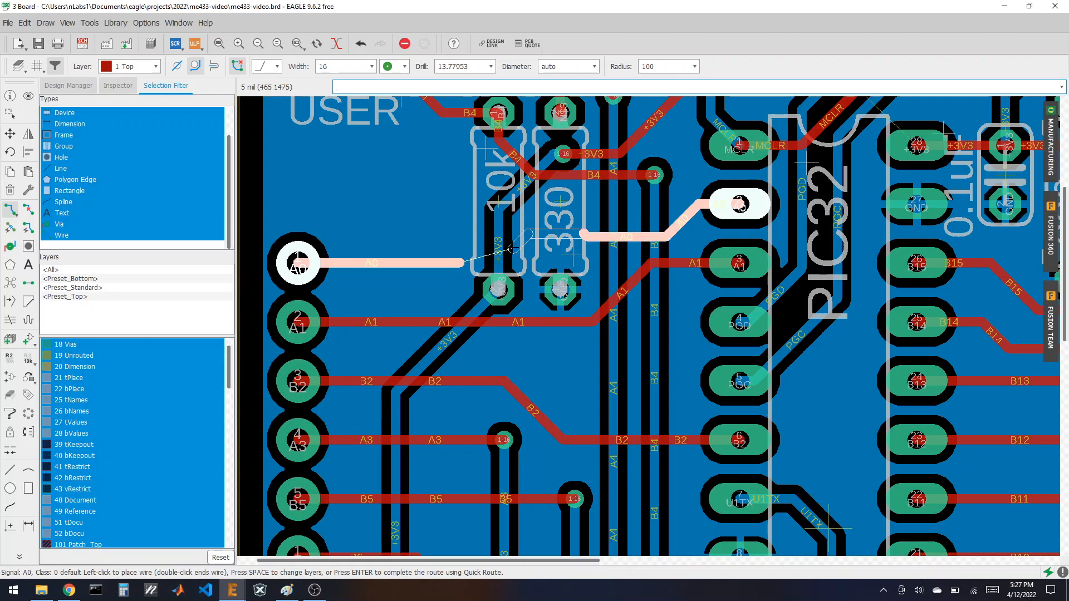
{"action": "left_click", "coordinate": [513, 248]}
{"action": "left_click", "coordinate": [513, 248]}
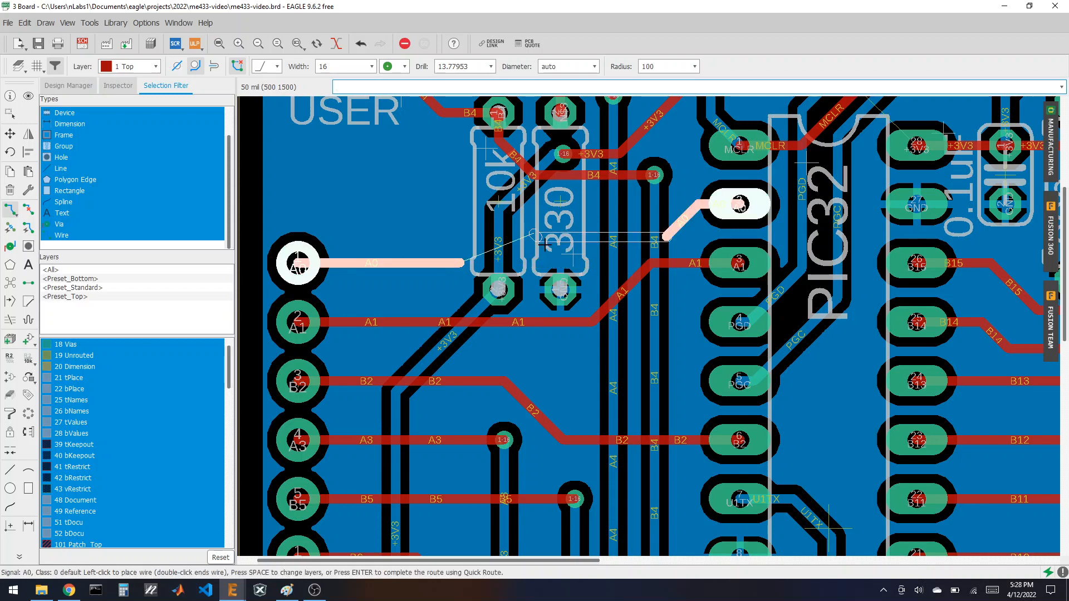
{"action": "key", "text": "alt"}
{"action": "left_click", "coordinate": [464, 262]}
- Move B4's upper via down to (700 1550), level with the PIC32's A0 pin, and recalculate the airwires
{"action": "scroll", "coordinate": [507, 323], "scroll_direction": "down", "scroll_amount": 2}
{"action": "scroll", "coordinate": [645, 192], "scroll_direction": "up", "scroll_amount": 2}
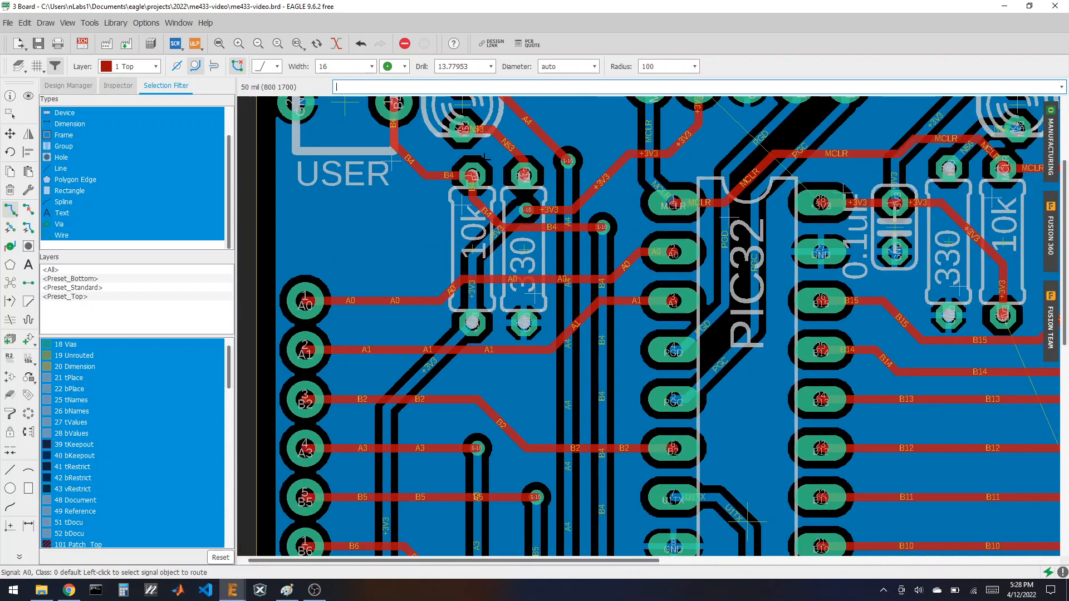
{"action": "left_click", "coordinate": [11, 134]}
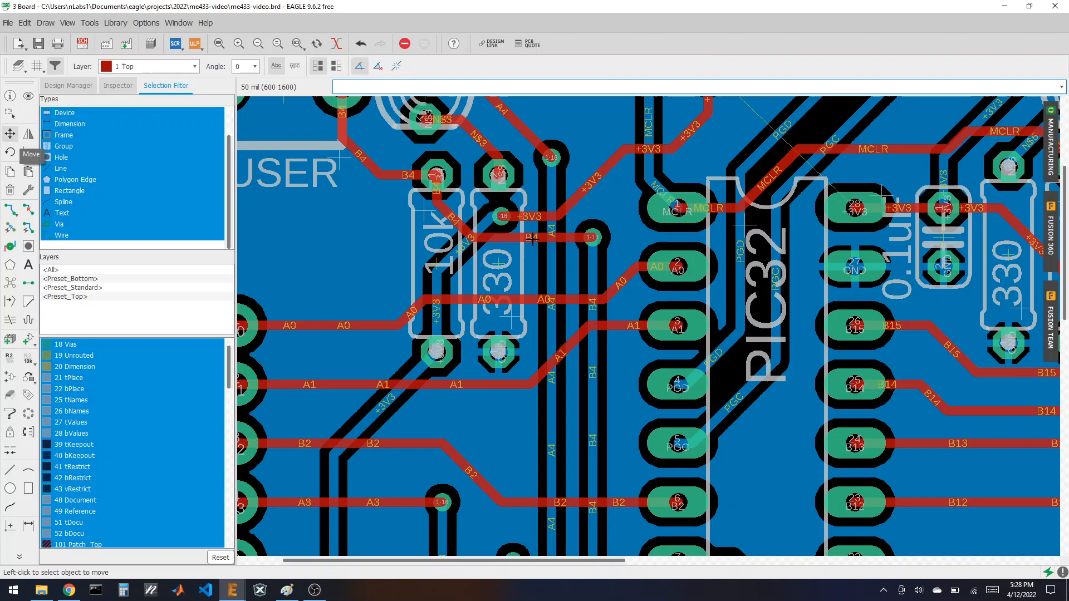
{"action": "left_click", "coordinate": [593, 238]}
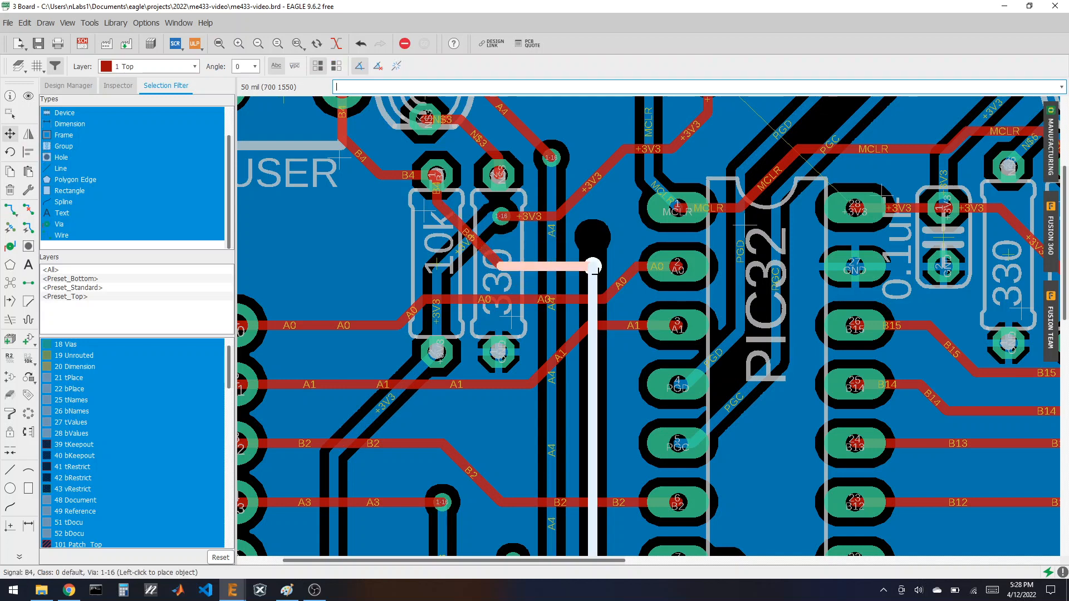
{"action": "left_click", "coordinate": [592, 266]}
{"action": "left_click", "coordinate": [9, 269]}
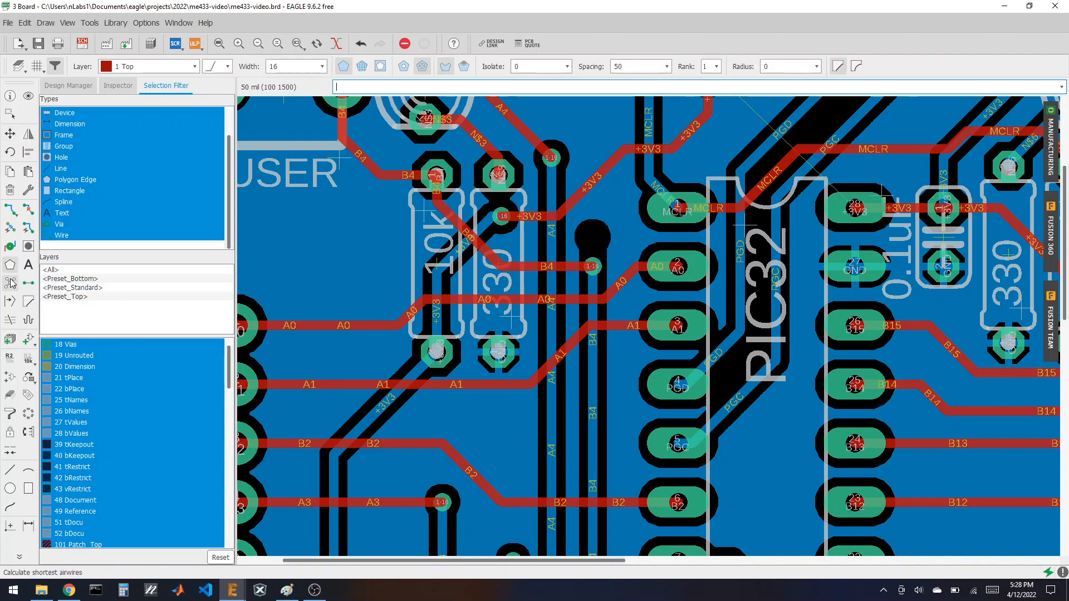
{"action": "left_click", "coordinate": [11, 283]}
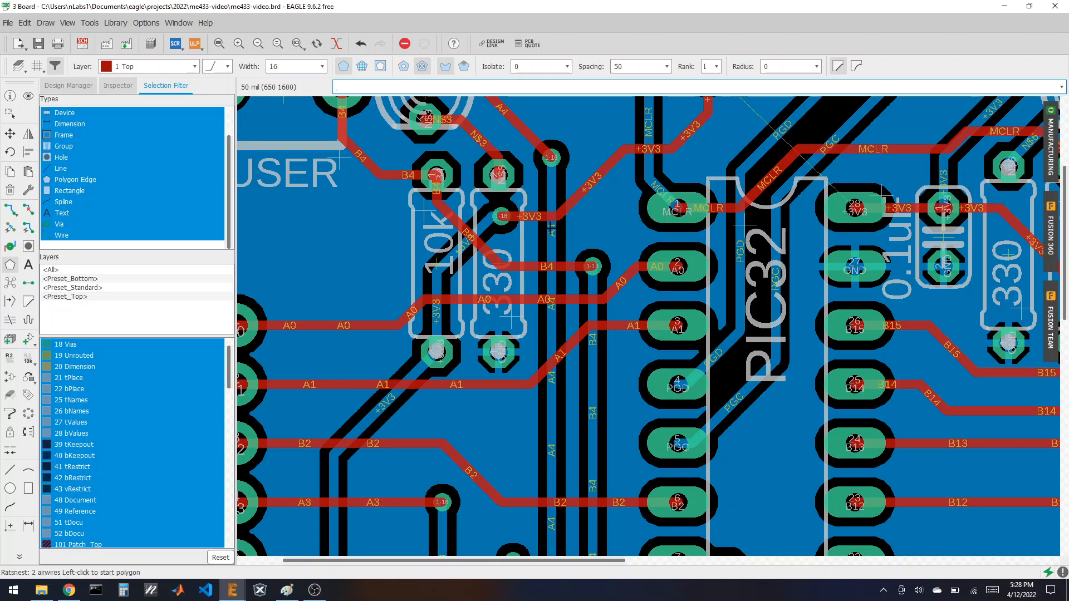
{"action": "scroll", "coordinate": [582, 261], "scroll_direction": "down", "scroll_amount": 1}
{"action": "scroll", "coordinate": [526, 210], "scroll_direction": "up", "scroll_amount": 1}
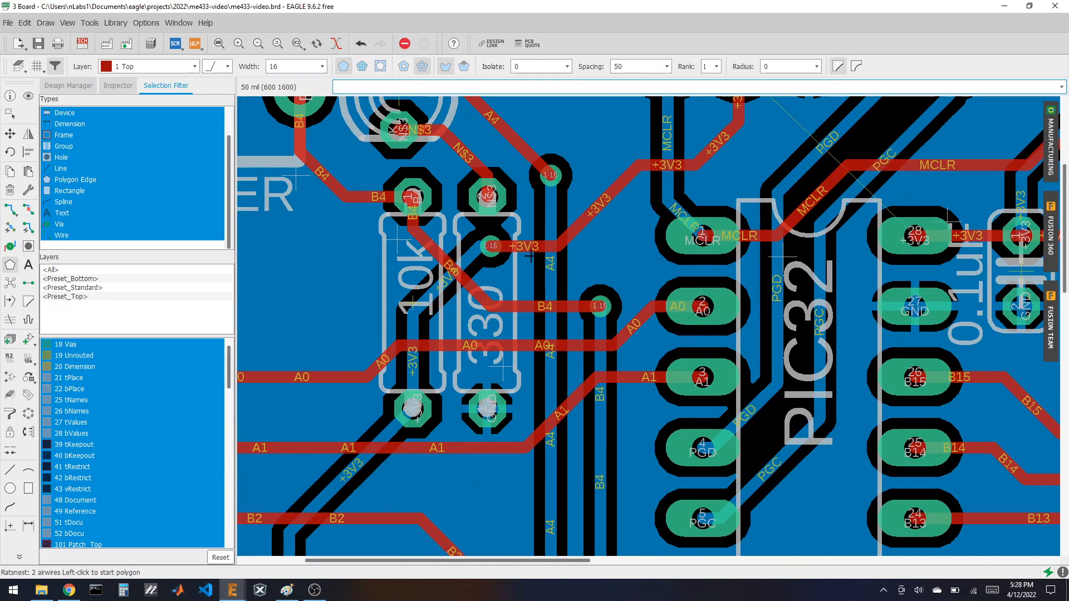
{"action": "left_click", "coordinate": [456, 275]}
{"action": "double_click", "coordinate": [449, 277], "text": "alt"}
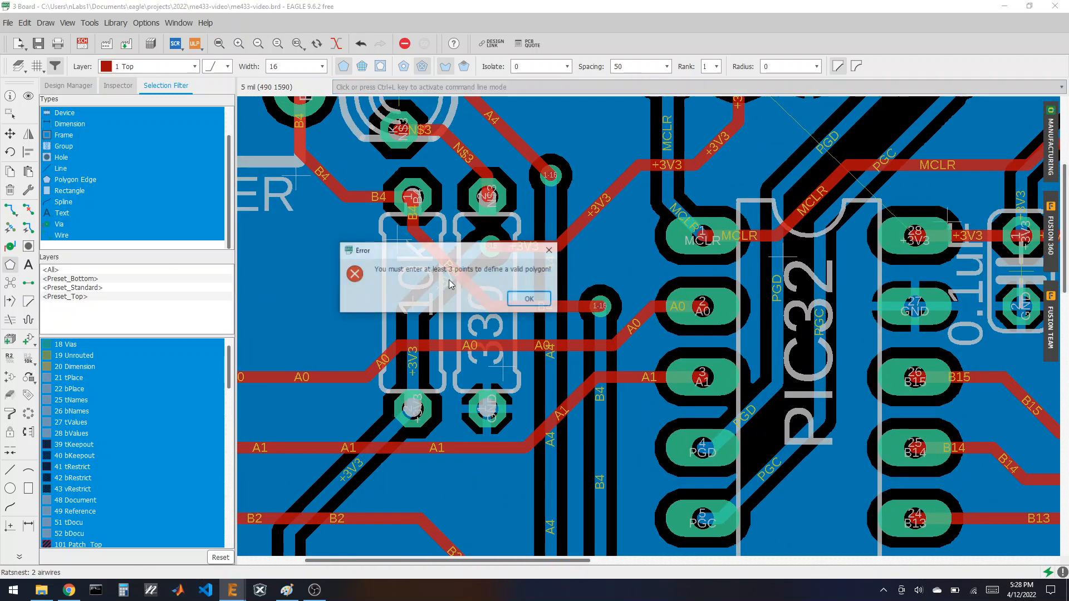
{"action": "left_click", "coordinate": [530, 300]}
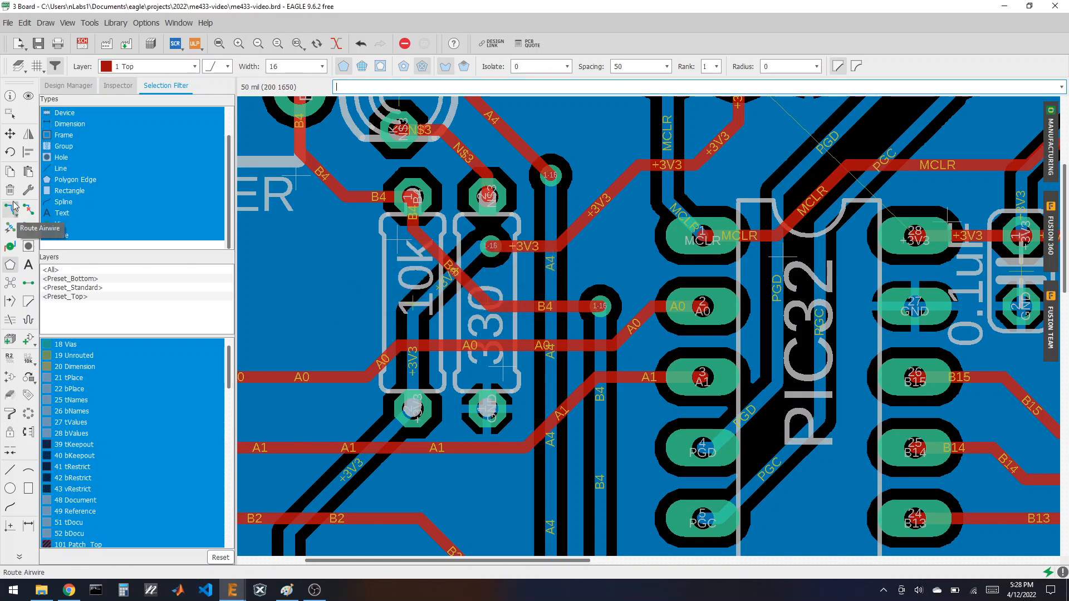
- Shift B4's diagonal segment away from the +3V3 via, lower that via to about (540 1620), and recalculate the airwires
{"action": "left_click", "coordinate": [10, 134]}
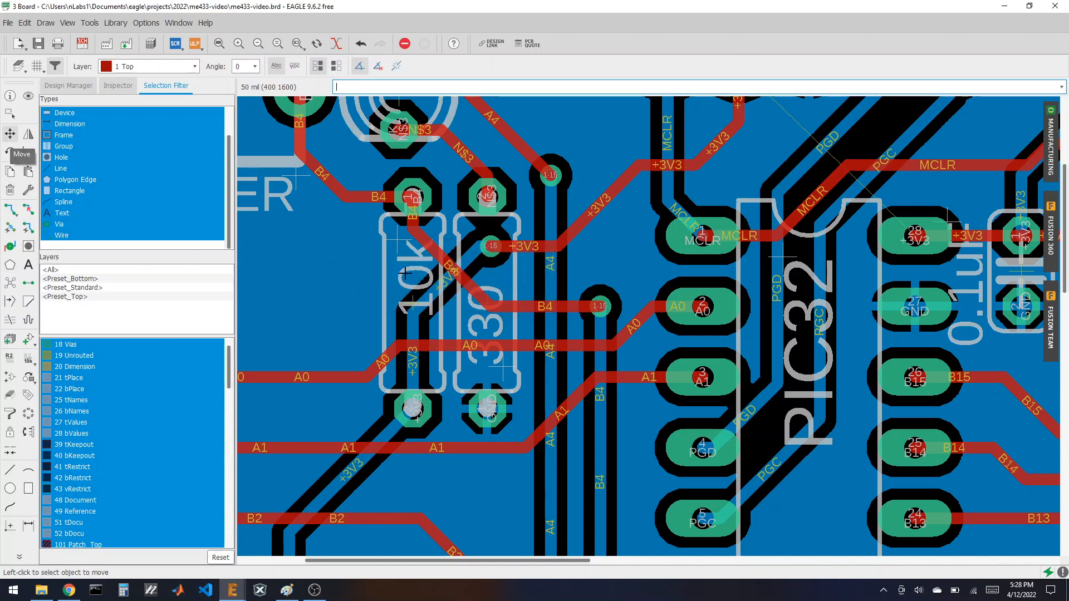
{"action": "left_click", "coordinate": [445, 259]}
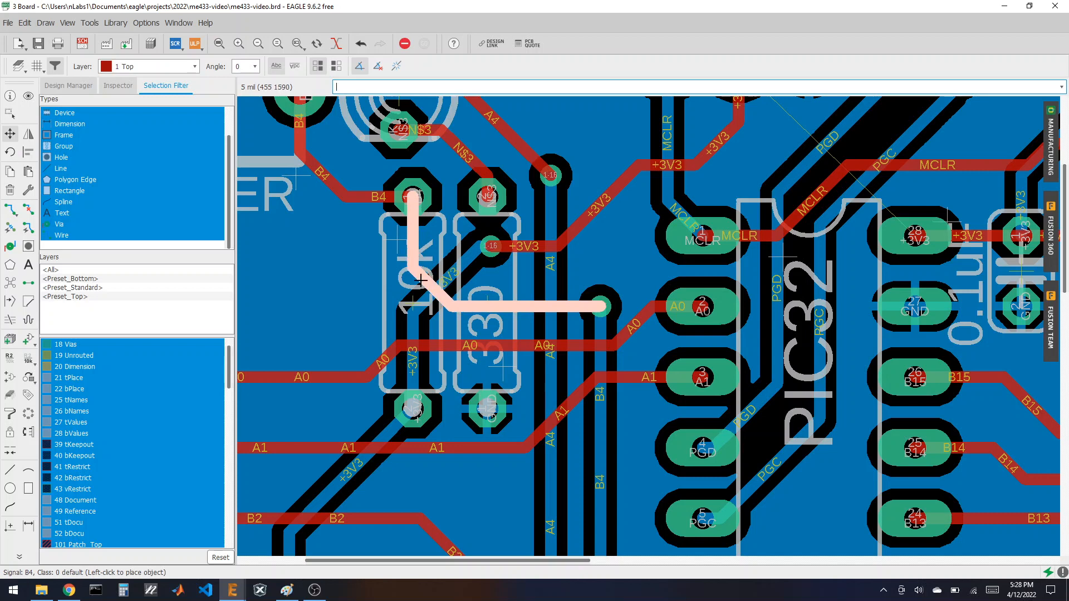
{"action": "left_click", "coordinate": [428, 289]}
{"action": "left_click", "coordinate": [490, 245]}
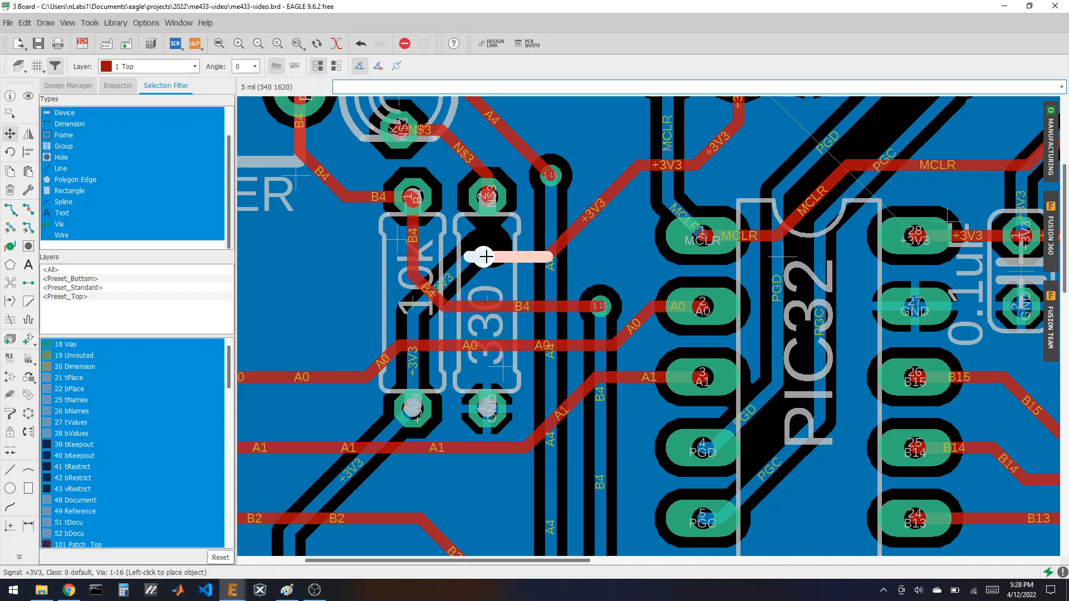
{"action": "left_click", "coordinate": [484, 256]}
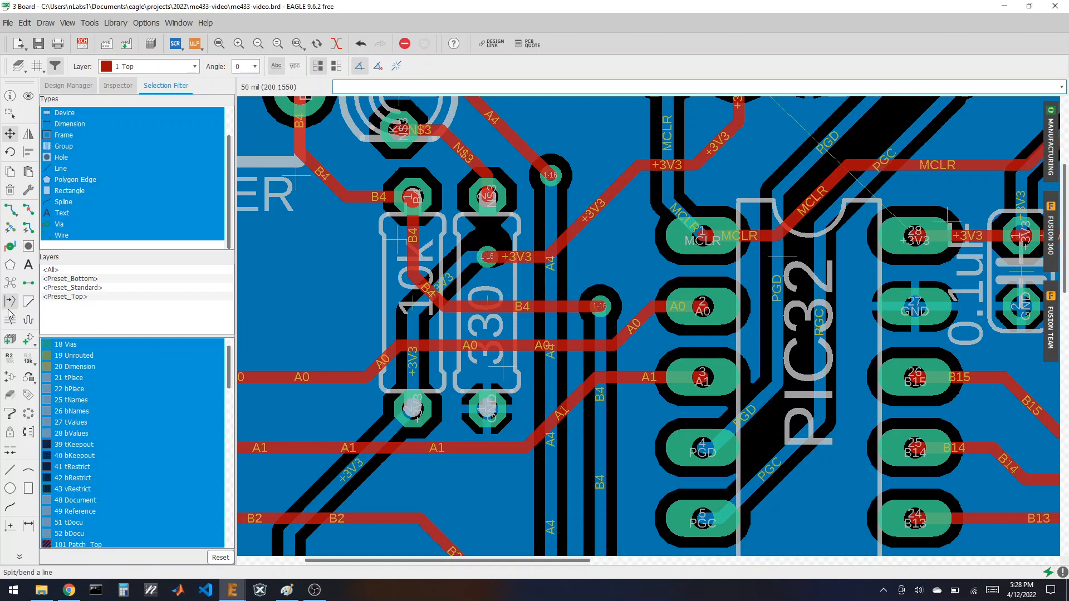
{"action": "left_click", "coordinate": [10, 283]}
- Highlight the +3V3 net and examine its remaining airwires across the whole board
{"action": "scroll", "coordinate": [515, 248], "scroll_direction": "down", "scroll_amount": 2}
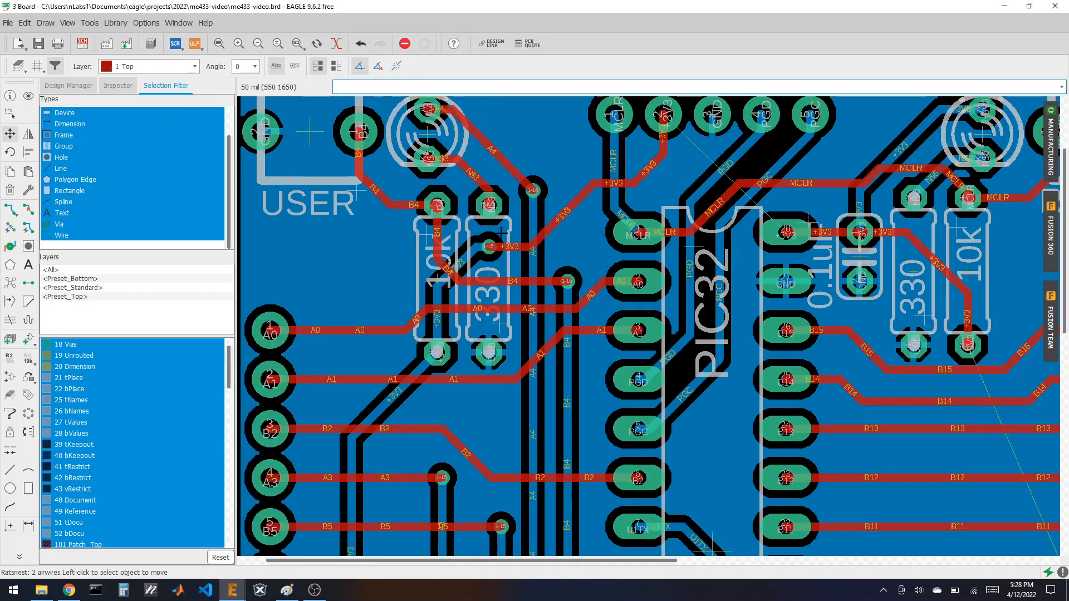
{"action": "scroll", "coordinate": [413, 263], "scroll_direction": "down", "scroll_amount": 1}
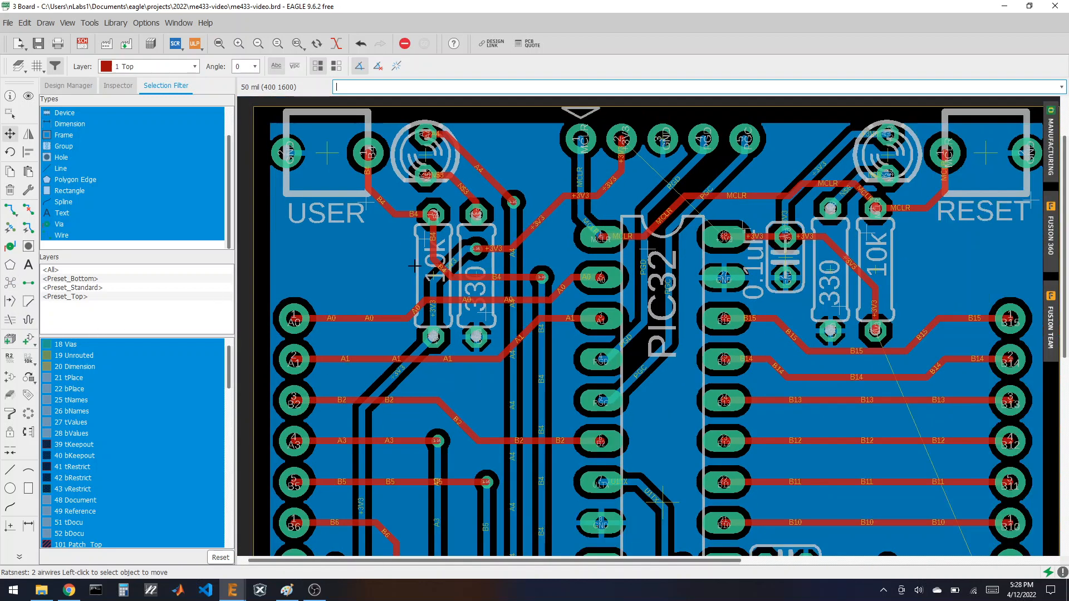
{"action": "scroll", "coordinate": [393, 173], "scroll_direction": "down", "scroll_amount": 1}
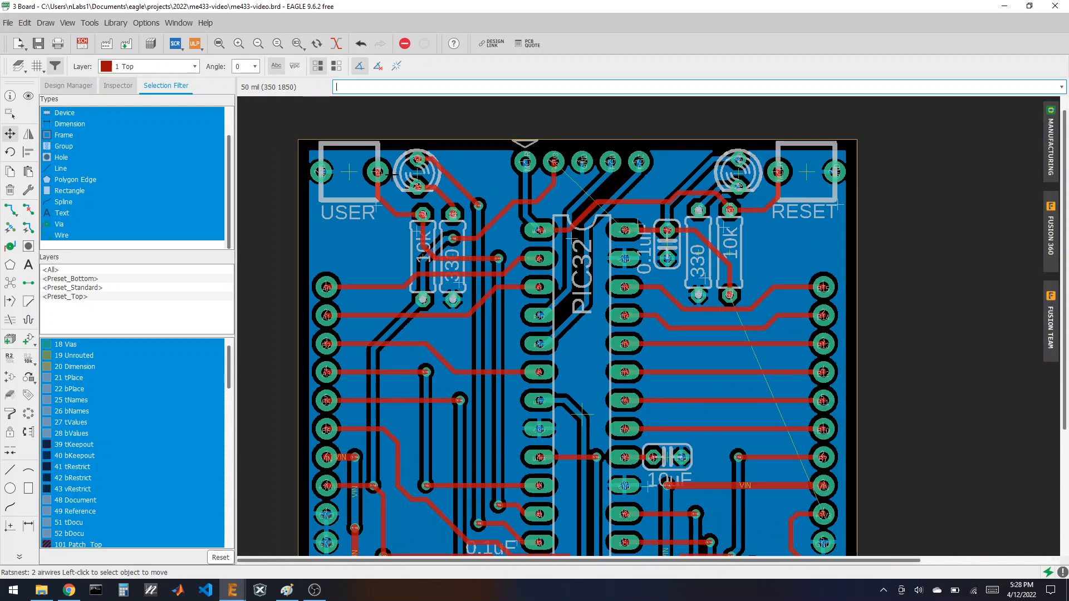
{"action": "scroll", "coordinate": [396, 155], "scroll_direction": "down", "scroll_amount": 1}
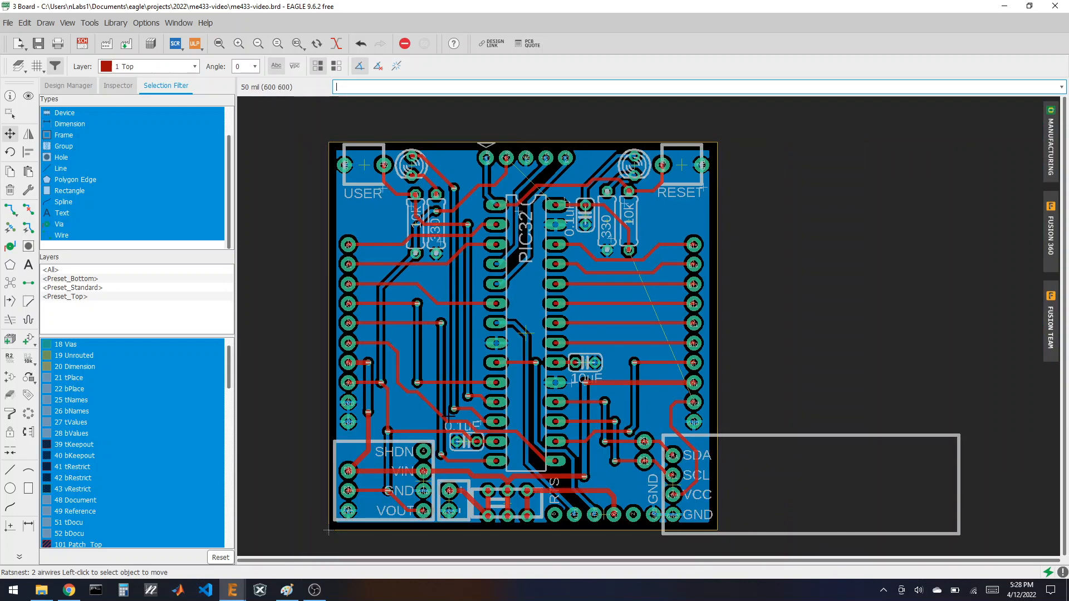
{"action": "scroll", "coordinate": [448, 416], "scroll_direction": "up", "scroll_amount": 2}
{"action": "scroll", "coordinate": [541, 400], "scroll_direction": "down", "scroll_amount": 2}
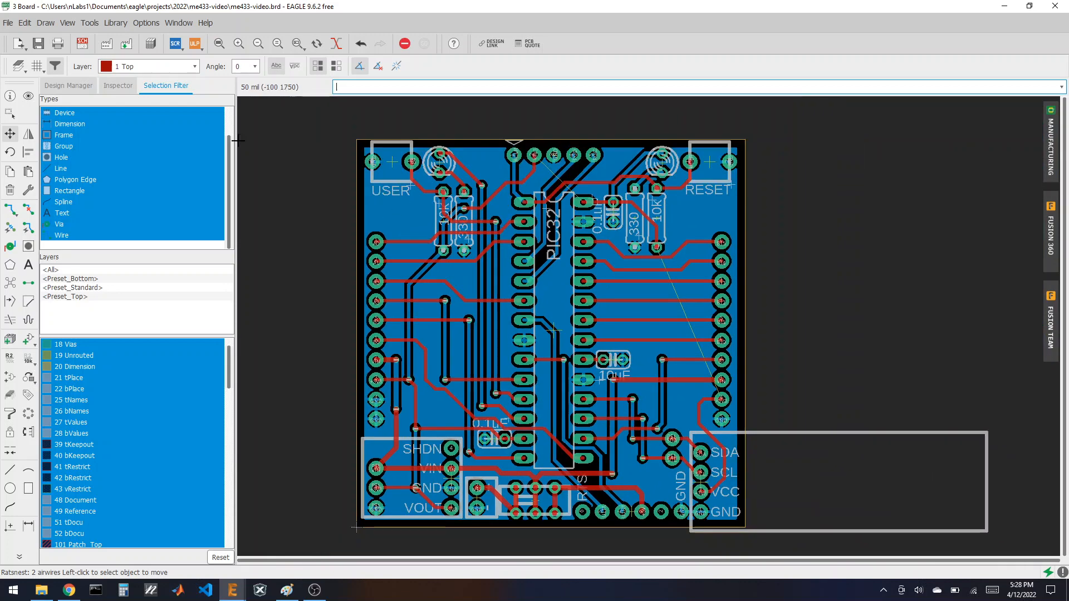
{"action": "left_click", "coordinate": [29, 99]}
{"action": "left_click", "coordinate": [549, 175]}
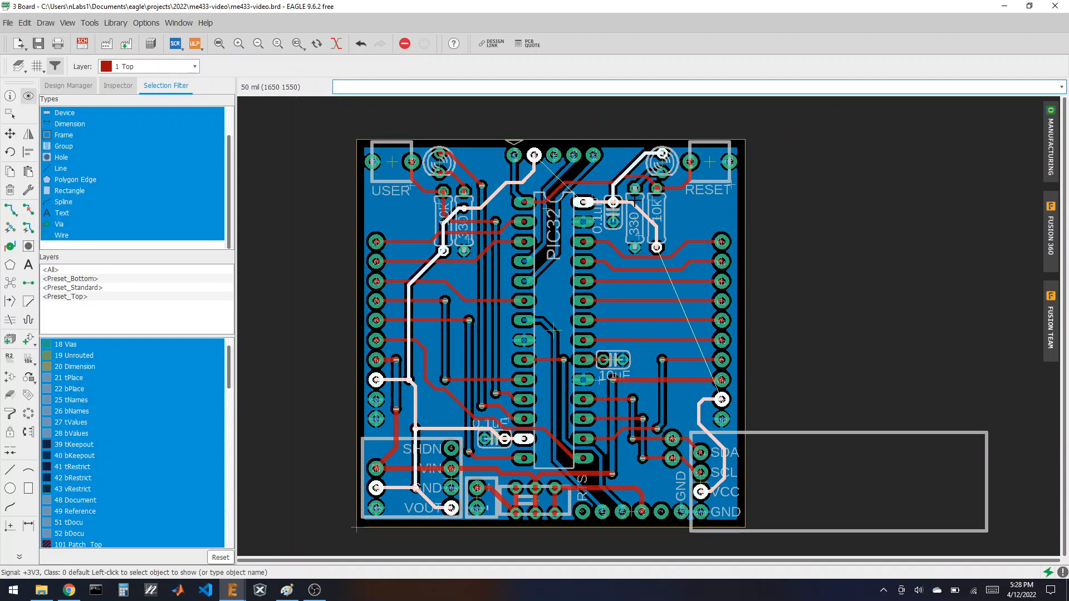
{"action": "scroll", "coordinate": [624, 193], "scroll_direction": "up", "scroll_amount": 3}
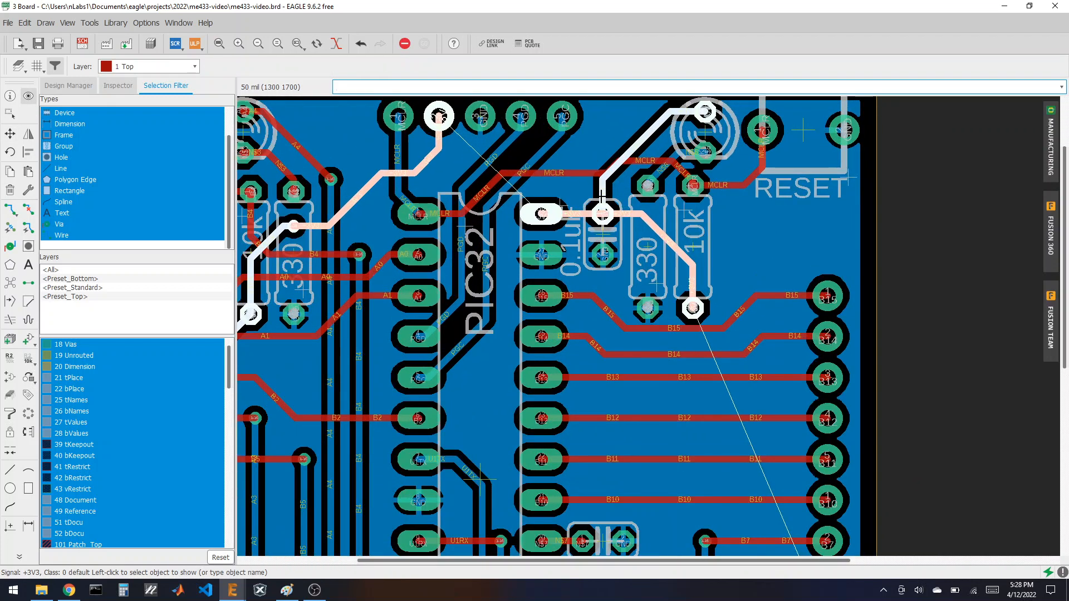
{"action": "scroll", "coordinate": [568, 181], "scroll_direction": "down", "scroll_amount": 2}
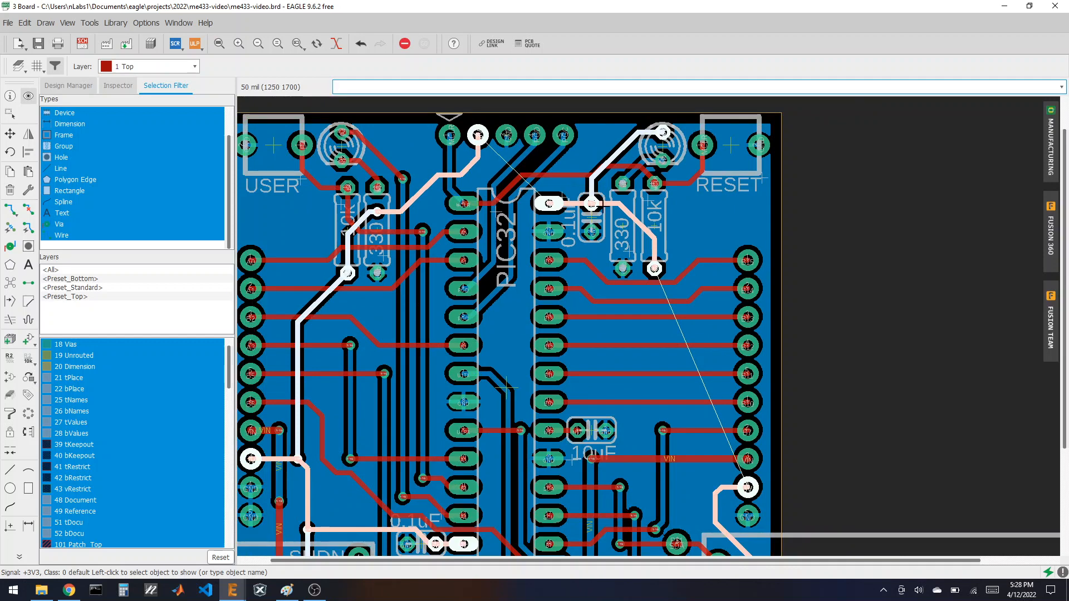
- Rip up the MCLR top-layer segment that crosses the +3V3 airwire between the PIC32's MCLR and +3V3 pins
{"action": "scroll", "coordinate": [503, 154], "scroll_direction": "down", "scroll_amount": 2}
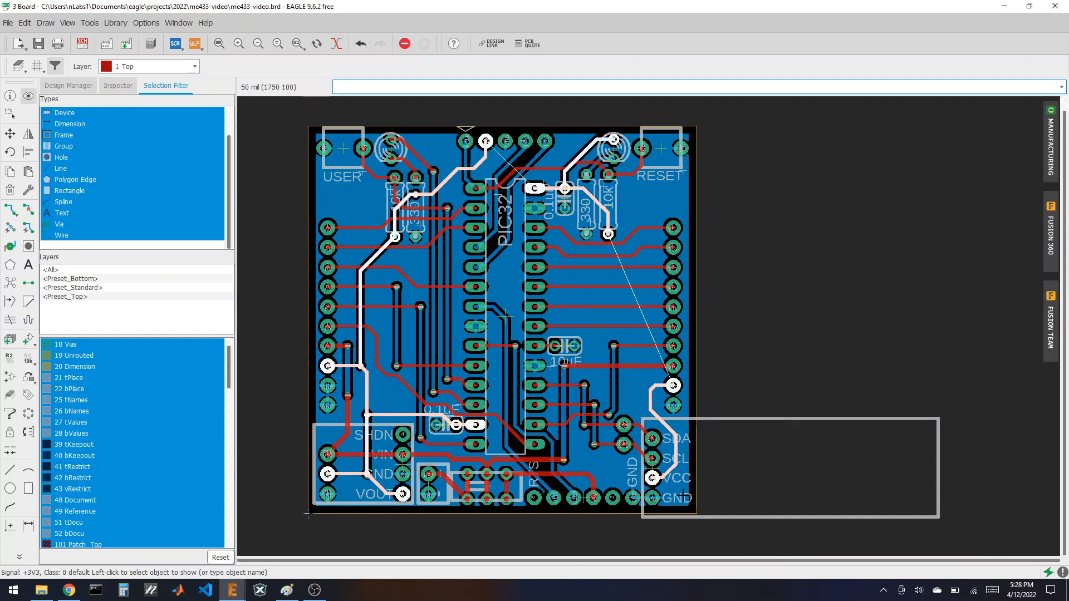
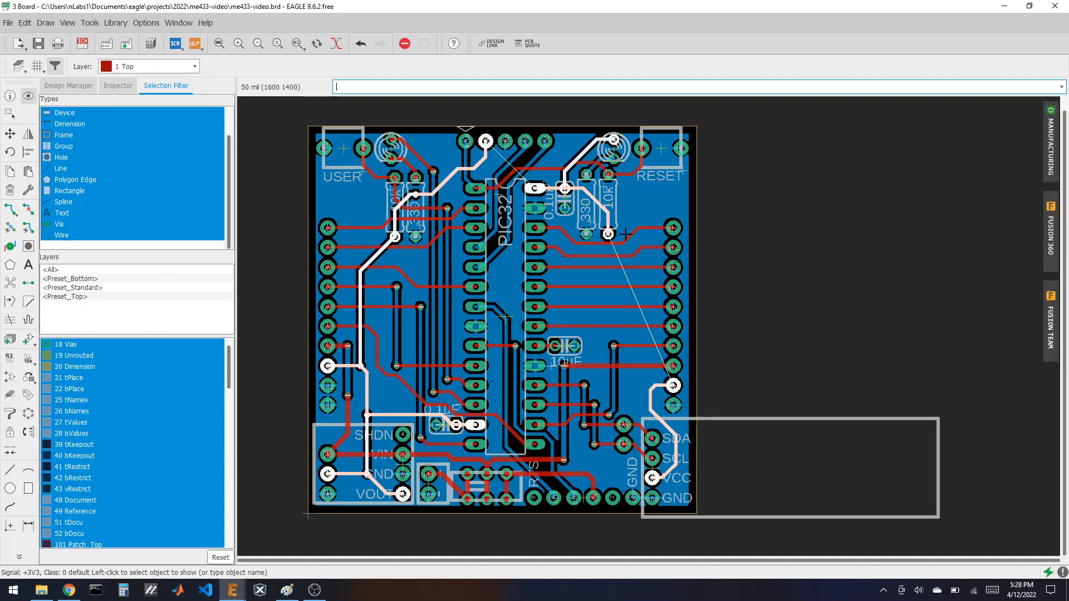
{"action": "scroll", "coordinate": [522, 184], "scroll_direction": "up", "scroll_amount": 4}
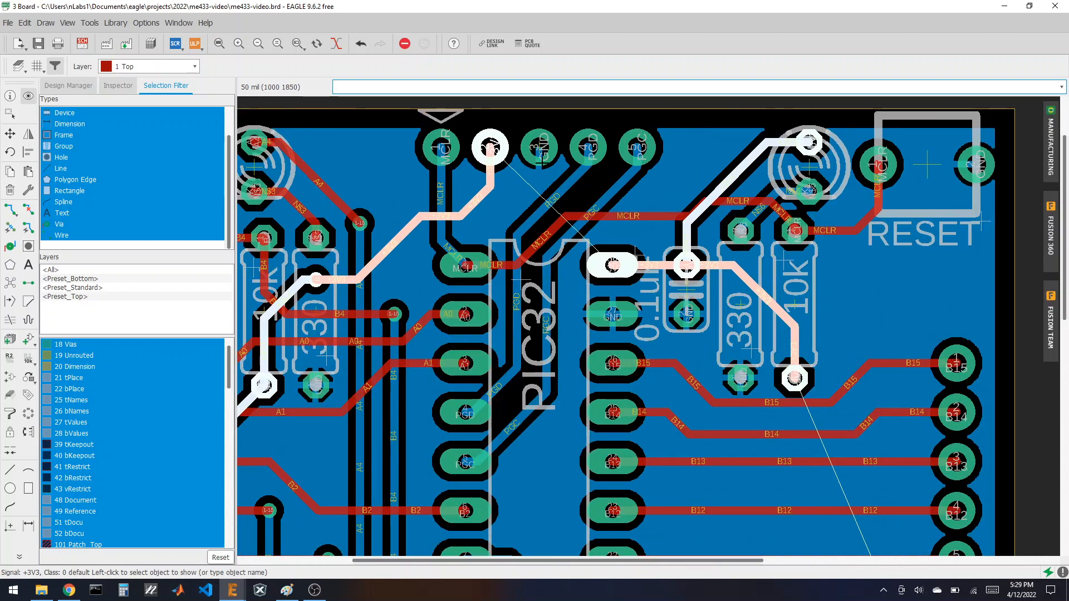
{"action": "left_click", "coordinate": [658, 201]}
{"action": "scroll", "coordinate": [635, 252], "scroll_direction": "down", "scroll_amount": 3}
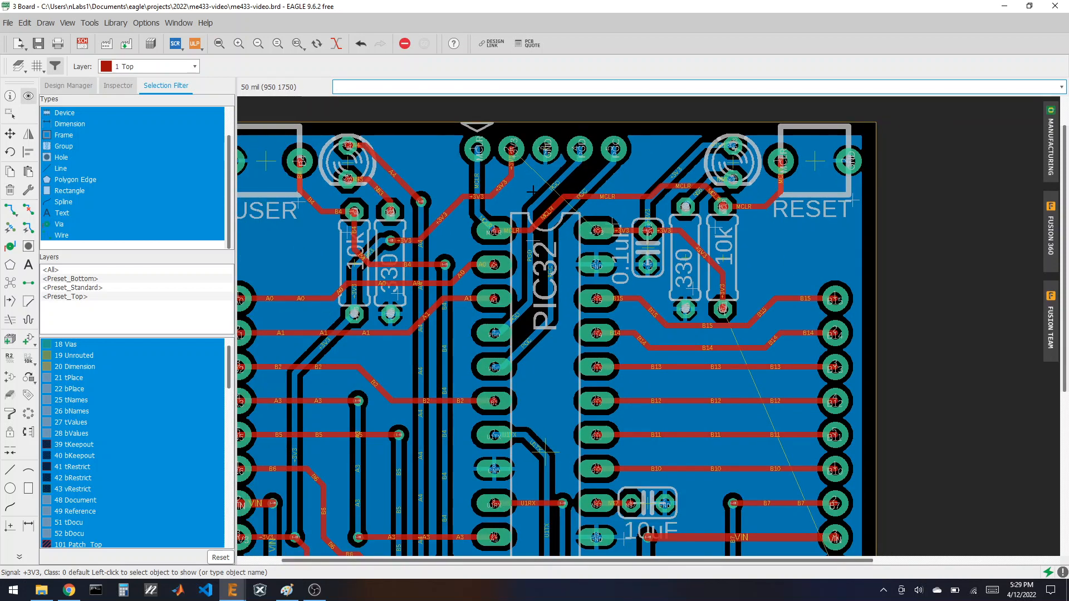
{"action": "scroll", "coordinate": [521, 185], "scroll_direction": "up", "scroll_amount": 2}
{"action": "left_click", "coordinate": [534, 166]}
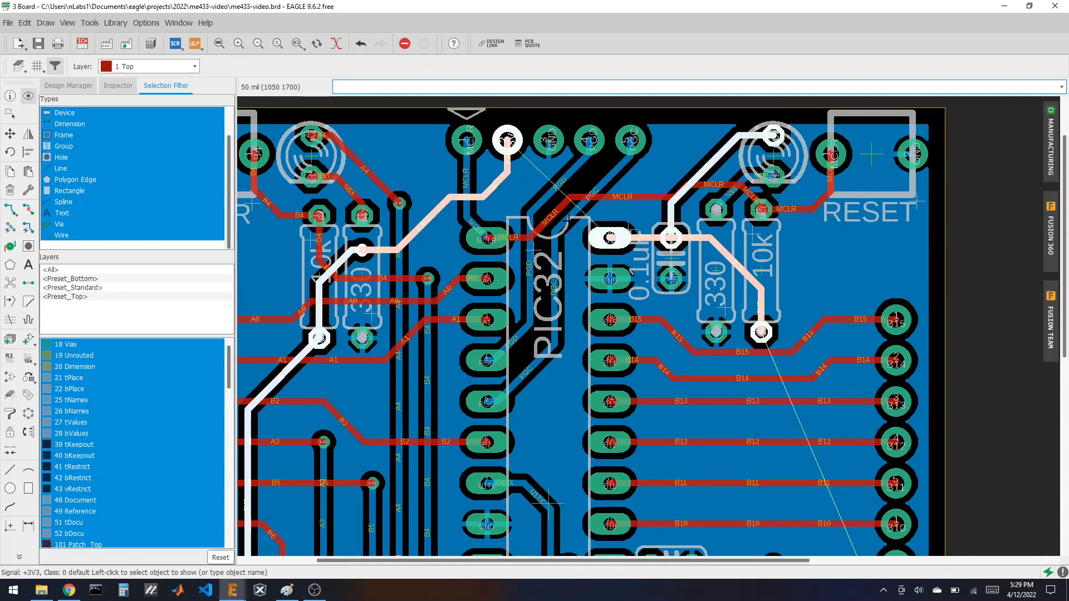
{"action": "scroll", "coordinate": [554, 173], "scroll_direction": "up", "scroll_amount": 1}
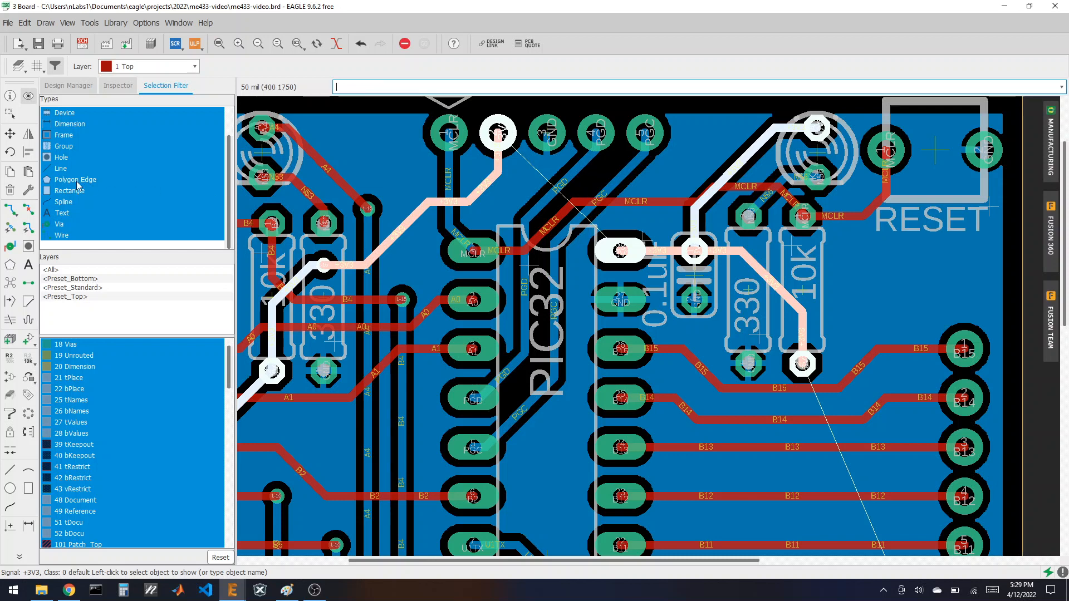
{"action": "left_click", "coordinate": [27, 210]}
{"action": "left_click", "coordinate": [510, 252]}
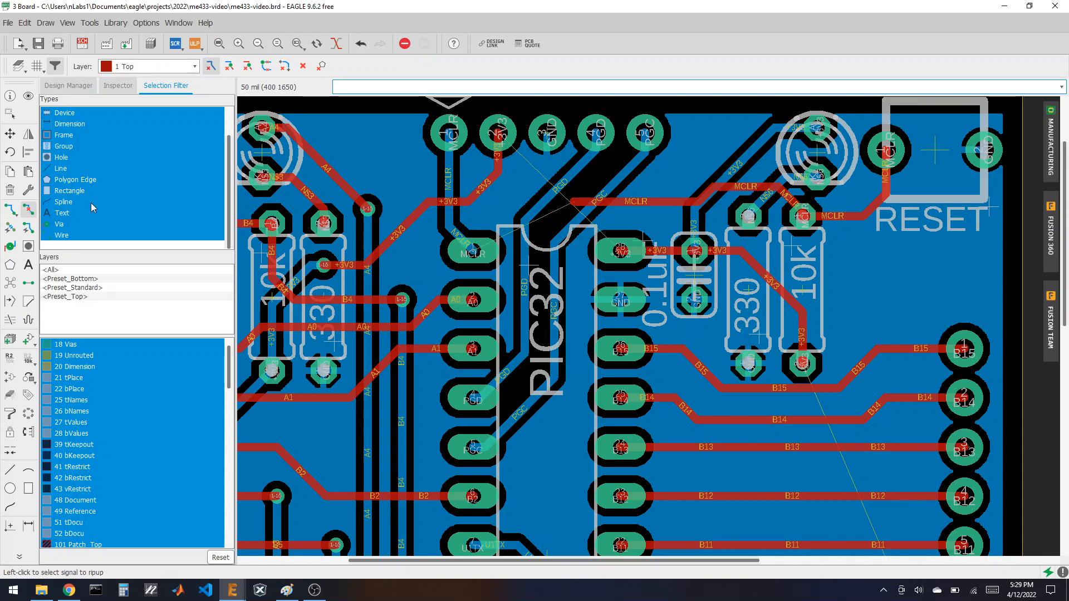
- Route +3V3 on the top layer from PIC32 pin 28 through (1000 1650) to the +3V3 trace below the programming header
{"action": "left_click", "coordinate": [10, 210]}
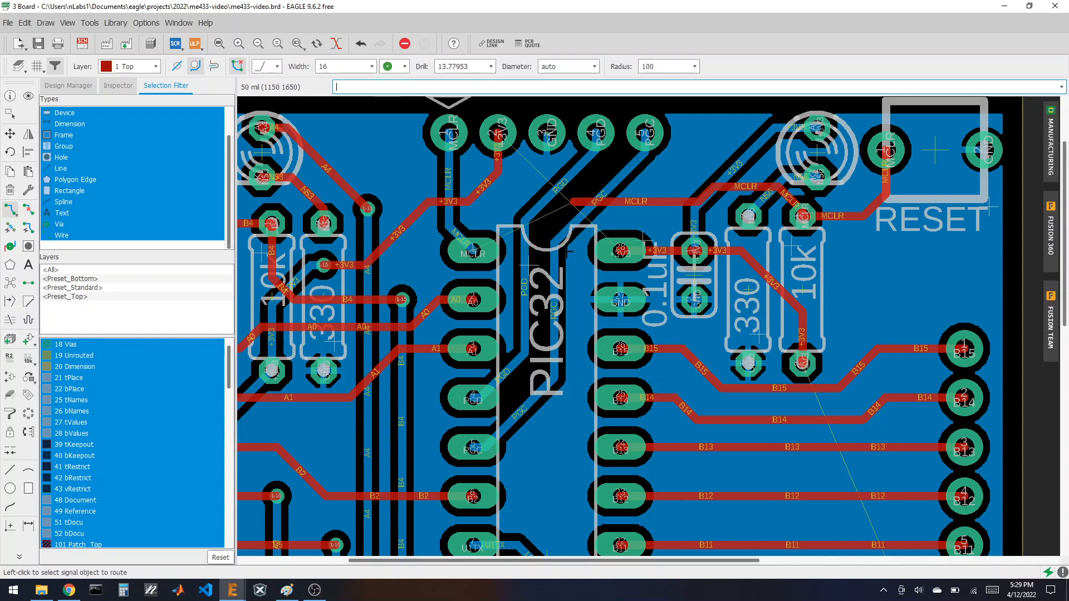
{"action": "left_click", "coordinate": [618, 251]}
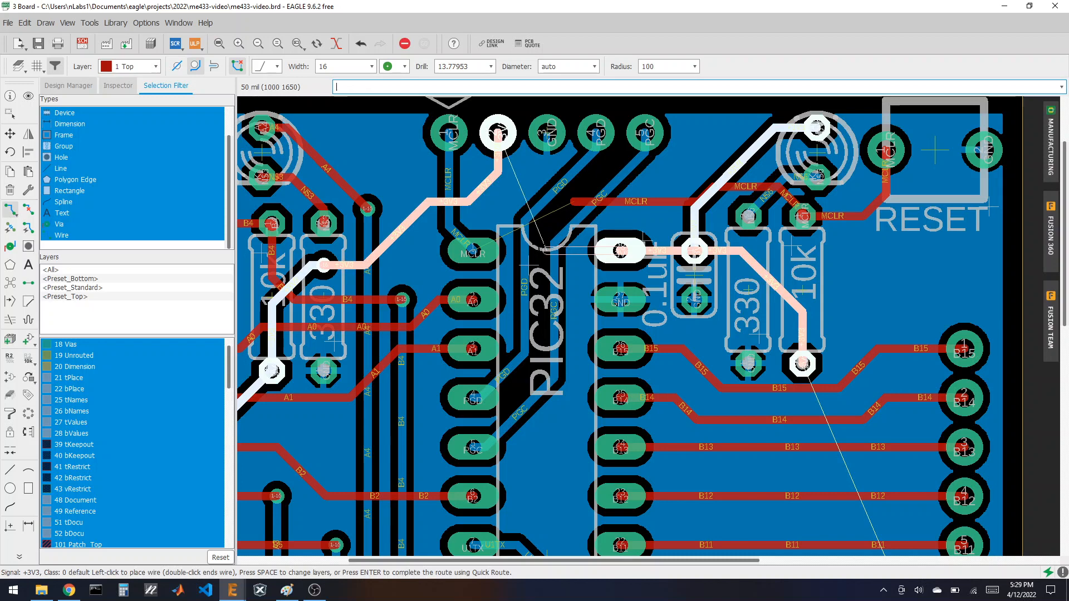
{"action": "left_click", "coordinate": [481, 190]}
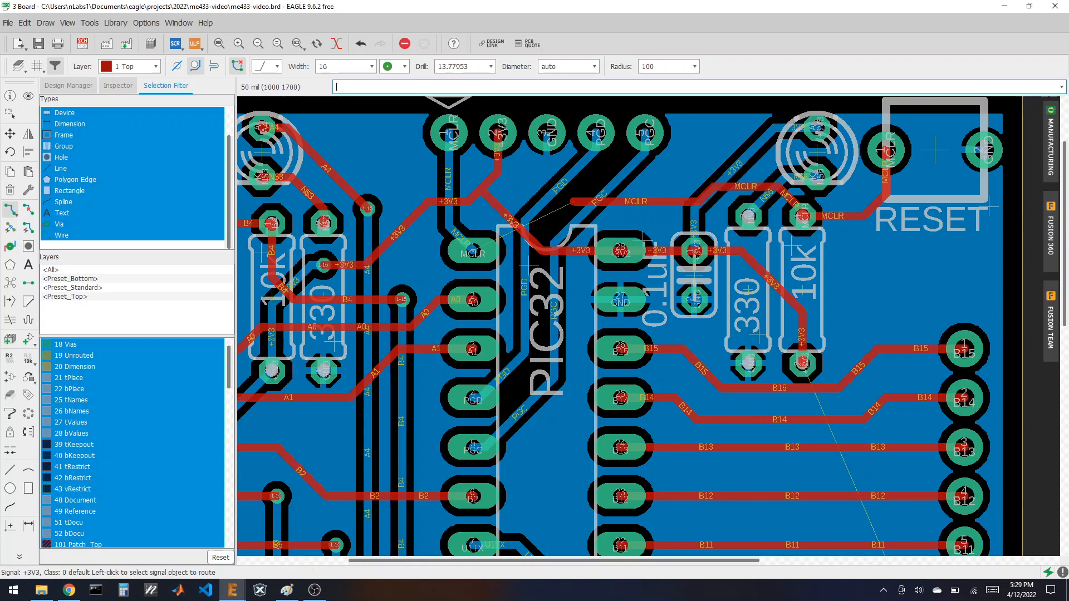
- Examine the open MCLR connection and the free space around the PIC32's upper pins and the 0.1uF capacitor
{"action": "scroll", "coordinate": [643, 238], "scroll_direction": "down", "scroll_amount": 2}
{"action": "scroll", "coordinate": [679, 273], "scroll_direction": "up", "scroll_amount": 4}
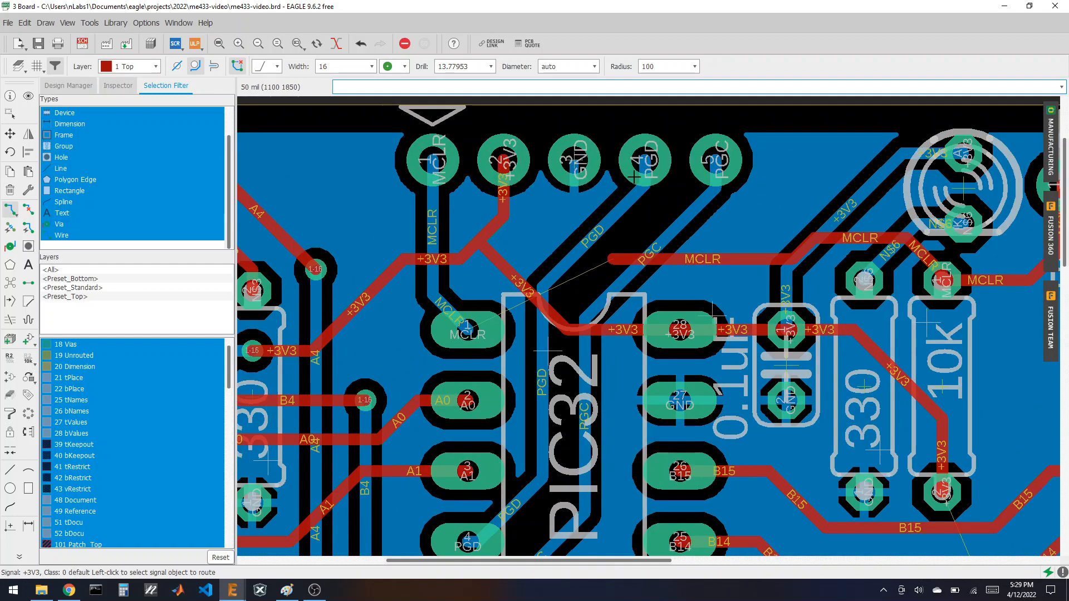
{"action": "scroll", "coordinate": [612, 185], "scroll_direction": "down", "scroll_amount": 1}
{"action": "scroll", "coordinate": [608, 333], "scroll_direction": "up", "scroll_amount": 1}
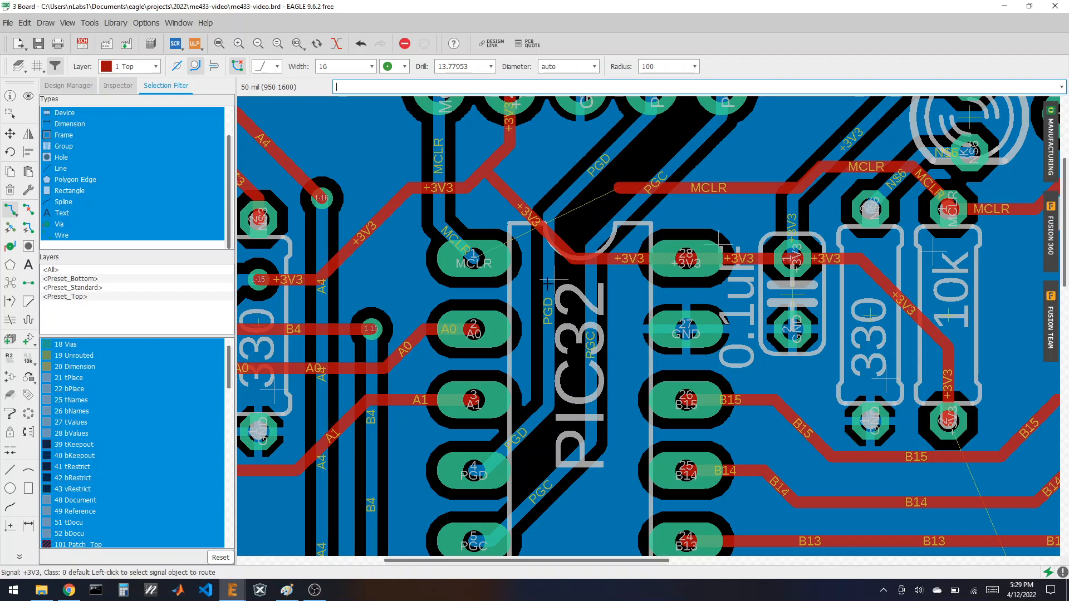
{"action": "scroll", "coordinate": [547, 283], "scroll_direction": "down", "scroll_amount": 1}
{"action": "scroll", "coordinate": [547, 226], "scroll_direction": "down", "scroll_amount": 1}
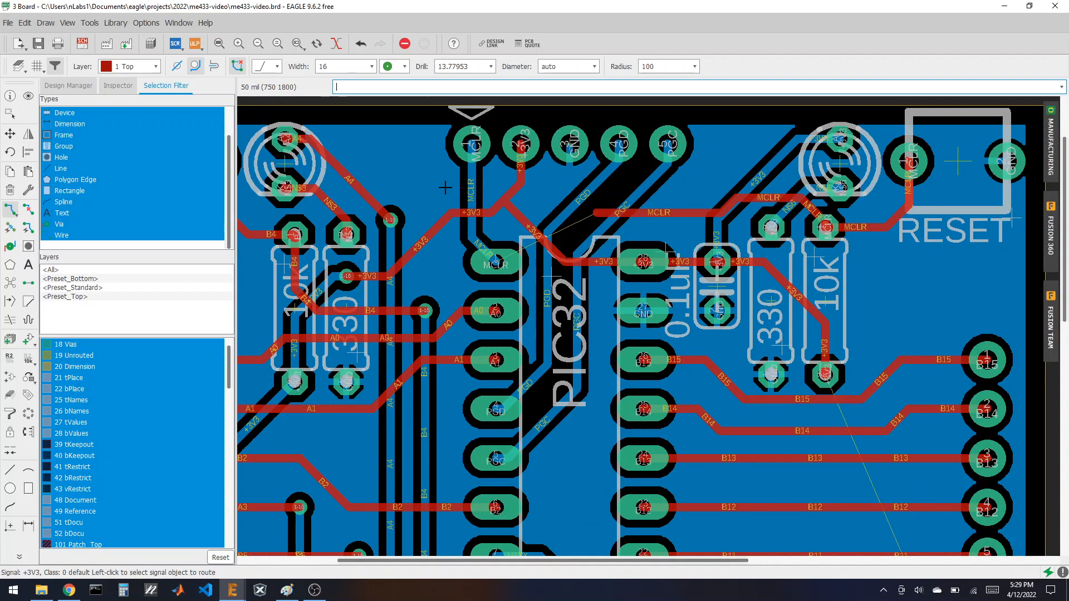
{"action": "scroll", "coordinate": [551, 227], "scroll_direction": "up", "scroll_amount": 1}
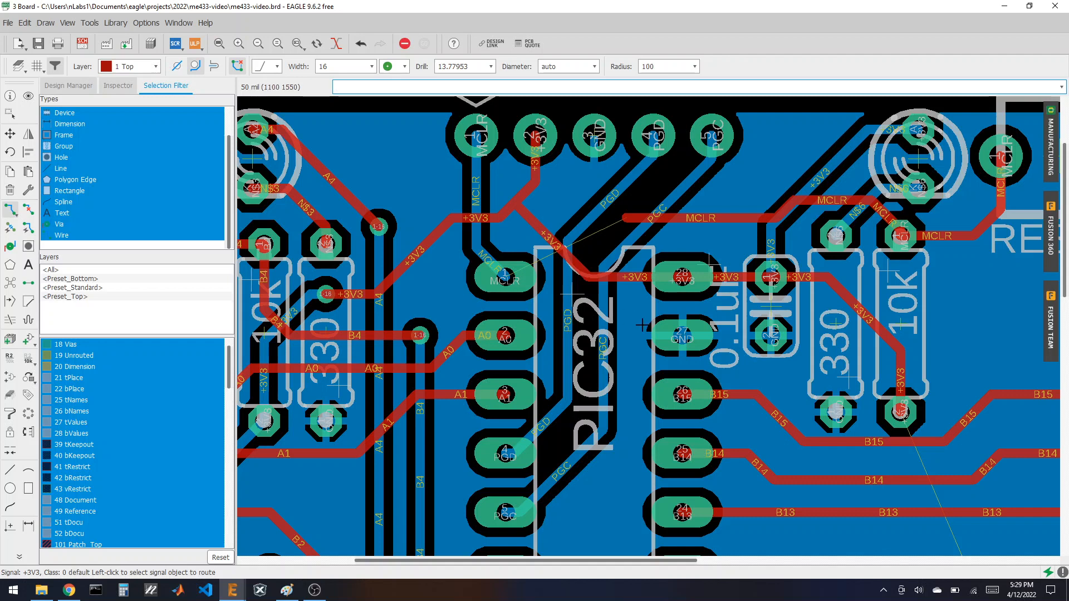
{"action": "scroll", "coordinate": [460, 272], "scroll_direction": "down", "scroll_amount": 1}
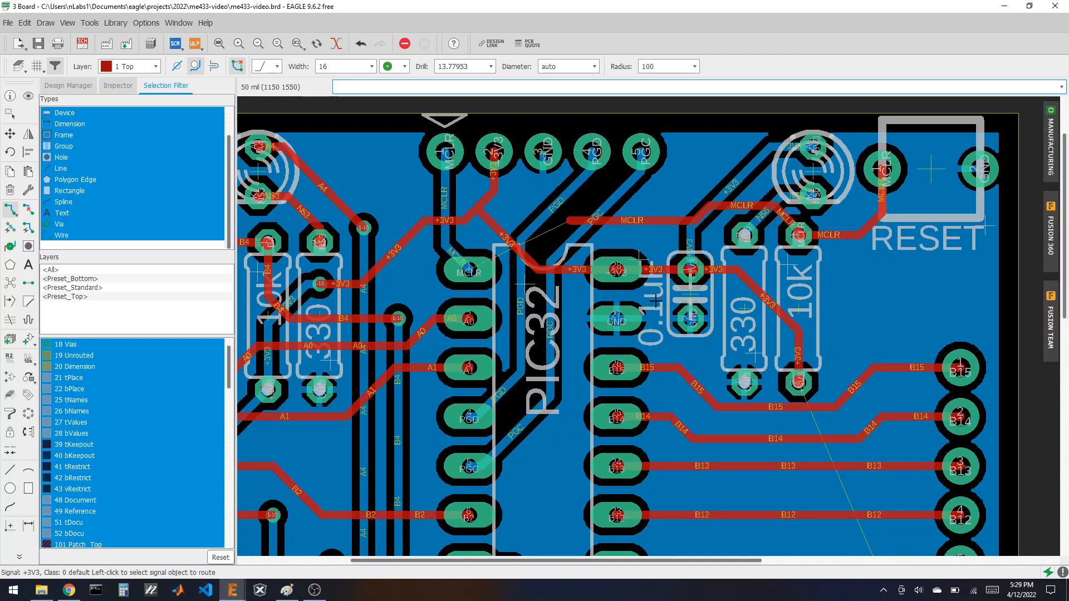
{"action": "scroll", "coordinate": [657, 301], "scroll_direction": "up", "scroll_amount": 1}
{"action": "scroll", "coordinate": [680, 302], "scroll_direction": "down", "scroll_amount": 1}
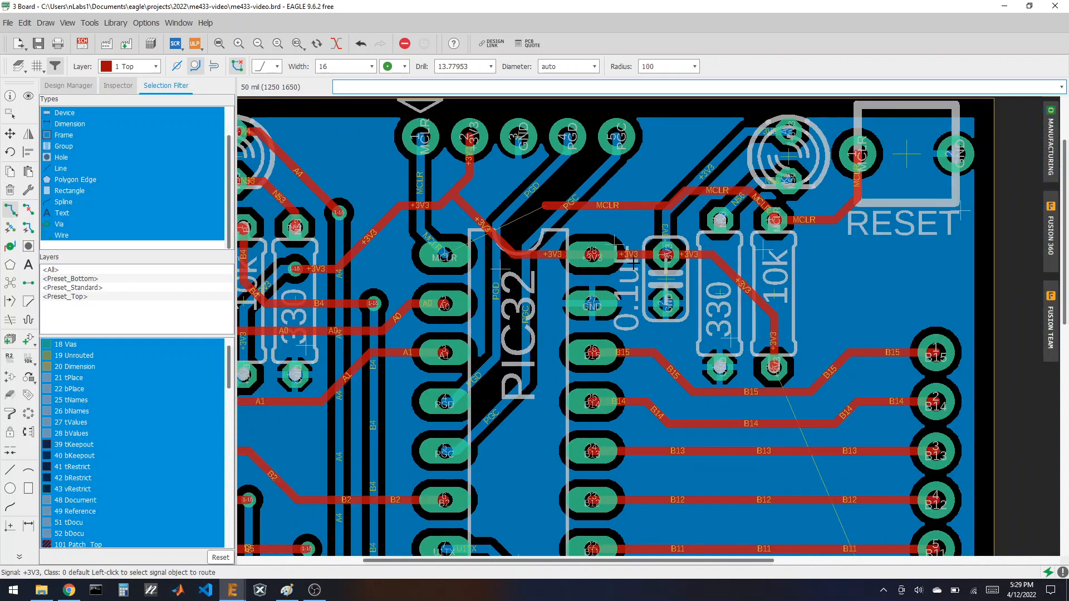
- Change the +3V3 segment between PIC32 pin 28 and the 0.1uF capacitor to layer 16 Bottom
{"action": "left_click", "coordinate": [10, 96]}
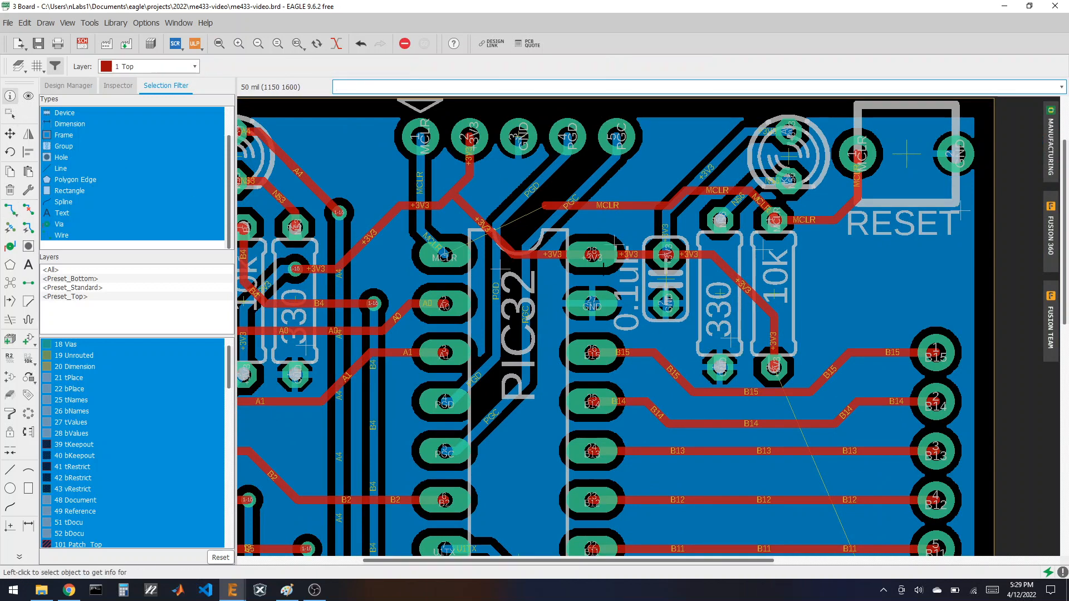
{"action": "left_click", "coordinate": [626, 254]}
{"action": "left_click", "coordinate": [543, 270]}
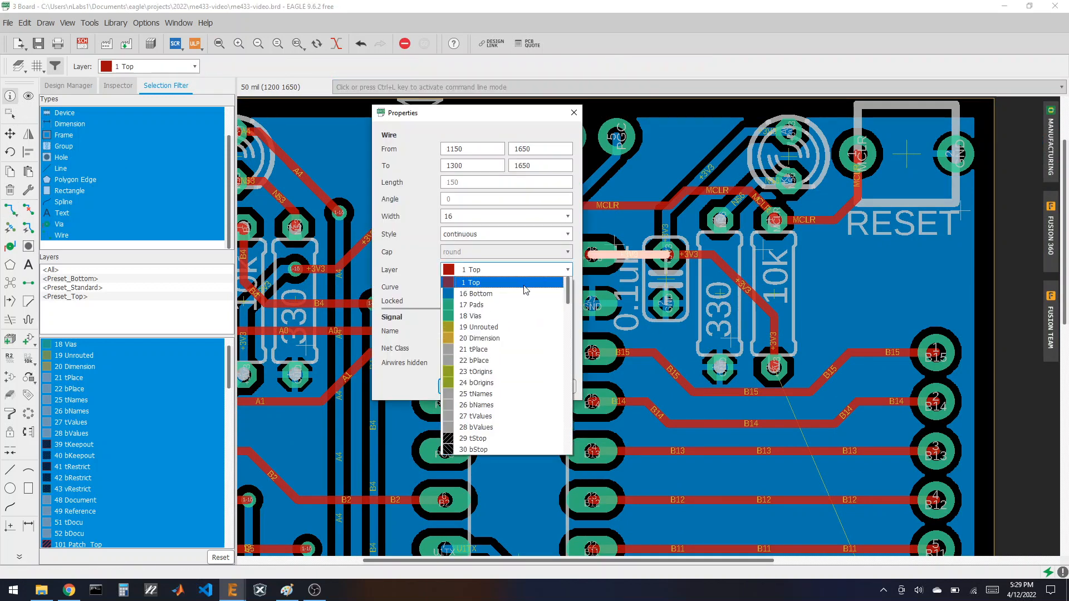
{"action": "left_click", "coordinate": [556, 291]}
{"action": "left_click", "coordinate": [461, 387]}
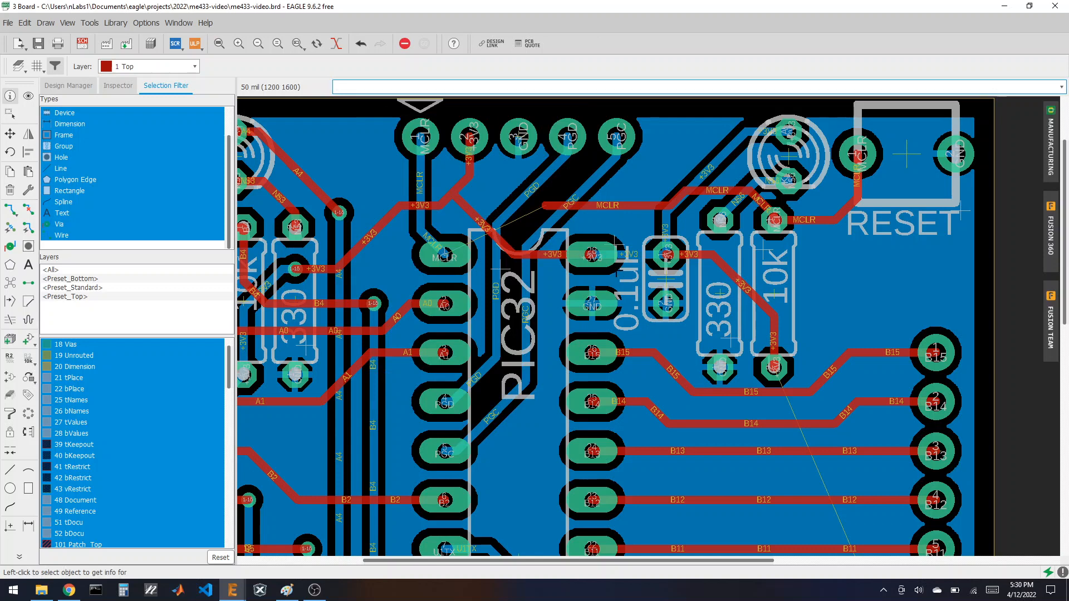
{"action": "scroll", "coordinate": [621, 272], "scroll_direction": "up", "scroll_amount": 2}
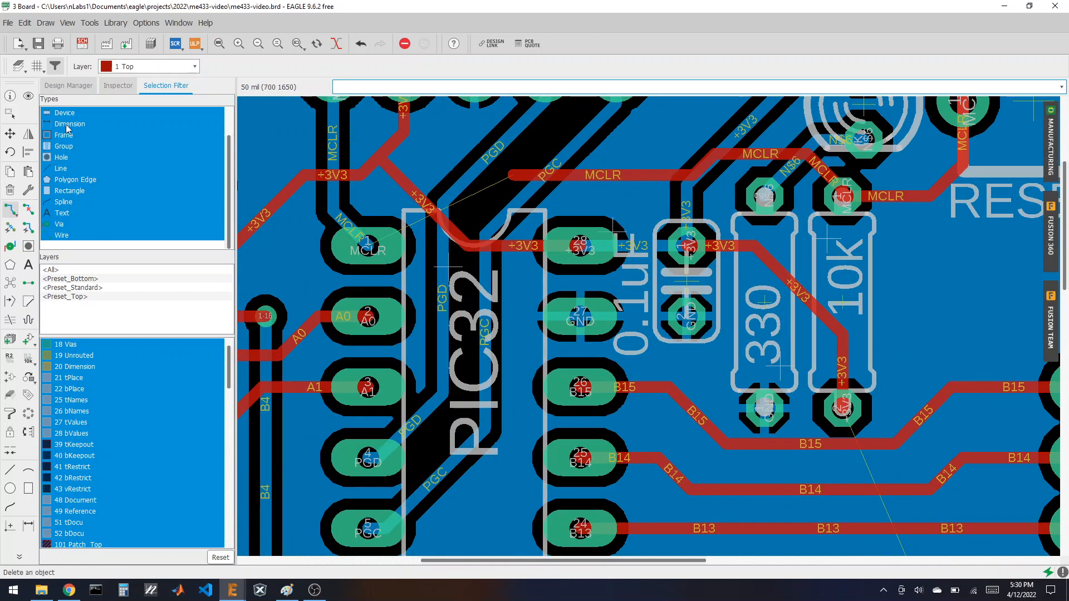
{"action": "left_click", "coordinate": [10, 210]}
{"action": "left_click", "coordinate": [140, 69]}
{"action": "left_click", "coordinate": [134, 90]}
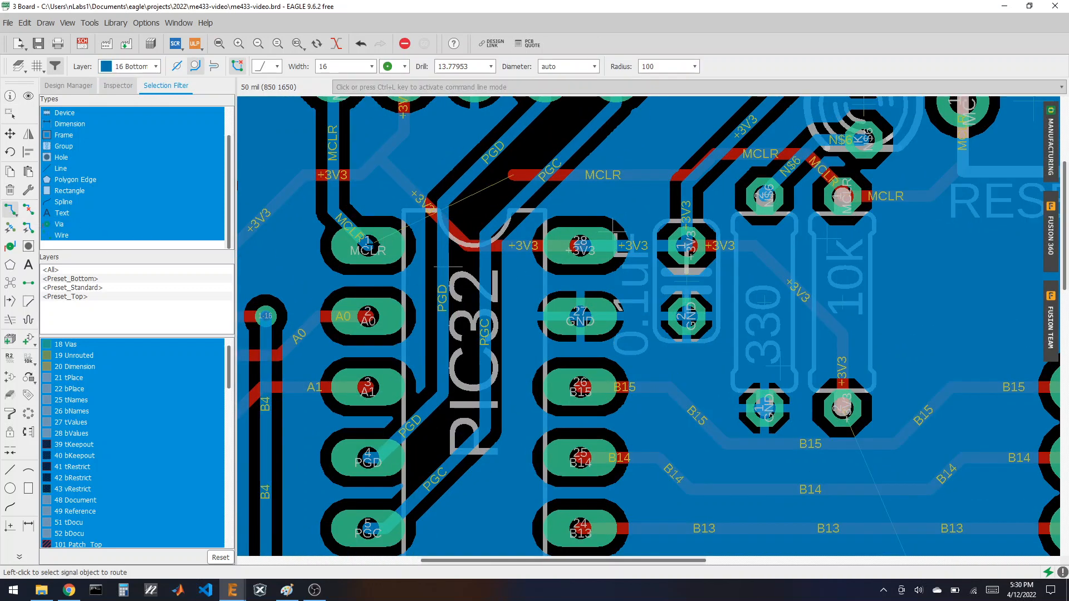
{"action": "left_click", "coordinate": [511, 175]}
{"action": "left_click", "coordinate": [144, 70]}
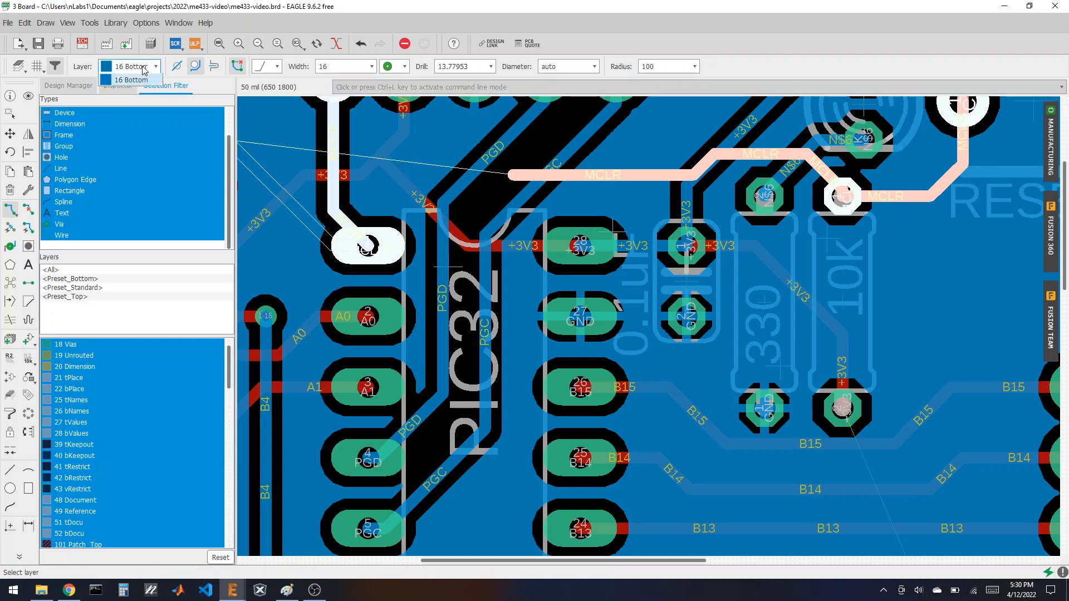
{"action": "left_click", "coordinate": [131, 79]}
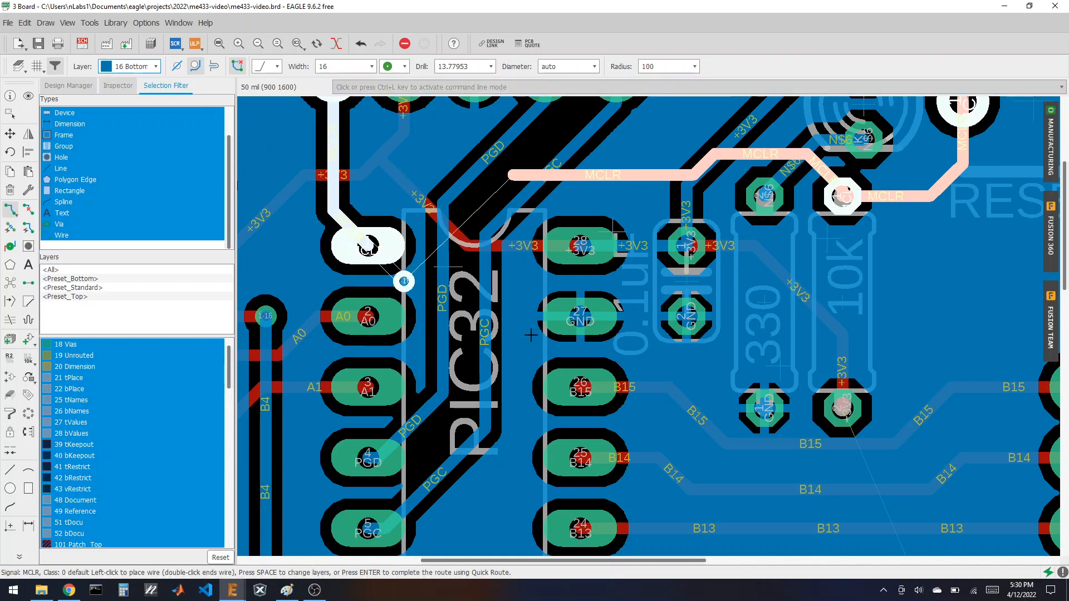
{"action": "left_click", "coordinate": [442, 280]}
{"action": "key", "text": "Escape"}
{"action": "key", "text": "ctrl+z"}
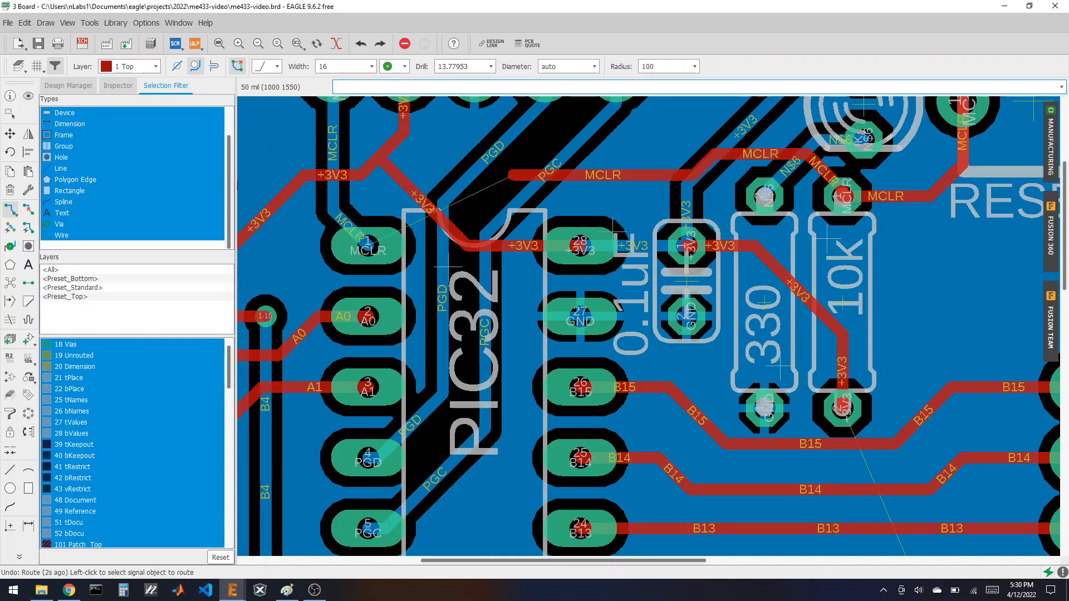
- Route MCLR on top from the PIC32's MCLR pin, between pins 28 and 27, and up beside the 0.1uF capacitor to (1250 1710)
{"action": "left_click", "coordinate": [380, 246]}
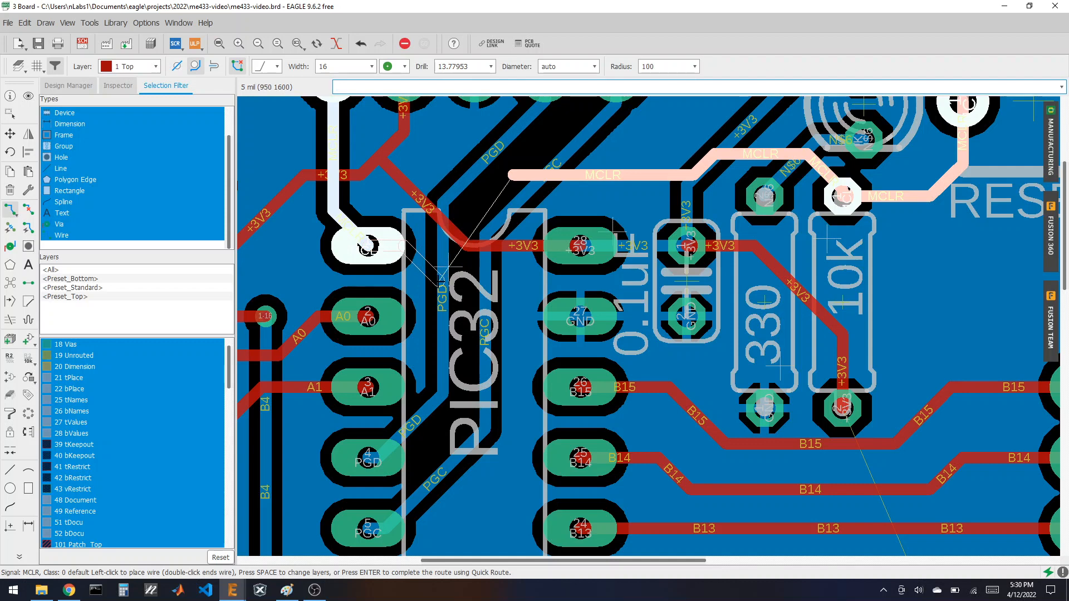
{"action": "left_click", "coordinate": [441, 281]}
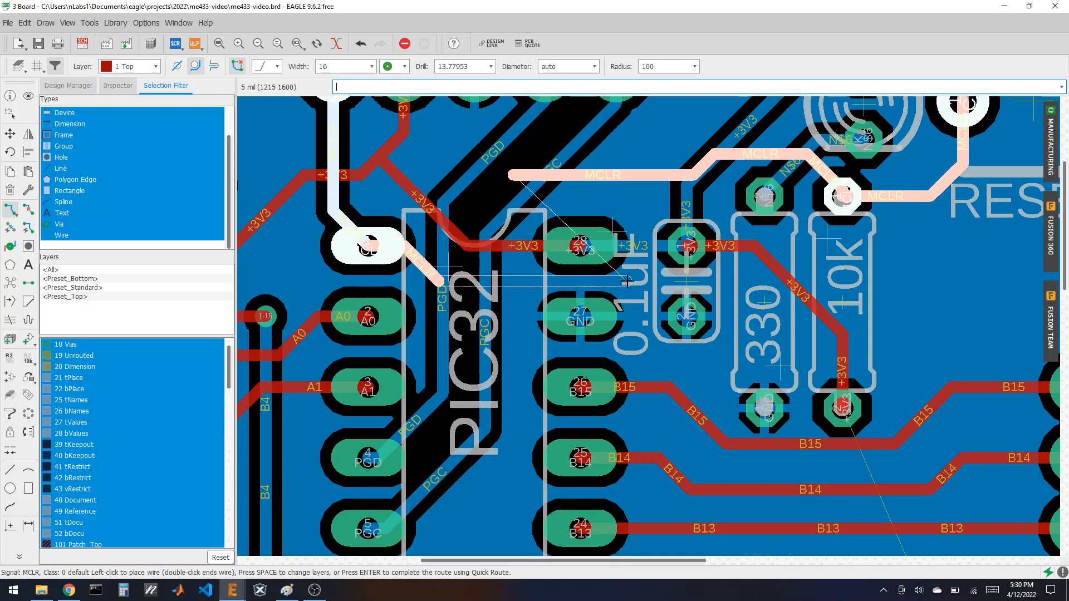
{"action": "left_click", "coordinate": [628, 281]}
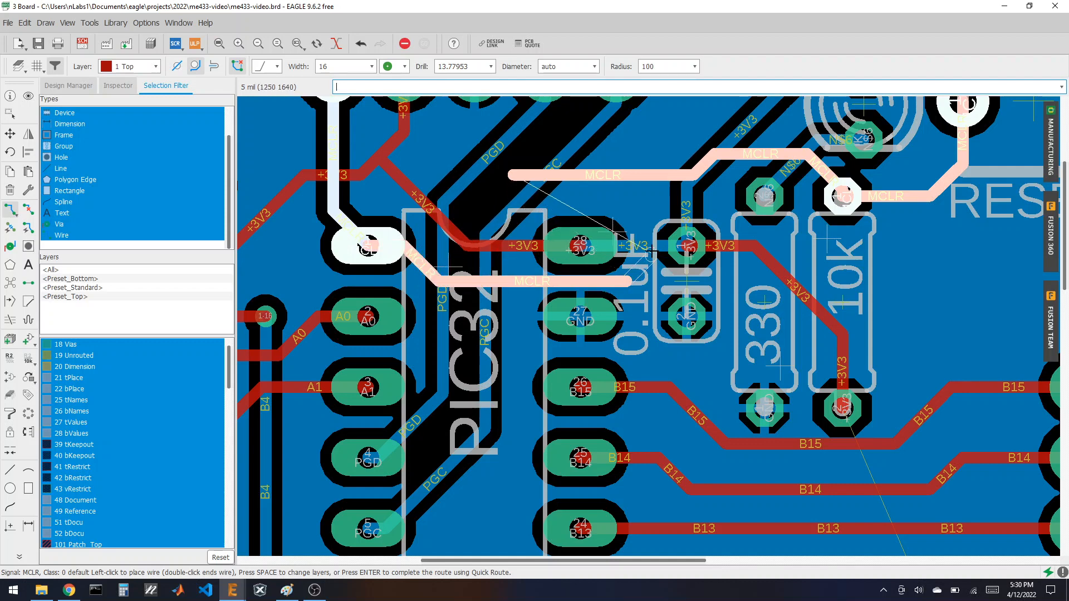
{"action": "left_click", "coordinate": [651, 252]}
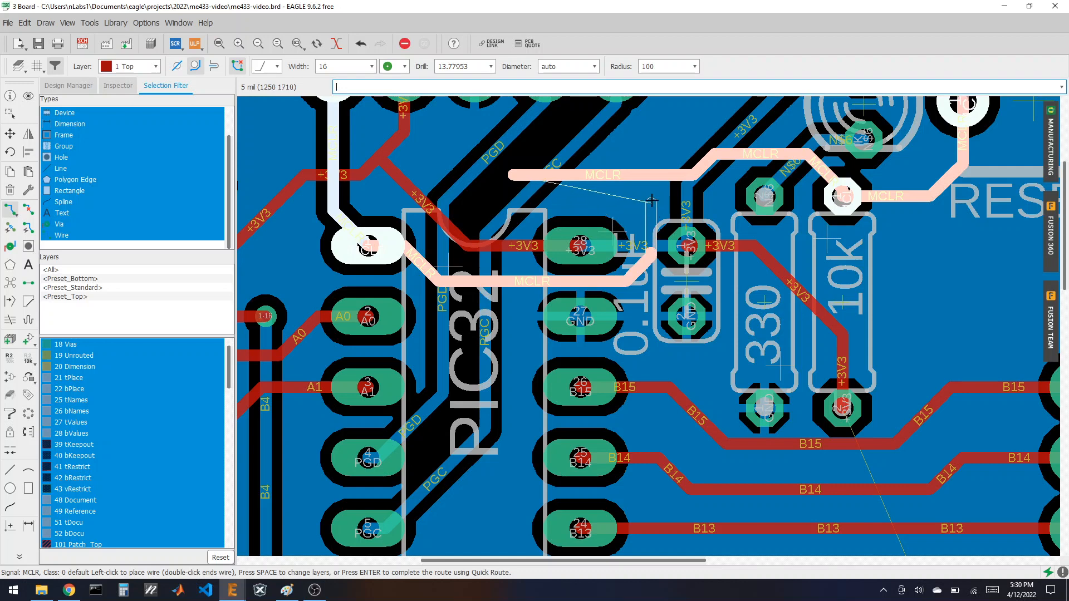
{"action": "double_click", "coordinate": [651, 199]}
- Rip up the leftover horizontal MCLR segment above the PIC32 and join the new MCLR trace diagonally to the RESET-side trace
{"action": "left_click", "coordinate": [29, 211]}
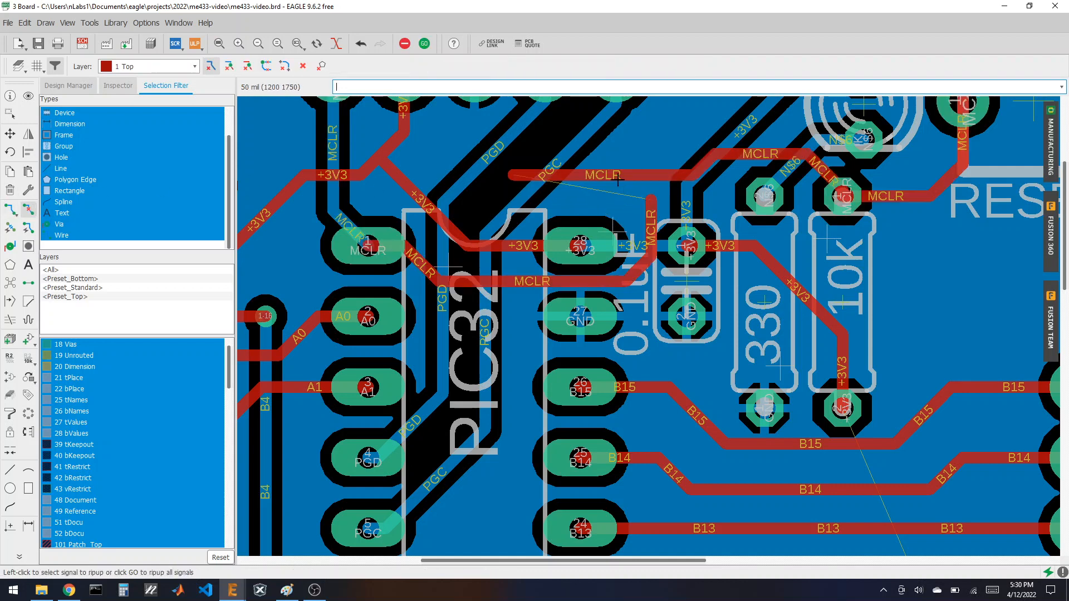
{"action": "left_click", "coordinate": [616, 177]}
{"action": "left_click", "coordinate": [10, 211]}
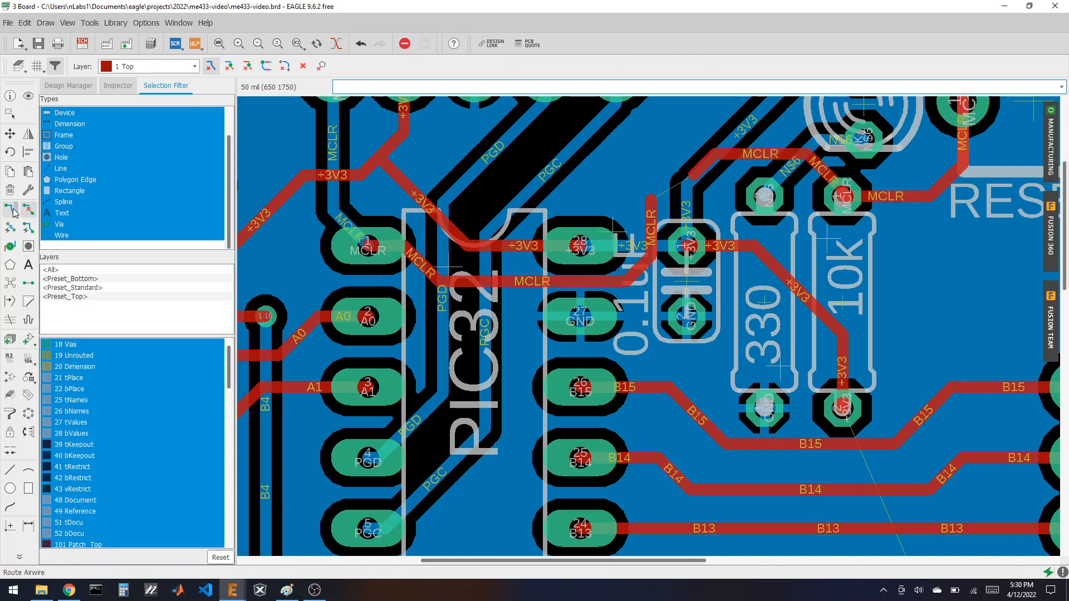
{"action": "left_click", "coordinate": [651, 197]}
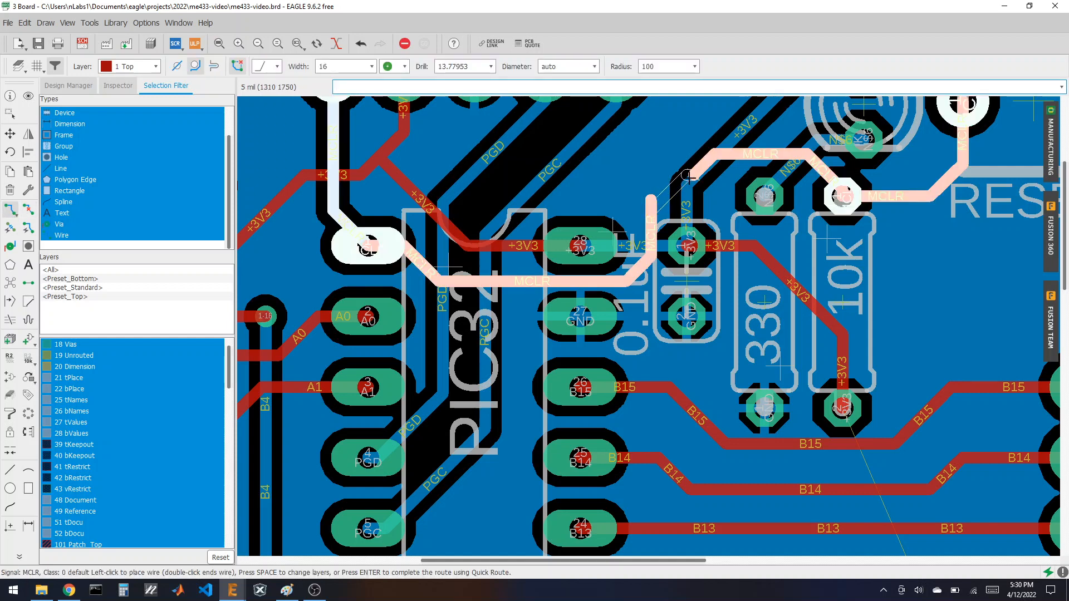
{"action": "left_click", "coordinate": [688, 177]}
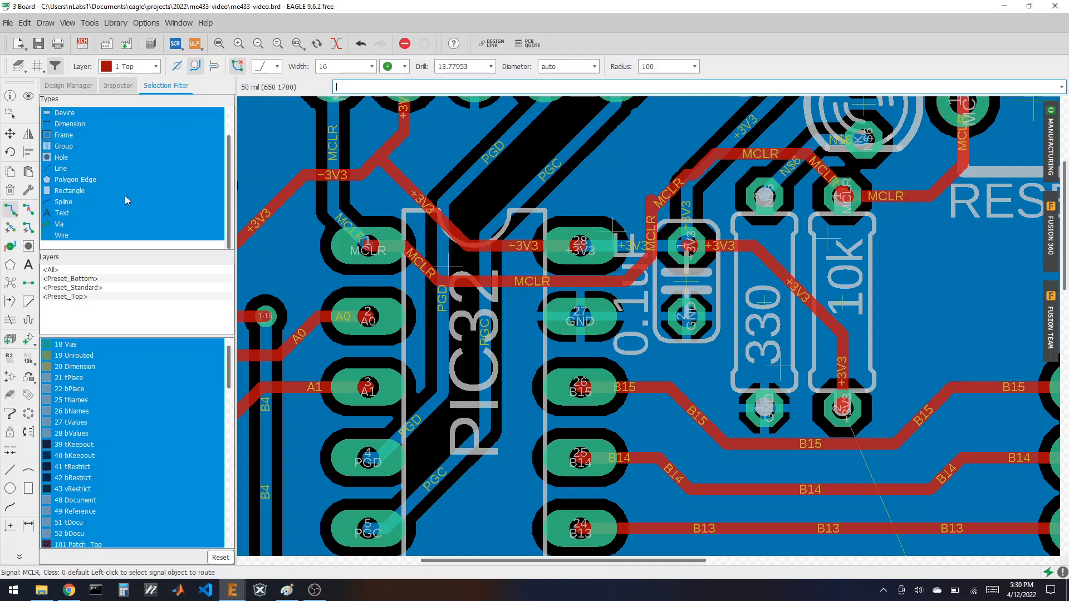
{"action": "left_click", "coordinate": [29, 211]}
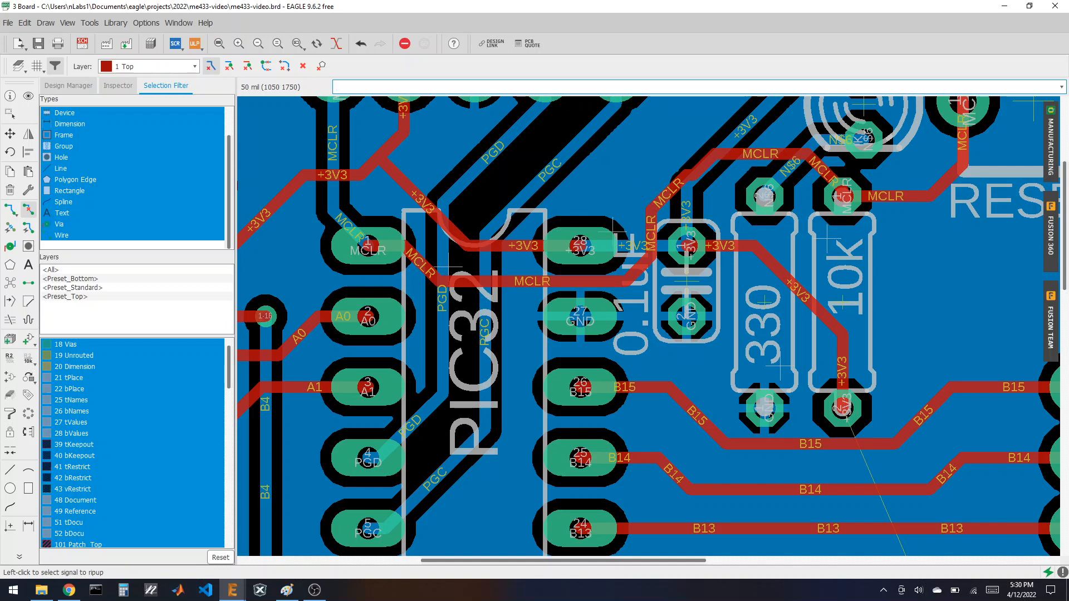
{"action": "scroll", "coordinate": [462, 187], "scroll_direction": "down", "scroll_amount": 2}
{"action": "scroll", "coordinate": [656, 148], "scroll_direction": "up", "scroll_amount": 2}
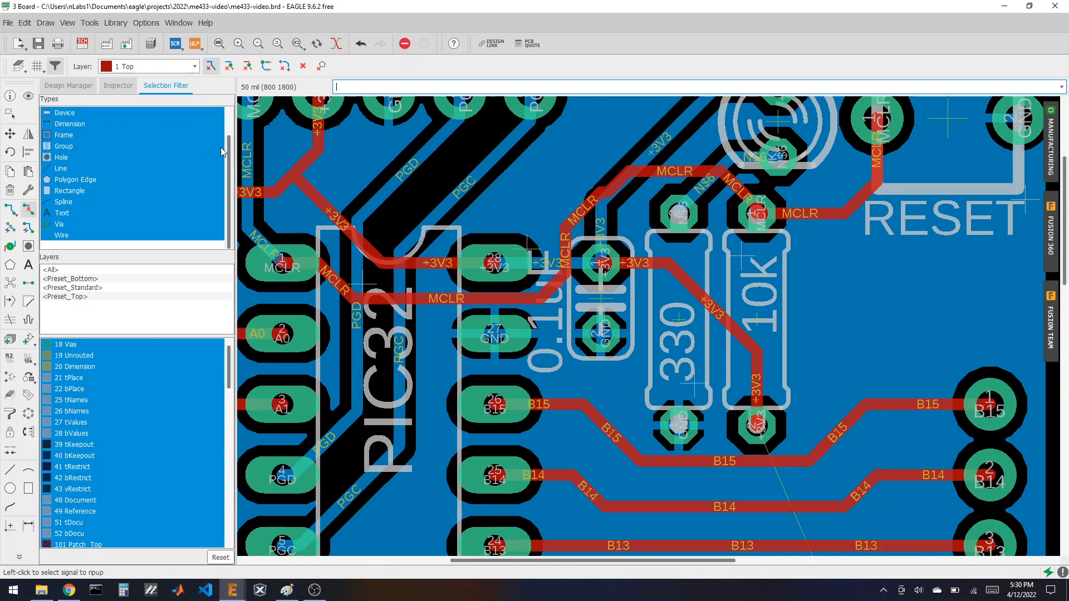
{"action": "scroll", "coordinate": [603, 330], "scroll_direction": "down", "scroll_amount": 1}
{"action": "scroll", "coordinate": [624, 176], "scroll_direction": "up", "scroll_amount": 1}
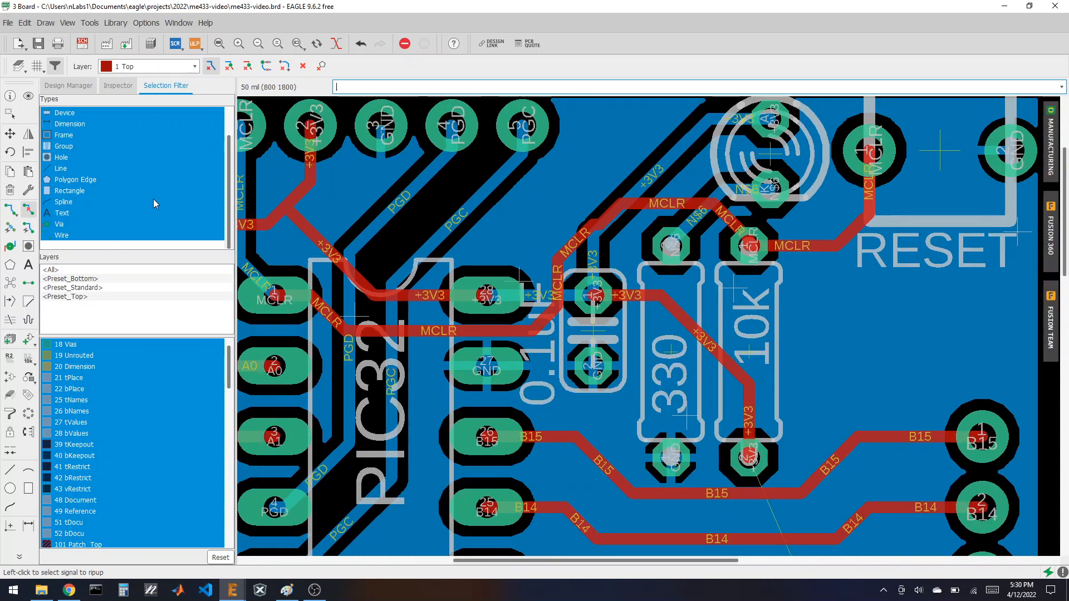
- Move the MCLR trace's bend above the 0.1uF capacitor to straighten its diagonal run, and recalculate the ratsnest
{"action": "left_click", "coordinate": [10, 134]}
{"action": "left_click", "coordinate": [611, 219]}
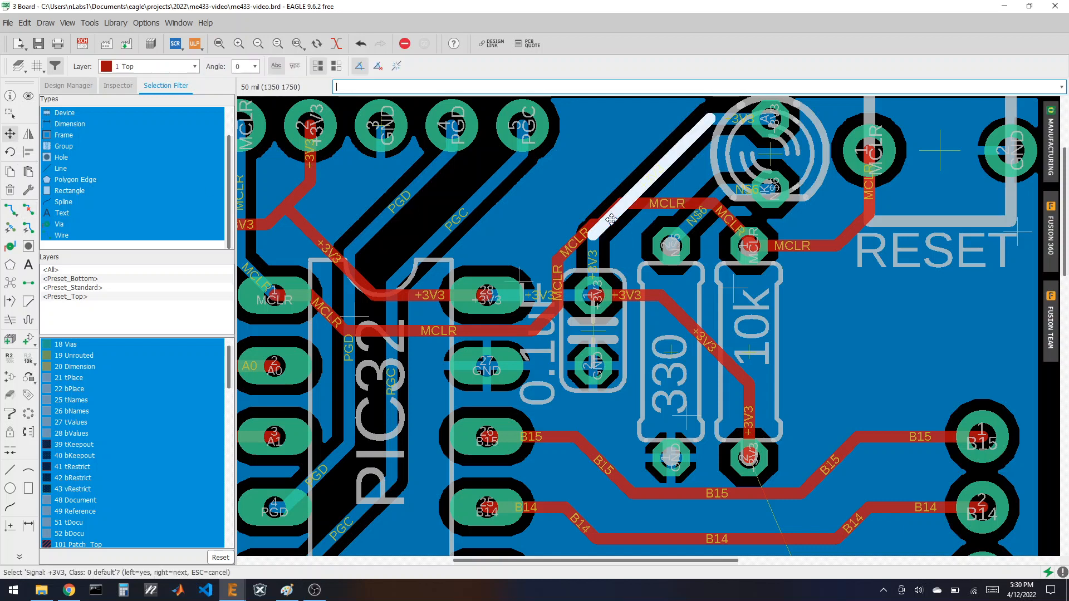
{"action": "right_click", "coordinate": [609, 218]}
{"action": "left_click", "coordinate": [605, 217]}
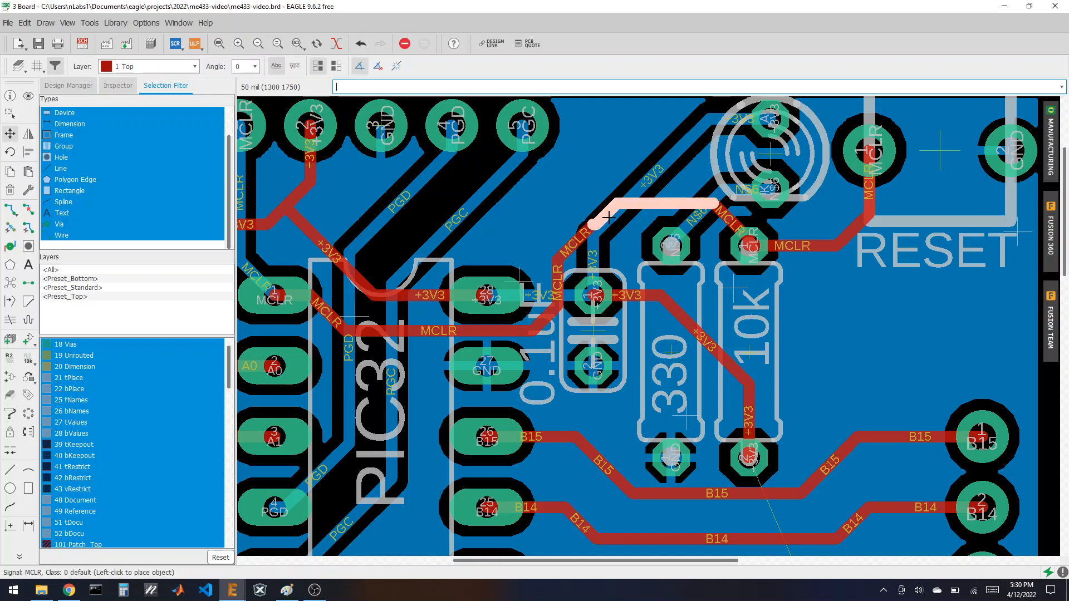
{"action": "left_click", "coordinate": [604, 216]}
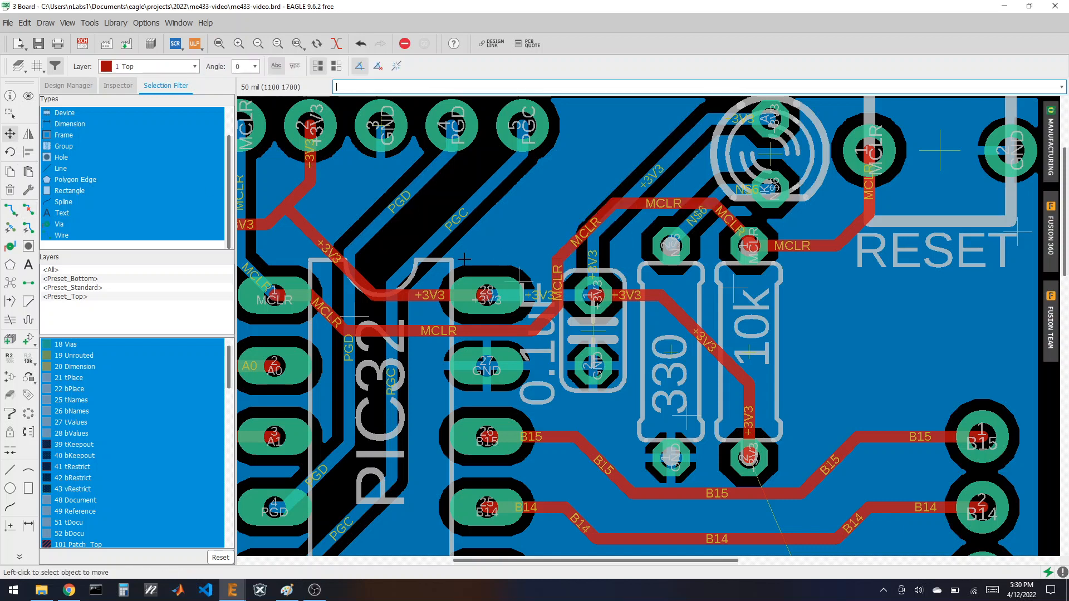
{"action": "left_click", "coordinate": [10, 282]}
{"action": "scroll", "coordinate": [685, 187], "scroll_direction": "down", "scroll_amount": 1}
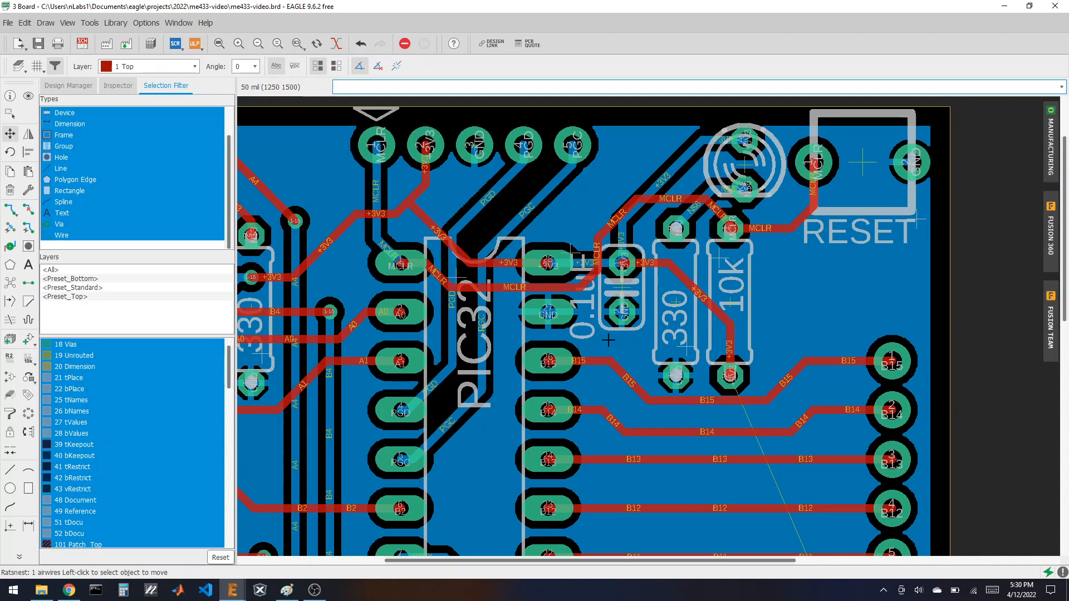
- Highlight the +3V3 signal across the board to trace the remaining airwire's two endpoints
{"action": "scroll", "coordinate": [592, 241], "scroll_direction": "up", "scroll_amount": 2}
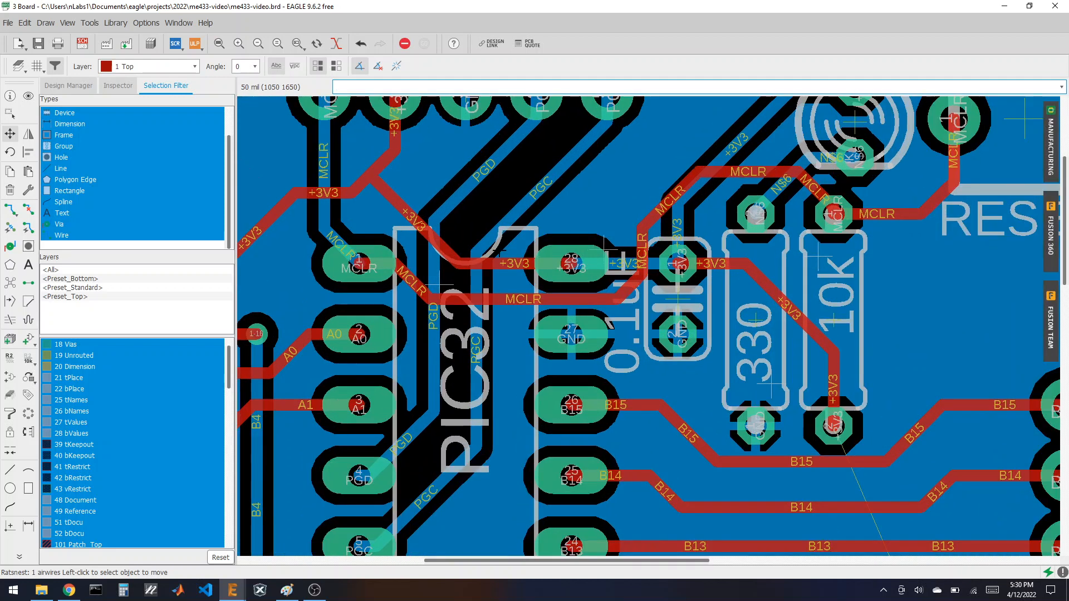
{"action": "scroll", "coordinate": [592, 241], "scroll_direction": "down", "scroll_amount": 2}
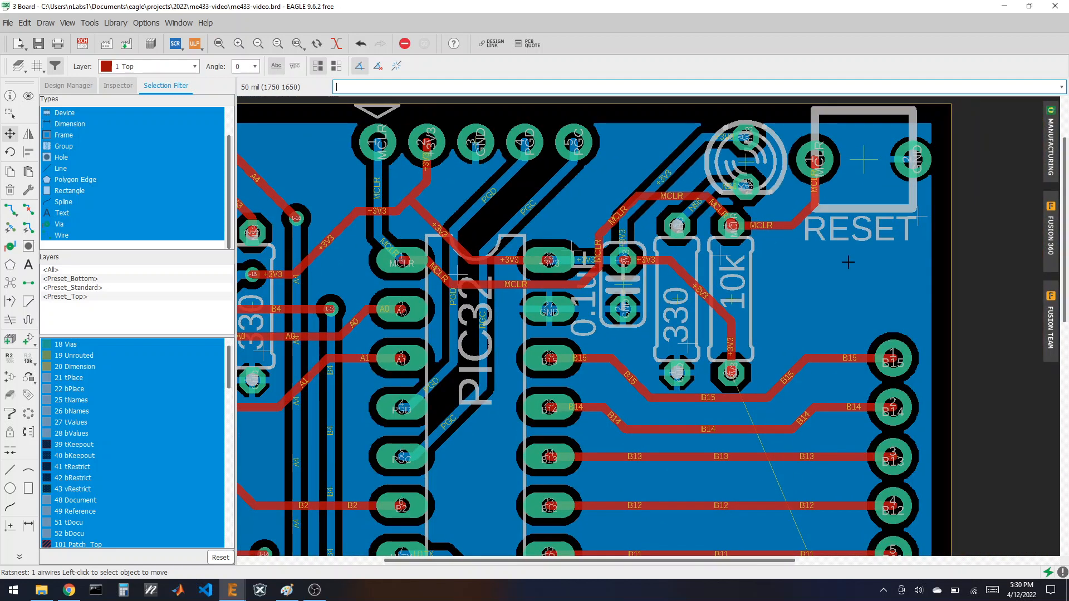
{"action": "scroll", "coordinate": [690, 211], "scroll_direction": "down", "scroll_amount": 3}
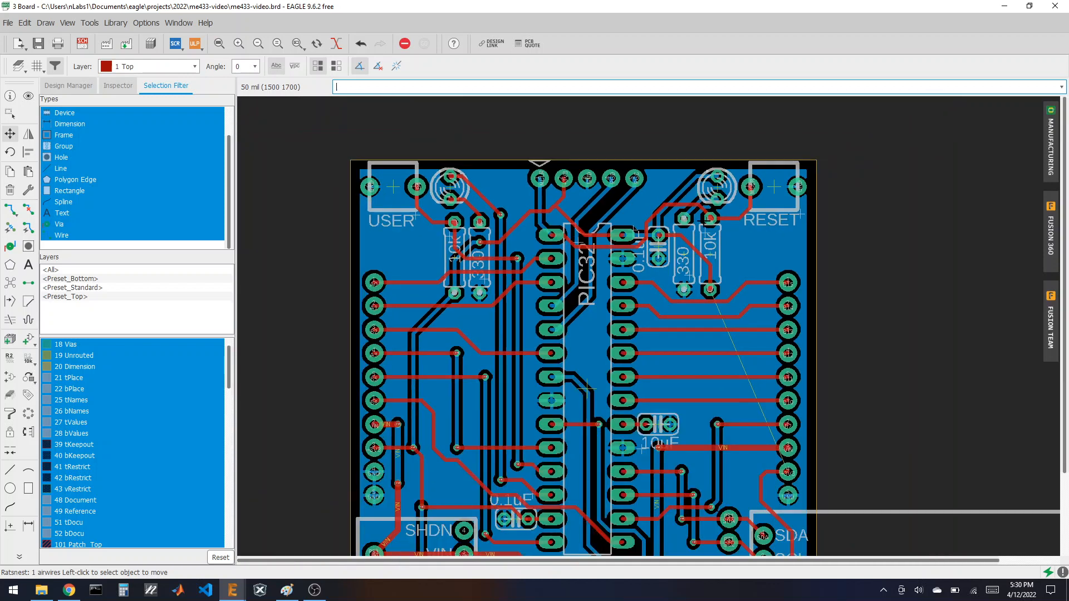
{"action": "left_click", "coordinate": [28, 95]}
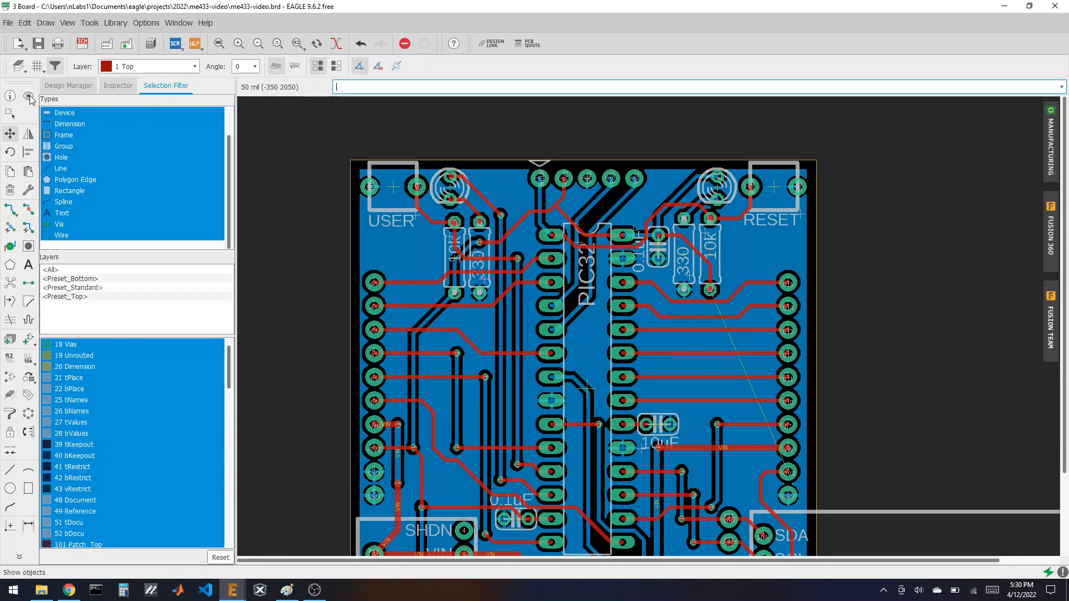
{"action": "left_click", "coordinate": [709, 263]}
{"action": "key", "text": "alt+F2"}
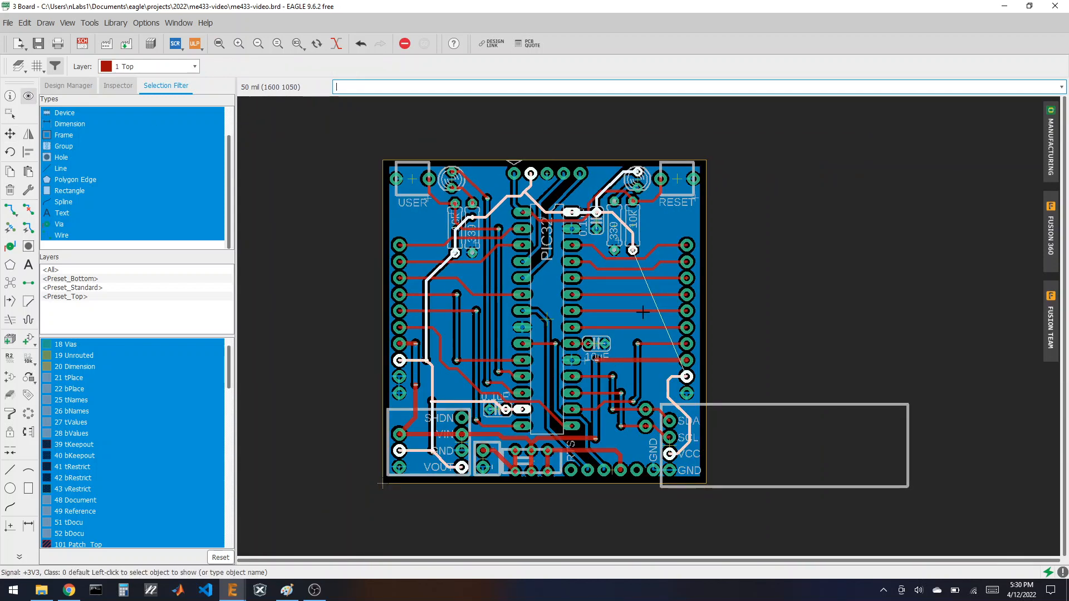
{"action": "scroll", "coordinate": [685, 328], "scroll_direction": "up", "scroll_amount": 2}
{"action": "scroll", "coordinate": [727, 339], "scroll_direction": "up", "scroll_amount": 1}
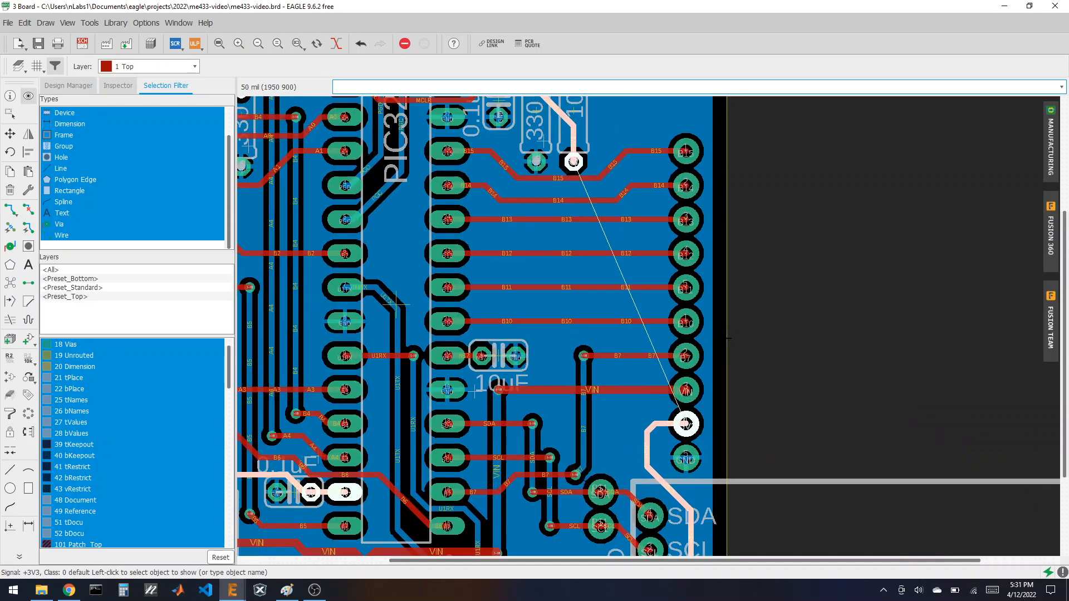
- Route the +3V3 airwire on layer 16 Bottom from the RESET-side 10k resistor to the +3V3 header pin below VIN, and recalculate the ratsnest
{"action": "left_click", "coordinate": [10, 209]}
{"action": "left_click", "coordinate": [131, 66]}
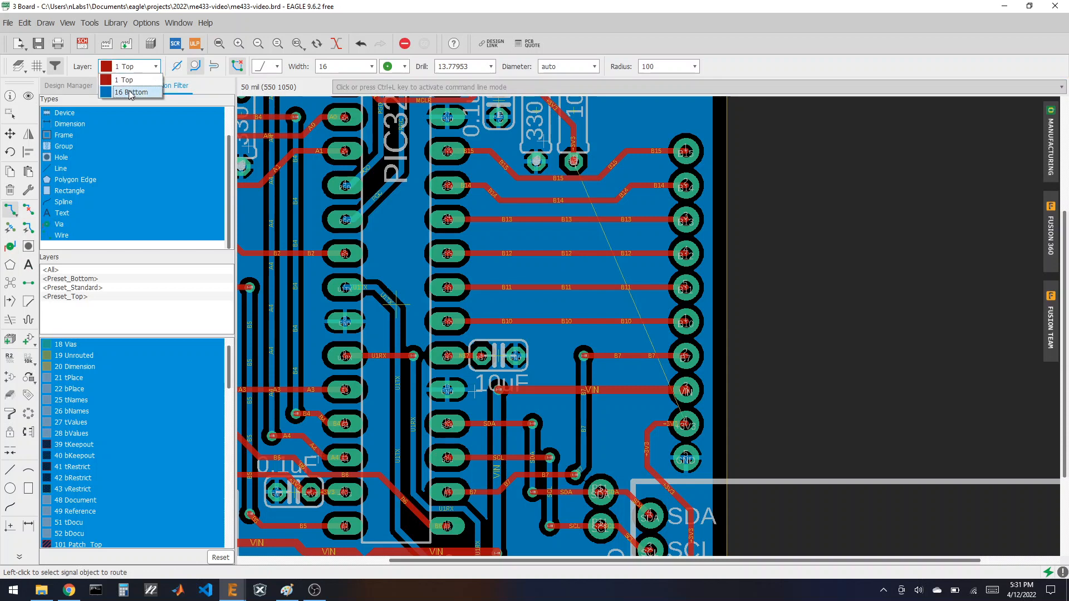
{"action": "left_click", "coordinate": [131, 89]}
{"action": "left_click", "coordinate": [574, 162]}
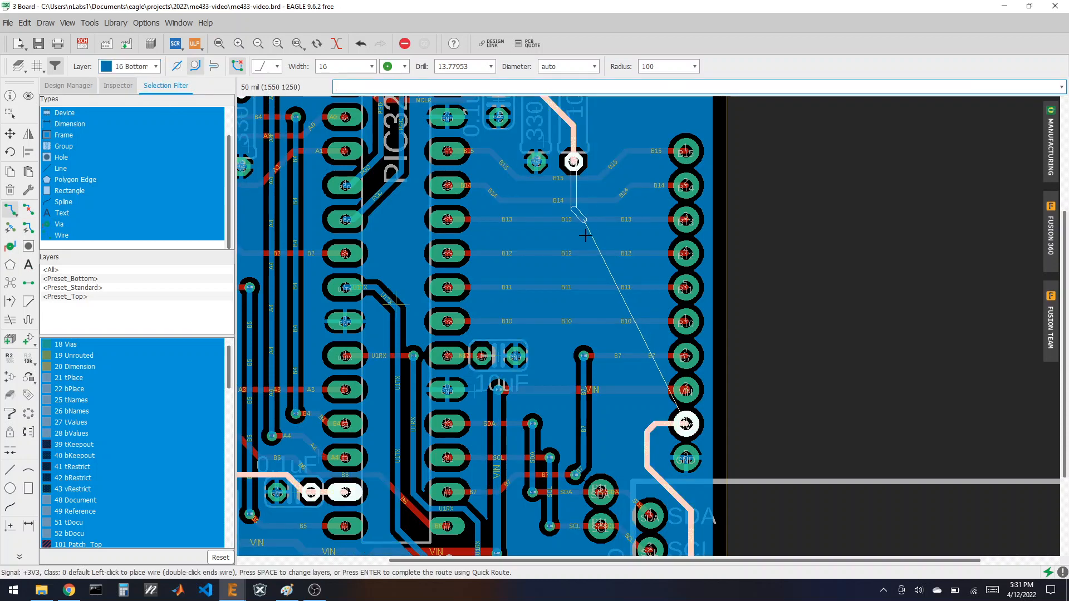
{"action": "left_click", "coordinate": [600, 306]}
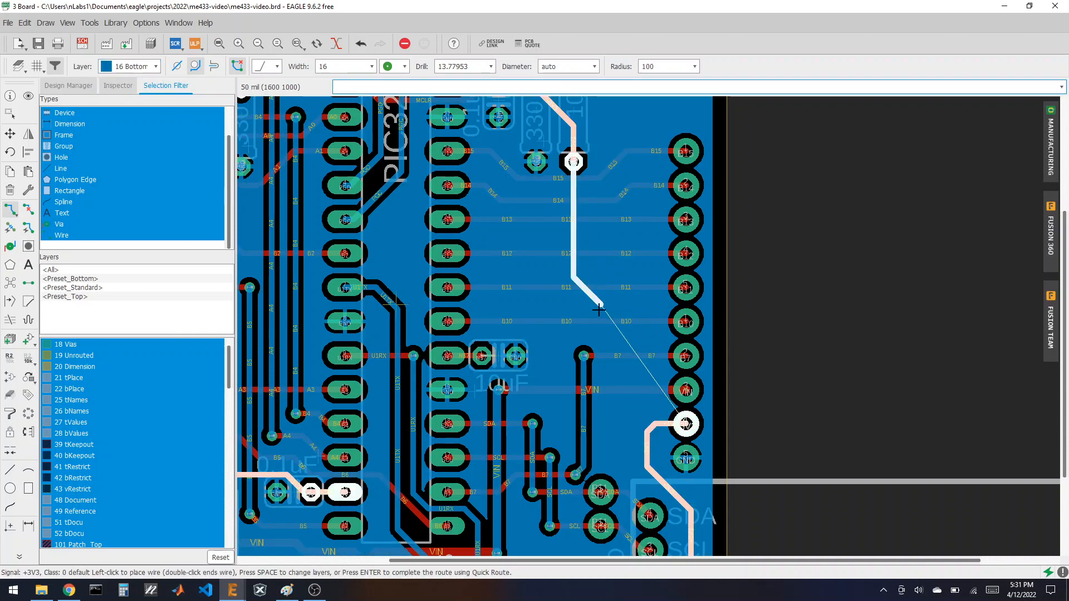
{"action": "left_click", "coordinate": [635, 391]}
{"action": "key", "text": "Escape"}
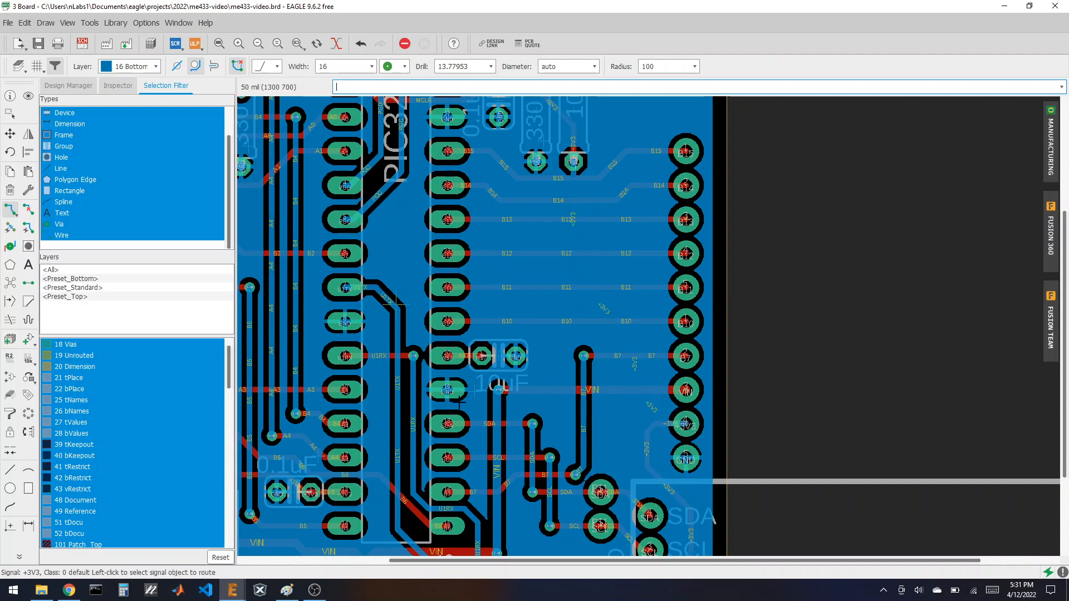
{"action": "left_click", "coordinate": [10, 286]}
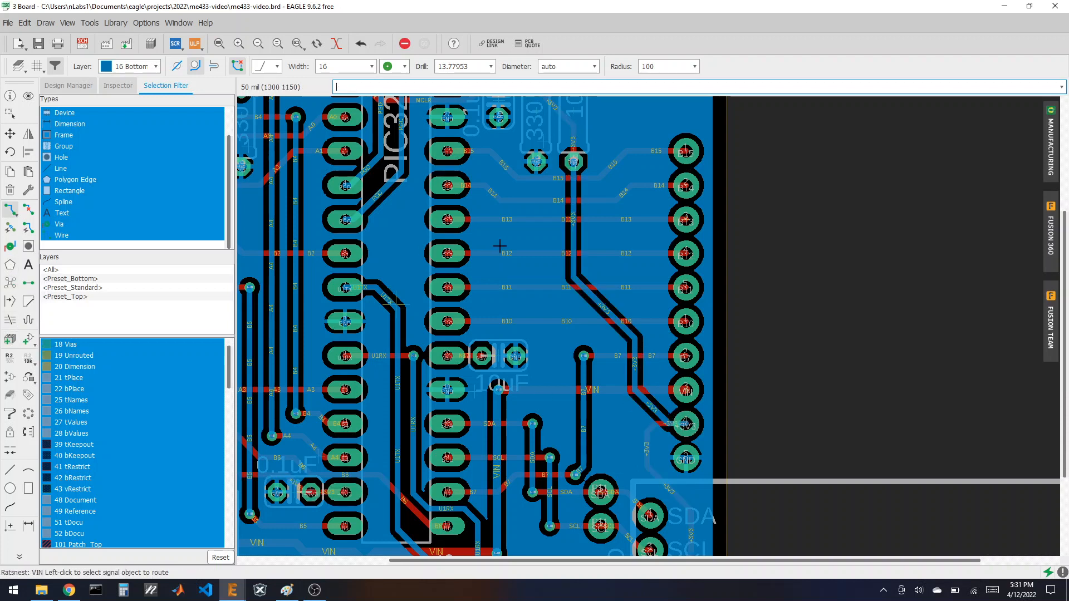
- Set the routing layer back to 1 Top, fit the whole board in view and save it
{"action": "left_click", "coordinate": [109, 68]}
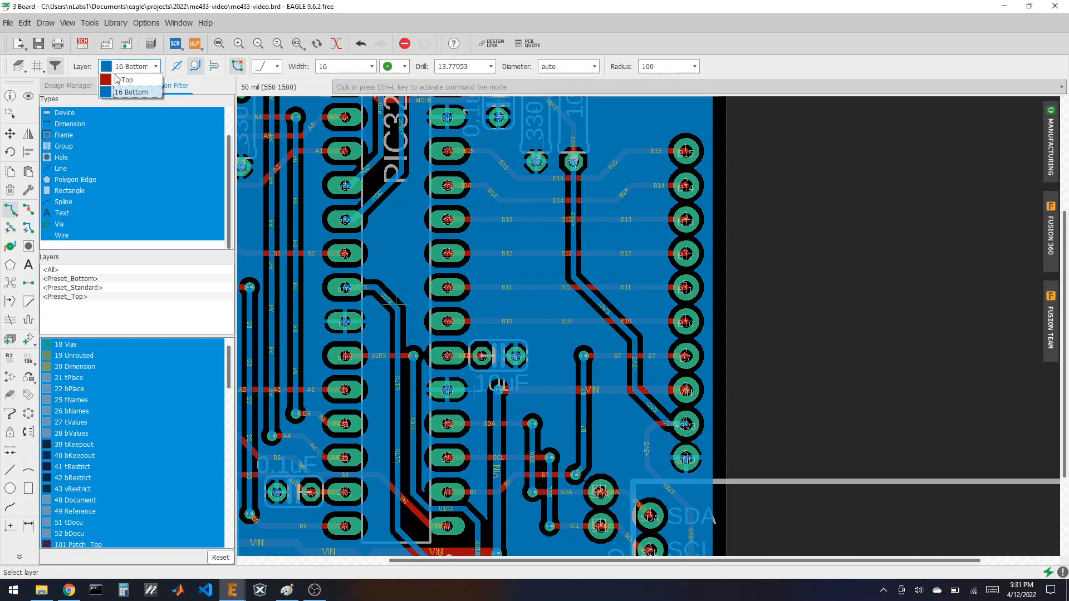
{"action": "left_click", "coordinate": [124, 78]}
{"action": "left_click", "coordinate": [219, 43]}
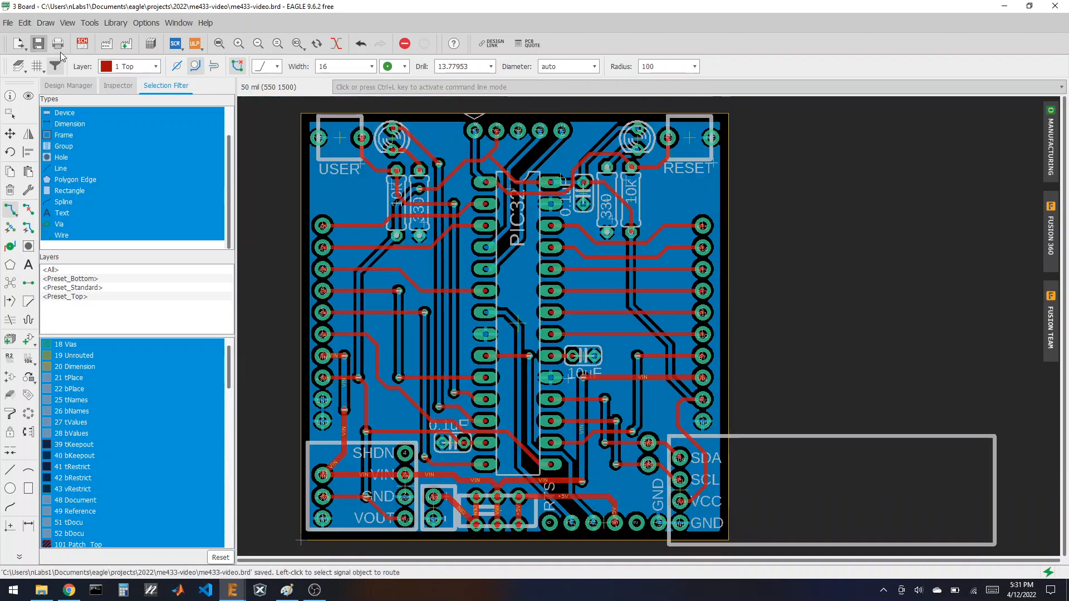
{"action": "left_click", "coordinate": [38, 43]}
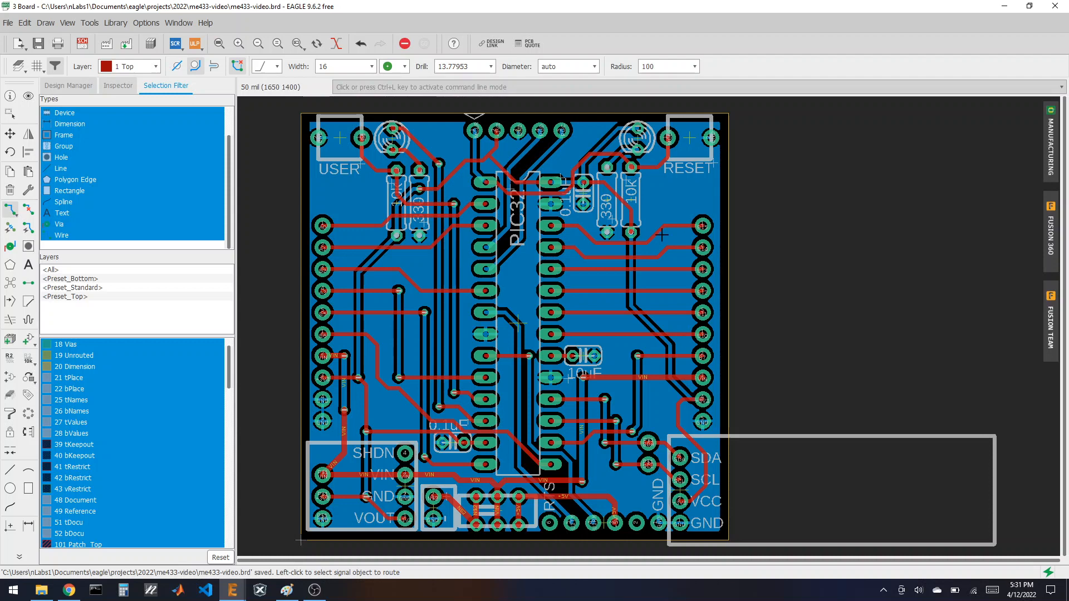
{"action": "scroll", "coordinate": [641, 188], "scroll_direction": "up", "scroll_amount": 2}
{"action": "scroll", "coordinate": [531, 200], "scroll_direction": "down", "scroll_amount": 2}
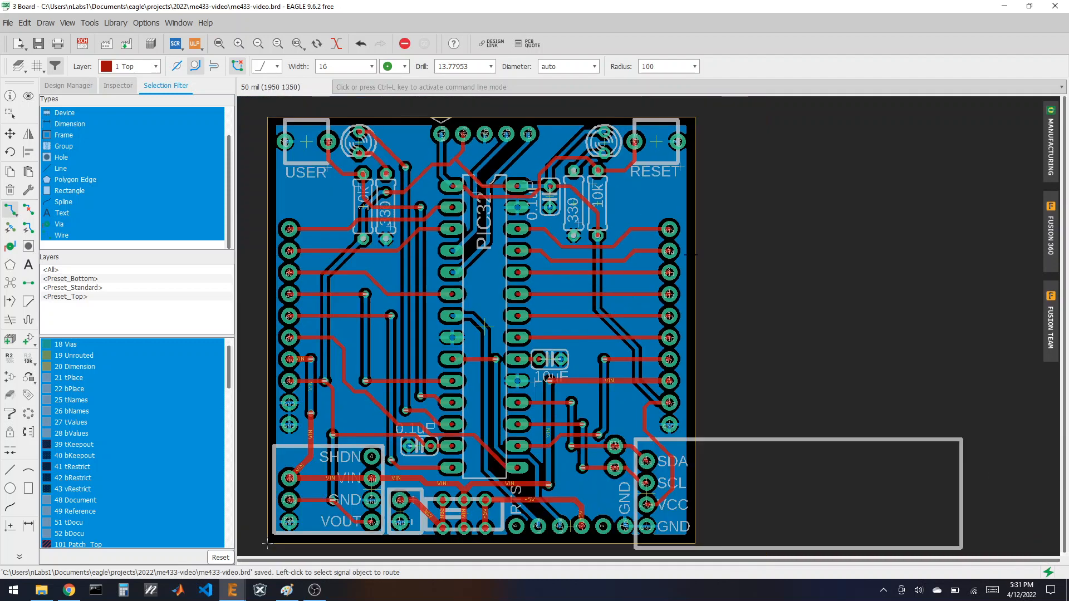
{"action": "scroll", "coordinate": [762, 289], "scroll_direction": "down", "scroll_amount": 1}
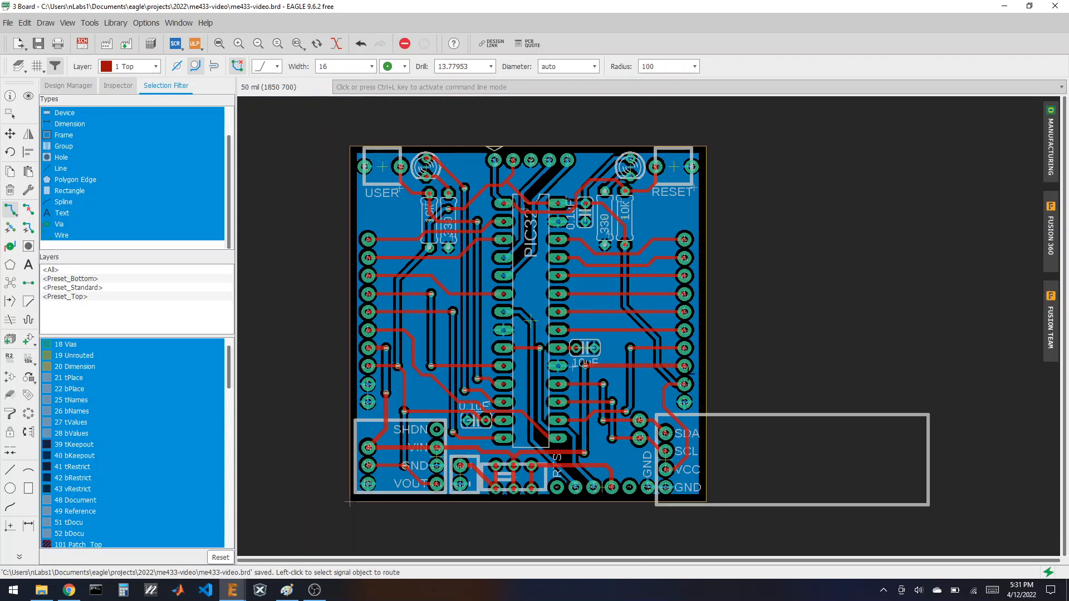
{"action": "scroll", "coordinate": [377, 303], "scroll_direction": "up", "scroll_amount": 1}
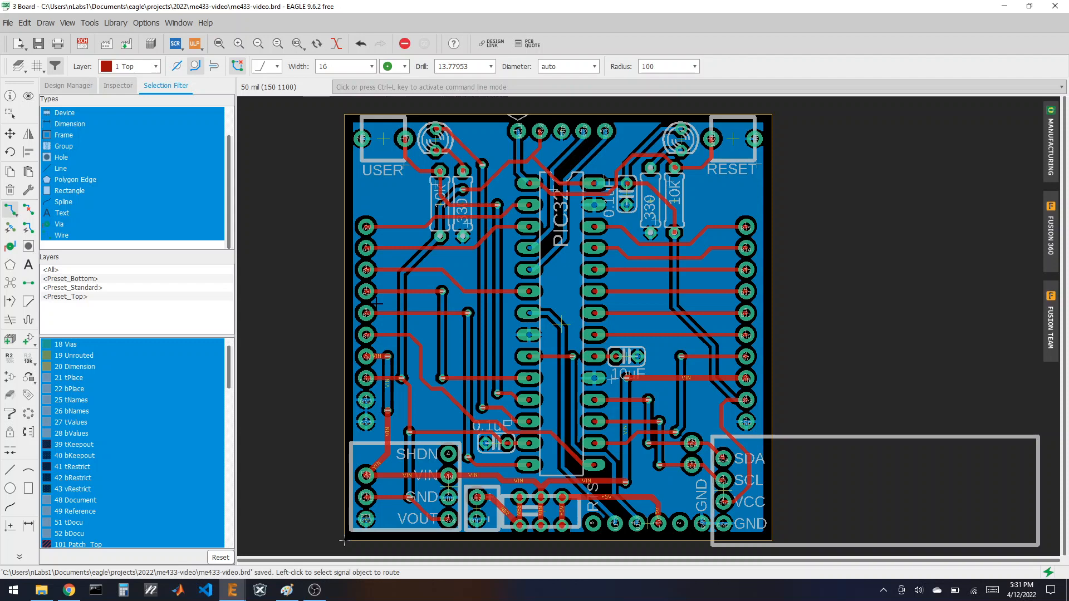
- Load the SparkFun.dru design rules from the eagle folder and run the design rule check on the board
{"action": "left_click", "coordinate": [18, 556]}
{"action": "left_click", "coordinate": [19, 557]}
{"action": "left_click", "coordinate": [19, 557]}
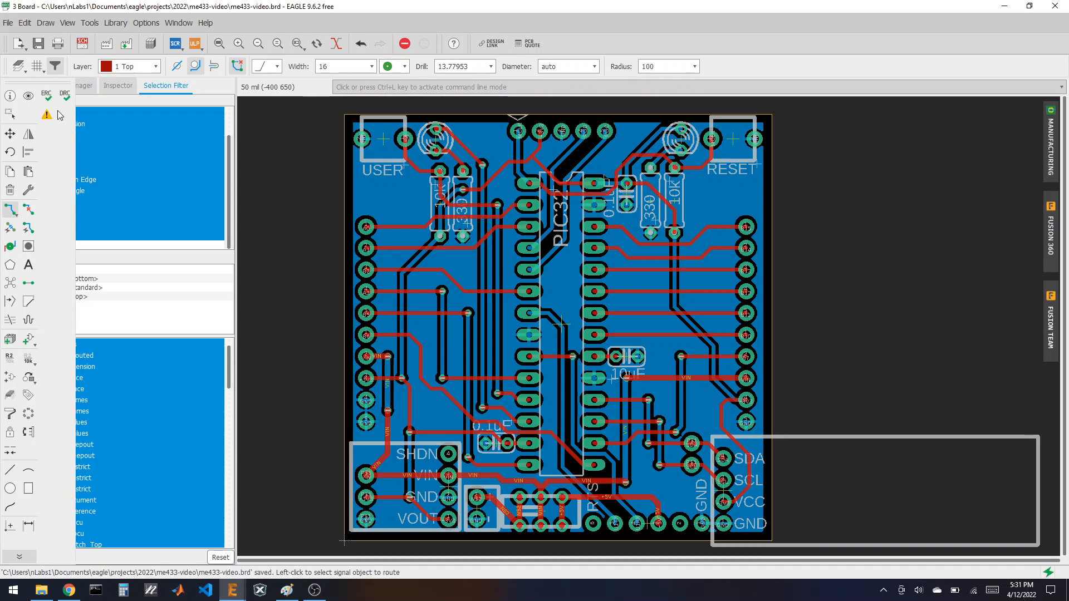
{"action": "left_click", "coordinate": [65, 96]}
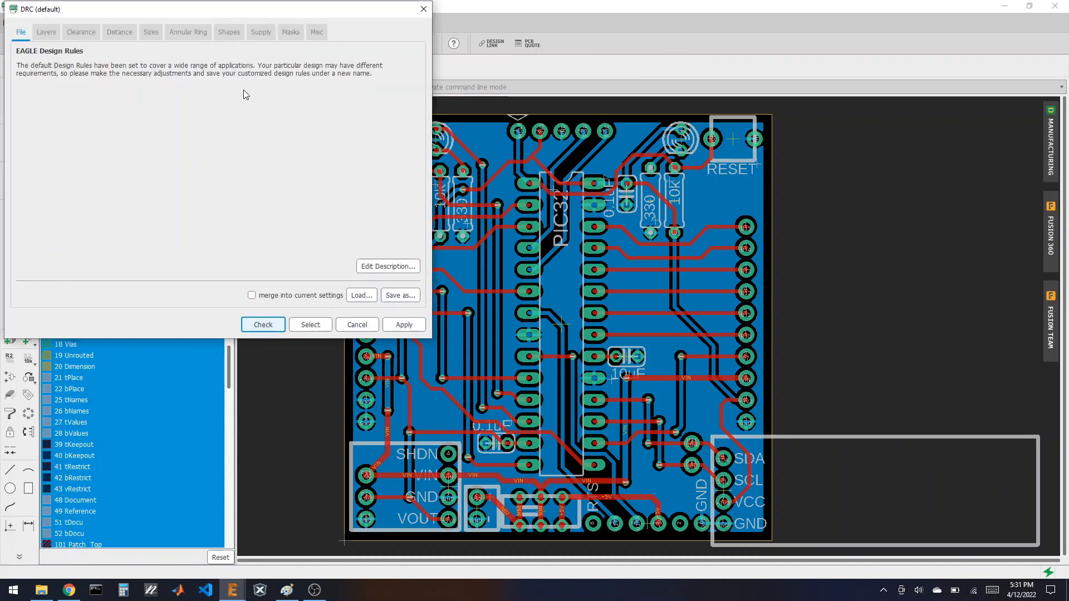
{"action": "left_click", "coordinate": [361, 295]}
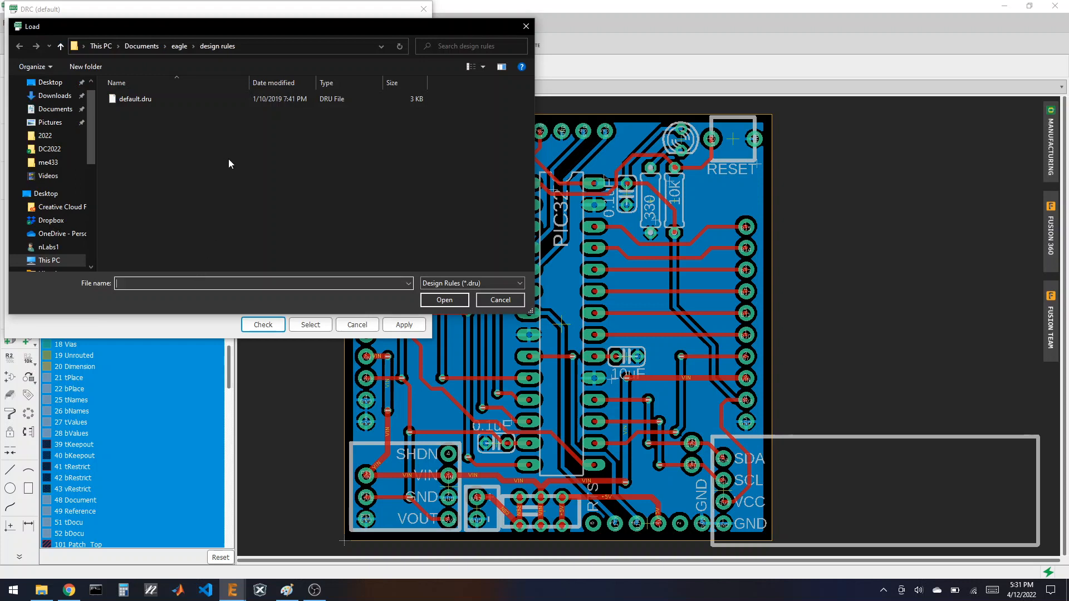
{"action": "left_click", "coordinate": [179, 47]}
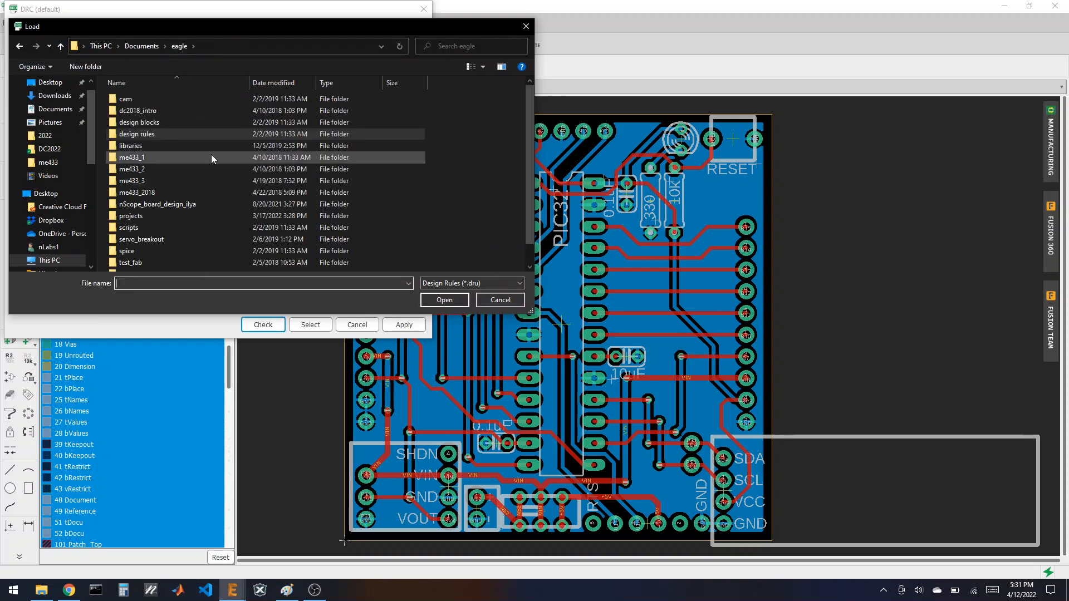
{"action": "scroll", "coordinate": [209, 159], "scroll_direction": "down", "scroll_amount": 1}
{"action": "left_click", "coordinate": [166, 265]}
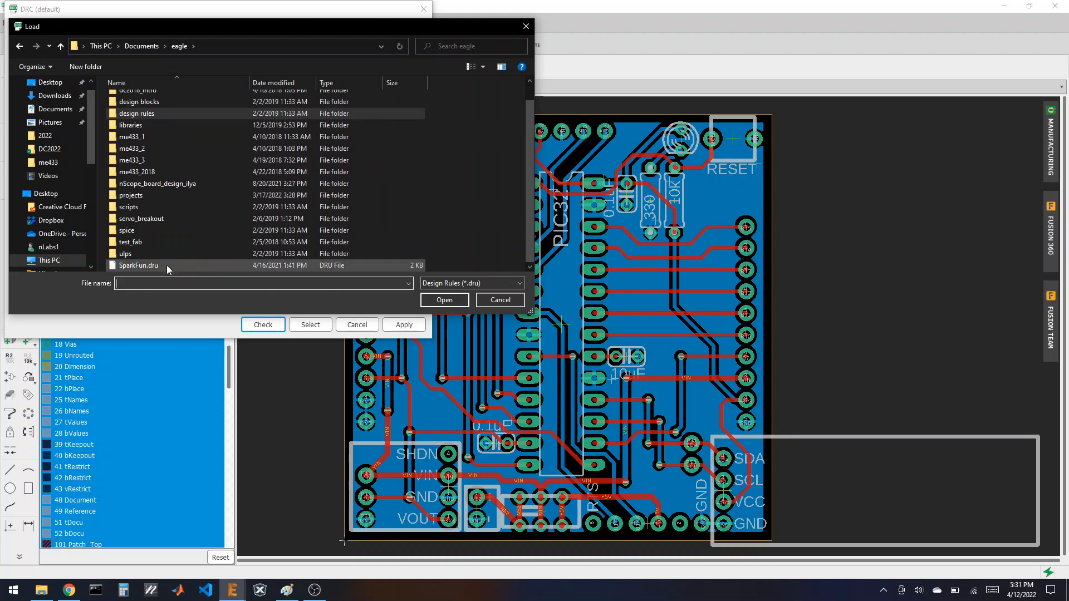
{"action": "left_click", "coordinate": [444, 300]}
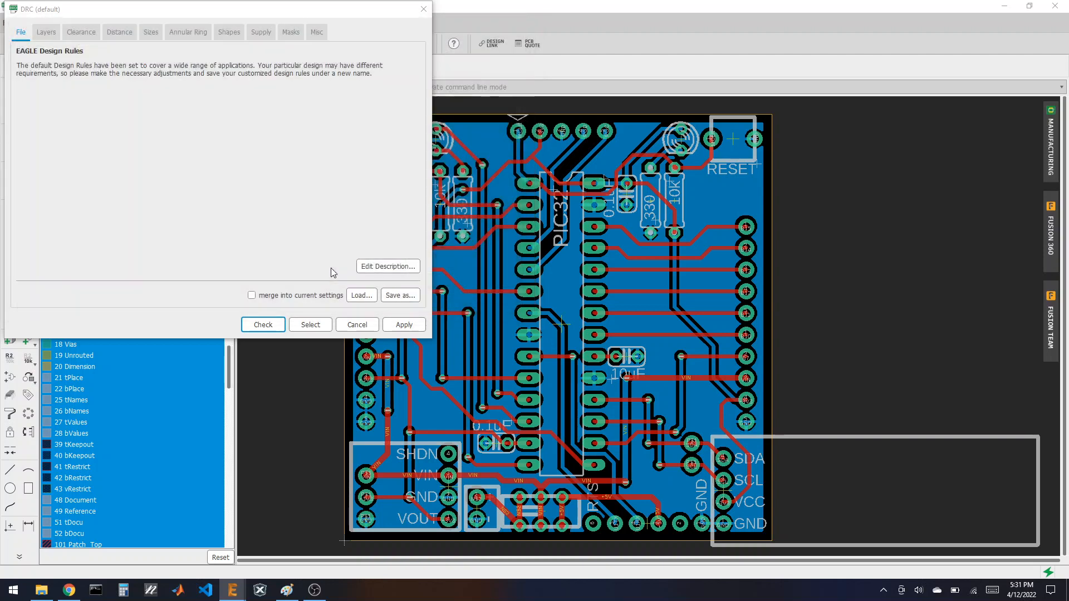
{"action": "left_click", "coordinate": [272, 325]}
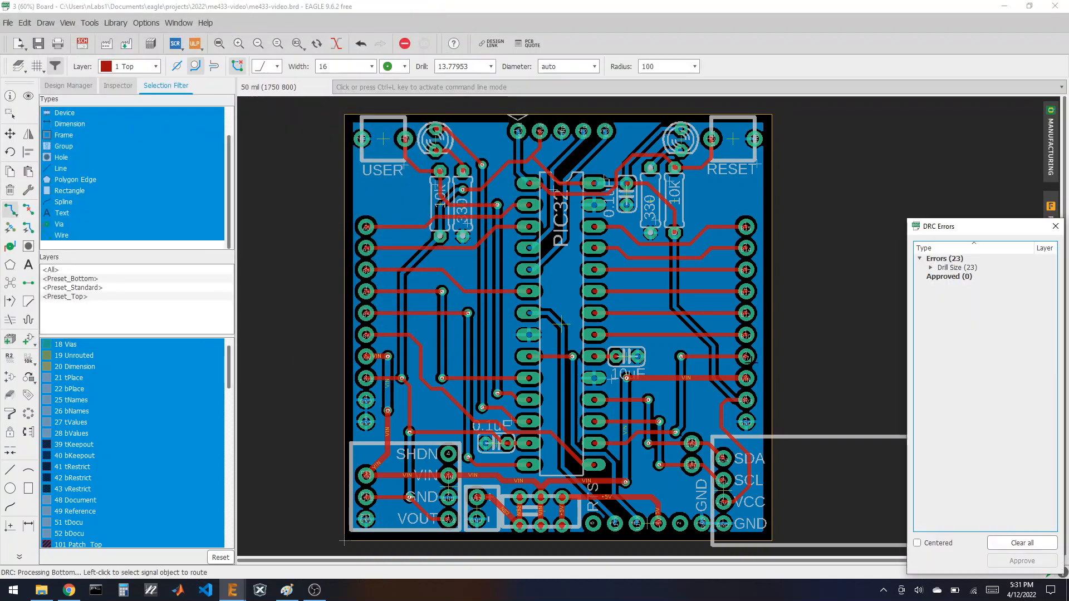
- Step through the Drill Size errors to inspect the flagged vias, and clear and close the DRC error list
{"action": "double_click", "coordinate": [953, 270]}
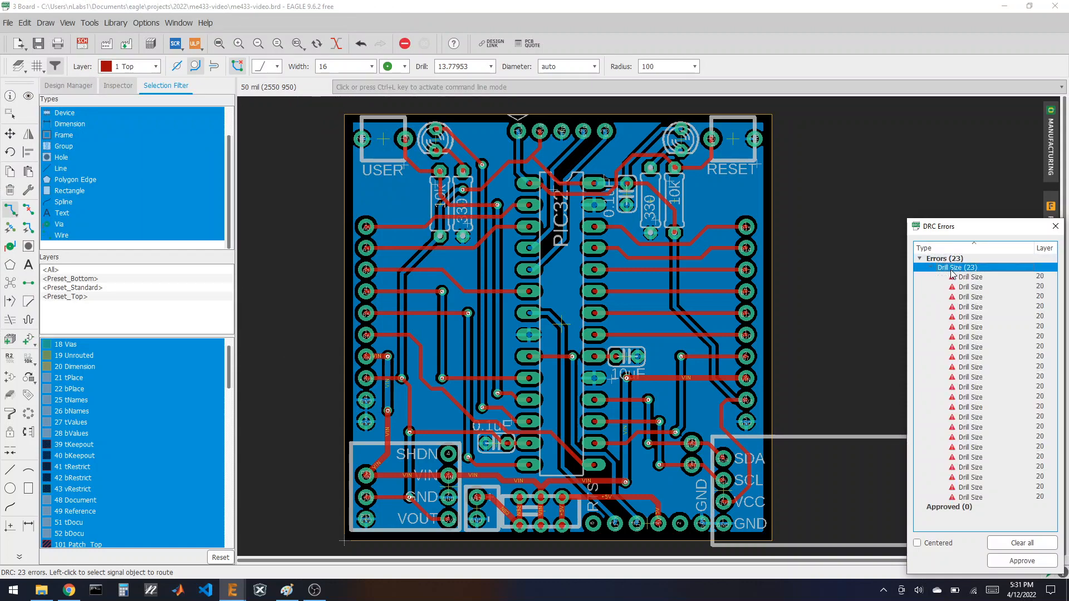
{"action": "left_click", "coordinate": [953, 276]}
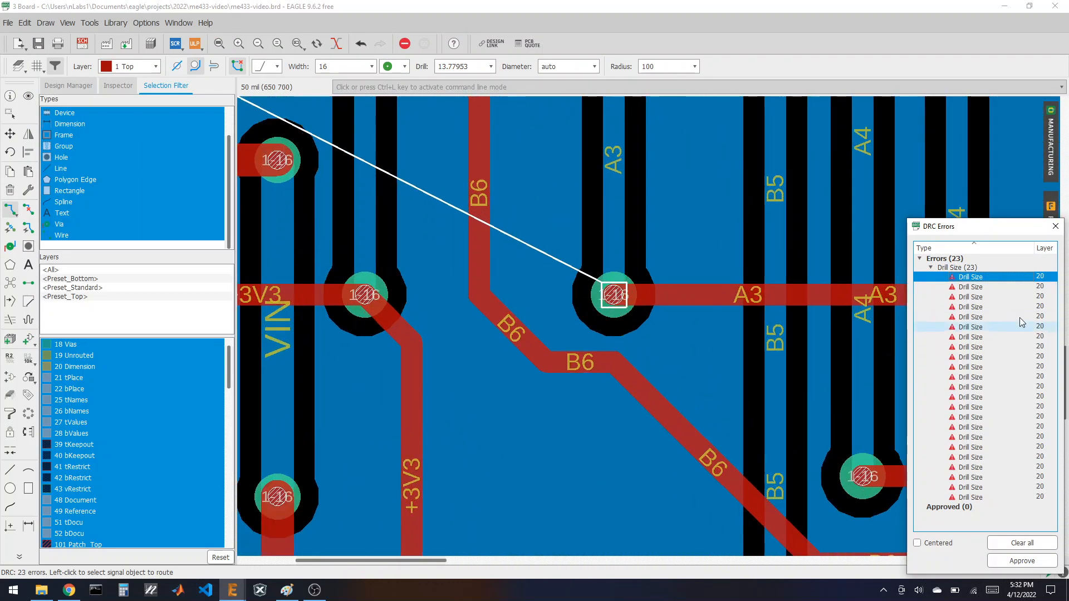
{"action": "left_click", "coordinate": [994, 288]}
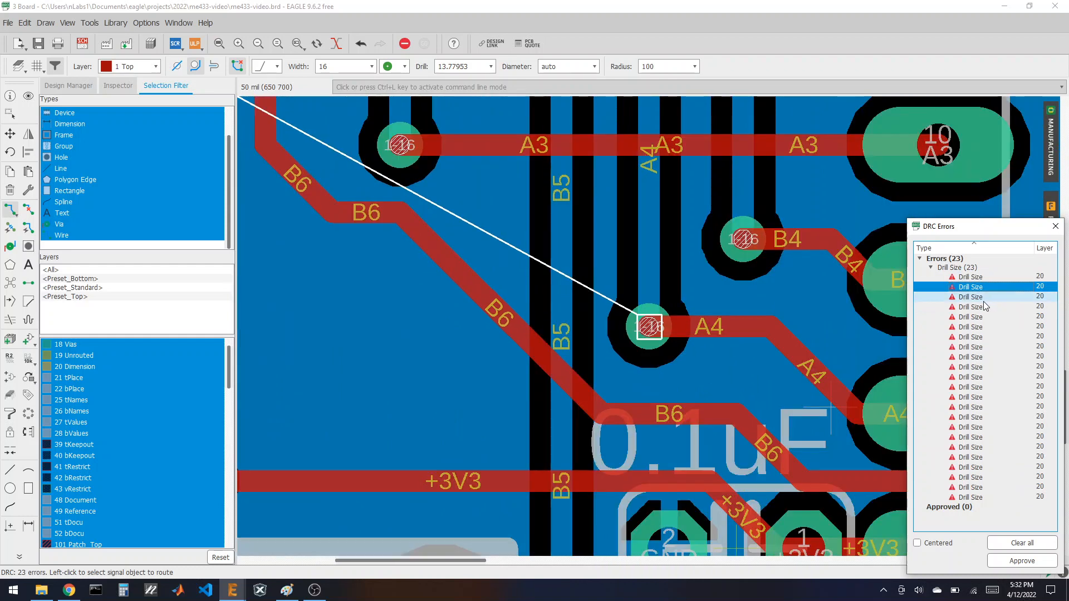
{"action": "left_click", "coordinate": [986, 307]}
{"action": "left_click", "coordinate": [978, 316]}
{"action": "left_click", "coordinate": [978, 337]}
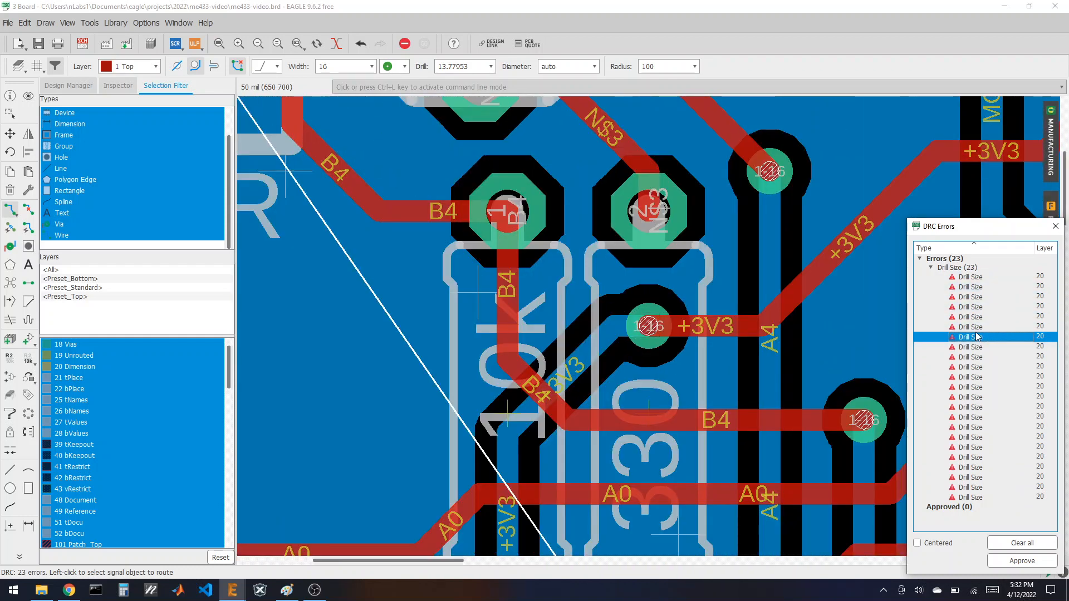
{"action": "left_click", "coordinate": [974, 408]}
{"action": "left_click", "coordinate": [973, 447]}
{"action": "left_click", "coordinate": [973, 477]}
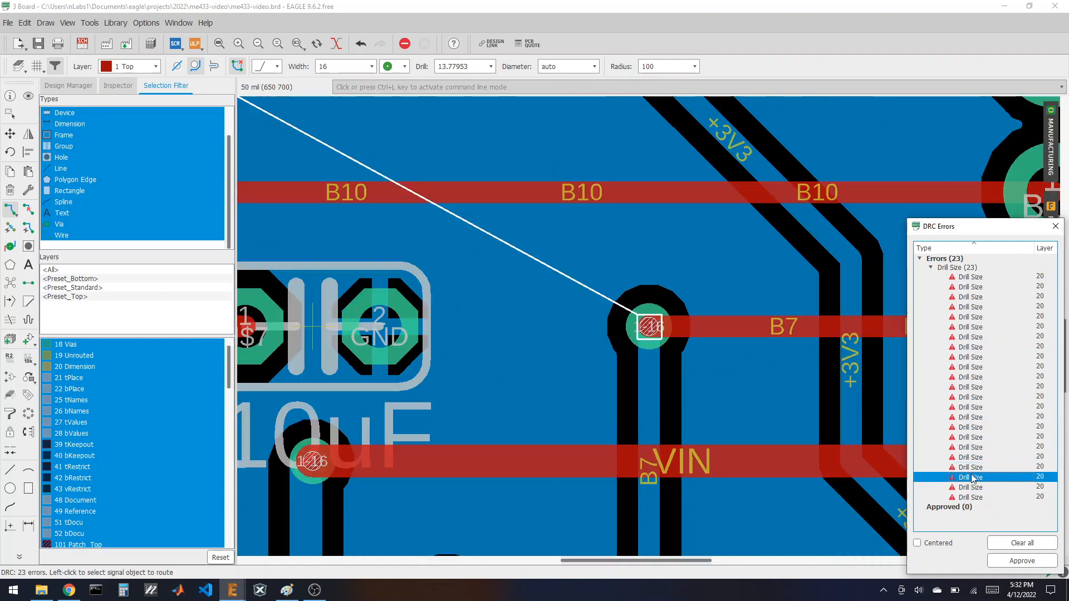
{"action": "left_click", "coordinate": [973, 487]}
{"action": "left_click", "coordinate": [973, 497]}
{"action": "left_click", "coordinate": [967, 397]}
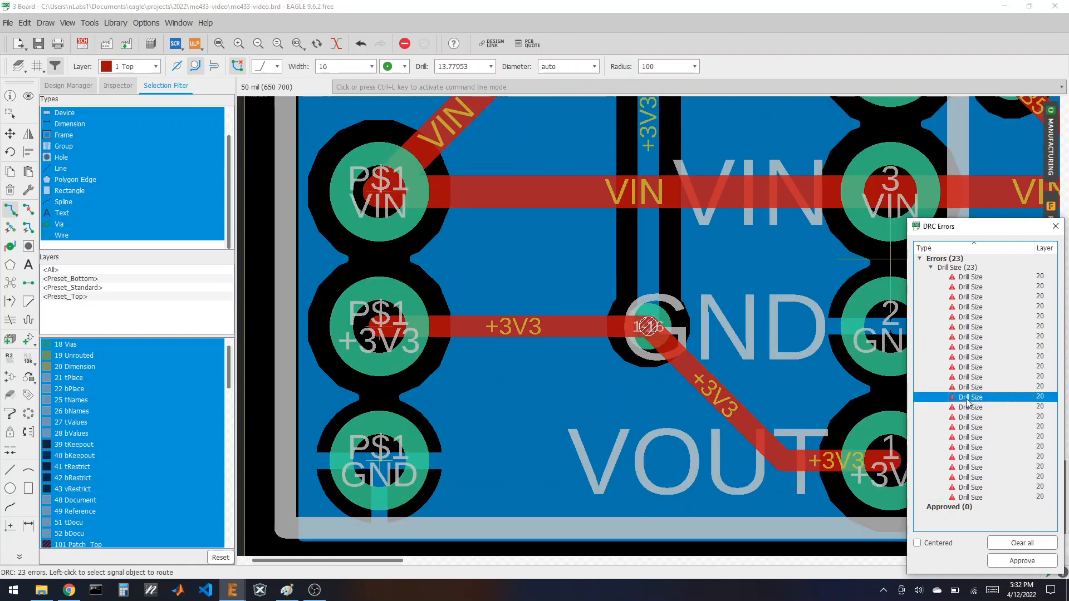
{"action": "left_click", "coordinate": [1028, 547]}
{"action": "left_click", "coordinate": [1055, 226]}
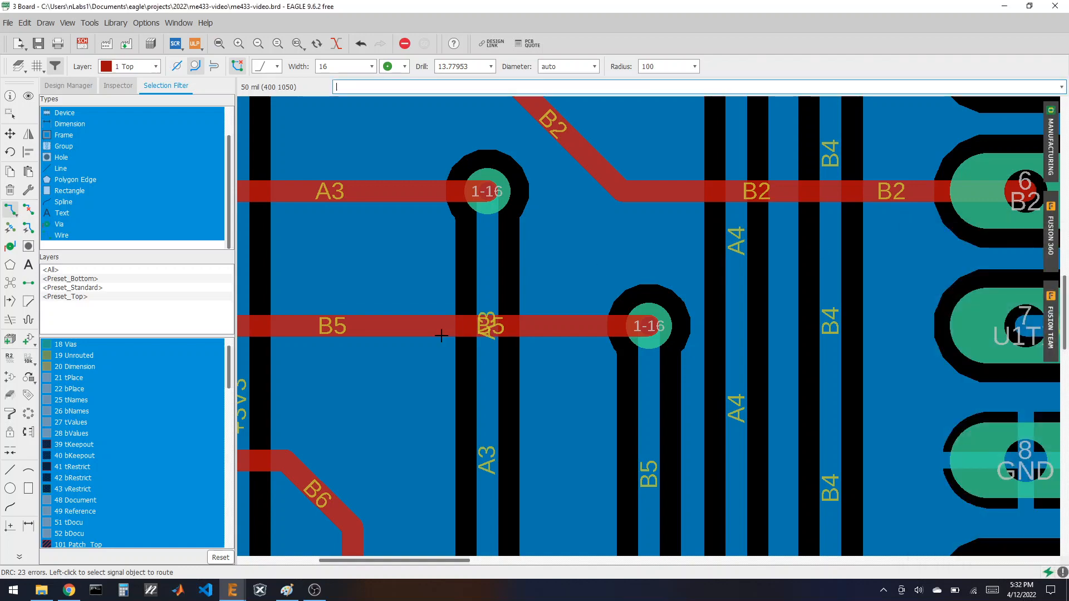
- Examine the routed traces, vias and pads across the whole board with both copper layers displayed
{"action": "scroll", "coordinate": [306, 323], "scroll_direction": "down", "scroll_amount": 5}
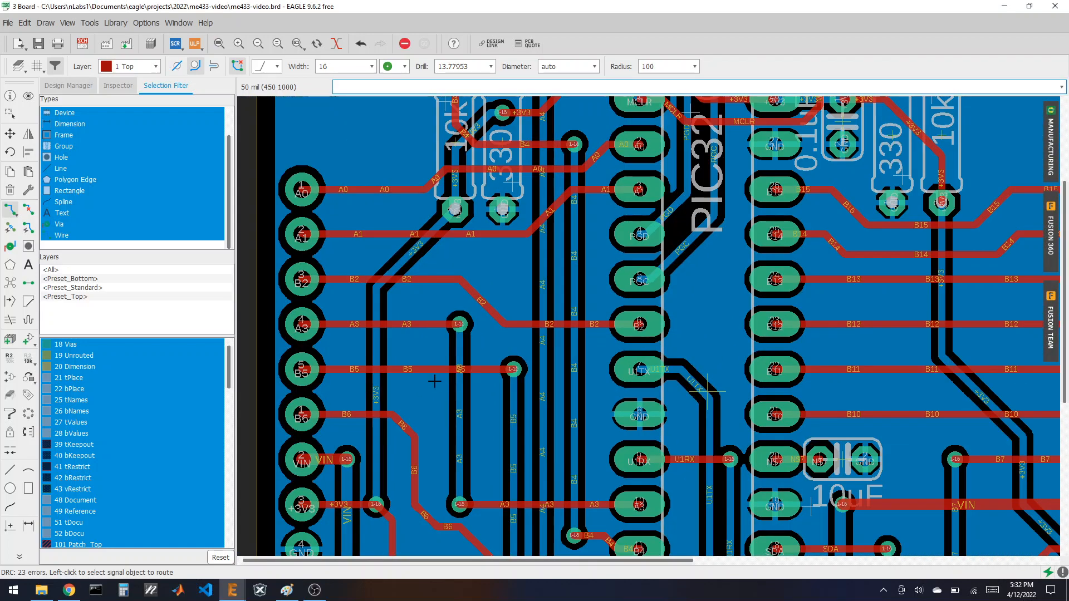
{"action": "scroll", "coordinate": [433, 381], "scroll_direction": "down", "scroll_amount": 2}
{"action": "scroll", "coordinate": [720, 305], "scroll_direction": "up", "scroll_amount": 4}
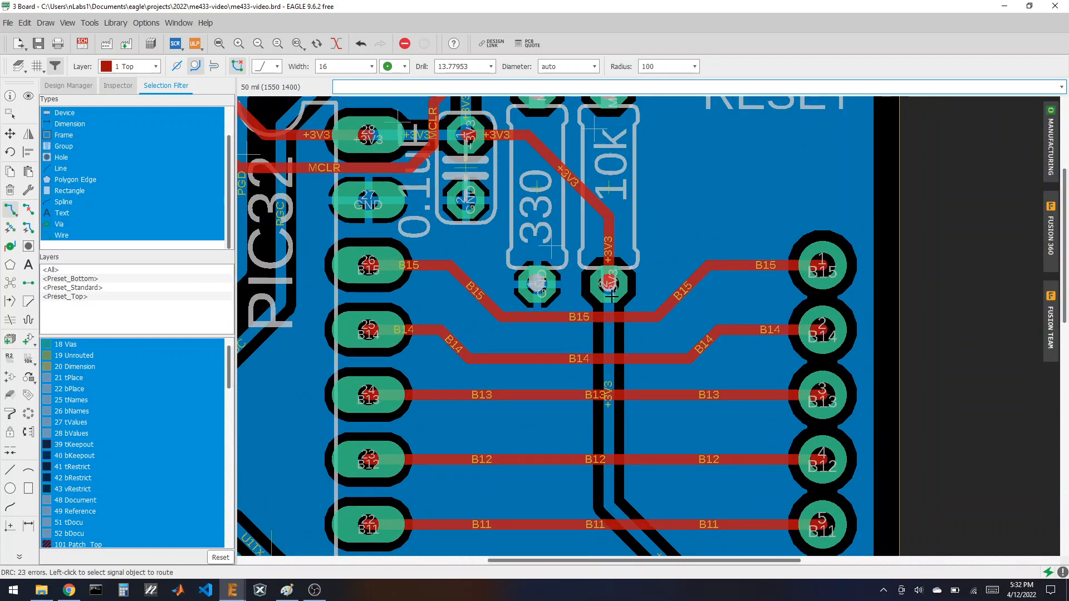
{"action": "scroll", "coordinate": [728, 367], "scroll_direction": "down", "scroll_amount": 4}
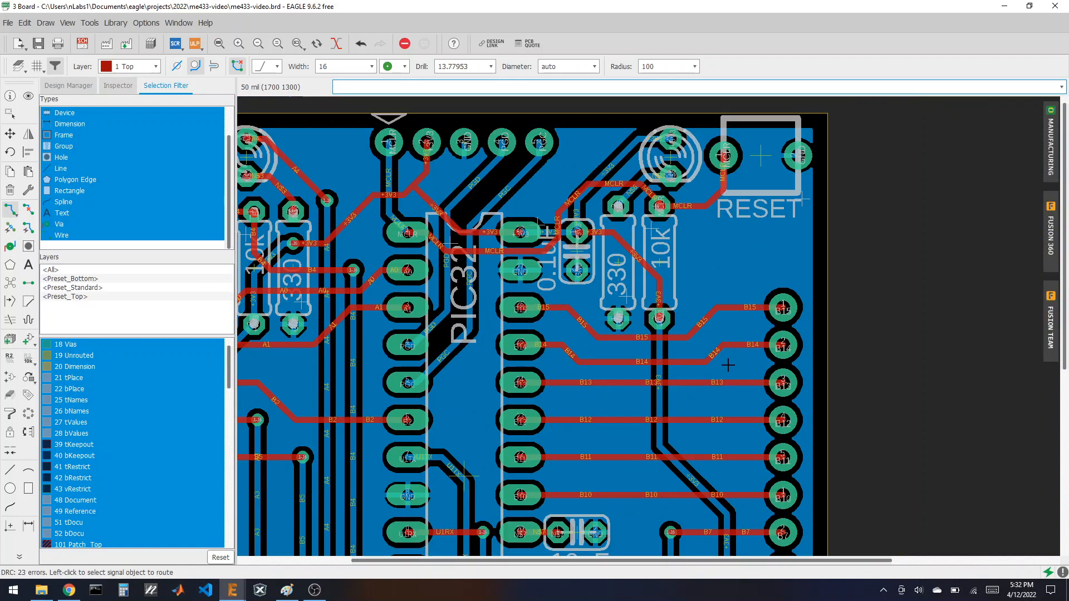
{"action": "scroll", "coordinate": [565, 225], "scroll_direction": "down", "scroll_amount": 2}
{"action": "scroll", "coordinate": [557, 364], "scroll_direction": "up", "scroll_amount": 1}
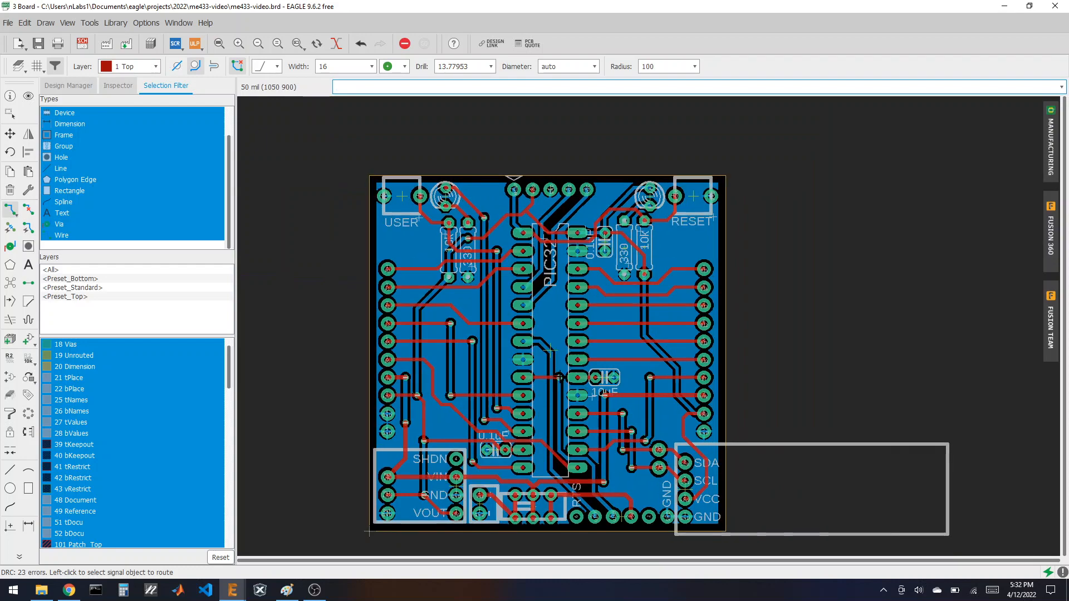
{"action": "scroll", "coordinate": [556, 427], "scroll_direction": "up", "scroll_amount": 2}
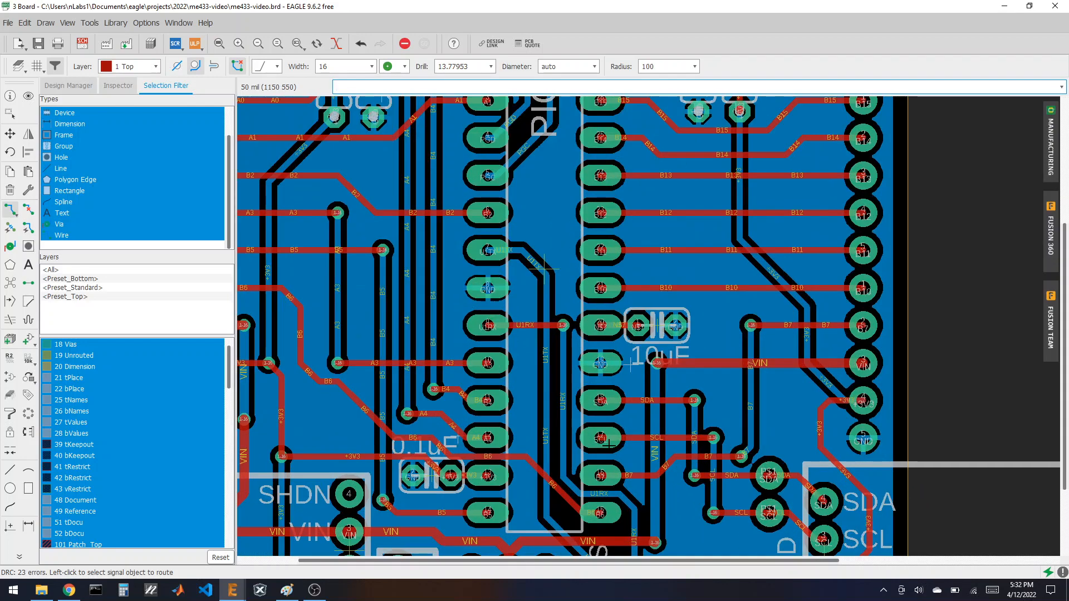
{"action": "scroll", "coordinate": [608, 444], "scroll_direction": "down", "scroll_amount": 2}
{"action": "scroll", "coordinate": [679, 311], "scroll_direction": "down", "scroll_amount": 1}
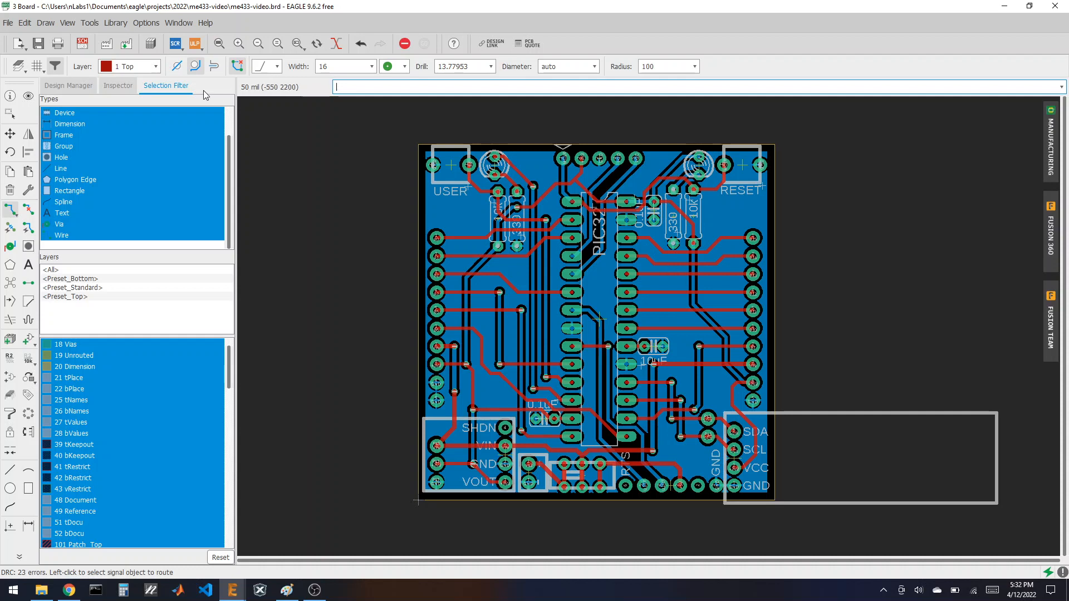
- Hide layer 1 Top so the bottom copper can be viewed on its own
{"action": "left_click", "coordinate": [19, 66]}
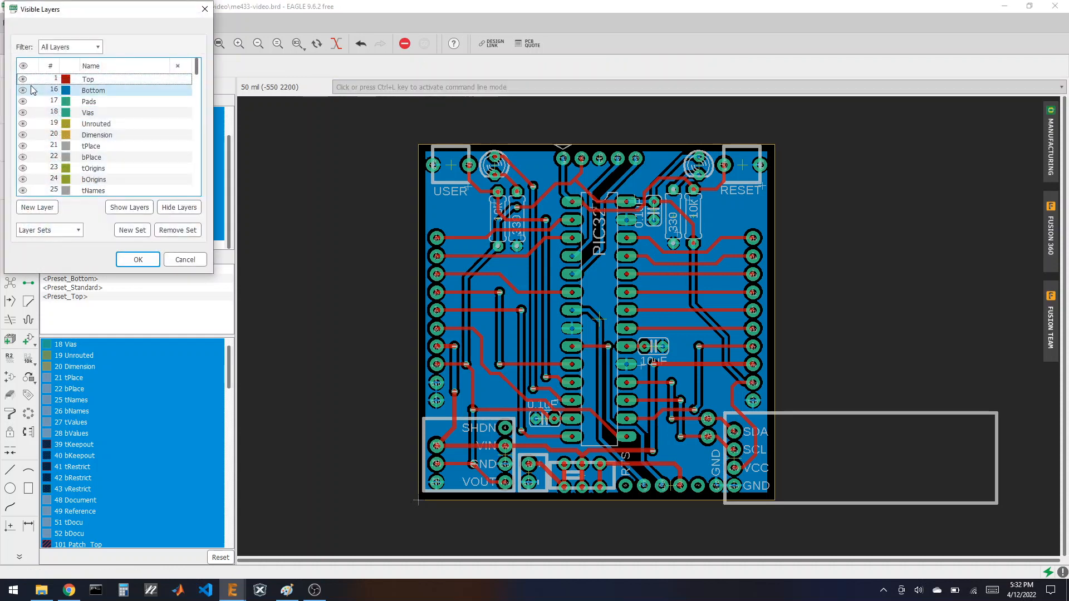
{"action": "left_click", "coordinate": [23, 78]}
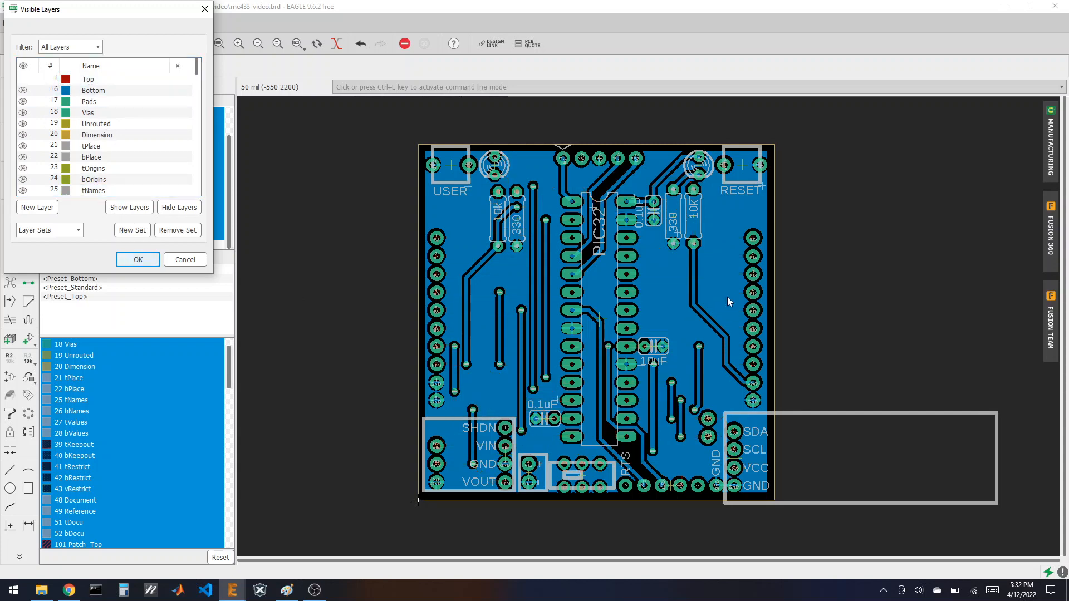
{"action": "key", "text": "Return"}
- Examine the bottom copper pour across the board, from the voltage regulator area up to the PIC32 and RESET resistors
{"action": "scroll", "coordinate": [847, 318], "scroll_direction": "up", "scroll_amount": 3}
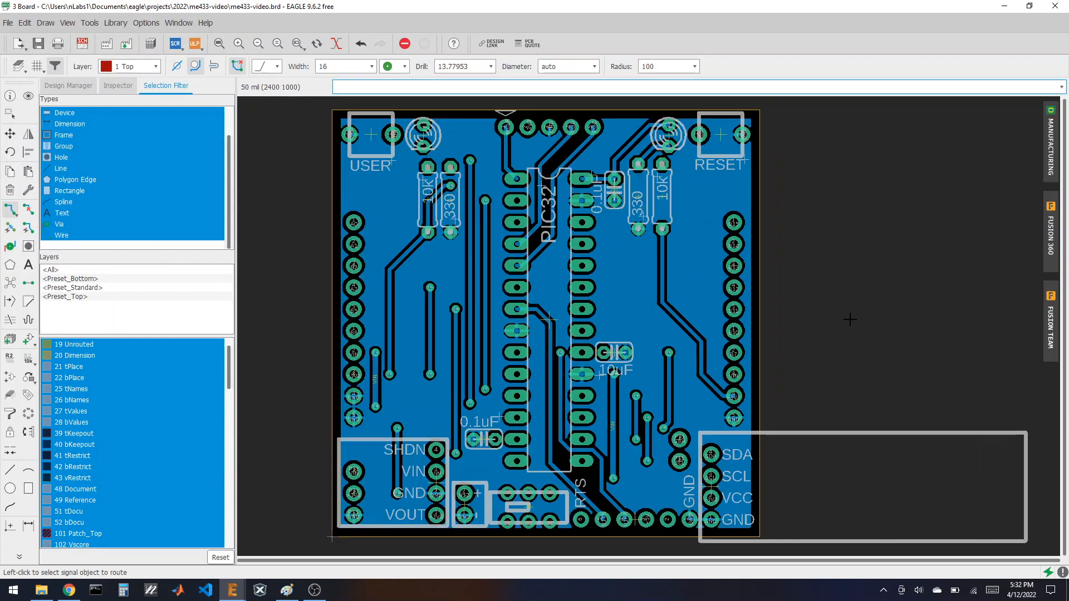
{"action": "scroll", "coordinate": [807, 301], "scroll_direction": "down", "scroll_amount": 3}
{"action": "scroll", "coordinate": [443, 408], "scroll_direction": "up", "scroll_amount": 2}
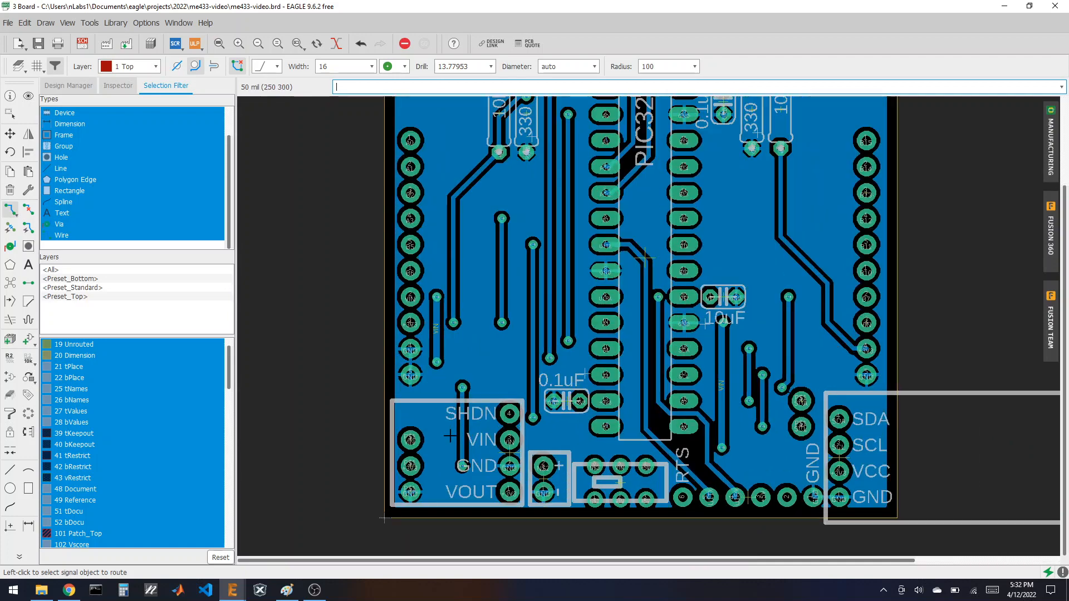
{"action": "scroll", "coordinate": [384, 518], "scroll_direction": "down", "scroll_amount": 2}
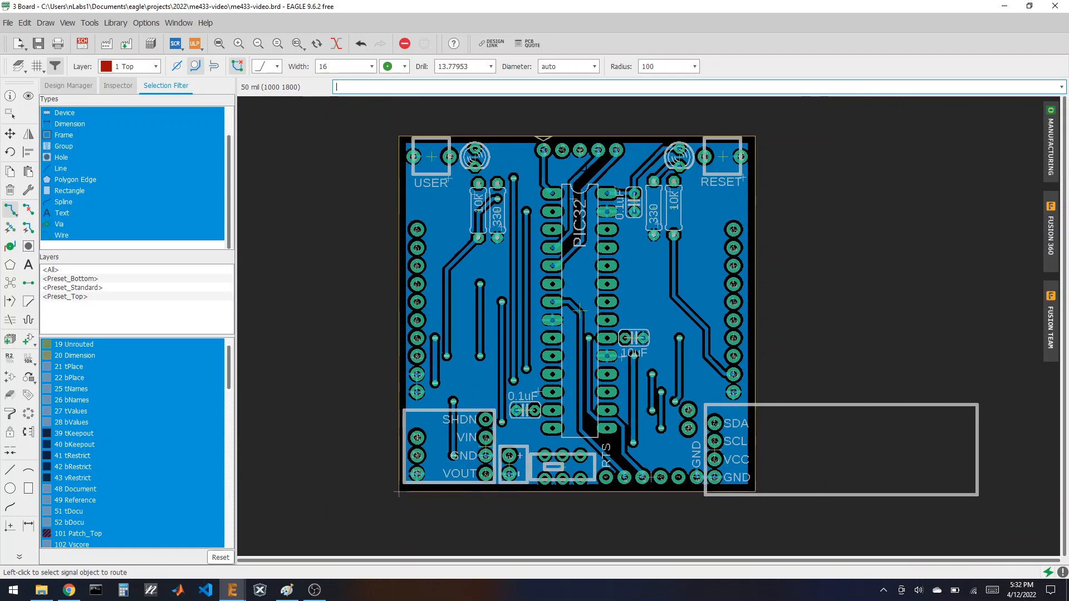
{"action": "scroll", "coordinate": [691, 178], "scroll_direction": "up", "scroll_amount": 4}
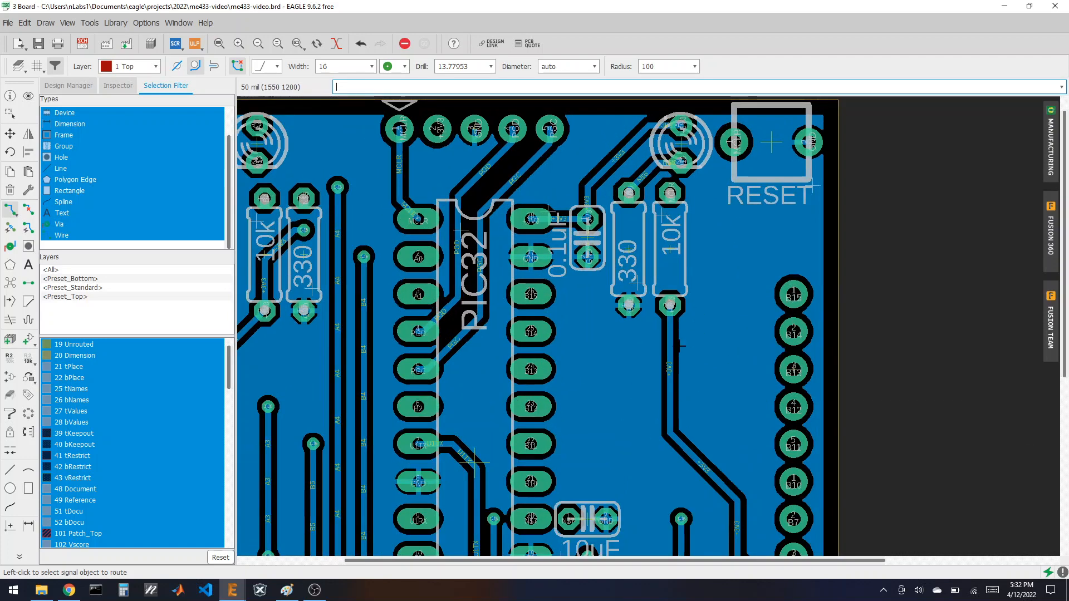
{"action": "scroll", "coordinate": [703, 351], "scroll_direction": "down", "scroll_amount": 5}
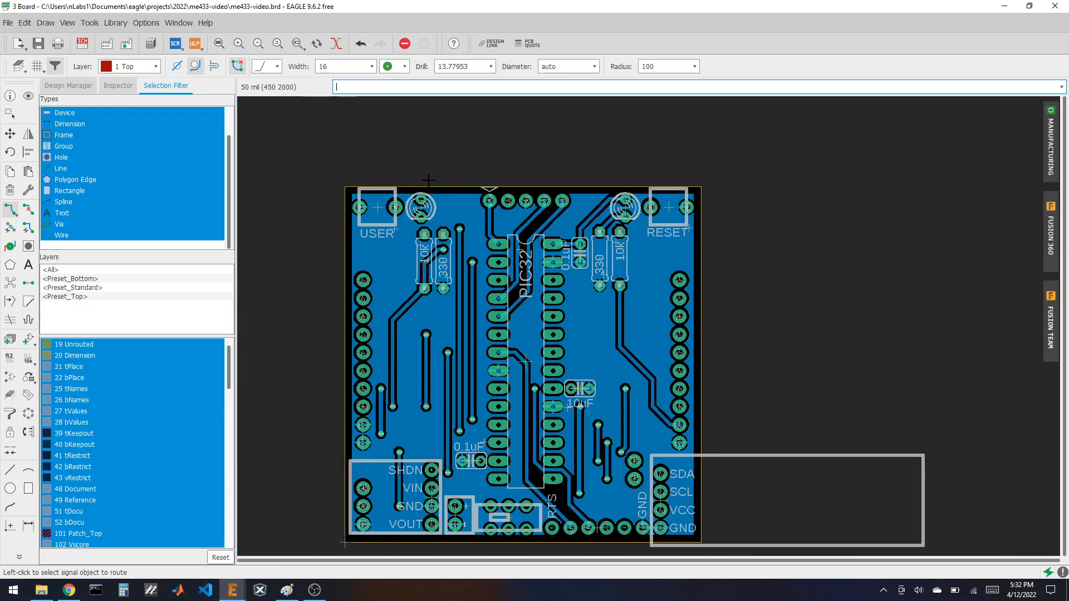
{"action": "scroll", "coordinate": [551, 458], "scroll_direction": "up", "scroll_amount": 6}
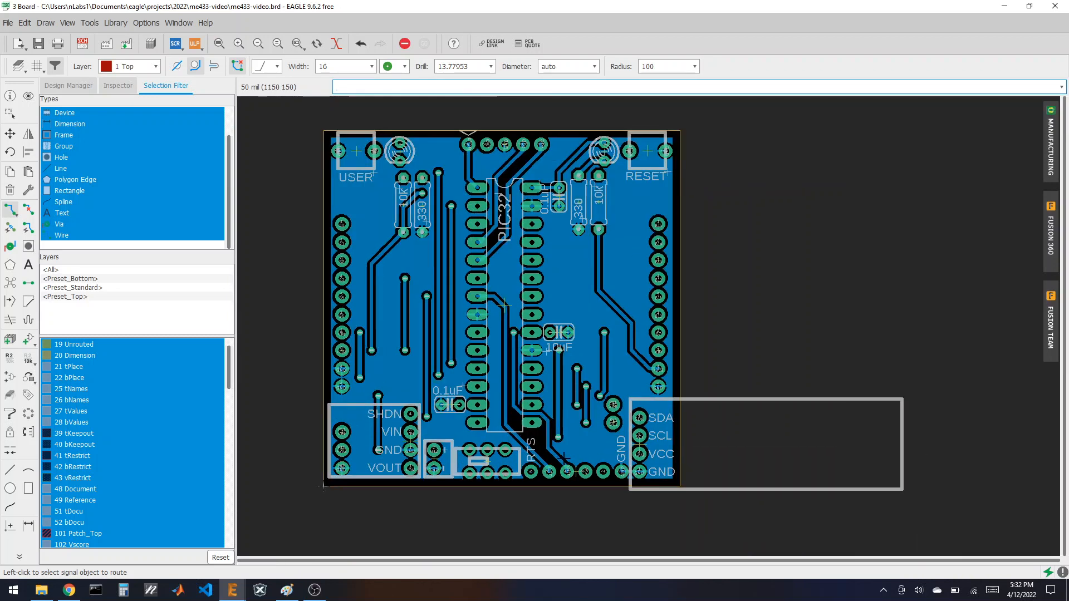
- Examine how the U1TX, U1RX and VIN bottom traces break up the ground pour near the serial header, and compare the rest of the board
{"action": "scroll", "coordinate": [531, 453], "scroll_direction": "down", "scroll_amount": 3}
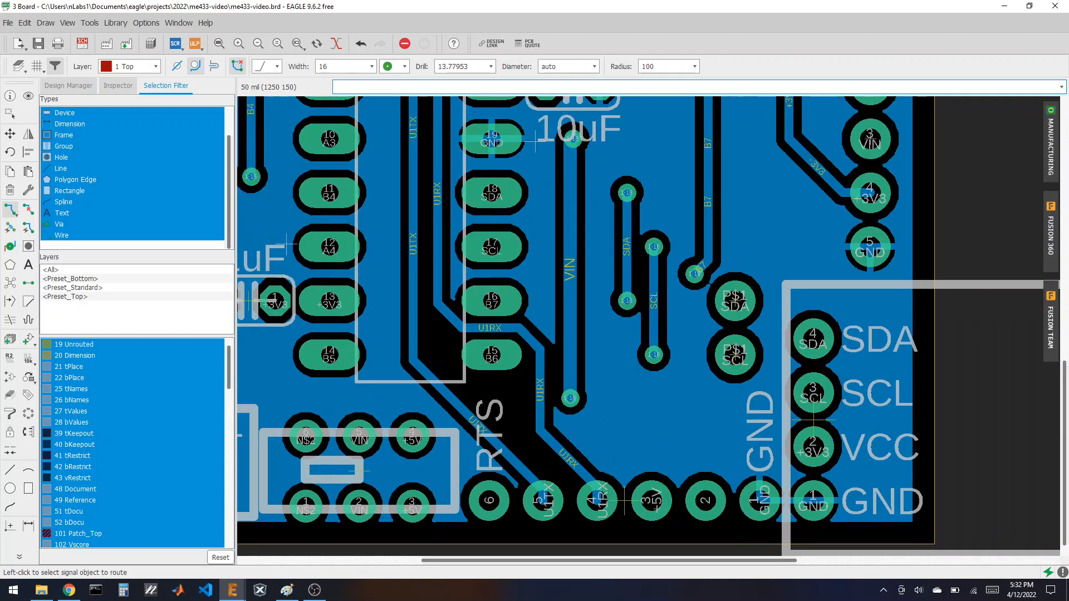
{"action": "scroll", "coordinate": [531, 453], "scroll_direction": "up", "scroll_amount": 2}
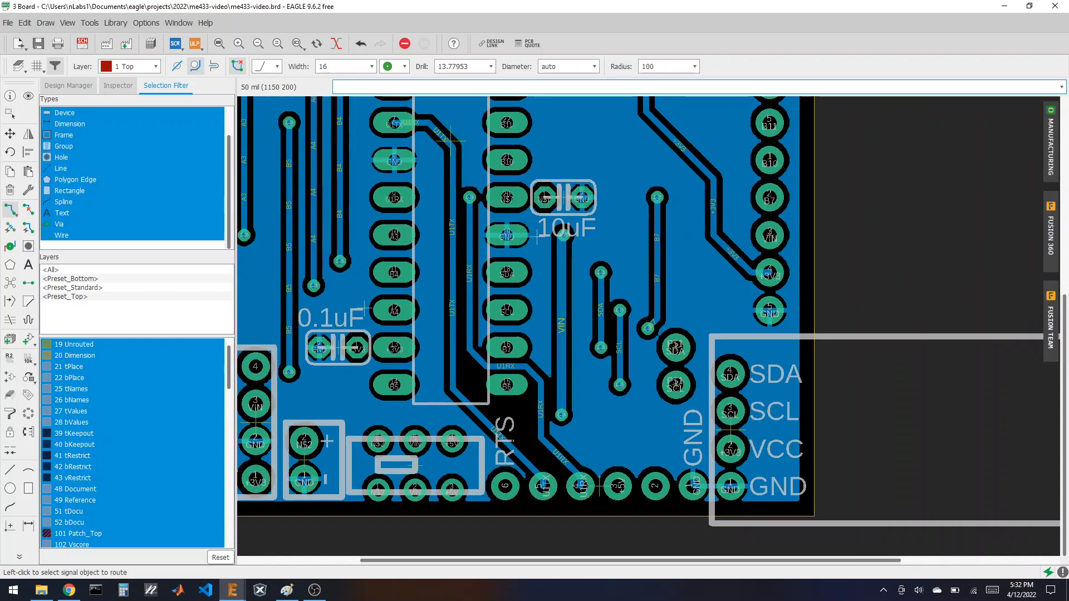
{"action": "scroll", "coordinate": [463, 419], "scroll_direction": "up", "scroll_amount": 1}
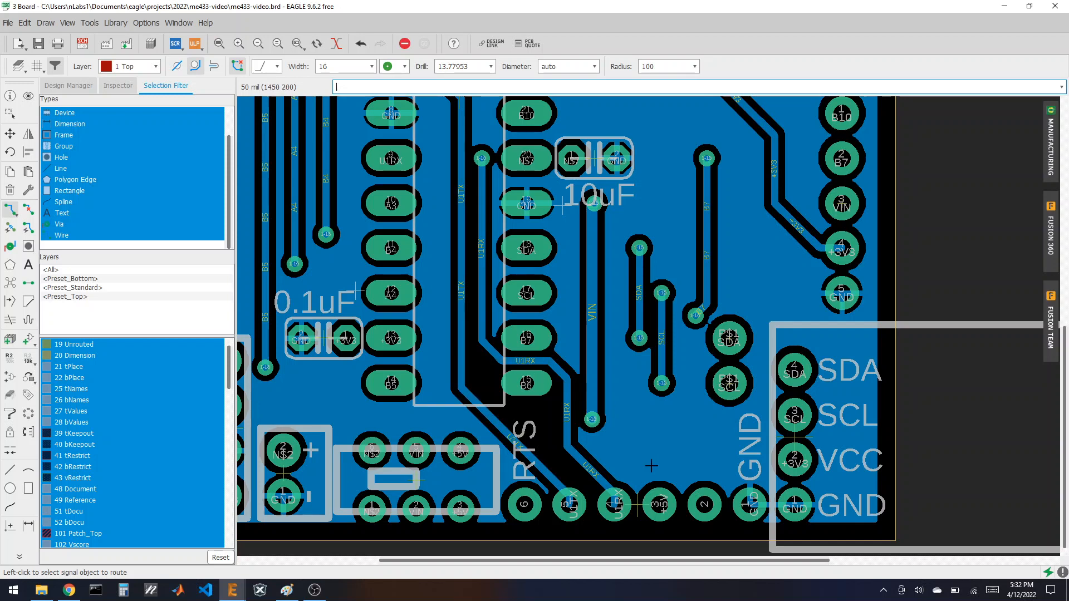
{"action": "scroll", "coordinate": [565, 456], "scroll_direction": "down", "scroll_amount": 1}
{"action": "scroll", "coordinate": [598, 500], "scroll_direction": "down", "scroll_amount": 1}
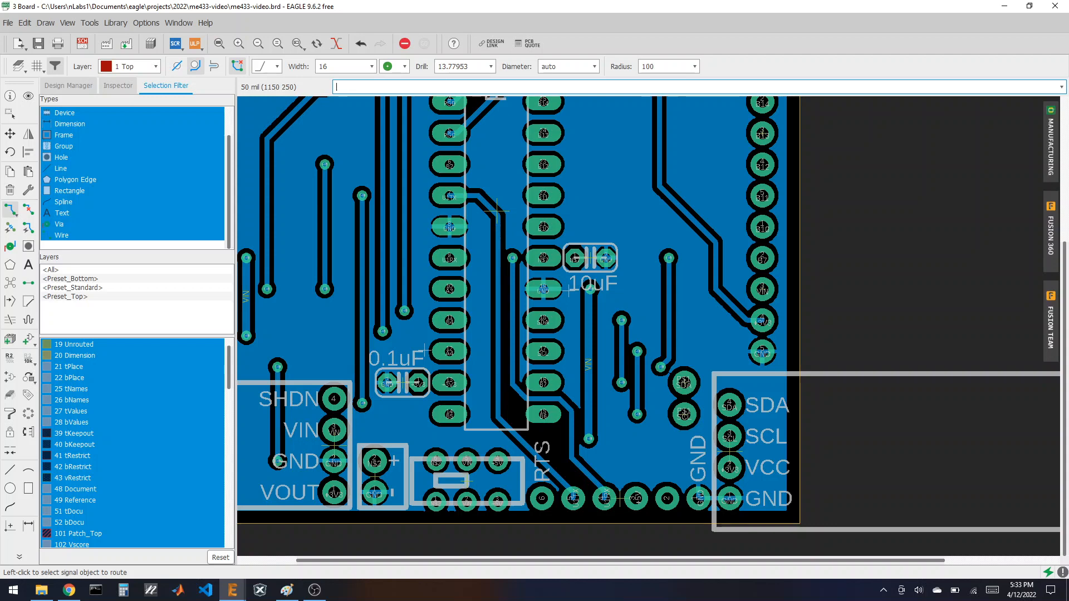
{"action": "scroll", "coordinate": [545, 434], "scroll_direction": "up", "scroll_amount": 4}
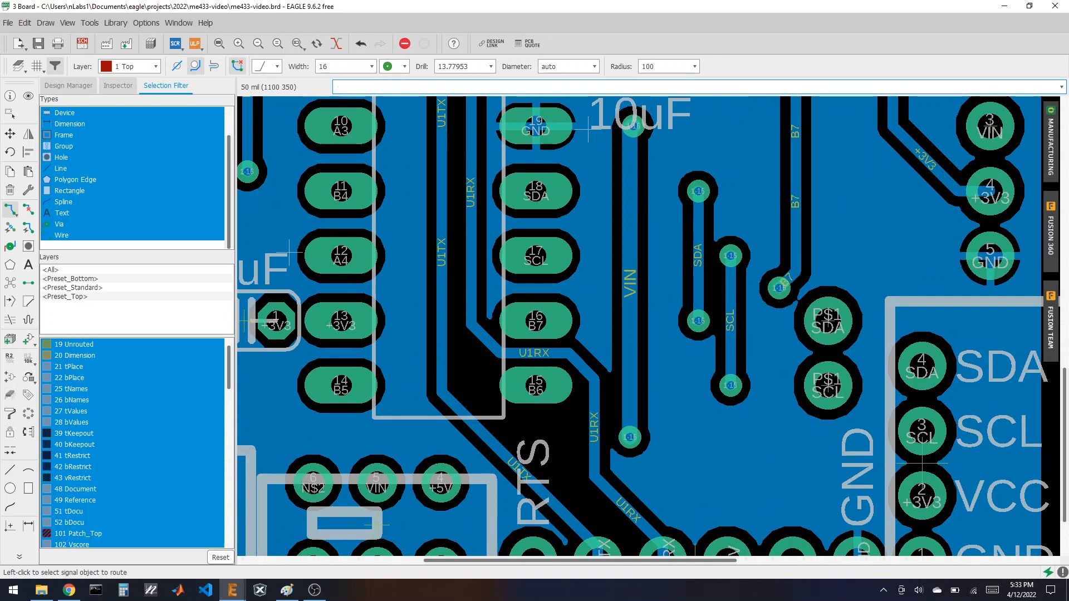
{"action": "scroll", "coordinate": [707, 460], "scroll_direction": "down", "scroll_amount": 5}
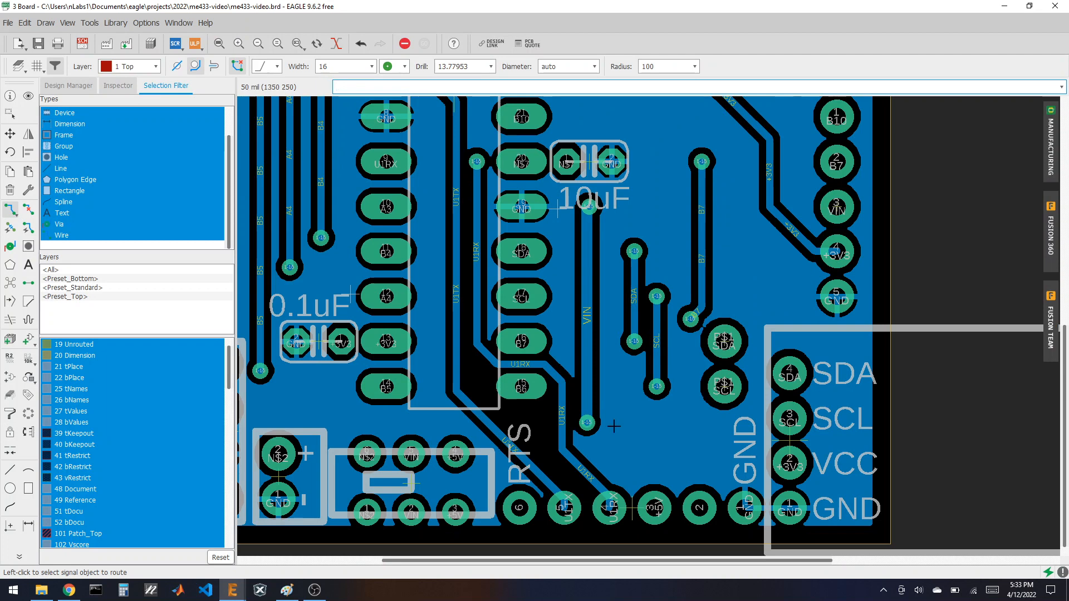
{"action": "scroll", "coordinate": [706, 459], "scroll_direction": "down", "scroll_amount": 1}
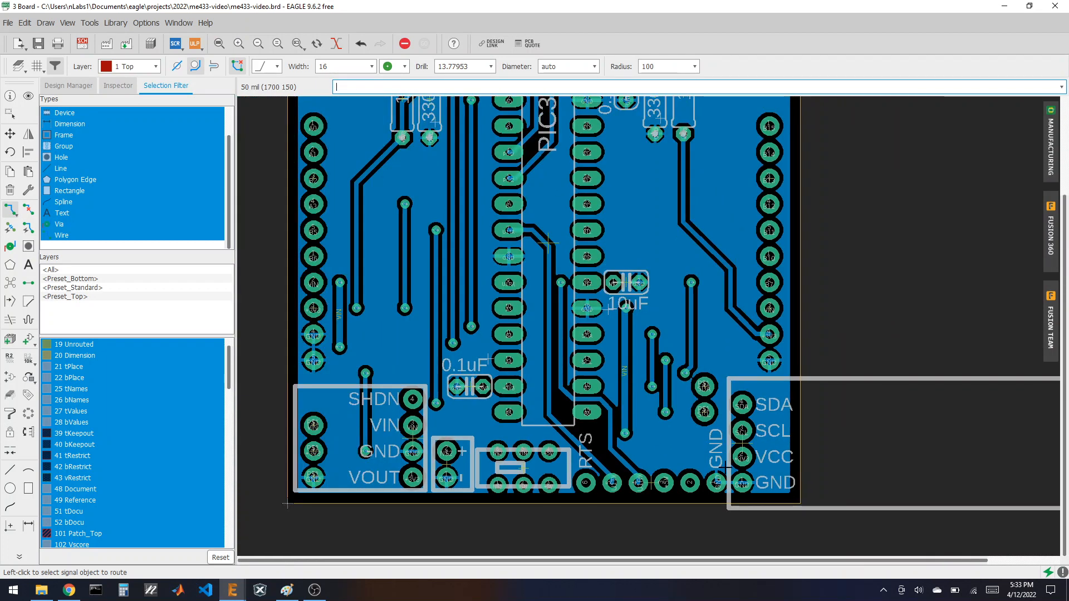
{"action": "scroll", "coordinate": [725, 466], "scroll_direction": "down", "scroll_amount": 1}
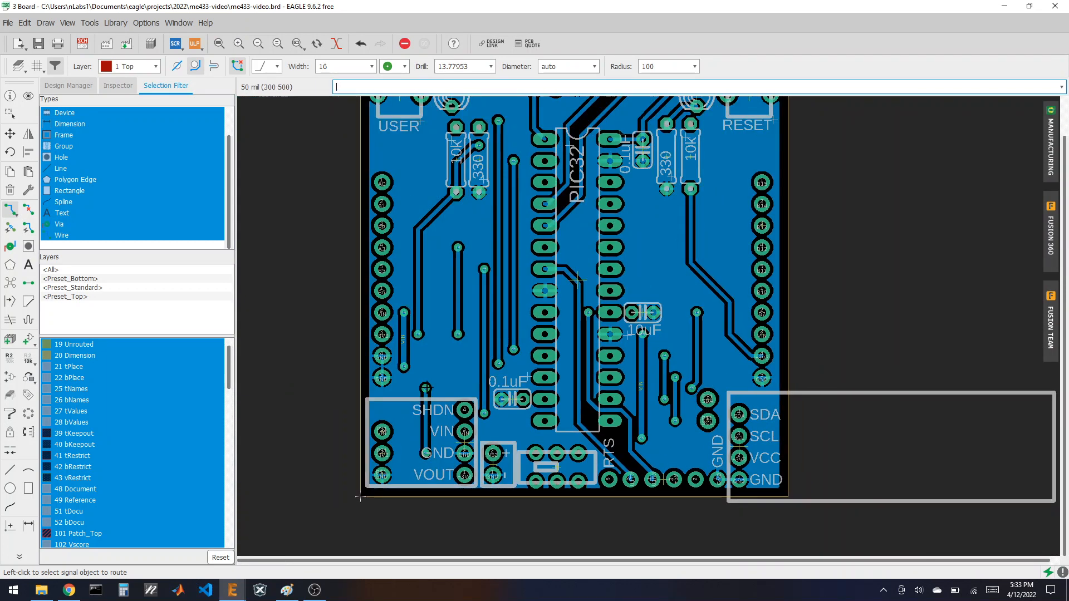
{"action": "scroll", "coordinate": [406, 395], "scroll_direction": "down", "scroll_amount": 1}
{"action": "scroll", "coordinate": [540, 229], "scroll_direction": "up", "scroll_amount": 1}
{"action": "scroll", "coordinate": [532, 228], "scroll_direction": "up", "scroll_amount": 1}
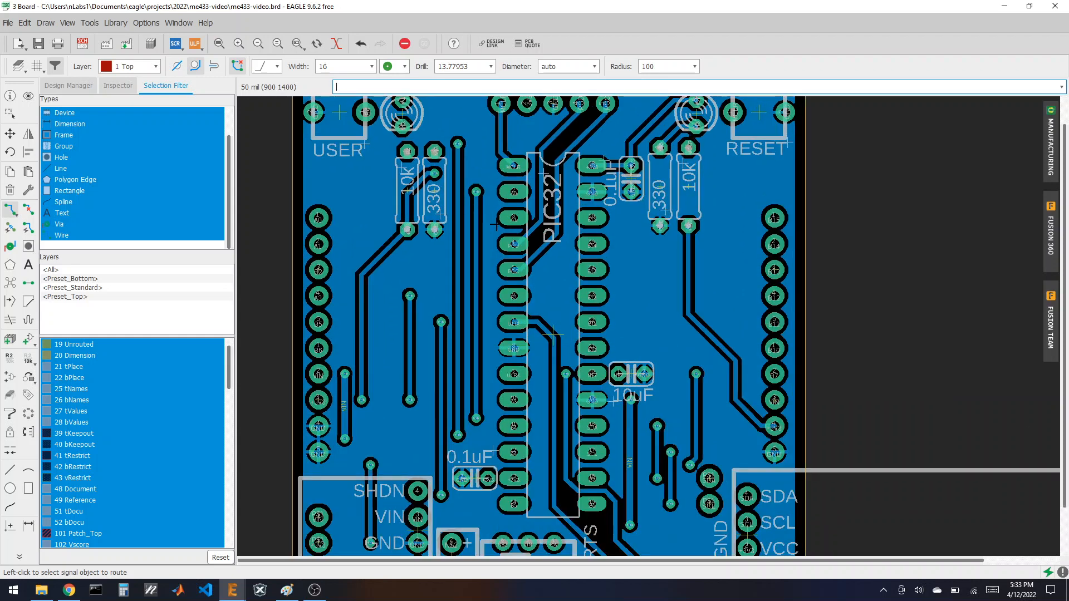
{"action": "scroll", "coordinate": [493, 225], "scroll_direction": "down", "scroll_amount": 2}
- Show layer 1 Top again and hide layer 16 Bottom
{"action": "left_click", "coordinate": [23, 67]}
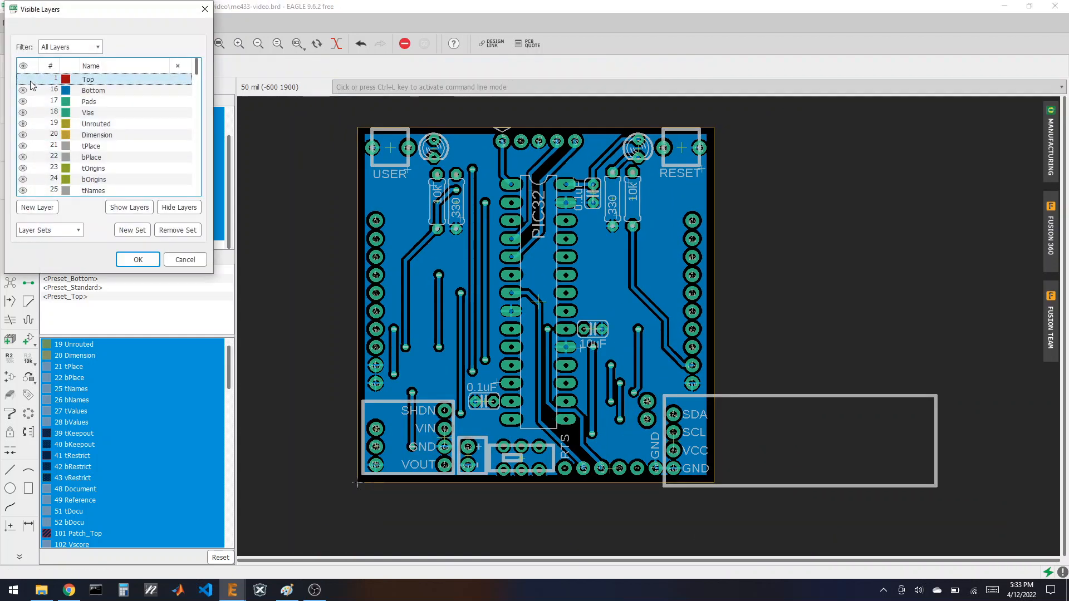
{"action": "left_click", "coordinate": [23, 90]}
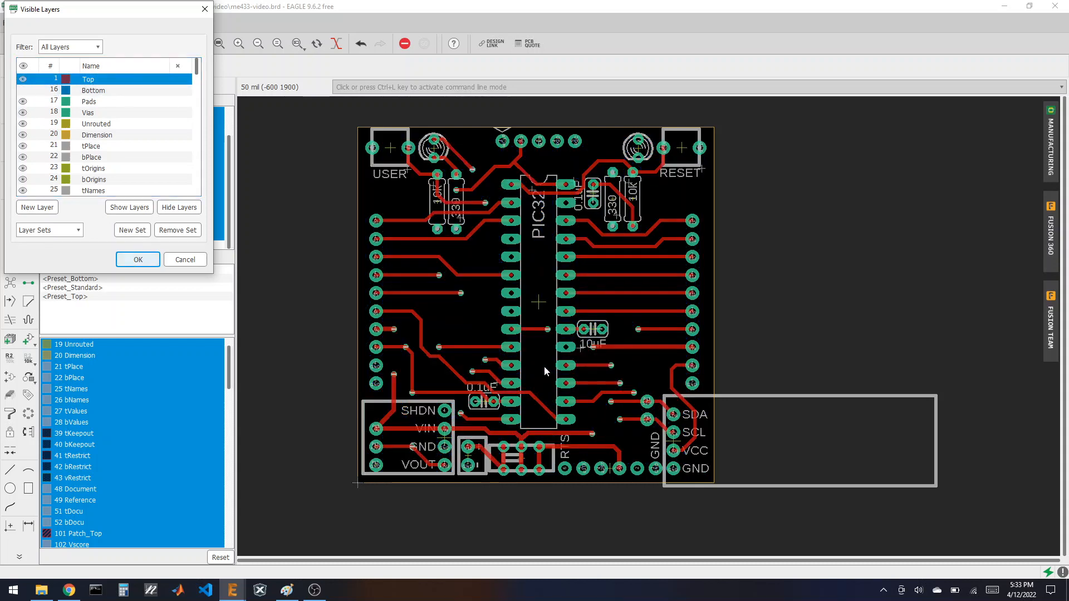
{"action": "left_click", "coordinate": [137, 260]}
- Examine the top-layer traces across the board, including the regulator, power switch and serial header area
{"action": "scroll", "coordinate": [497, 187], "scroll_direction": "up", "scroll_amount": 1}
{"action": "scroll", "coordinate": [485, 184], "scroll_direction": "up", "scroll_amount": 3}
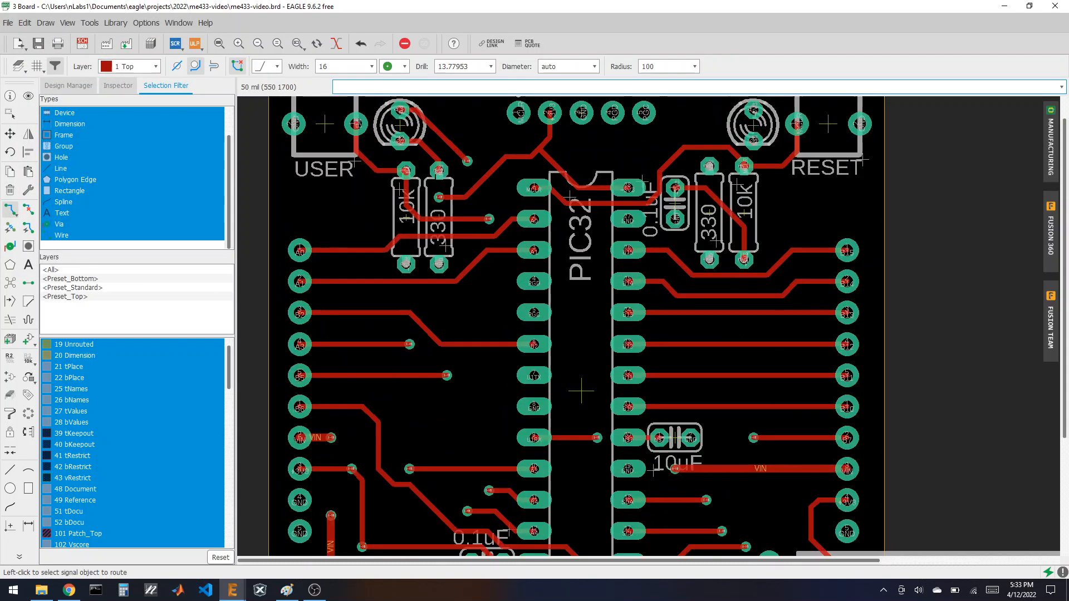
{"action": "scroll", "coordinate": [529, 367], "scroll_direction": "down", "scroll_amount": 4}
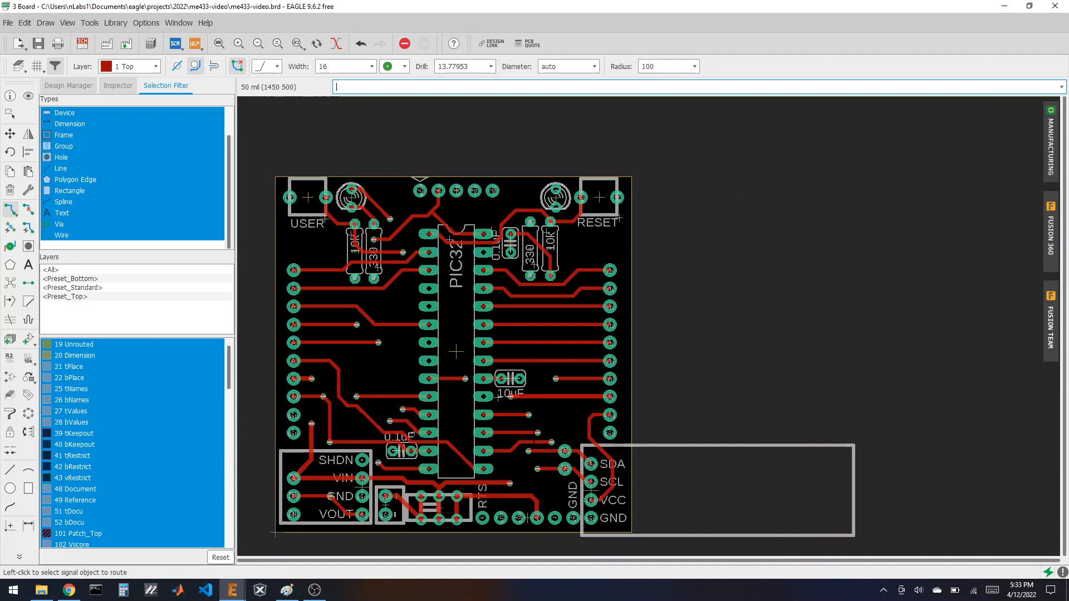
{"action": "scroll", "coordinate": [557, 294], "scroll_direction": "down", "scroll_amount": 1}
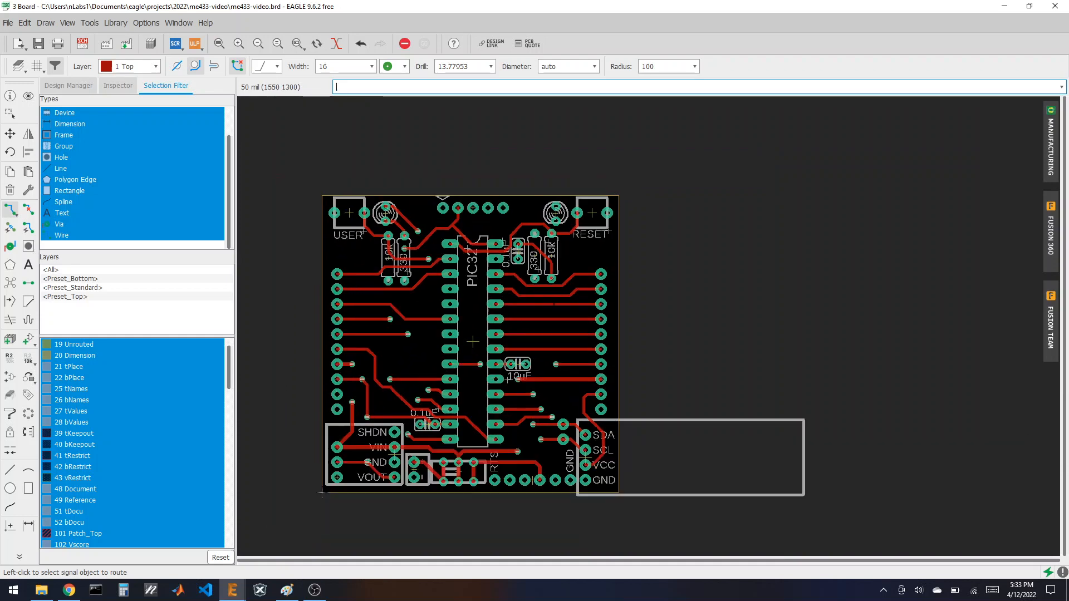
{"action": "scroll", "coordinate": [549, 459], "scroll_direction": "up", "scroll_amount": 4}
{"action": "scroll", "coordinate": [708, 428], "scroll_direction": "down", "scroll_amount": 3}
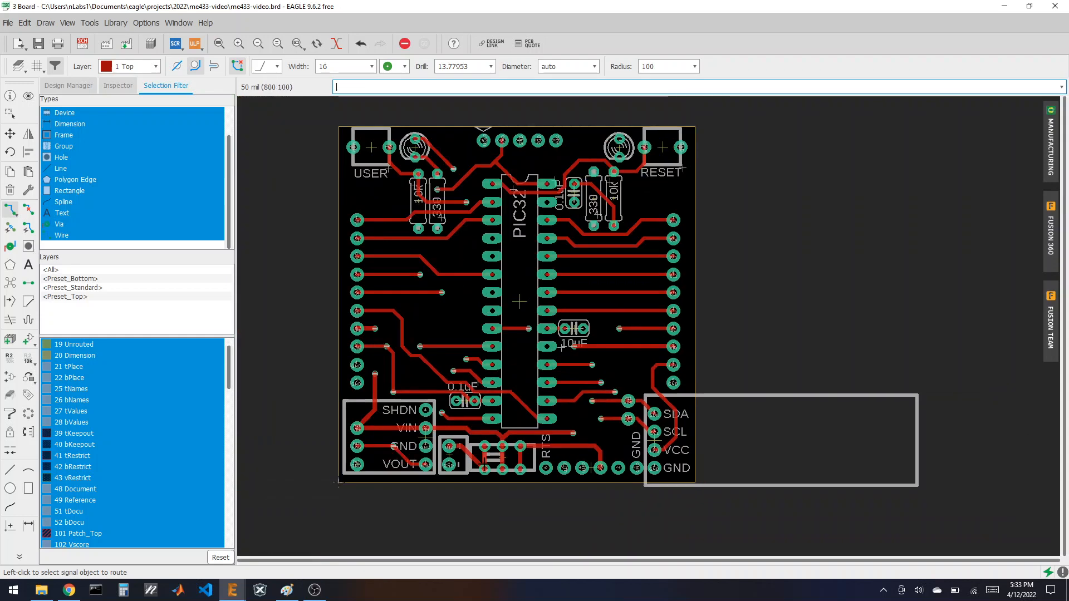
{"action": "scroll", "coordinate": [491, 467], "scroll_direction": "up", "scroll_amount": 4}
{"action": "scroll", "coordinate": [738, 470], "scroll_direction": "down", "scroll_amount": 3}
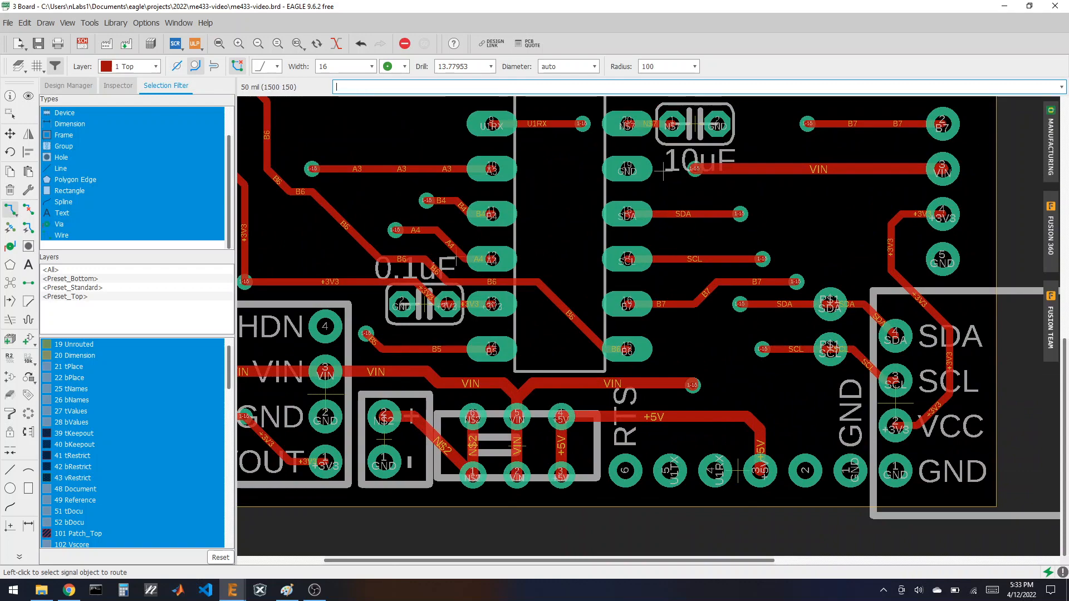
{"action": "scroll", "coordinate": [579, 471], "scroll_direction": "up", "scroll_amount": 3}
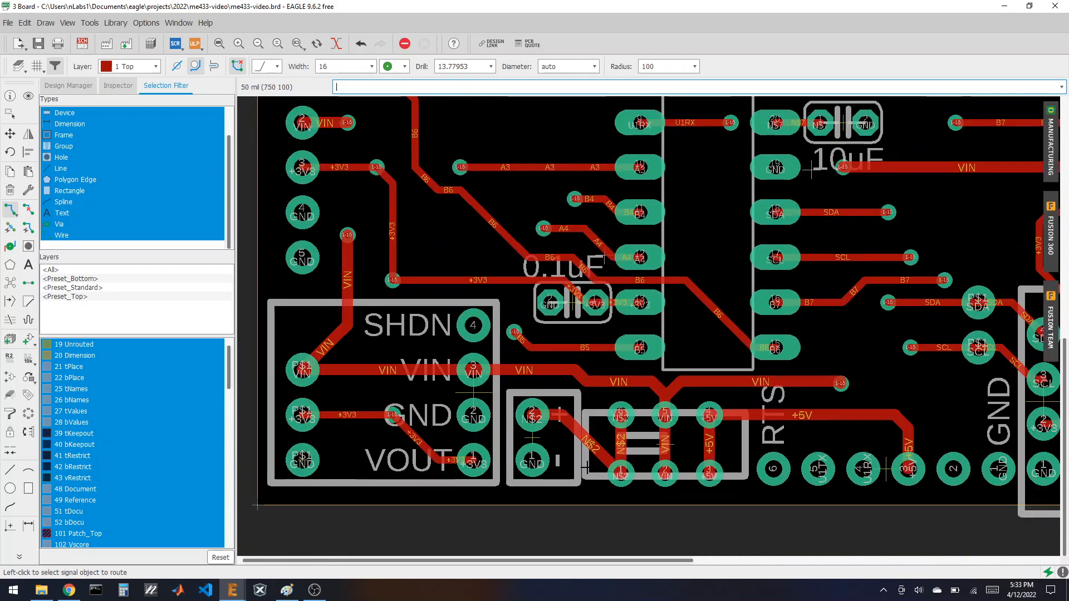
{"action": "scroll", "coordinate": [582, 470], "scroll_direction": "down", "scroll_amount": 2}
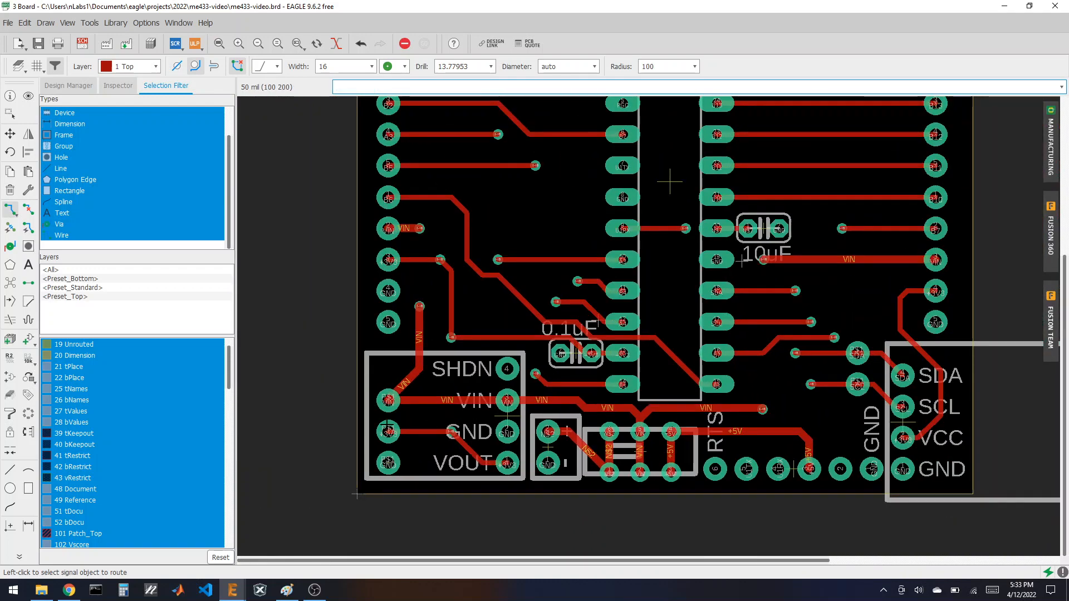
{"action": "scroll", "coordinate": [386, 425], "scroll_direction": "down", "scroll_amount": 4}
{"action": "scroll", "coordinate": [372, 458], "scroll_direction": "up", "scroll_amount": 2}
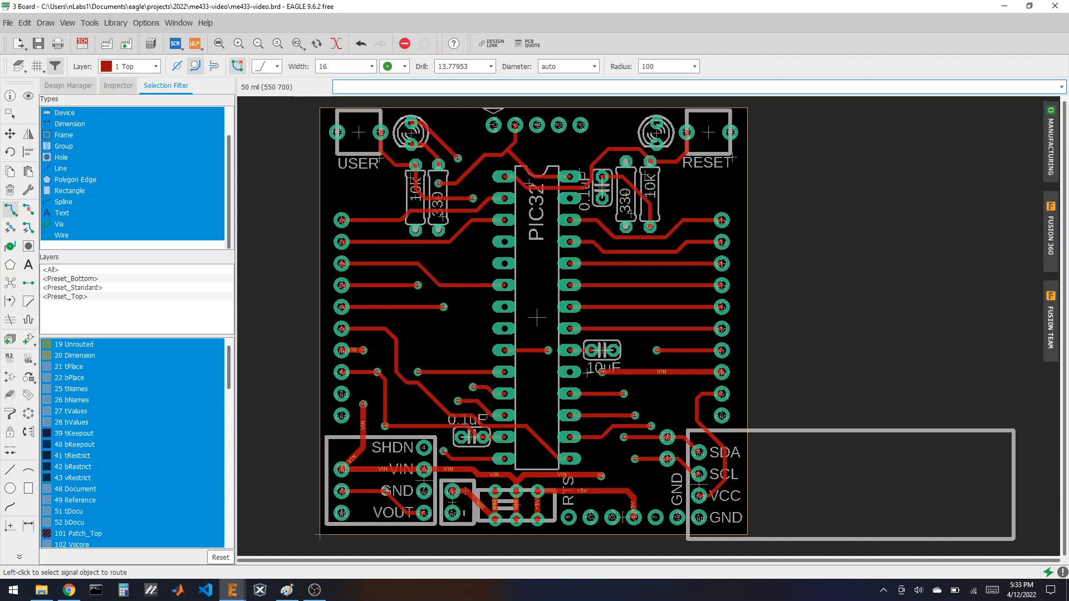
- Move the diagonal segment of the top-layer B6 trace in line with the diagonal above it to remove the jog
{"action": "scroll", "coordinate": [427, 405], "scroll_direction": "up", "scroll_amount": 5}
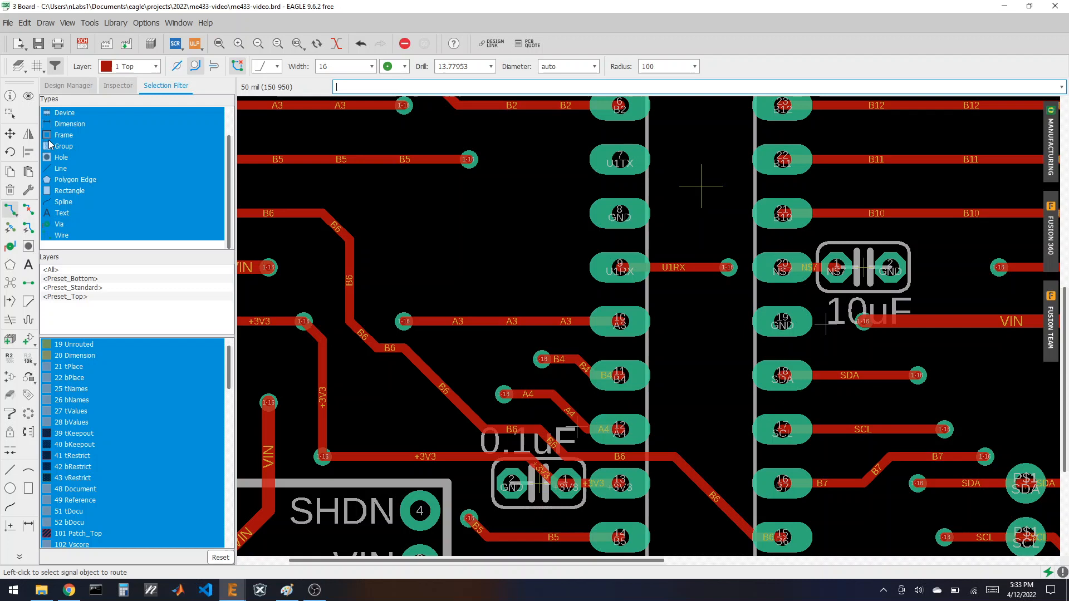
{"action": "left_click", "coordinate": [11, 133]}
{"action": "left_click", "coordinate": [439, 384]}
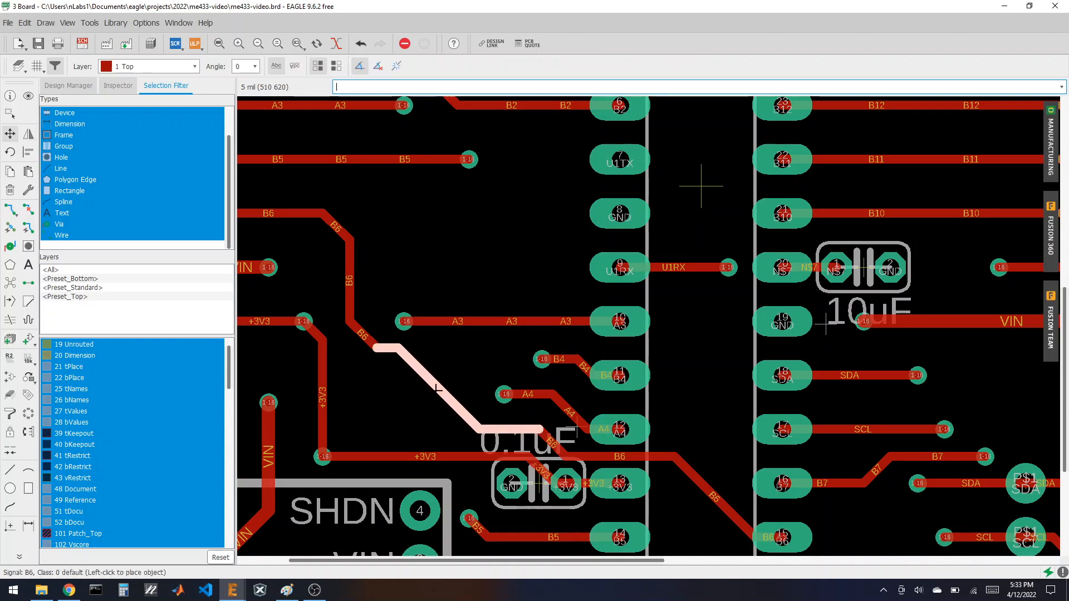
{"action": "left_click", "coordinate": [414, 389], "text": "alt"}
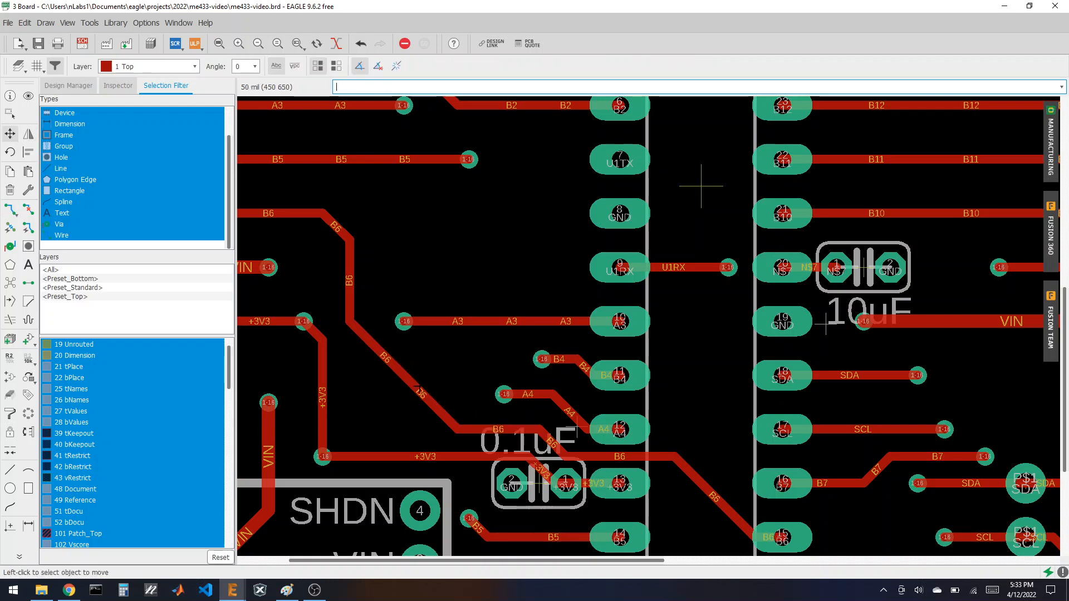
- Look over the rest of the top-layer traces and show layer 16 Bottom again
{"action": "scroll", "coordinate": [701, 186], "scroll_direction": "down", "scroll_amount": 2}
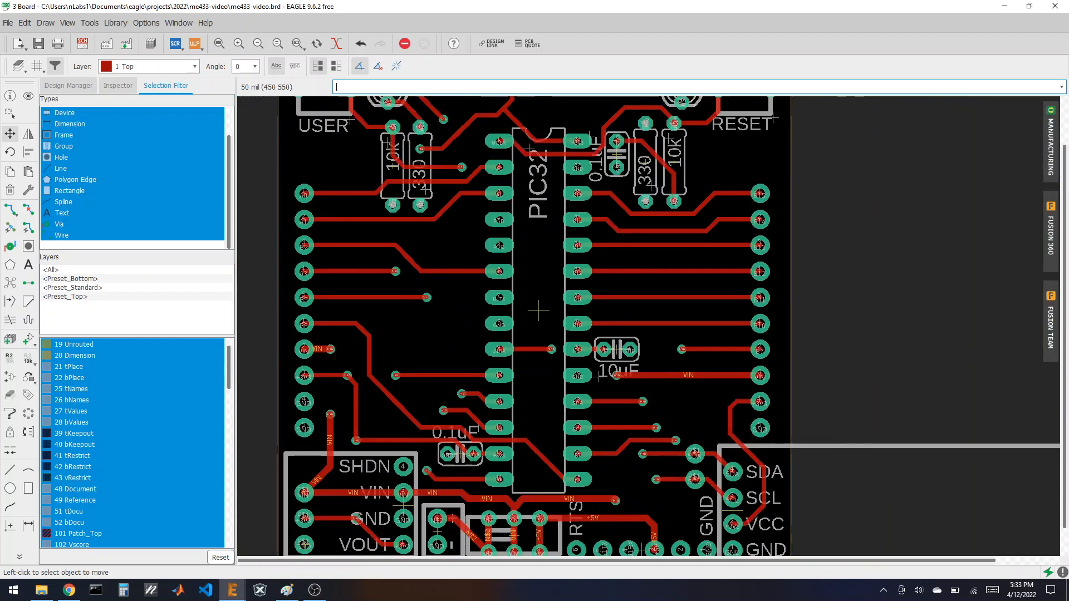
{"action": "scroll", "coordinate": [395, 429], "scroll_direction": "down", "scroll_amount": 1}
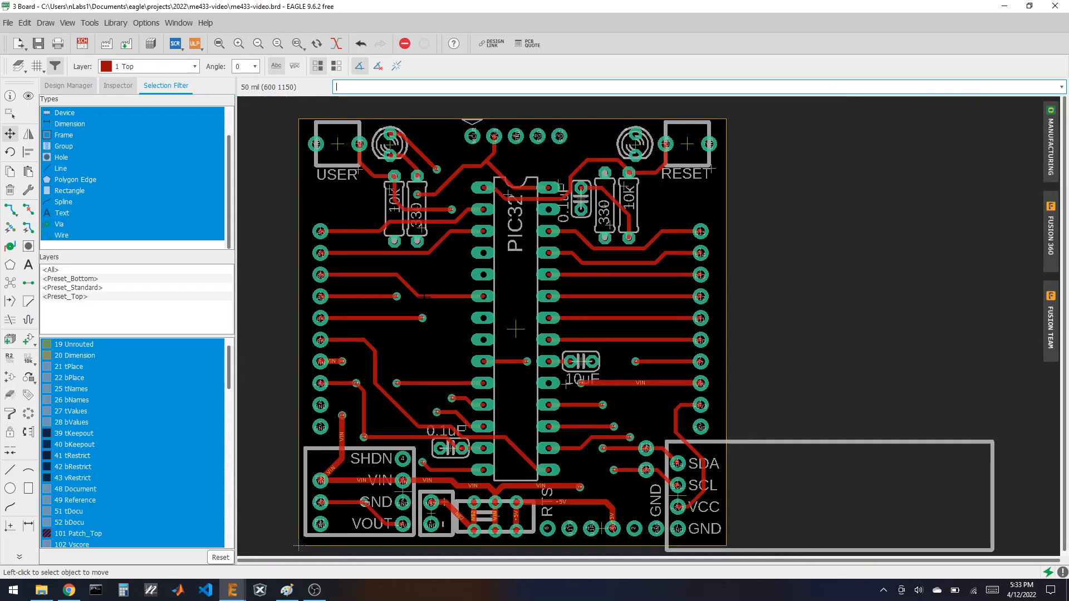
{"action": "scroll", "coordinate": [408, 229], "scroll_direction": "up", "scroll_amount": 2}
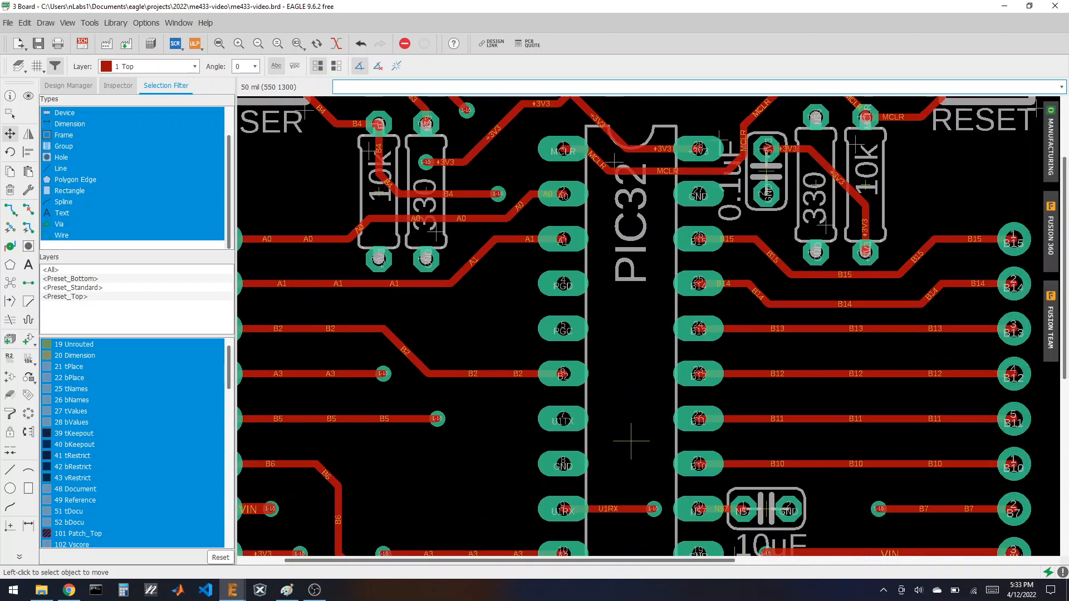
{"action": "scroll", "coordinate": [428, 315], "scroll_direction": "down", "scroll_amount": 2}
{"action": "left_click", "coordinate": [18, 65]}
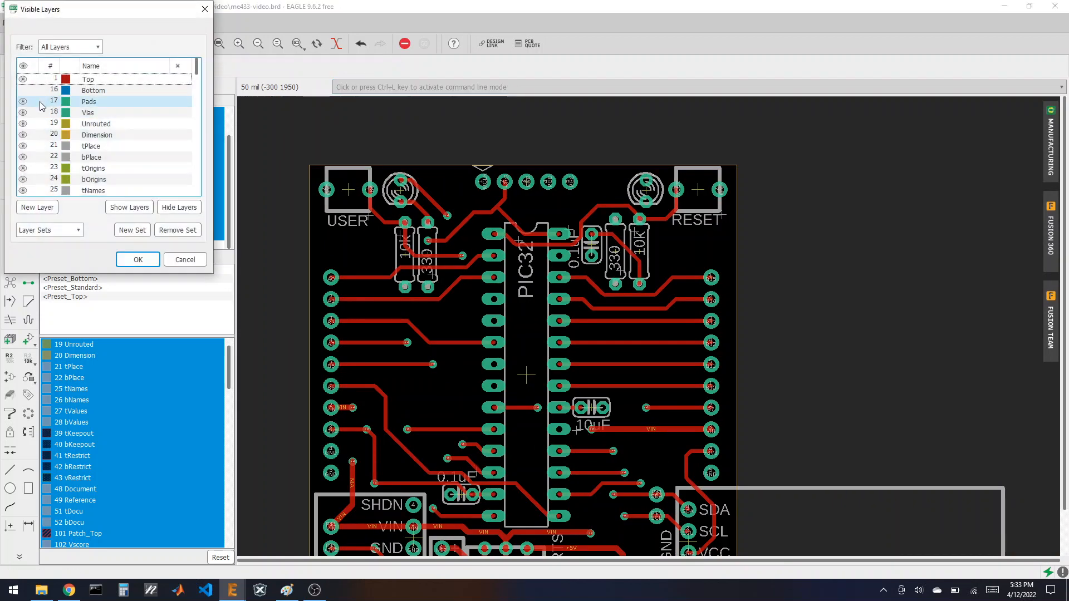
{"action": "left_click", "coordinate": [23, 91]}
{"action": "left_click", "coordinate": [138, 259]}
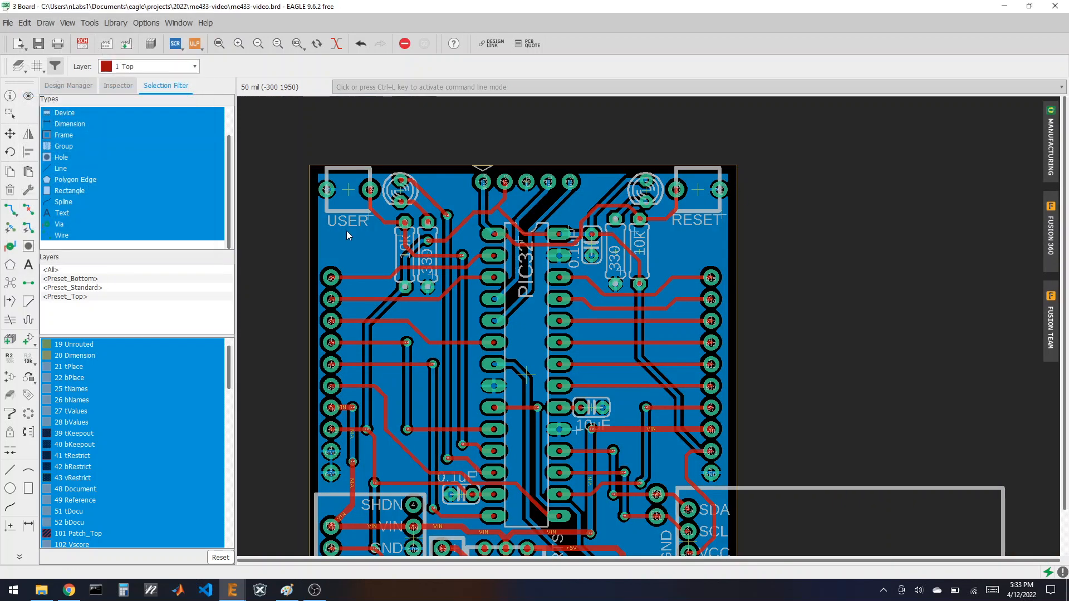
- Create the text A0 on layer 21 tPlace and bring it to the A0 pad of the left header
{"action": "scroll", "coordinate": [648, 179], "scroll_direction": "down", "scroll_amount": 2}
{"action": "scroll", "coordinate": [585, 427], "scroll_direction": "up", "scroll_amount": 1}
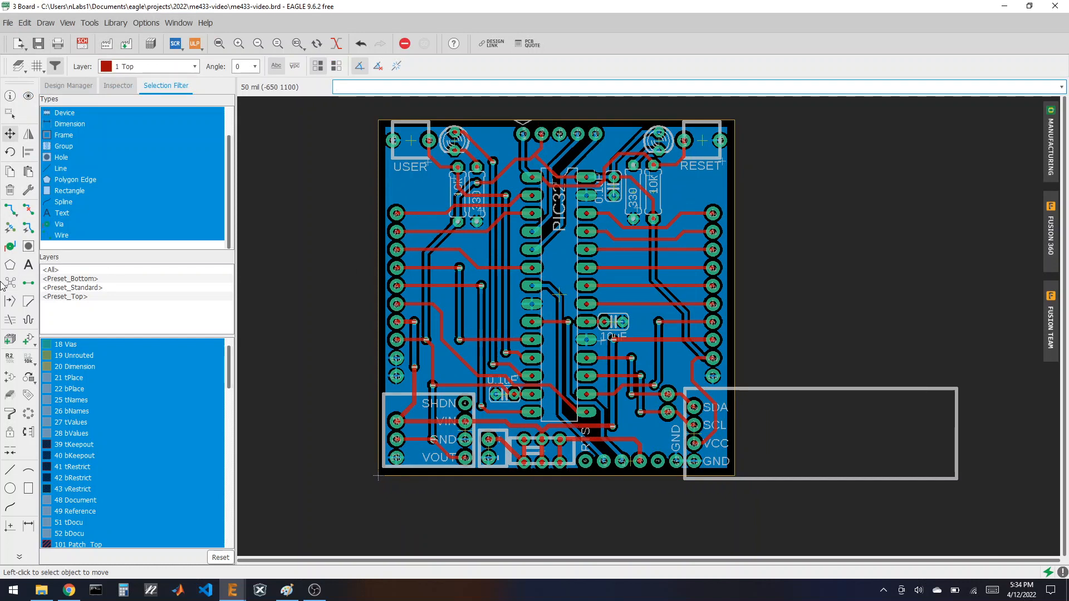
{"action": "left_click", "coordinate": [28, 265]}
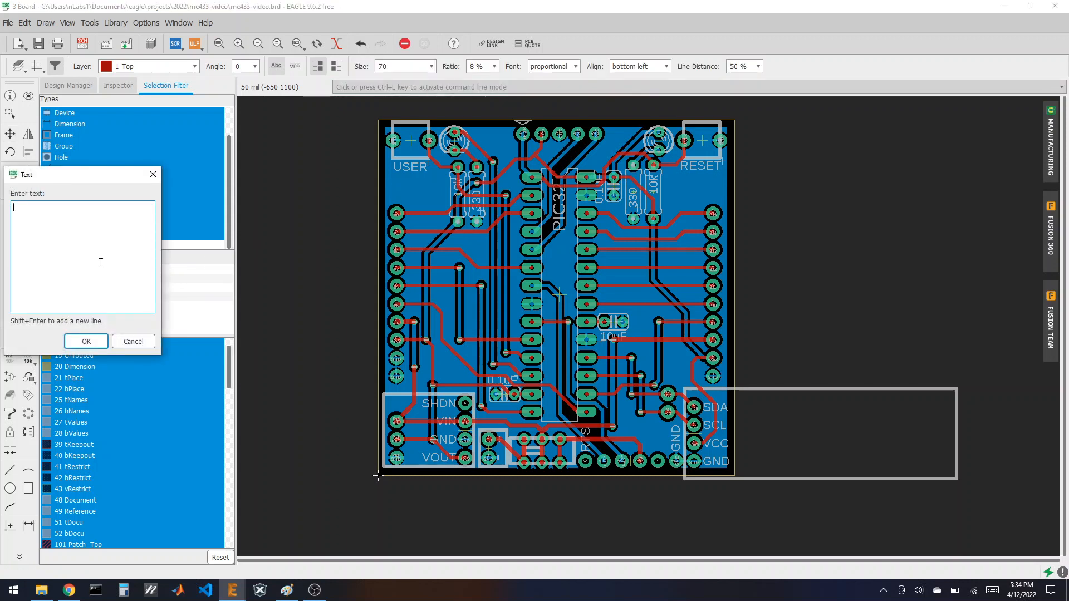
{"action": "left_click", "coordinate": [87, 342]}
{"action": "left_click", "coordinate": [161, 67]}
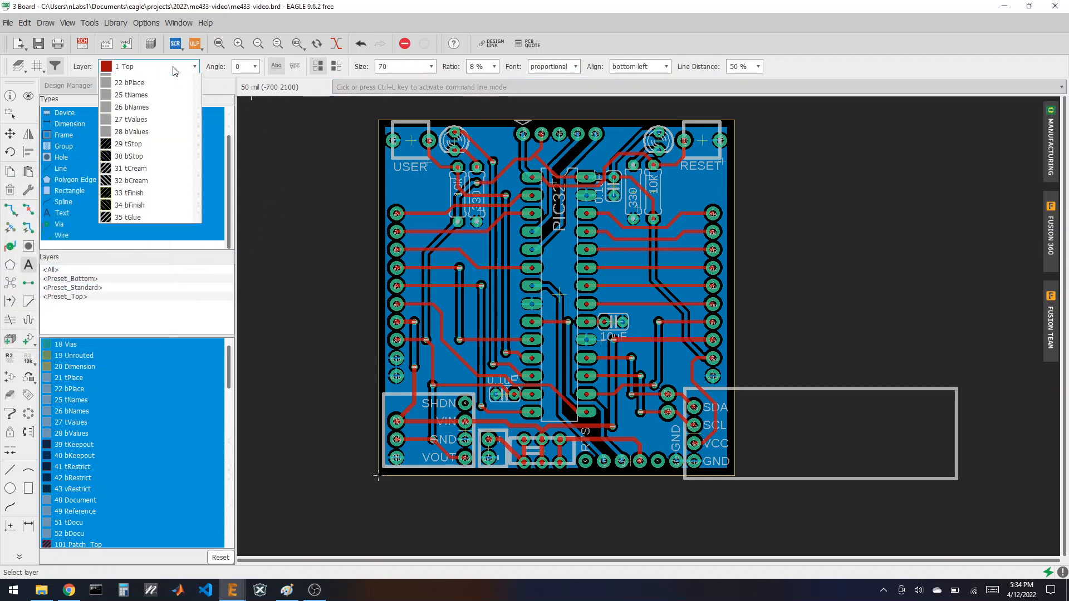
{"action": "left_click", "coordinate": [151, 124]}
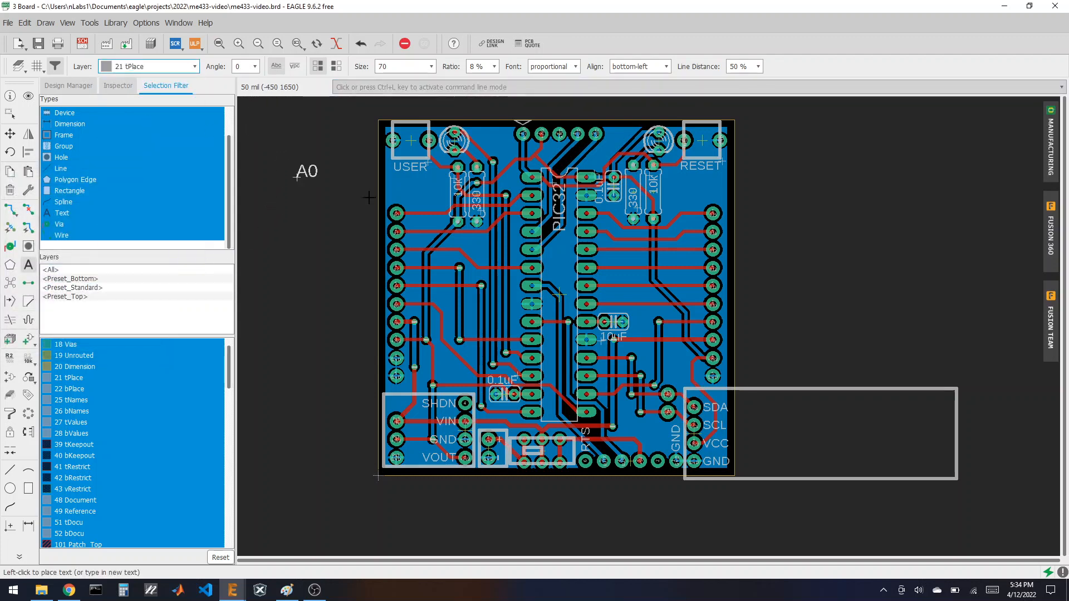
{"action": "scroll", "coordinate": [409, 214], "scroll_direction": "up", "scroll_amount": 2}
{"action": "scroll", "coordinate": [402, 216], "scroll_direction": "up", "scroll_amount": 5}
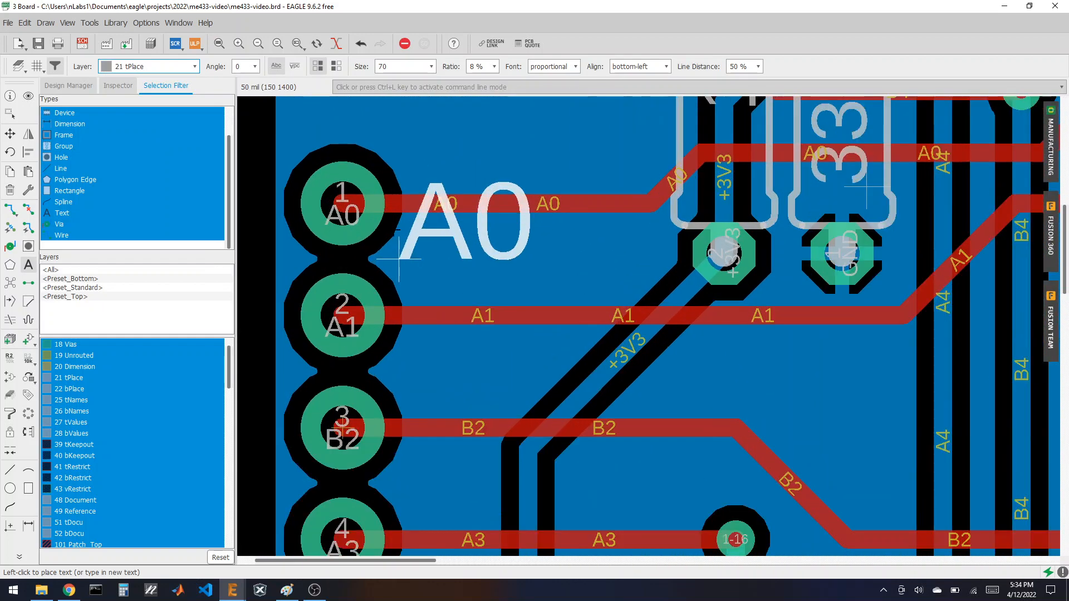
- Set the A0 text's size to 56 and ratio to 15 %, and place it just inside the A0 header pad
{"action": "left_click", "coordinate": [431, 67]}
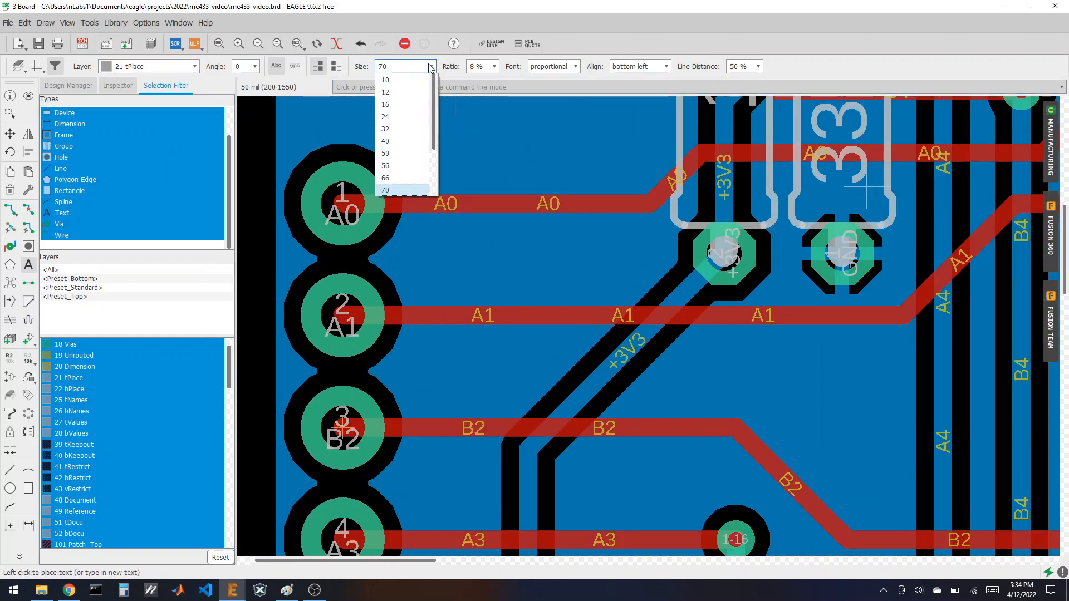
{"action": "left_click", "coordinate": [398, 165]}
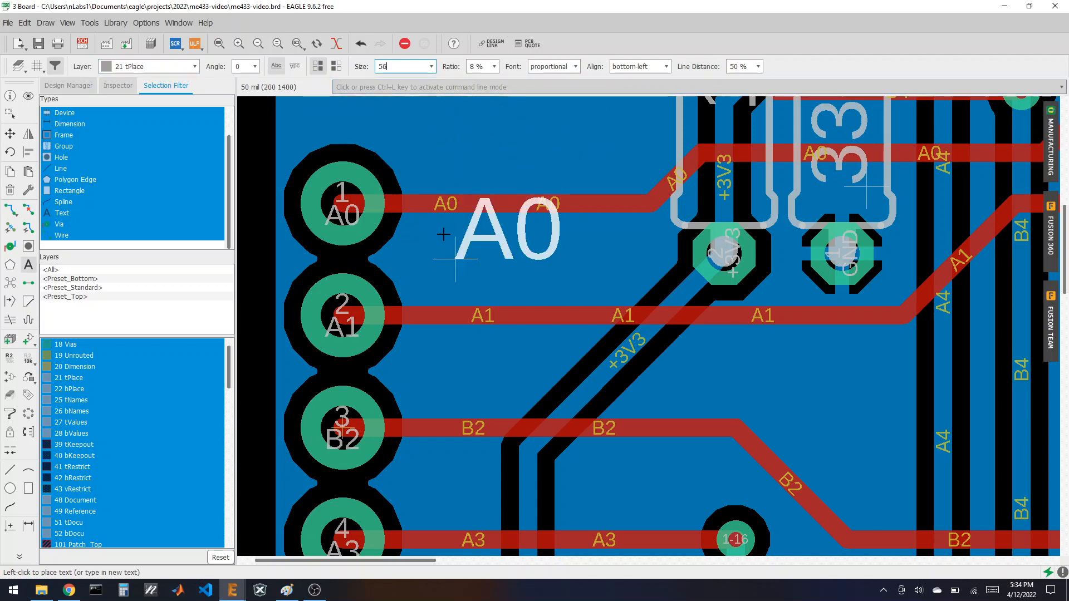
{"action": "left_click", "coordinate": [483, 66]}
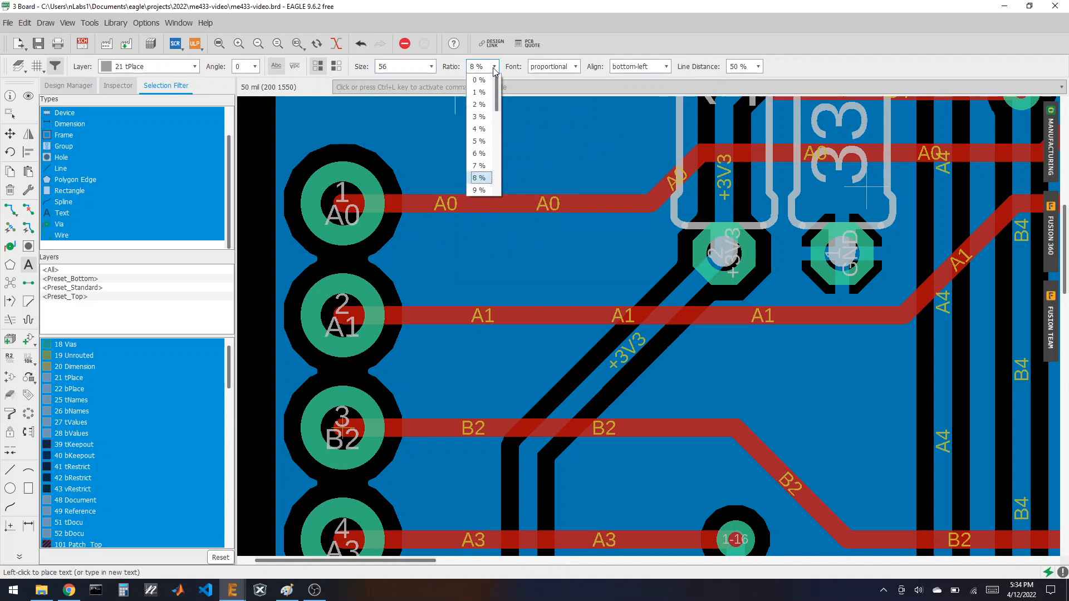
{"action": "scroll", "coordinate": [489, 139], "scroll_direction": "down", "scroll_amount": 2}
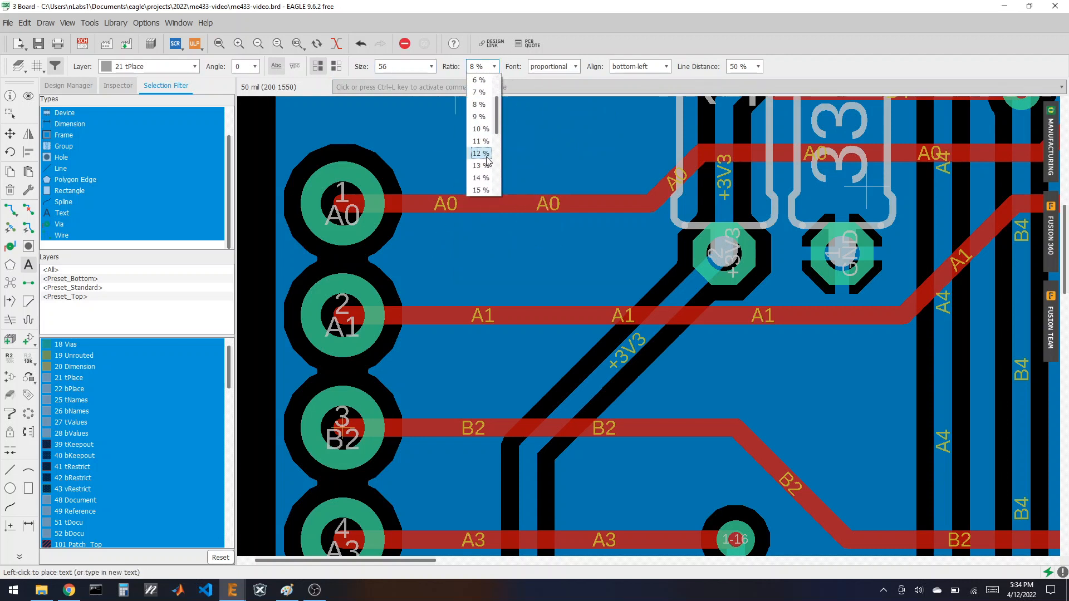
{"action": "left_click", "coordinate": [486, 156]}
{"action": "left_click", "coordinate": [484, 67]}
{"action": "left_click", "coordinate": [480, 190]}
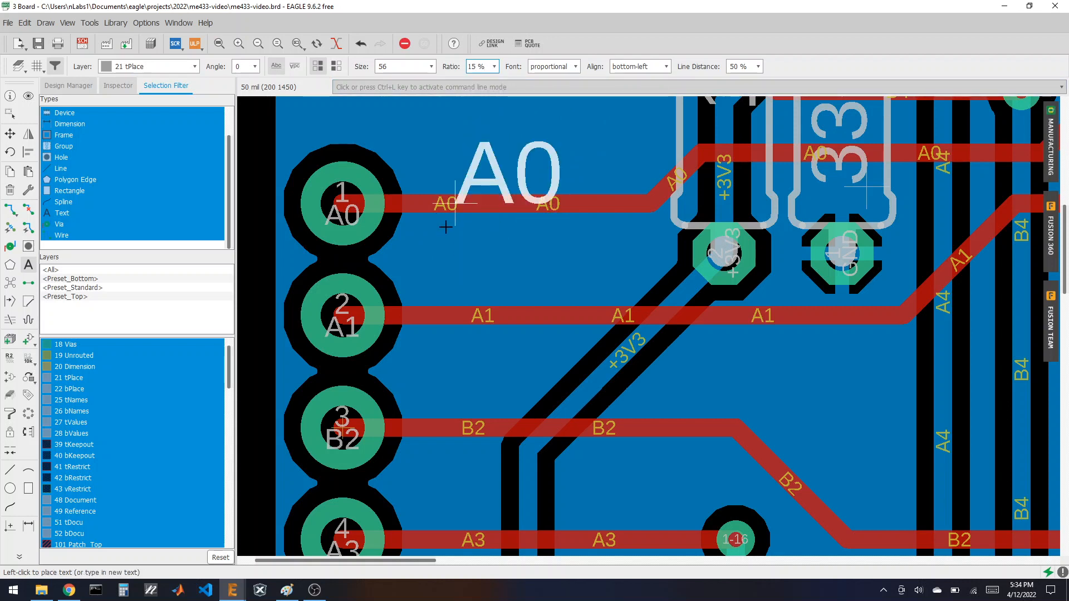
{"action": "left_click", "coordinate": [398, 231], "text": "alt"}
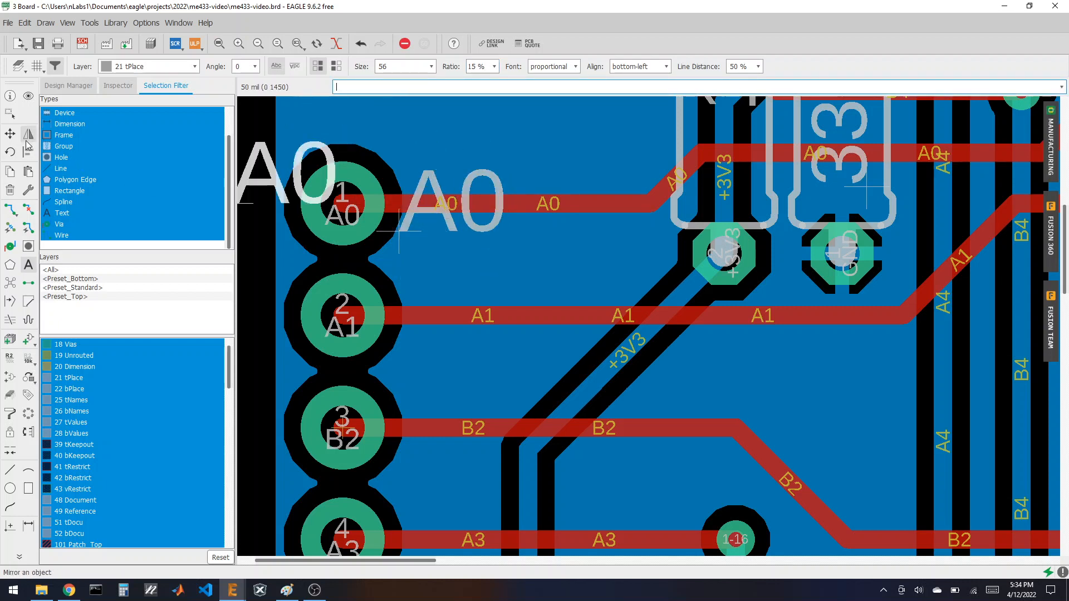
- Copy the A0 label beside the A1, B2 and A3 pads of the left header
{"action": "left_click", "coordinate": [10, 172]}
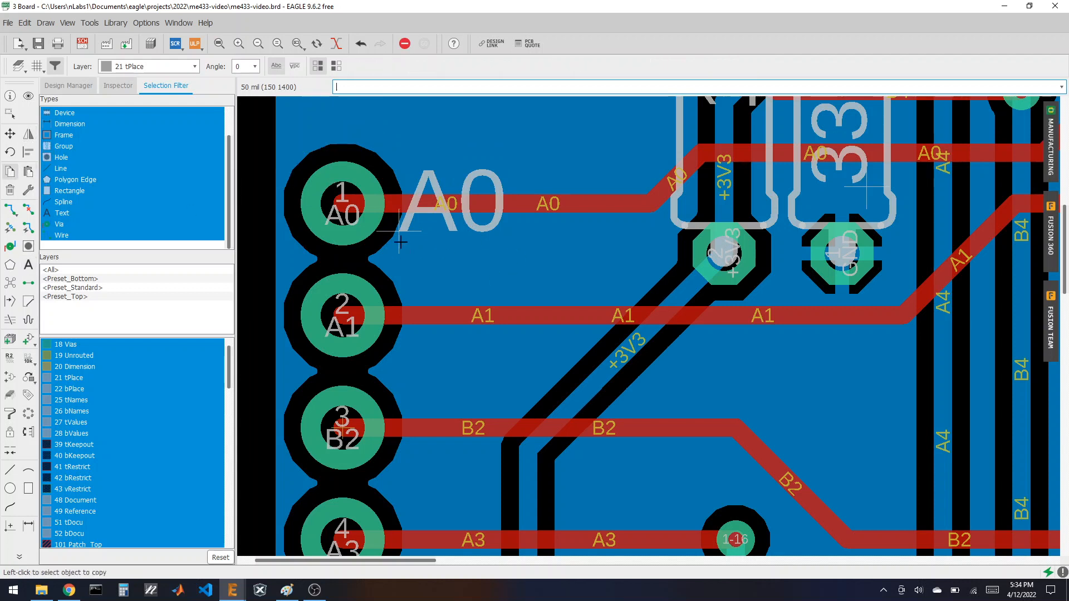
{"action": "left_click", "coordinate": [400, 237]}
{"action": "left_click", "coordinate": [403, 346]}
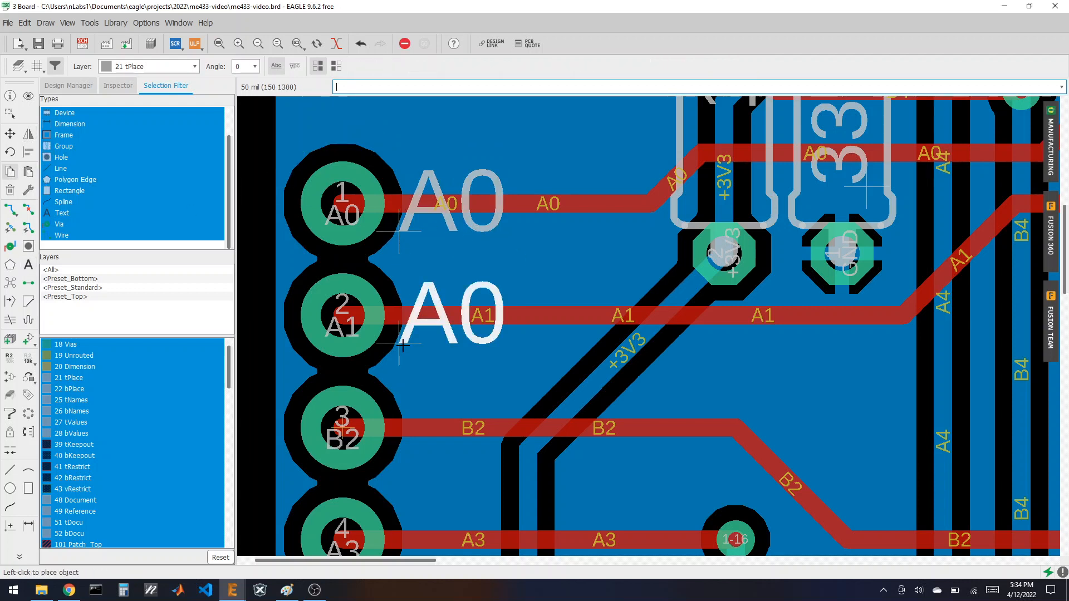
{"action": "left_click", "coordinate": [403, 464]}
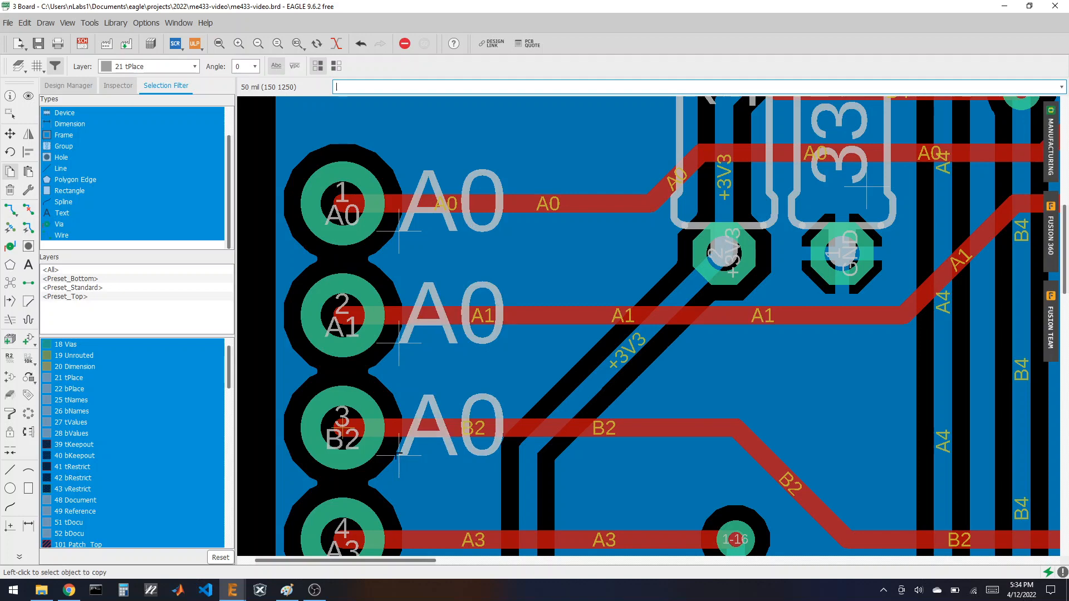
{"action": "left_click", "coordinate": [403, 464]}
{"action": "left_click", "coordinate": [406, 527]}
- Copy the A0 label beside the B5 and B6 pads of the left header
{"action": "scroll", "coordinate": [410, 145], "scroll_direction": "down", "scroll_amount": 8}
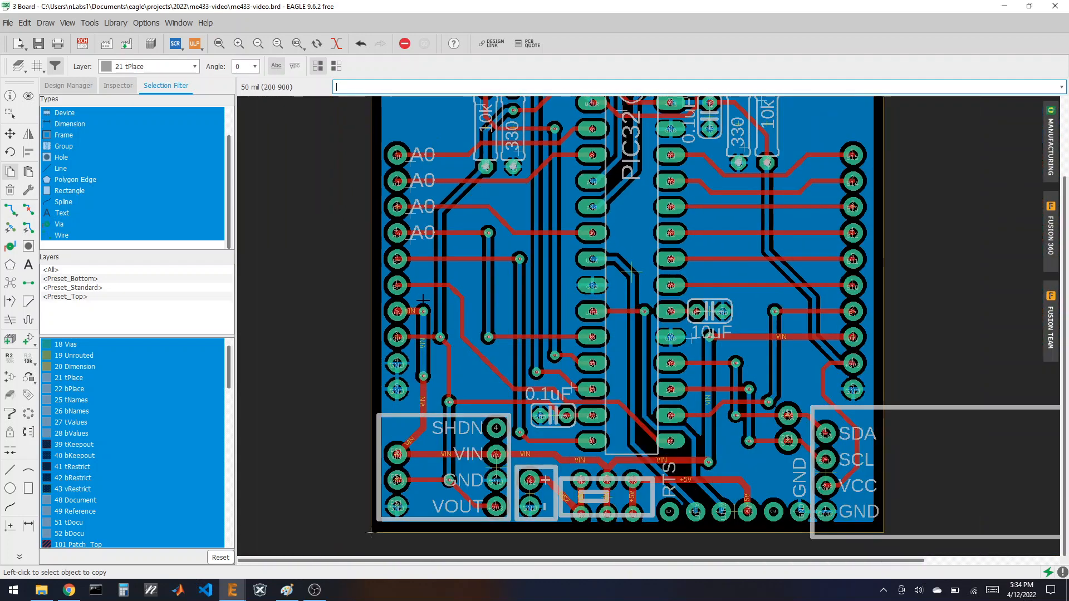
{"action": "scroll", "coordinate": [417, 298], "scroll_direction": "up", "scroll_amount": 4}
{"action": "scroll", "coordinate": [417, 297], "scroll_direction": "up", "scroll_amount": 2}
{"action": "left_click", "coordinate": [403, 174]}
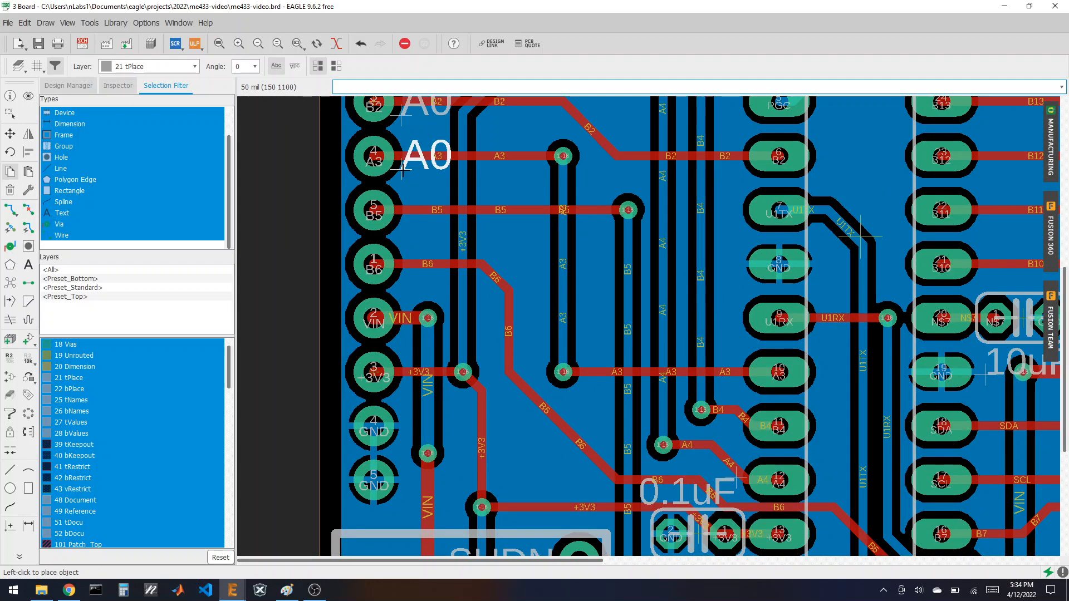
{"action": "left_click", "coordinate": [404, 227]}
{"action": "left_click", "coordinate": [404, 227]}
{"action": "left_click", "coordinate": [405, 281]}
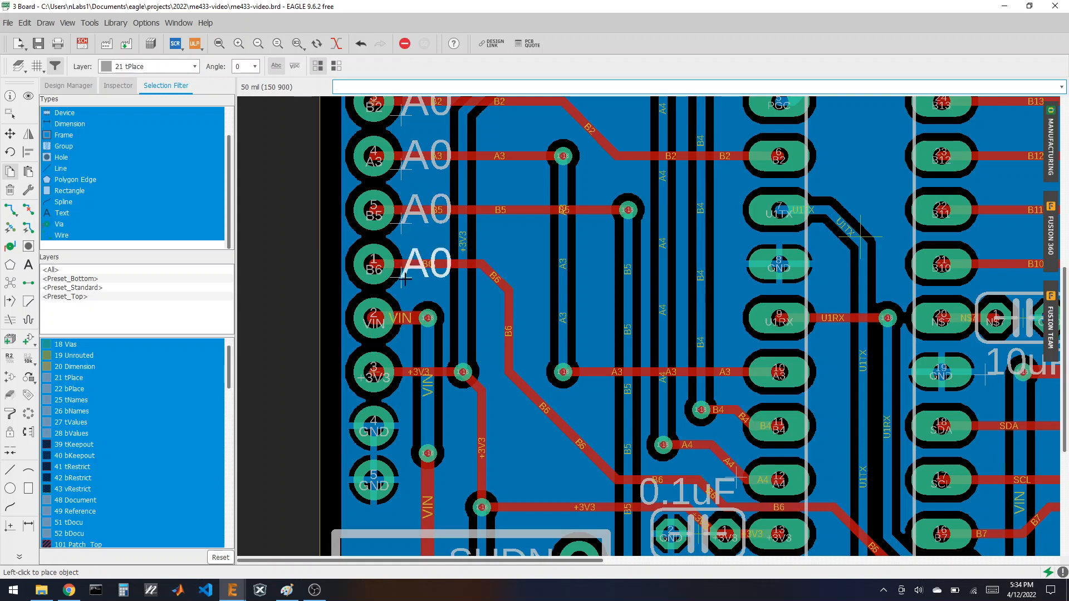
- Copy the A0 label beside the VIN, +3V3 and both GND pads of the left header
{"action": "left_click", "coordinate": [405, 281]}
{"action": "left_click", "coordinate": [408, 335]}
{"action": "left_click", "coordinate": [408, 335]}
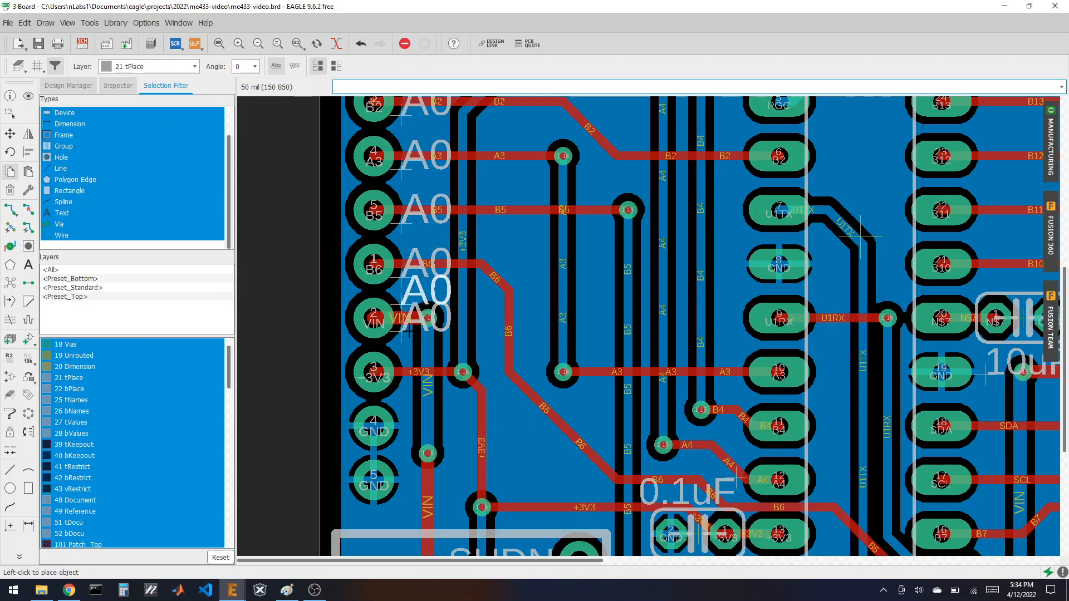
{"action": "left_click", "coordinate": [408, 388]}
{"action": "left_click", "coordinate": [408, 388]}
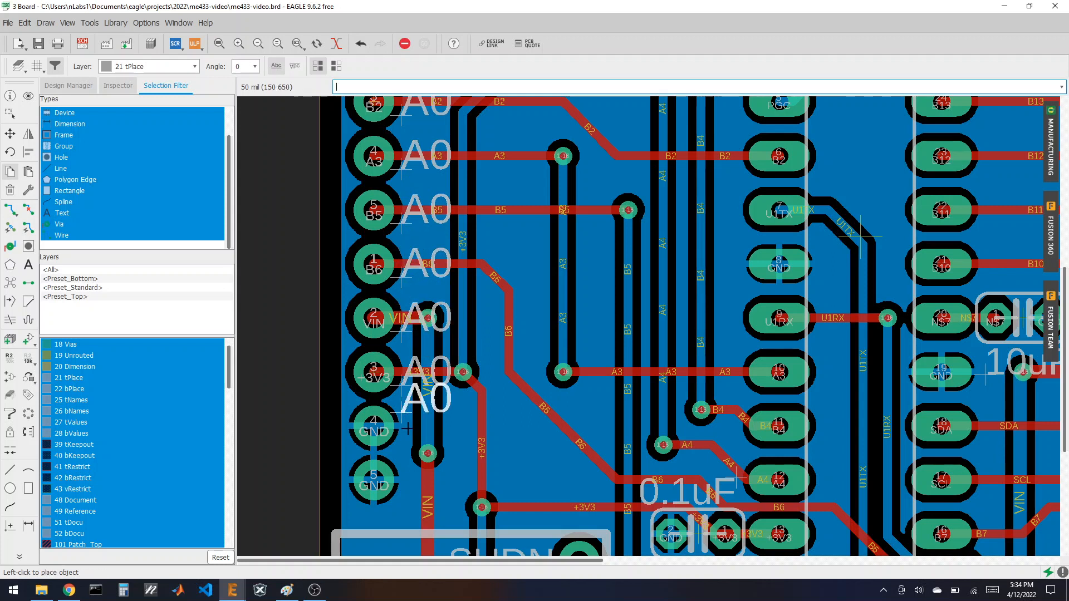
{"action": "left_click", "coordinate": [408, 442]}
{"action": "left_click", "coordinate": [408, 443]}
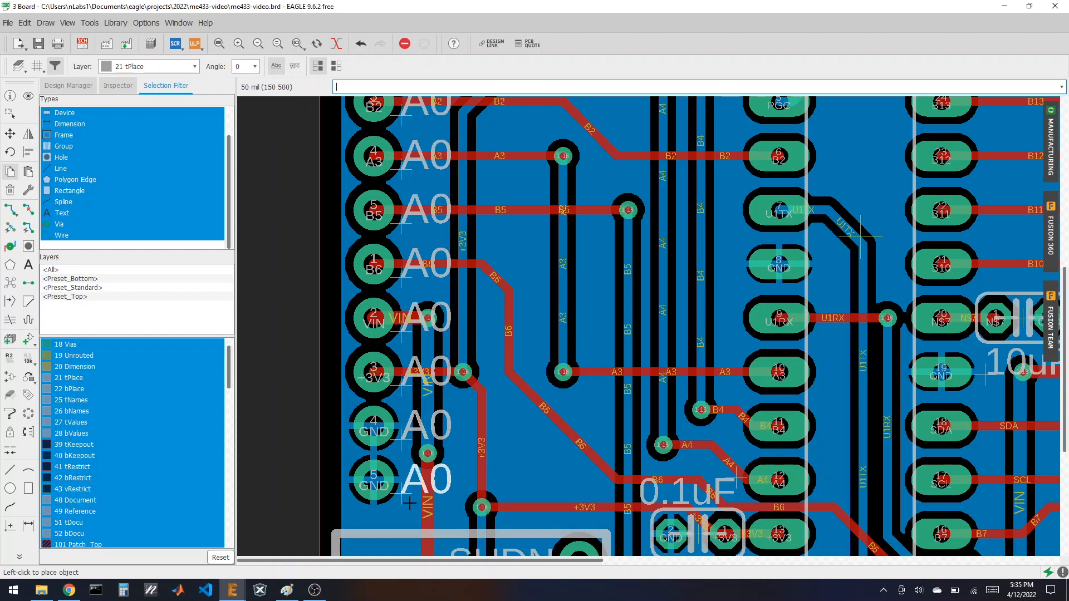
{"action": "left_click", "coordinate": [408, 496]}
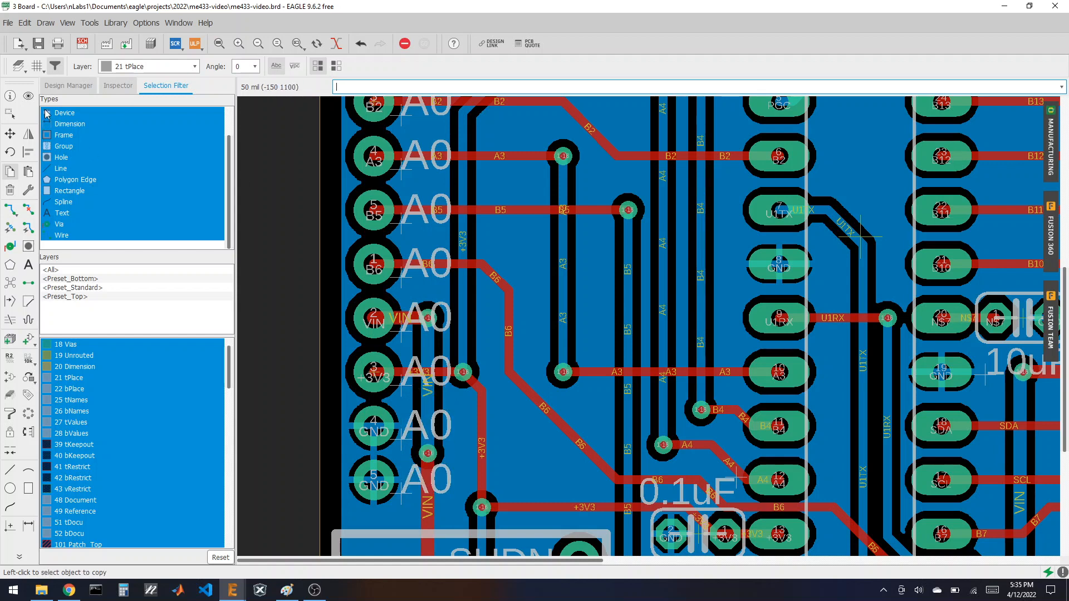
- Change the text of the label beside the A1 pad to A1 in its properties
{"action": "left_click", "coordinate": [9, 96]}
{"action": "scroll", "coordinate": [492, 401], "scroll_direction": "down", "scroll_amount": 2}
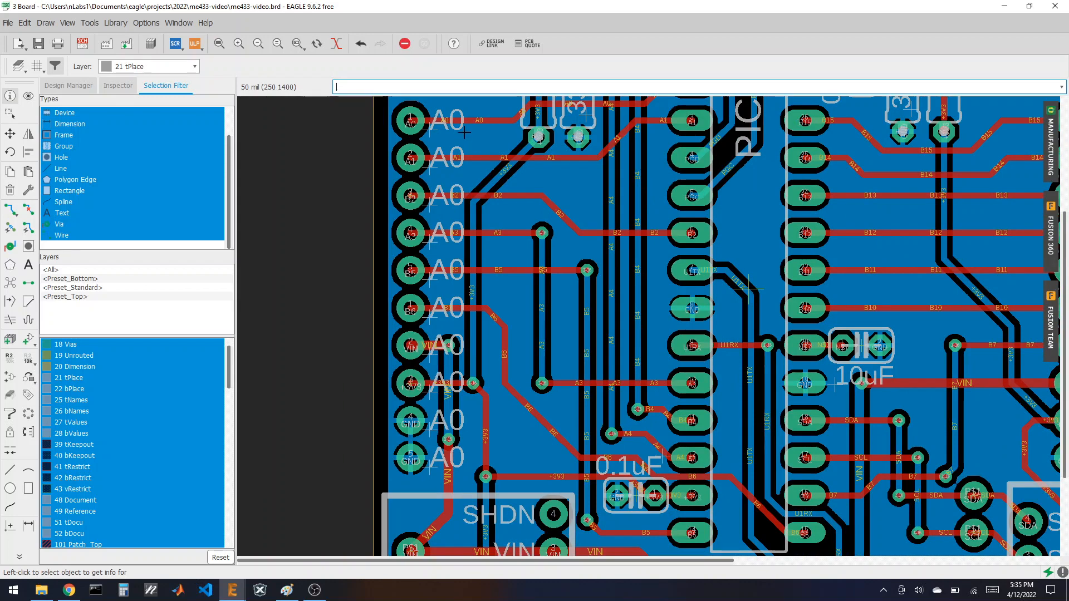
{"action": "scroll", "coordinate": [465, 133], "scroll_direction": "up", "scroll_amount": 3}
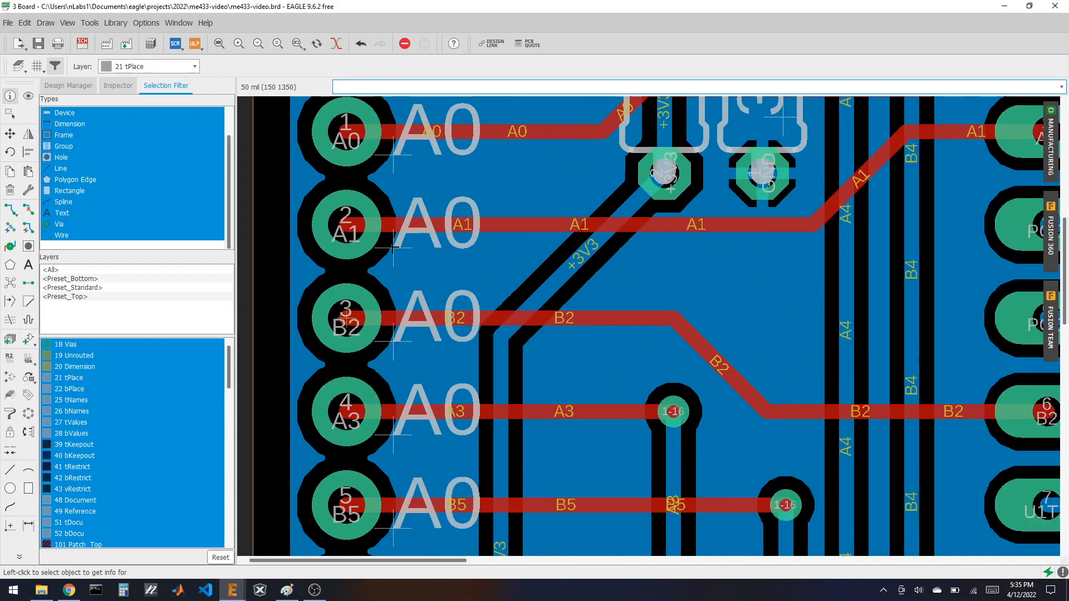
{"action": "left_click", "coordinate": [393, 247]}
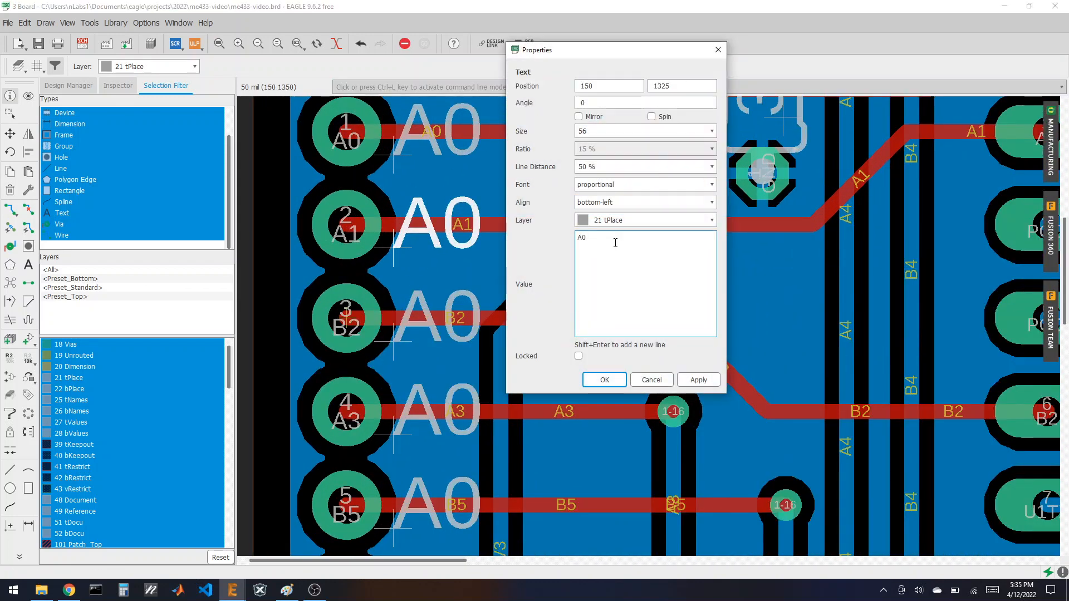
{"action": "left_click", "coordinate": [604, 379]}
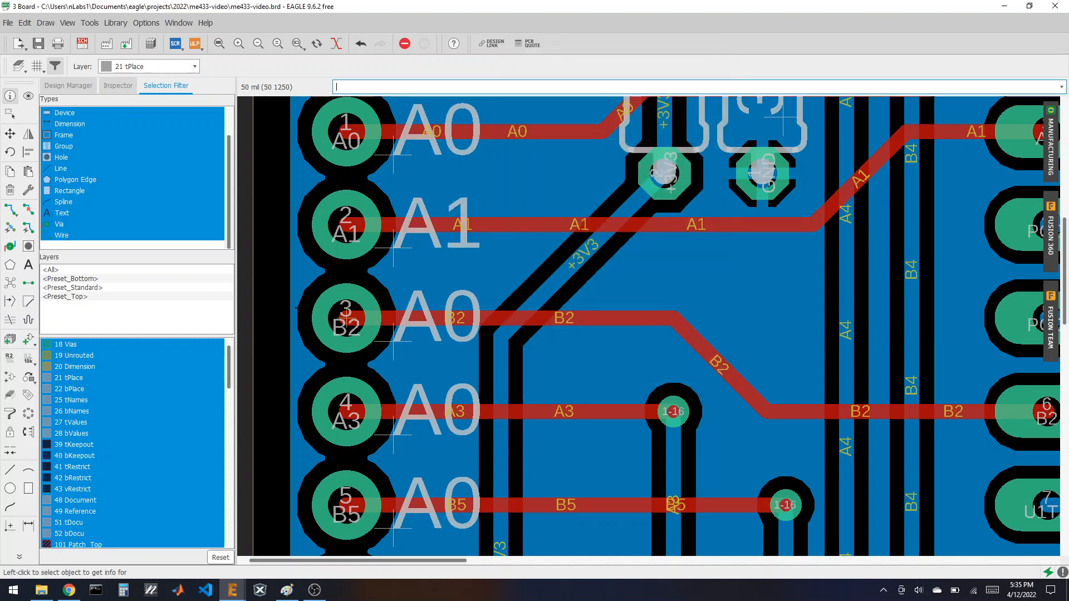
- Change the text of the labels beside the left header's B2 and A3 pads to B2 and A3
{"action": "left_click", "coordinate": [398, 342]}
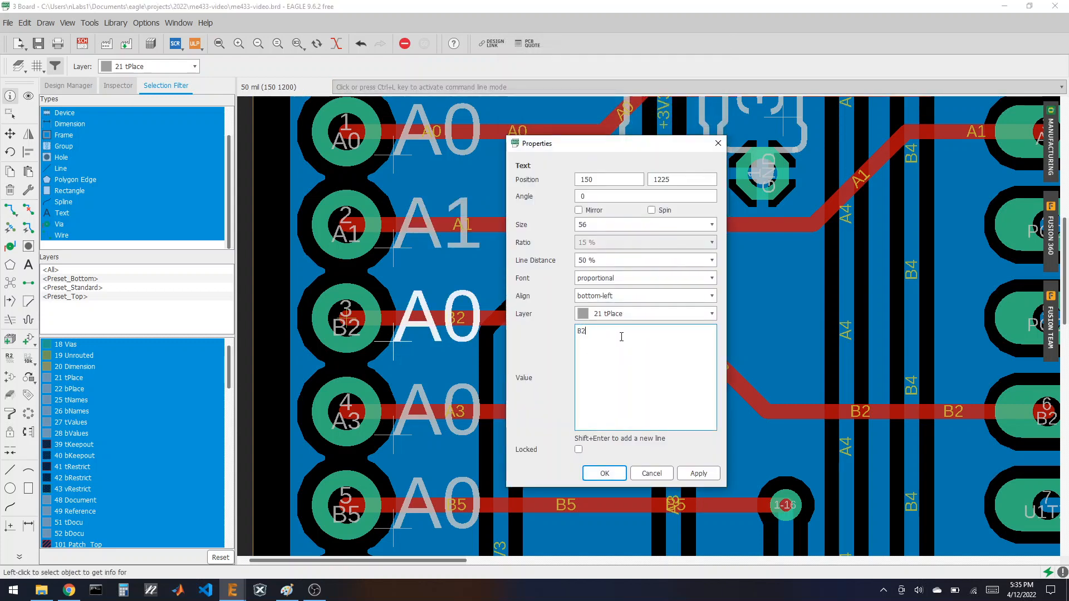
{"action": "type", "text": "B2"}
{"action": "left_click", "coordinate": [605, 473]}
{"action": "left_click", "coordinate": [396, 436]}
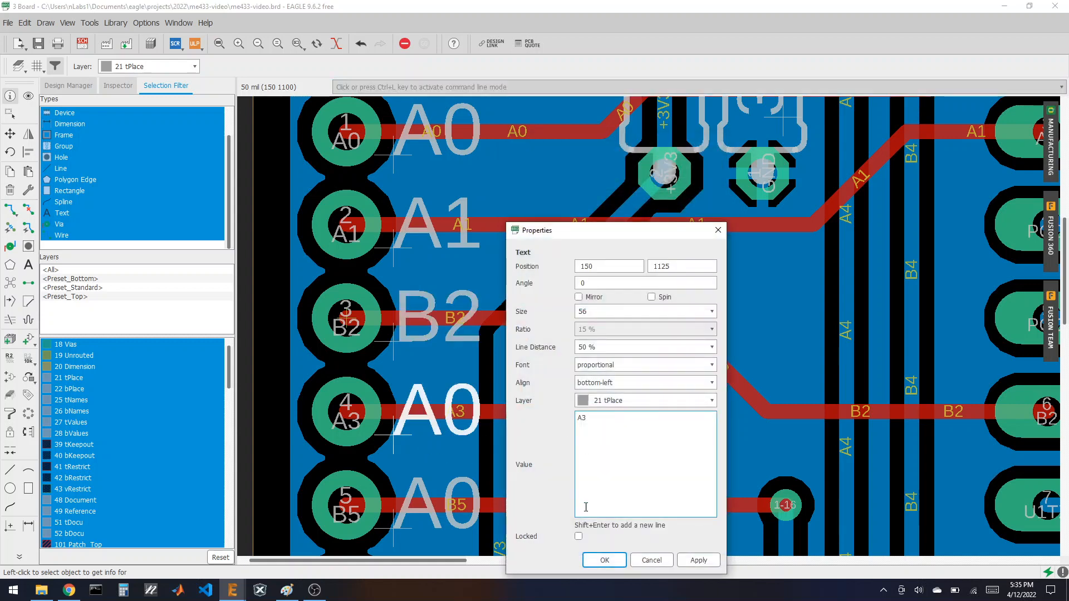
{"action": "left_click", "coordinate": [605, 557]}
- Change the text of the labels beside the left header's B5 and B6 pads to B5 and B6
{"action": "scroll", "coordinate": [457, 280], "scroll_direction": "down", "scroll_amount": 4}
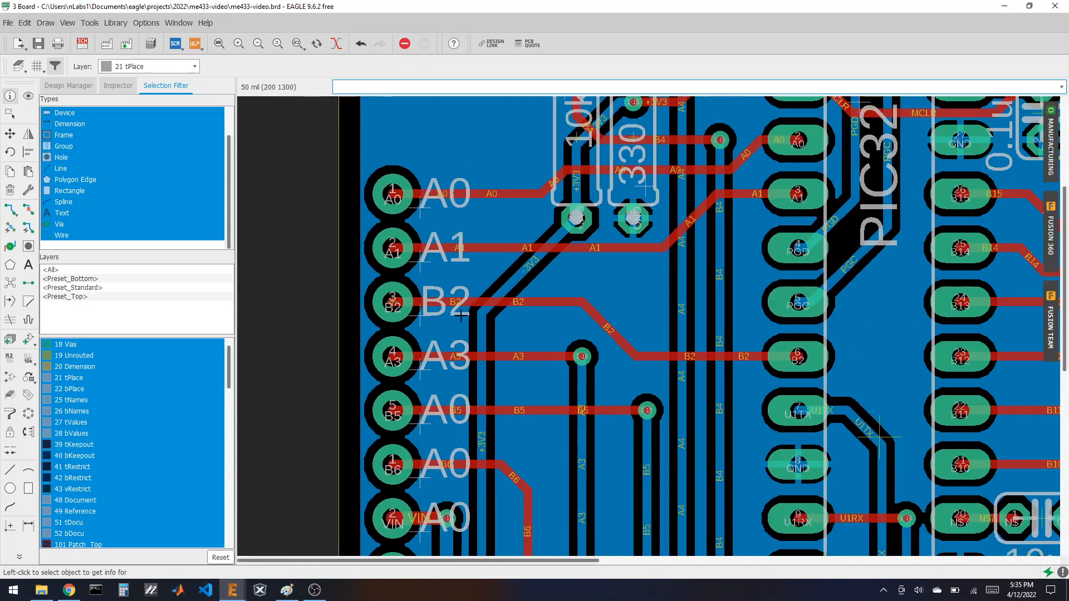
{"action": "scroll", "coordinate": [448, 465], "scroll_direction": "up", "scroll_amount": 3}
{"action": "left_click", "coordinate": [479, 377]}
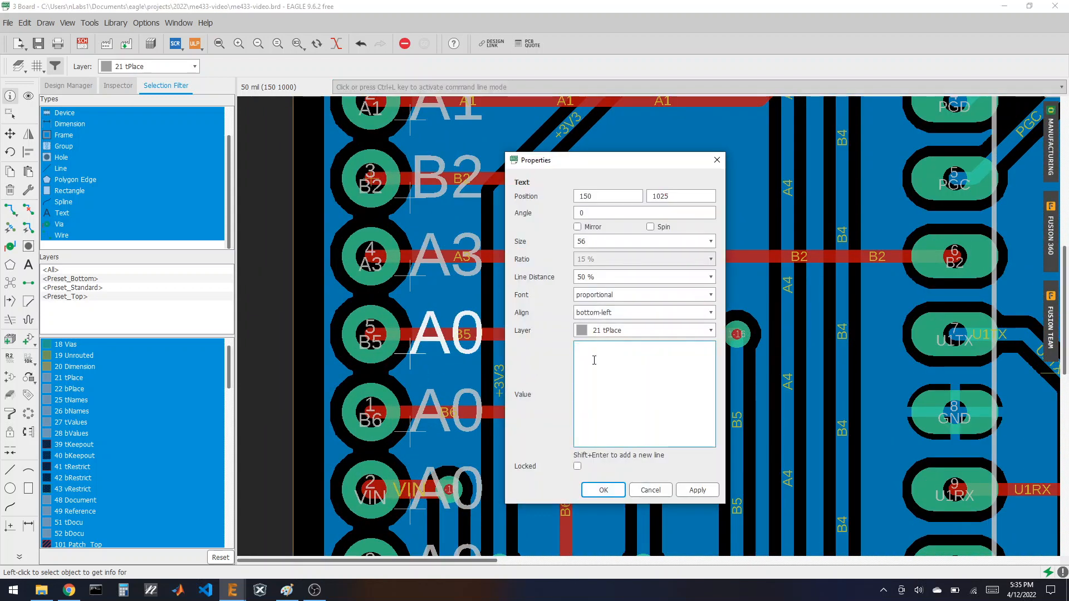
{"action": "left_click", "coordinate": [612, 491]}
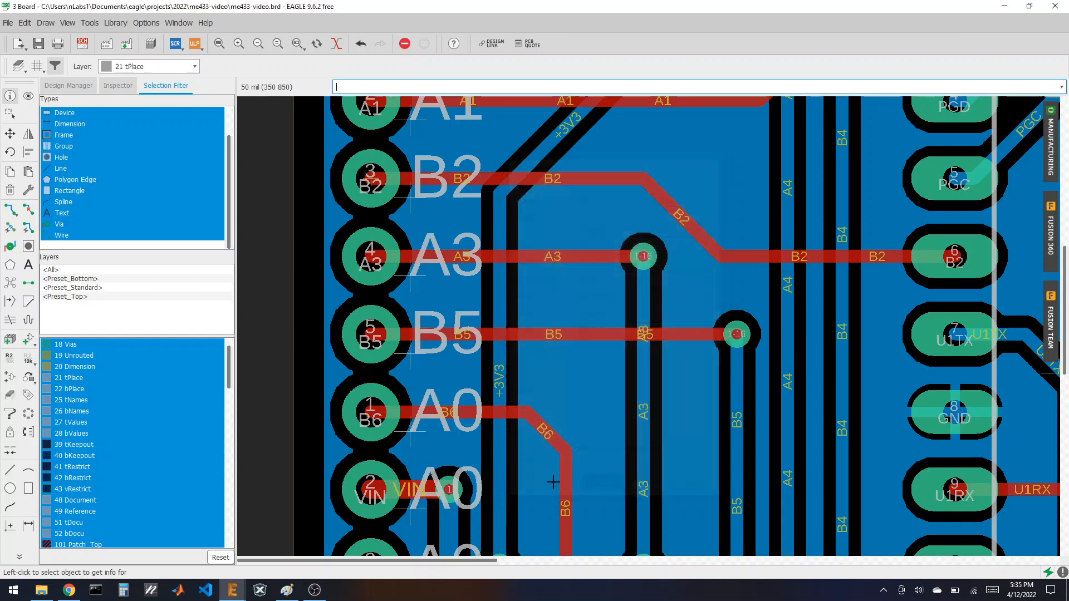
{"action": "left_click", "coordinate": [410, 435]}
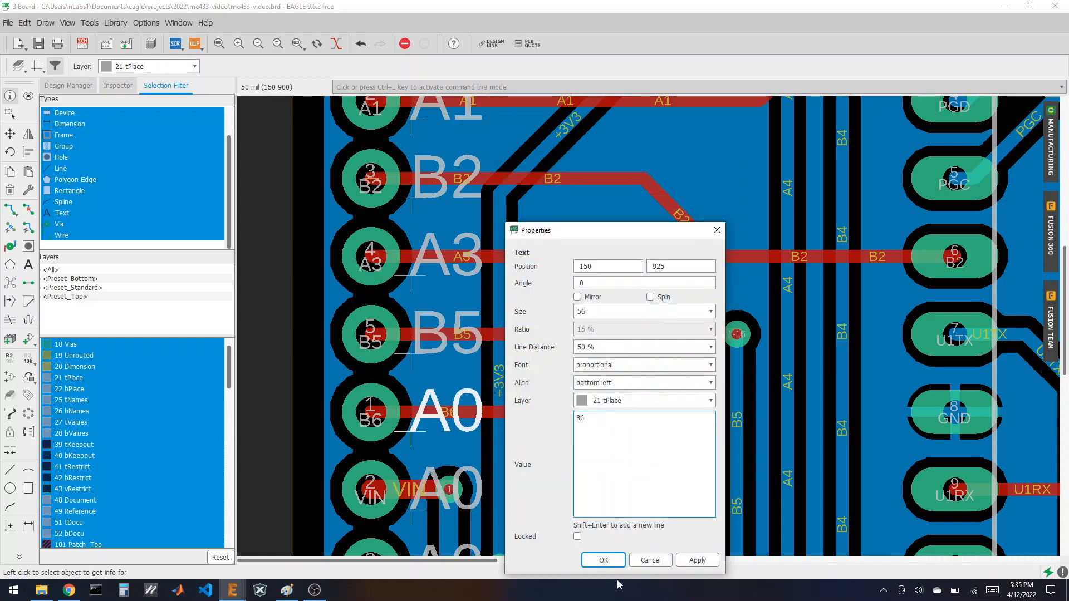
{"action": "left_click", "coordinate": [602, 560]}
- Change the text of the label beside the left header's VIN pad to VIN
{"action": "scroll", "coordinate": [493, 201], "scroll_direction": "down", "scroll_amount": 2}
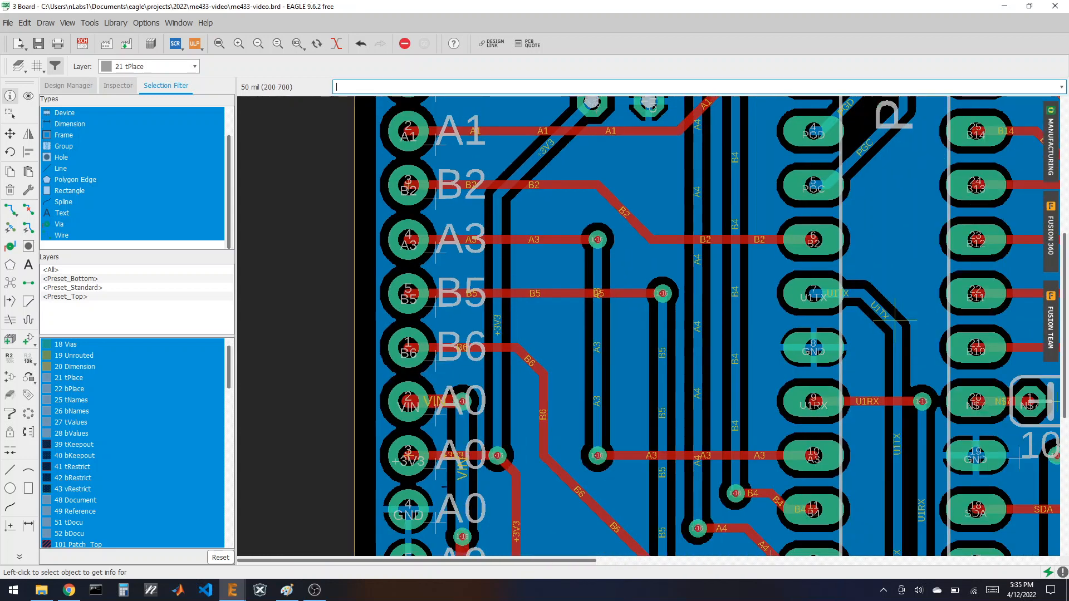
{"action": "scroll", "coordinate": [452, 489], "scroll_direction": "up", "scroll_amount": 2}
{"action": "left_click", "coordinate": [473, 373]}
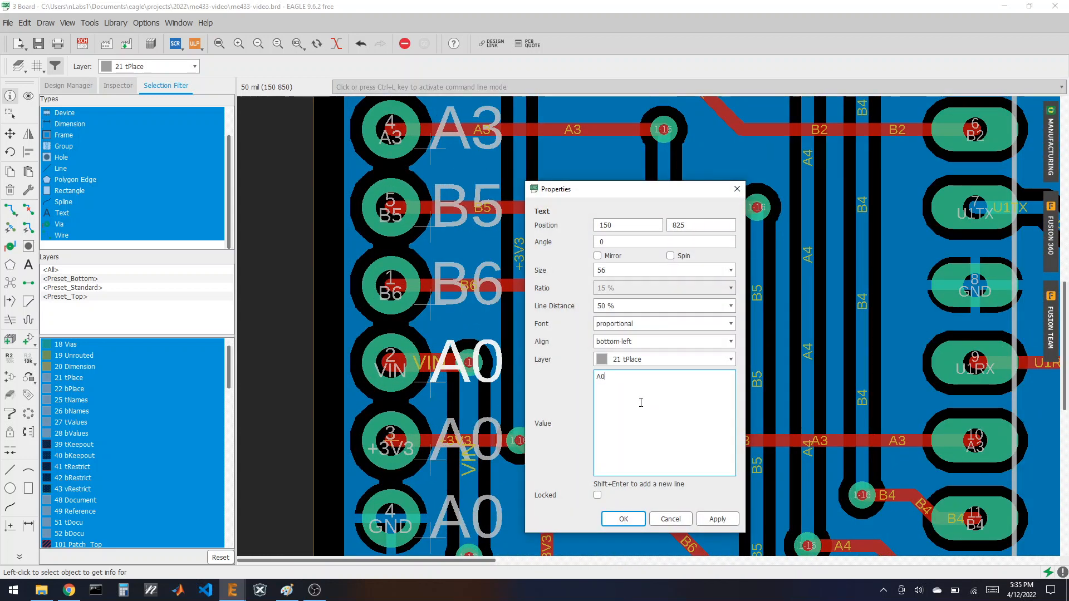
{"action": "type", "text": "VIN"}
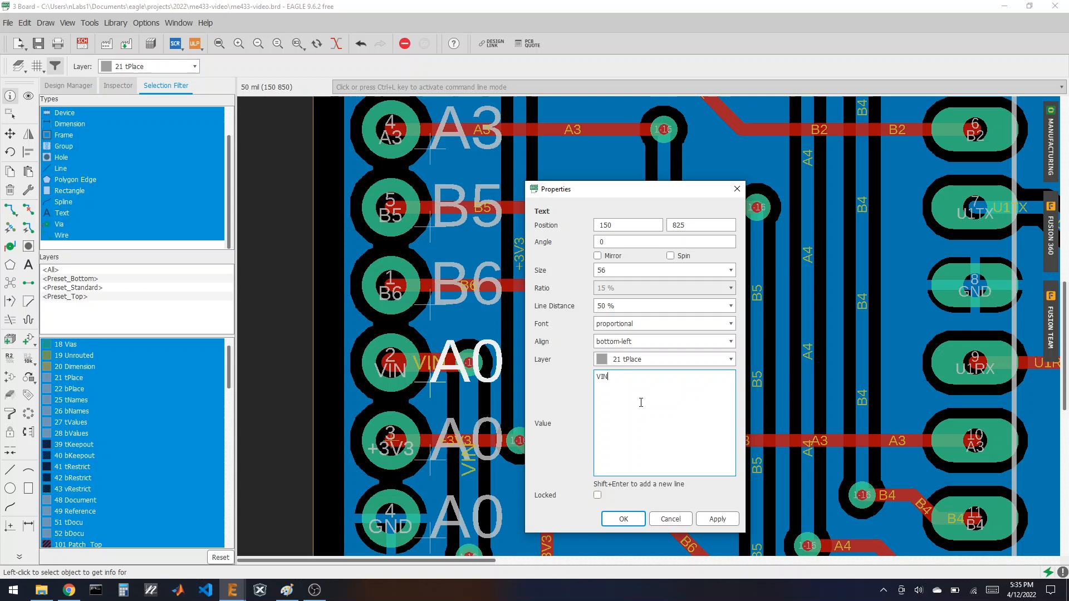
{"action": "left_click", "coordinate": [623, 519]}
- Change the text of the label beside the left header's +3V3 pad to 3V3
{"action": "scroll", "coordinate": [490, 315], "scroll_direction": "down", "scroll_amount": 2}
{"action": "scroll", "coordinate": [484, 384], "scroll_direction": "up", "scroll_amount": 2}
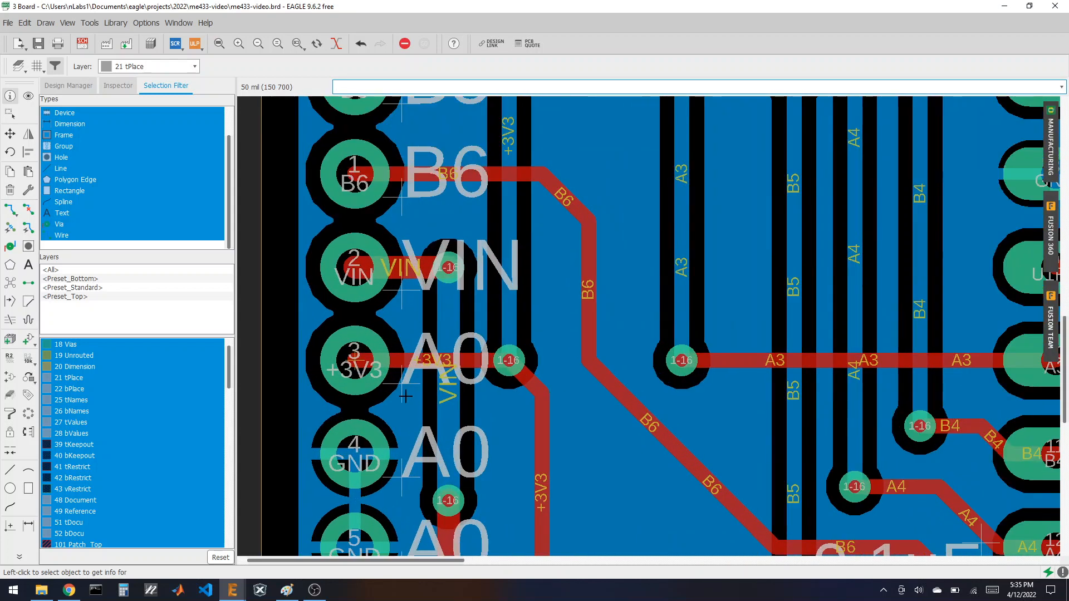
{"action": "left_click", "coordinate": [464, 371]}
{"action": "left_click", "coordinate": [607, 388]}
{"action": "key", "text": "BackSpace"}
{"action": "key", "text": "BackSpace"}
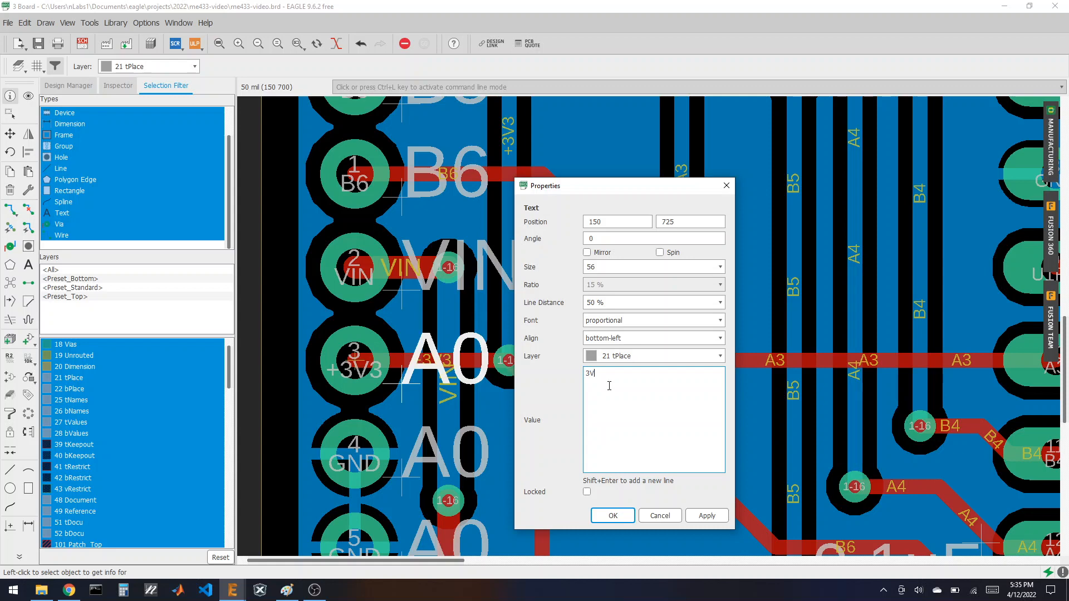
{"action": "left_click", "coordinate": [612, 516]}
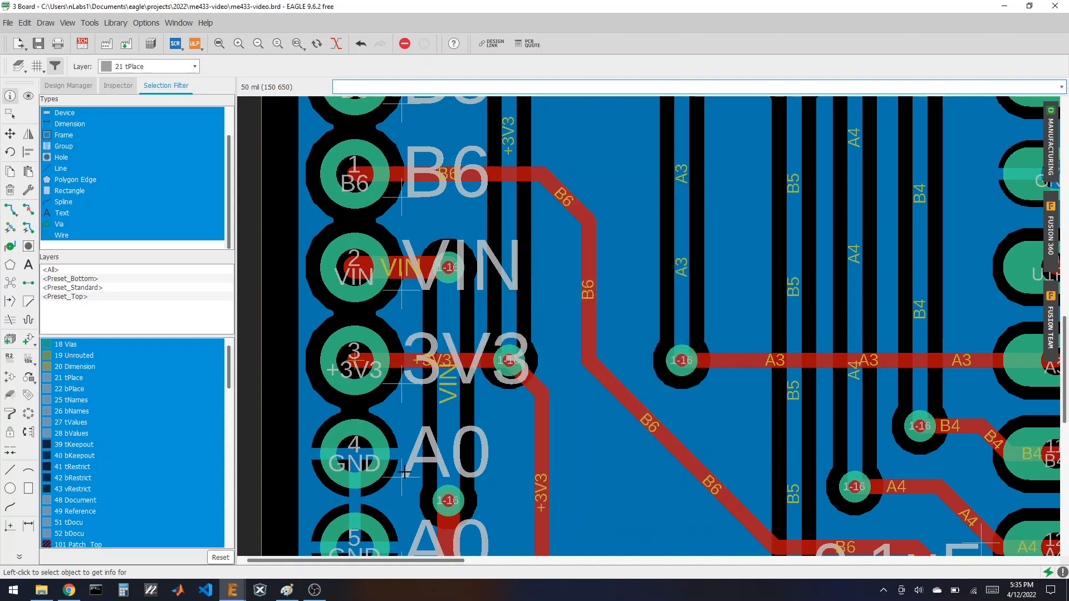
- Change the text of the labels beside both GND pads of the left header to GND
{"action": "left_click", "coordinate": [405, 473]}
{"action": "left_click", "coordinate": [643, 448]}
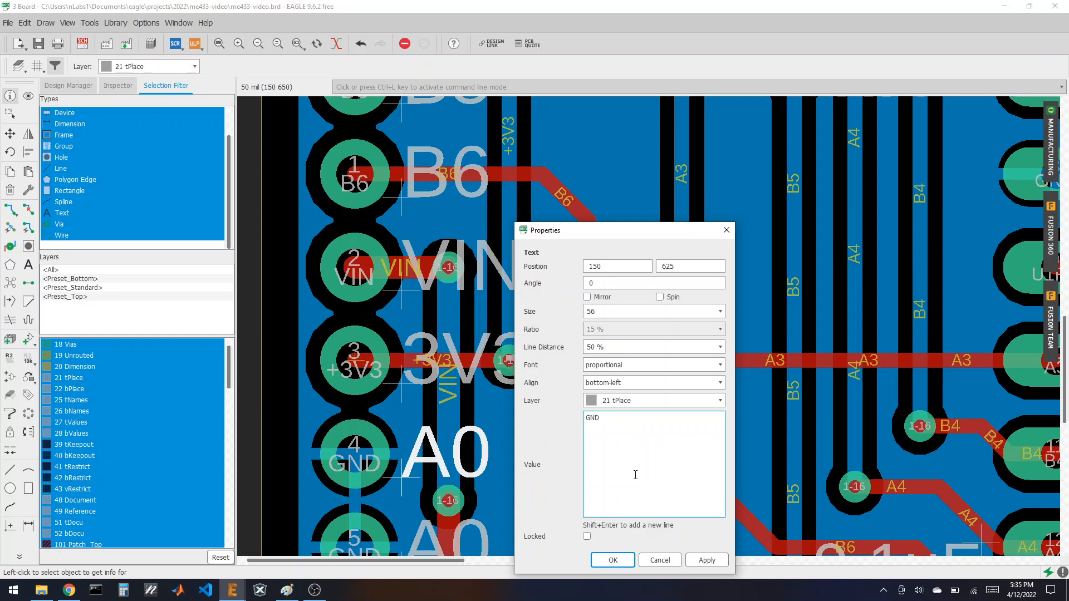
{"action": "left_click", "coordinate": [613, 560]}
{"action": "scroll", "coordinate": [423, 467], "scroll_direction": "down", "scroll_amount": 2}
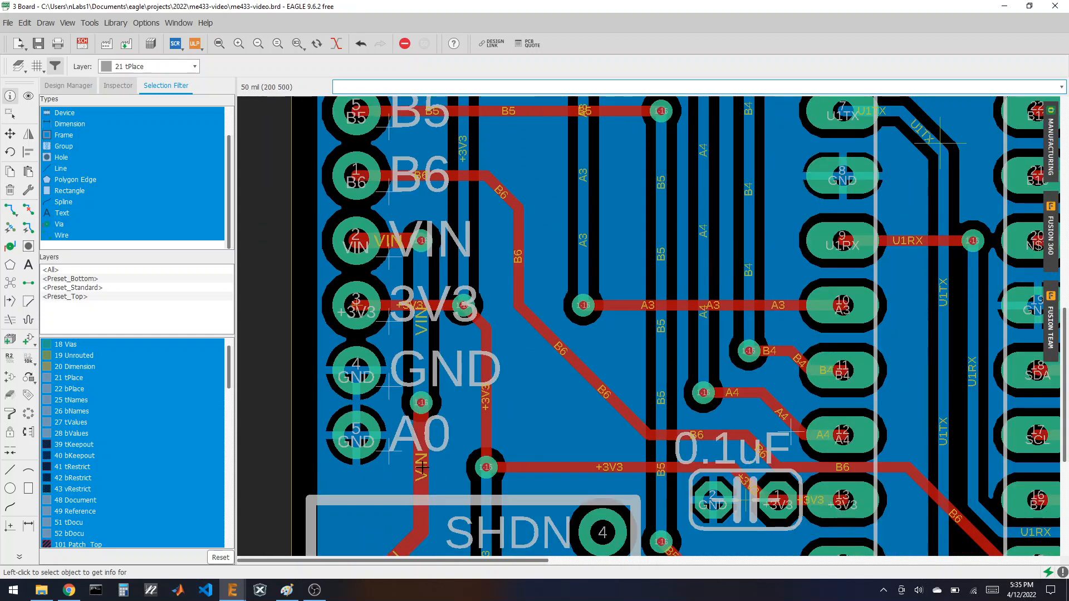
{"action": "left_click", "coordinate": [390, 449]}
{"action": "key", "text": "BackSpace"}
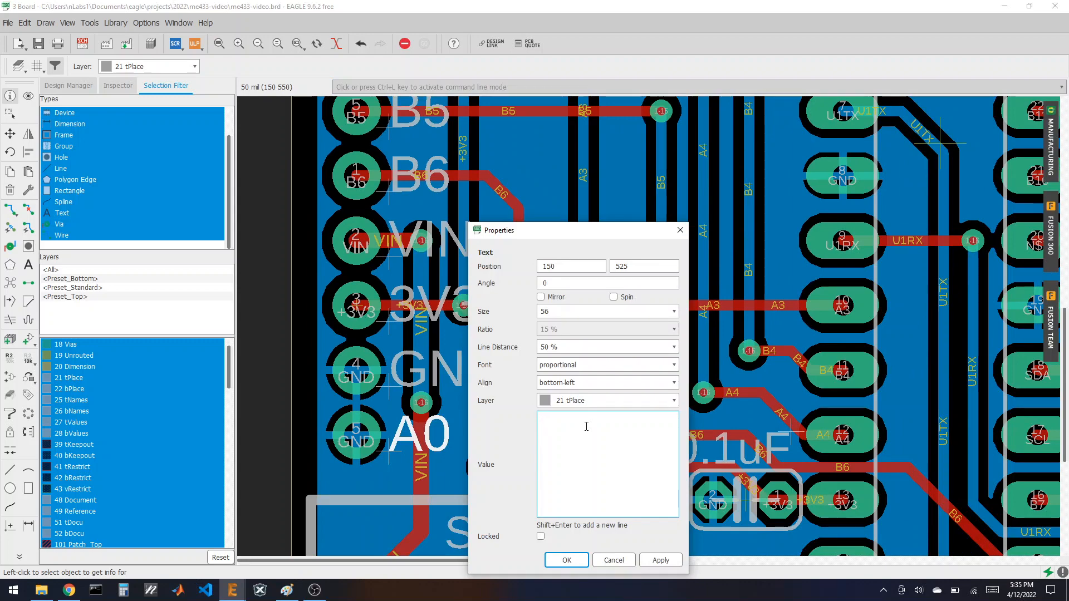
{"action": "left_click", "coordinate": [566, 560]}
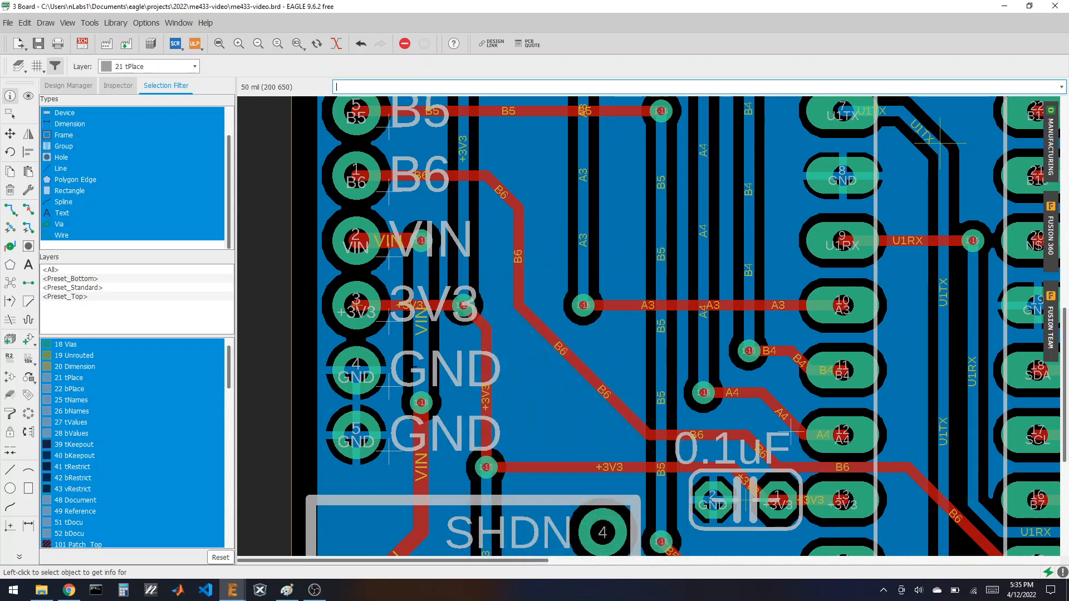
{"action": "scroll", "coordinate": [317, 426], "scroll_direction": "down", "scroll_amount": 2}
{"action": "scroll", "coordinate": [317, 425], "scroll_direction": "down", "scroll_amount": 3}
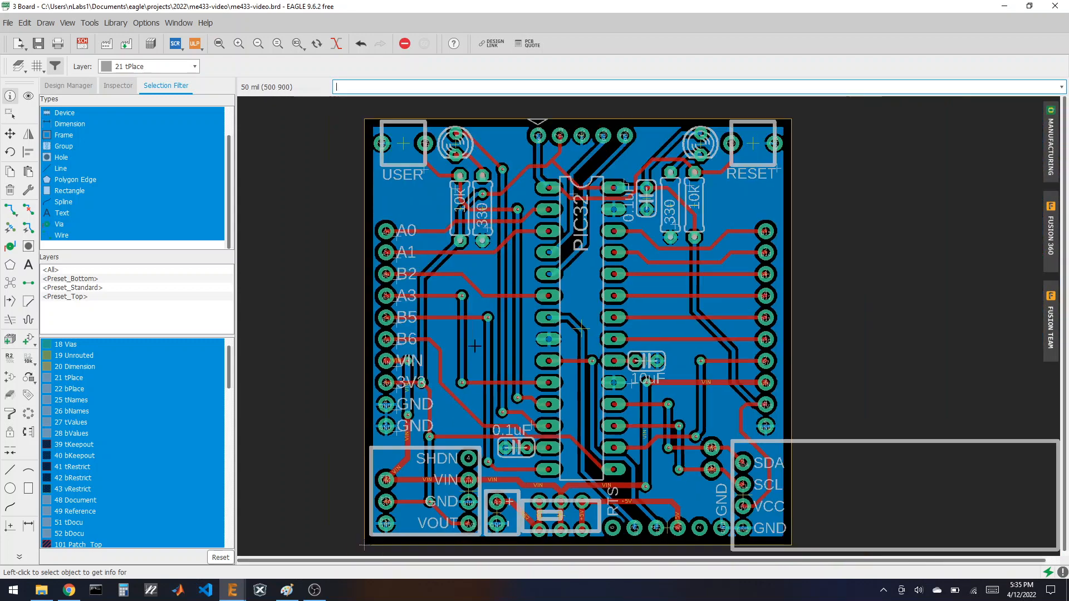
{"action": "scroll", "coordinate": [516, 283], "scroll_direction": "up", "scroll_amount": 2}
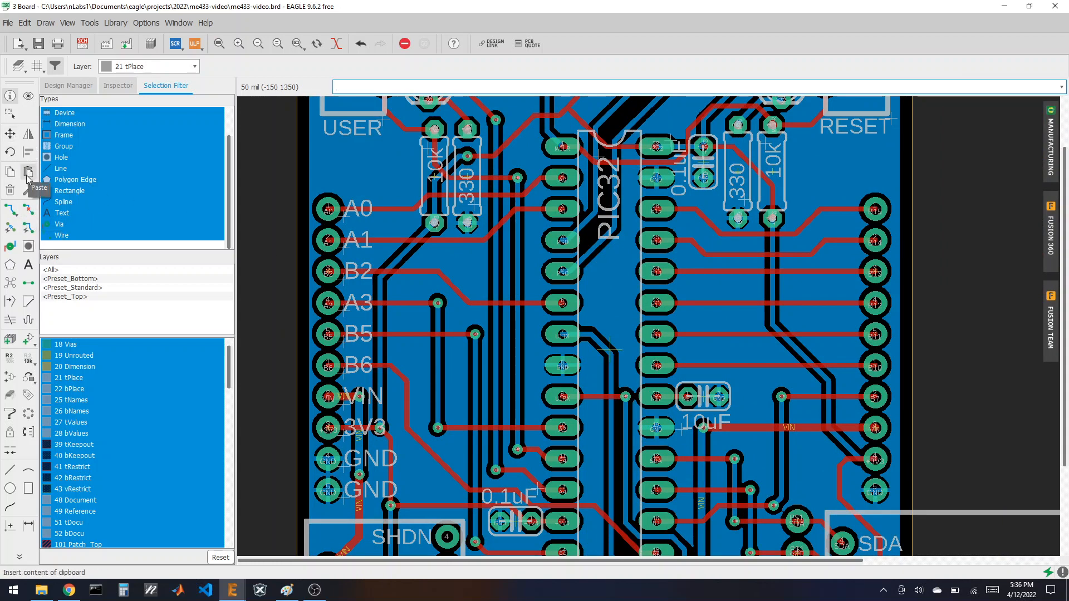
- Copy the A0 label from the board's left header and place it, rotated to 180°, beside the right header's B15 pad
{"action": "left_click", "coordinate": [10, 172]}
{"action": "left_click", "coordinate": [348, 211]}
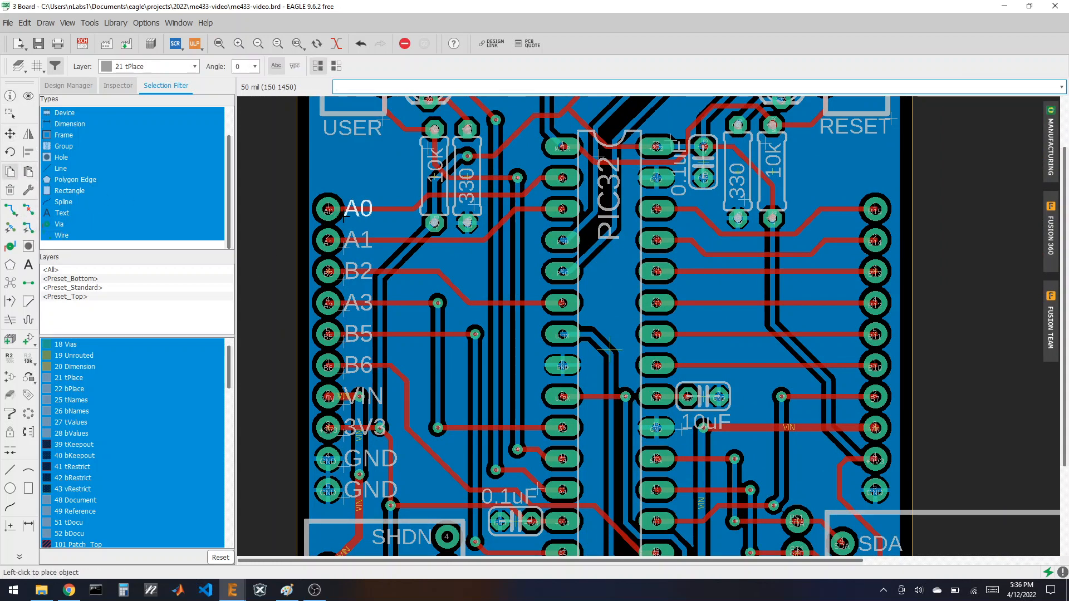
{"action": "scroll", "coordinate": [957, 239], "scroll_direction": "up", "scroll_amount": 3}
{"action": "right_click", "coordinate": [812, 233]}
{"action": "right_click", "coordinate": [720, 206]}
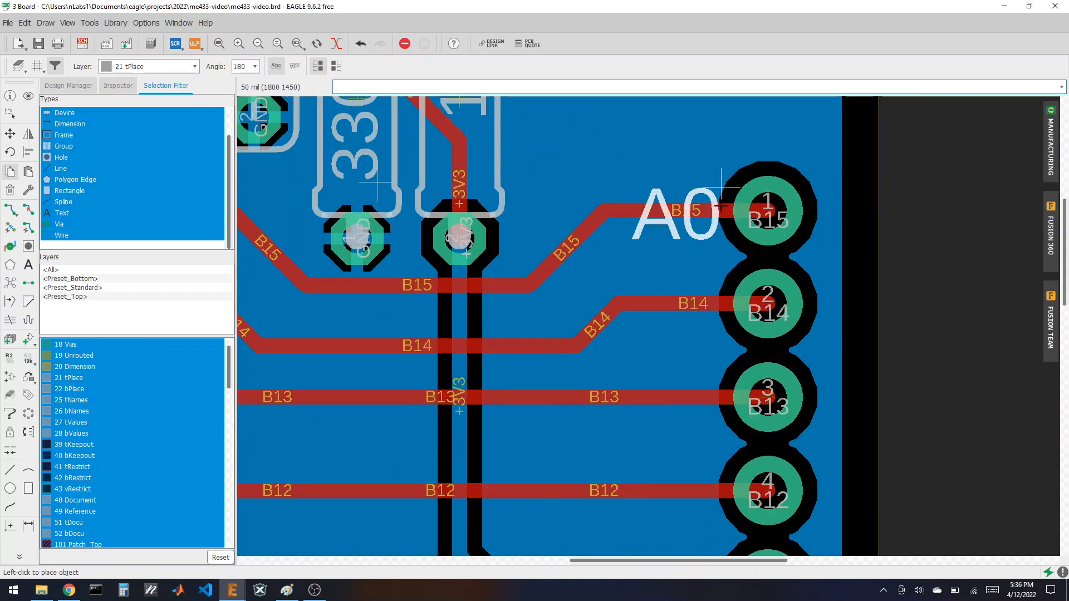
{"action": "left_click", "coordinate": [722, 210]}
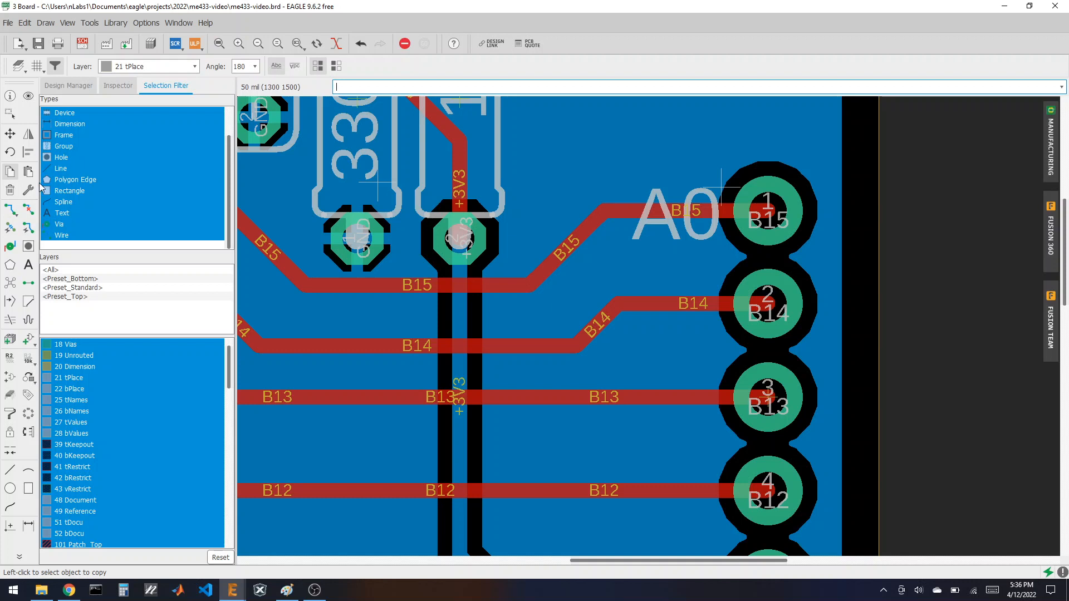
- Place copies of the rotated A0 label beside the B14, B13 and B12 pads of the board's right header
{"action": "left_click", "coordinate": [721, 188]}
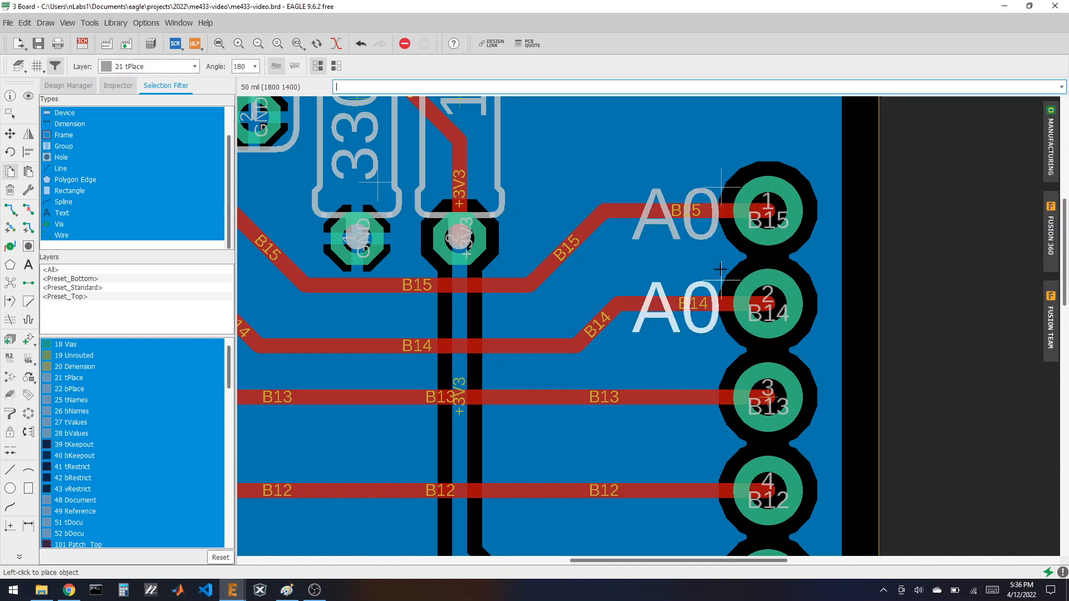
{"action": "left_click", "coordinate": [720, 270]}
{"action": "left_click", "coordinate": [721, 269]}
{"action": "left_click", "coordinate": [719, 390]}
{"action": "left_click", "coordinate": [719, 390]}
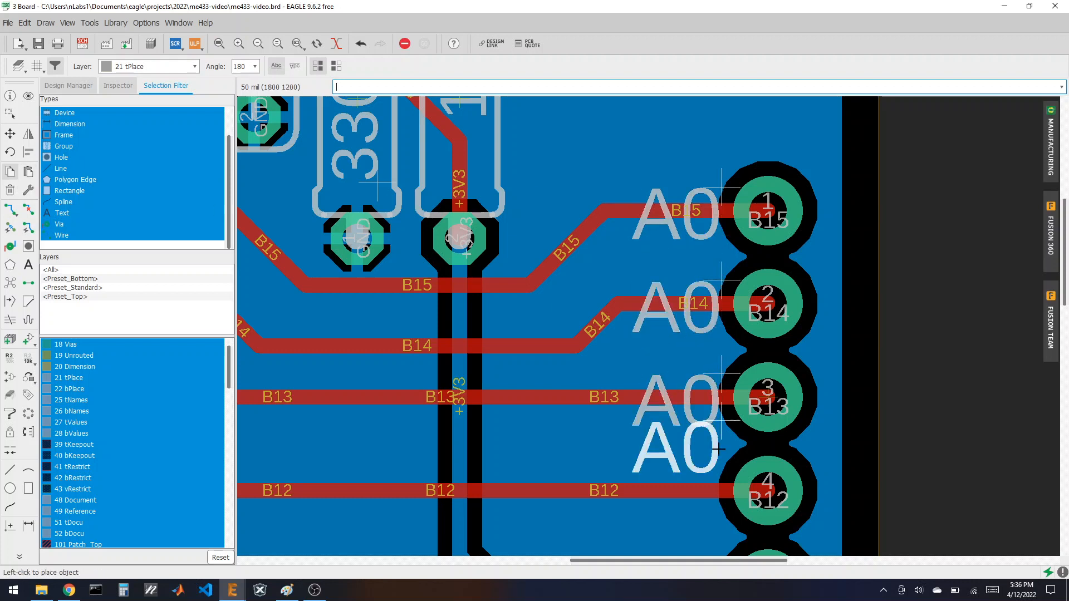
{"action": "left_click", "coordinate": [719, 483]}
- Place copies of the rotated A0 label beside the B11, B10 and B7 pads of the board's right header
{"action": "scroll", "coordinate": [601, 289], "scroll_direction": "down", "scroll_amount": 3}
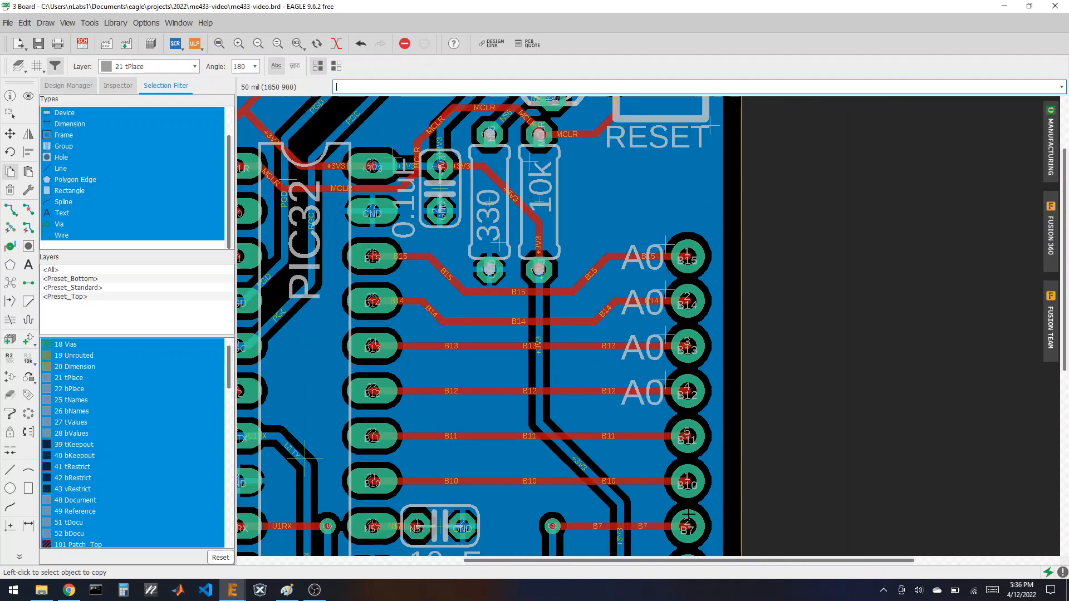
{"action": "scroll", "coordinate": [688, 513], "scroll_direction": "up", "scroll_amount": 2}
{"action": "left_click", "coordinate": [655, 318]}
{"action": "left_click", "coordinate": [655, 385]}
{"action": "left_click", "coordinate": [656, 384]}
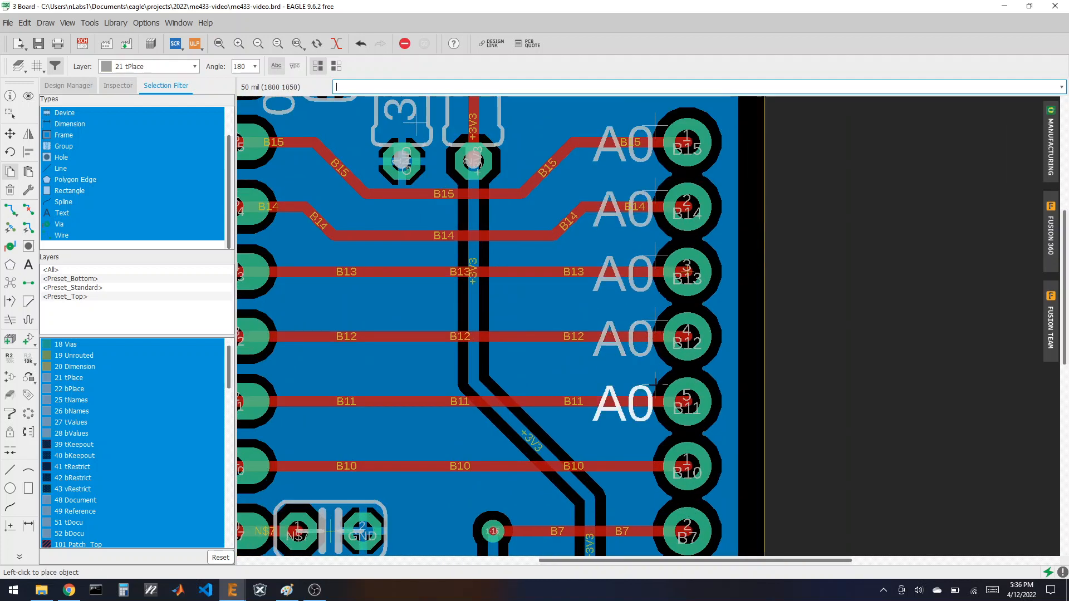
{"action": "left_click", "coordinate": [656, 450]}
{"action": "left_click", "coordinate": [656, 451]}
{"action": "left_click", "coordinate": [656, 450]}
{"action": "left_click", "coordinate": [656, 450]}
{"action": "left_click", "coordinate": [656, 516]}
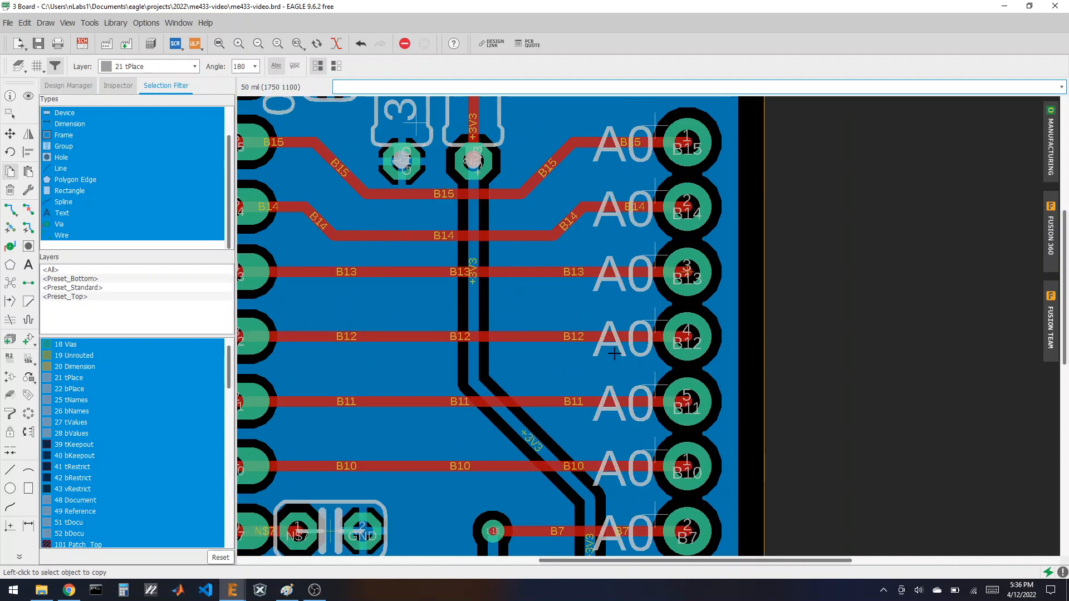
- Place copies of the rotated A0 label beside the VIN, +3V3 and GND pads of the board's right header
{"action": "scroll", "coordinate": [565, 262], "scroll_direction": "down", "scroll_amount": 3}
{"action": "scroll", "coordinate": [585, 481], "scroll_direction": "up", "scroll_amount": 3}
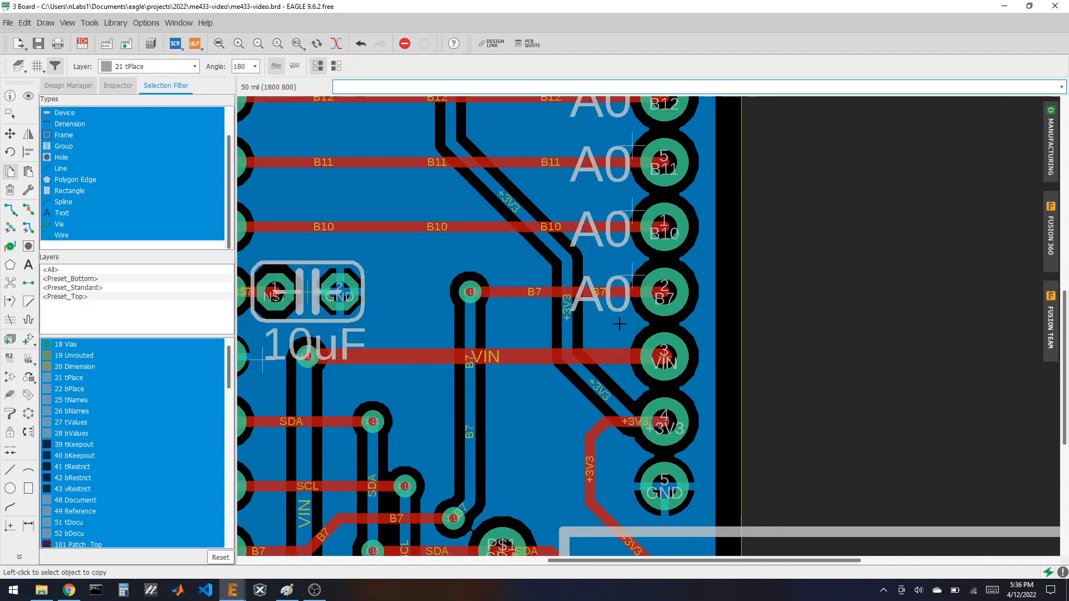
{"action": "left_click", "coordinate": [637, 272]}
{"action": "left_click", "coordinate": [635, 337]}
{"action": "left_click", "coordinate": [635, 337]}
{"action": "left_click", "coordinate": [635, 397]}
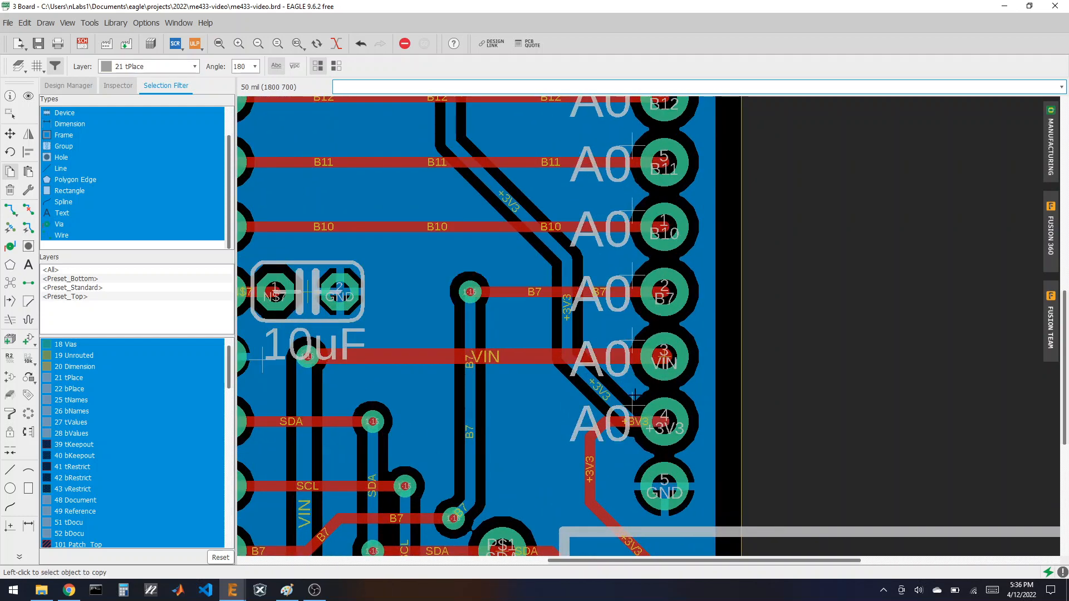
{"action": "left_click", "coordinate": [634, 396]}
{"action": "left_click", "coordinate": [631, 442]}
- Change the text of the labels beside the right header's GND and +3V3 pads to GND and 3V3
{"action": "left_click", "coordinate": [10, 96]}
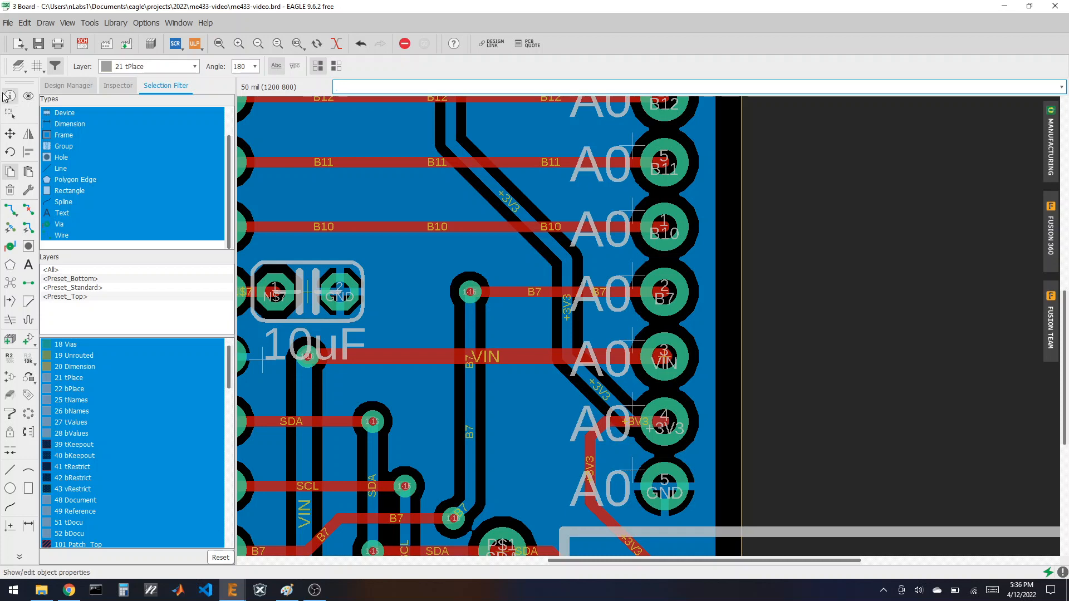
{"action": "left_click", "coordinate": [630, 473]}
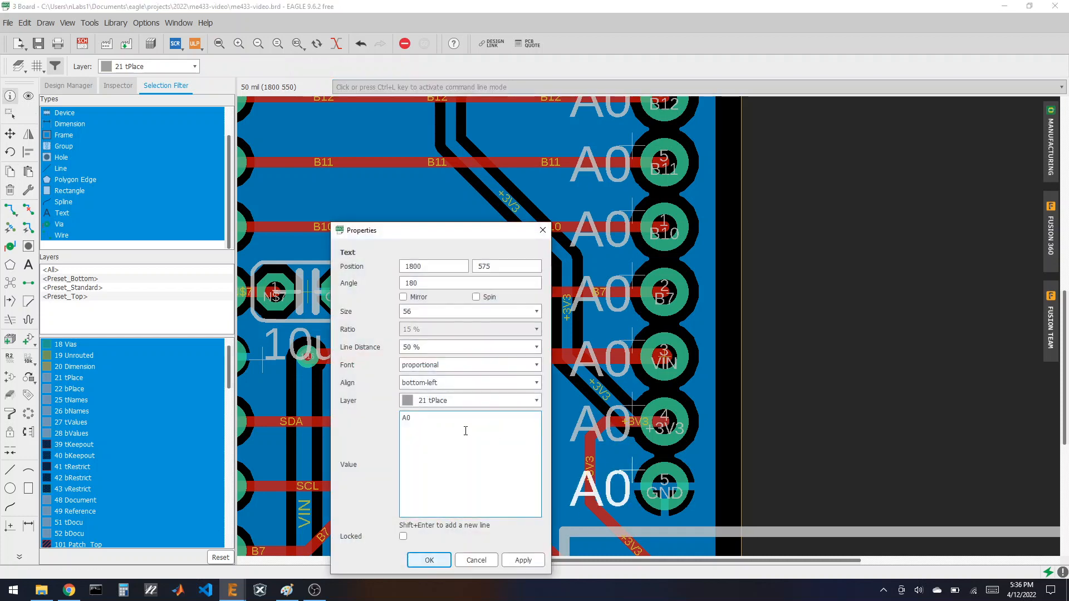
{"action": "type", "text": "GND"}
{"action": "key", "text": "Return"}
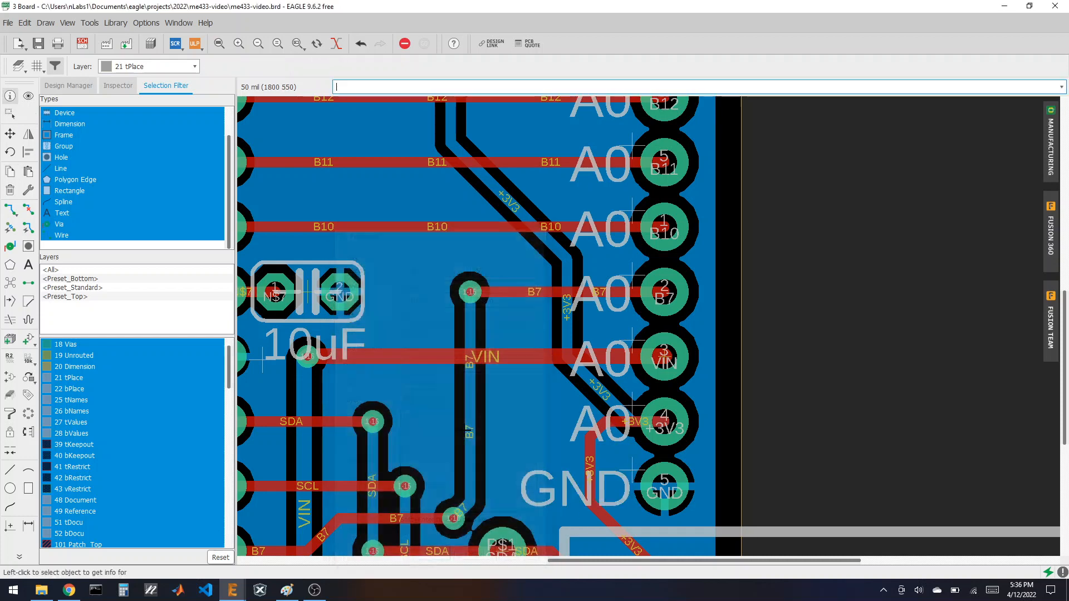
{"action": "left_click", "coordinate": [632, 408]}
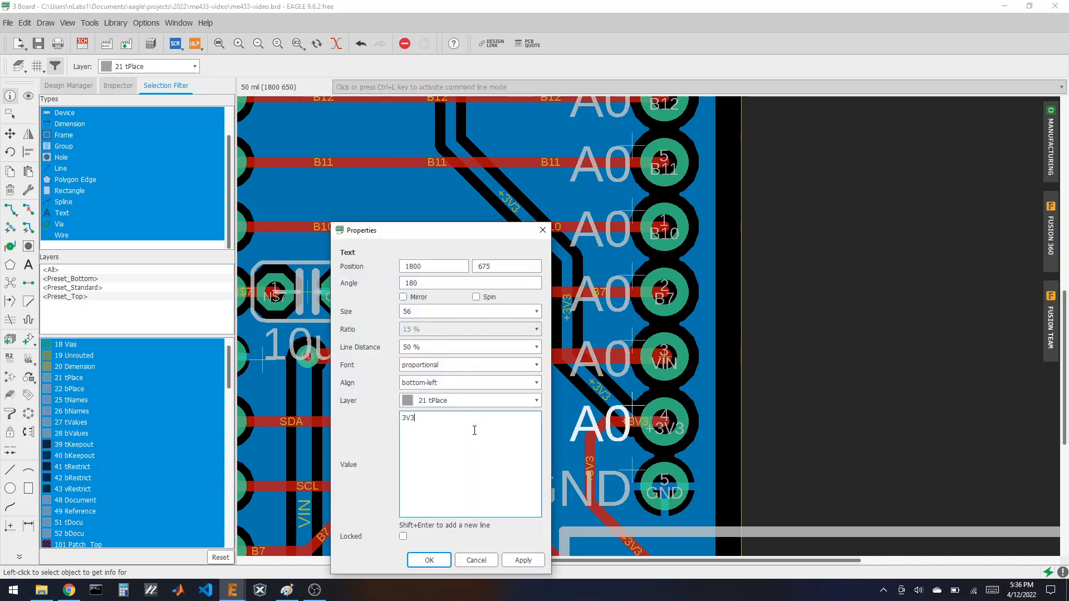
{"action": "left_click", "coordinate": [429, 560]}
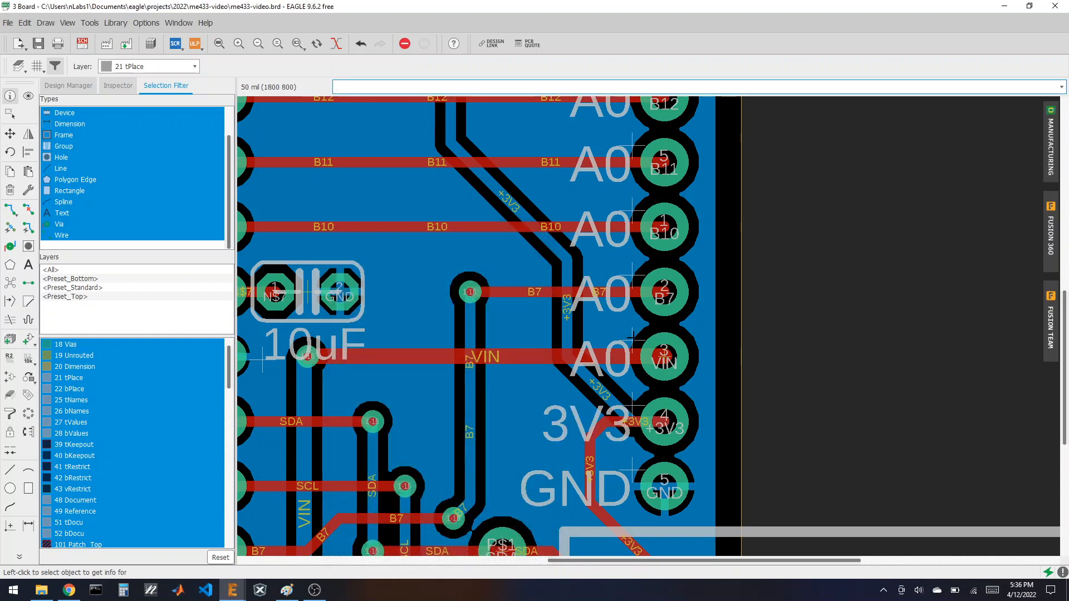
- Change the text of the labels beside the right header's VIN and B7 pads to VIN and B7
{"action": "left_click", "coordinate": [633, 336]}
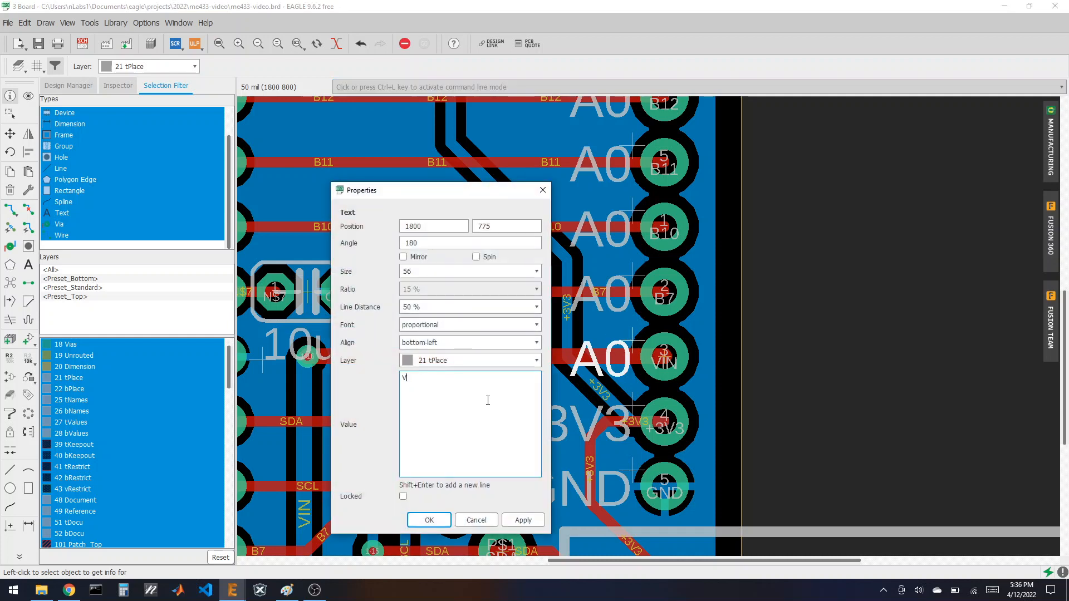
{"action": "key", "text": "Return"}
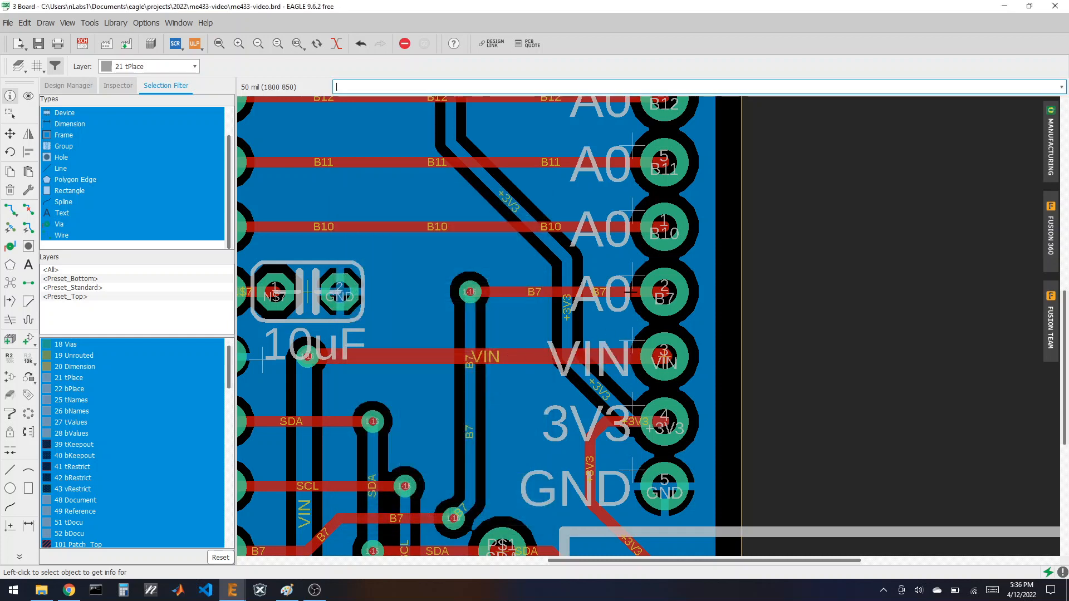
{"action": "left_click", "coordinate": [635, 279]}
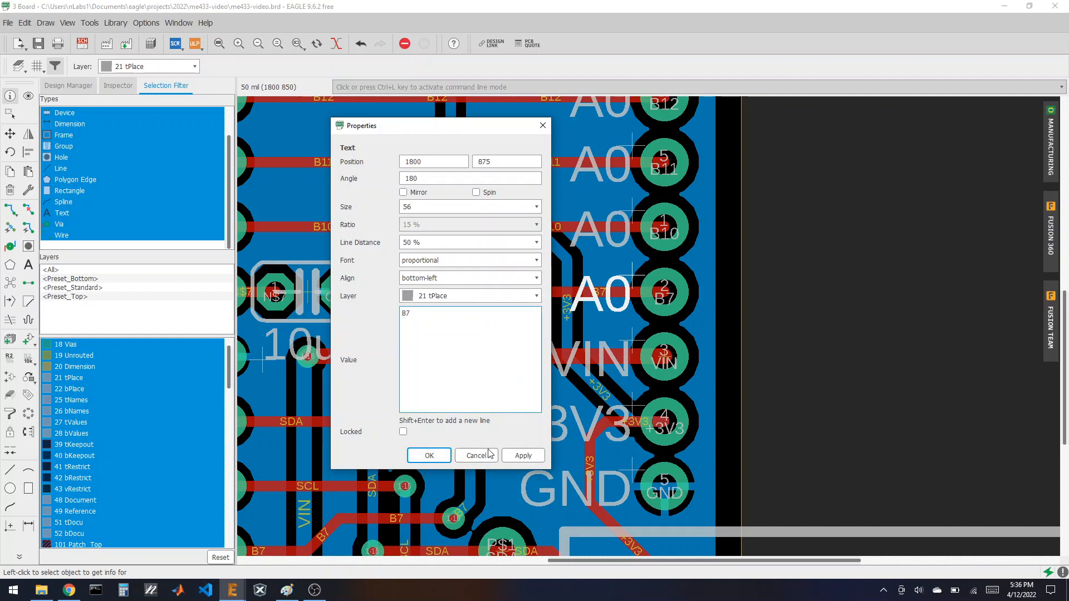
{"action": "type", "text": "B7"}
{"action": "left_click", "coordinate": [429, 455]}
- Change the text of the labels beside the right header's B10 and B11 pads to B10 and B11
{"action": "left_click", "coordinate": [631, 205]}
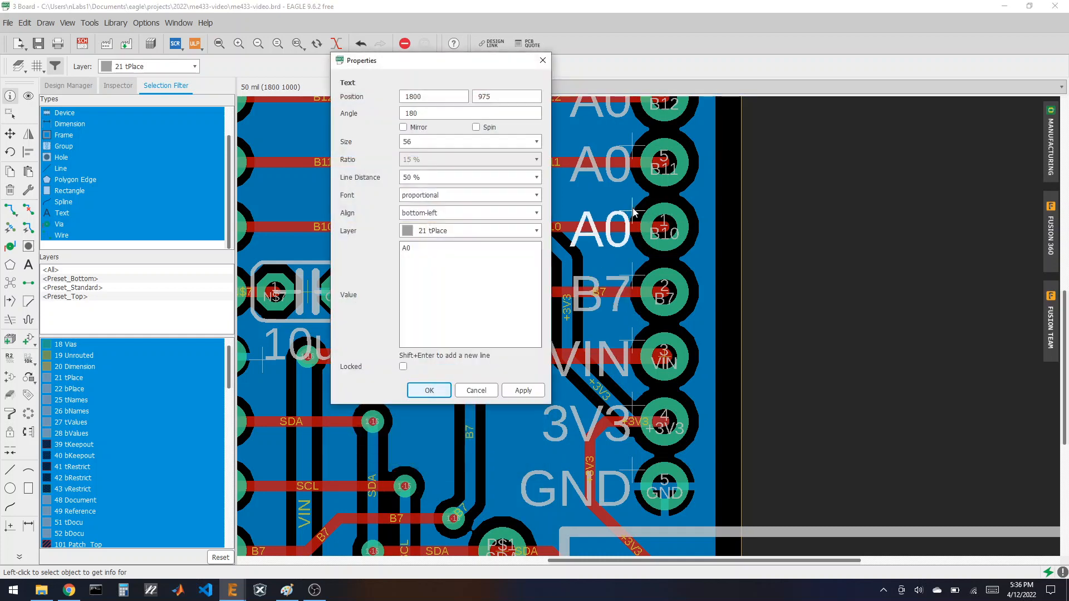
{"action": "type", "text": "B10"}
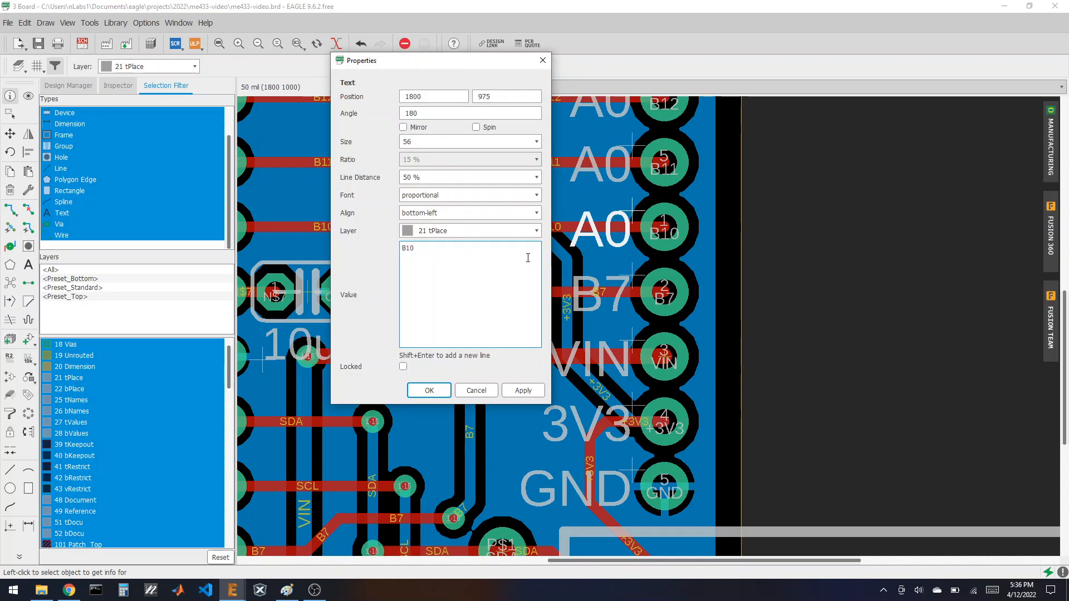
{"action": "key", "text": "Return"}
{"action": "left_click", "coordinate": [631, 147]}
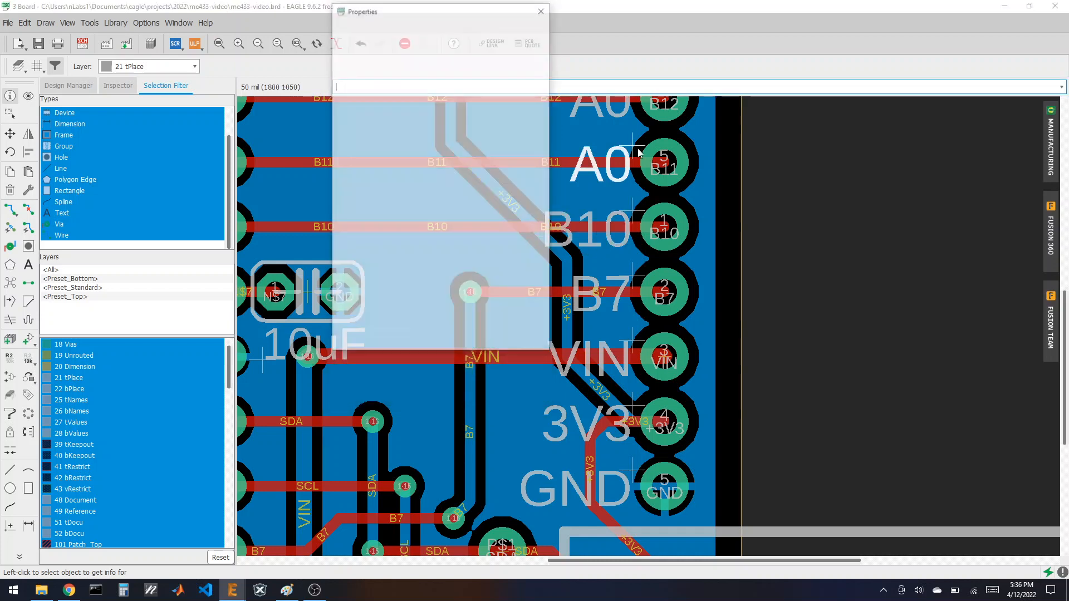
{"action": "key", "text": "BackSpace"}
{"action": "type", "text": "B1"}
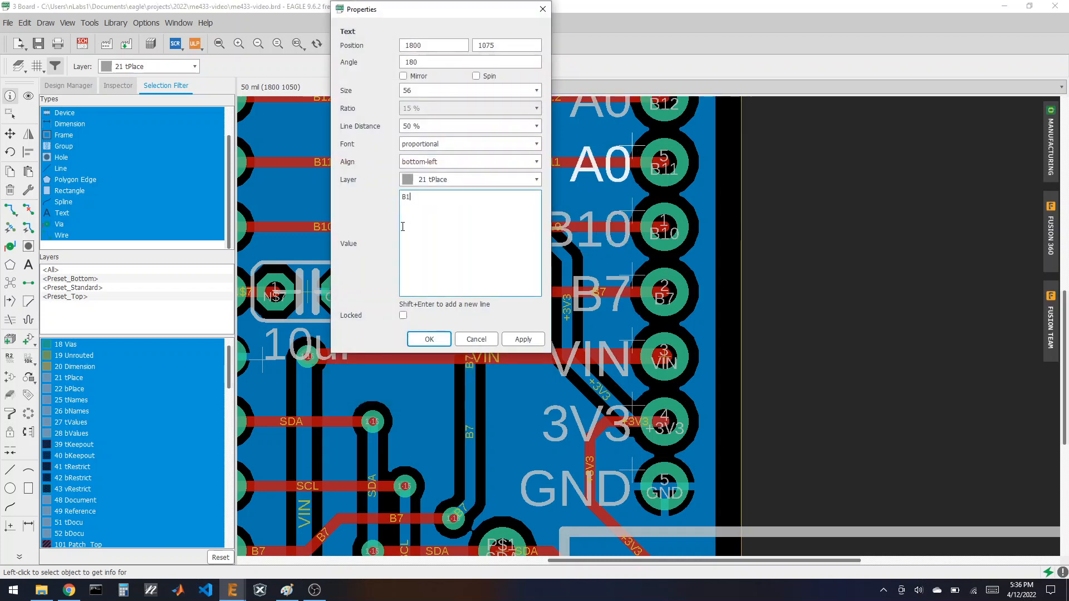
{"action": "type", "text": "1"}
{"action": "key", "text": "Return"}
- Change the text of the labels beside the right header's B12 and B13 pads to B12 and B13
{"action": "scroll", "coordinate": [420, 391], "scroll_direction": "down", "scroll_amount": 5}
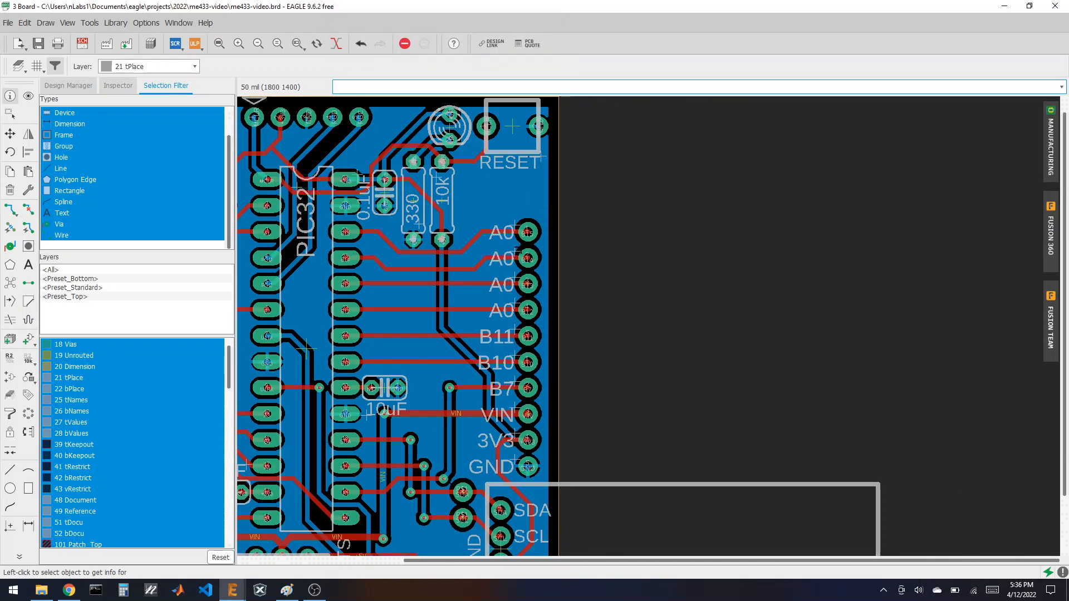
{"action": "scroll", "coordinate": [515, 253], "scroll_direction": "up", "scroll_amount": 5}
{"action": "left_click", "coordinate": [508, 369]}
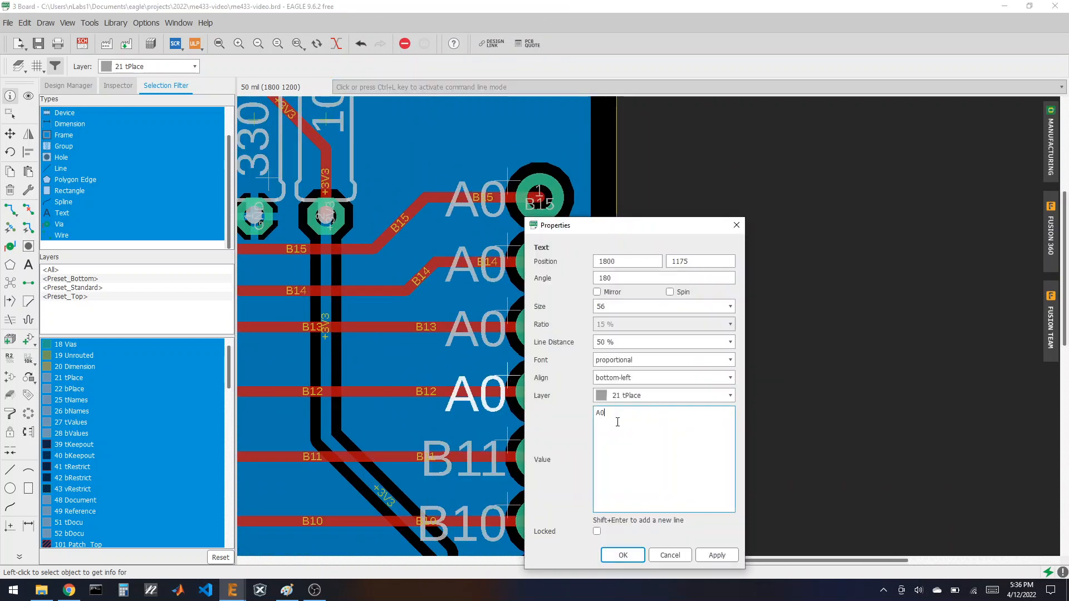
{"action": "type", "text": "B12"}
{"action": "key", "text": "Return"}
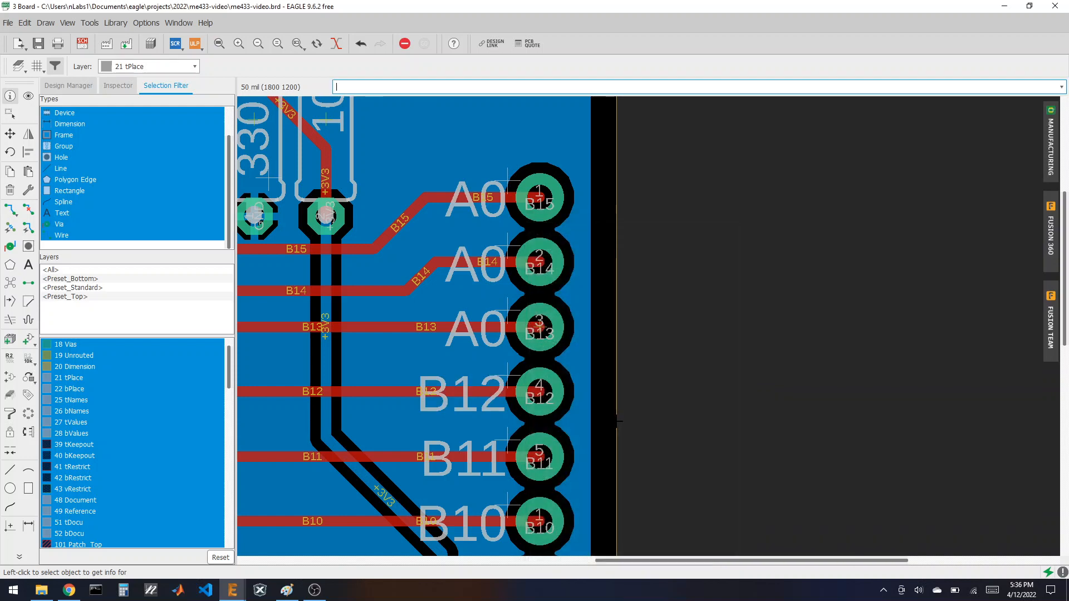
{"action": "left_click", "coordinate": [504, 312]}
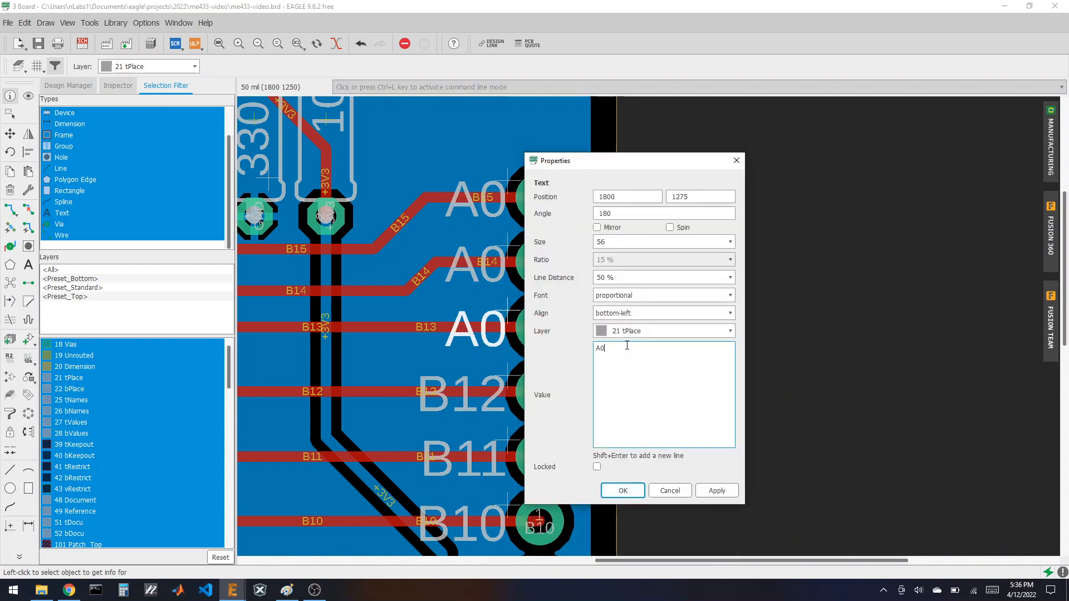
{"action": "type", "text": "B13"}
{"action": "key", "text": "Return"}
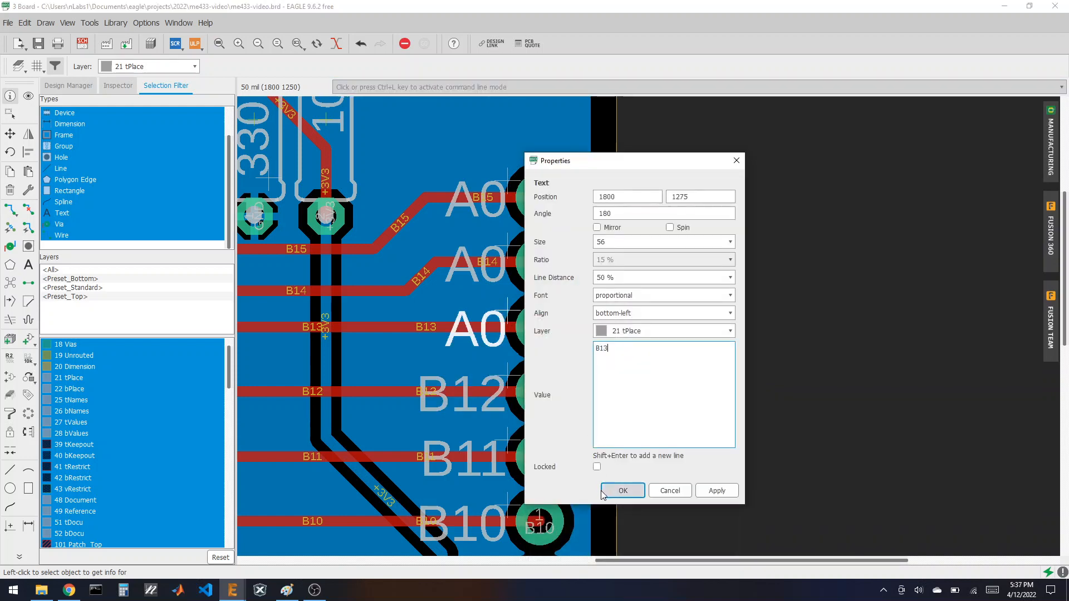
- Change the text of the labels beside the right header's B14 and B15 pads to B14 and B15
{"action": "left_click", "coordinate": [508, 249]}
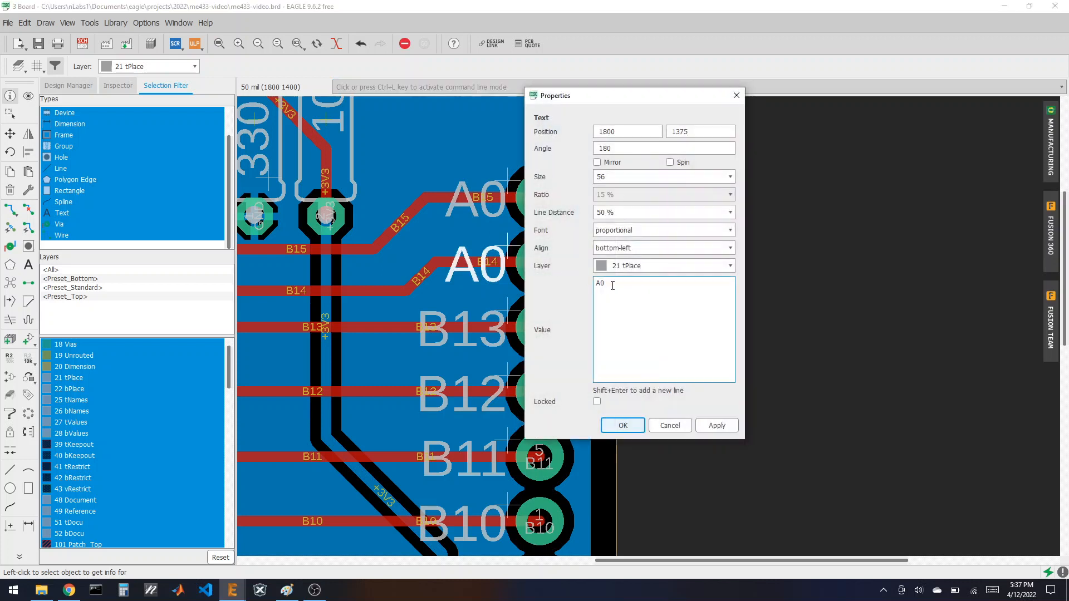
{"action": "type", "text": "4"}
{"action": "key", "text": "Return"}
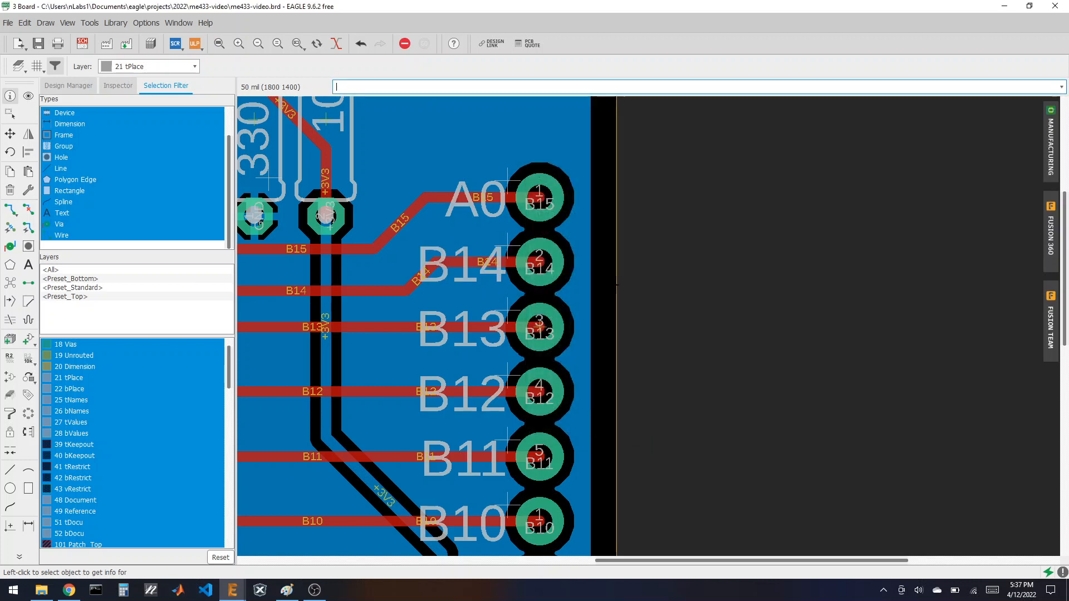
{"action": "left_click", "coordinate": [520, 192]}
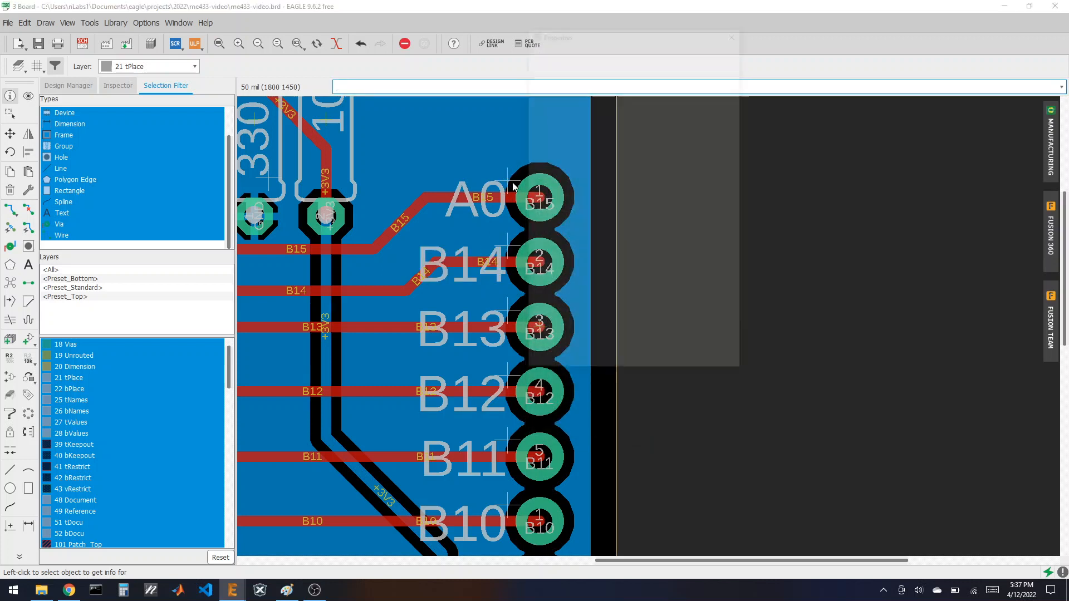
{"action": "key", "text": "BackSpace"}
{"action": "key", "text": "BackSpace"}
{"action": "type", "text": "B1"}
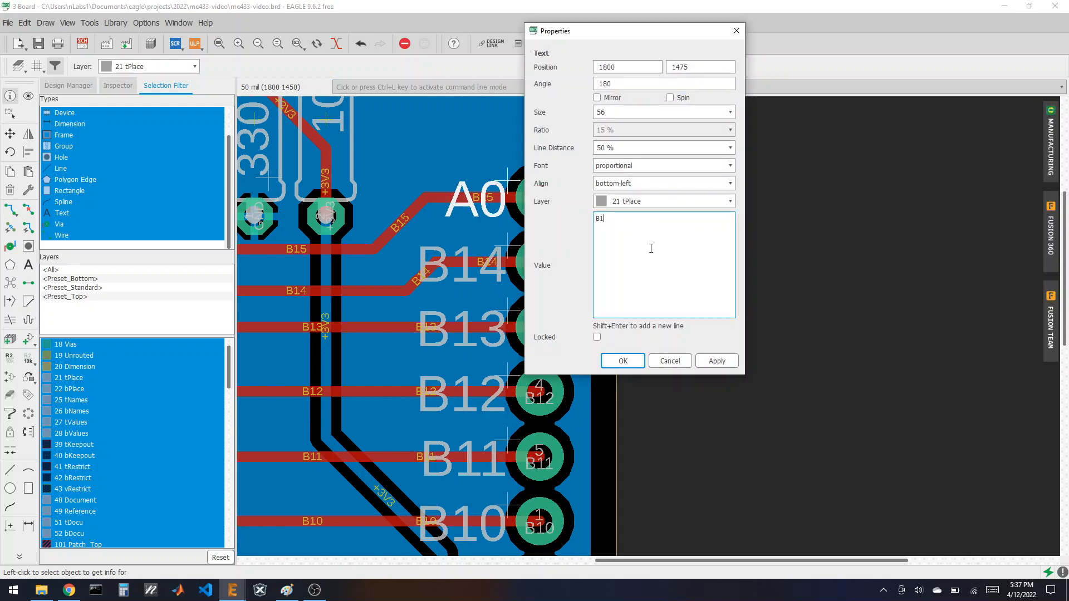
{"action": "type", "text": "5"}
{"action": "key", "text": "Return"}
{"action": "scroll", "coordinate": [540, 217], "scroll_direction": "down", "scroll_amount": 3}
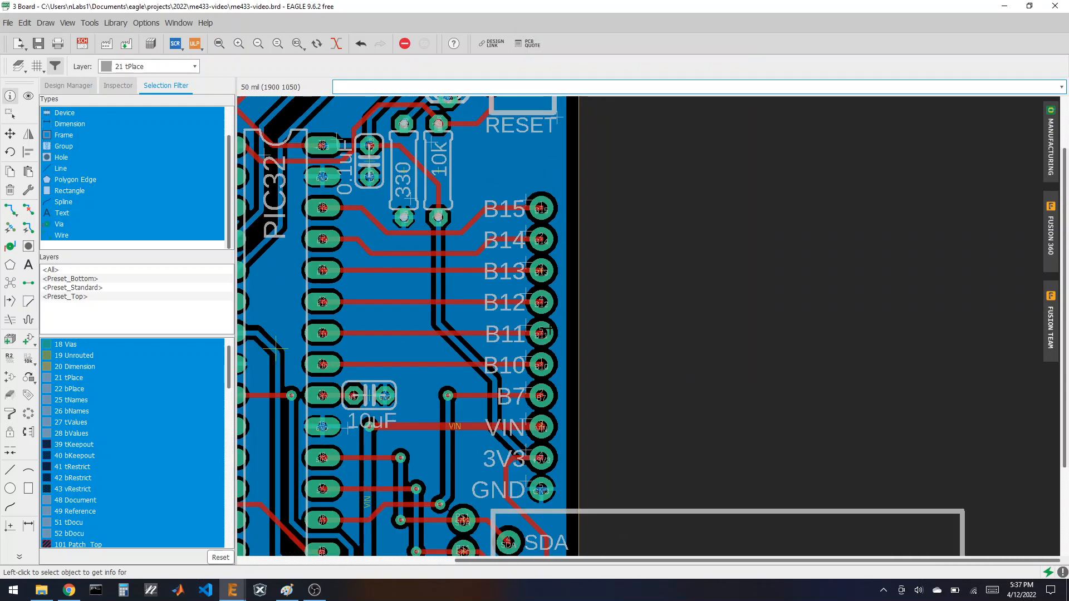
{"action": "scroll", "coordinate": [704, 327], "scroll_direction": "down", "scroll_amount": 5}
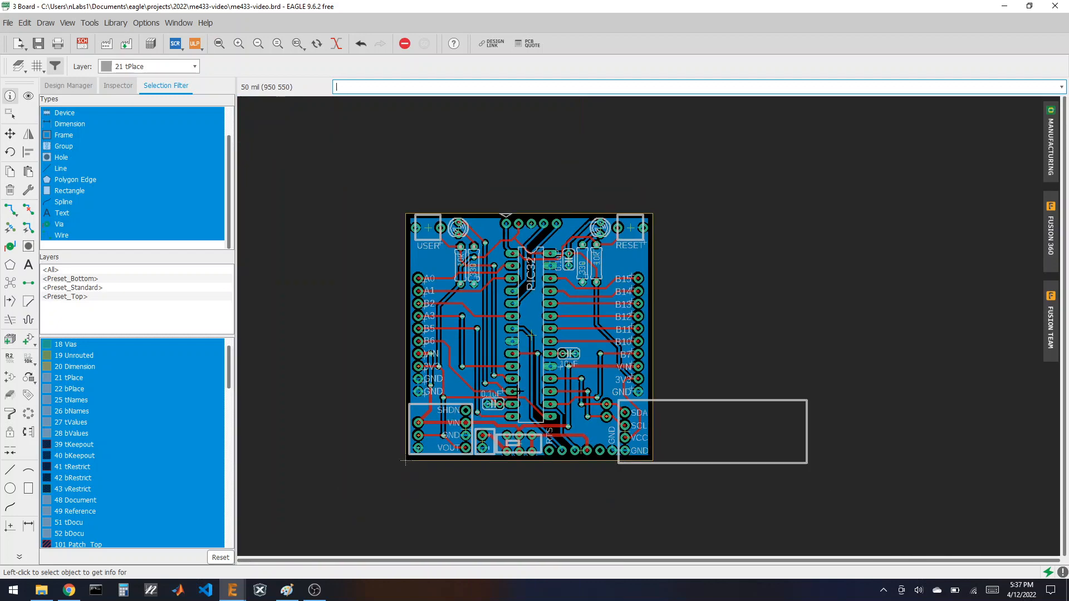
{"action": "scroll", "coordinate": [382, 382], "scroll_direction": "up", "scroll_amount": 3}
{"action": "scroll", "coordinate": [382, 382], "scroll_direction": "up", "scroll_amount": 3}
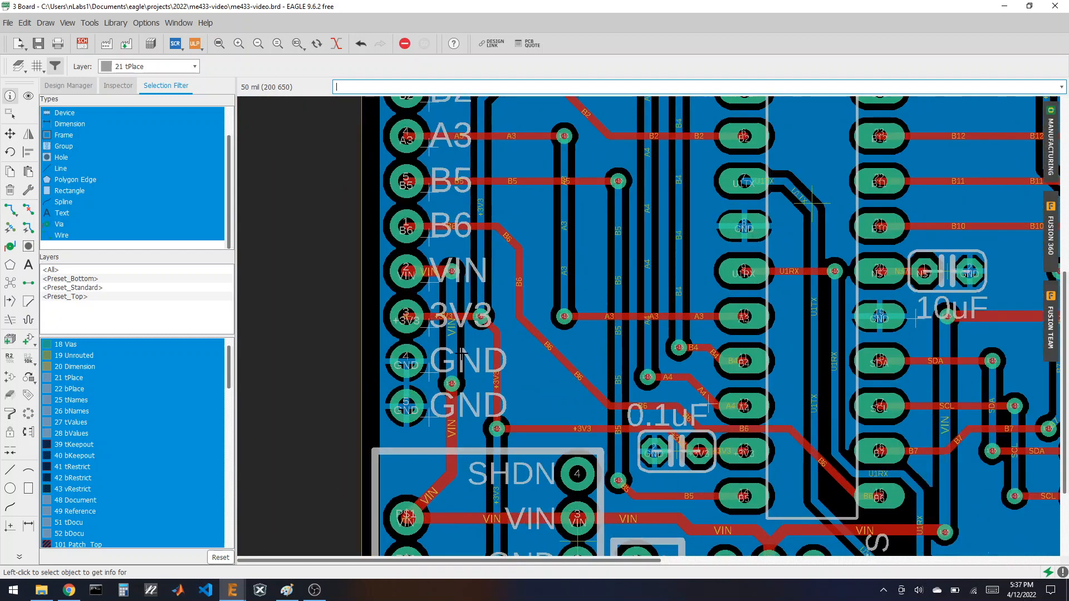
{"action": "scroll", "coordinate": [434, 390], "scroll_direction": "up", "scroll_amount": 2}
{"action": "scroll", "coordinate": [437, 260], "scroll_direction": "up", "scroll_amount": 2}
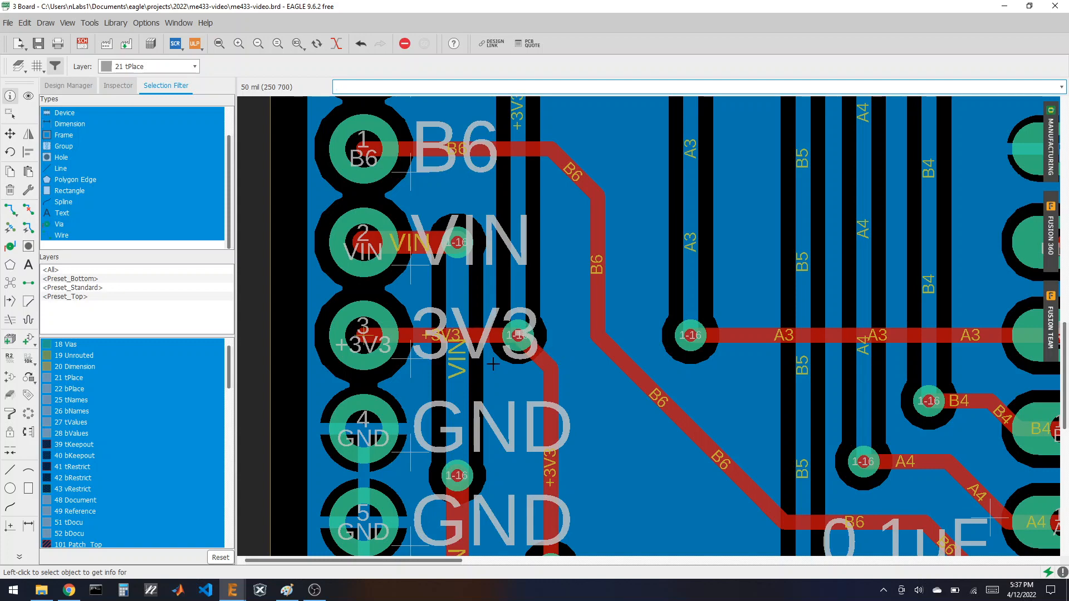
- Move the 10uF value label from below its capacitor to just above the capacitor outline
{"action": "scroll", "coordinate": [493, 364], "scroll_direction": "down", "scroll_amount": 5}
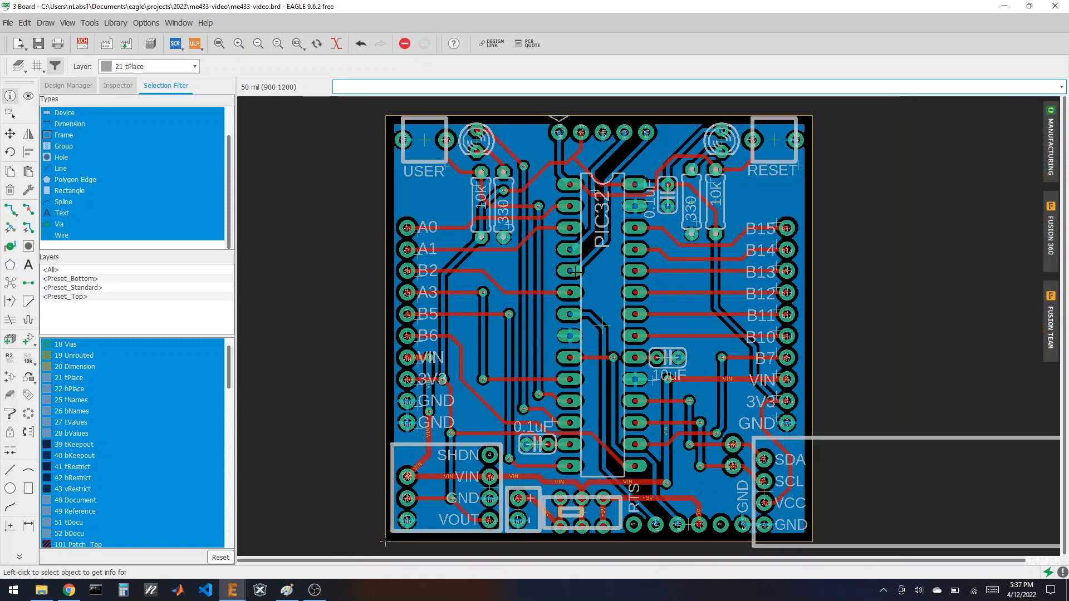
{"action": "scroll", "coordinate": [374, 223], "scroll_direction": "down", "scroll_amount": 2}
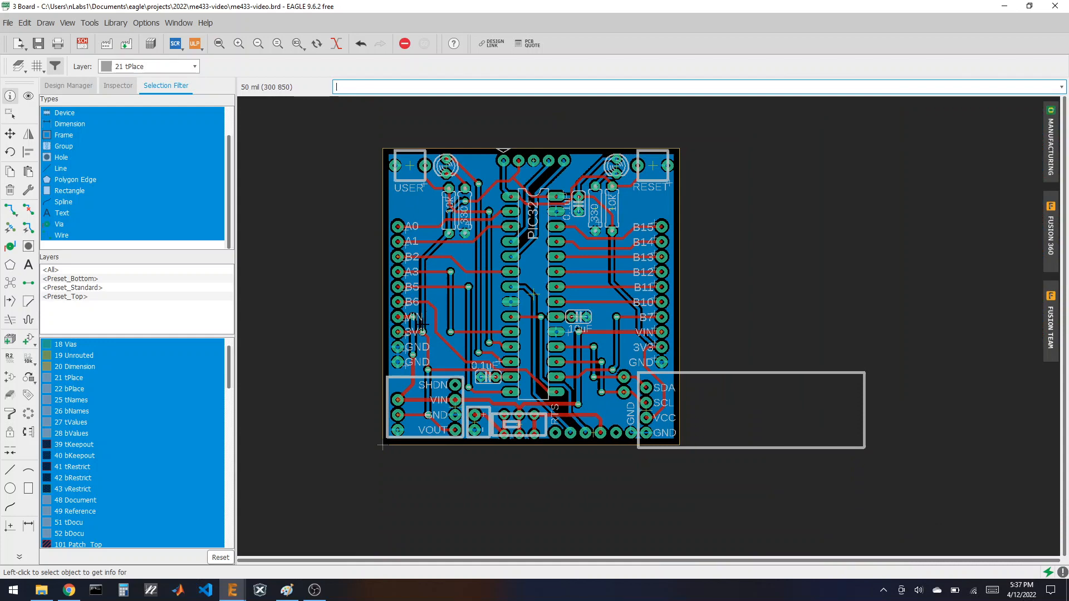
{"action": "scroll", "coordinate": [422, 322], "scroll_direction": "up", "scroll_amount": 2}
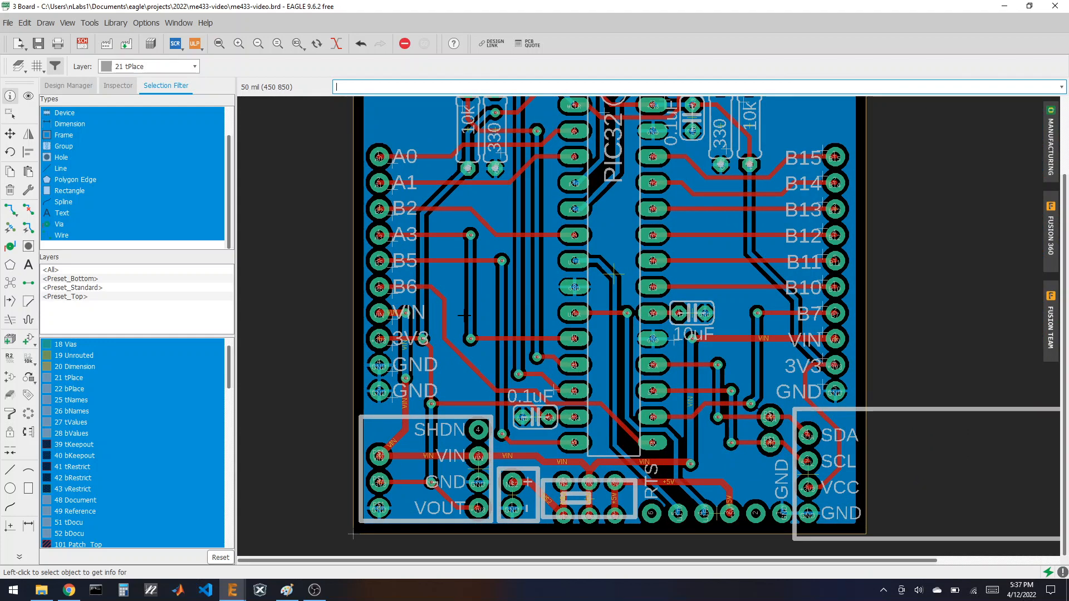
{"action": "scroll", "coordinate": [711, 361], "scroll_direction": "up", "scroll_amount": 2}
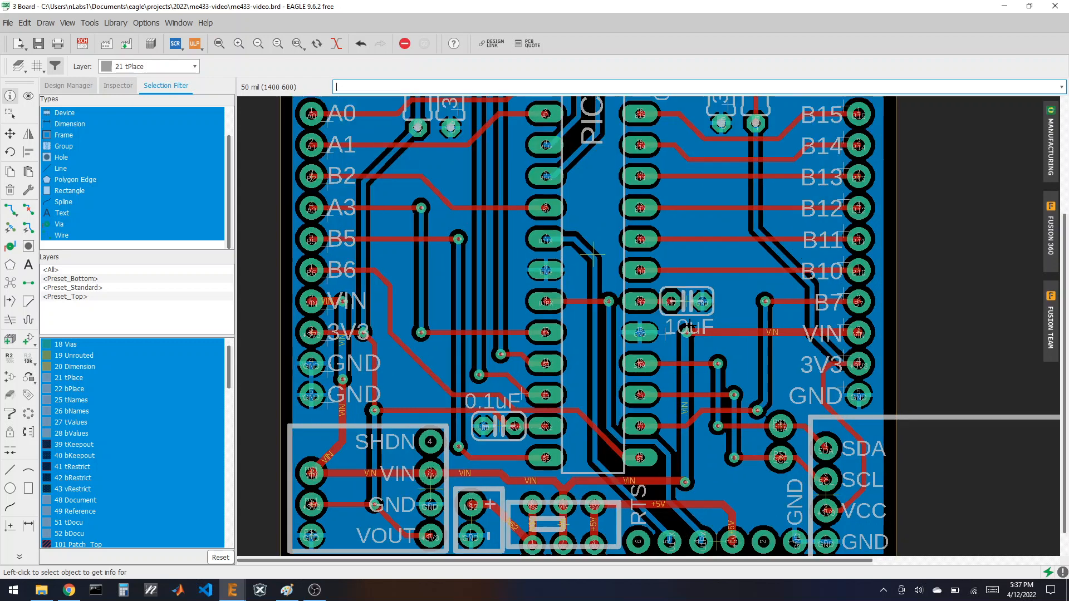
{"action": "left_click", "coordinate": [10, 134]}
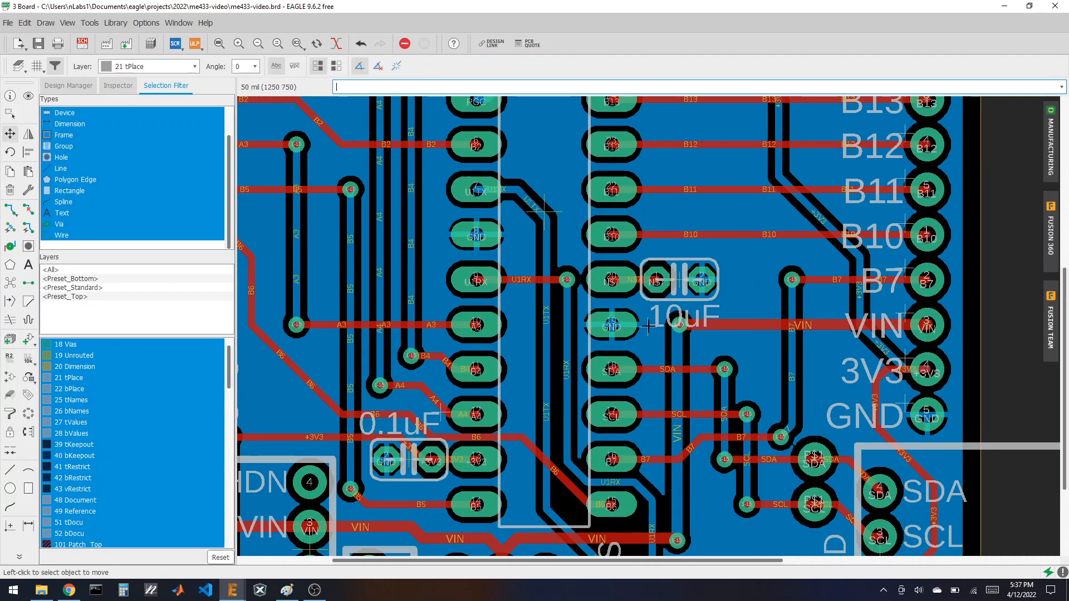
{"action": "left_click", "coordinate": [648, 327]}
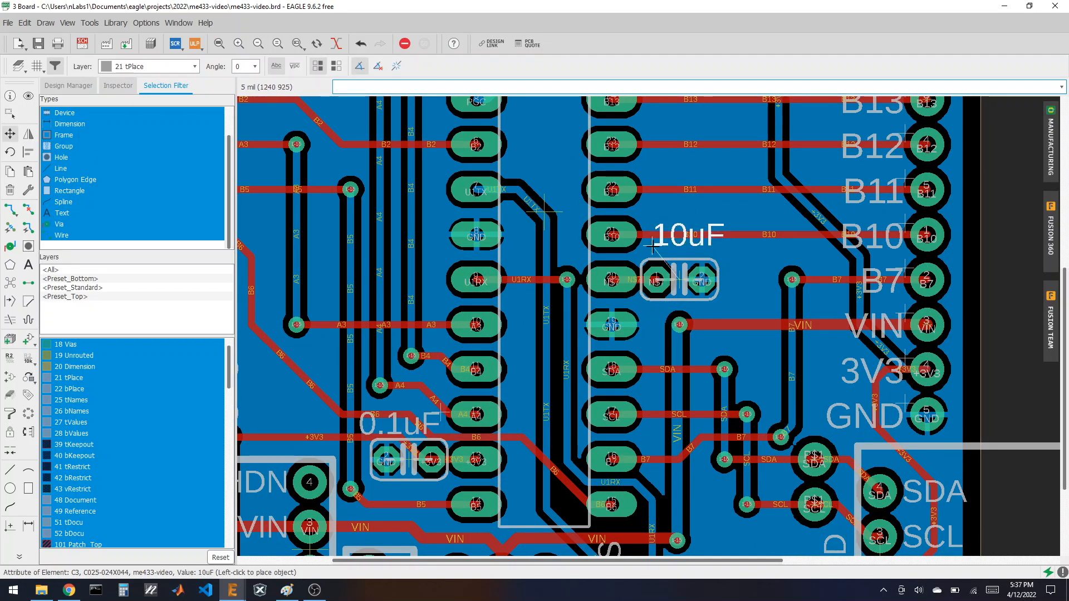
{"action": "left_click", "coordinate": [645, 253]}
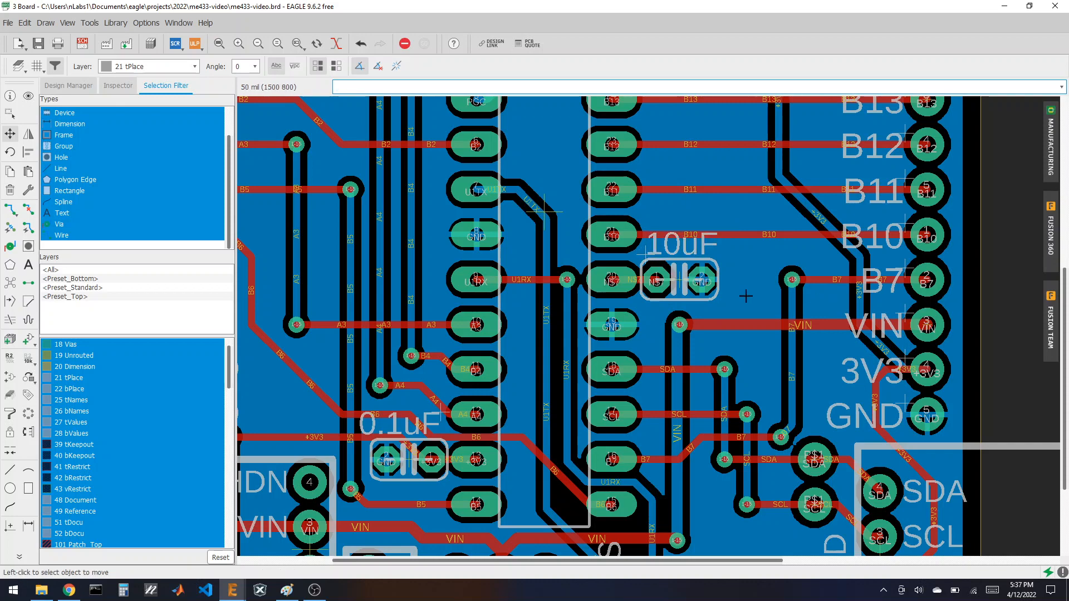
- Move the 0.1uF value label of the capacitor beside the PIC32's pins 27 and 28 to directly below its outline
{"action": "scroll", "coordinate": [825, 302], "scroll_direction": "down", "scroll_amount": 2}
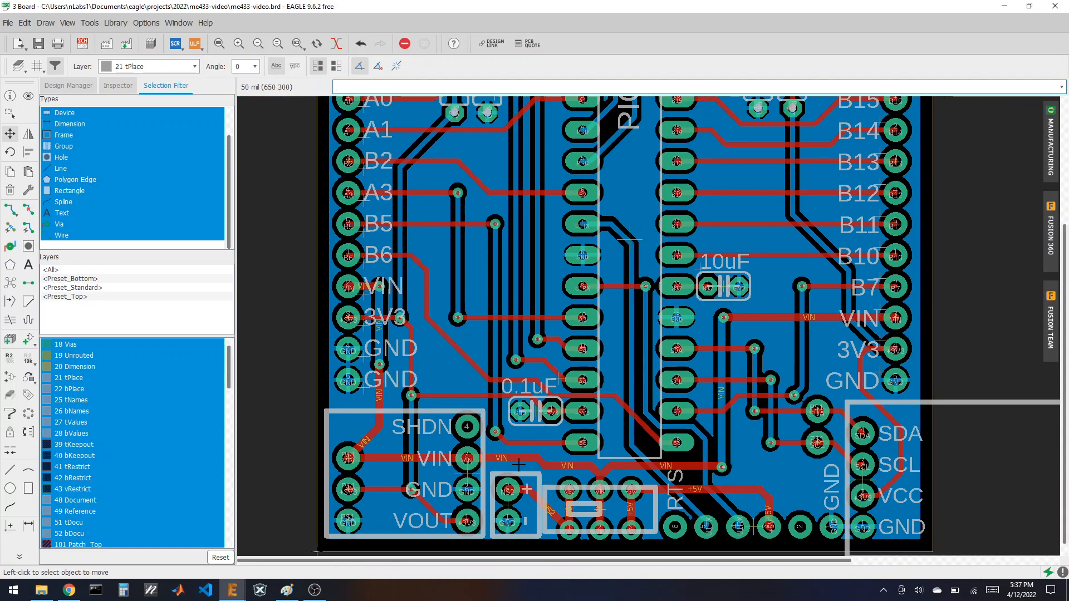
{"action": "scroll", "coordinate": [518, 465], "scroll_direction": "down", "scroll_amount": 2}
{"action": "scroll", "coordinate": [645, 167], "scroll_direction": "up", "scroll_amount": 4}
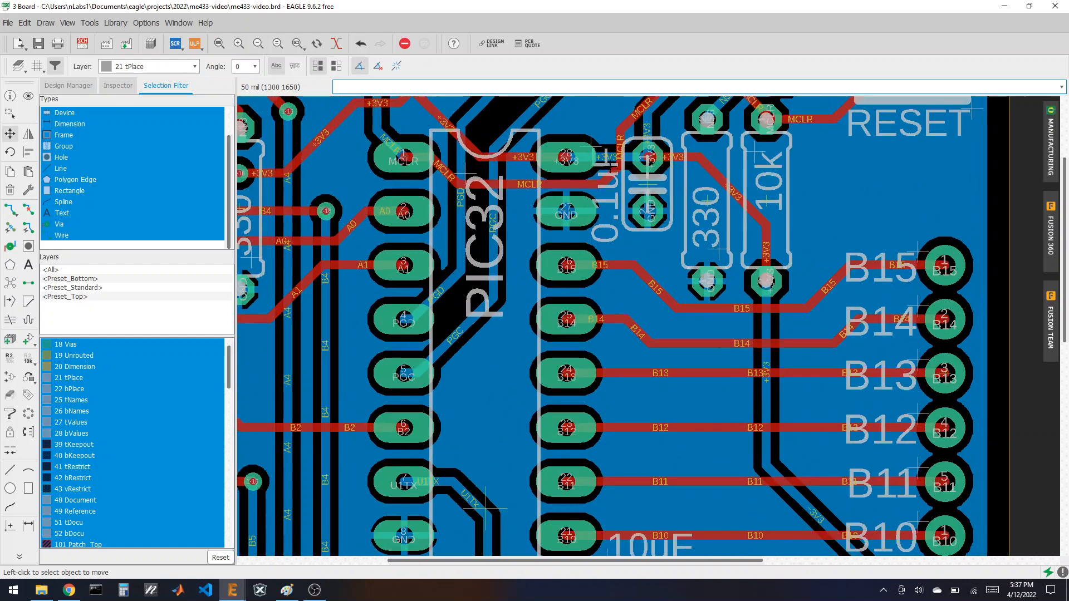
{"action": "scroll", "coordinate": [651, 170], "scroll_direction": "up", "scroll_amount": 1}
{"action": "left_click", "coordinate": [589, 134]}
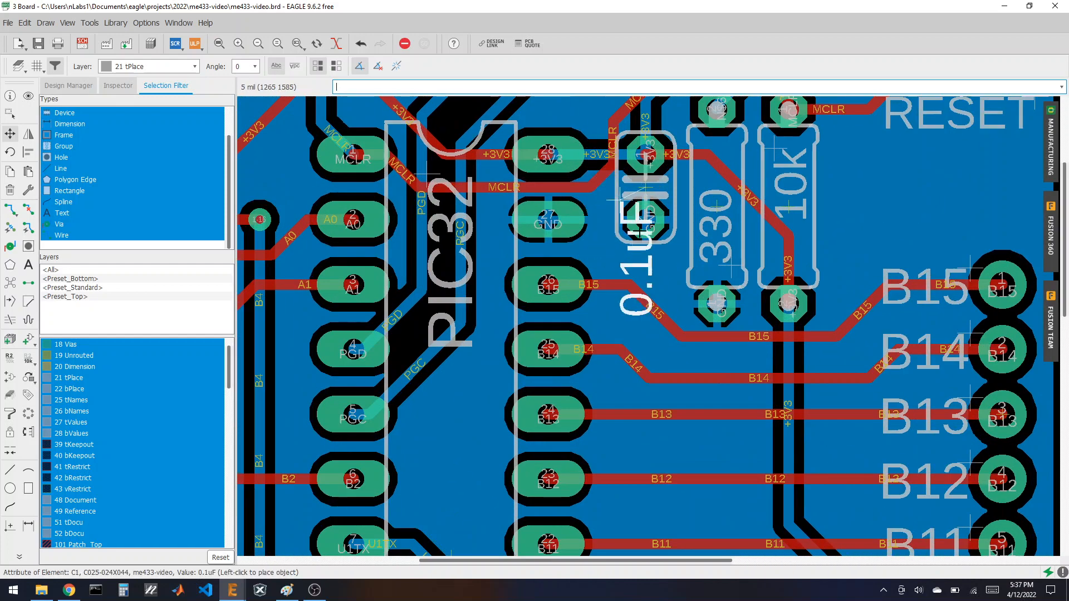
{"action": "left_click", "coordinate": [639, 248]}
- Place a "+" silkscreen text at the upper right of the LED beside the USER button, near its anode pad
{"action": "scroll", "coordinate": [771, 256], "scroll_direction": "down", "scroll_amount": 2}
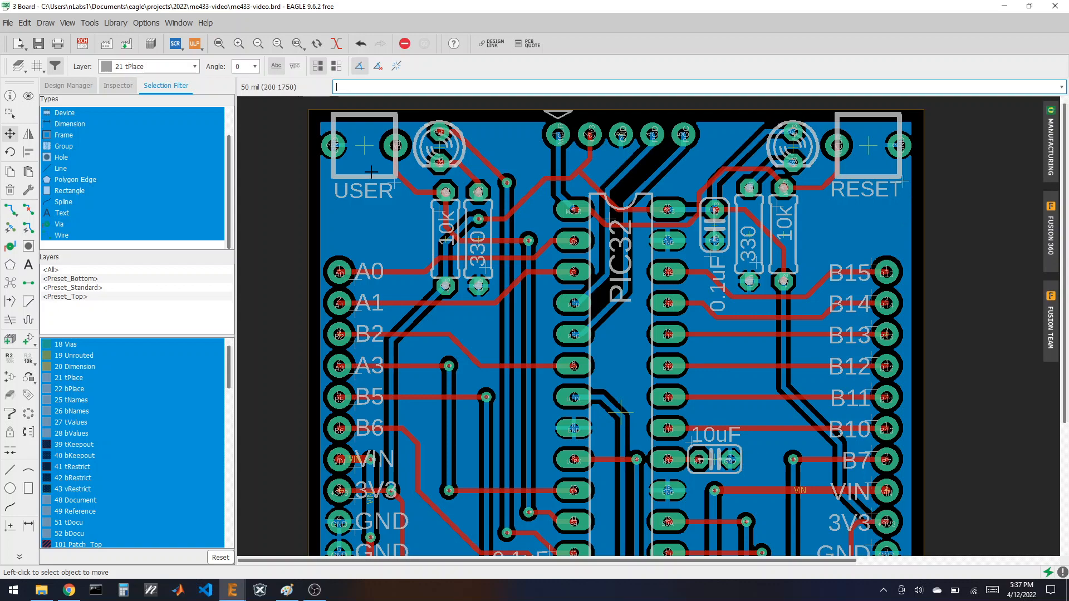
{"action": "scroll", "coordinate": [450, 143], "scroll_direction": "up", "scroll_amount": 4}
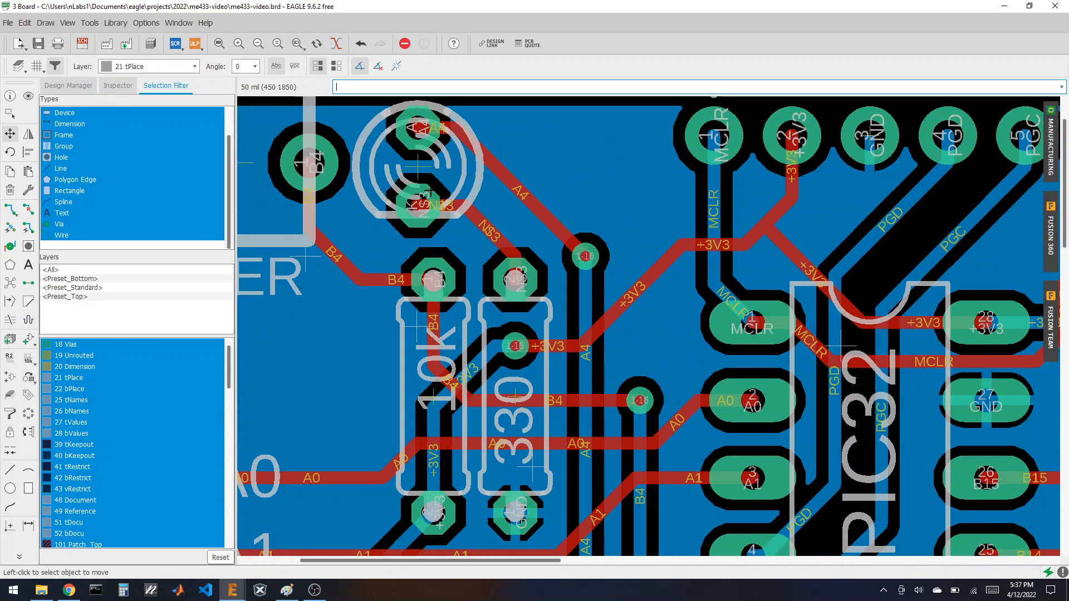
{"action": "scroll", "coordinate": [448, 156], "scroll_direction": "up", "scroll_amount": 3}
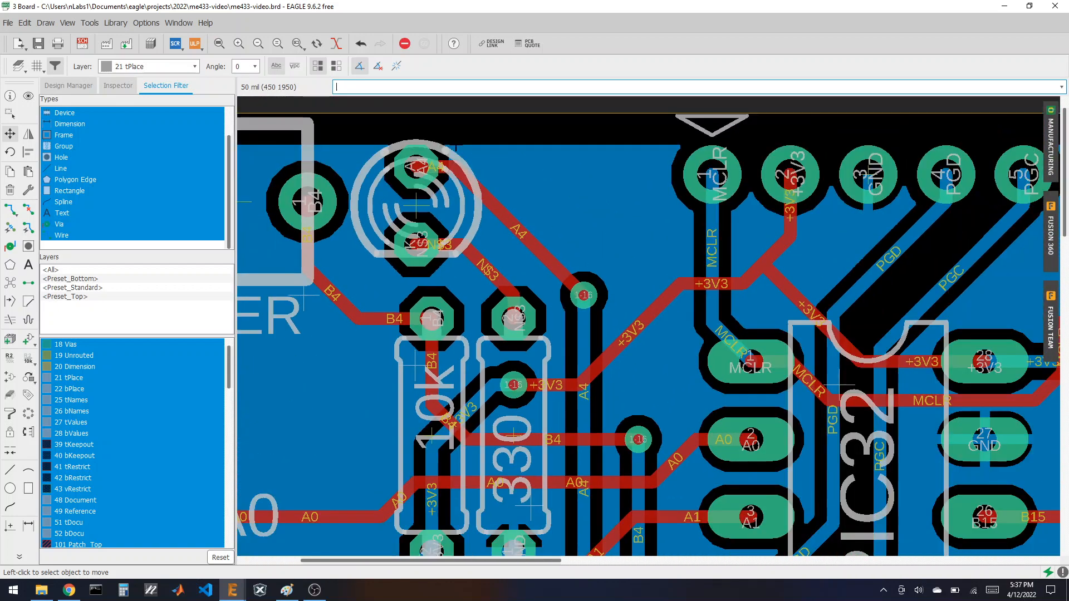
{"action": "scroll", "coordinate": [448, 156], "scroll_direction": "up", "scroll_amount": 1}
{"action": "scroll", "coordinate": [573, 220], "scroll_direction": "down", "scroll_amount": 1}
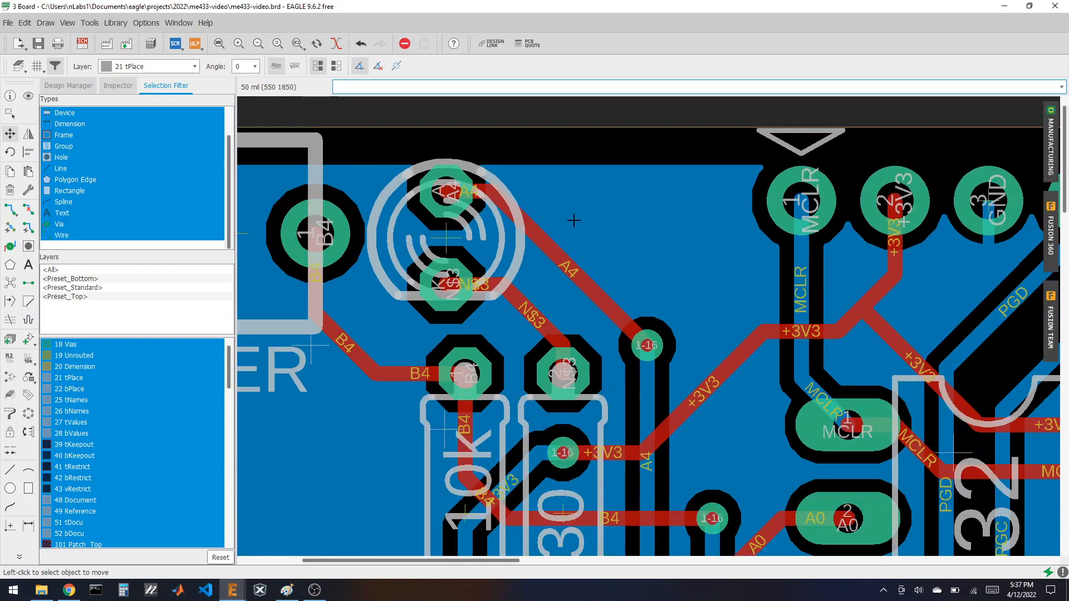
{"action": "scroll", "coordinate": [583, 212], "scroll_direction": "down", "scroll_amount": 1}
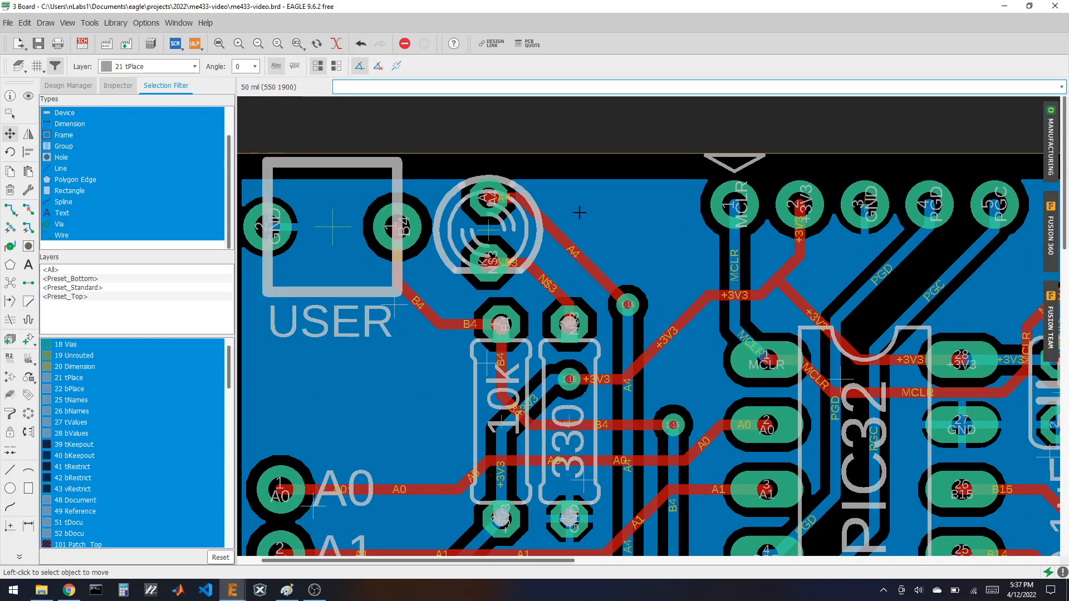
{"action": "scroll", "coordinate": [579, 212], "scroll_direction": "up", "scroll_amount": 1}
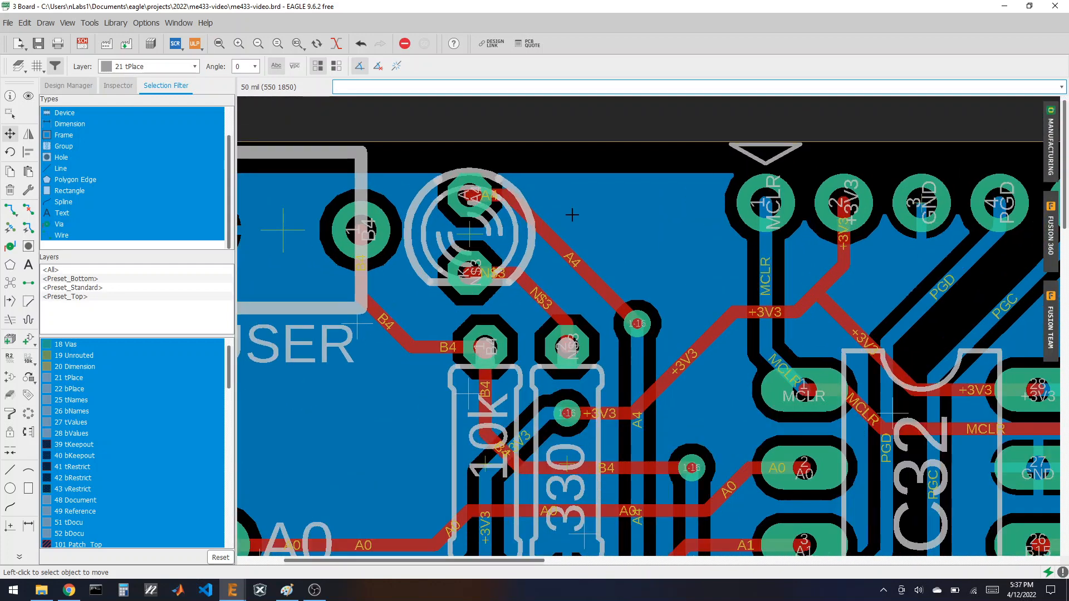
{"action": "left_click", "coordinate": [29, 265]}
{"action": "type", "text": "+"}
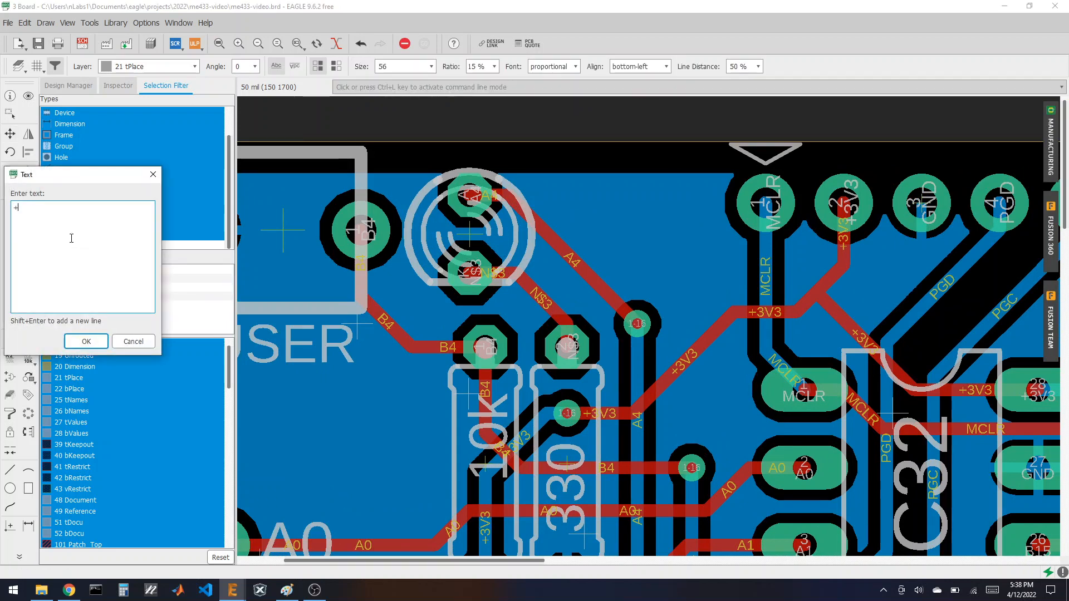
{"action": "left_click", "coordinate": [87, 341]}
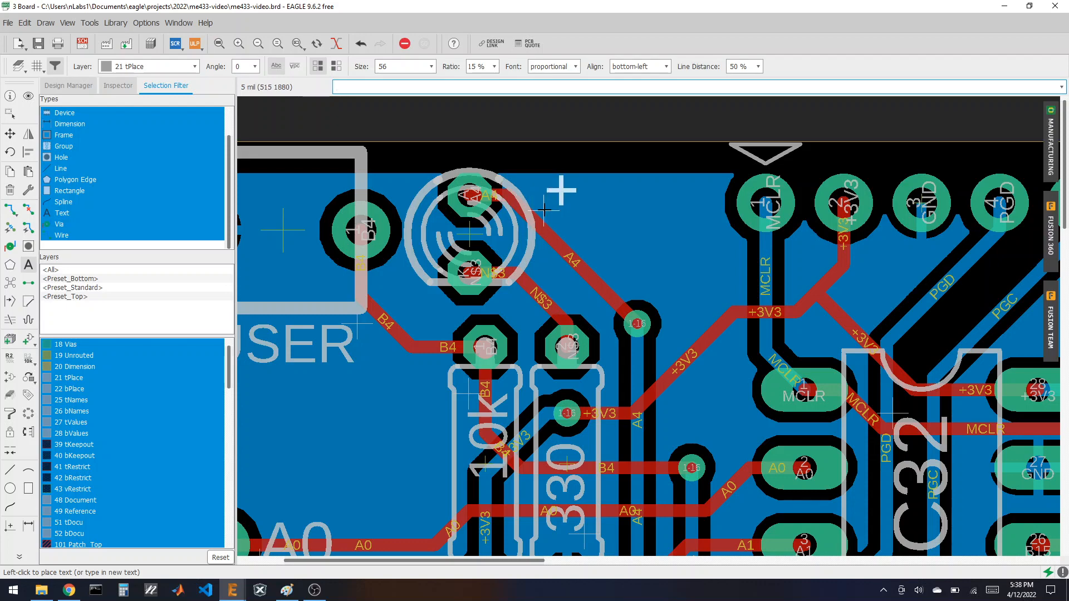
{"action": "left_click", "coordinate": [518, 192], "text": "alt"}
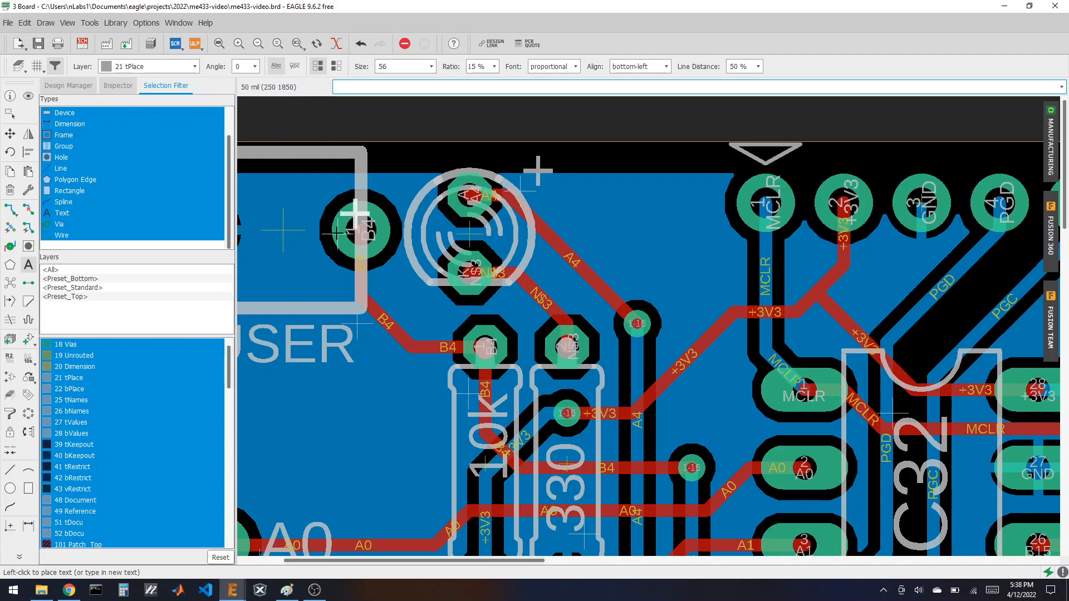
- Place another "+" text at the upper left of the LED beside the RESET button and save the board
{"action": "scroll", "coordinate": [335, 235], "scroll_direction": "down", "scroll_amount": 4}
{"action": "scroll", "coordinate": [844, 207], "scroll_direction": "up", "scroll_amount": 3}
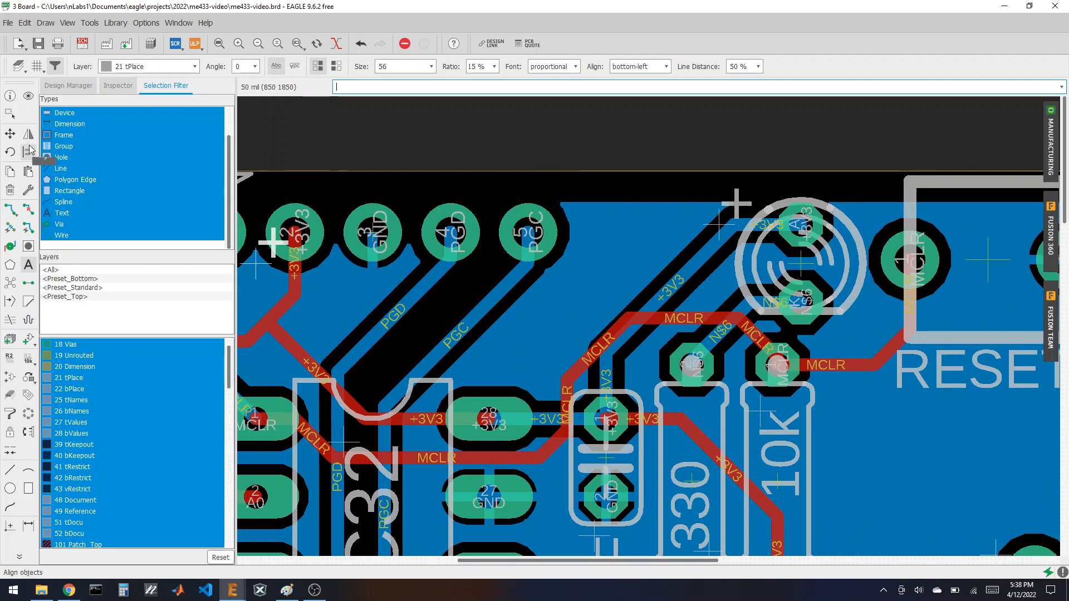
{"action": "left_click", "coordinate": [10, 133]}
{"action": "left_click", "coordinate": [37, 43]}
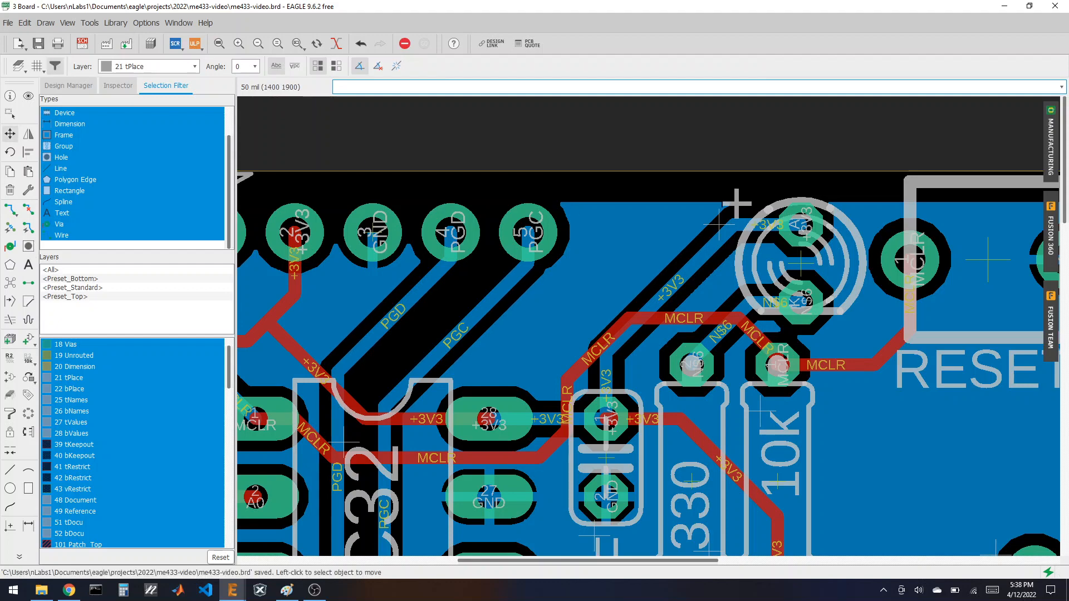
- Draw a silkscreen triangle about 50 mil wide and 25 mil high below the top header's MCLR pad, pointing at the pad
{"action": "scroll", "coordinate": [737, 204], "scroll_direction": "down", "scroll_amount": 5}
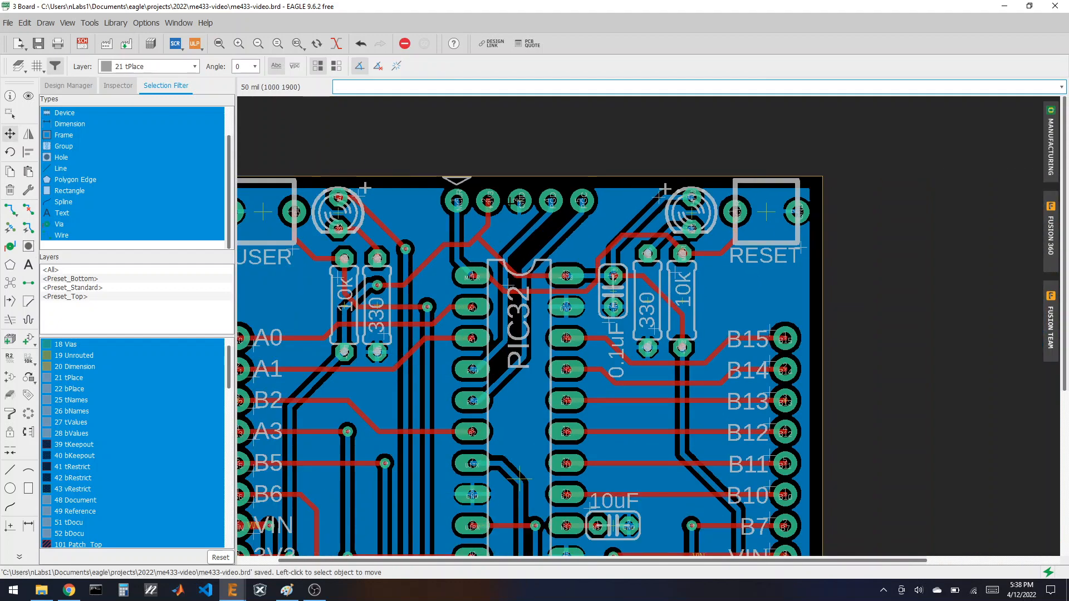
{"action": "scroll", "coordinate": [469, 189], "scroll_direction": "up", "scroll_amount": 3}
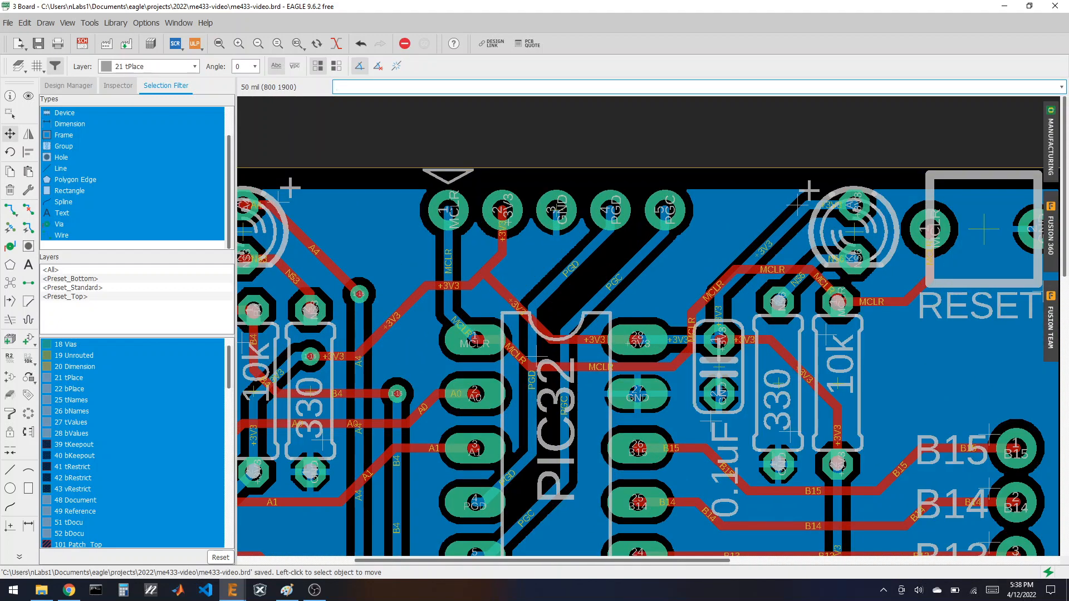
{"action": "scroll", "coordinate": [579, 171], "scroll_direction": "down", "scroll_amount": 6}
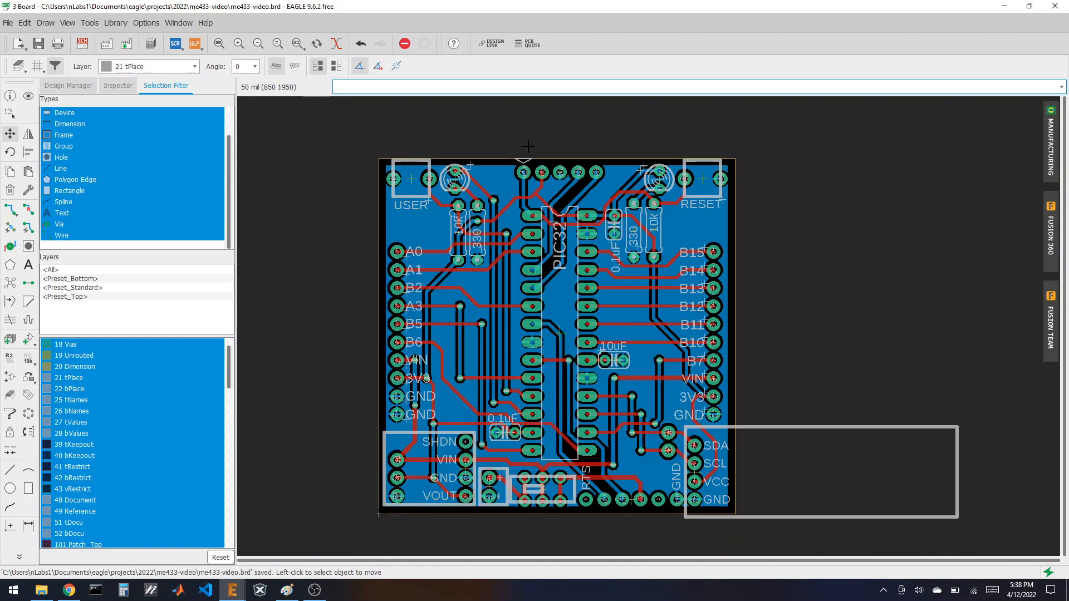
{"action": "scroll", "coordinate": [527, 146], "scroll_direction": "up", "scroll_amount": 6}
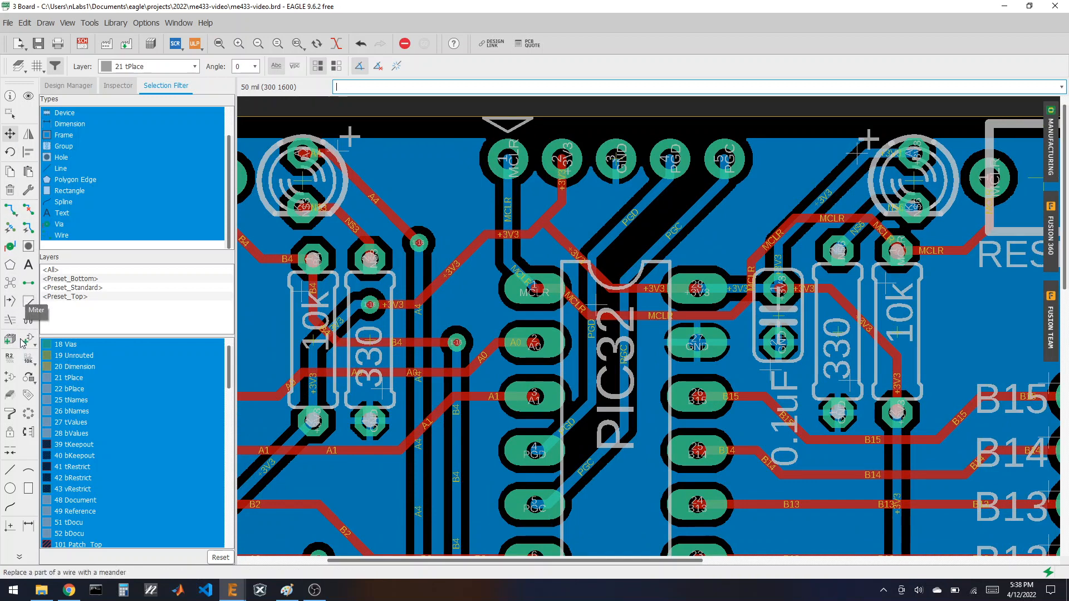
{"action": "left_click", "coordinate": [10, 469]}
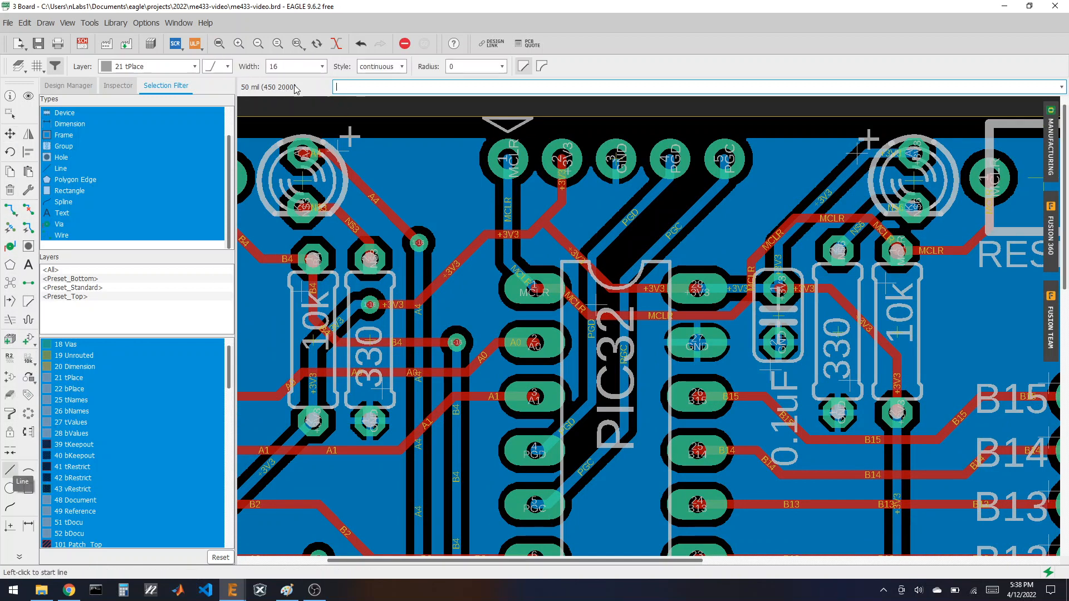
{"action": "scroll", "coordinate": [537, 191], "scroll_direction": "up", "scroll_amount": 5}
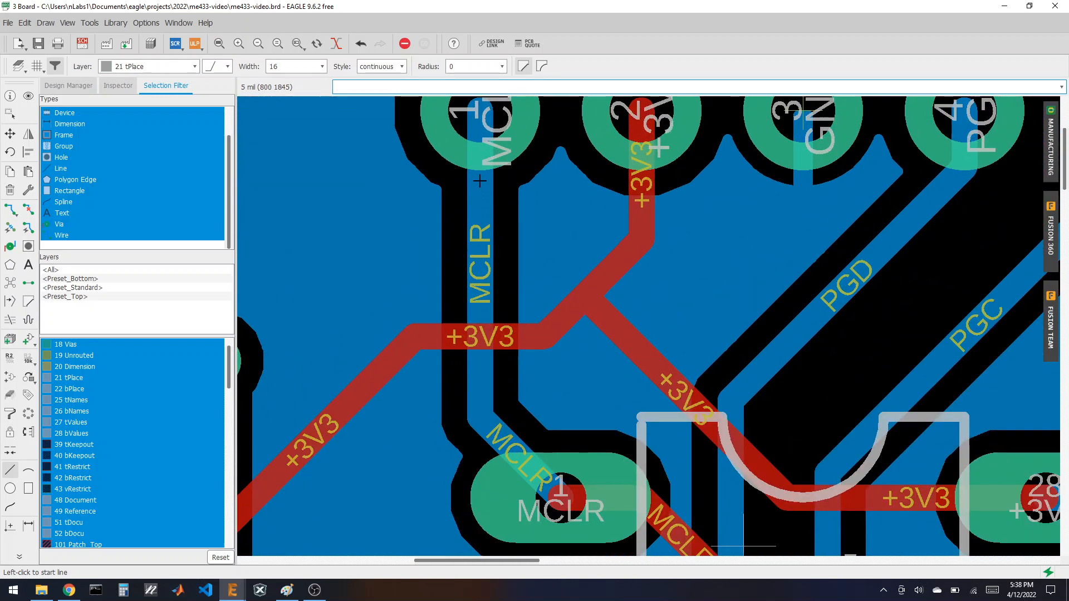
{"action": "left_click", "coordinate": [479, 181]}
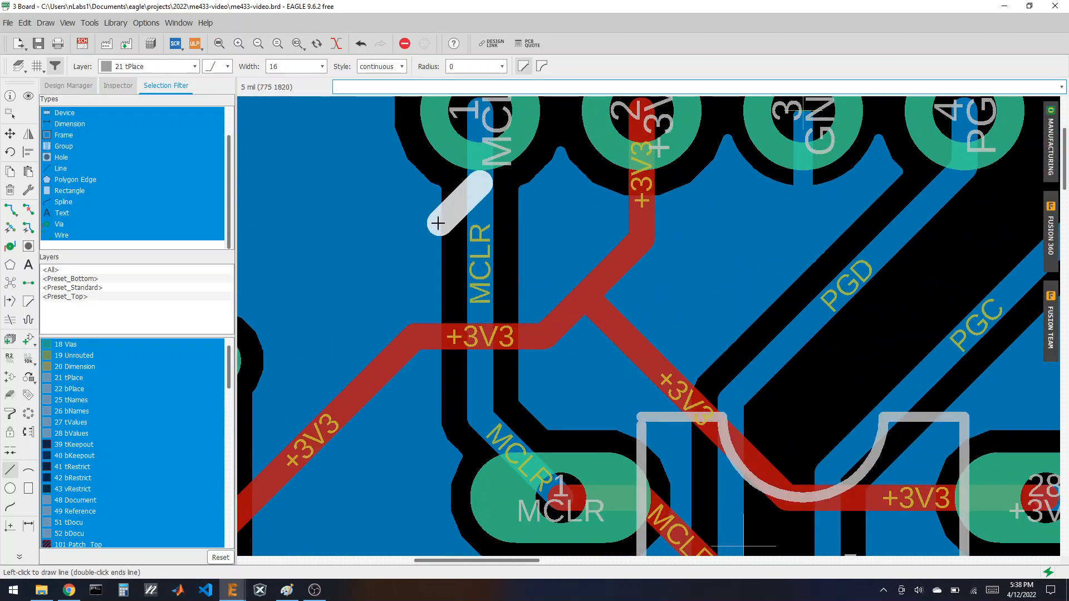
{"action": "left_click", "coordinate": [438, 223]}
{"action": "left_click", "coordinate": [504, 223]}
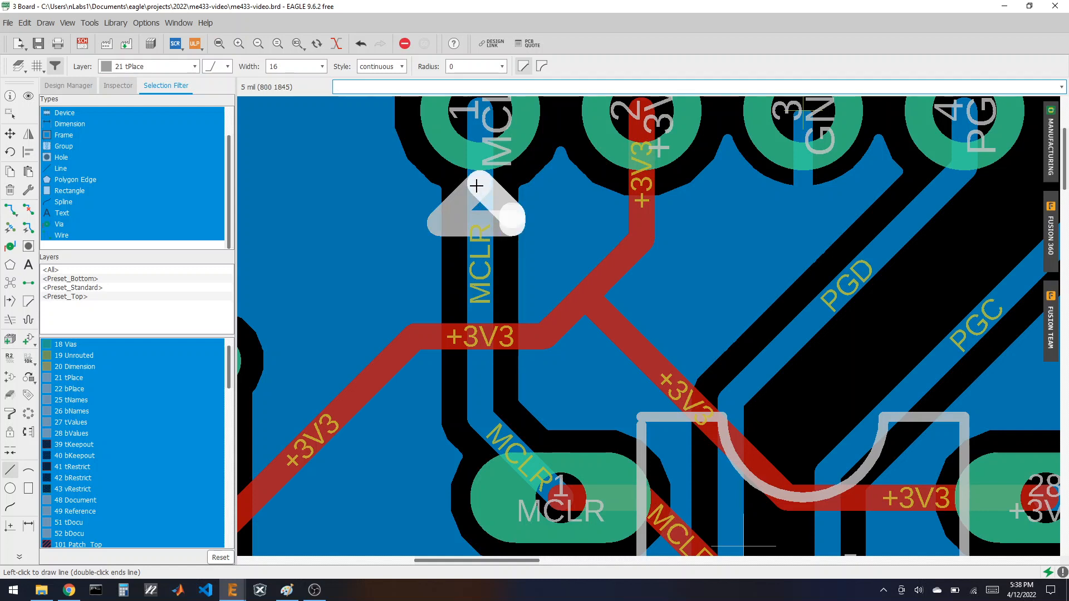
{"action": "left_click", "coordinate": [521, 224]}
{"action": "left_click", "coordinate": [480, 184]}
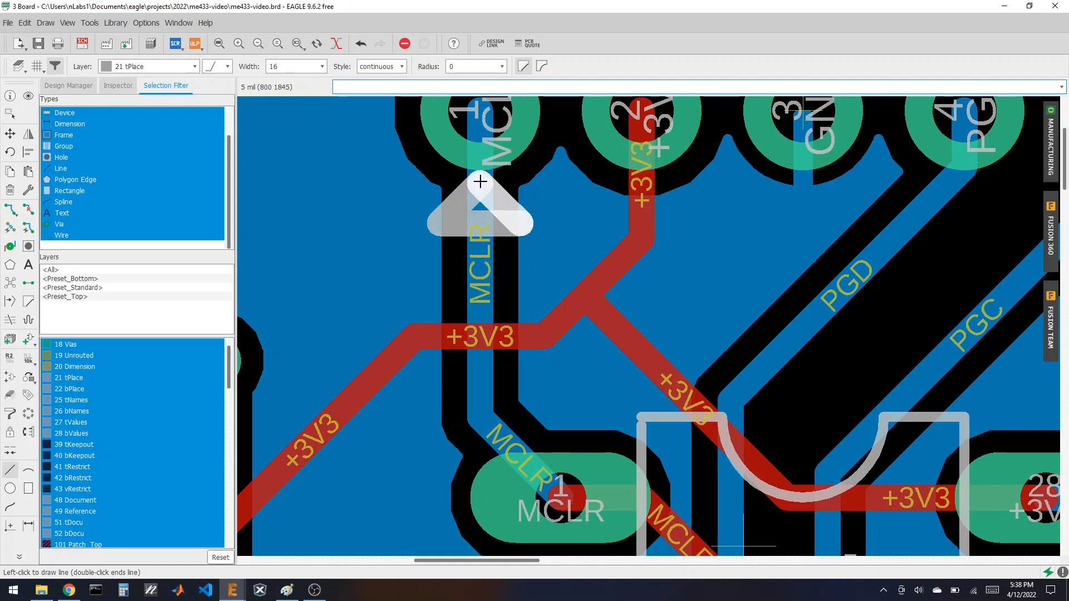
{"action": "left_click", "coordinate": [479, 182]}
{"action": "scroll", "coordinate": [377, 184], "scroll_direction": "down", "scroll_amount": 4}
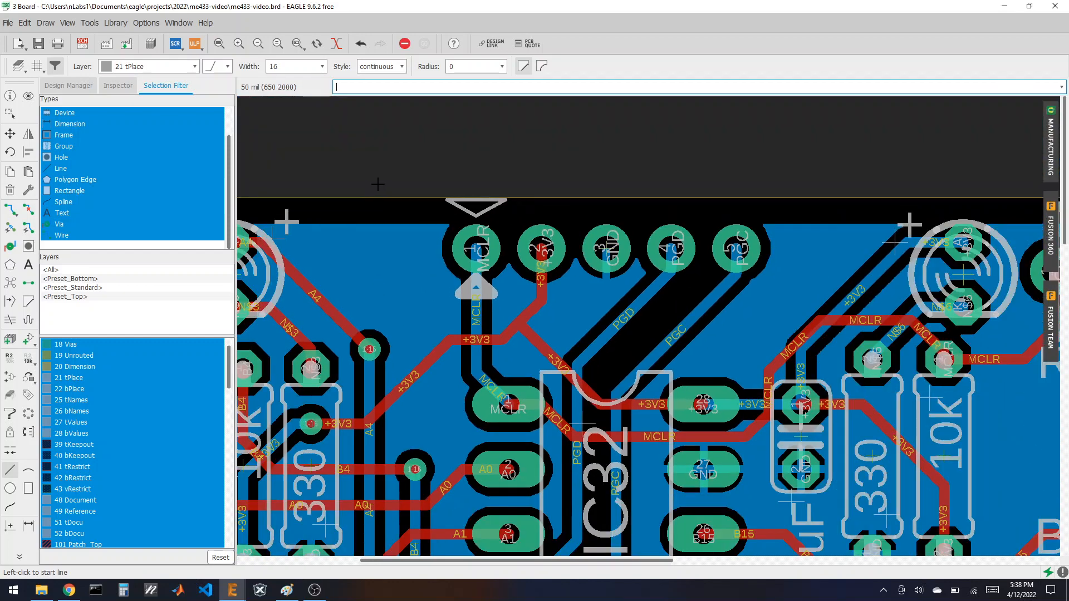
{"action": "scroll", "coordinate": [377, 183], "scroll_direction": "down", "scroll_amount": 4}
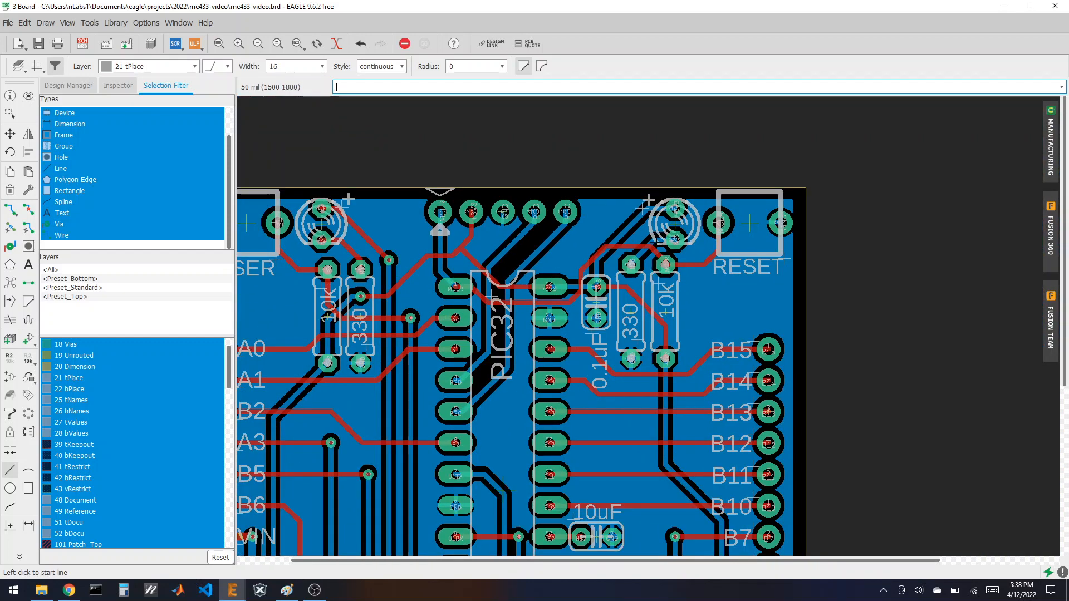
{"action": "scroll", "coordinate": [499, 143], "scroll_direction": "down", "scroll_amount": 4}
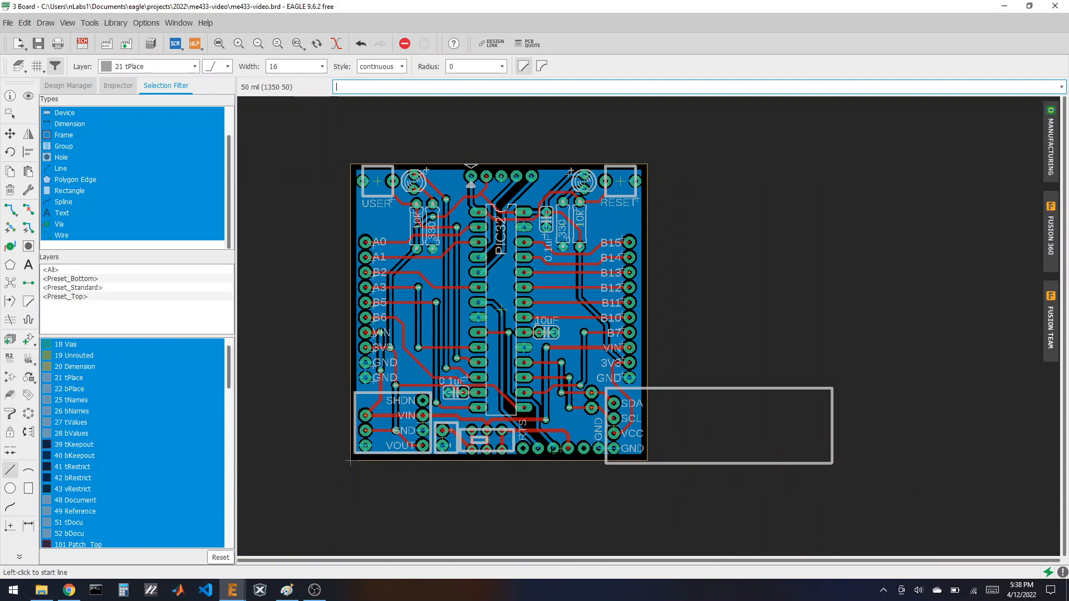
{"action": "scroll", "coordinate": [554, 446], "scroll_direction": "up", "scroll_amount": 4}
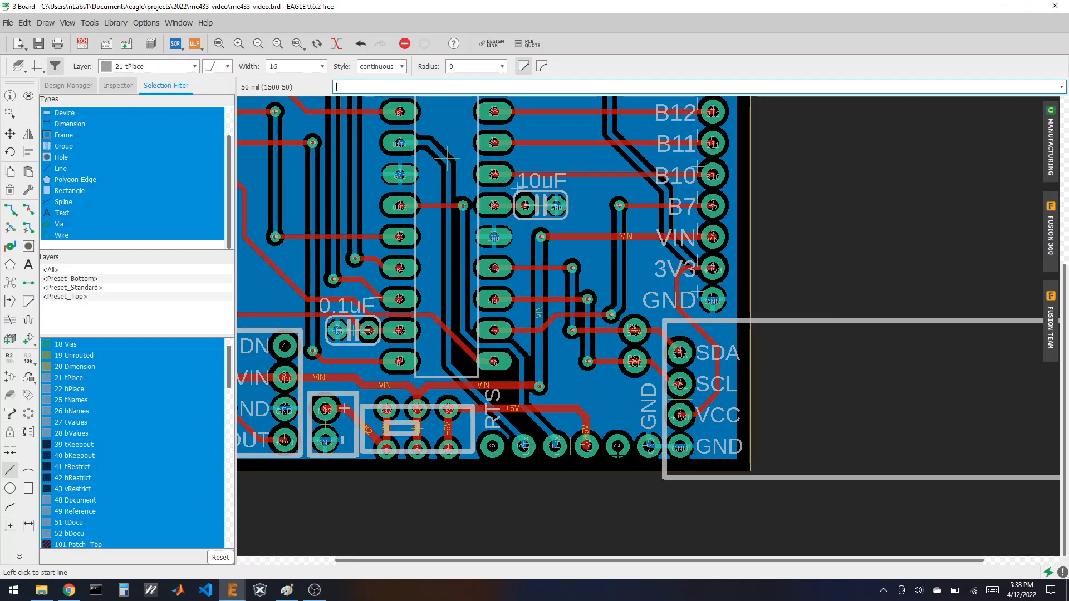
{"action": "scroll", "coordinate": [618, 455], "scroll_direction": "down", "scroll_amount": 2}
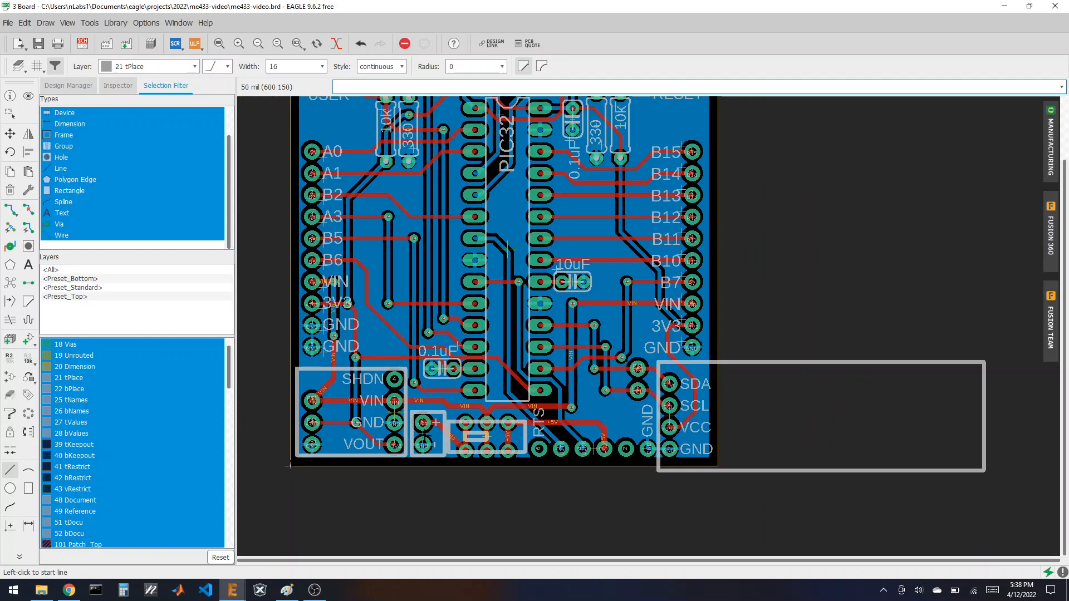
- Copy the lowest GND label of the left header to about (140, 70), beside the GND pad in the regulator outline
{"action": "scroll", "coordinate": [422, 437], "scroll_direction": "up", "scroll_amount": 3}
{"action": "scroll", "coordinate": [494, 411], "scroll_direction": "down", "scroll_amount": 2}
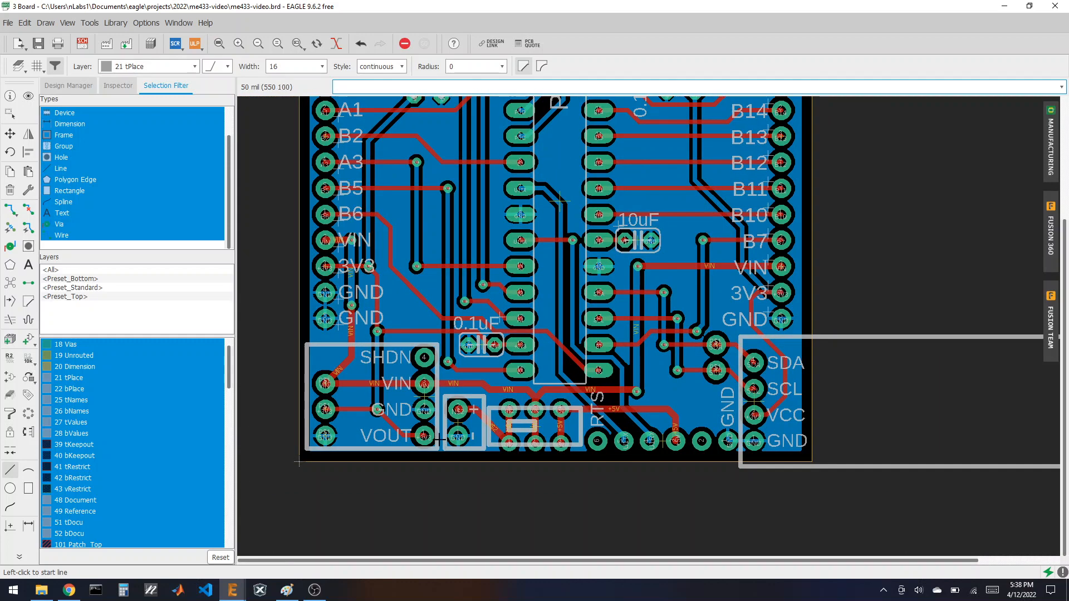
{"action": "scroll", "coordinate": [299, 461], "scroll_direction": "up", "scroll_amount": 3}
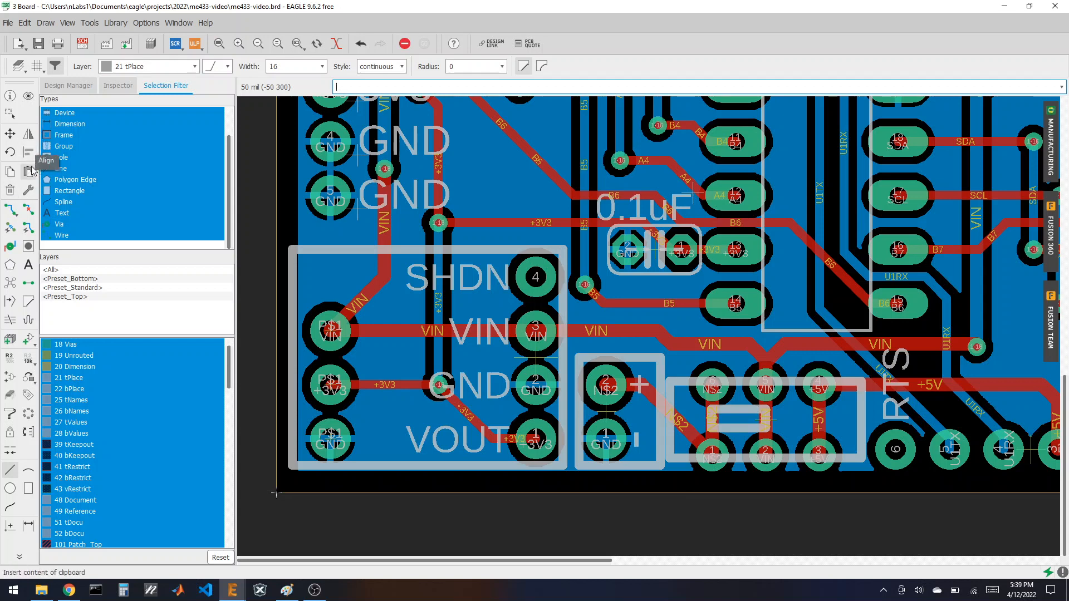
{"action": "left_click", "coordinate": [10, 171]}
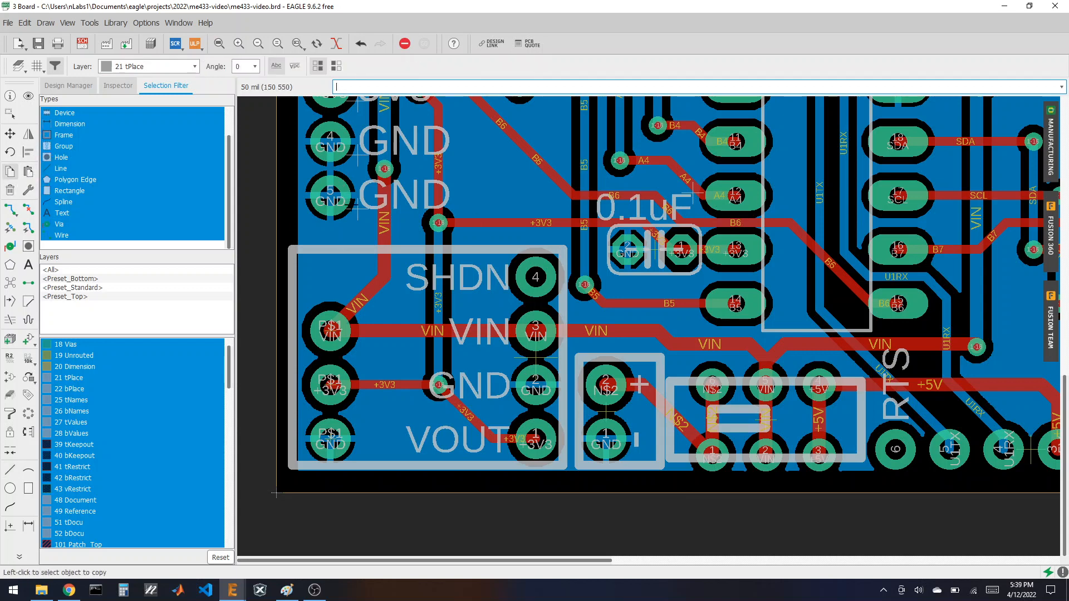
{"action": "left_click", "coordinate": [356, 208]}
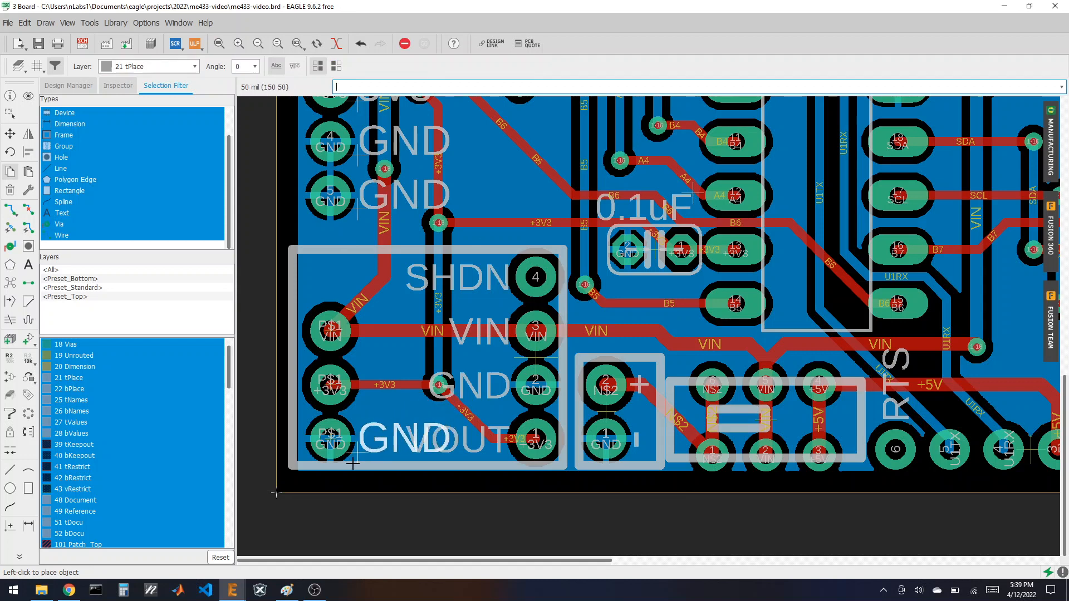
{"action": "key", "text": "alt"}
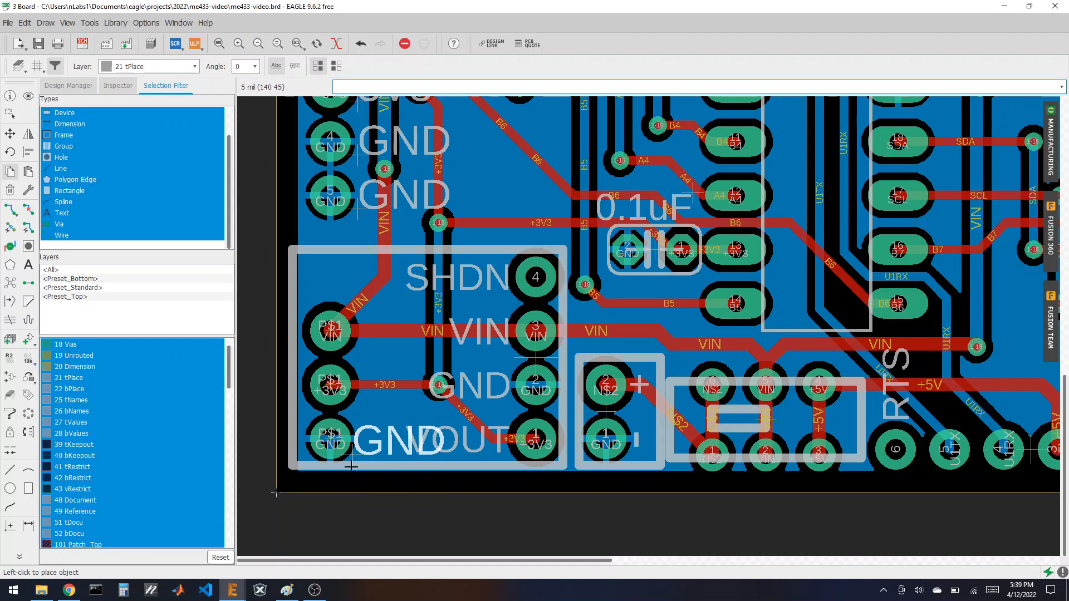
{"action": "left_click", "coordinate": [351, 465]}
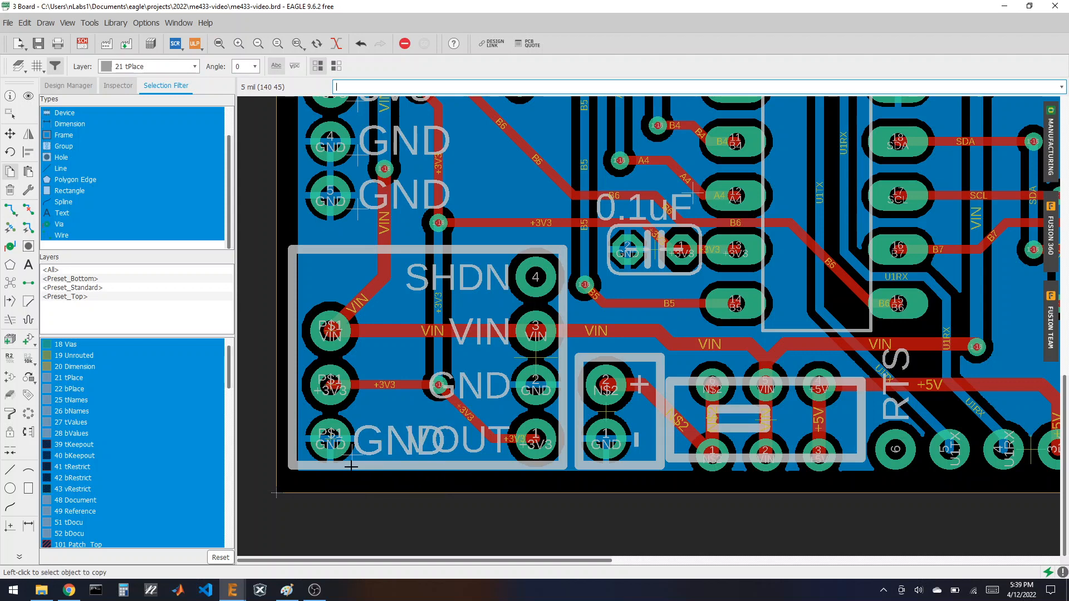
- Reduce the copied GND label's text size to 32 mil
{"action": "left_click", "coordinate": [10, 96]}
{"action": "left_click", "coordinate": [353, 454]}
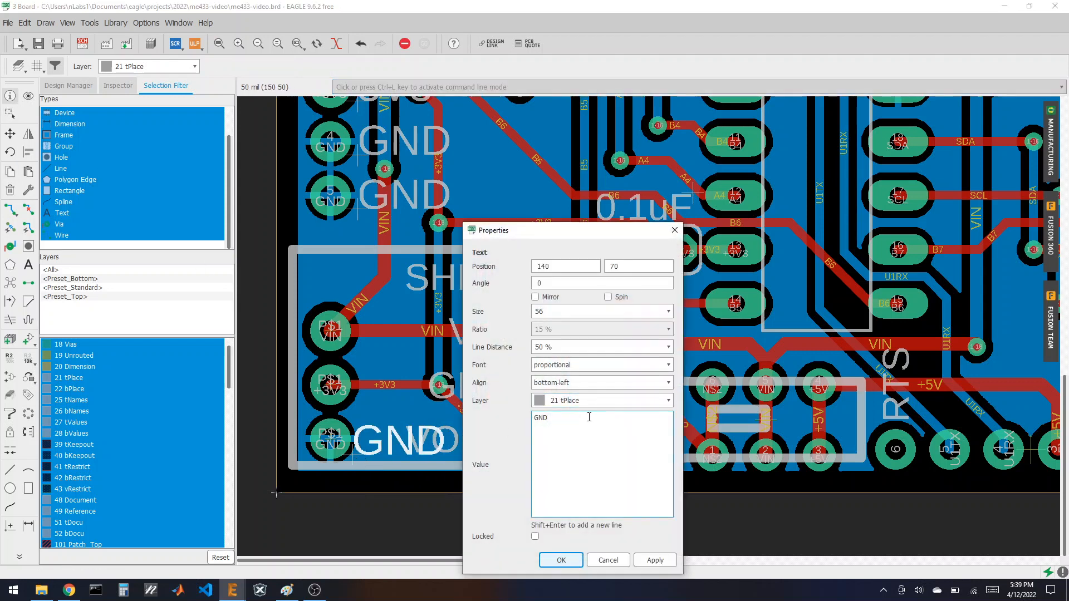
{"action": "left_click", "coordinate": [668, 312]}
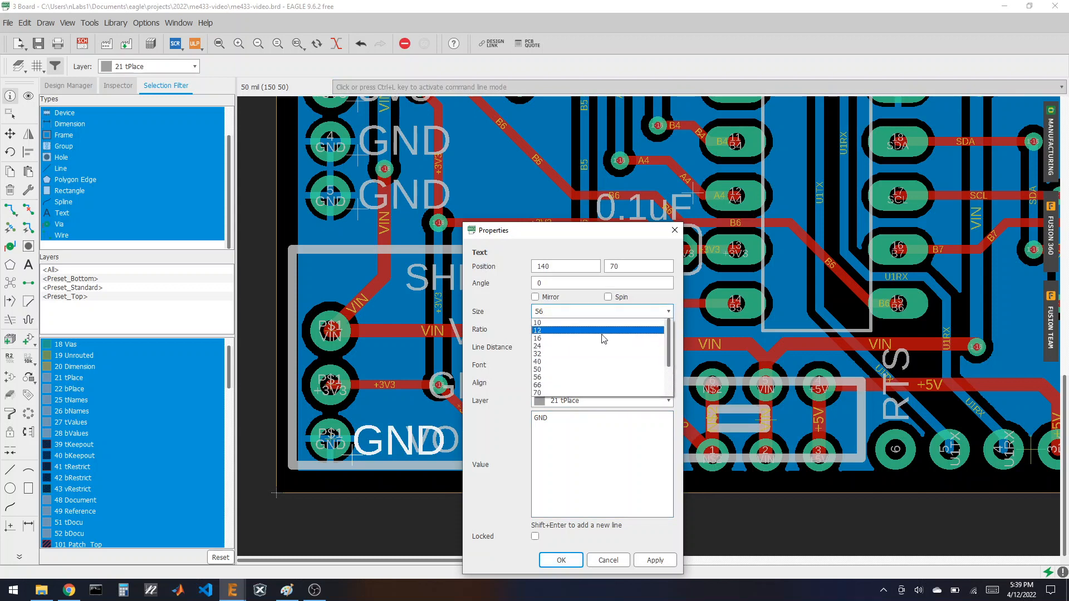
{"action": "left_click", "coordinate": [591, 363]}
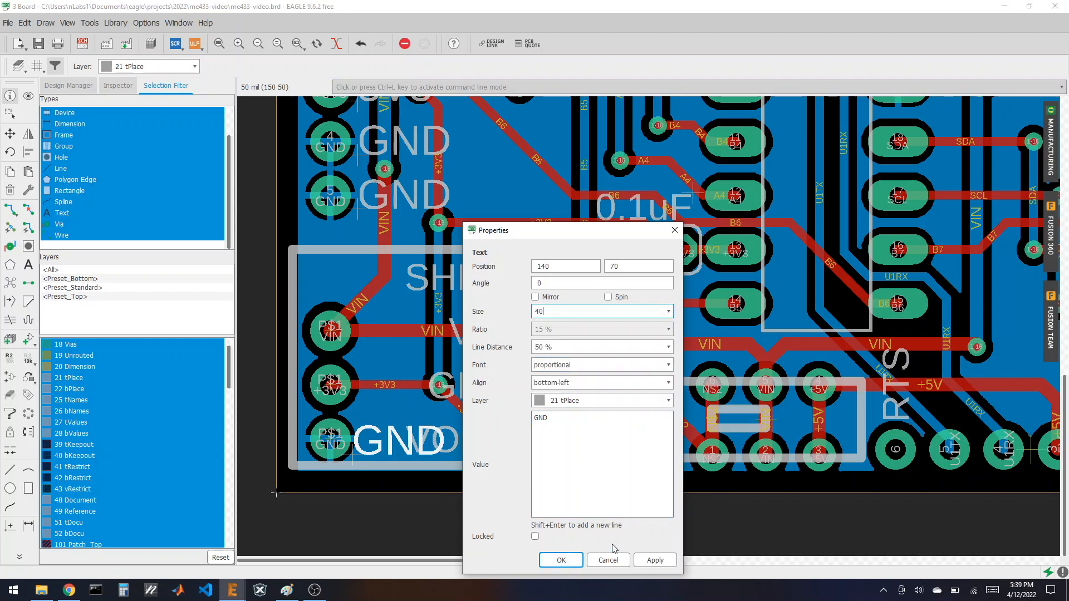
{"action": "left_click", "coordinate": [653, 560]}
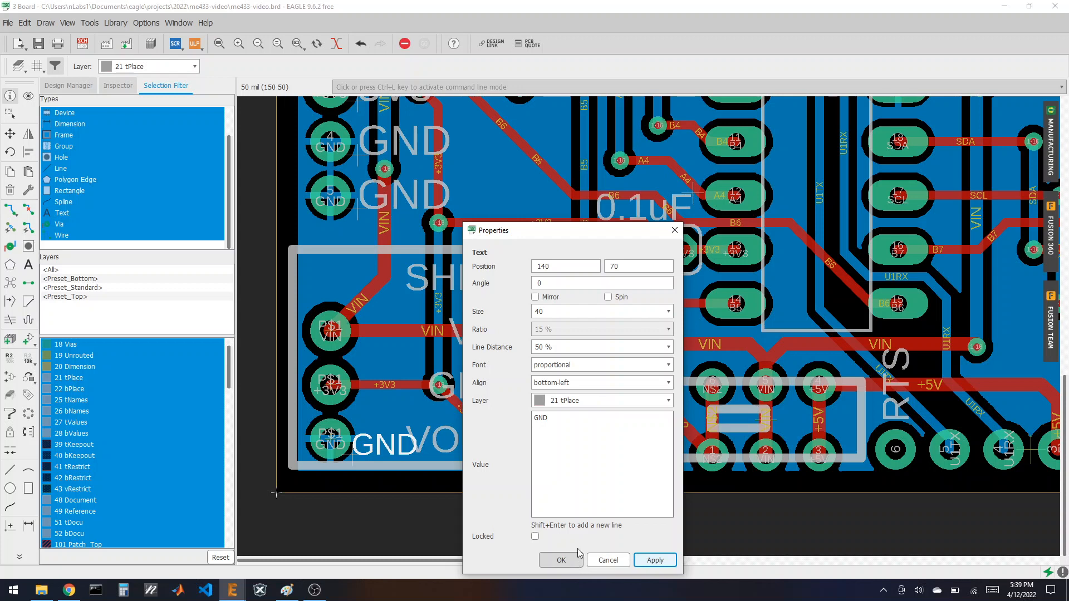
{"action": "left_click", "coordinate": [669, 311]}
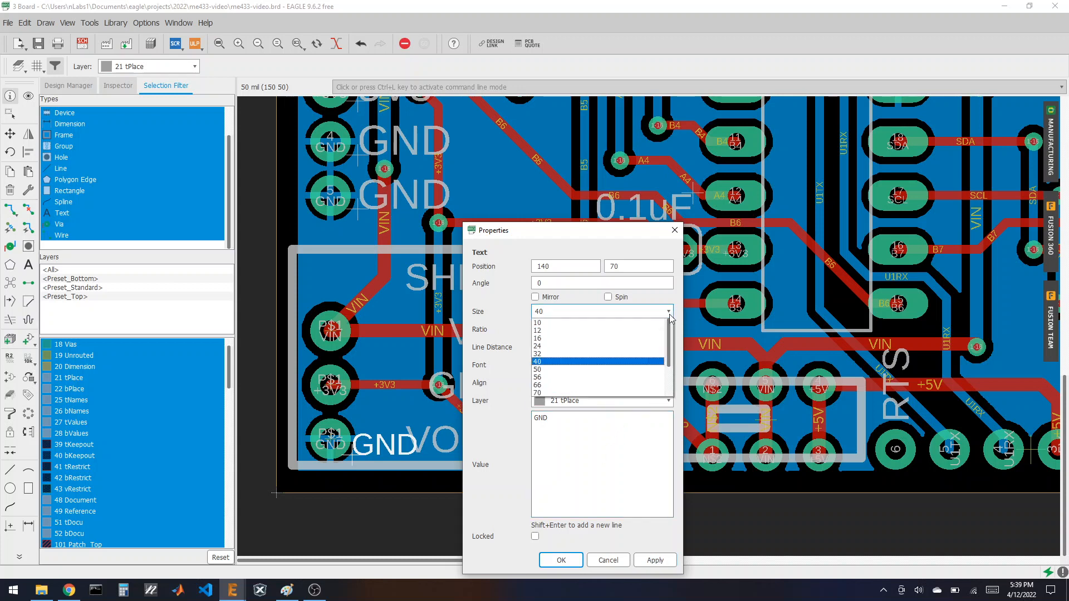
{"action": "left_click", "coordinate": [613, 355]}
{"action": "left_click", "coordinate": [654, 560]}
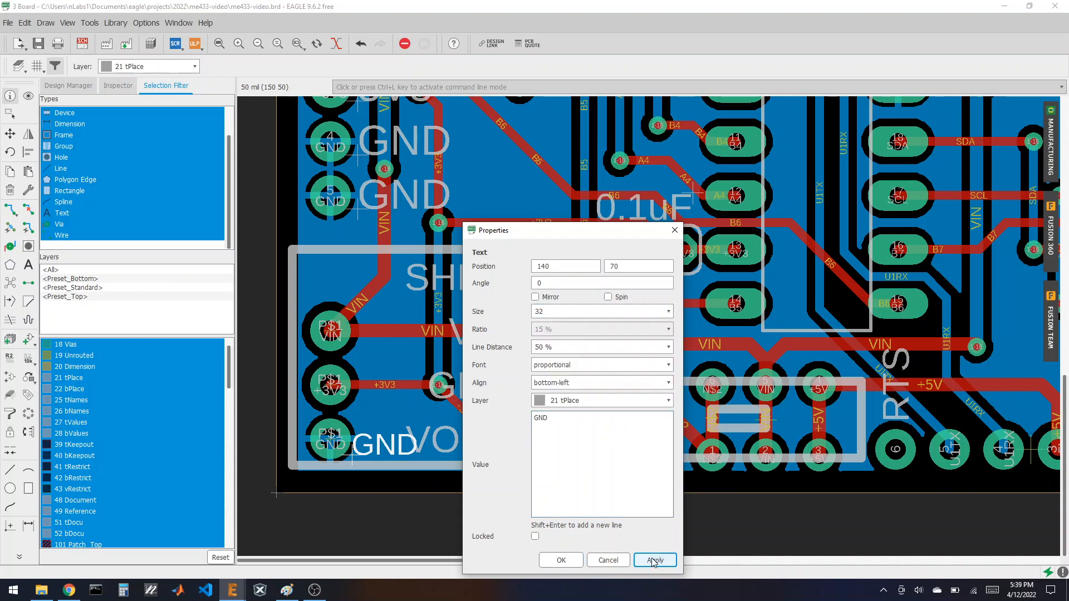
{"action": "left_click", "coordinate": [561, 560]}
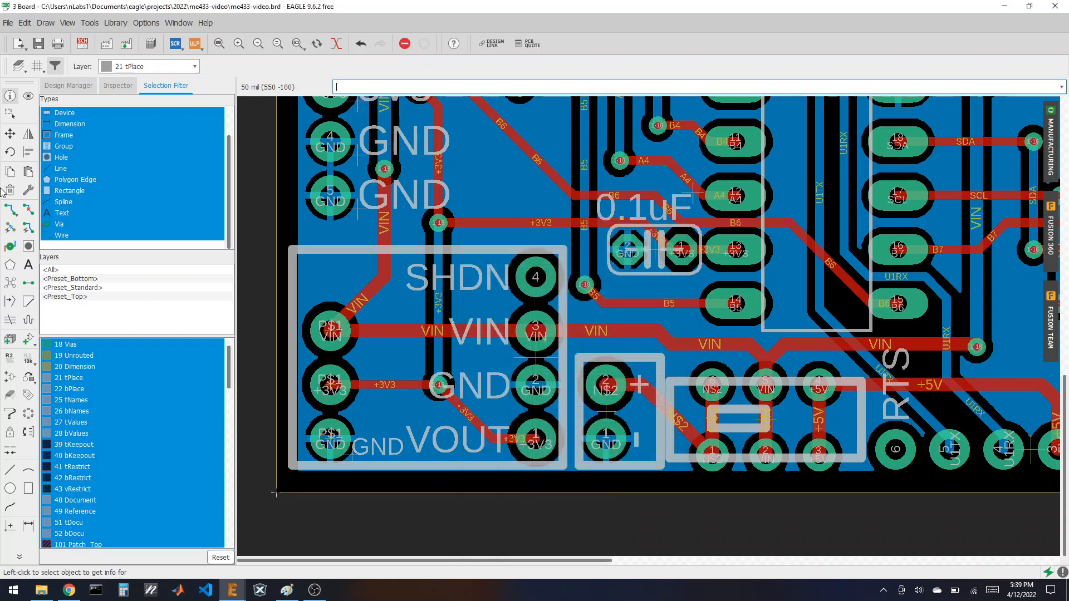
- Move the small GND label slightly up and right, level with its pad and clear of VOUT
{"action": "left_click", "coordinate": [10, 133]}
{"action": "left_click", "coordinate": [355, 457]}
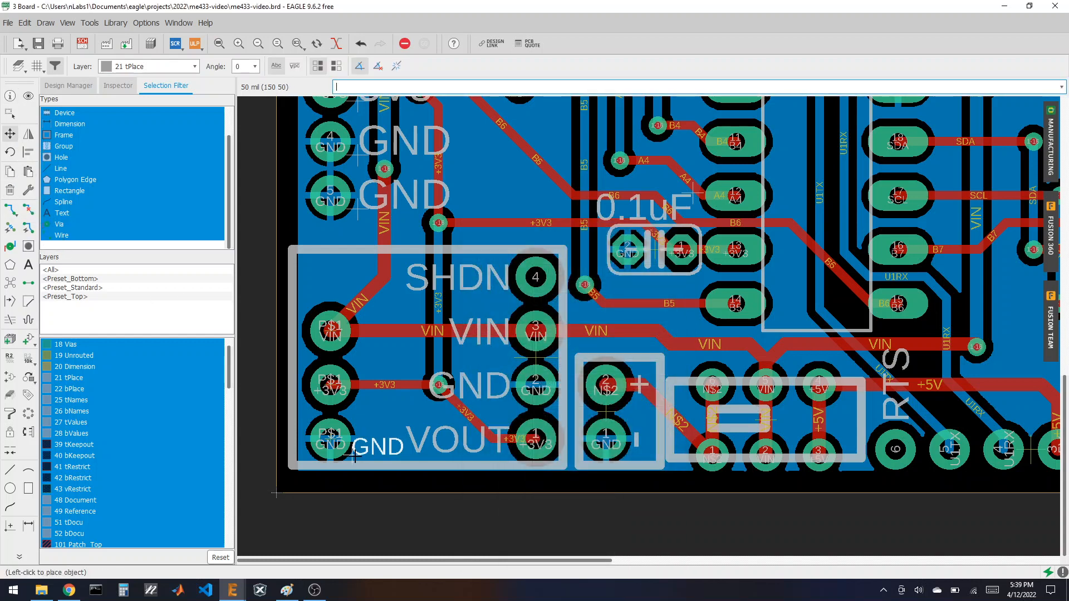
{"action": "left_click", "coordinate": [357, 447]}
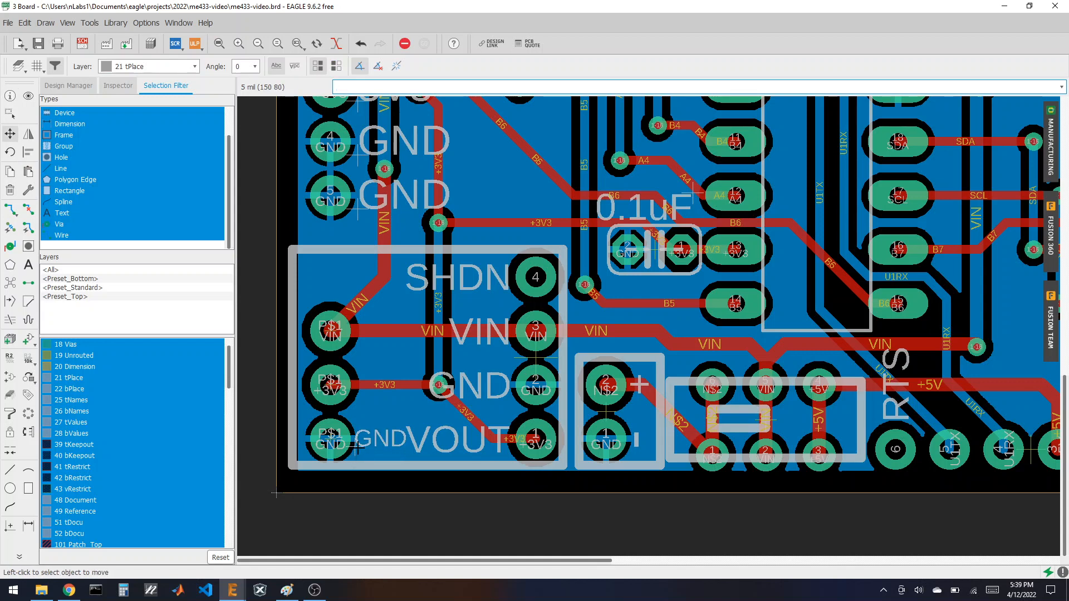
- Copy the small GND label beside the +3V3 and VIN pads above it
{"action": "left_click", "coordinate": [10, 171]}
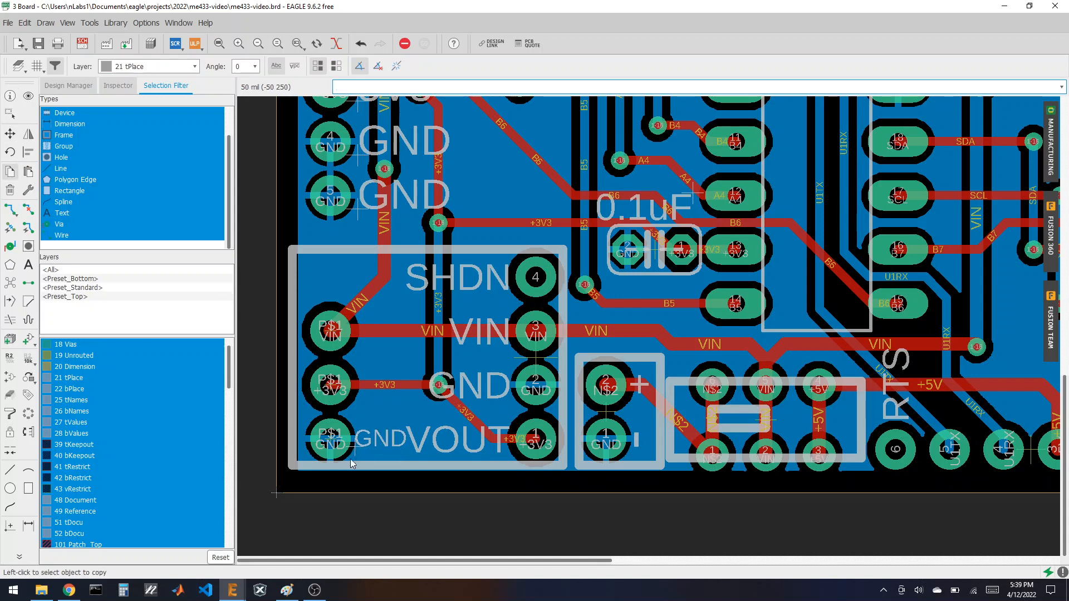
{"action": "left_click", "coordinate": [356, 449]}
{"action": "left_click", "coordinate": [357, 393]}
{"action": "left_click", "coordinate": [357, 392]}
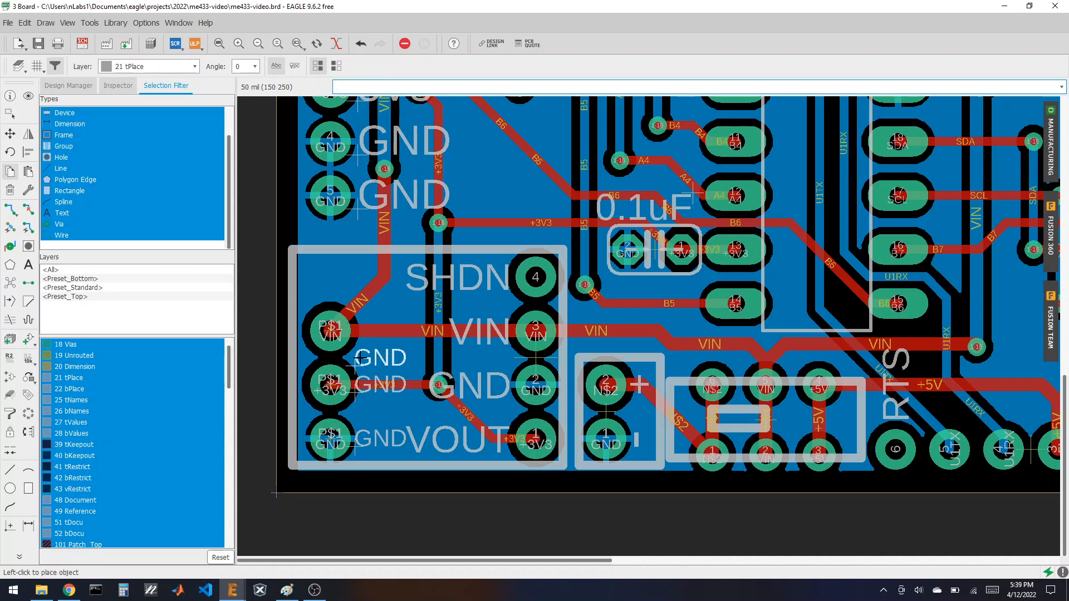
{"action": "left_click", "coordinate": [356, 337]}
- Change the text of the two copied small labels to VIN beside the VIN pad and 3V3 beside the +3V3 pad
{"action": "left_click", "coordinate": [10, 96]}
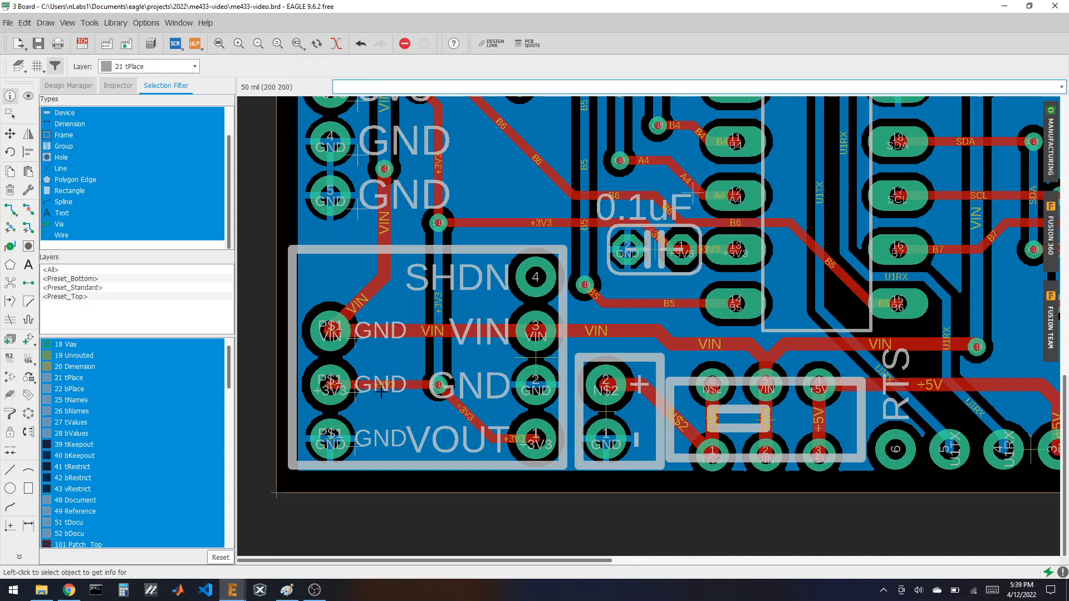
{"action": "left_click", "coordinate": [357, 337]}
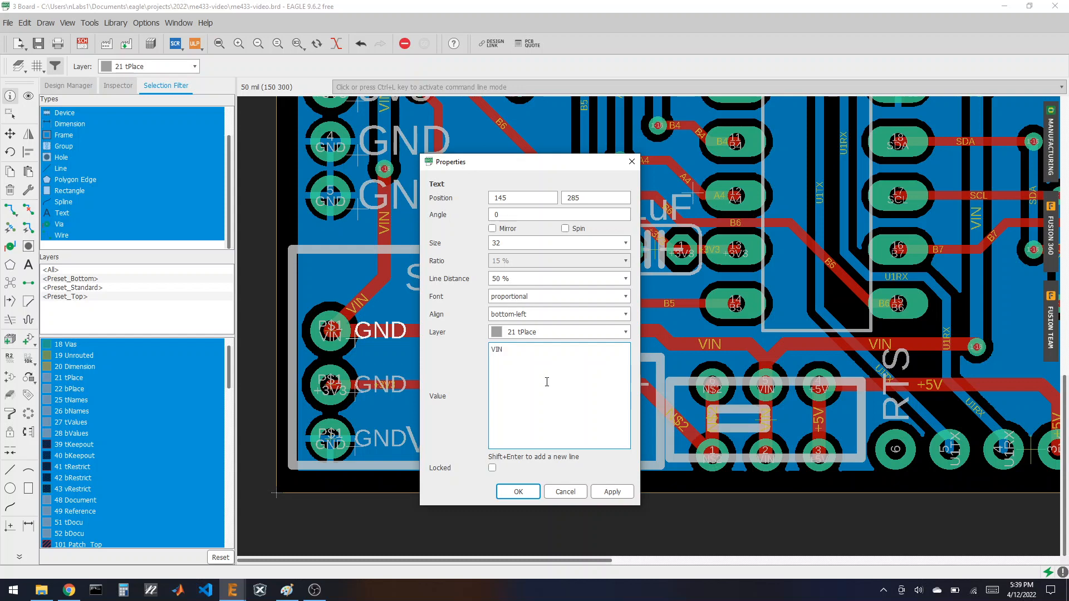
{"action": "key", "text": "Return"}
{"action": "left_click", "coordinate": [357, 396]}
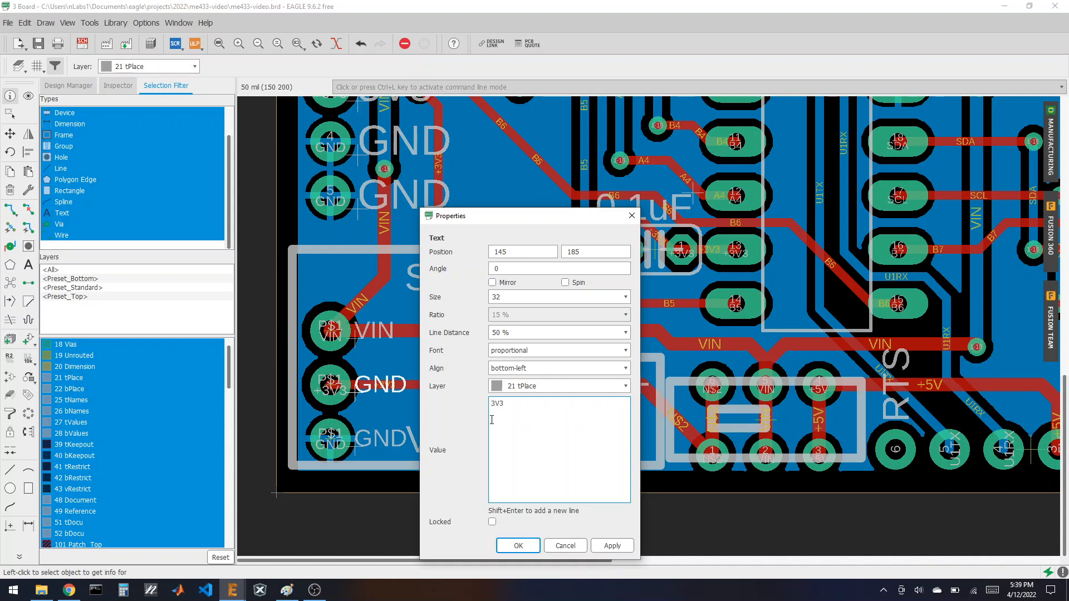
{"action": "key", "text": "Return"}
- Hide the Top, Bottom, Pads and Vias layers to leave the silkscreen labels exposed
{"action": "scroll", "coordinate": [449, 423], "scroll_direction": "down", "scroll_amount": 2}
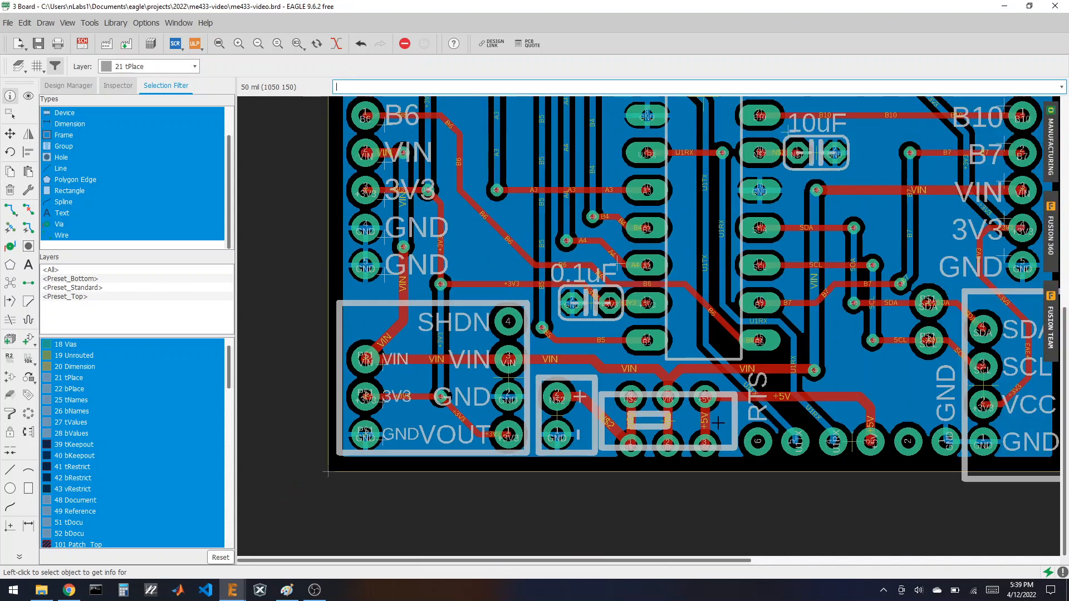
{"action": "scroll", "coordinate": [509, 473], "scroll_direction": "down", "scroll_amount": 2}
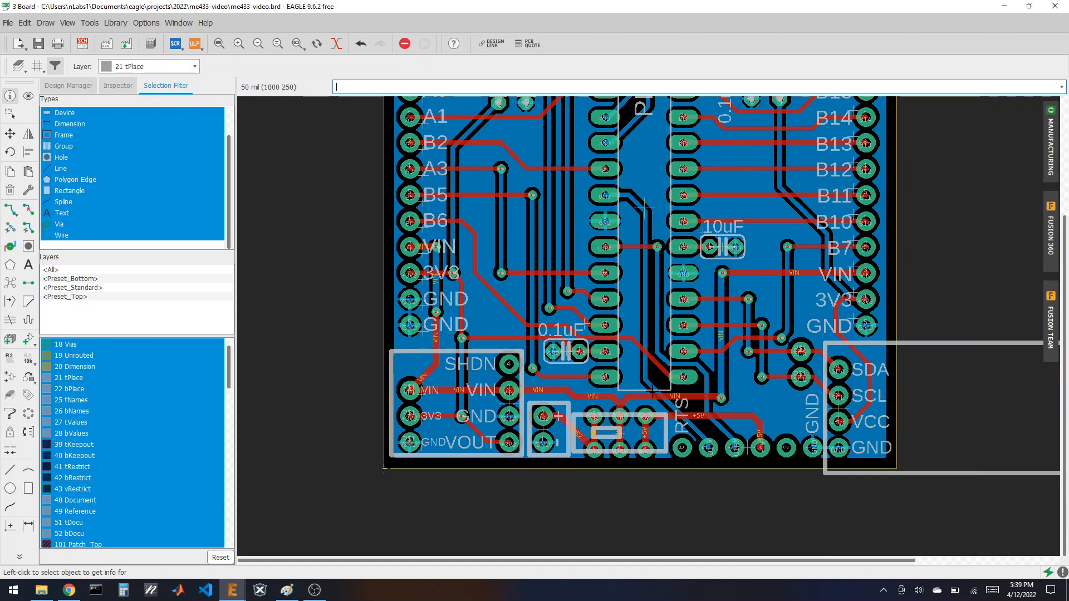
{"action": "scroll", "coordinate": [501, 423], "scroll_direction": "down", "scroll_amount": 2}
{"action": "scroll", "coordinate": [851, 289], "scroll_direction": "up", "scroll_amount": 4}
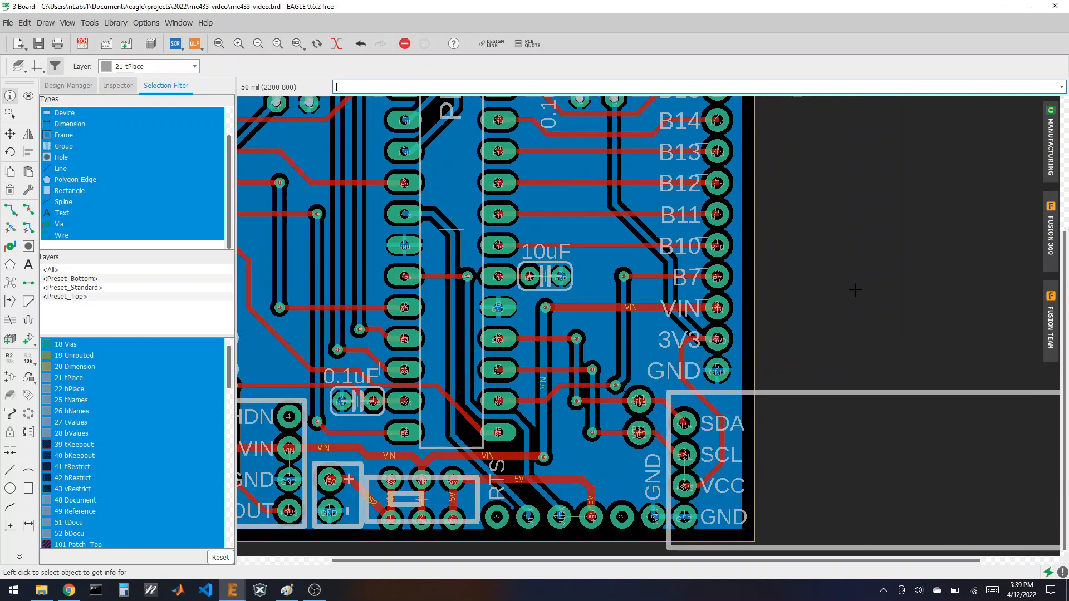
{"action": "scroll", "coordinate": [692, 428], "scroll_direction": "down", "scroll_amount": 1}
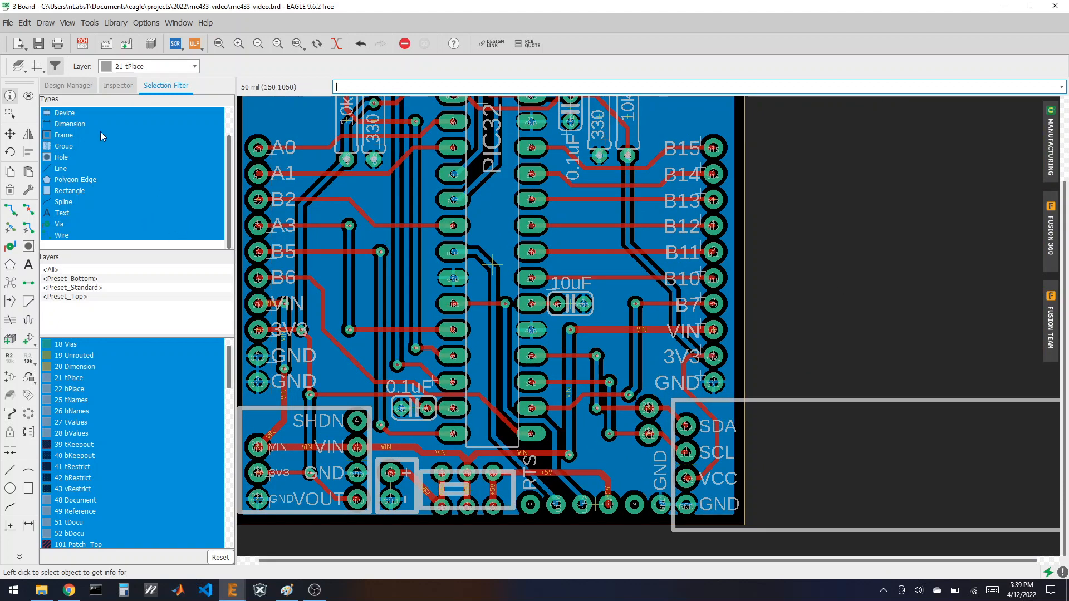
{"action": "left_click", "coordinate": [18, 67]}
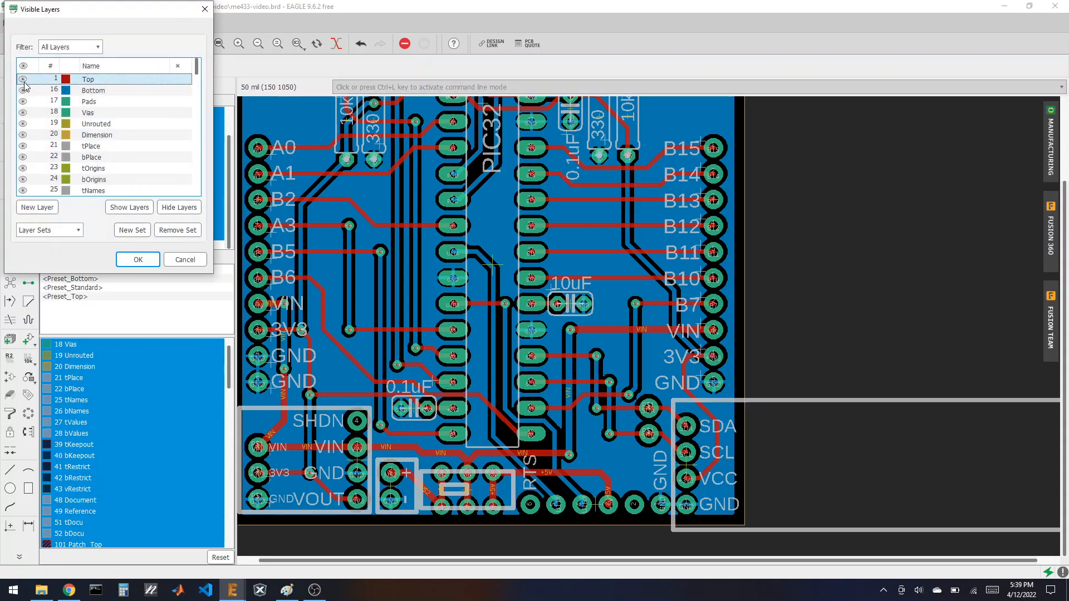
{"action": "left_click", "coordinate": [23, 79]}
{"action": "left_click", "coordinate": [22, 91]}
{"action": "left_click", "coordinate": [23, 101]}
{"action": "left_click", "coordinate": [22, 112]}
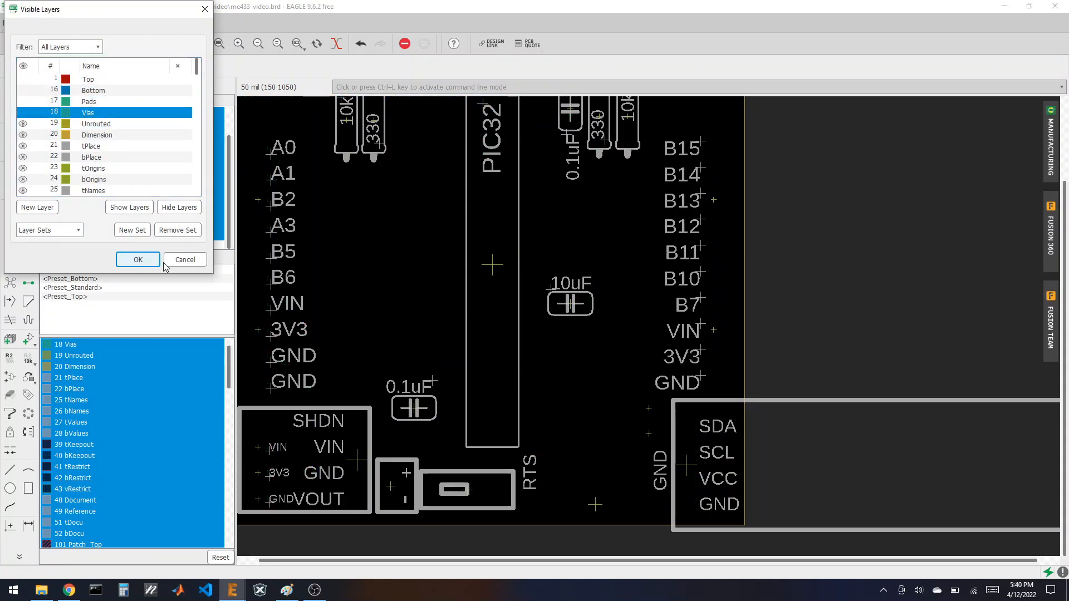
{"action": "left_click", "coordinate": [138, 259]}
- Group the right header's labels from B15 down to GND and copy them to empty space beyond the board's right edge
{"action": "left_click", "coordinate": [10, 113]}
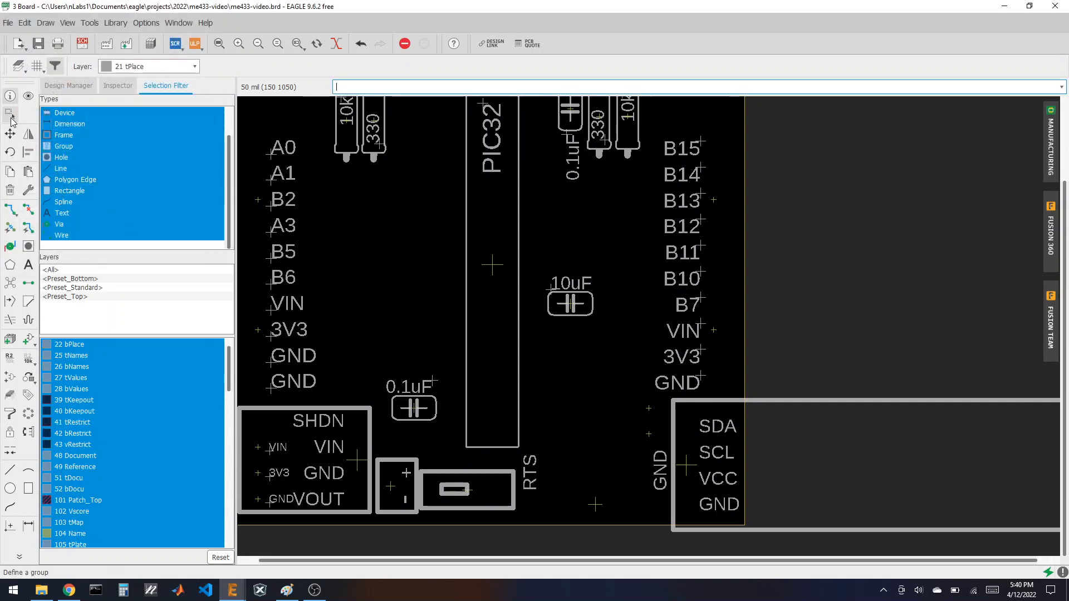
{"action": "left_click_drag", "start_coordinate": [673, 127], "coordinate": [711, 391]}
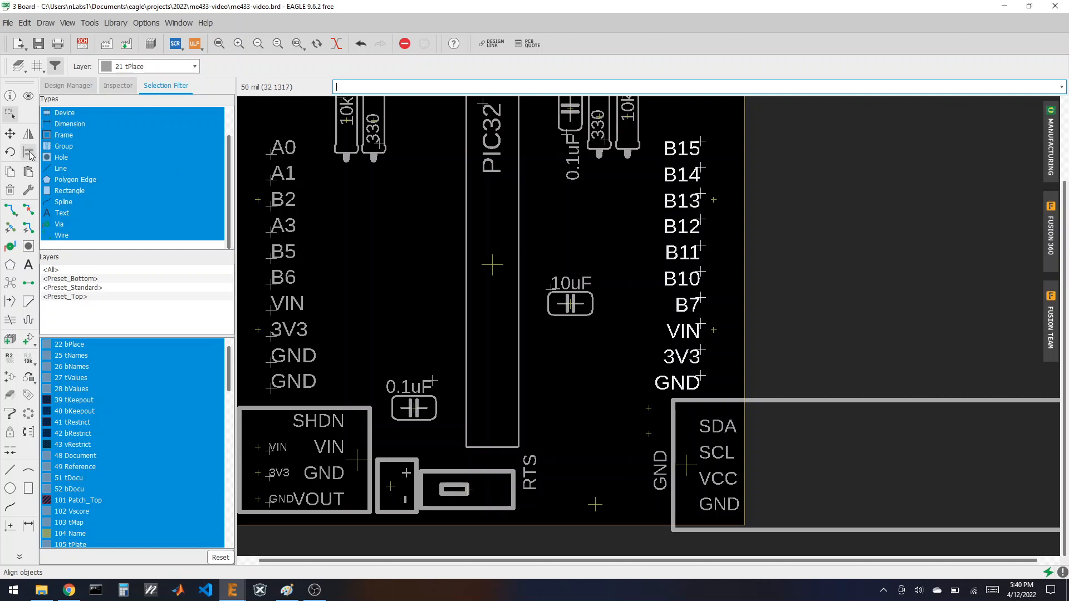
{"action": "left_click", "coordinate": [14, 175]}
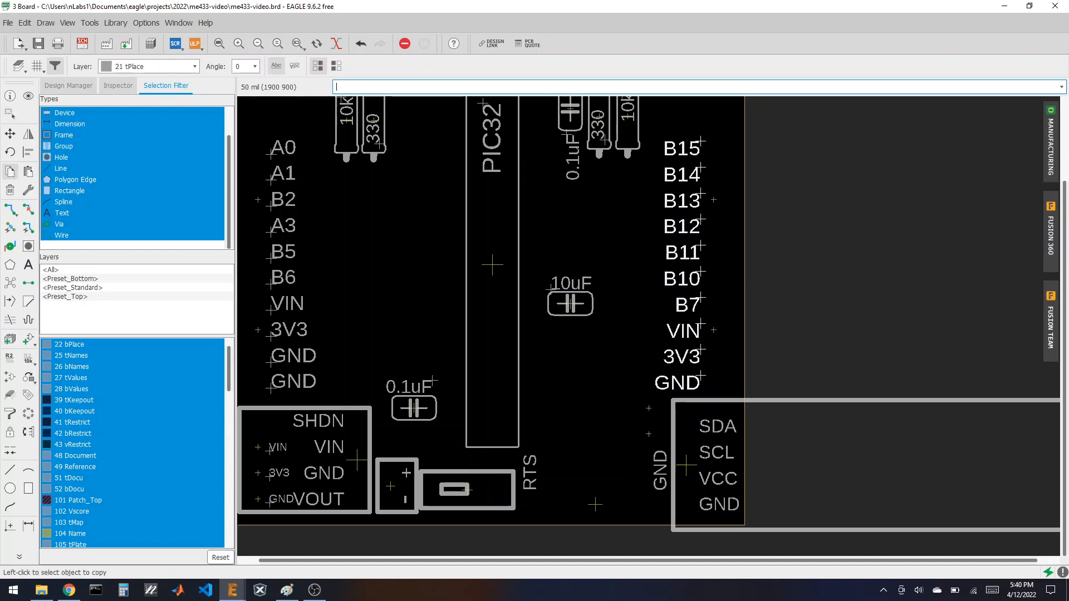
{"action": "left_click", "coordinate": [708, 274]}
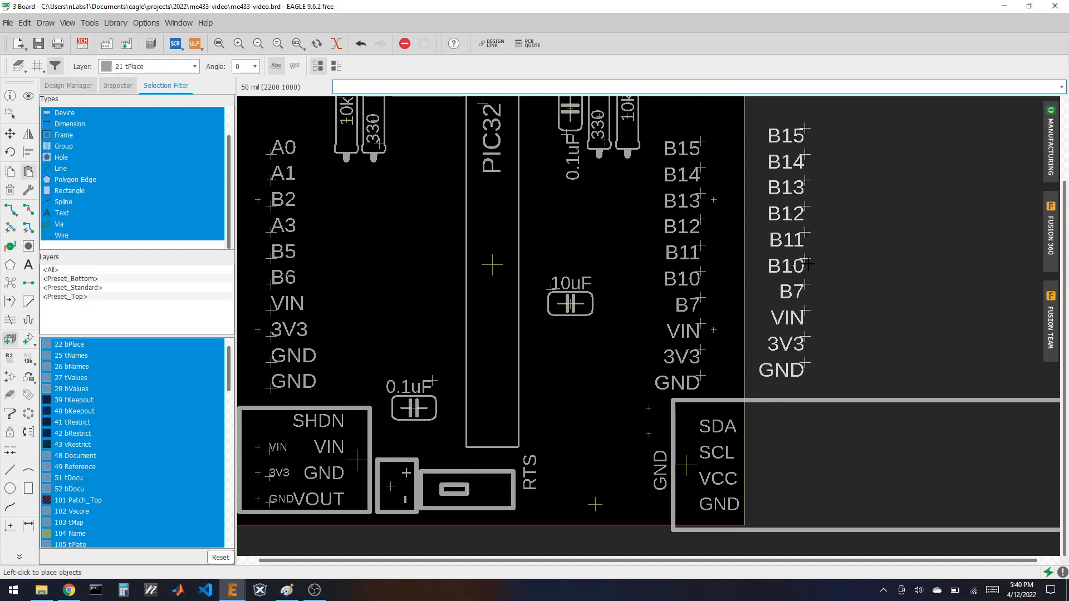
{"action": "left_click", "coordinate": [807, 263]}
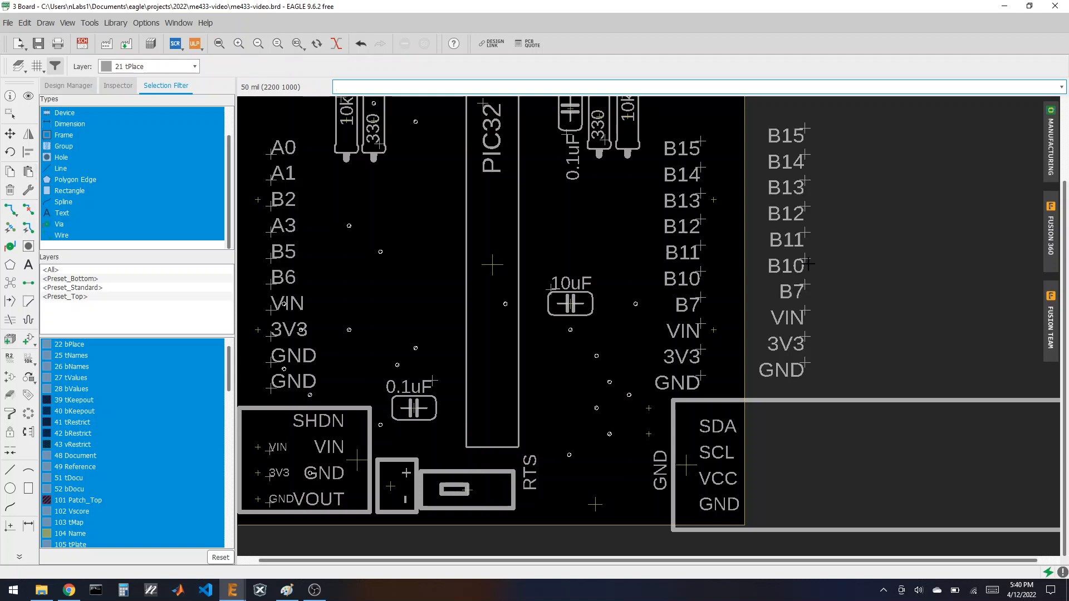
- Group the copied B15 to GND labels beyond the board's right edge and choose layer 22 bPlace for the layer change
{"action": "left_click", "coordinate": [9, 113]}
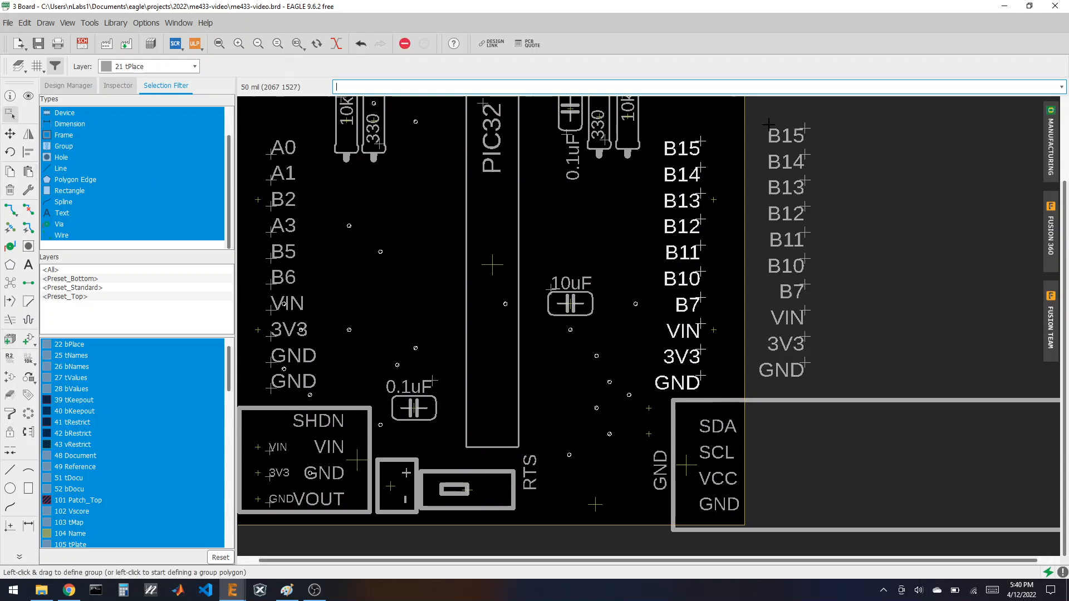
{"action": "left_click_drag", "start_coordinate": [768, 123], "coordinate": [864, 386]}
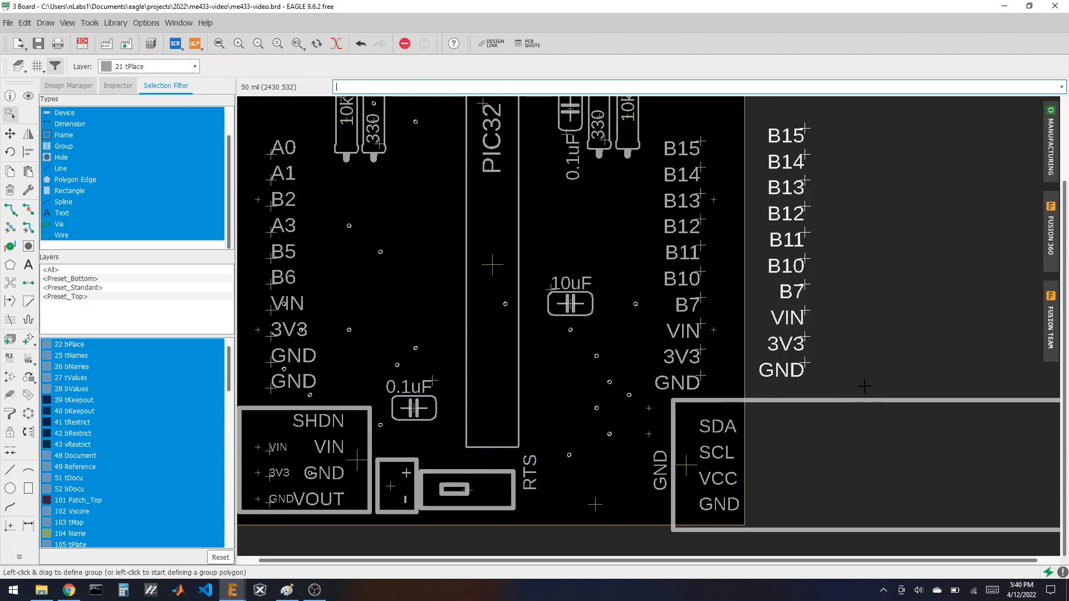
{"action": "left_click", "coordinate": [27, 191]}
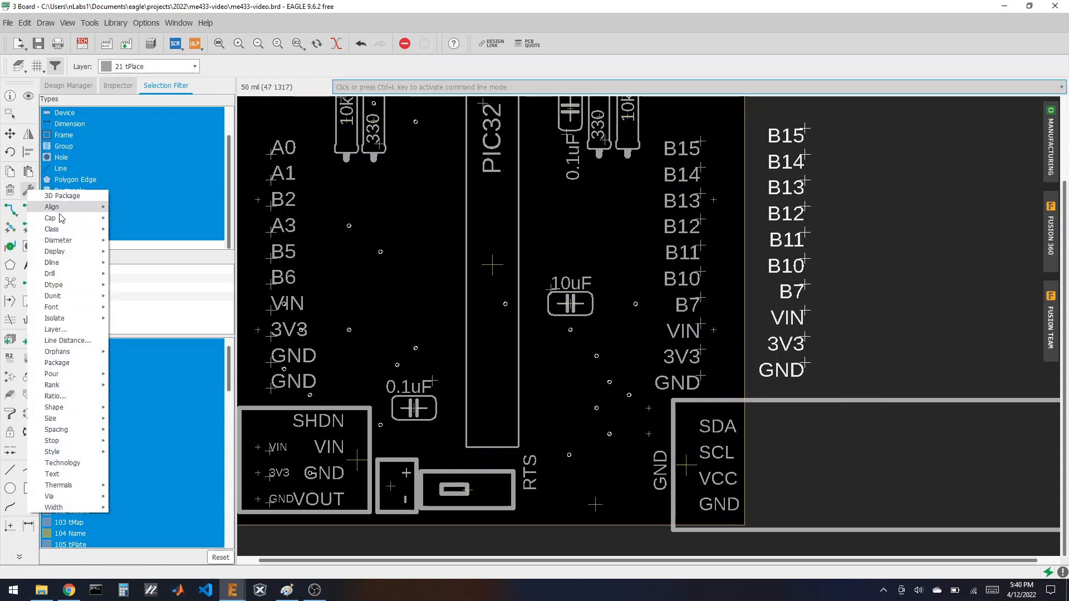
{"action": "left_click", "coordinate": [56, 330]}
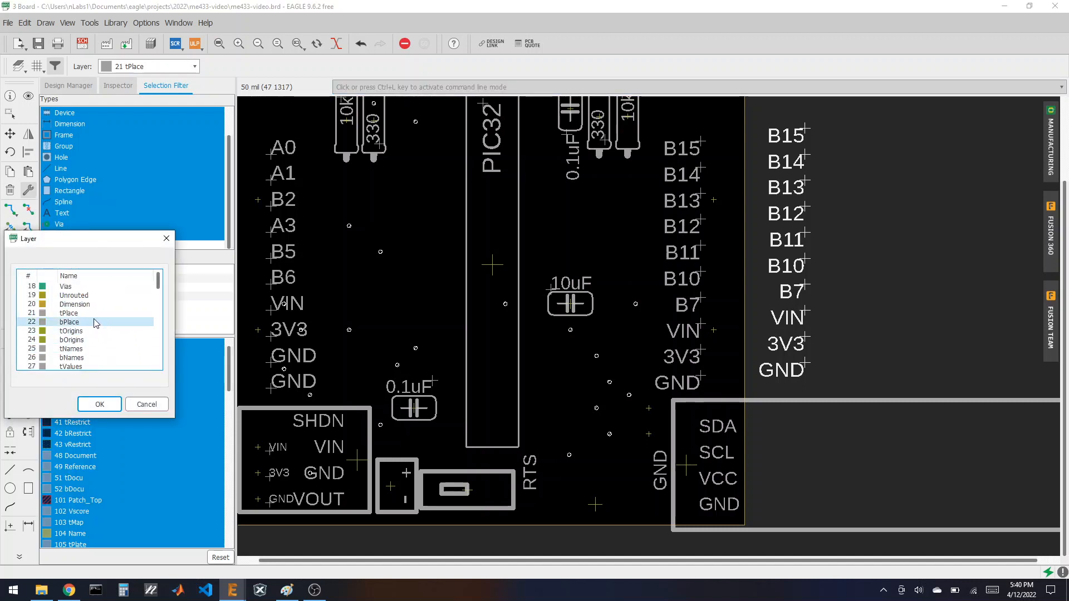
{"action": "left_click", "coordinate": [82, 323]}
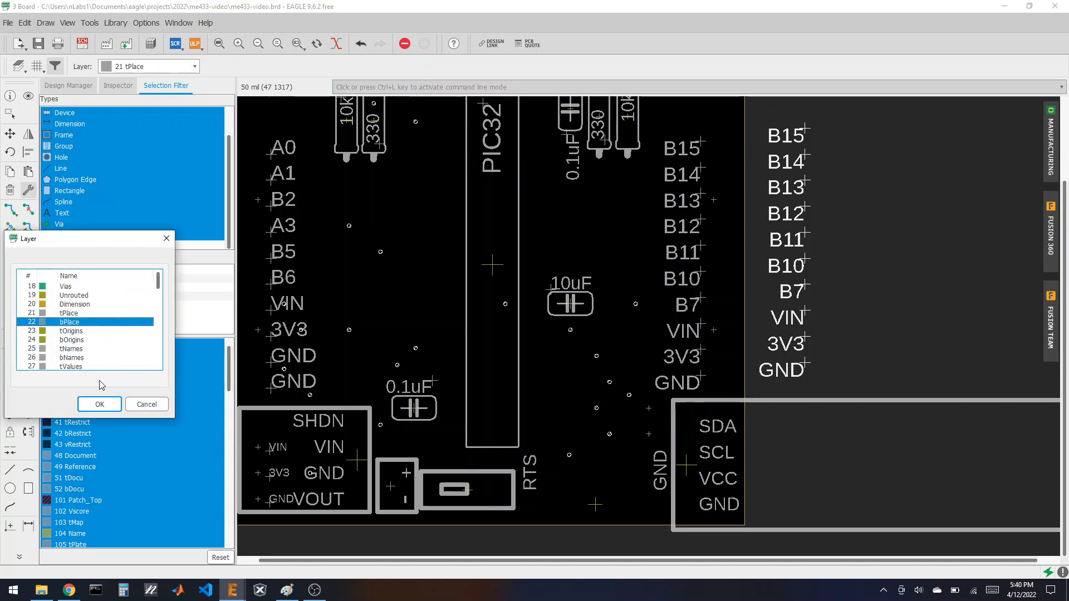
{"action": "left_click", "coordinate": [100, 404]}
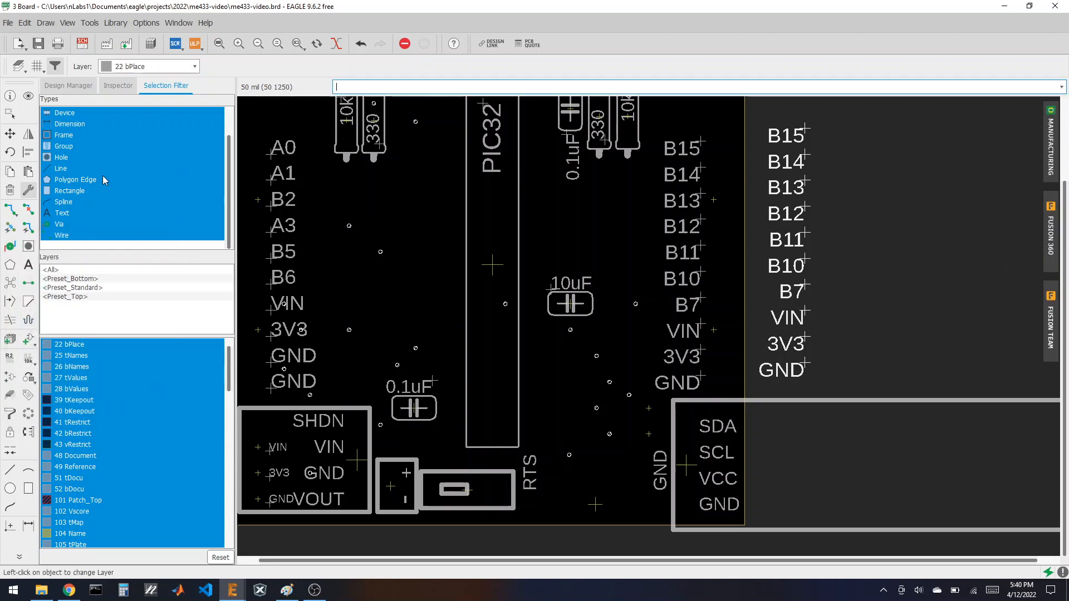
- Mirror the copied B15 to GND label group and move it onto the original right header labels
{"action": "left_click", "coordinate": [28, 134]}
{"action": "right_click", "coordinate": [803, 250], "text": "ctrl"}
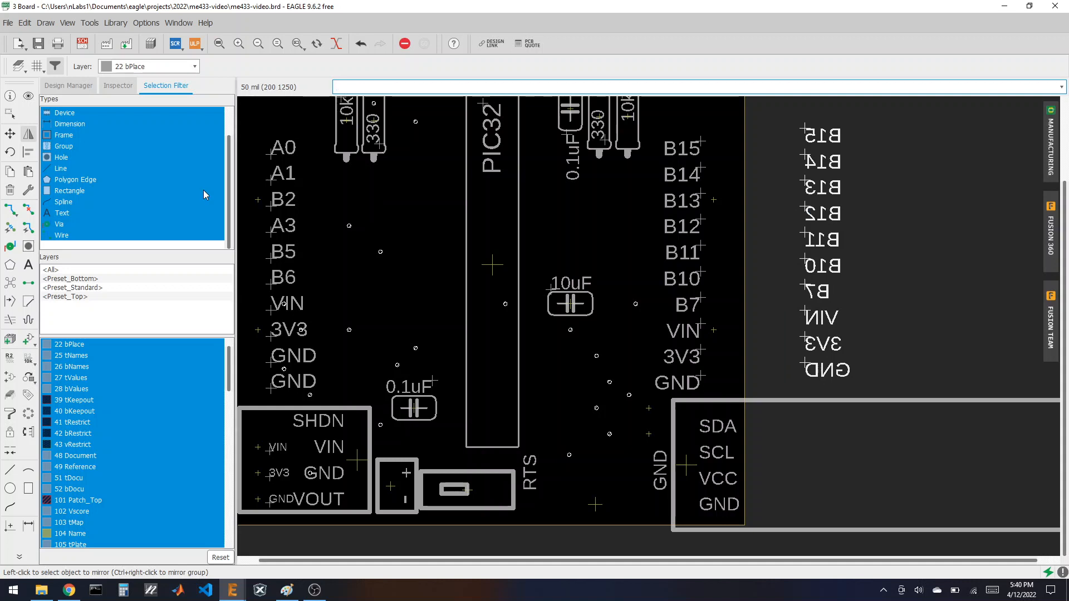
{"action": "key", "text": "Escape"}
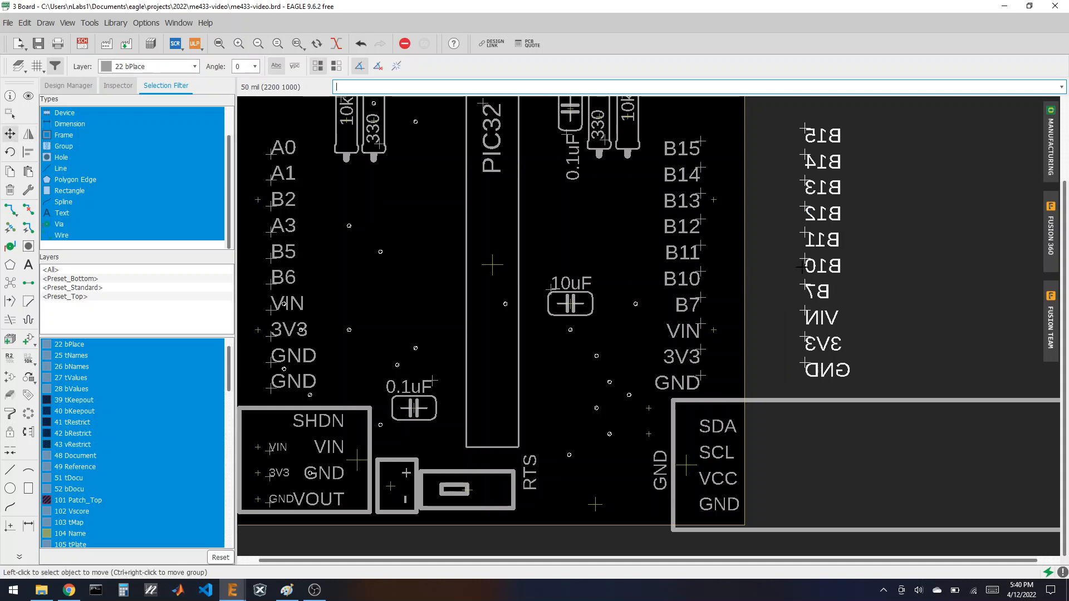
{"action": "right_click", "coordinate": [800, 267], "text": "ctrl"}
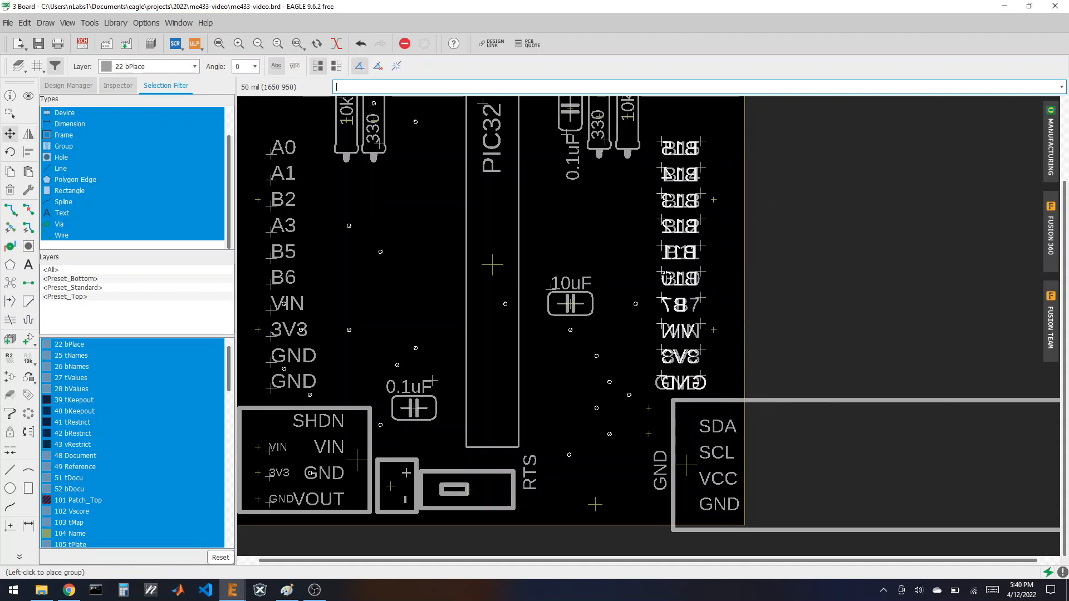
{"action": "left_click", "coordinate": [662, 277]}
- Try to group the left header's labels from A0 down to GND
{"action": "scroll", "coordinate": [970, 312], "scroll_direction": "down", "scroll_amount": 1}
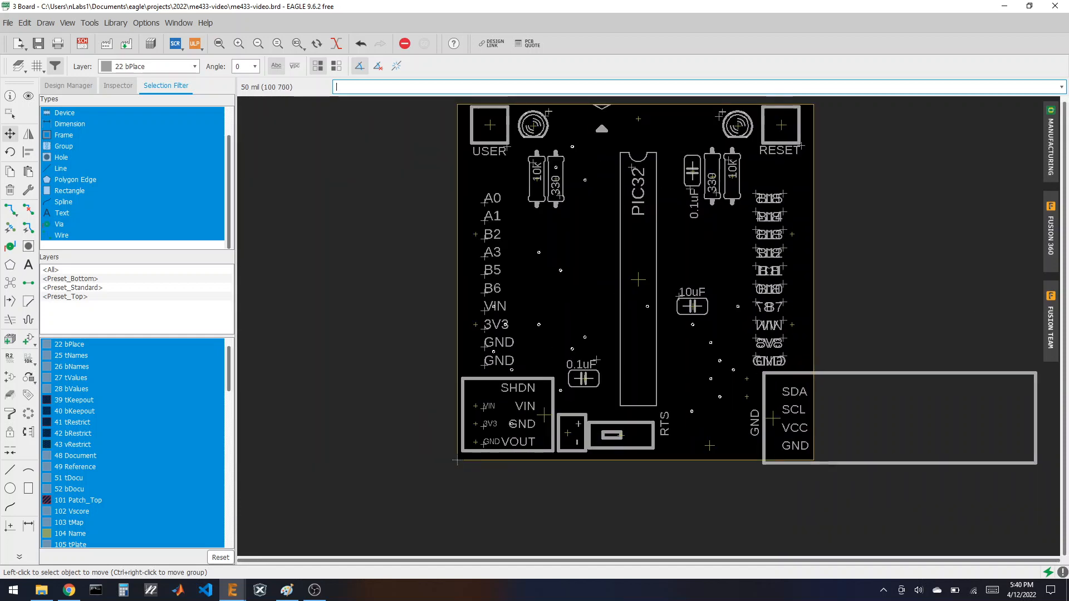
{"action": "scroll", "coordinate": [466, 343], "scroll_direction": "up", "scroll_amount": 1}
{"action": "scroll", "coordinate": [661, 395], "scroll_direction": "down", "scroll_amount": 1}
{"action": "scroll", "coordinate": [557, 331], "scroll_direction": "up", "scroll_amount": 1}
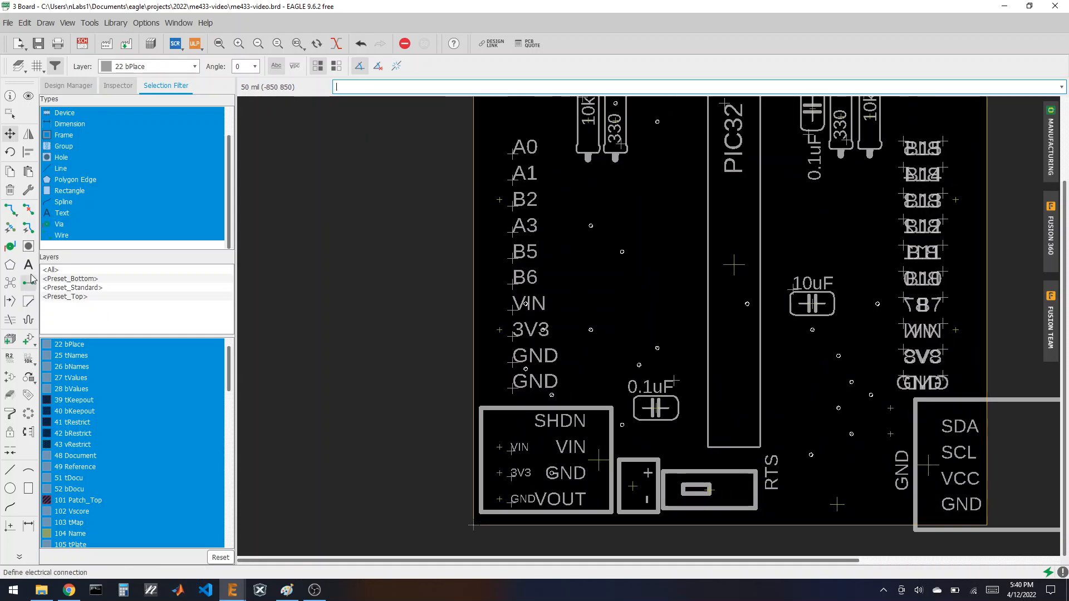
{"action": "left_click", "coordinate": [9, 116]}
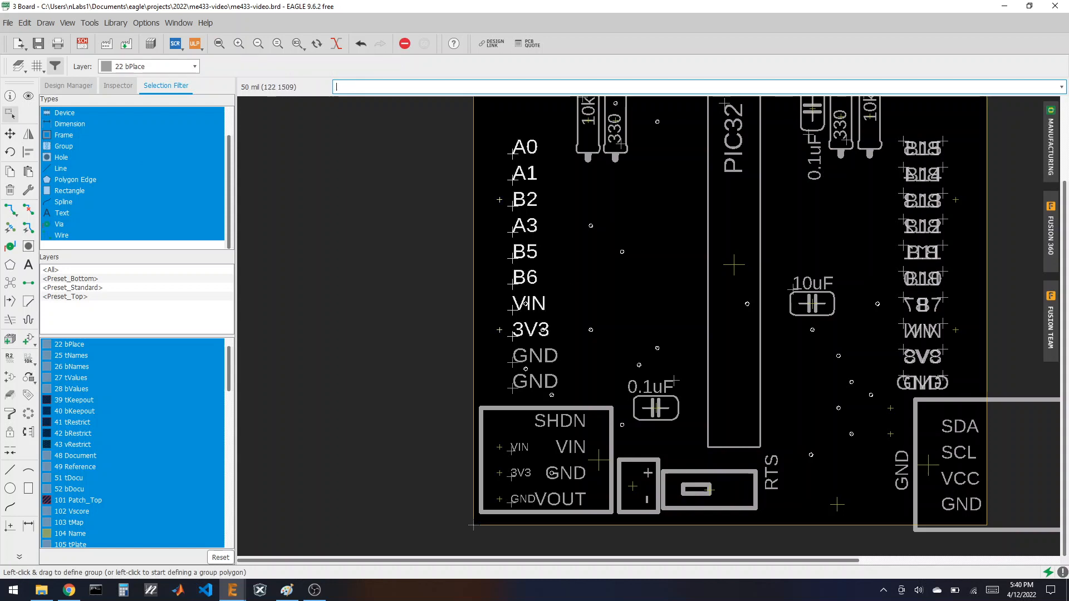
{"action": "left_click_drag", "start_coordinate": [498, 118], "coordinate": [540, 395]}
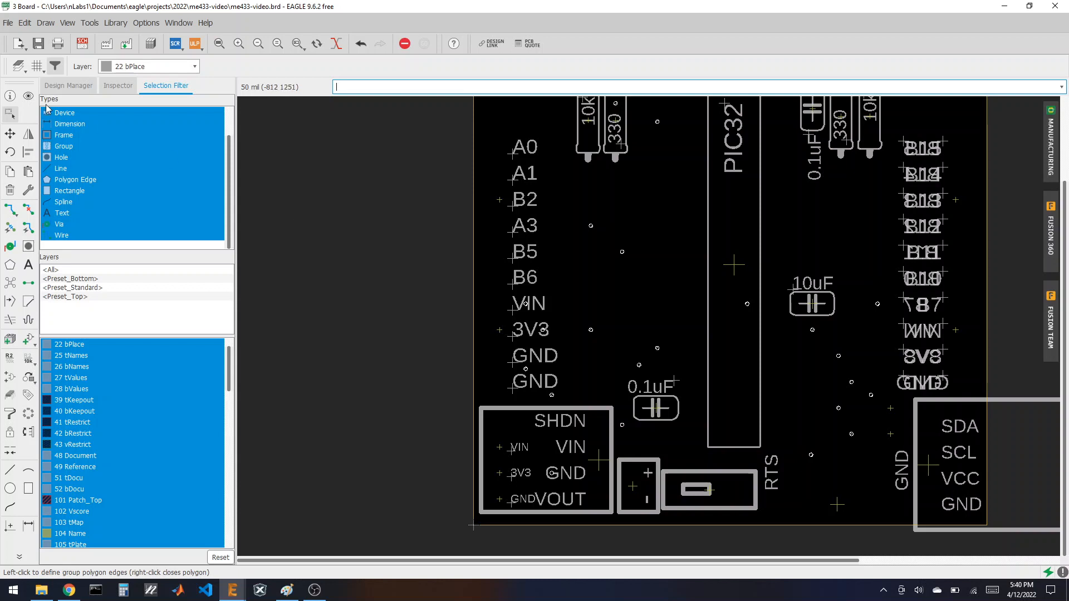
- Hide the tKeepout, bKeepout, tRestrict, bRestrict, vRestrict, Document, Reference, tDocu and bDocu layers
{"action": "left_click", "coordinate": [19, 66]}
{"action": "scroll", "coordinate": [111, 146], "scroll_direction": "down", "scroll_amount": 3}
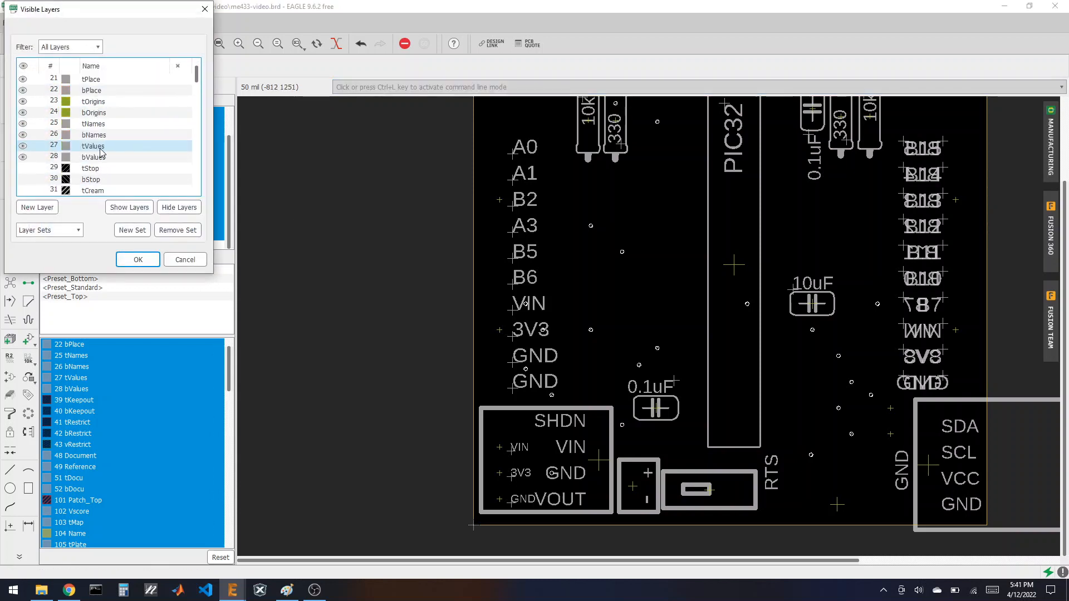
{"action": "scroll", "coordinate": [100, 152], "scroll_direction": "down", "scroll_amount": 5}
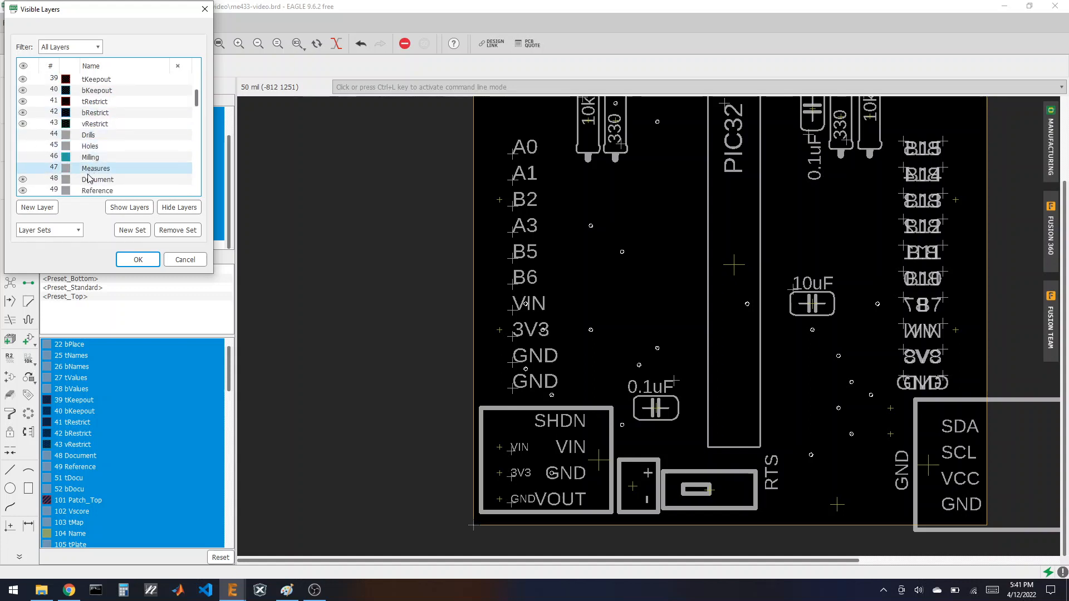
{"action": "left_click_drag", "start_coordinate": [24, 126], "coordinate": [26, 77]}
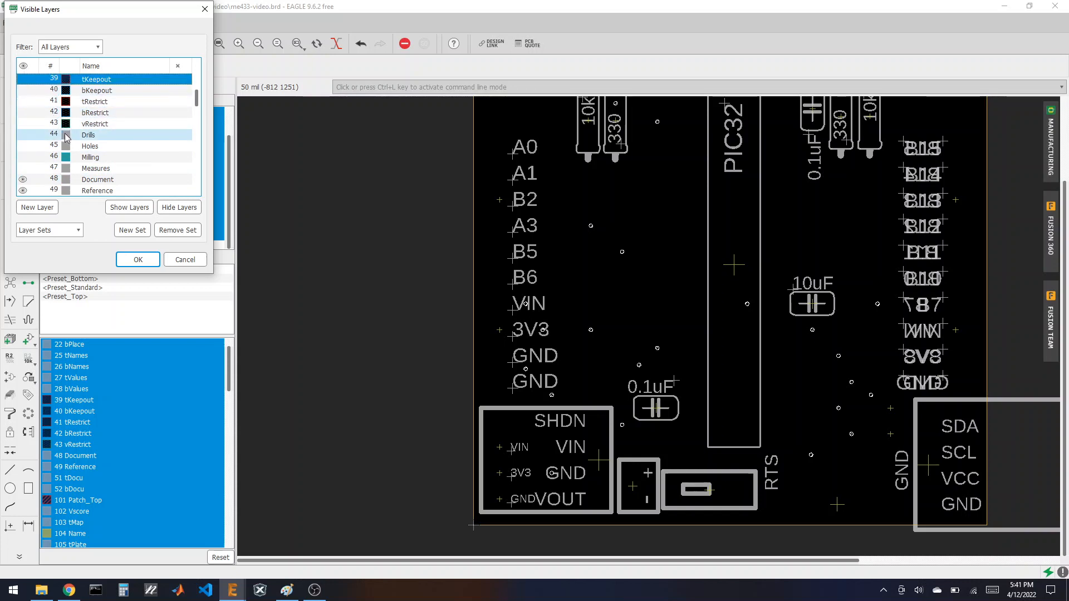
{"action": "scroll", "coordinate": [71, 160], "scroll_direction": "down", "scroll_amount": 2}
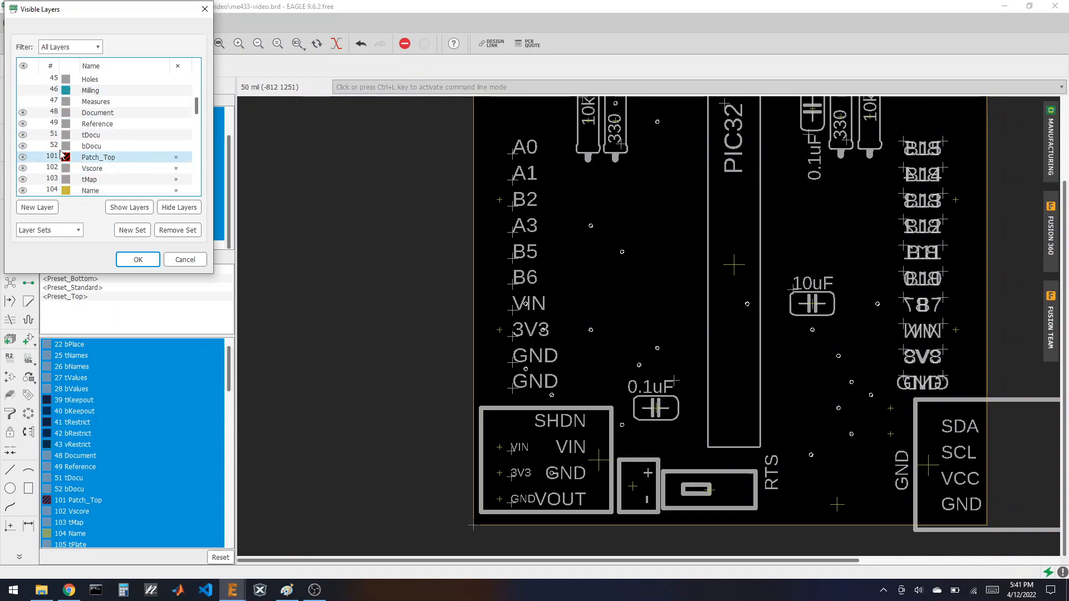
{"action": "left_click_drag", "start_coordinate": [23, 112], "coordinate": [24, 146]}
- Hide the origins, names, values, Unrouted and Dimension layers, keeping tPlace and bPlace visible
{"action": "scroll", "coordinate": [58, 164], "scroll_direction": "up", "scroll_amount": 6}
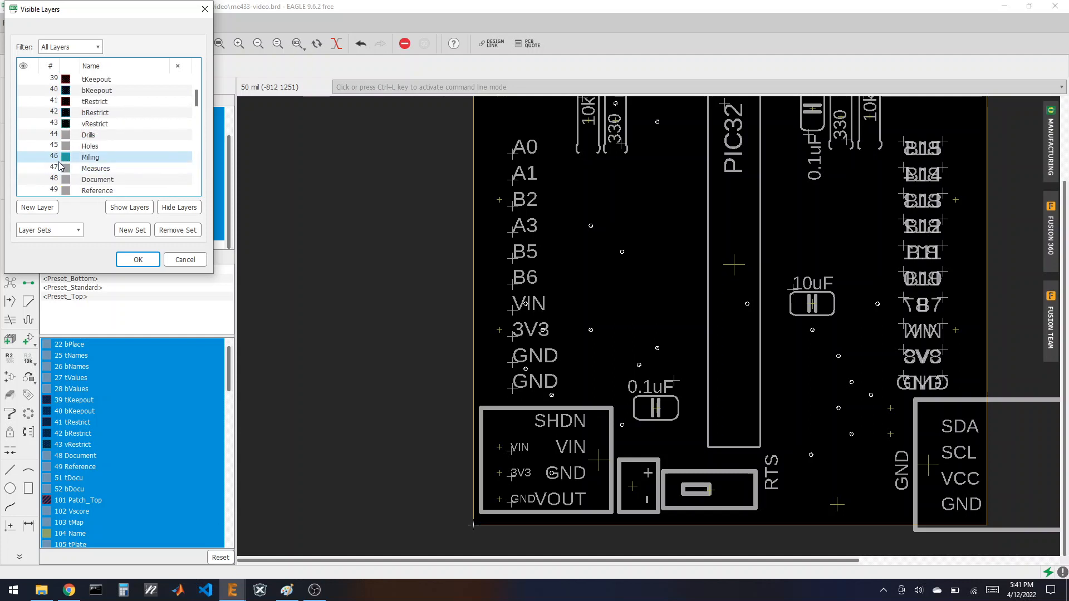
{"action": "scroll", "coordinate": [59, 166], "scroll_direction": "up", "scroll_amount": 2}
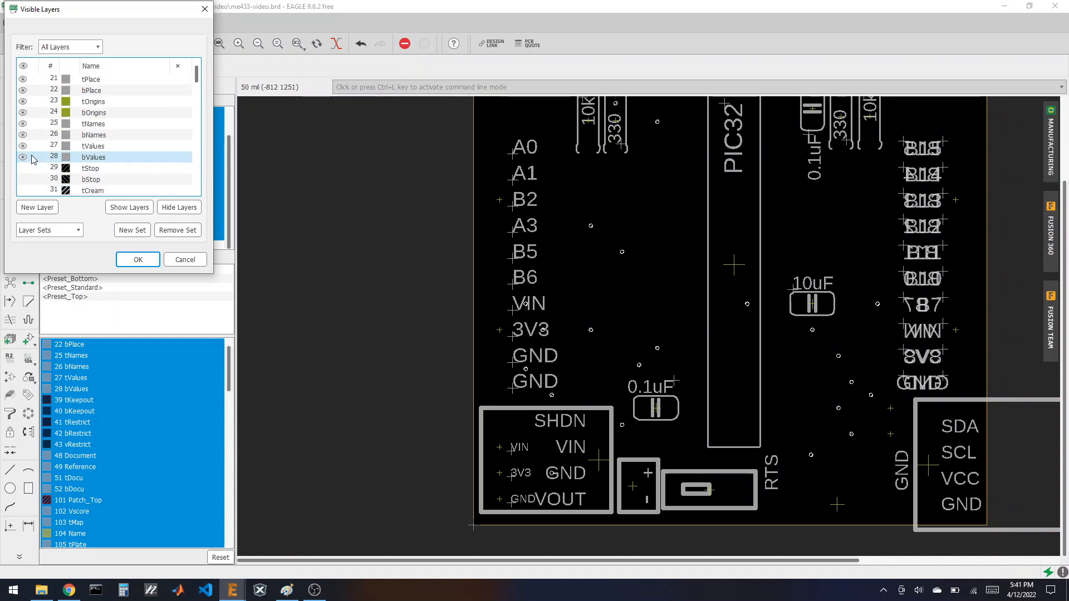
{"action": "left_click_drag", "start_coordinate": [24, 158], "coordinate": [23, 79]}
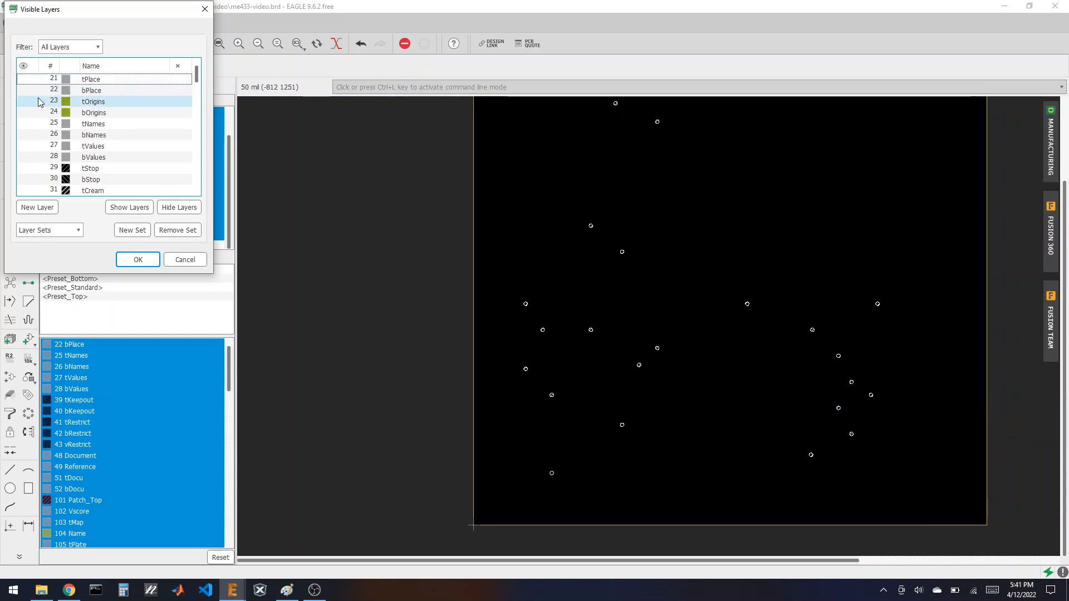
{"action": "left_click", "coordinate": [21, 89]}
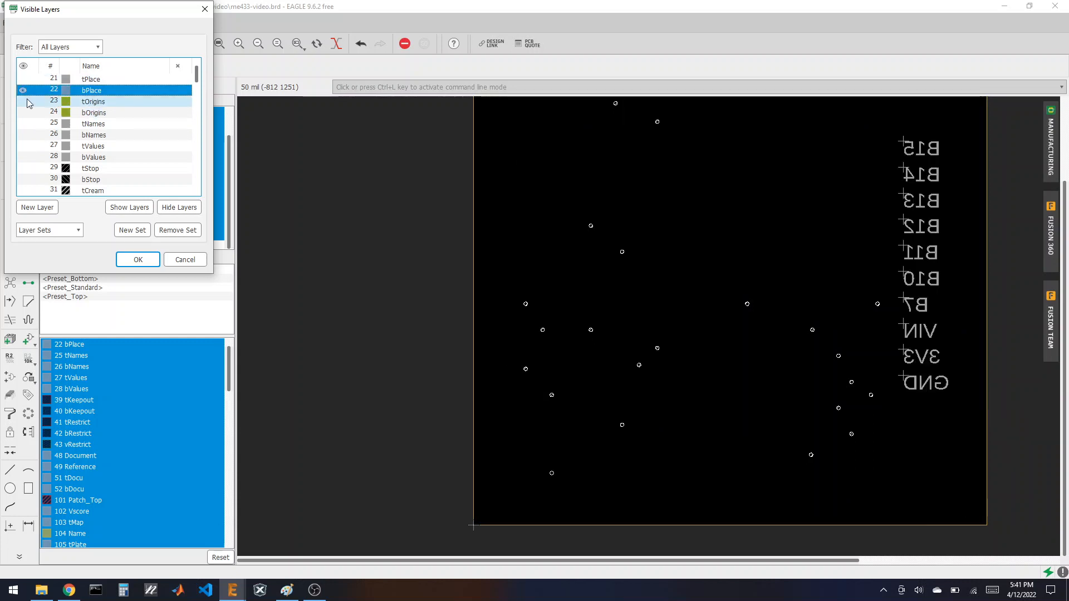
{"action": "left_click", "coordinate": [22, 81]}
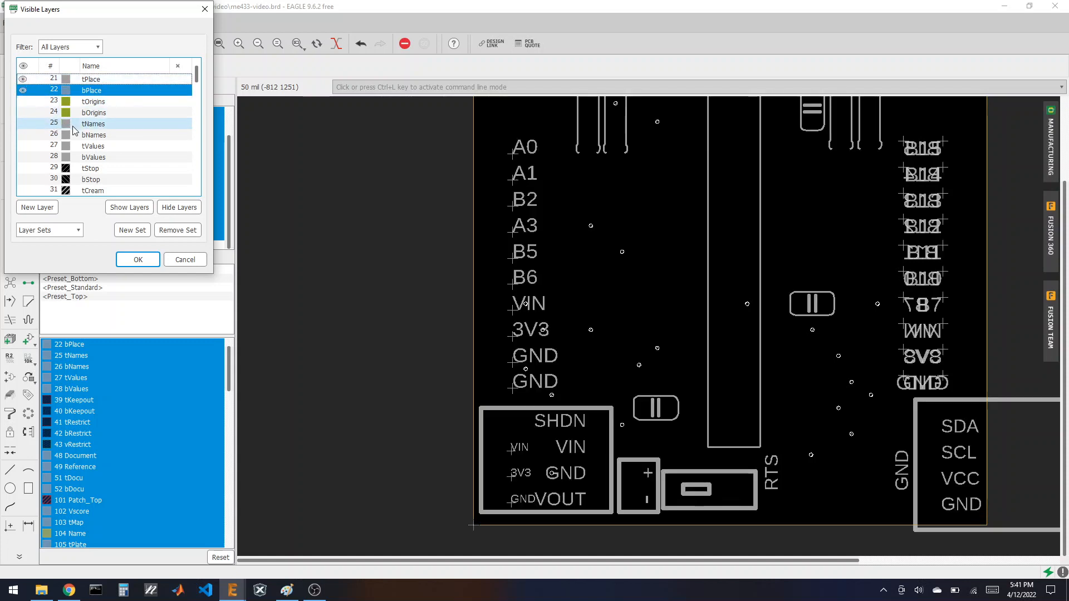
{"action": "scroll", "coordinate": [77, 152], "scroll_direction": "up", "scroll_amount": 2}
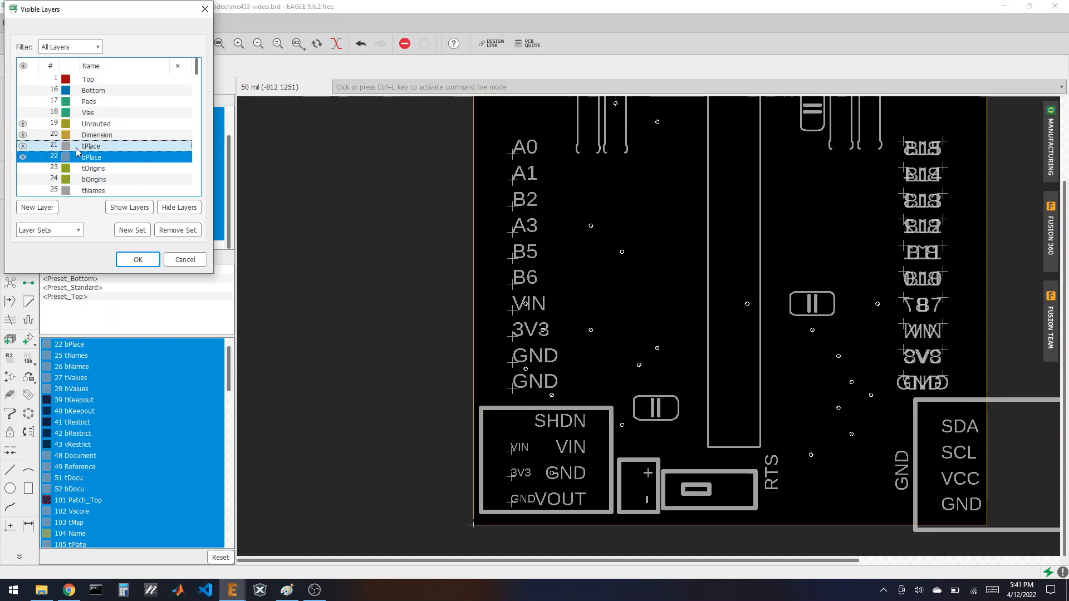
{"action": "left_click", "coordinate": [23, 124]}
{"action": "left_click", "coordinate": [22, 135]}
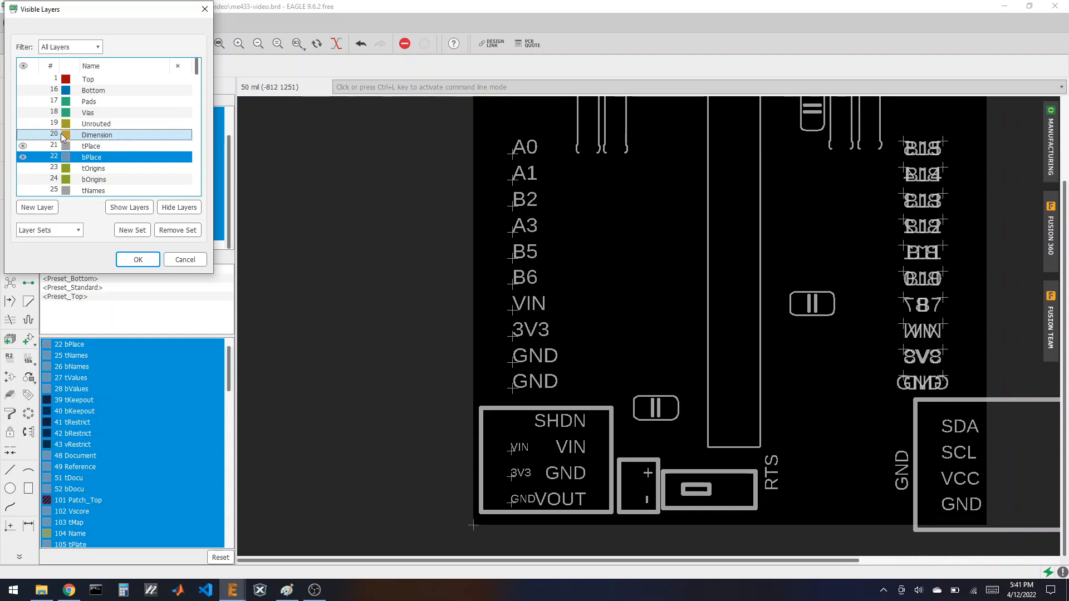
{"action": "left_click", "coordinate": [137, 260]}
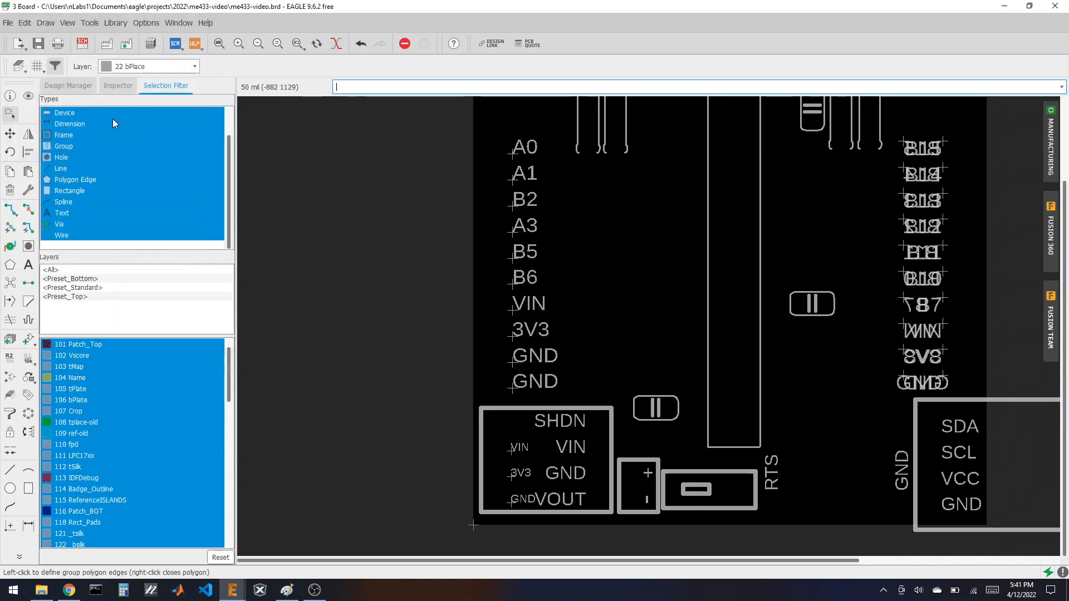
- Group the left header's labels from A0 down to the lower GND and copy them beyond the board's left edge
{"action": "left_click_drag", "start_coordinate": [490, 138], "coordinate": [537, 398]}
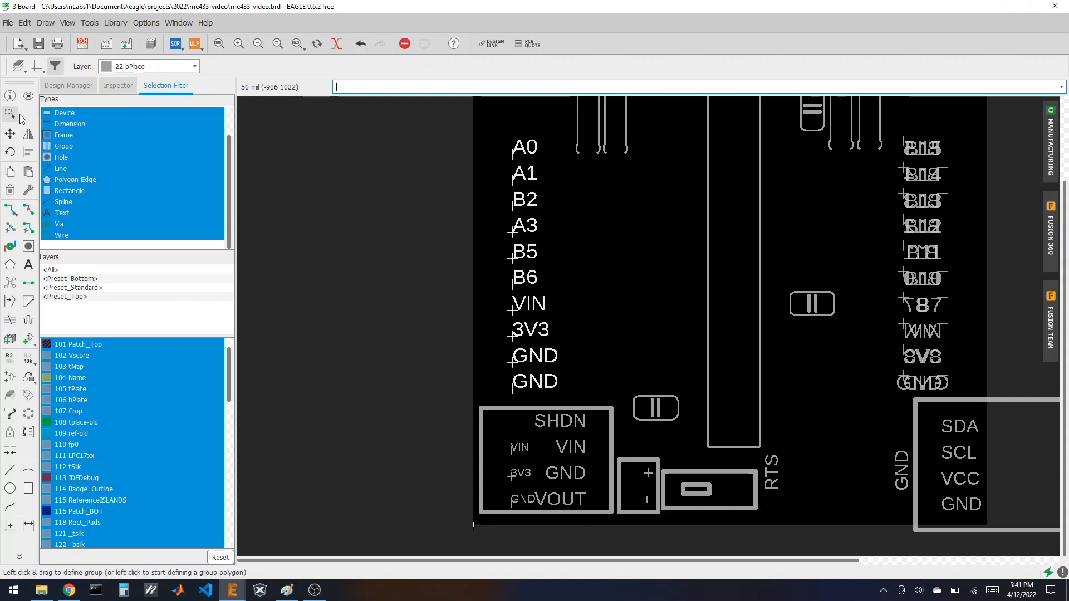
{"action": "left_click", "coordinate": [10, 172]}
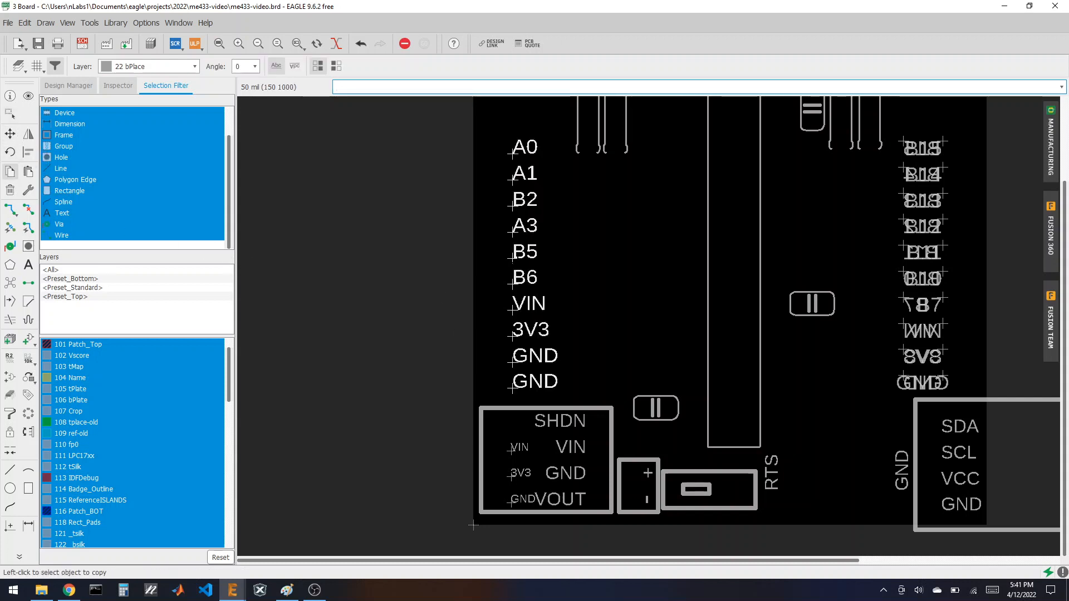
{"action": "left_click", "coordinate": [398, 267]}
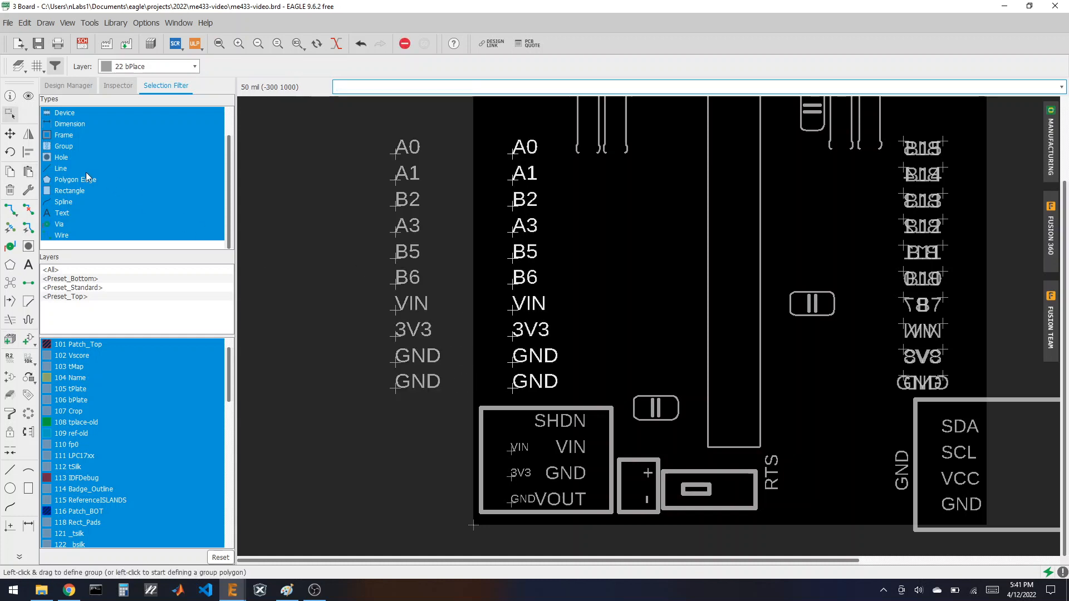
- Group the copied A0 to GND labels beyond the board's left edge and choose layer 22 bPlace for the layer change
{"action": "left_click", "coordinate": [10, 114]}
{"action": "left_click_drag", "start_coordinate": [326, 119], "coordinate": [427, 418]}
{"action": "left_click", "coordinate": [27, 190]}
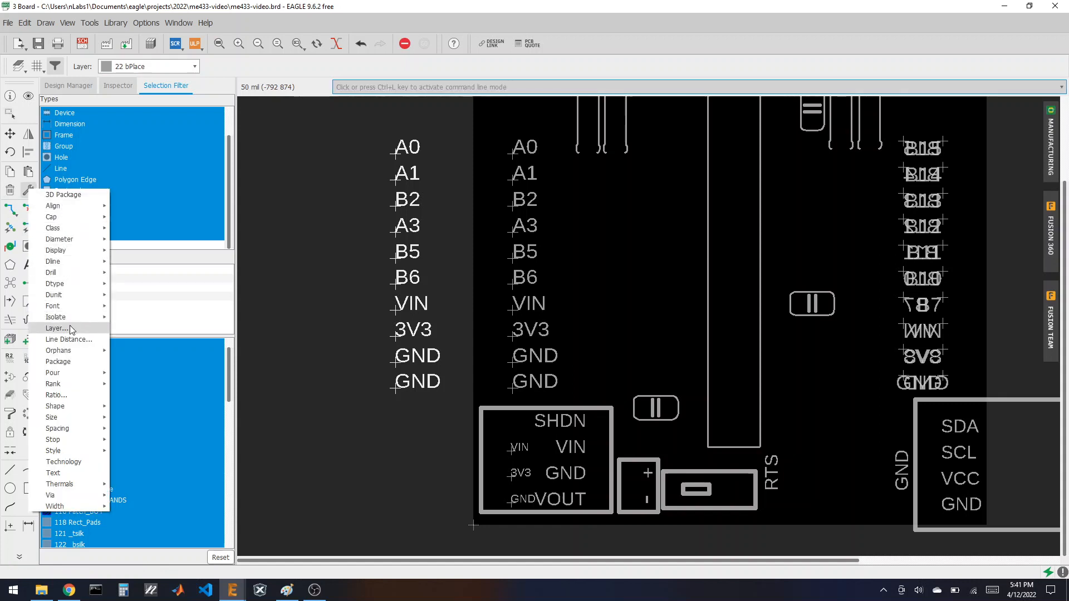
{"action": "left_click", "coordinate": [69, 328]}
{"action": "left_click", "coordinate": [69, 348]}
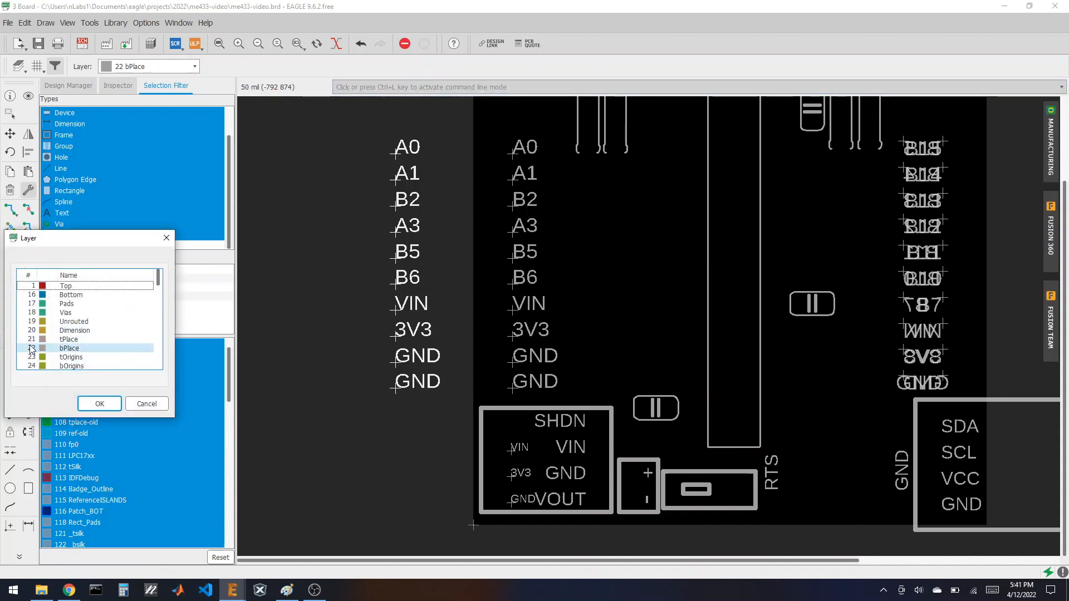
{"action": "left_click", "coordinate": [100, 404]}
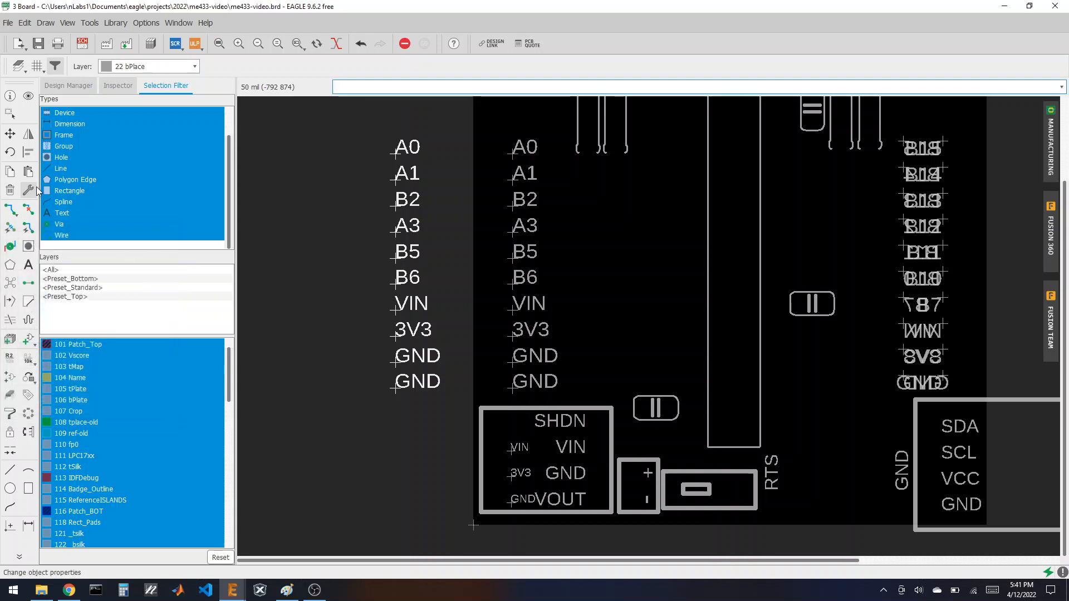
- Mirror the copied A0 to GND label group and move it onto the original left header labels, using the fine 5 mil grid
{"action": "left_click", "coordinate": [28, 134]}
{"action": "right_click", "coordinate": [421, 302], "text": "ctrl"}
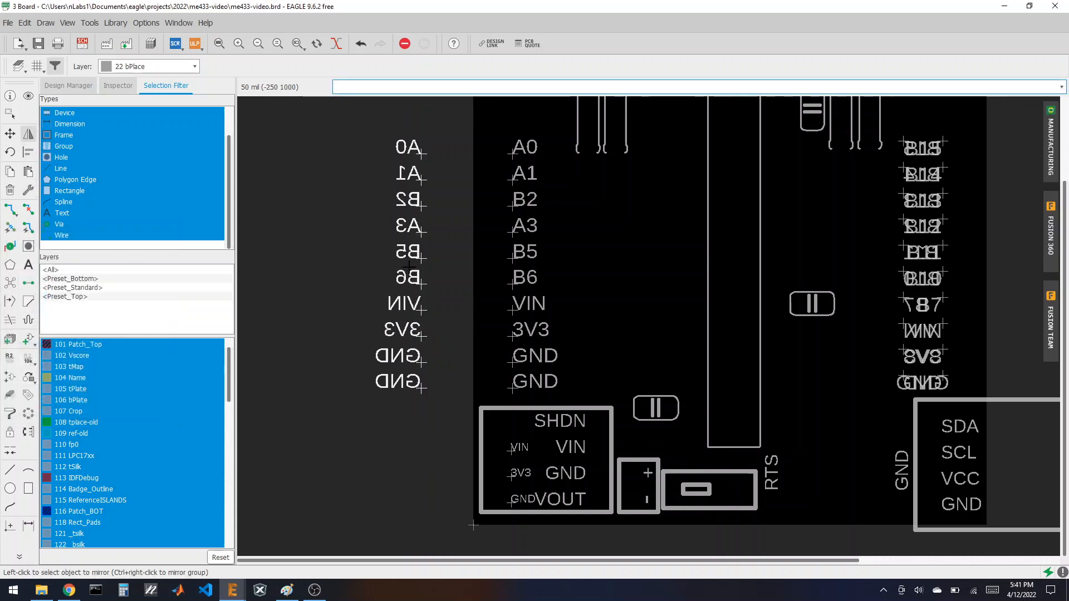
{"action": "left_click", "coordinate": [10, 134]}
{"action": "right_click", "coordinate": [389, 254], "text": "ctrl"}
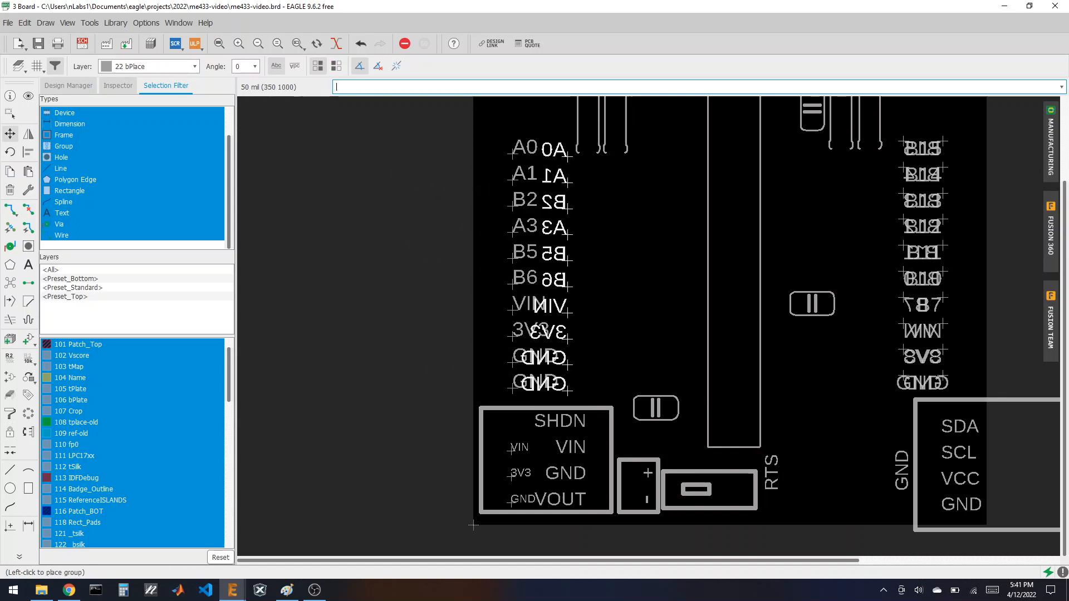
{"action": "left_click", "coordinate": [474, 525], "text": "alt"}
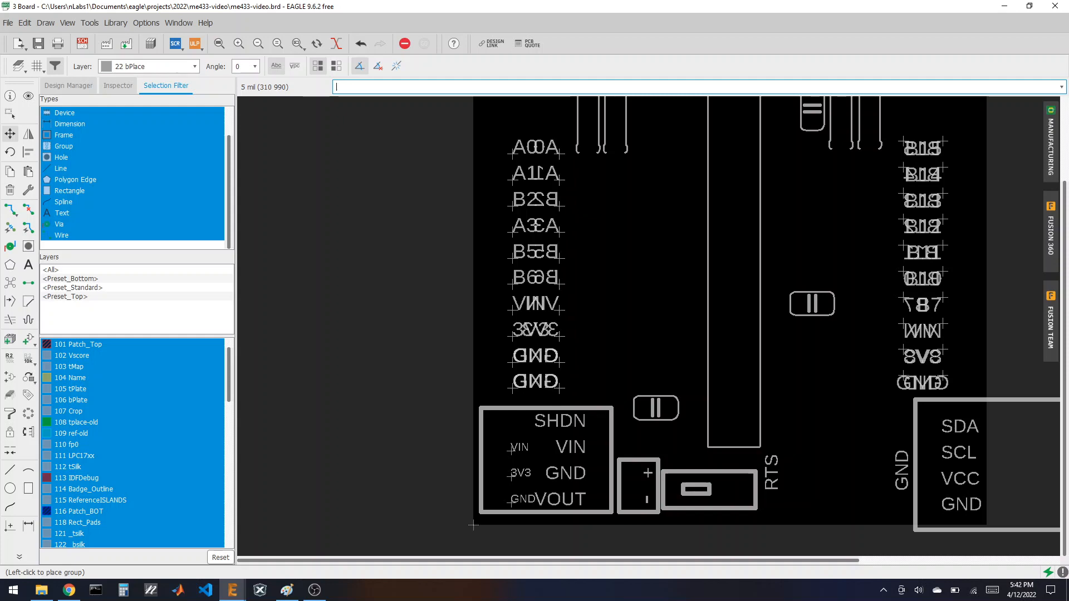
- Make all layers of the board visible again
{"action": "left_click", "coordinate": [19, 66]}
{"action": "left_click", "coordinate": [137, 259]}
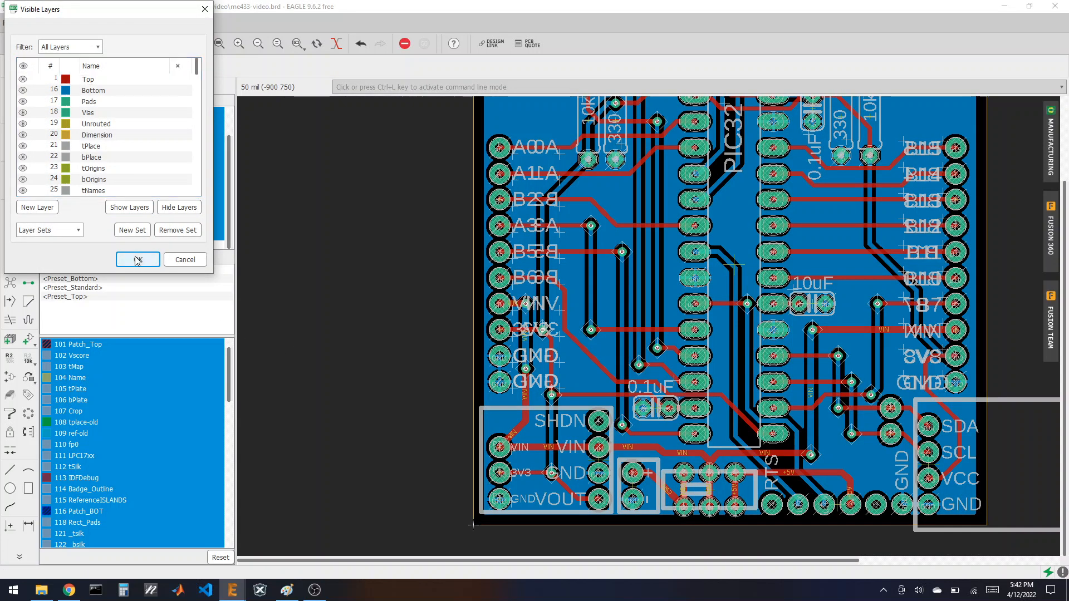
- Place the text "ME433 2022" on layer 21 tPlace just above the PIC32 chip, using the fine 5 mil grid
{"action": "scroll", "coordinate": [334, 400], "scroll_direction": "down", "scroll_amount": 3}
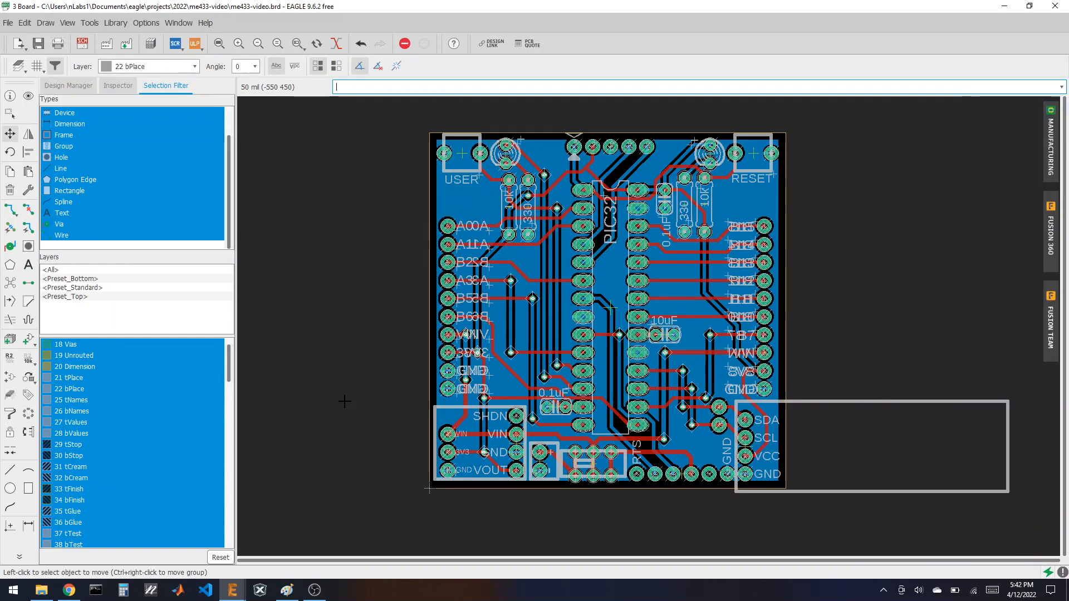
{"action": "scroll", "coordinate": [586, 372], "scroll_direction": "up", "scroll_amount": 3}
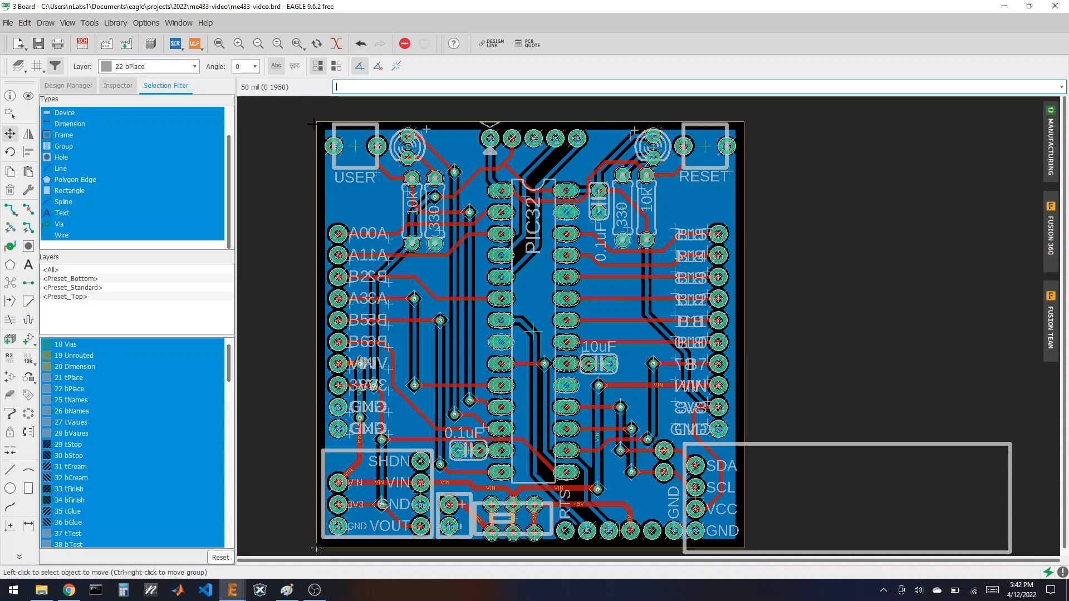
{"action": "scroll", "coordinate": [313, 123], "scroll_direction": "down", "scroll_amount": 1}
{"action": "scroll", "coordinate": [489, 336], "scroll_direction": "up", "scroll_amount": 1}
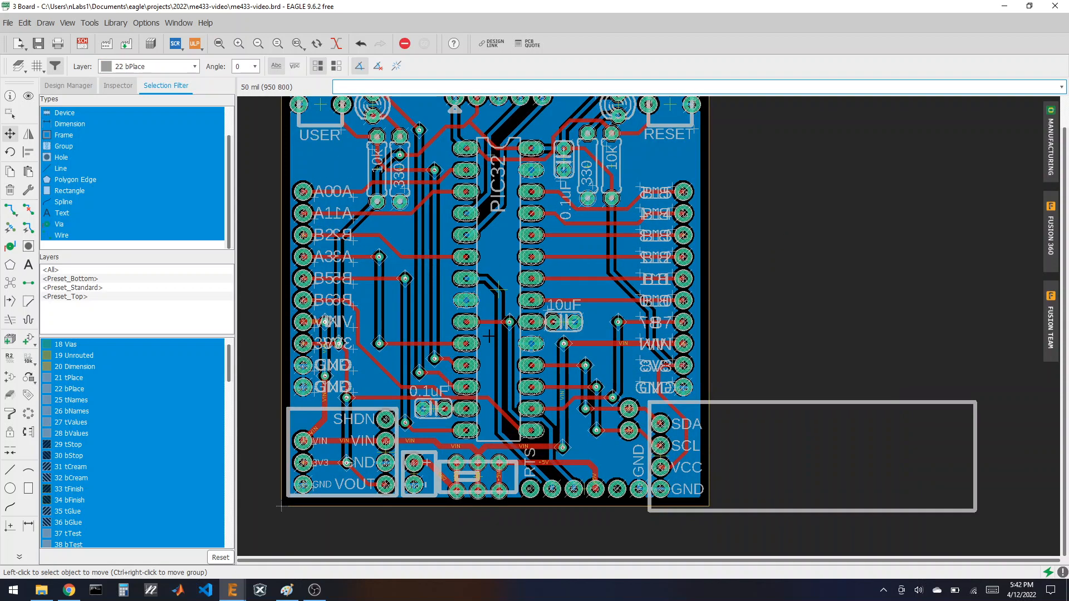
{"action": "scroll", "coordinate": [584, 223], "scroll_direction": "down", "scroll_amount": 1}
{"action": "scroll", "coordinate": [594, 190], "scroll_direction": "up", "scroll_amount": 1}
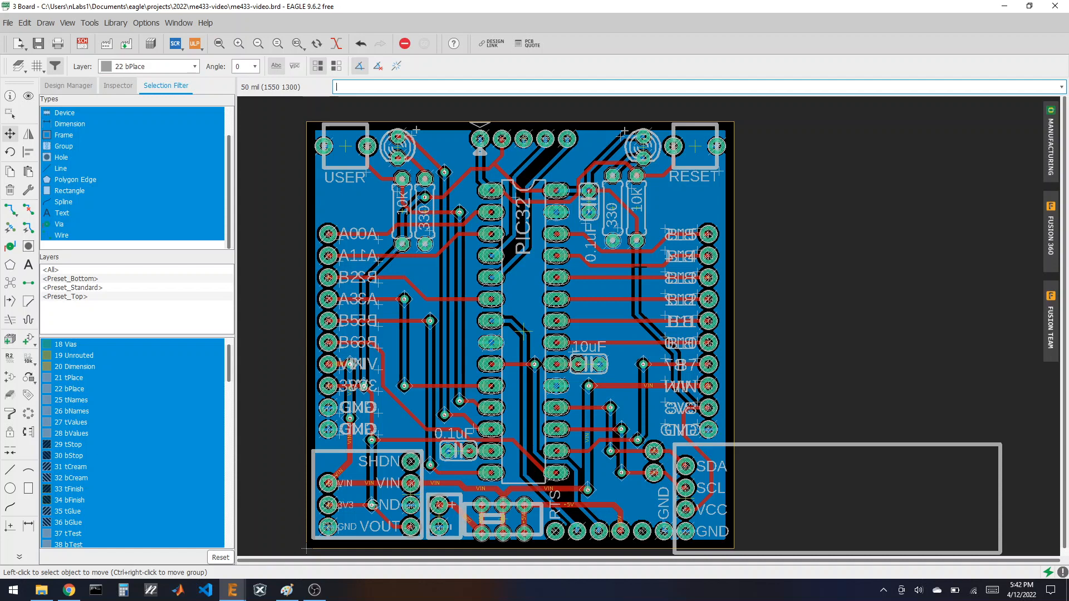
{"action": "left_click", "coordinate": [28, 265]}
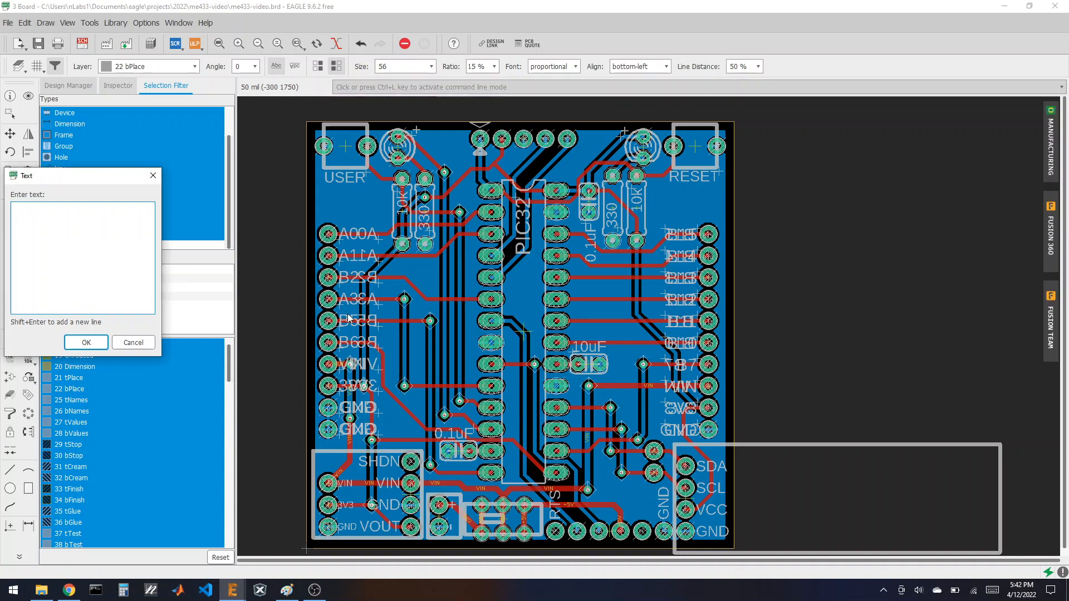
{"action": "type", "text": "ME433"}
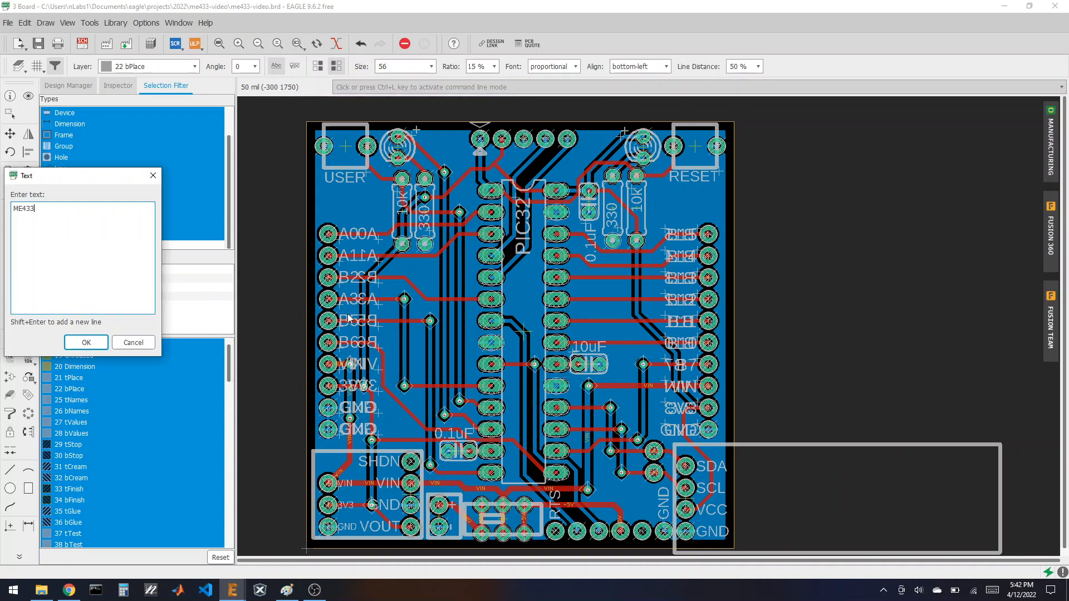
{"action": "type", "text": " 2022"}
{"action": "key", "text": "Return"}
{"action": "left_click", "coordinate": [361, 113]}
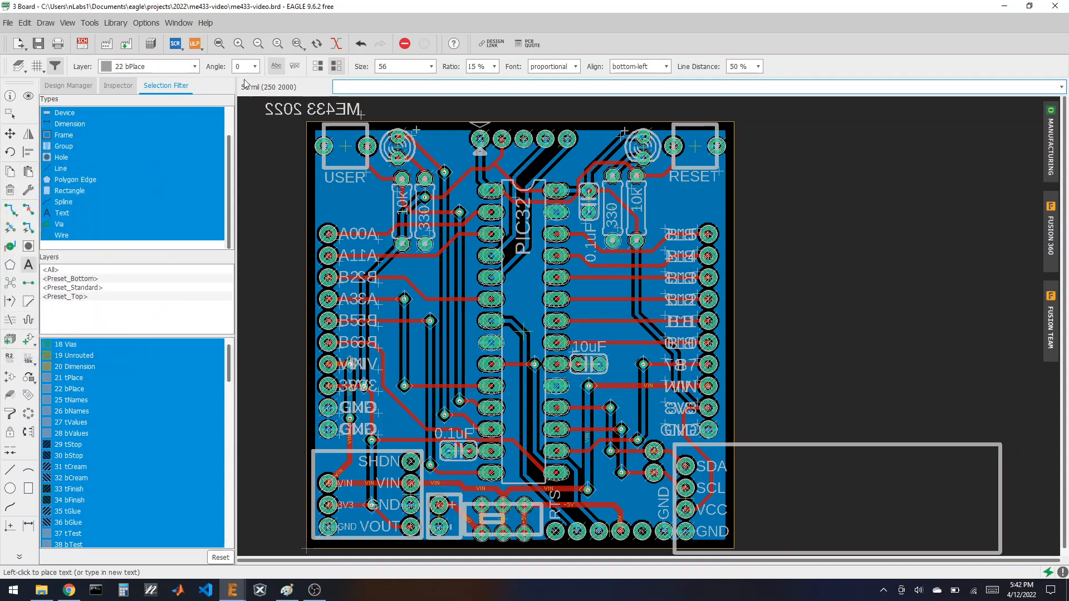
{"action": "left_click", "coordinate": [186, 70]}
{"action": "left_click", "coordinate": [134, 114]}
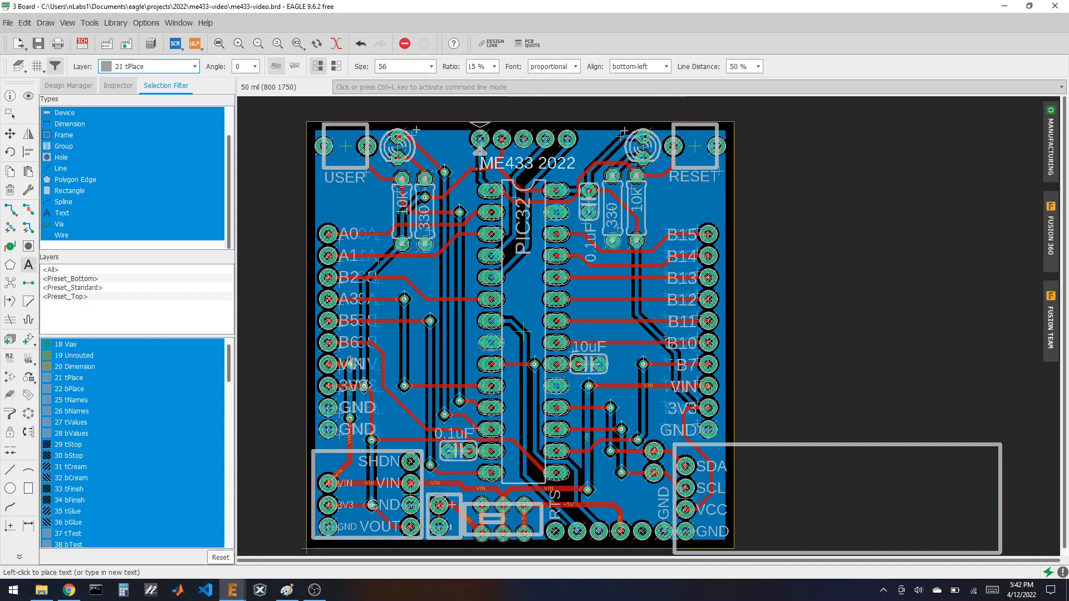
{"action": "key", "text": "alt"}
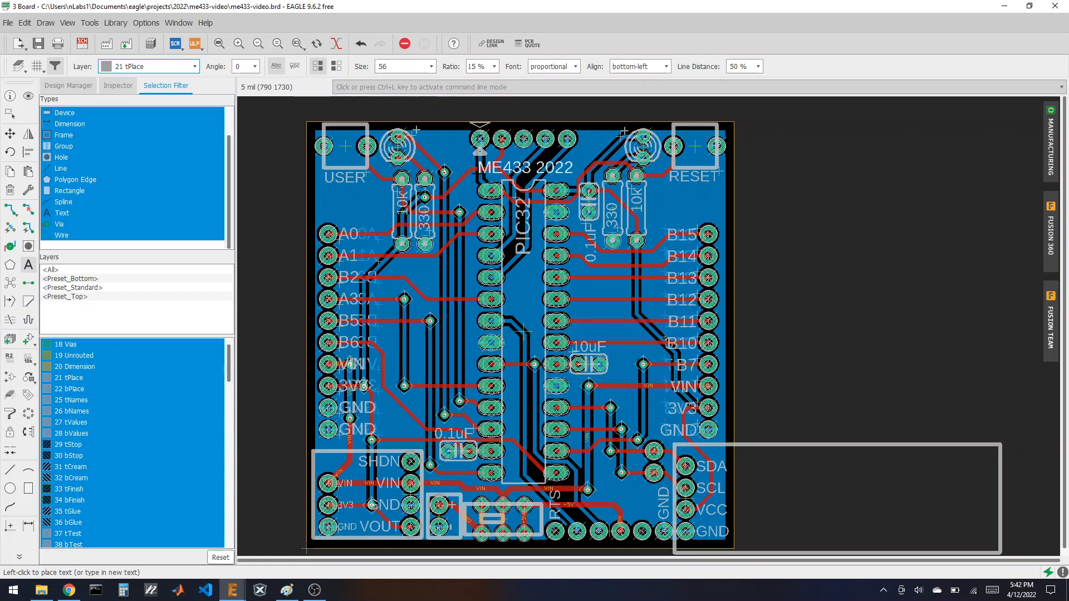
- Place the same text on layer 22 bPlace over the top-side "ME433 2022" label and save the board
{"action": "left_click", "coordinate": [139, 66]}
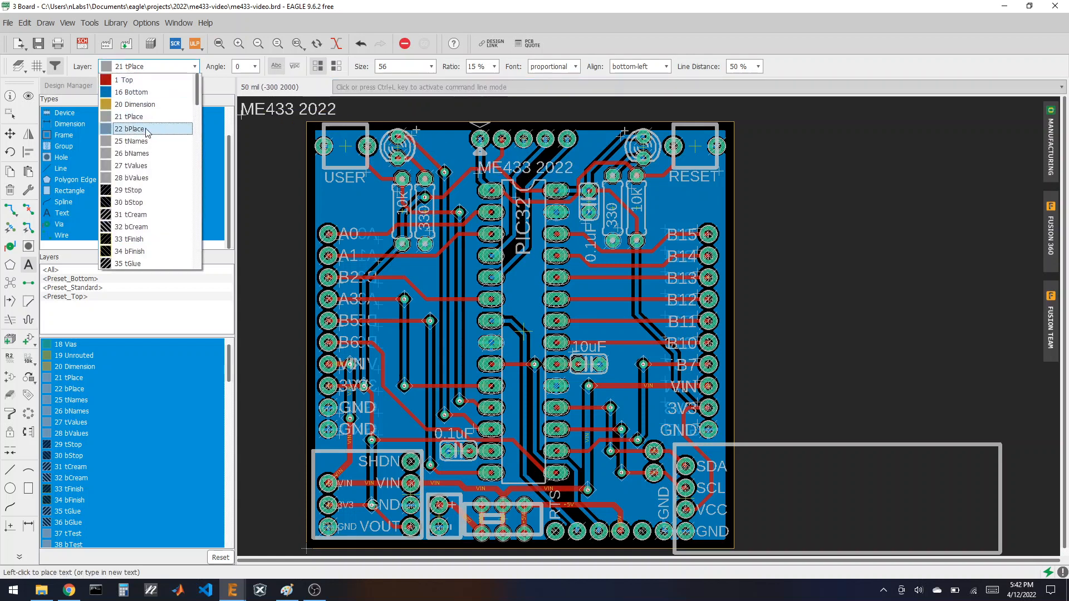
{"action": "left_click", "coordinate": [129, 128]}
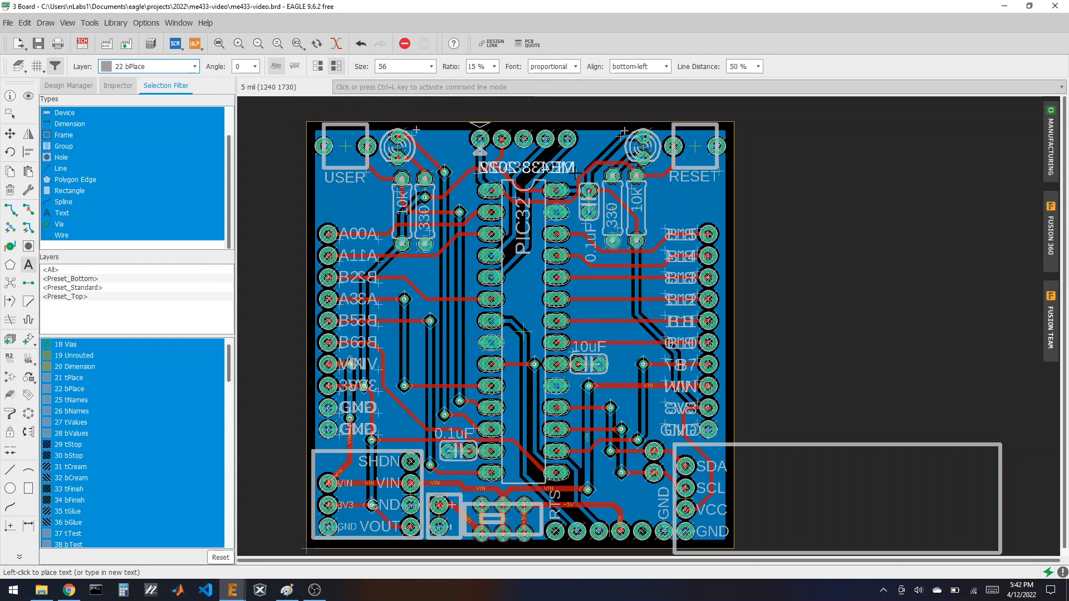
{"action": "left_click", "coordinate": [575, 173], "text": "alt"}
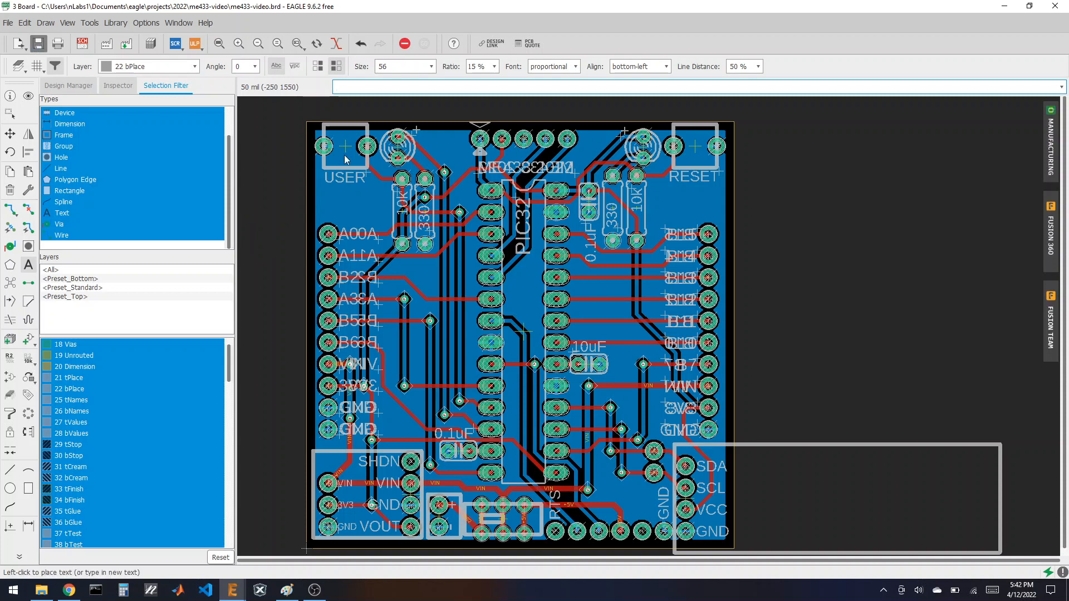
{"action": "left_click", "coordinate": [38, 44]}
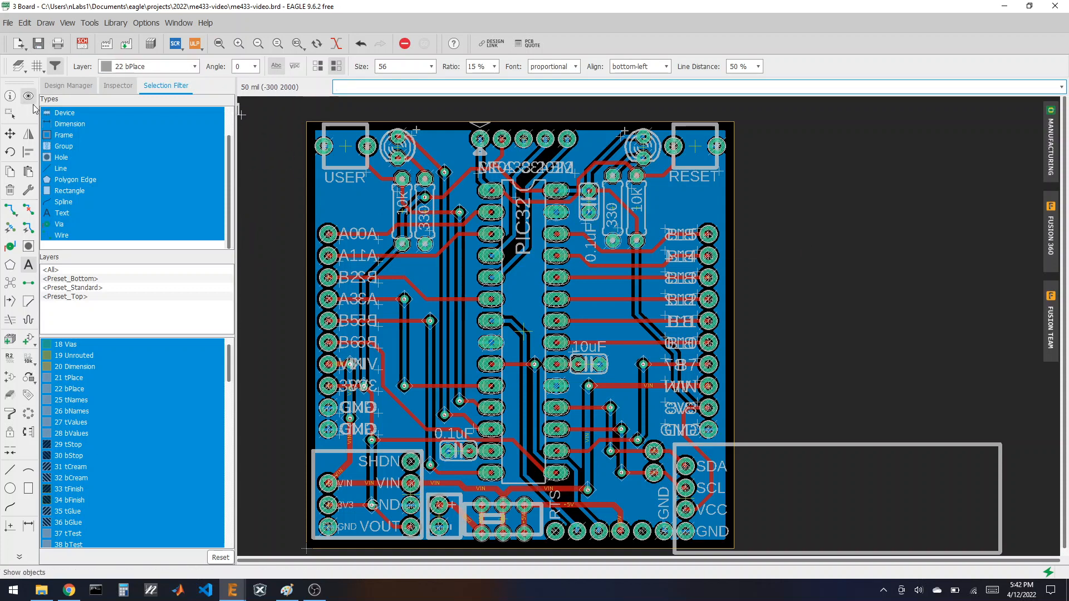
- Switch to Paint to examine the black-and-white image chi.bmp, and return to the EAGLE board
{"action": "left_click", "coordinate": [14, 97]}
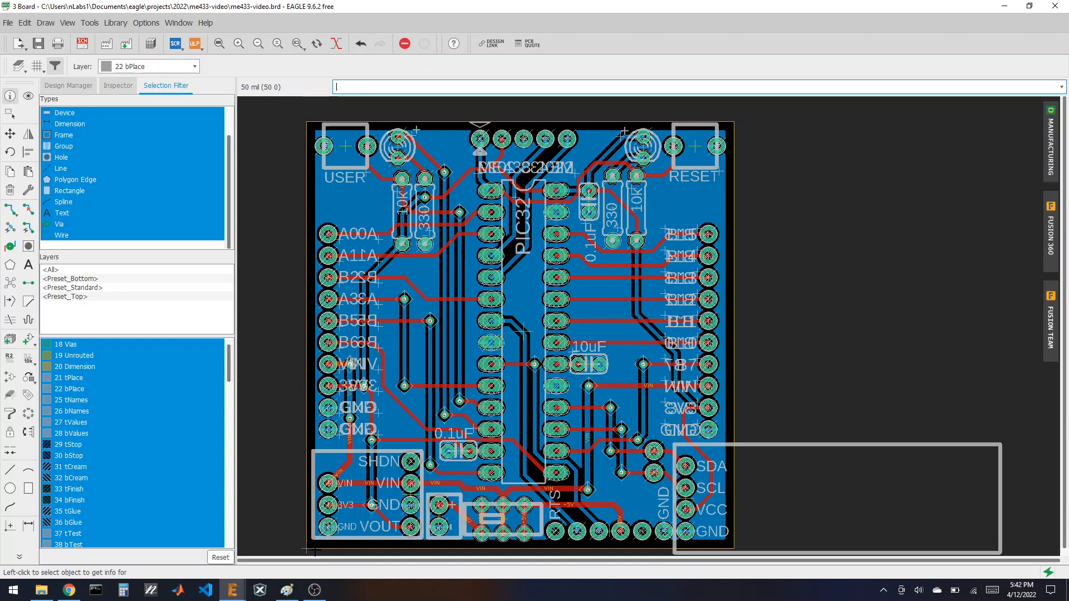
{"action": "left_click", "coordinate": [290, 594]}
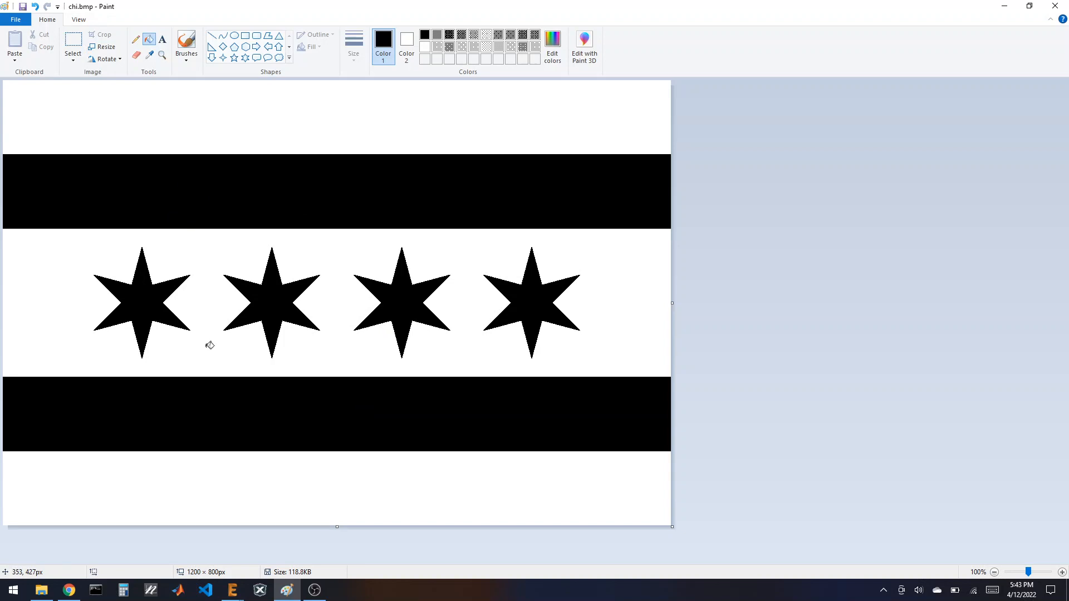
{"action": "left_click", "coordinate": [290, 593]}
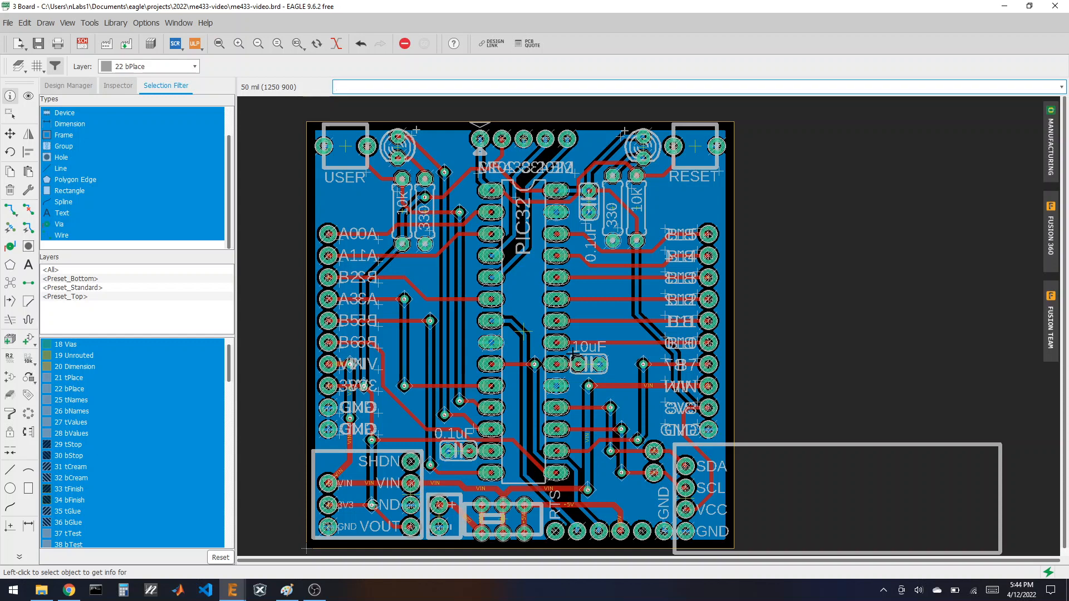
- Run the import-bmp ULP from the EAGLE examples directory and proceed past its description to file selection
{"action": "left_click", "coordinate": [195, 48]}
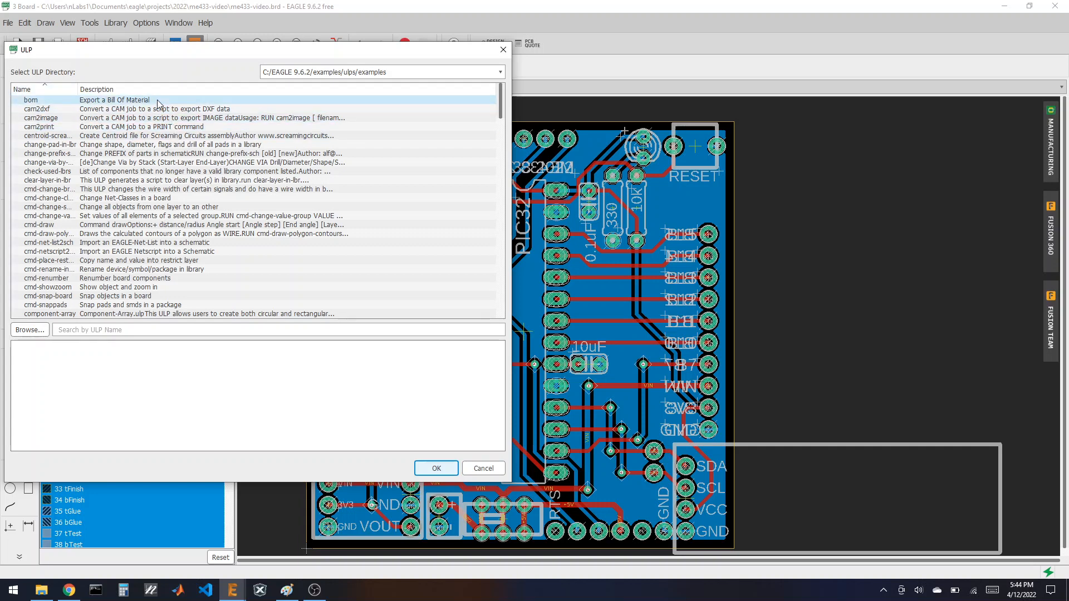
{"action": "scroll", "coordinate": [176, 234], "scroll_direction": "down", "scroll_amount": 1}
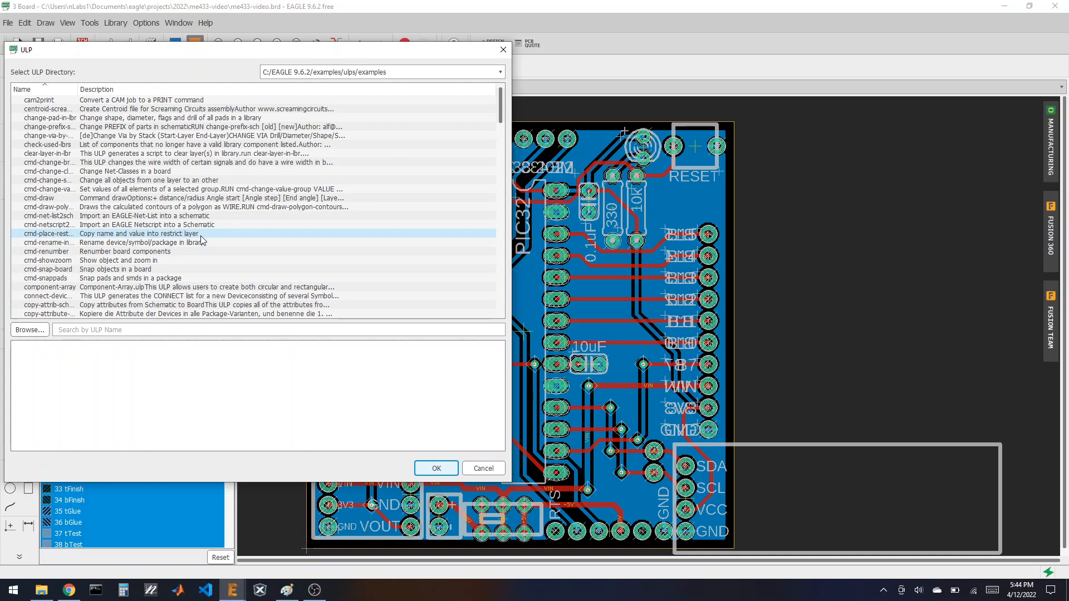
{"action": "scroll", "coordinate": [183, 222], "scroll_direction": "down", "scroll_amount": 10}
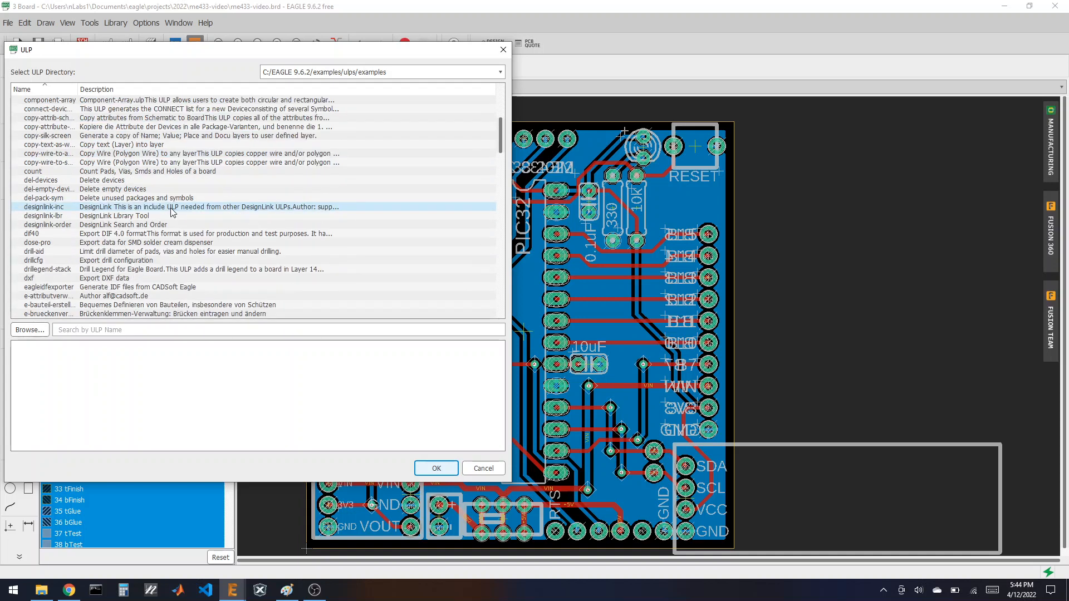
{"action": "scroll", "coordinate": [172, 212], "scroll_direction": "down", "scroll_amount": 9}
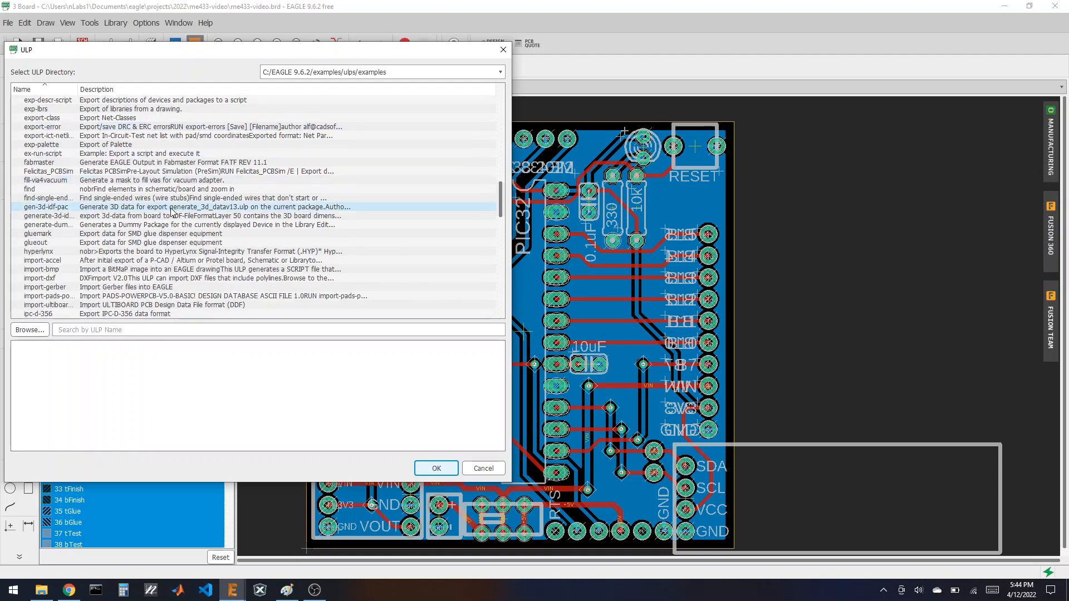
{"action": "left_click", "coordinate": [46, 217]}
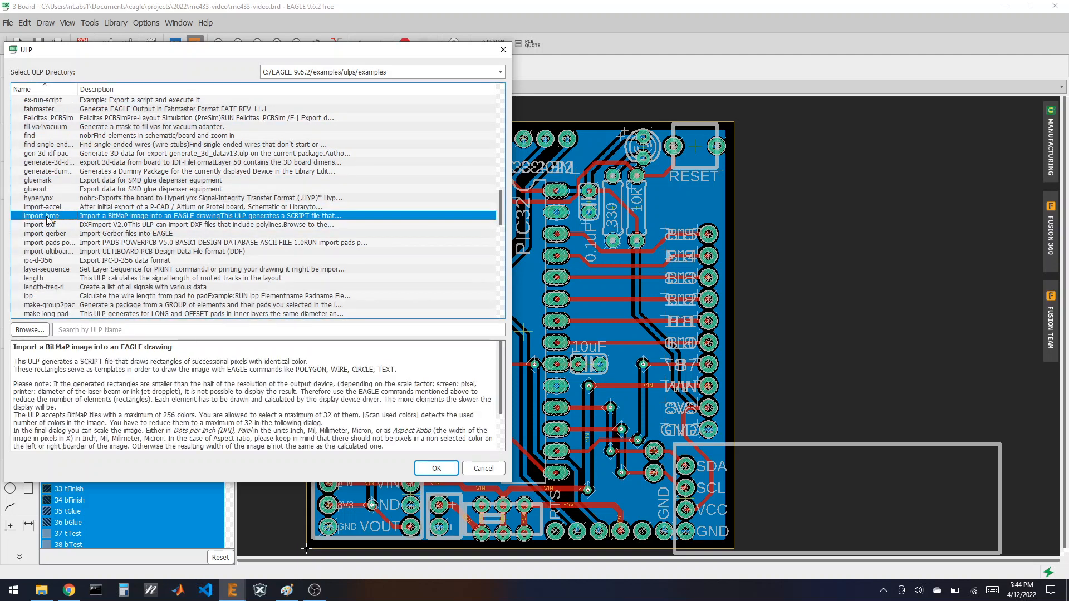
{"action": "left_click", "coordinate": [437, 468]}
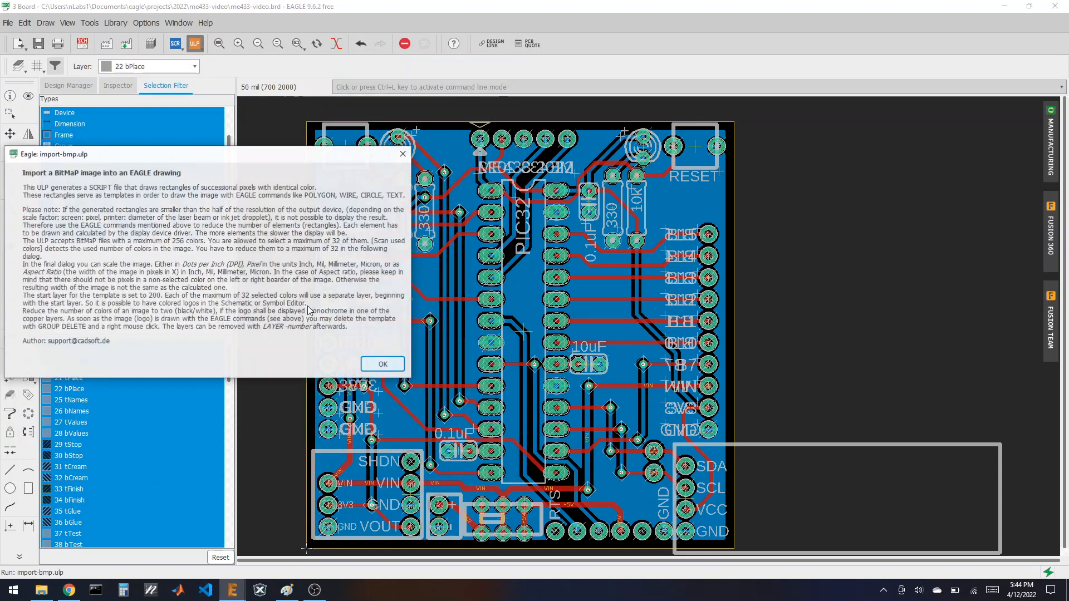
{"action": "left_click", "coordinate": [382, 364]}
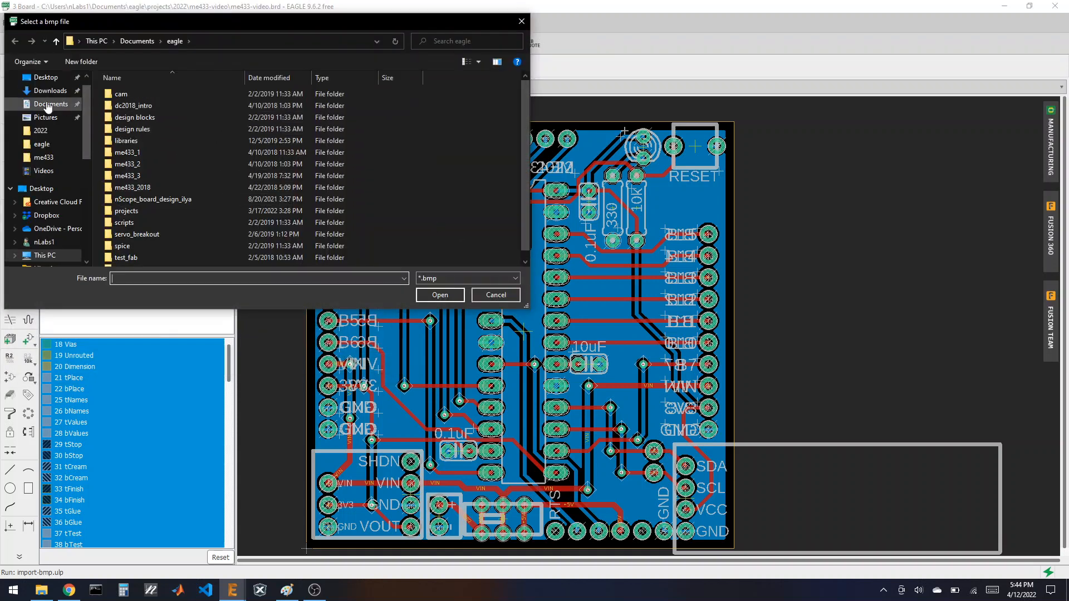
- Load chi.bmp from the Downloads folder as the bitmap to import
{"action": "left_click", "coordinate": [49, 91]}
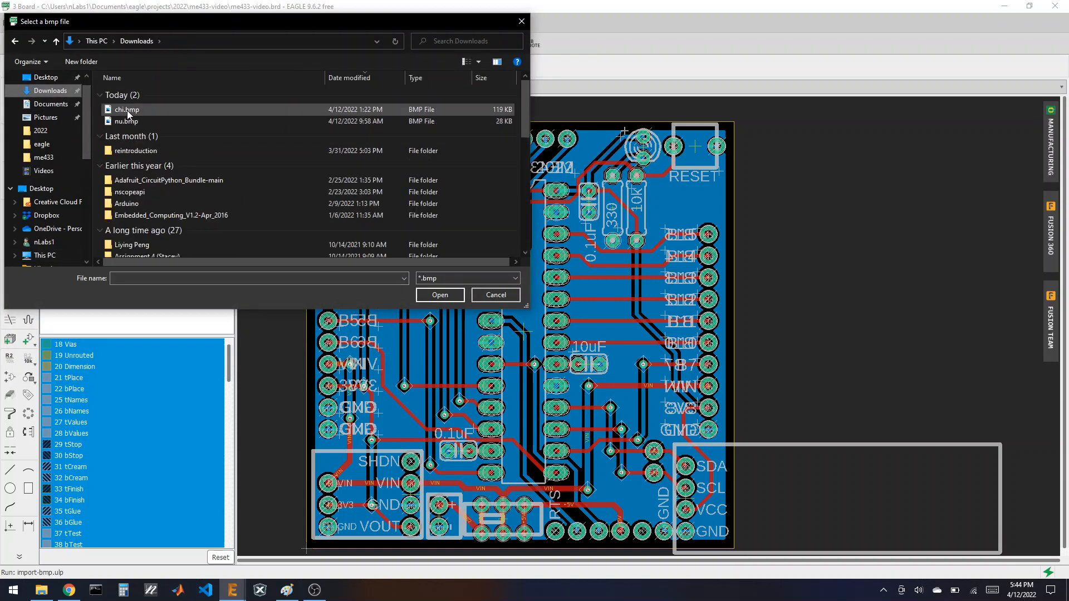
{"action": "left_click", "coordinate": [128, 110]}
{"action": "left_click", "coordinate": [440, 295]}
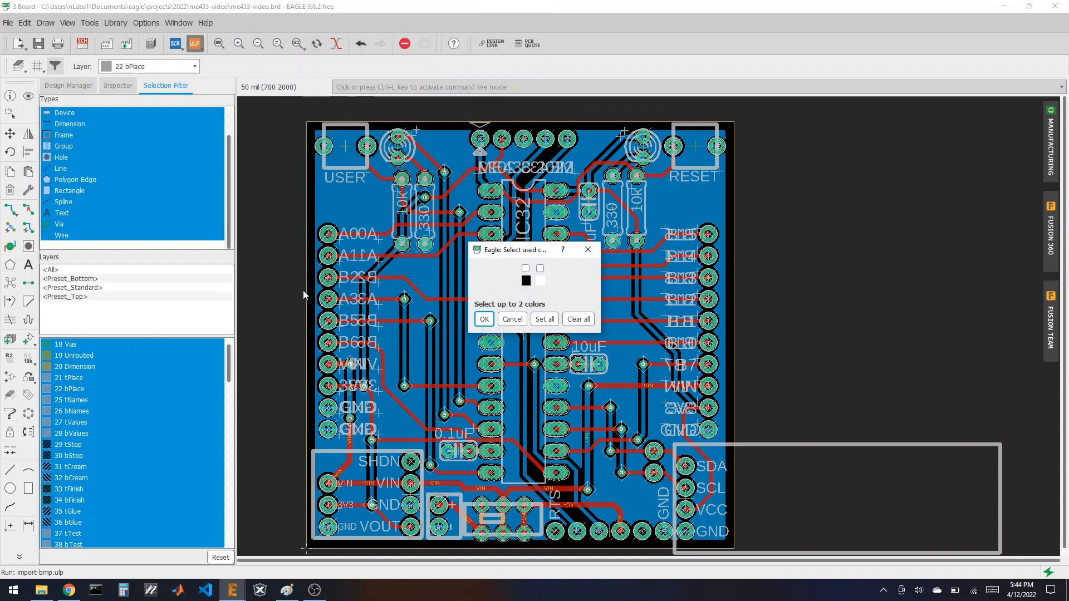
- Compare the color choices with chi.bmp in Paint and select only black as the color to import
{"action": "left_click", "coordinate": [291, 592]}
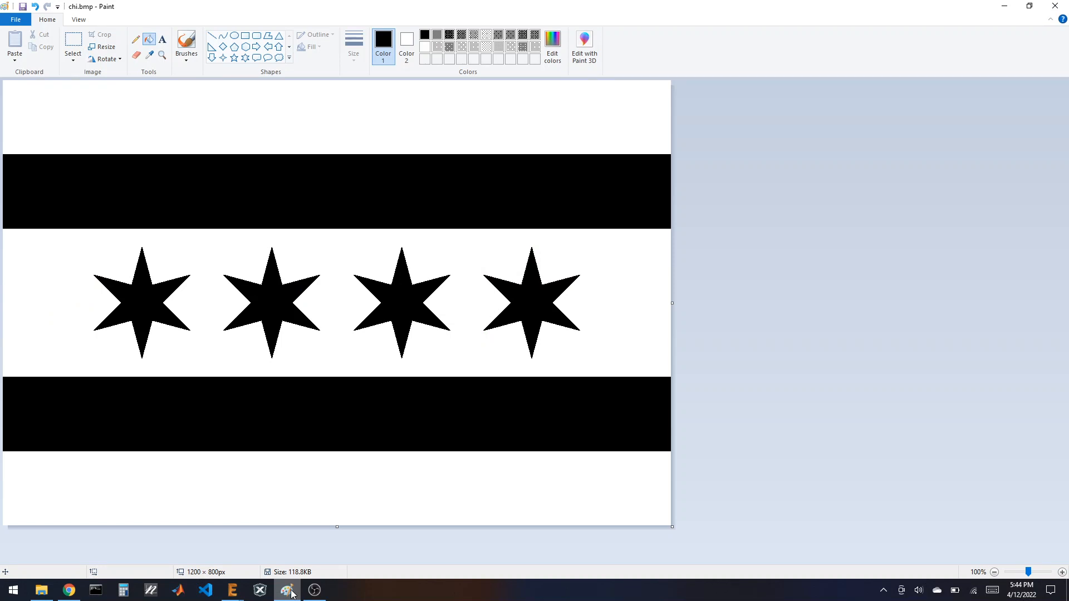
{"action": "left_click", "coordinate": [291, 592]}
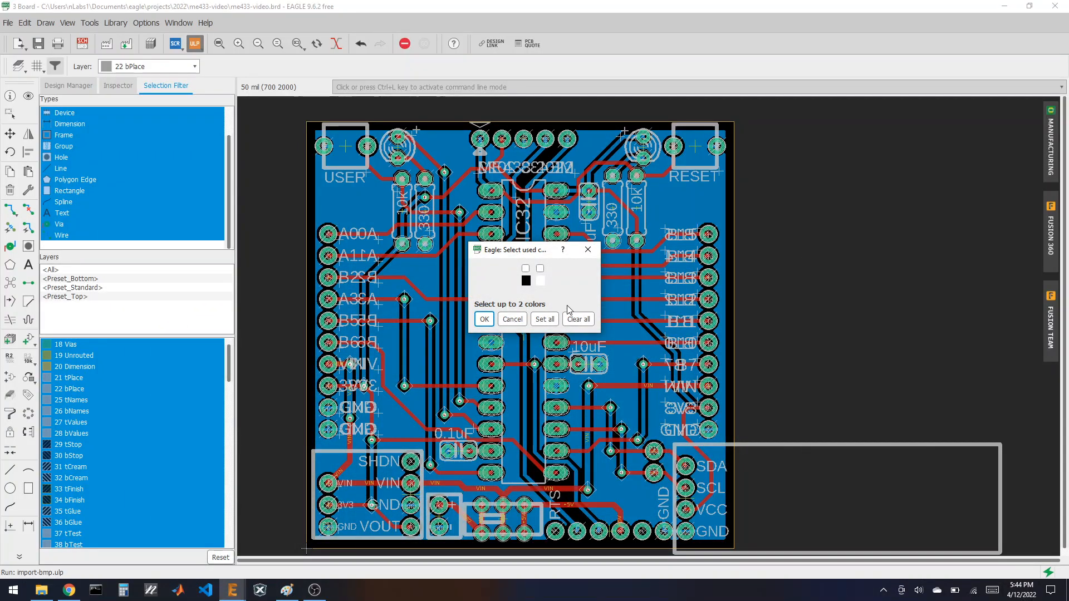
{"action": "left_click", "coordinate": [287, 590]}
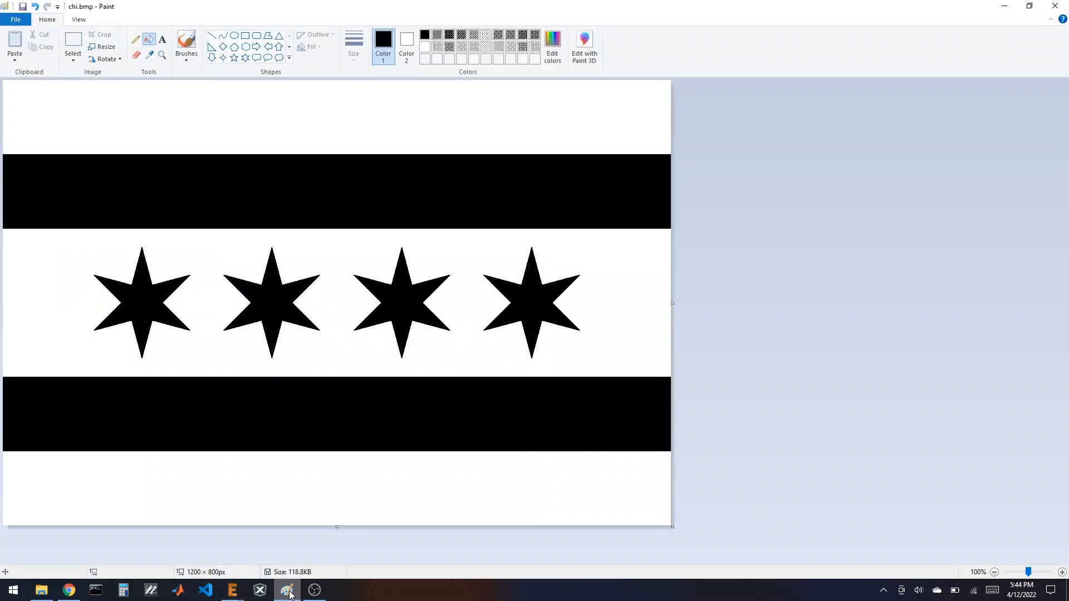
{"action": "left_click", "coordinate": [286, 590]}
{"action": "left_click", "coordinate": [531, 279]}
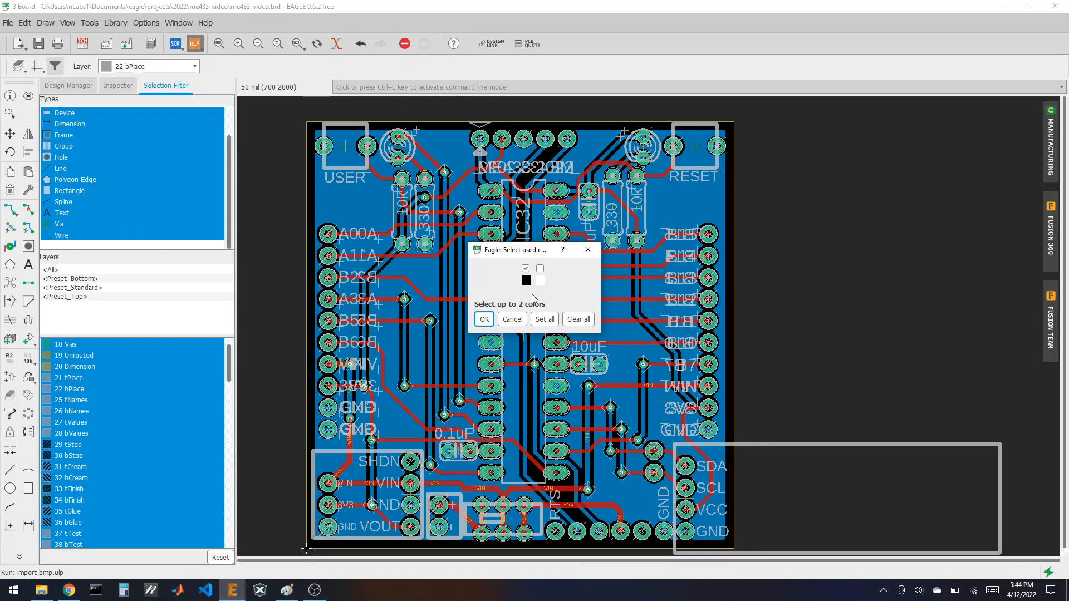
{"action": "left_click", "coordinate": [484, 319]}
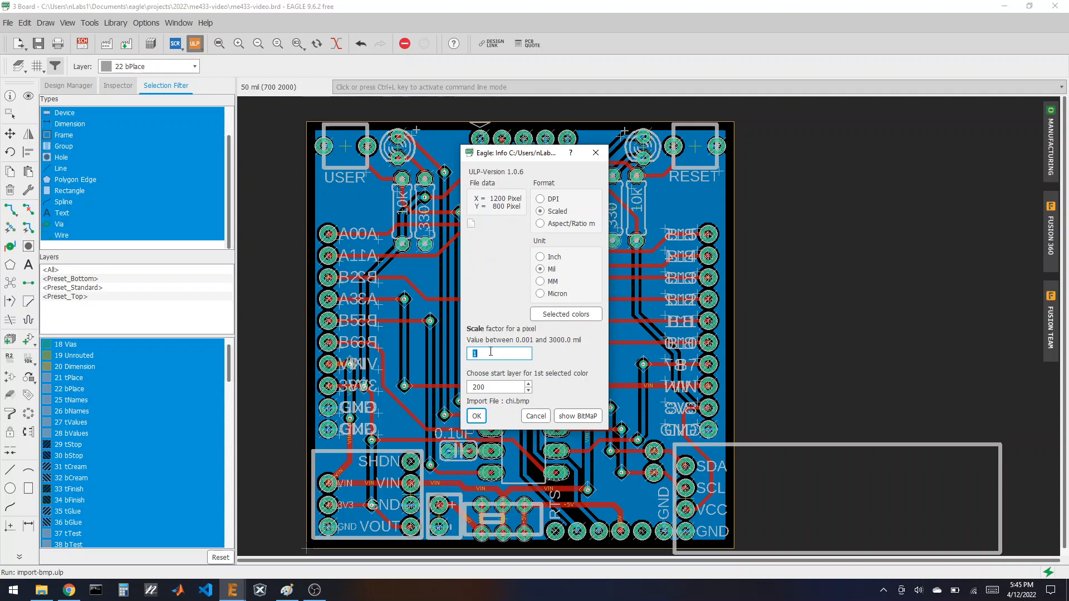
- Generate the import script with a scale factor of 1 mil per pixel and start layer 200
{"action": "left_click", "coordinate": [490, 352]}
{"action": "left_click", "coordinate": [490, 387]}
{"action": "left_click", "coordinate": [475, 416]}
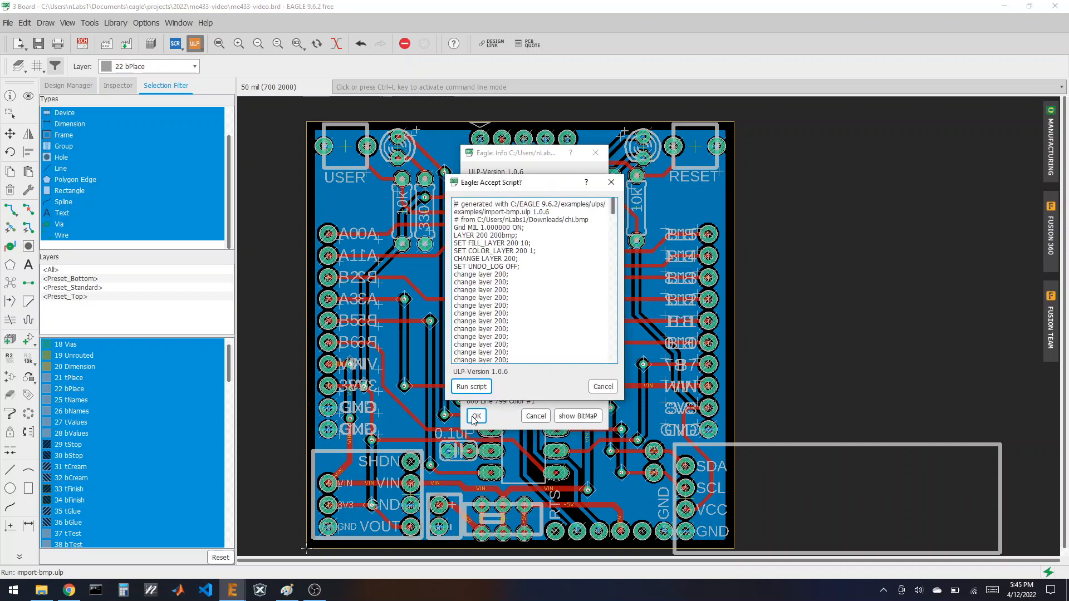
- Look through the generated rectangle commands and run the script to draw the bitmap on the board
{"action": "left_click_drag", "start_coordinate": [613, 210], "coordinate": [613, 325]}
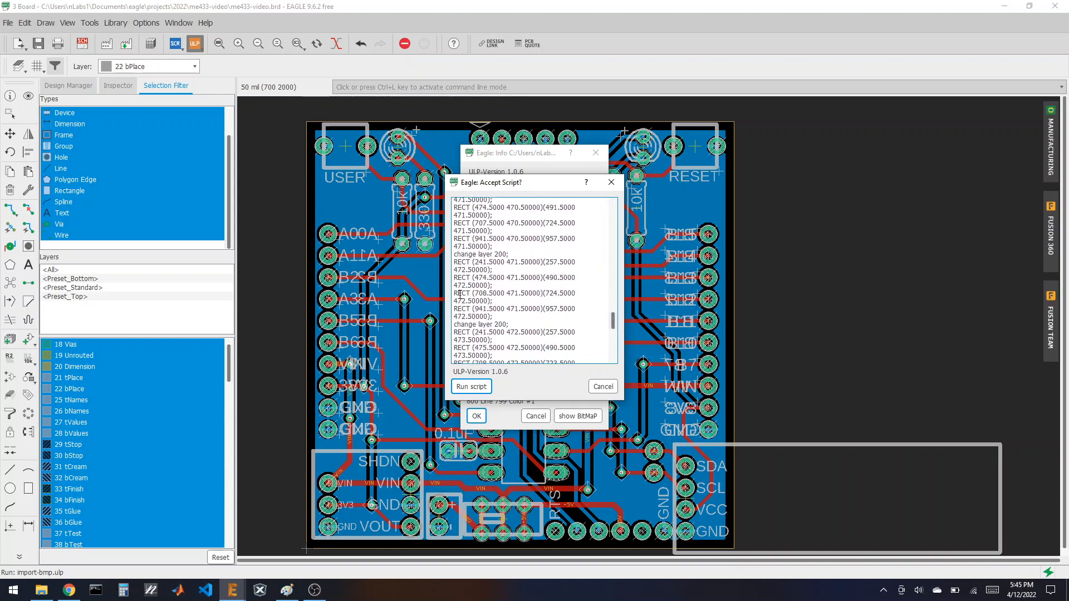
{"action": "left_click_drag", "start_coordinate": [454, 293], "coordinate": [514, 309]}
{"action": "left_click_drag", "start_coordinate": [611, 316], "coordinate": [612, 338]}
{"action": "left_click", "coordinate": [471, 386]}
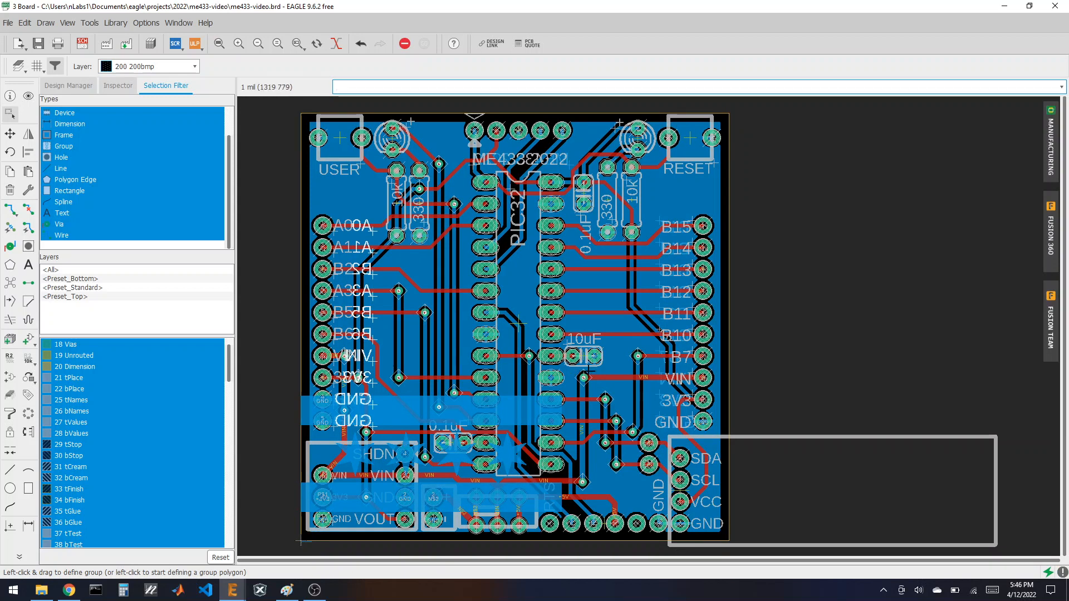
- Hide every layer from 1 Top through 105 tPlate while keeping the 200bmp flag artwork displayed
{"action": "scroll", "coordinate": [626, 369], "scroll_direction": "down", "scroll_amount": 1}
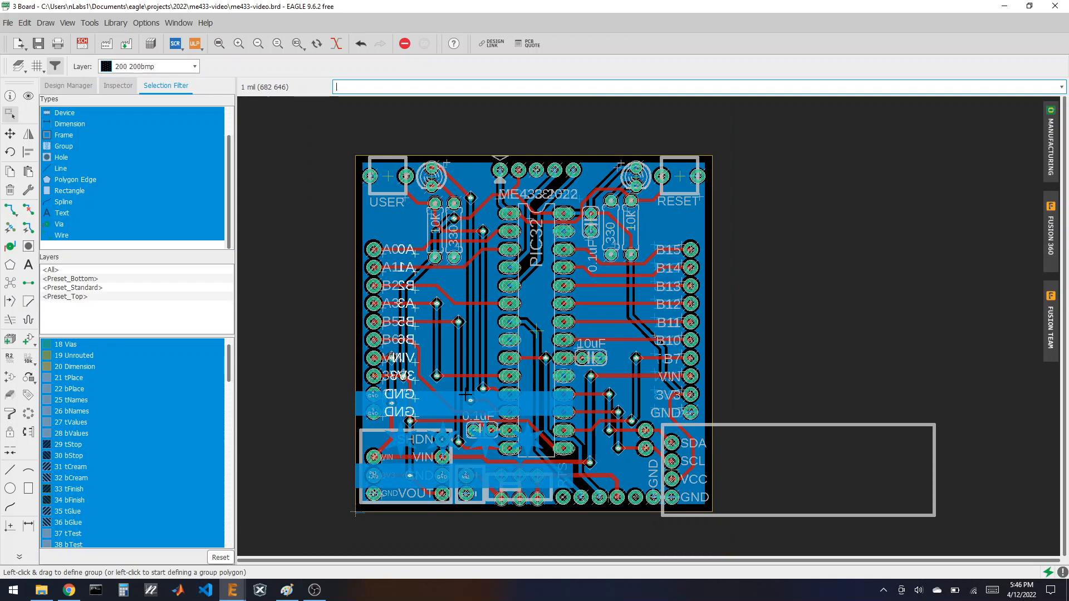
{"action": "left_click", "coordinate": [19, 66]}
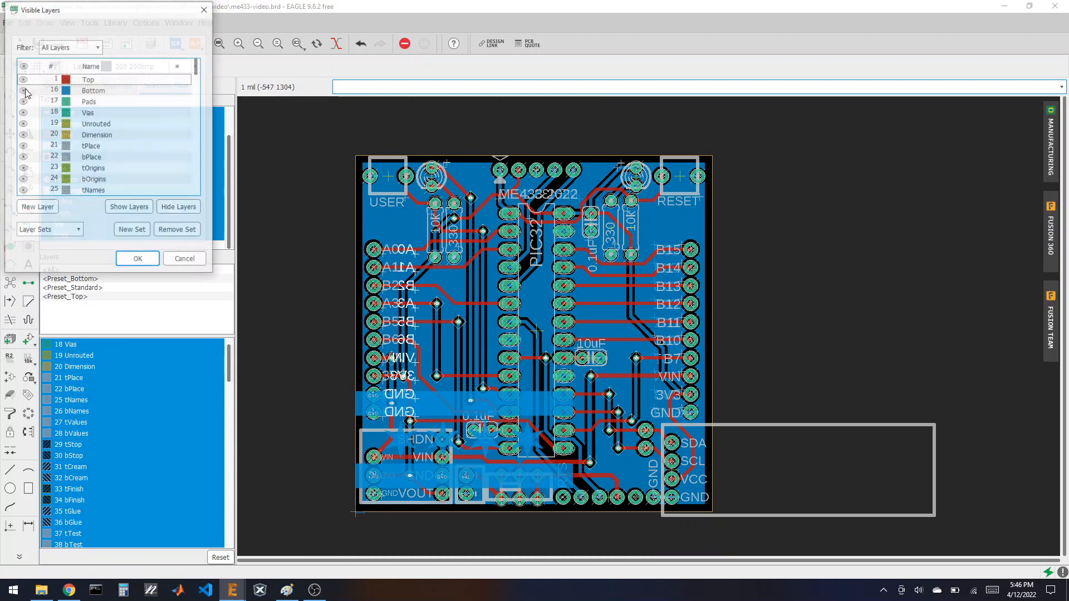
{"action": "left_click", "coordinate": [23, 79]}
{"action": "left_click", "coordinate": [23, 90]}
{"action": "left_click", "coordinate": [23, 101]}
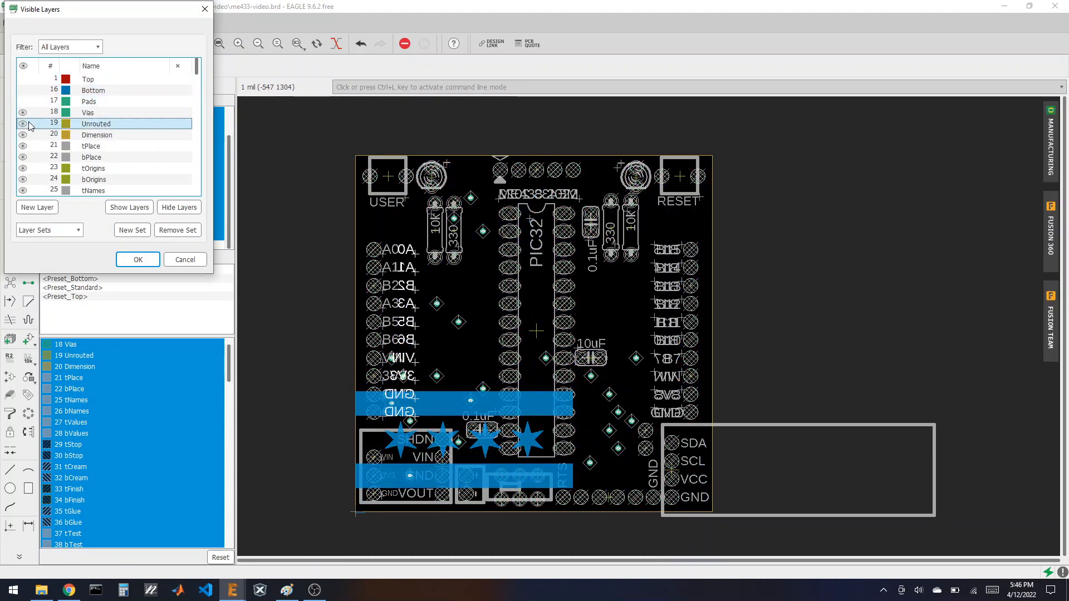
{"action": "left_click", "coordinate": [23, 112]}
{"action": "left_click", "coordinate": [23, 124]}
{"action": "left_click", "coordinate": [23, 135]}
{"action": "left_click", "coordinate": [23, 146]}
{"action": "left_click", "coordinate": [23, 157]}
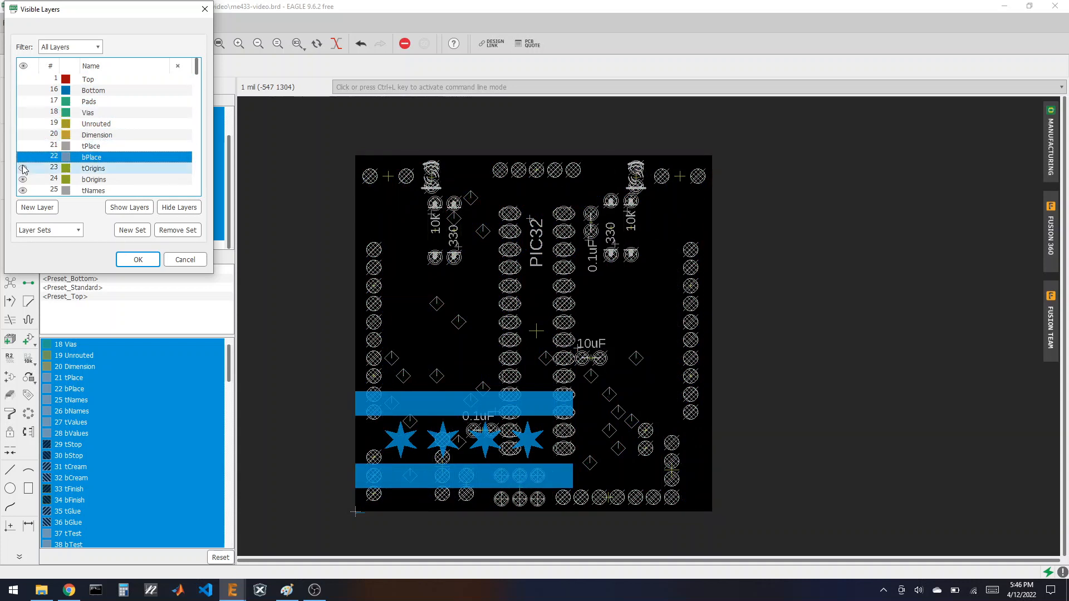
{"action": "left_click", "coordinate": [23, 169]}
{"action": "left_click", "coordinate": [23, 179]}
{"action": "left_click", "coordinate": [23, 190]}
{"action": "scroll", "coordinate": [22, 191], "scroll_direction": "down", "scroll_amount": 2}
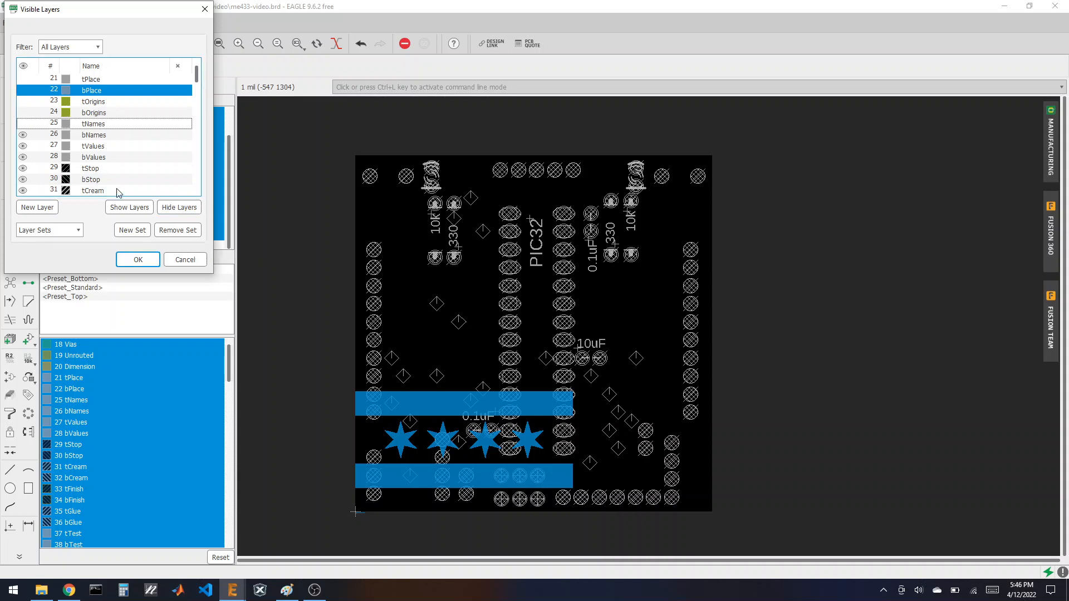
{"action": "left_click", "coordinate": [23, 135]}
{"action": "left_click", "coordinate": [23, 146]}
{"action": "left_click", "coordinate": [23, 157]}
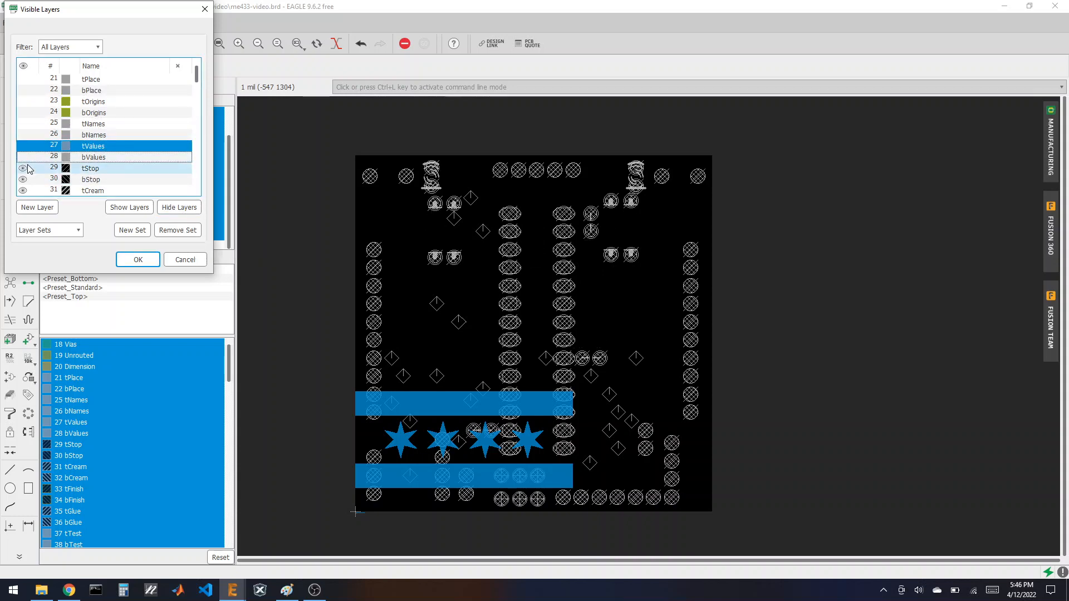
{"action": "left_click", "coordinate": [22, 168]}
{"action": "left_click", "coordinate": [23, 180]}
{"action": "left_click", "coordinate": [22, 190]}
{"action": "scroll", "coordinate": [25, 186], "scroll_direction": "down", "scroll_amount": 2}
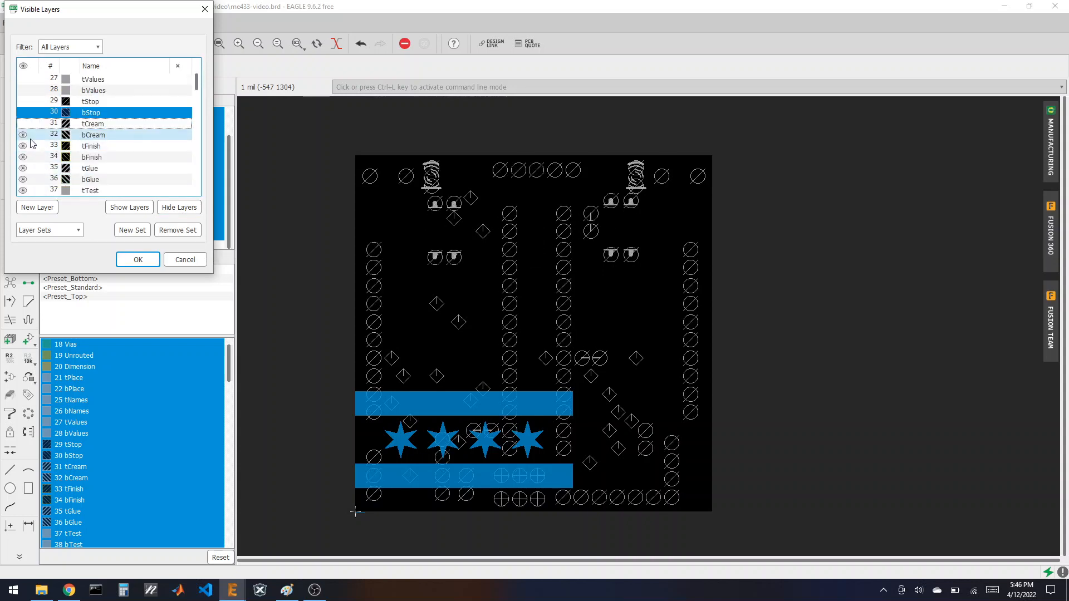
{"action": "left_click", "coordinate": [23, 136]}
{"action": "left_click", "coordinate": [23, 146]}
{"action": "left_click", "coordinate": [22, 156]}
{"action": "left_click", "coordinate": [23, 169]}
{"action": "left_click", "coordinate": [23, 179]}
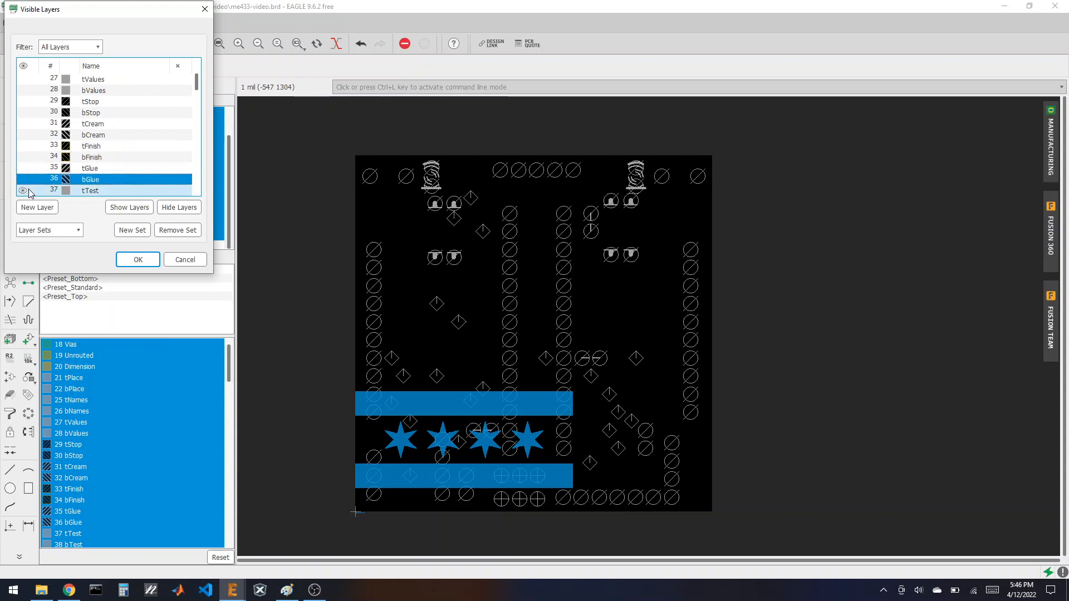
{"action": "left_click", "coordinate": [22, 190]}
{"action": "scroll", "coordinate": [35, 175], "scroll_direction": "down", "scroll_amount": 2}
{"action": "scroll", "coordinate": [35, 173], "scroll_direction": "down", "scroll_amount": 1}
{"action": "left_click", "coordinate": [23, 101]}
{"action": "left_click", "coordinate": [23, 113]}
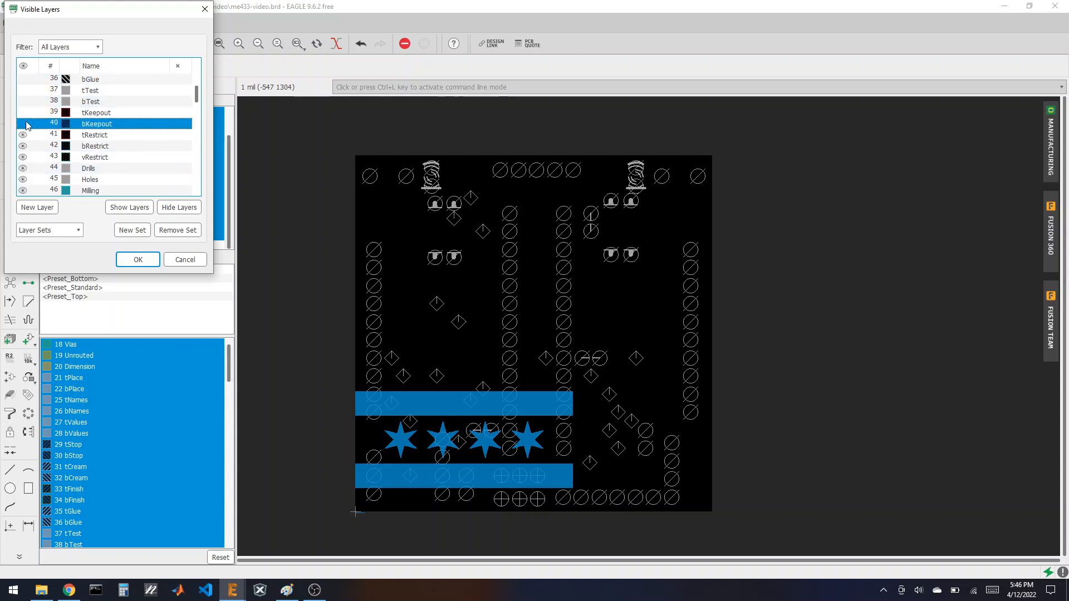
{"action": "left_click", "coordinate": [23, 124]}
{"action": "left_click", "coordinate": [23, 134]}
{"action": "left_click", "coordinate": [23, 146]}
{"action": "left_click", "coordinate": [23, 157]}
{"action": "left_click", "coordinate": [23, 168]}
{"action": "left_click", "coordinate": [23, 179]}
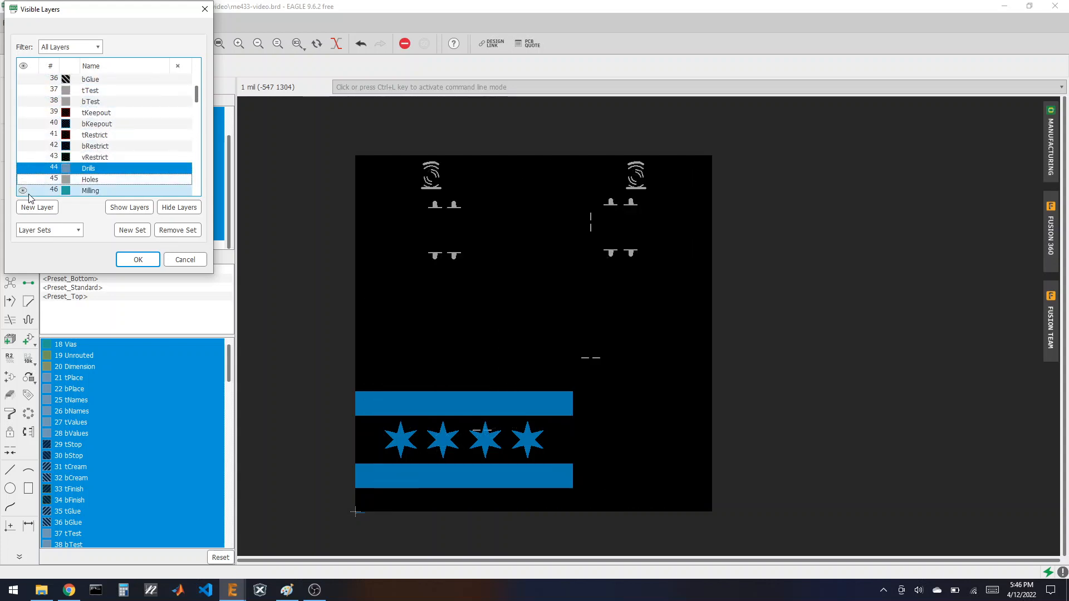
{"action": "left_click", "coordinate": [23, 190]}
{"action": "scroll", "coordinate": [35, 182], "scroll_direction": "down", "scroll_amount": 2}
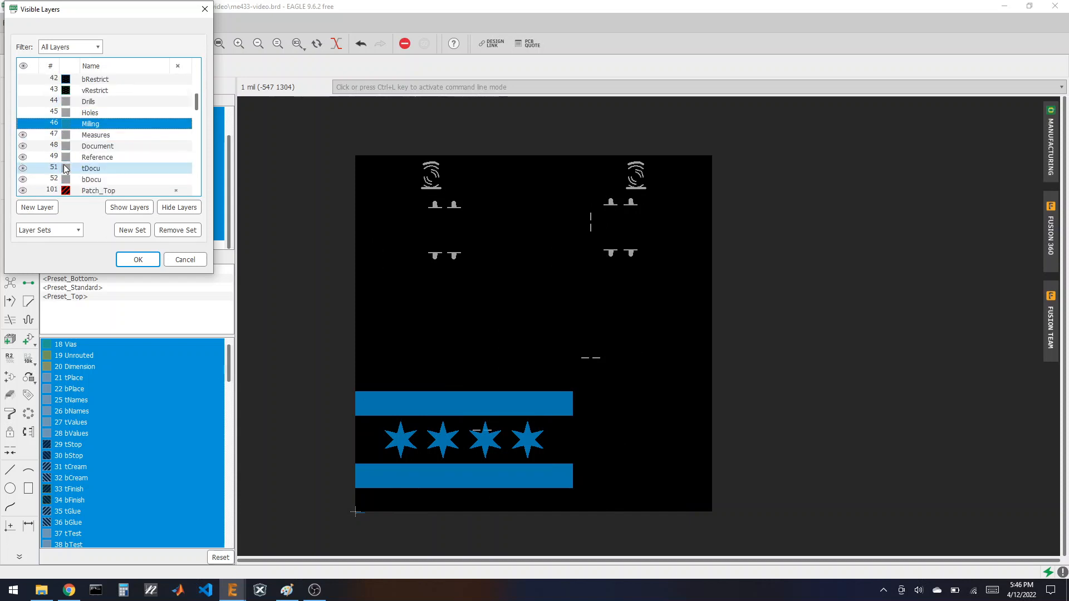
{"action": "left_click", "coordinate": [33, 136]}
{"action": "left_click", "coordinate": [32, 148]}
{"action": "left_click", "coordinate": [32, 158]}
{"action": "left_click", "coordinate": [33, 169]}
{"action": "left_click", "coordinate": [34, 180]}
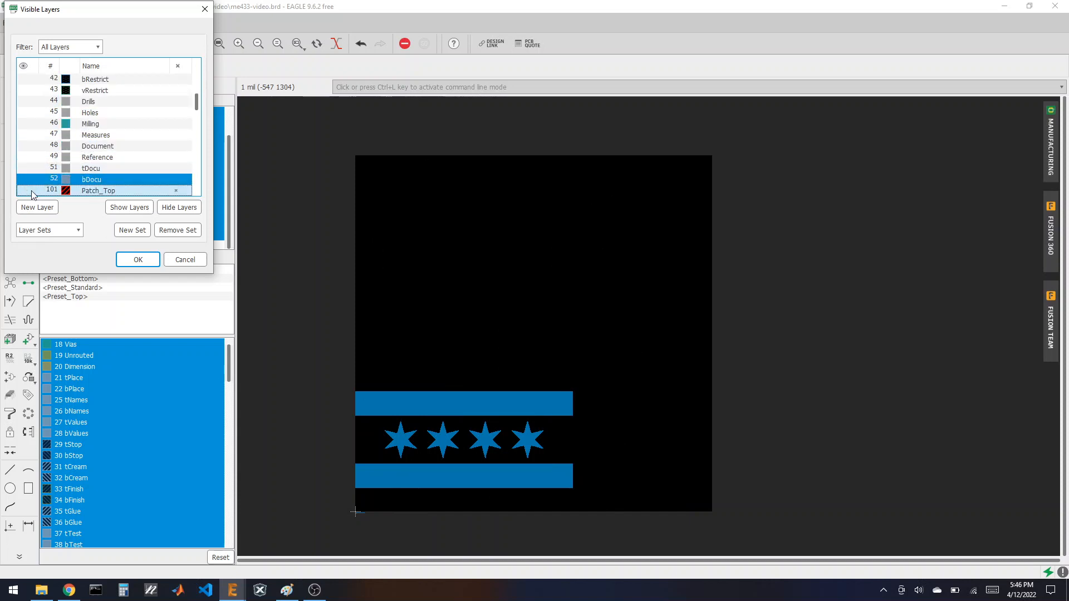
{"action": "left_click", "coordinate": [37, 190]}
{"action": "scroll", "coordinate": [39, 176], "scroll_direction": "down", "scroll_amount": 3}
{"action": "left_click", "coordinate": [31, 101]}
{"action": "left_click", "coordinate": [31, 113]}
{"action": "left_click", "coordinate": [32, 123]}
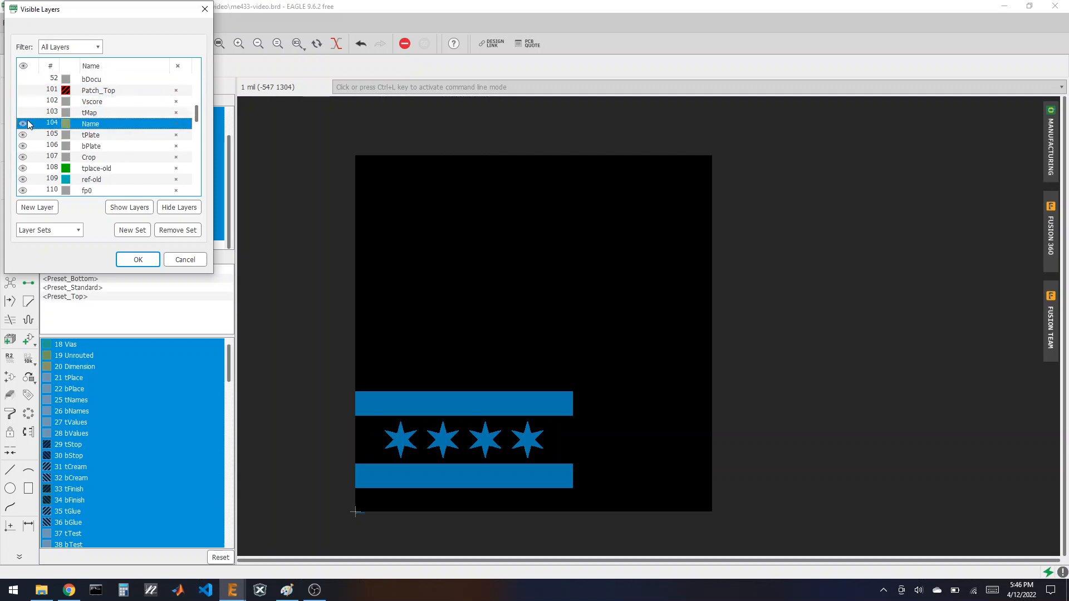
{"action": "left_click", "coordinate": [32, 135]}
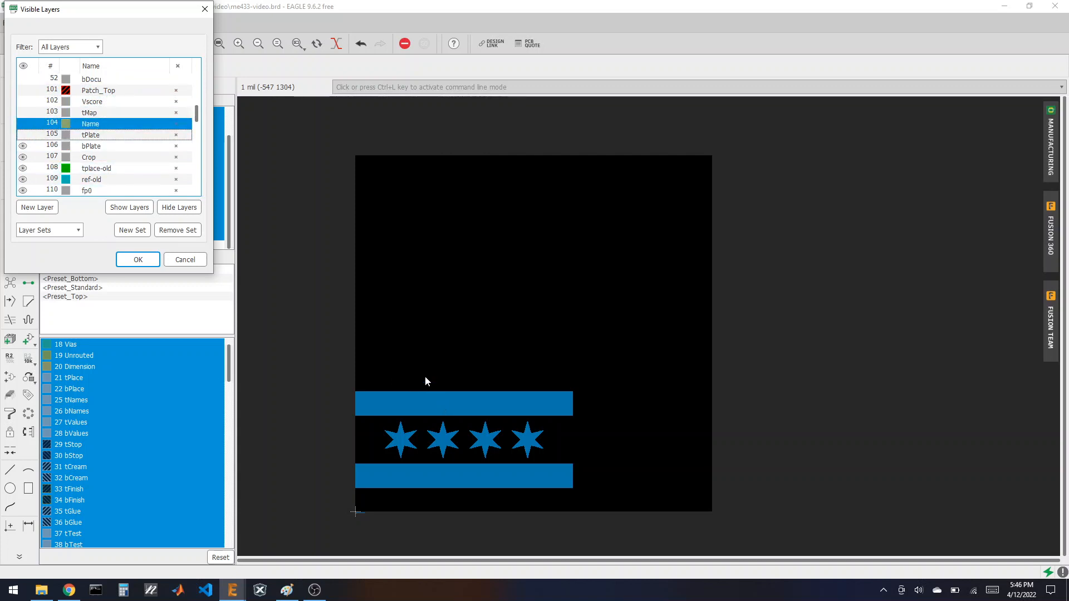
{"action": "left_click", "coordinate": [138, 259]}
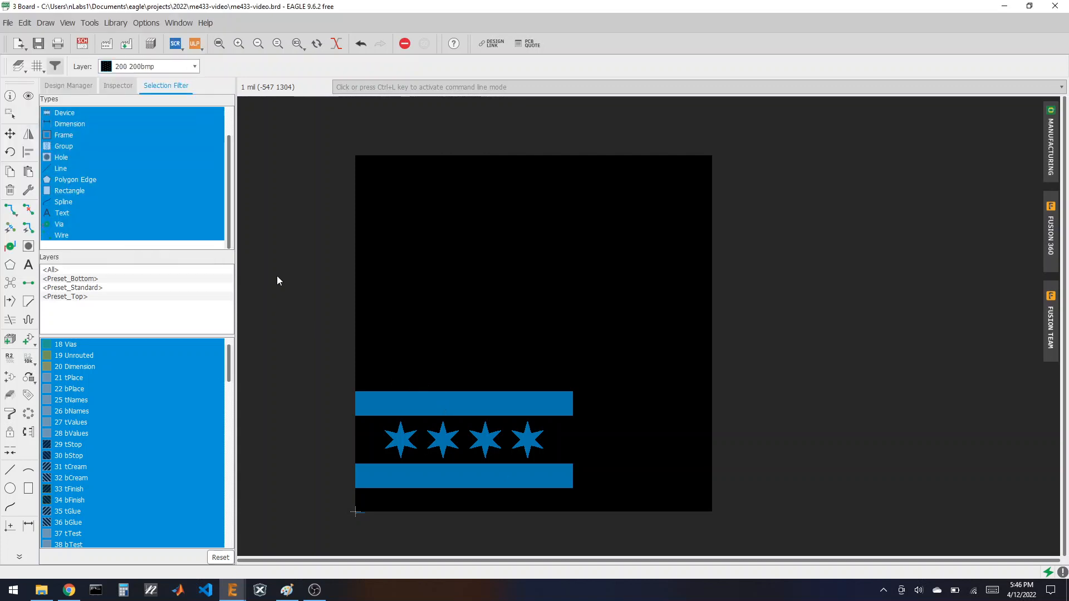
- Group the whole flag artwork and move it off the board into the empty area beside its right edge
{"action": "left_click_drag", "start_coordinate": [325, 360], "coordinate": [590, 494]}
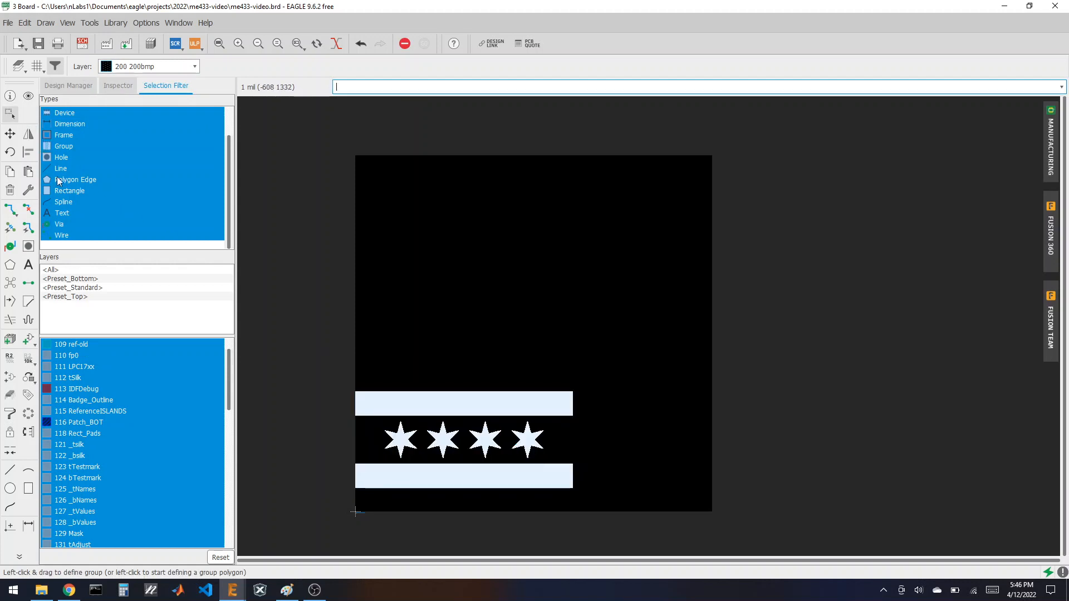
{"action": "left_click", "coordinate": [10, 134]}
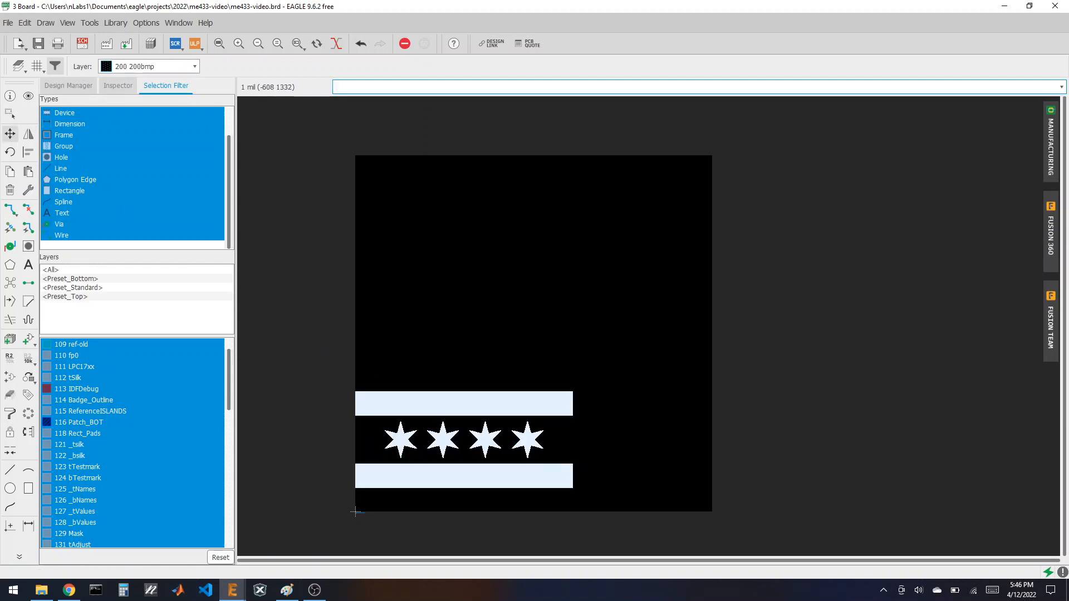
{"action": "right_click", "coordinate": [427, 415], "text": "ctrl"}
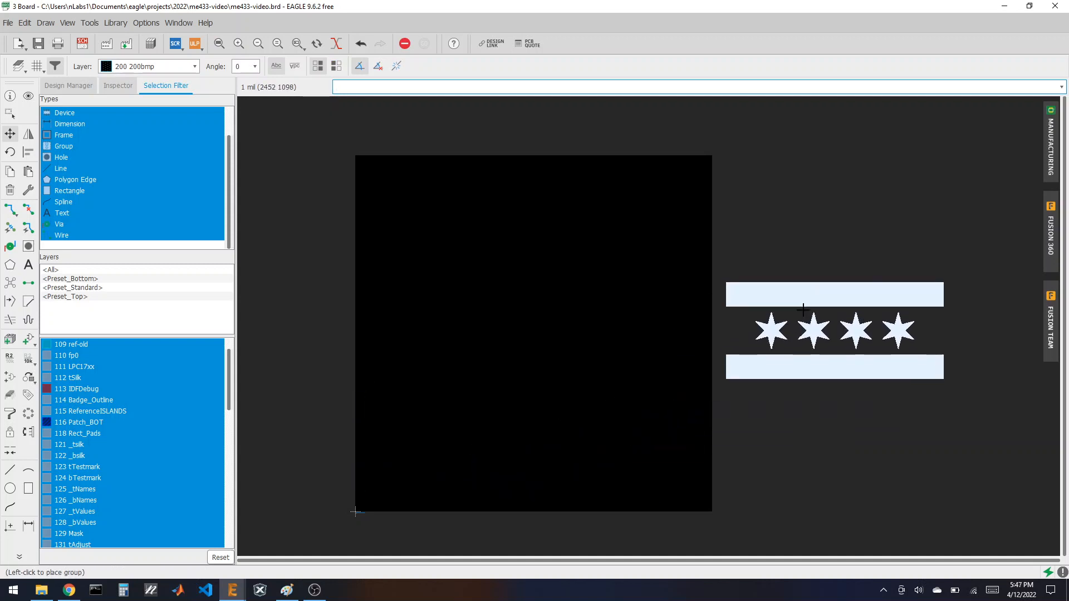
{"action": "left_click", "coordinate": [828, 295]}
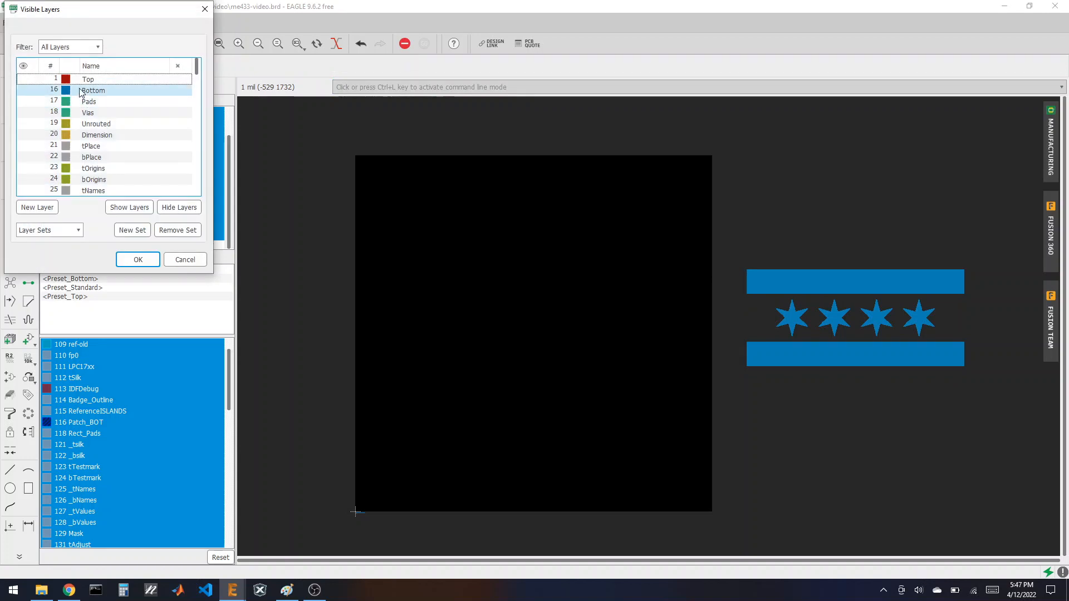
- Turn the display of all layers back on for the board
{"action": "left_click", "coordinate": [129, 206]}
{"action": "left_click", "coordinate": [138, 260]}
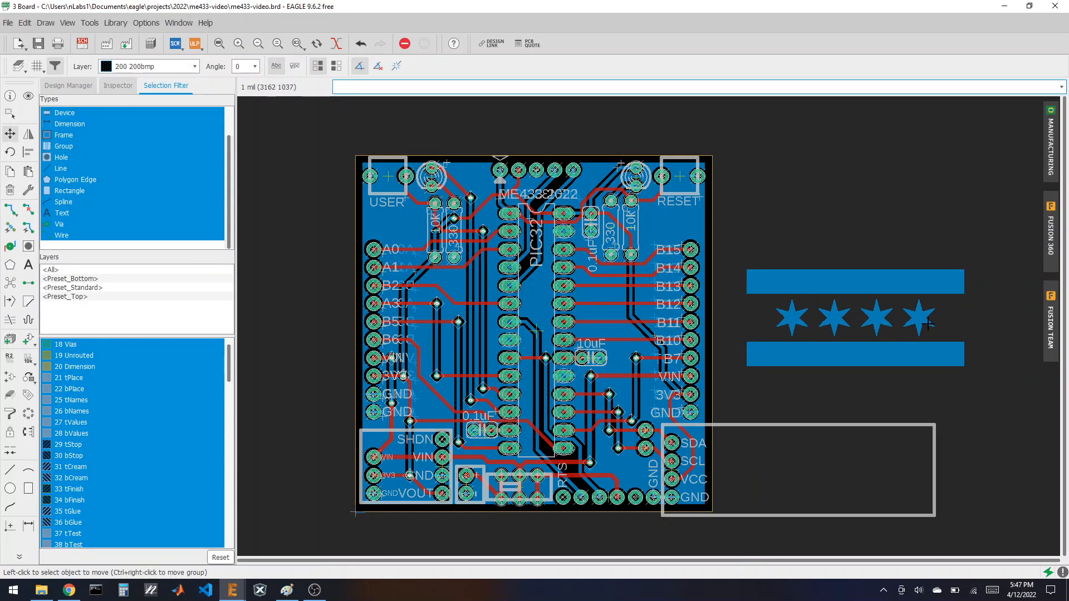
{"action": "scroll", "coordinate": [952, 300], "scroll_direction": "up", "scroll_amount": 1}
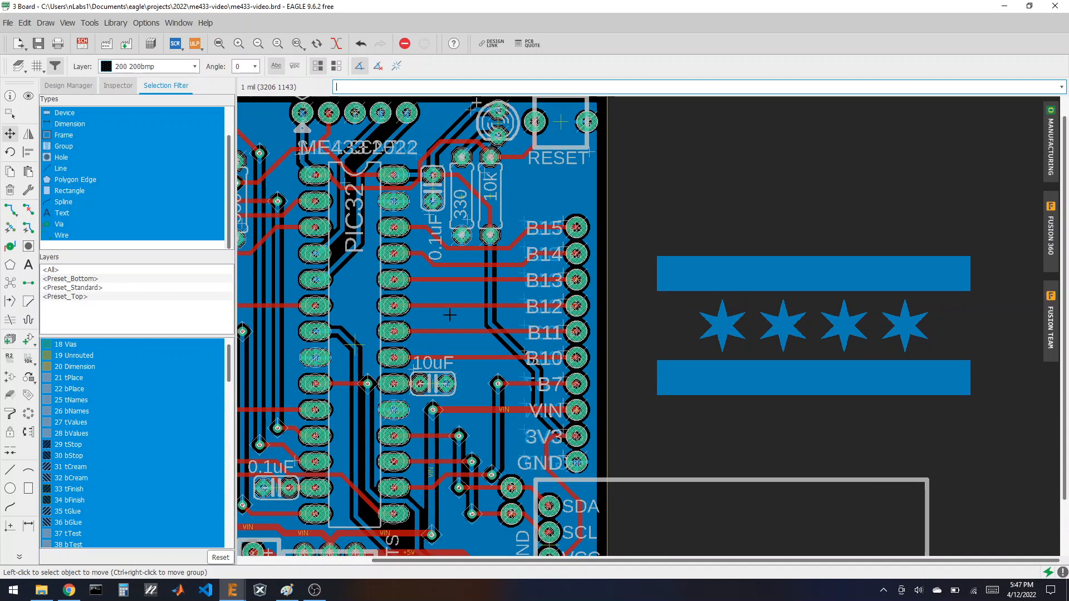
{"action": "scroll", "coordinate": [932, 308], "scroll_direction": "down", "scroll_amount": 1}
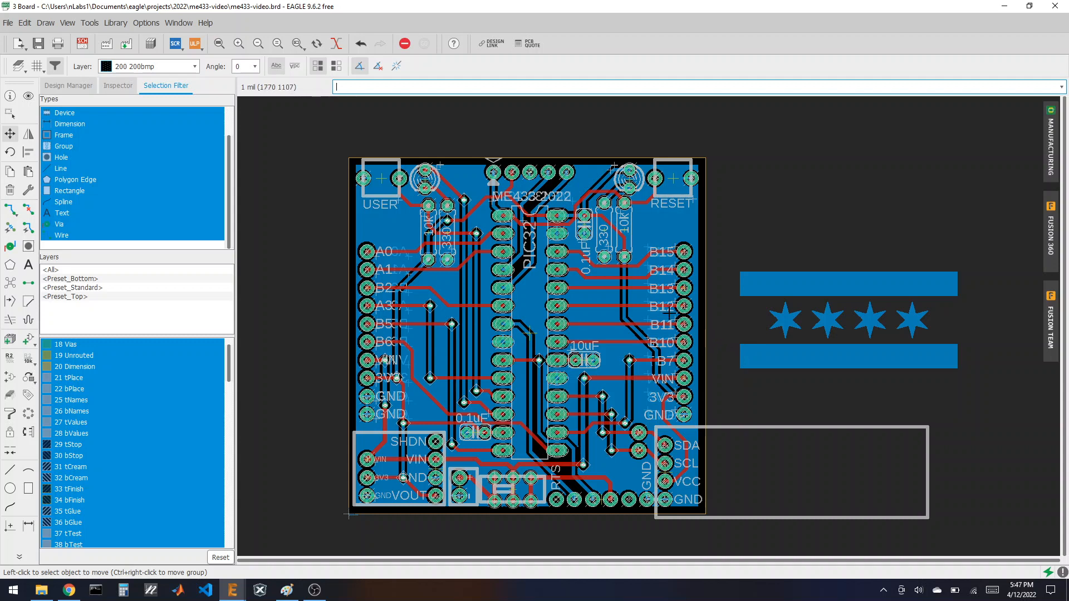
- Move the flag group back onto the board, rotated upright, between the A0–GND header labels and the PIC32
{"action": "left_click", "coordinate": [9, 114]}
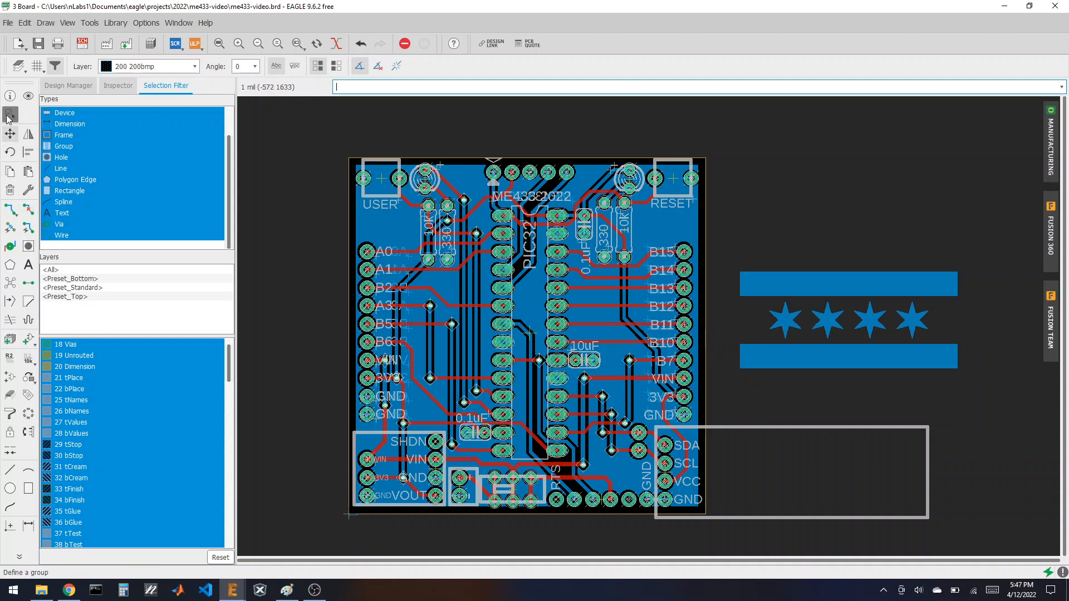
{"action": "left_click", "coordinate": [10, 133]}
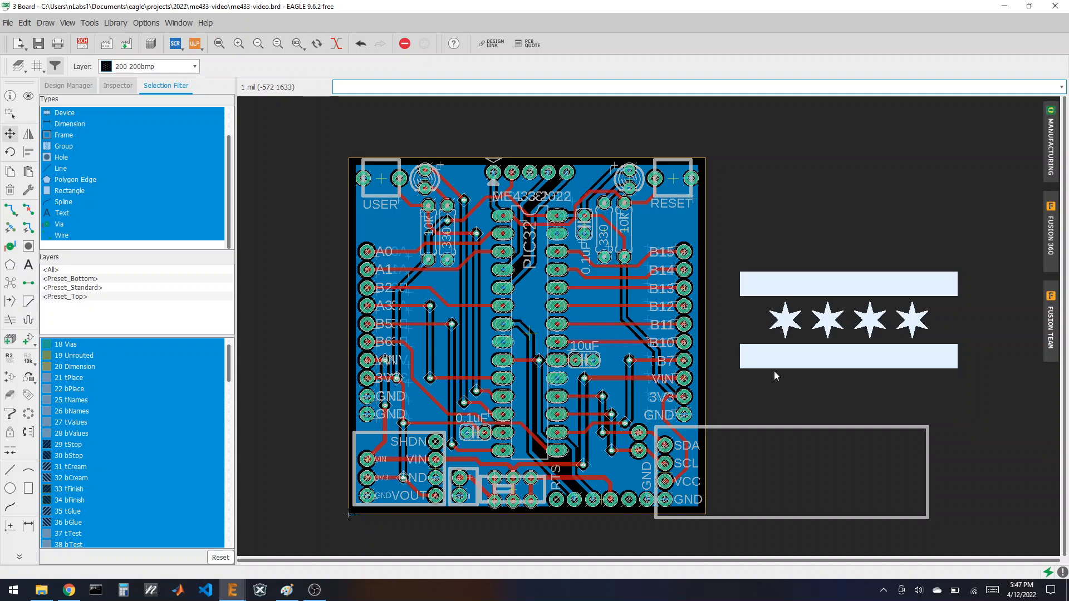
{"action": "right_click", "coordinate": [842, 323], "text": "ctrl"}
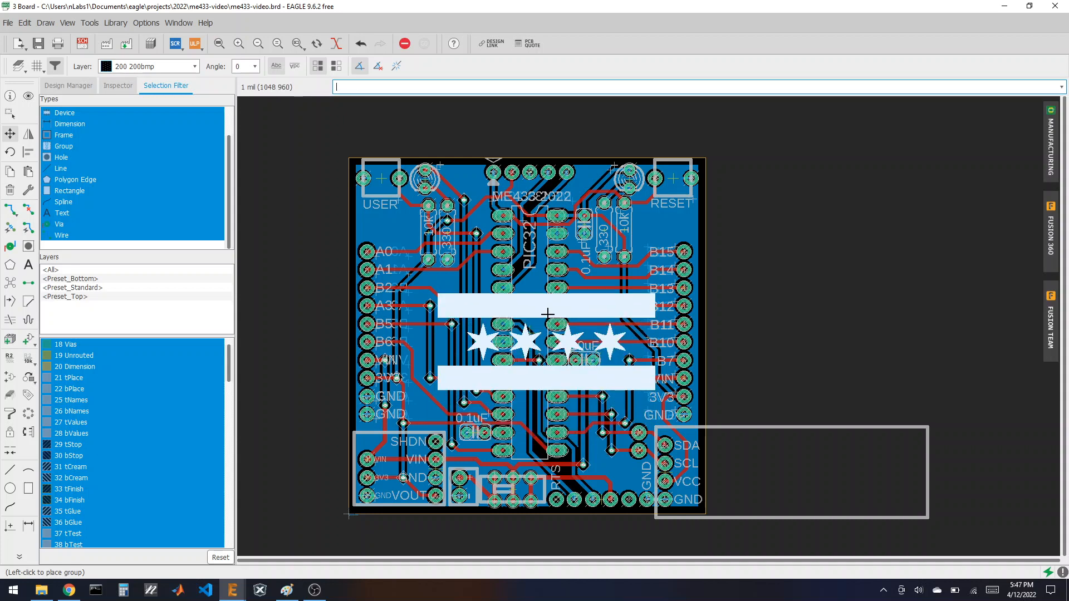
{"action": "right_click", "coordinate": [477, 303]}
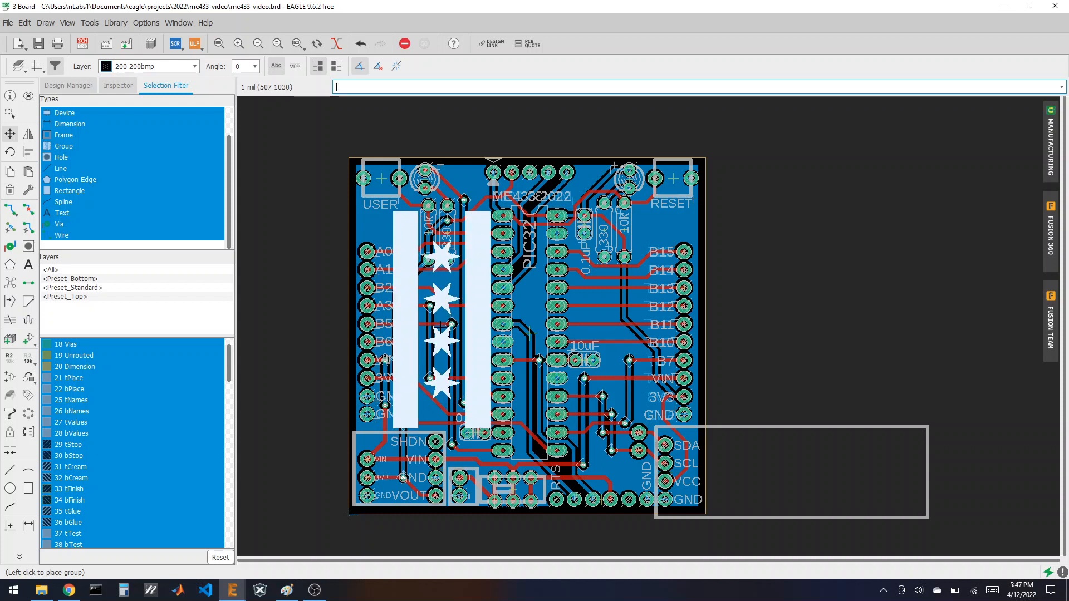
{"action": "left_click", "coordinate": [441, 327]}
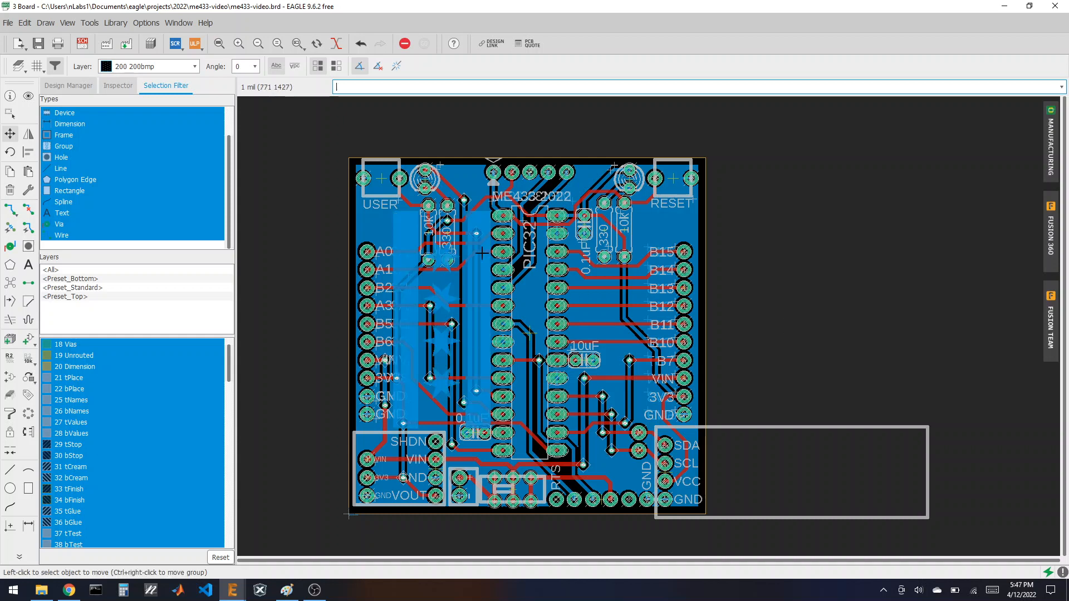
- Hide layer 200bmp to uncover the mirrored pin labels beneath the flag
{"action": "scroll", "coordinate": [407, 255], "scroll_direction": "up", "scroll_amount": 3}
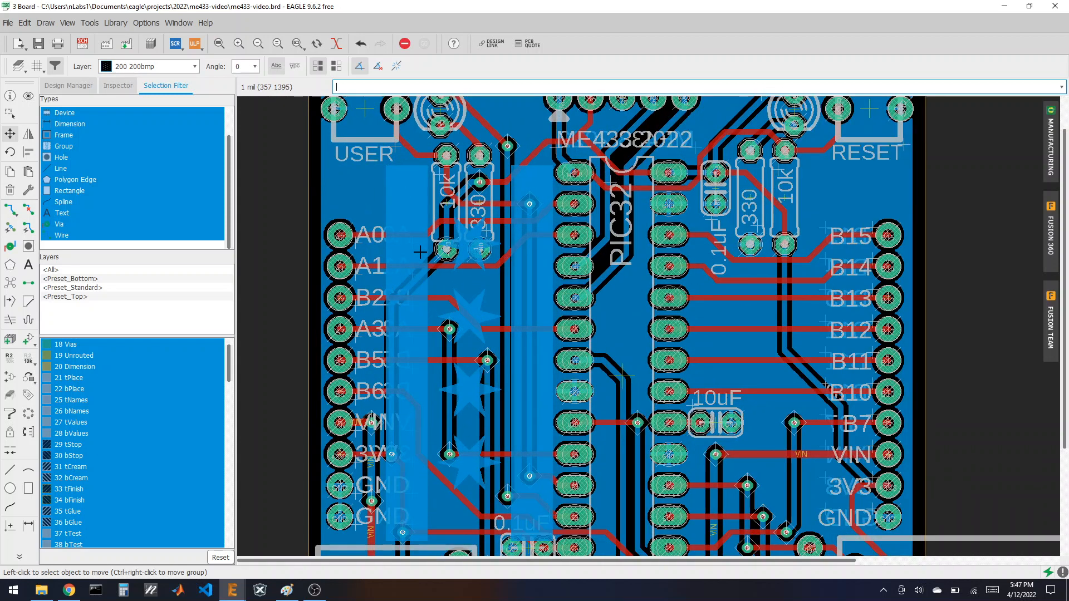
{"action": "left_click", "coordinate": [18, 66]}
{"action": "scroll", "coordinate": [61, 183], "scroll_direction": "down", "scroll_amount": 5}
{"action": "scroll", "coordinate": [61, 183], "scroll_direction": "down", "scroll_amount": 5}
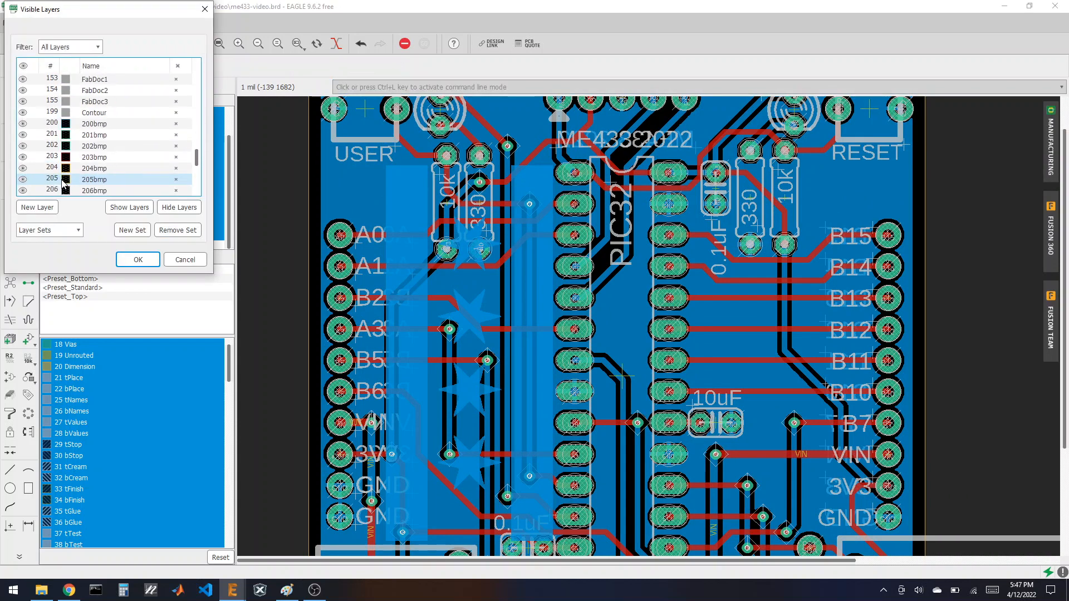
{"action": "scroll", "coordinate": [63, 181], "scroll_direction": "up", "scroll_amount": 1}
{"action": "left_click", "coordinate": [23, 157]}
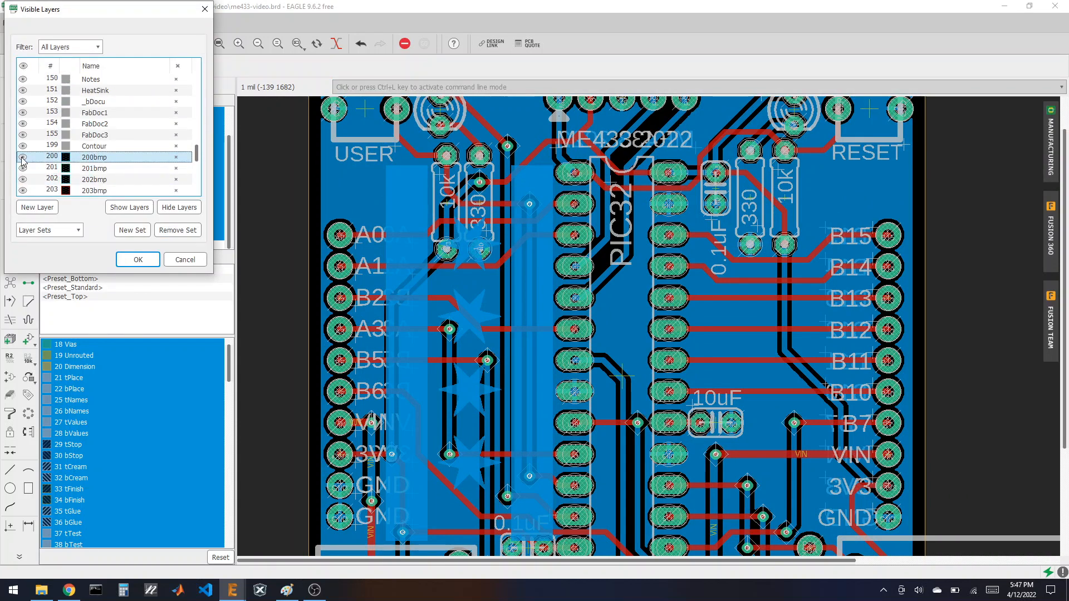
{"action": "left_click", "coordinate": [137, 259]}
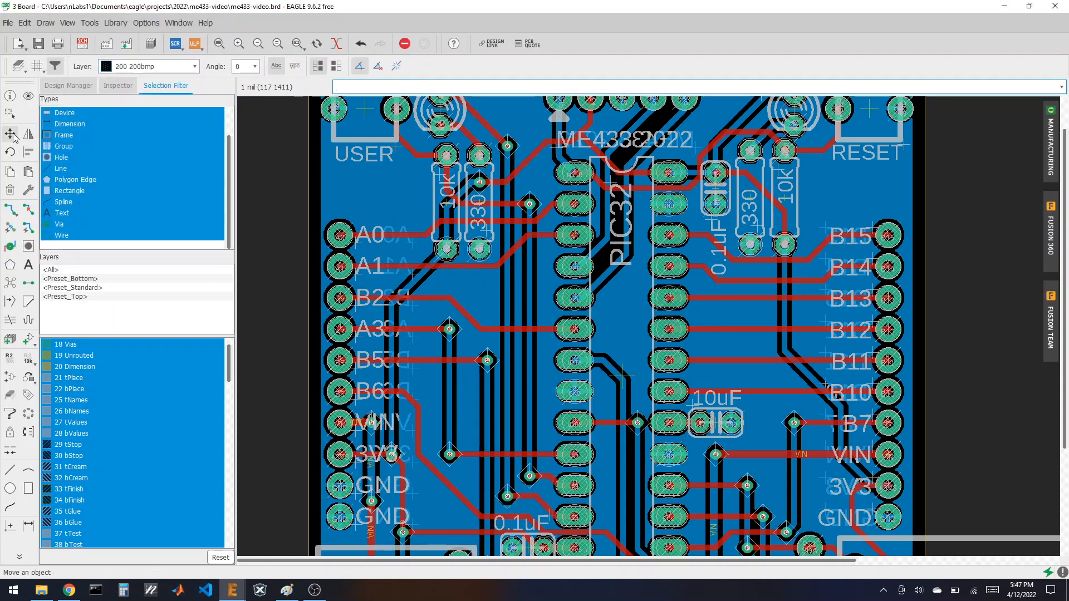
- Move the mirrored bottom-side labels A0, A1, B2, A3 and B5 toward the header so they align beneath their matching top-side labels
{"action": "left_click", "coordinate": [414, 245]}
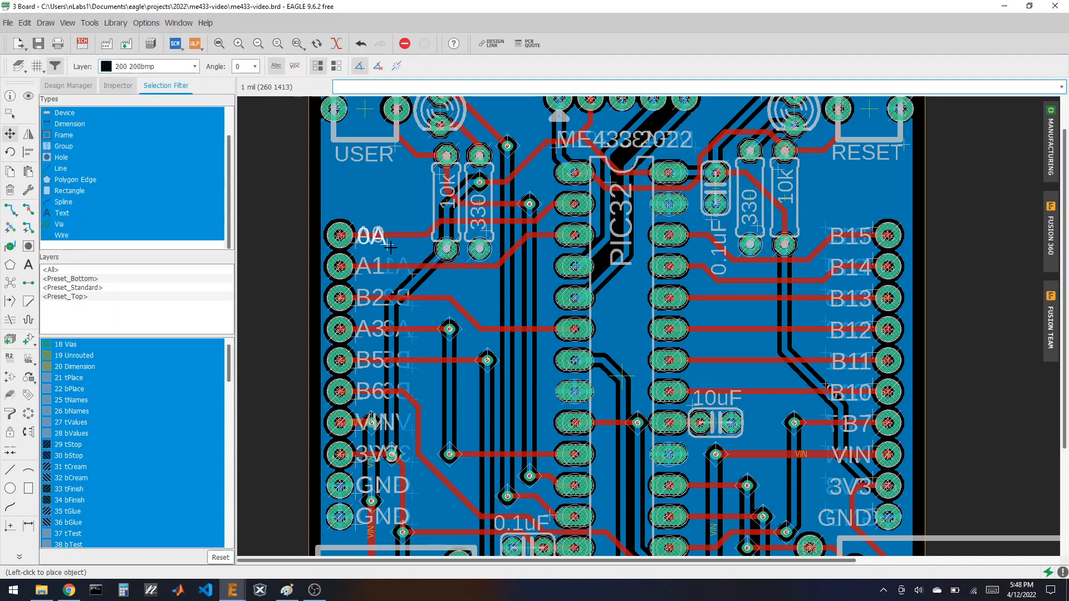
{"action": "left_click", "coordinate": [388, 243]}
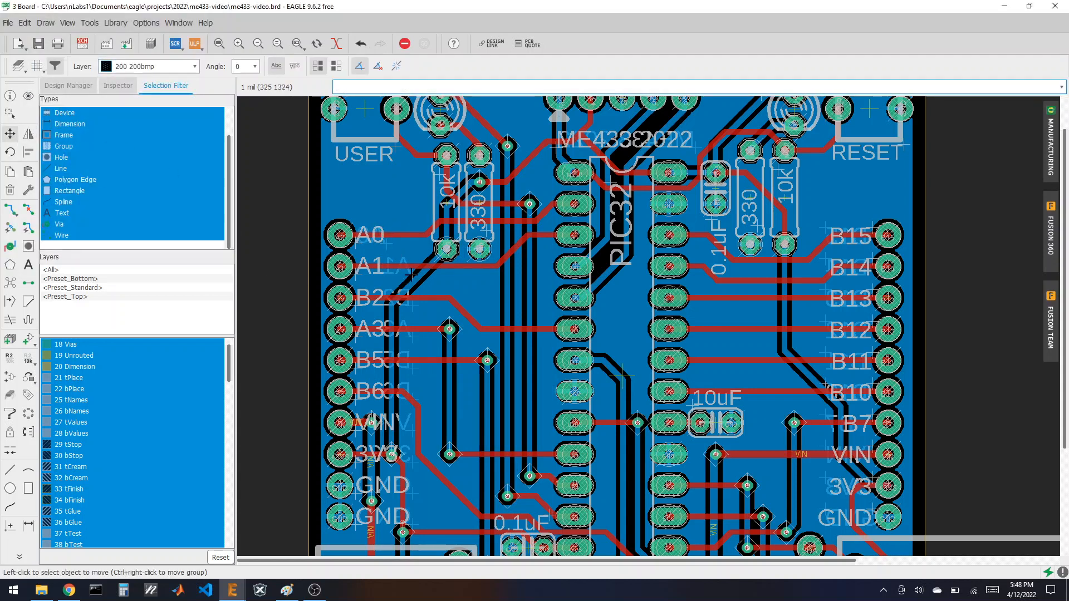
{"action": "left_click", "coordinate": [411, 277]}
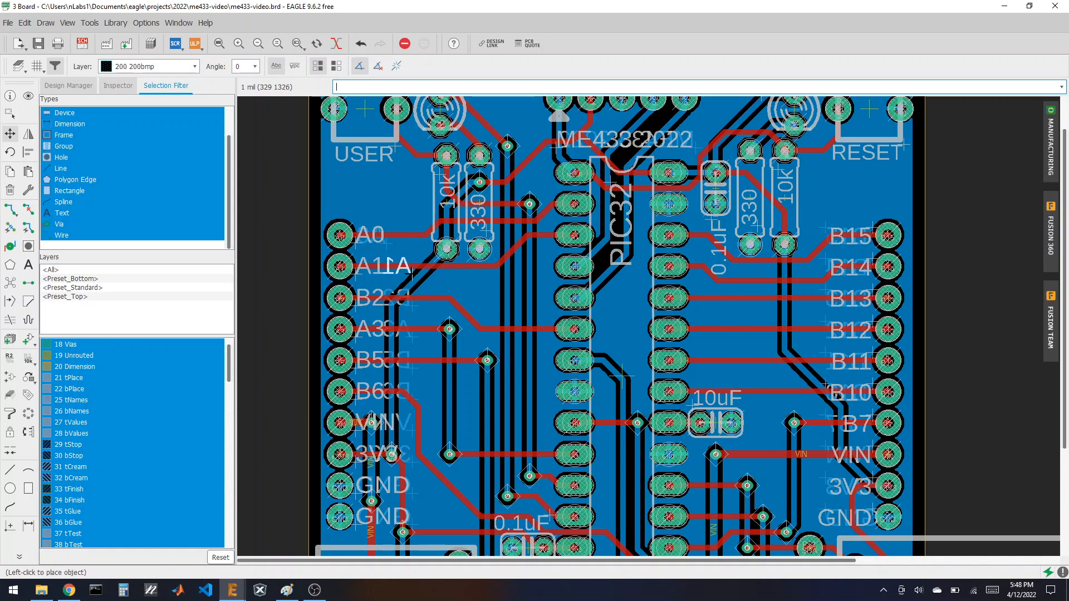
{"action": "left_click", "coordinate": [389, 275]}
{"action": "left_click", "coordinate": [412, 306]}
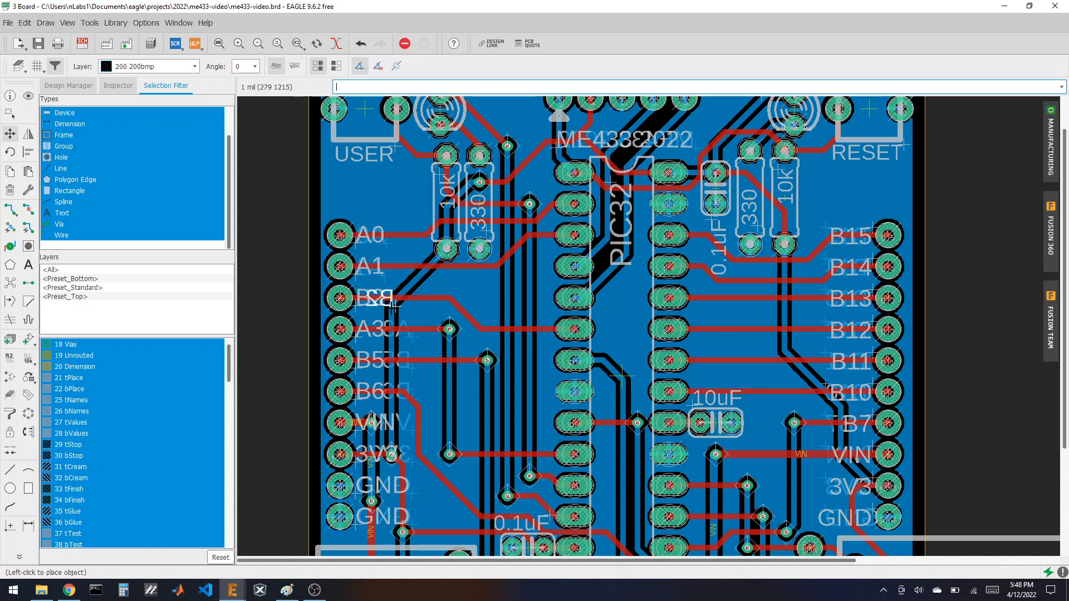
{"action": "left_click", "coordinate": [386, 304]}
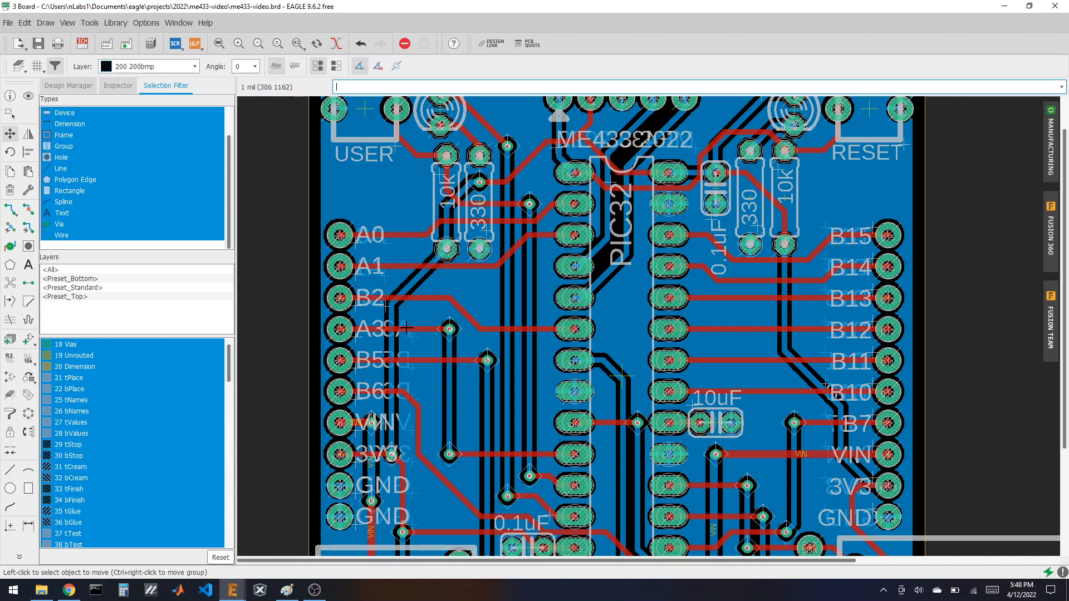
{"action": "left_click", "coordinate": [412, 329]}
{"action": "left_click", "coordinate": [386, 332]}
{"action": "left_click", "coordinate": [412, 361]}
{"action": "left_click", "coordinate": [387, 364]}
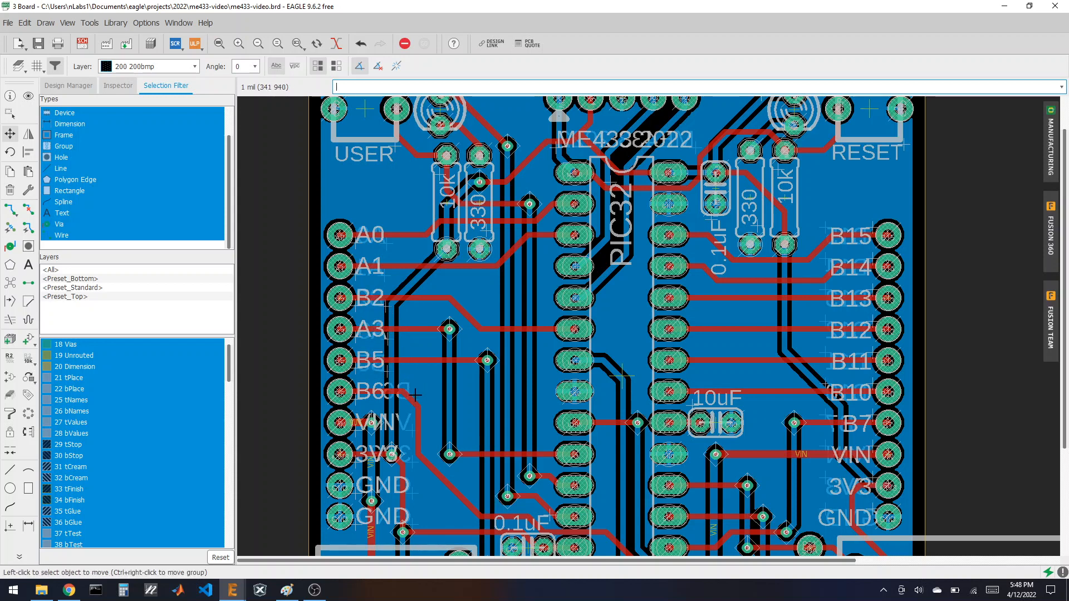
- Move the mirrored labels B6, VIN, 3V3 and the upper GND toward the header to align with their matching top-side labels
{"action": "left_click", "coordinate": [415, 400]}
{"action": "left_click", "coordinate": [396, 397]}
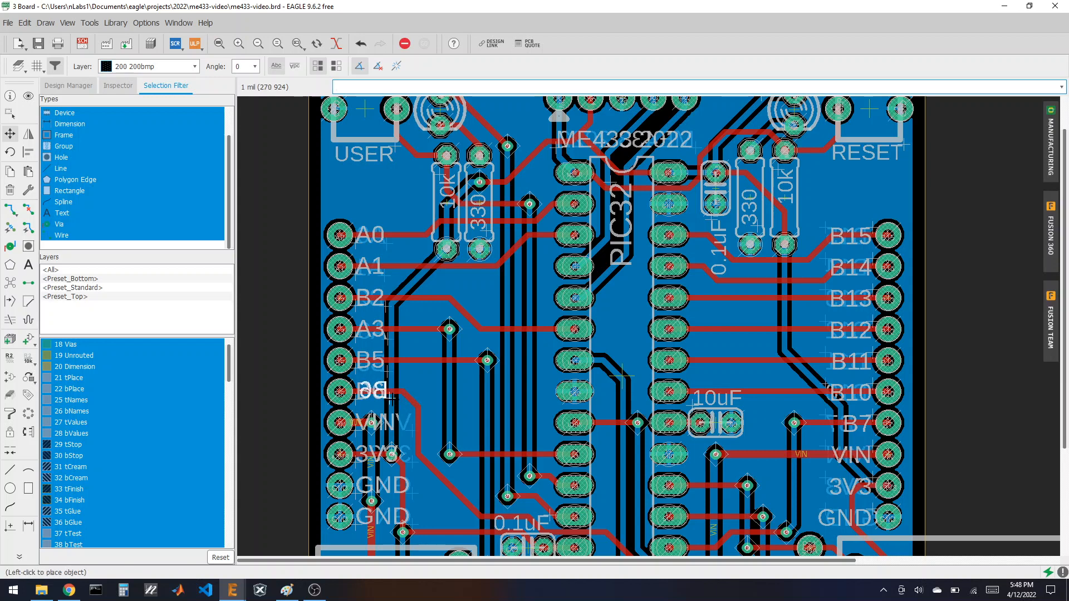
{"action": "left_click", "coordinate": [386, 396]}
{"action": "left_click", "coordinate": [409, 430]}
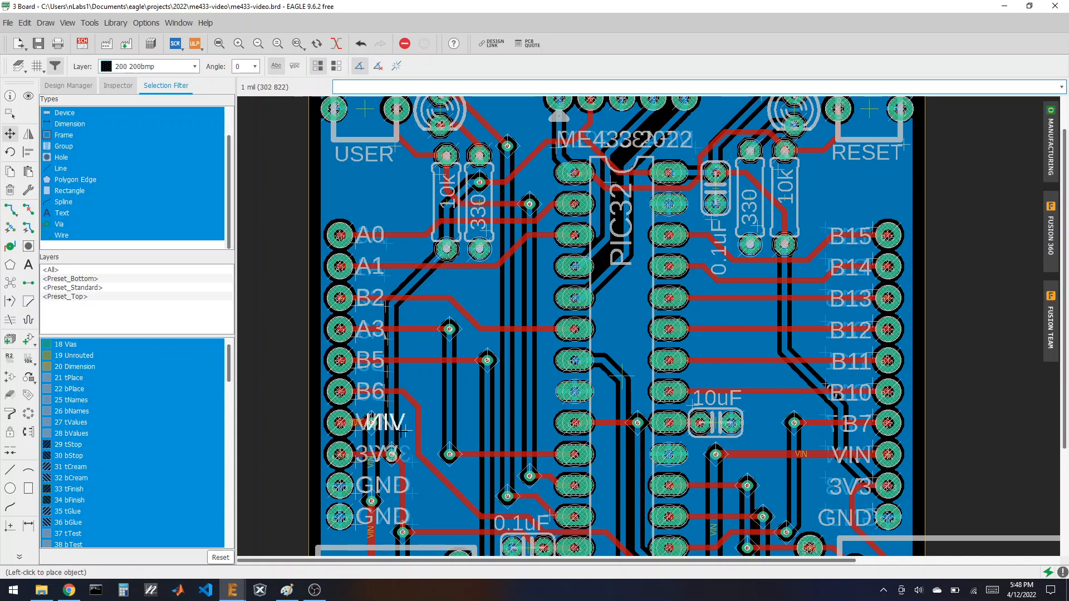
{"action": "left_click", "coordinate": [396, 427]}
{"action": "left_click", "coordinate": [407, 462]}
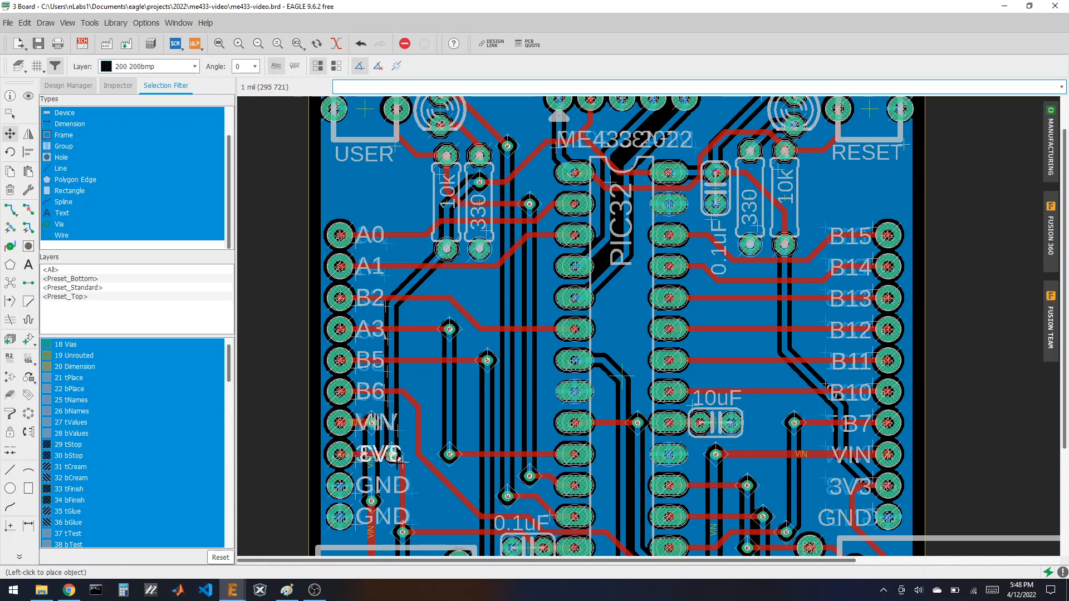
{"action": "left_click", "coordinate": [398, 462]}
{"action": "left_click", "coordinate": [413, 494]}
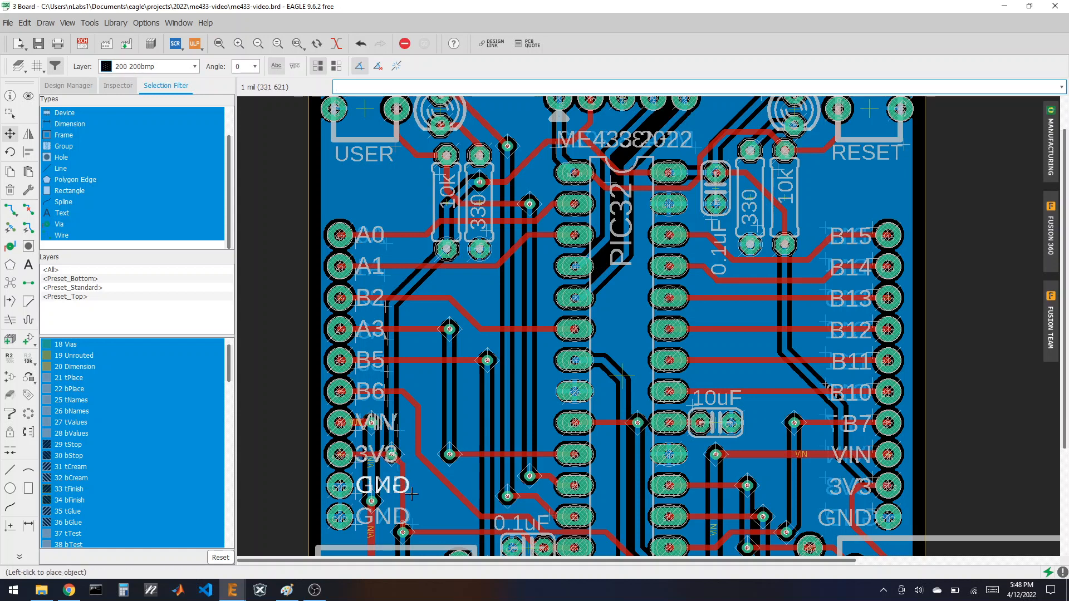
{"action": "left_click", "coordinate": [410, 493]}
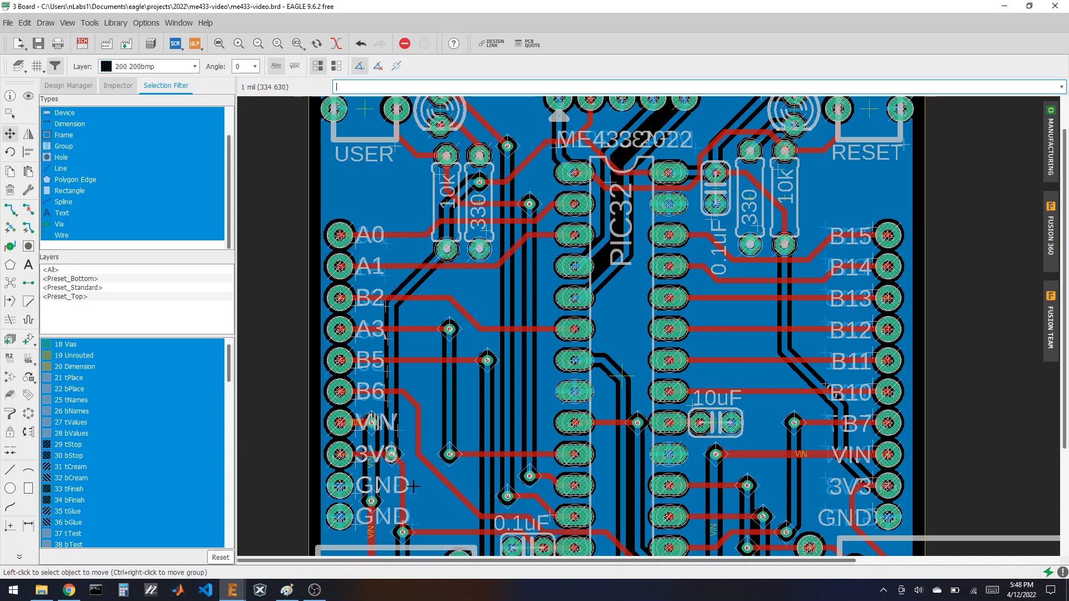
- Make layer 200bmp visible again to bring back the flag artwork
{"action": "left_click", "coordinate": [18, 66]}
{"action": "scroll", "coordinate": [65, 162], "scroll_direction": "down", "scroll_amount": 10}
{"action": "scroll", "coordinate": [64, 162], "scroll_direction": "down", "scroll_amount": 8}
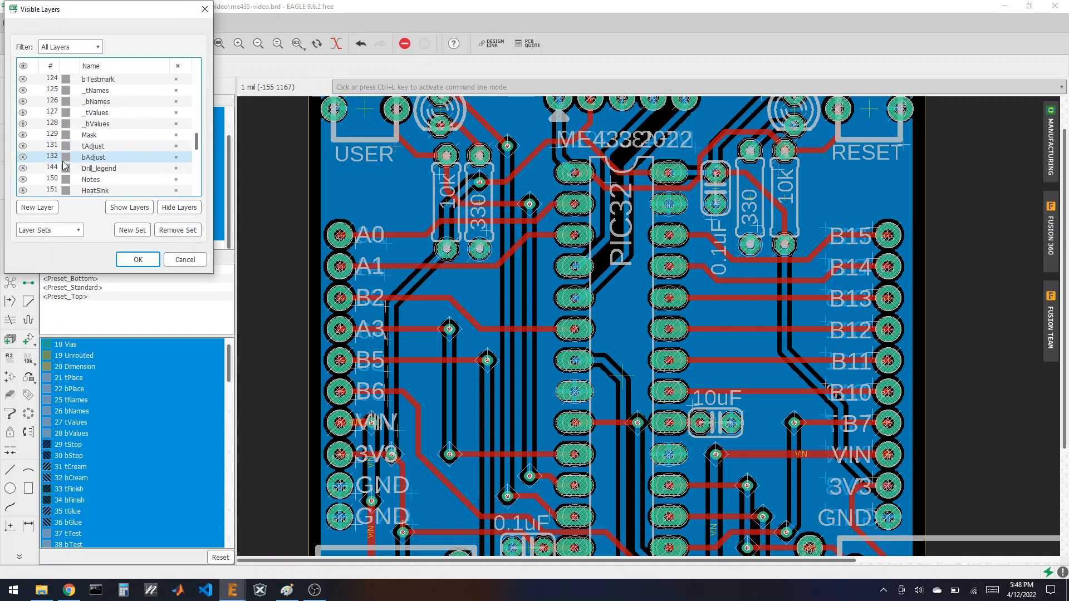
{"action": "left_click", "coordinate": [65, 157]}
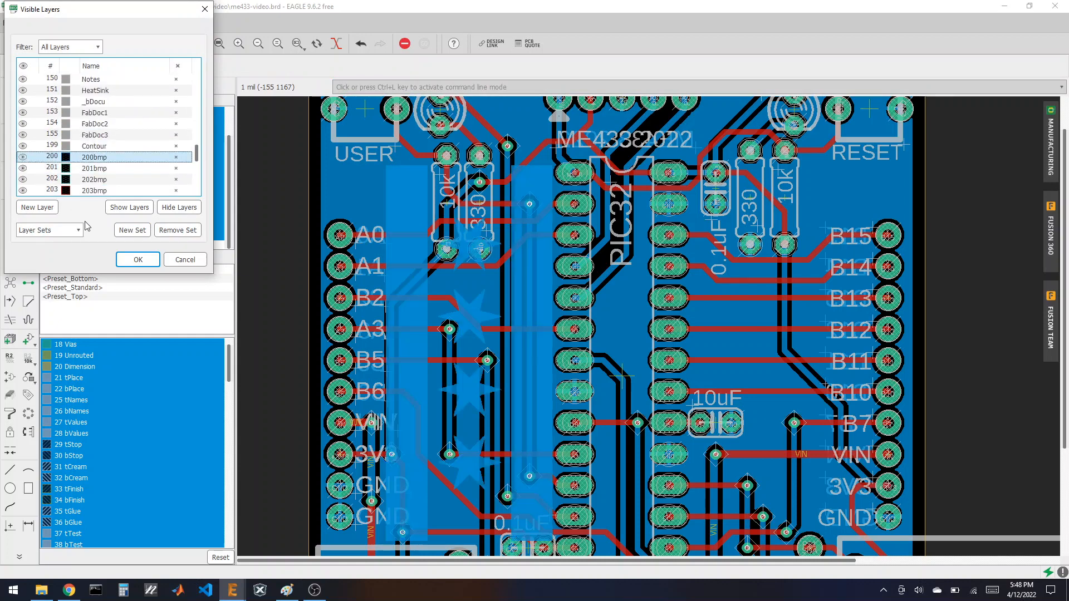
{"action": "left_click", "coordinate": [138, 259]}
{"action": "scroll", "coordinate": [380, 157], "scroll_direction": "down", "scroll_amount": 4}
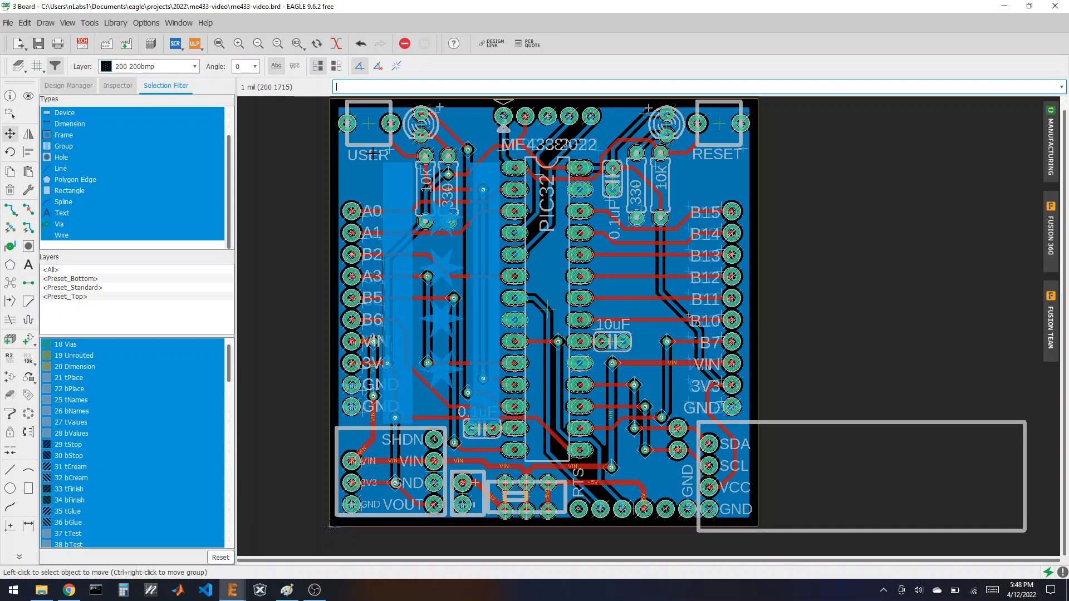
{"action": "scroll", "coordinate": [683, 358], "scroll_direction": "up", "scroll_amount": 2}
{"action": "scroll", "coordinate": [730, 353], "scroll_direction": "down", "scroll_amount": 2}
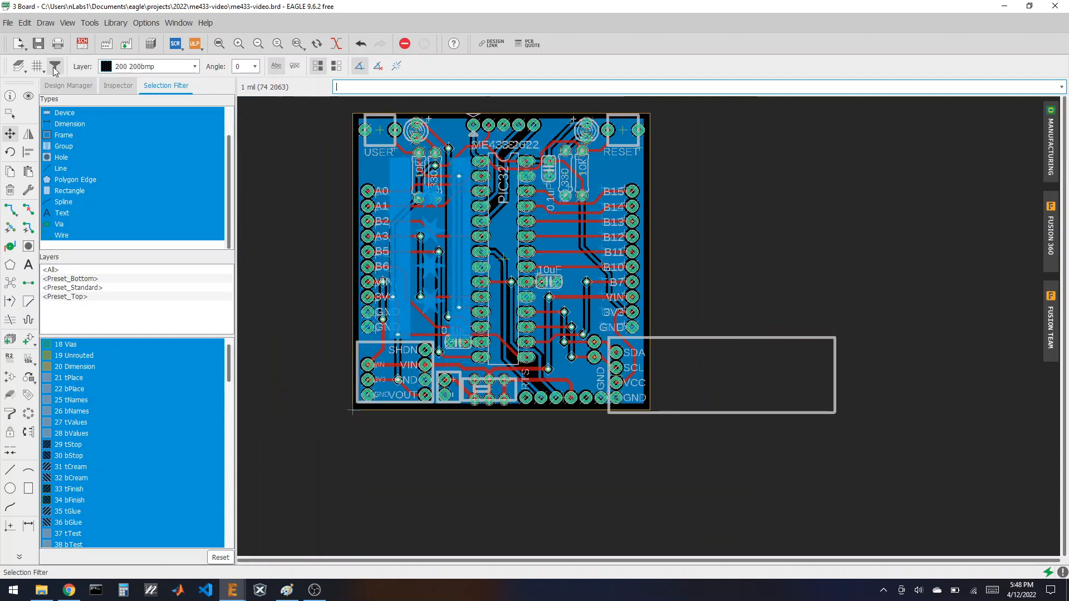
- Hide the Top and tPlace layers to isolate the bottom-side labels around the flag
{"action": "left_click", "coordinate": [18, 66]}
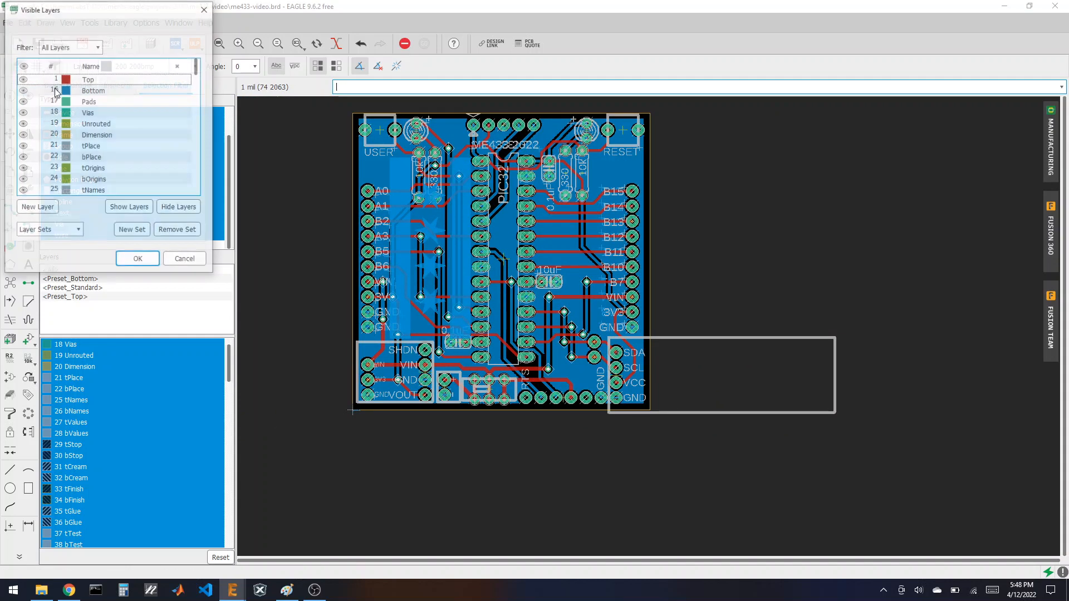
{"action": "left_click", "coordinate": [24, 90]}
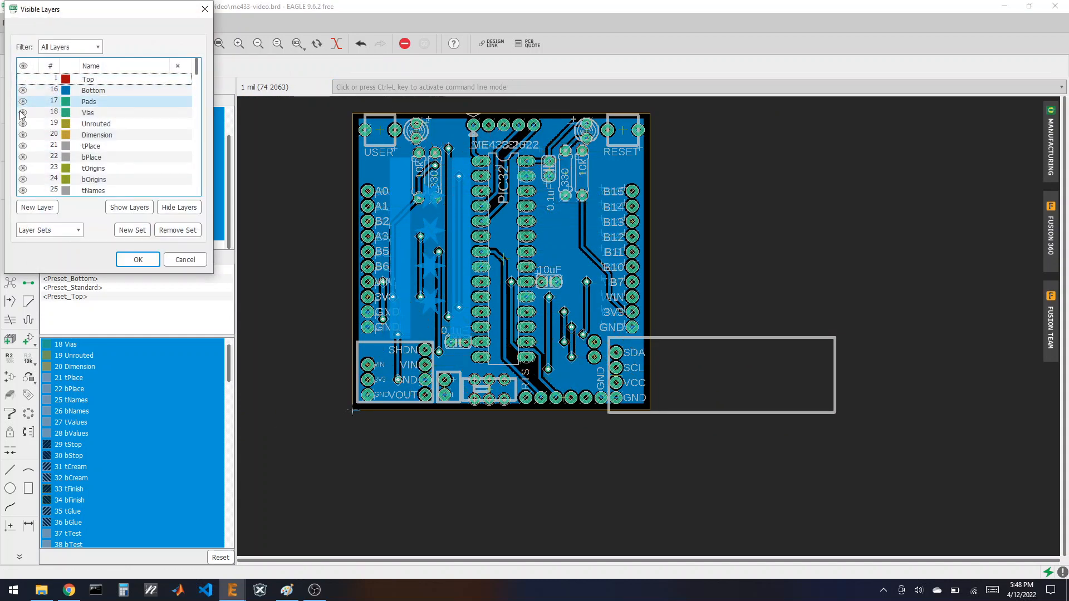
{"action": "left_click", "coordinate": [22, 146]}
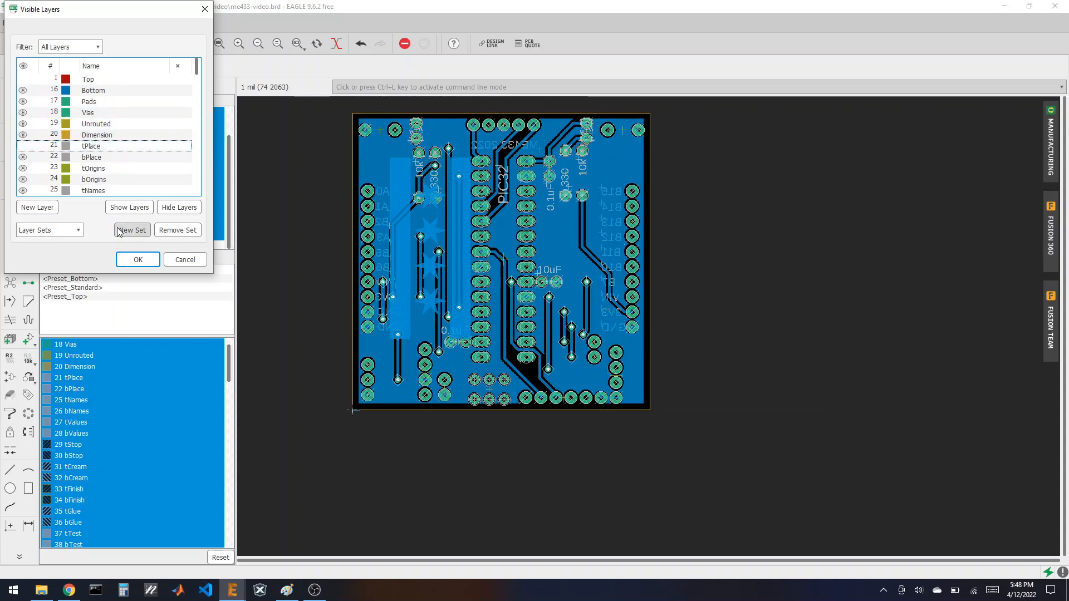
{"action": "left_click", "coordinate": [148, 261]}
{"action": "key", "text": "F7"}
{"action": "scroll", "coordinate": [413, 185], "scroll_direction": "up", "scroll_amount": 3}
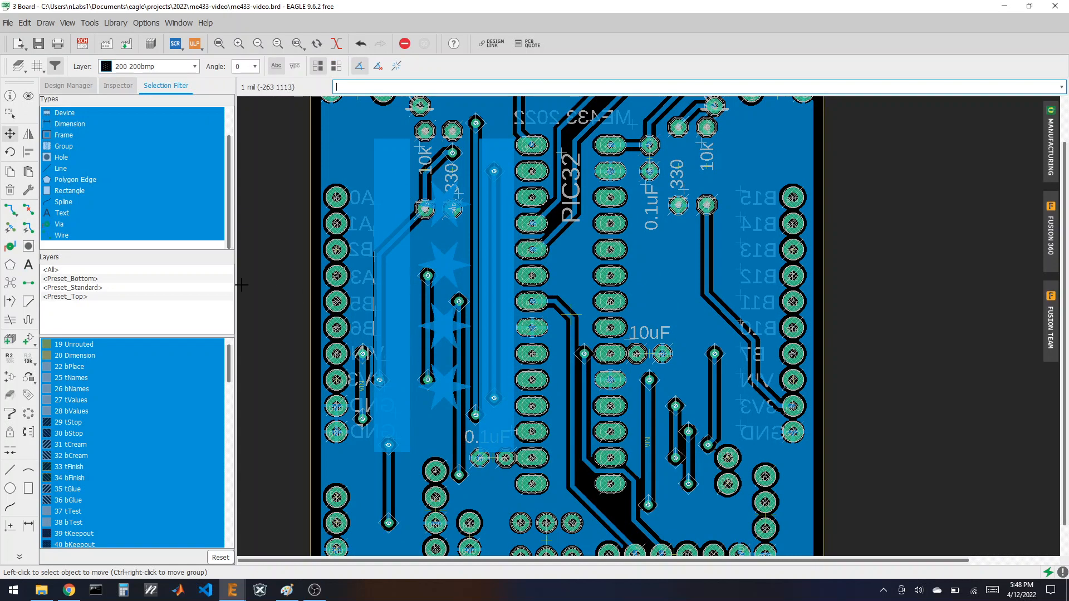
- Delete the mirrored VIN label that overlaps the edge of the flag artwork
{"action": "left_click", "coordinate": [10, 190]}
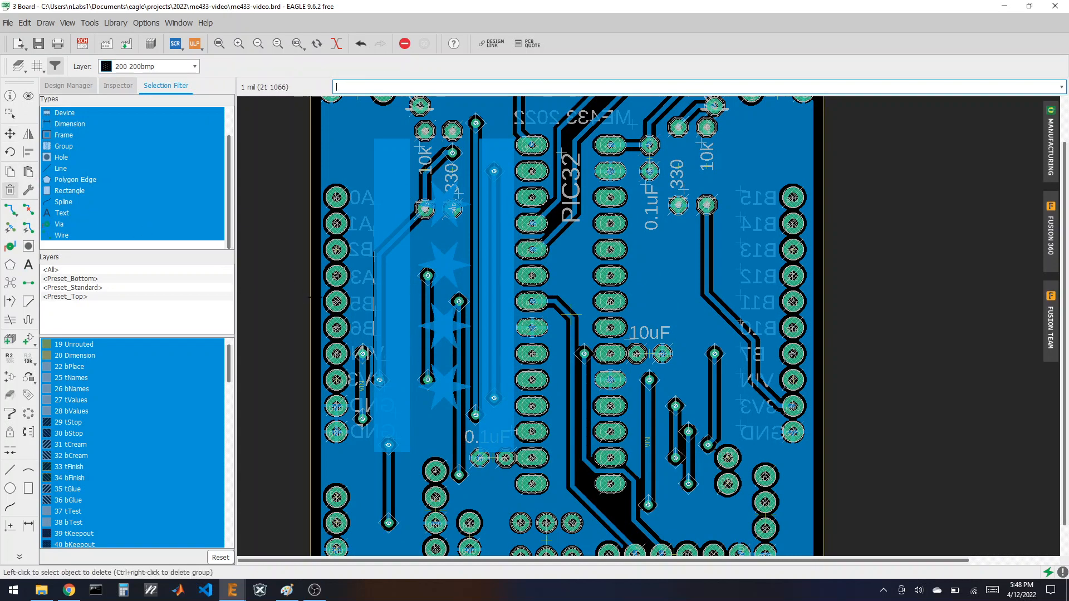
{"action": "left_click", "coordinate": [386, 364]}
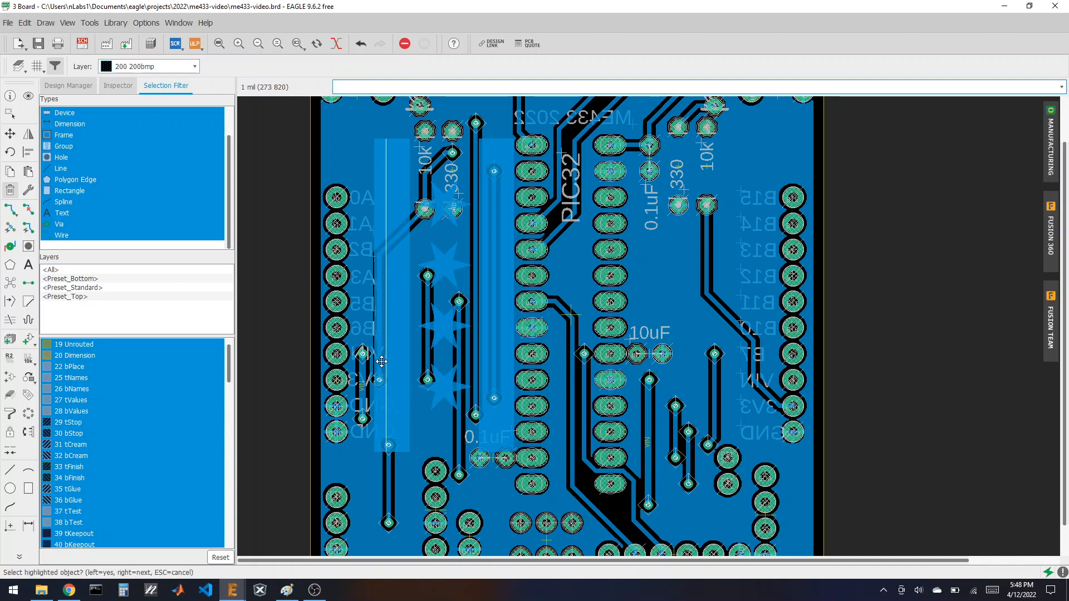
{"action": "left_click", "coordinate": [381, 363]}
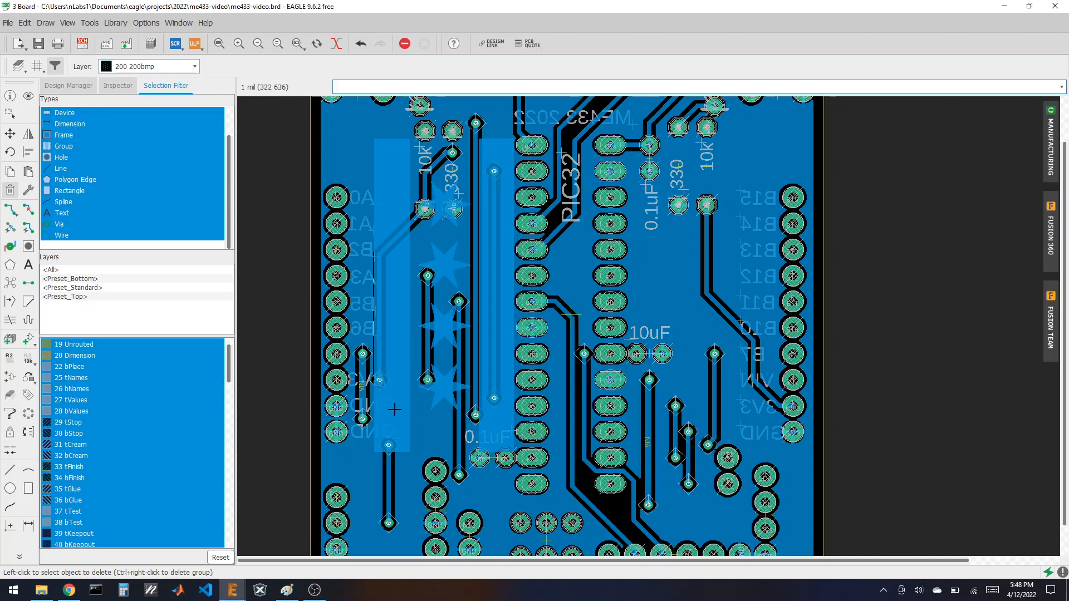
- Delete both mirrored GND labels overlapping the flag artwork, leaving the flag's own rectangles in place
{"action": "left_click", "coordinate": [395, 411]}
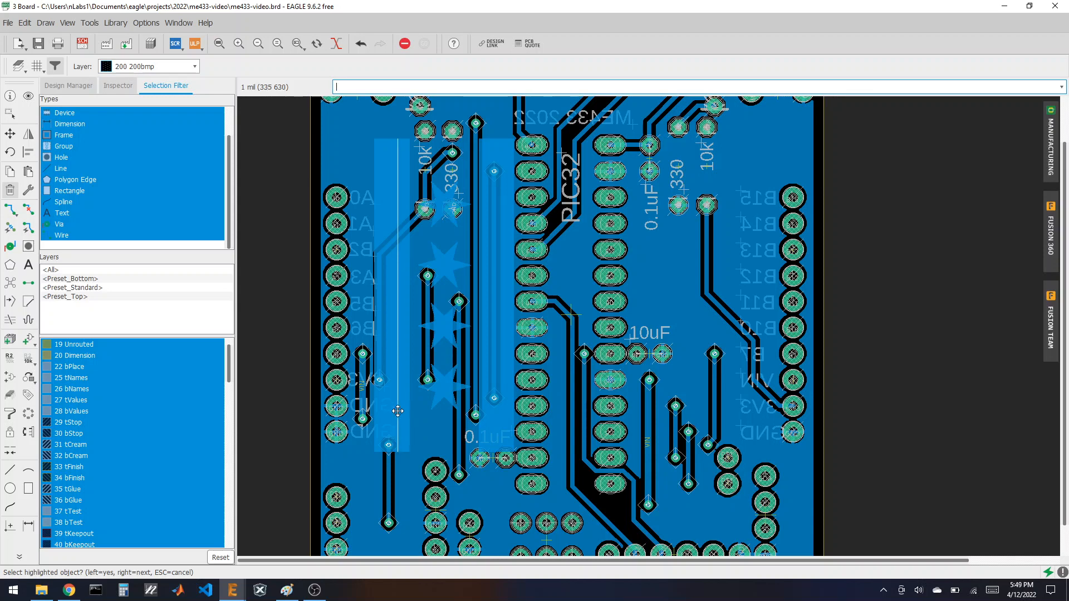
{"action": "key", "text": "Escape"}
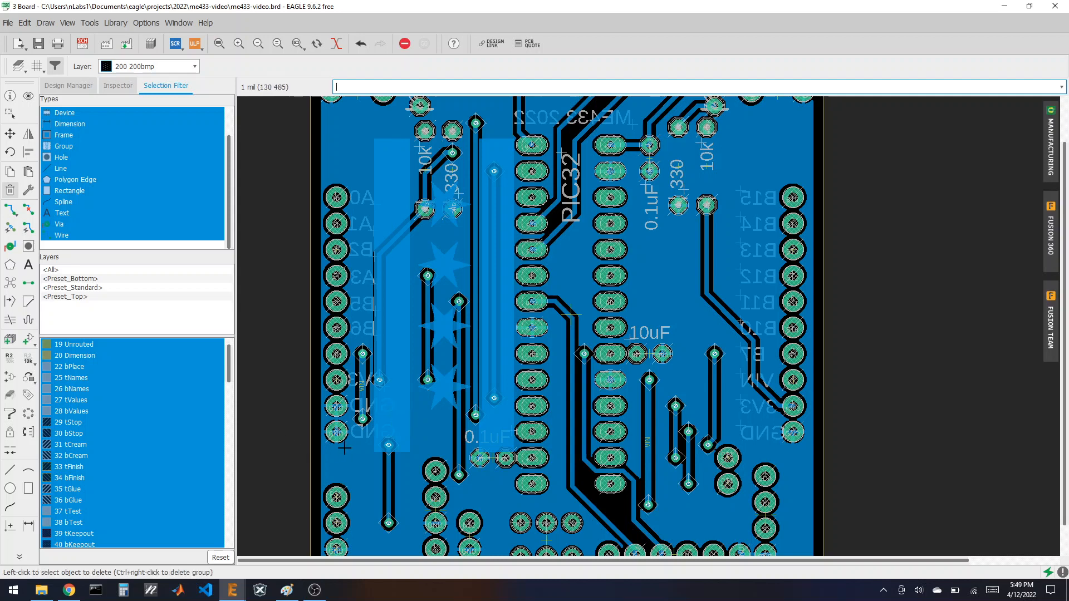
{"action": "left_click", "coordinate": [393, 418]}
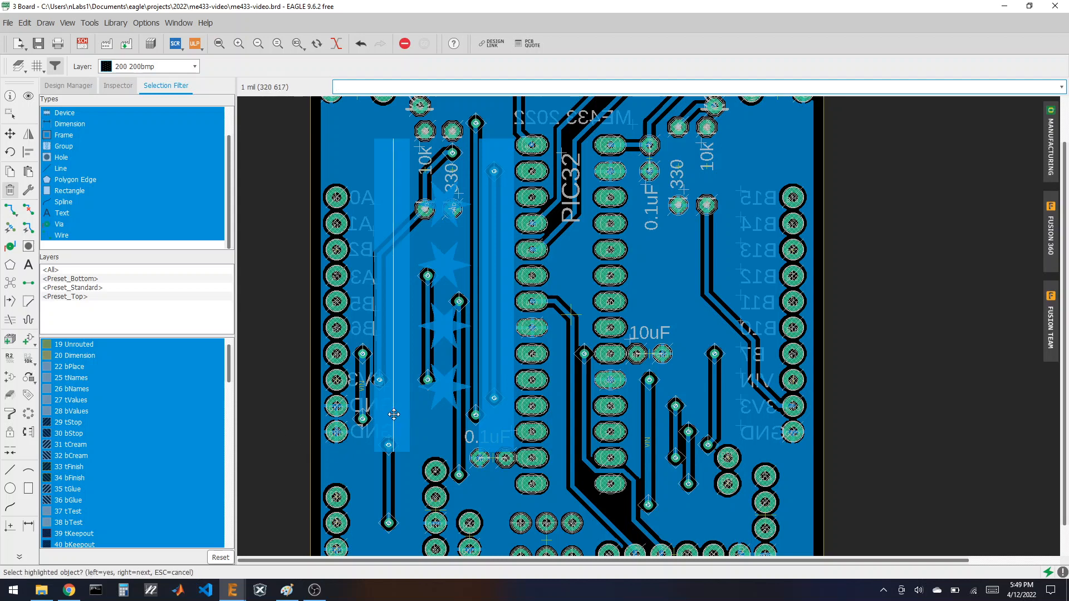
{"action": "right_click", "coordinate": [393, 415]}
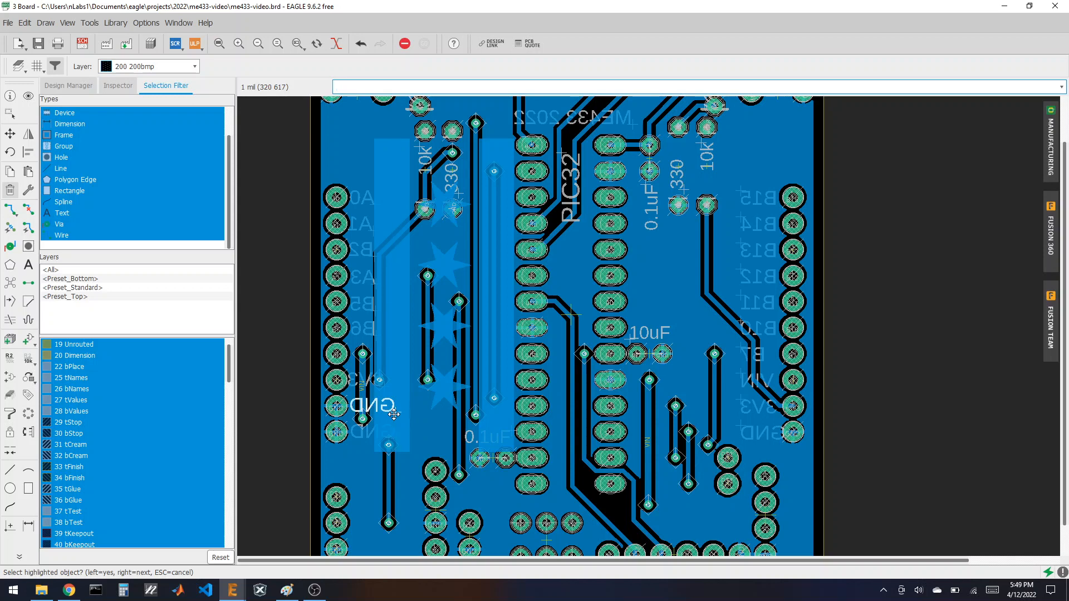
{"action": "left_click", "coordinate": [394, 414]}
{"action": "left_click", "coordinate": [394, 438]}
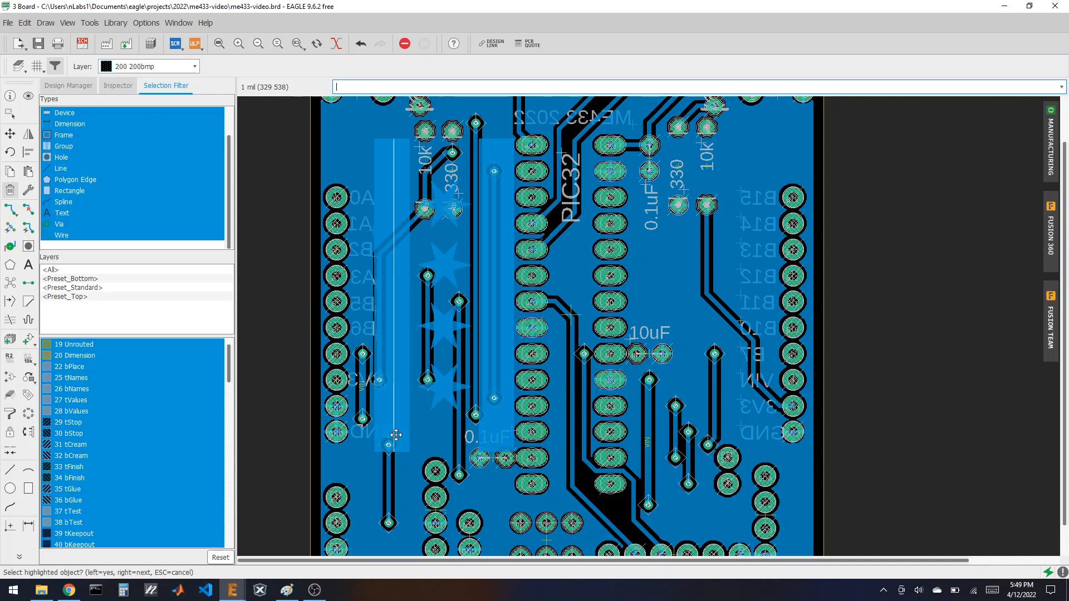
{"action": "right_click", "coordinate": [395, 435]}
{"action": "left_click", "coordinate": [396, 435]}
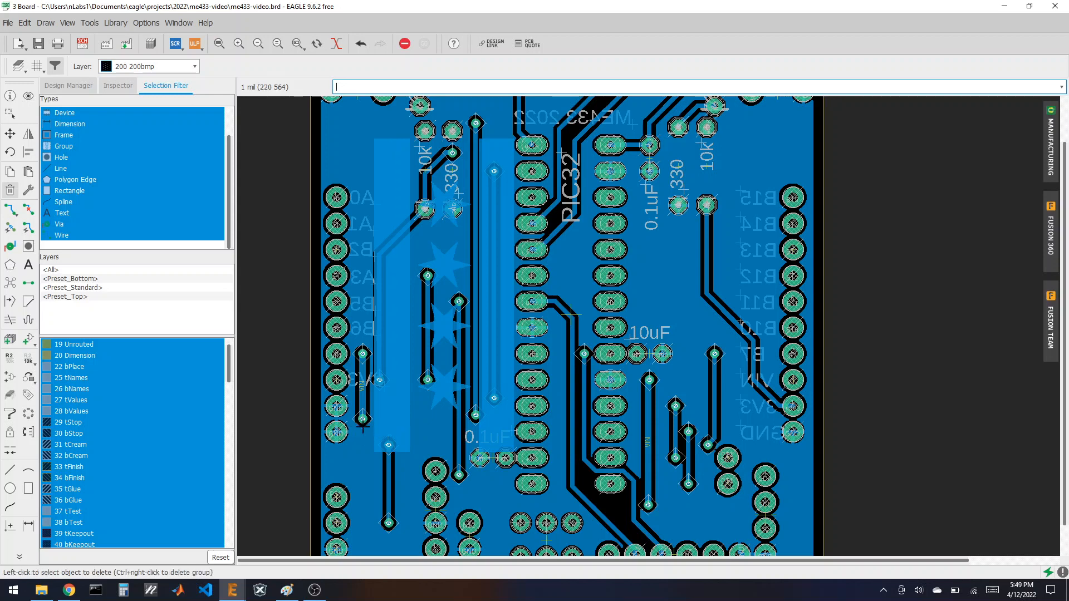
- Turn all layers of the board back on and save the board file
{"action": "left_click", "coordinate": [19, 66]}
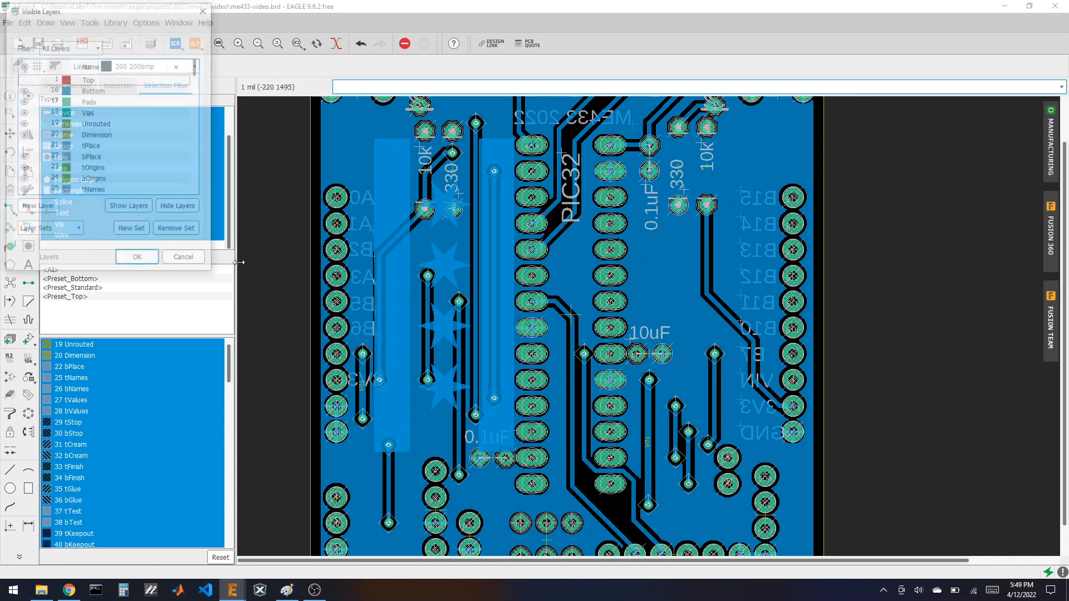
{"action": "left_click", "coordinate": [122, 211]}
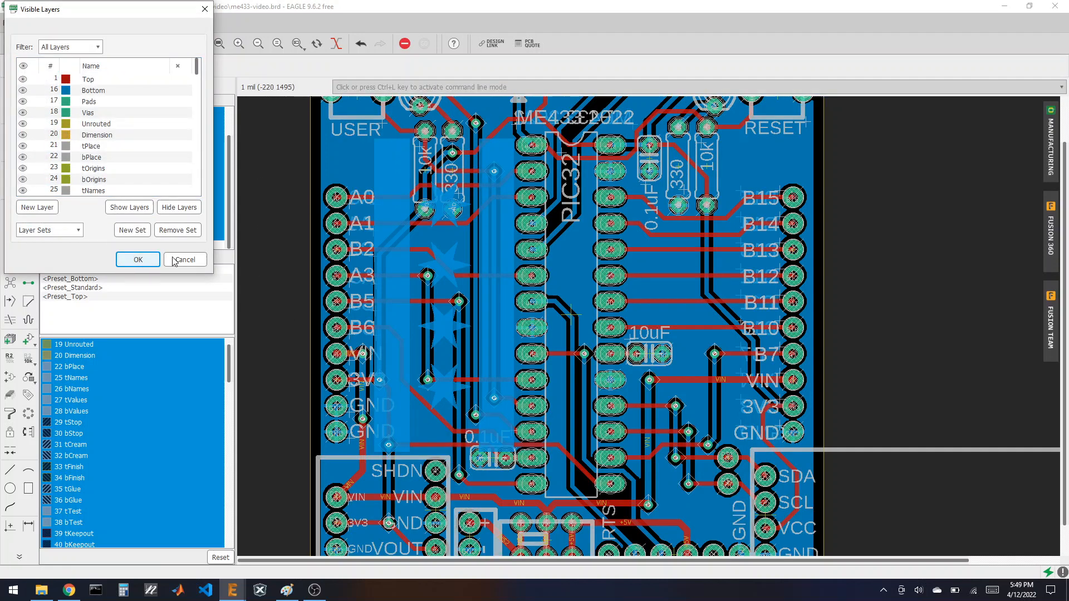
{"action": "left_click", "coordinate": [138, 260]}
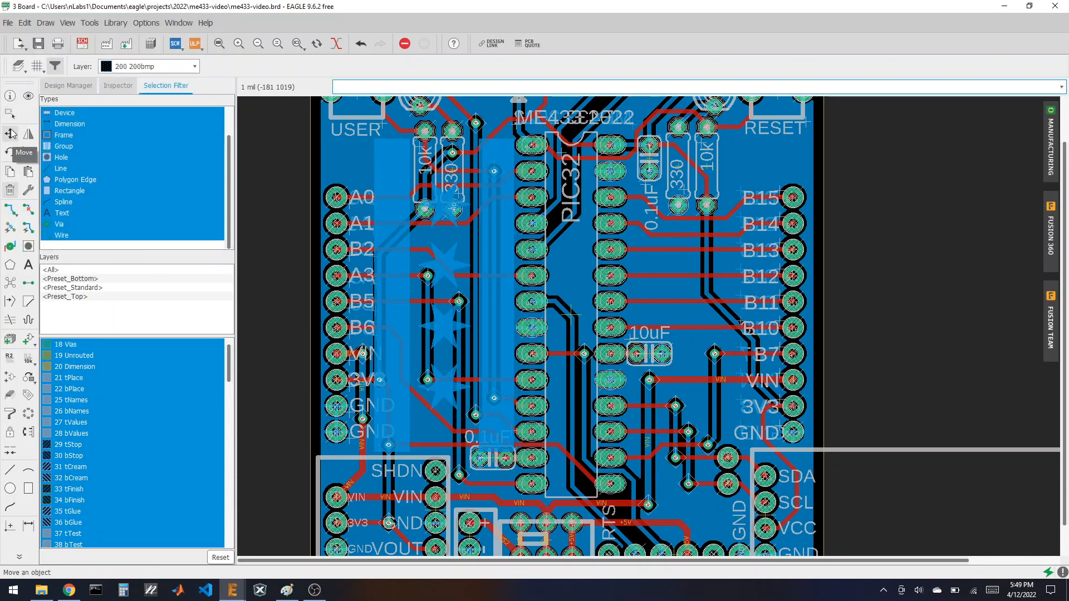
{"action": "left_click", "coordinate": [39, 43]}
{"action": "scroll", "coordinate": [338, 331], "scroll_direction": "down", "scroll_amount": 2}
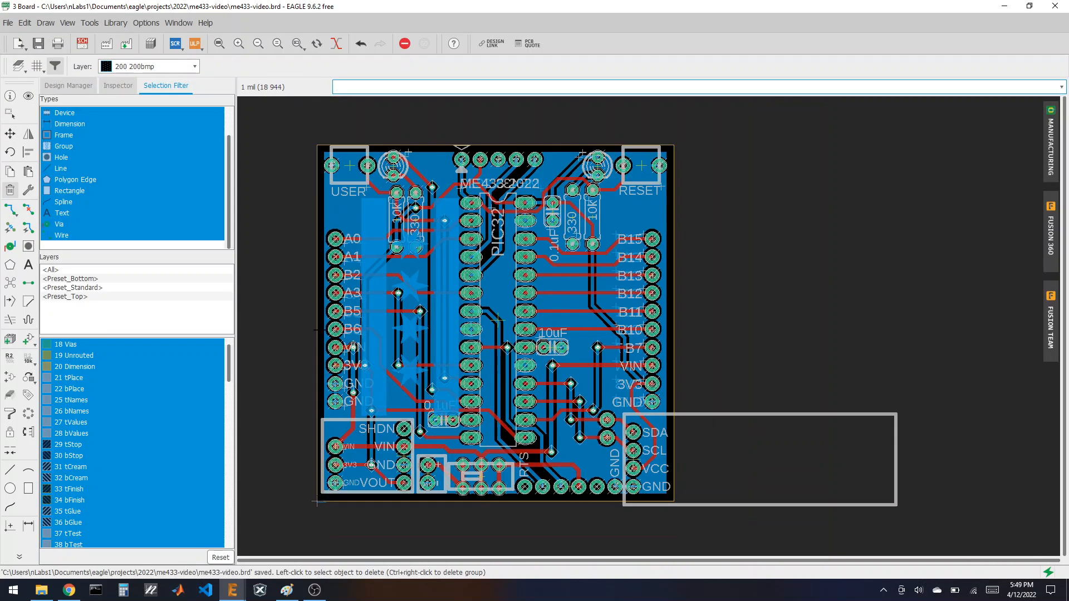
{"action": "scroll", "coordinate": [323, 328], "scroll_direction": "down", "scroll_amount": 1}
{"action": "scroll", "coordinate": [530, 259], "scroll_direction": "up", "scroll_amount": 1}
{"action": "scroll", "coordinate": [774, 319], "scroll_direction": "down", "scroll_amount": 1}
{"action": "scroll", "coordinate": [567, 330], "scroll_direction": "up", "scroll_amount": 1}
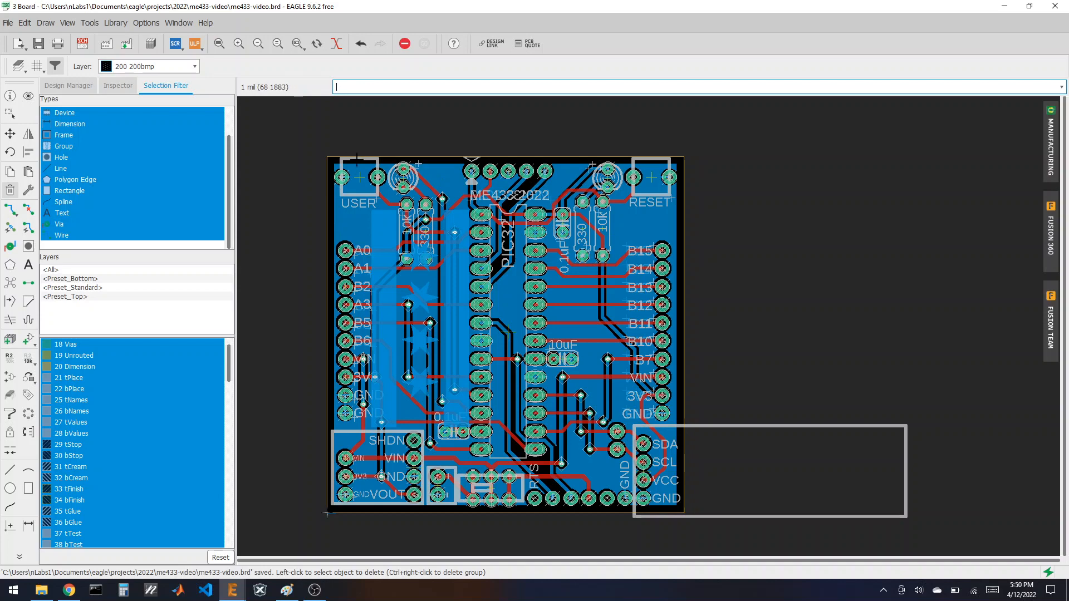
{"action": "scroll", "coordinate": [356, 160], "scroll_direction": "up", "scroll_amount": 3}
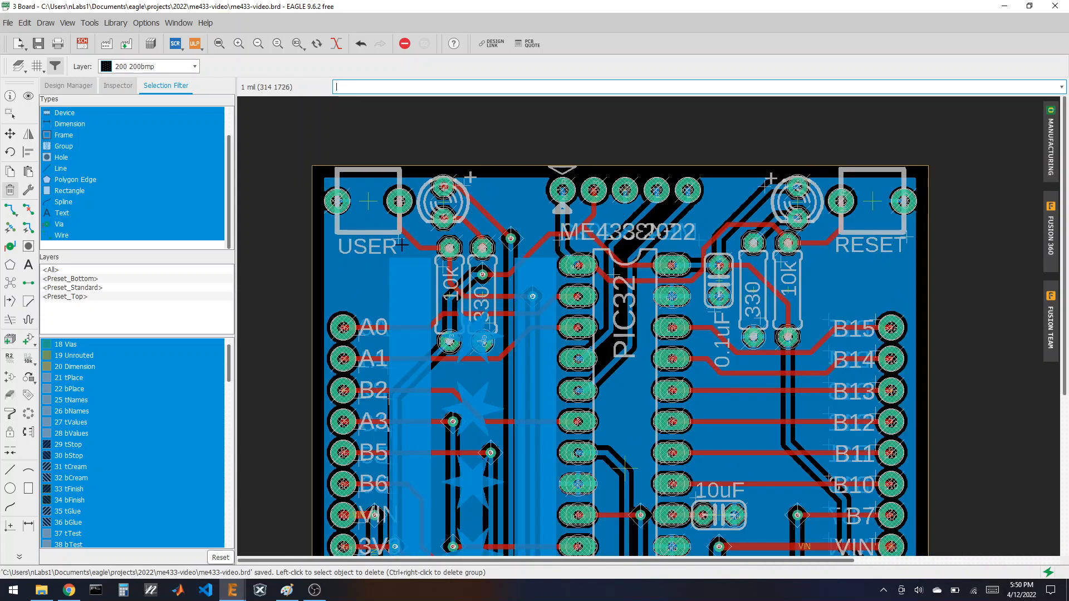
{"action": "scroll", "coordinate": [401, 244], "scroll_direction": "down", "scroll_amount": 1}
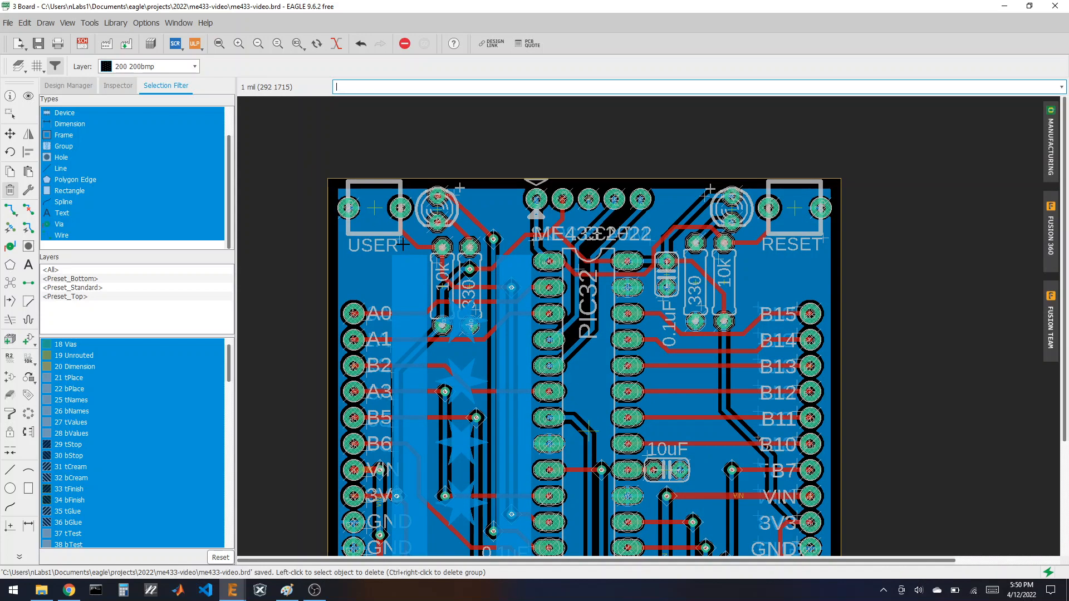
- Place a test via with a 40 mil drill and 74 mil diameter between the USER-side LED and the five-pin programming header
{"action": "scroll", "coordinate": [473, 214], "scroll_direction": "up", "scroll_amount": 2}
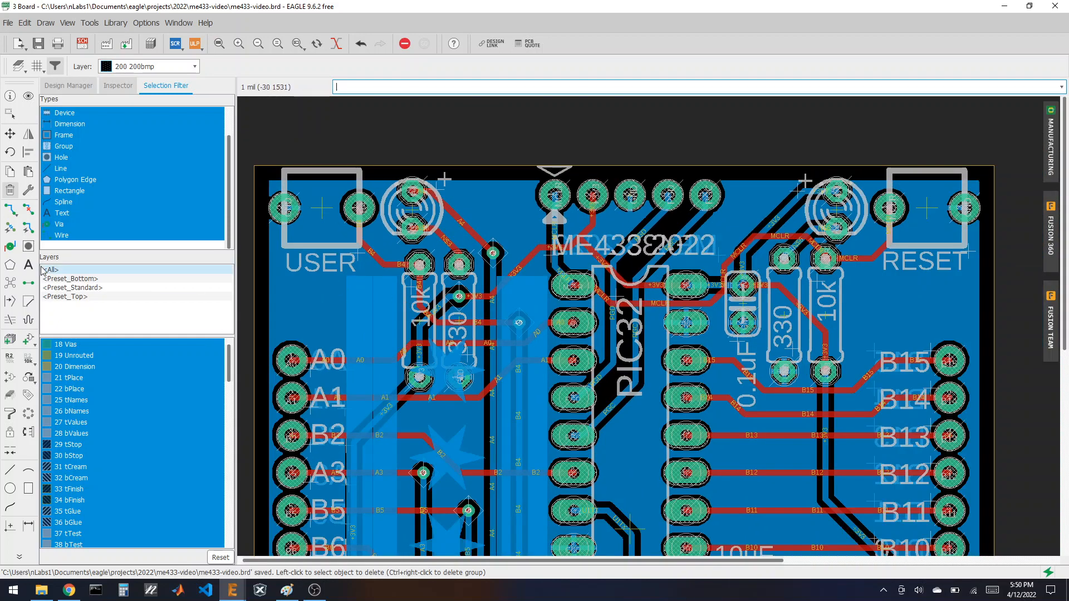
{"action": "left_click", "coordinate": [10, 246]}
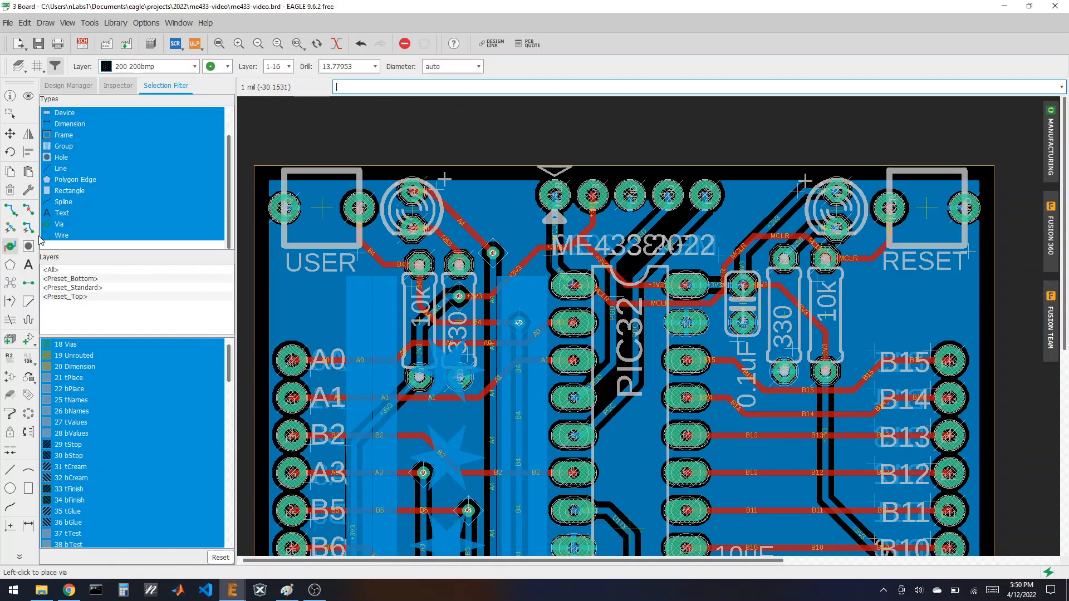
{"action": "double_click", "coordinate": [340, 66]}
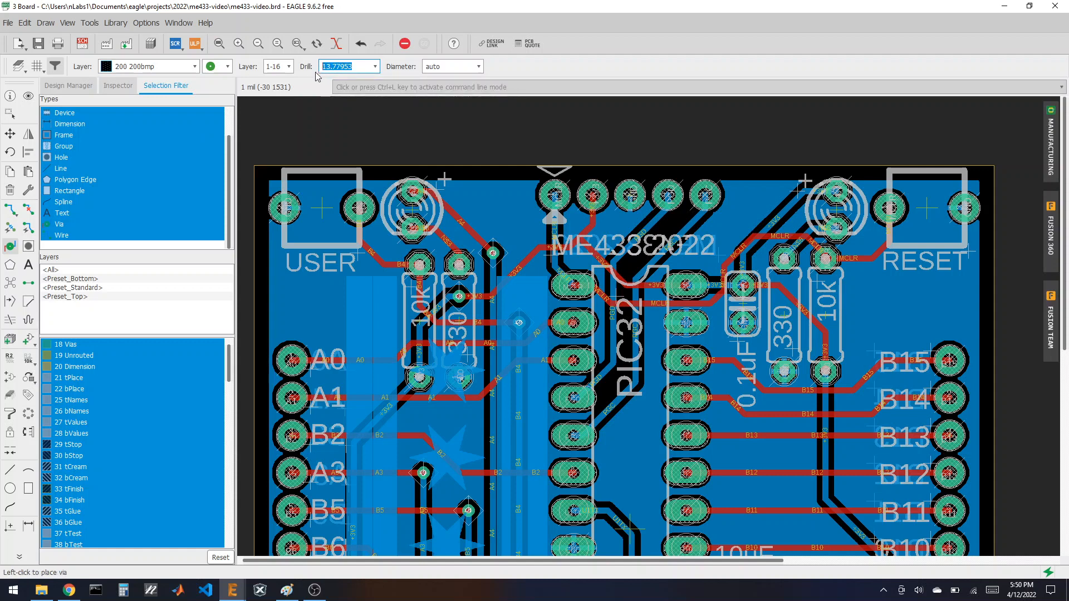
{"action": "type", "text": "40"}
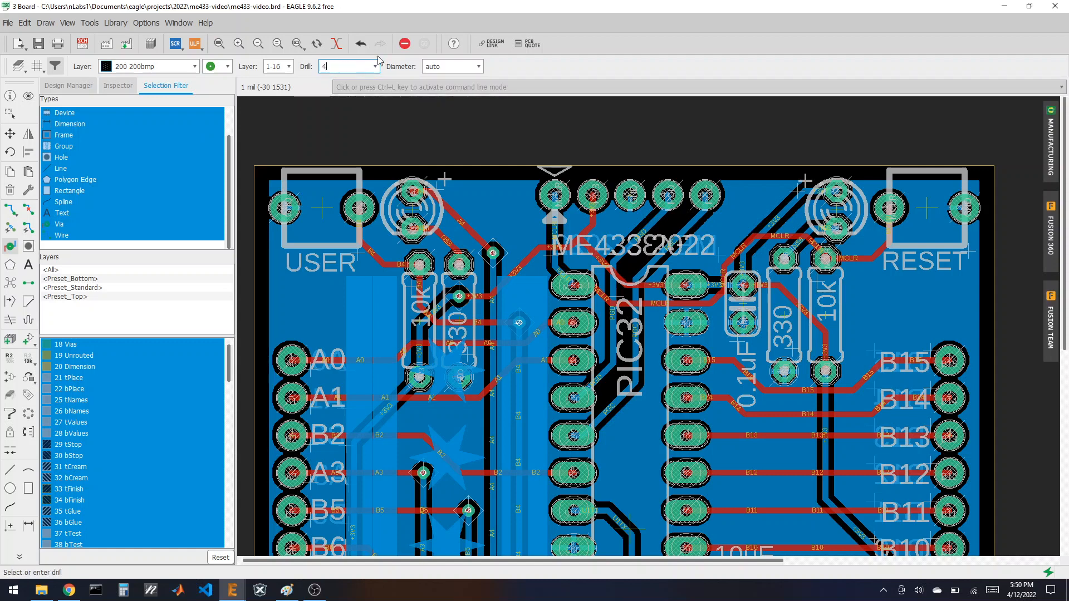
{"action": "double_click", "coordinate": [426, 67]}
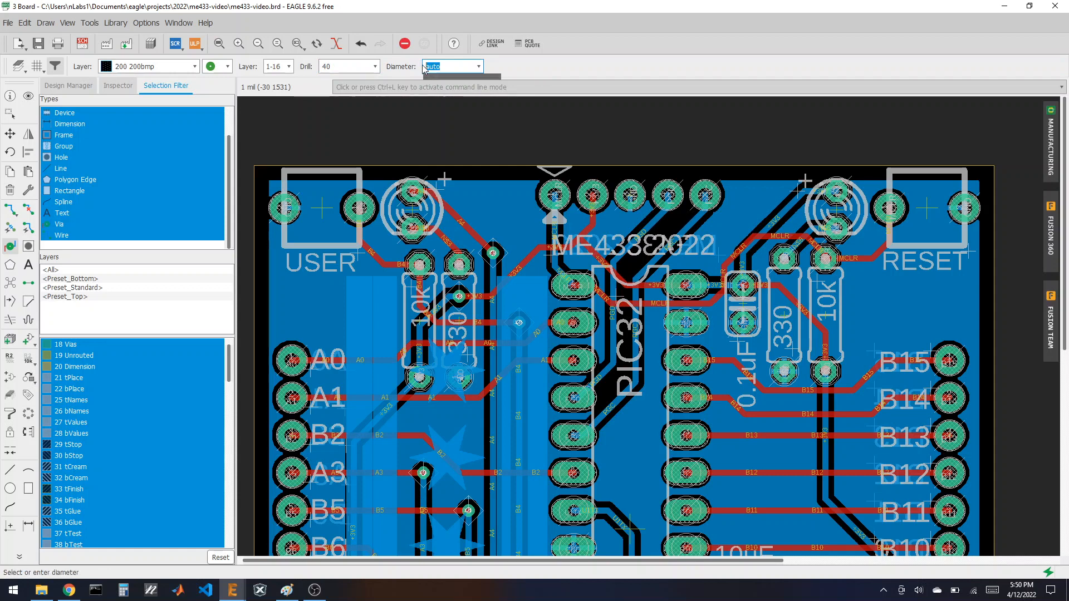
{"action": "type", "text": "74"}
{"action": "key", "text": "Return"}
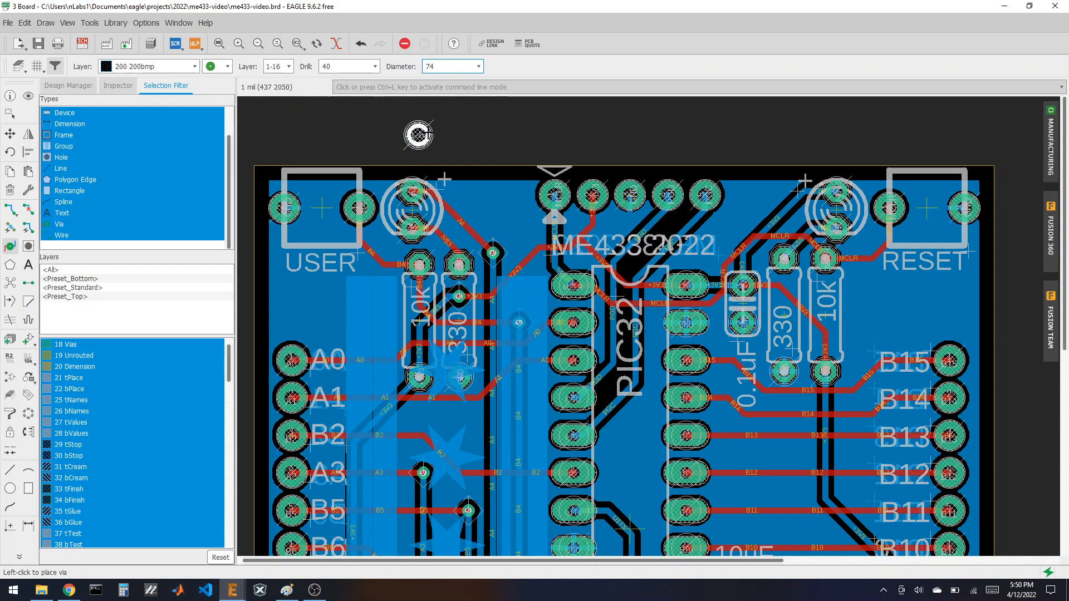
{"action": "scroll", "coordinate": [503, 208], "scroll_direction": "up", "scroll_amount": 2}
{"action": "scroll", "coordinate": [474, 199], "scroll_direction": "up", "scroll_amount": 1}
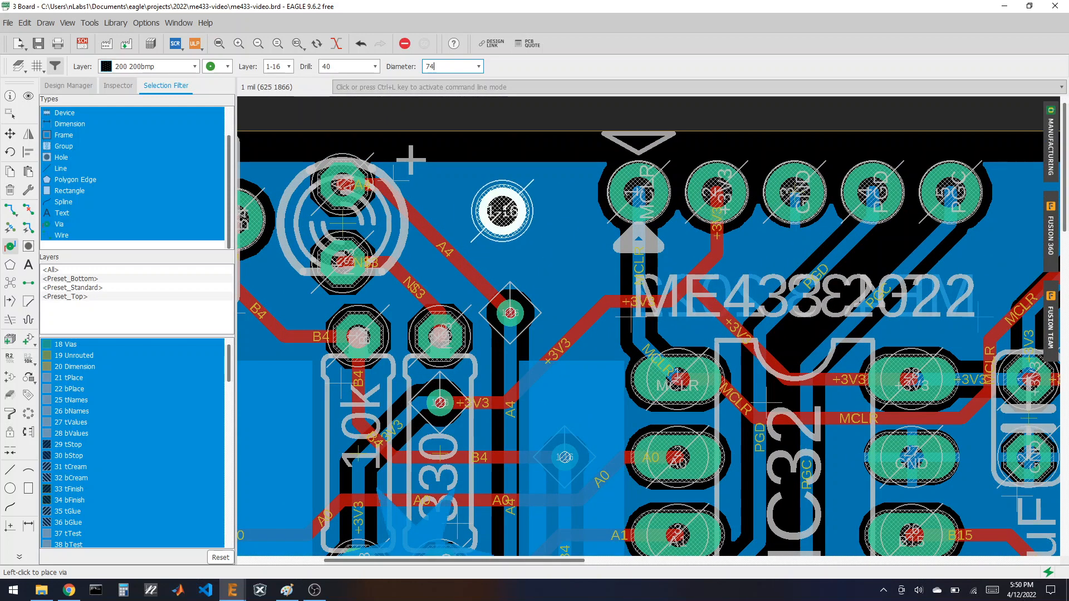
{"action": "left_click", "coordinate": [501, 210]}
{"action": "key", "text": "Escape"}
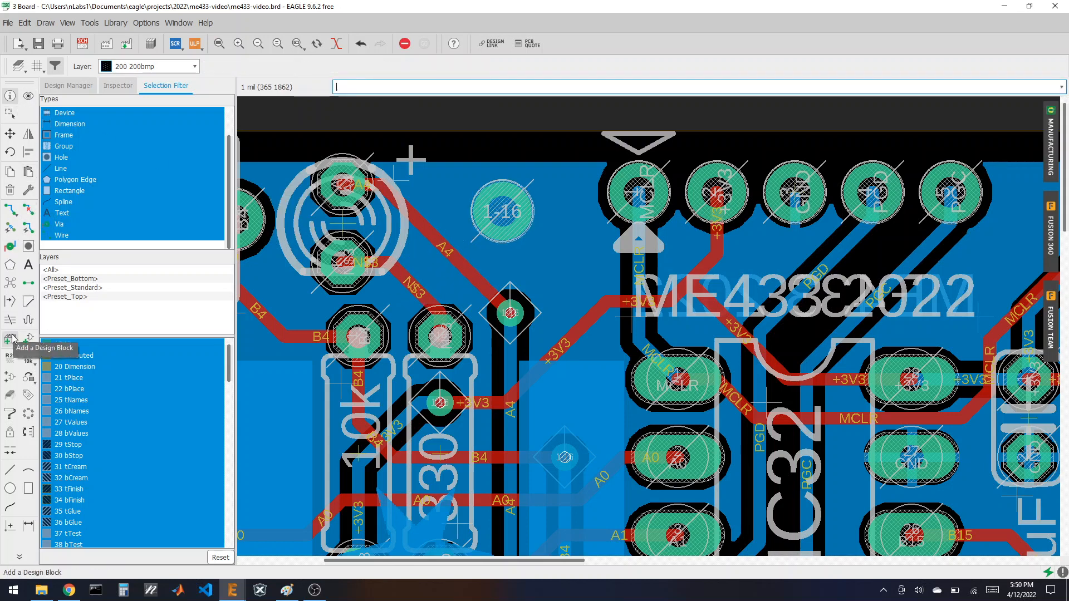
- Rename the newly placed large via's signal to A4
{"action": "left_click", "coordinate": [9, 358]}
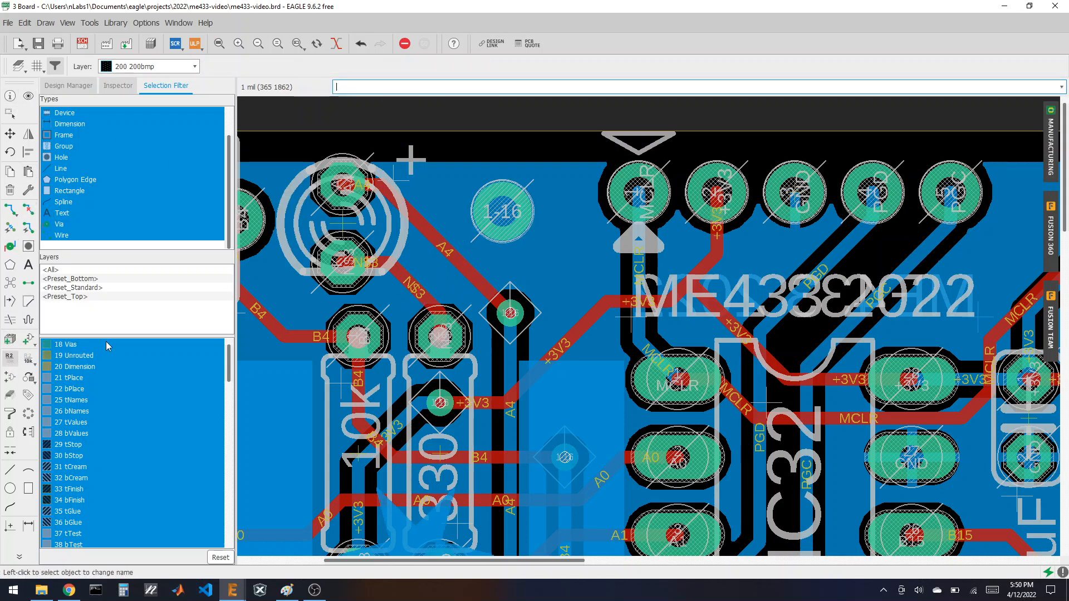
{"action": "left_click", "coordinate": [506, 210]}
{"action": "type", "text": "A4"}
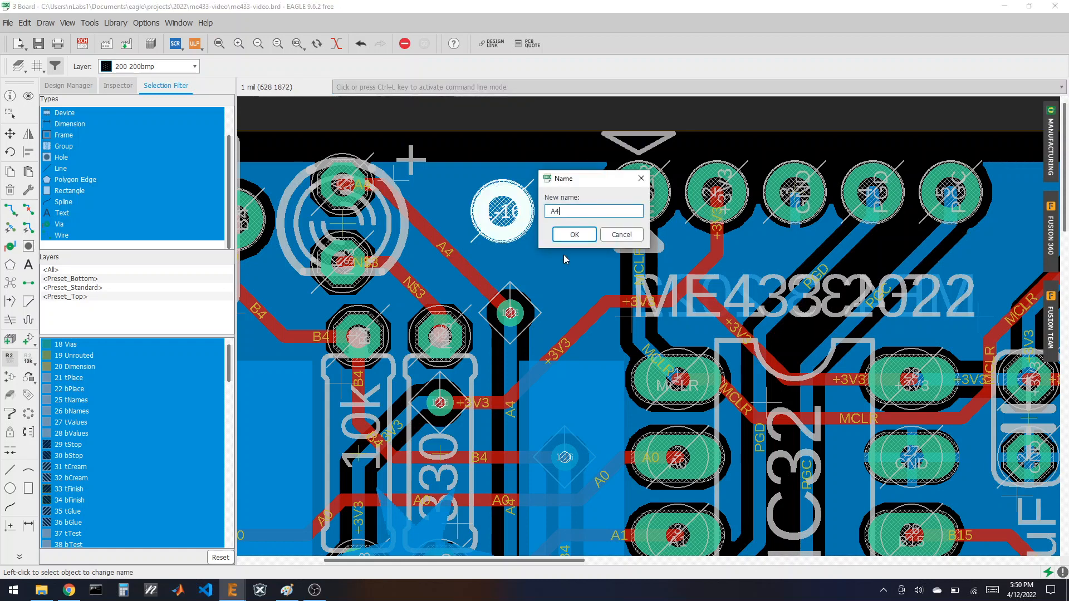
{"action": "left_click", "coordinate": [575, 240]}
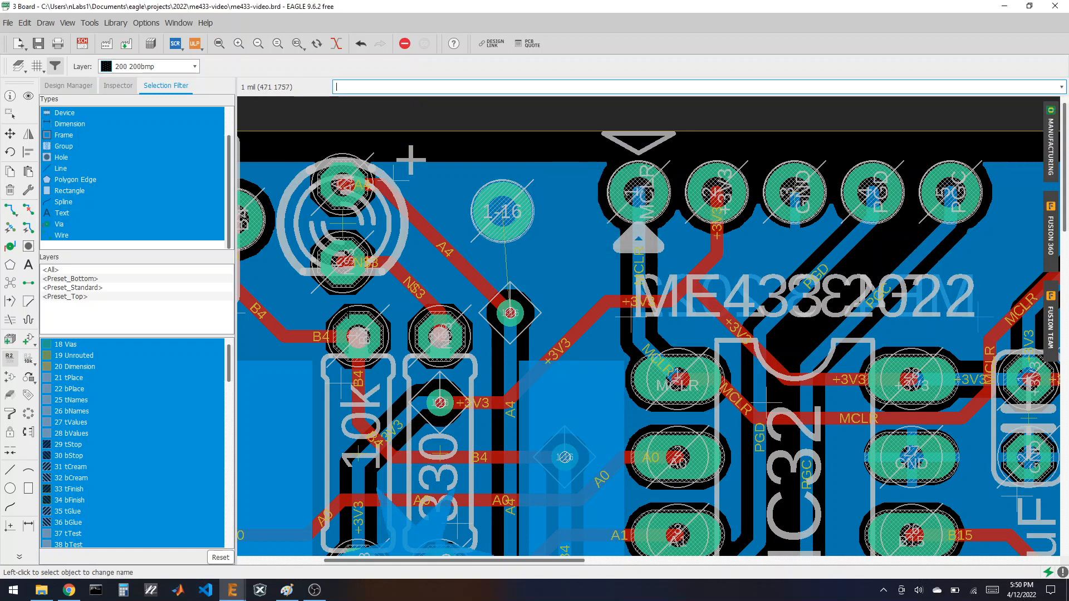
- Route a 16 mil trace on the Top layer from the small A4 via to the new large via
{"action": "left_click", "coordinate": [9, 210]}
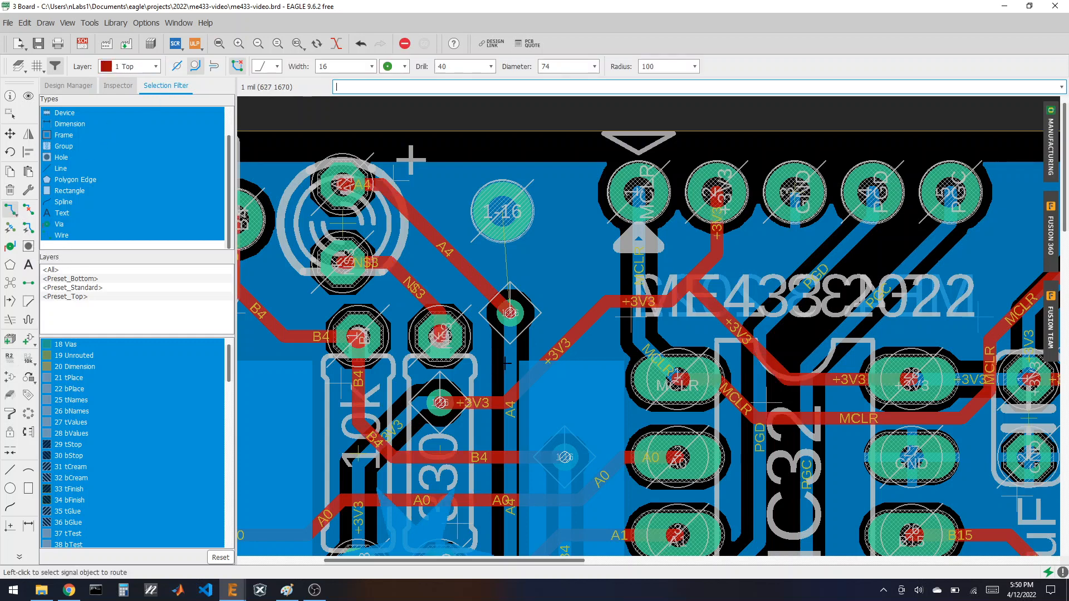
{"action": "left_click", "coordinate": [510, 313]}
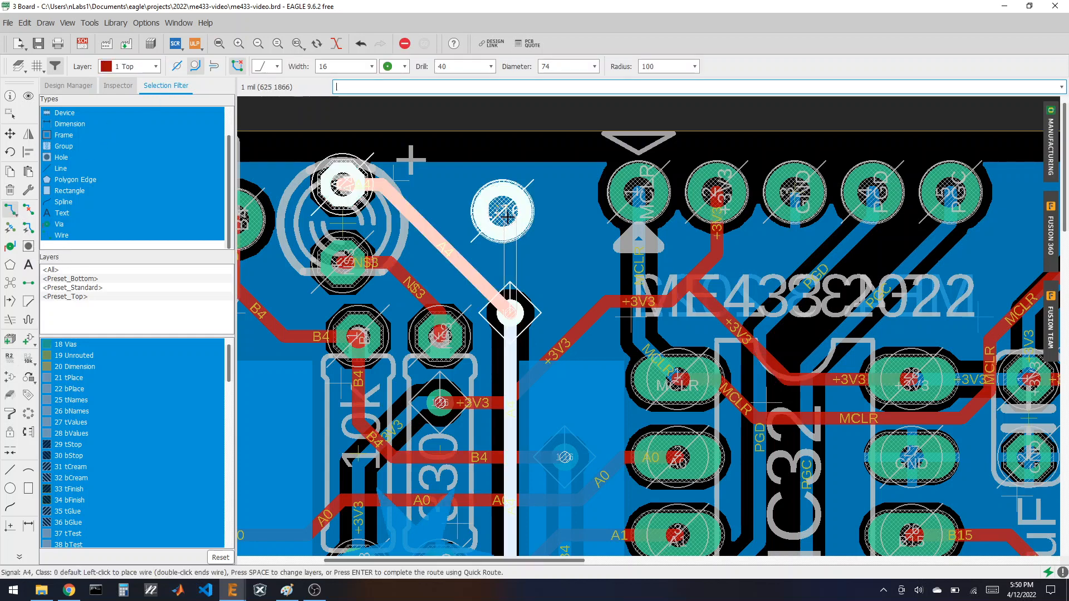
{"action": "left_click", "coordinate": [502, 213]}
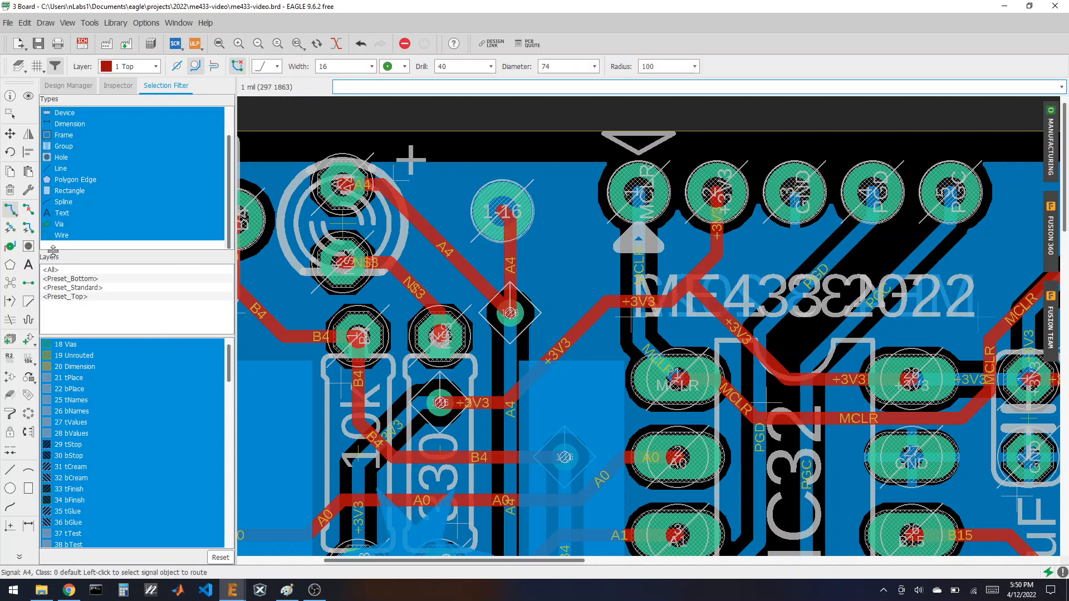
- Add the text A4 on layer 21 tPlace beside the large via, using size 40 and the proportional font
{"action": "left_click", "coordinate": [28, 265]}
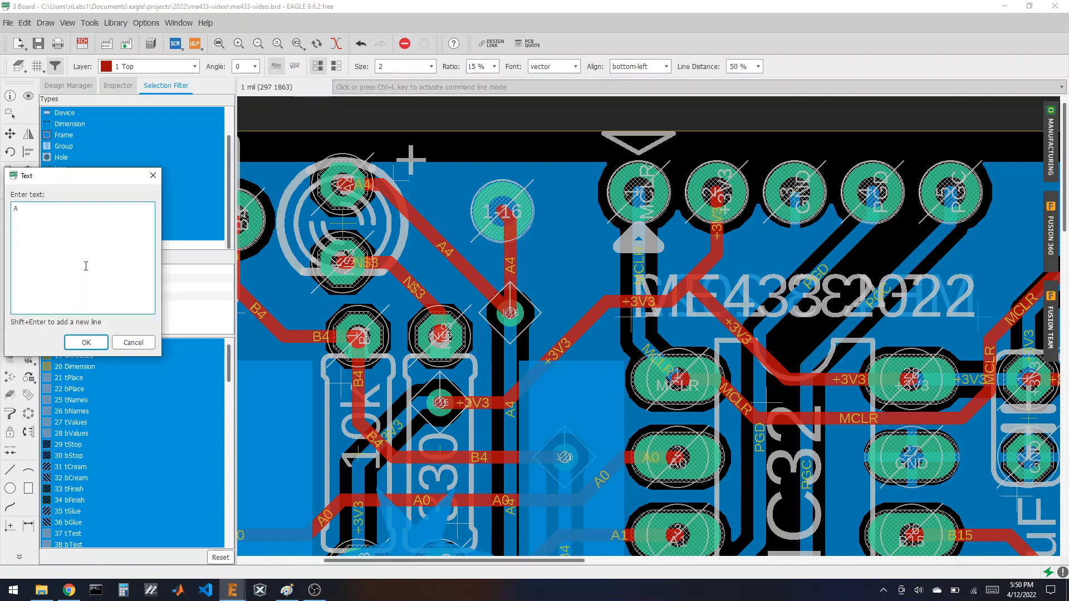
{"action": "left_click", "coordinate": [87, 341]}
{"action": "left_click", "coordinate": [153, 66]}
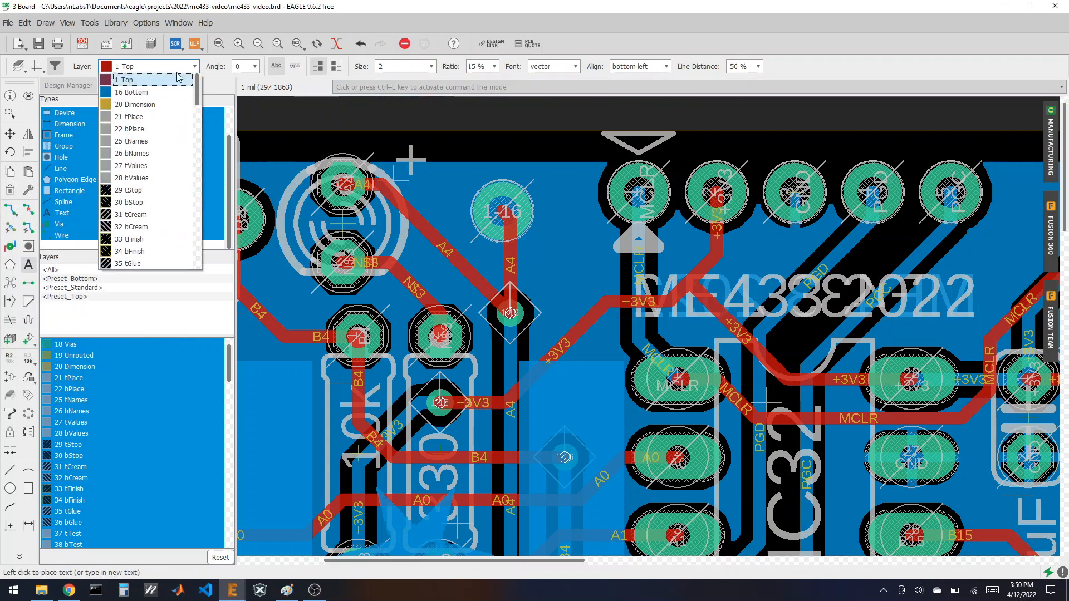
{"action": "left_click", "coordinate": [142, 116]}
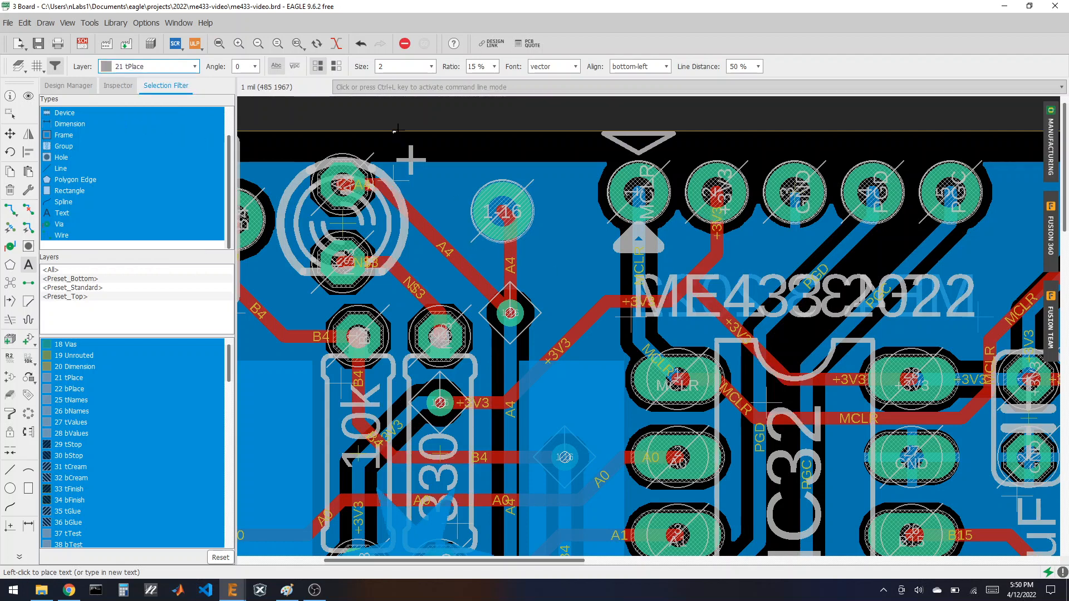
{"action": "left_click", "coordinate": [431, 68]}
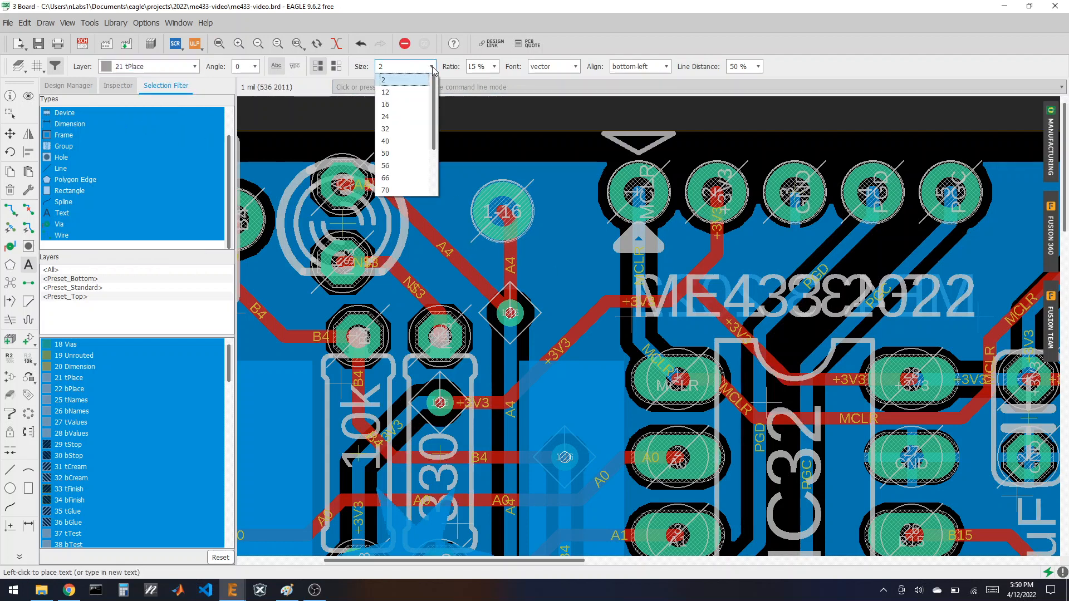
{"action": "left_click", "coordinate": [403, 142]}
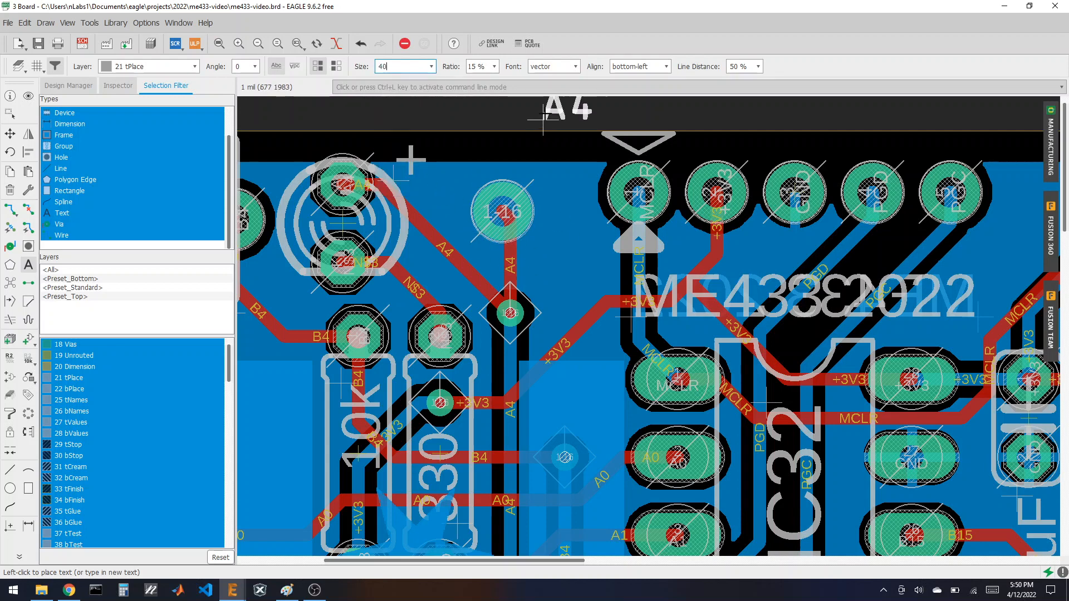
{"action": "left_click", "coordinate": [575, 68]}
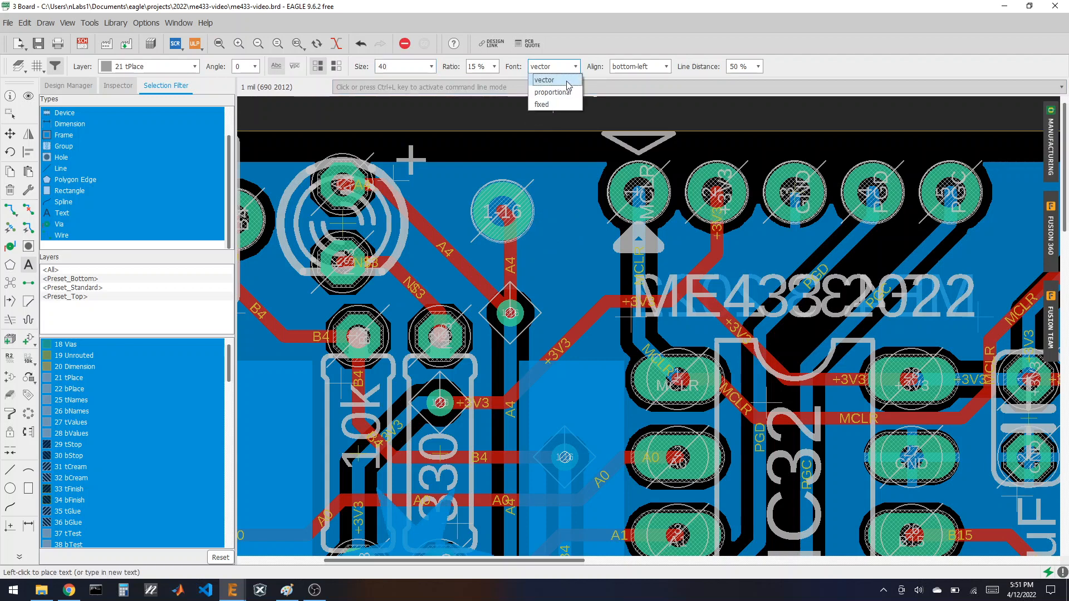
{"action": "left_click", "coordinate": [554, 91]}
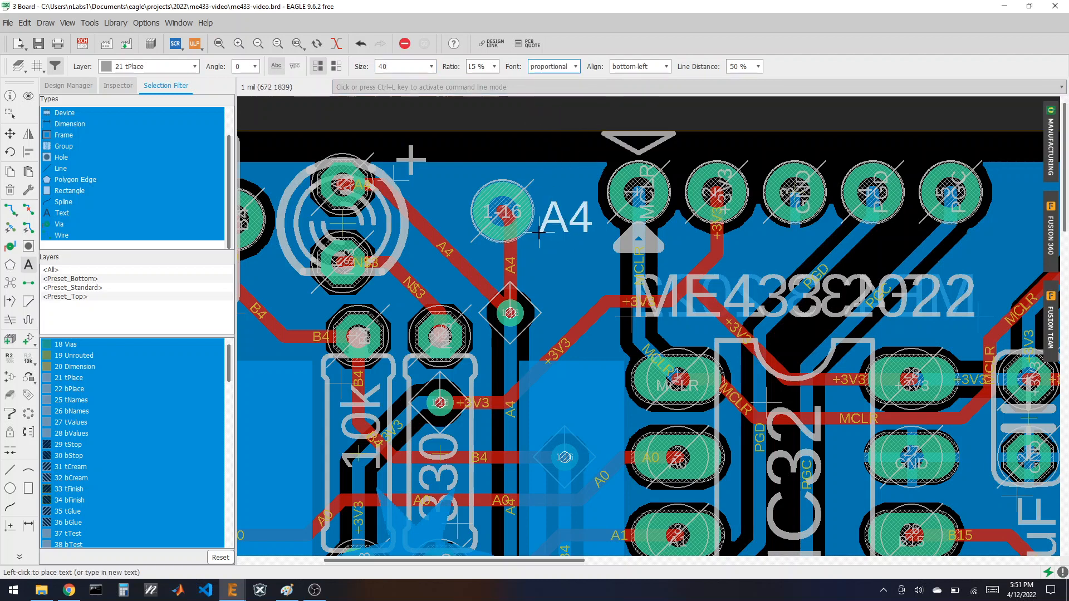
{"action": "left_click", "coordinate": [520, 266]}
{"action": "scroll", "coordinate": [510, 203], "scroll_direction": "down", "scroll_amount": 2}
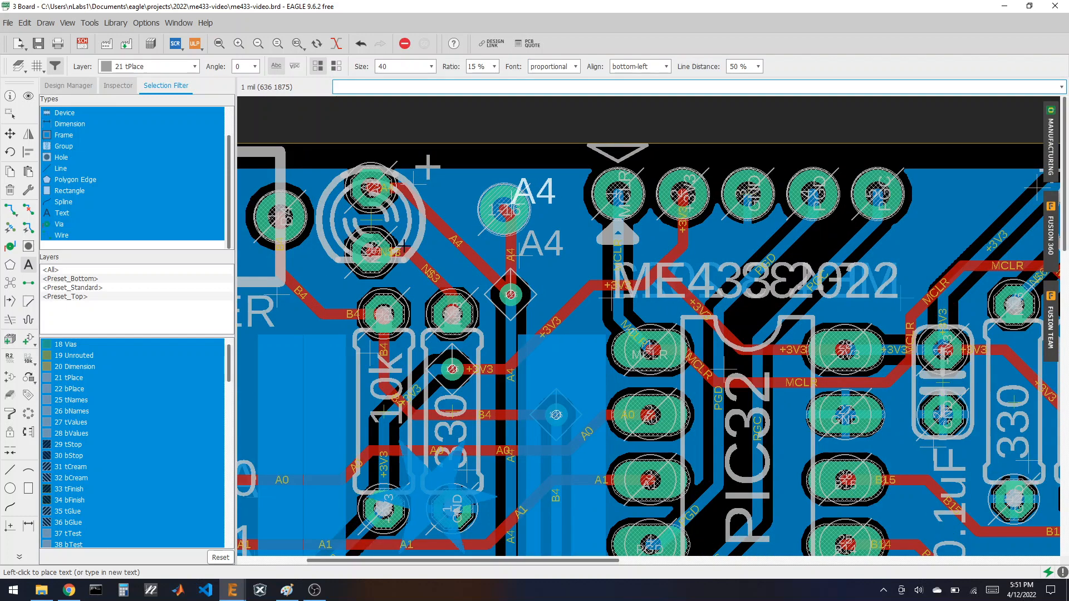
{"action": "scroll", "coordinate": [749, 261], "scroll_direction": "down", "scroll_amount": 2}
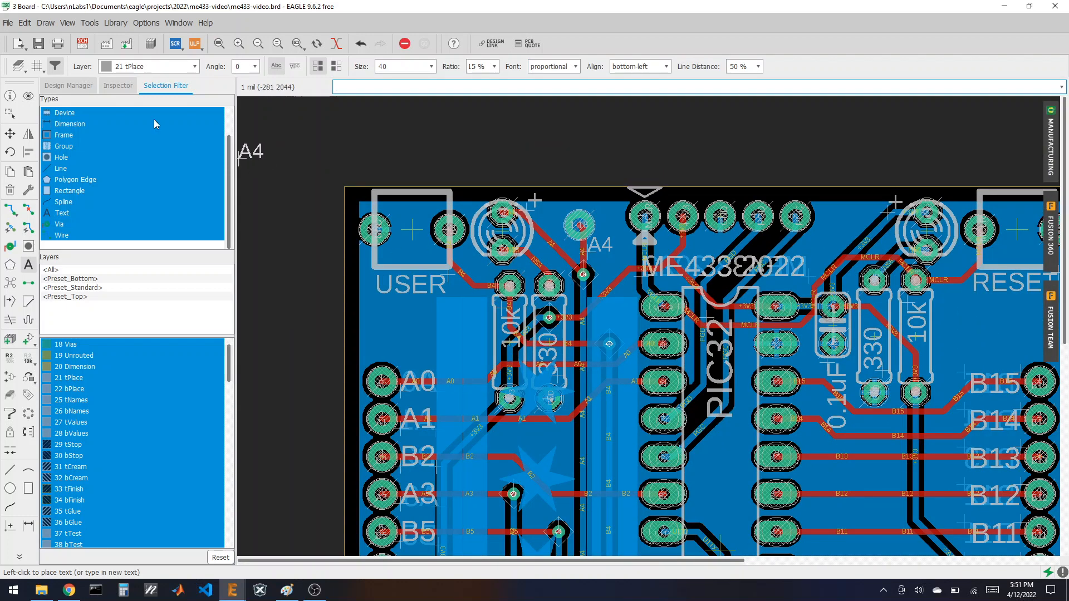
{"action": "scroll", "coordinate": [351, 139], "scroll_direction": "down", "scroll_amount": 2}
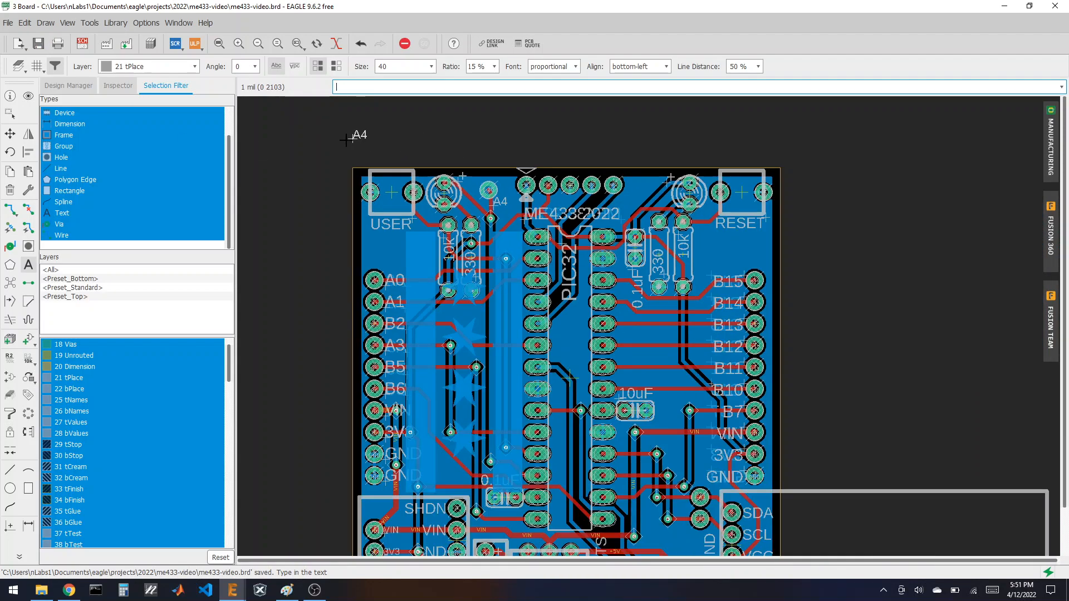
- Recalculate the ratsnest so the copper pours refill around the new A4 via
{"action": "left_click", "coordinate": [20, 96]}
{"action": "scroll", "coordinate": [483, 182], "scroll_direction": "up", "scroll_amount": 5}
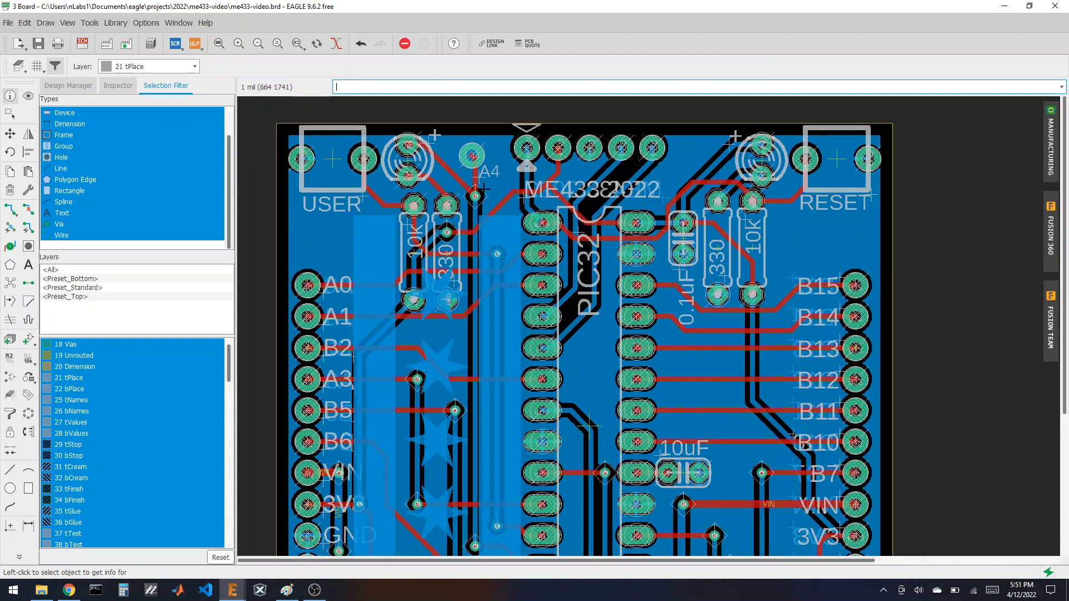
{"action": "scroll", "coordinate": [483, 183], "scroll_direction": "up", "scroll_amount": 1}
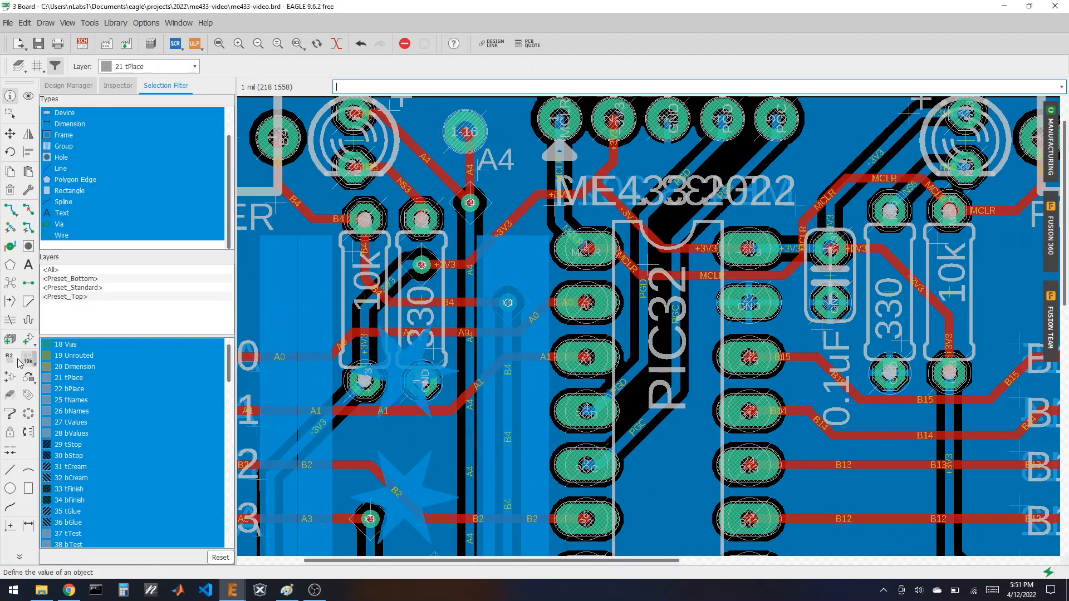
{"action": "left_click", "coordinate": [10, 283]}
{"action": "scroll", "coordinate": [585, 352], "scroll_direction": "down", "scroll_amount": 2}
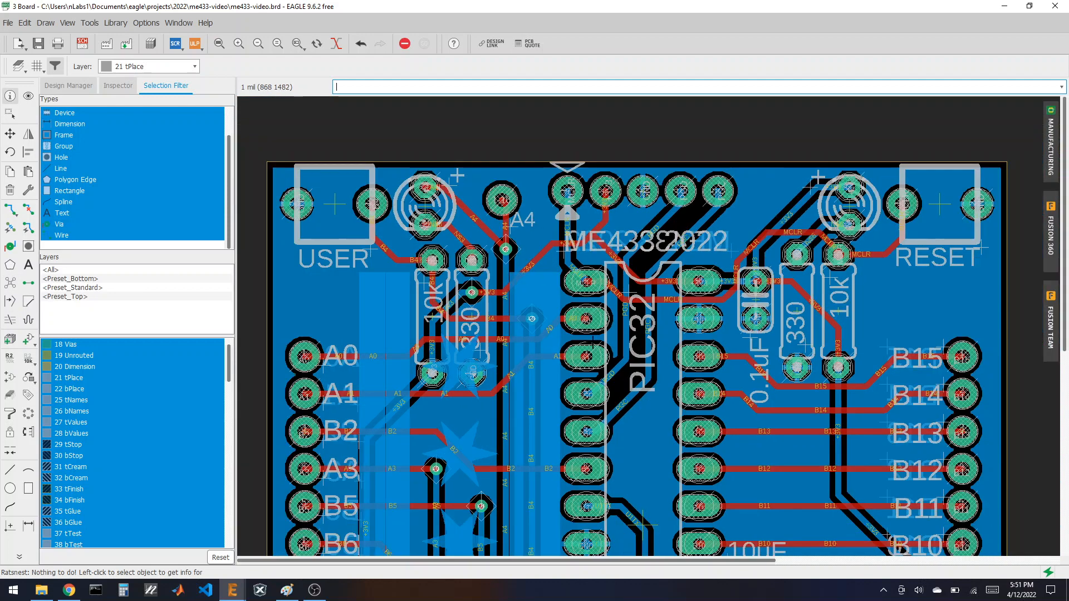
- Examine the whole board and the routing around the RTS header and the SDA/SCL display connector
{"action": "scroll", "coordinate": [471, 149], "scroll_direction": "down", "scroll_amount": 2}
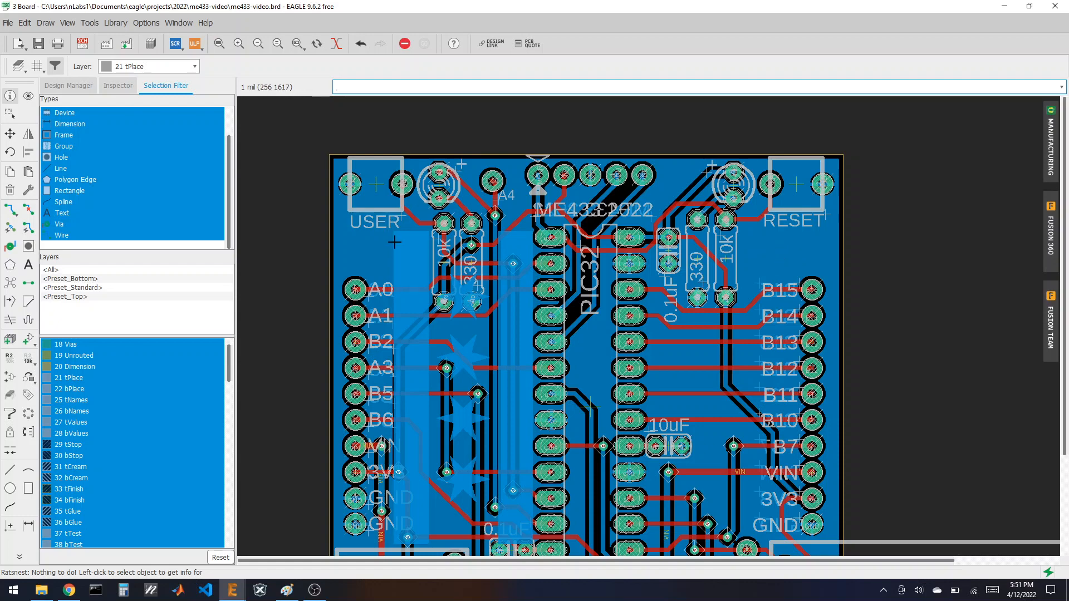
{"action": "scroll", "coordinate": [396, 246], "scroll_direction": "up", "scroll_amount": 1}
{"action": "scroll", "coordinate": [397, 246], "scroll_direction": "down", "scroll_amount": 2}
{"action": "scroll", "coordinate": [397, 246], "scroll_direction": "down", "scroll_amount": 1}
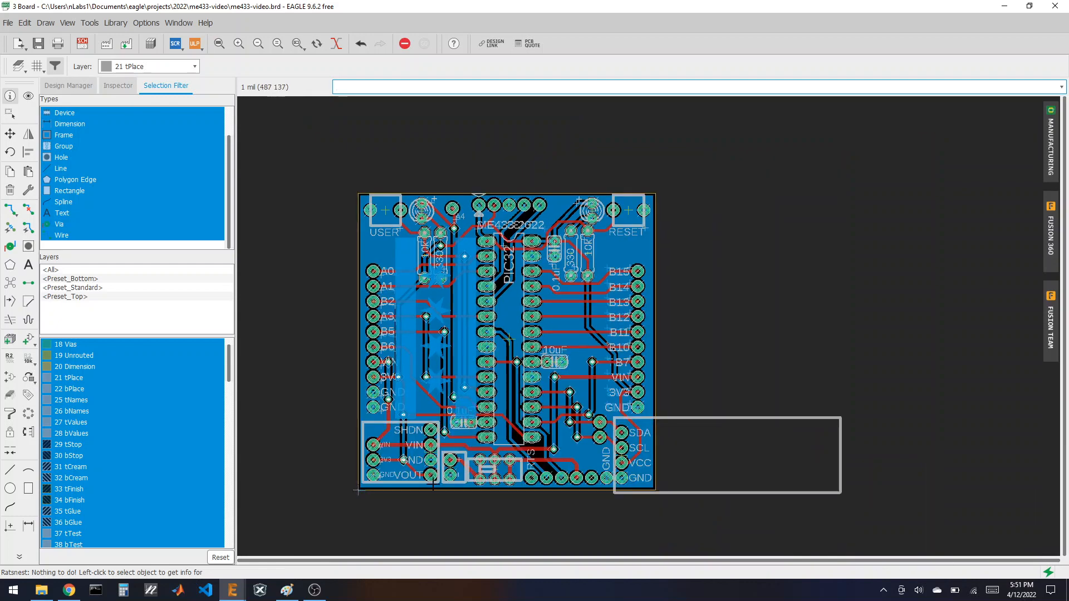
{"action": "scroll", "coordinate": [558, 492], "scroll_direction": "up", "scroll_amount": 7}
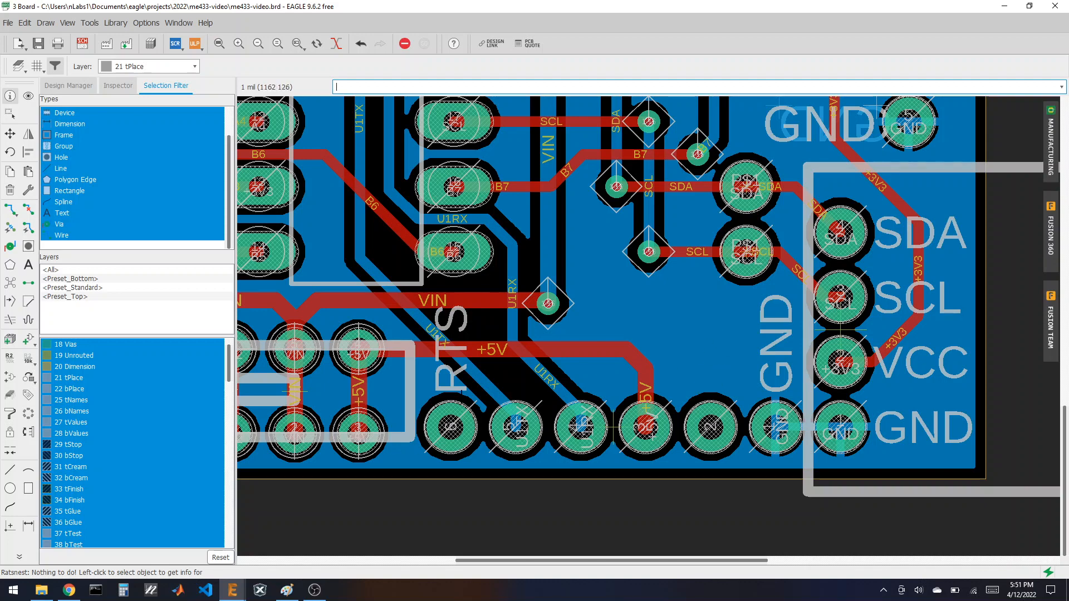
{"action": "scroll", "coordinate": [824, 479], "scroll_direction": "down", "scroll_amount": 4}
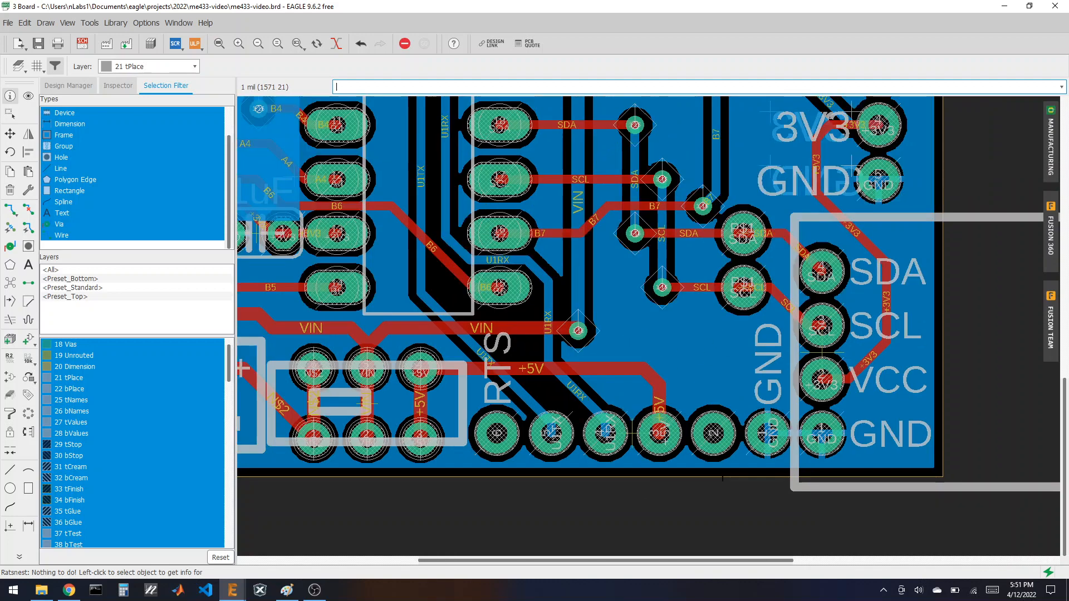
{"action": "scroll", "coordinate": [672, 435], "scroll_direction": "down", "scroll_amount": 3}
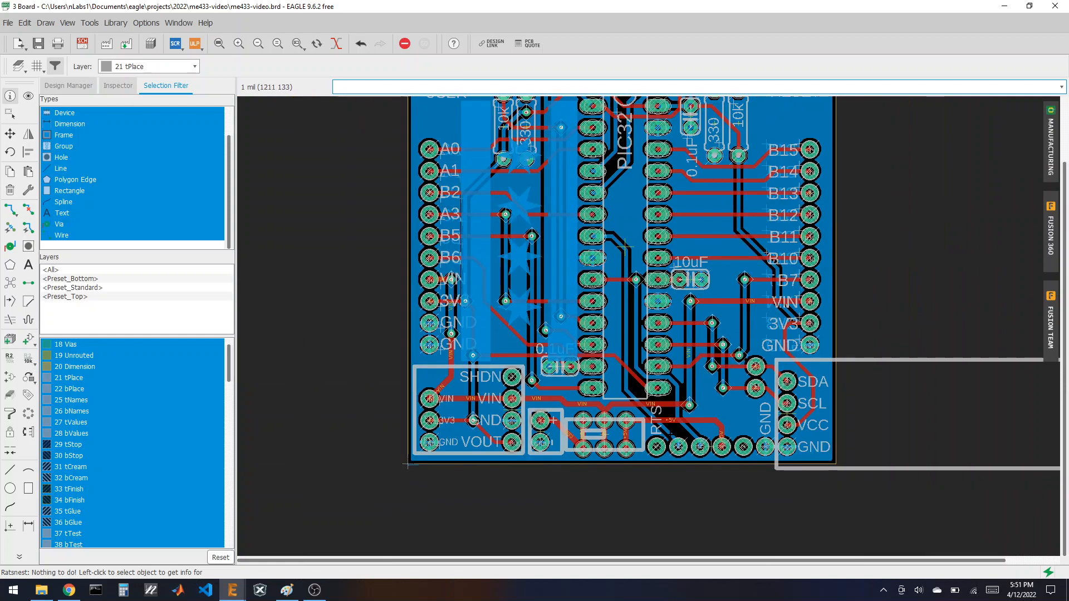
- Save the finished board file and open the CAM Processor for it
{"action": "left_click", "coordinate": [218, 45]}
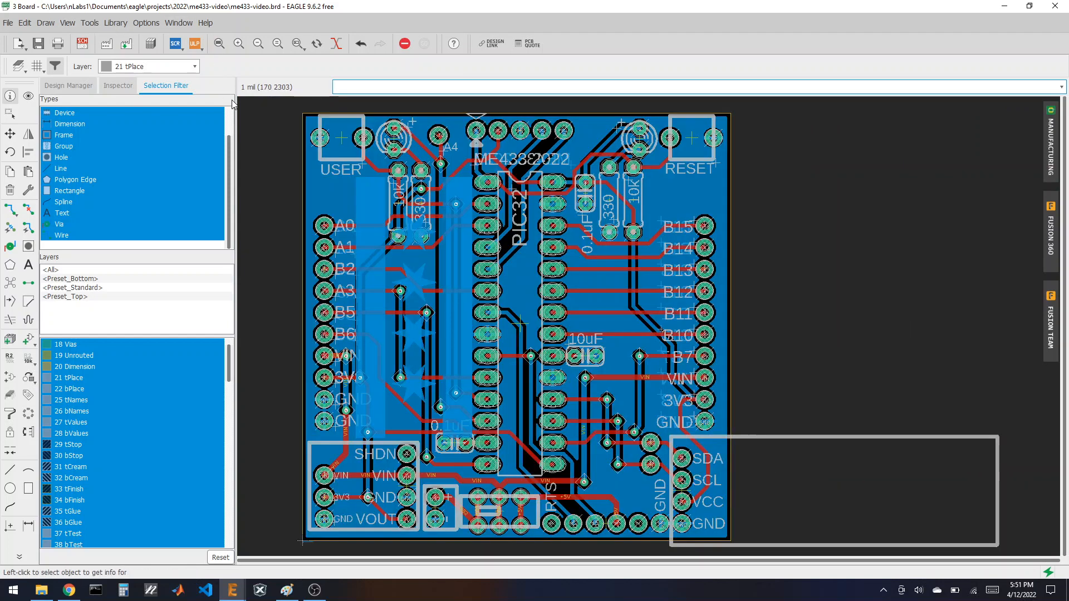
{"action": "left_click", "coordinate": [38, 44]}
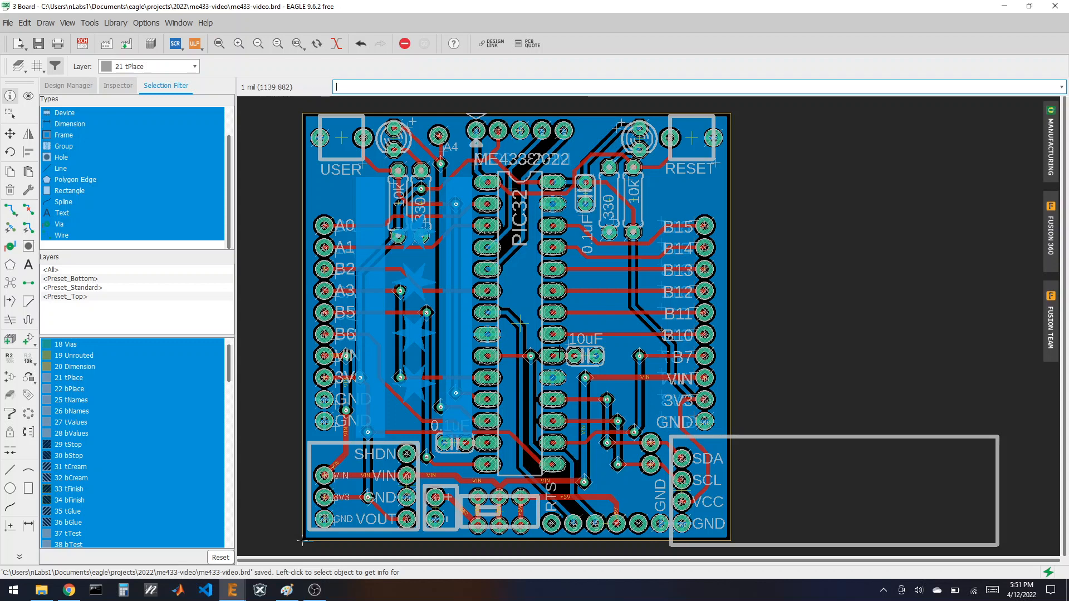
{"action": "left_click", "coordinate": [107, 48]}
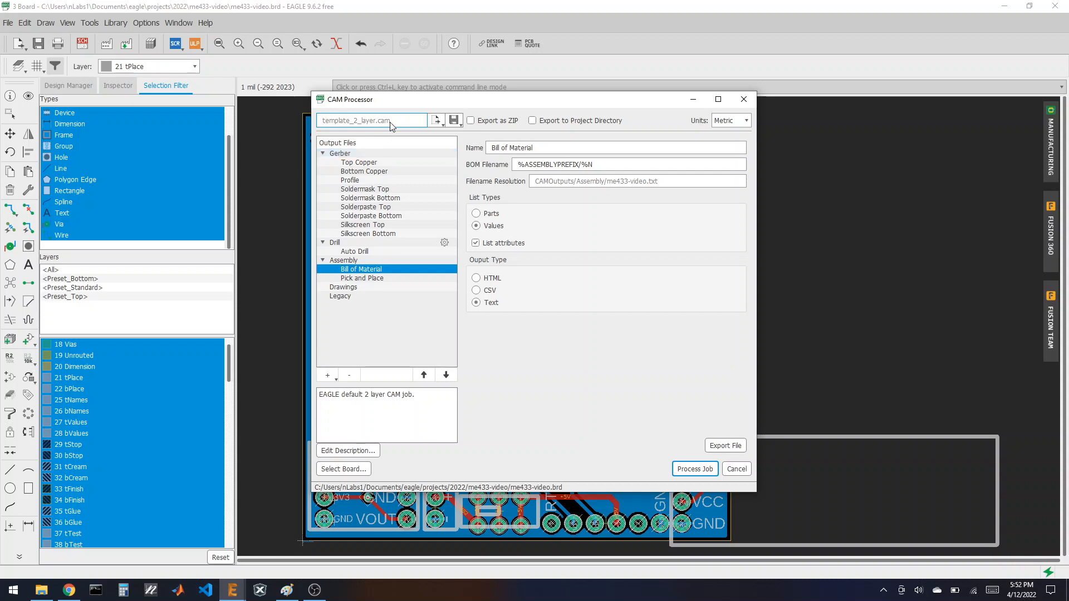
- Add layer 27 tValues to the Silkscreen Top Gerber output so component values are printed
{"action": "left_click_drag", "start_coordinate": [386, 108], "coordinate": [481, 114]}
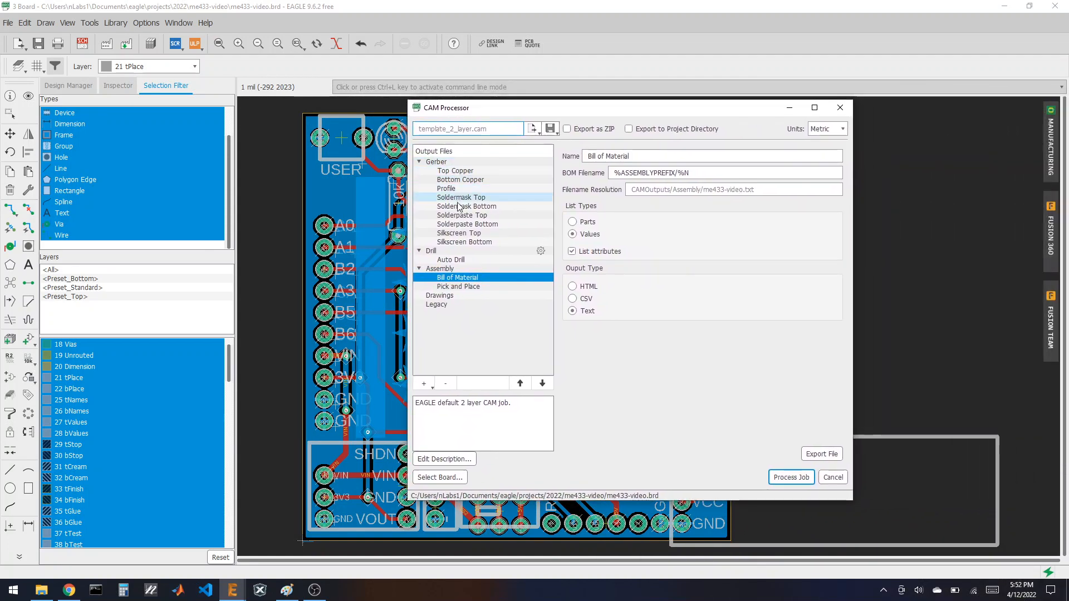
{"action": "left_click", "coordinate": [461, 172]}
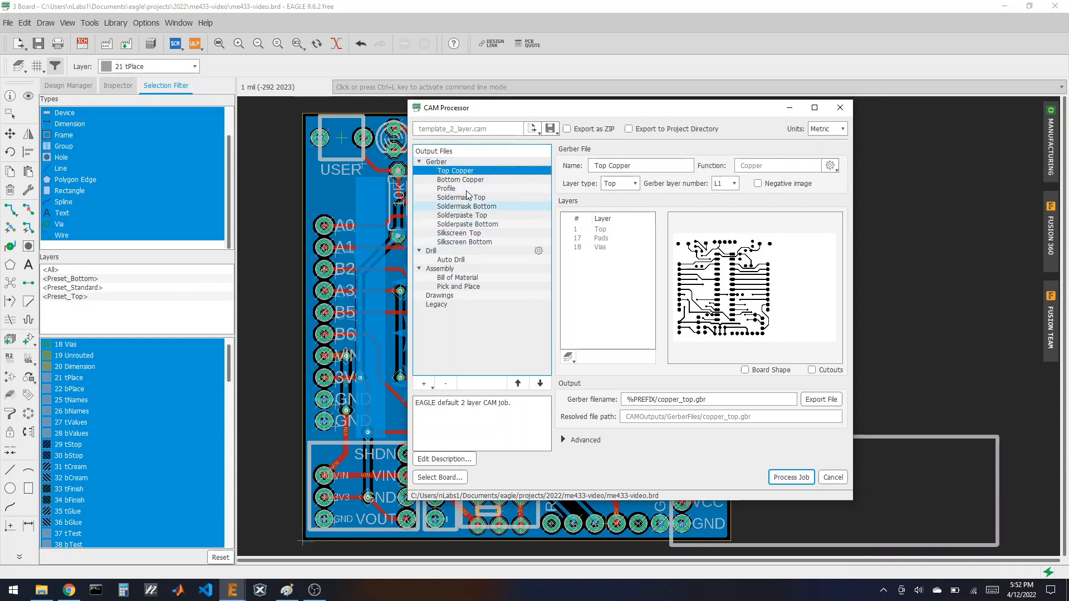
{"action": "left_click", "coordinate": [459, 232]}
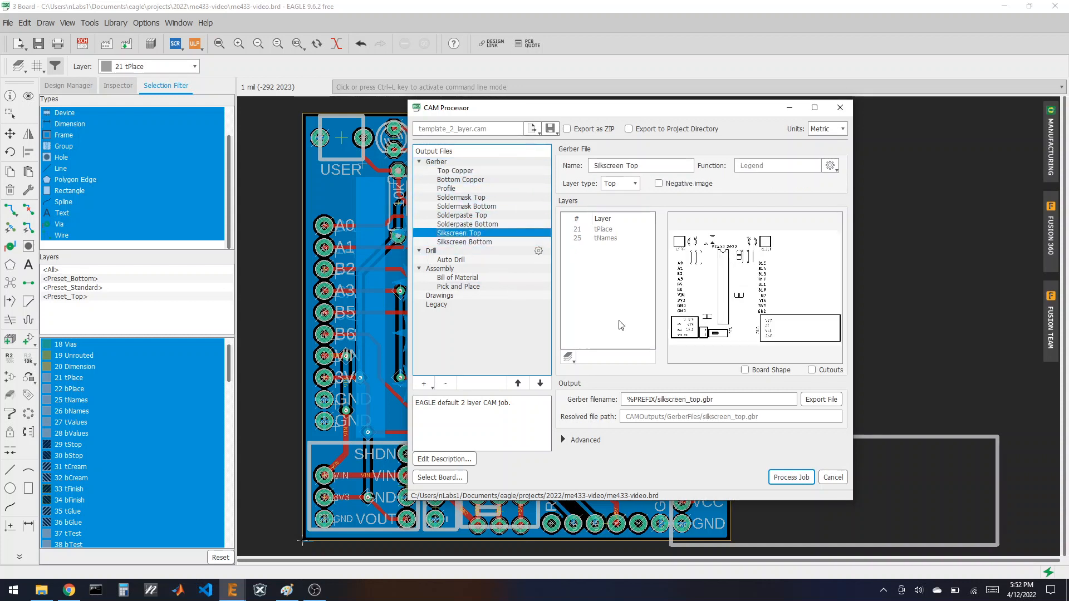
{"action": "left_click_drag", "start_coordinate": [584, 111], "coordinate": [629, 121]}
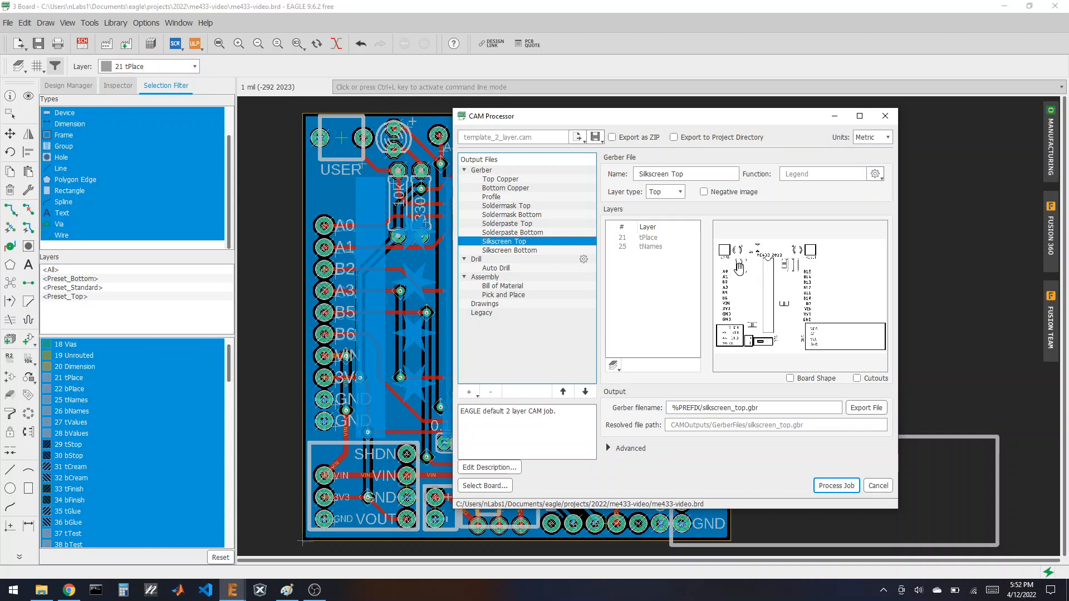
{"action": "left_click_drag", "start_coordinate": [612, 119], "coordinate": [731, 133]}
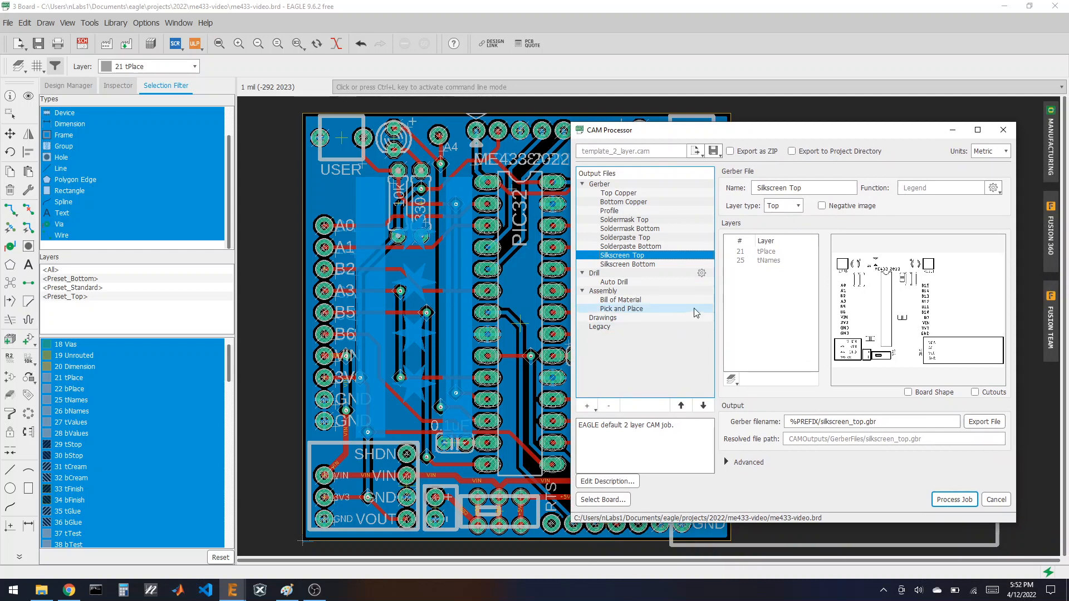
{"action": "left_click", "coordinate": [731, 379]}
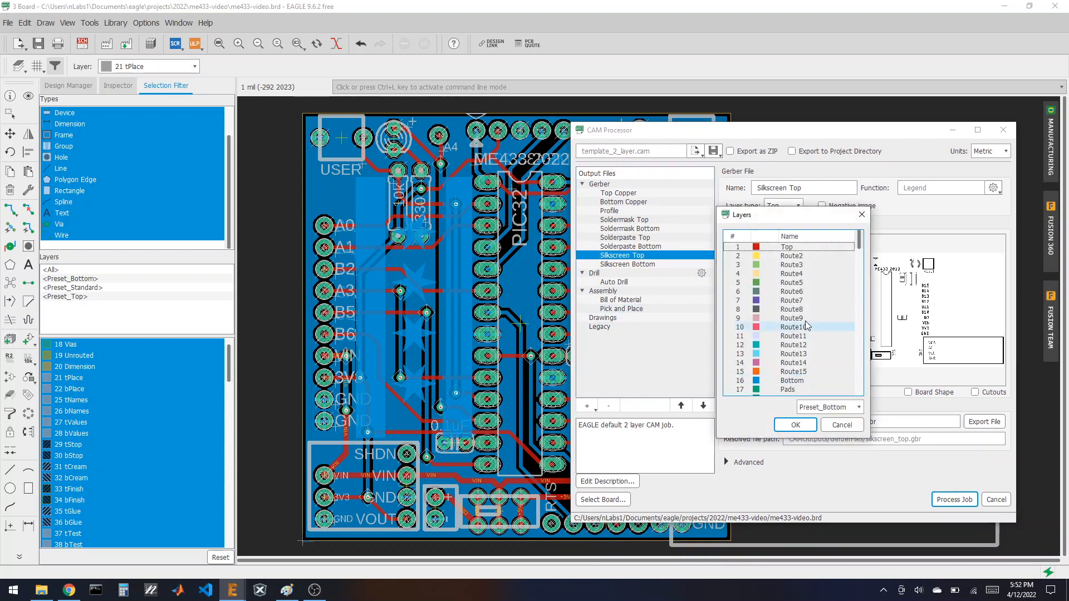
{"action": "scroll", "coordinate": [790, 345], "scroll_direction": "down", "scroll_amount": 2}
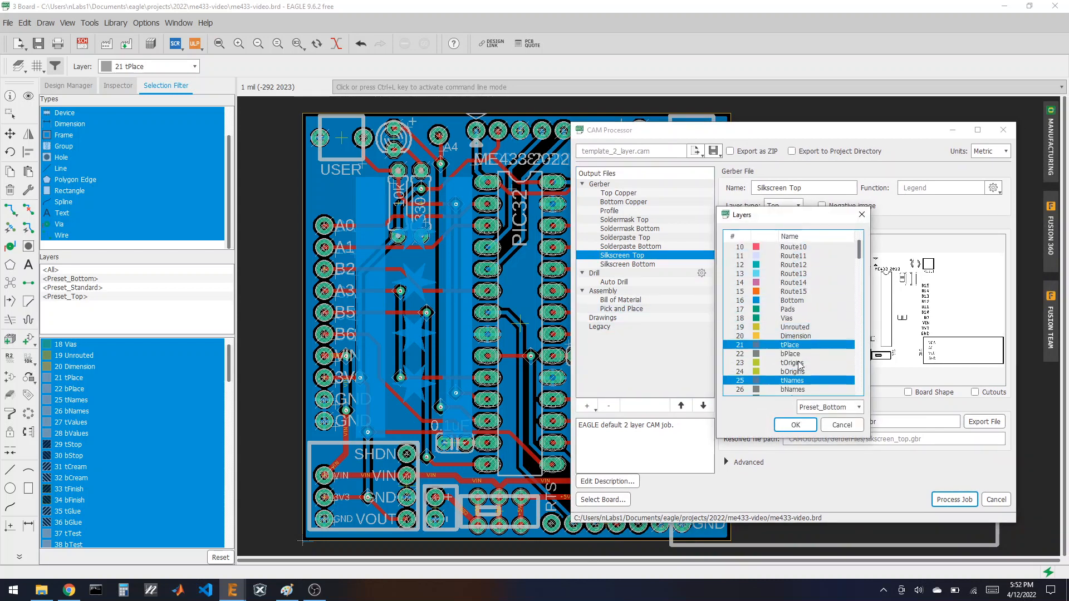
{"action": "left_click", "coordinate": [793, 371], "text": "ctrl"}
{"action": "scroll", "coordinate": [796, 357], "scroll_direction": "down", "scroll_amount": 1}
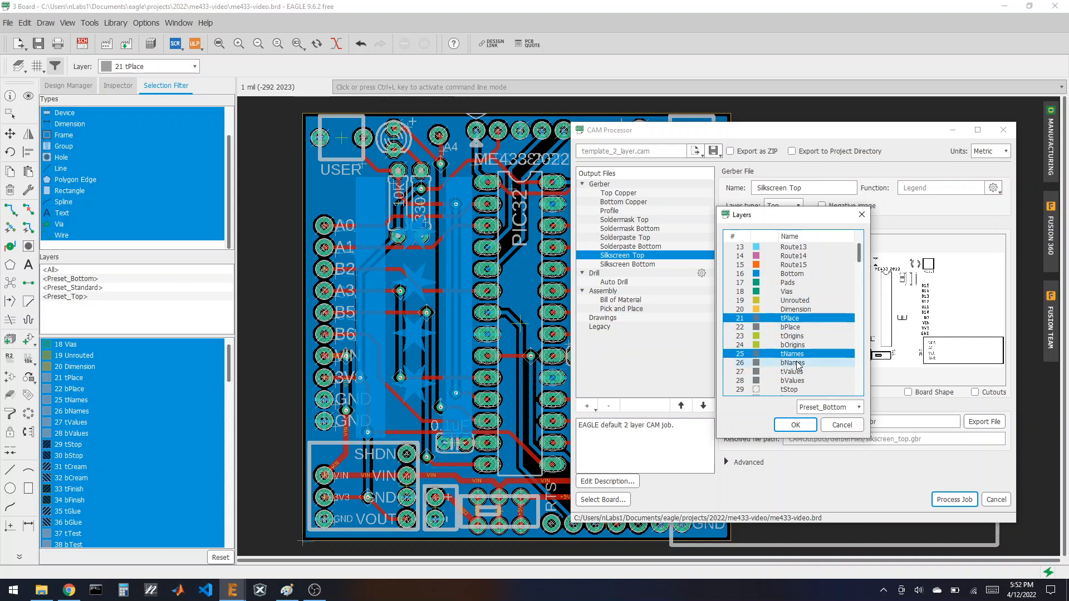
{"action": "left_click", "coordinate": [790, 371], "text": "ctrl"}
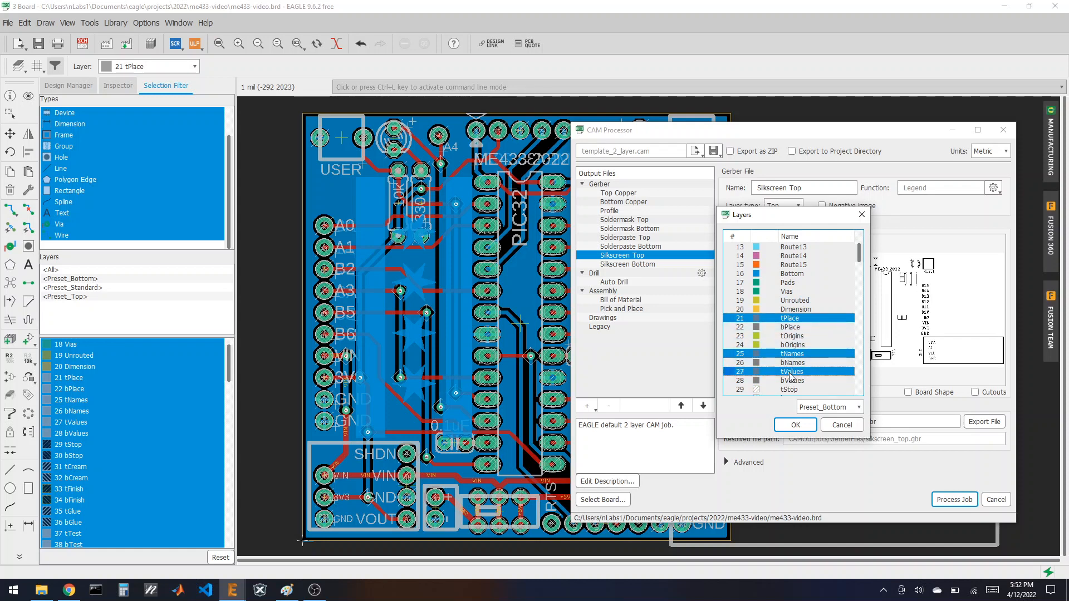
{"action": "left_click", "coordinate": [795, 425]}
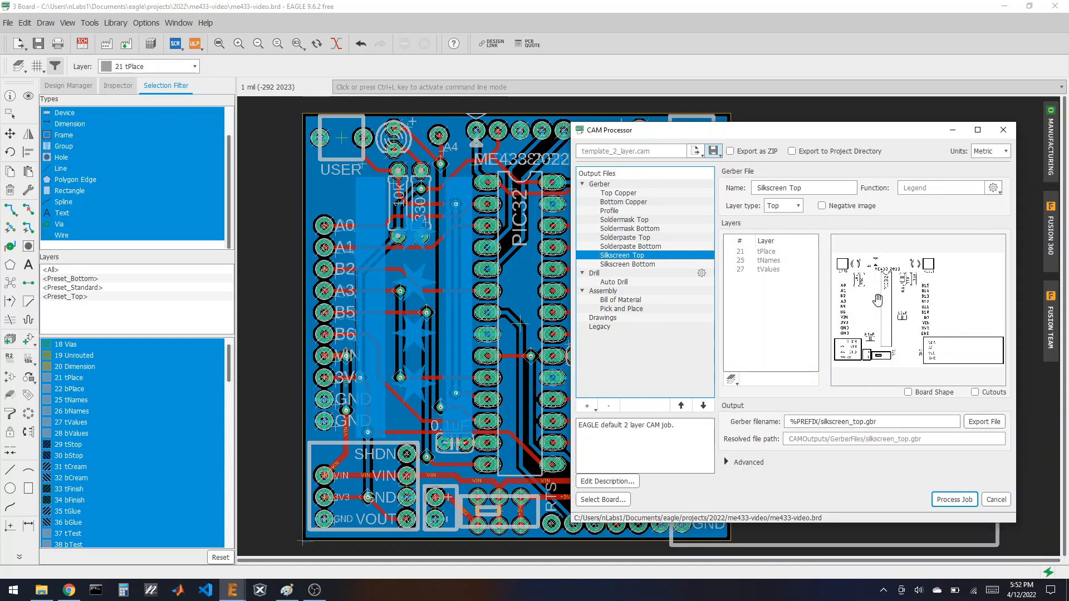
- Add layer 200bmp to the Silkscreen Bottom Gerber output and compare the top and bottom silkscreen previews
{"action": "left_click_drag", "start_coordinate": [677, 135], "coordinate": [616, 134]}
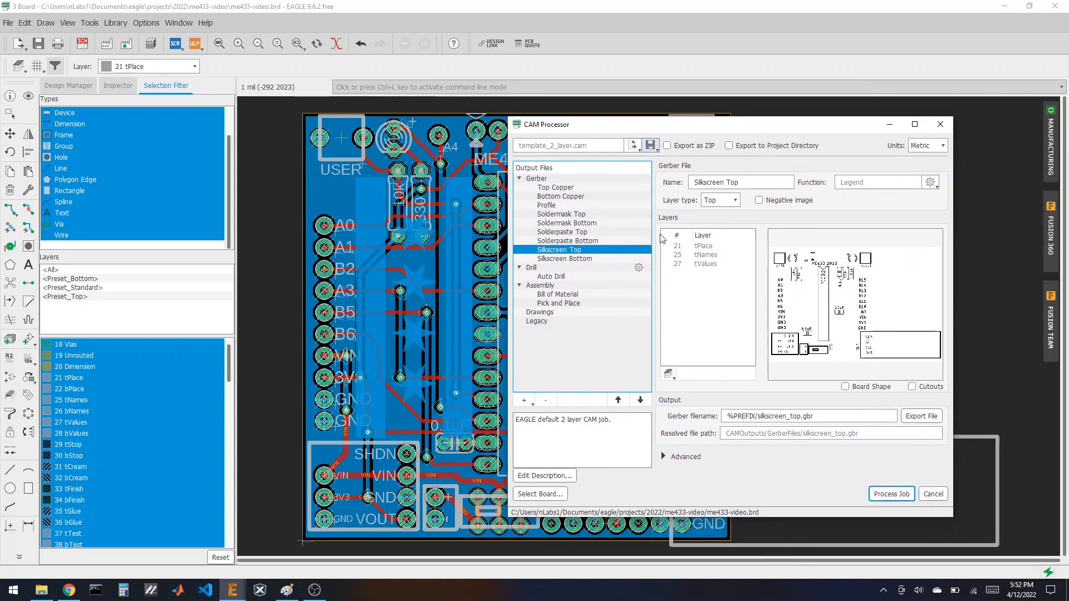
{"action": "left_click", "coordinate": [580, 261]}
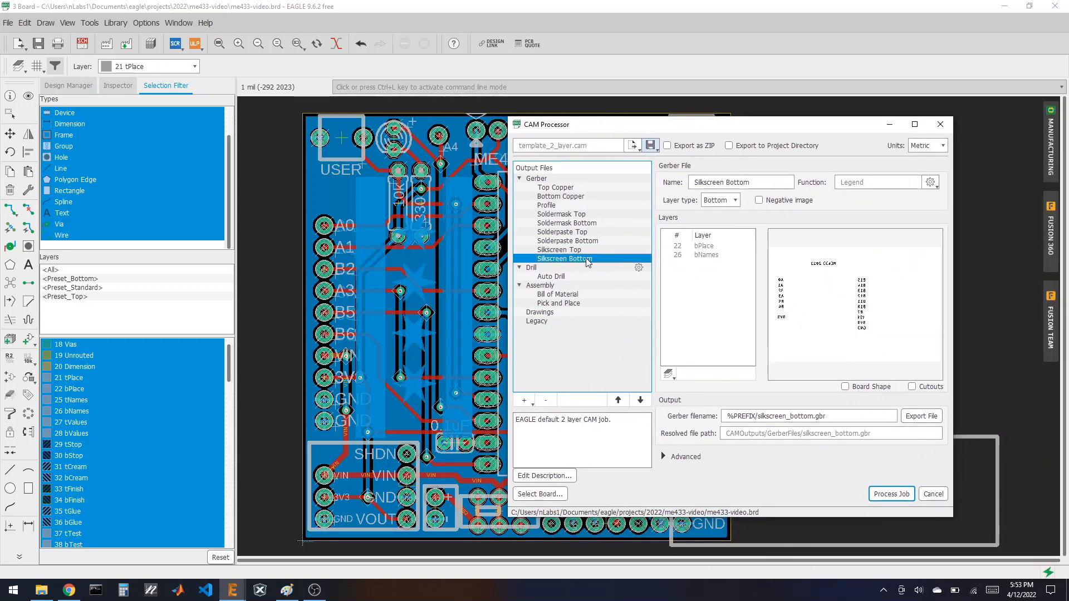
{"action": "left_click", "coordinate": [668, 373]}
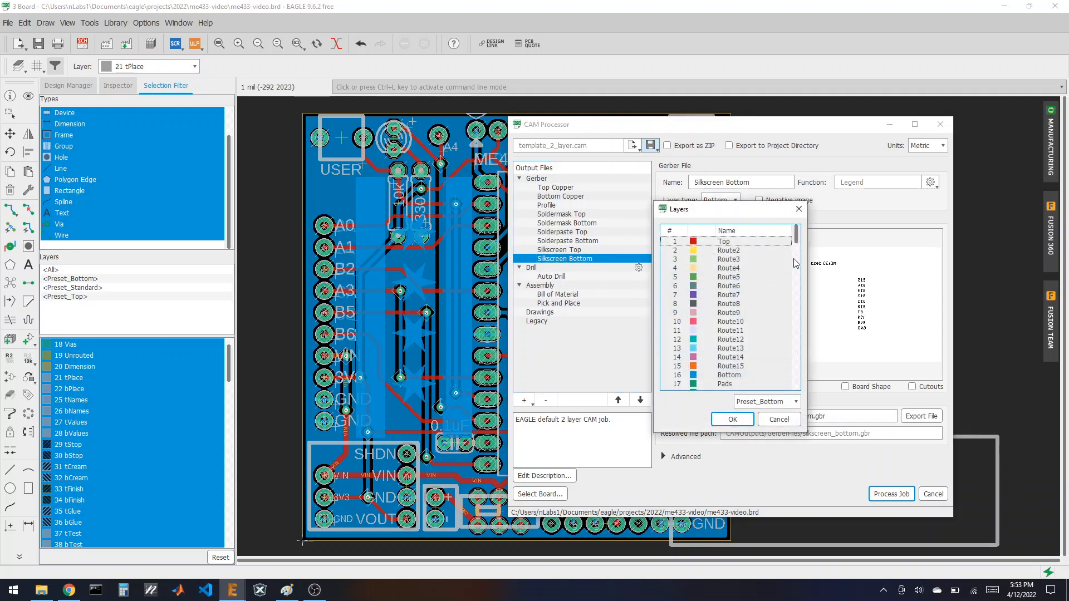
{"action": "left_click_drag", "start_coordinate": [799, 237], "coordinate": [795, 350]}
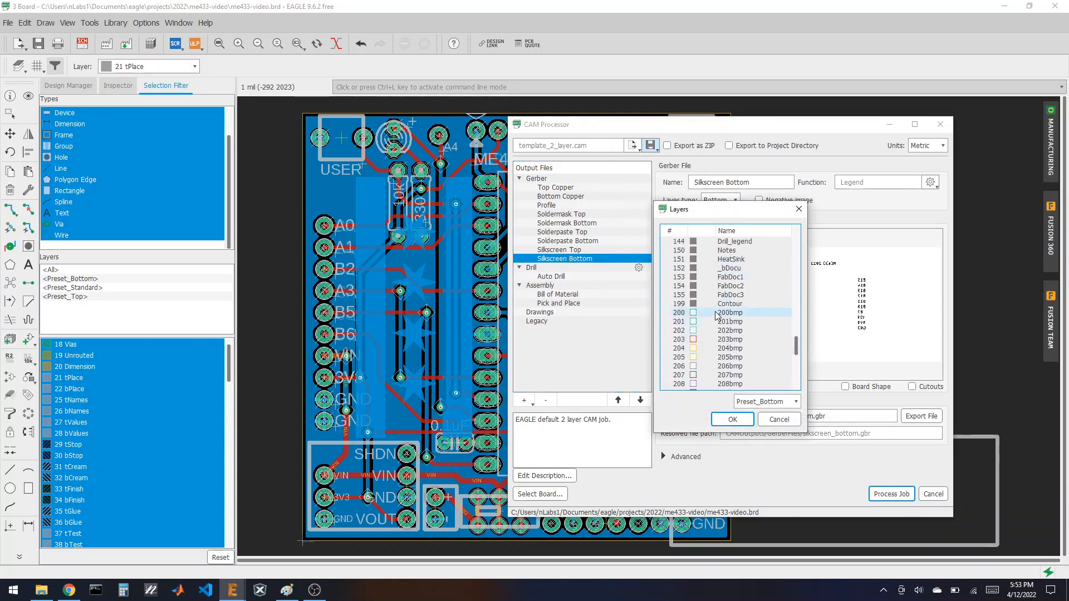
{"action": "left_click", "coordinate": [748, 312]}
{"action": "left_click", "coordinate": [733, 419]}
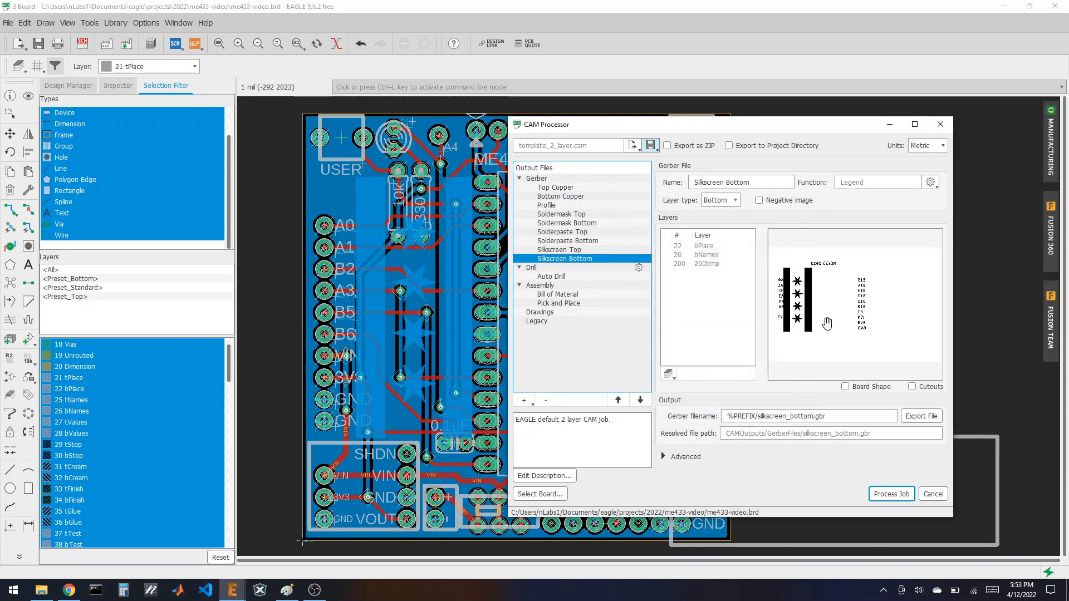
{"action": "left_click", "coordinate": [583, 252]}
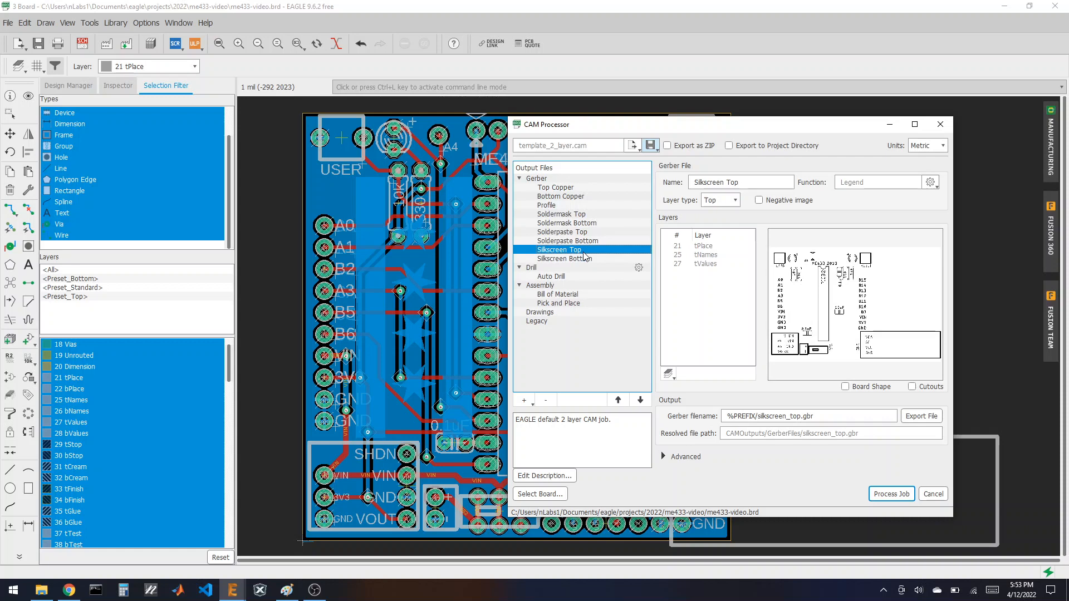
{"action": "left_click", "coordinate": [582, 243]}
{"action": "left_click", "coordinate": [579, 251]}
{"action": "left_click", "coordinate": [580, 259]}
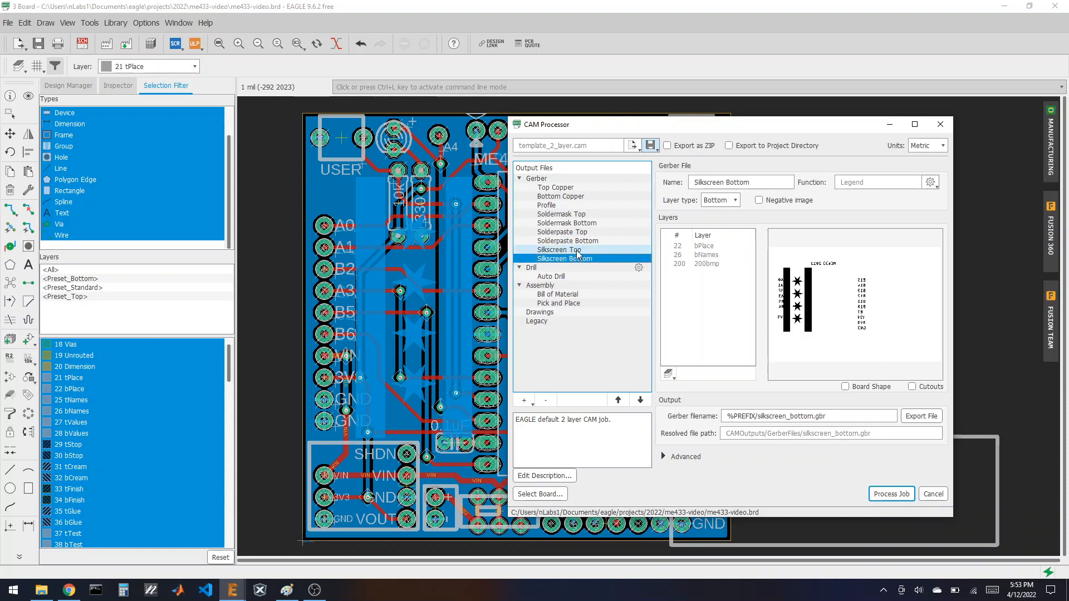
- Process the CAM job into a new folder named gerbers inside the me433-video project folder
{"action": "left_click", "coordinate": [891, 494]}
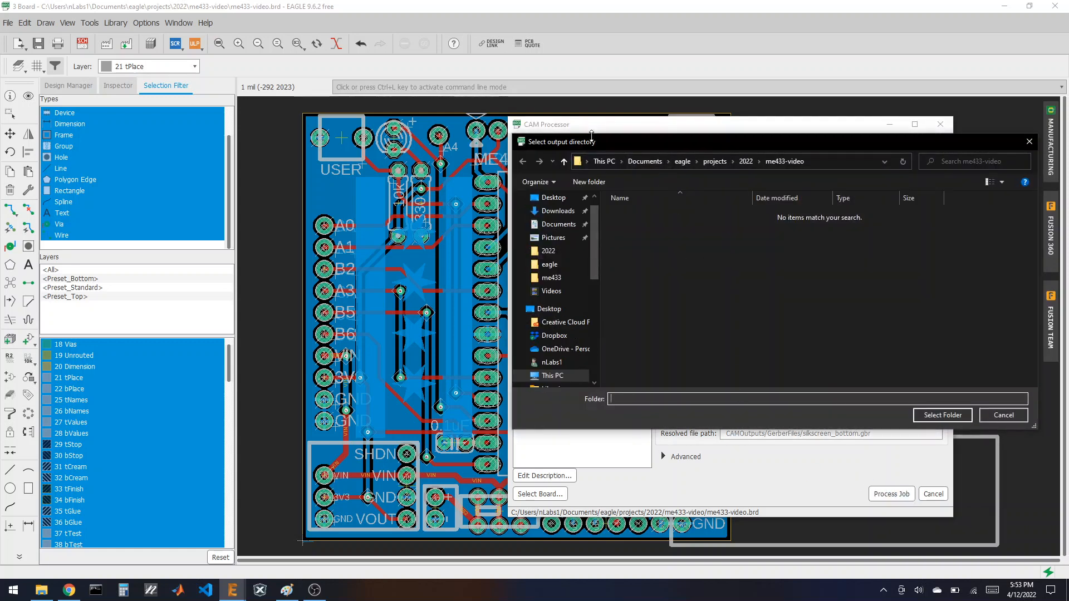
{"action": "left_click_drag", "start_coordinate": [607, 148], "coordinate": [397, 133]}
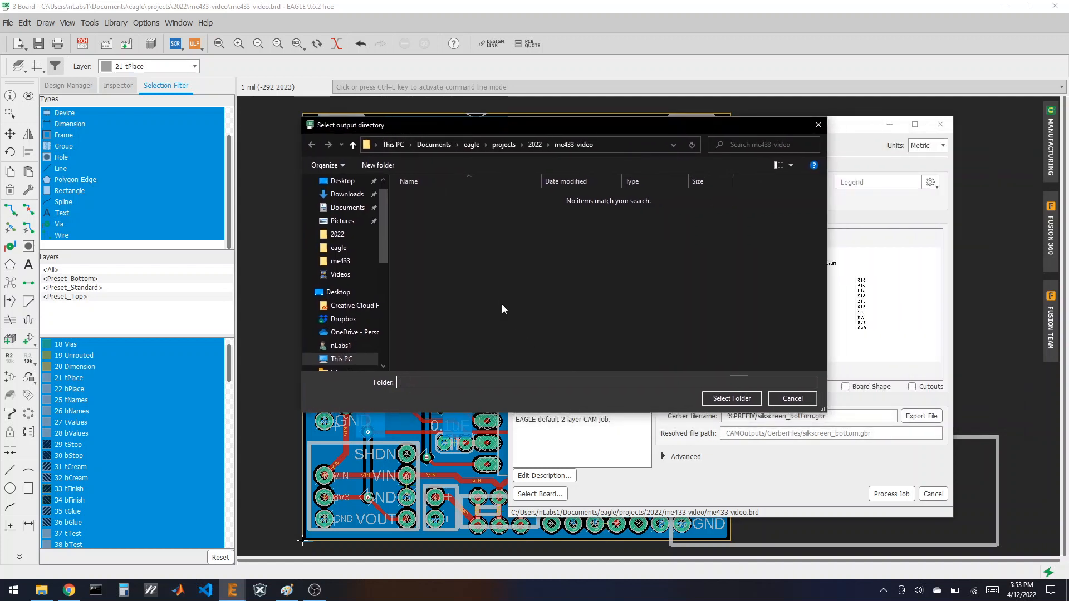
{"action": "right_click", "coordinate": [429, 273]}
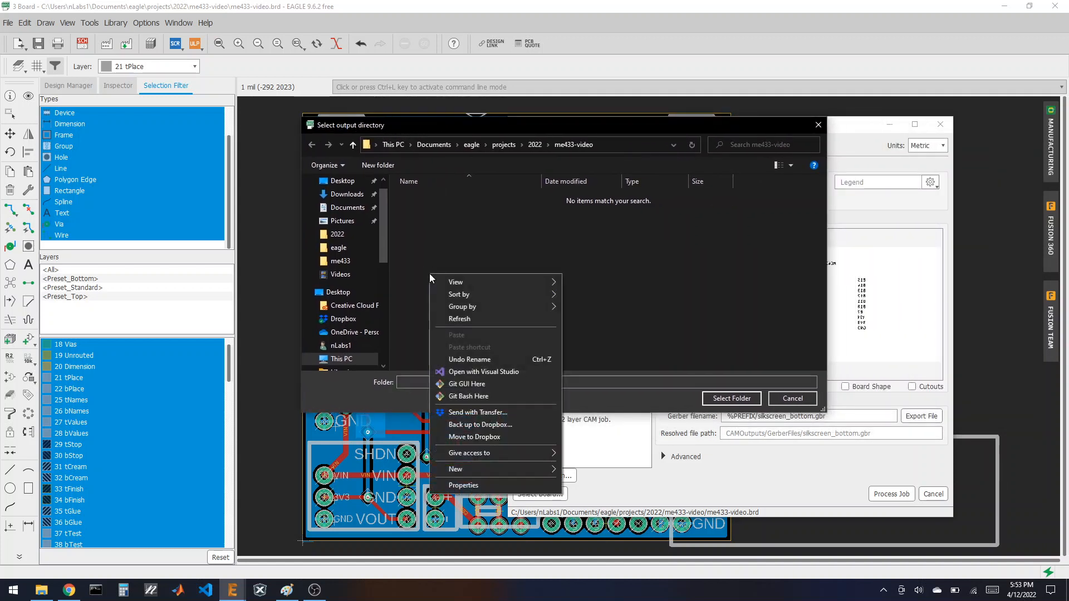
{"action": "mouse_move", "coordinate": [507, 469]}
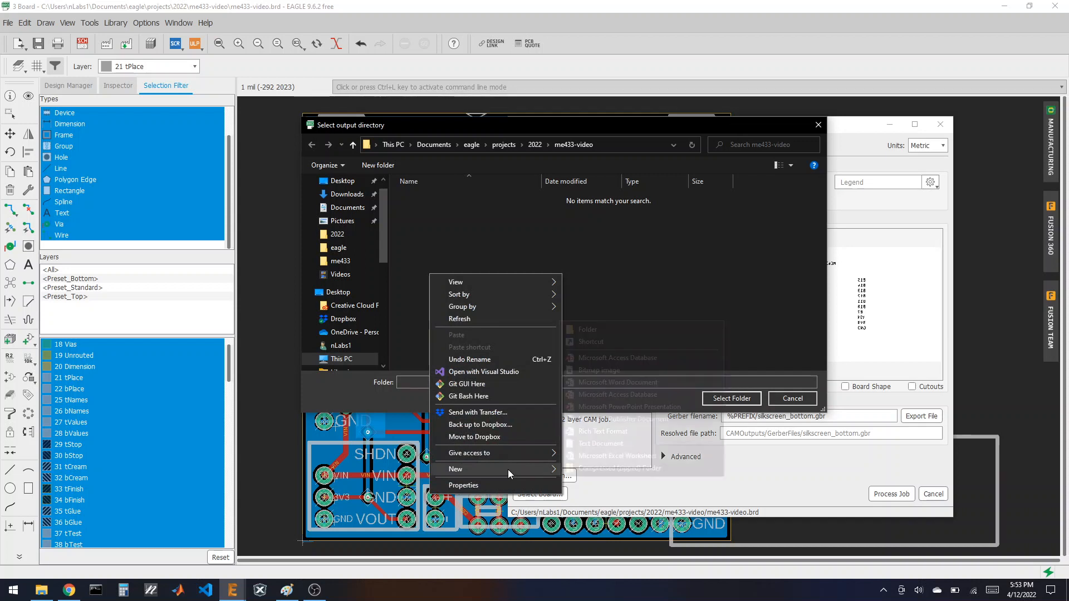
{"action": "left_click", "coordinate": [598, 331]}
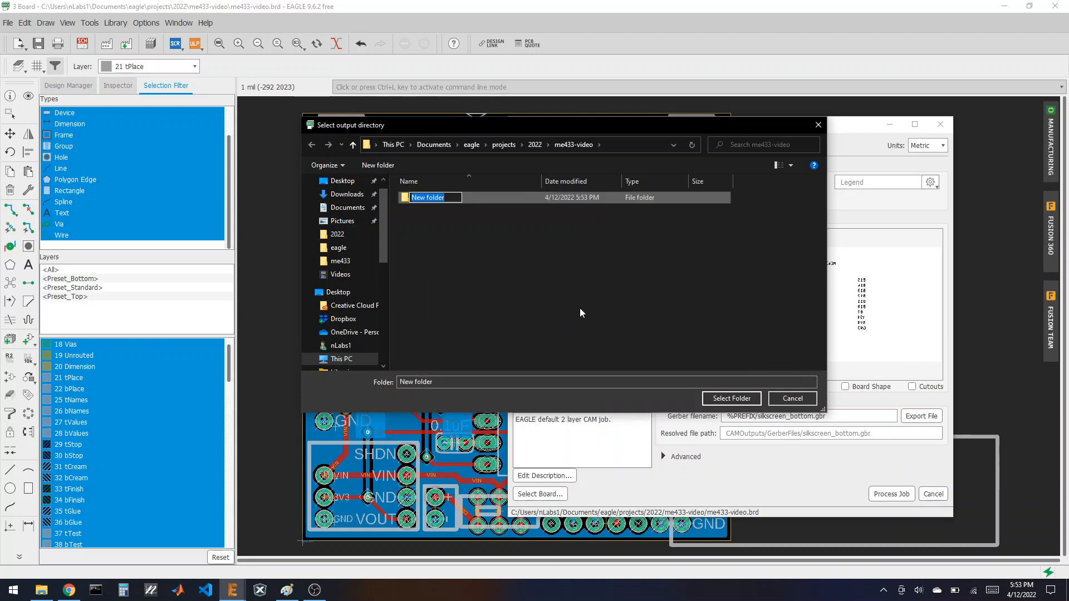
{"action": "type", "text": "gerbers"}
{"action": "key", "text": "Return"}
{"action": "left_click", "coordinate": [419, 198]}
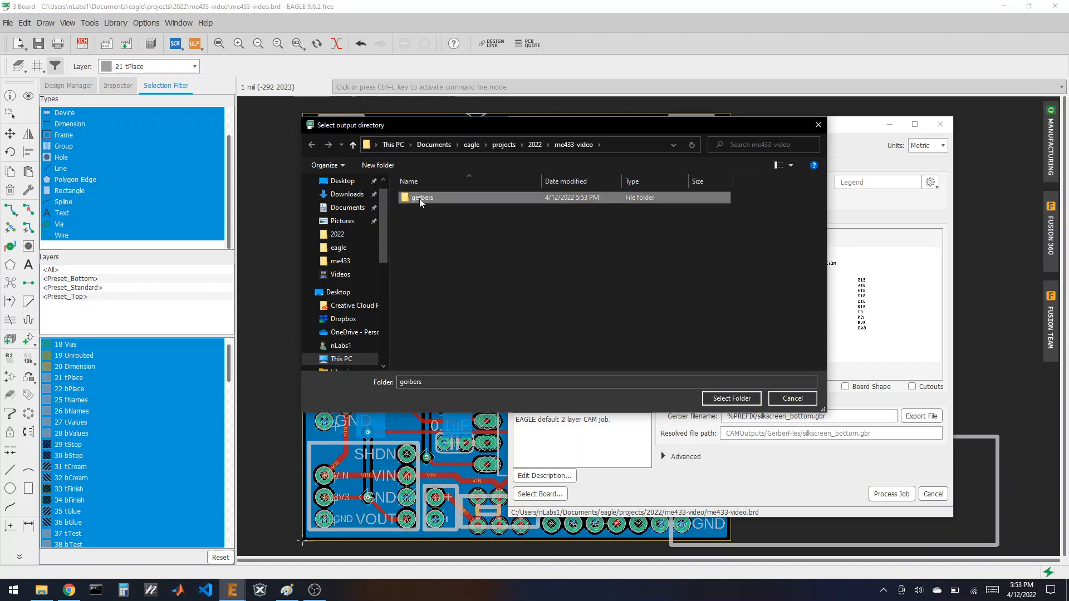
{"action": "double_click", "coordinate": [418, 199]}
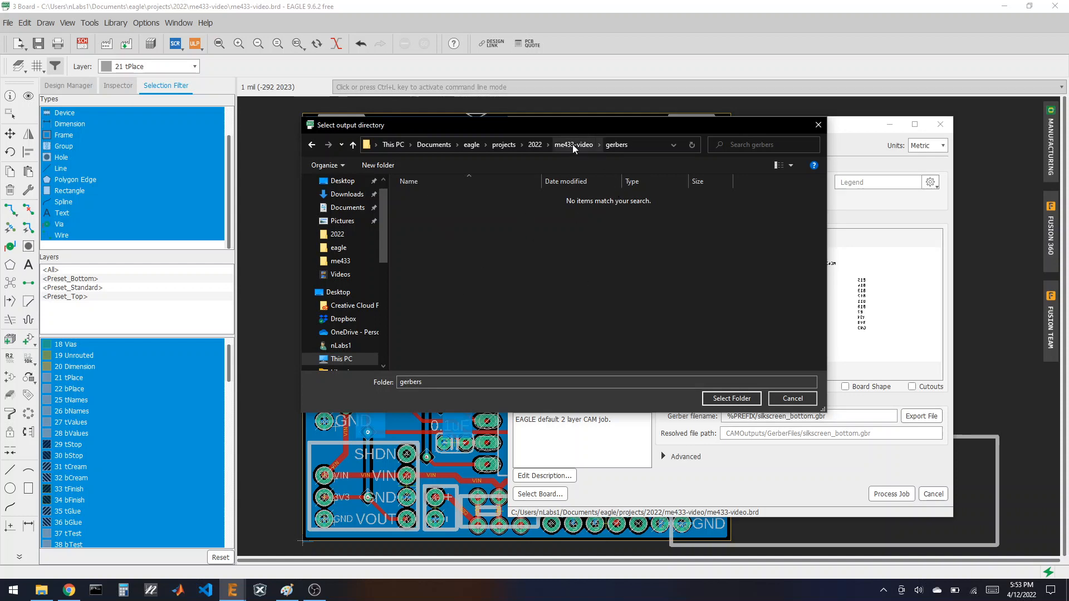
{"action": "left_click", "coordinate": [731, 398]}
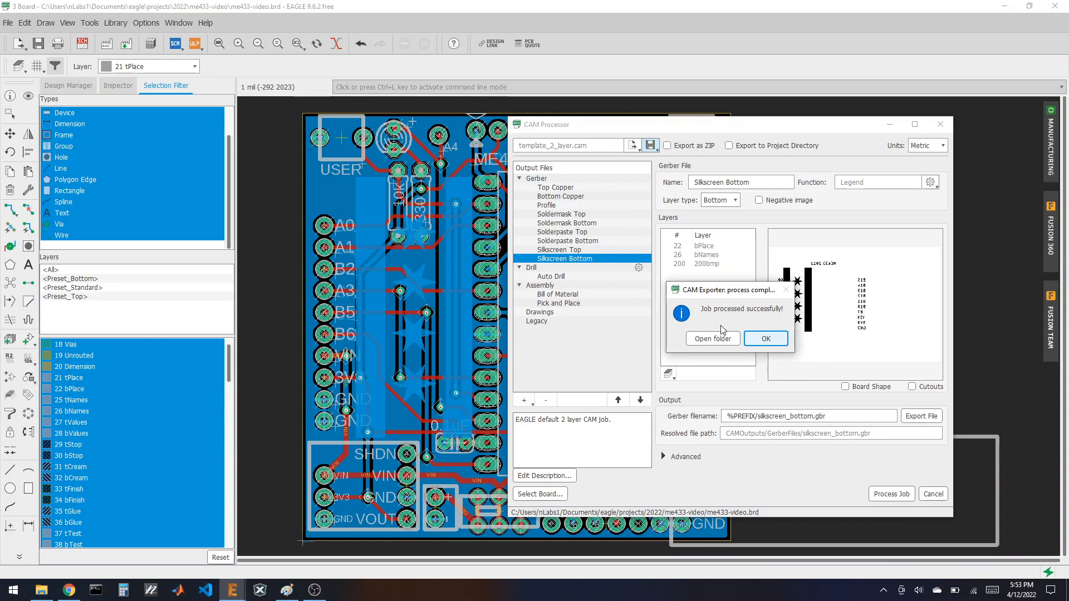
- Open the job's output folder in File Explorer and browse to the GerberFiles folder inside gerbers\CAMOutputs
{"action": "left_click", "coordinate": [710, 338]}
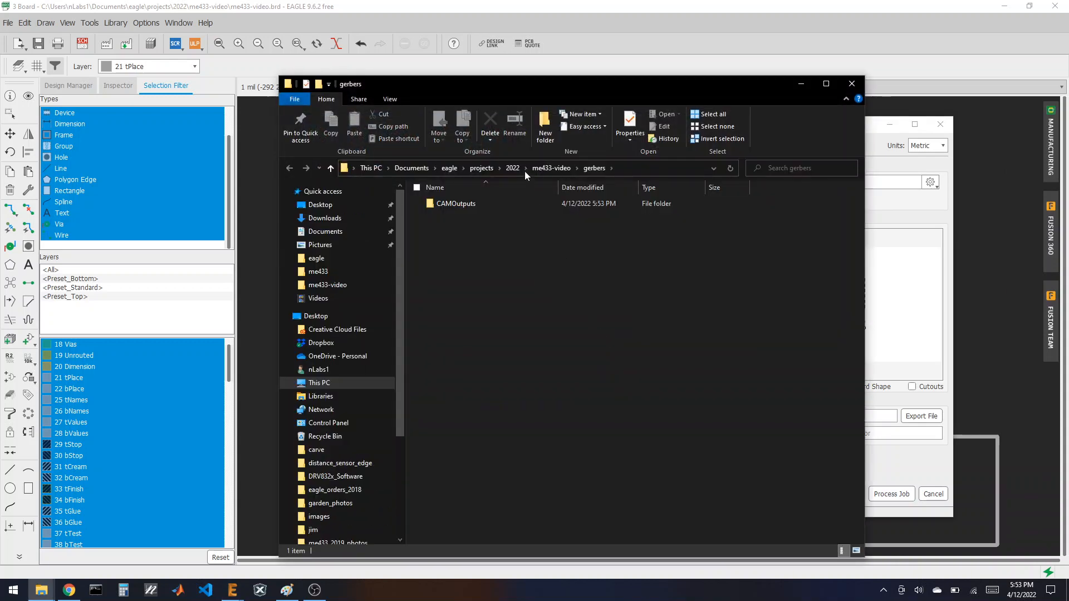
{"action": "left_click_drag", "start_coordinate": [459, 84], "coordinate": [405, 65]}
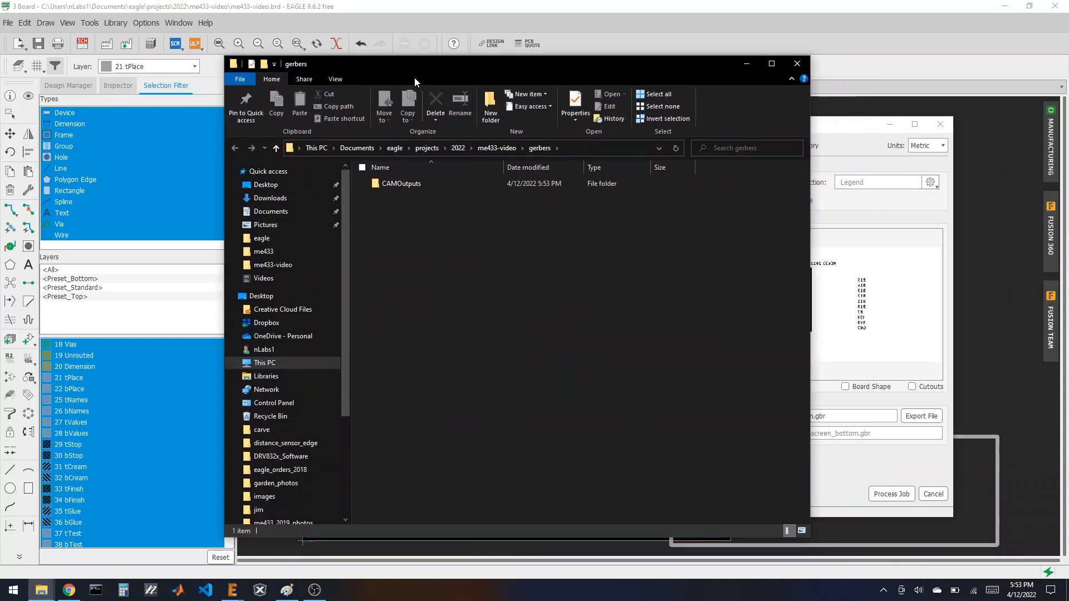
{"action": "left_click", "coordinate": [498, 149]}
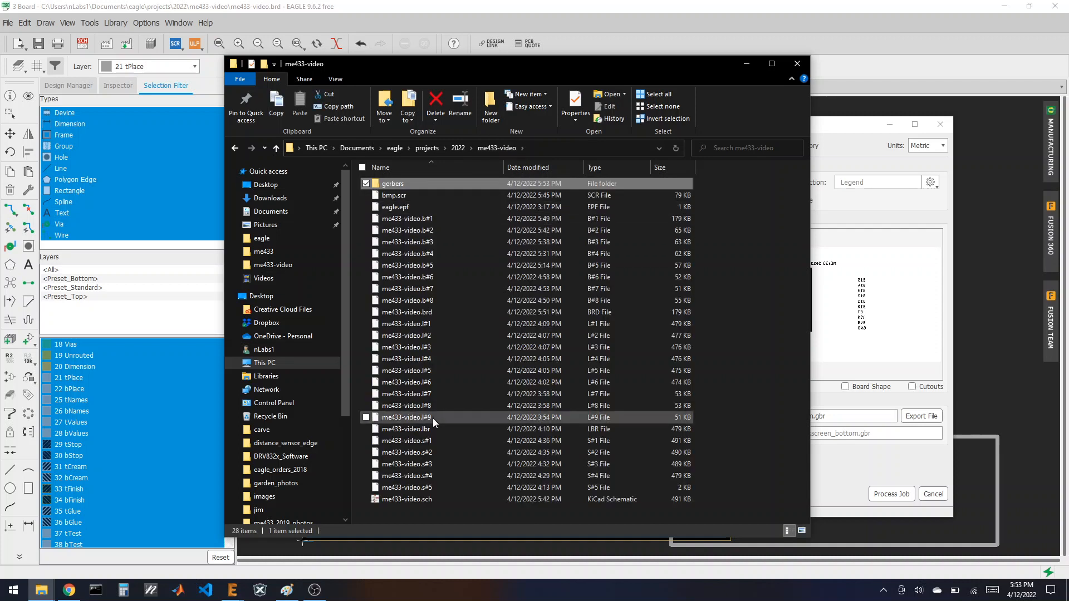
{"action": "double_click", "coordinate": [402, 184]}
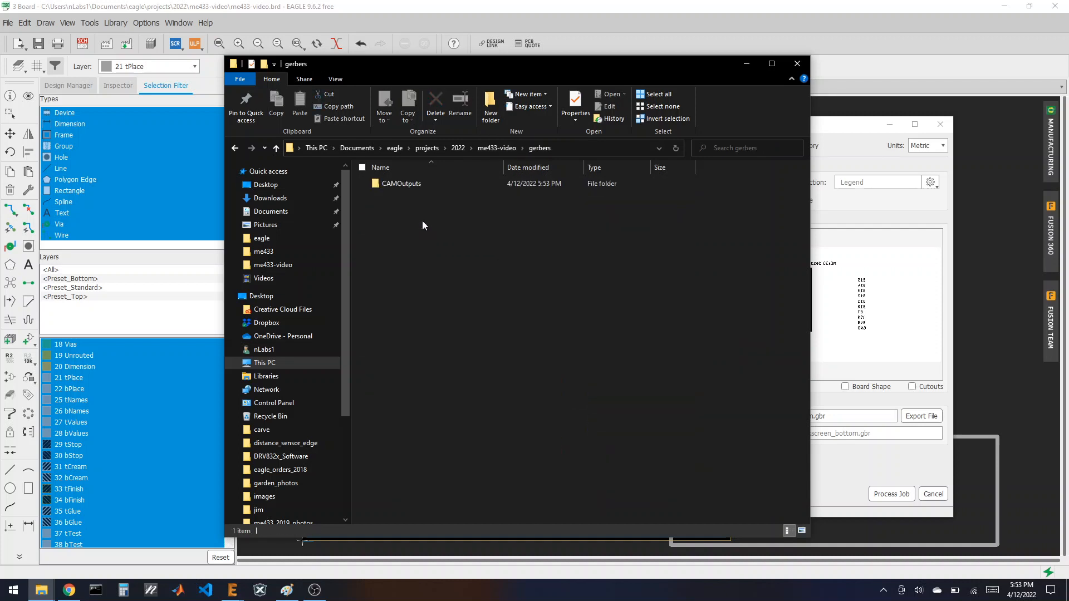
{"action": "double_click", "coordinate": [396, 186]}
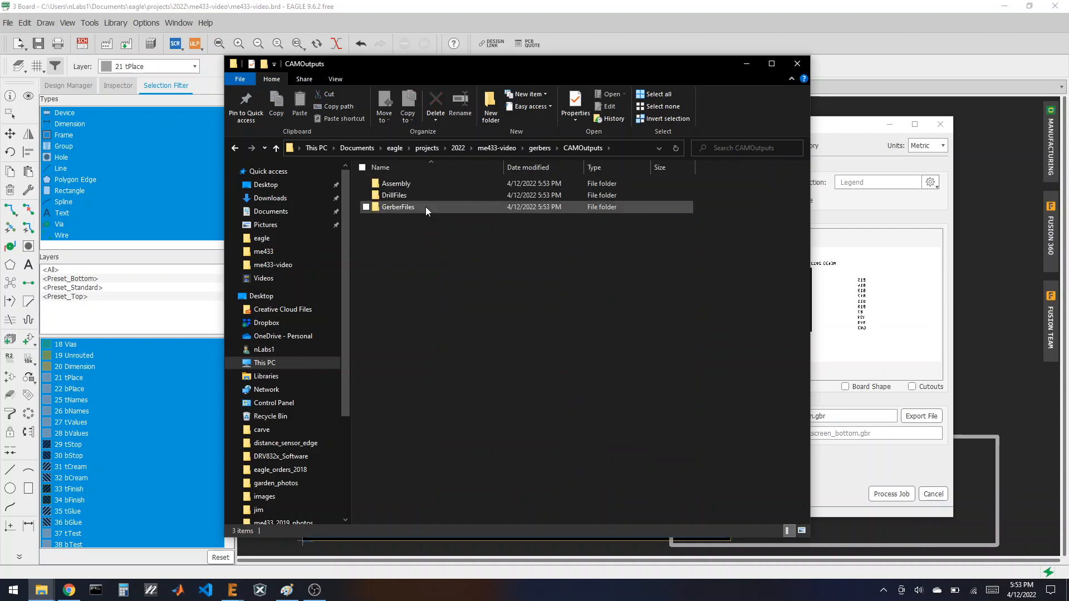
{"action": "double_click", "coordinate": [409, 208]}
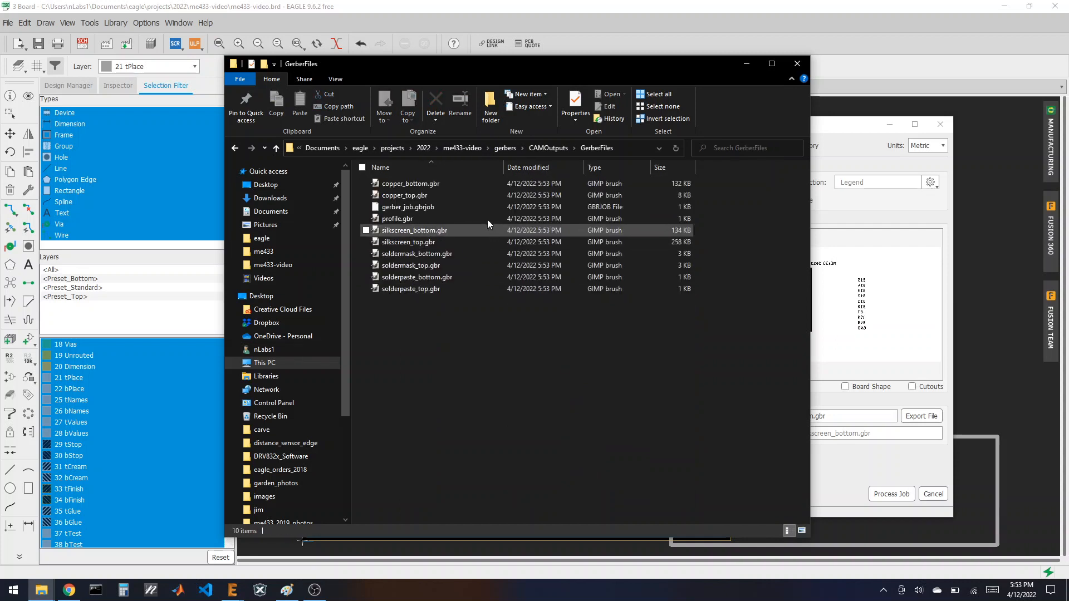
- Examine the exported copper, profile, silkscreen, soldermask and solderpaste Gerber files
{"action": "left_click", "coordinate": [409, 194]}
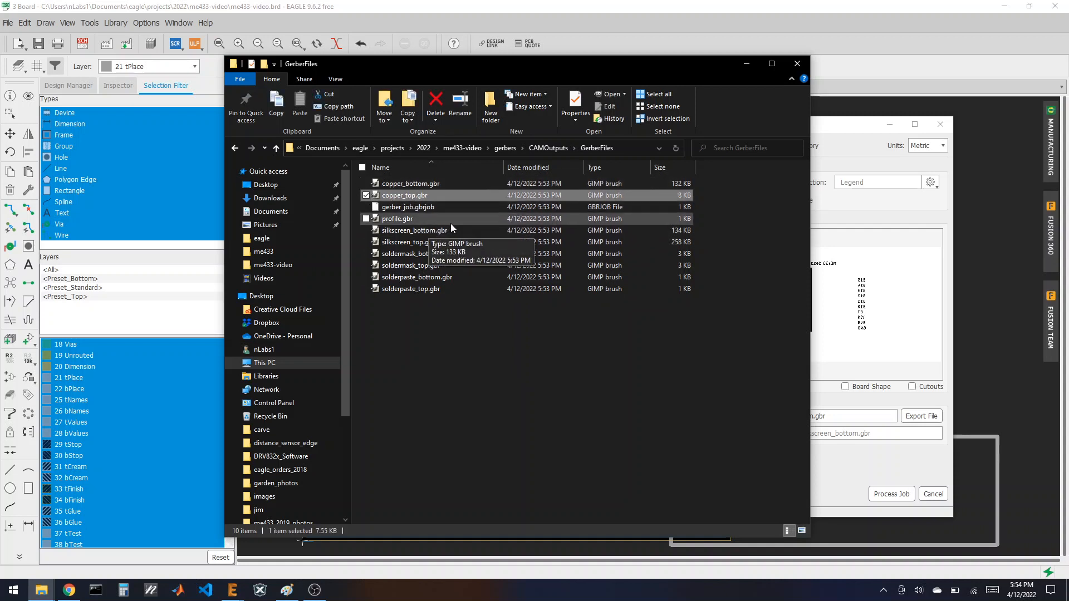
{"action": "left_click", "coordinate": [423, 220]}
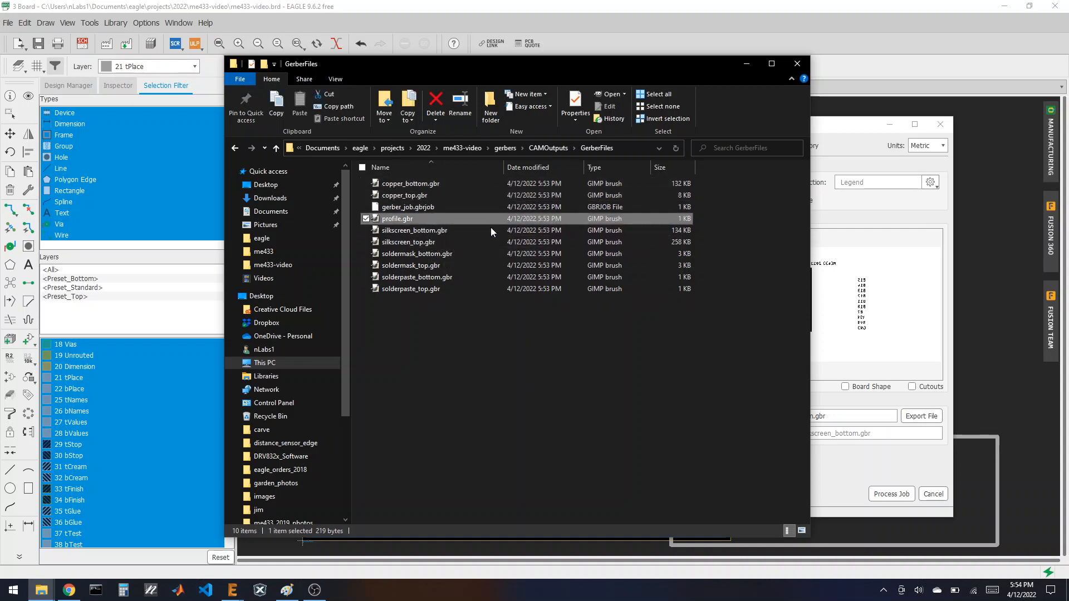
{"action": "left_click", "coordinate": [445, 241]}
{"action": "left_click", "coordinate": [456, 254]}
{"action": "left_click", "coordinate": [450, 266]}
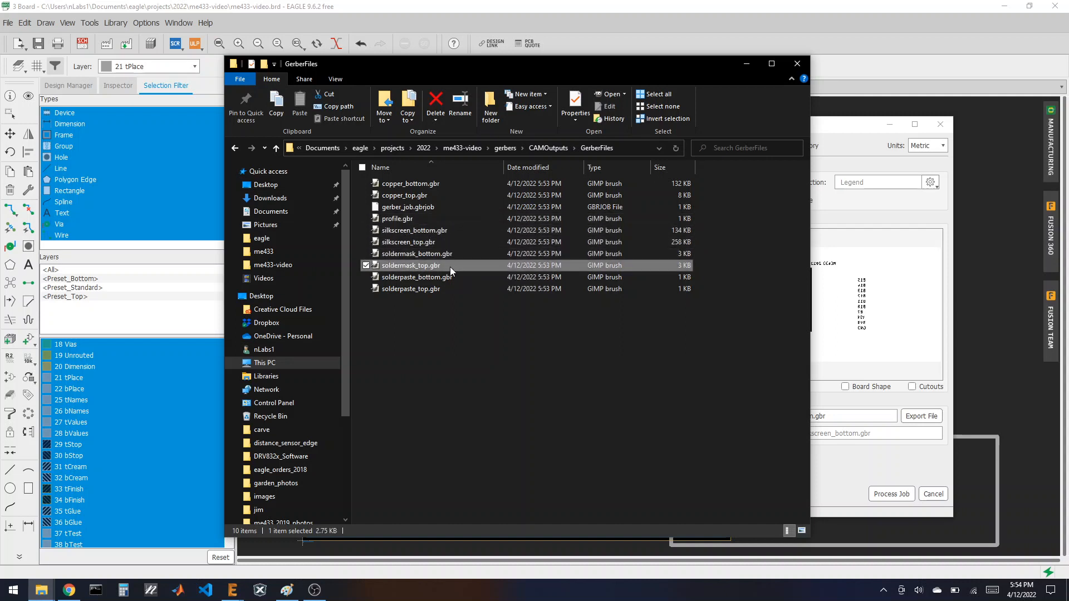
{"action": "left_click", "coordinate": [448, 277]}
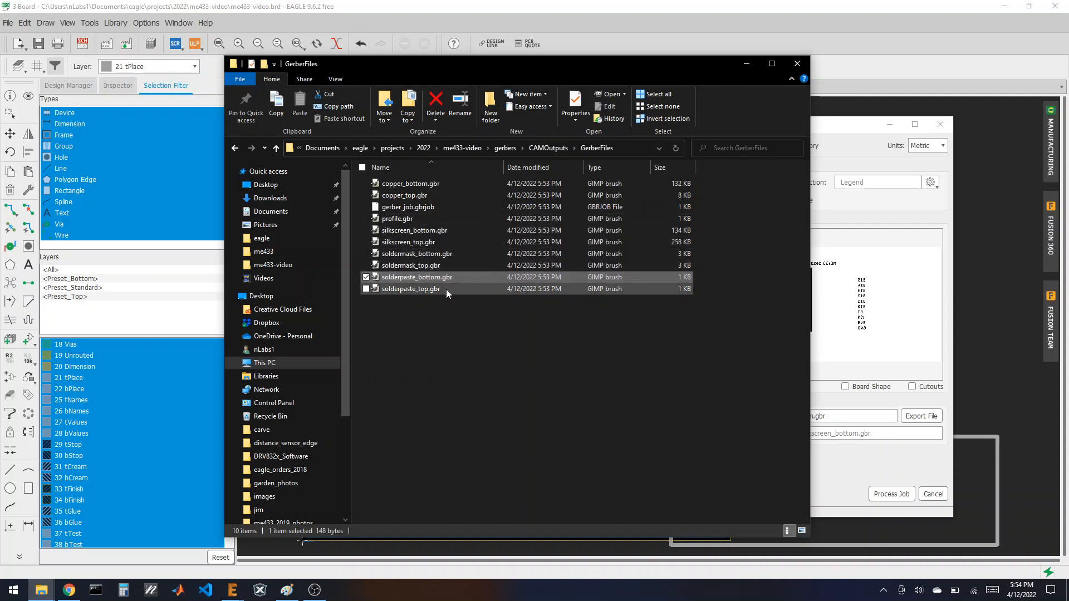
- Copy drill_1_16.xln from the DrillFiles folder into the GerberFiles folder
{"action": "left_click", "coordinate": [551, 147]}
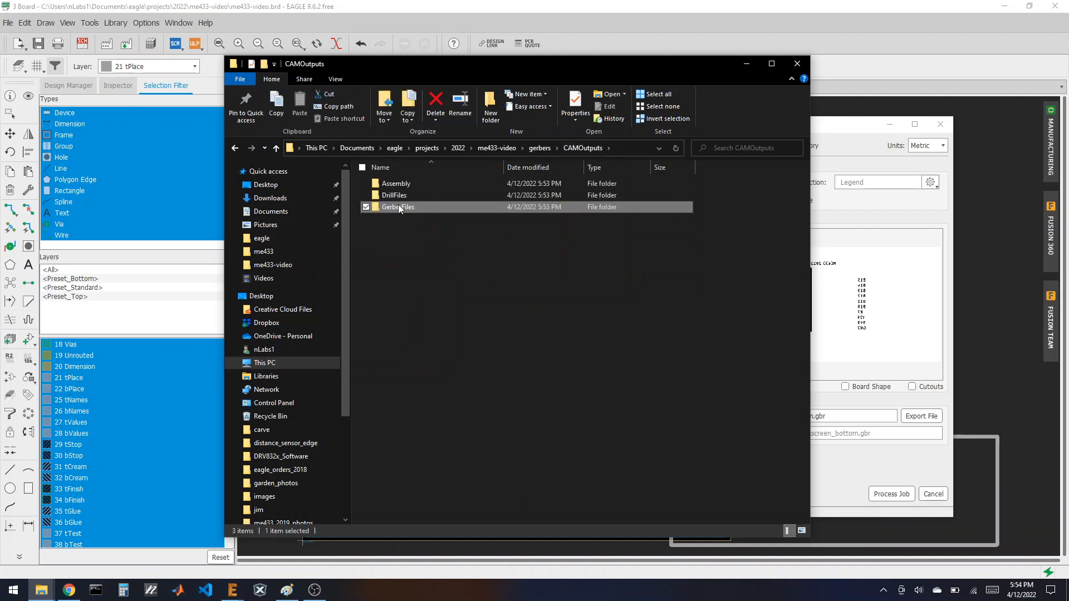
{"action": "double_click", "coordinate": [396, 193]}
{"action": "left_click", "coordinate": [422, 186]}
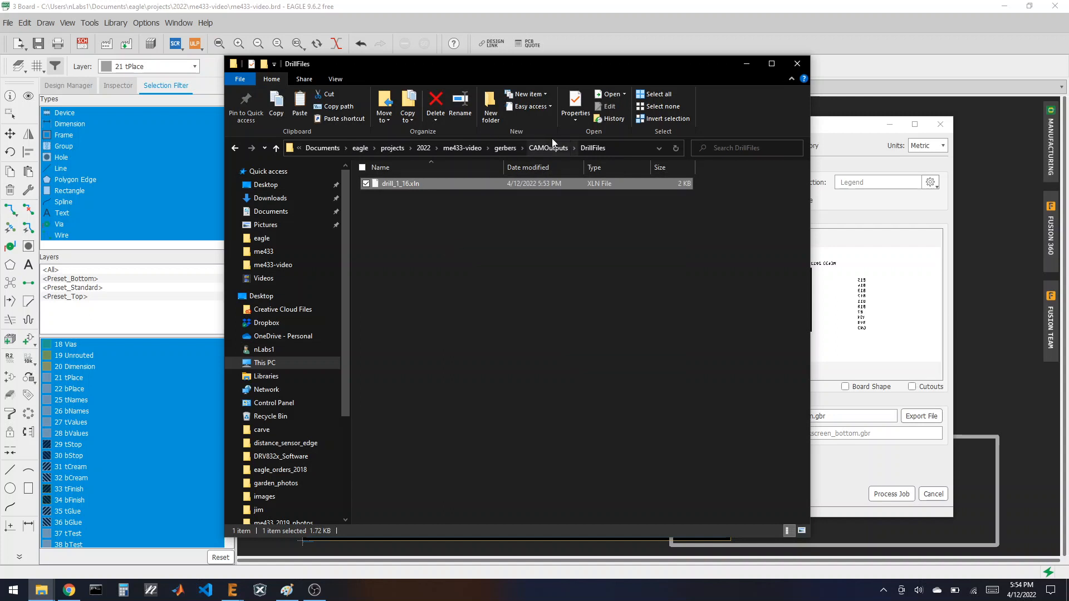
{"action": "left_click", "coordinate": [548, 148]}
{"action": "double_click", "coordinate": [406, 207]}
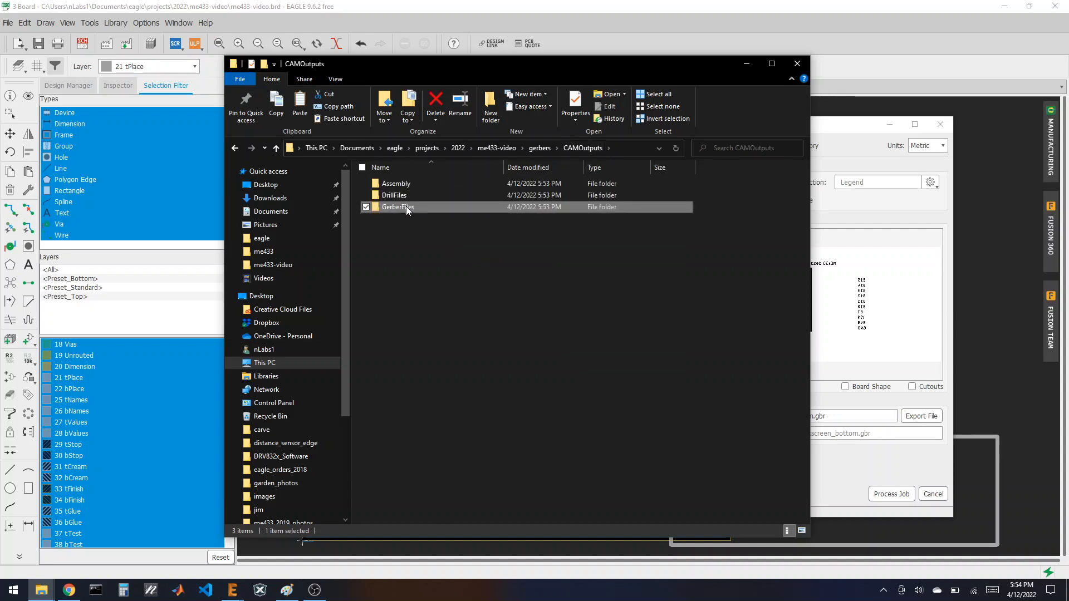
{"action": "left_click", "coordinate": [414, 253]}
{"action": "left_click", "coordinate": [424, 327]}
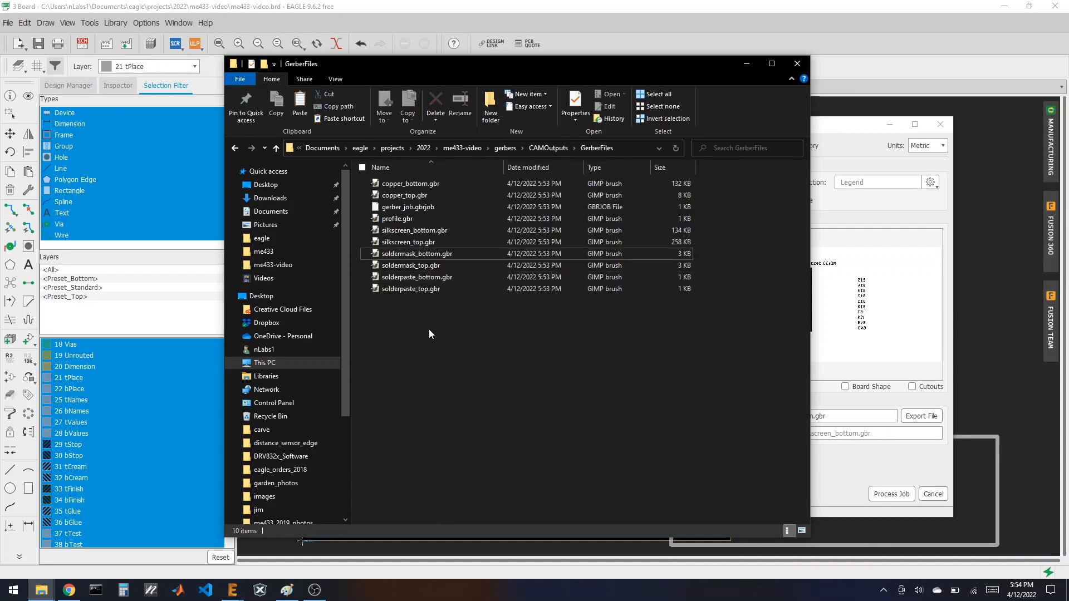
{"action": "key", "text": "ctrl+v"}
- Compress the GerberFiles folder into a zip archive inside CAMOutputs
{"action": "left_click", "coordinate": [552, 147]}
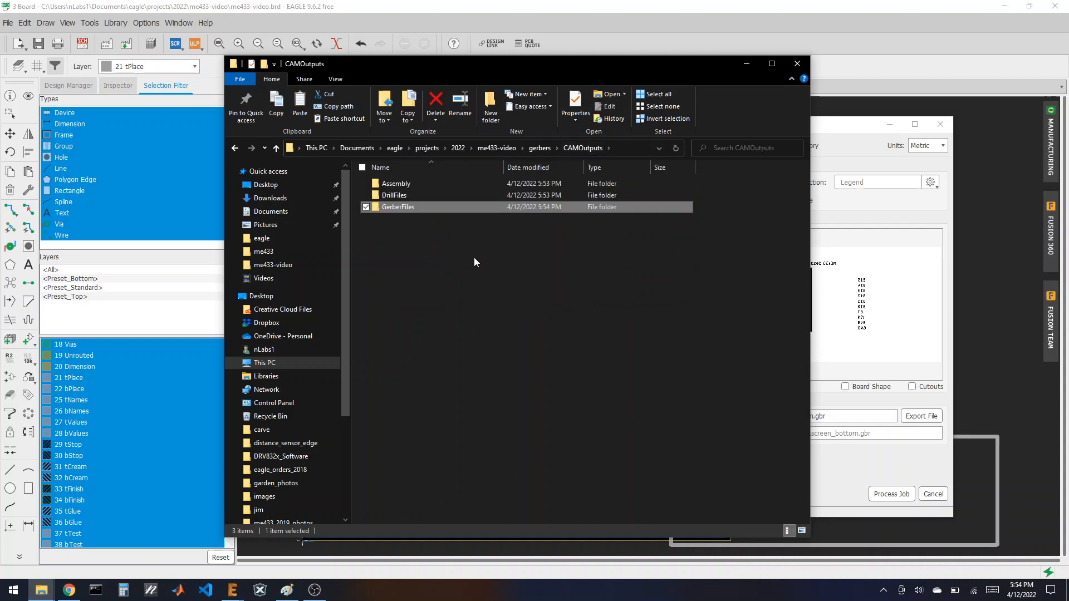
{"action": "right_click", "coordinate": [406, 207]}
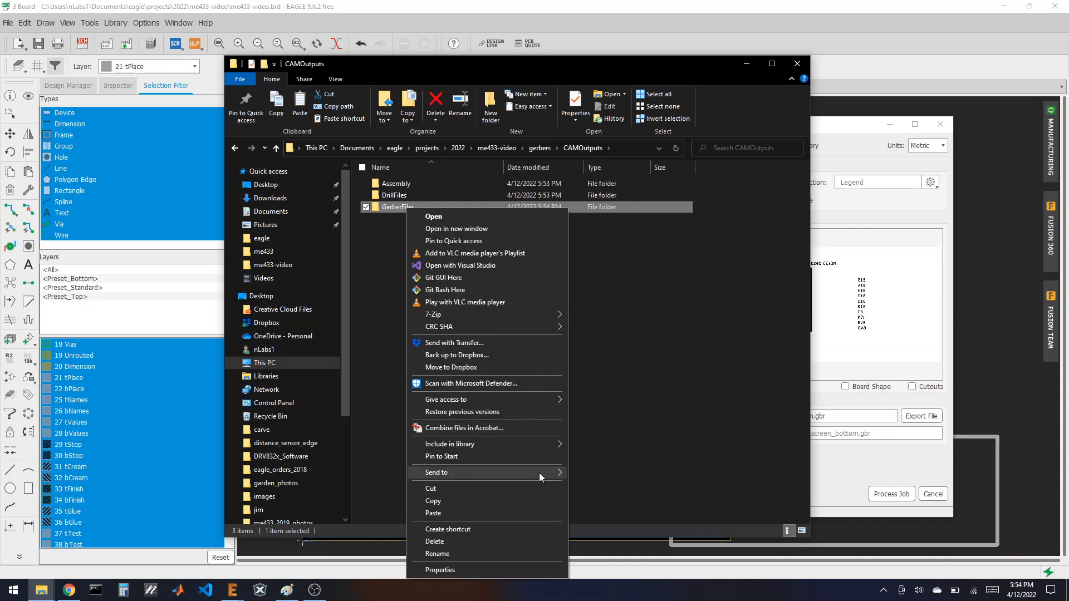
{"action": "mouse_move", "coordinate": [538, 474]}
{"action": "left_click", "coordinate": [618, 486]}
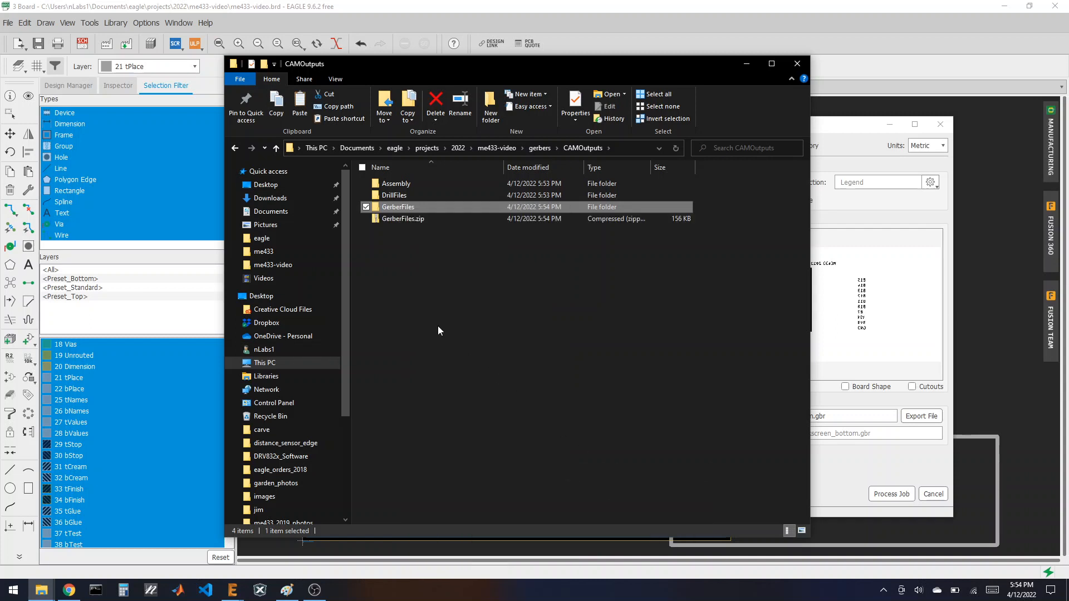
- Rename the zipped Gerber archive as me433-2022.zip
{"action": "left_click", "coordinate": [398, 220]}
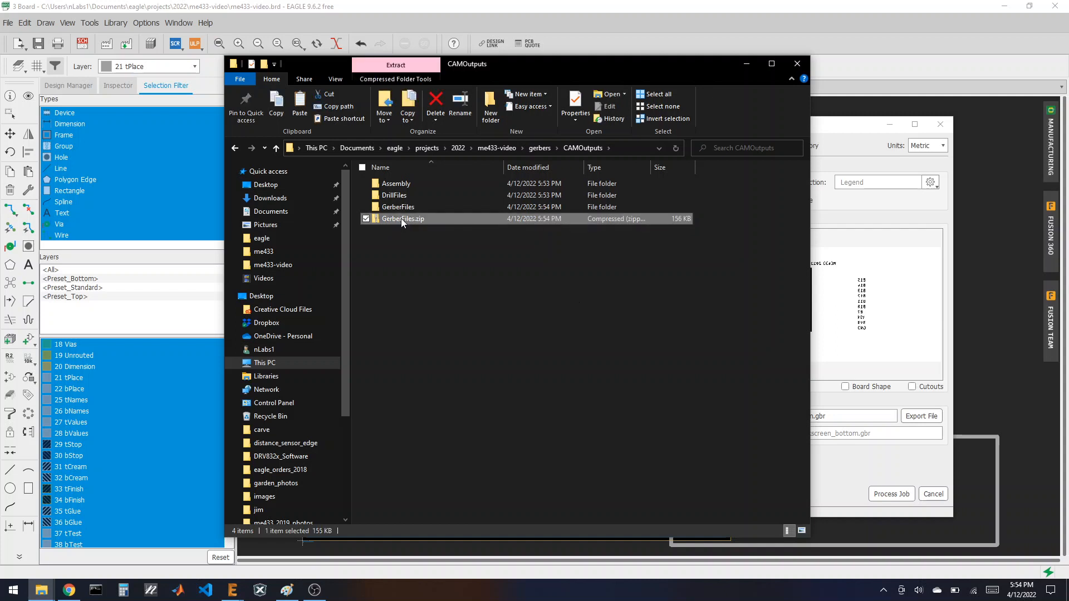
{"action": "left_click", "coordinate": [409, 222]}
{"action": "type", "text": "me433-"}
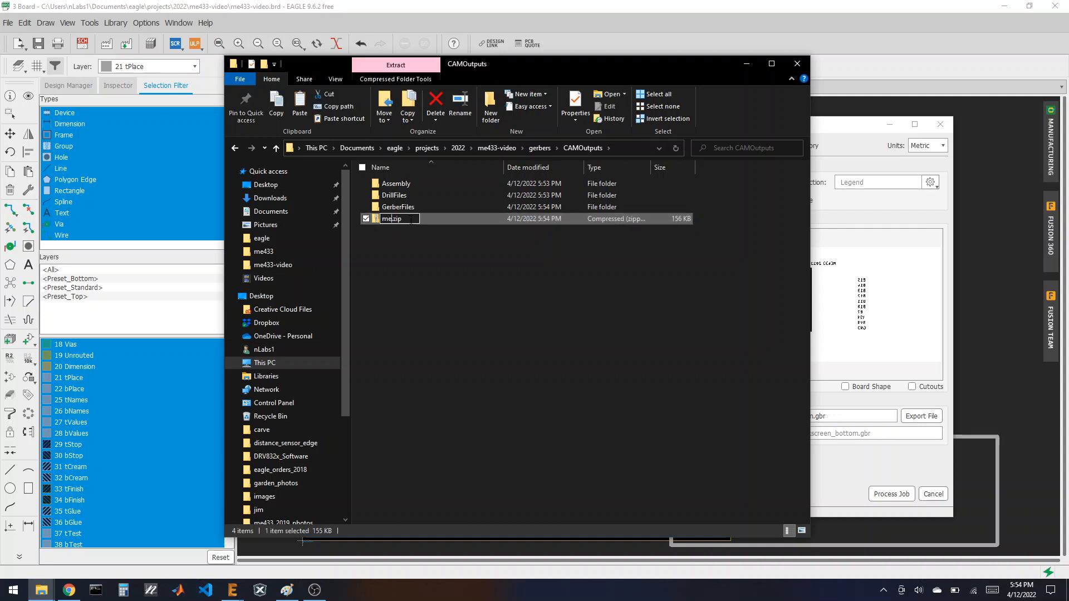
{"action": "type", "text": "2022"}
{"action": "key", "text": "Return"}
{"action": "left_click", "coordinate": [448, 269]}
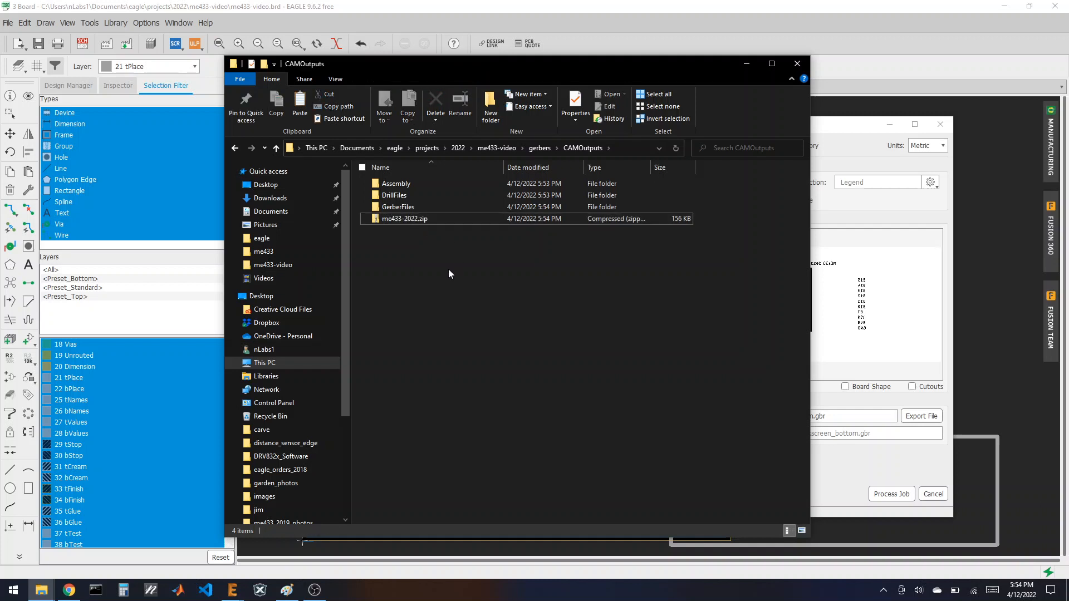
- Switch to Chrome and show the Seeed Studio Fusion PCB order page
{"action": "left_click", "coordinate": [69, 590]}
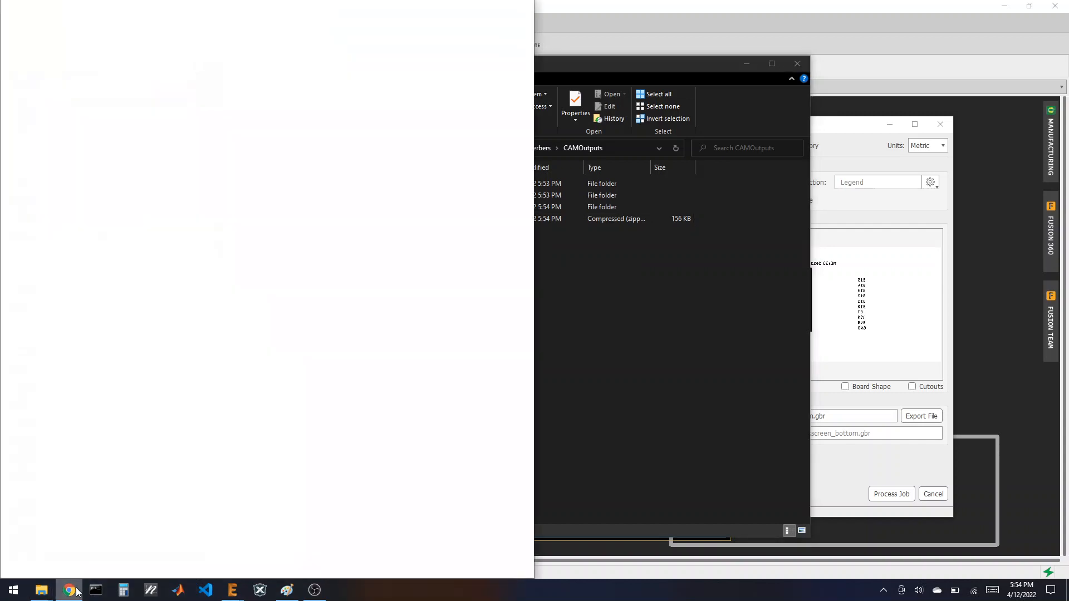
{"action": "left_click", "coordinate": [495, 8]}
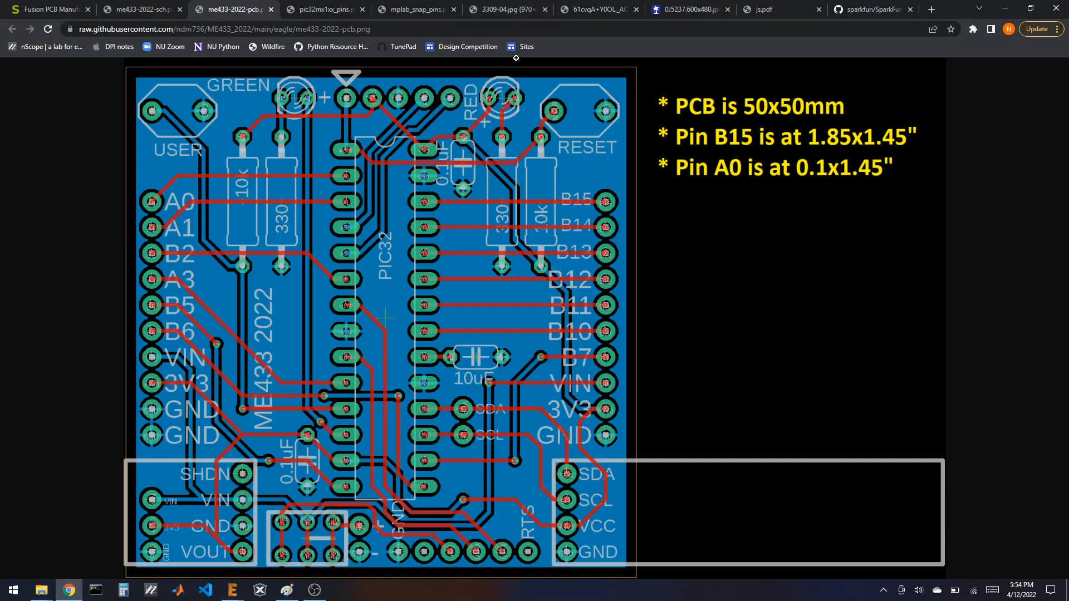
{"action": "left_click", "coordinate": [73, 13]}
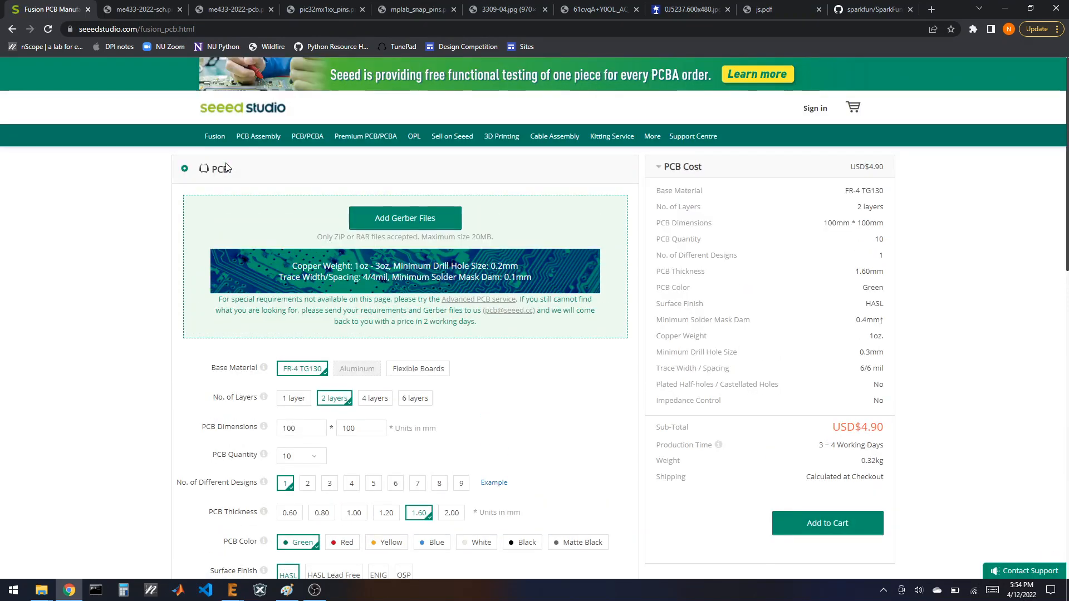
- Upload me433-2022.zip from the me433-video\gerbers\CAMOutputs folder as the order's Gerber files
{"action": "left_click", "coordinate": [396, 222]}
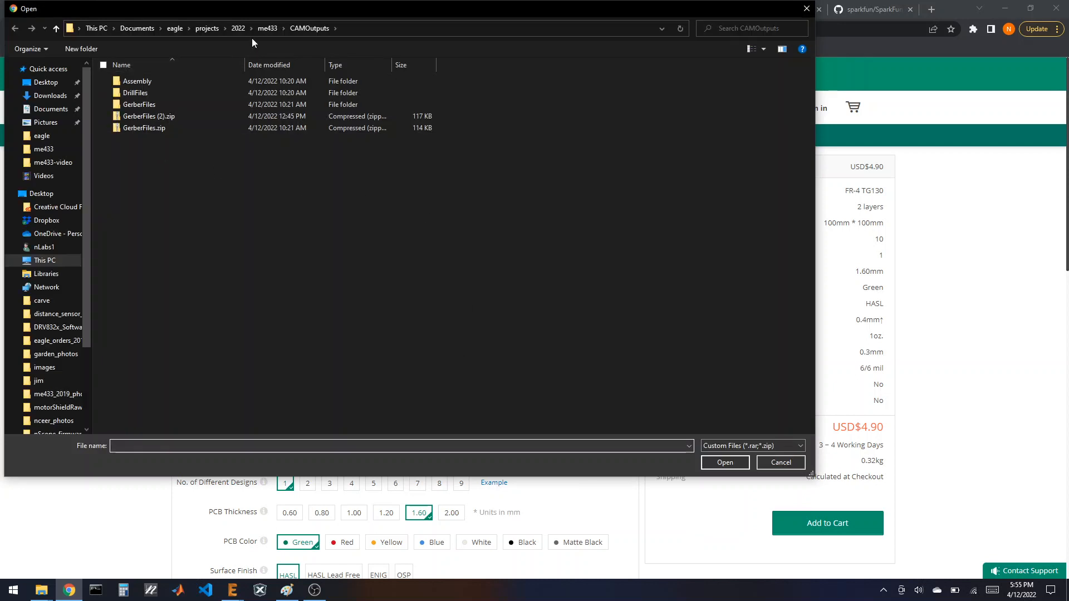
{"action": "left_click", "coordinate": [269, 28]}
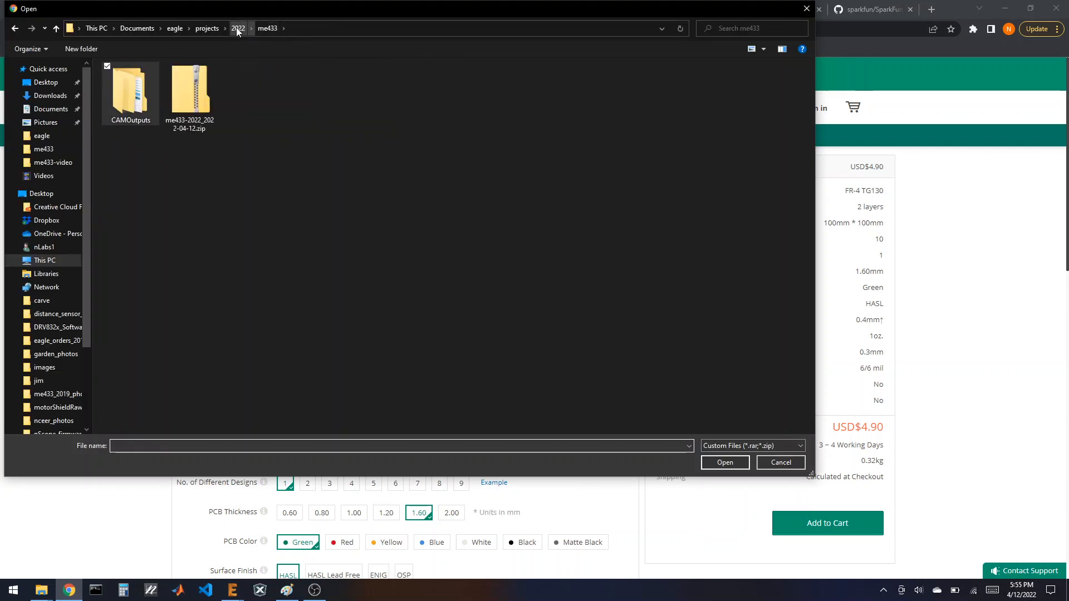
{"action": "left_click", "coordinate": [237, 28]}
{"action": "double_click", "coordinate": [153, 136]}
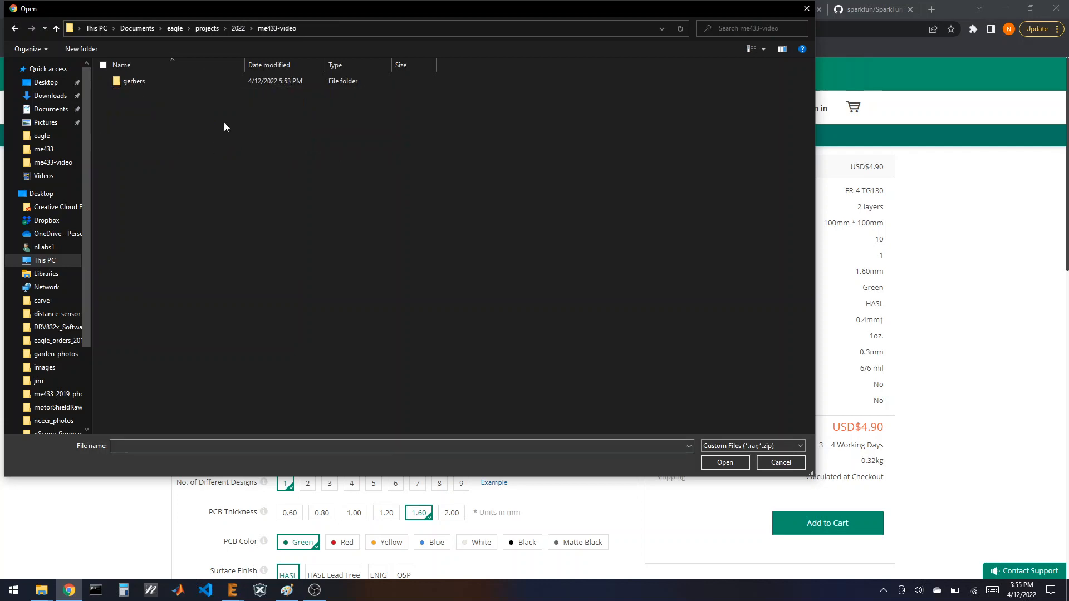
{"action": "double_click", "coordinate": [158, 85]}
{"action": "double_click", "coordinate": [172, 86]}
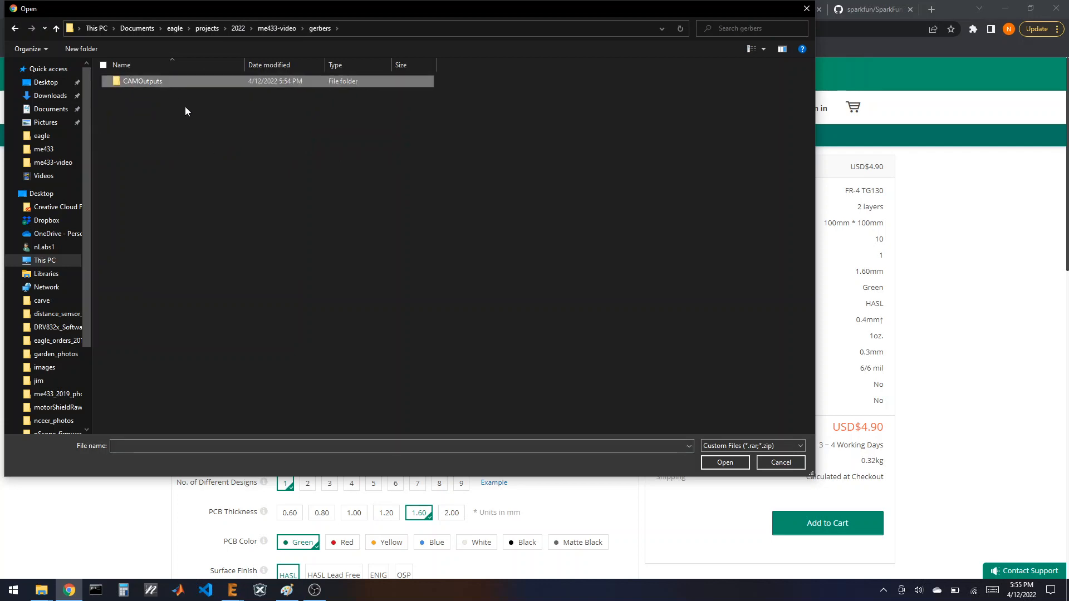
{"action": "left_click", "coordinate": [189, 117]}
{"action": "left_click", "coordinate": [723, 463]}
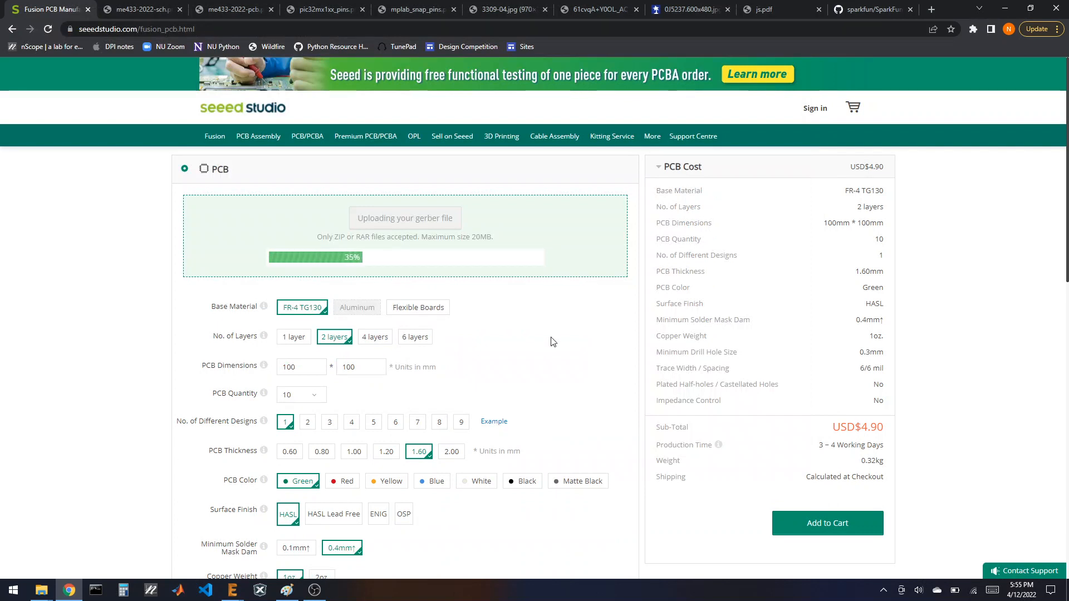
- Switch to File Explorer, examine the file sizes in the GerberFiles folder, and minimize the window
{"action": "mouse_move", "coordinate": [47, 590]}
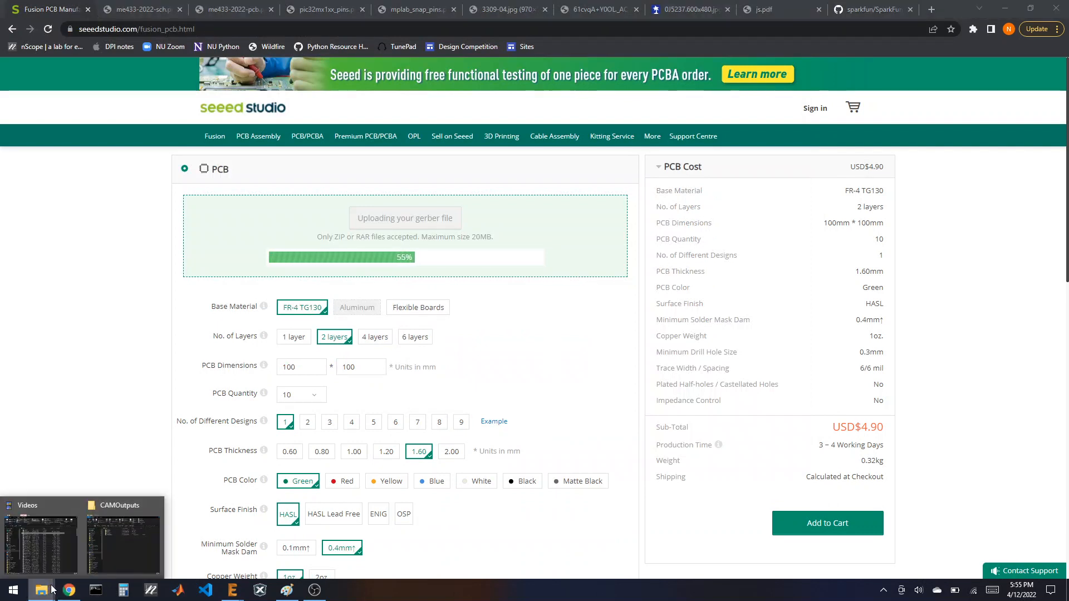
{"action": "left_click", "coordinate": [97, 550]}
{"action": "double_click", "coordinate": [437, 209]}
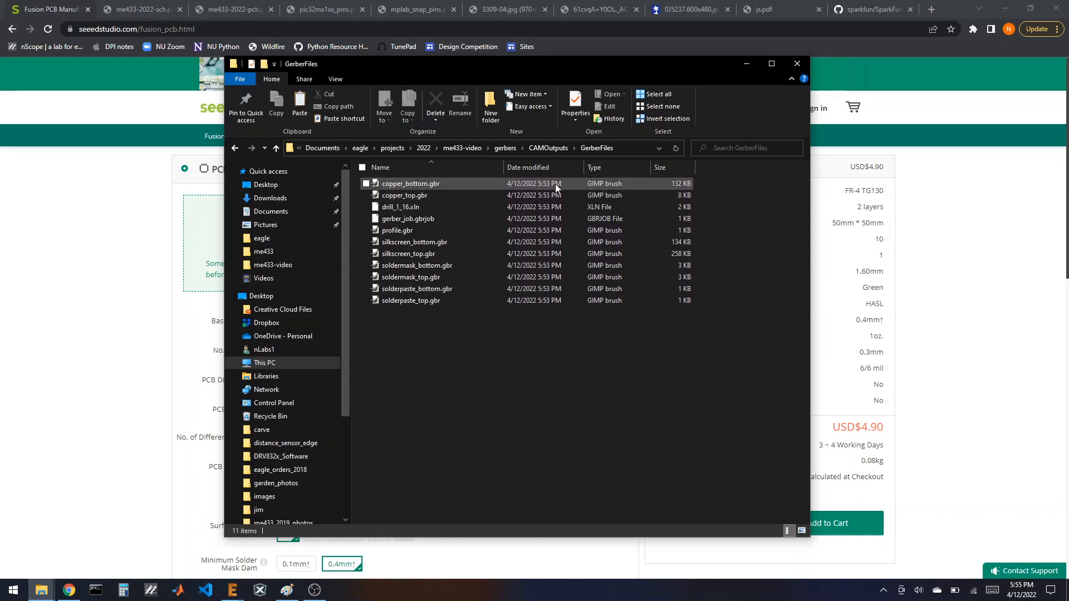
{"action": "left_click", "coordinate": [483, 182]}
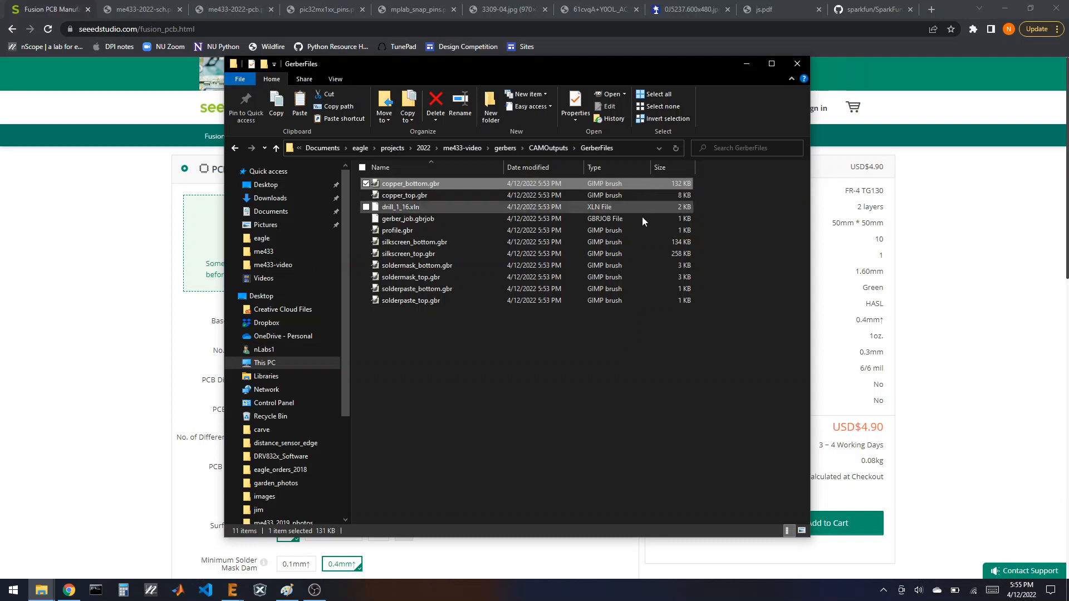
{"action": "left_click", "coordinate": [625, 255]}
{"action": "left_click", "coordinate": [632, 245]}
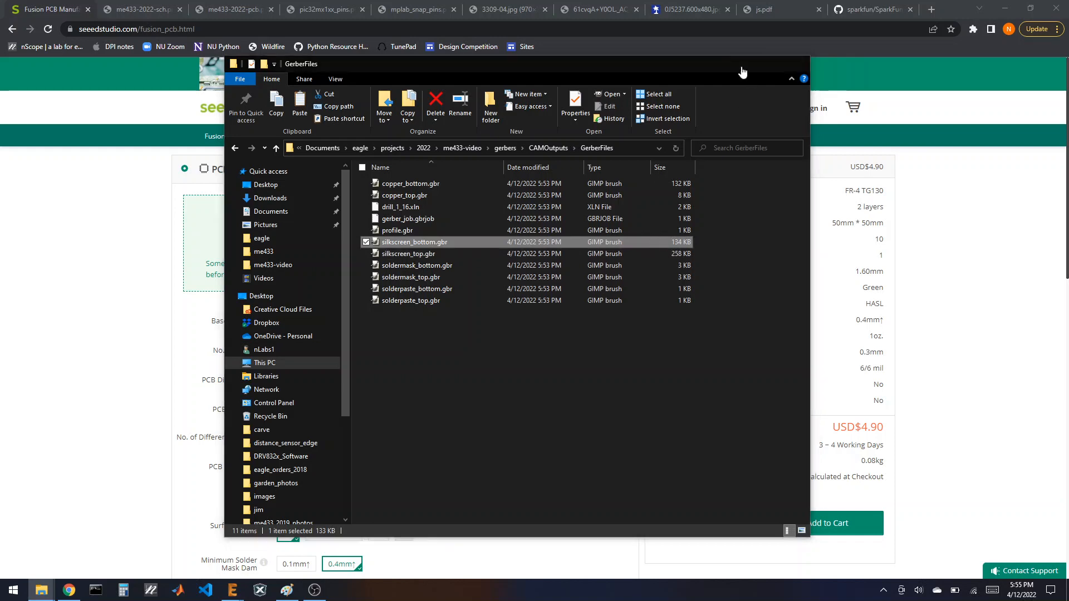
{"action": "left_click", "coordinate": [746, 63]}
- Try to view the uploaded board in Seeed's Gerber Viewer, reloading and reopening the viewer page before closing it
{"action": "left_click", "coordinate": [458, 251]}
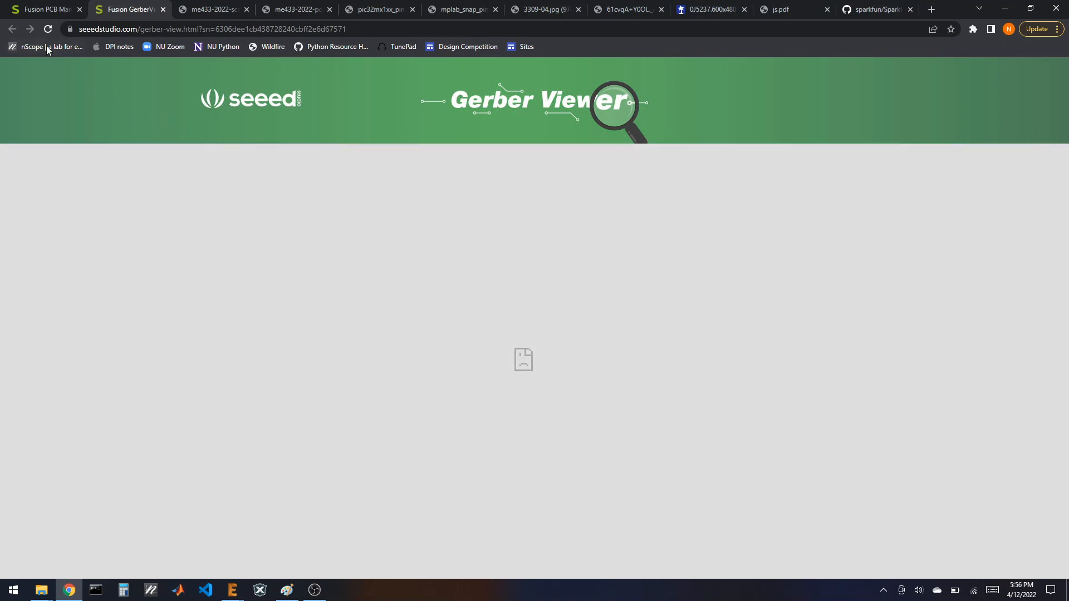
{"action": "left_click", "coordinate": [47, 30]}
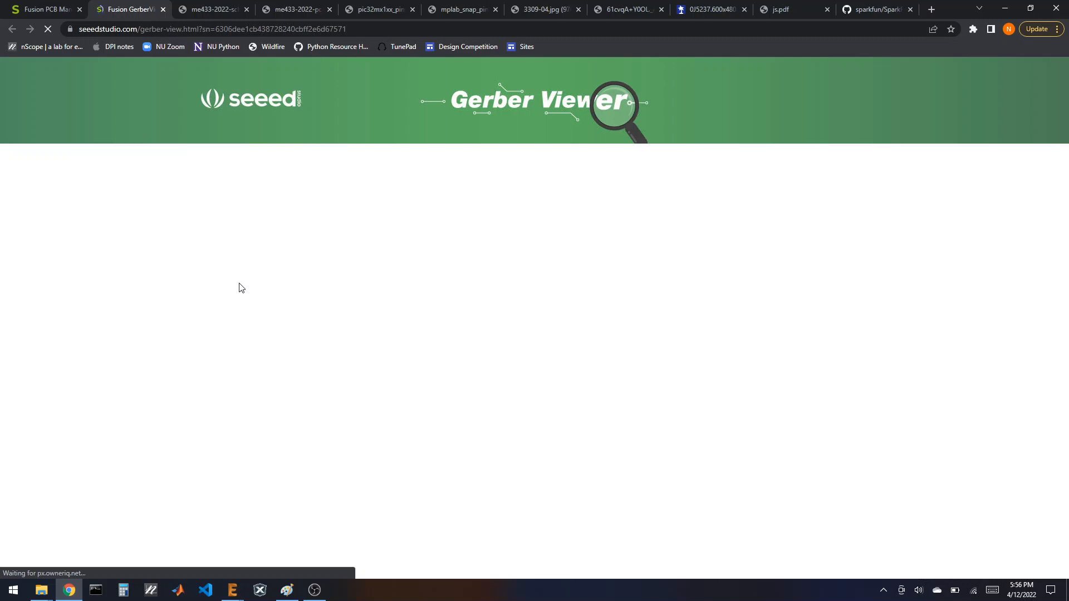
{"action": "left_click", "coordinate": [163, 10]}
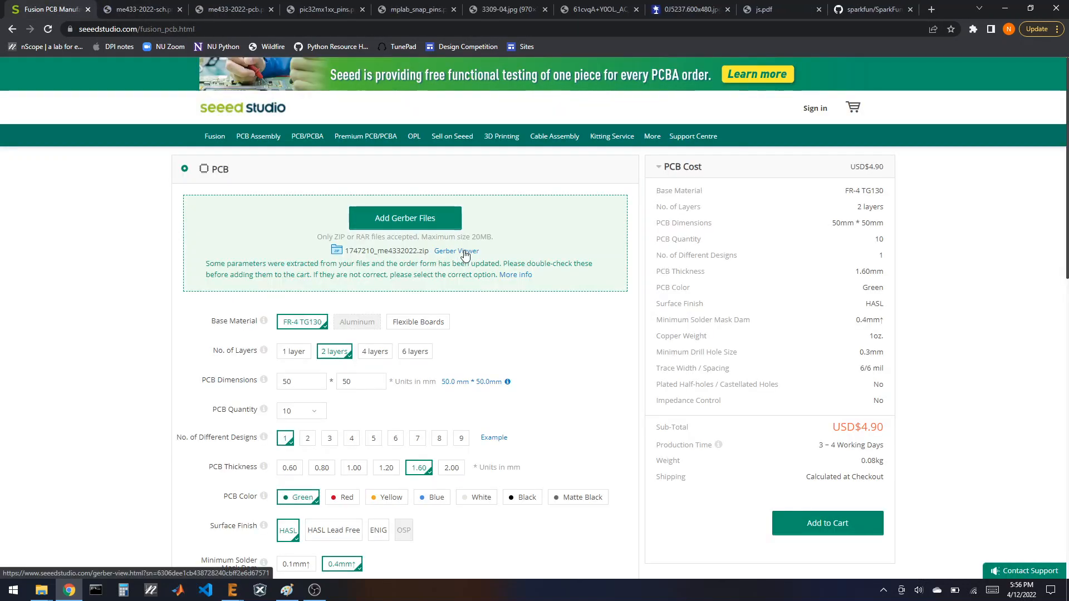
{"action": "left_click", "coordinate": [464, 254]}
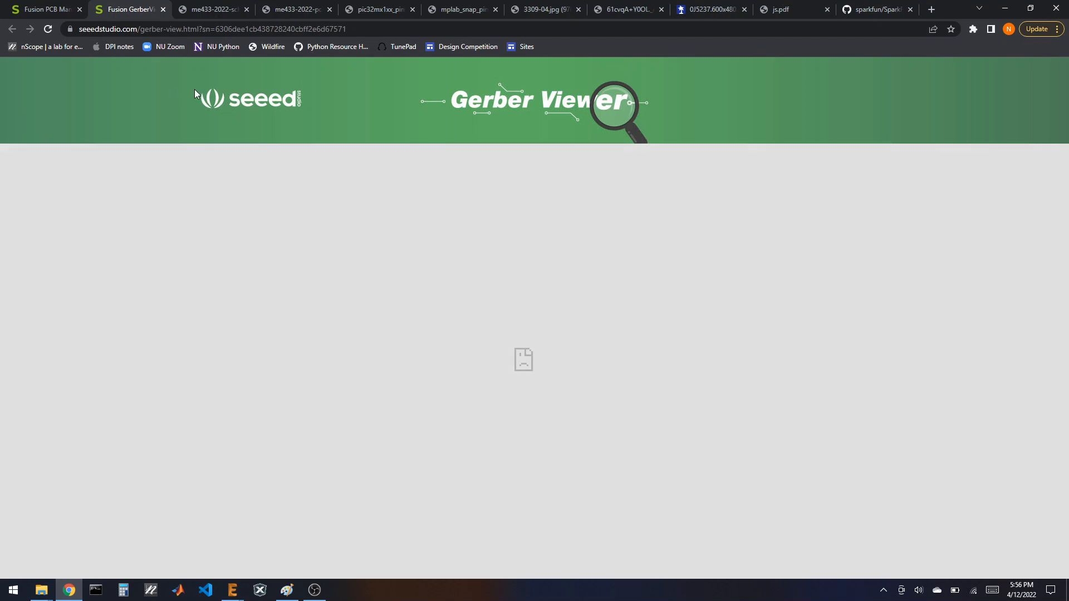
{"action": "left_click", "coordinate": [163, 10]}
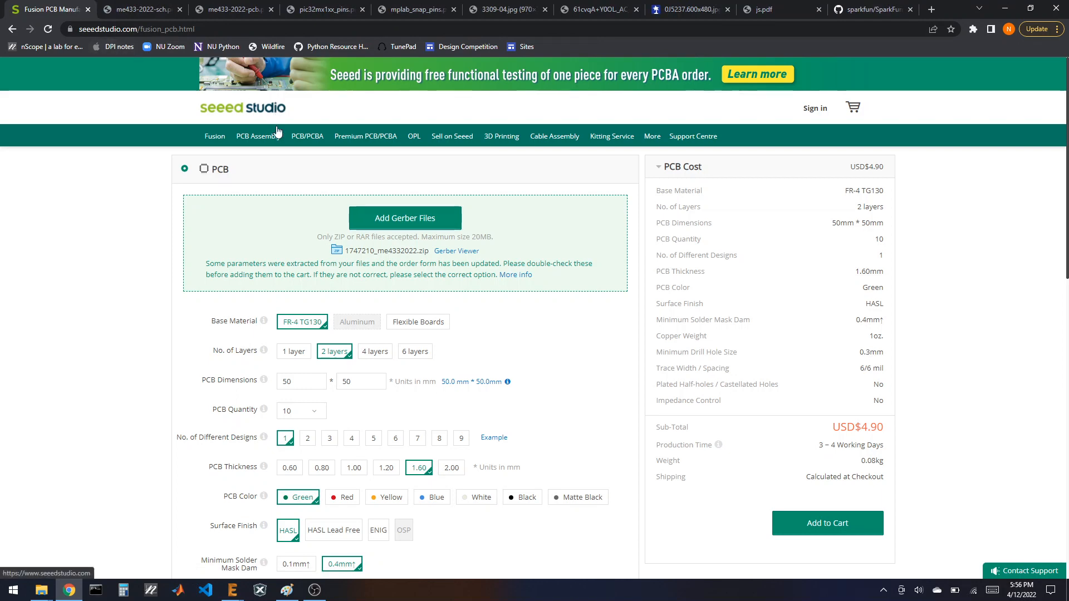
- Reload the PCB order form, upload me433-2022.zip again, and open the new upload in Seeed's Gerber Viewer
{"action": "left_click", "coordinate": [311, 139]}
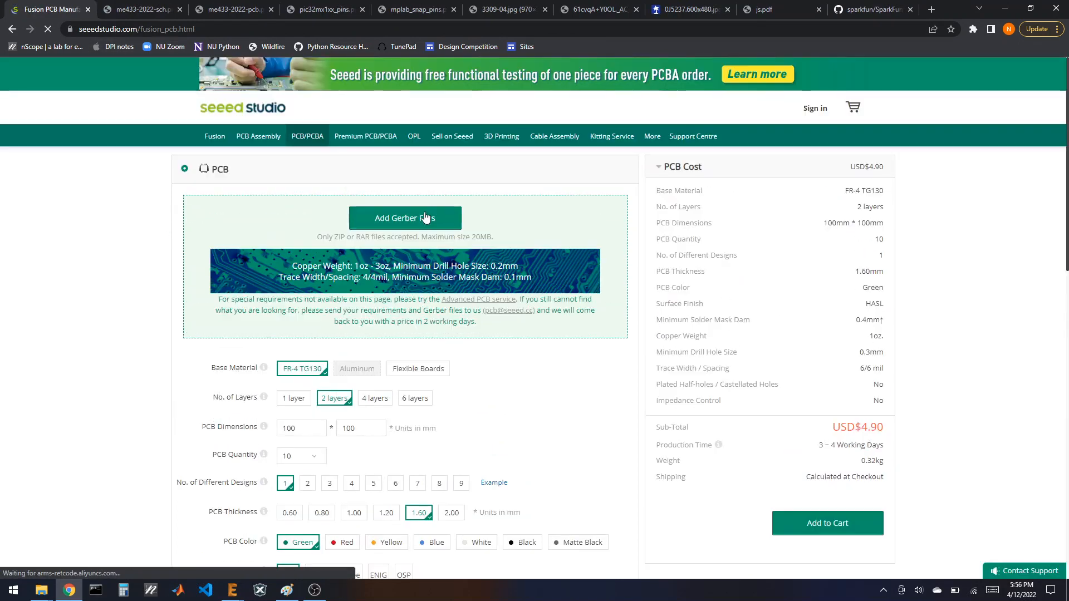
{"action": "left_click", "coordinate": [400, 274]}
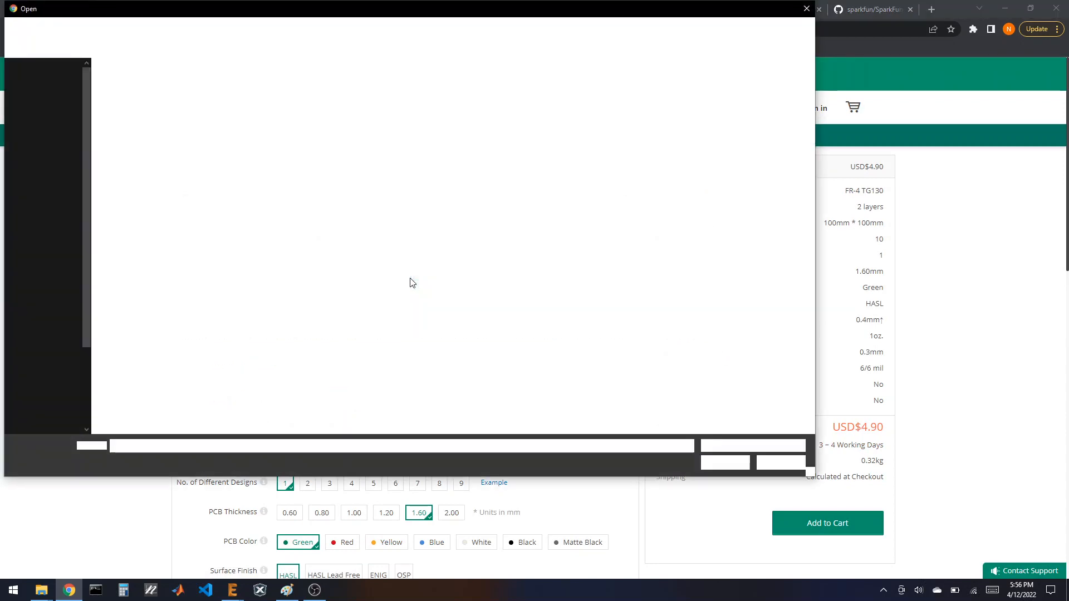
{"action": "double_click", "coordinate": [132, 118]}
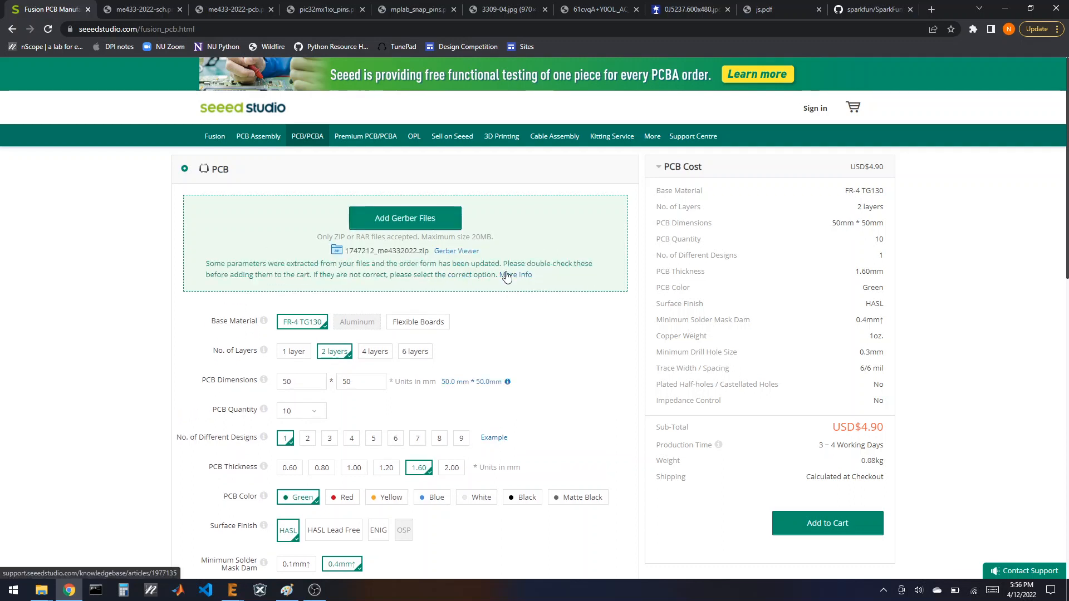
{"action": "left_click", "coordinate": [466, 251]}
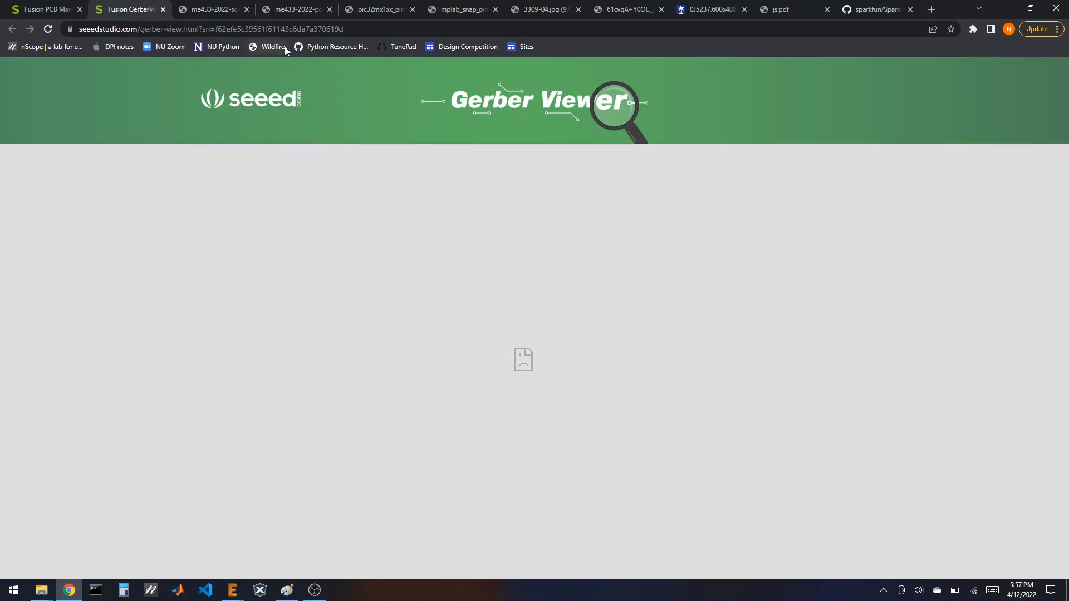
- Search the web for mayhewlabs and open the Mayhew Labs 3D Gerber Viewer page
{"action": "left_click", "coordinate": [289, 31]}
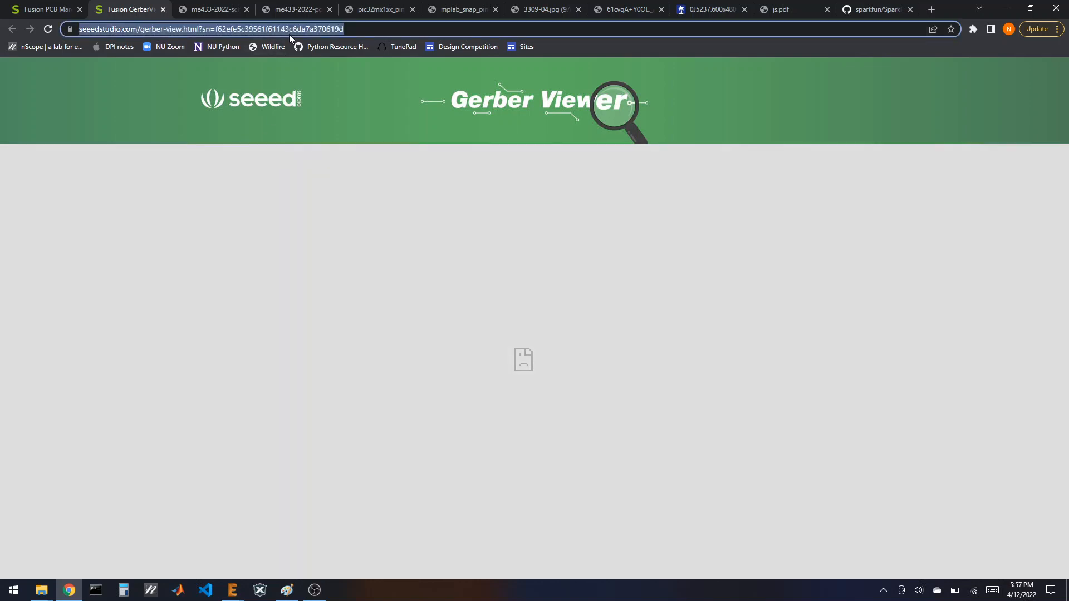
{"action": "type", "text": "mayhew"}
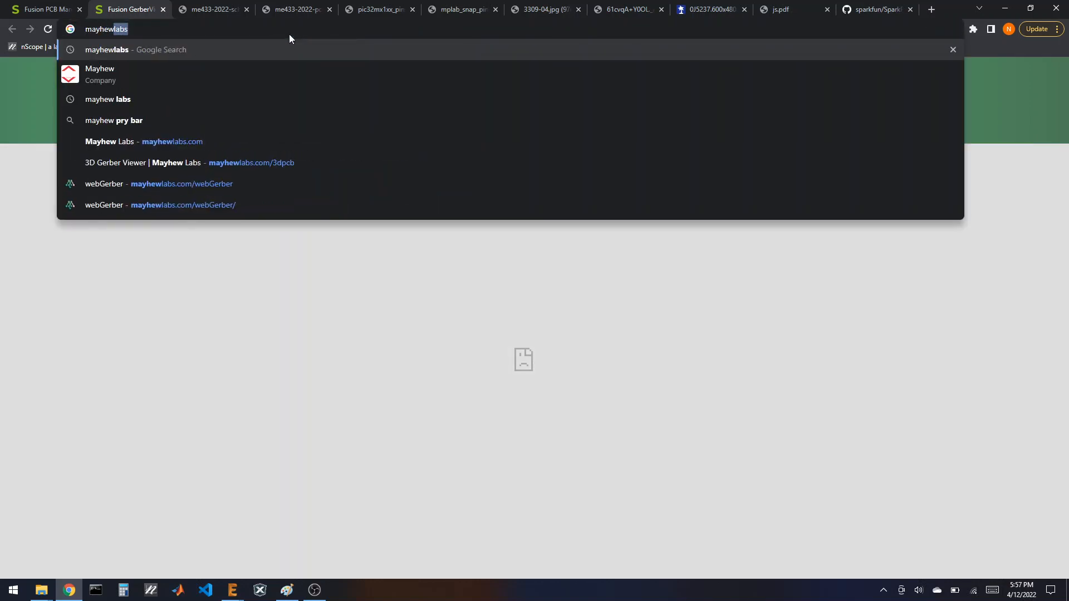
{"action": "key", "text": "Return"}
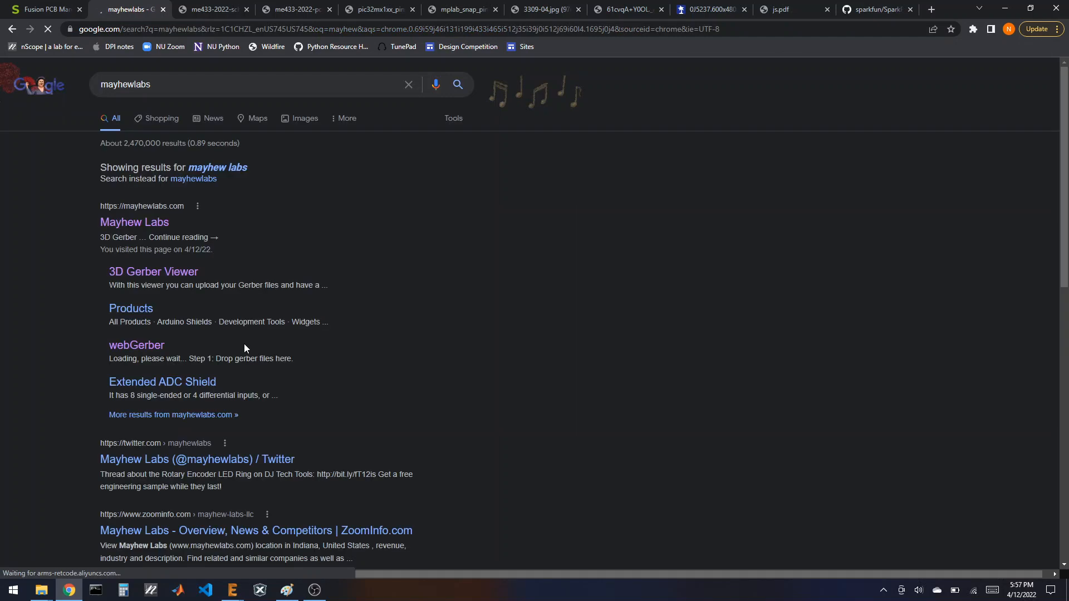
{"action": "left_click", "coordinate": [167, 271]}
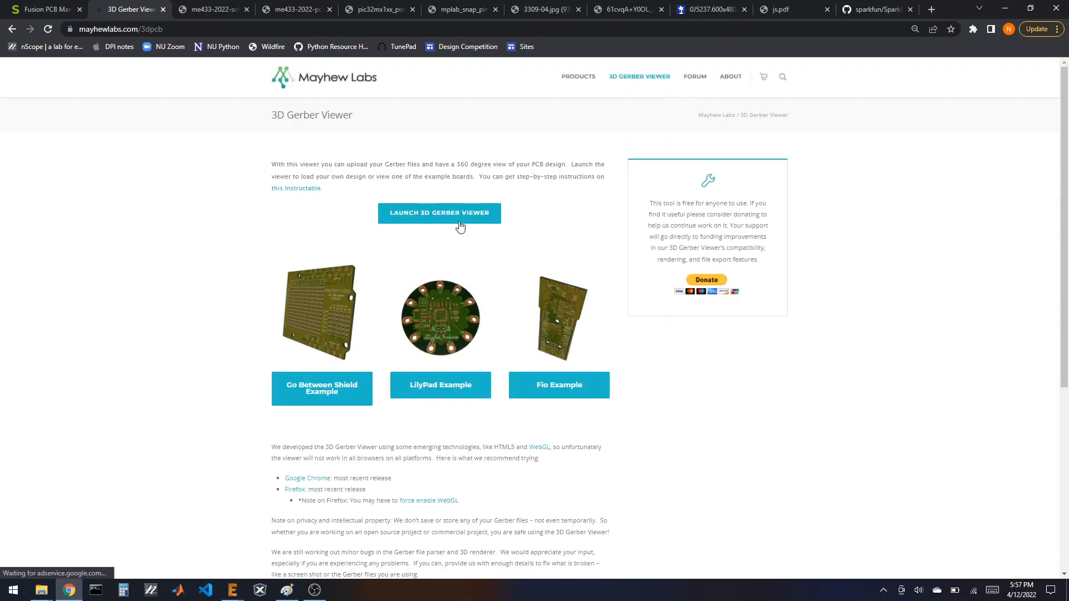
- Launch the Mayhew Labs 3D Gerber Viewer and load all the files from the GerberFiles folder into it
{"action": "left_click", "coordinate": [440, 211]}
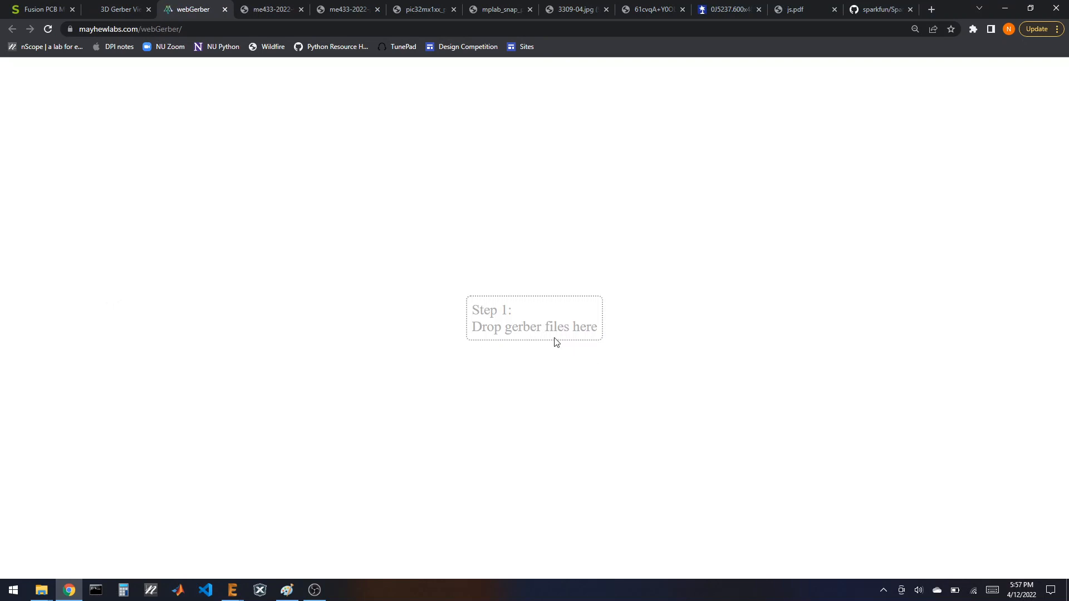
{"action": "left_click", "coordinate": [42, 590]}
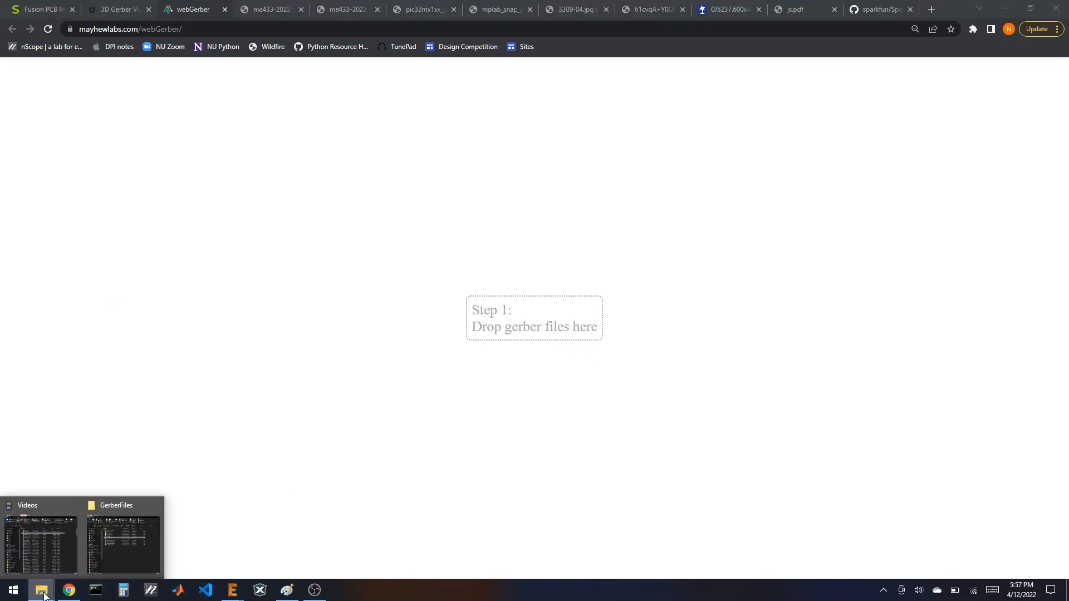
{"action": "left_click", "coordinate": [99, 559]}
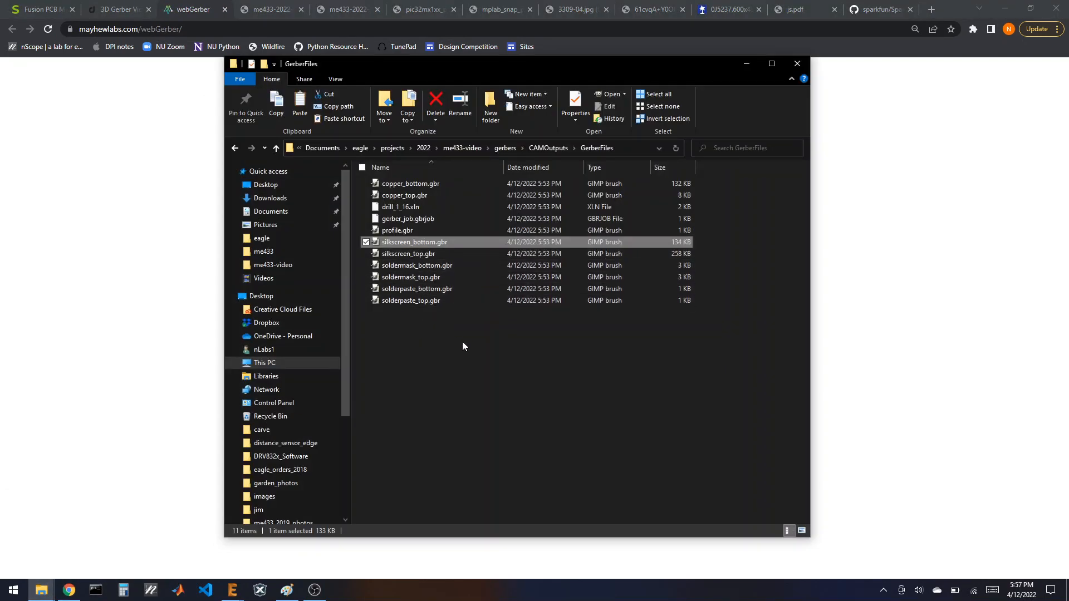
{"action": "left_click_drag", "start_coordinate": [512, 337], "coordinate": [167, 434]}
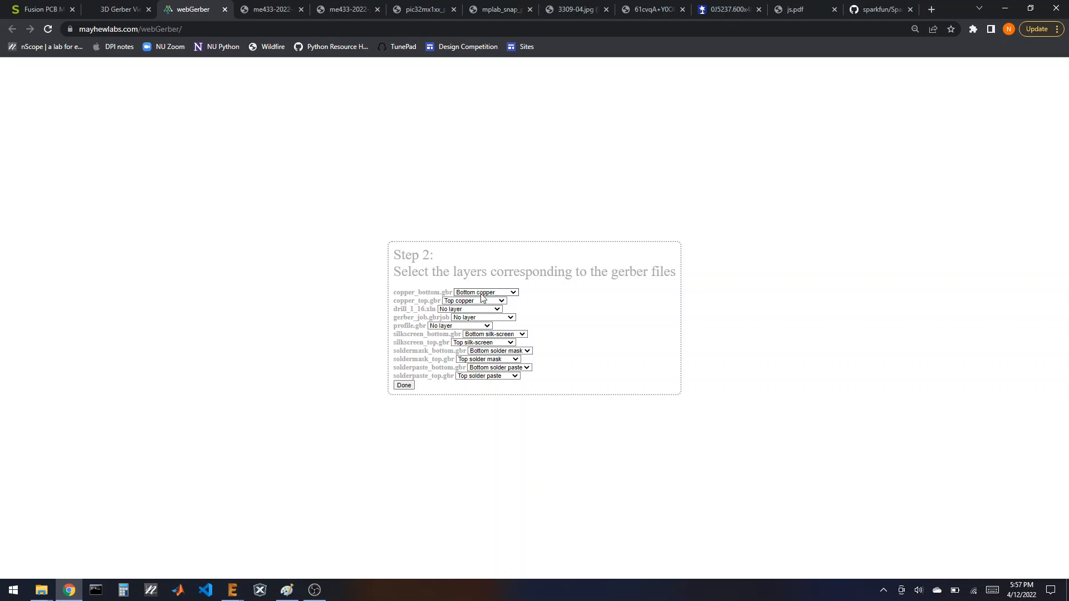
- Assign drill_1_16.xln to the Drill layer and finish the layer assignment to render the board
{"action": "left_click", "coordinate": [458, 310]}
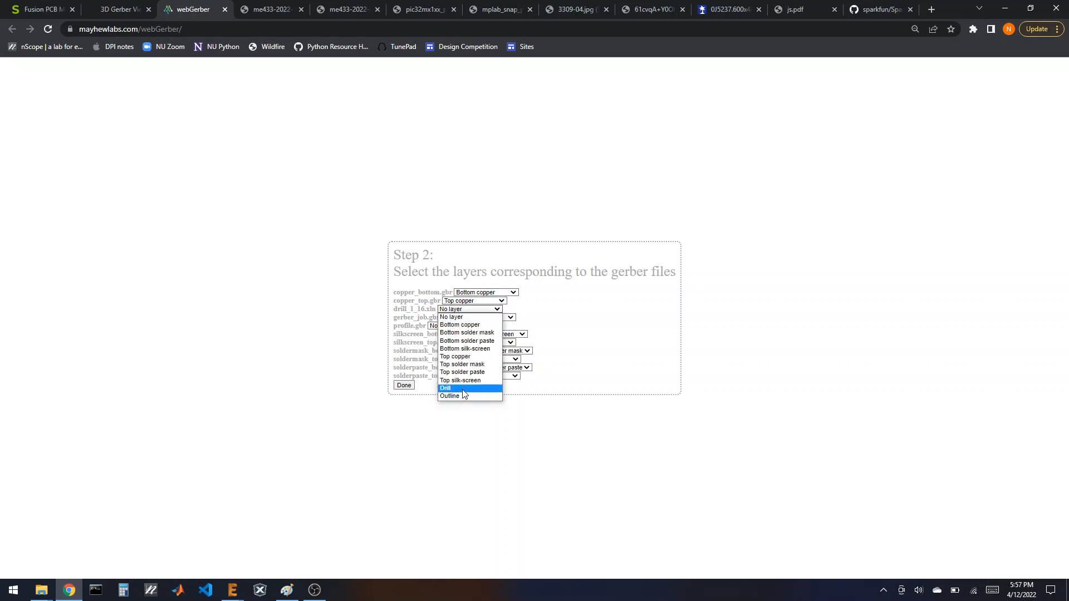
{"action": "left_click", "coordinate": [495, 394]}
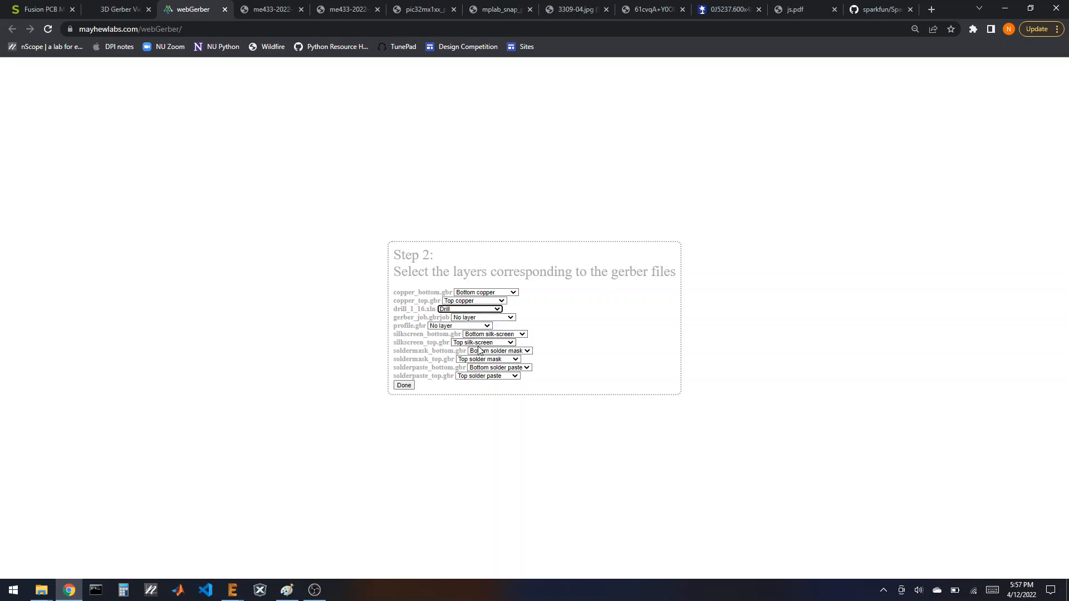
{"action": "left_click", "coordinate": [403, 385]}
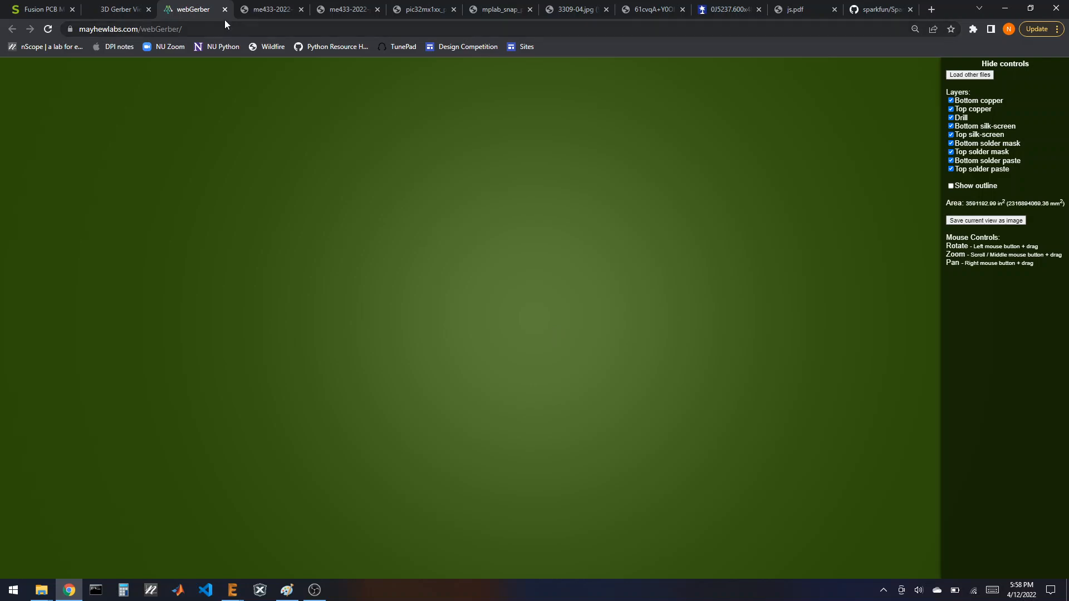
- Close both Mayhew Labs pages, search the web for jlc pcb from the Seeed page, and open the JLCPCB homepage
{"action": "key", "text": "ctrl+w"}
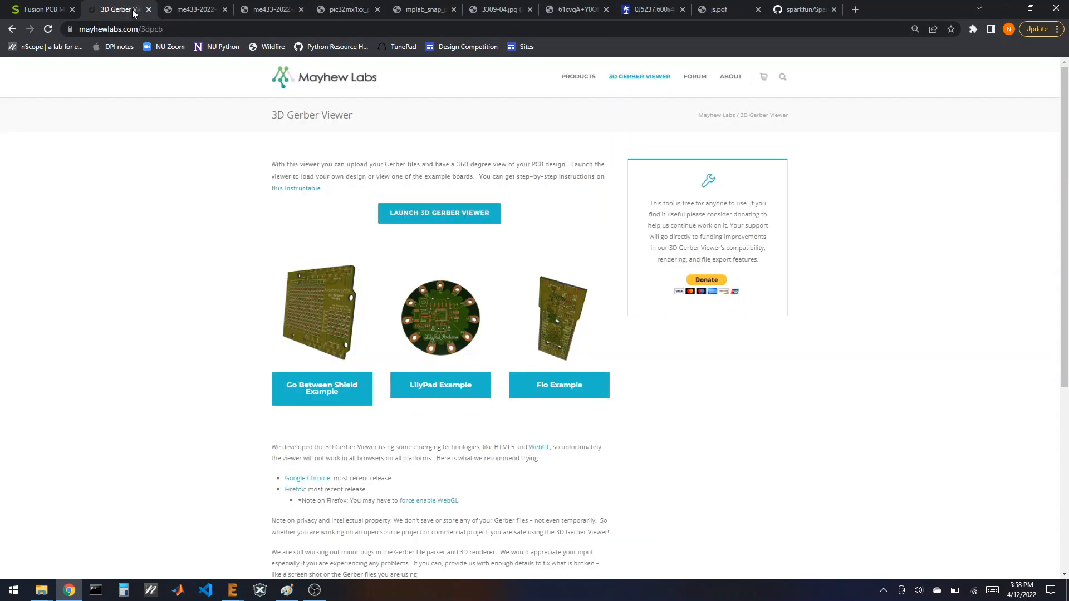
{"action": "key", "text": "ctrl+w"}
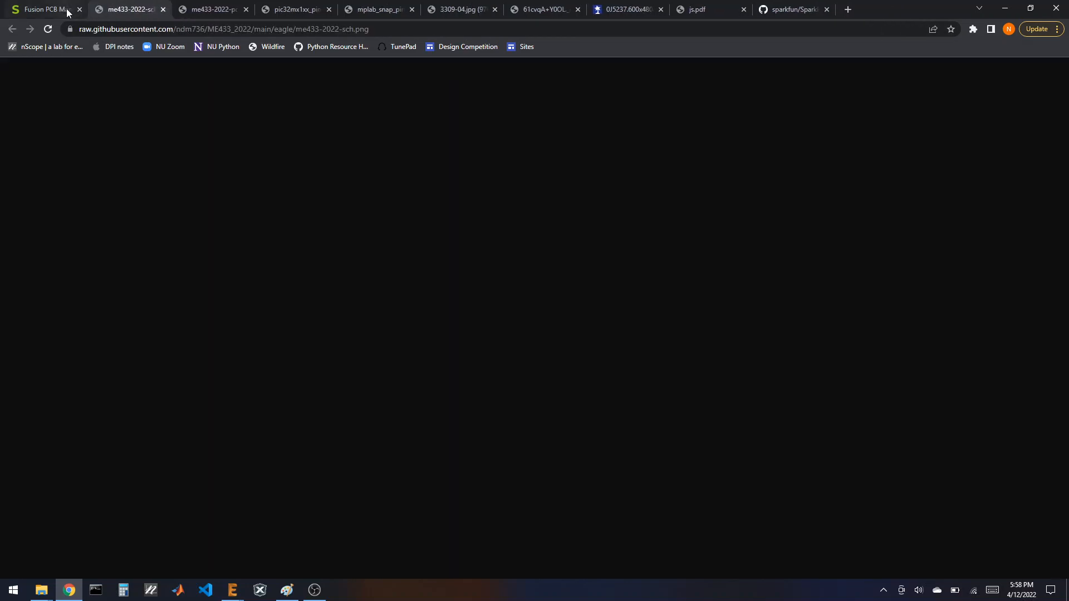
{"action": "left_click", "coordinate": [68, 10]}
{"action": "left_click", "coordinate": [115, 30]}
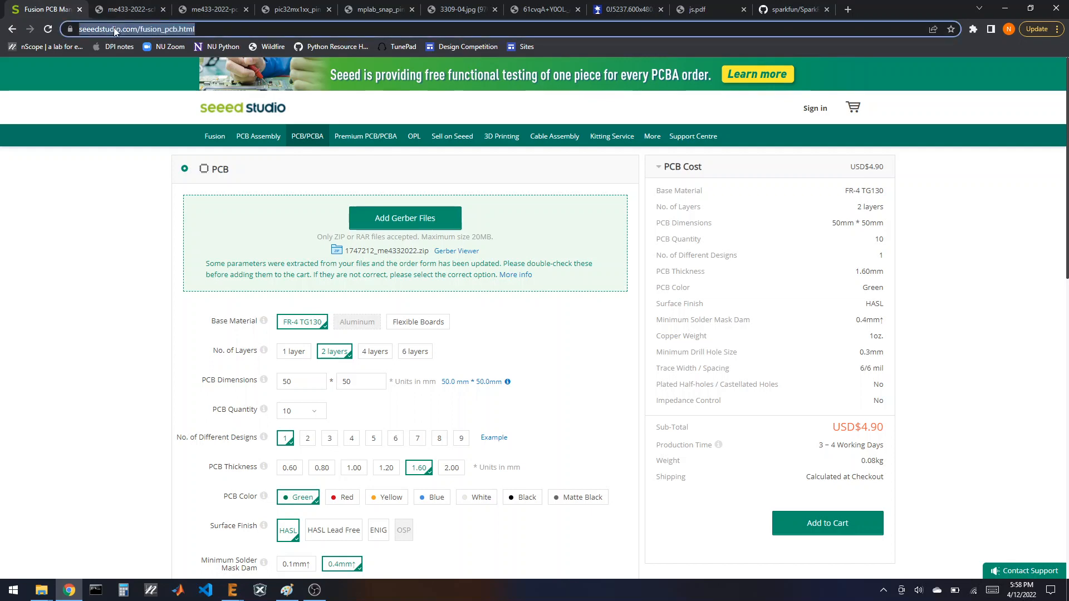
{"action": "type", "text": "jlc pcb"}
{"action": "key", "text": "Return"}
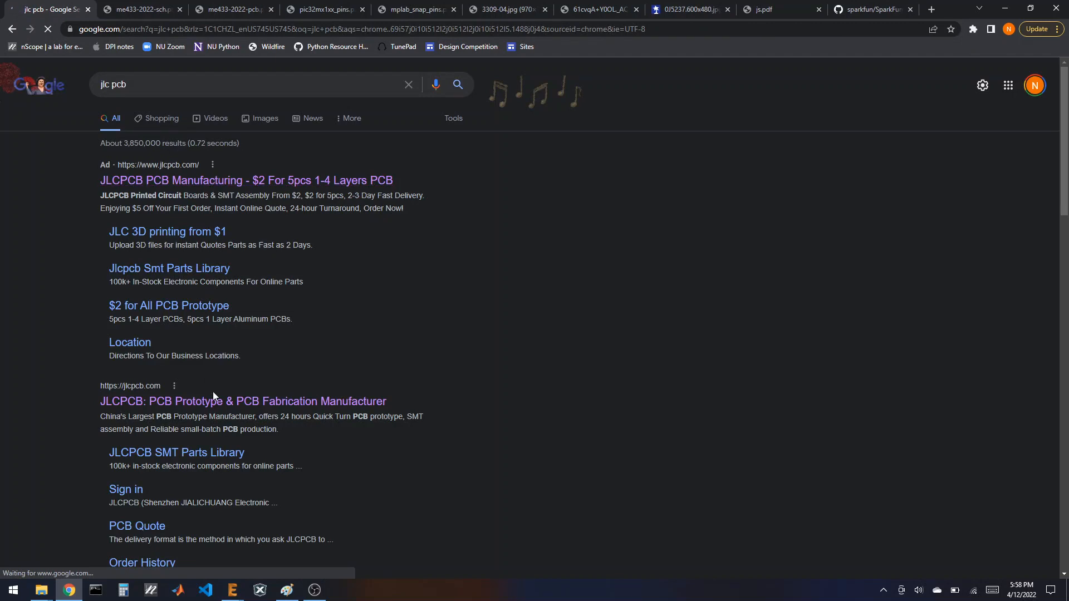
{"action": "left_click", "coordinate": [213, 400]}
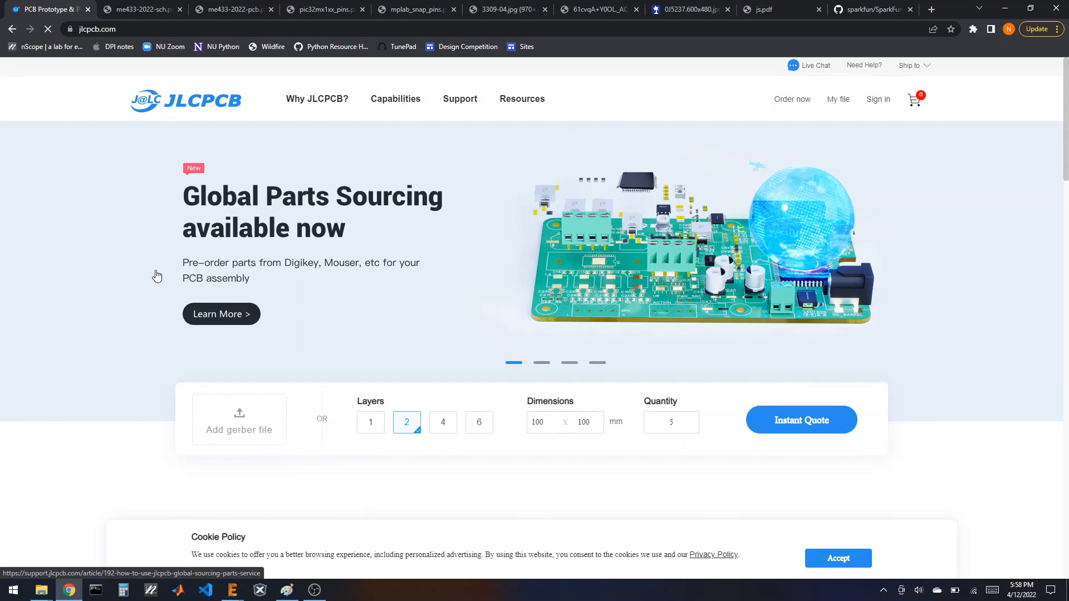
- Try to upload me433-2022.zip as the Gerber file on the JLCPCB homepage
{"action": "scroll", "coordinate": [157, 276], "scroll_direction": "down", "scroll_amount": 4}
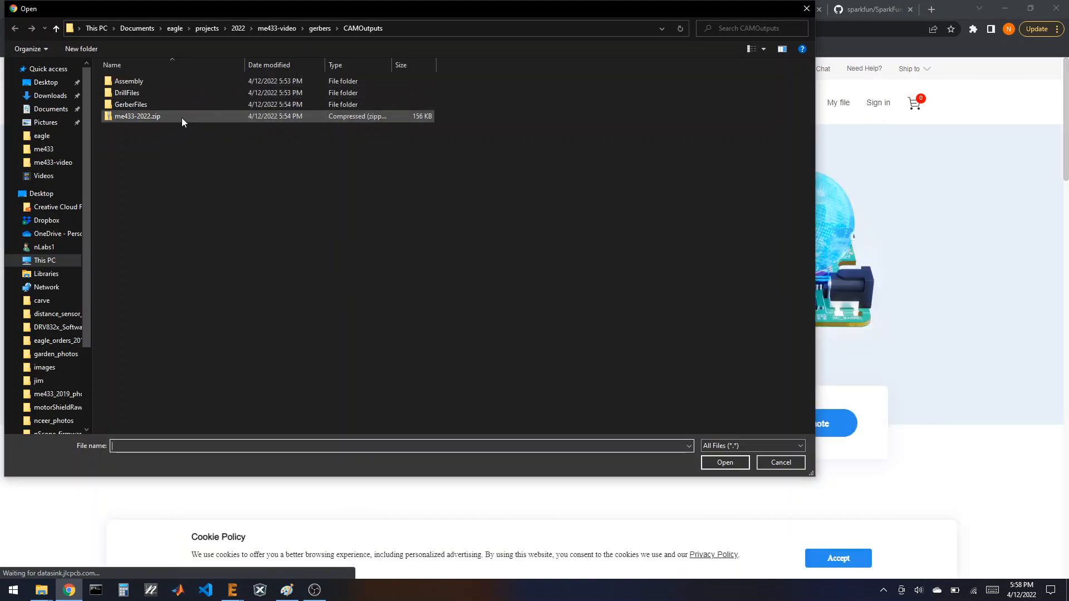
{"action": "left_click", "coordinate": [181, 118]}
{"action": "left_click", "coordinate": [724, 463]}
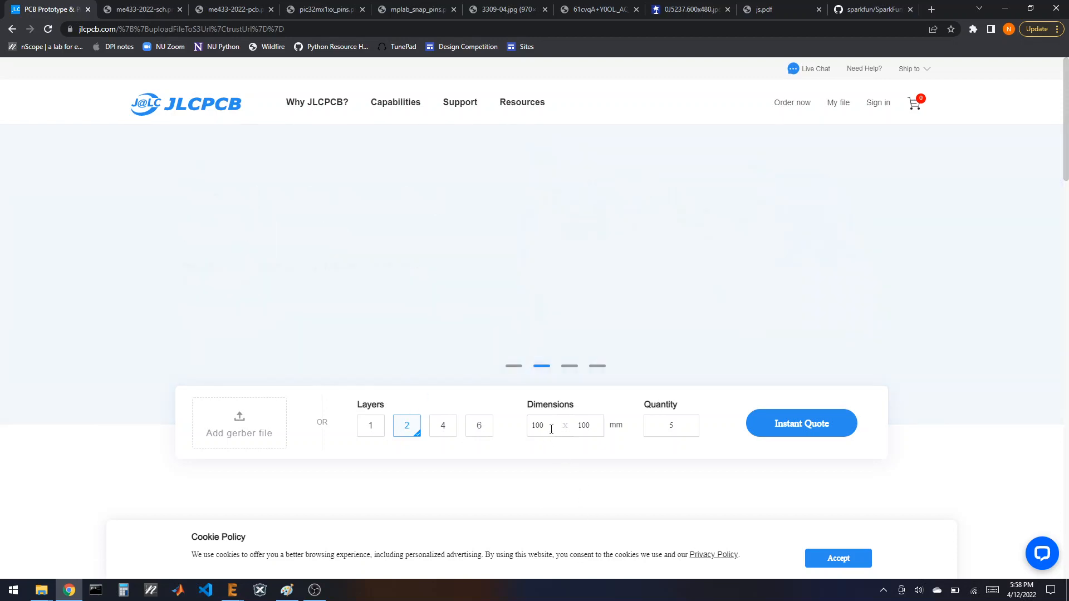
- Set the JLCPCB quote's board dimensions to 50 x 50 mm and retry uploading me433-2022.zip
{"action": "scroll", "coordinate": [489, 497], "scroll_direction": "down", "scroll_amount": 4}
{"action": "scroll", "coordinate": [501, 479], "scroll_direction": "up", "scroll_amount": 2}
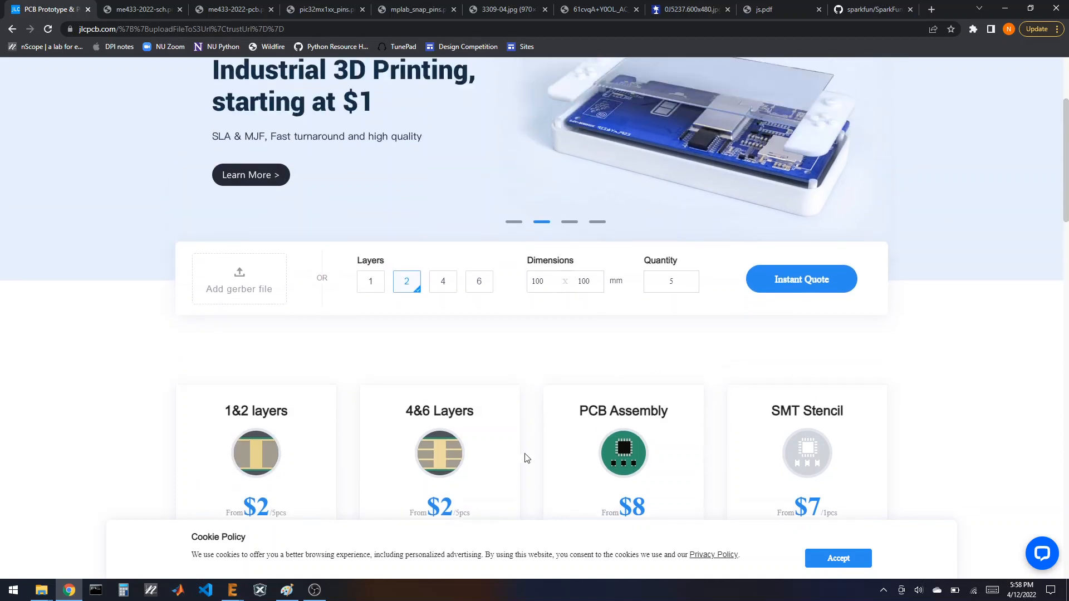
{"action": "left_click_drag", "start_coordinate": [546, 315], "coordinate": [503, 325]}
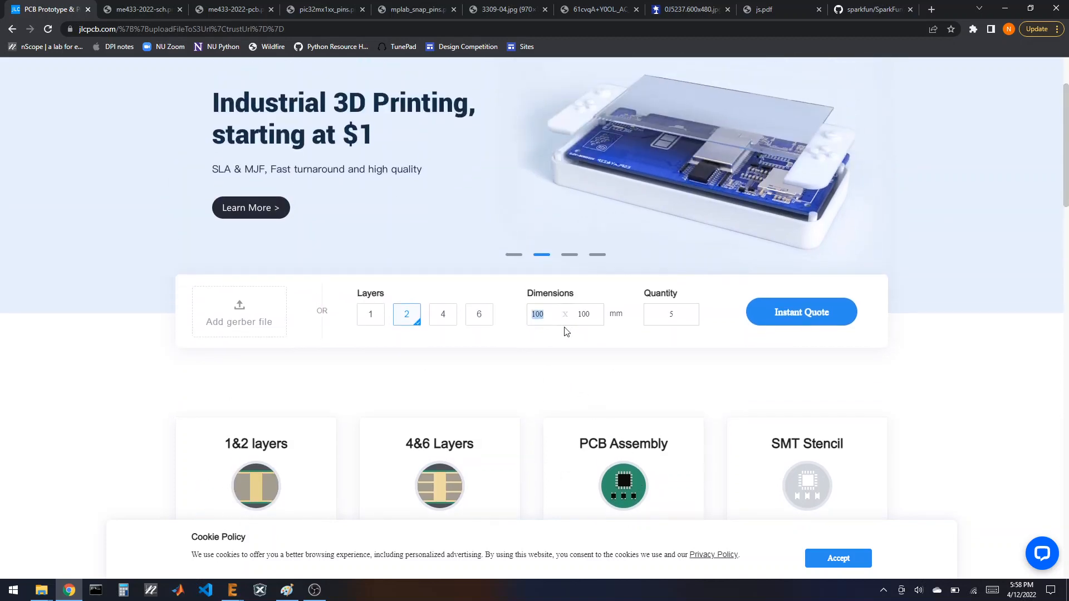
{"action": "type", "text": "50"}
{"action": "key", "text": "Tab"}
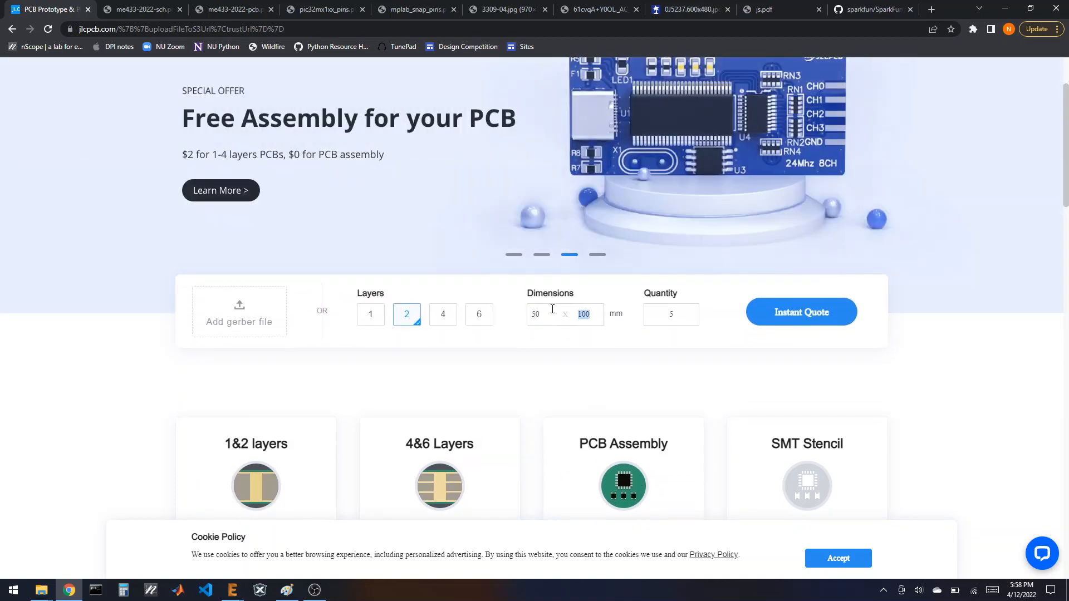
{"action": "type", "text": "50"}
{"action": "left_click", "coordinate": [237, 312]}
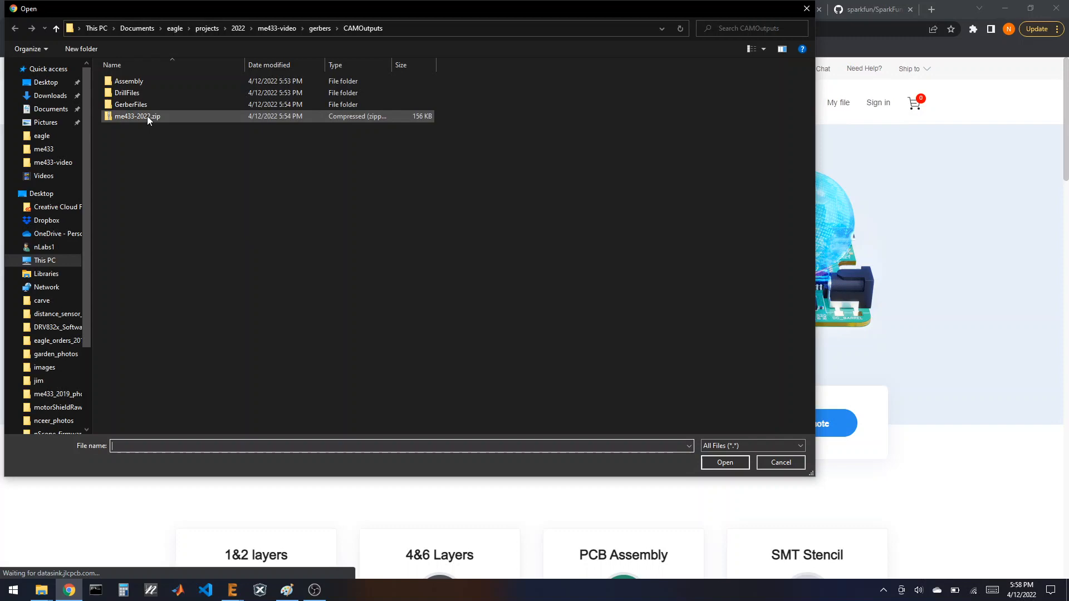
{"action": "left_click", "coordinate": [147, 116]}
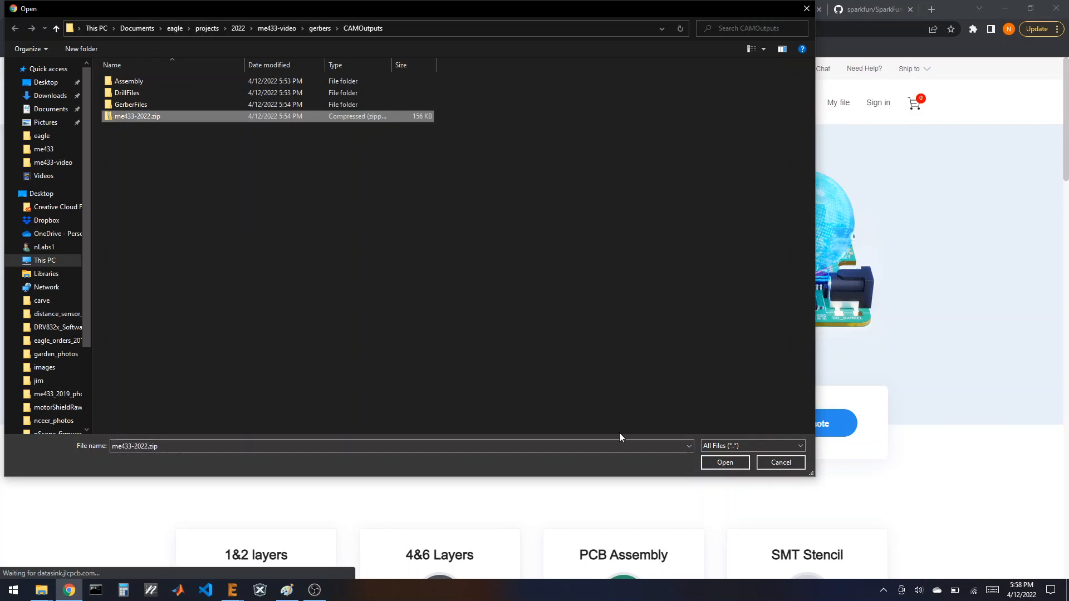
{"action": "left_click", "coordinate": [724, 463]}
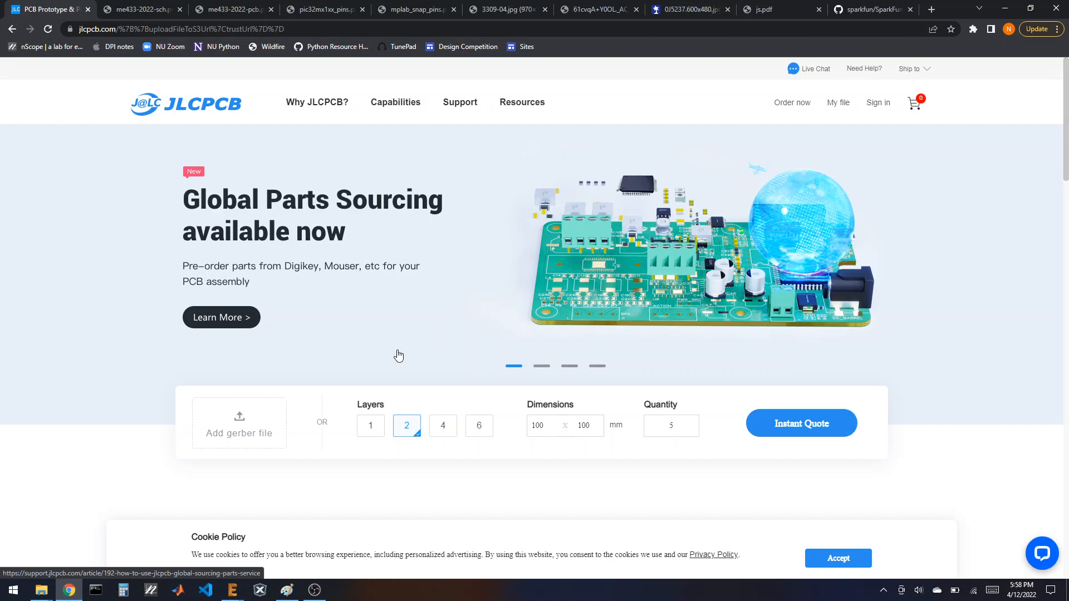
- Look through the GerberFiles folder in the JLCPCB upload dialog, then try once more to upload me433-2022.zip from CAMOutputs
{"action": "left_click", "coordinate": [245, 430]}
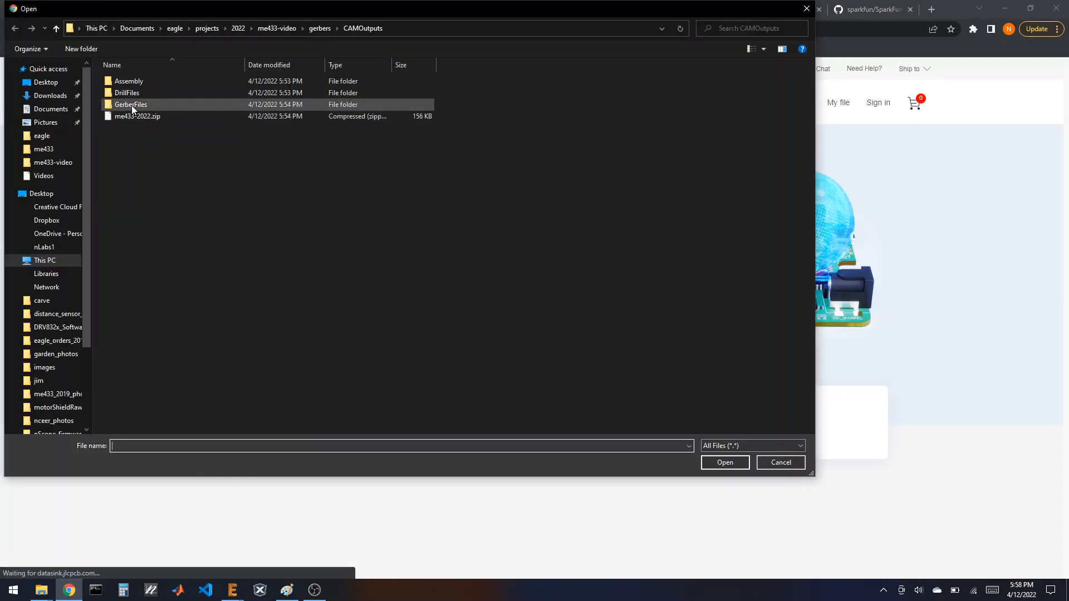
{"action": "double_click", "coordinate": [131, 105]}
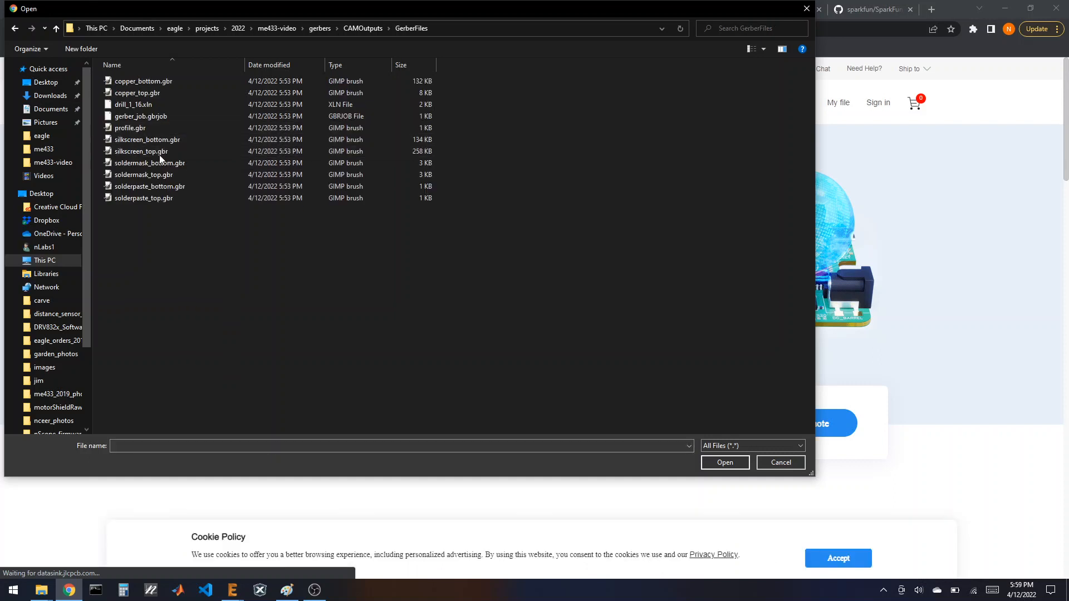
{"action": "left_click", "coordinate": [130, 82]}
{"action": "left_click", "coordinate": [141, 200]}
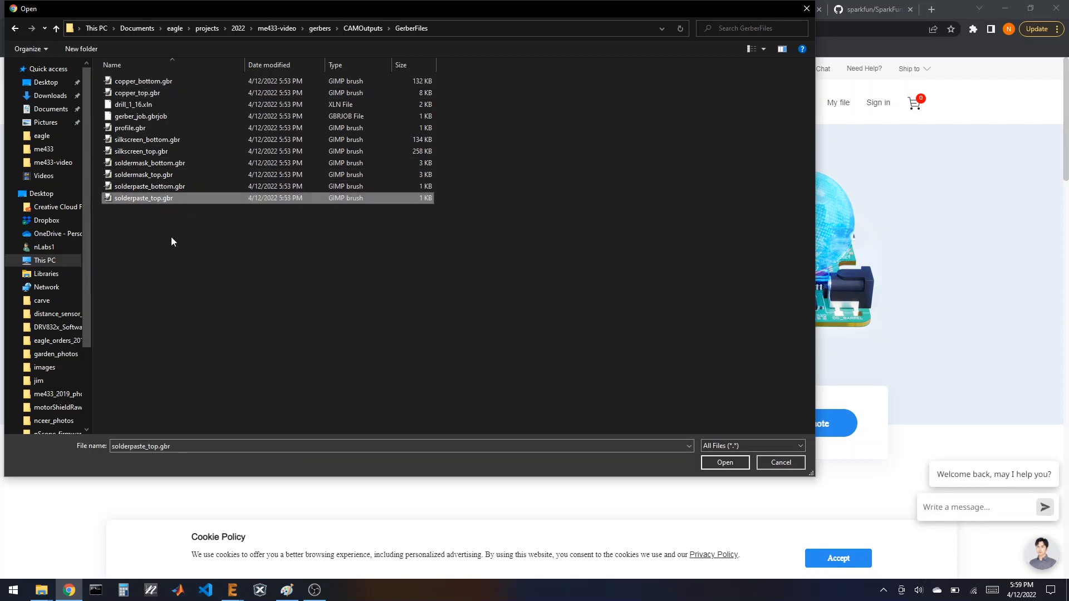
{"action": "left_click", "coordinate": [146, 187]}
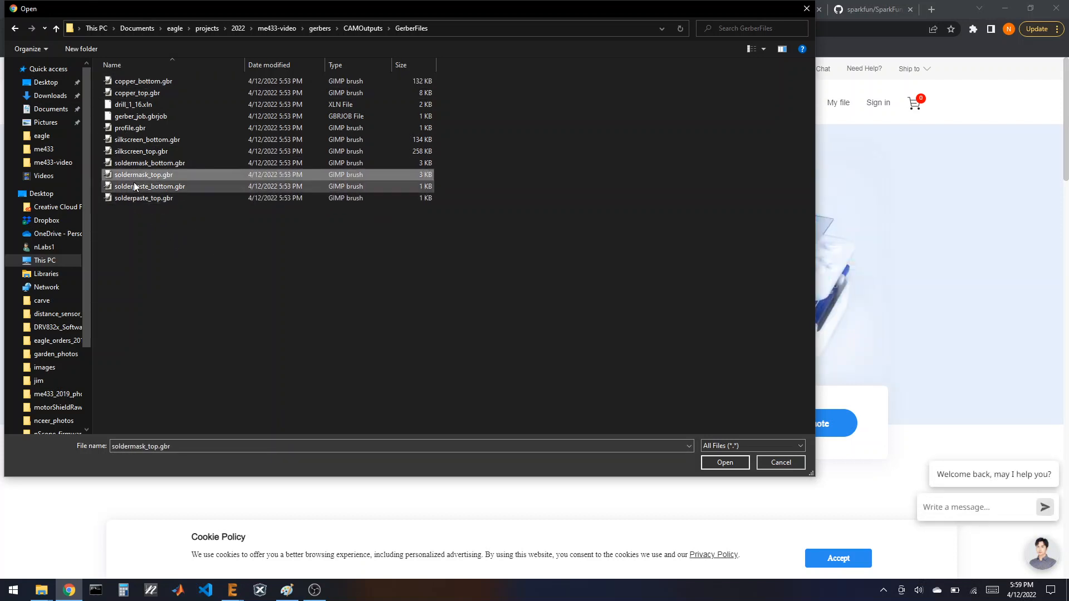
{"action": "left_click", "coordinate": [372, 31]}
{"action": "left_click", "coordinate": [158, 116]}
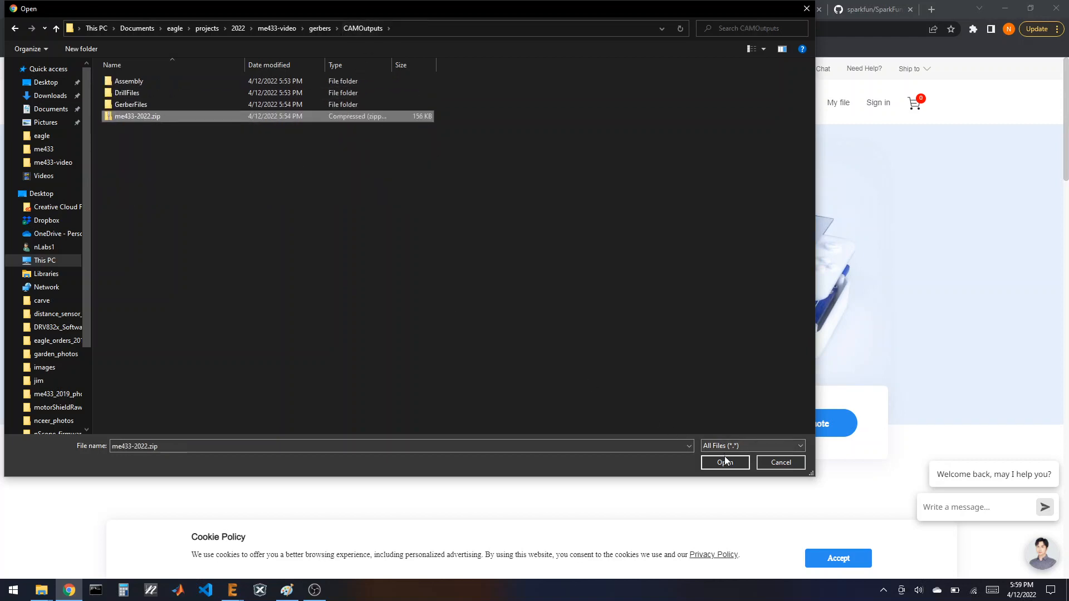
{"action": "left_click", "coordinate": [703, 462]}
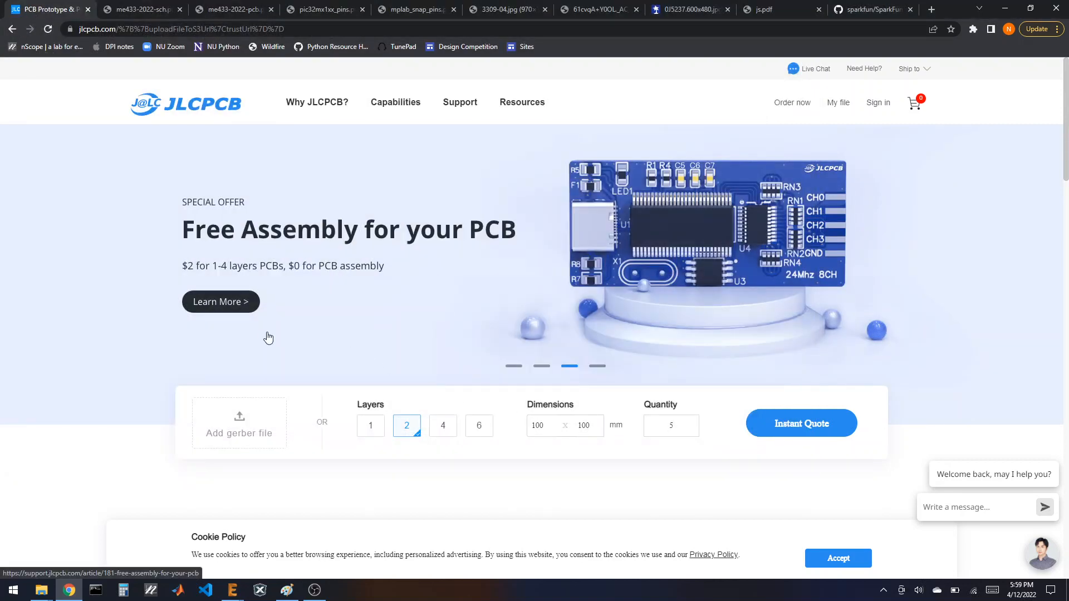
{"action": "scroll", "coordinate": [196, 356], "scroll_direction": "down", "scroll_amount": 5}
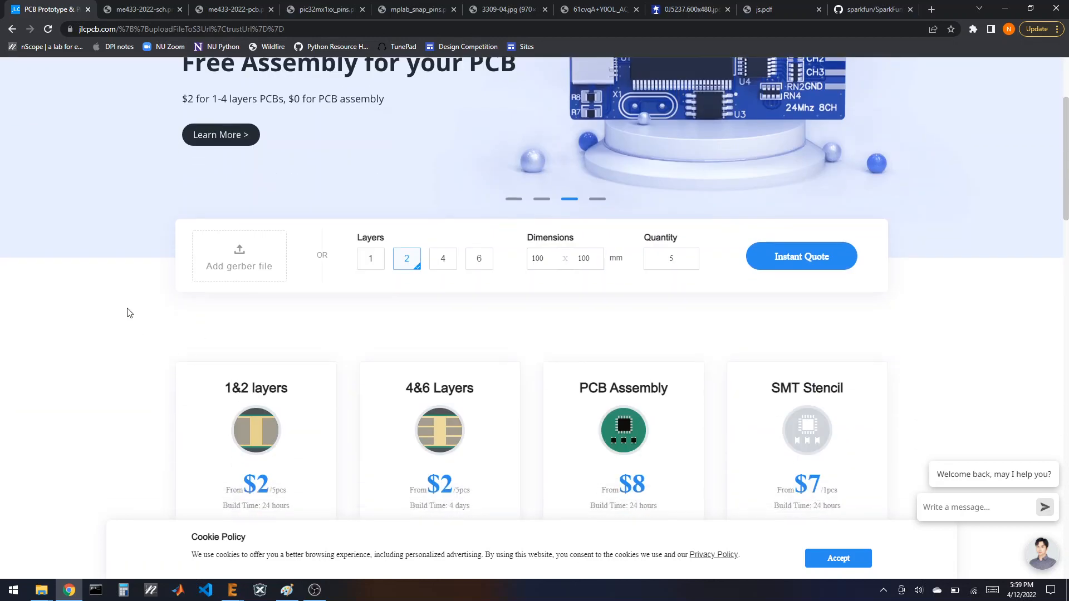
{"action": "scroll", "coordinate": [134, 319], "scroll_direction": "up", "scroll_amount": 5}
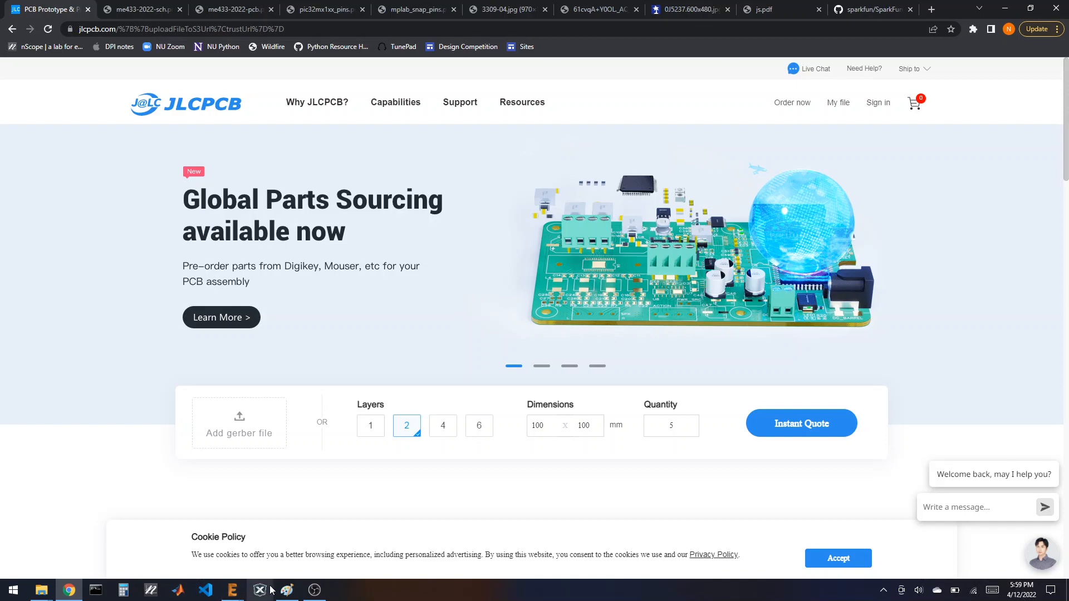
- Switch to the EAGLE board window and close the CAM Processor, saving the job as me433-video.cam
{"action": "mouse_move", "coordinate": [233, 590]}
{"action": "left_click", "coordinate": [408, 553]}
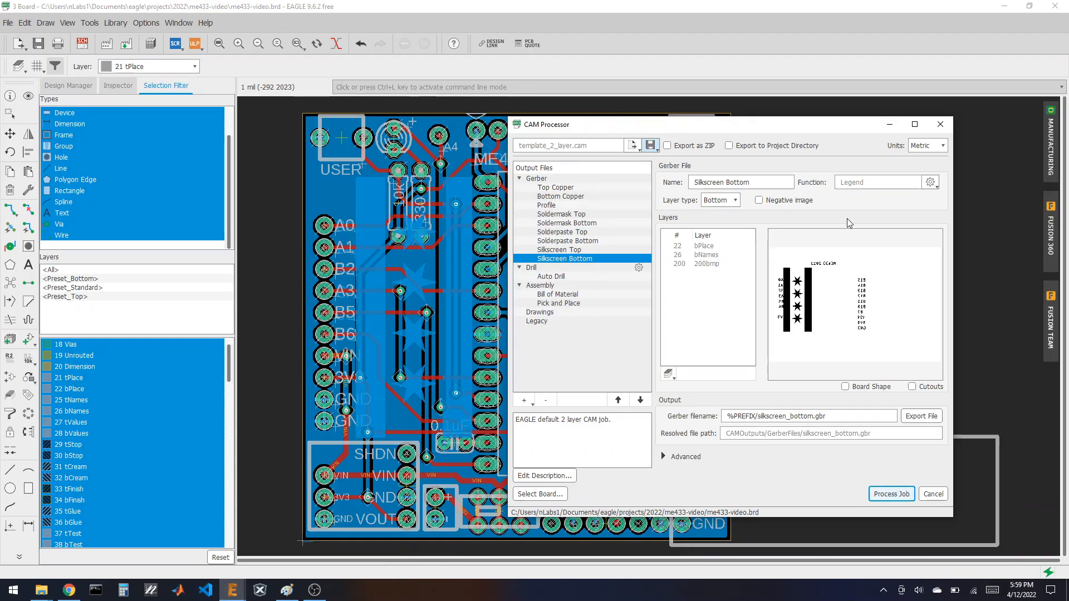
{"action": "left_click", "coordinate": [934, 494]}
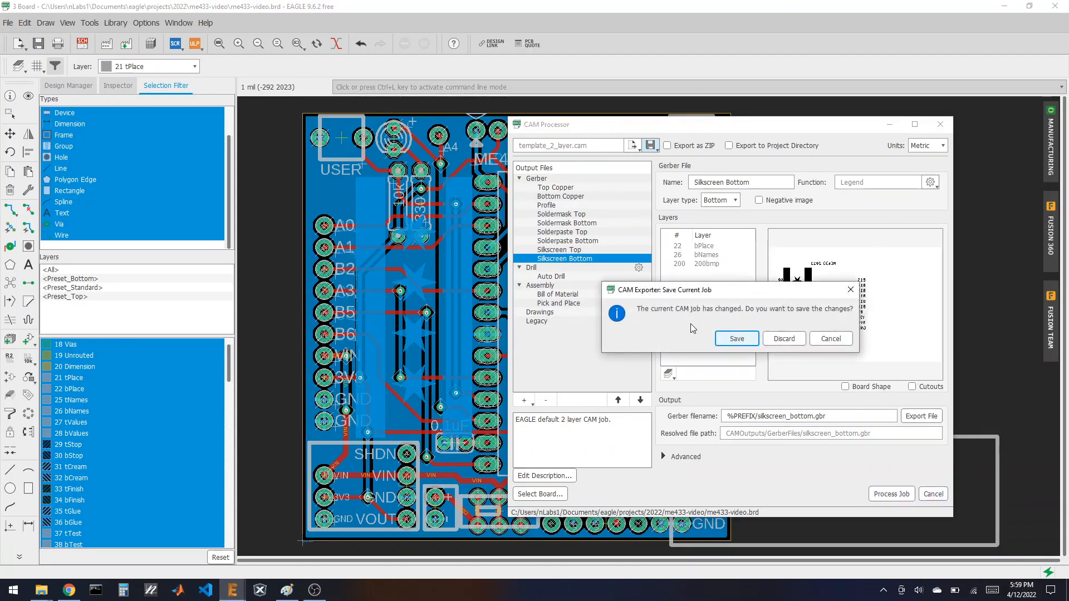
{"action": "left_click", "coordinate": [731, 338]}
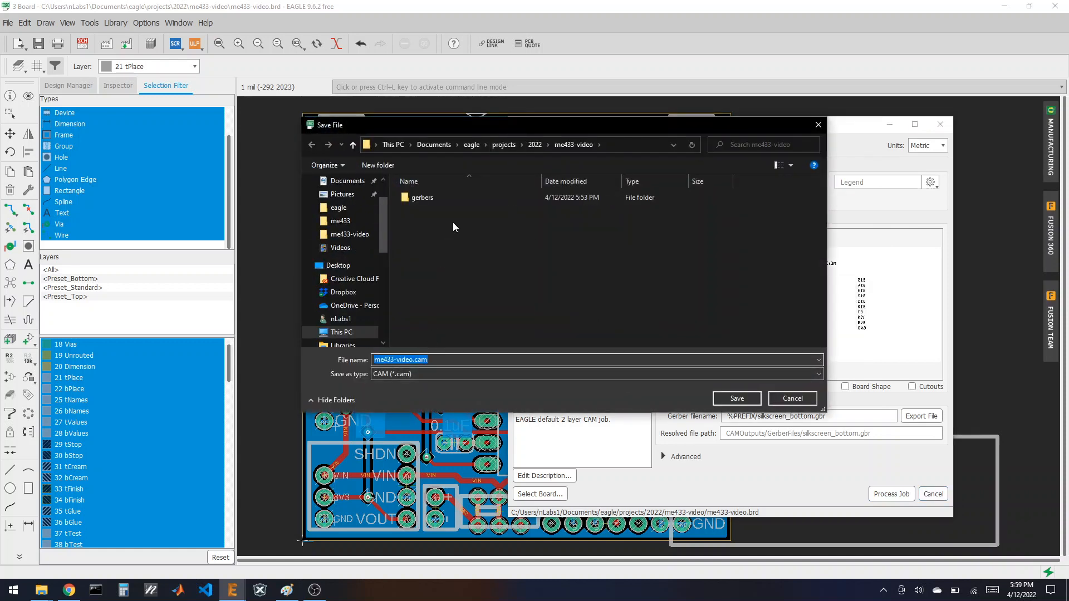
{"action": "left_click", "coordinate": [736, 399]}
{"action": "key", "text": "Escape"}
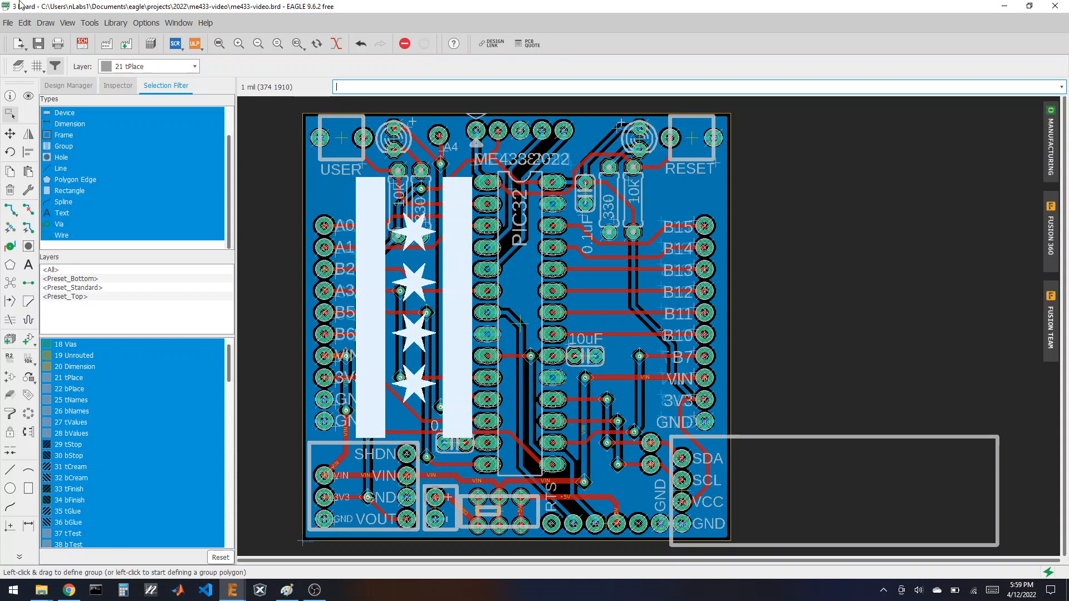
- Isolate the board's top copper by hiding the Bottom, Pads, Vias, Unrouted and Dimension layers in the visible layer settings
{"action": "left_click", "coordinate": [10, 95]}
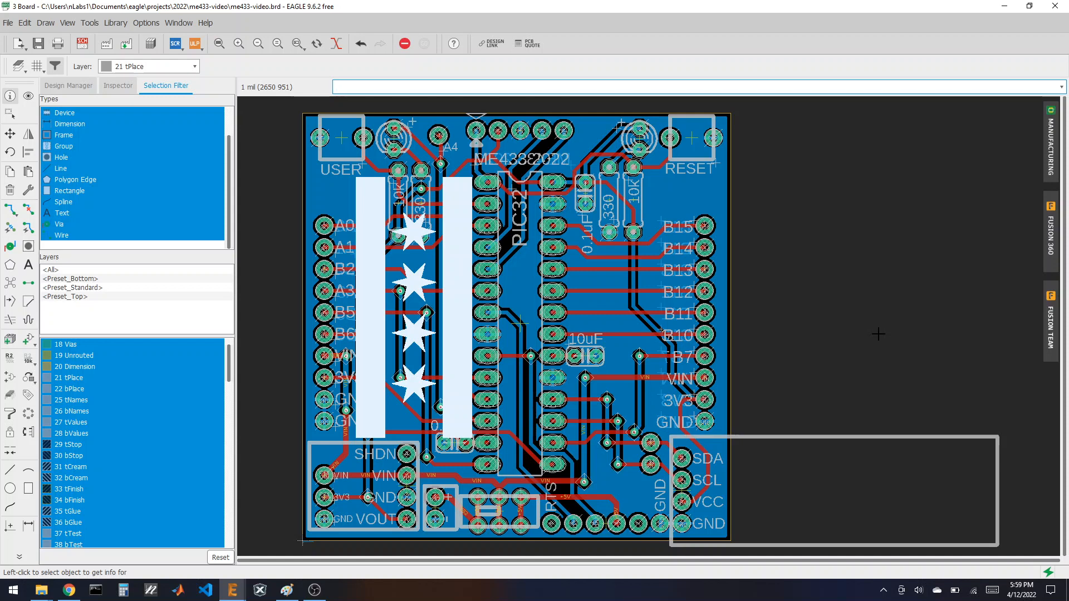
{"action": "left_click", "coordinate": [17, 67]}
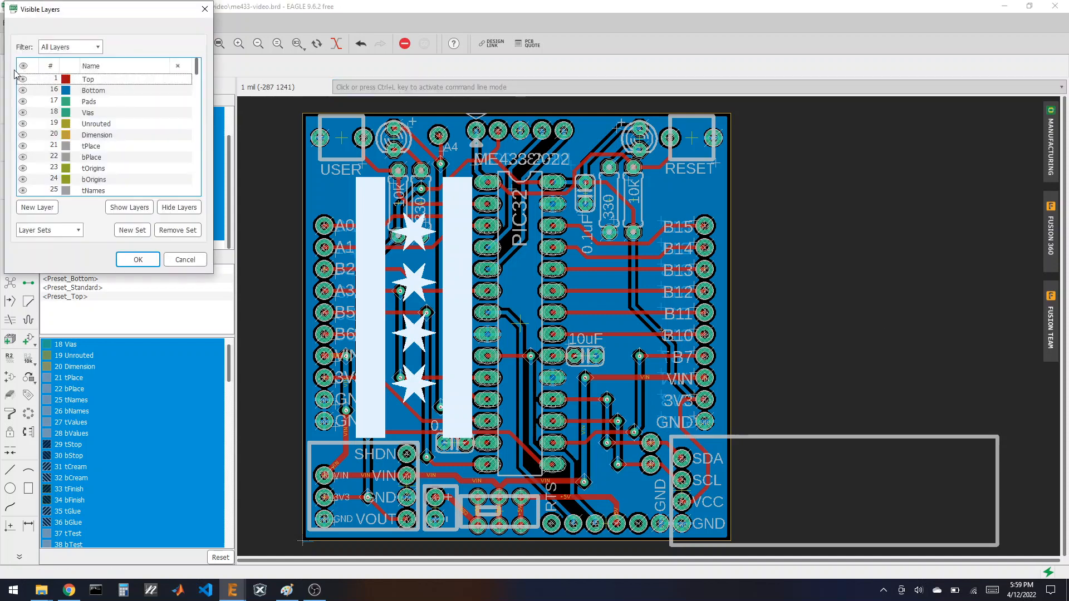
{"action": "left_click", "coordinate": [22, 91]}
{"action": "left_click", "coordinate": [21, 103]}
{"action": "left_click", "coordinate": [21, 114]}
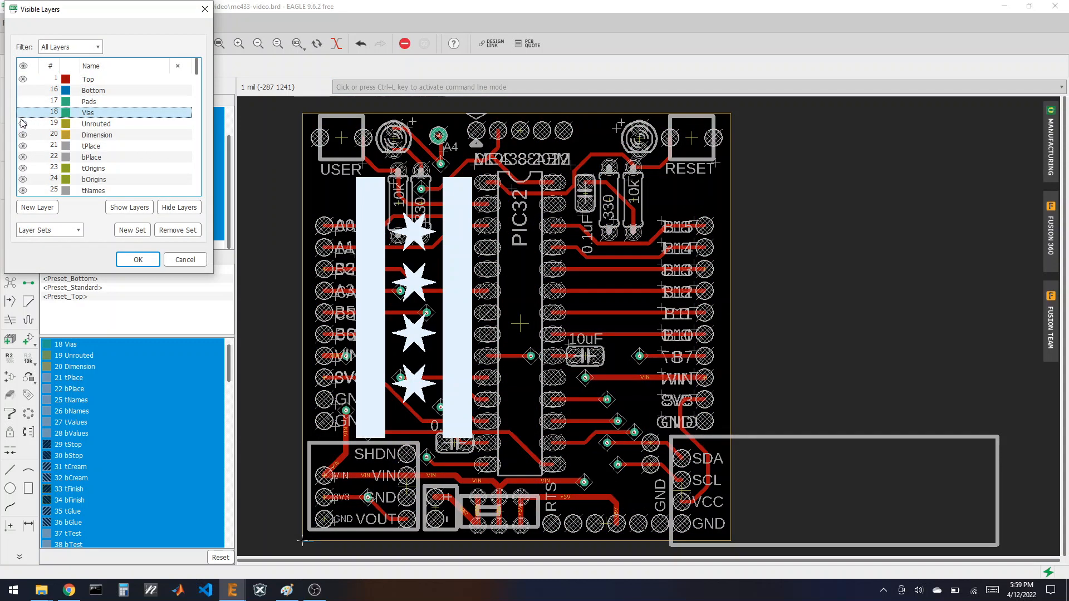
{"action": "left_click", "coordinate": [21, 123]}
{"action": "left_click", "coordinate": [22, 135]}
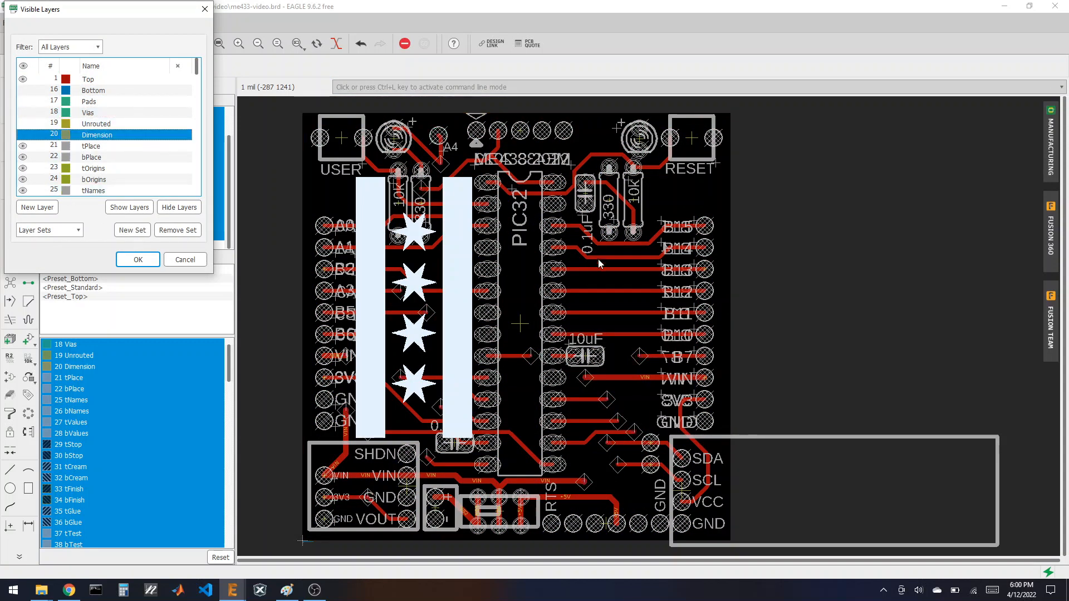
- Hide the Top layer, show the Bottom layer alone for inspection and hide it, and show the Pads and Vias layers
{"action": "left_click", "coordinate": [23, 79]}
{"action": "left_click", "coordinate": [21, 91]}
{"action": "left_click", "coordinate": [22, 90]}
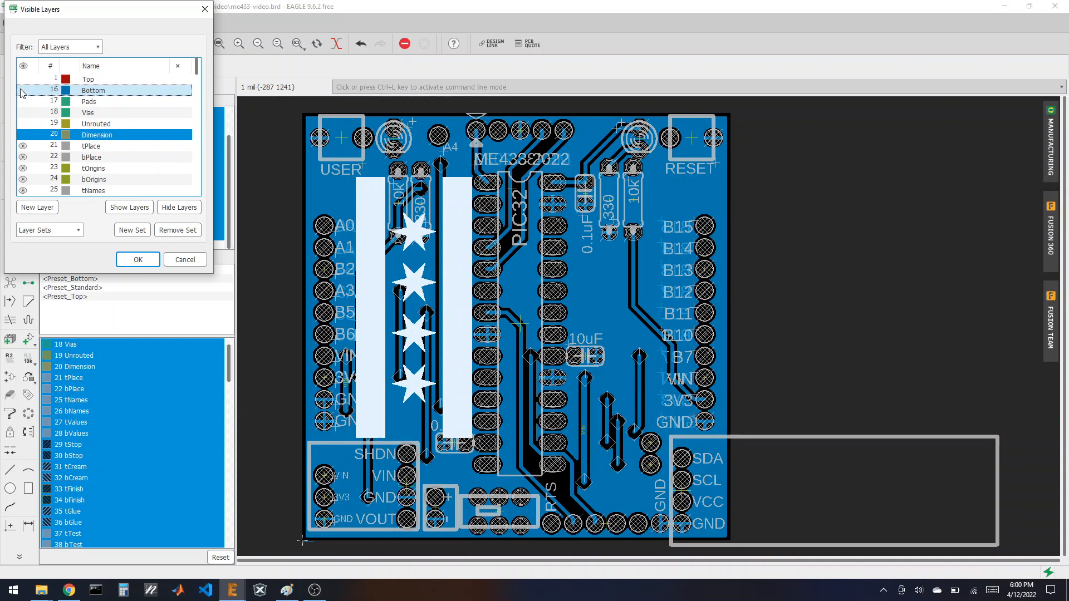
{"action": "left_click", "coordinate": [22, 101]}
{"action": "left_click", "coordinate": [22, 113]}
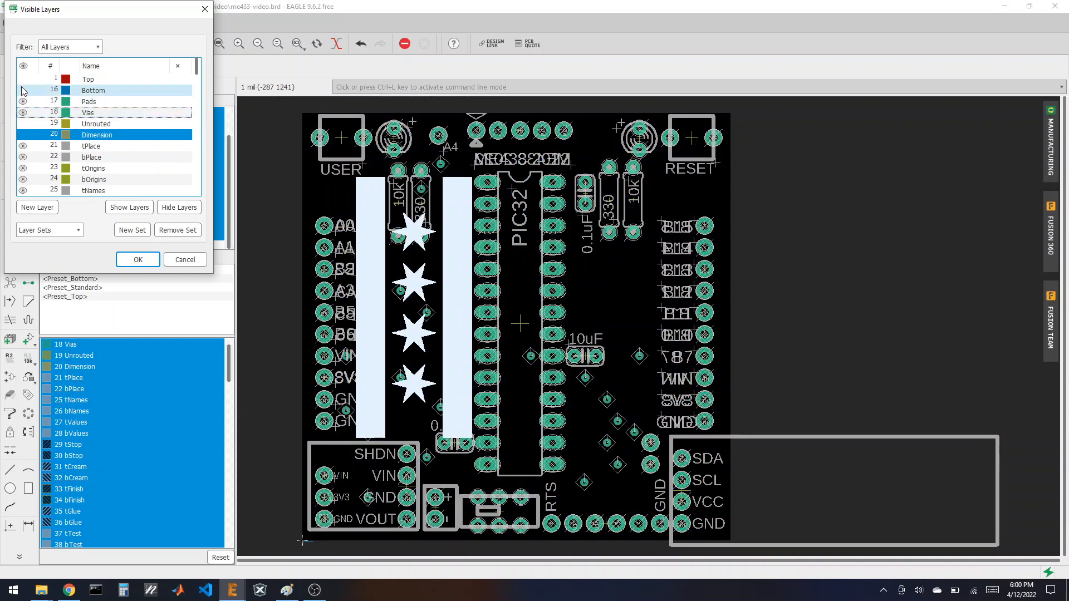
- Show the Bottom, Unrouted, Dimension and Top layers again and apply the layer visibility to the board
{"action": "left_click", "coordinate": [22, 90]}
{"action": "left_click", "coordinate": [23, 123]}
{"action": "left_click", "coordinate": [23, 134]}
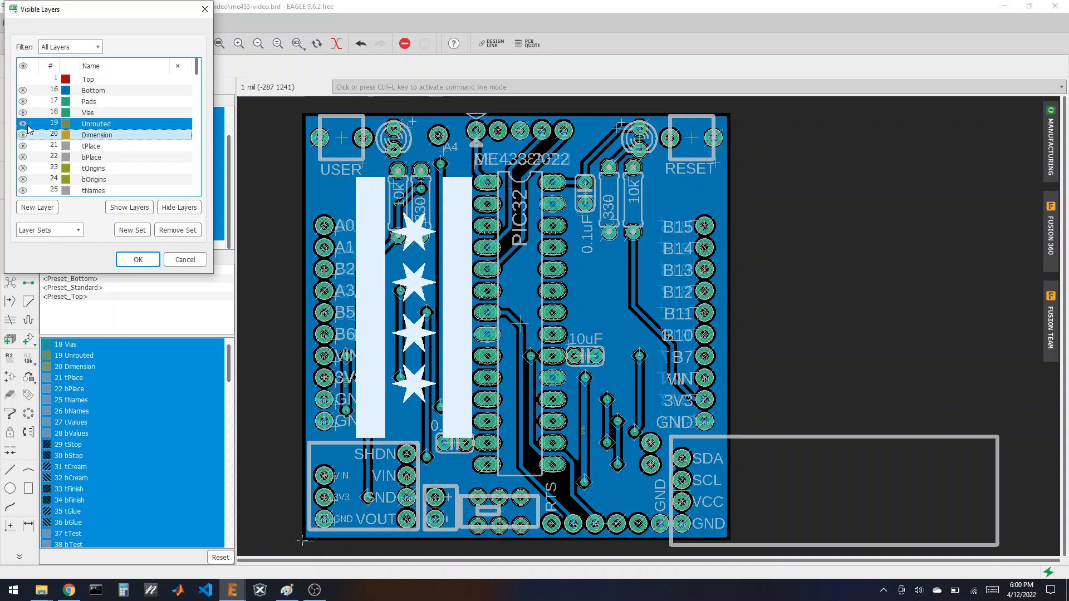
{"action": "left_click", "coordinate": [22, 79]}
{"action": "key", "text": "Return"}
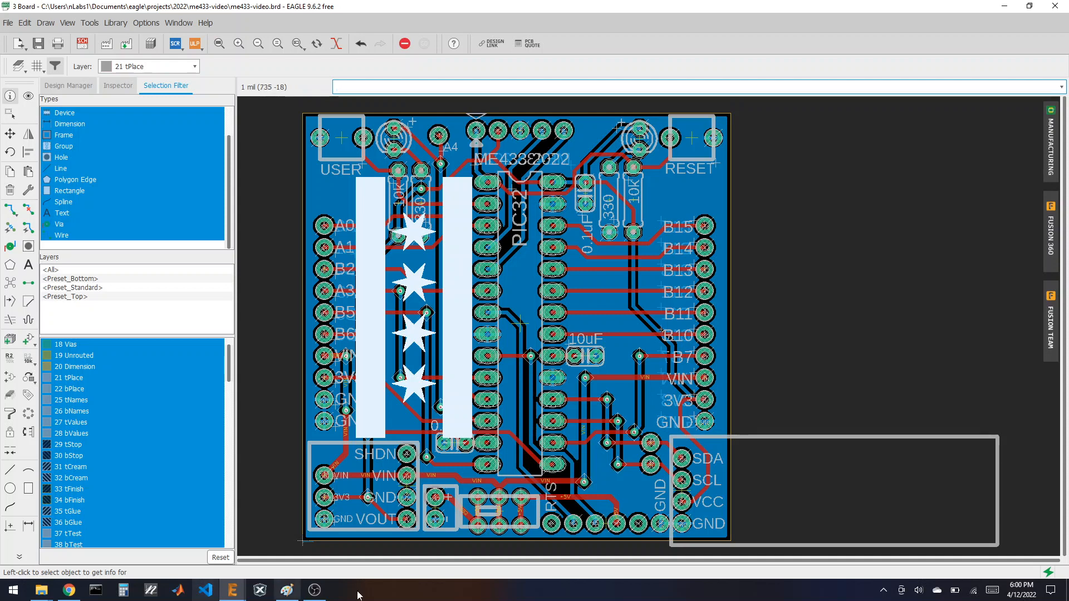
{"action": "left_click", "coordinate": [320, 594]}
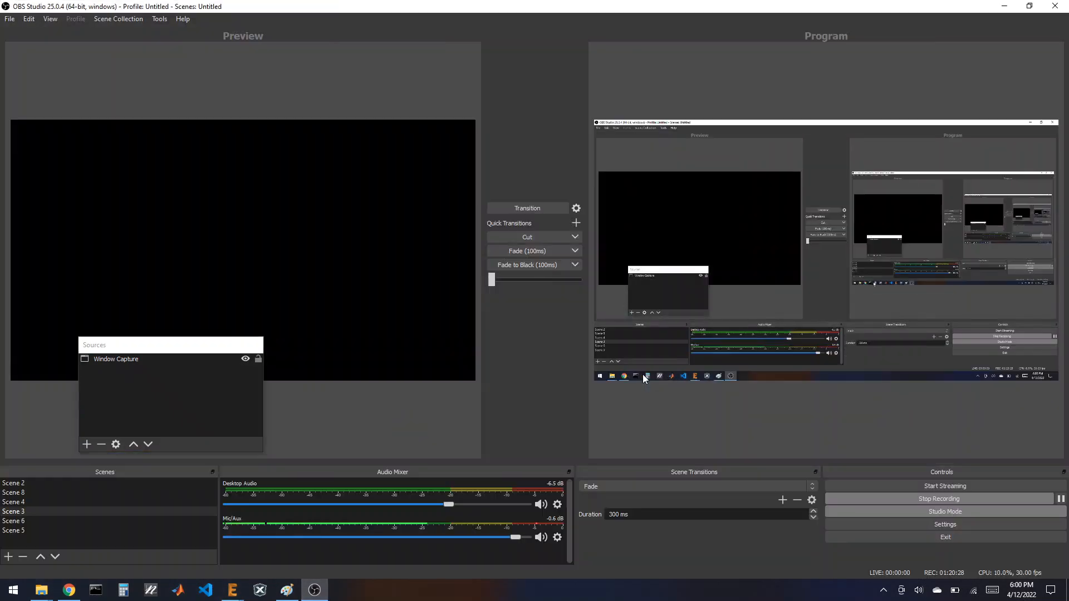